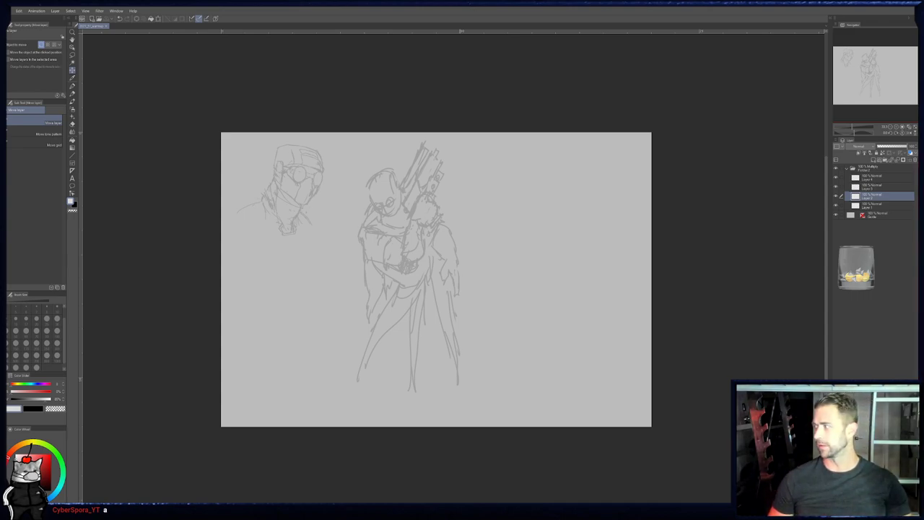
scroll(743, 270, "up", 4)
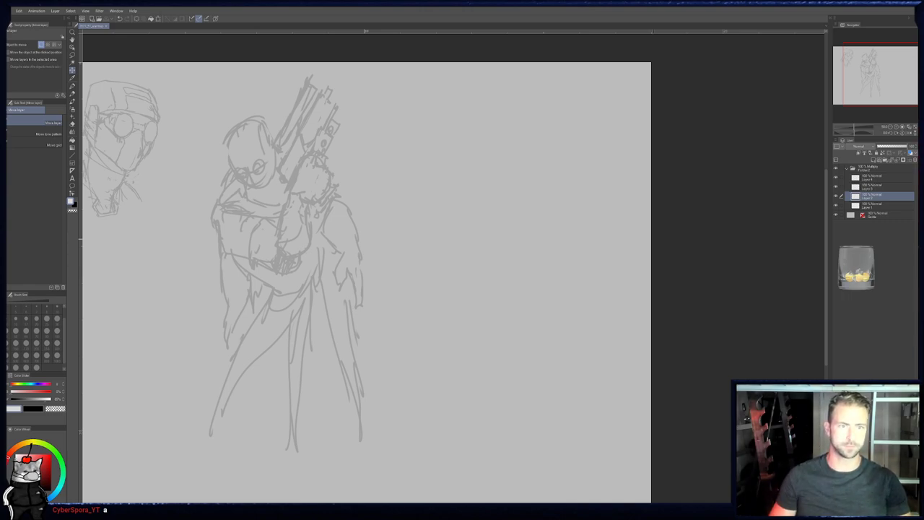
scroll(275, 176, "up", 2)
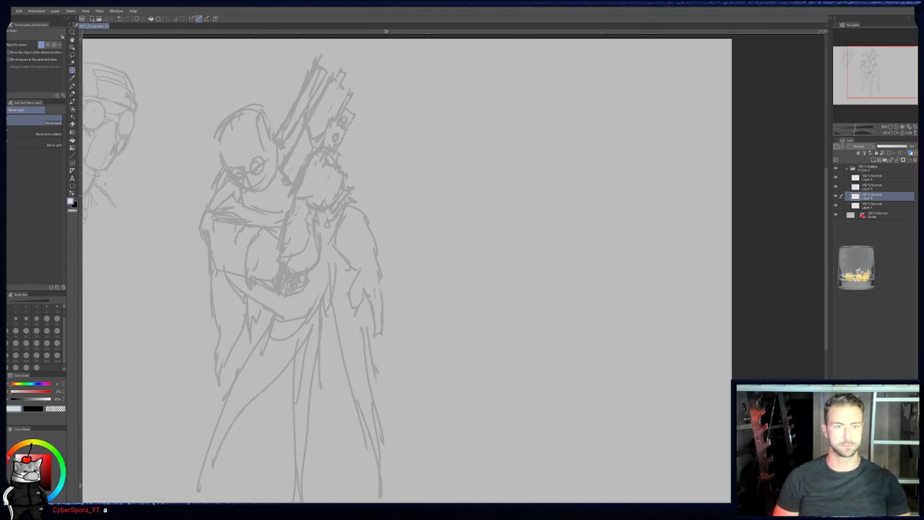
mouse_move(357, 160)
middle_mouse_down()
mouse_move(405, 157)
mouse_move(453, 192)
middle_mouse_up()
key("p")
mouse_move(317, 152)
left_mouse_down()
mouse_move(304, 178)
mouse_move(316, 162)
left_mouse_up()
key("ctrl+z")
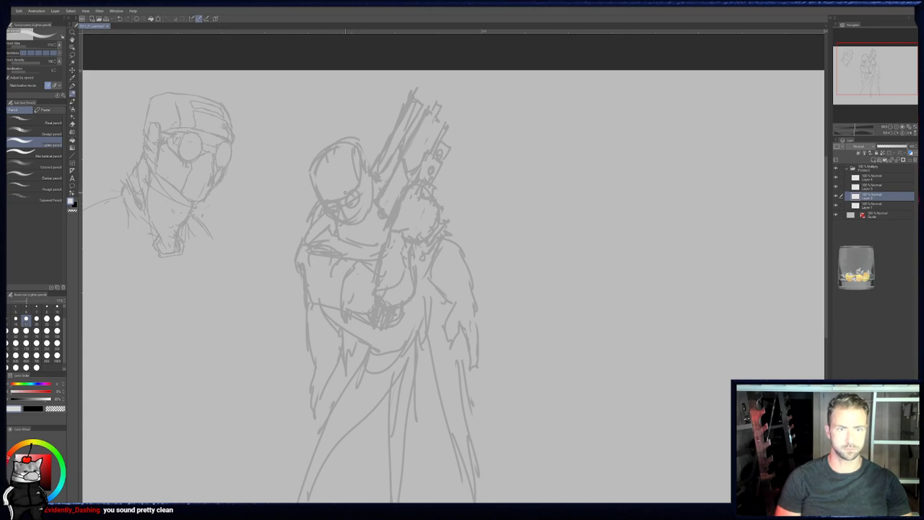
- Mirror the canvas view horizontally and pencil respirator details onto the mask of the head study
key("e")
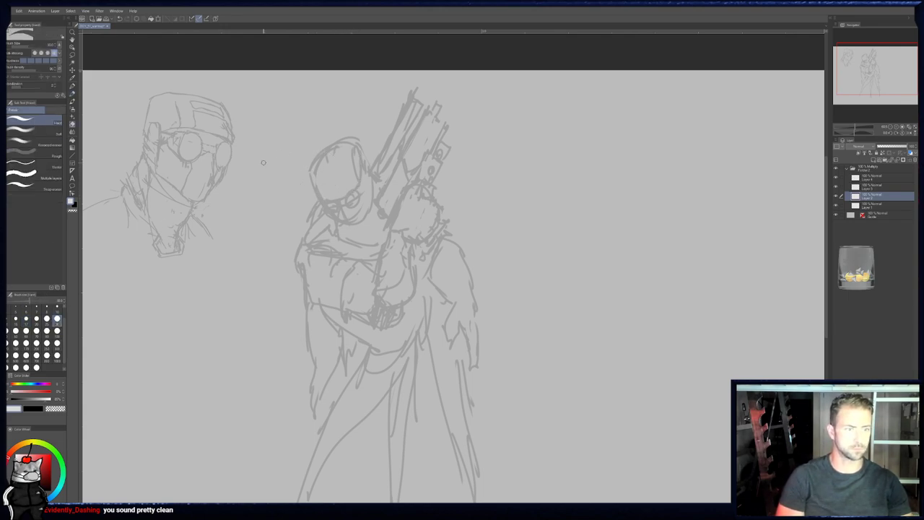
left_click(26, 332)
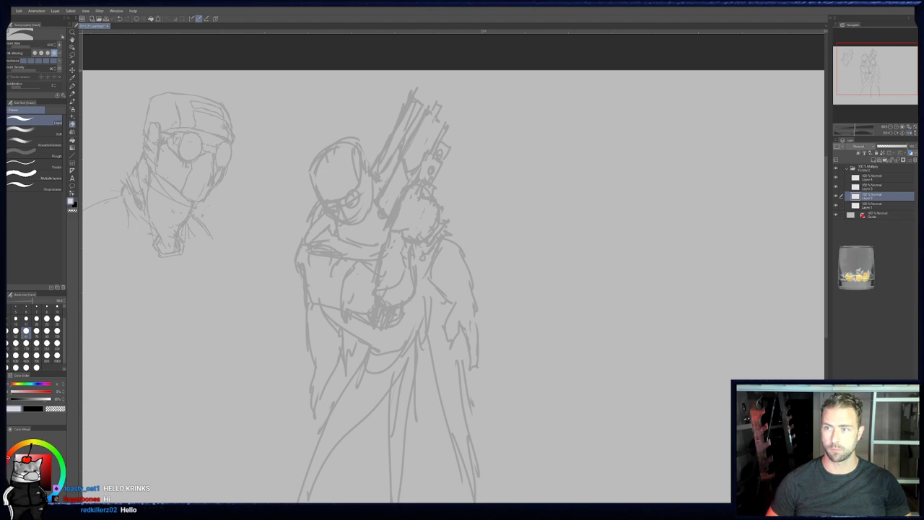
left_click(909, 133)
mouse_move(489, 297)
left_mouse_down()
mouse_move(419, 278)
mouse_move(396, 288)
left_mouse_up()
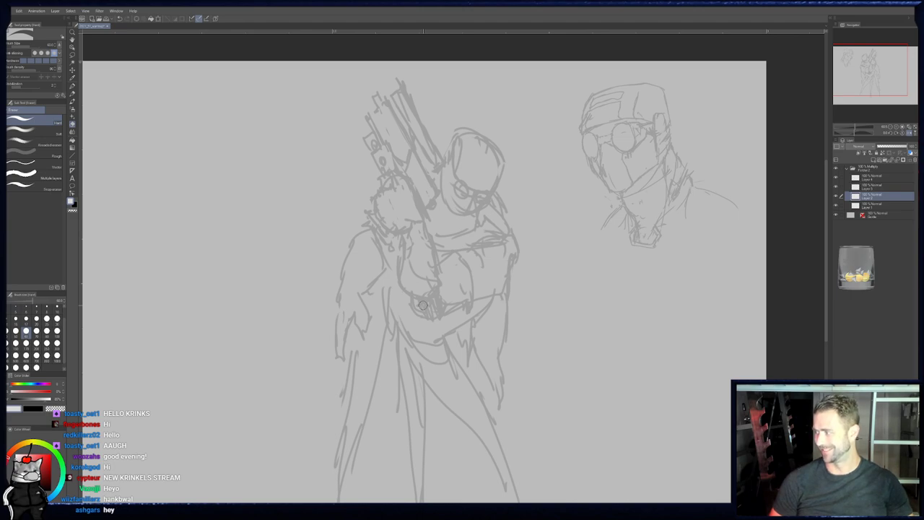
key("p")
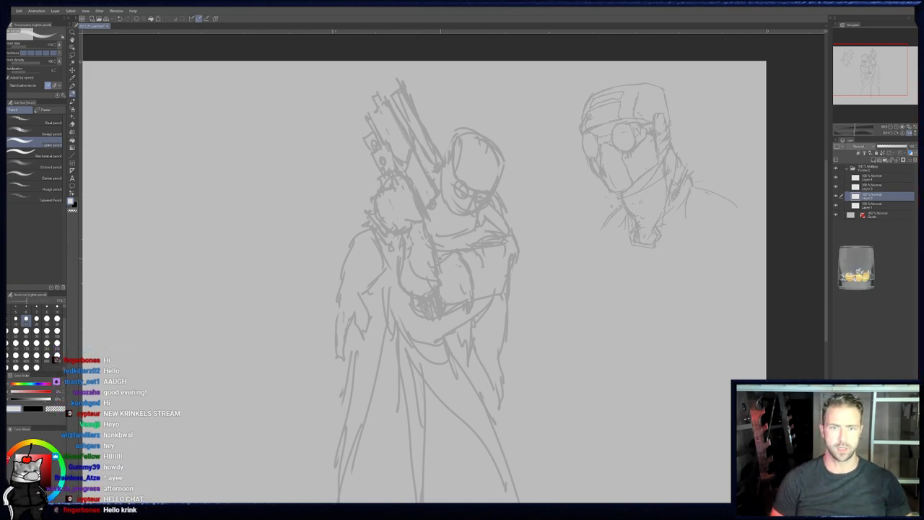
middle_click_drag(617, 173, 603, 179)
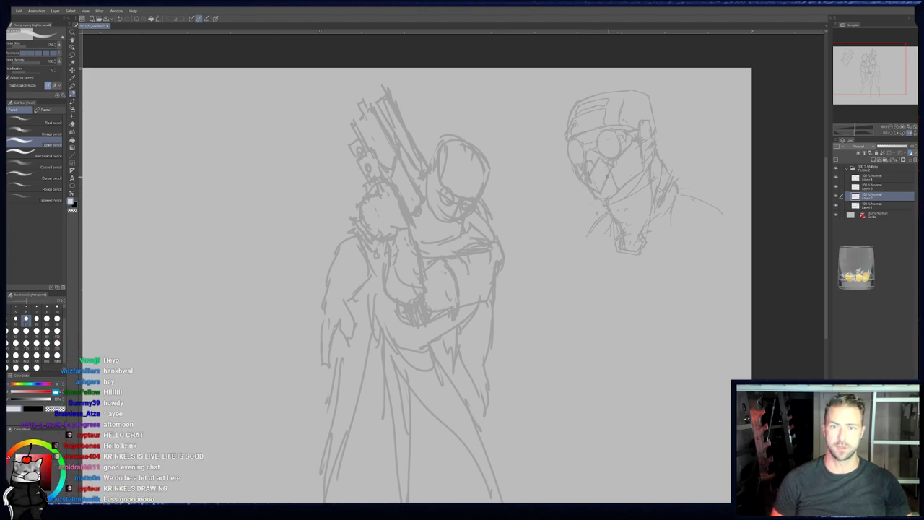
middle_click_drag(422, 298, 439, 287)
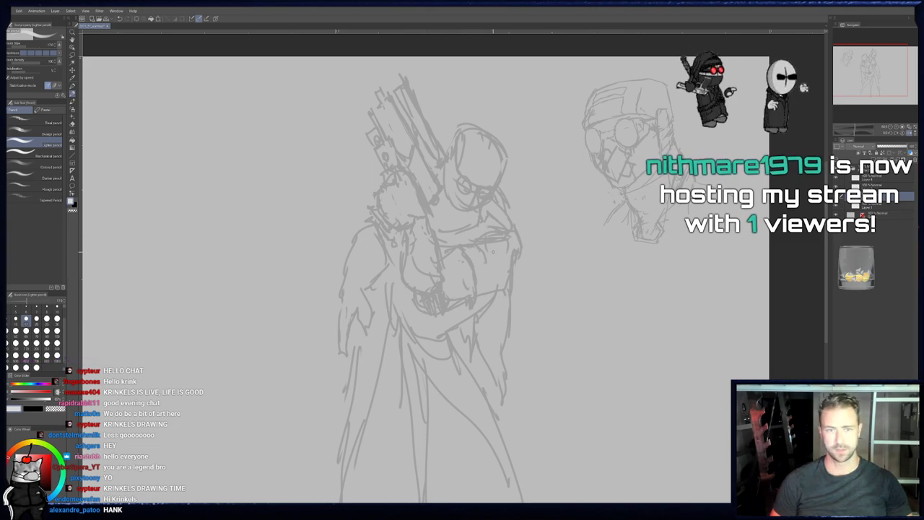
- Erase the dark scribble at the standing figure's elbow, restore the unmirrored view, and redraw the raised forearm's outline
key("e")
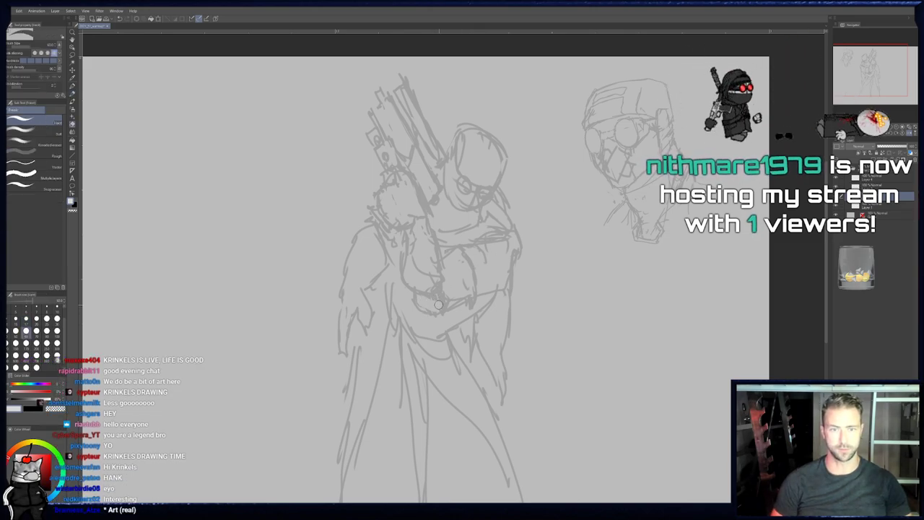
key("h")
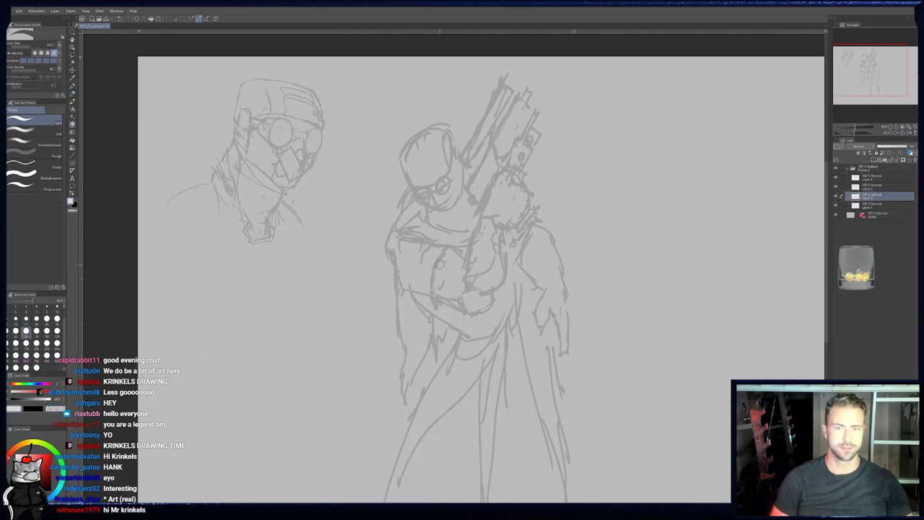
key("p")
left_click_drag(463, 261, 460, 283)
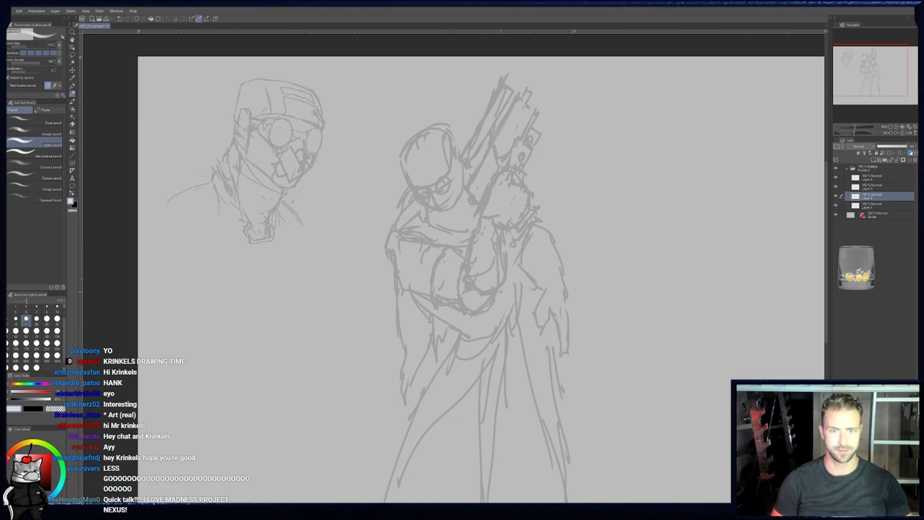
key("e")
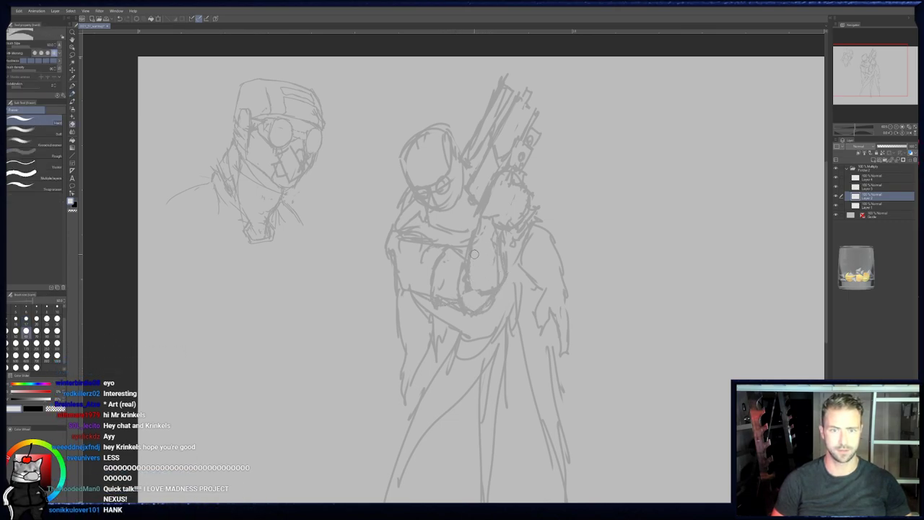
key("p")
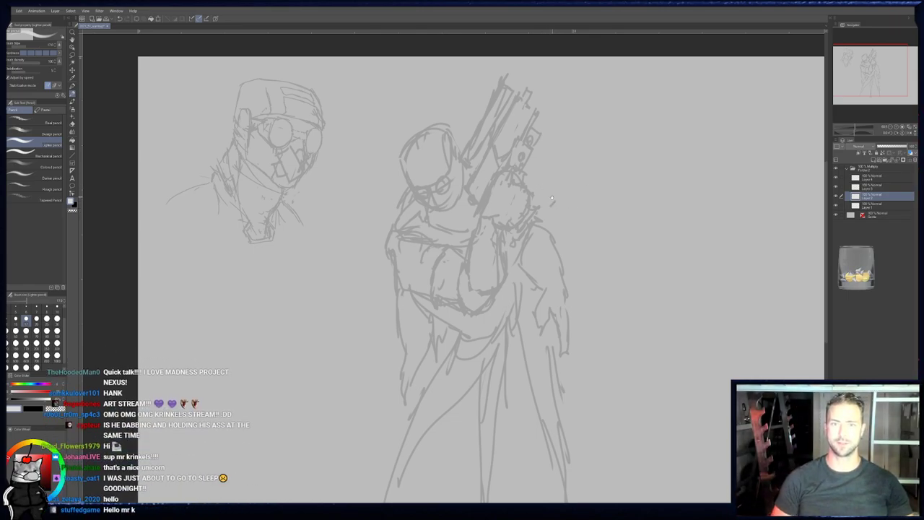
- Try a long, broad blade-like shape extending diagonally upward from the figure's raised fist
scroll(551, 198, "up", 3)
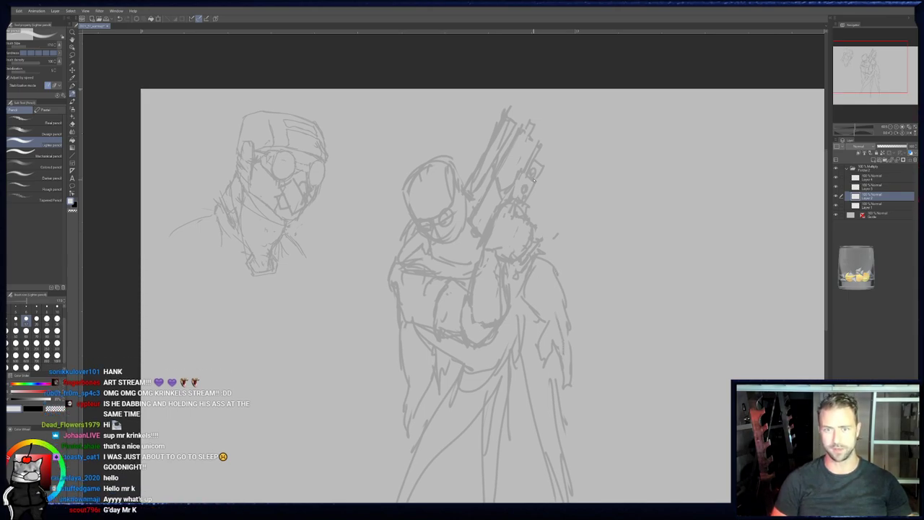
mouse_move(538, 157)
left_mouse_down()
mouse_move(619, 117)
mouse_move(532, 217)
left_mouse_up()
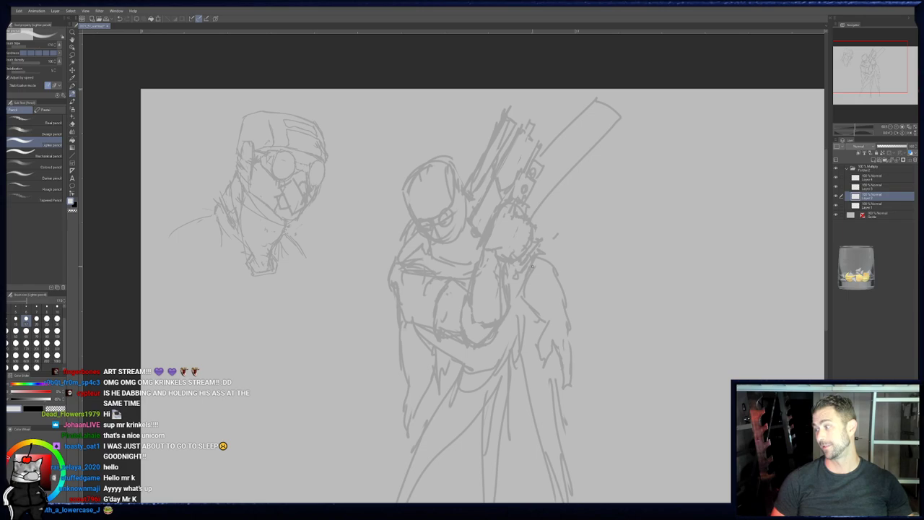
key("ctrl+z")
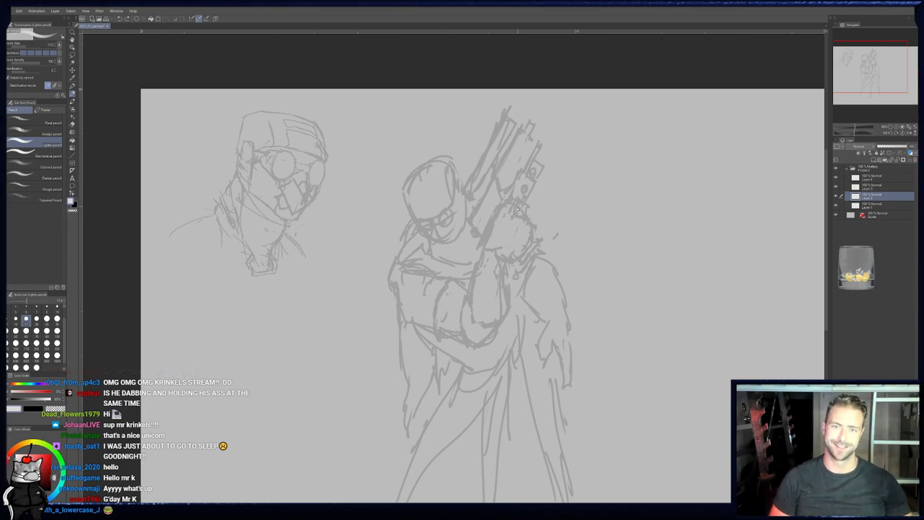
- Erase stray lines around the folded arm and the wrist of the raised hand, tidying the sketch there
middle_click_drag(524, 232, 548, 195)
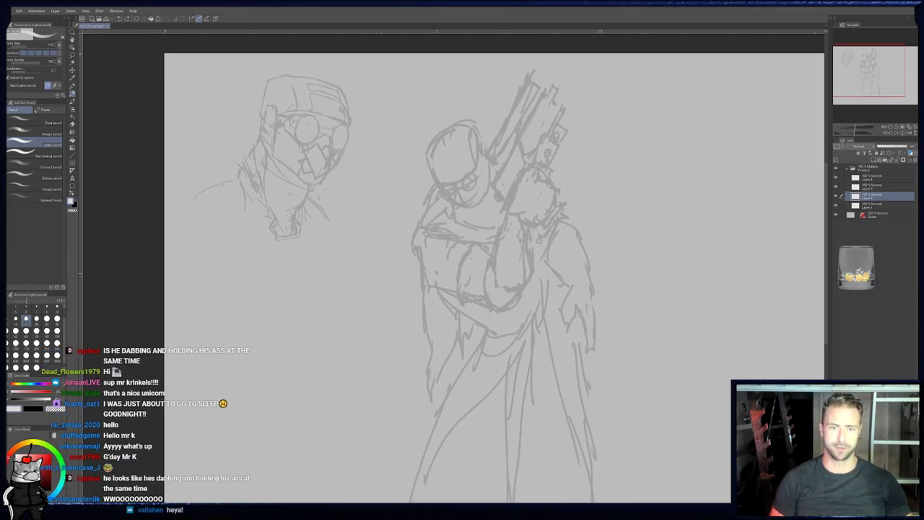
key("e")
left_click_drag(428, 284, 441, 285)
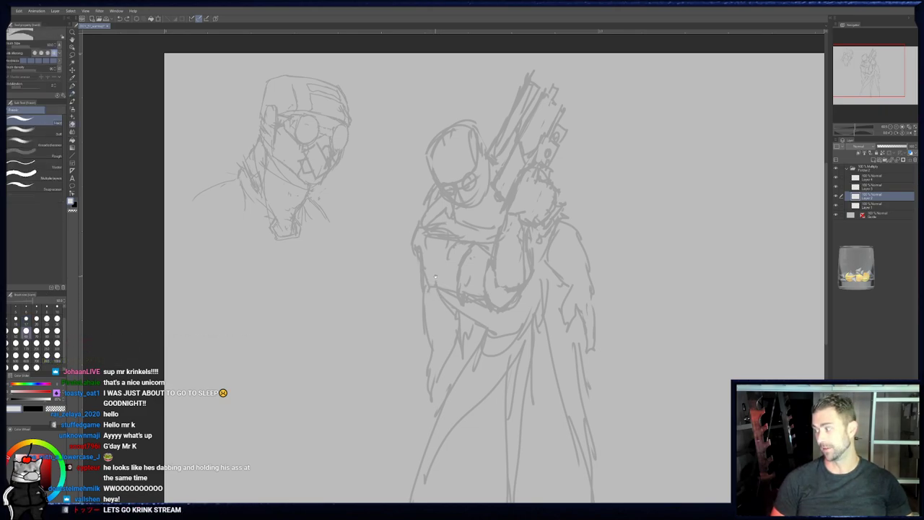
middle_click_drag(441, 276, 436, 279)
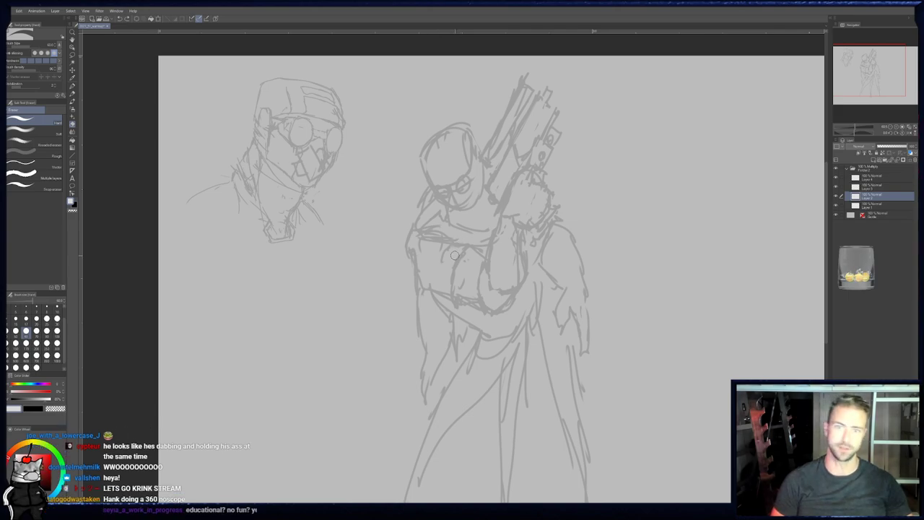
key("p")
key("e")
mouse_move(507, 220)
left_mouse_down()
mouse_move(504, 238)
mouse_move(521, 228)
left_mouse_up()
key("p")
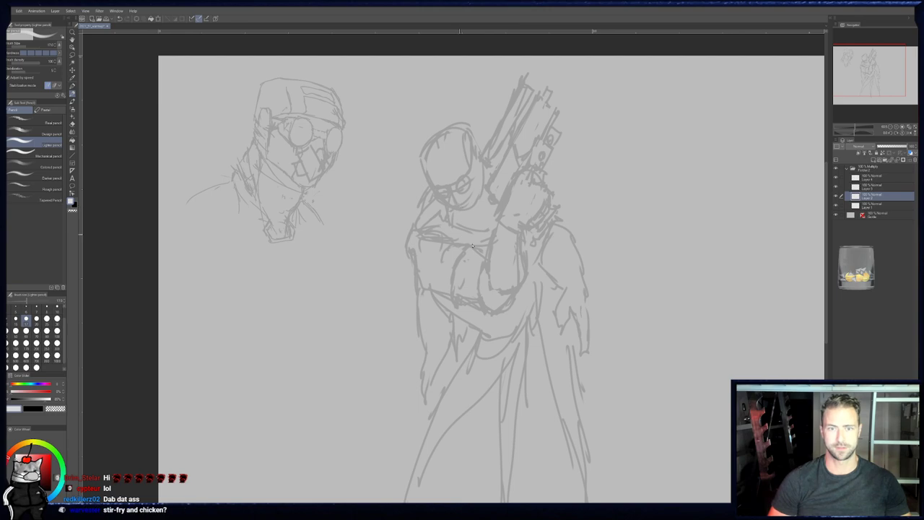
- Pencil curved bands across the raised forearm and clean up the outline of the fist
key("e")
key("p")
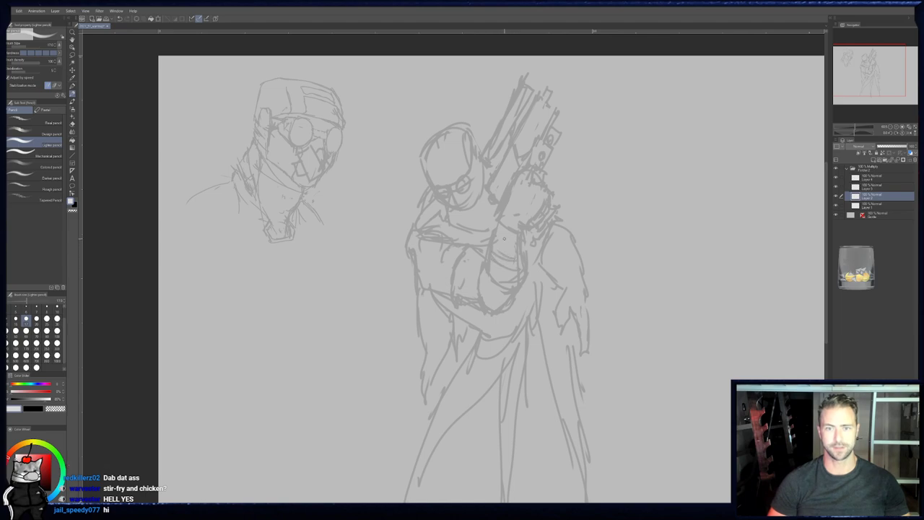
middle_click_drag(523, 203, 514, 207)
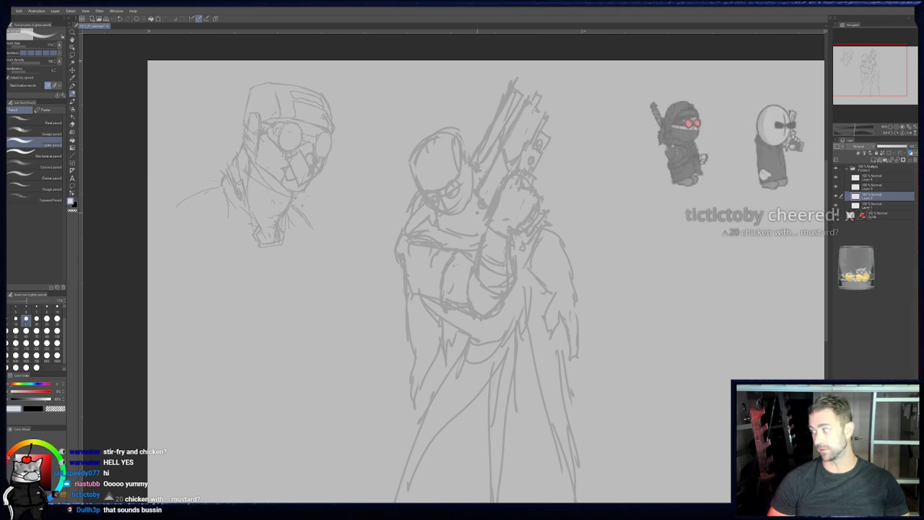
key("e")
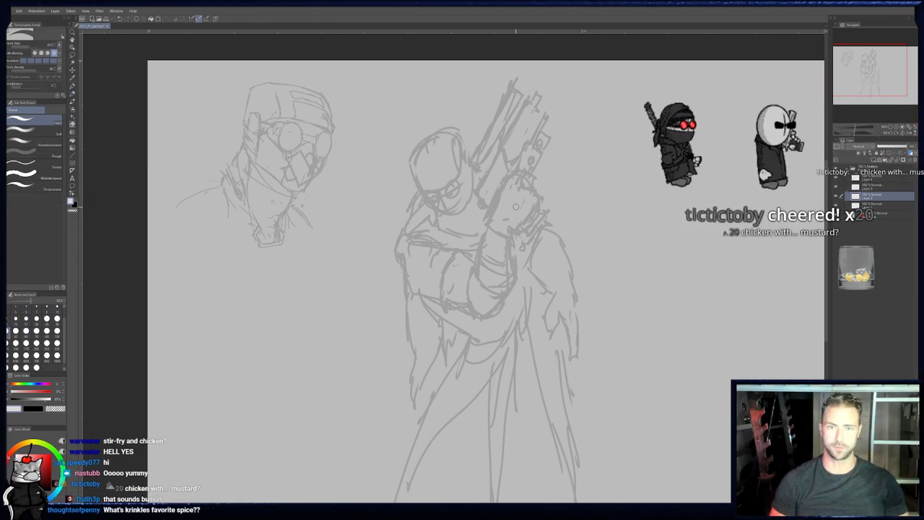
key("p")
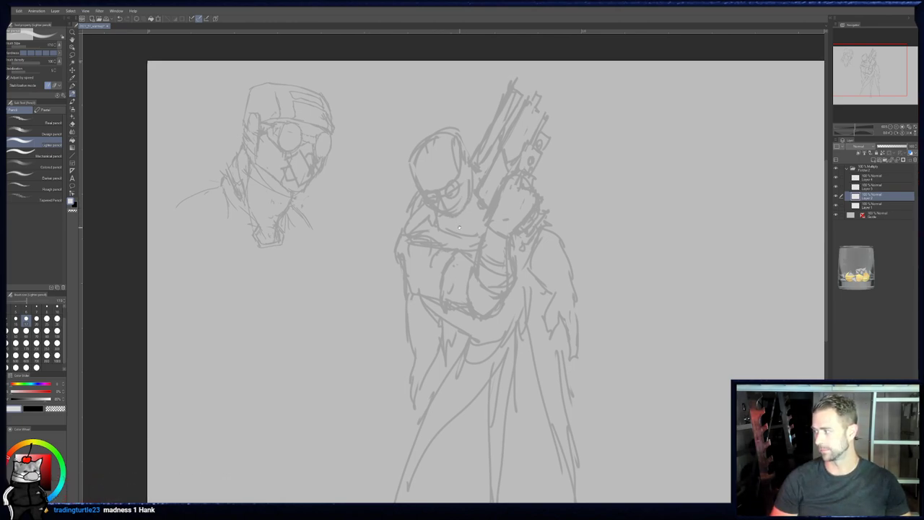
- Sketch a pointed collar beside the figure's neck and erase the overlapping lines at the shoulder
left_click_drag(457, 210, 465, 211)
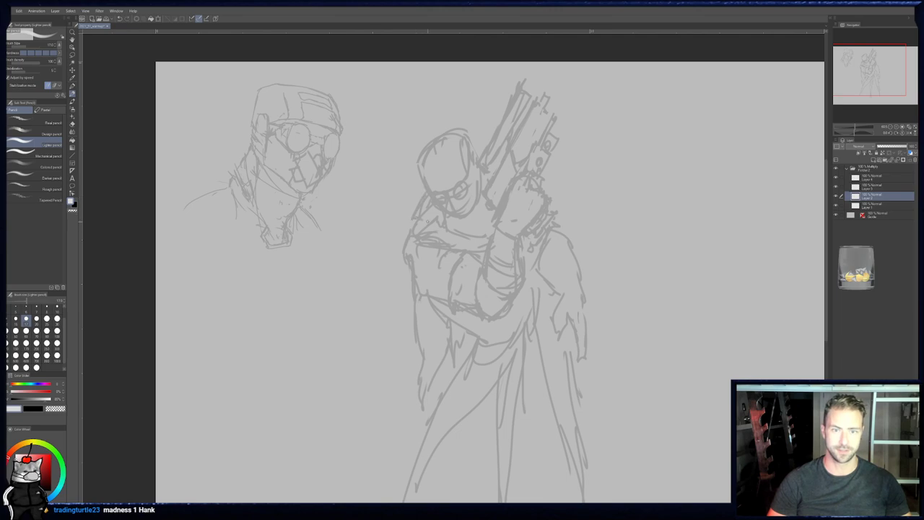
key("b")
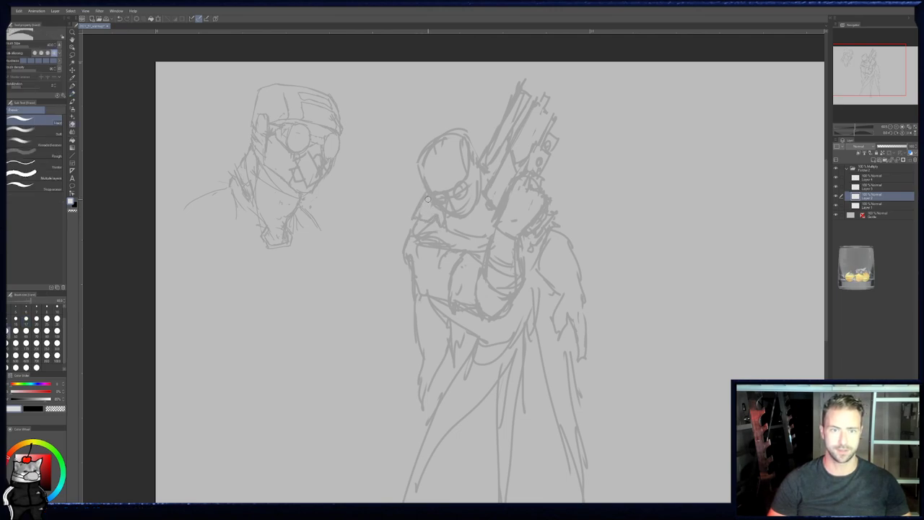
left_click_drag(422, 234, 436, 233)
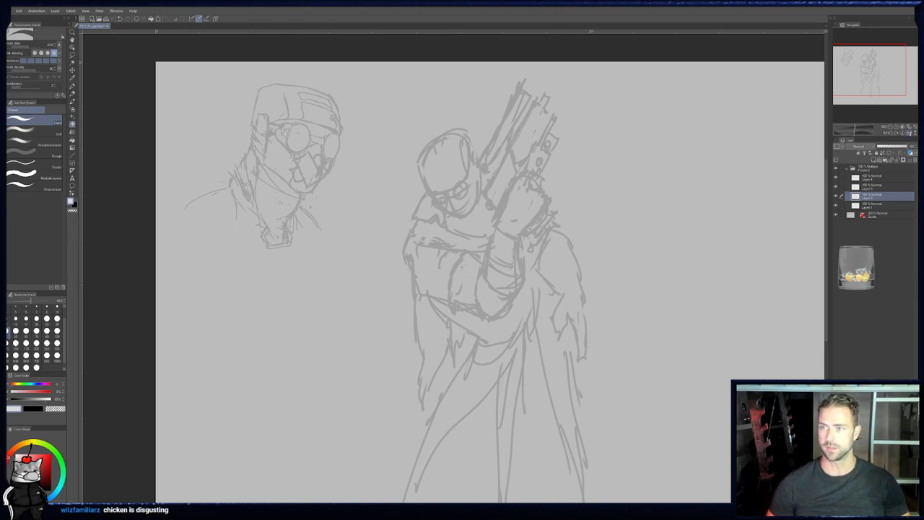
- Pencil fabric folds on the figure's chest and shoulder in the mirrored view, and restore the unmirrored view
key("h")
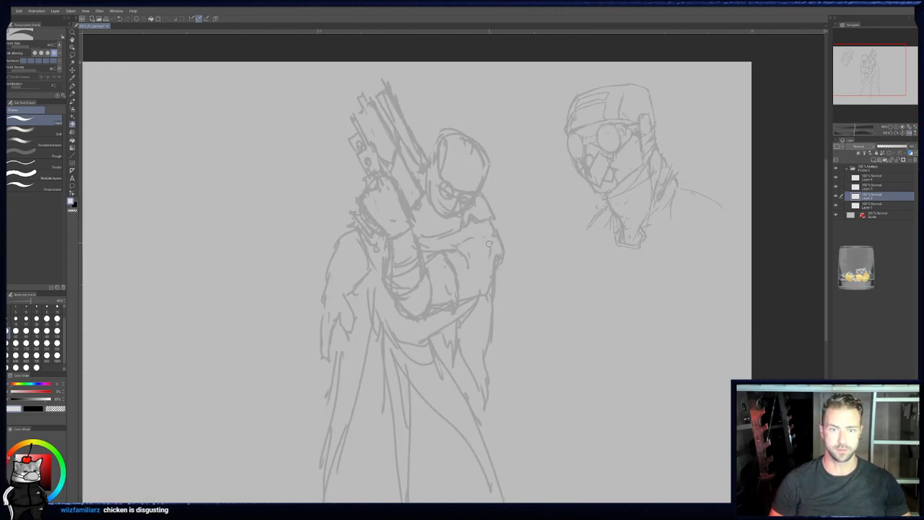
key("p")
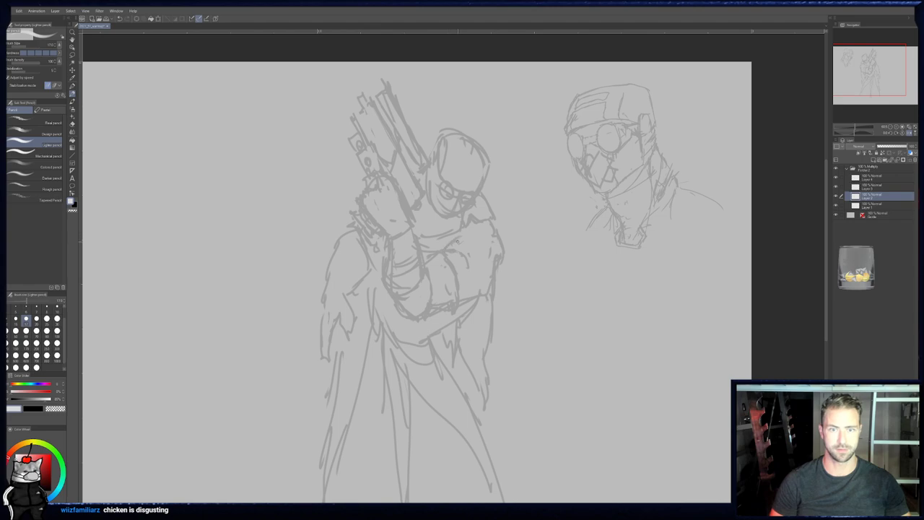
left_click_drag(460, 246, 472, 241)
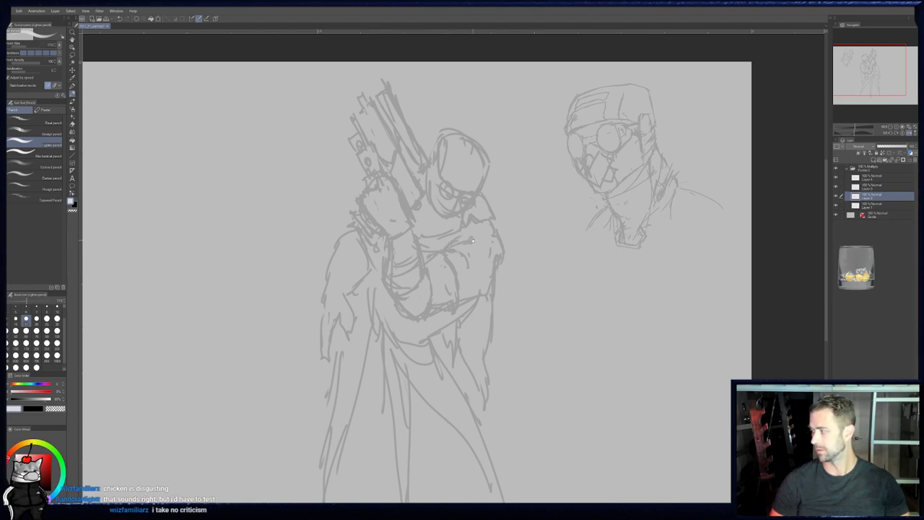
middle_click_drag(466, 254, 469, 251)
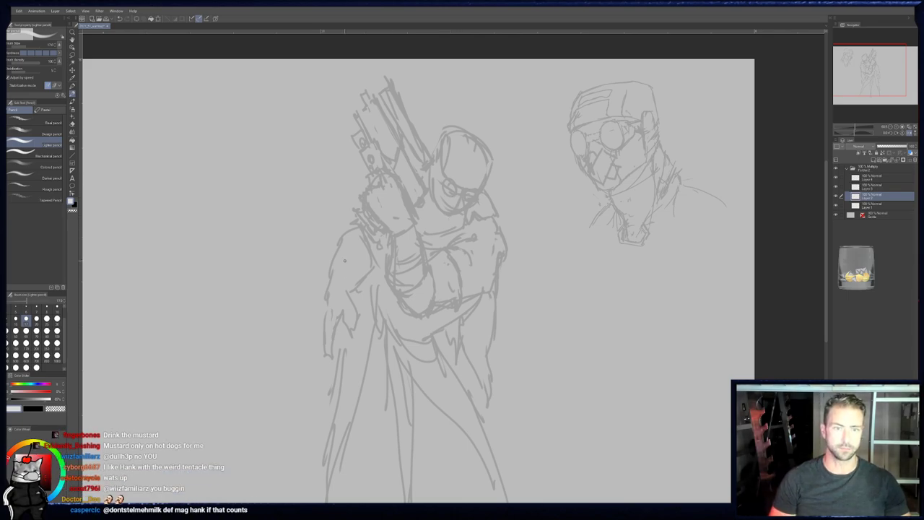
left_click(909, 134)
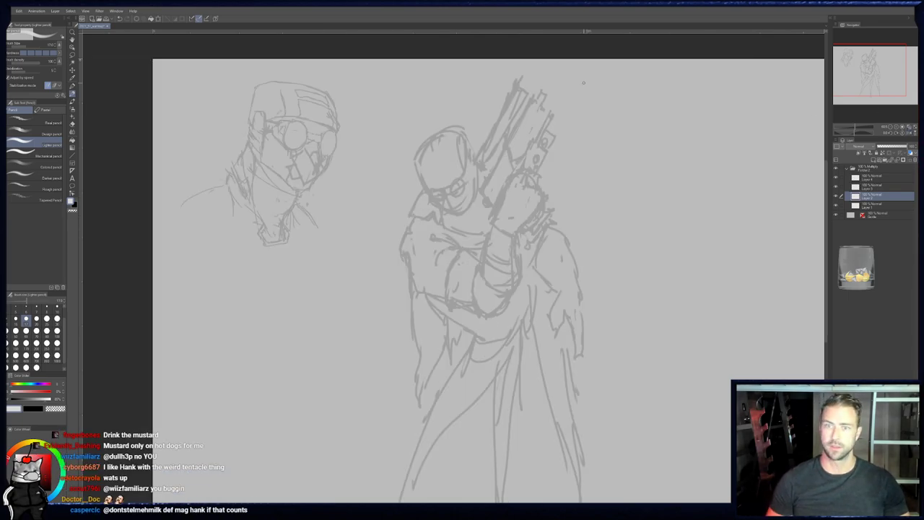
middle_click_drag(418, 208, 410, 193)
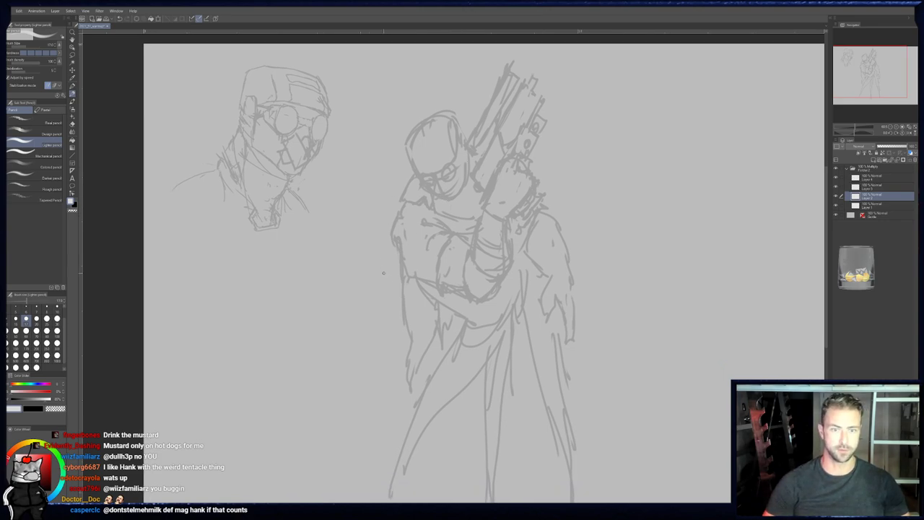
middle_click_drag(464, 173, 462, 223)
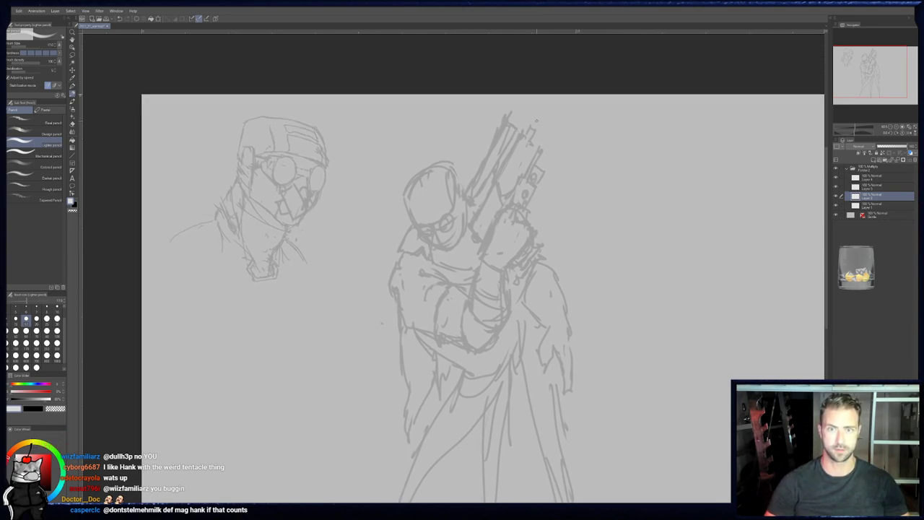
- Outline the body and muzzle of the raised gun in pencil and erase the stray marks at its tip
left_click_drag(537, 152, 520, 137)
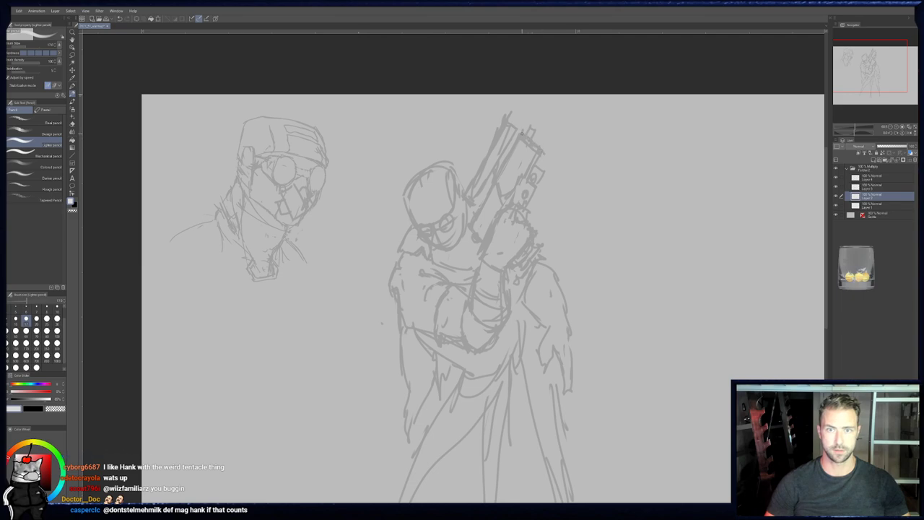
key("e")
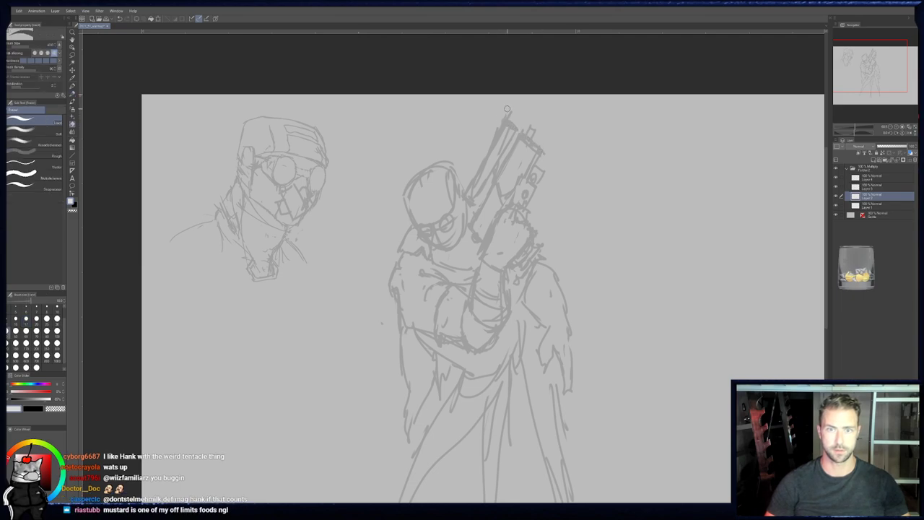
- Pencil sweeping diagonal drapery folds across the figure's coat, from the waist below the folded arm down to the thigh
left_click_drag(446, 270, 448, 246)
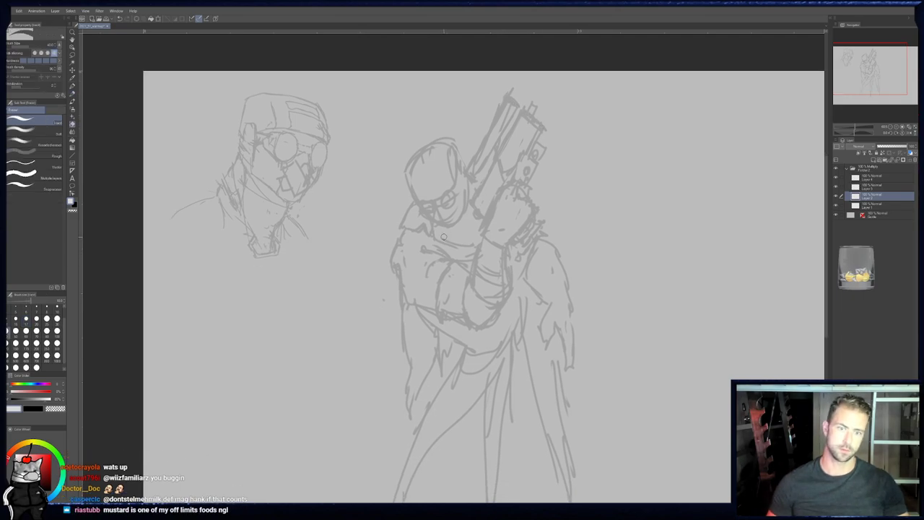
scroll(448, 247, "up", 1)
left_click_drag(385, 283, 376, 247)
scroll(376, 246, "down", 2)
key("p")
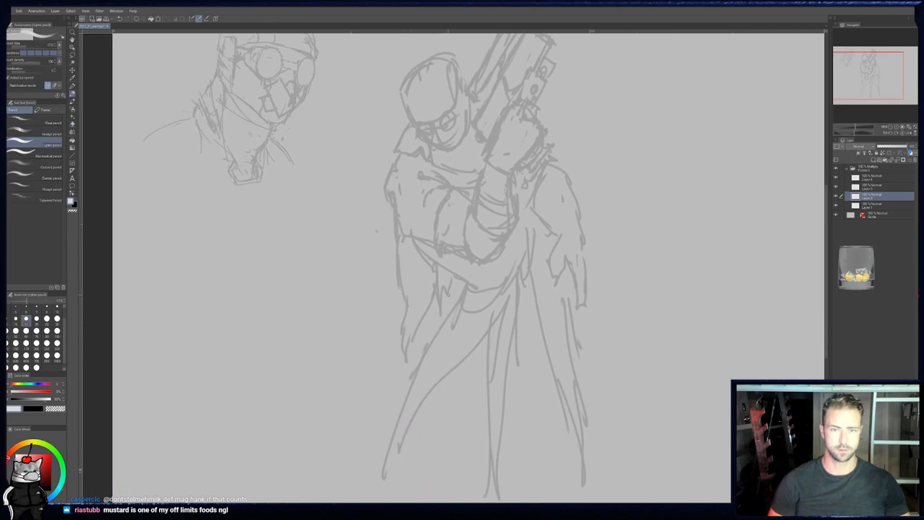
left_click_drag(429, 329, 504, 300)
mouse_move(440, 370)
left_mouse_down()
mouse_move(467, 346)
mouse_move(414, 368)
left_mouse_up()
mouse_move(419, 386)
left_mouse_down()
mouse_move(414, 402)
mouse_move(494, 345)
left_mouse_up()
left_click_drag(467, 375, 487, 337)
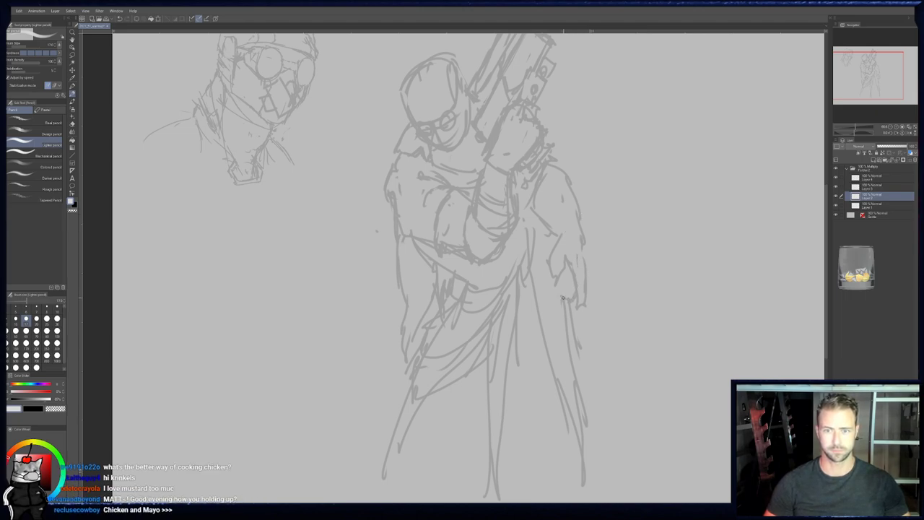
- Pencil the lowered arm's sleeve edge and shaded hand, and tidy the lines where its shoulder meets the raised wrist
left_click_drag(556, 281, 574, 297)
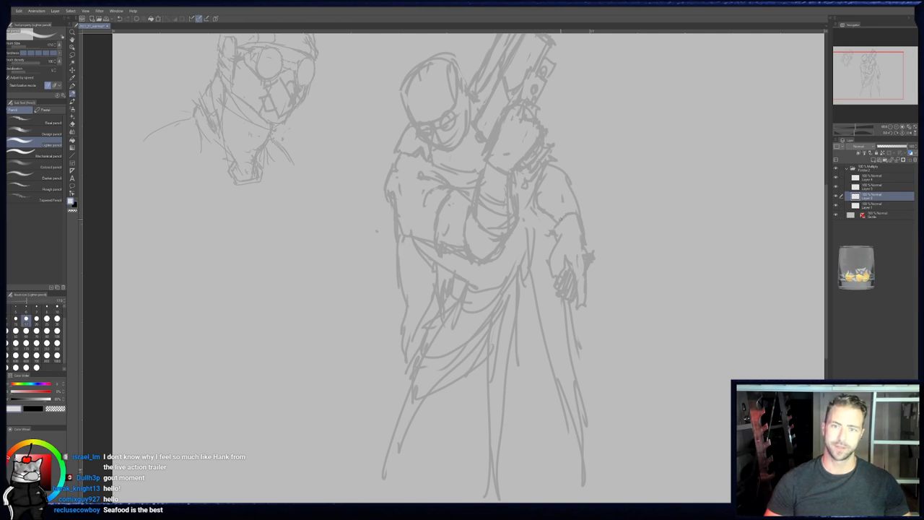
left_click_drag(461, 188, 471, 233)
key("e")
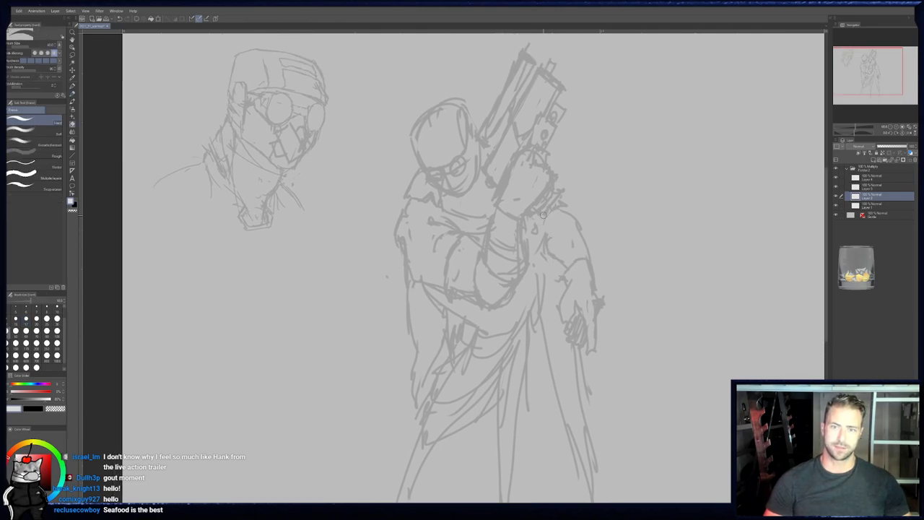
key("p")
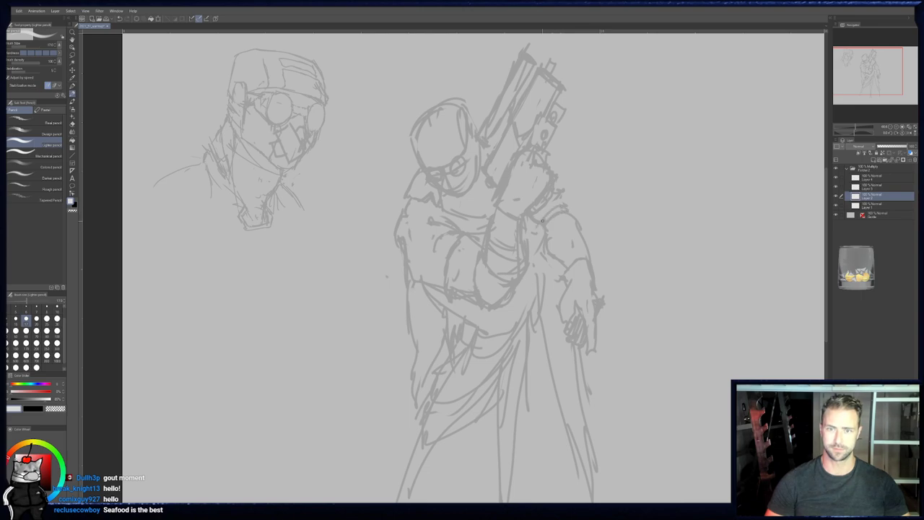
key("e")
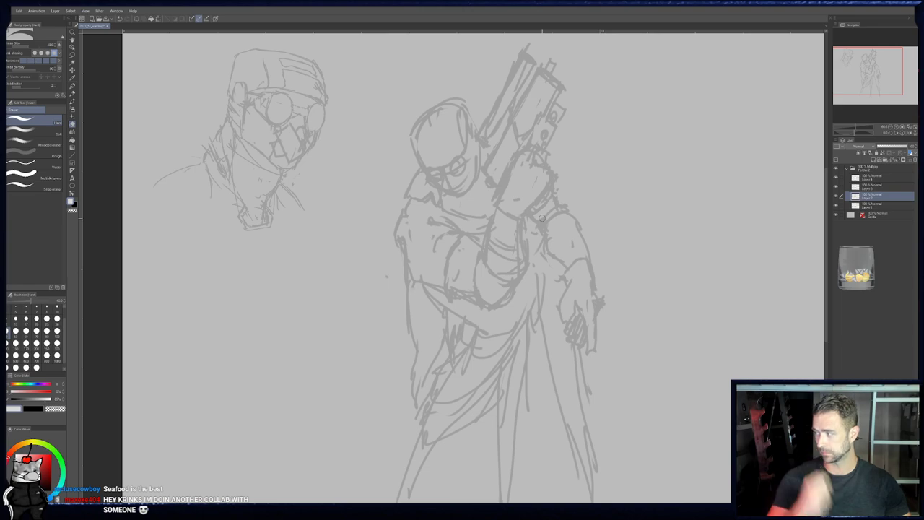
- Simplify the outline of the raised fist and define the cuff bands at its wrist, erasing the rough lines around them
scroll(489, 200, "up", 1)
key("p")
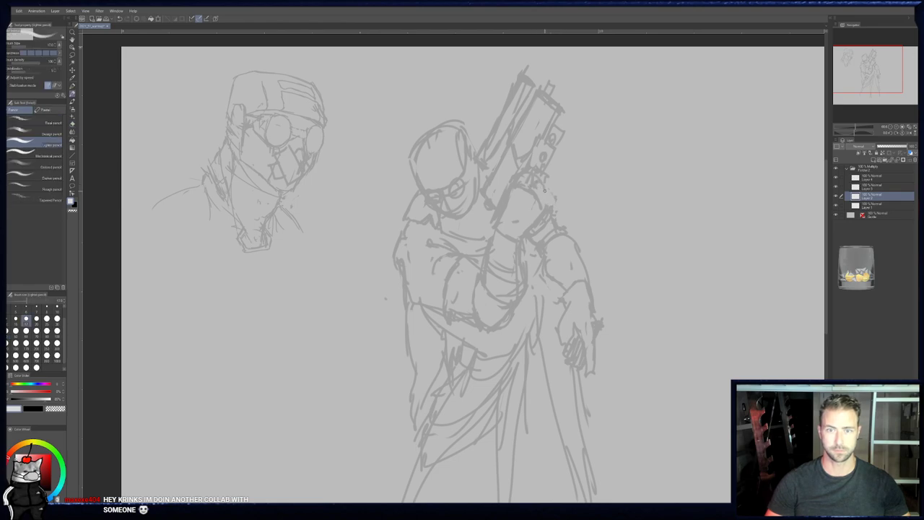
left_click_drag(543, 193, 549, 205)
key("e")
- Refine the gun's lower edge beside the face, clean up the neck area, and define the figure's round goggle lenses
middle_click_drag(552, 174, 580, 150)
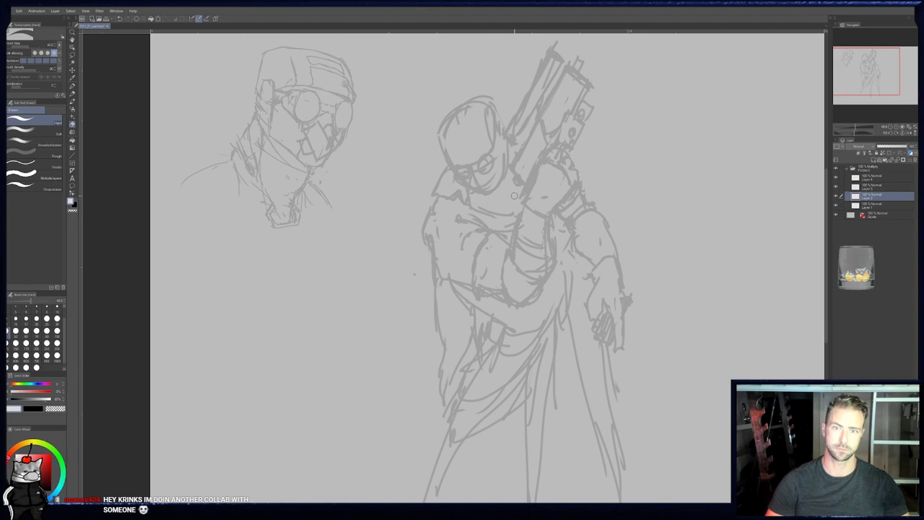
key("p")
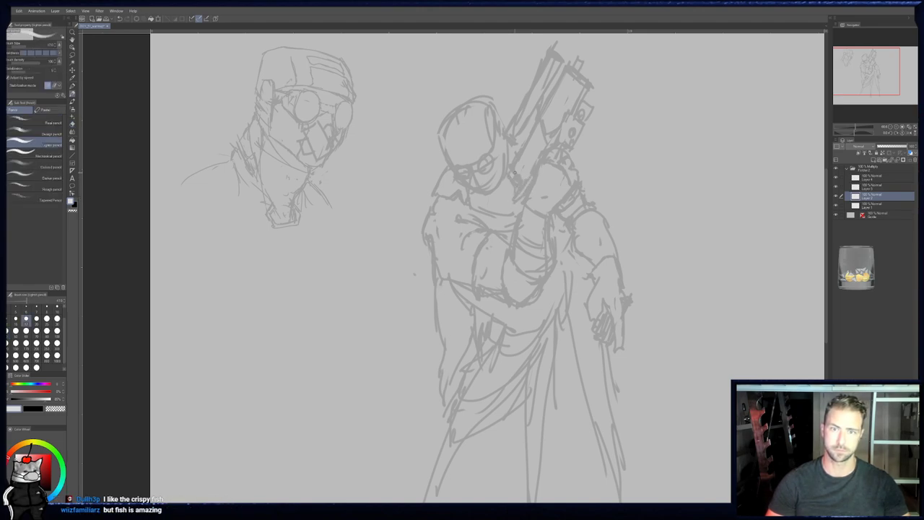
key("e")
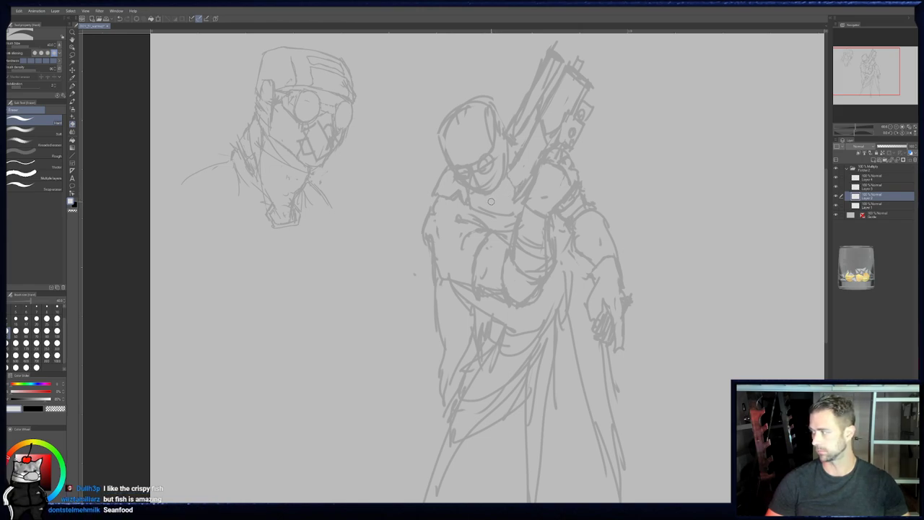
middle_click_drag(488, 208, 491, 222)
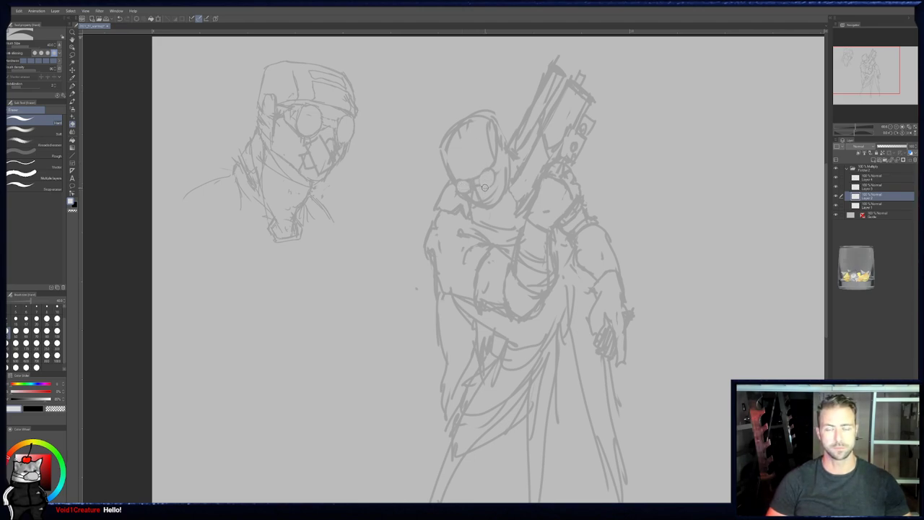
- Erase the outer outline of the figure's head and redraw the crown as a smaller, rounder dome
scroll(491, 175, "up", 2)
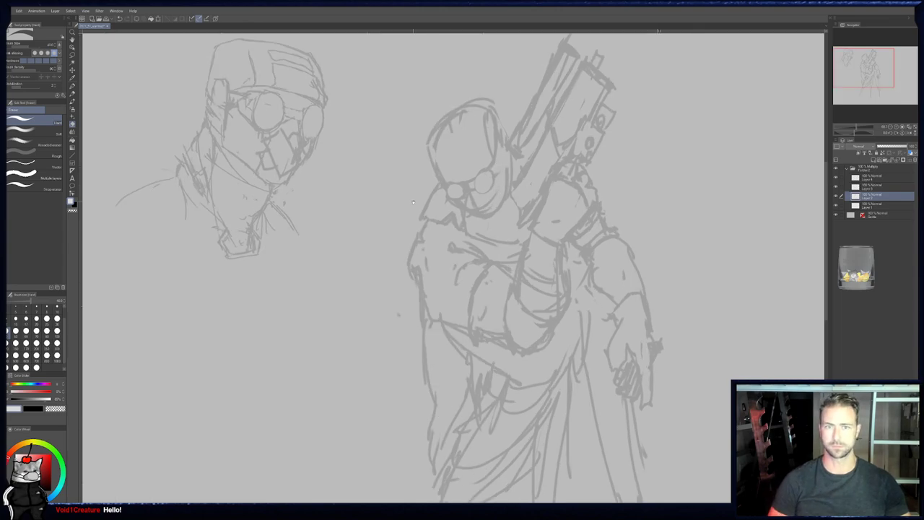
middle_click_drag(446, 179, 433, 176)
mouse_move(421, 172)
left_mouse_down()
mouse_move(430, 117)
mouse_move(478, 108)
left_mouse_up()
key("p")
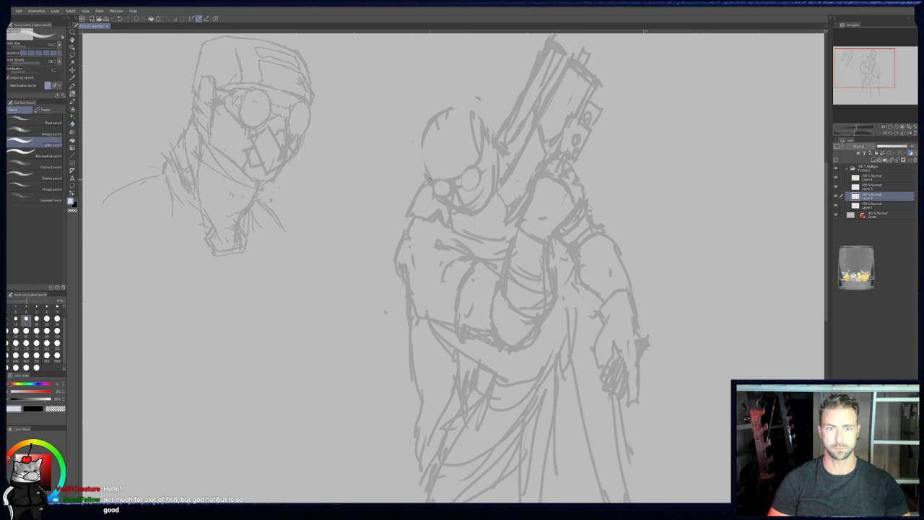
left_click_drag(426, 168, 423, 143)
left_click_drag(451, 110, 476, 108)
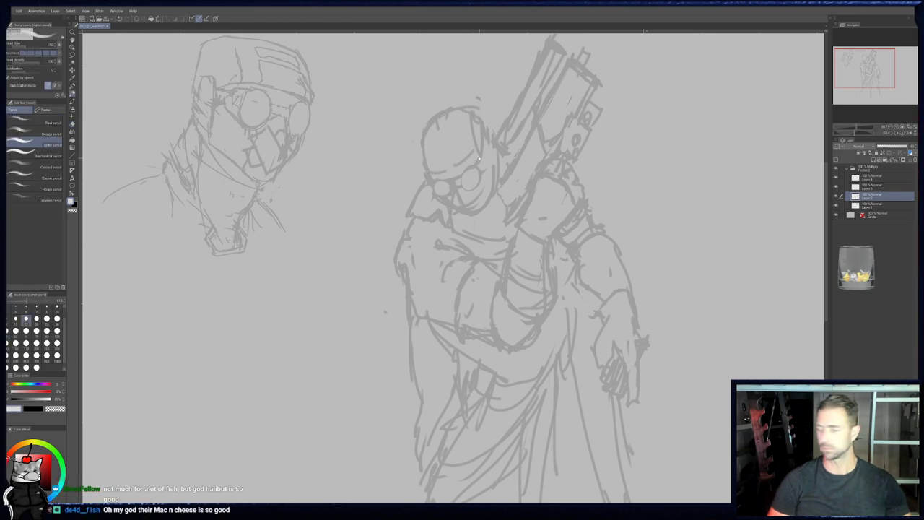
- Refine the brow line above the goggles and tidy the lines between the masked jaw and the gun
middle_click_drag(479, 158, 468, 157)
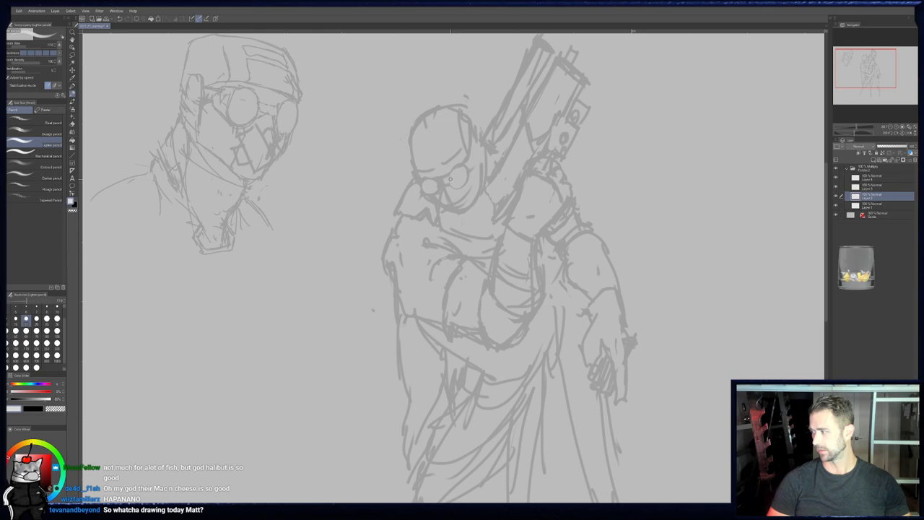
middle_click_drag(250, 150, 338, 166)
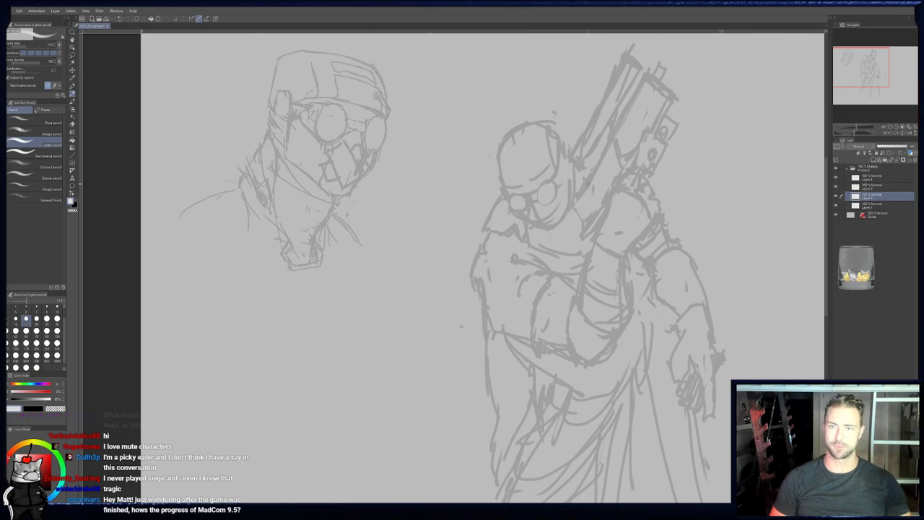
key("b")
left_click_drag(603, 180, 589, 200)
key("p")
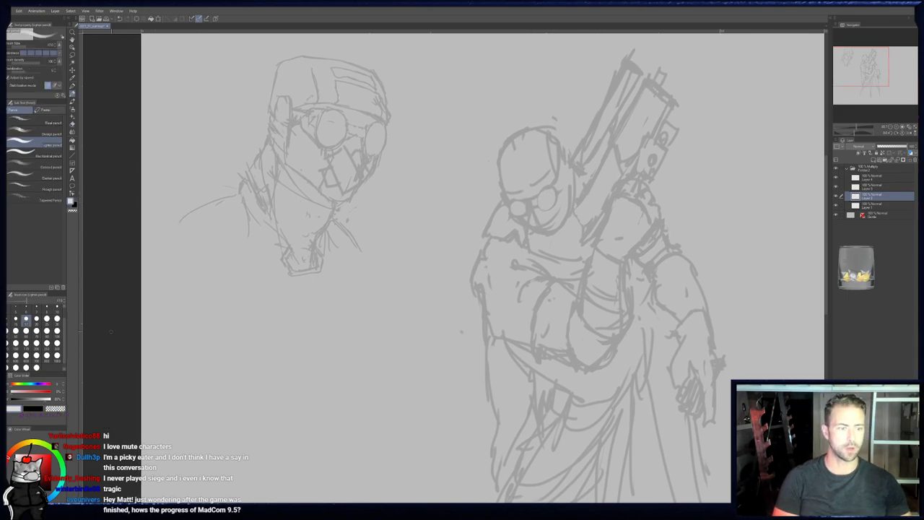
- Adjust the pencil's colour brightness and reduce its size, testing strokes on the empty canvas beside the figure and undoing them
left_click_drag(23, 399, 35, 400)
left_click(57, 308)
left_click_drag(328, 186, 444, 437)
key("ctrl+z")
left_click(26, 308)
left_click_drag(327, 196, 433, 463)
key("ctrl+z")
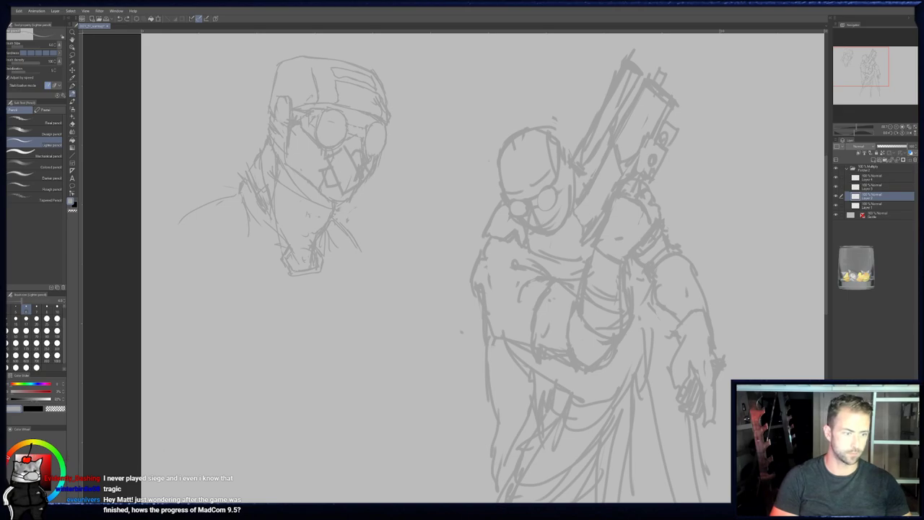
left_click_drag(448, 230, 450, 466)
key("ctrl+z")
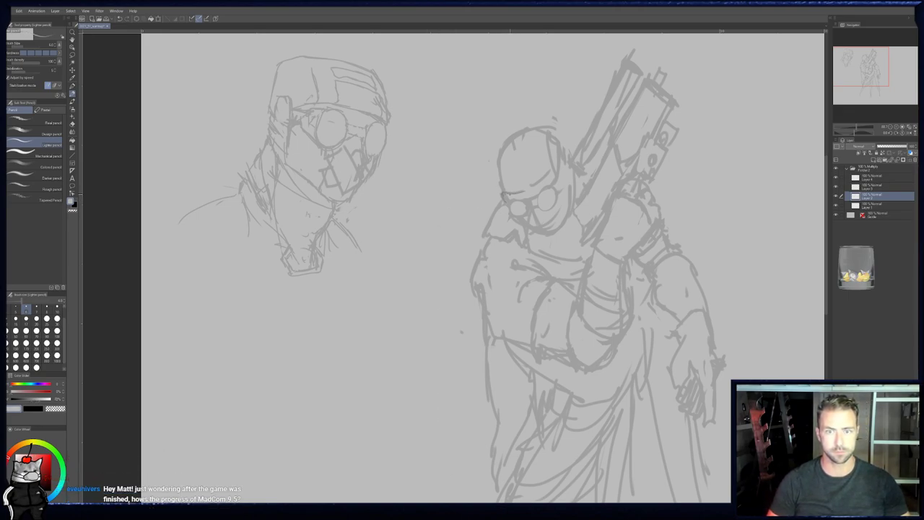
- Reduce the eraser size and touch up the small details beside the goggles at the edge of the figure's head
key("b")
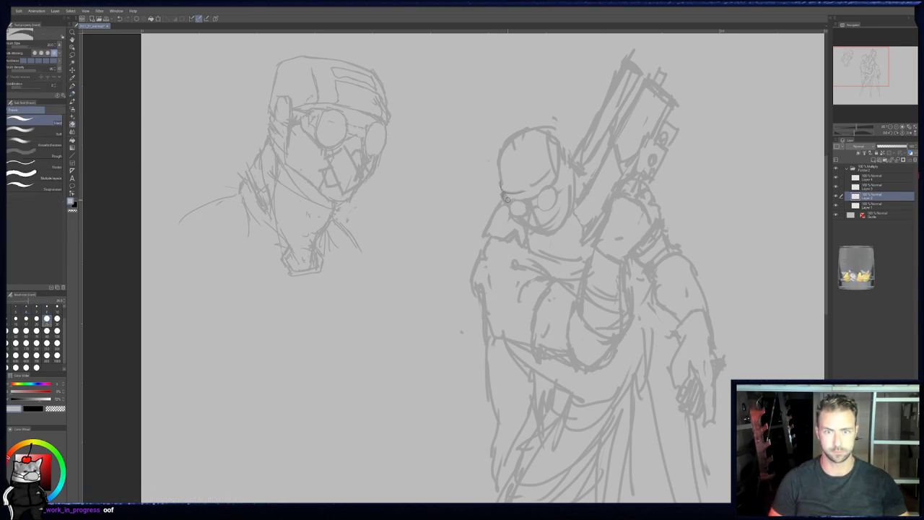
key("bracketleft")
key("bracketleft")
key("bracketleft")
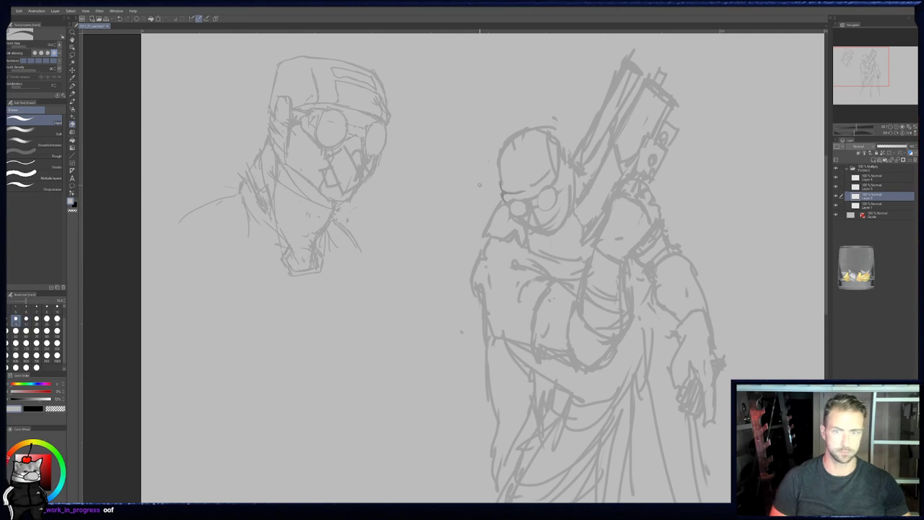
key("p")
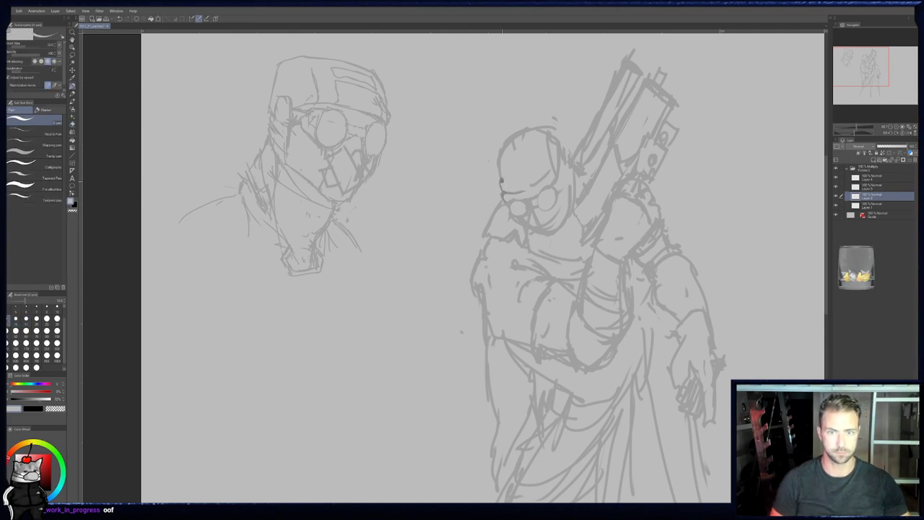
- Switch from the pencil to the pen and set a very fine brush size
left_click_drag(64, 334, 65, 323)
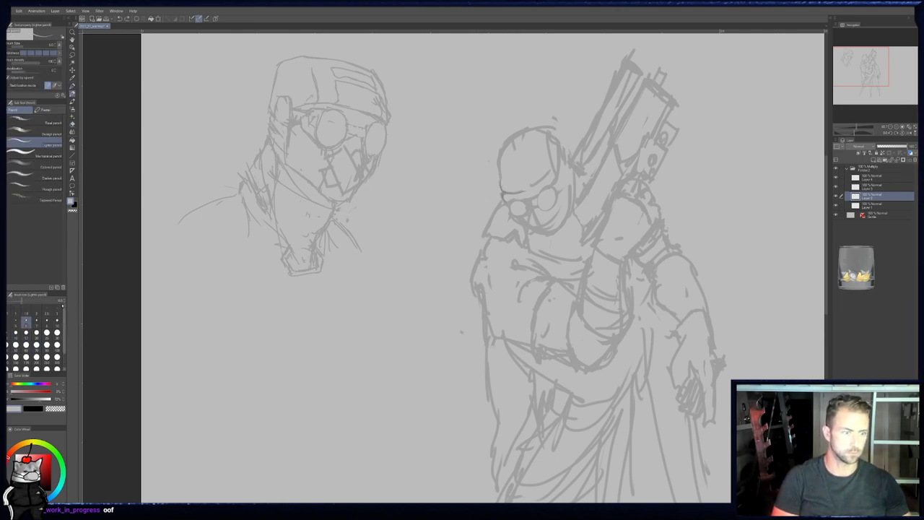
key("p")
left_click(39, 316)
key("bracketright")
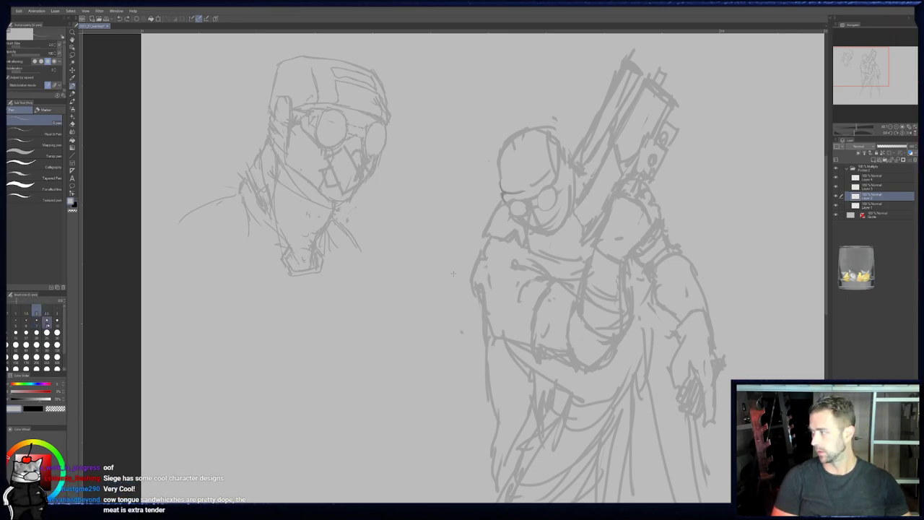
key("bracketright")
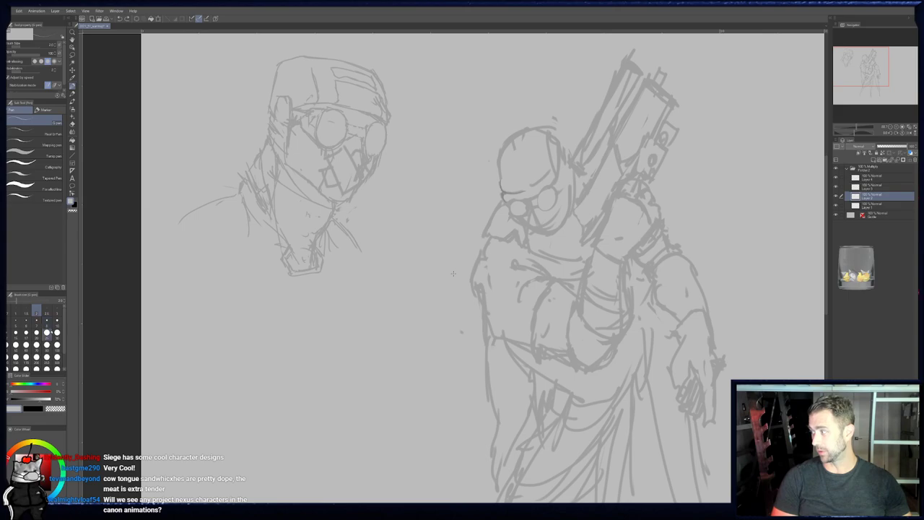
key("bracketright")
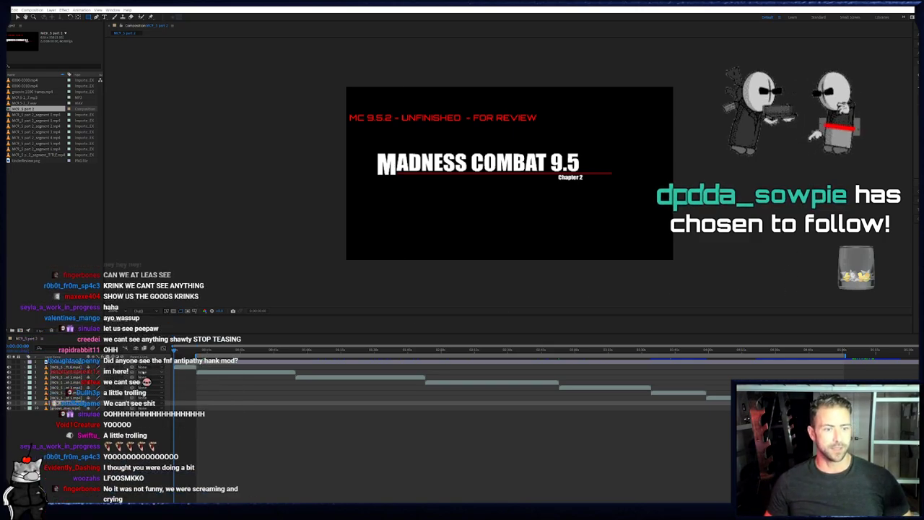
- In After Effects, scrub the Madness Combat 9.5 composition to the red flame shot near the timeline's end and examine it enlarged
key("space")
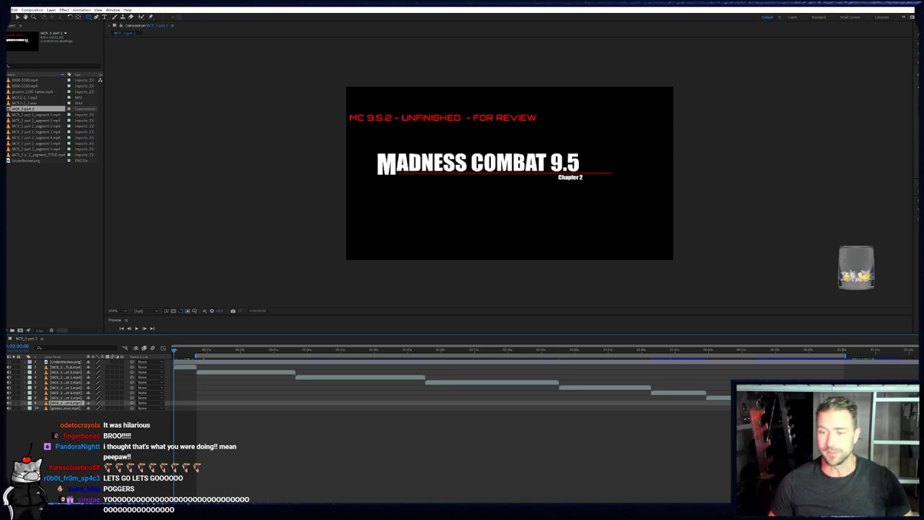
left_click(857, 351)
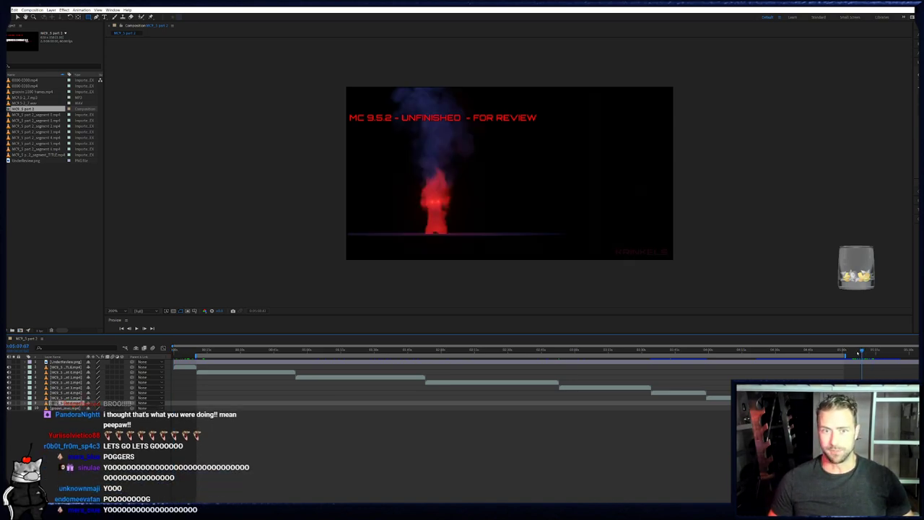
left_click_drag(857, 352, 875, 356)
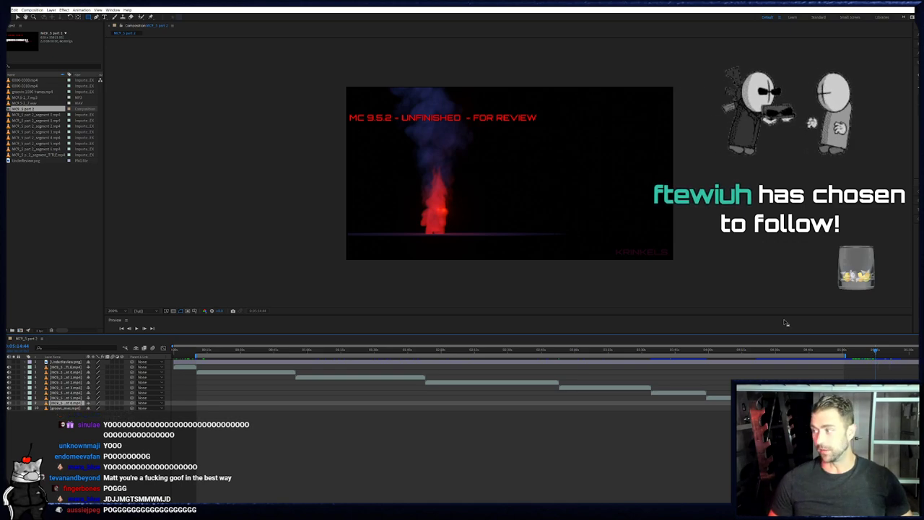
scroll(452, 221, "up", 2)
scroll(267, 239, "down", 1)
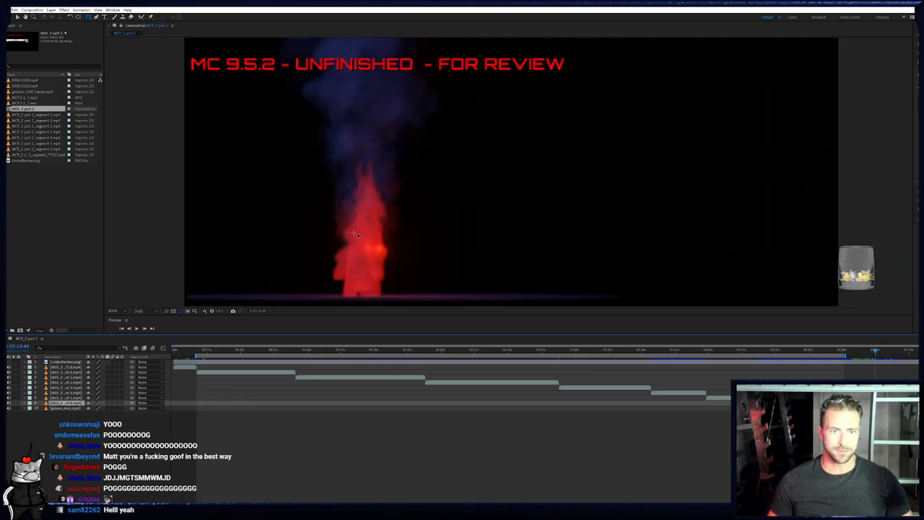
scroll(367, 236, "down", 2)
scroll(390, 243, "down", 4)
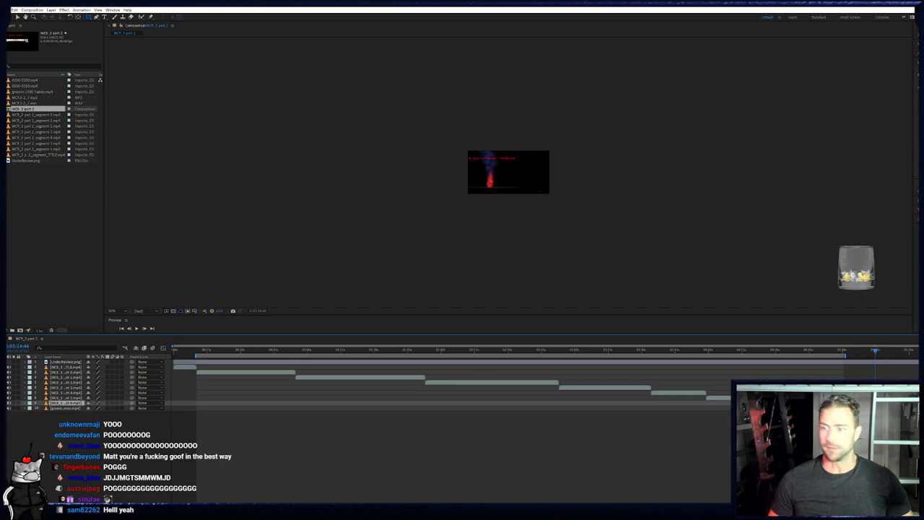
scroll(505, 247, "up", 3)
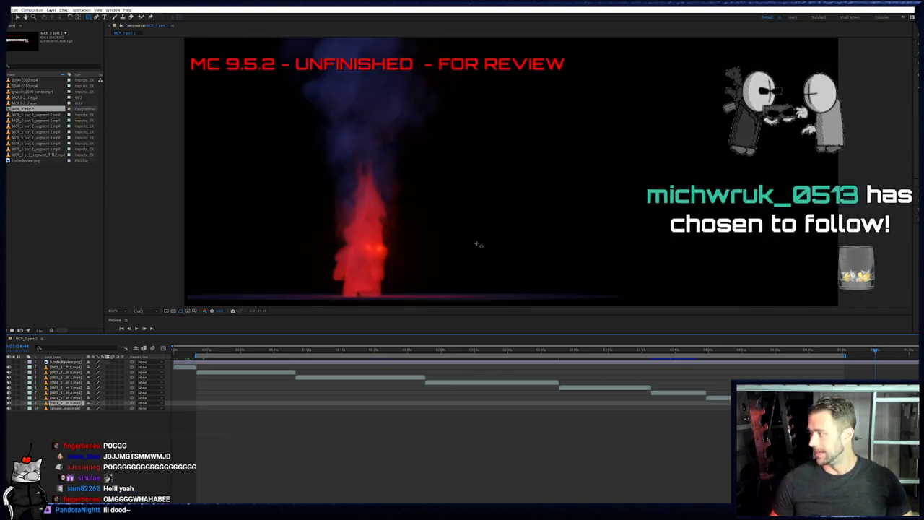
- Return the Madness Combat 9.5 composition to its opening title frame and close the project
left_click_drag(807, 350, 153, 348)
key("Home")
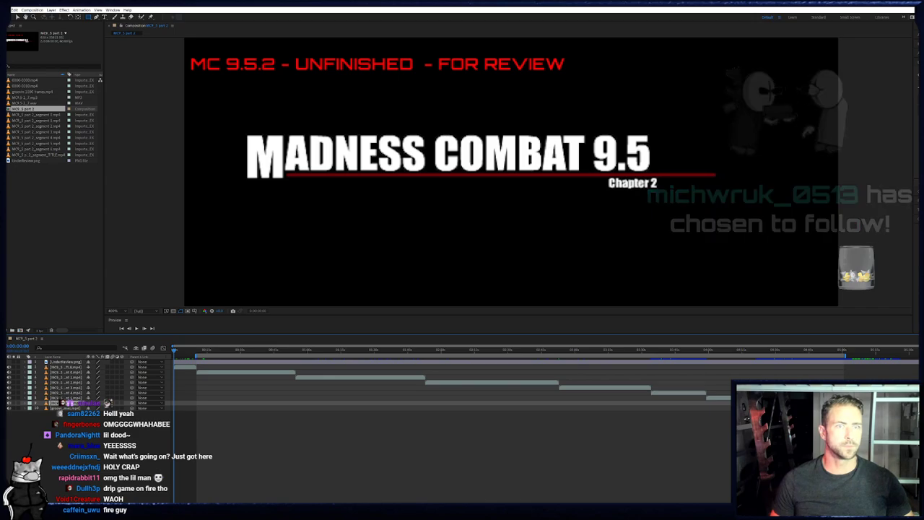
left_click(915, 3)
left_click(499, 266)
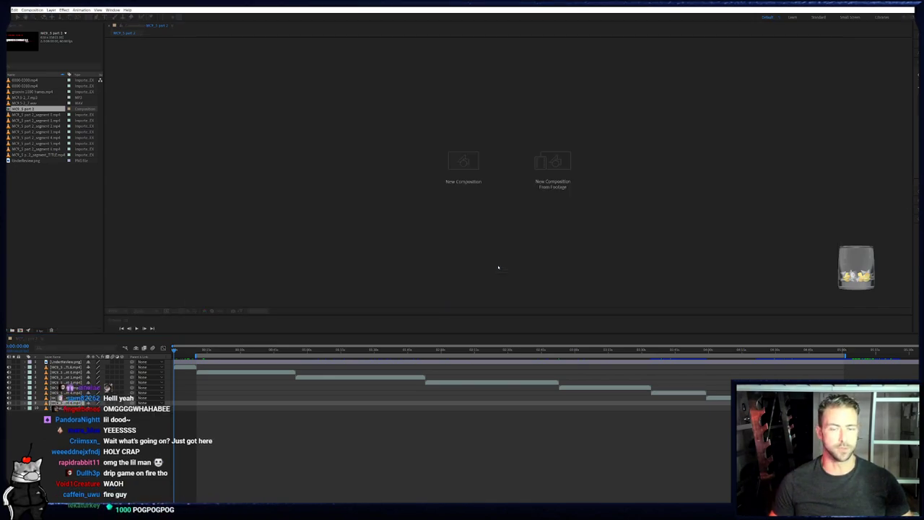
- Switch to File Explorer and browse the Pictures and Music folders
key("alt+Tab")
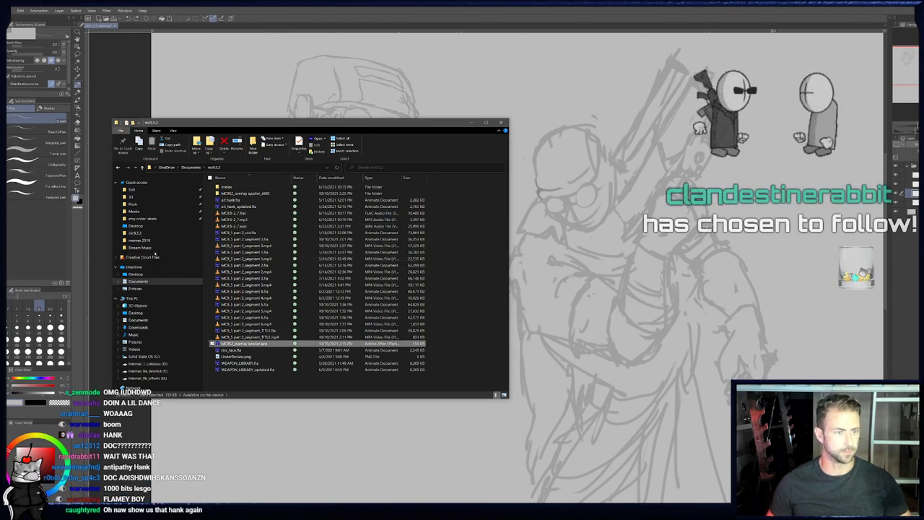
left_click(154, 342)
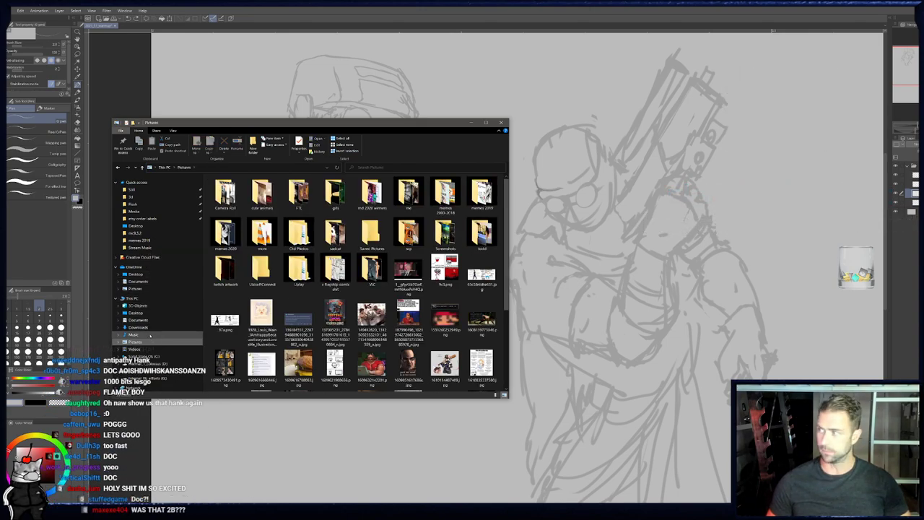
left_click(135, 334)
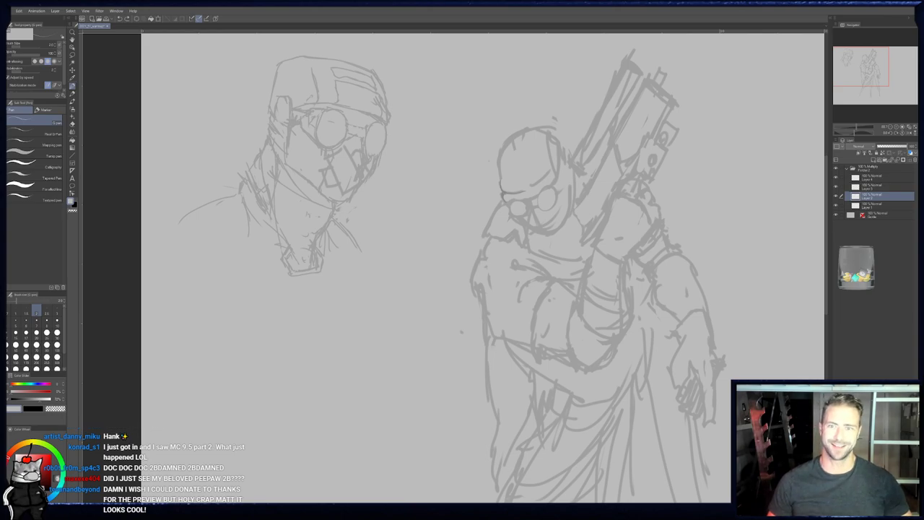
- In Clip Studio Paint, redraw the crown outline of the standing figure's head with the lighter pencil and clean it up with the eraser
scroll(459, 161, "up", 1)
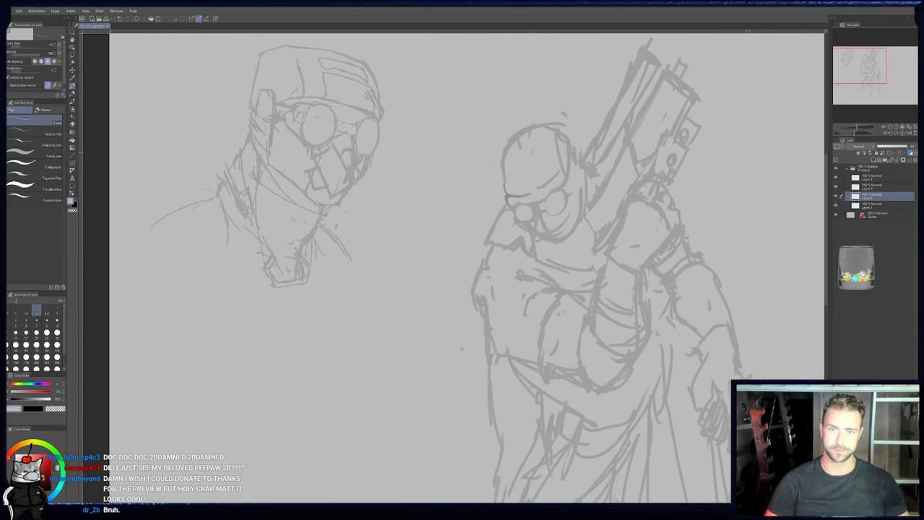
key("p")
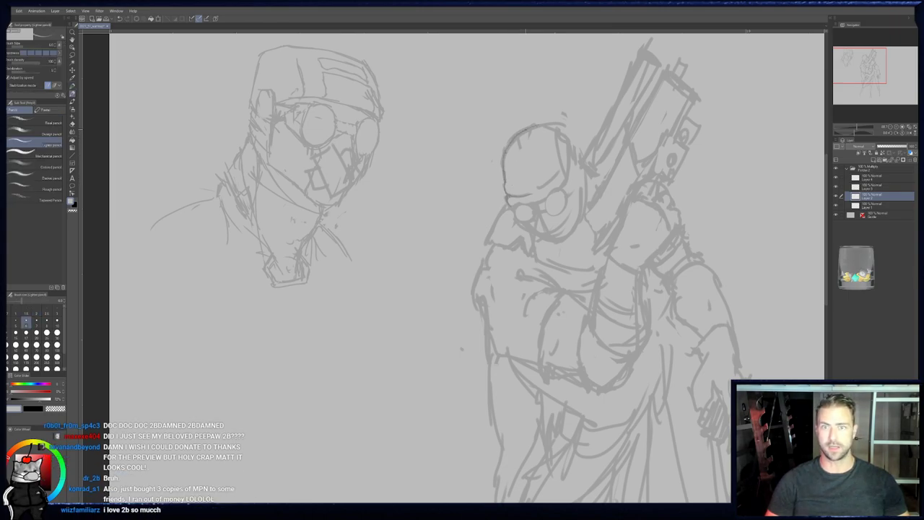
key("e")
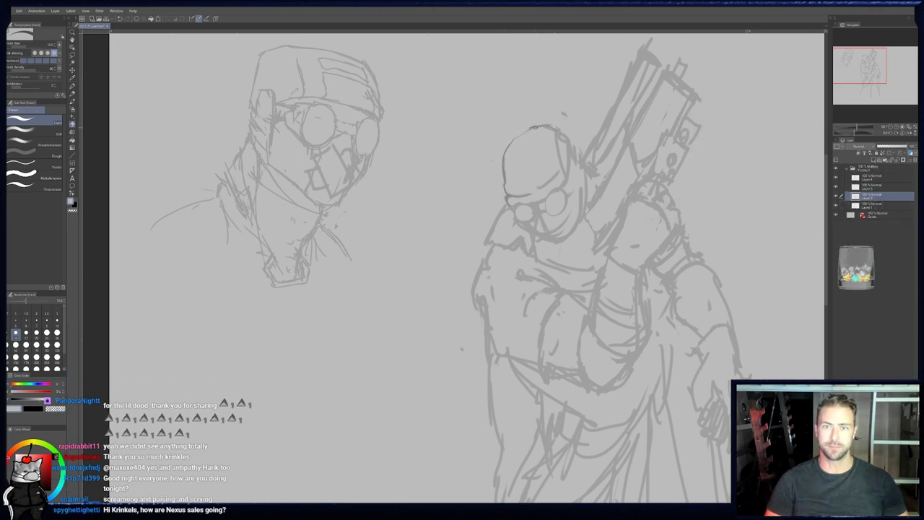
key("p")
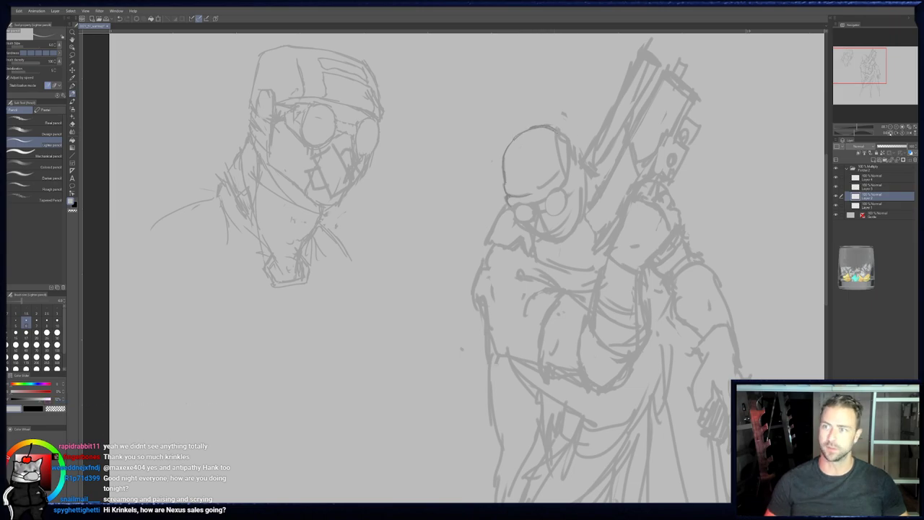
- Flip the canvas view horizontally and correct the rough lines around the back of the figure's head with pencil and eraser
left_click(909, 133)
middle_click_drag(321, 135, 399, 169)
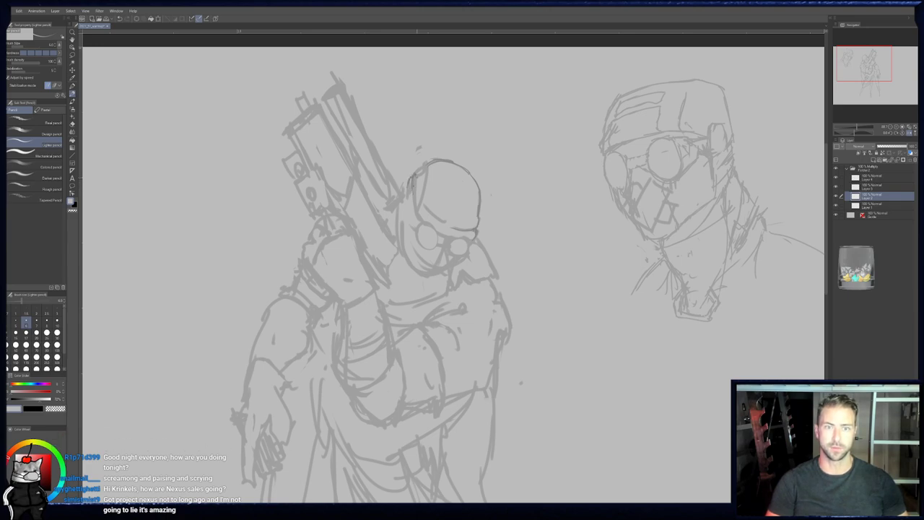
key("e")
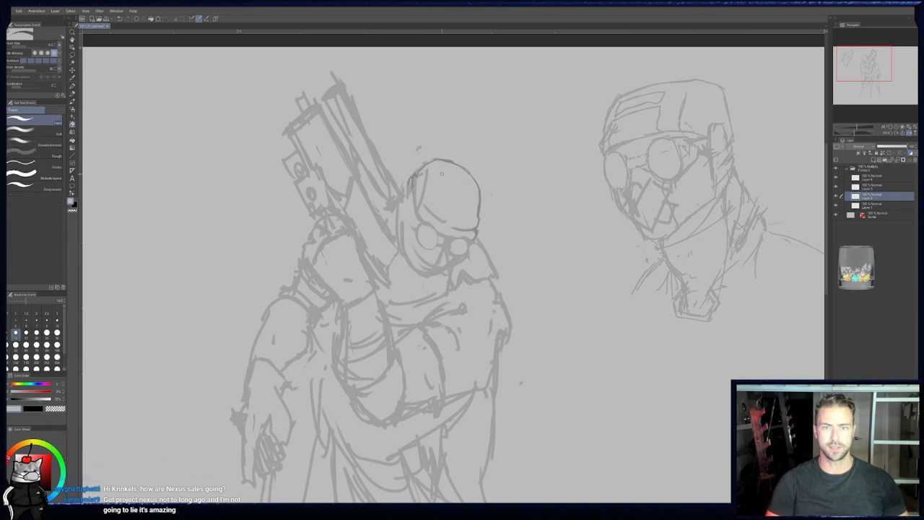
middle_click_drag(446, 267, 416, 207)
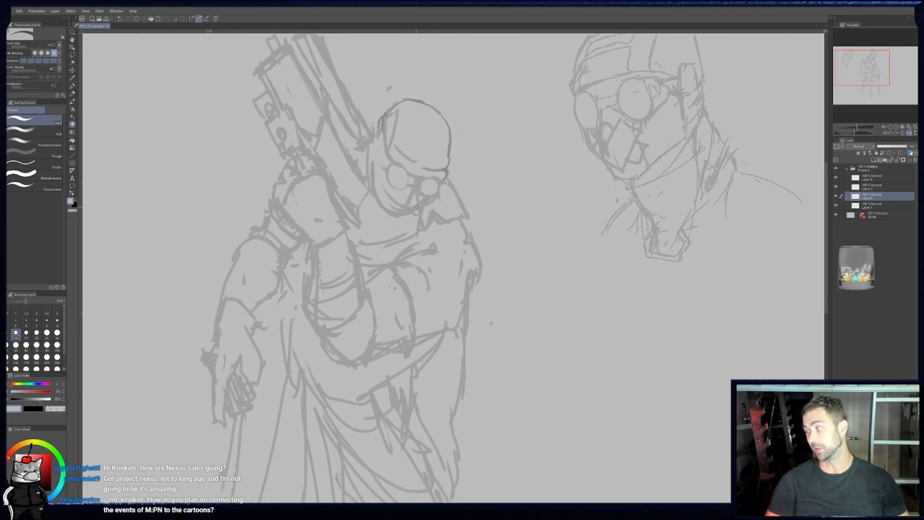
middle_click_drag(417, 210, 424, 213)
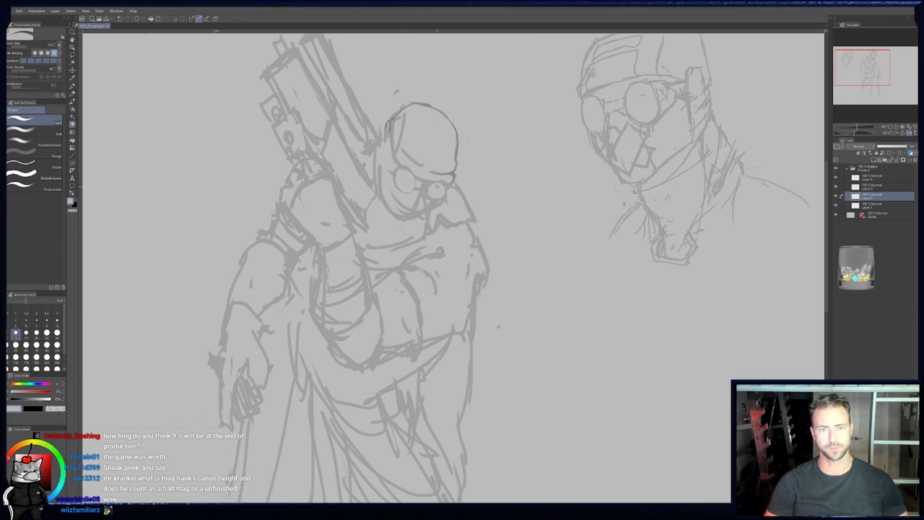
- Undo the last erasure, then pencil in the side of the head down to the jaw and a small detail behind the head
key("ctrl+z")
middle_click_drag(412, 154, 430, 221)
key("p")
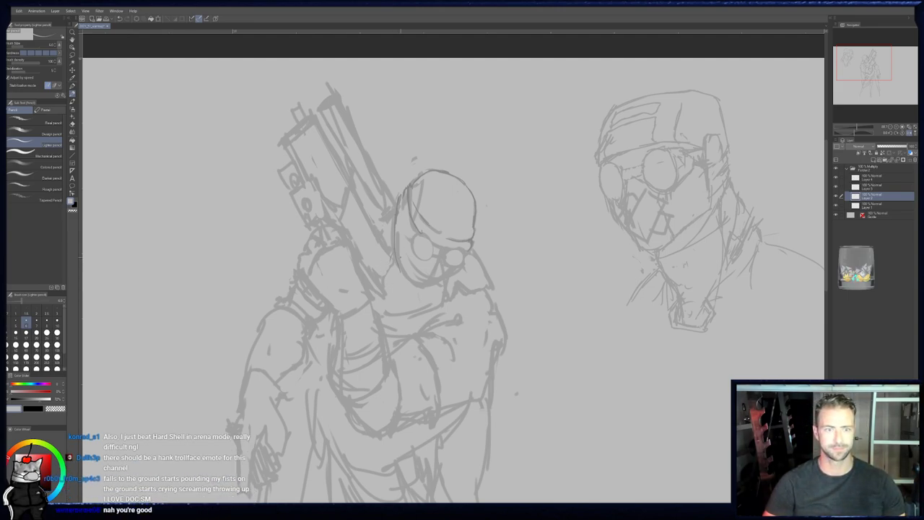
left_click_drag(385, 200, 385, 218)
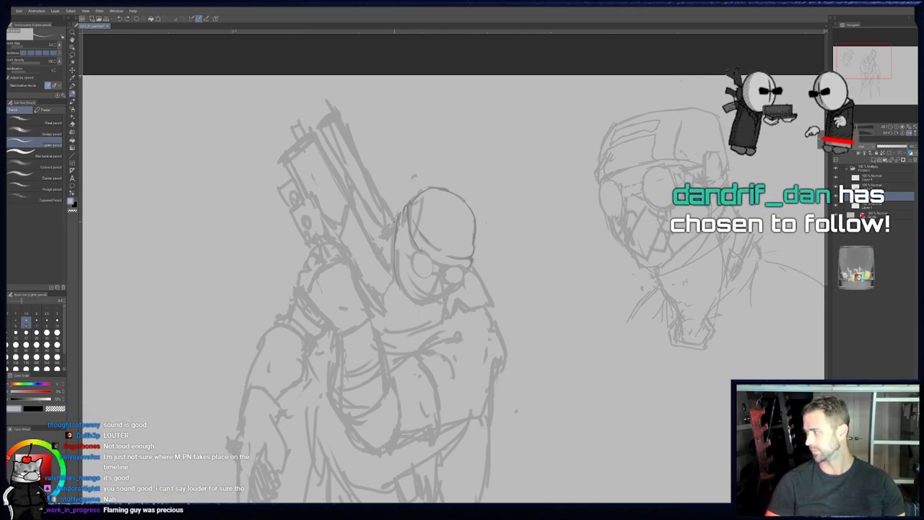
left_click_drag(395, 179, 390, 210)
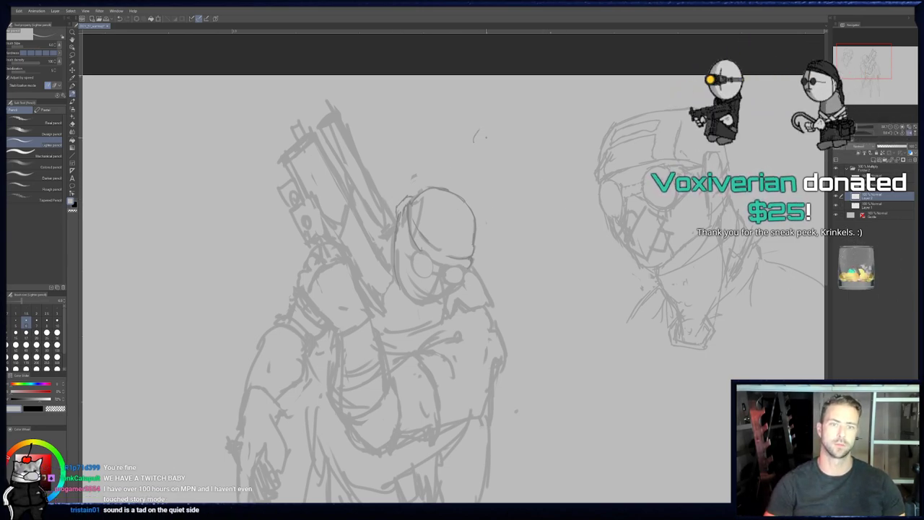
- Undo the stray test stroke above the head and flip the canvas view back to its original orientation
key("p")
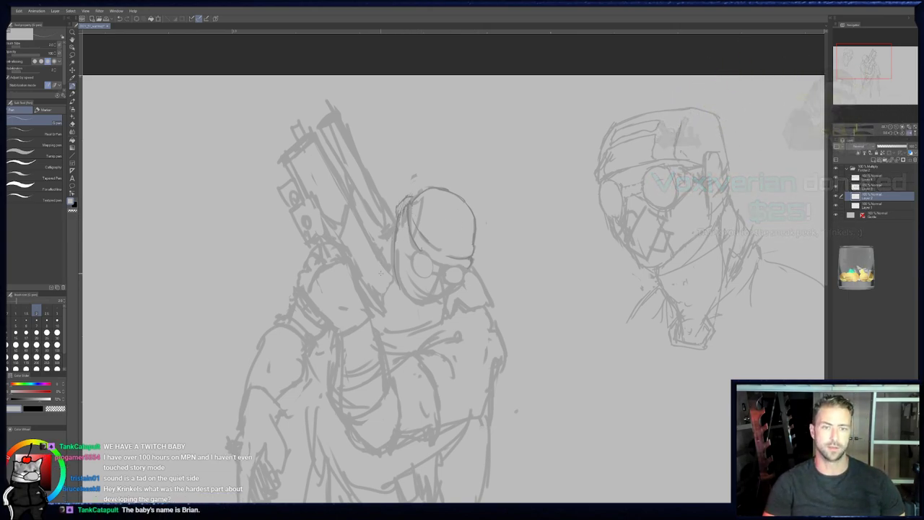
key("p")
key("ctrl+z")
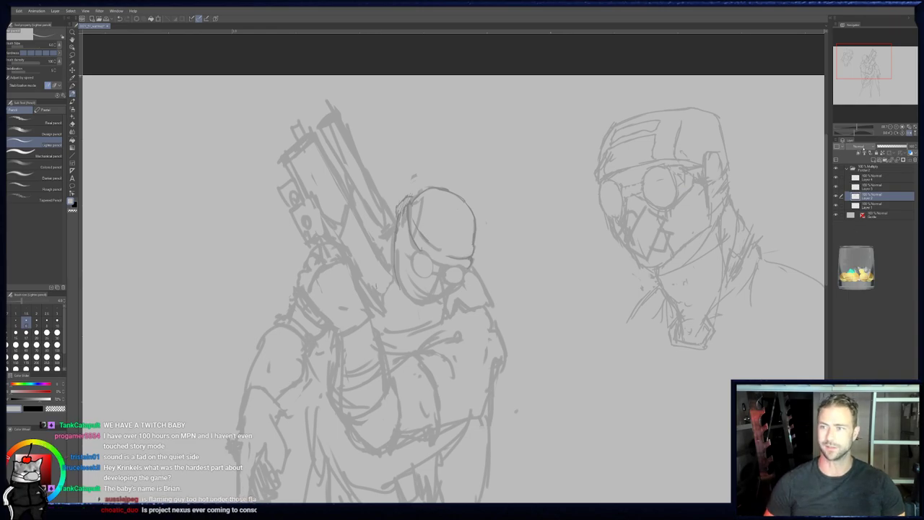
left_click(909, 133)
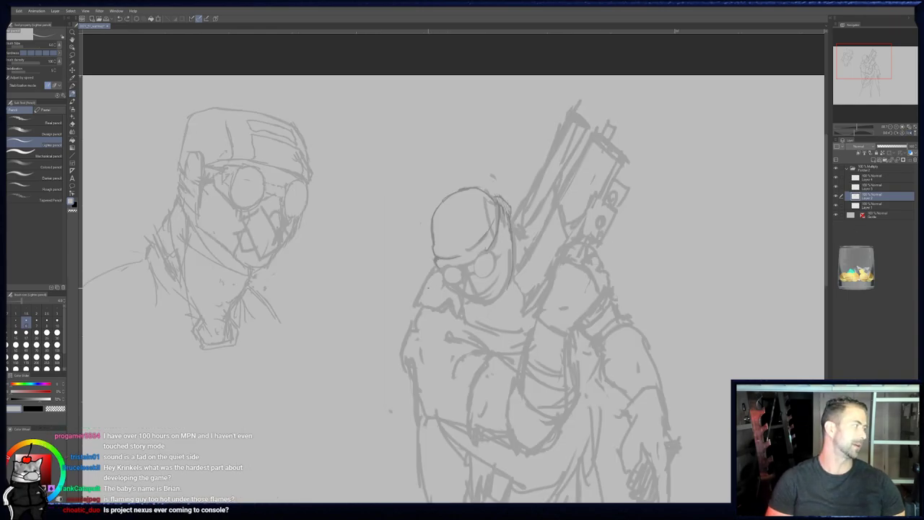
- Outline the figure's two round goggle lenses with crisp lines and erase the rough marks around them
left_click_drag(394, 315, 405, 286)
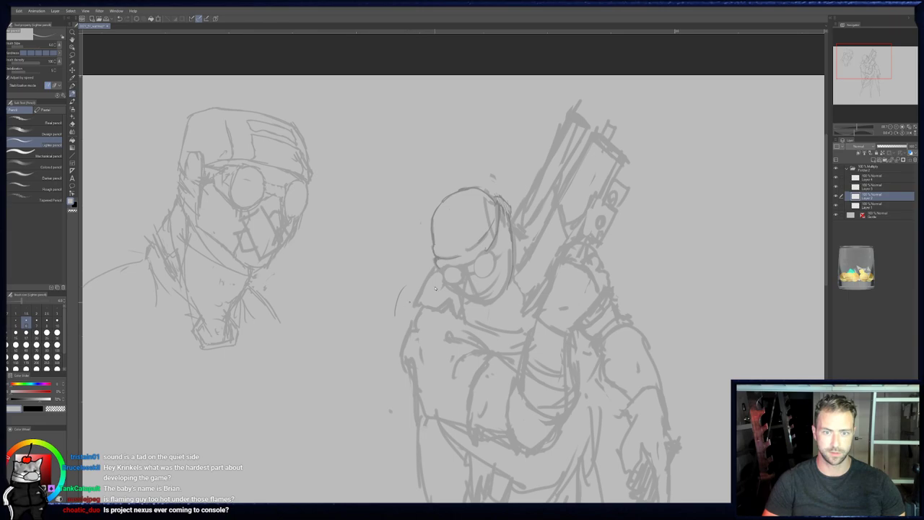
key("p")
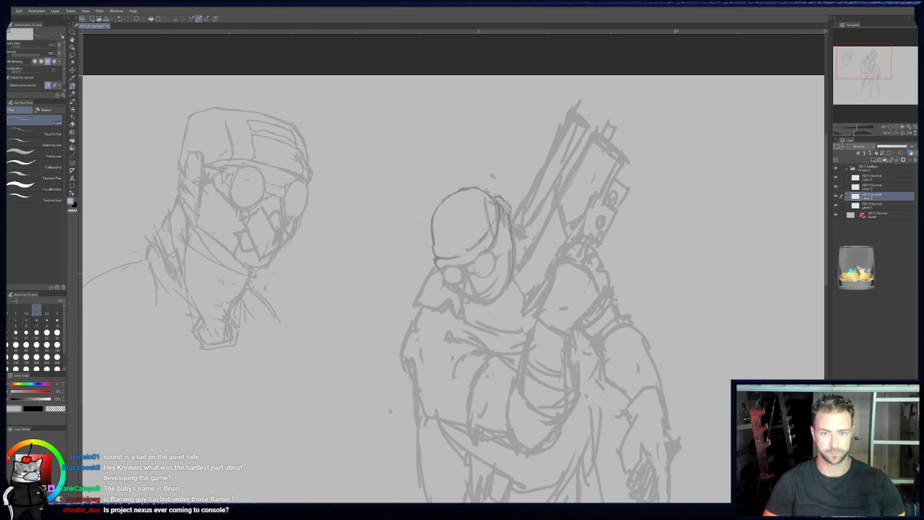
key("p")
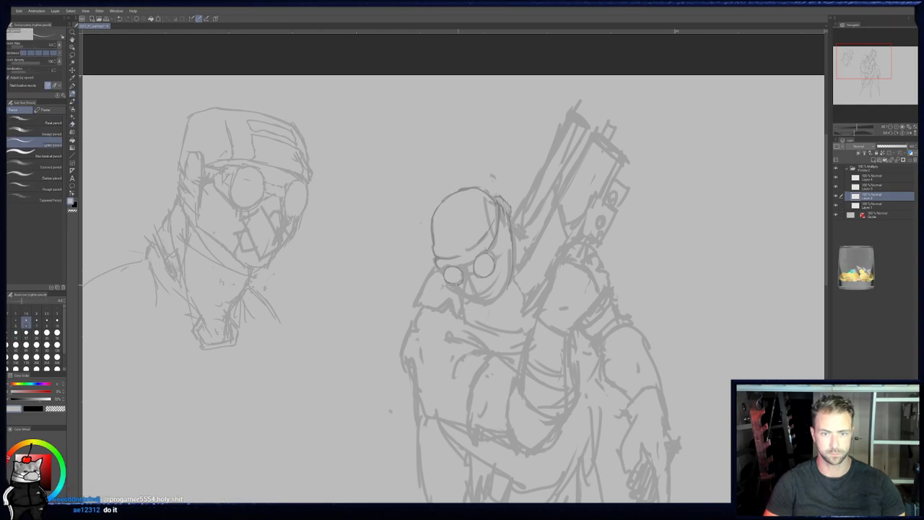
key("e")
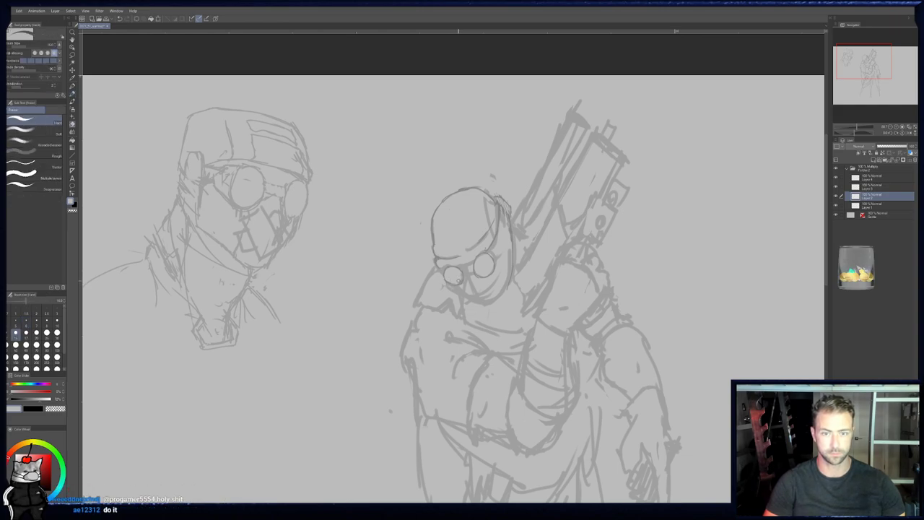
middle_click_drag(470, 276, 457, 263)
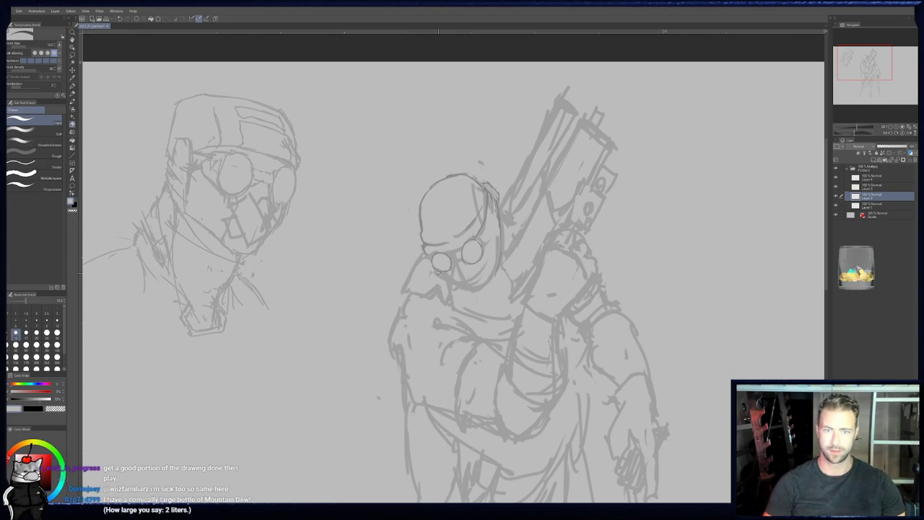
- Pencil a firmer jaw and chin contour below the goggles and erase the excess lines along it
key("p")
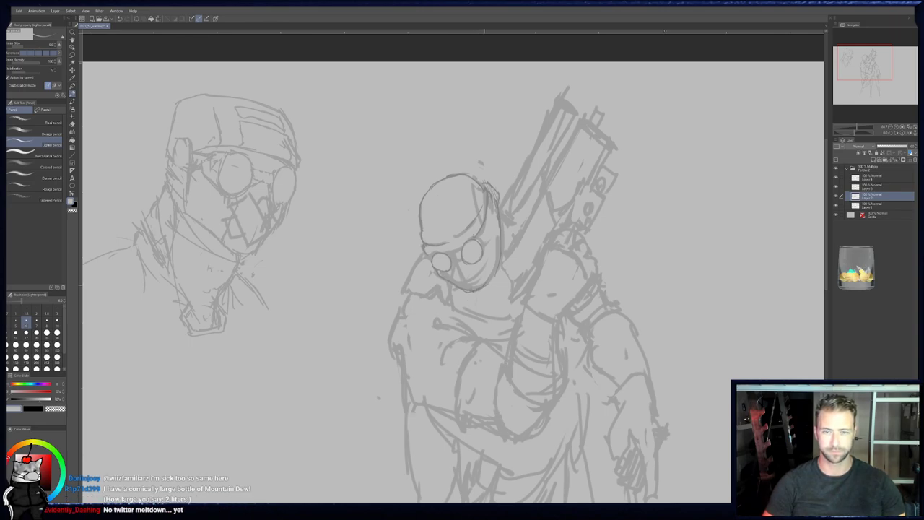
key("p")
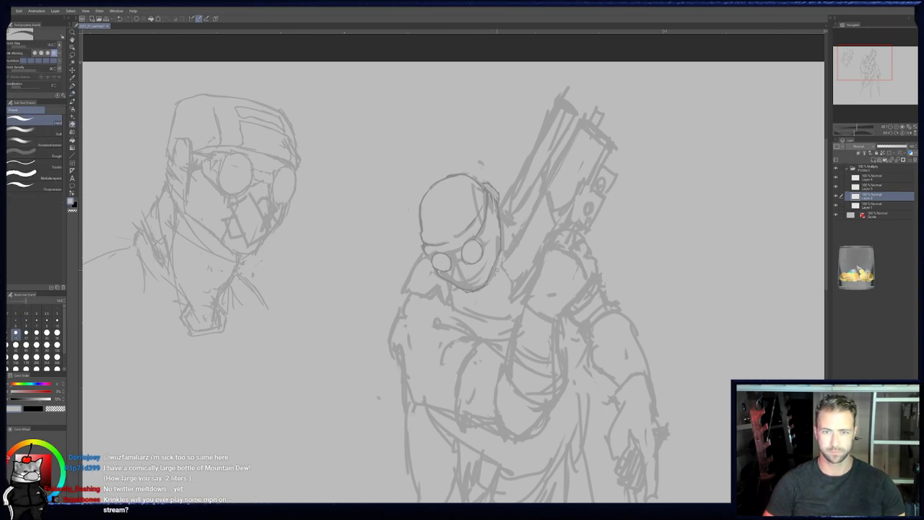
mouse_move(499, 271)
left_mouse_down()
mouse_move(494, 251)
mouse_move(477, 283)
left_mouse_up()
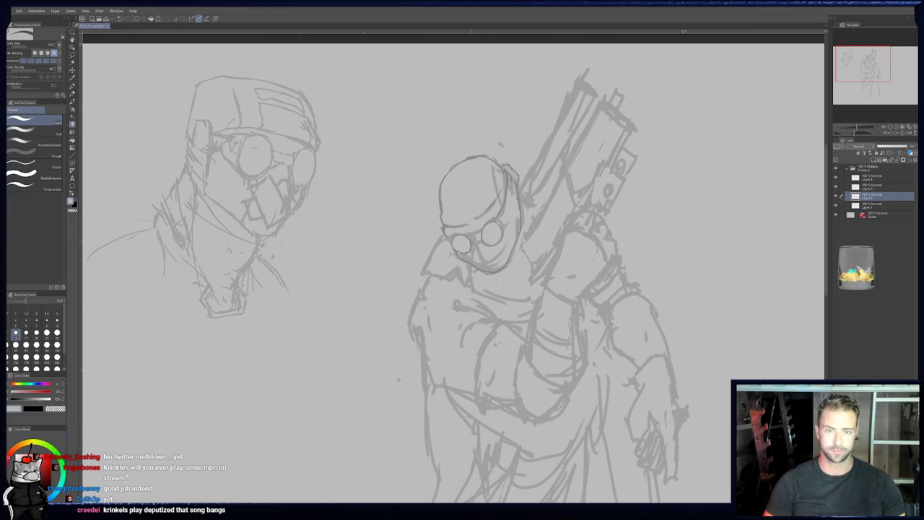
- Draw the goggles' bridge and the strap running up the side of the head, trimming overlaps with the eraser
key("p")
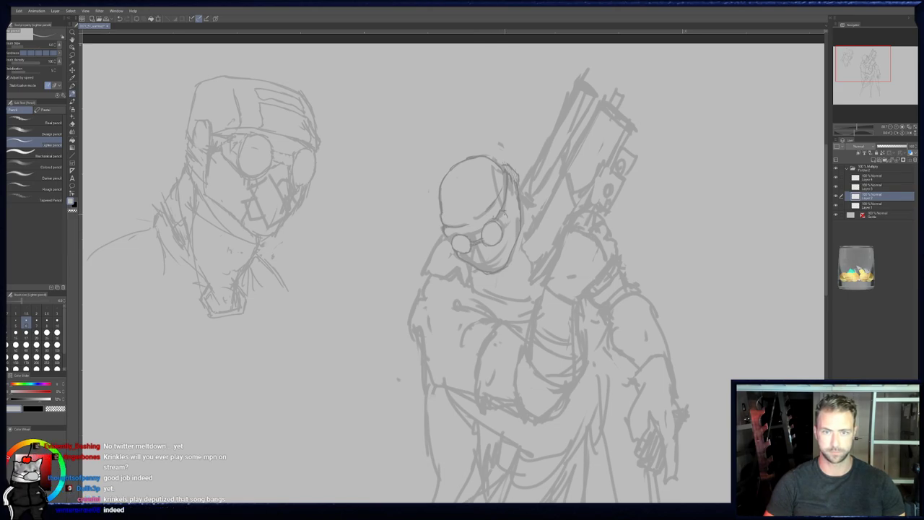
key("b")
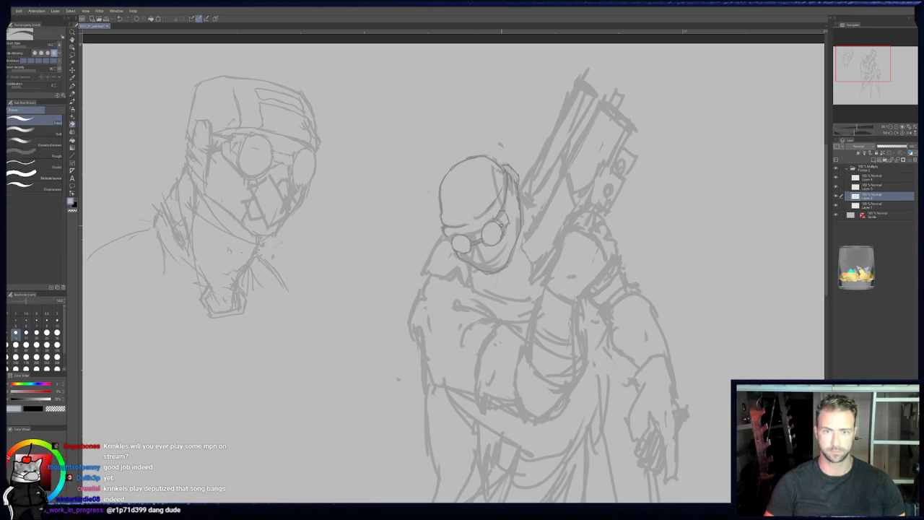
key("p")
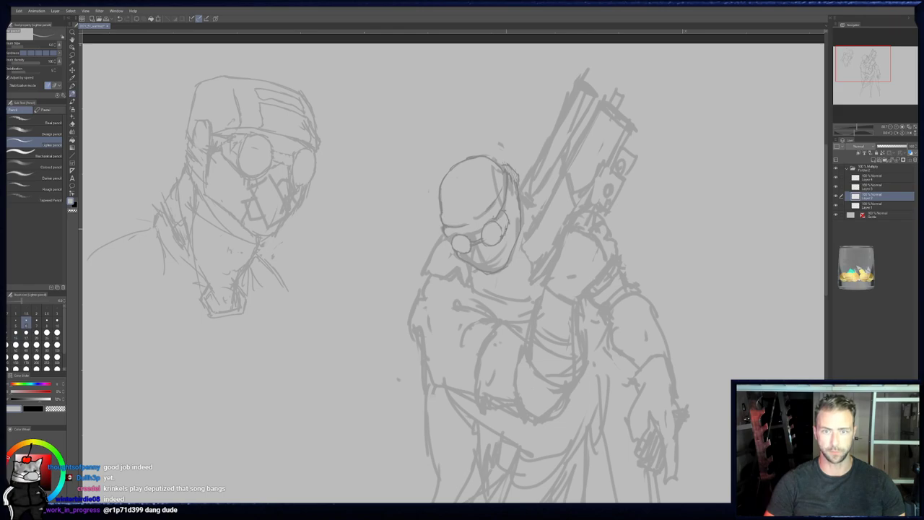
key("p")
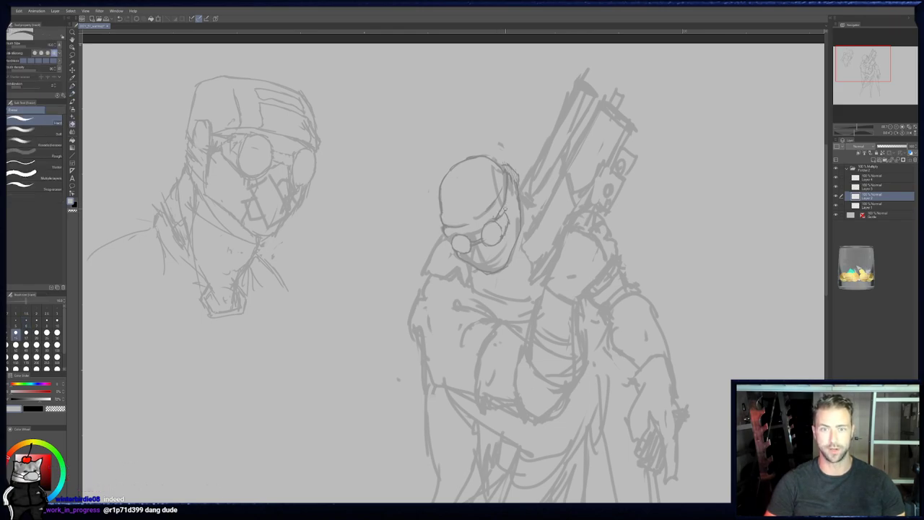
- Touch up the brow line and goggle area of the standing figure's face, alternating fine pencil strokes with small erasures
key("p")
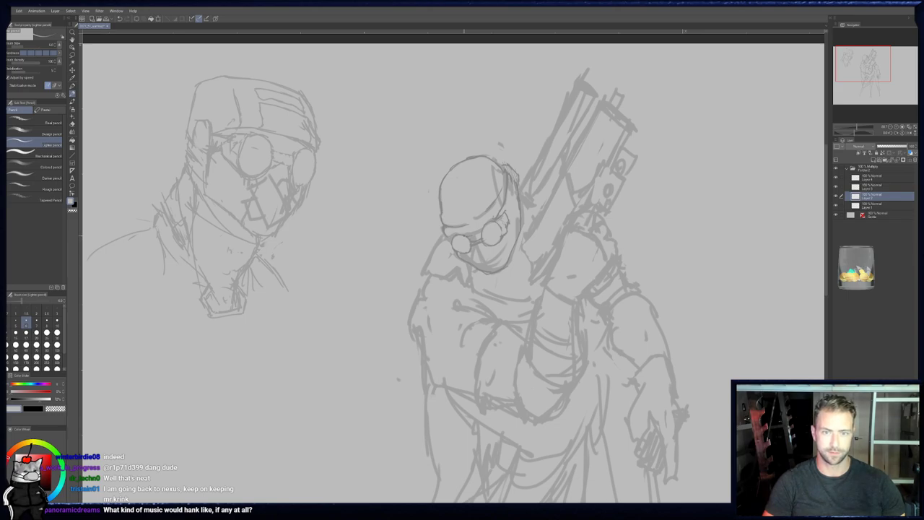
key("e")
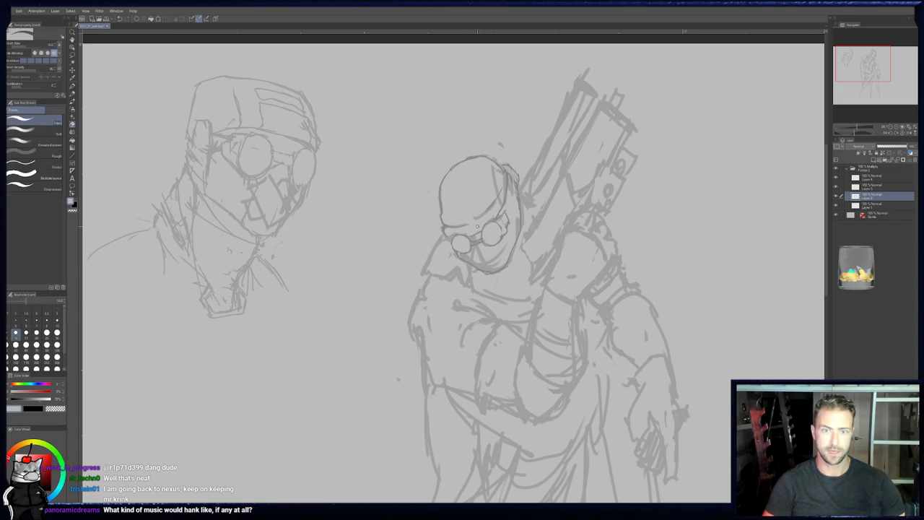
key("p")
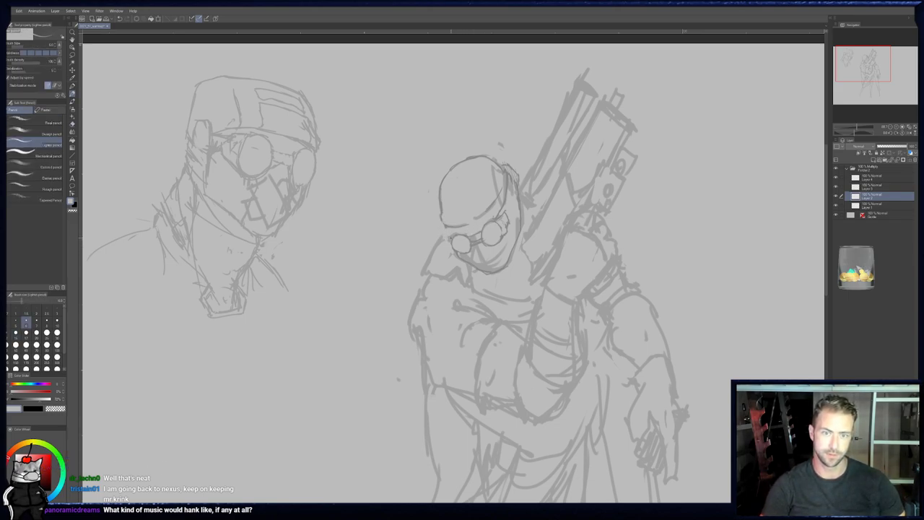
key("p")
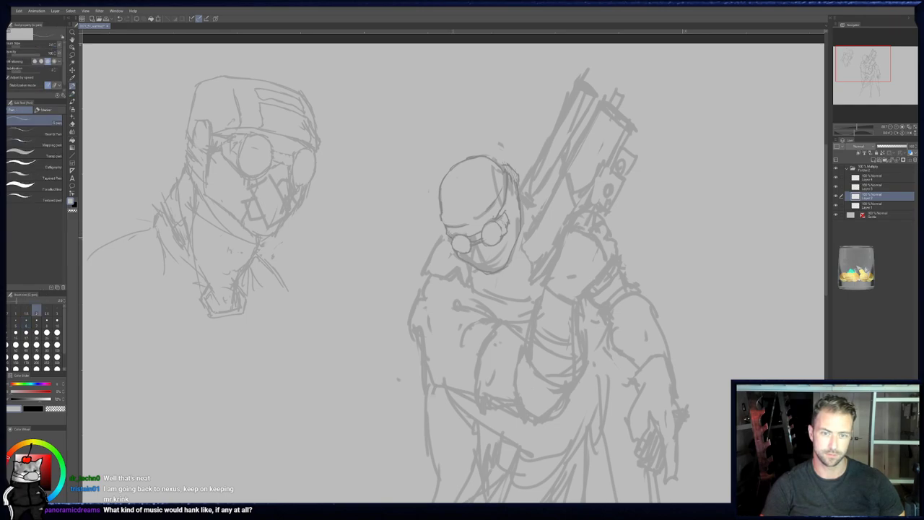
key("e")
key("p")
key("p")
key("e")
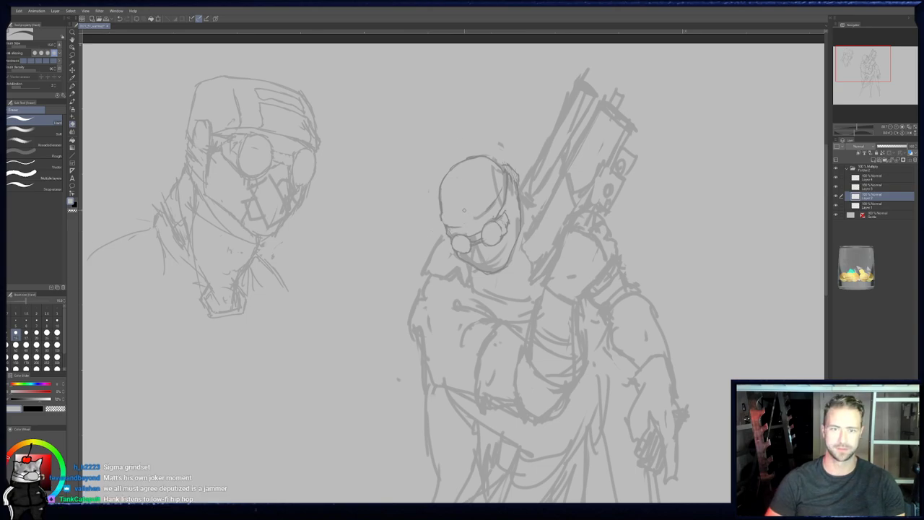
- Redraw the standing figure's raised collar with a cleaner back edge and pointed tip, erasing the rough lines beneath
left_click_drag(422, 268, 418, 259)
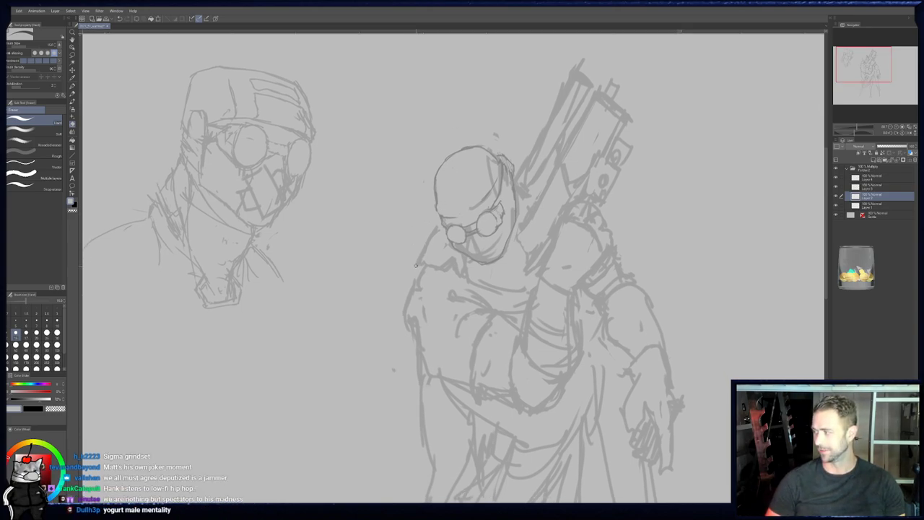
key("p")
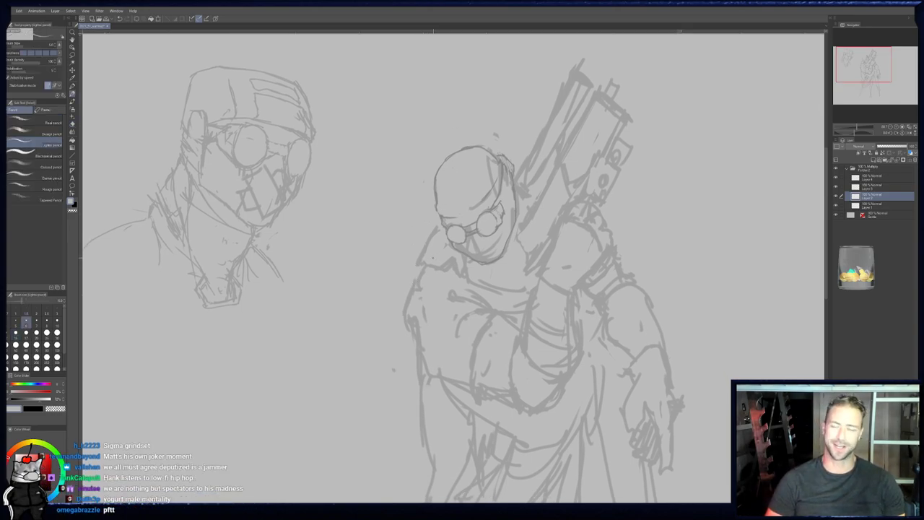
left_click_drag(419, 267, 401, 251)
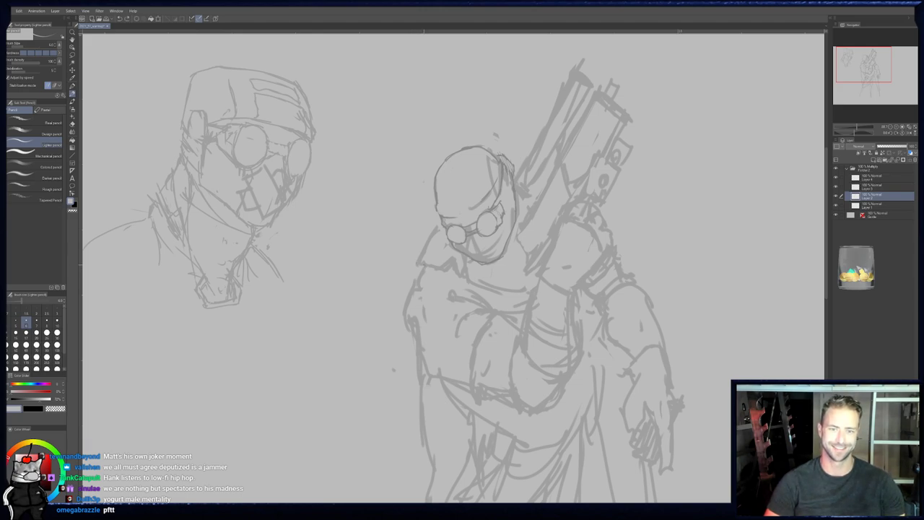
key("e")
key("p")
key("e")
key("p")
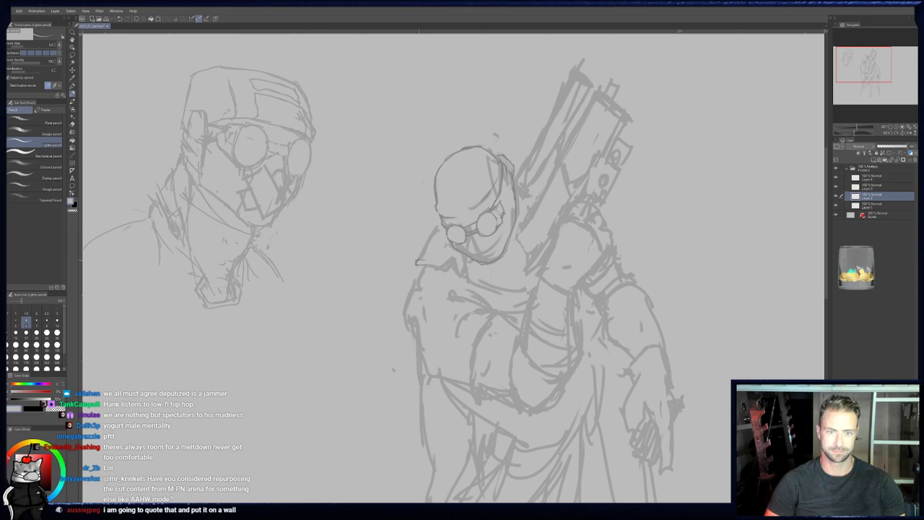
key("p")
left_click_drag(421, 251, 437, 230)
- Erase the rough outer shoulder contour below the collar and pencil it in with thinner lines
key("e")
middle_click_drag(432, 286, 424, 264)
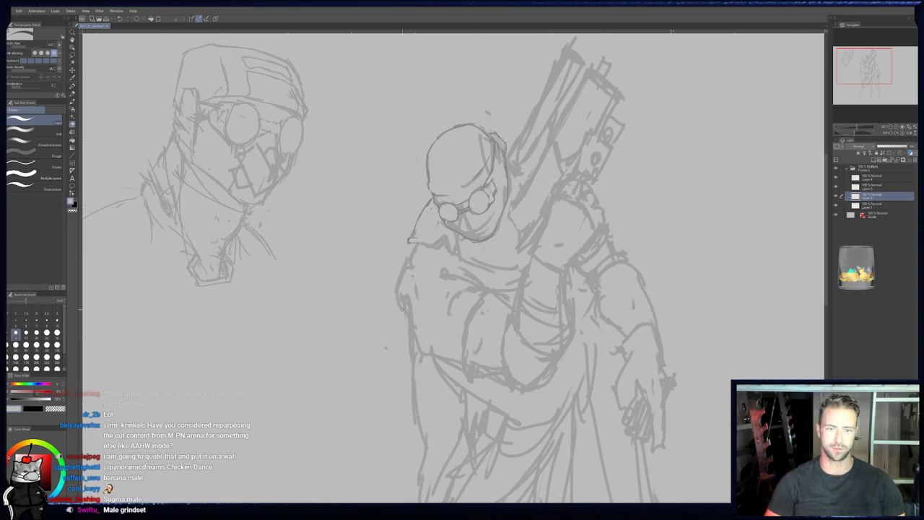
key("p")
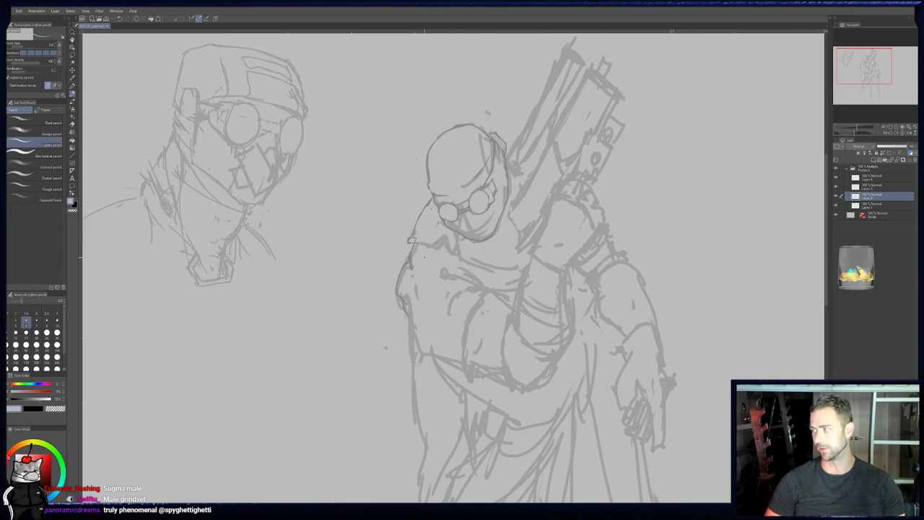
- Define the collar's lower edge and its notch below the chin with fine pencil lines, erasing the thick sketch marks
key("b")
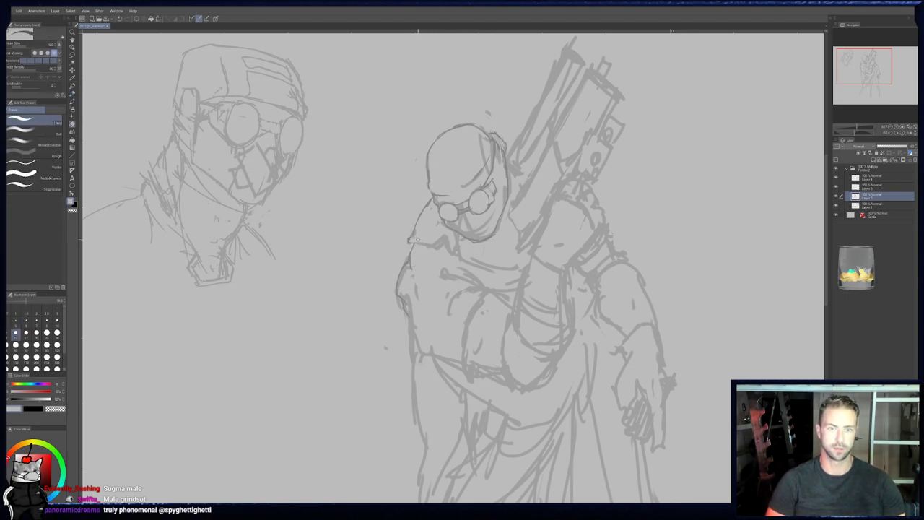
key("p")
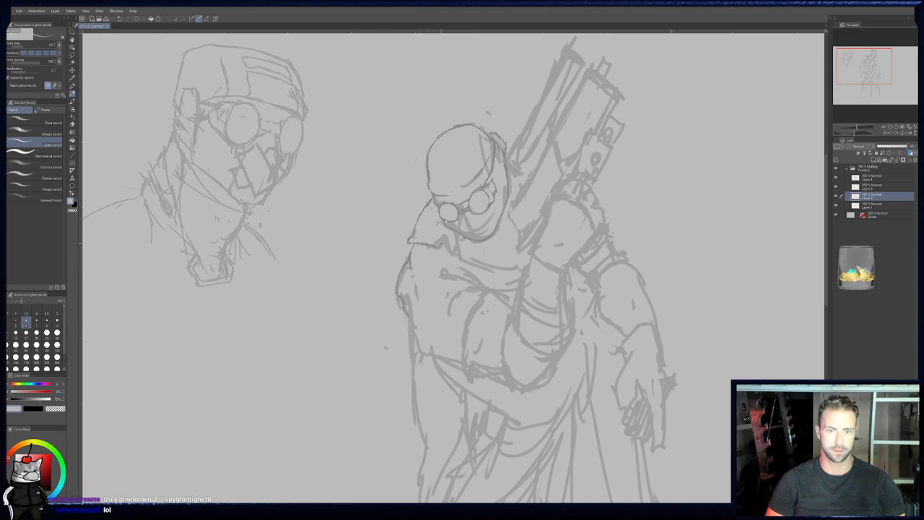
key("b")
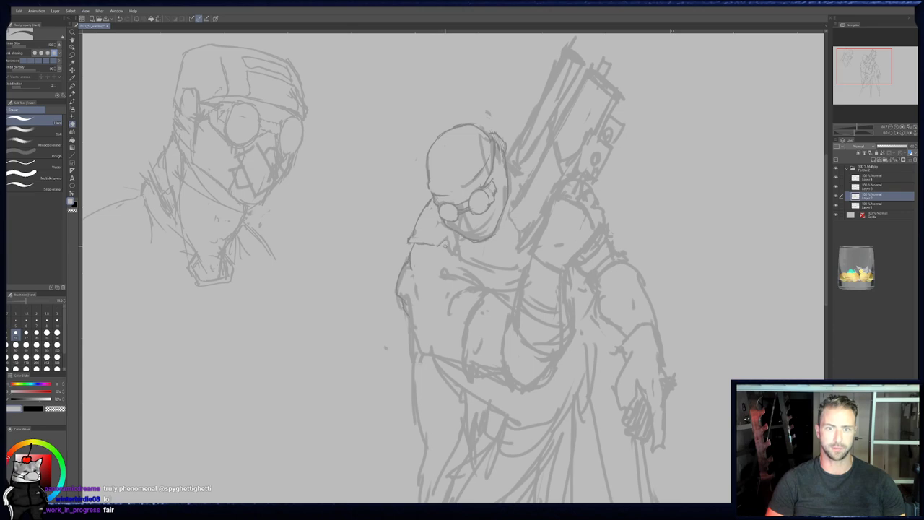
key("p")
key("b")
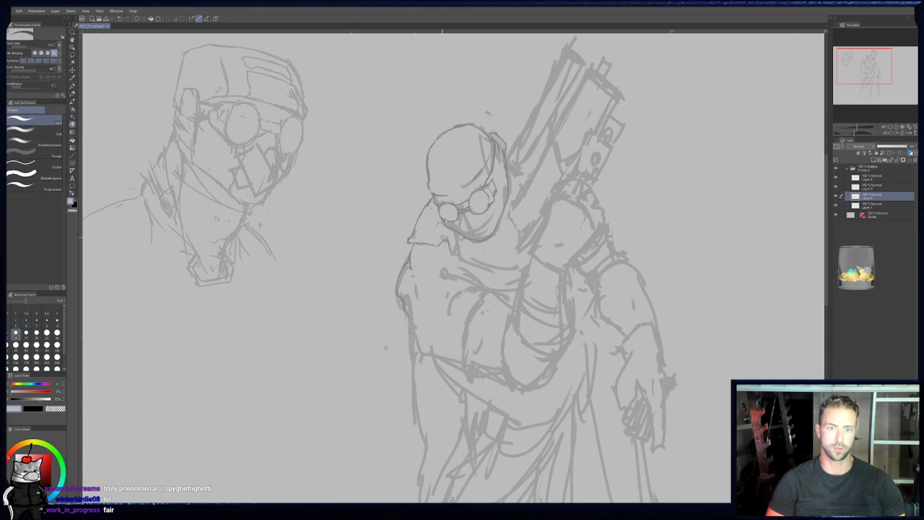
key("p")
key("p")
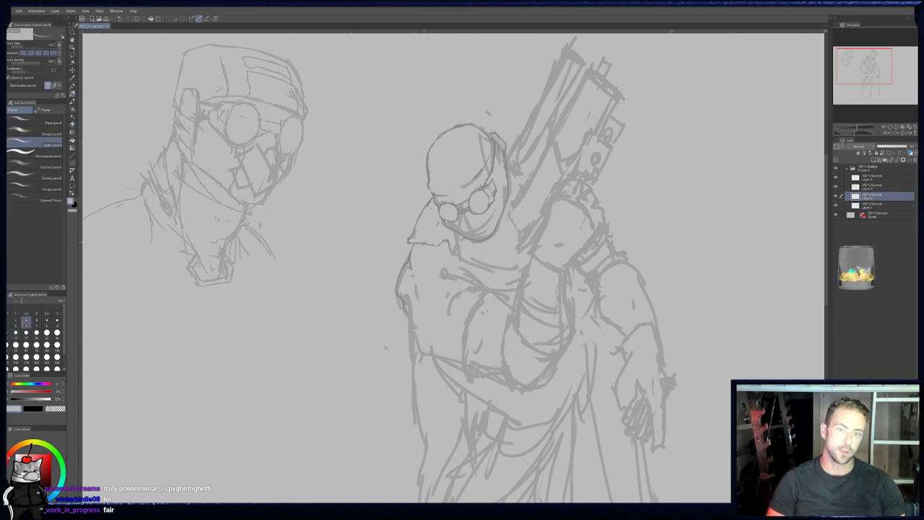
key("p")
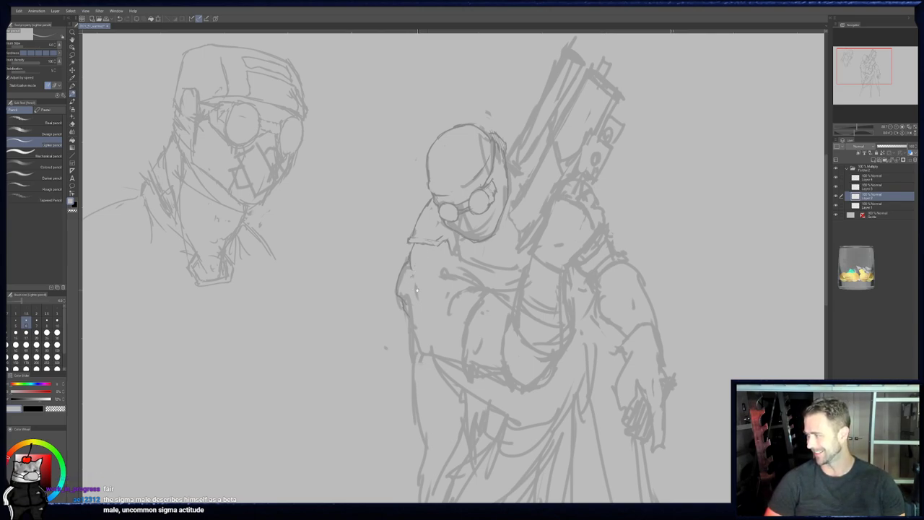
- Flip the canvas view horizontally and draw a crisp contour around the folded arm's elbow and underside, erasing the rough marks
scroll(416, 289, "down", 1)
left_click_drag(420, 188, 397, 165)
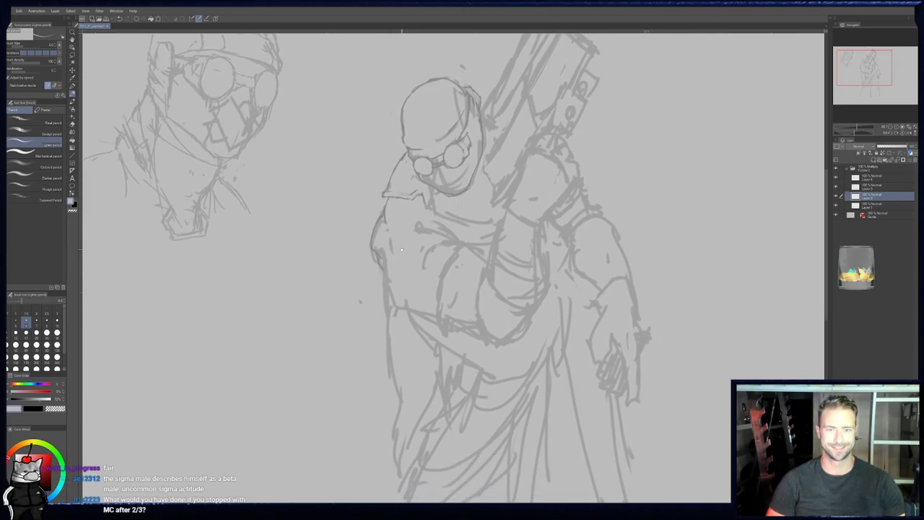
left_click(910, 134)
left_click_drag(472, 324, 495, 265)
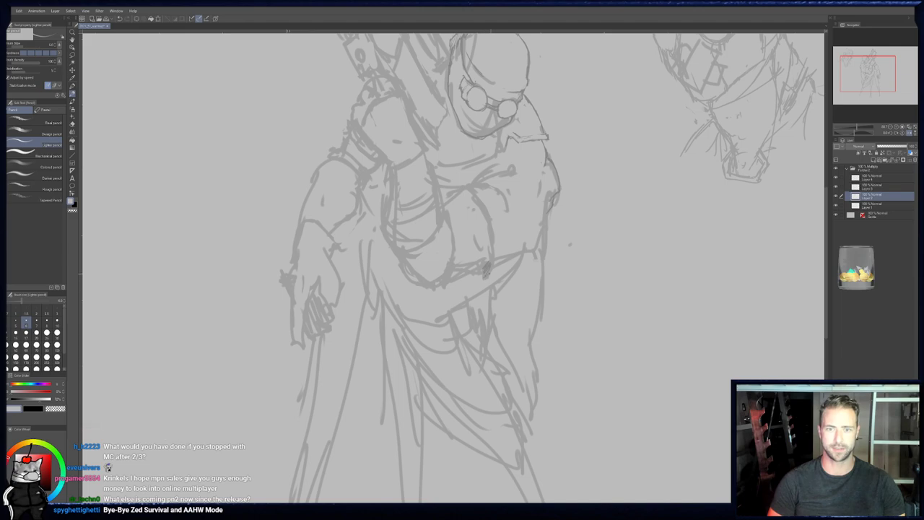
key("b")
key("p")
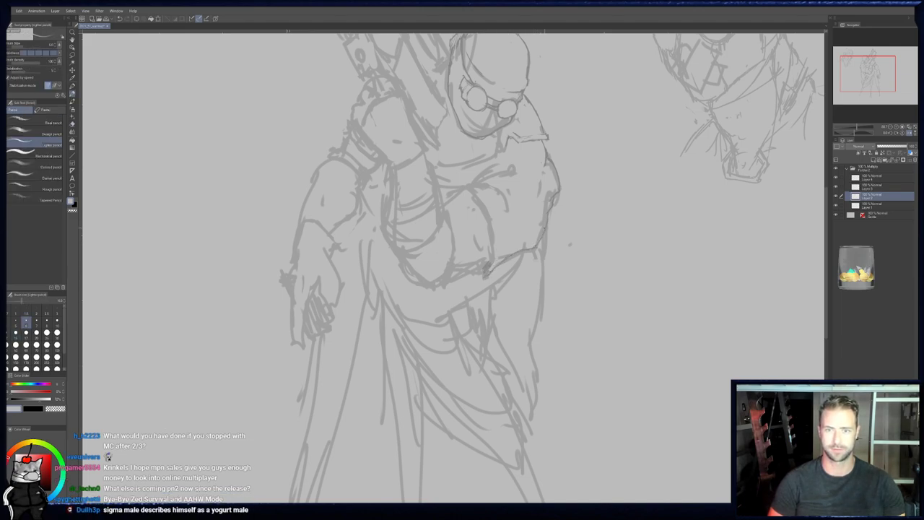
key("e")
mouse_move(546, 212)
left_mouse_down()
mouse_move(536, 241)
mouse_move(522, 247)
left_mouse_up()
- Thin the outer shoulder line between the collar and the folded arm's elbow with the eraser and fine strokes
middle_click_drag(510, 227, 474, 284)
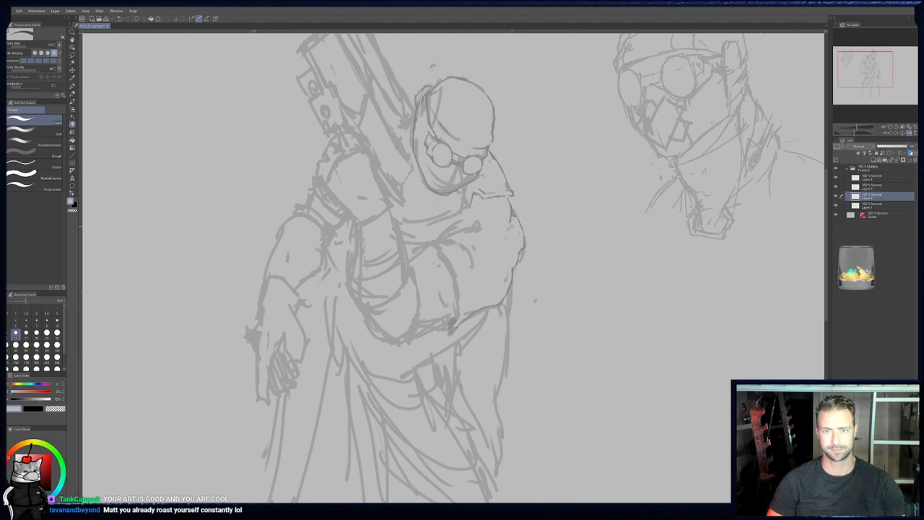
left_click_drag(511, 212, 512, 222)
middle_click_drag(514, 218, 518, 208)
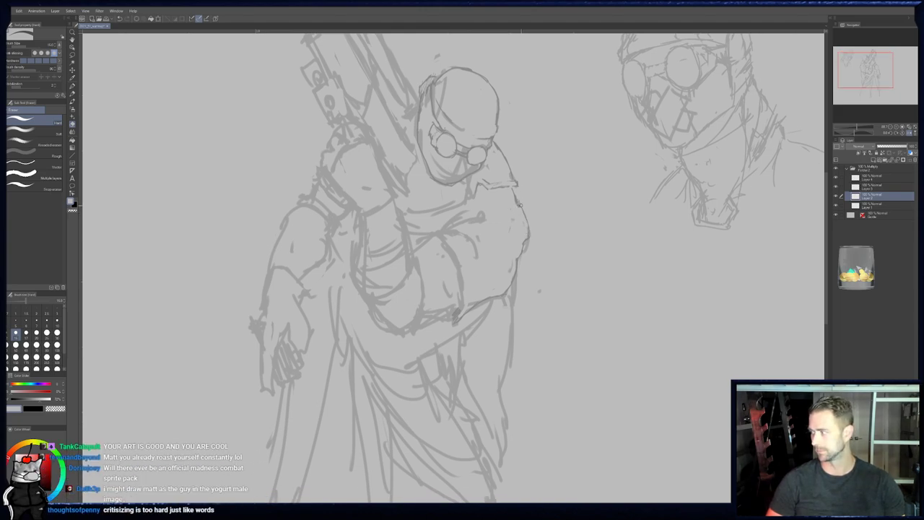
key("p")
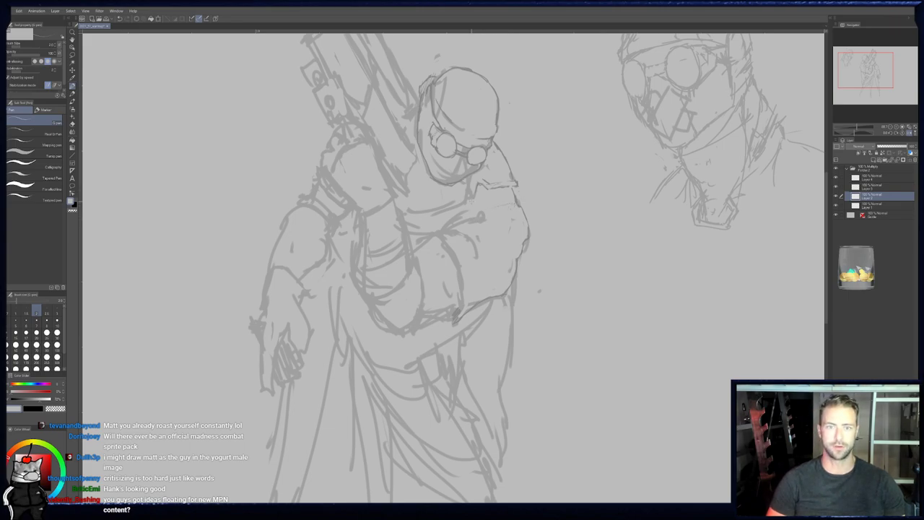
- Draw a thin curved sleeve line across the folded forearm down to its lower edge, erasing the thick sketch lines around it
key("p")
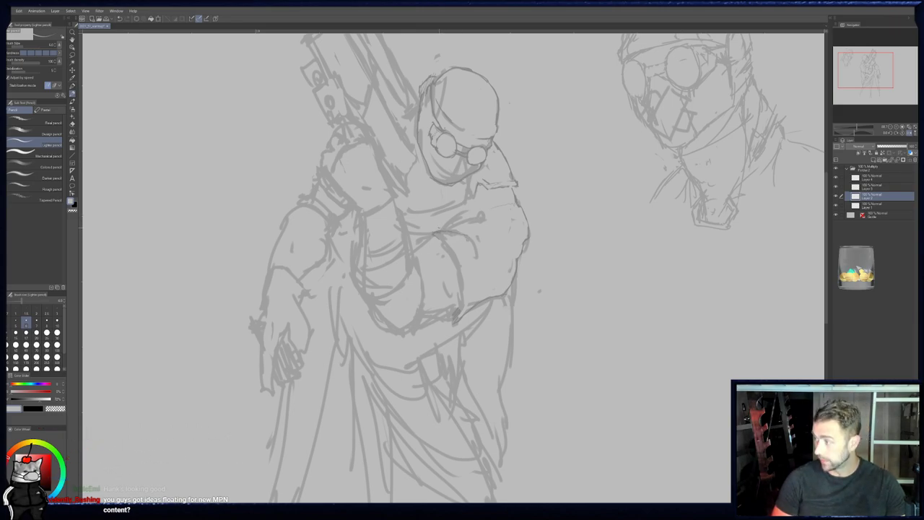
key("e")
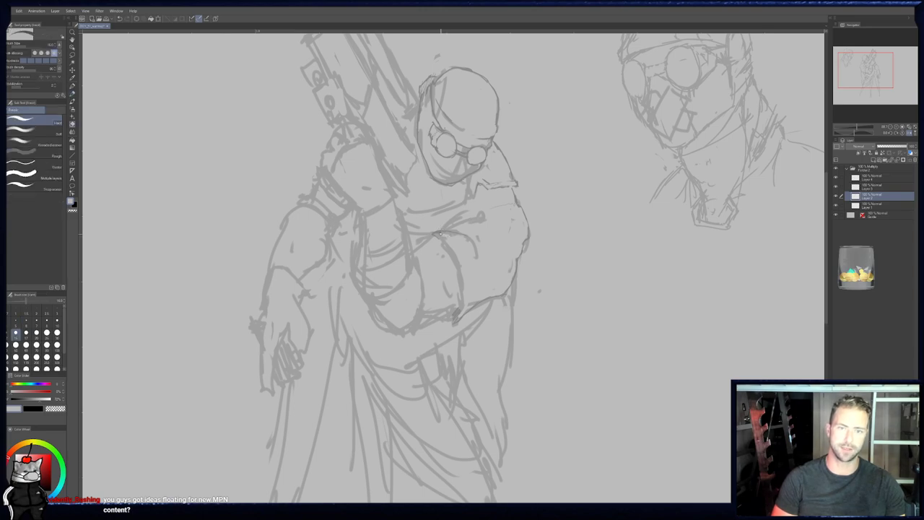
key("p")
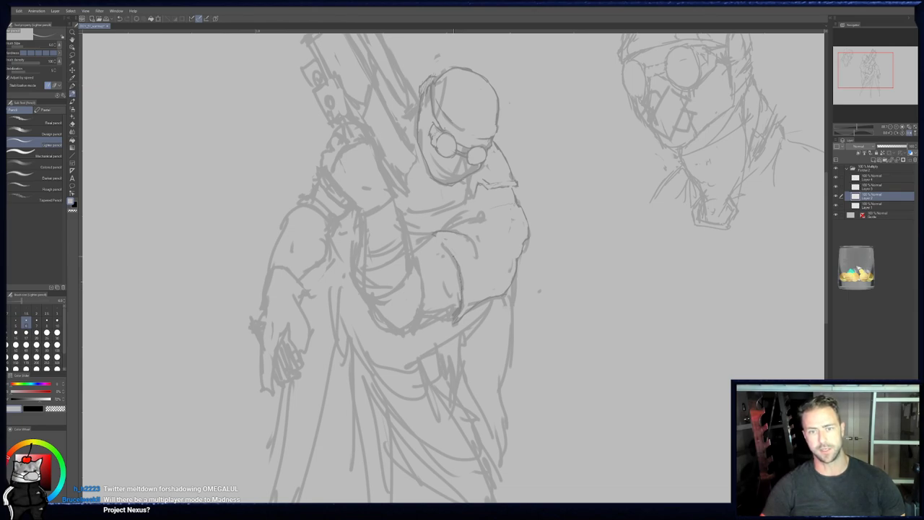
key("e")
left_click_drag(447, 250, 458, 308)
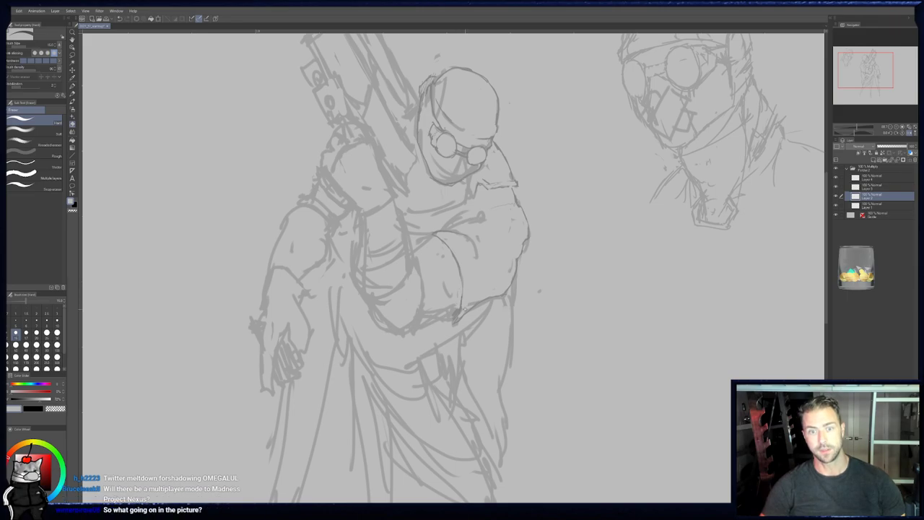
key("p")
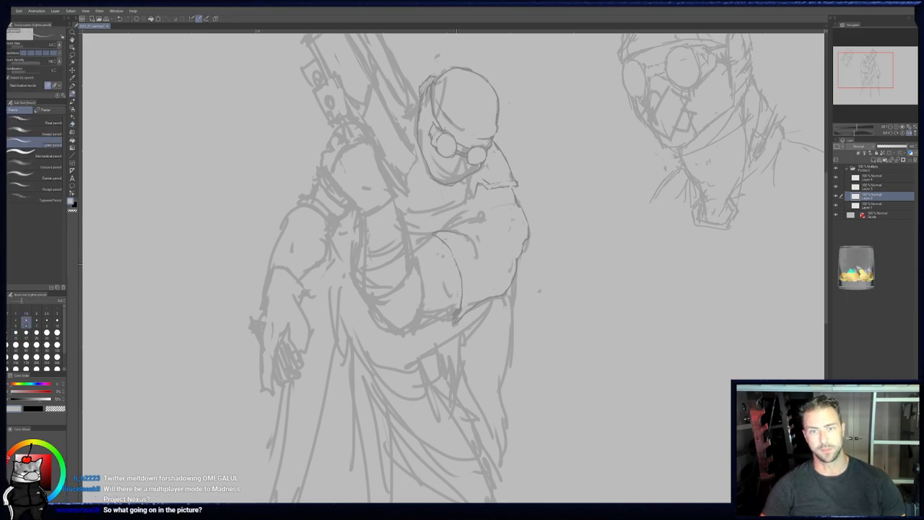
key("e")
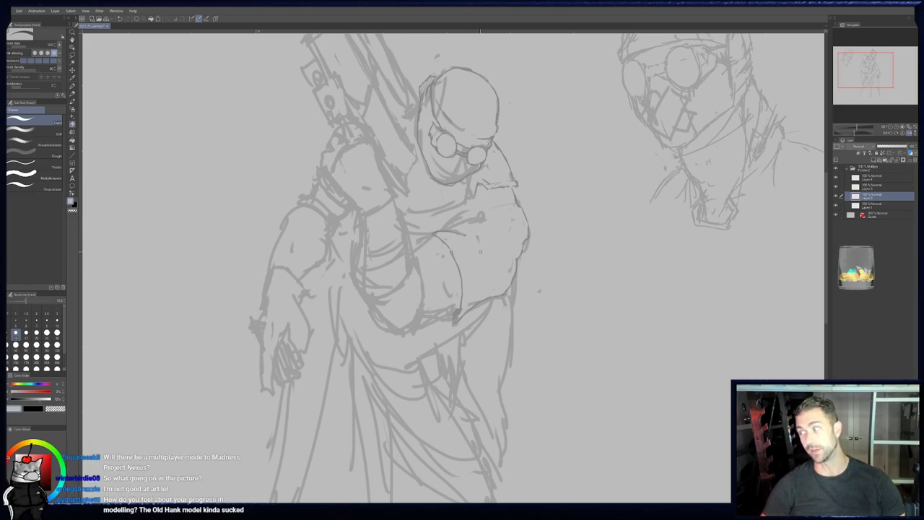
- Refine the upper contour and cloth folds of the folded arm at the chest, erasing the heavy sketch strokes
key("p")
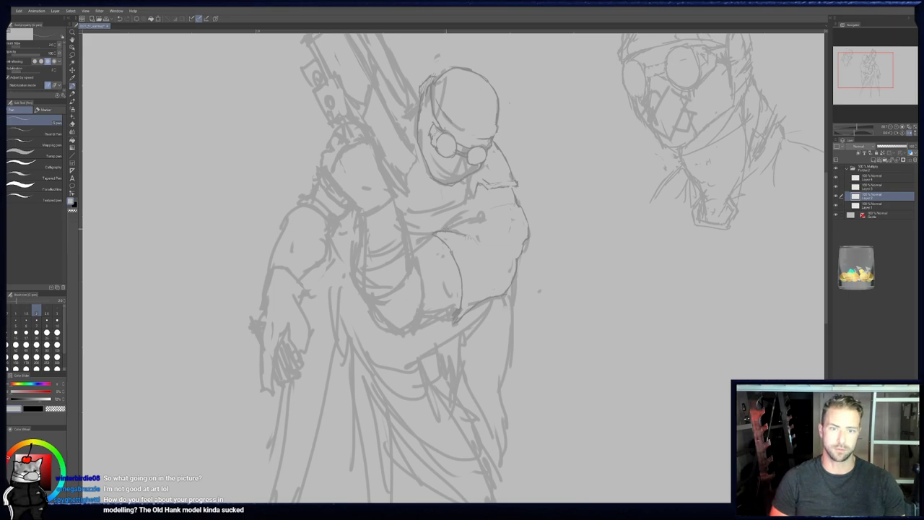
key("p")
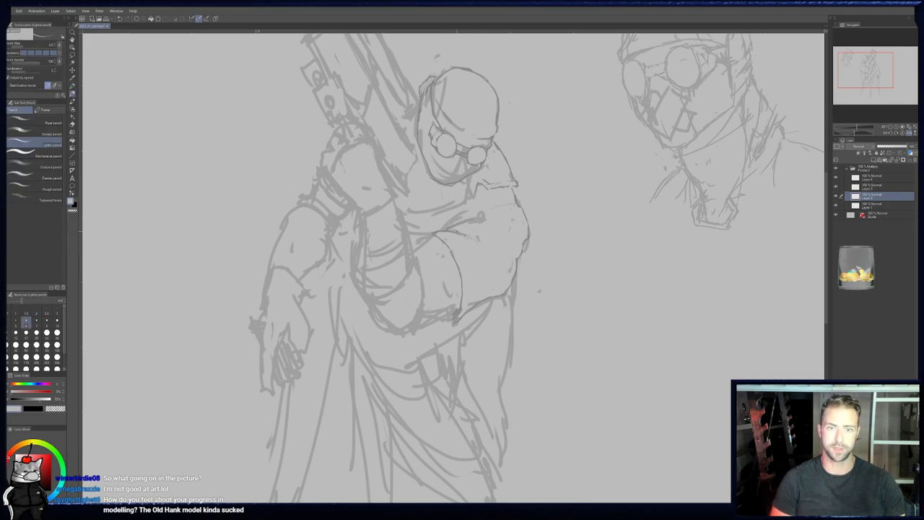
key("e")
key("p")
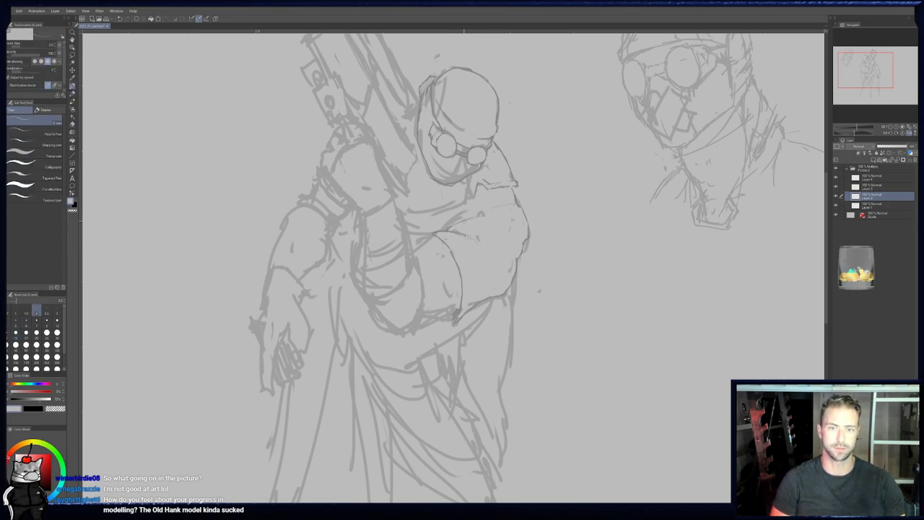
key("b")
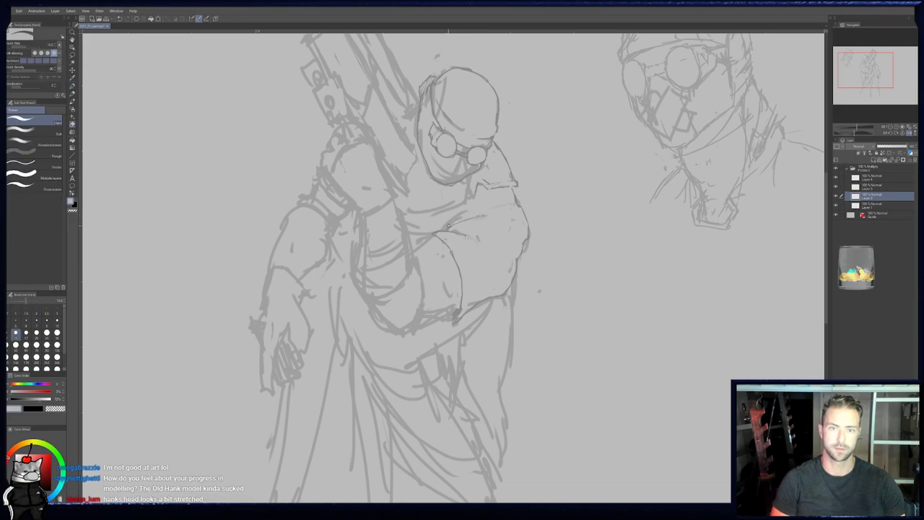
key("p")
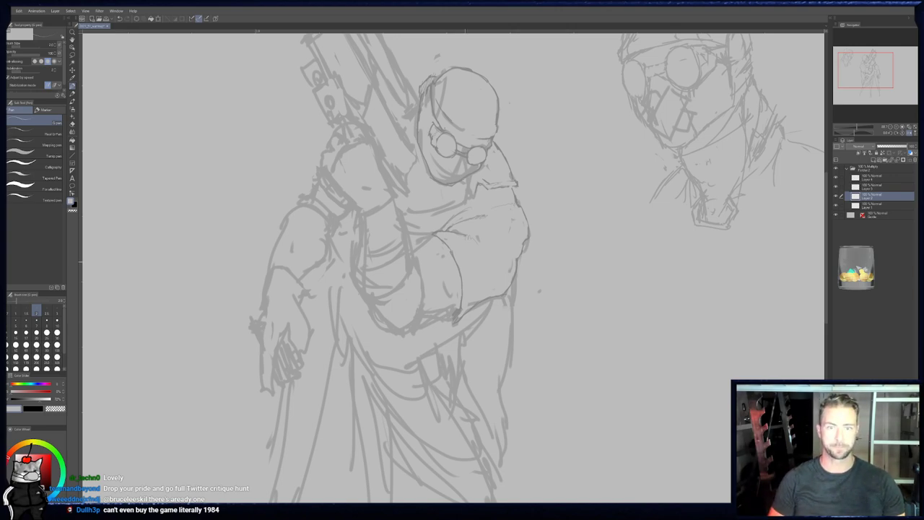
key("e")
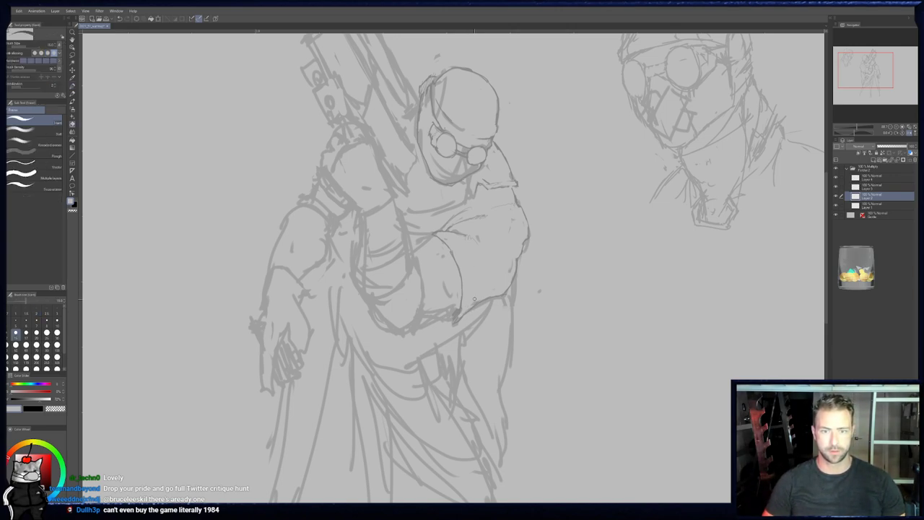
- Draw a thin hem line along the lower edge of the folded arm's sleeve, erasing rough marks near its opening
key("p")
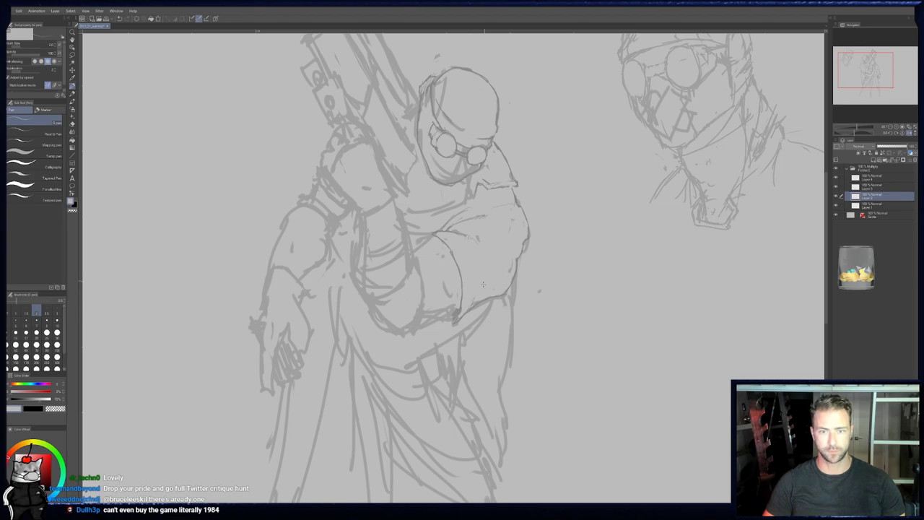
key("e")
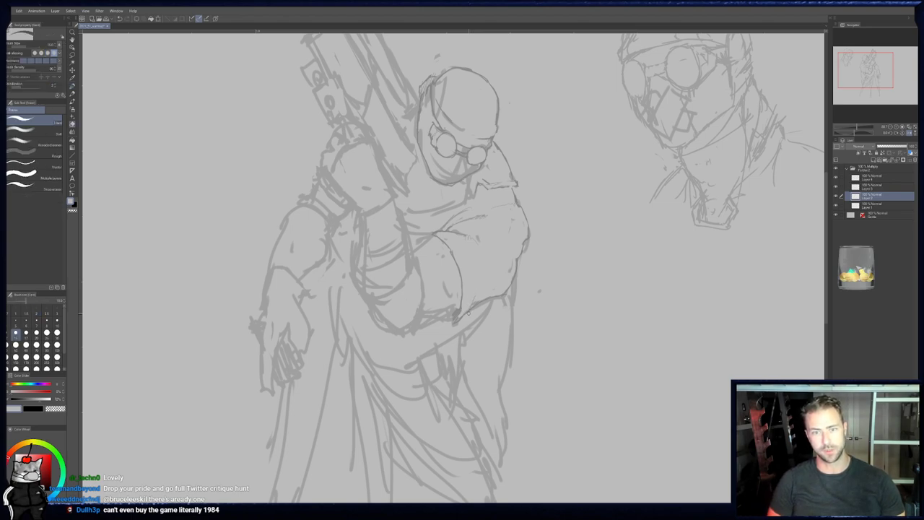
key("p")
key("p")
key("p")
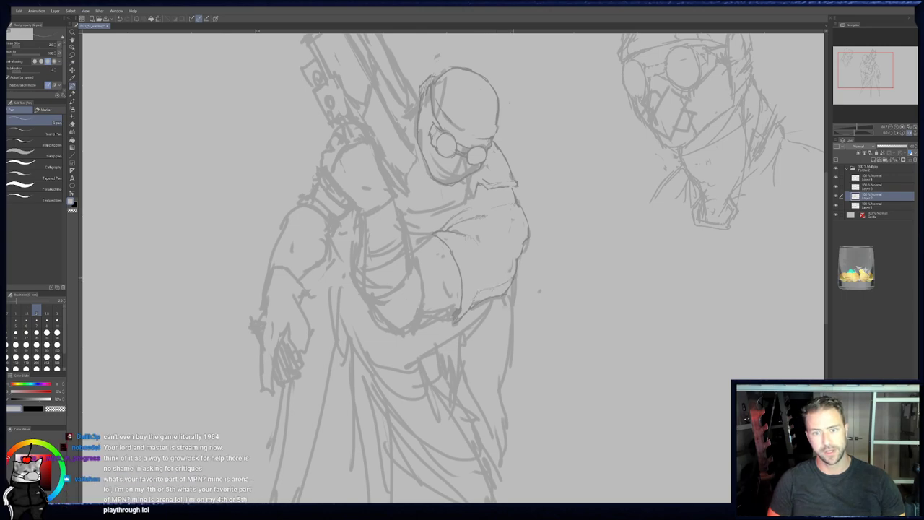
- Refine the small cloth folds at the outer lower corner of the folded arm's sleeve with fine strokes and erasing
key("e")
key("p")
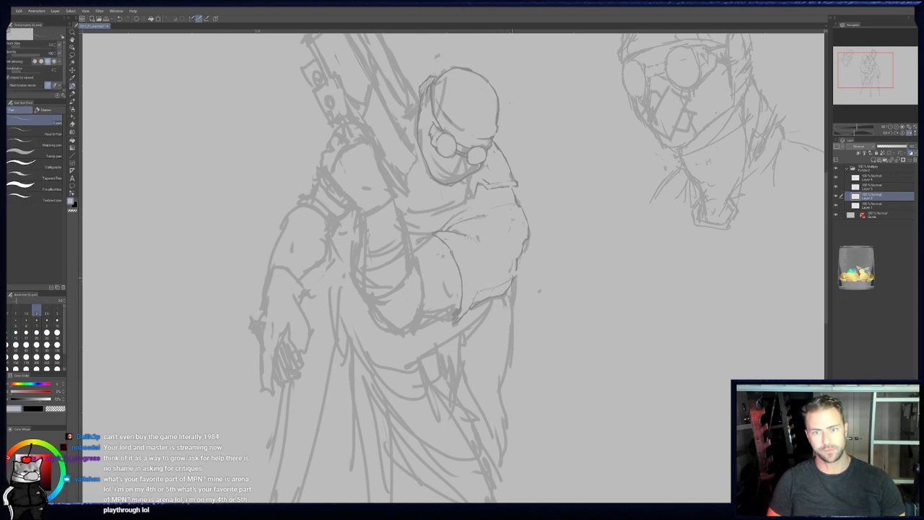
key("p")
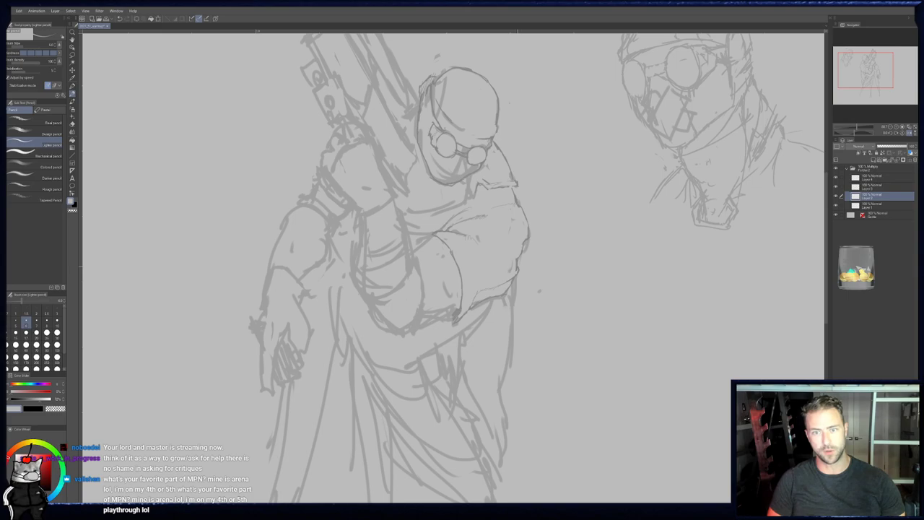
key("e")
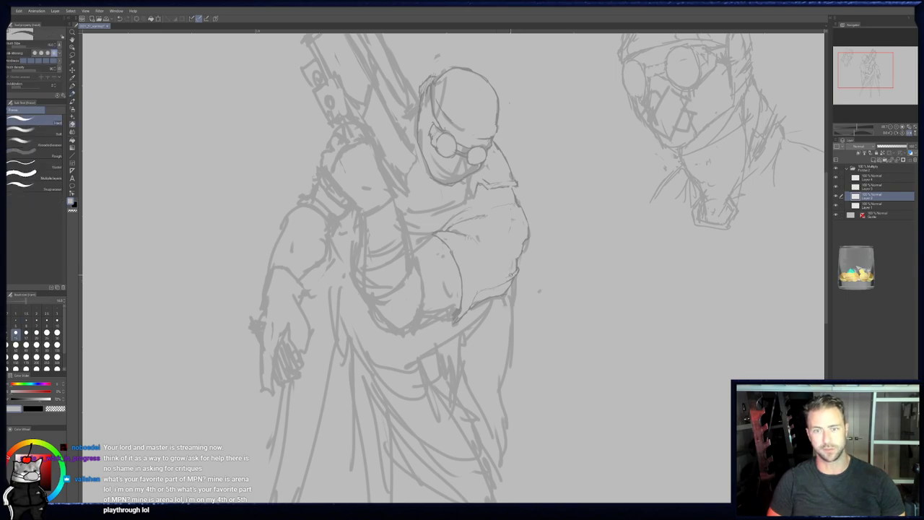
key("p")
key("e")
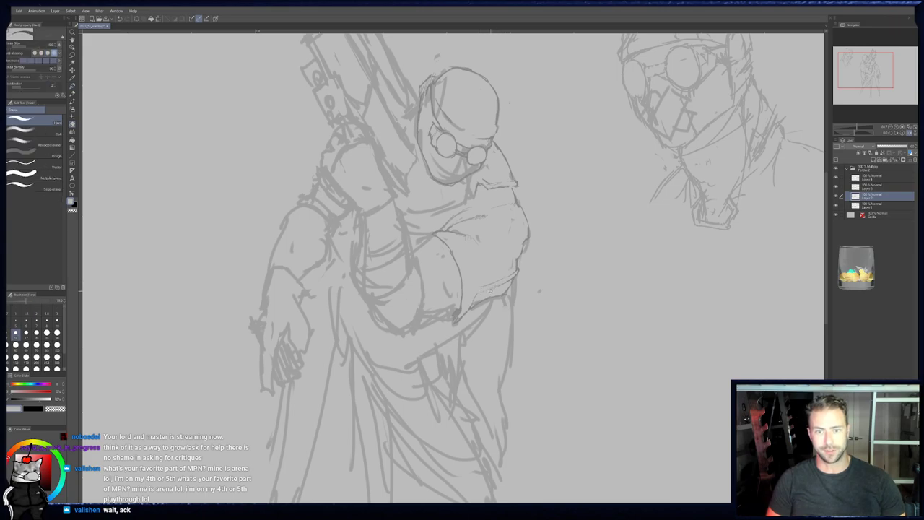
- Draw a thin seam line parallel to the sleeve opening and clean the upper end of the sleeve cuff
key("p")
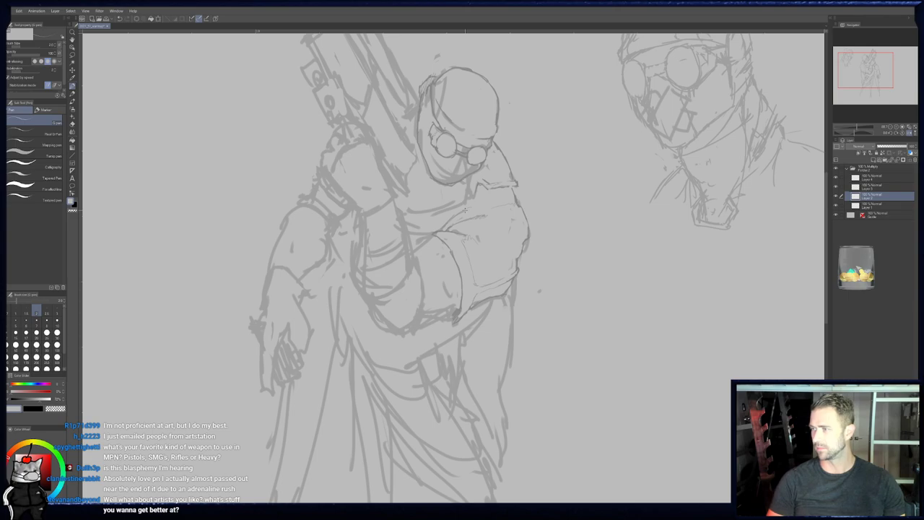
mouse_move(414, 225)
left_mouse_down()
mouse_move(428, 249)
mouse_move(452, 233)
left_mouse_up()
key("p")
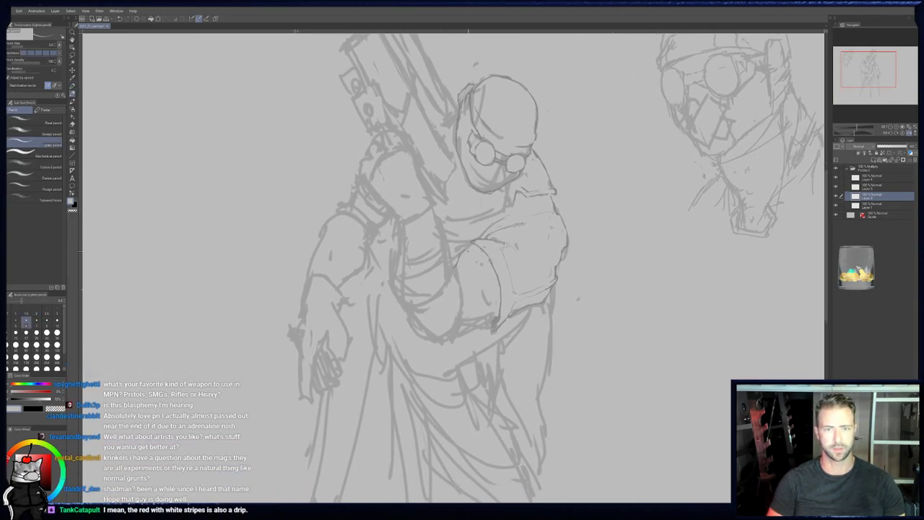
key("b")
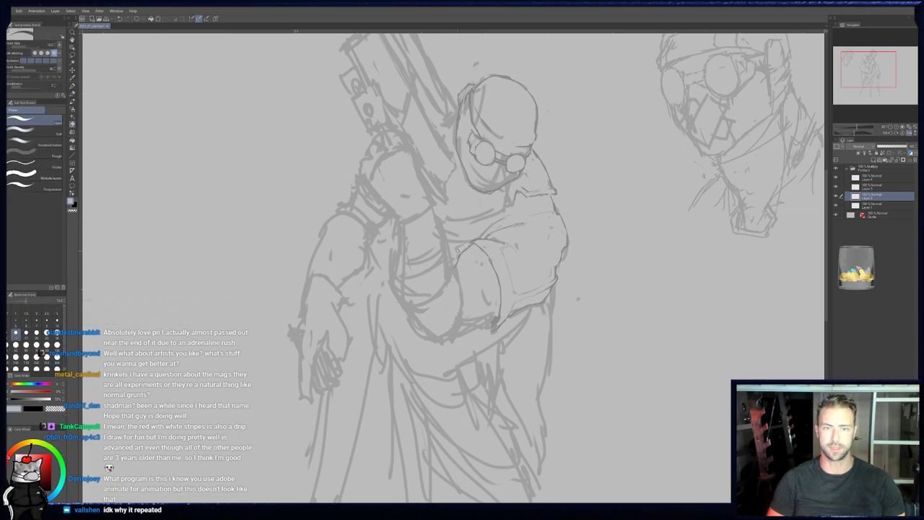
- Flip the canvas view horizontally and refine the torso contour directly beneath the folded arm's sleeve with a thinner line
left_click(910, 134)
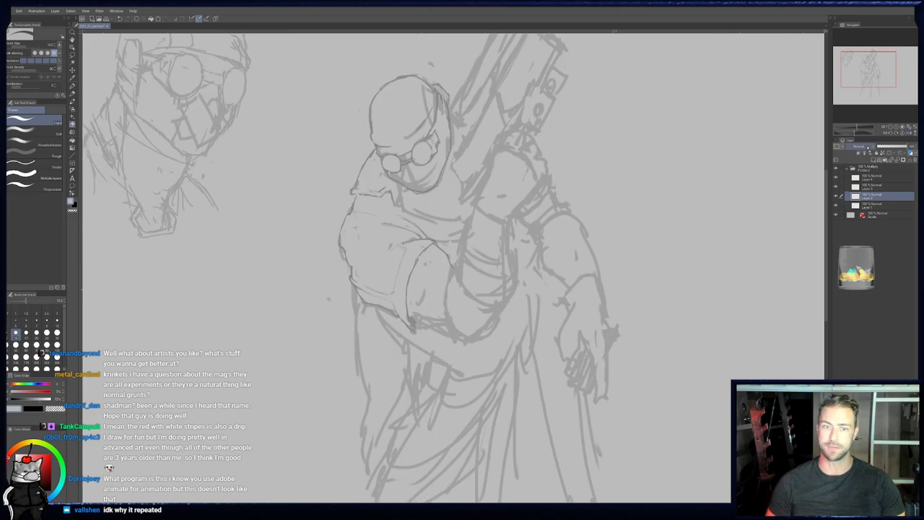
middle_click_drag(478, 292, 518, 284)
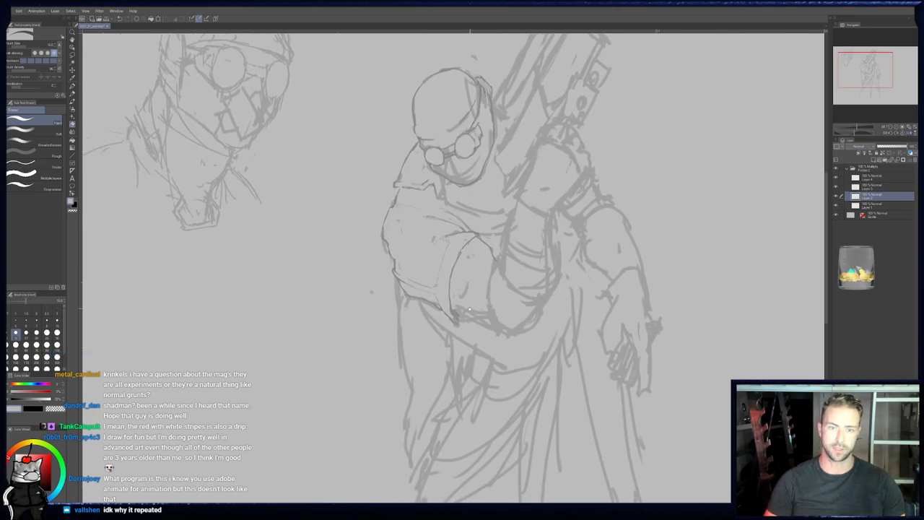
middle_click_drag(434, 298, 433, 247)
key("p")
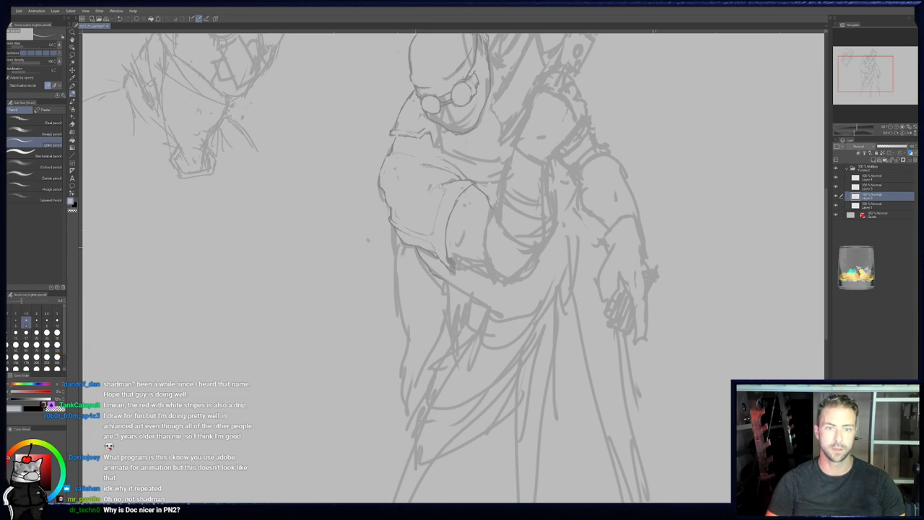
key("e")
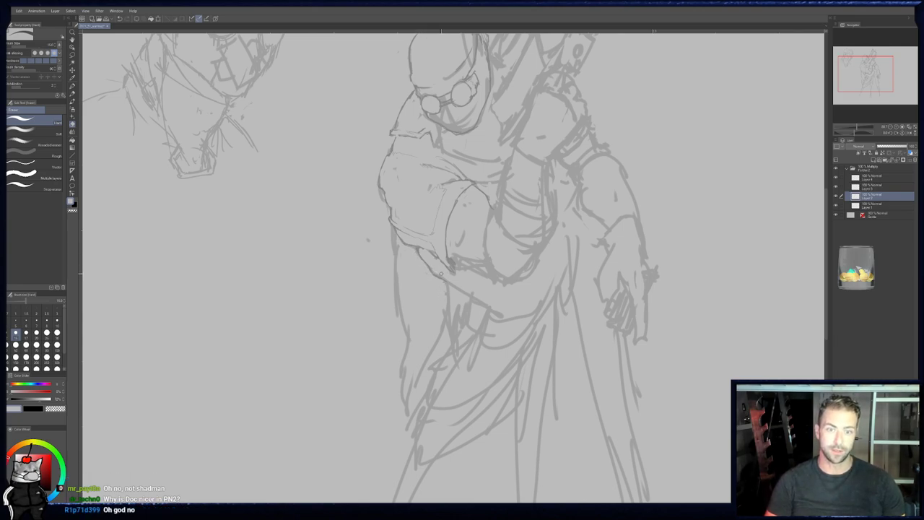
- Flip the canvas view again and thin the chest fold lines between the collar and the folded arm, erasing heavy strokes
mouse_move(431, 331)
left_mouse_down()
mouse_move(474, 295)
mouse_move(429, 378)
left_mouse_up()
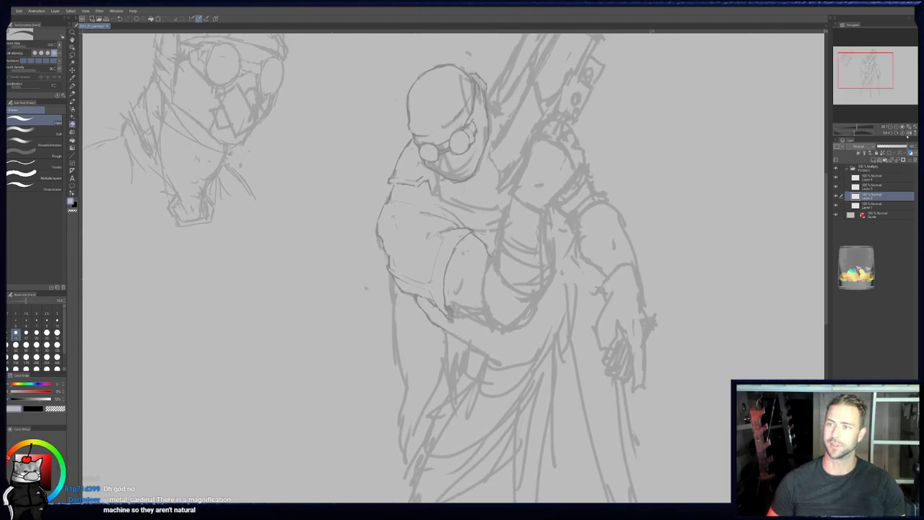
left_click(909, 133)
left_click_drag(456, 179, 539, 191)
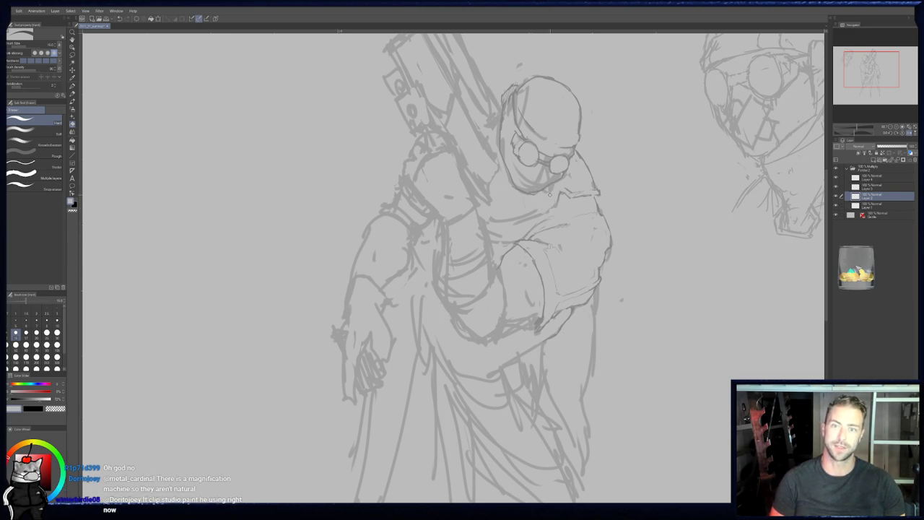
key("p")
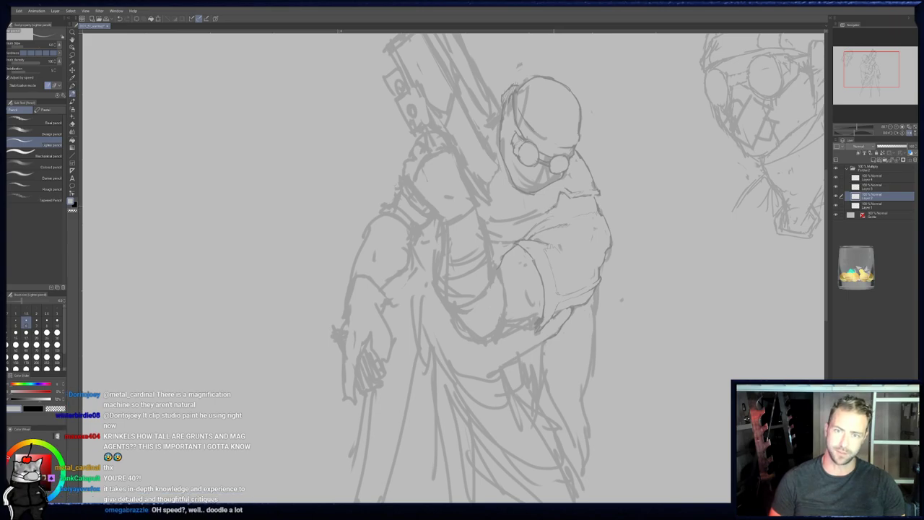
key("b")
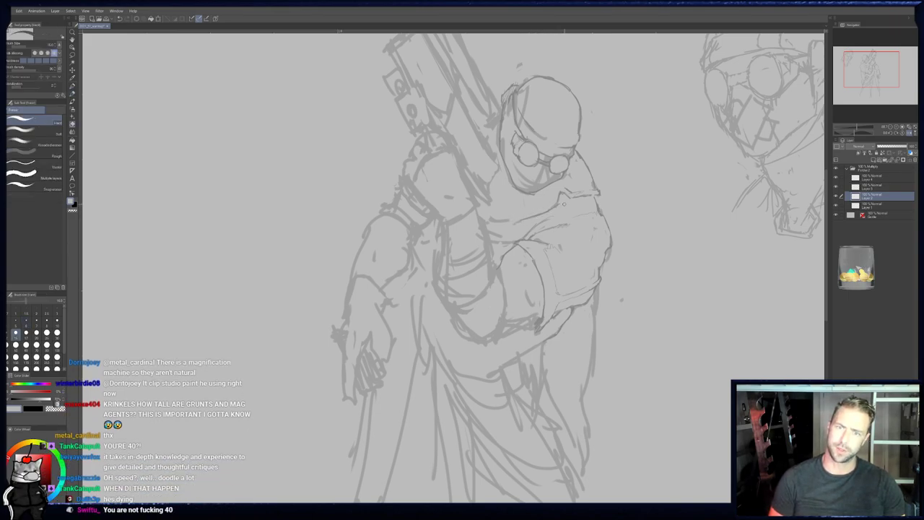
key("p")
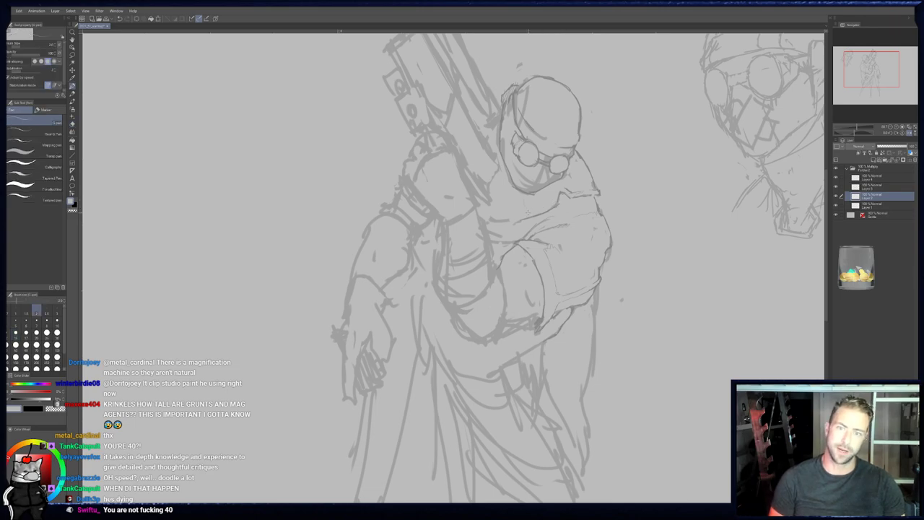
key("e")
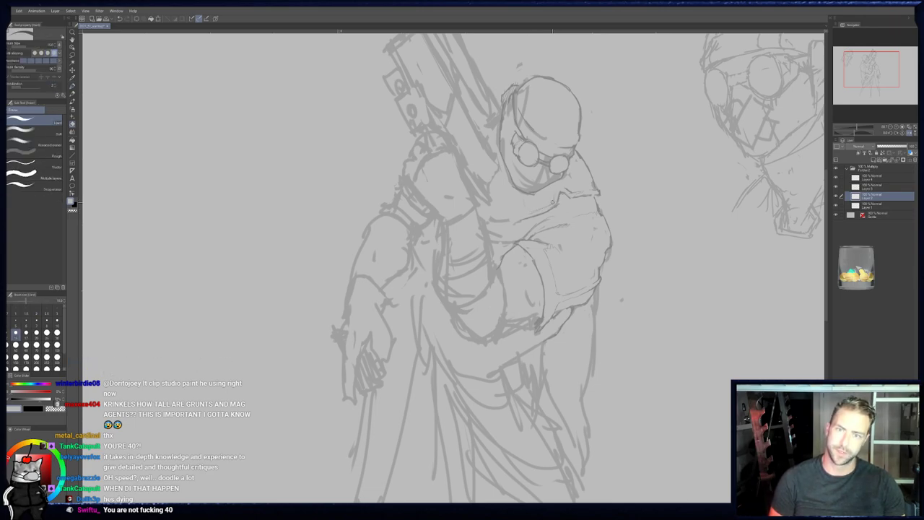
key("p")
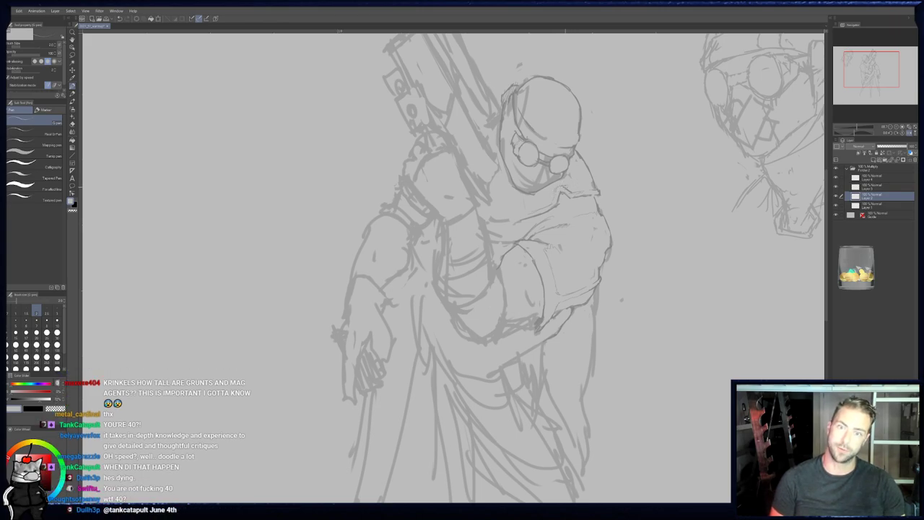
key("e")
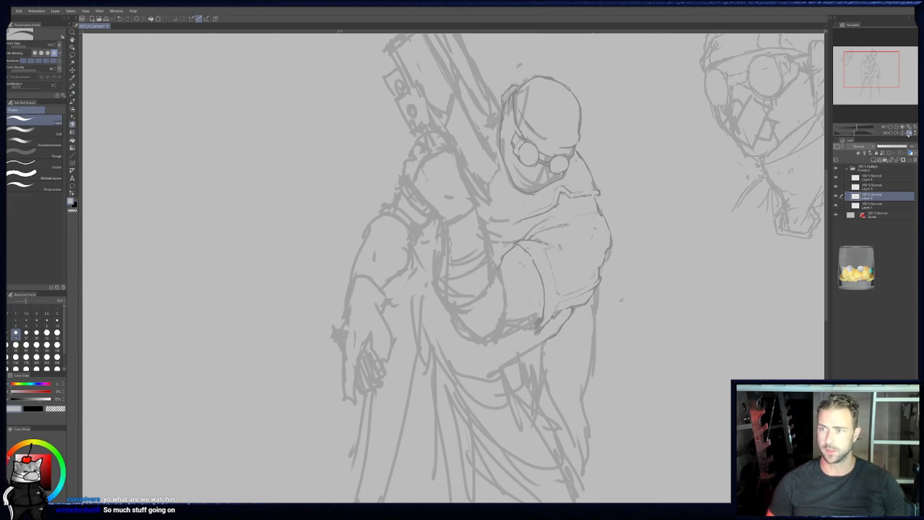
- Mirror the canvas view and refine the bare arm's lower edge beyond the sleeve, adding light construction marks across arm and sleeve
left_click(909, 133)
left_click_drag(355, 276, 440, 259)
key("p")
key("p")
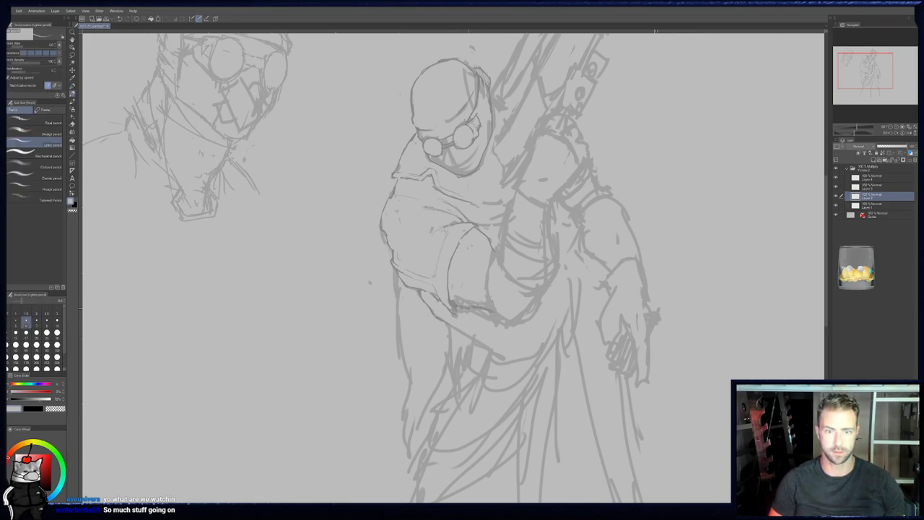
key("p")
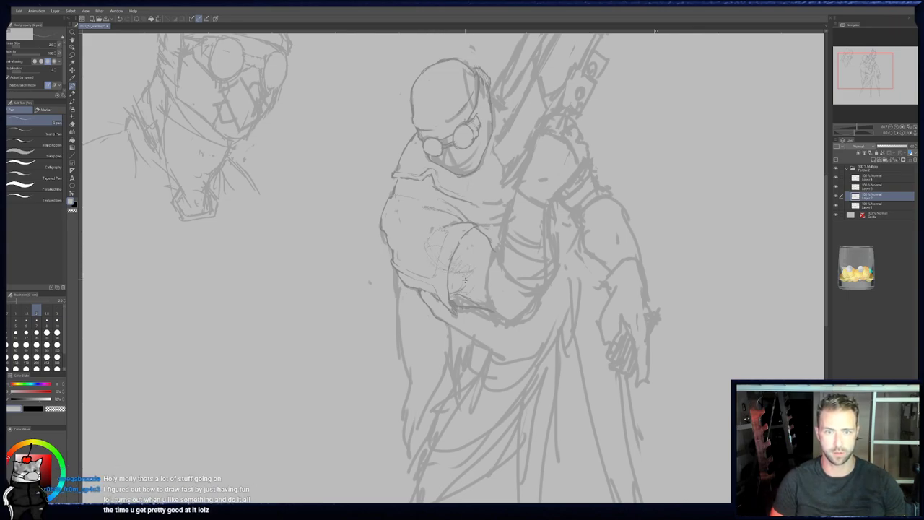
key("p")
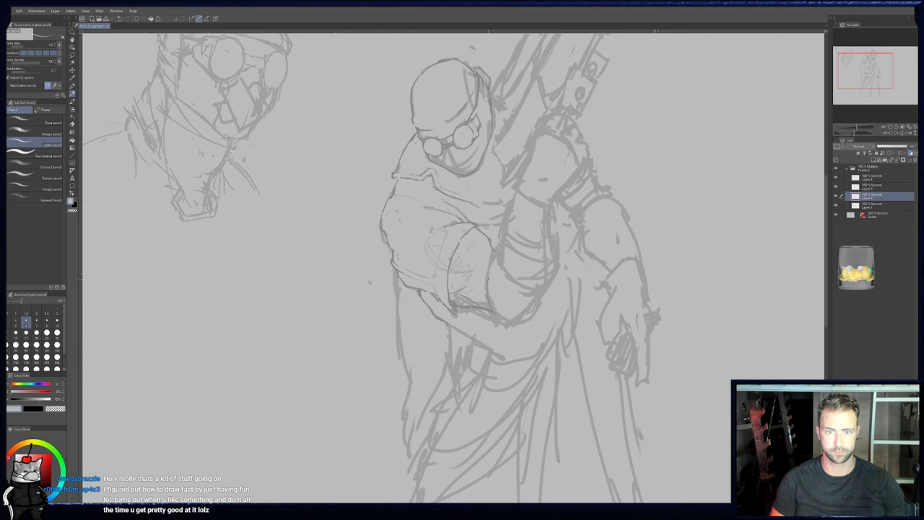
key("b")
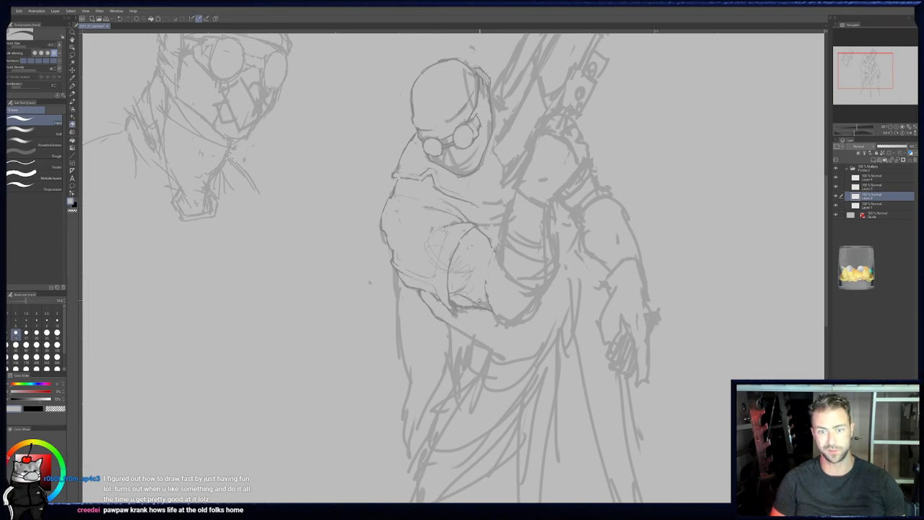
- Clean the rounded contour of the bent arm below the wrapped forearm, erasing the thick sketch strokes around it
mouse_move(547, 267)
middle_mouse_down()
mouse_move(510, 275)
mouse_move(513, 251)
mouse_move(527, 278)
middle_mouse_up()
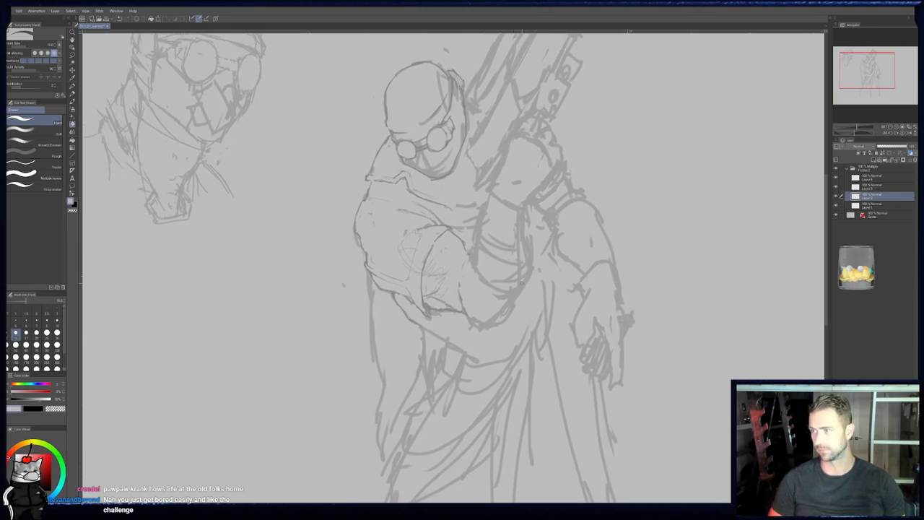
key("p")
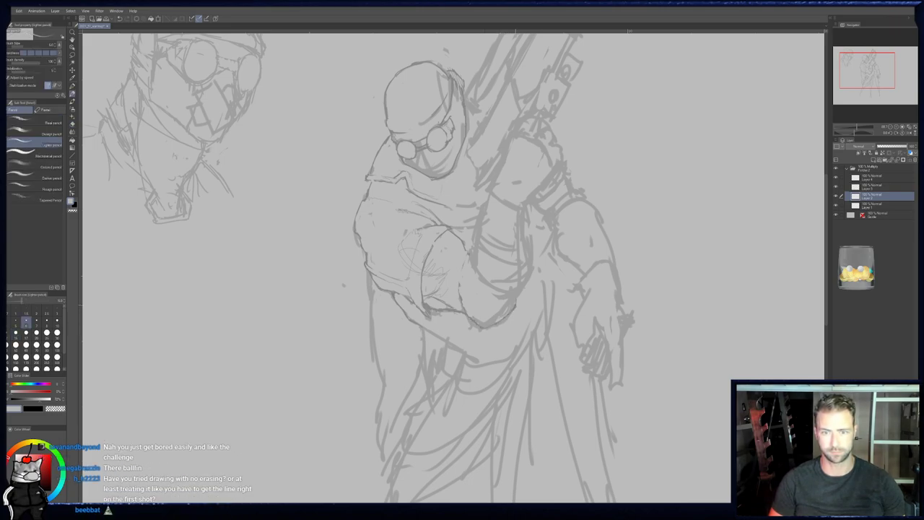
key("e")
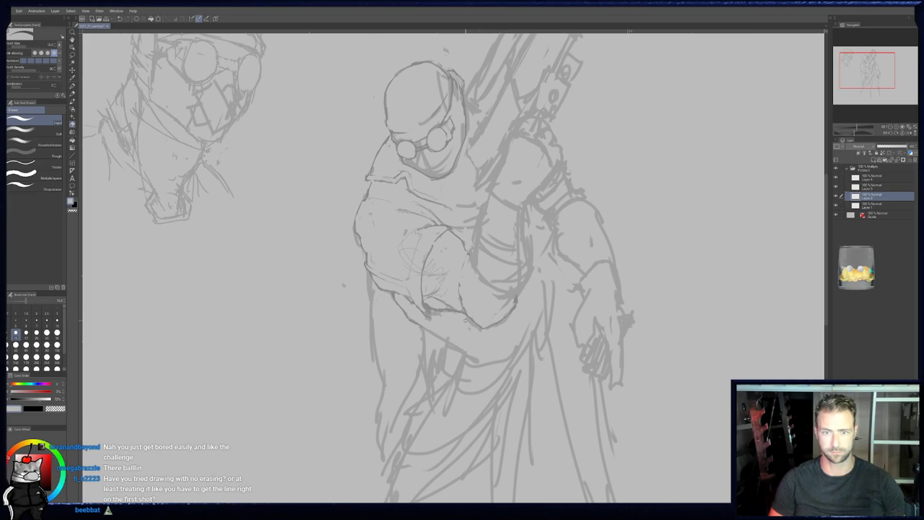
middle_click_drag(498, 307, 490, 327)
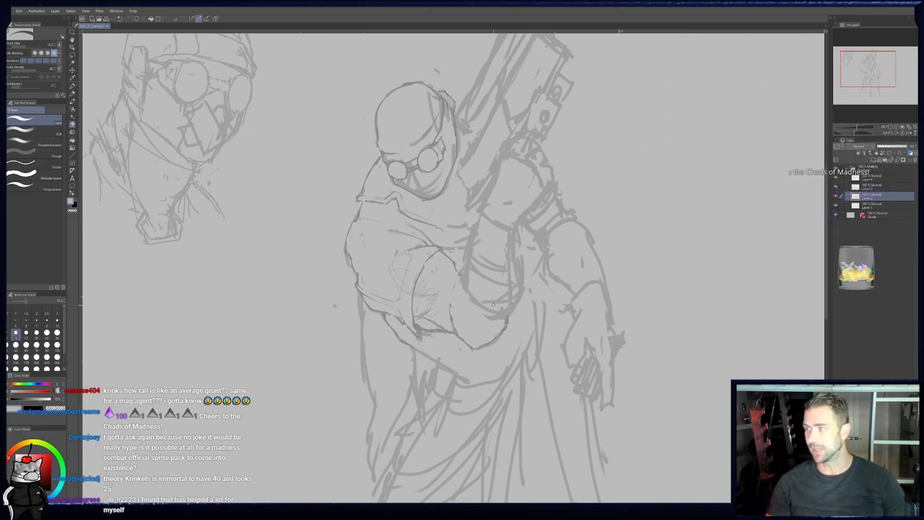
- Draw the curved lower edge of the forearm wrapping with small crease marks beneath it, erasing the rough strokes nearby
key("p")
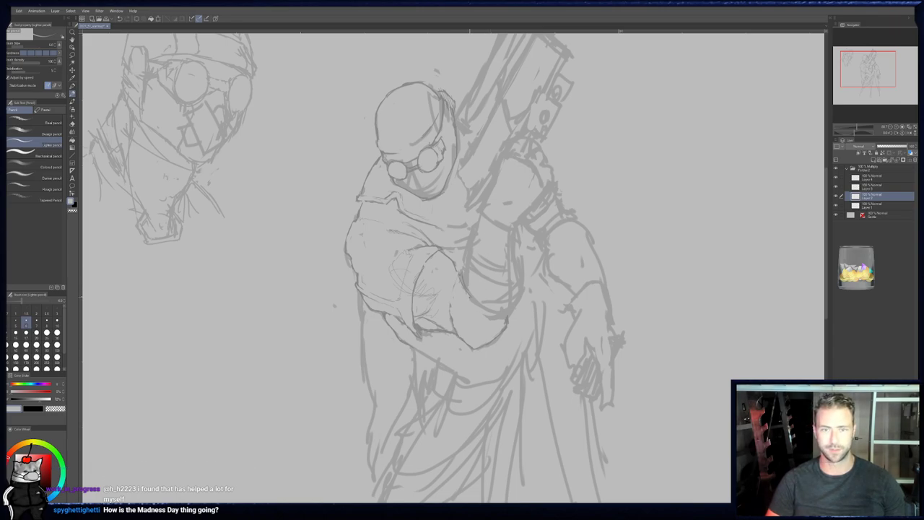
key("p")
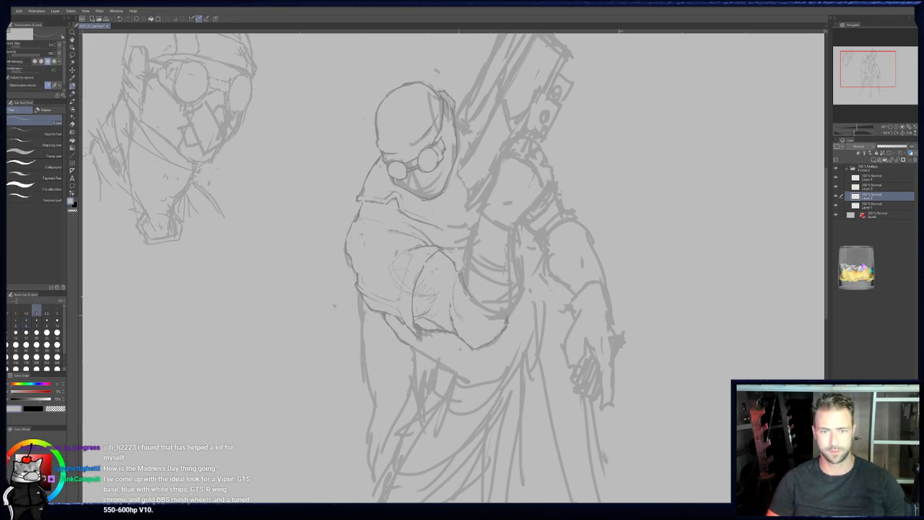
key("p")
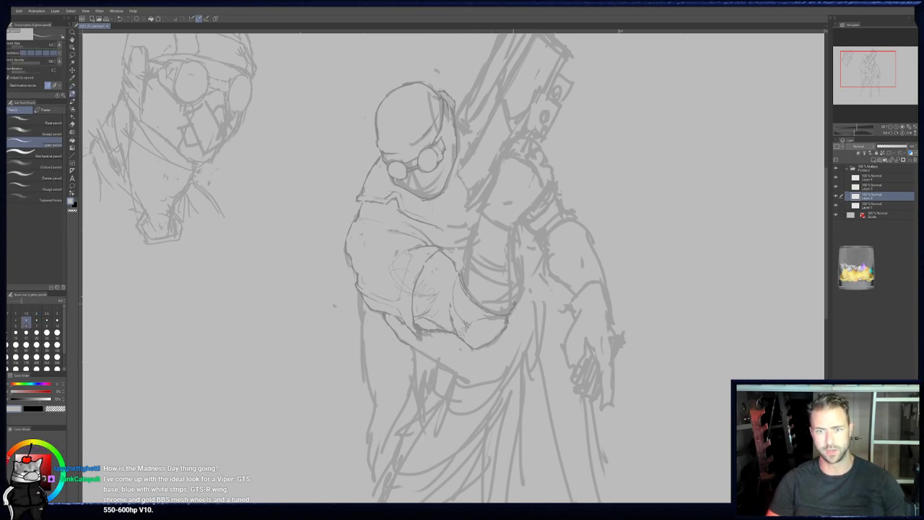
key("e")
key("p")
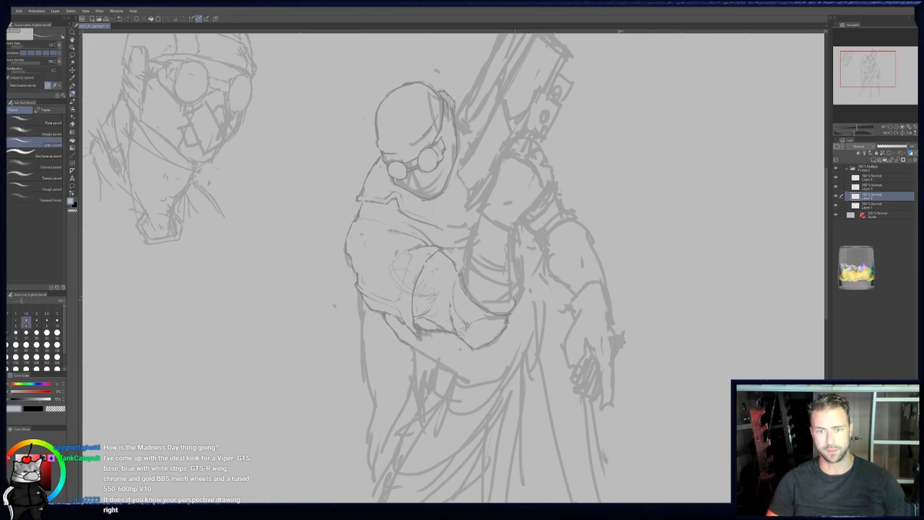
key("e")
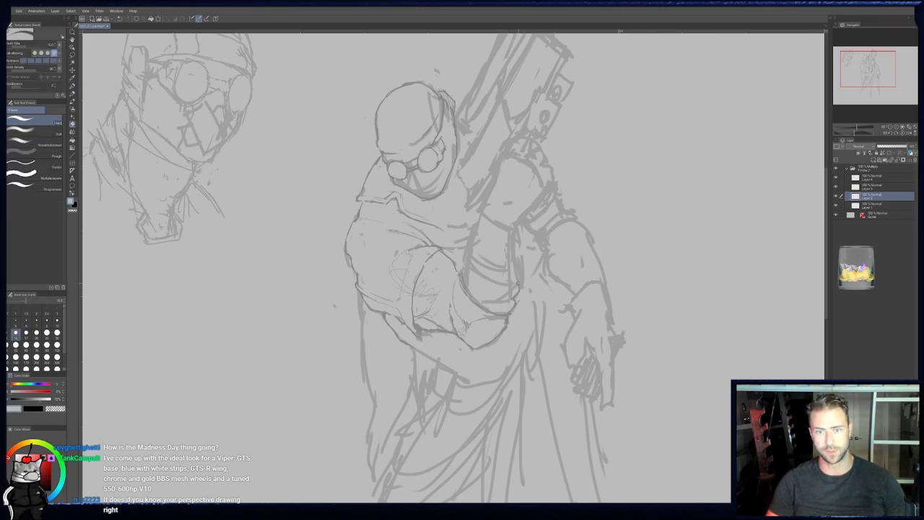
- Refine the outer edge of the wrapped forearm with short contour strokes, erasing the thick sketch lines beside it
key("p")
key("e")
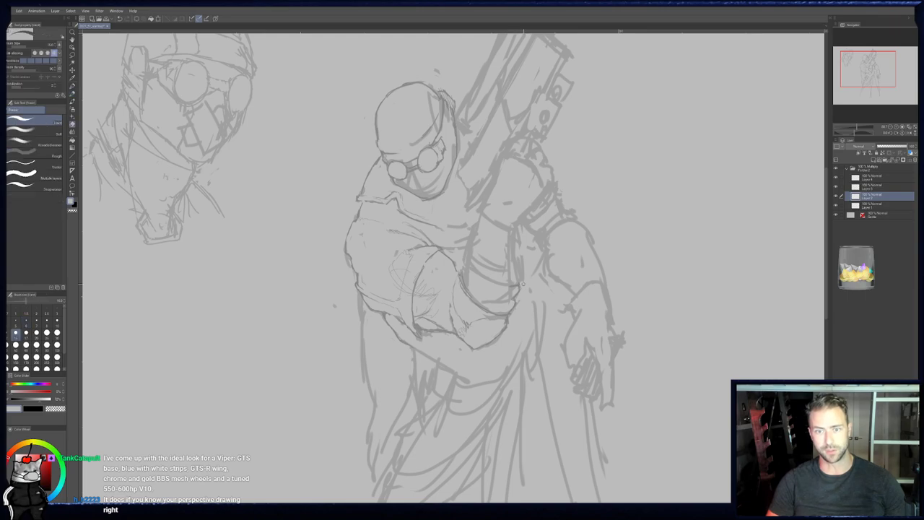
key("p")
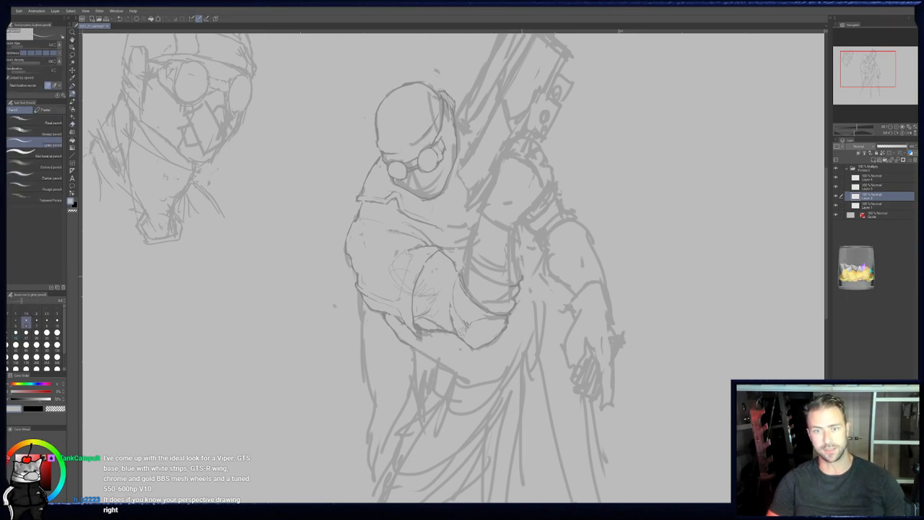
key("e")
left_click_drag(520, 269, 515, 279)
key("p")
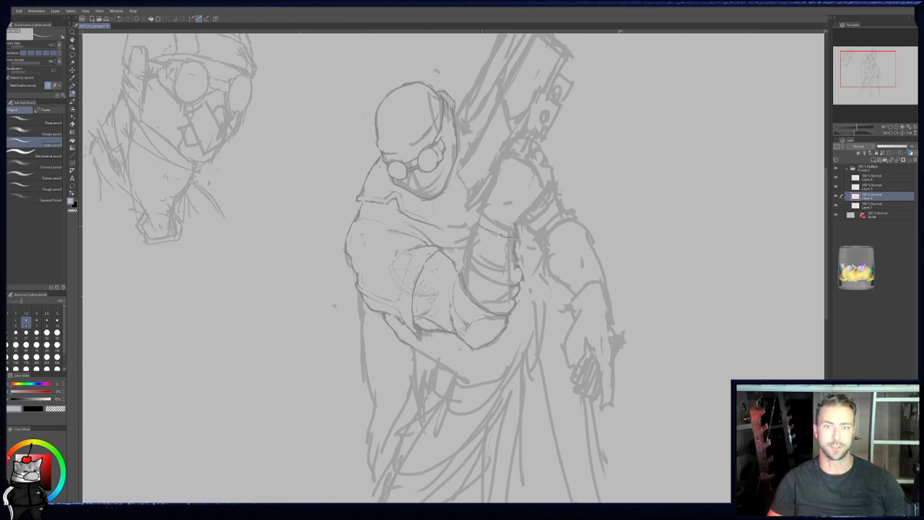
- Define the wrapping's upper edge at the wrist and the forearm's inner contour, alternating thin pencil strokes with erasing
key("e")
left_click_drag(510, 231, 481, 214)
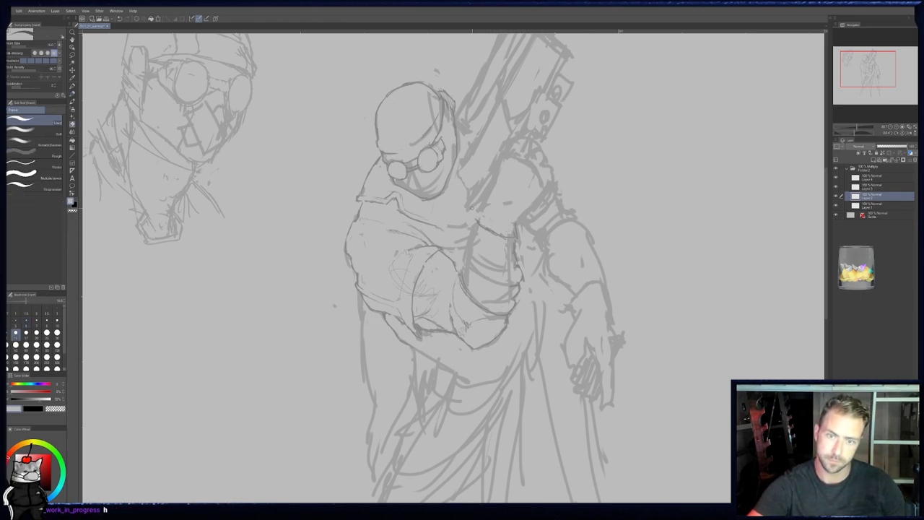
key("p")
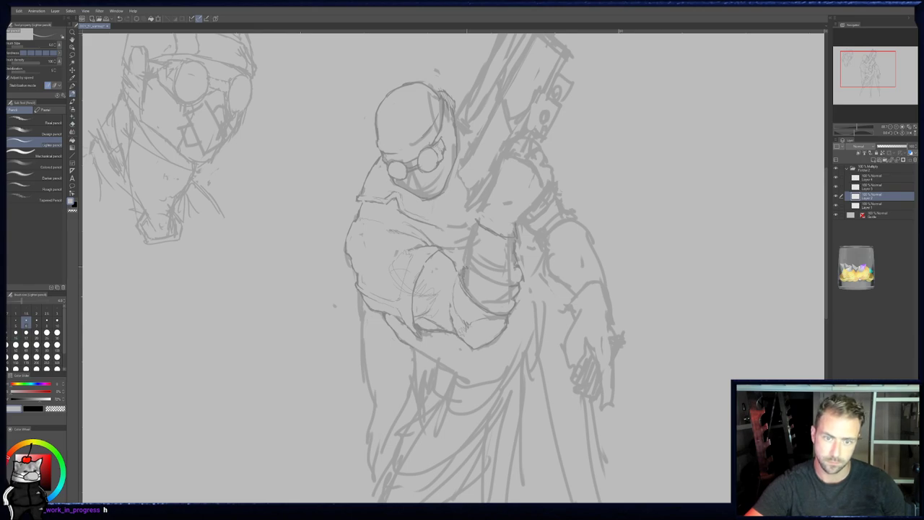
key("e")
key("p")
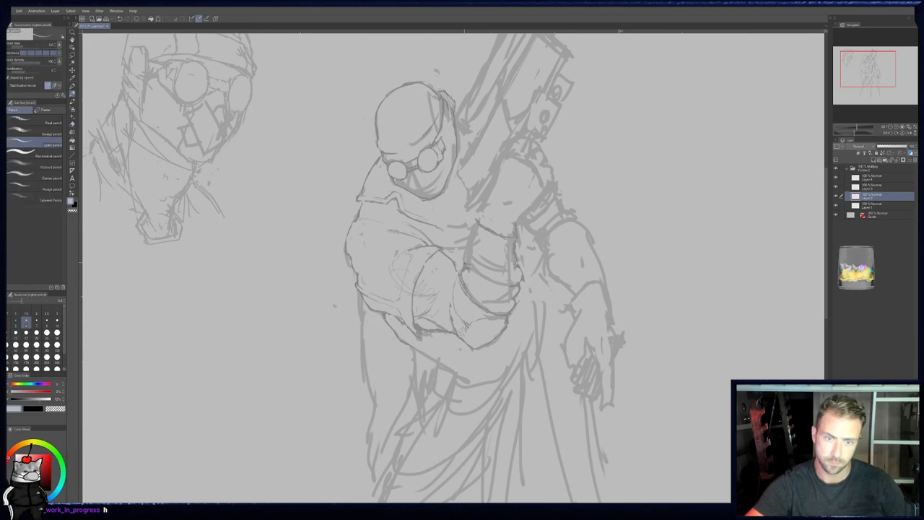
key("e")
key("p")
key("e")
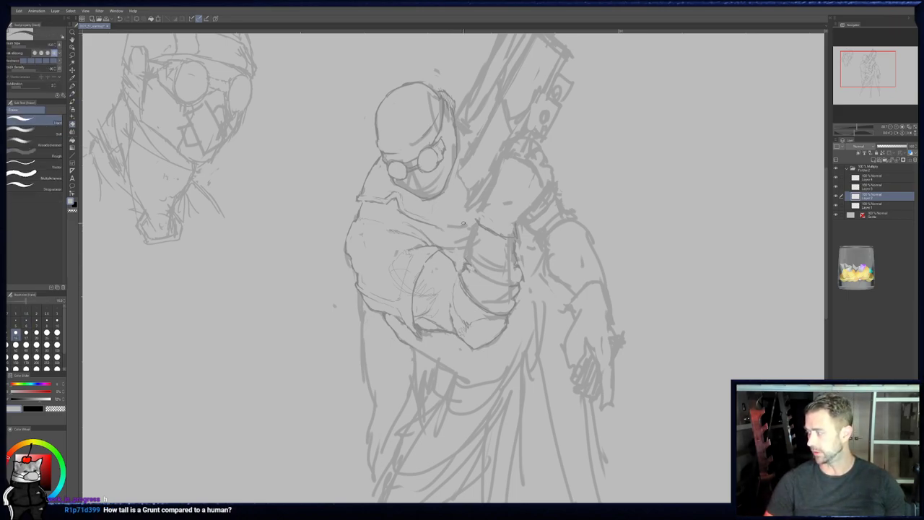
- Clean up the rough strokes where the wrist meets the chest and along the inner side of the wrapped forearm
left_click_drag(477, 225, 475, 228)
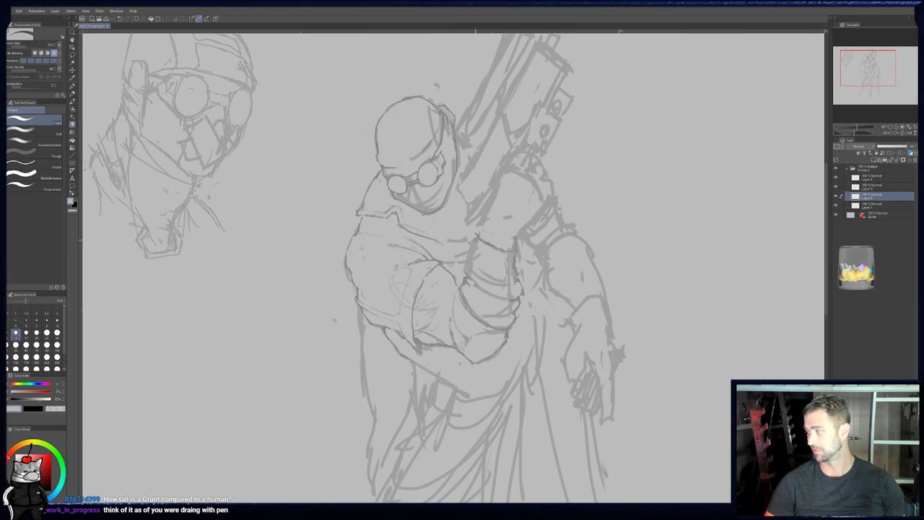
left_click_drag(473, 234, 470, 237)
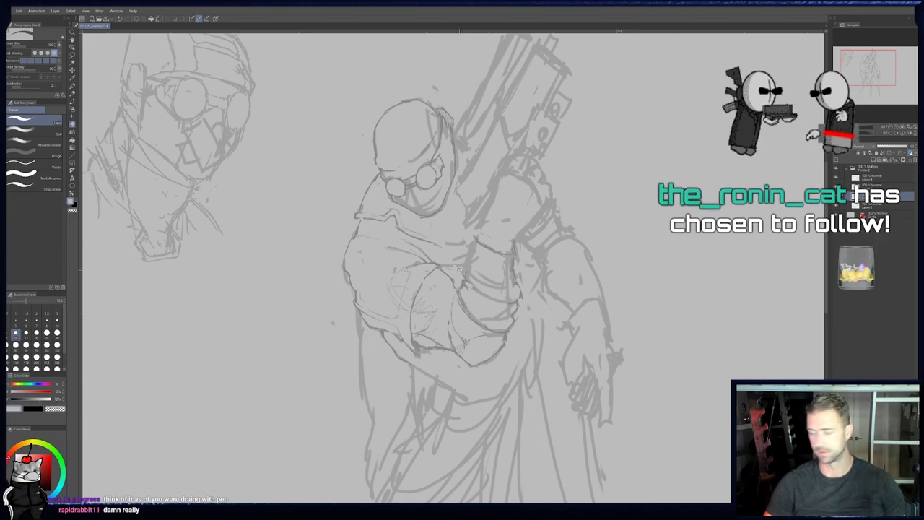
key("p")
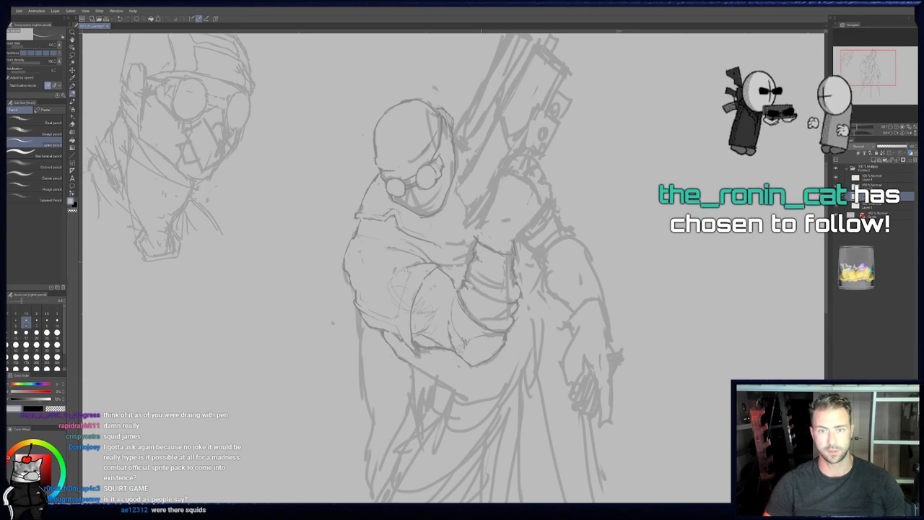
key("e")
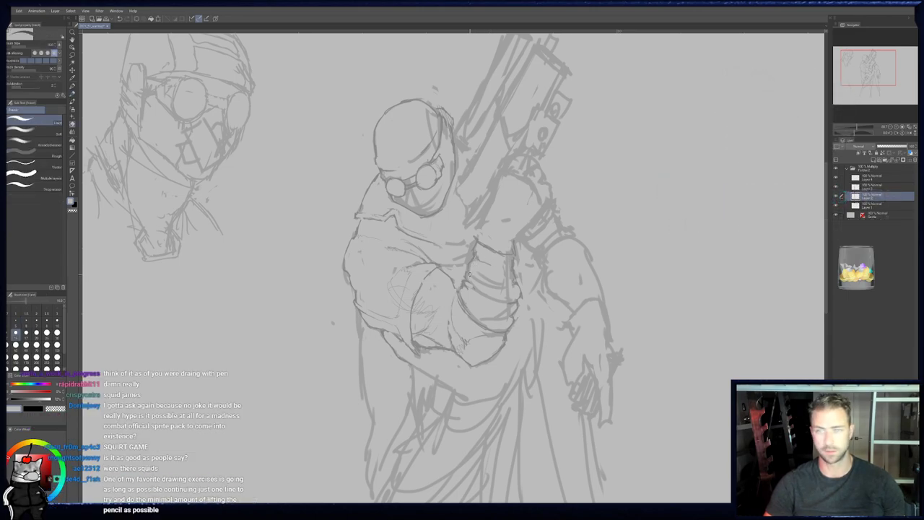
middle_click_drag(442, 320, 430, 308)
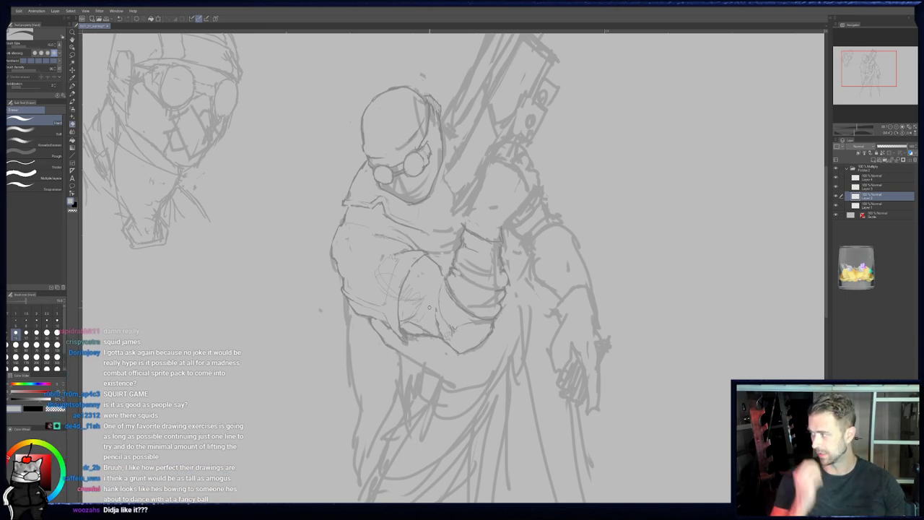
left_click_drag(429, 308, 422, 338)
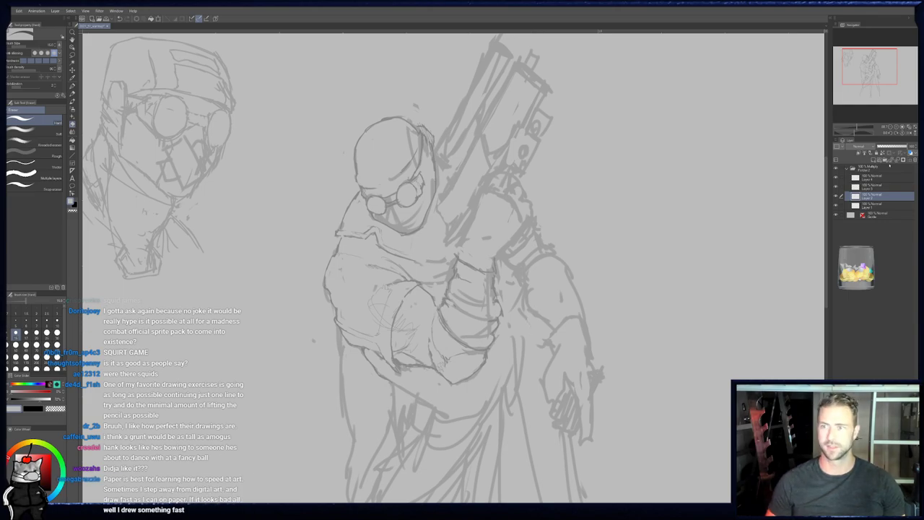
- Mirror the canvas view and draw curved wrapping bands across the upper part of the folded forearm
left_click(909, 133)
left_click_drag(463, 322, 504, 305)
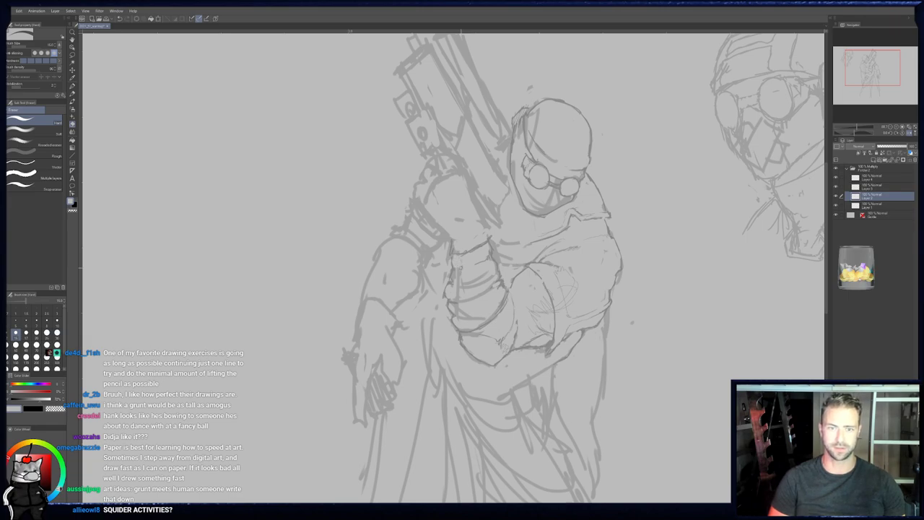
key("p")
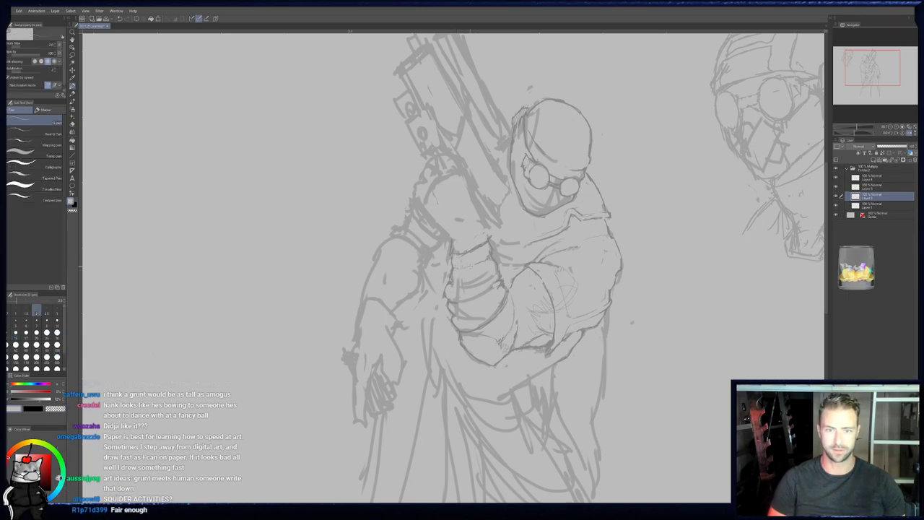
key("p")
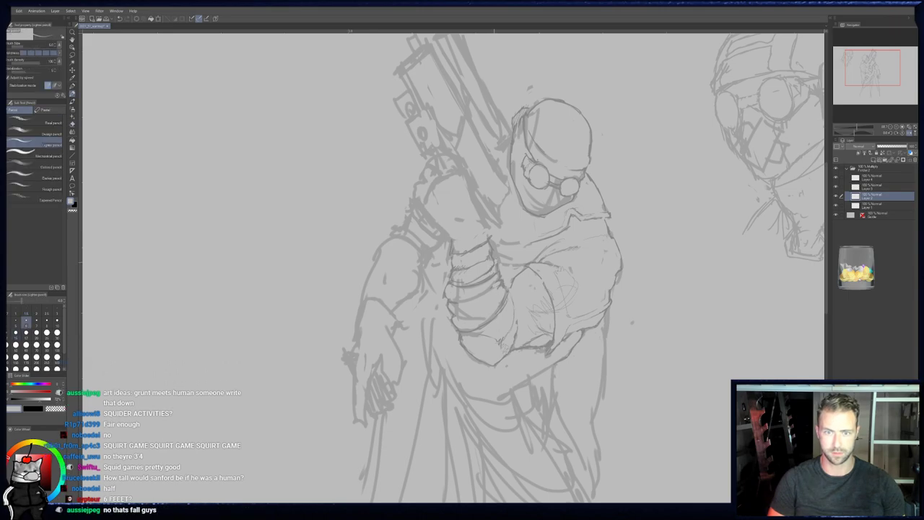
middle_click_drag(496, 264, 501, 240)
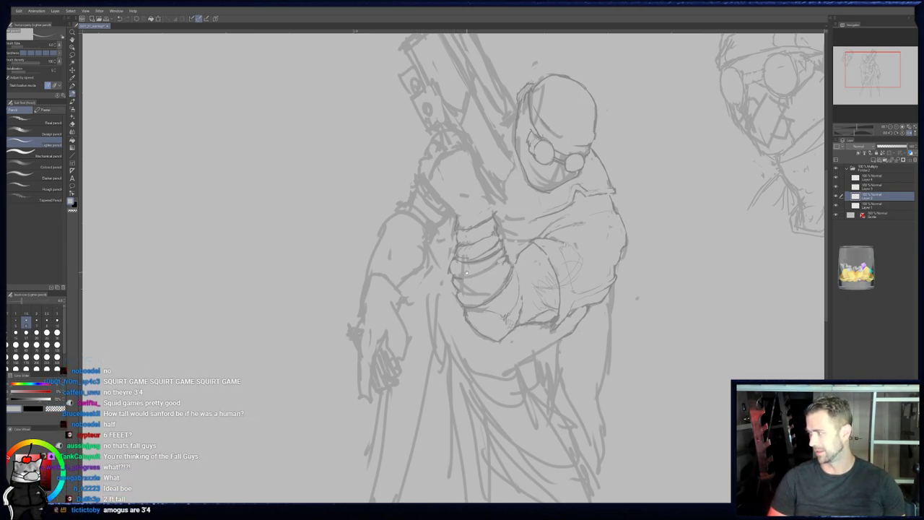
left_click_drag(466, 271, 466, 259)
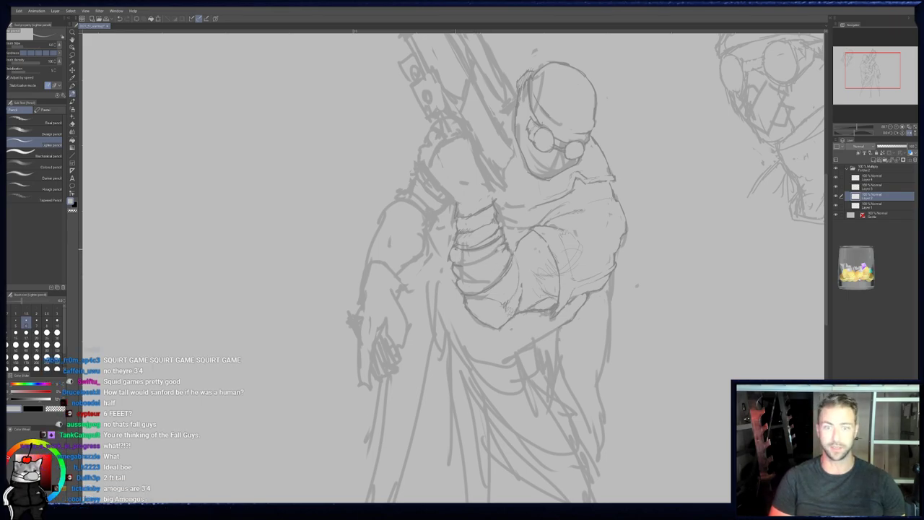
- Refine the lower wrapping bands and uneven forearm edges with thin pencil lines, erasing leftover heavy strokes between the bands
key("e")
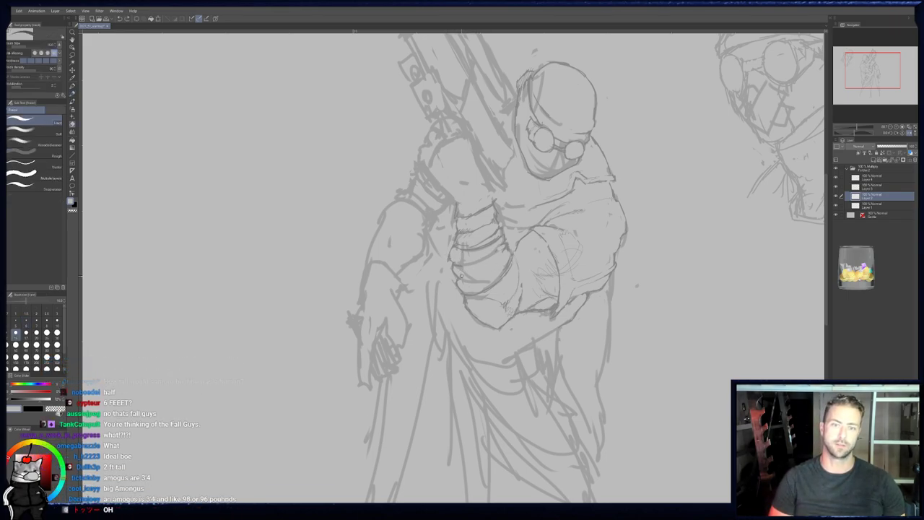
key("p")
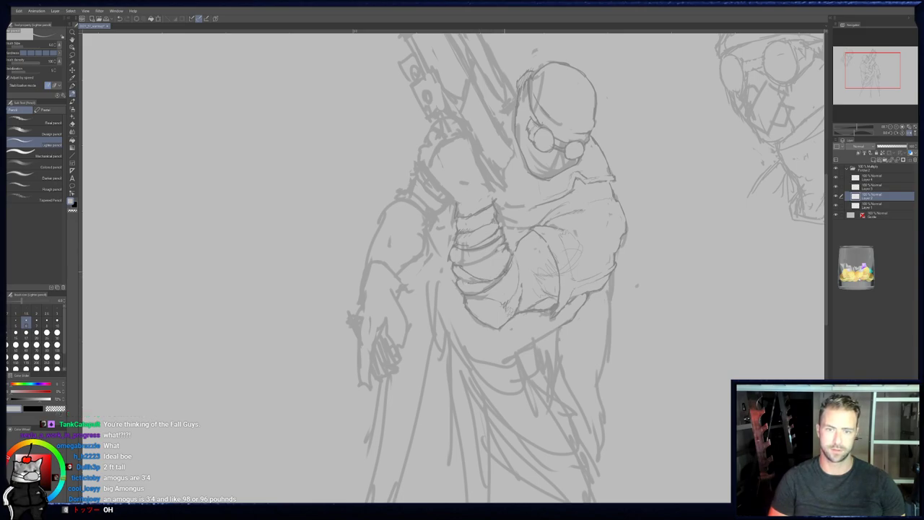
key("p")
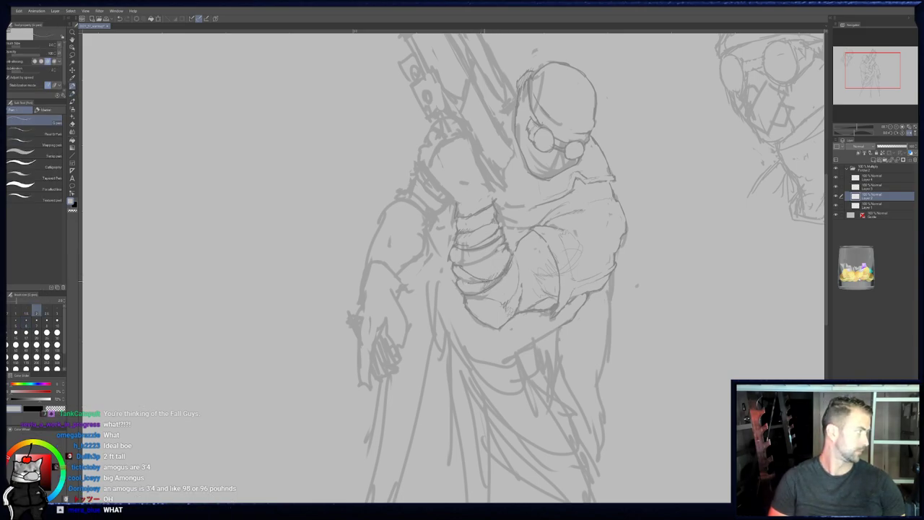
key("b")
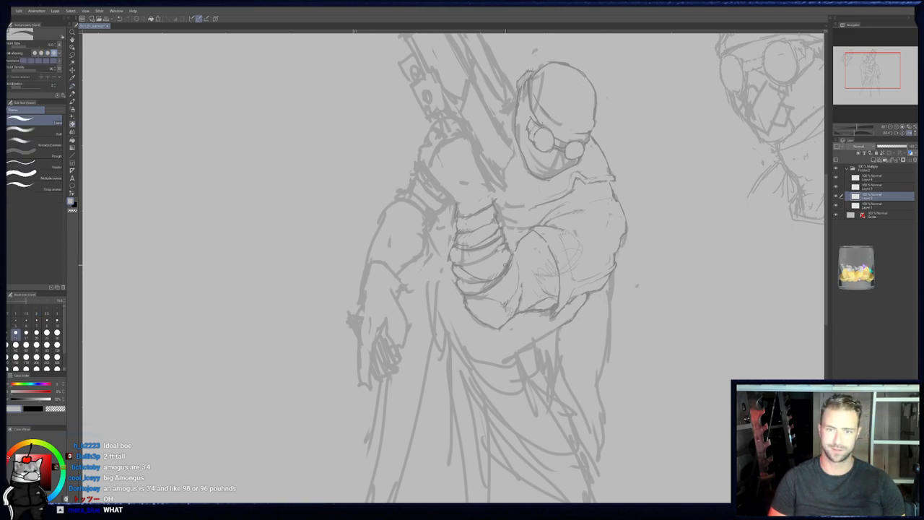
key("p")
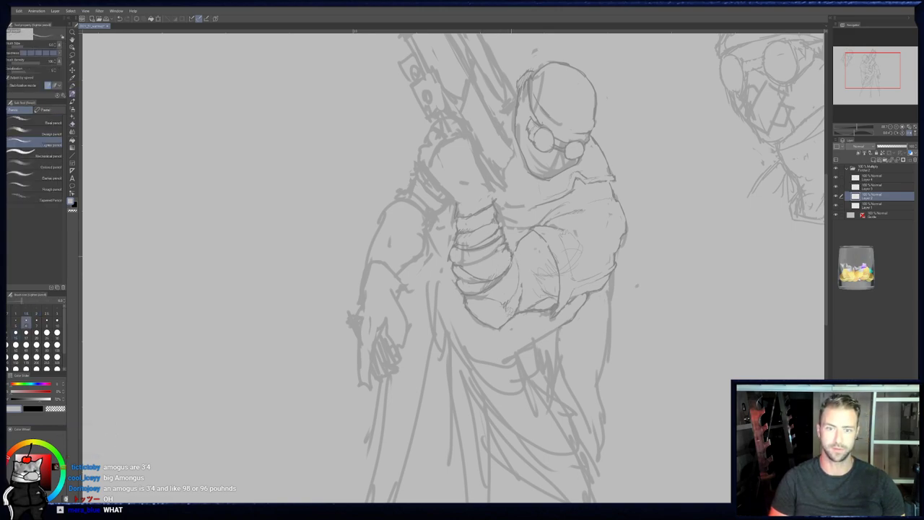
key("p")
key("p")
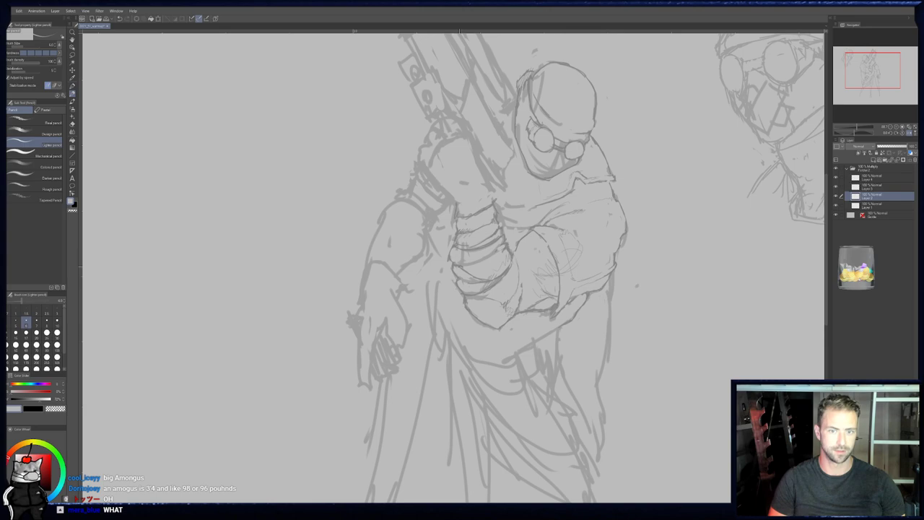
key("b")
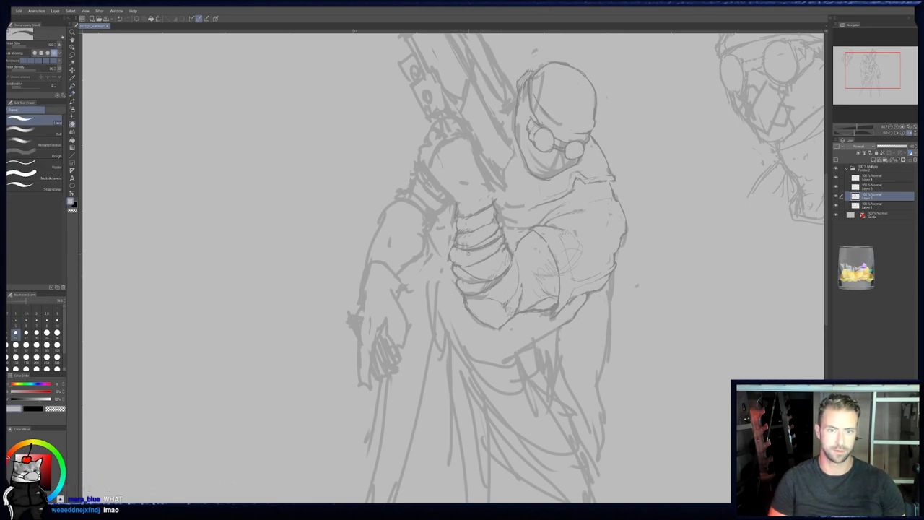
key("p")
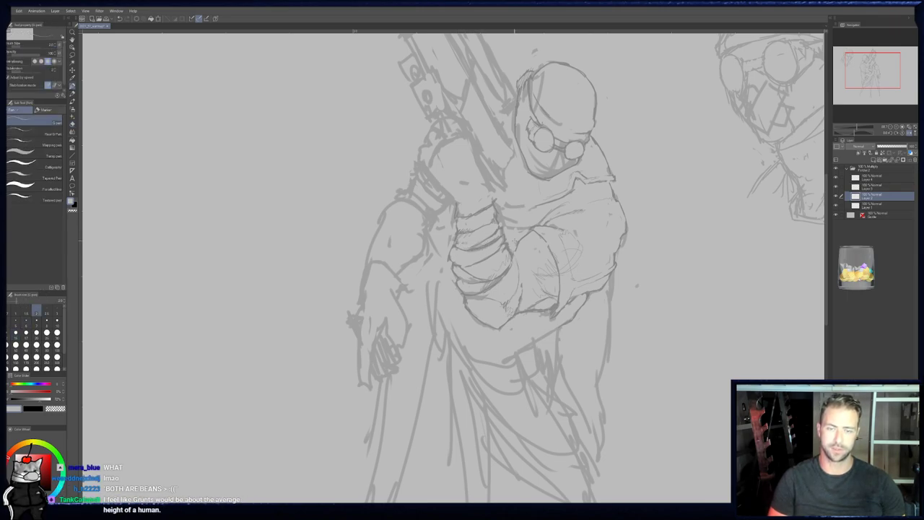
- Draw clean diagonal garment lines across the chest from the collar to the wrapped wrist, erasing the rough fold strokes there
middle_click_drag(471, 251, 463, 283)
key("e")
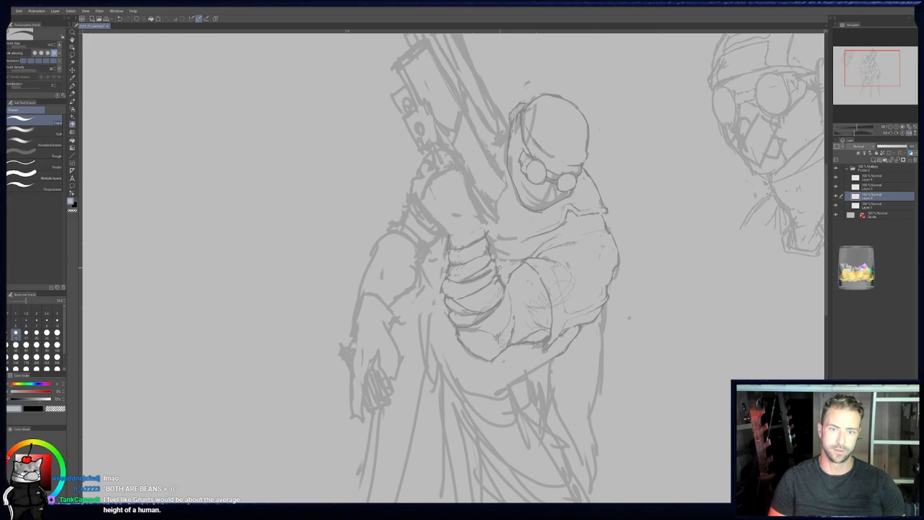
key("p")
key("e")
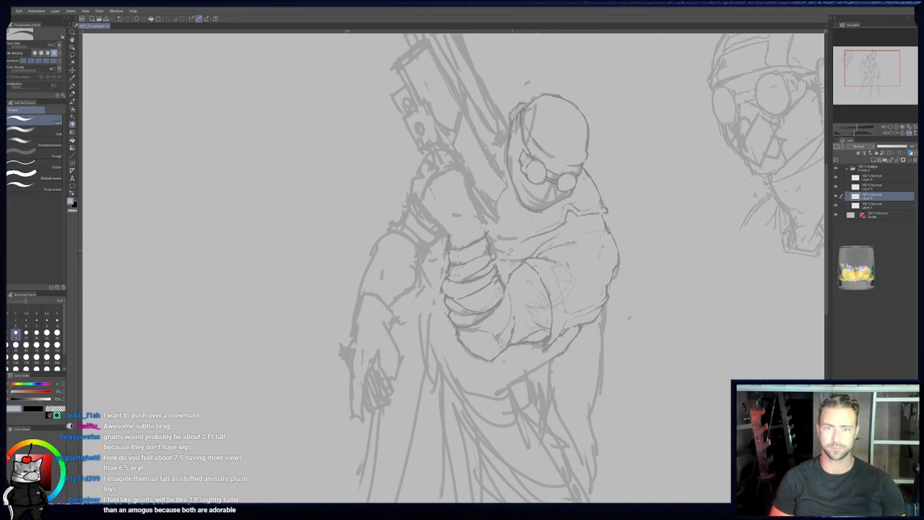
key("p")
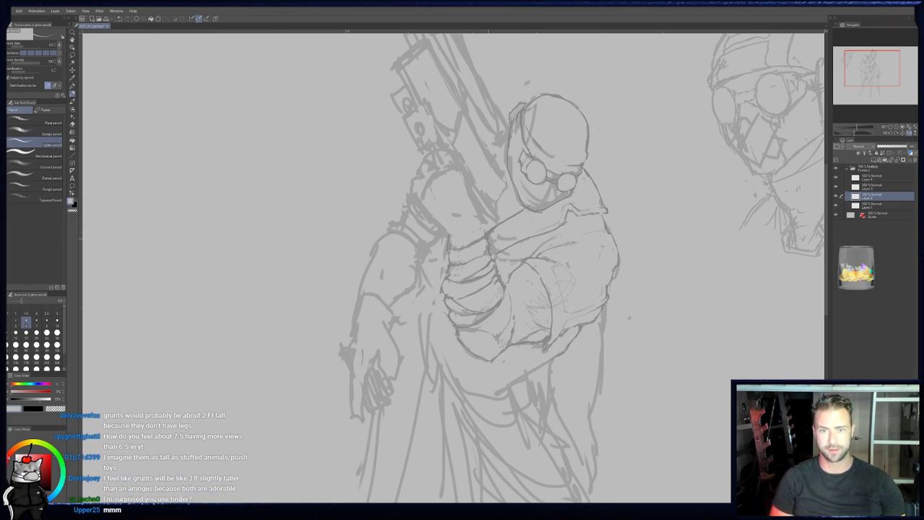
key("b")
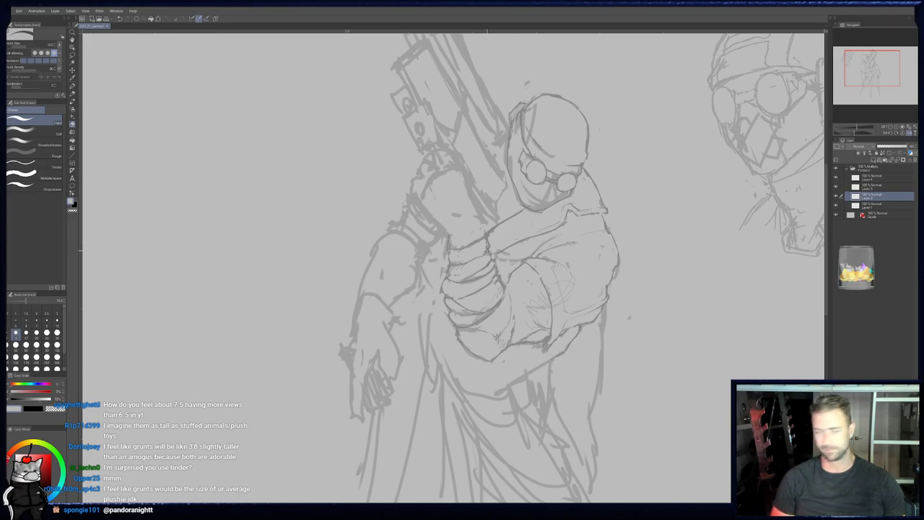
- Add a short notch line and small crease details to the chest garment between the masked chin and the wrapped wrist
key("p")
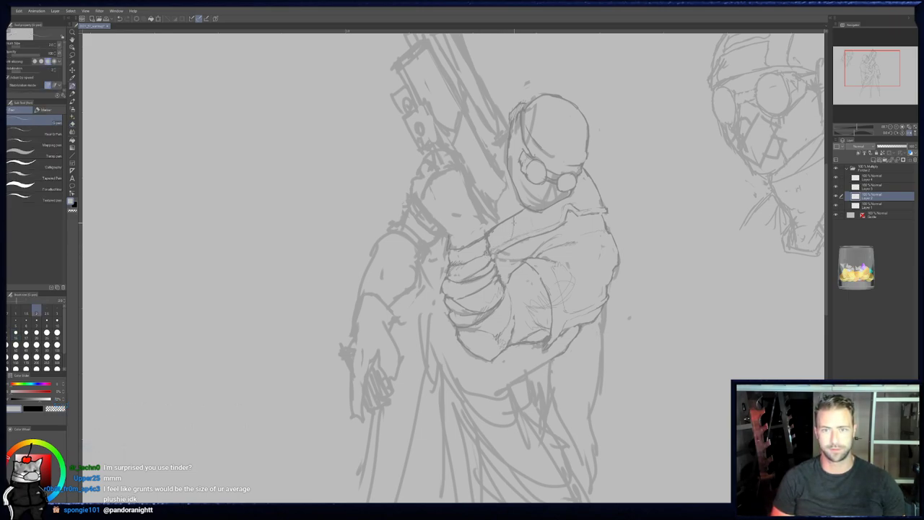
key("p")
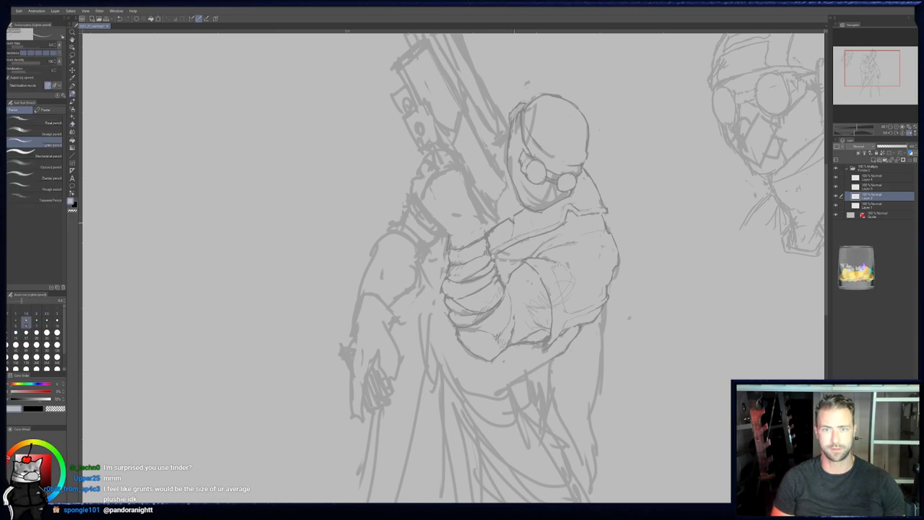
key("p")
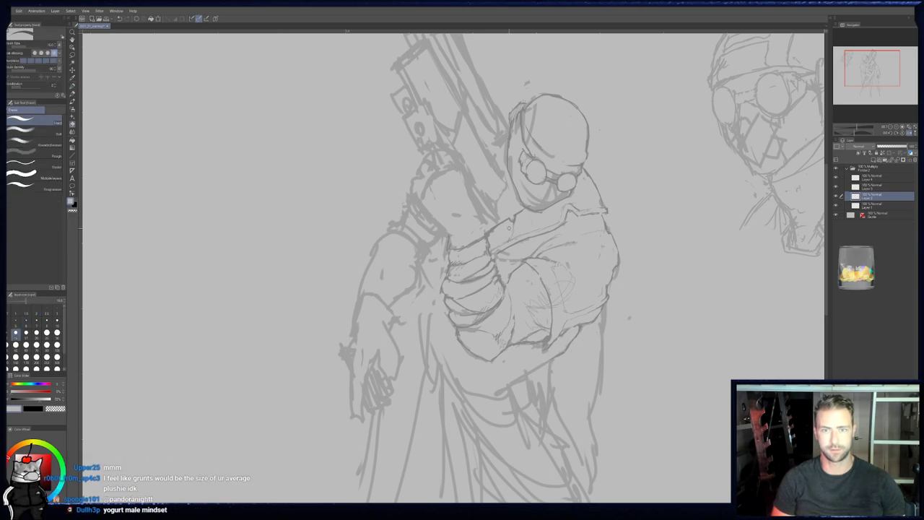
key("p")
middle_click_drag(506, 253, 500, 258)
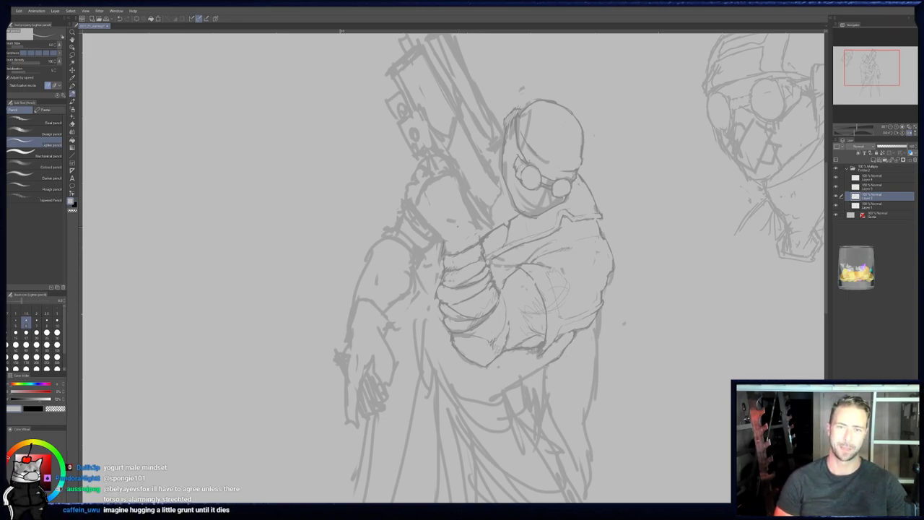
key("e")
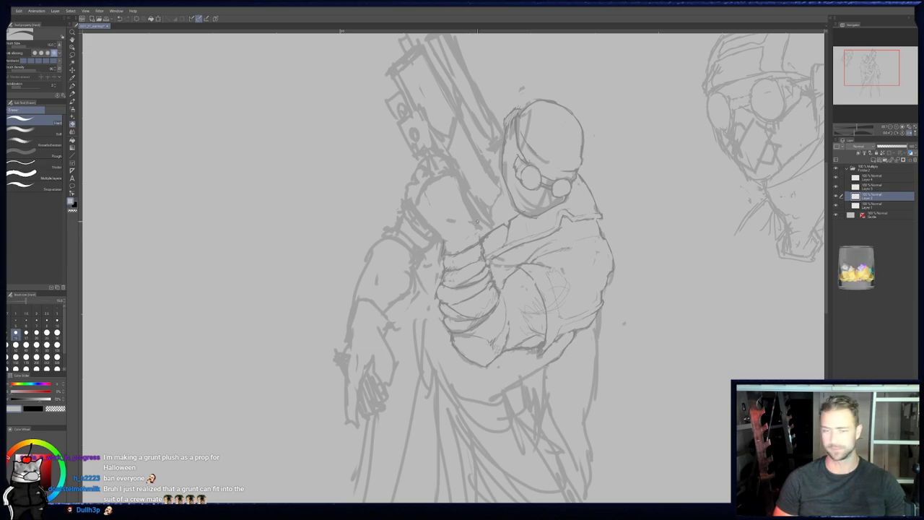
- Mirror the canvas view back and draw the raised fist on the gun with clean finger and knuckle lines, erasing rough strokes
key("p")
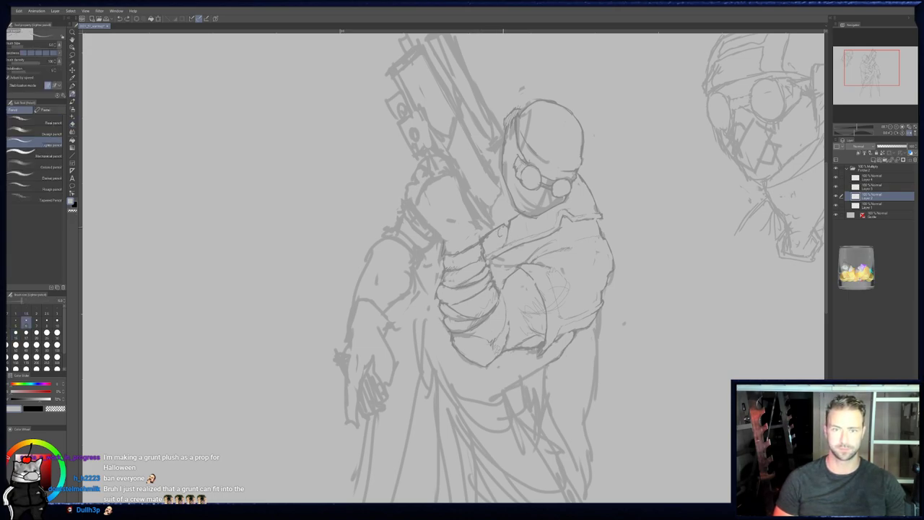
middle_click_drag(523, 228, 490, 268)
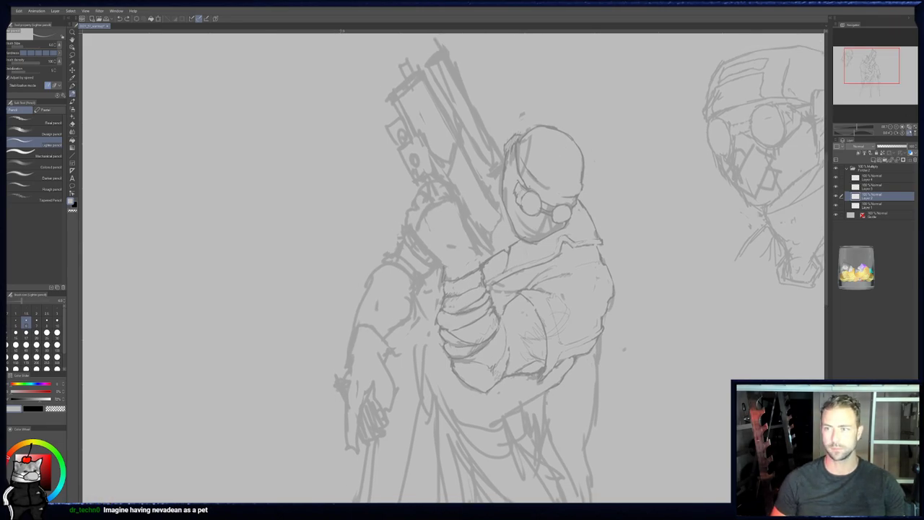
left_click(909, 132)
middle_click_drag(426, 238, 471, 231)
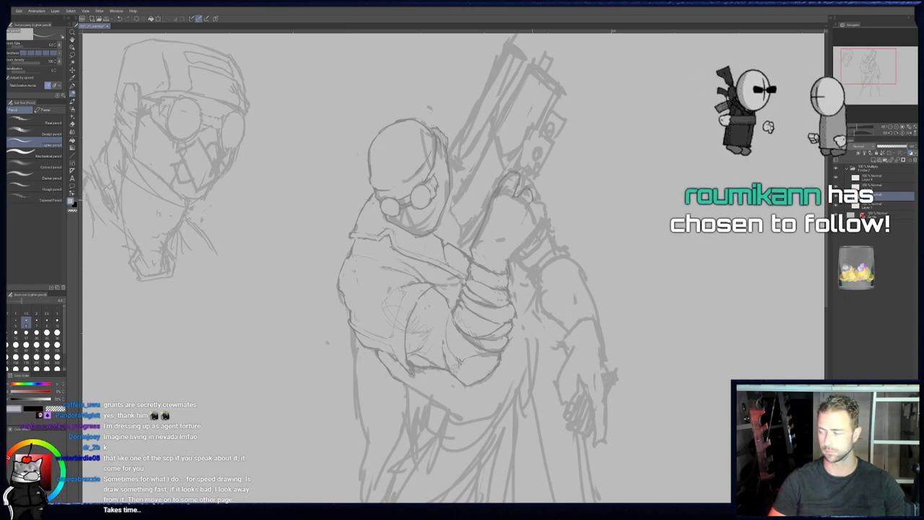
left_click_drag(533, 200, 528, 195)
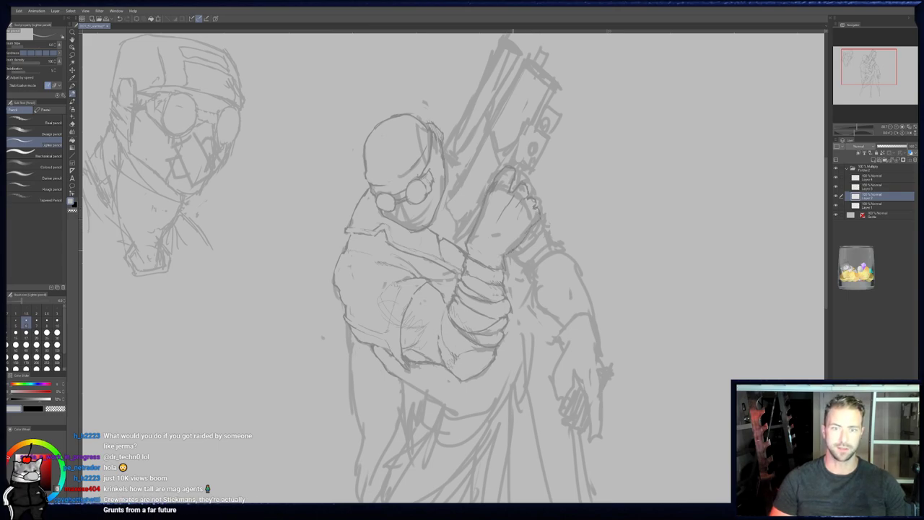
key("e")
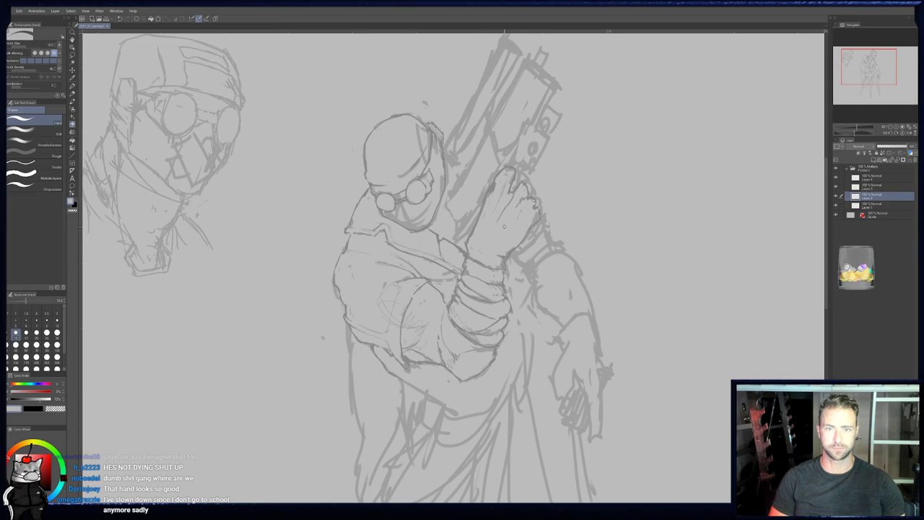
key("p")
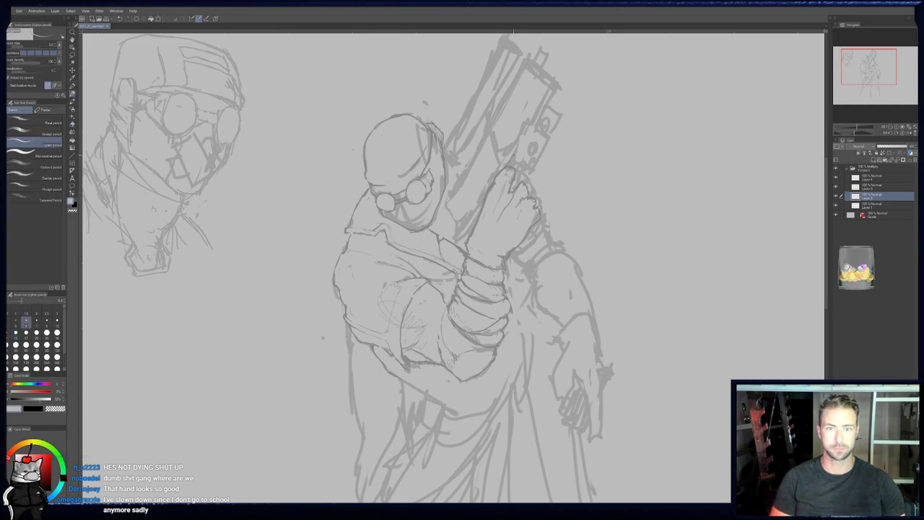
- Draw the small angular gun part around the raised fingertip and the grip edge protruding below the fist, erasing stray sketch strokes
key("e")
left_click_drag(518, 157, 514, 156)
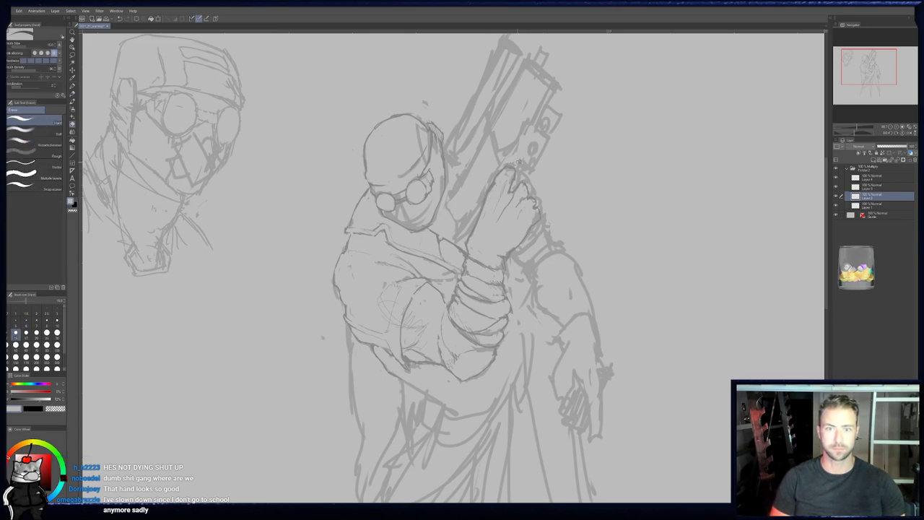
key("p")
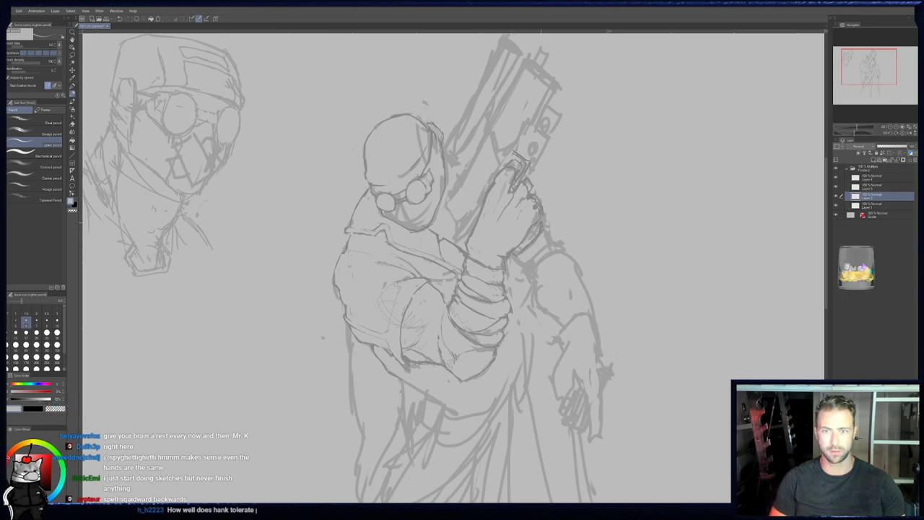
key("b")
key("p")
left_click_drag(513, 255, 540, 227)
key("e")
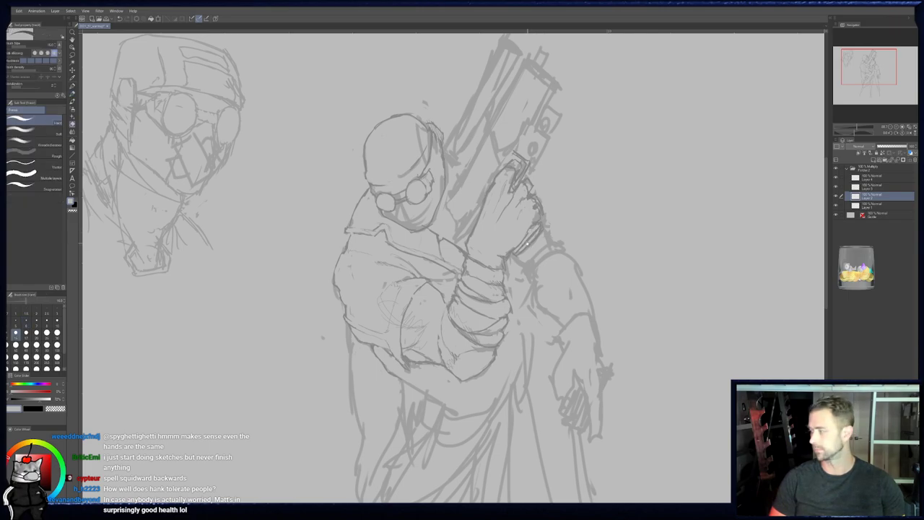
- Add light crease lines to the back of the raised hand and define the gun's lower edge between the mask and the hand
scroll(453, 265, "up", 2)
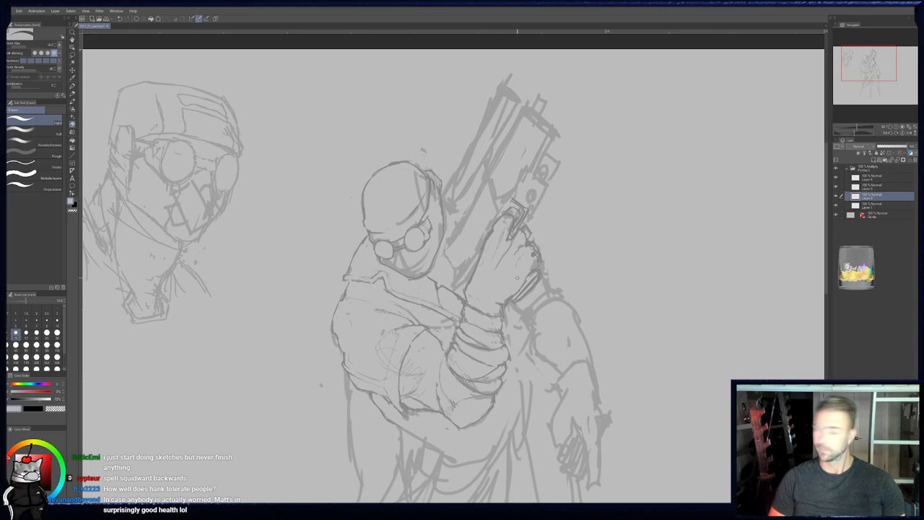
scroll(489, 215, "up", 1)
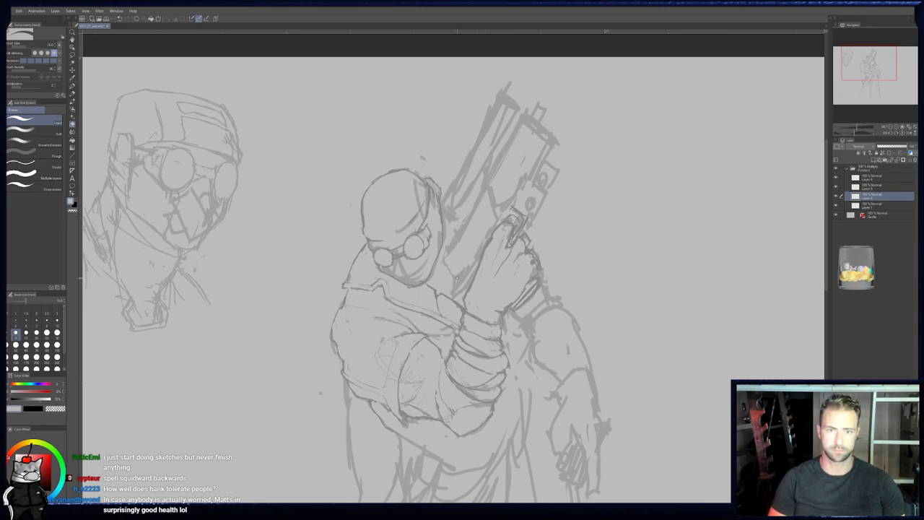
key("p")
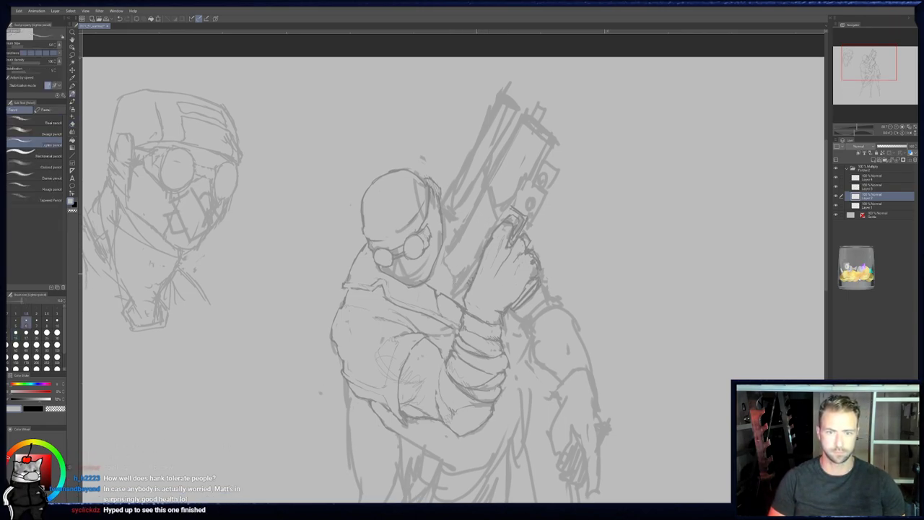
key("p")
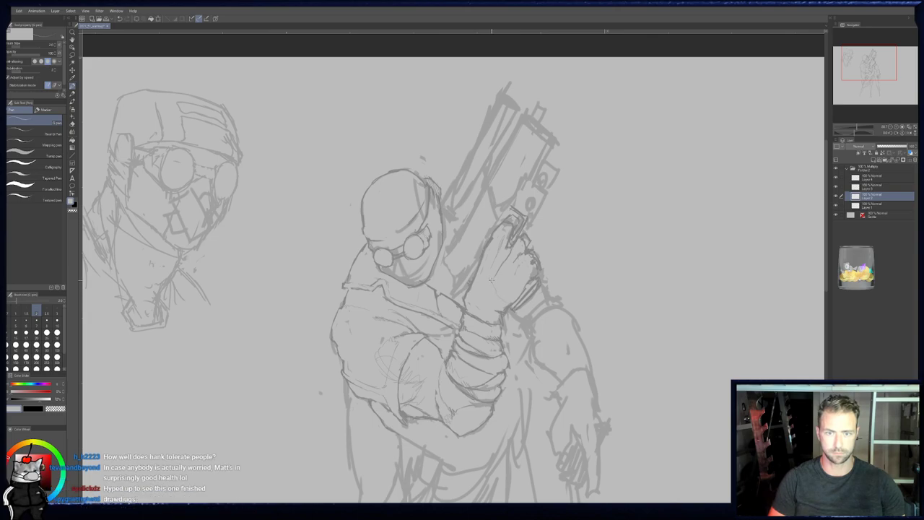
key("p")
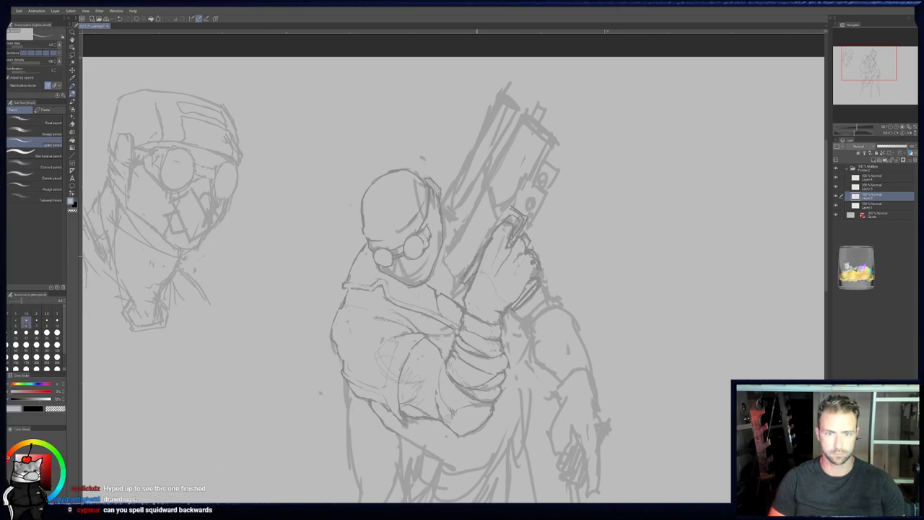
key("e")
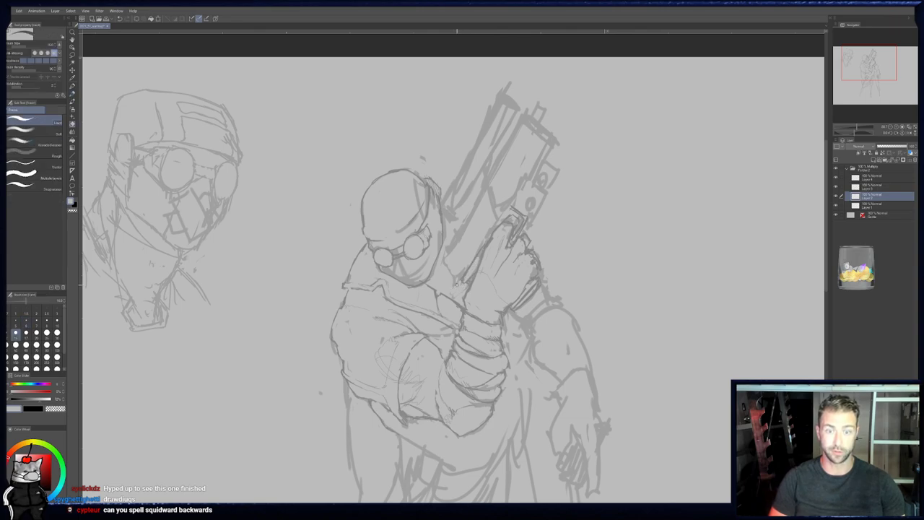
key("p")
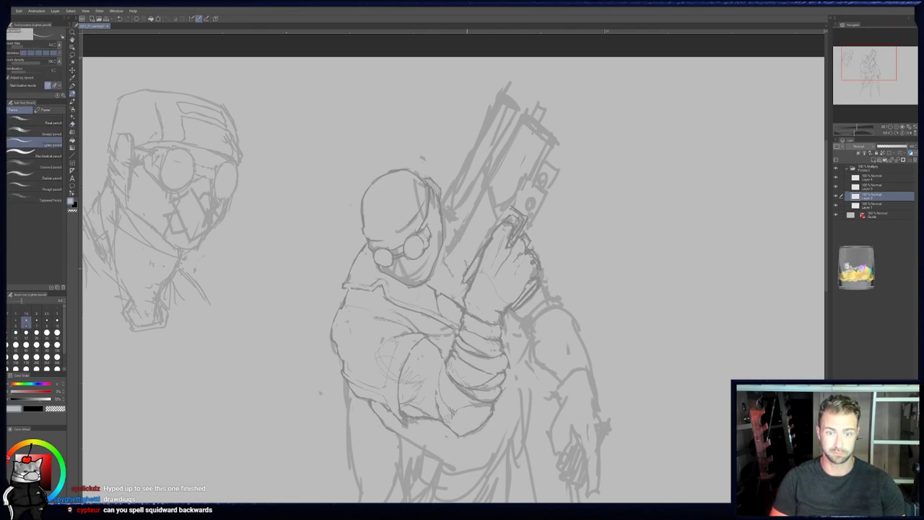
mouse_move(468, 244)
left_mouse_down()
mouse_move(457, 267)
mouse_move(448, 253)
mouse_move(453, 275)
mouse_move(444, 257)
left_mouse_up()
key("e")
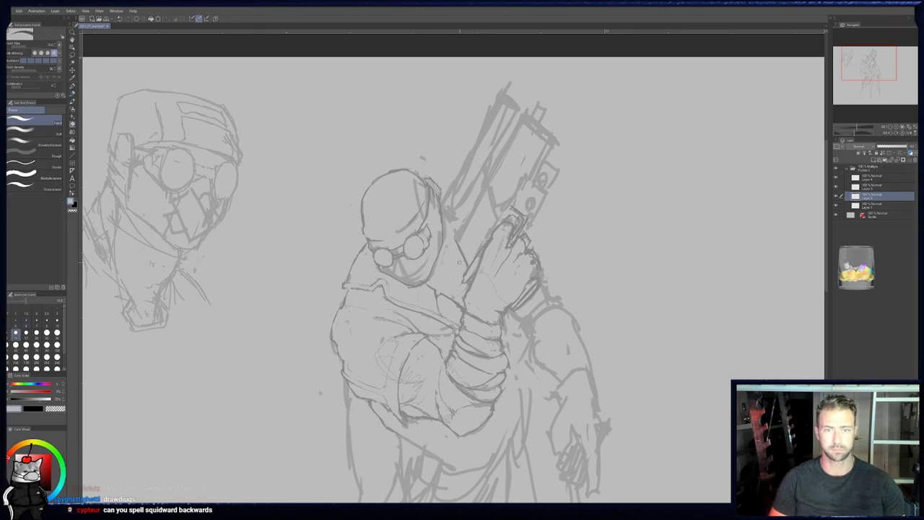
middle_click_drag(469, 237, 463, 265)
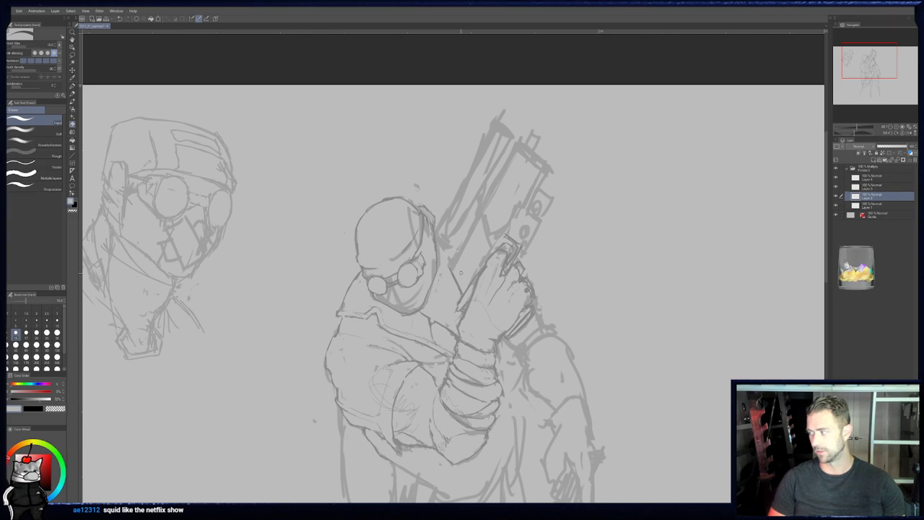
scroll(461, 271, "up", 1)
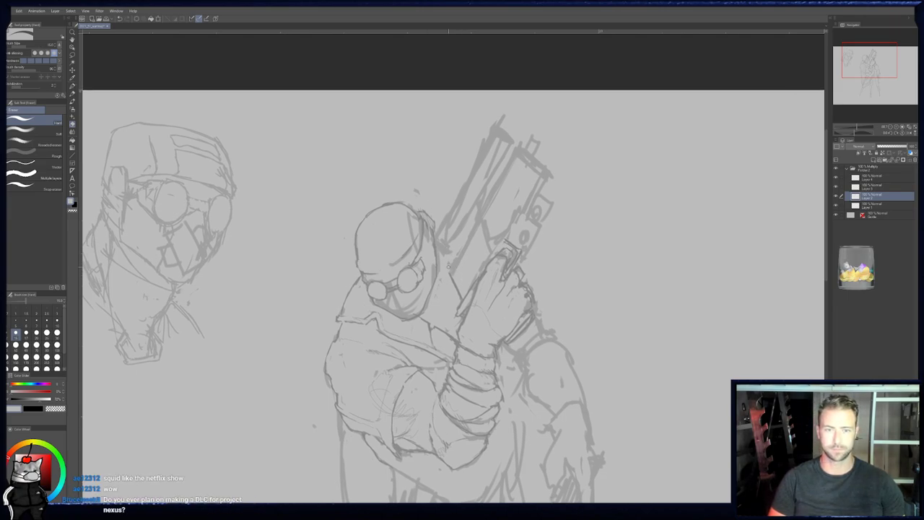
- Draw an angular double-line bracket and small notch details along the gun body above the raised hand, erasing rough strokes around them
key("p")
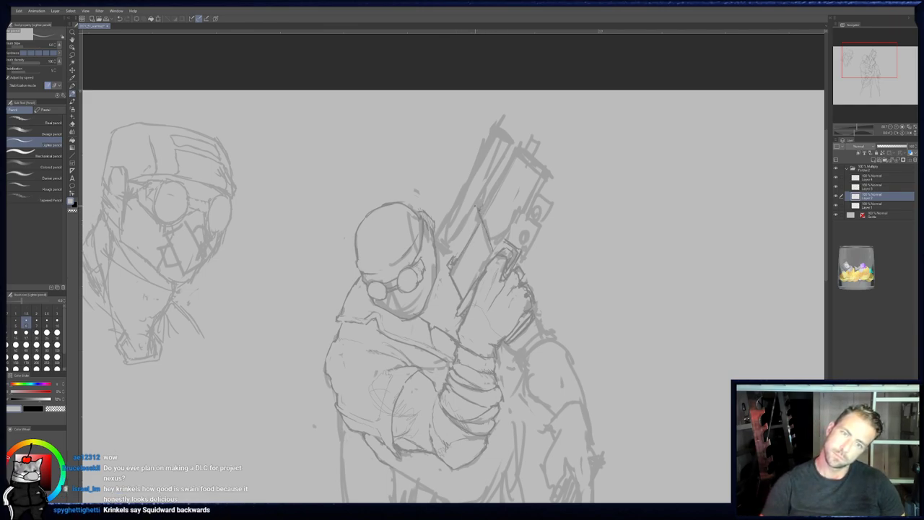
key("b")
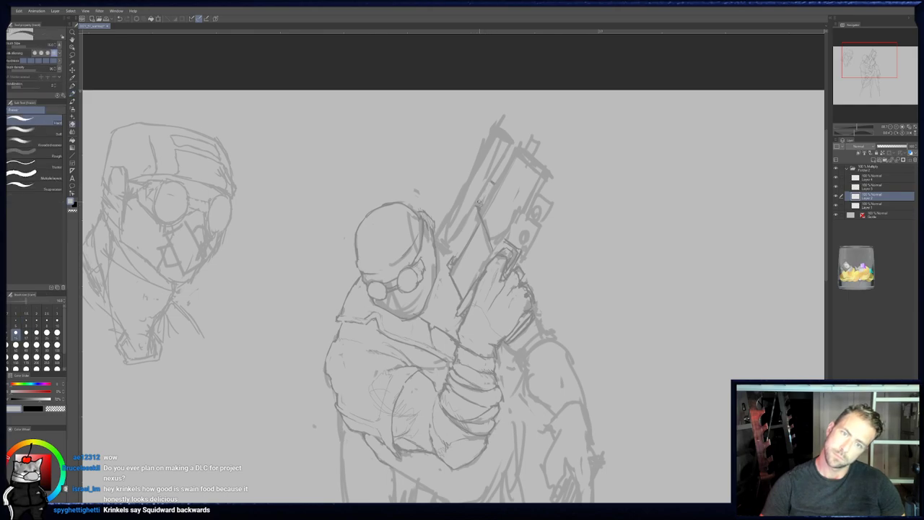
key("p")
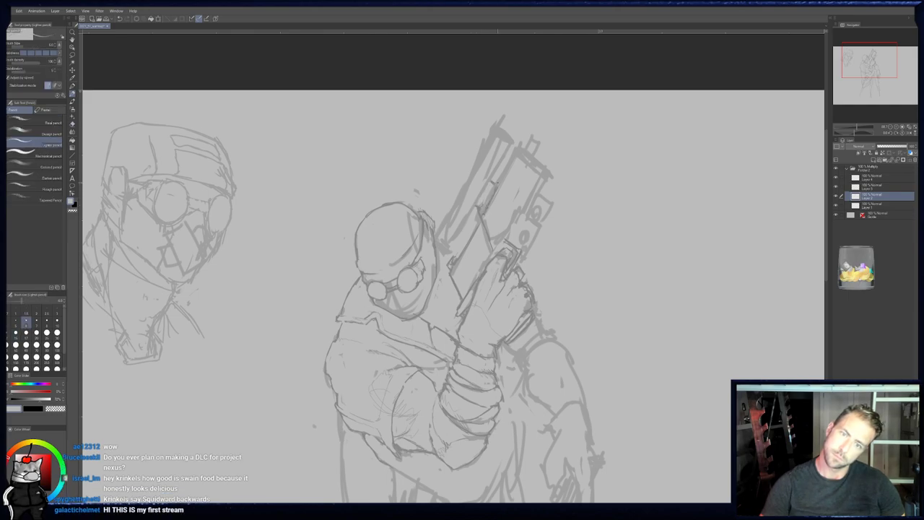
key("e")
left_click_drag(481, 211, 488, 233)
key("p")
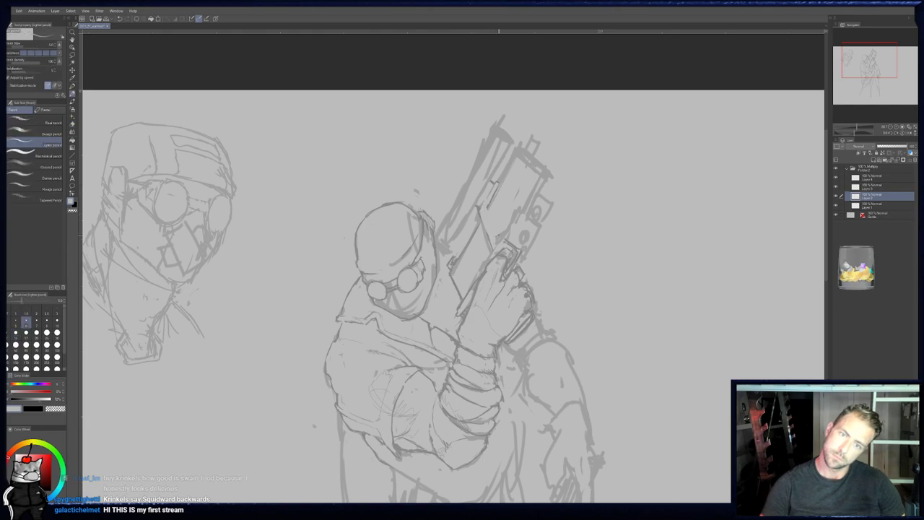
key("e")
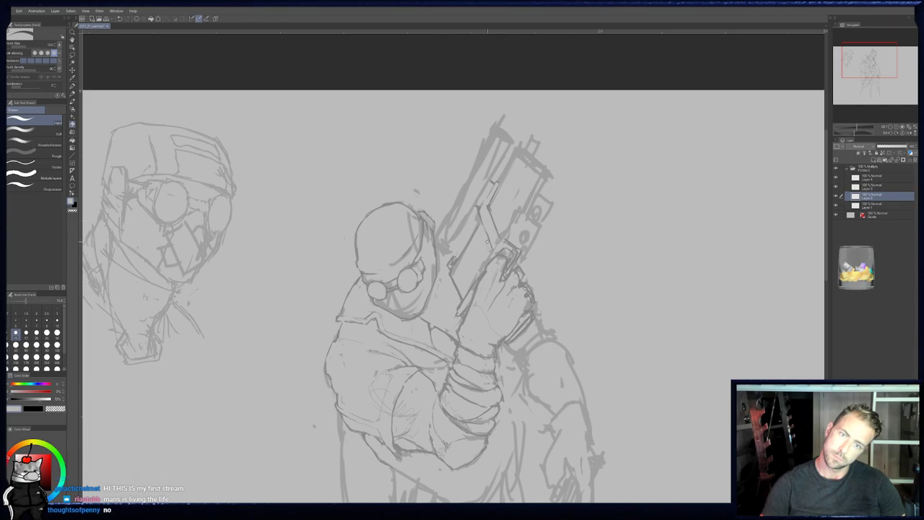
key("p")
key("e")
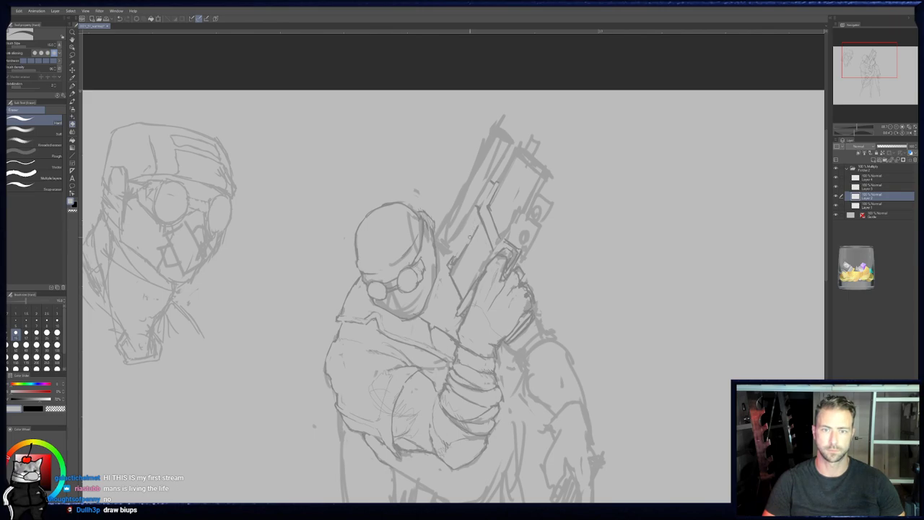
key("p")
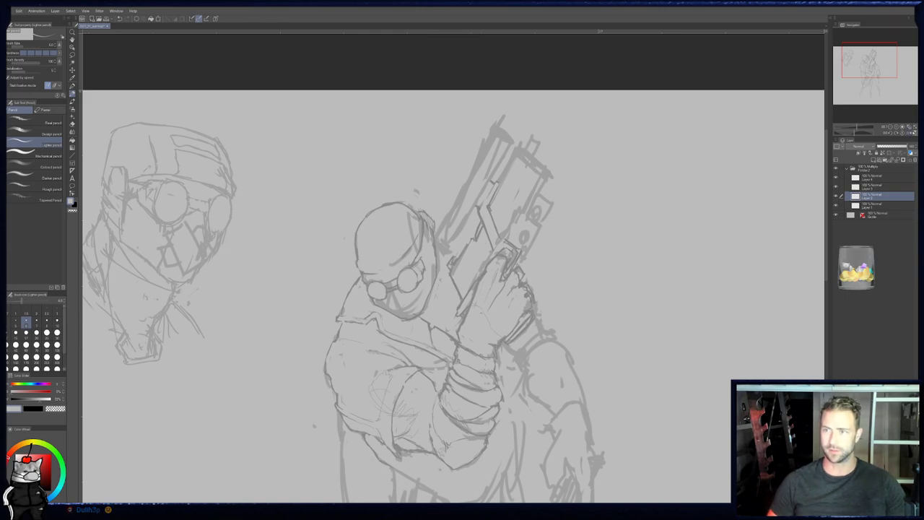
- Mirror the canvas view and erase the diagonal garment lines between the masked chin and the wrapped wrist with a large eraser
left_click(910, 133)
left_click_drag(448, 332, 499, 222)
key("e")
left_click(57, 345)
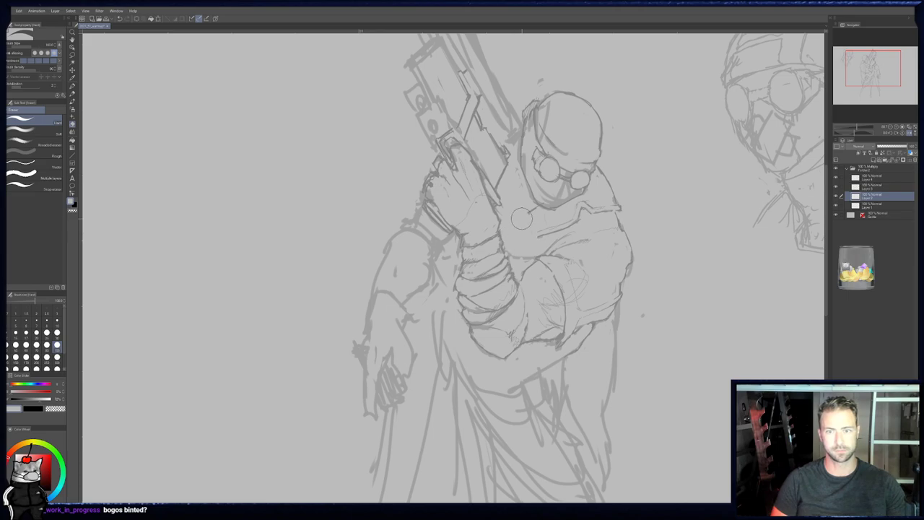
- Redraw the open collar edge as clean diagonal lines running from below the mask down to the wrapped wrist
key("p")
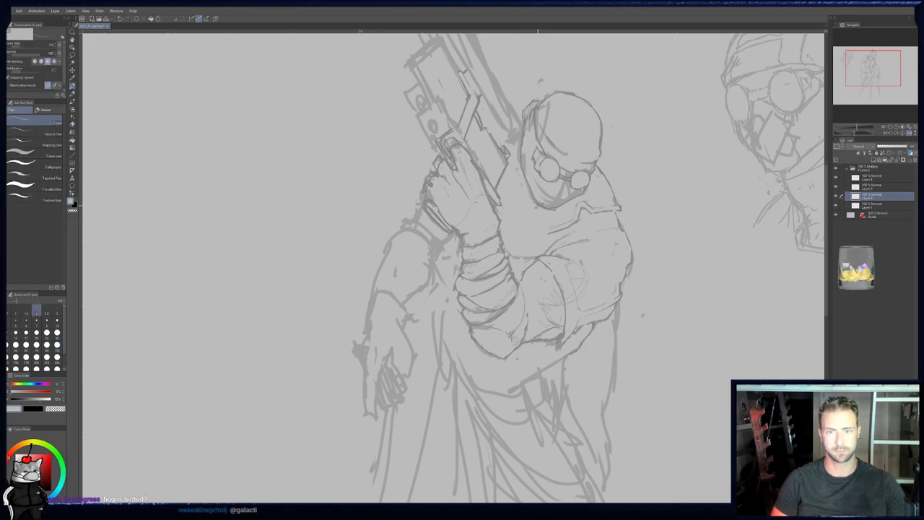
key("e")
mouse_move(516, 257)
left_mouse_down()
mouse_move(536, 255)
mouse_move(522, 257)
left_mouse_up()
key("p")
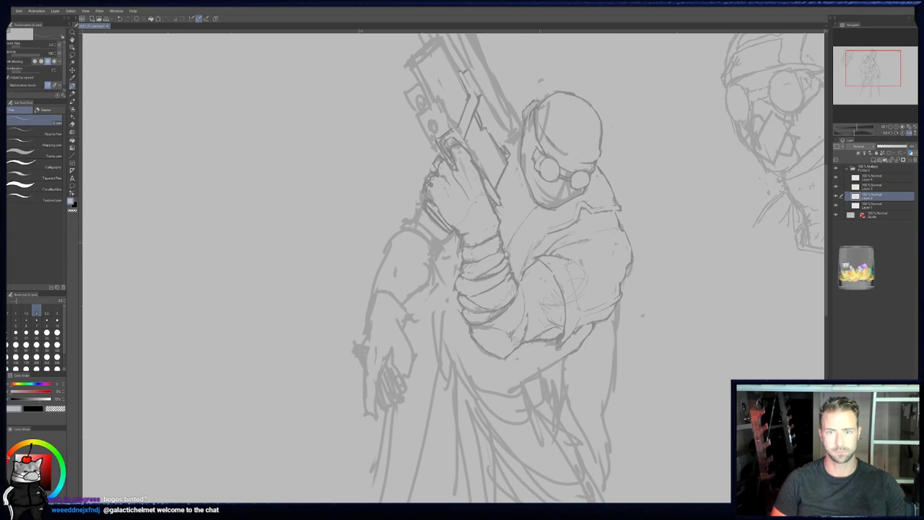
key("e")
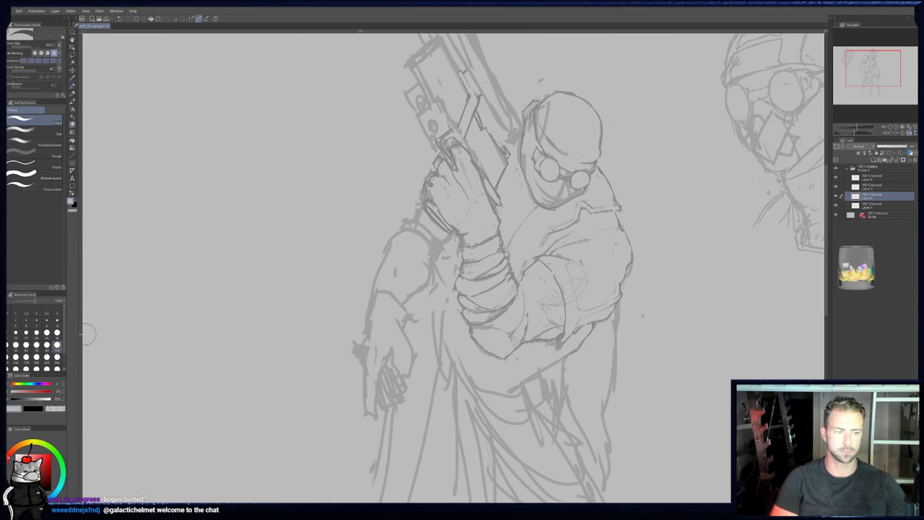
key("p")
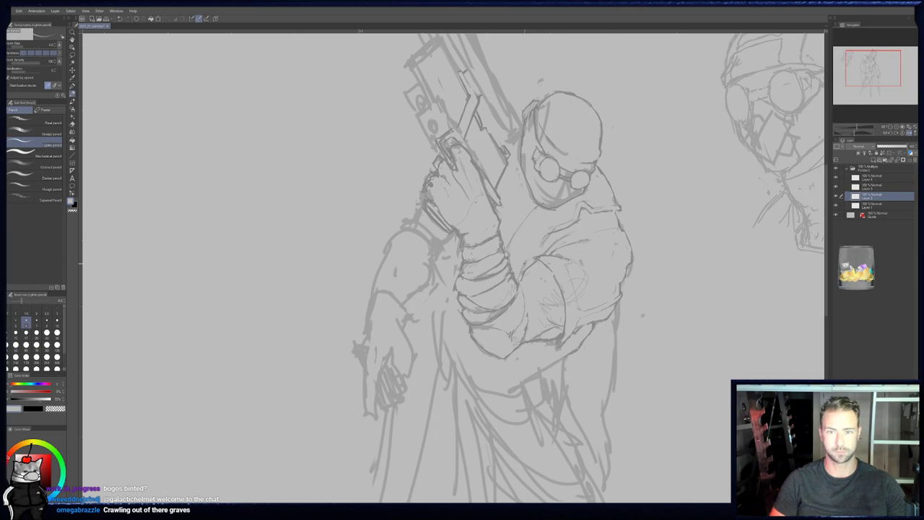
mouse_move(549, 227)
left_mouse_down()
mouse_move(520, 262)
mouse_move(531, 212)
mouse_move(541, 205)
left_mouse_up()
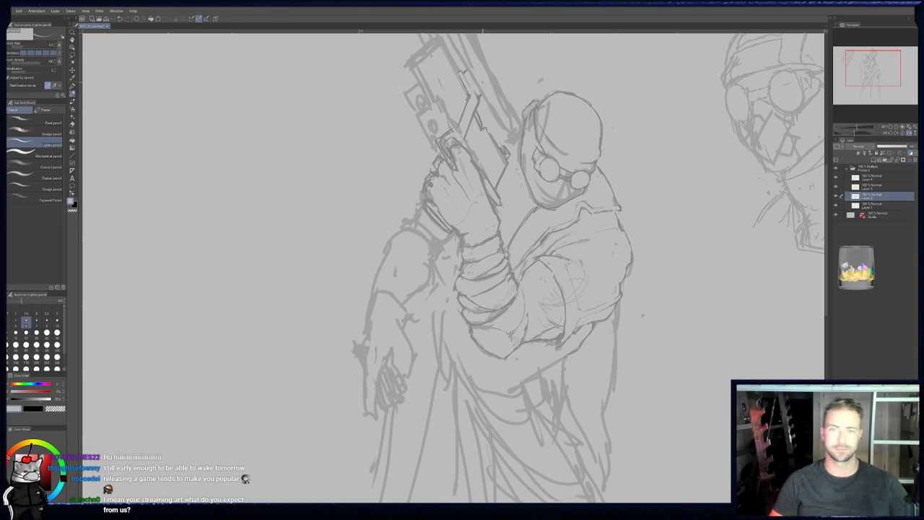
- Mirror the canvas view back and add thin neck and fold lines inside the open collar beside the mask
left_click_drag(484, 150, 489, 239)
left_click(910, 133)
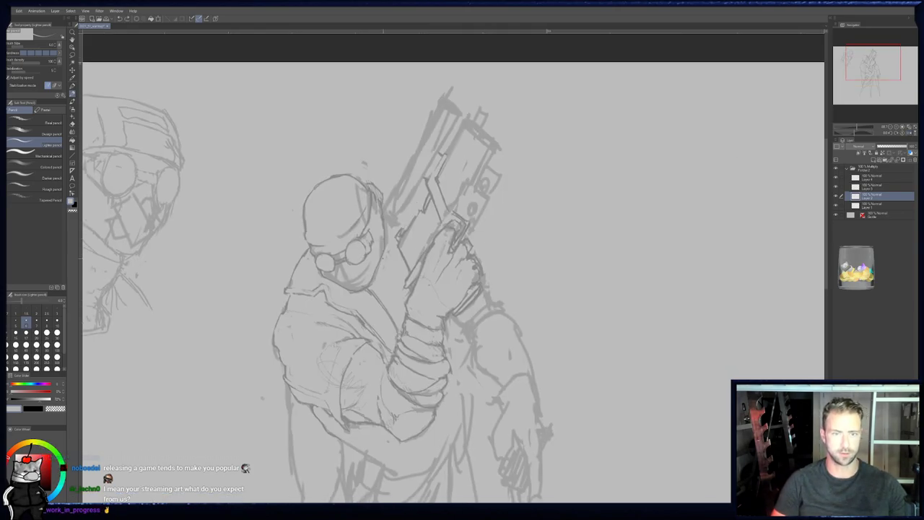
key("p")
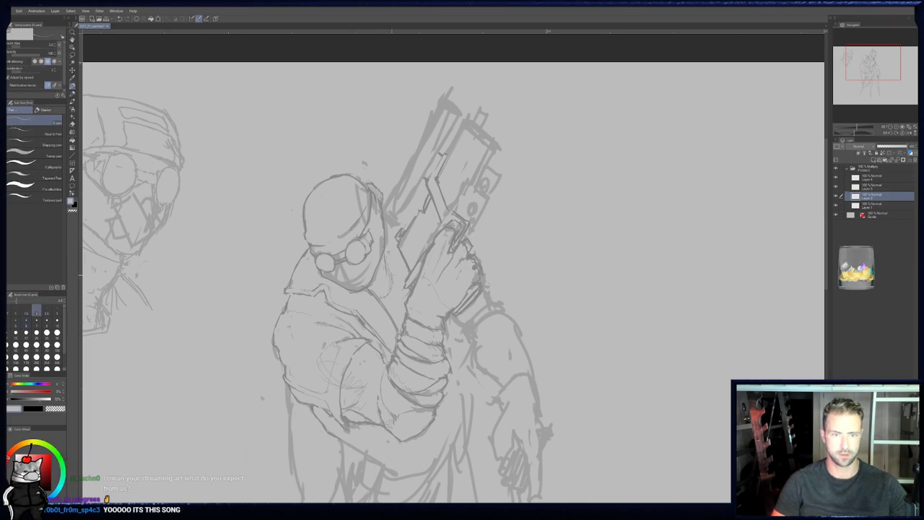
key("p")
left_click_drag(402, 293, 403, 188)
key("p")
key("p")
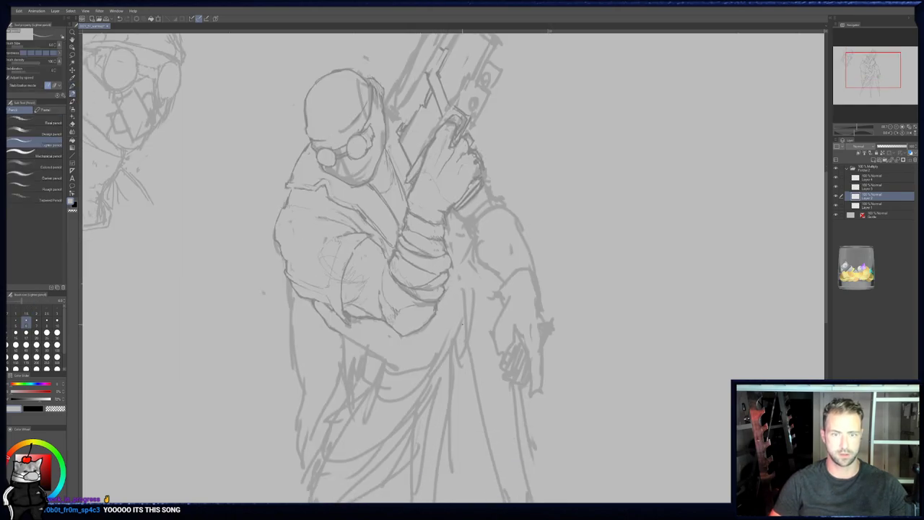
- Draw the long garment edge below the wrapped wrist as a thin line and erase the thick rough stroke beside it
left_click_drag(461, 312, 456, 248)
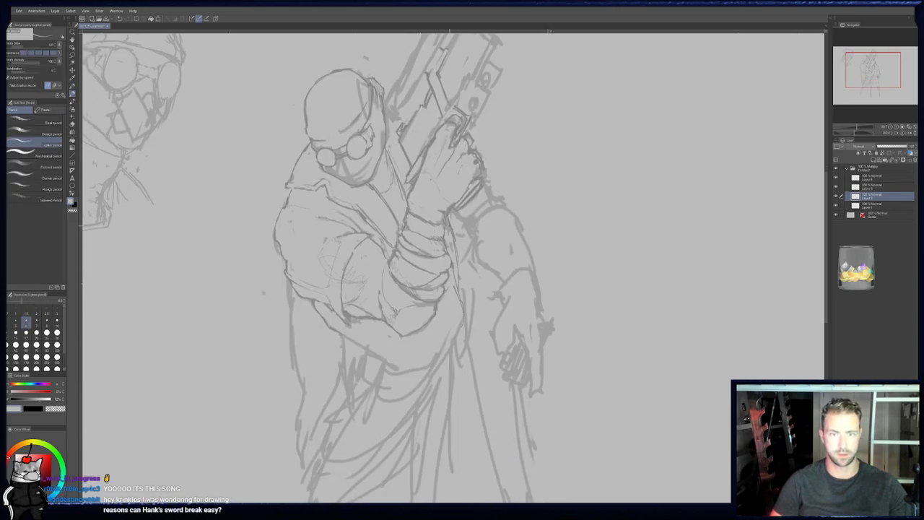
key("e")
mouse_move(465, 249)
left_mouse_down()
mouse_move(467, 327)
mouse_move(461, 310)
left_mouse_up()
mouse_move(460, 297)
left_mouse_down()
mouse_move(513, 254)
mouse_move(555, 256)
left_mouse_up()
- Refine the folds of the rolled sleeve and the contours of the bent, wrapped forearm with thin pen and pencil strokes
key("p")
key("p")
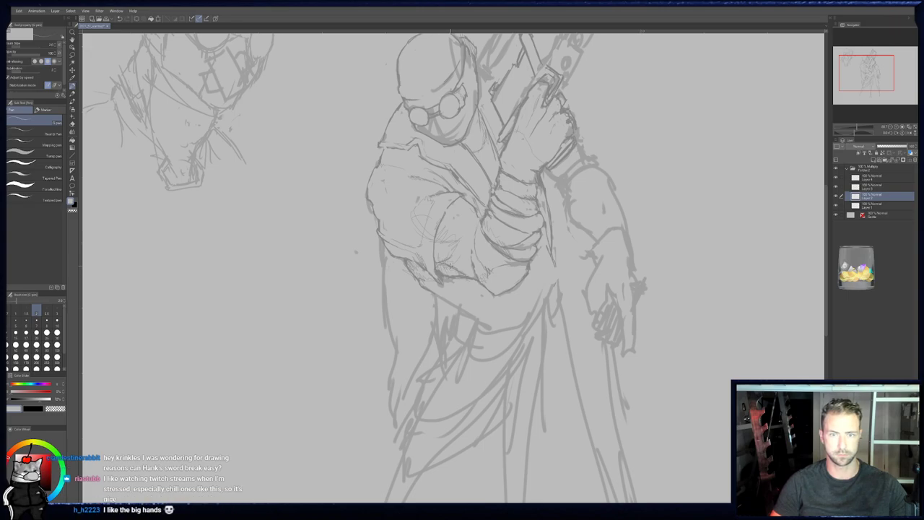
key("p")
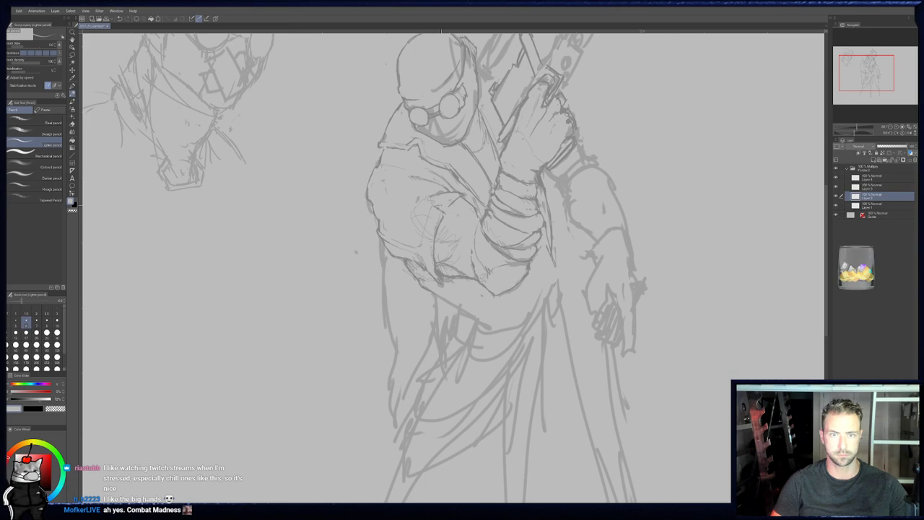
key("p")
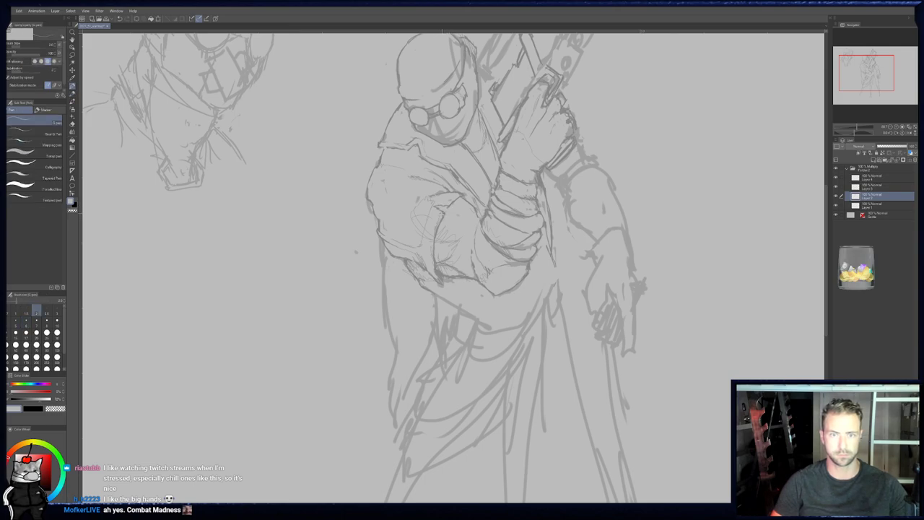
key("p")
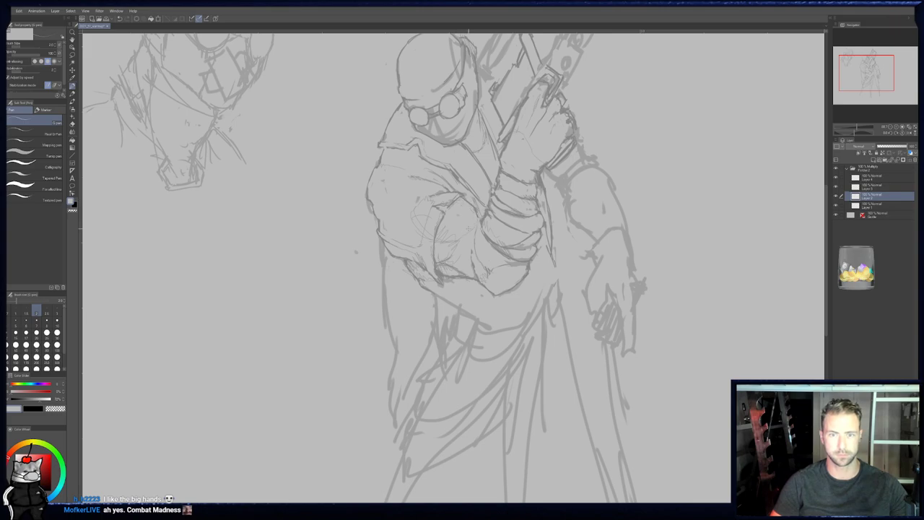
left_click_drag(479, 218, 472, 238)
key("p")
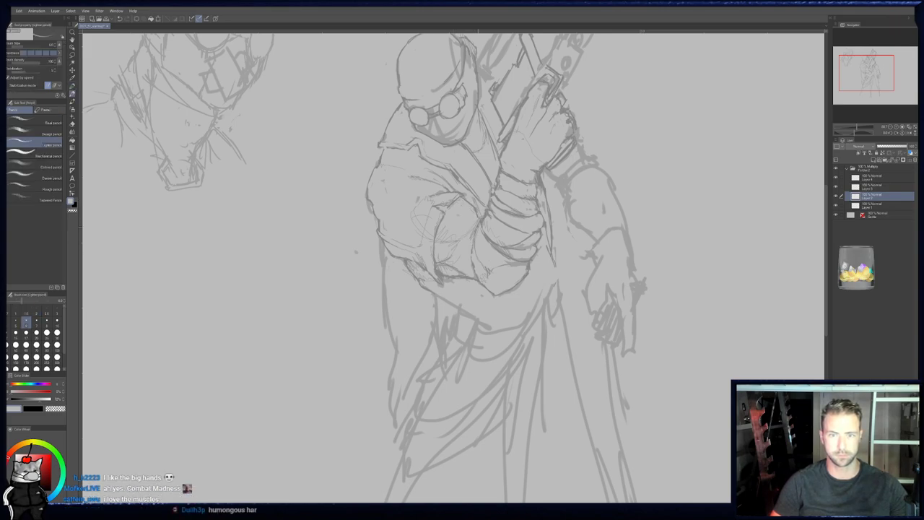
key("p")
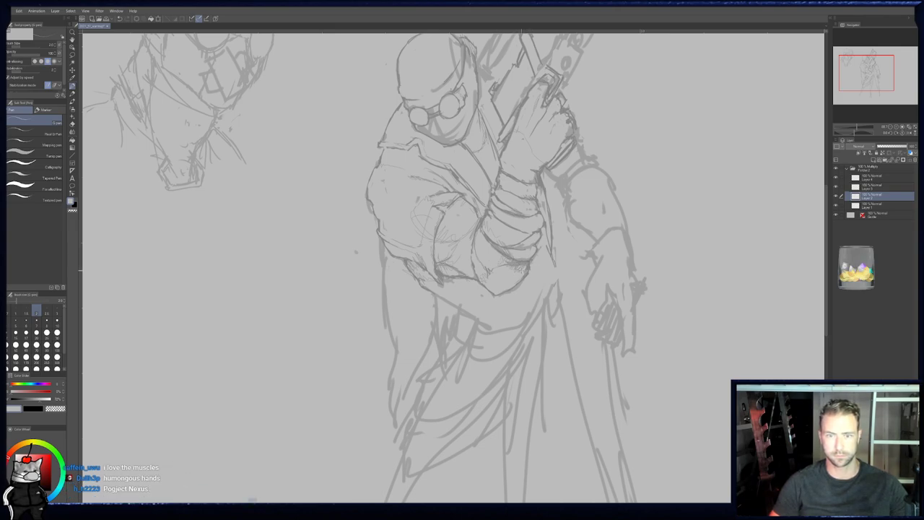
key("e")
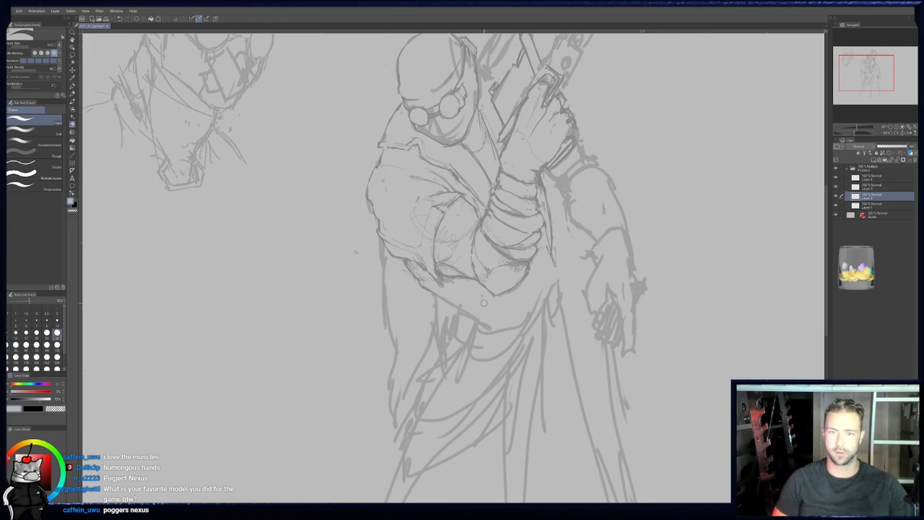
key("p")
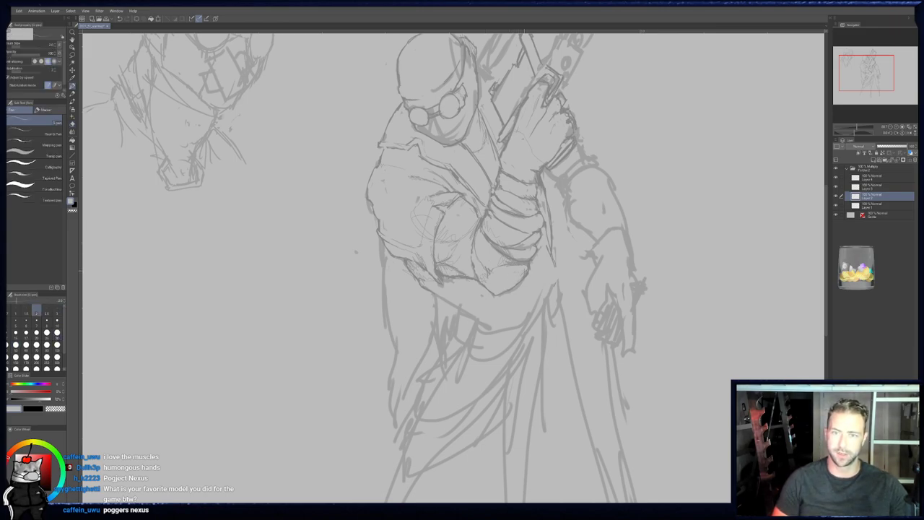
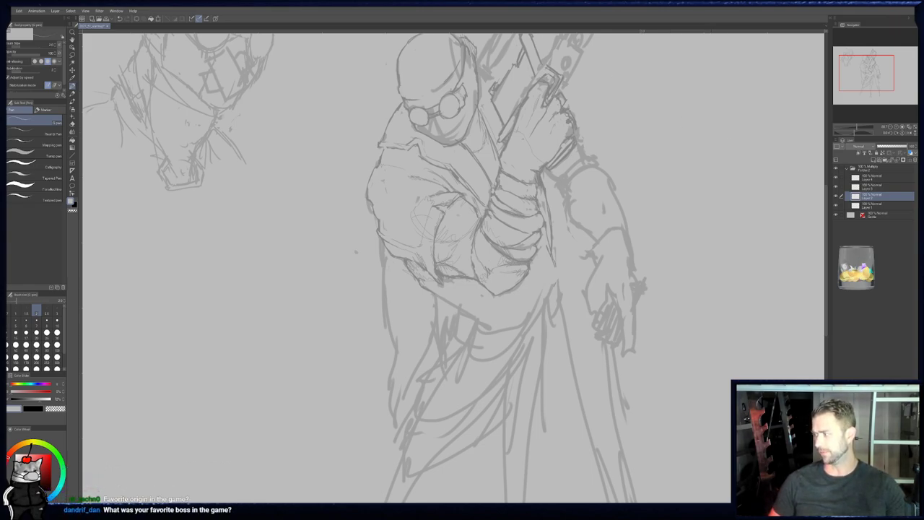
- Check the figure in a mirrored canvas view, restore the view, and erase the thick rough barrel stroke beside the masked head
middle_click_drag(664, 235, 645, 325)
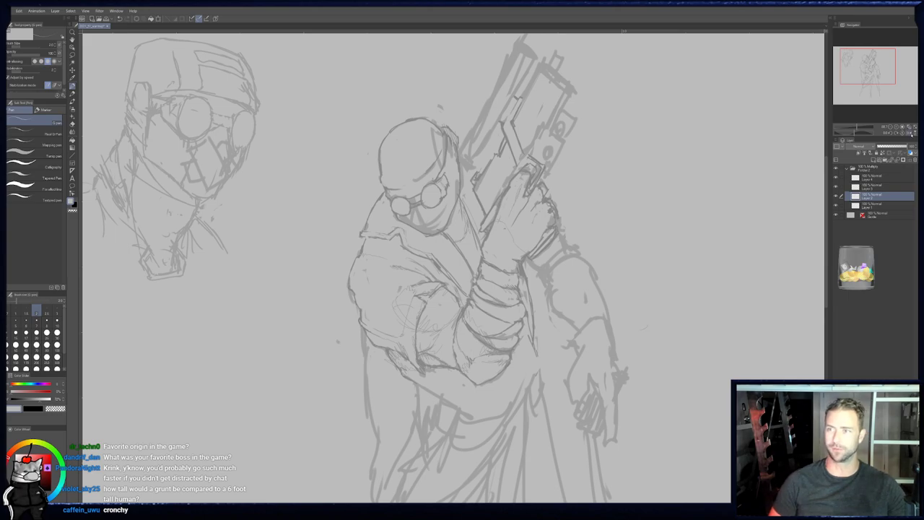
left_click(910, 134)
middle_click_drag(474, 149, 518, 179)
key("e")
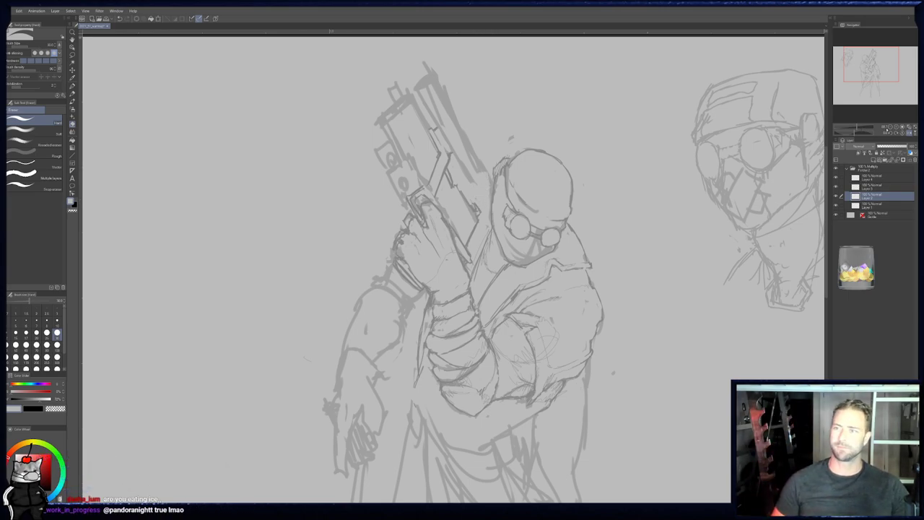
left_click(909, 133)
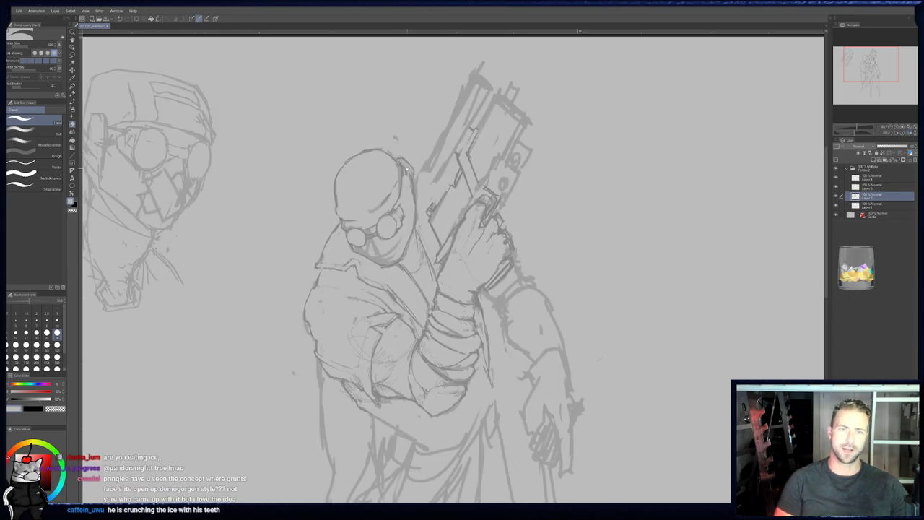
middle_click_drag(429, 188, 427, 199)
left_click_drag(422, 179, 444, 140)
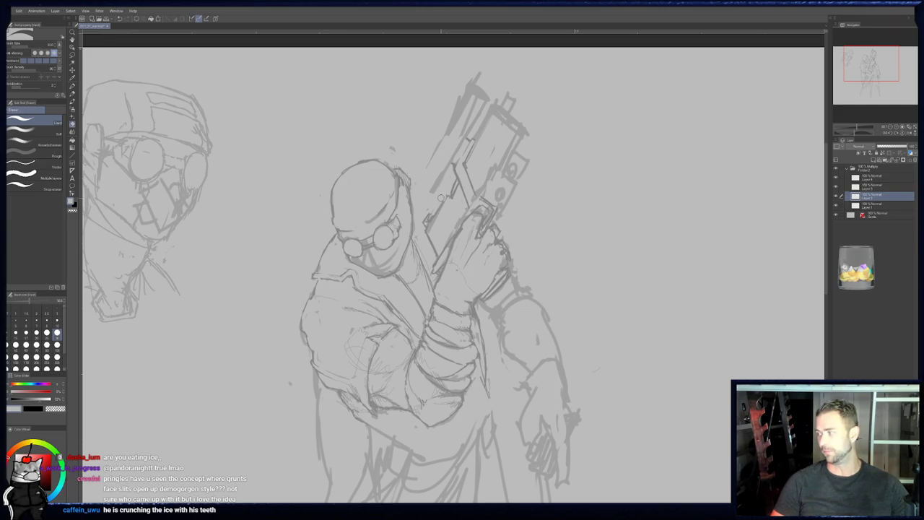
- Draw a thin straight line along the outer edge of the gun barrel beside the masked head
key("p")
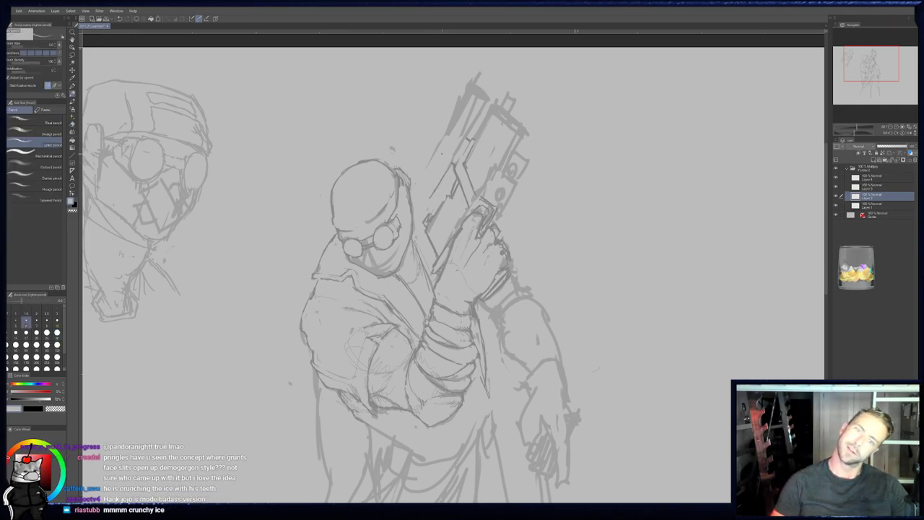
key("p")
key("p")
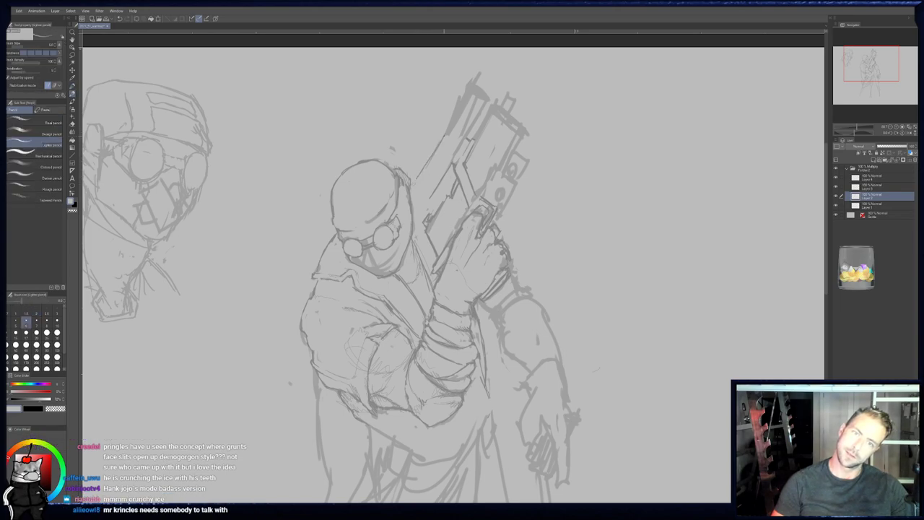
- Erase the remaining thick rough strokes along the barrel and between the barrel and the gun's main body
key("e")
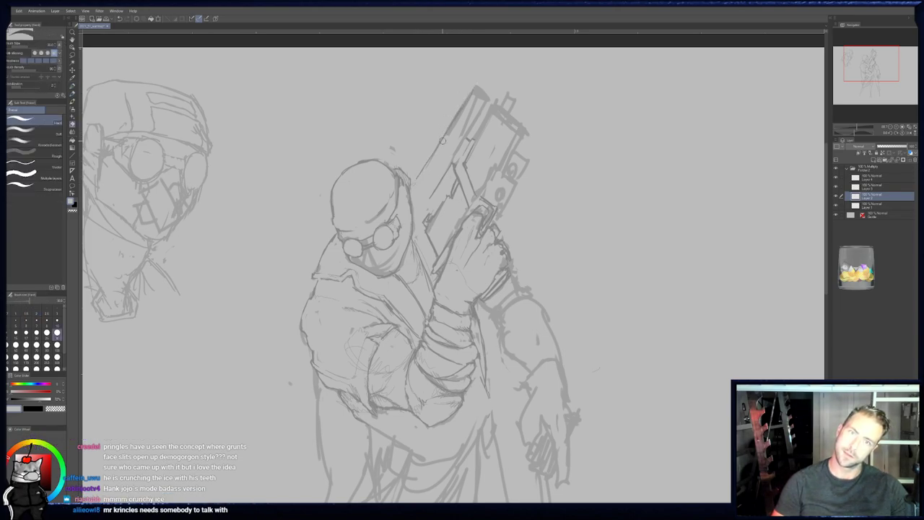
left_click_drag(443, 140, 449, 133)
left_click_drag(473, 102, 464, 130)
left_click_drag(485, 91, 487, 101)
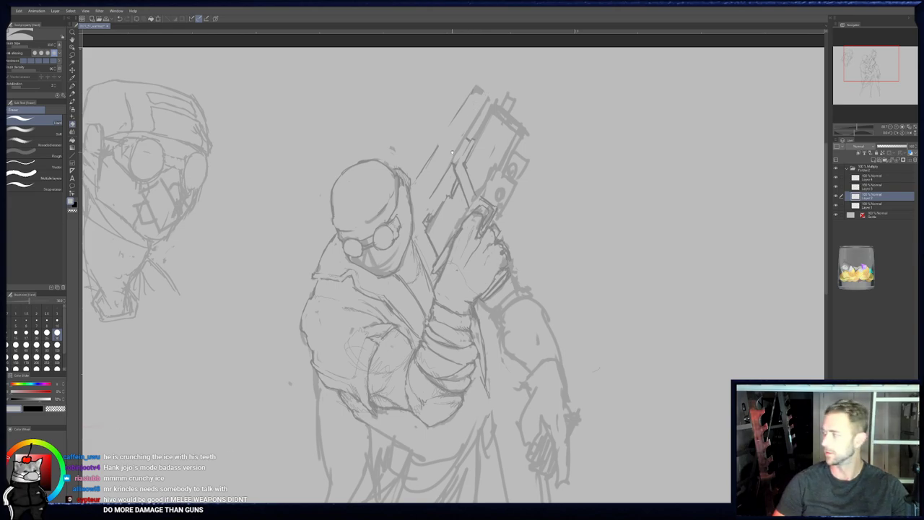
left_click_drag(453, 151, 449, 151)
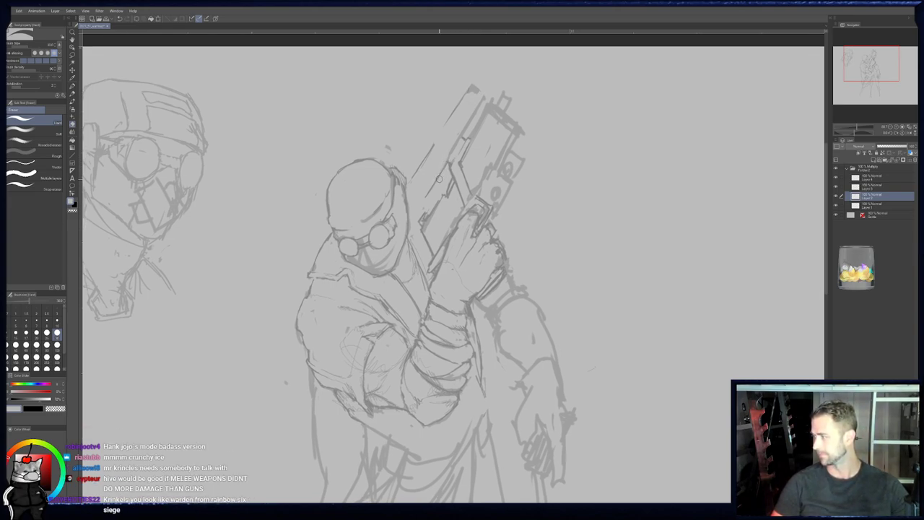
left_click_drag(441, 177, 438, 188)
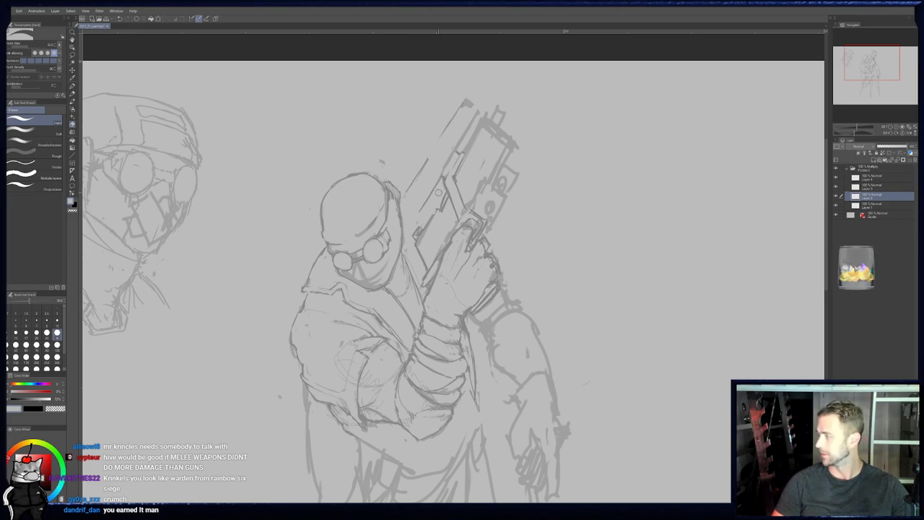
left_click_drag(458, 151, 451, 160)
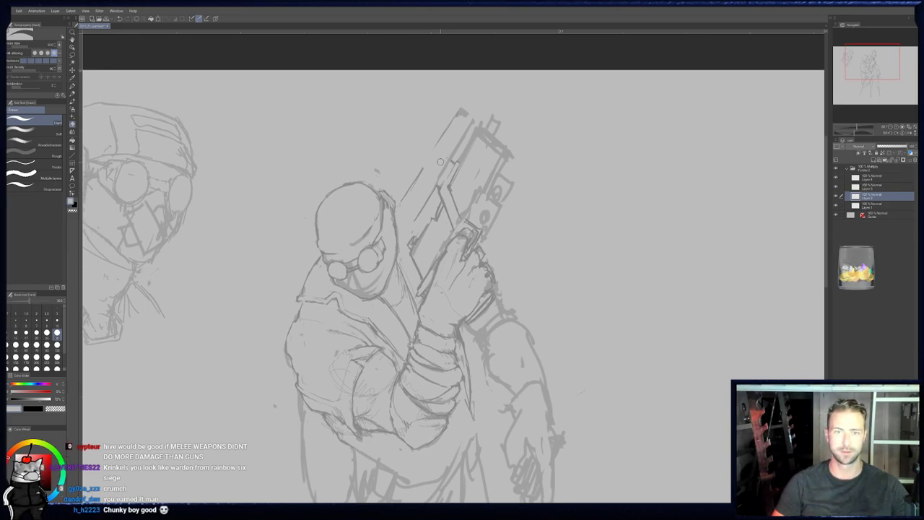
- Erase the thick outline along the upper edge of the gun's main body and redraw it with thin pen lines
key("p")
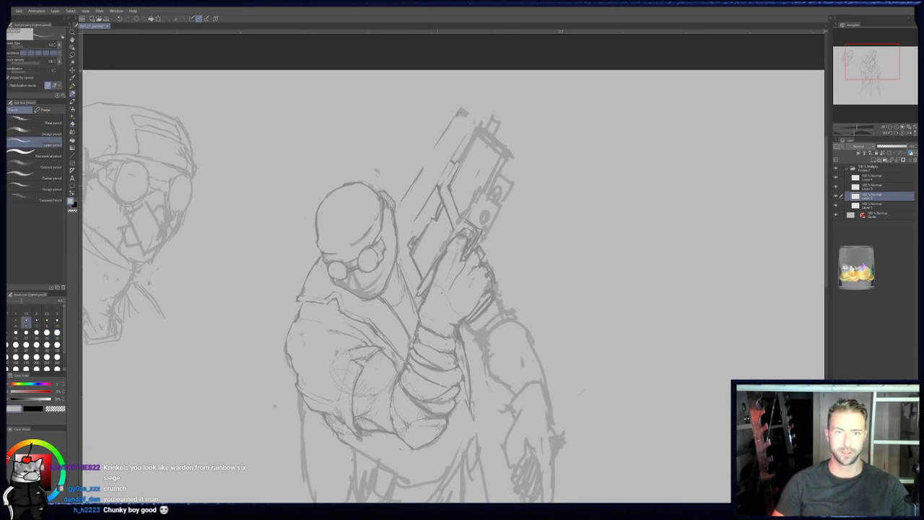
key("p")
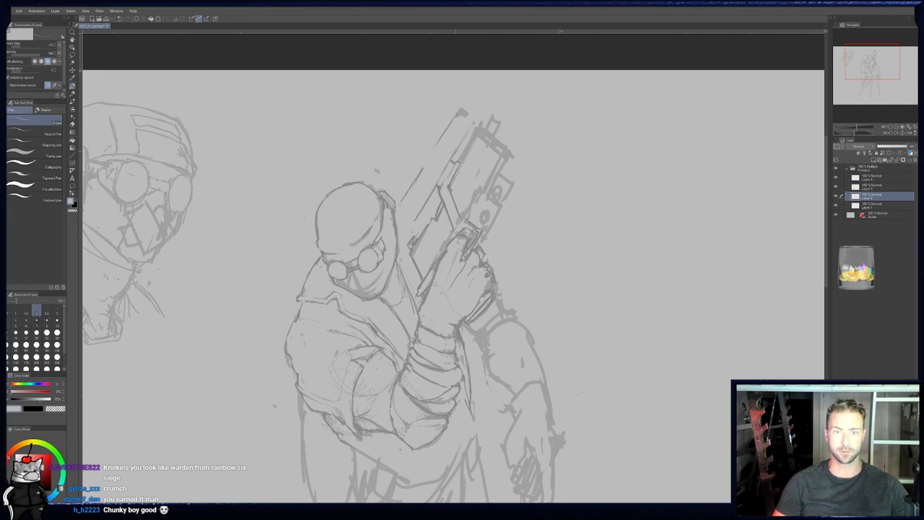
key("e")
left_click_drag(459, 158, 482, 123)
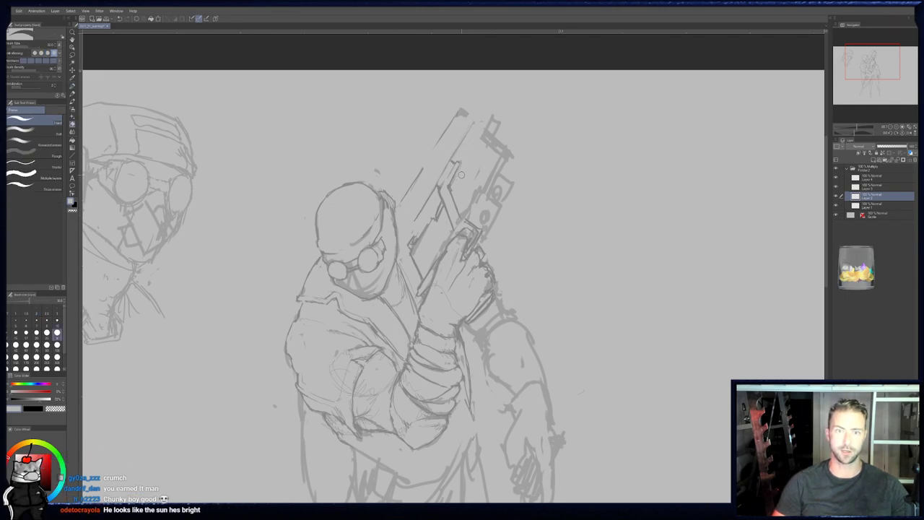
key("p")
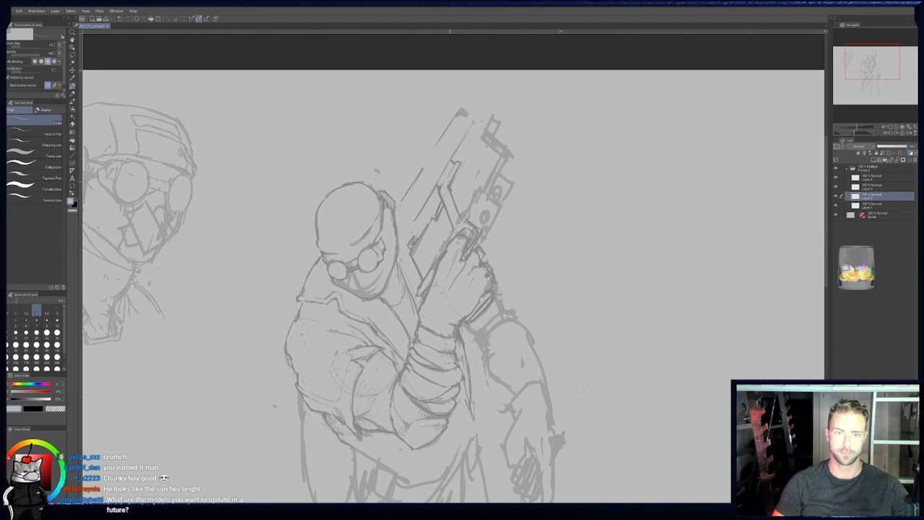
left_click_drag(483, 130, 469, 154)
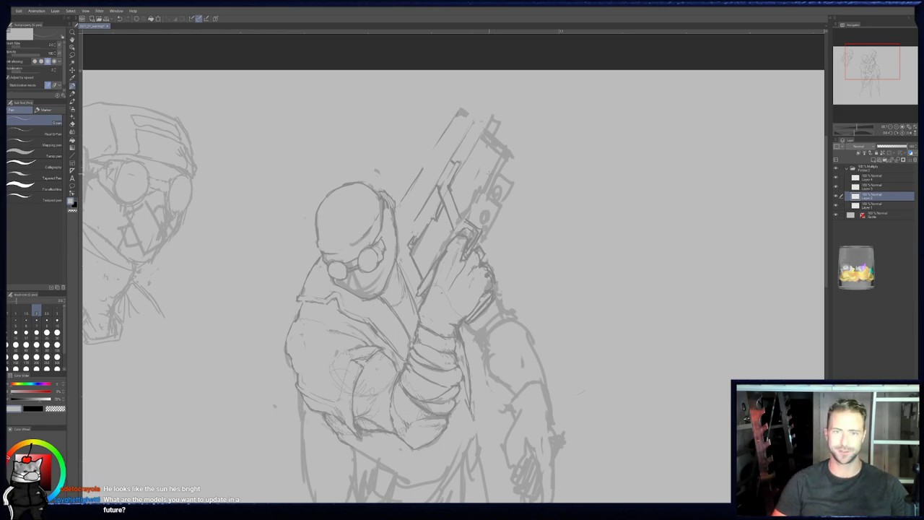
key("e")
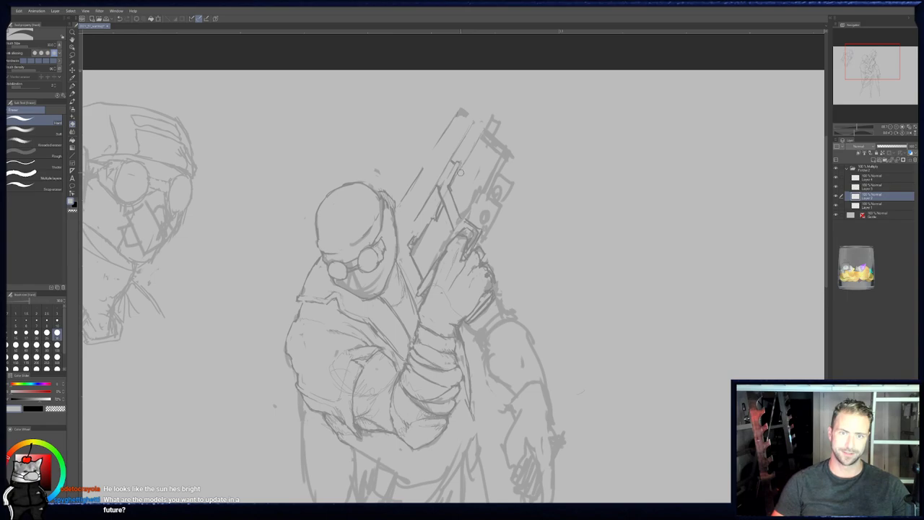
key("b")
key("e")
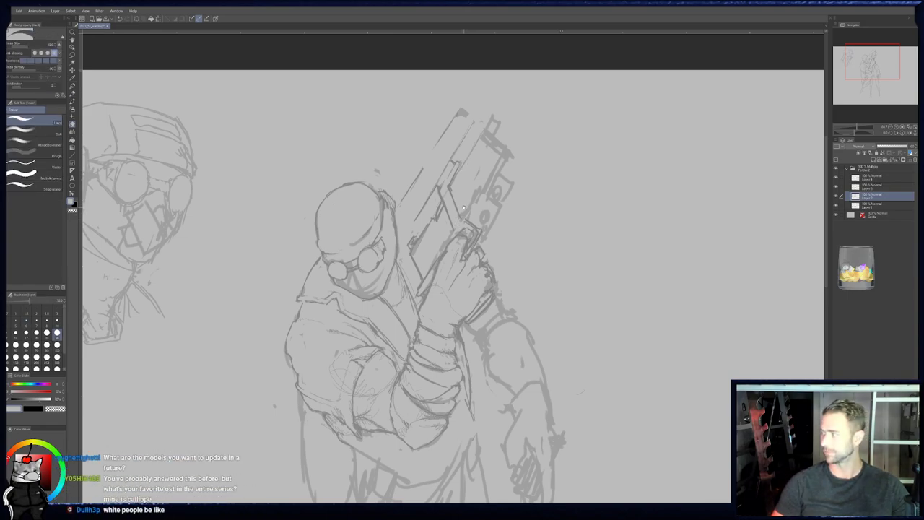
- Erase the rough strokes on the gun's body above the gripping hand and redraw the panel edges and trigger area with thin pencil lines
middle_click_drag(468, 206, 460, 208)
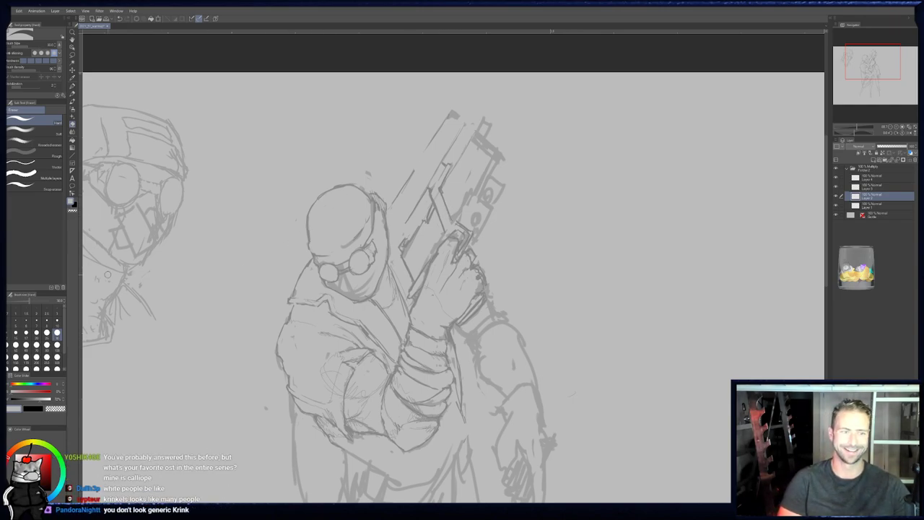
left_click(37, 334)
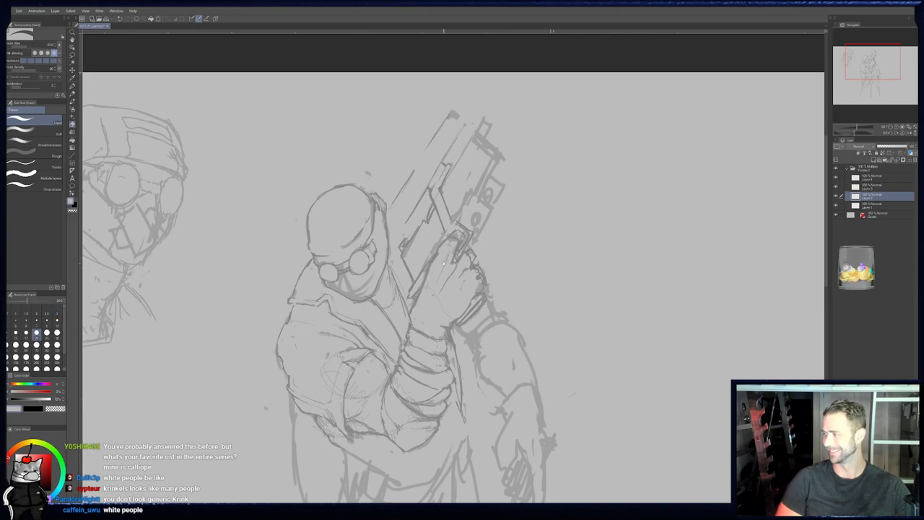
middle_click_drag(466, 248, 448, 258)
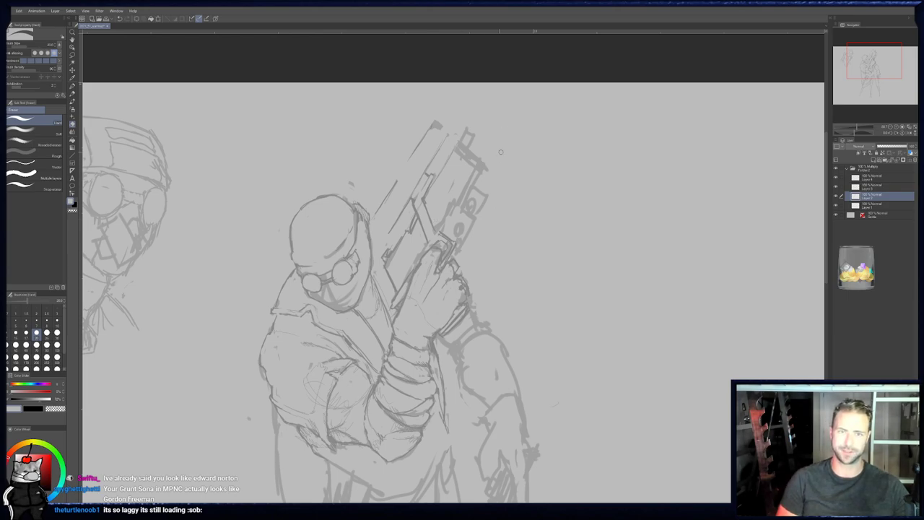
key("p")
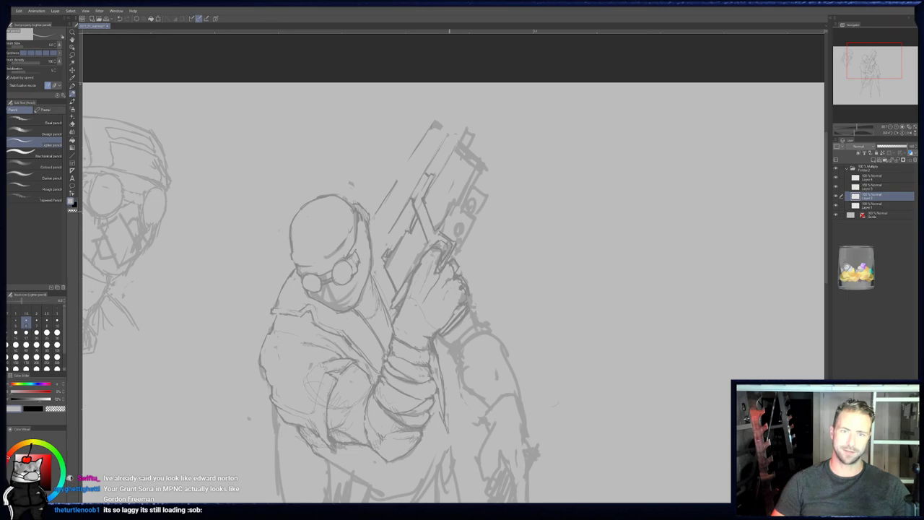
key("e")
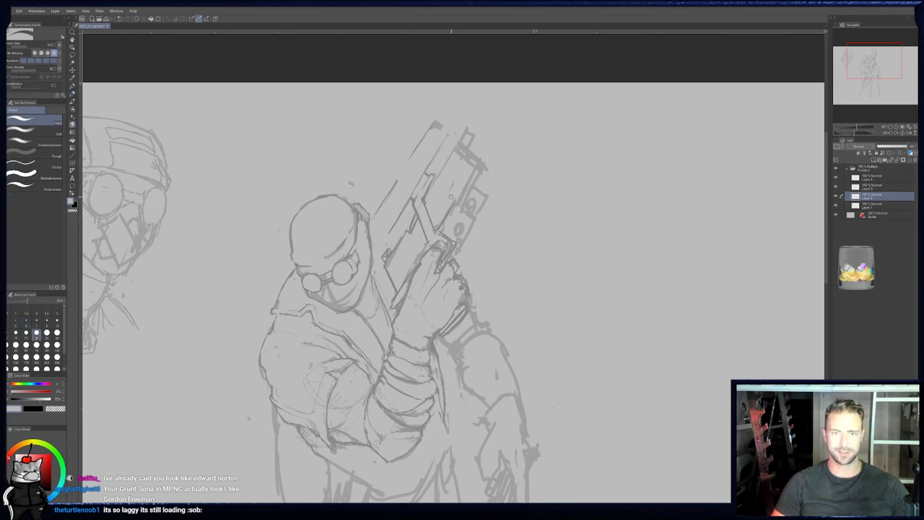
key("p")
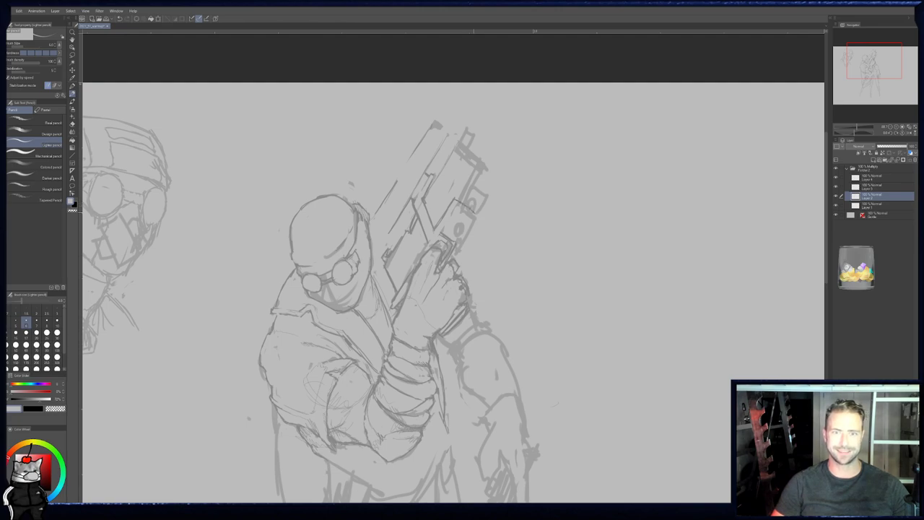
key("e")
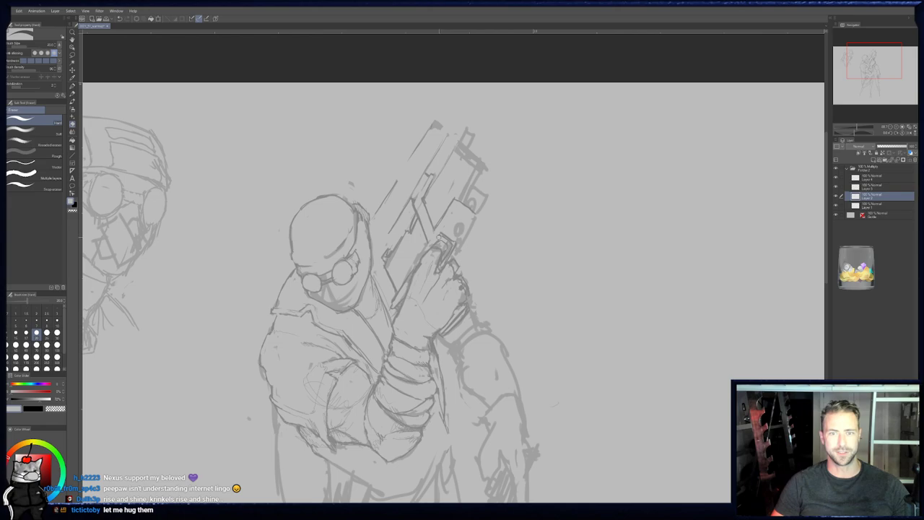
key("p")
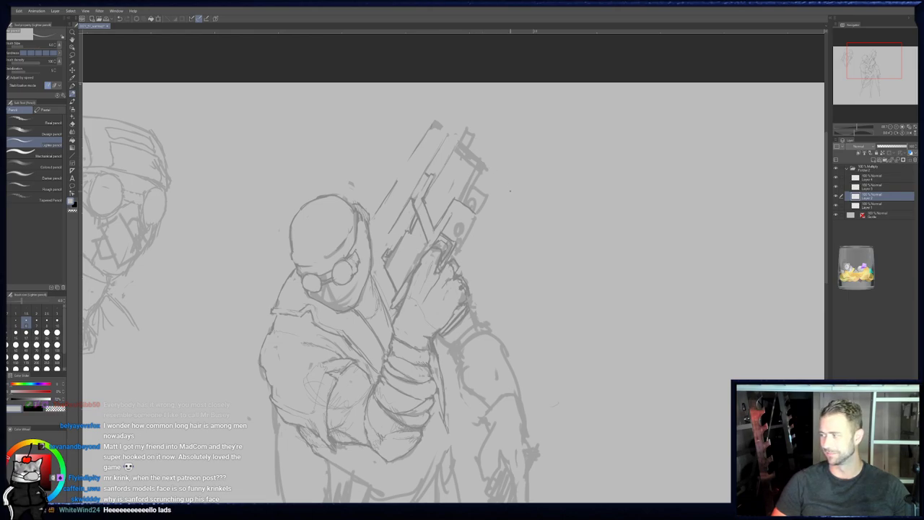
- Erase the rough circles and bracket on the gun's side away from the head and redraw that edge with thin straight lines
mouse_move(501, 163)
middle_mouse_down()
mouse_move(493, 153)
mouse_move(482, 173)
middle_mouse_up()
key("e")
key("p")
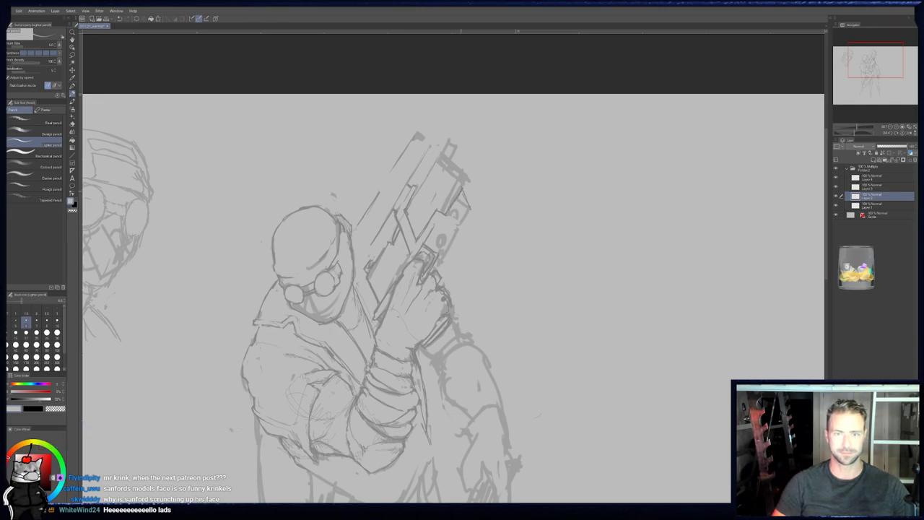
key("b")
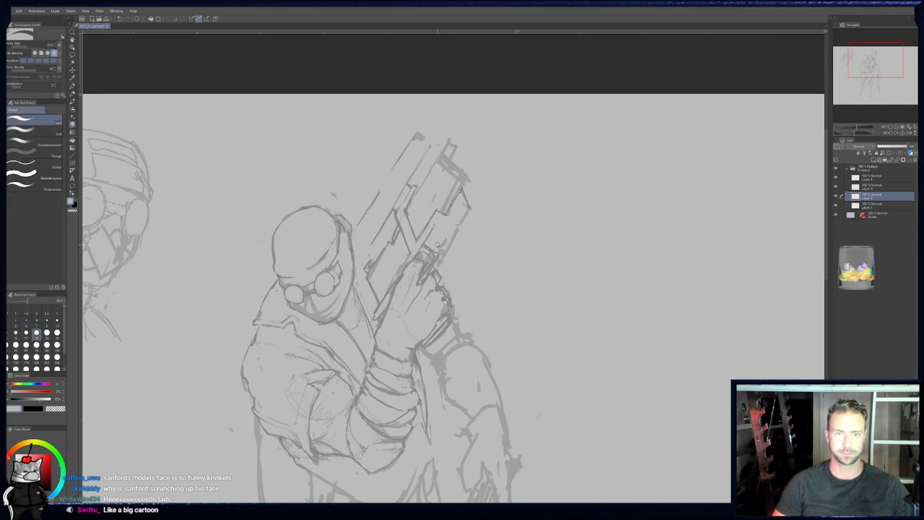
key("p")
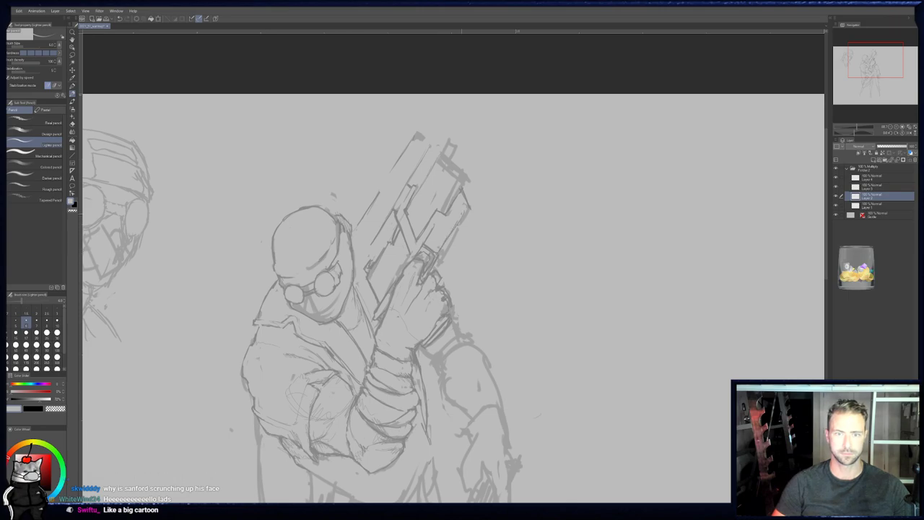
key("p")
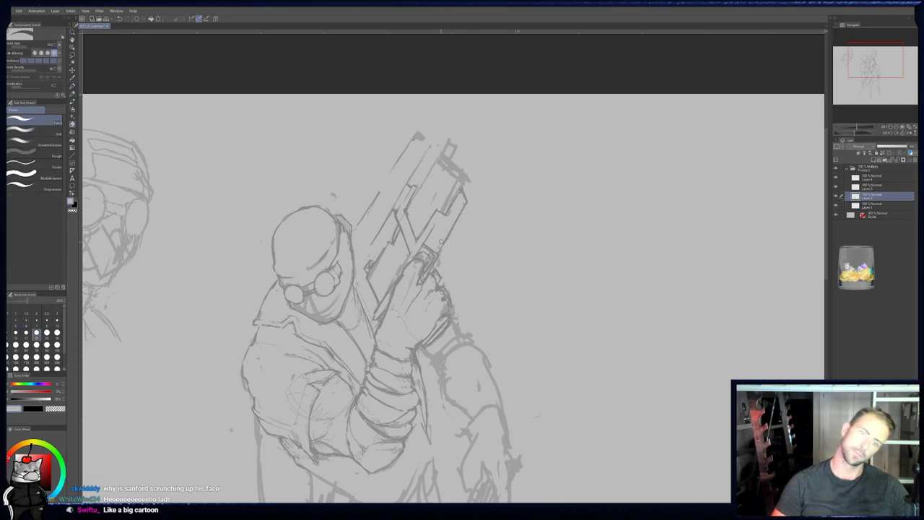
- Draw long thin straight guide lines along both outer sides and the muzzle end of the gun, using a mirrored canvas view
left_click_drag(493, 162, 460, 219)
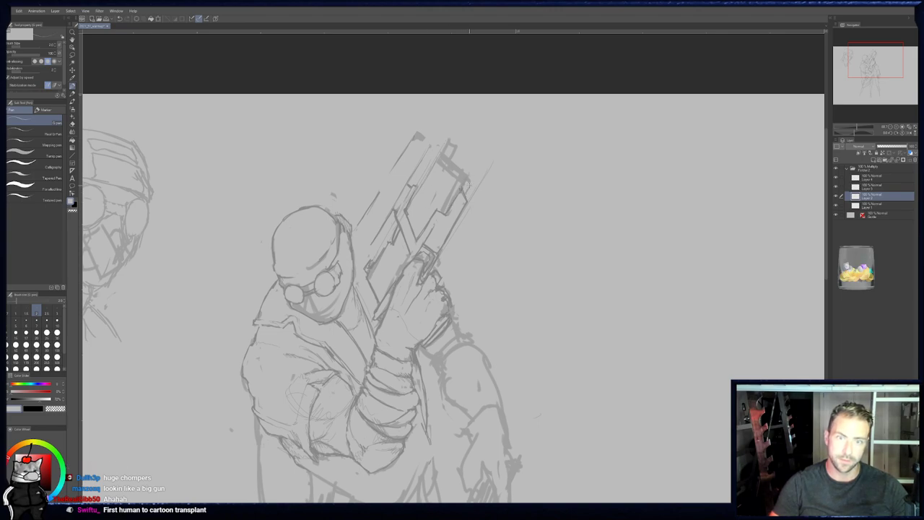
key("p")
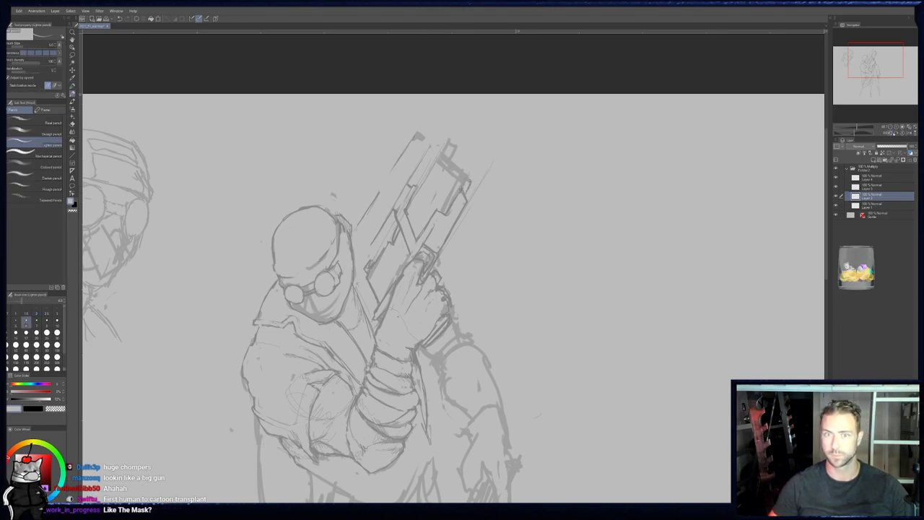
left_click(909, 133)
middle_click_drag(560, 243, 551, 215)
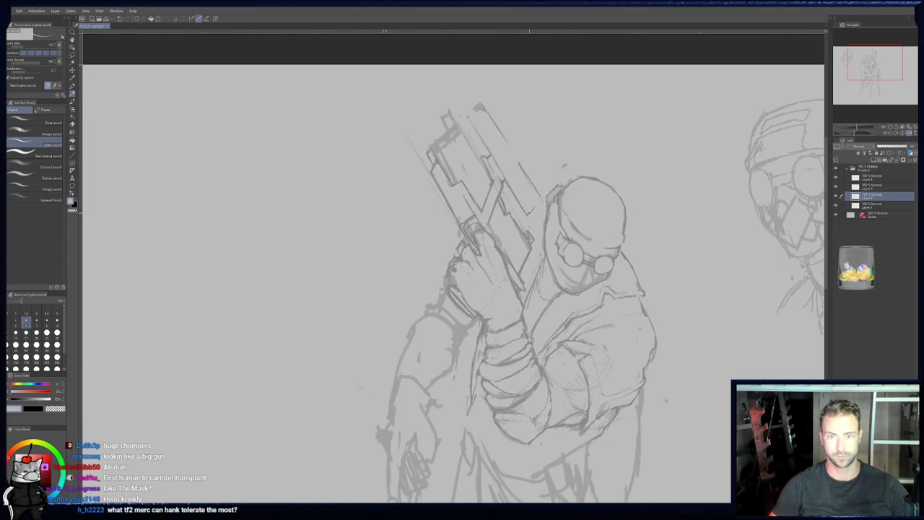
key("e")
key("p")
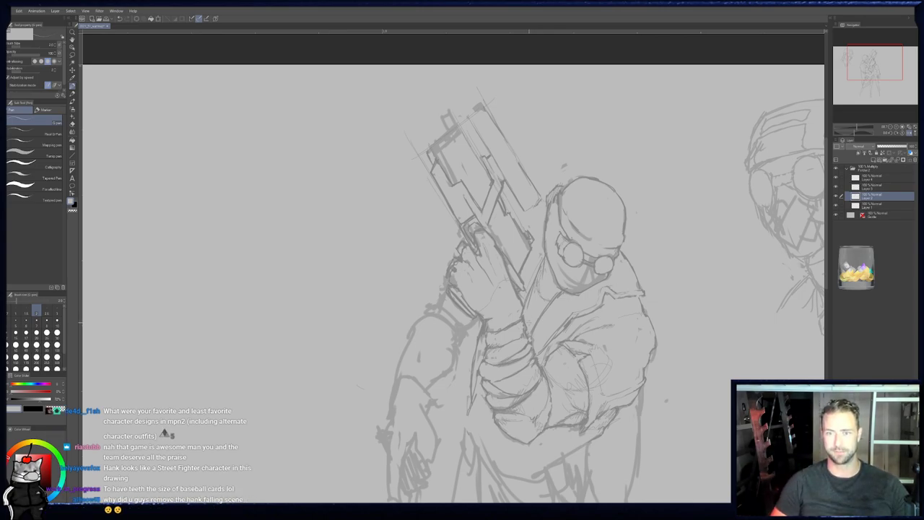
- Erase the rough lines inside the lower part of the face mask and redraw a light line beneath the goggles
key("e")
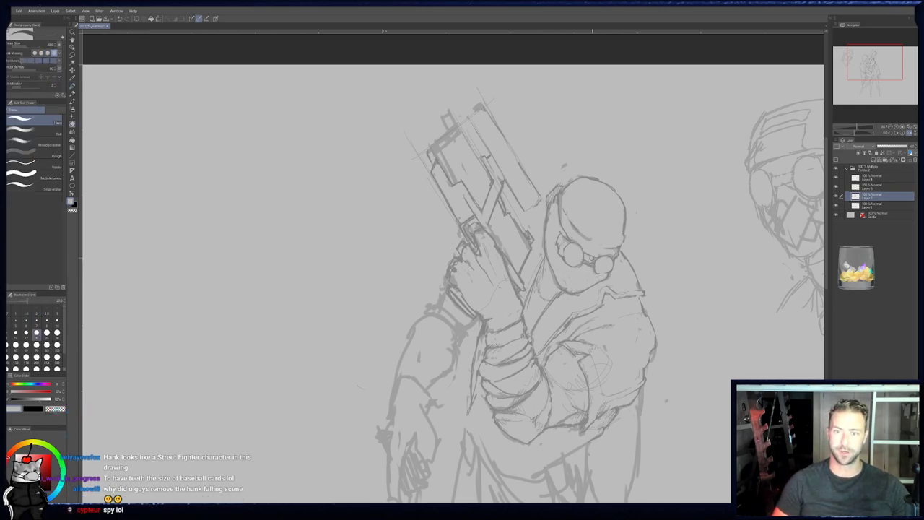
key("p")
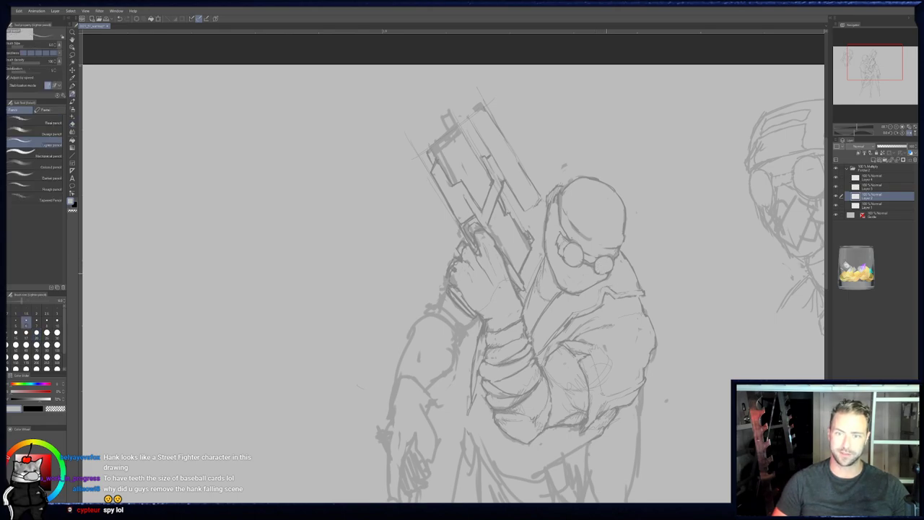
key("e")
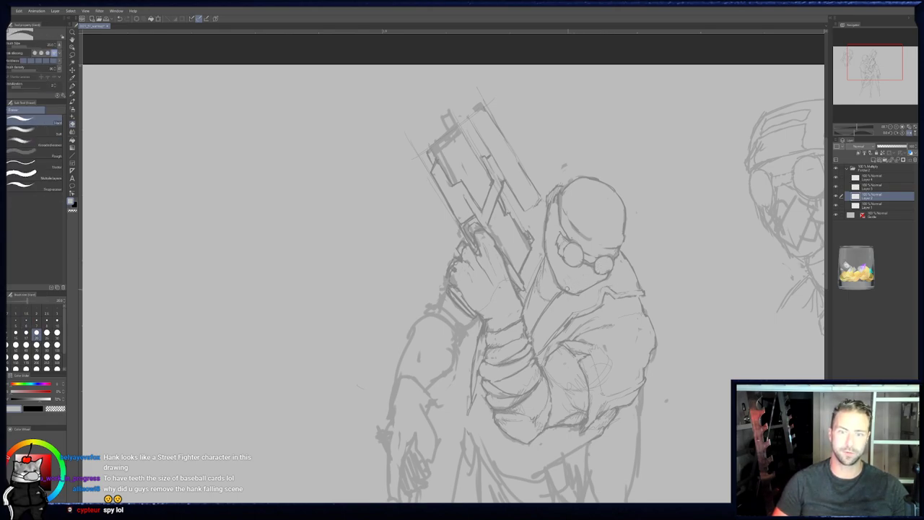
key("p")
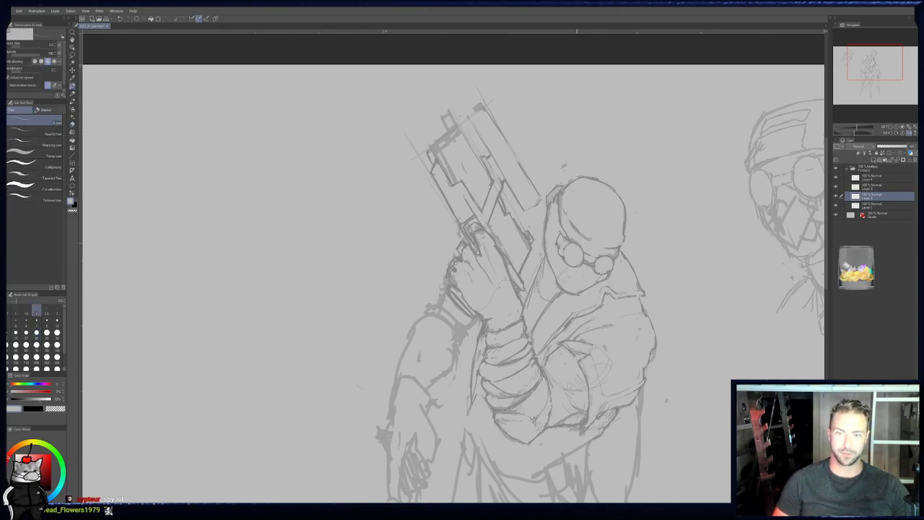
- Clear the forehead area and sketch a thin angular patch outline on the head above the goggles
key("e")
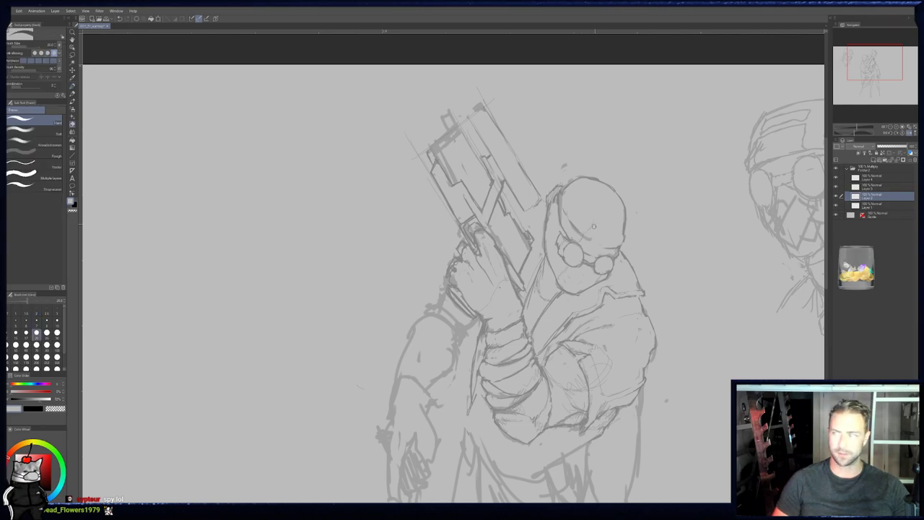
key("p")
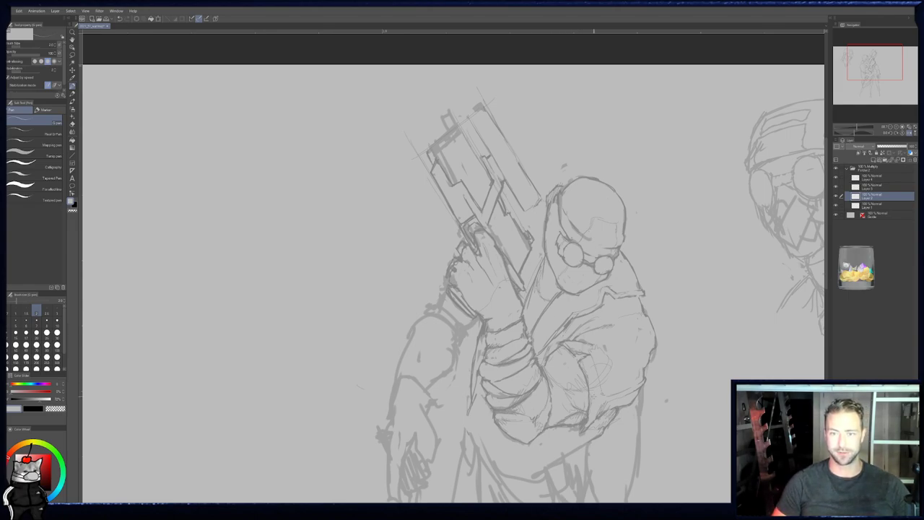
key("e")
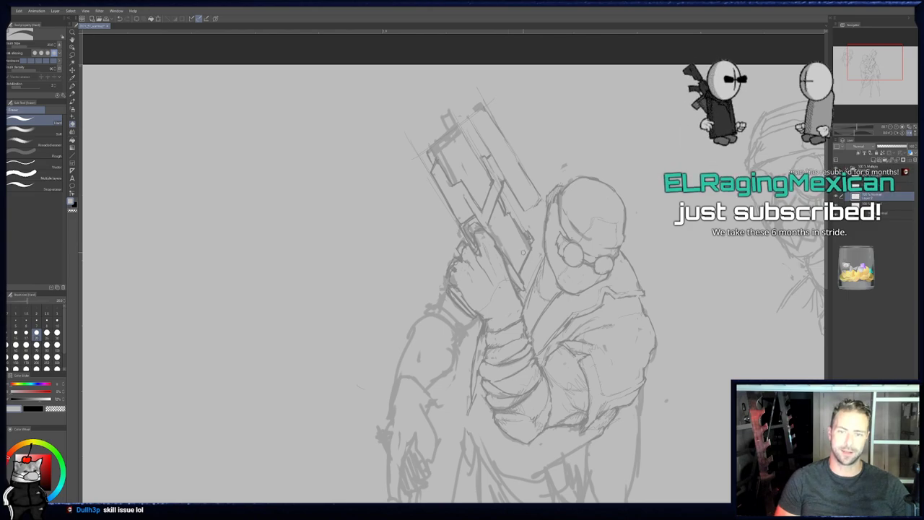
key("p")
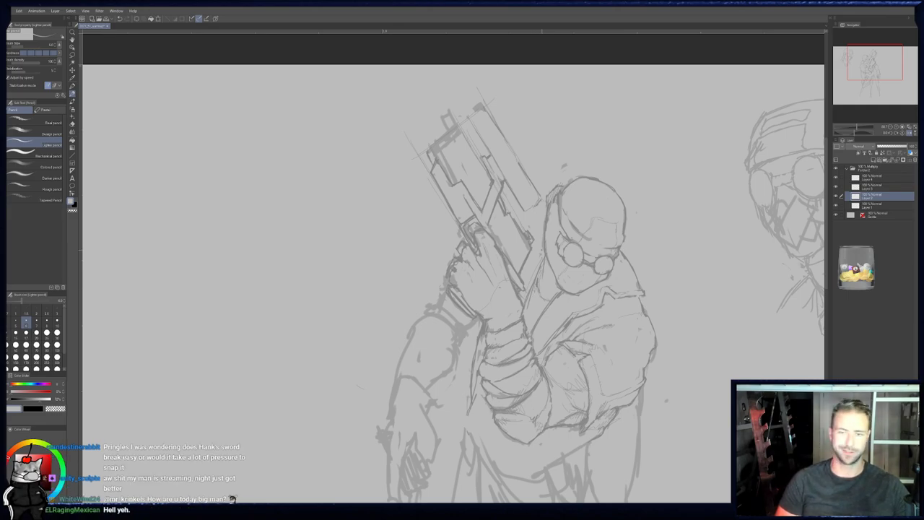
- Restore the unmirrored view, erase the pointed coat collar beside the mask, and redraw it as a rounded wrap running from head to shoulder
left_click_drag(533, 292, 468, 251)
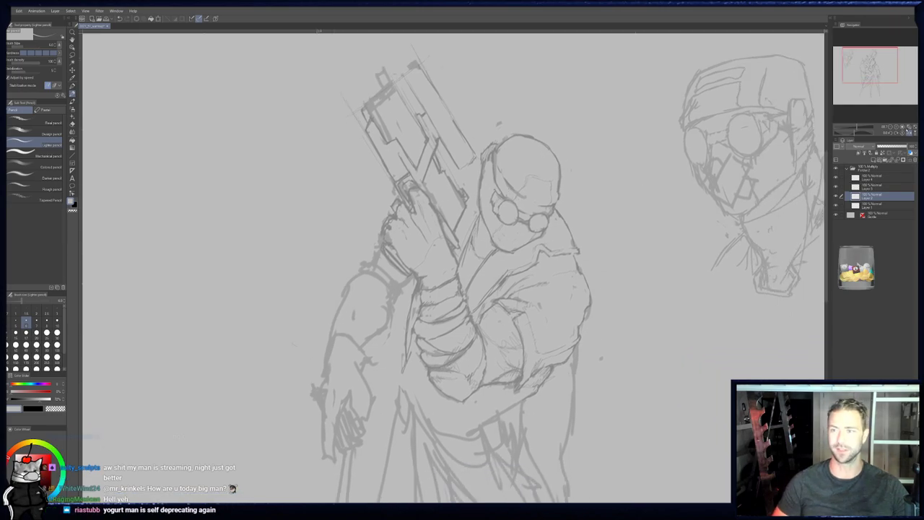
left_click(909, 132)
key("e")
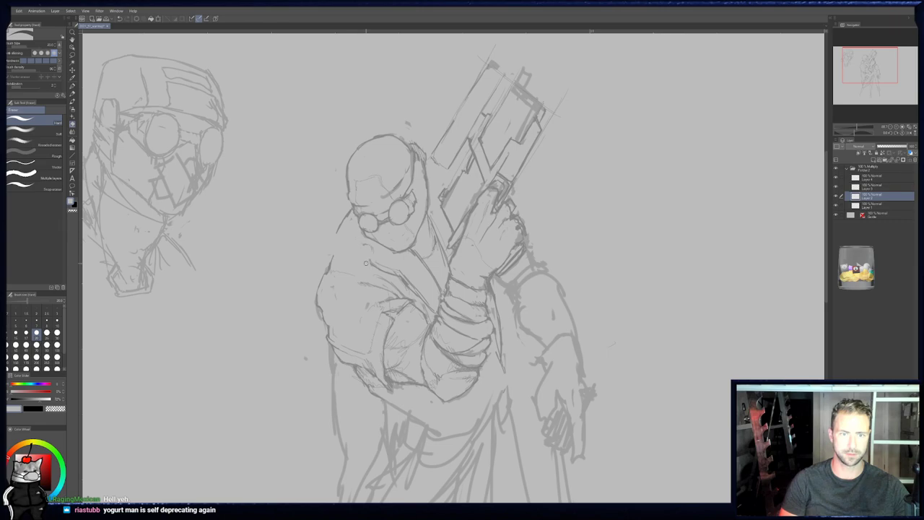
key("p")
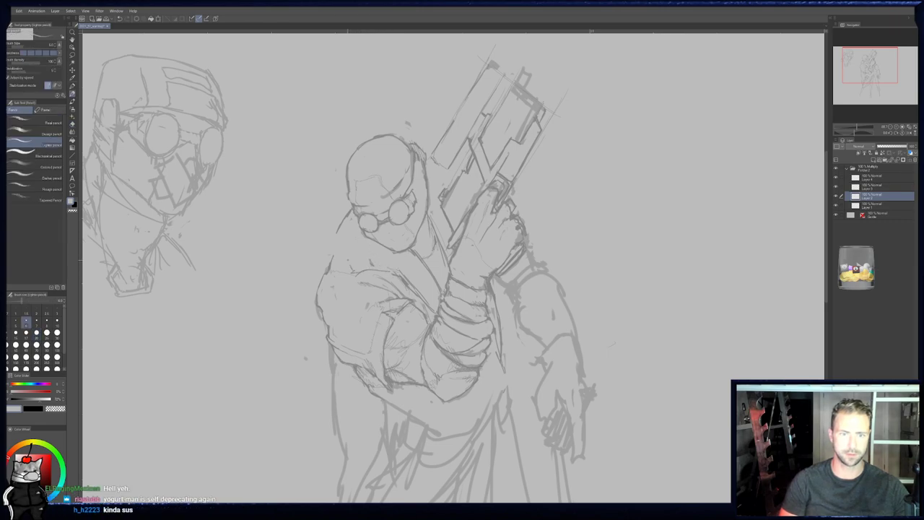
key("b")
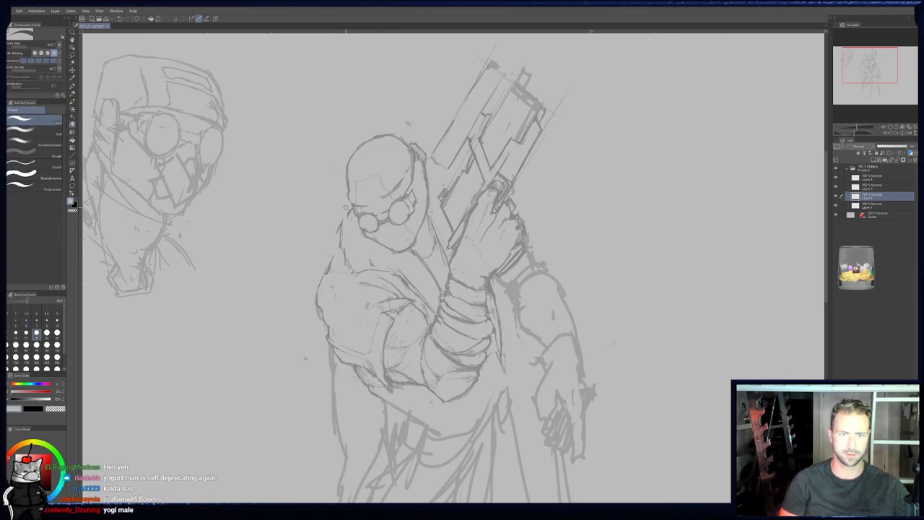
key("p")
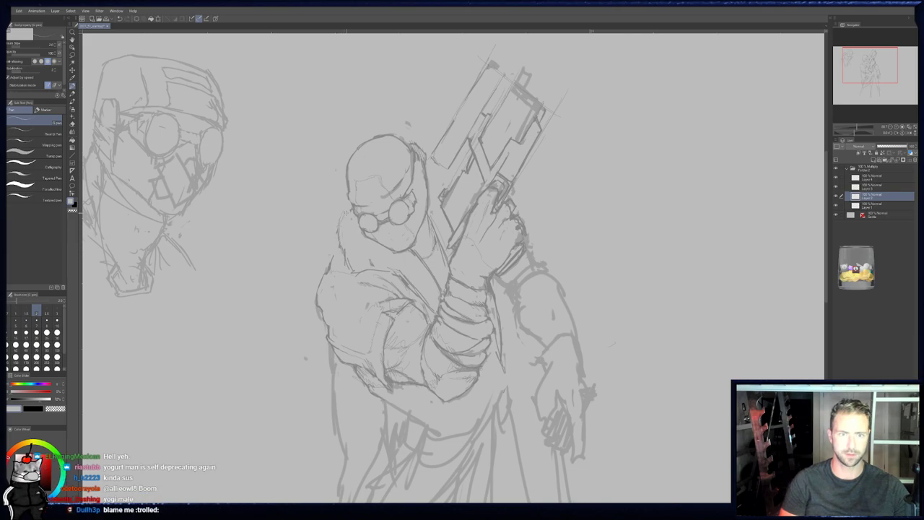
key("p")
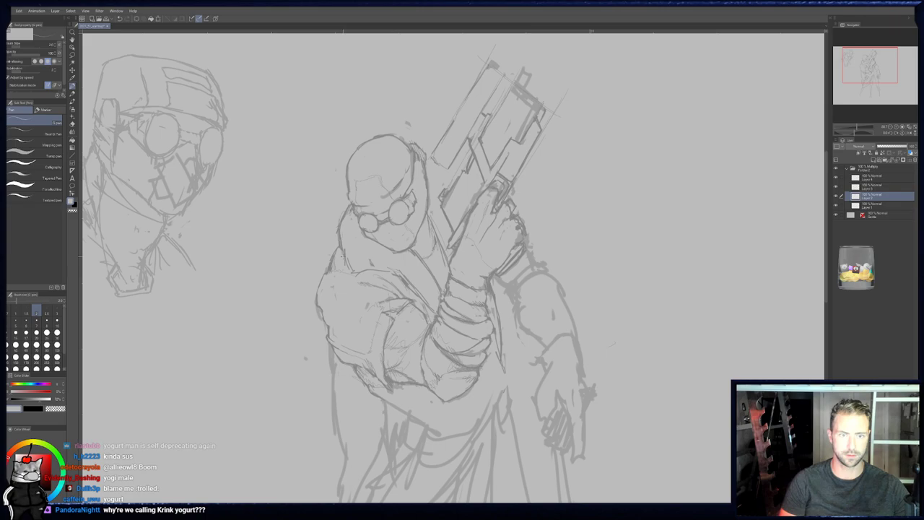
key("e")
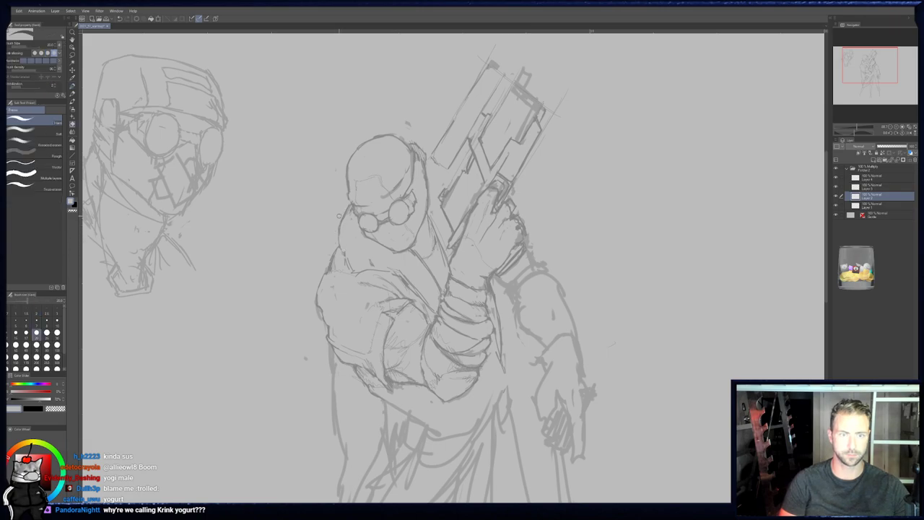
key("p")
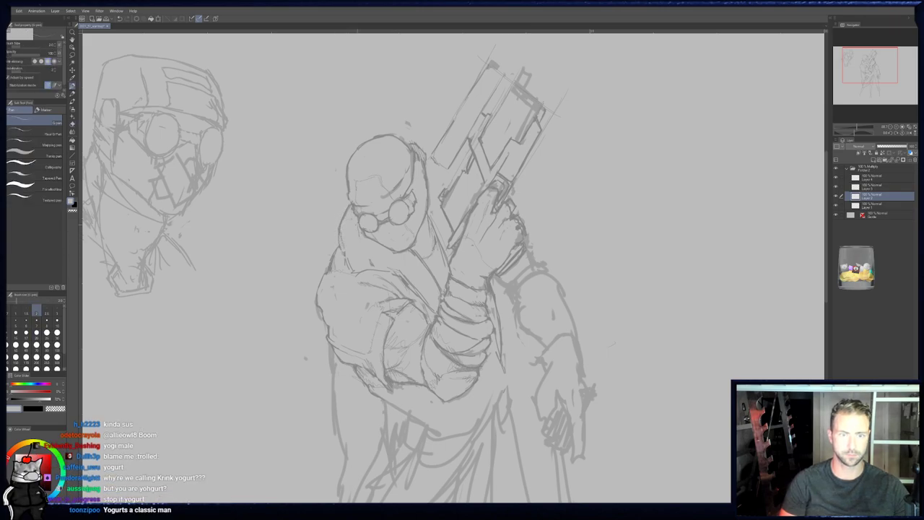
key("e")
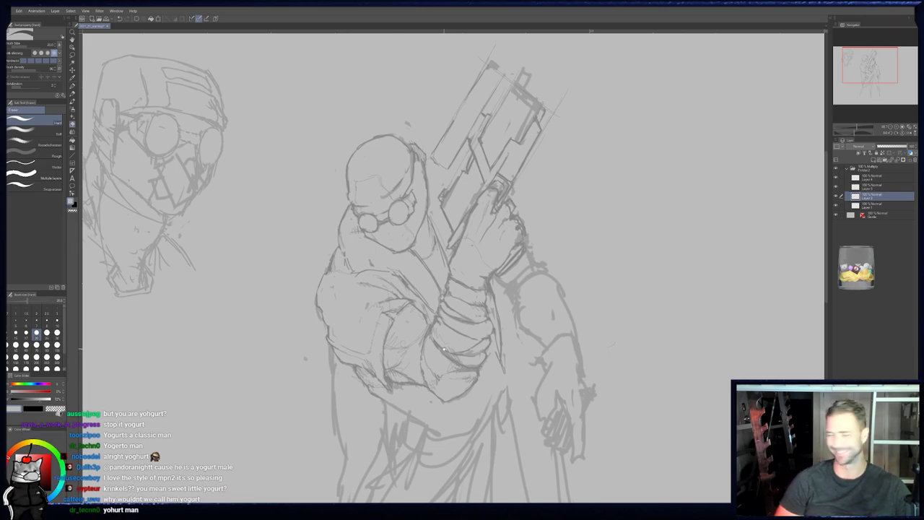
- Mirror the canvas view, then erase and redraw the wrap's fold lines running from beneath the mask to the shoulder
left_click_drag(418, 298, 406, 287)
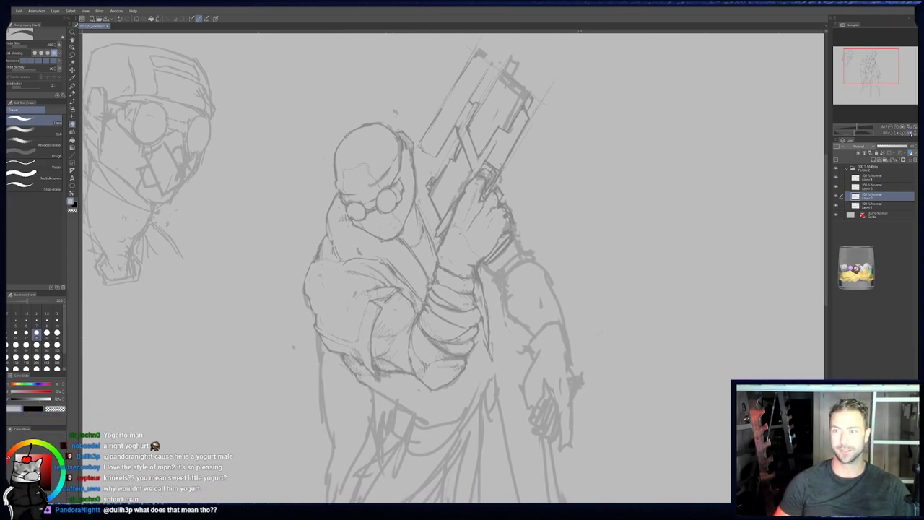
key("h")
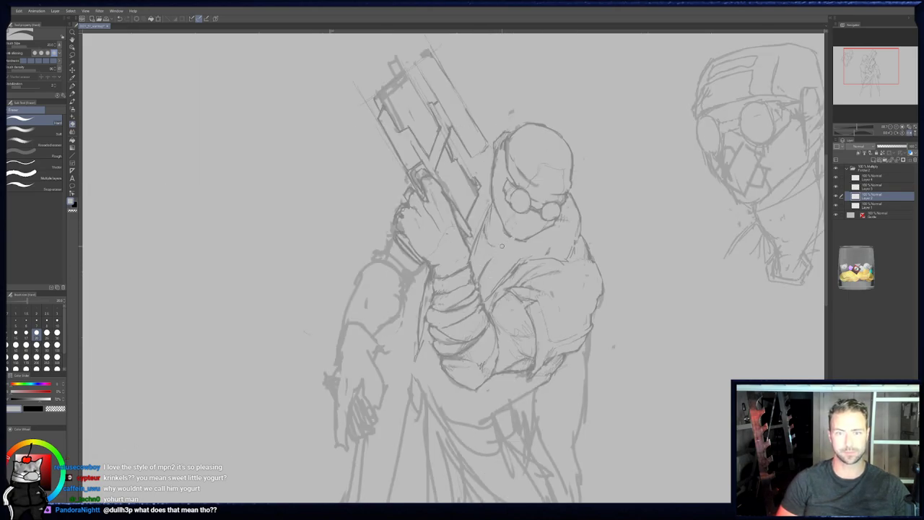
key("p")
key("e")
left_click_drag(529, 260, 496, 286)
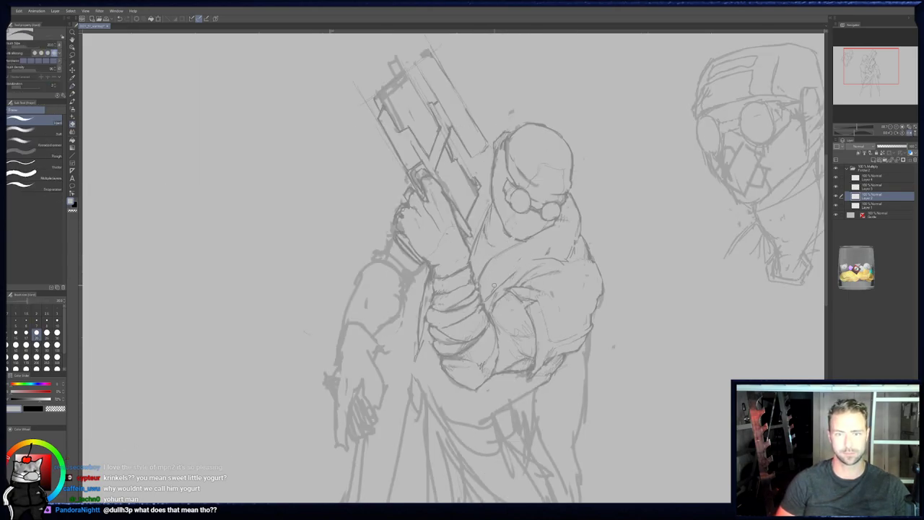
key("p")
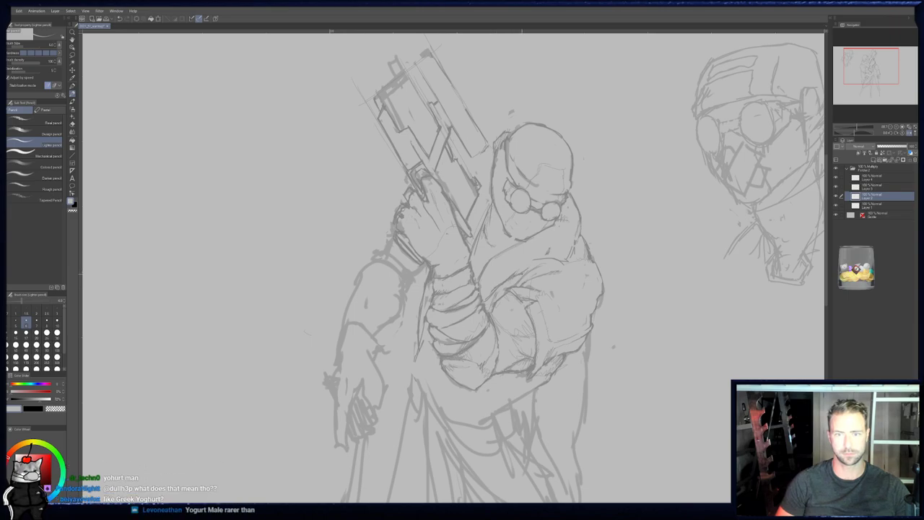
key("b")
key("p")
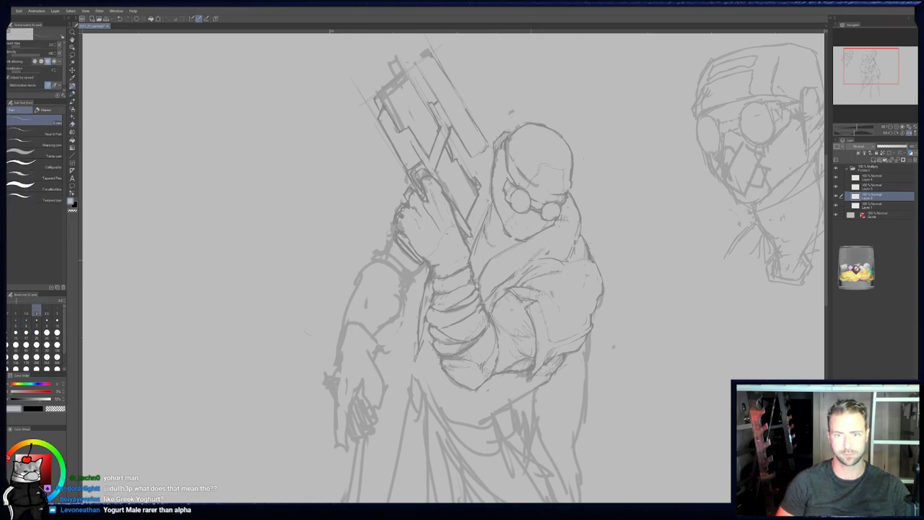
key("e")
key("p")
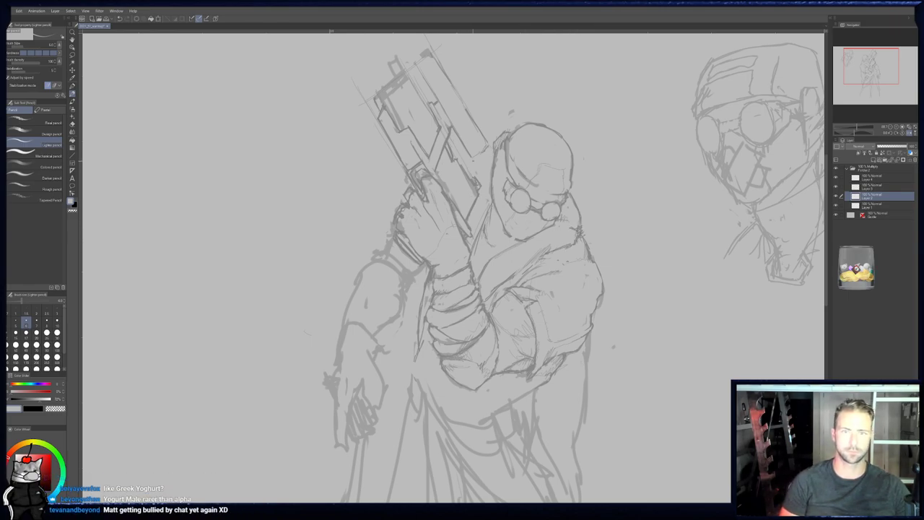
- Sketch the wrap's far edge between the head and the gun, and tidy the nearby rough lines
key("p")
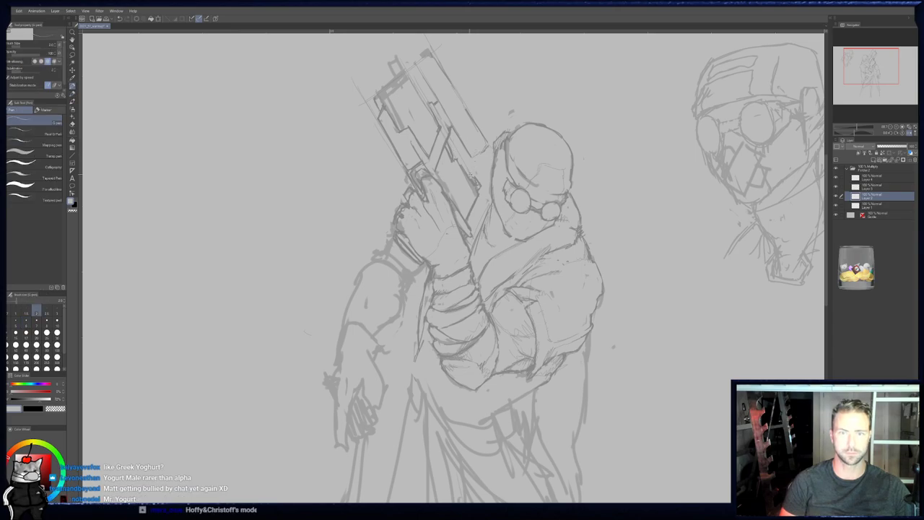
key("p")
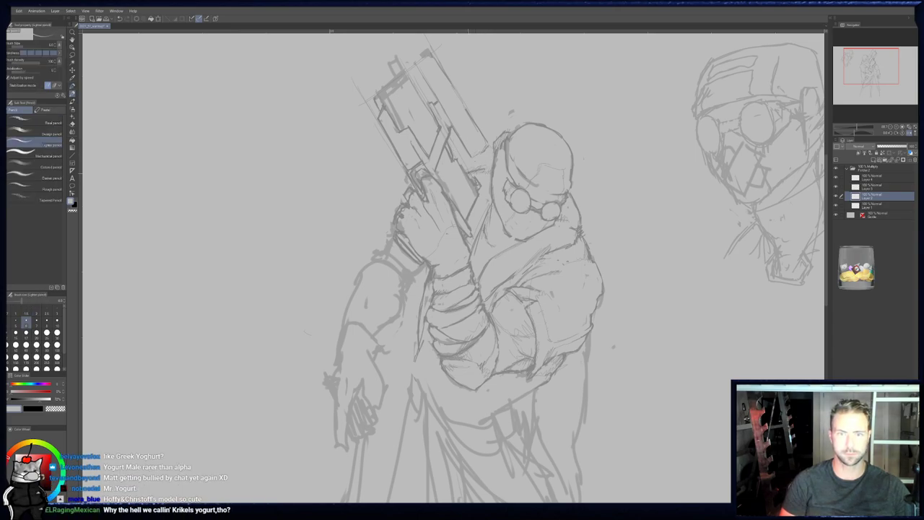
middle_click_drag(481, 159, 484, 213)
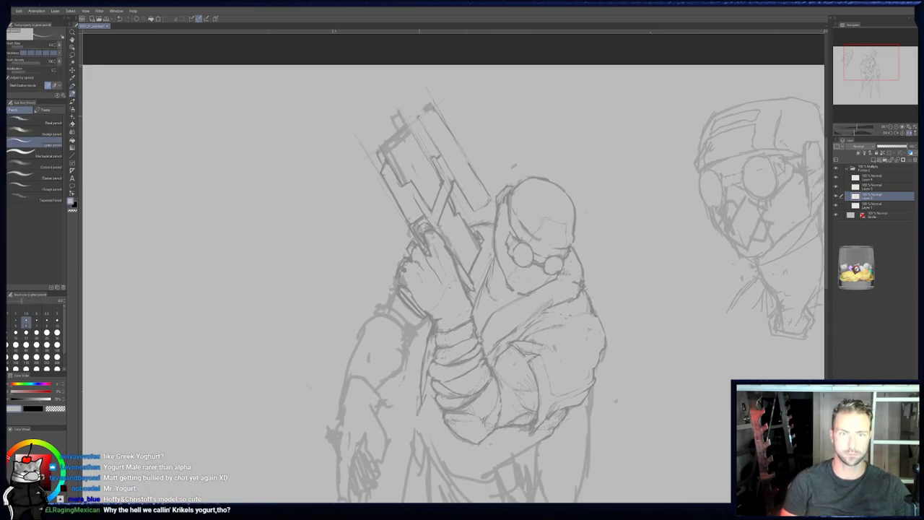
key("b")
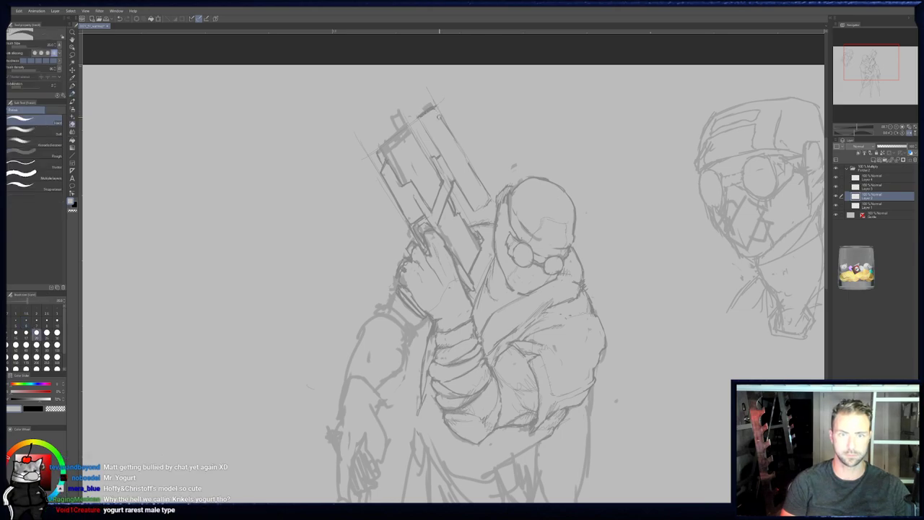
scroll(453, 143, "down", 1)
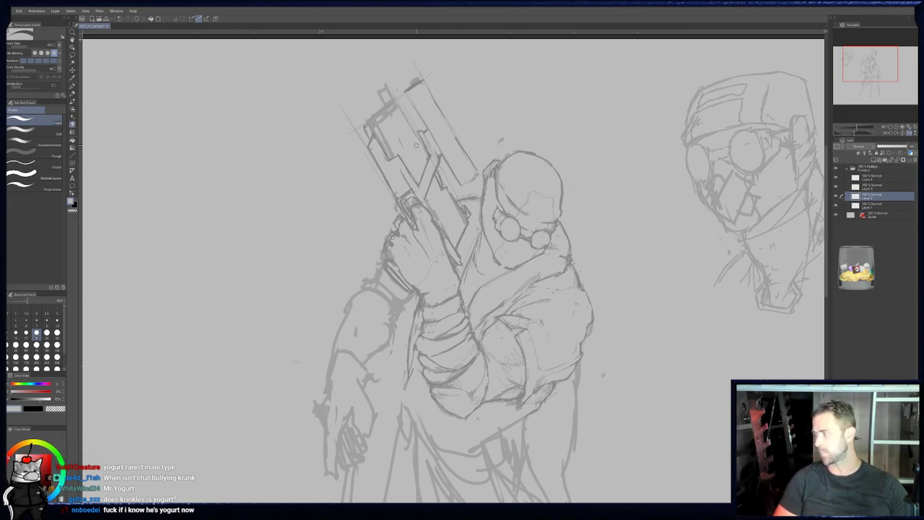
mouse_move(476, 290)
left_mouse_down()
mouse_move(495, 249)
mouse_move(431, 274)
left_mouse_up()
key("ctrl+z")
key("p")
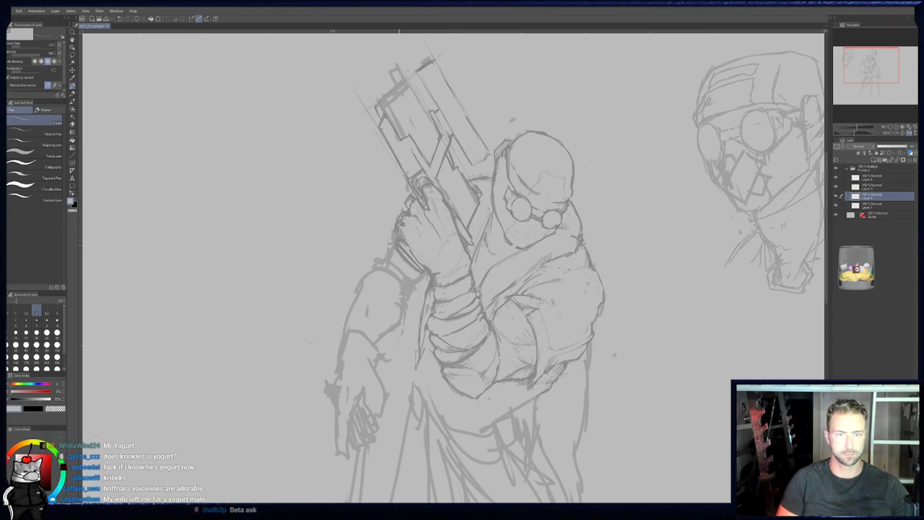
- Restore the unmirrored view and add long diagonal fold lines to the wrap across the chest below the mask
left_click_drag(783, 97, 764, 95)
mouse_move(771, 135)
left_mouse_down("ctrl")
mouse_move(715, 136)
mouse_move(726, 136)
left_mouse_up("ctrl")
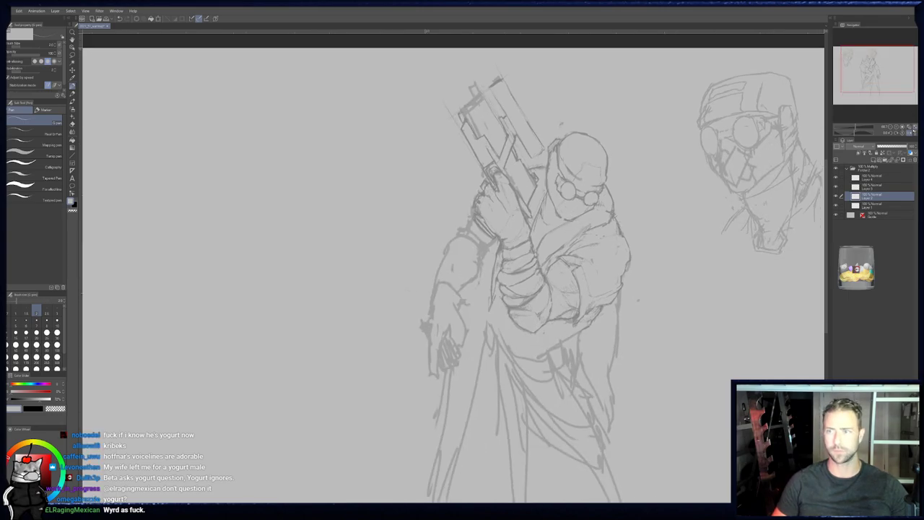
left_click(913, 130)
left_click_drag(477, 203, 511, 203, "ctrl")
key("e")
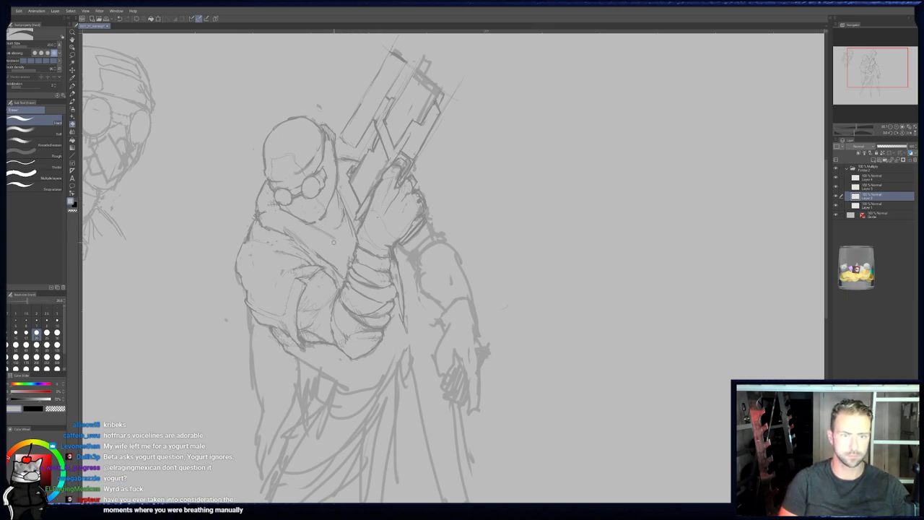
key("p")
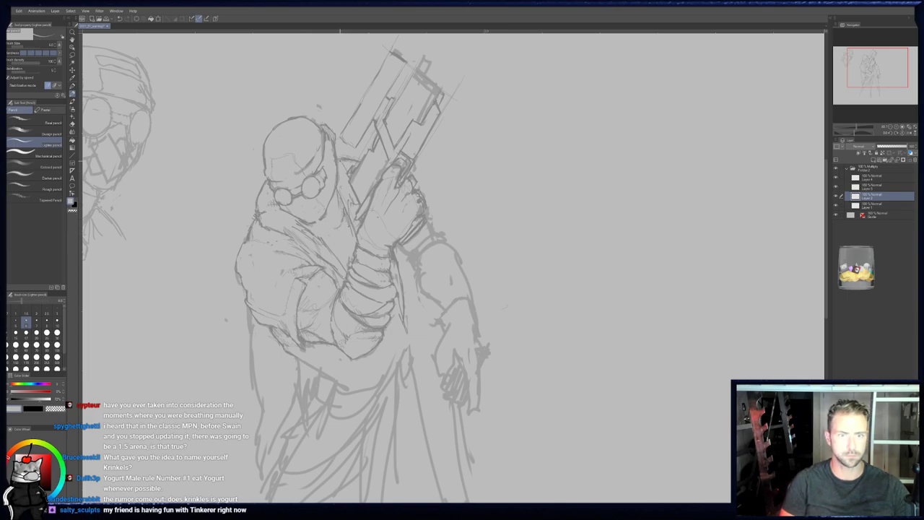
left_click_drag(396, 228, 394, 234)
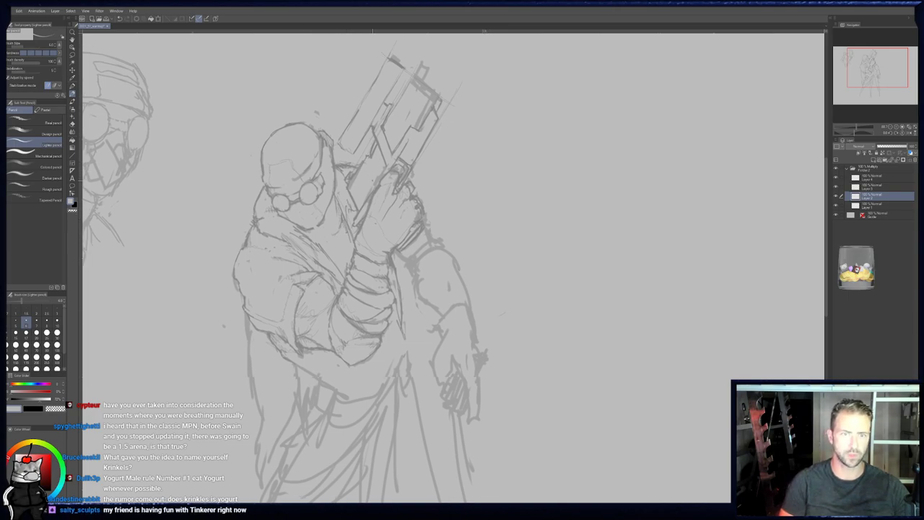
key("p")
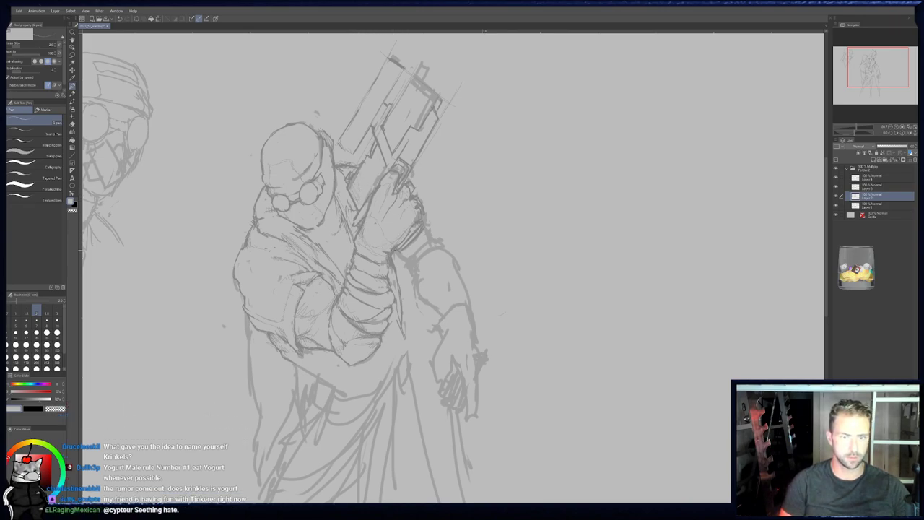
- Erase rough lines at the waist below the bent forearm and sketch a short coat edge and a rounded pouch flap
left_click_drag(312, 388, 353, 283)
key("p")
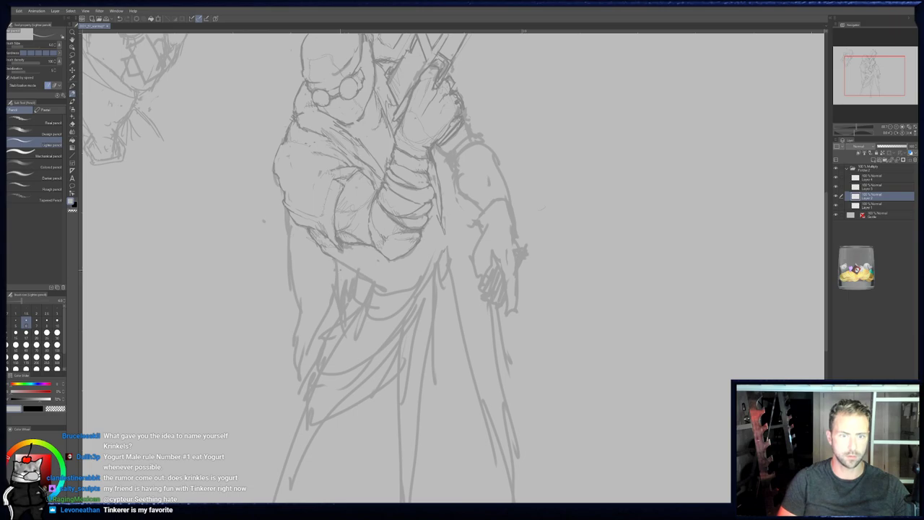
key("p")
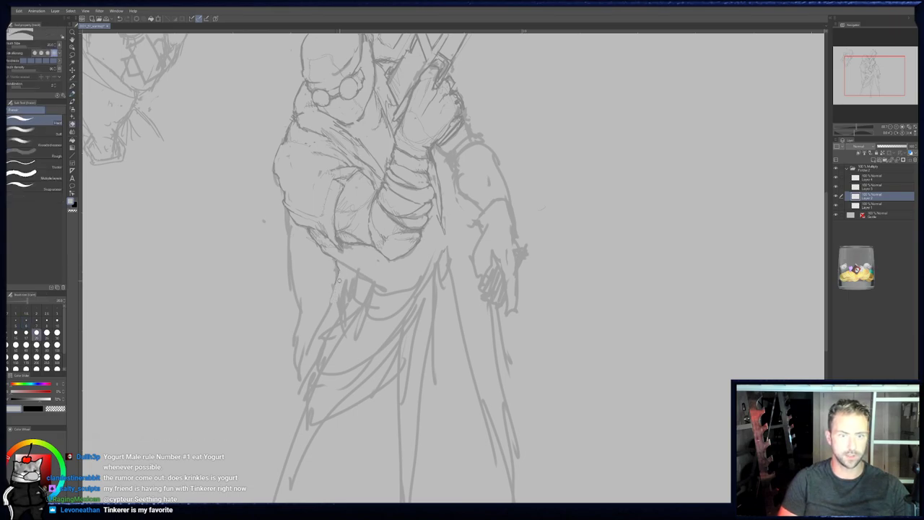
key("p")
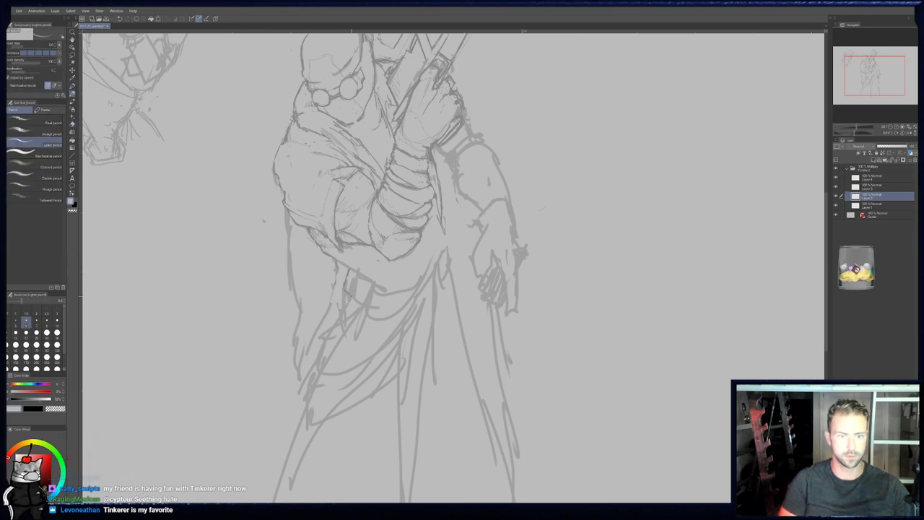
key("e")
left_click_drag(355, 273, 353, 291)
key("p")
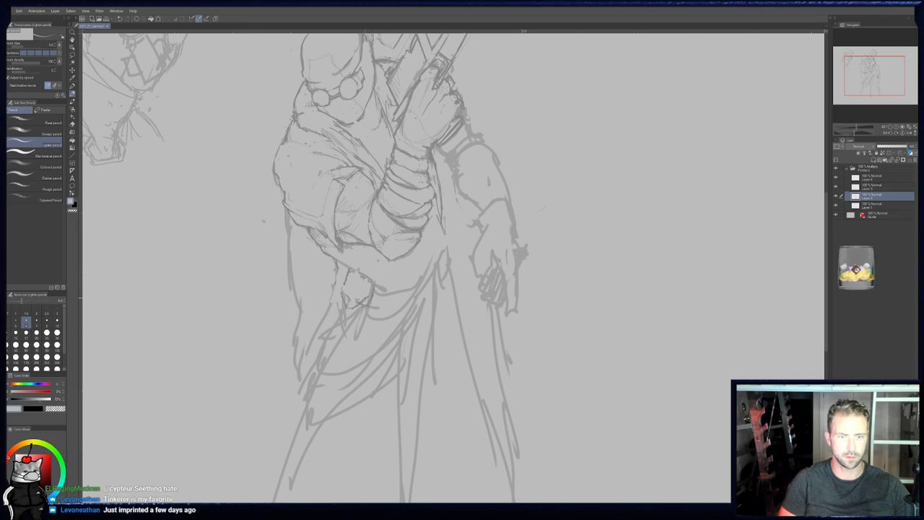
- Draw the slanted rectangular body of the pouch beneath its flap, erasing the rough drapery lines inside it
key("e")
key("p")
mouse_move(348, 335)
left_mouse_down()
mouse_move(358, 330)
mouse_move(351, 327)
left_mouse_up()
key("e")
mouse_move(354, 315)
left_mouse_down()
mouse_move(343, 332)
mouse_move(337, 321)
left_mouse_up()
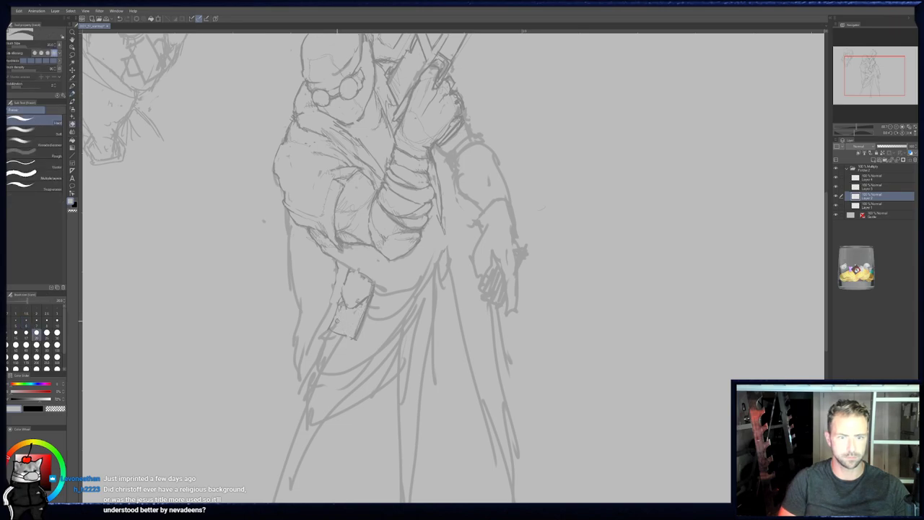
- Refine the pouch's top edge and flap, and round off the hem line under the bent forearm
key("p")
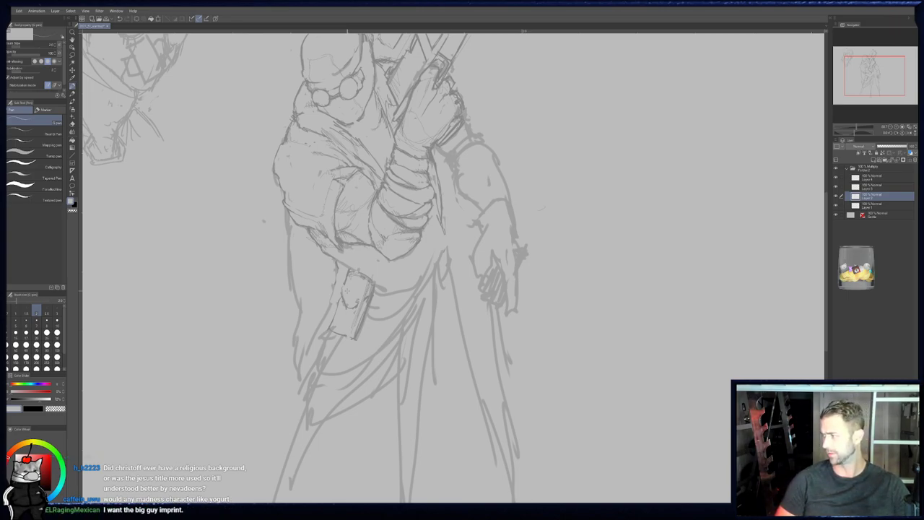
key("e")
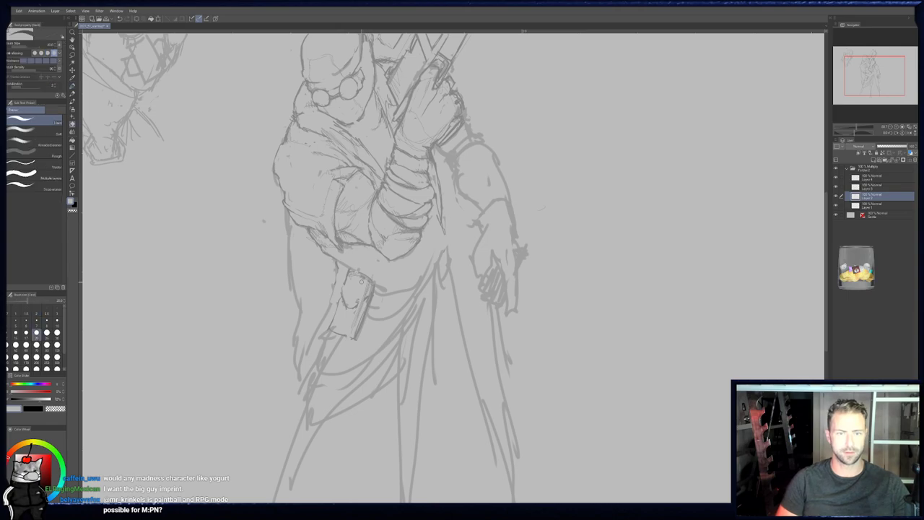
key("p")
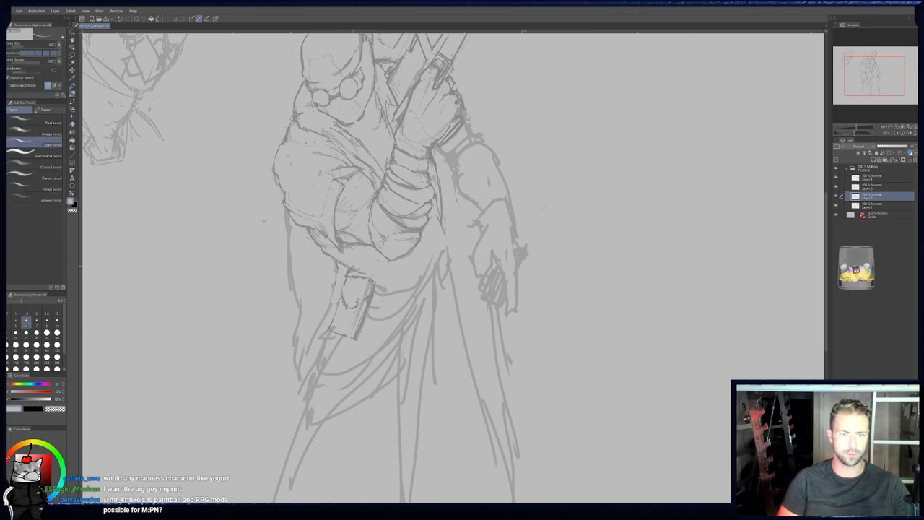
key("p")
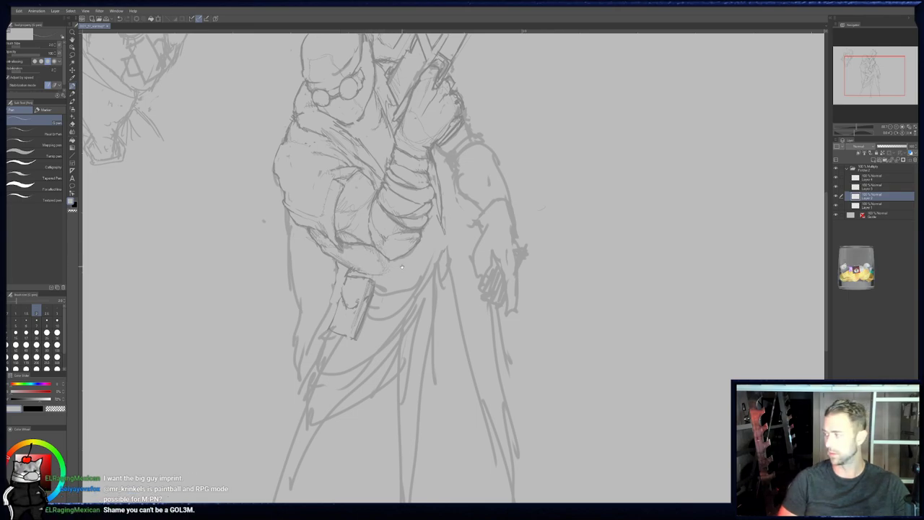
- Erase the drapery lines beside the first pouch and draw a second, narrower pouch body next to it
left_click_drag(380, 311, 384, 285)
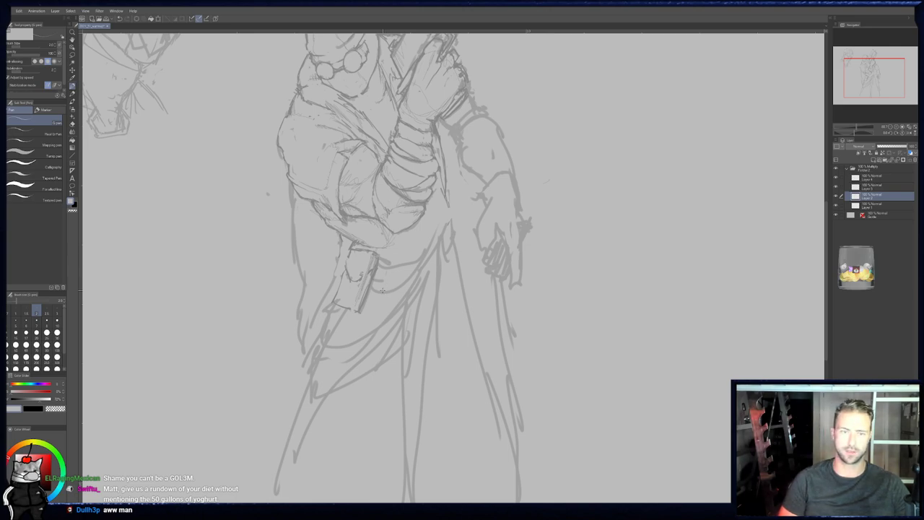
key("e")
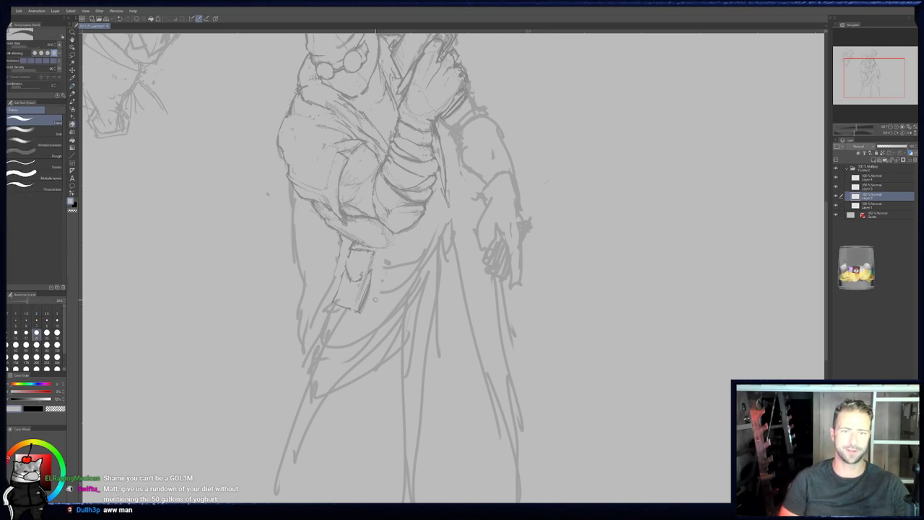
key("p")
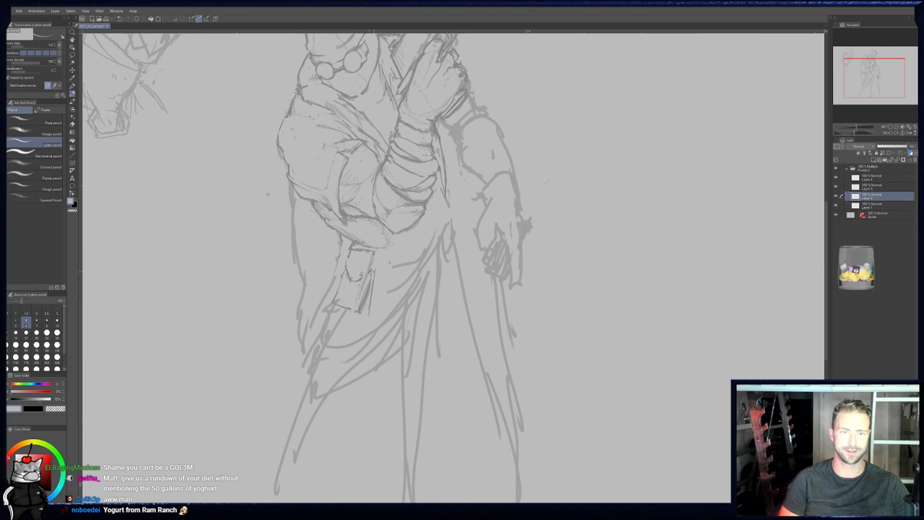
mouse_move(377, 256)
left_mouse_down()
mouse_move(393, 257)
mouse_move(381, 313)
left_mouse_up()
key("e")
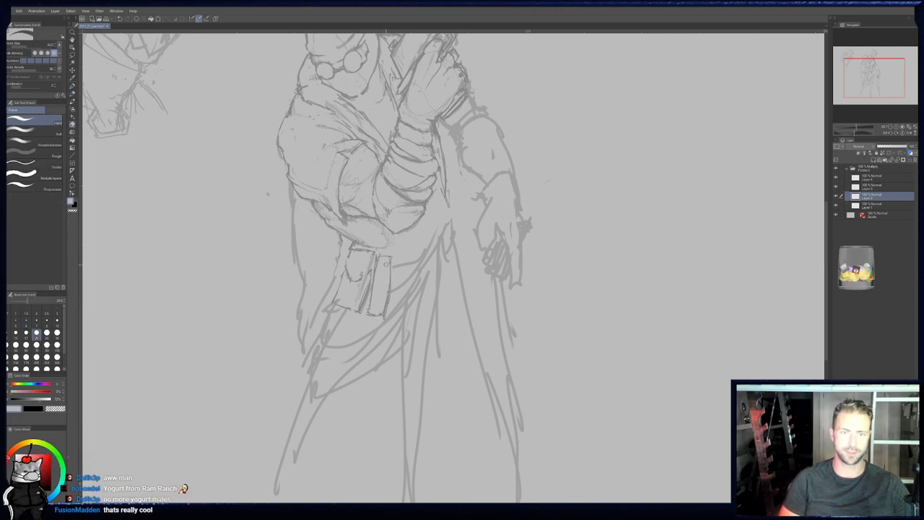
- Add a small squared flap to the second pouch and clean up the lines between both pouches
key("p")
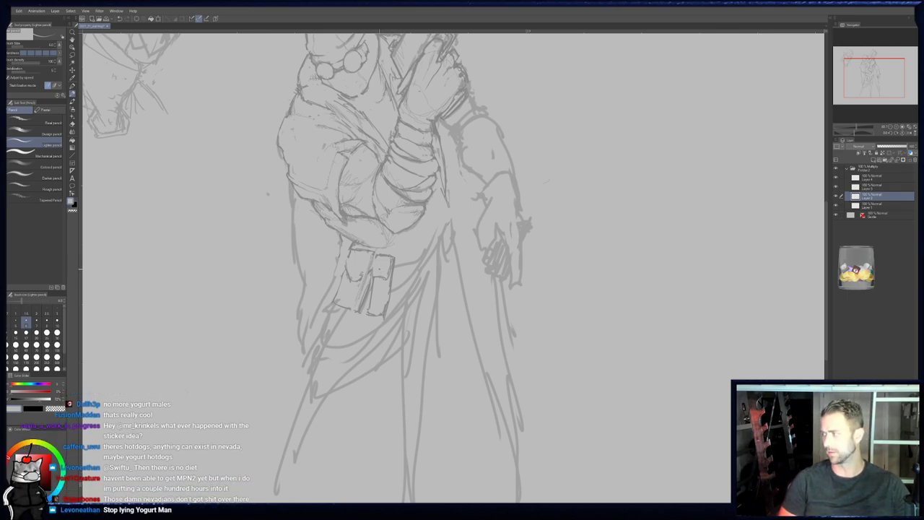
key("p")
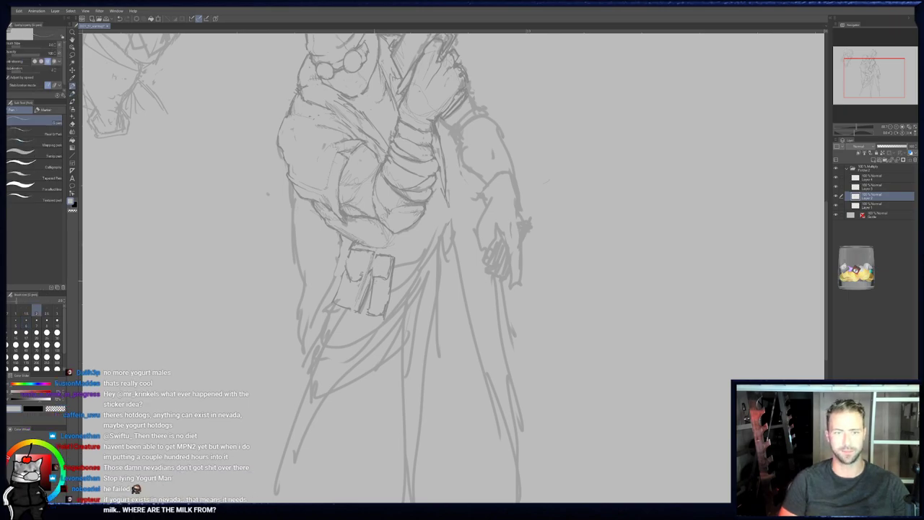
key("e")
key("p")
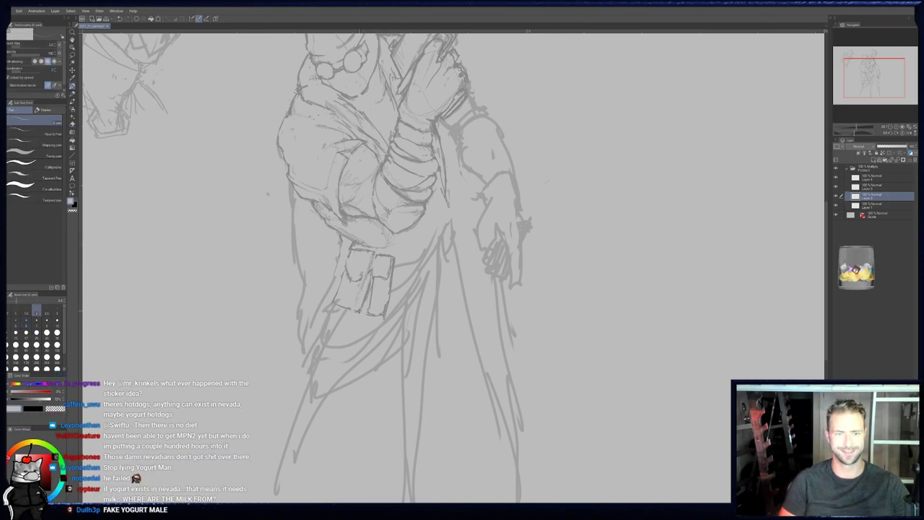
key("e")
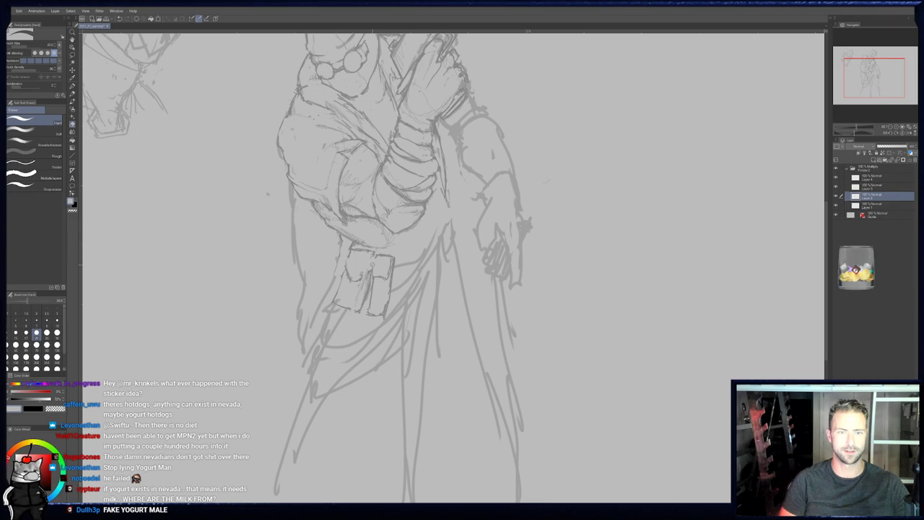
key("p")
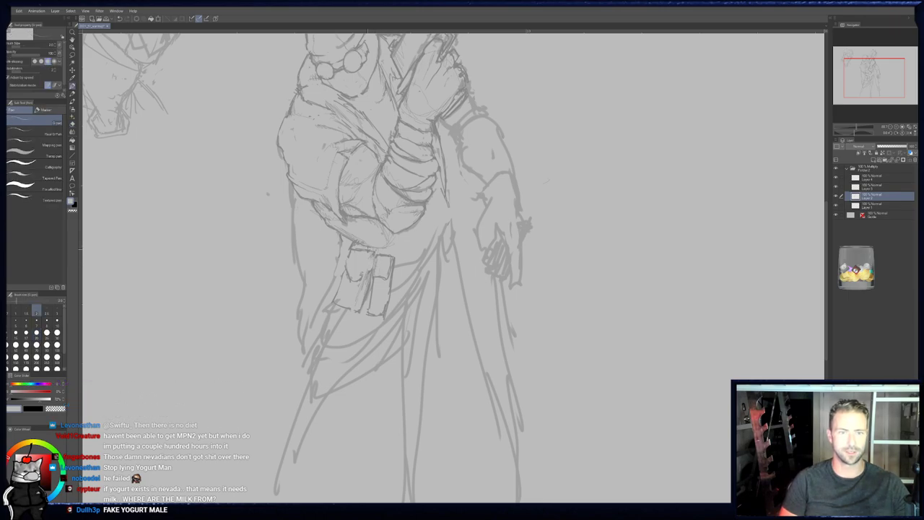
- Draw the curved lower edge of the hip cloth beneath the pouches, sweeping up to the front of the waist
key("p")
mouse_move(327, 312)
left_mouse_down()
mouse_move(323, 337)
mouse_move(371, 332)
mouse_move(409, 291)
mouse_move(425, 256)
left_mouse_up()
key("e")
key("p")
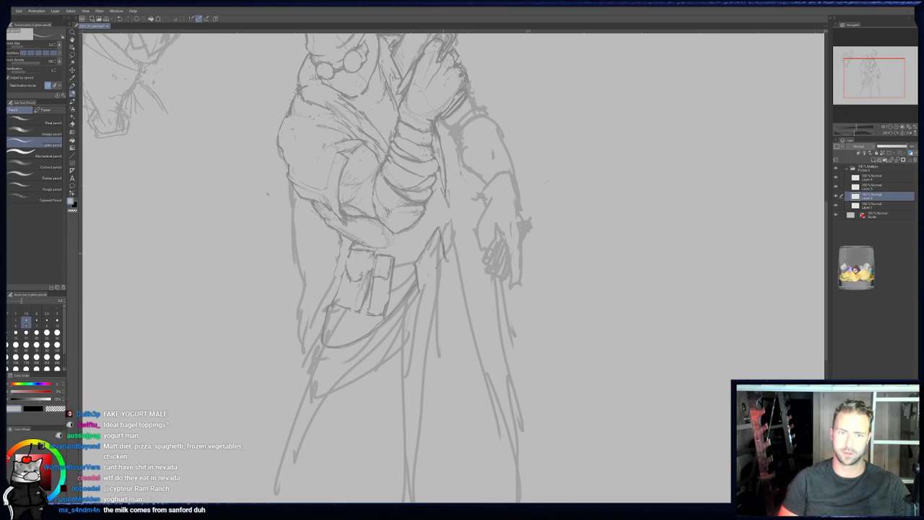
- Draw a slanted rectangular band at the front of the waist and clean up the rough lines around it
key("b")
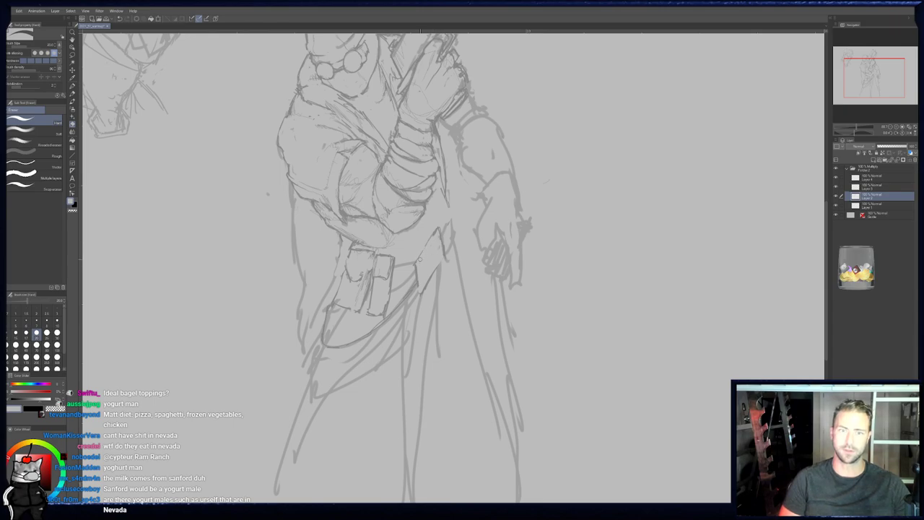
key("p")
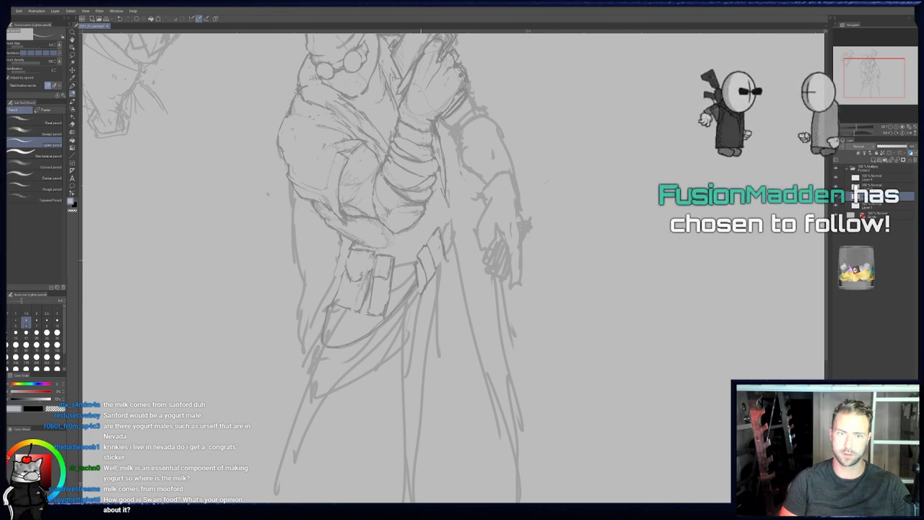
key("e")
key("p")
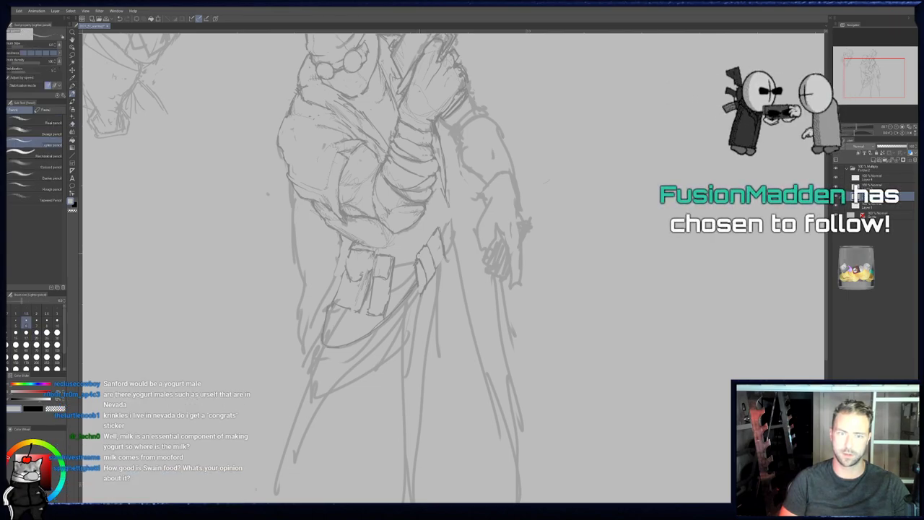
key("p")
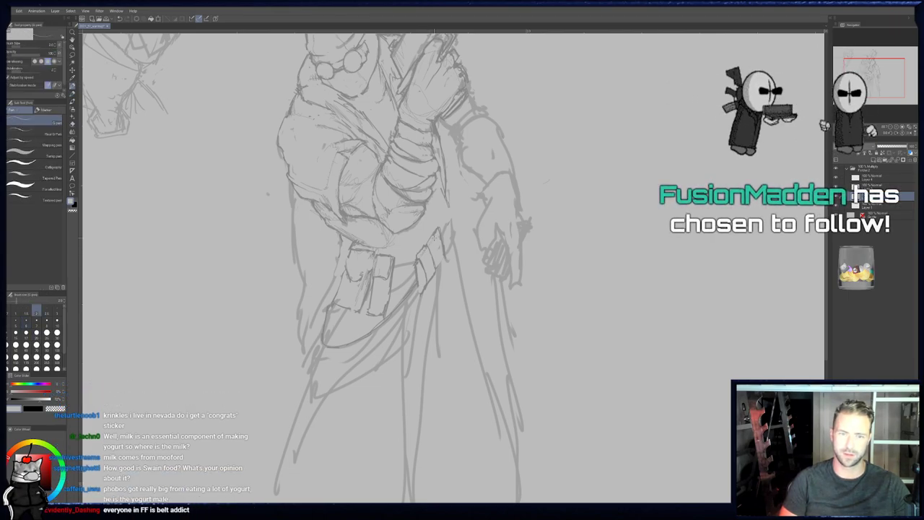
key("e")
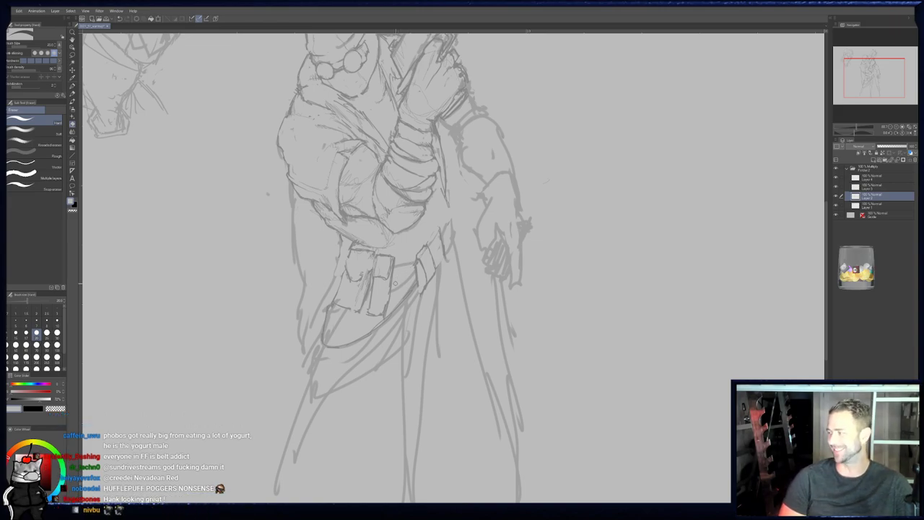
- Add a second parallel line under the hip cloth's curved edge to form a narrow hem, then tidy it
left_click_drag(401, 239, 442, 210)
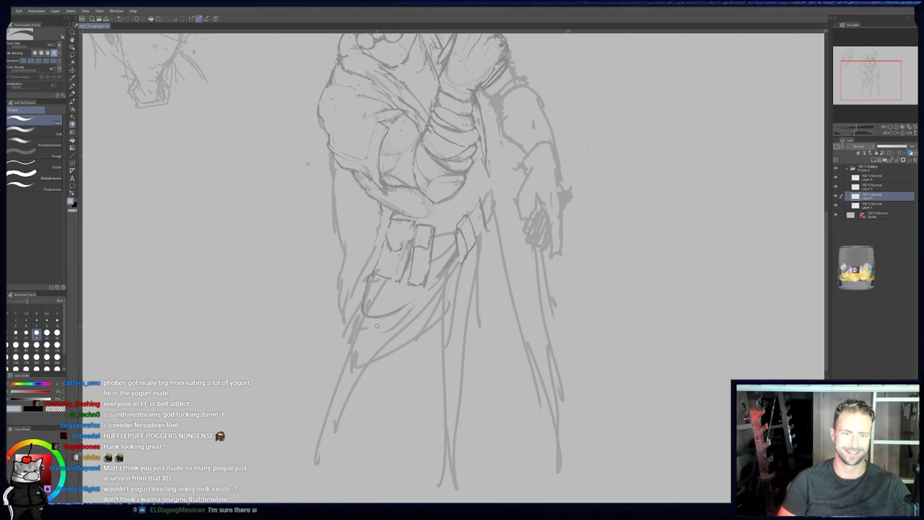
key("p")
left_click_drag(363, 321, 422, 298)
left_click_drag(381, 324, 414, 306)
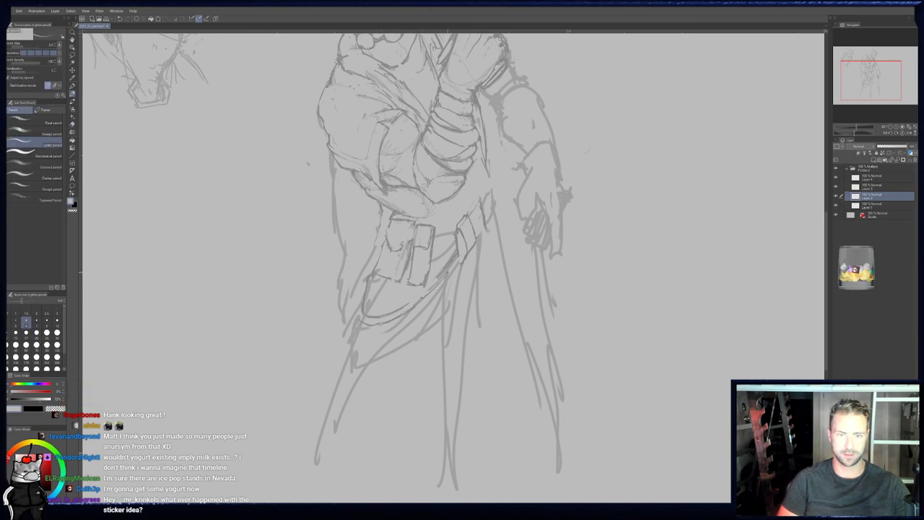
key("e")
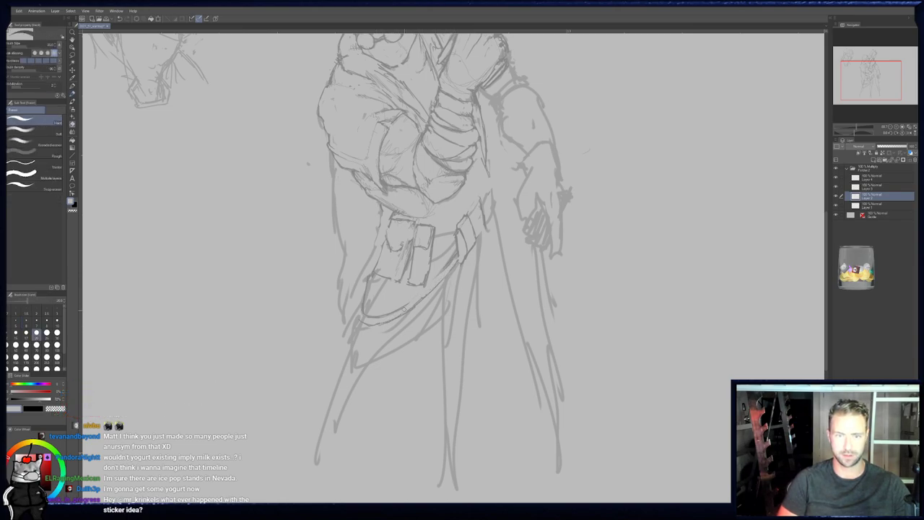
key("p")
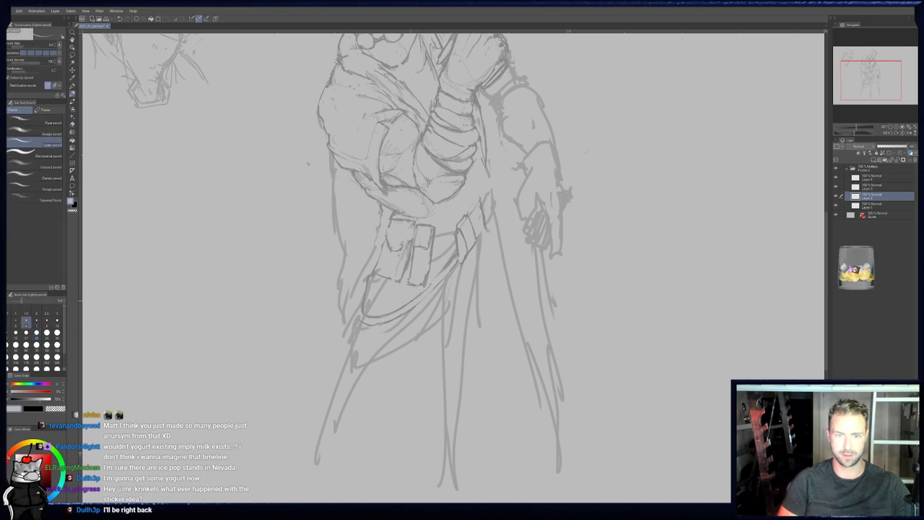
- Erase the rough drapery strokes around the hip cloth's double hem and its outer corner
key("e")
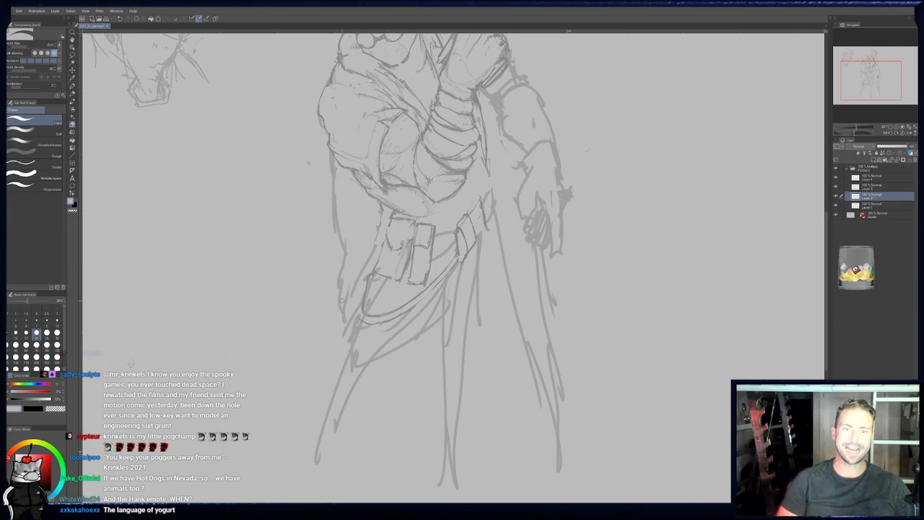
left_click_drag(393, 322, 385, 330)
middle_click_drag(390, 322, 393, 339)
key("p")
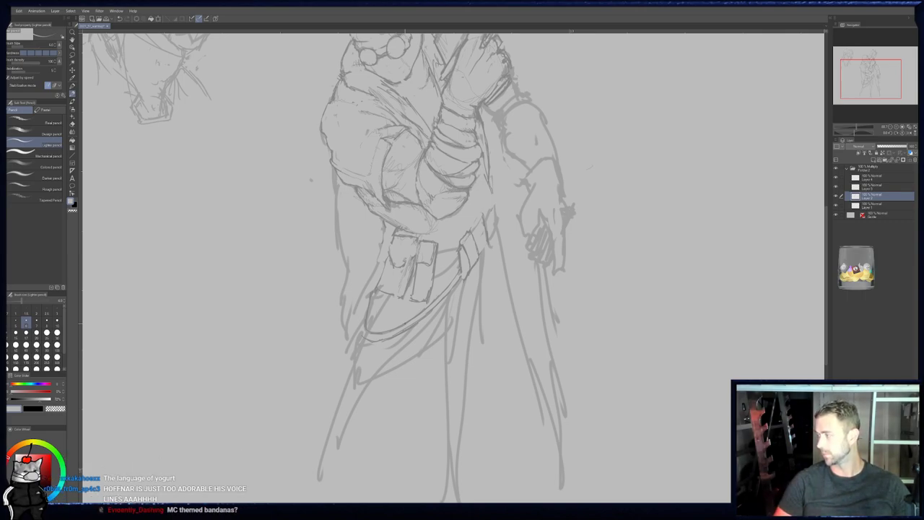
left_click_drag(503, 282, 521, 277)
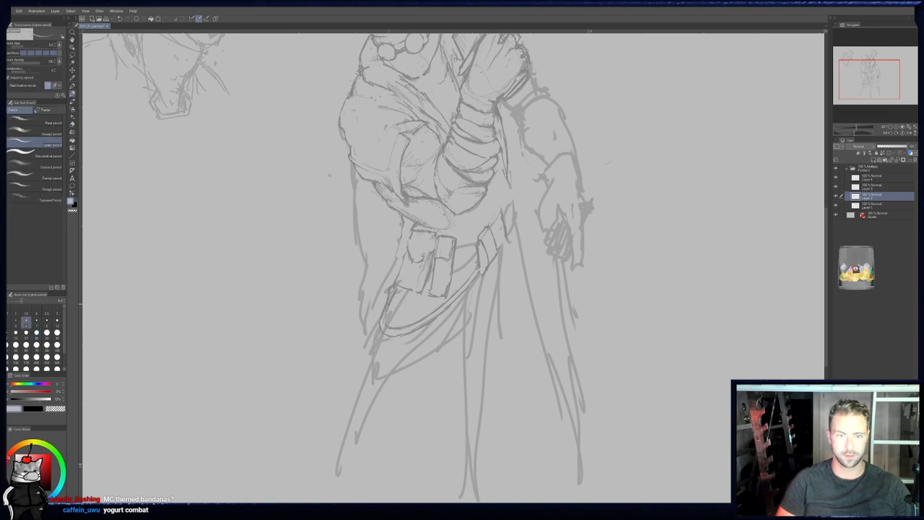
key("b")
left_click_drag(388, 288, 368, 303)
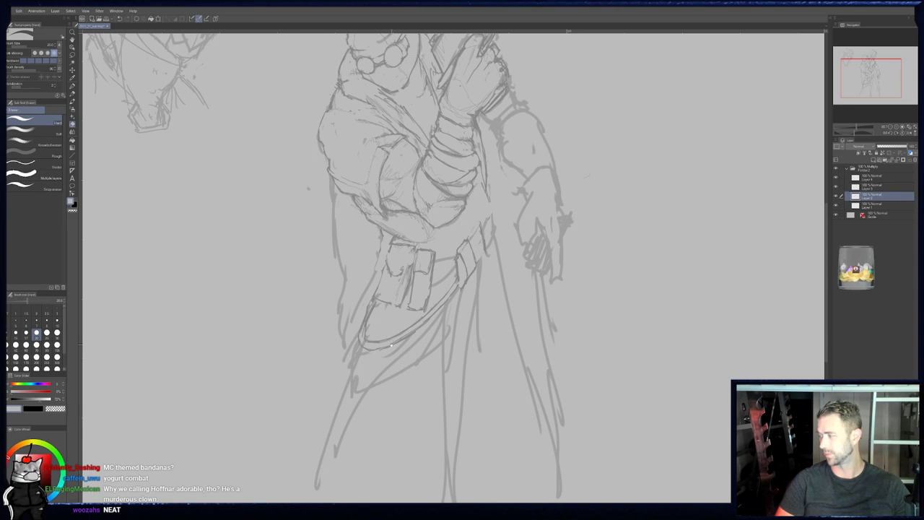
left_click_drag(391, 345, 389, 347)
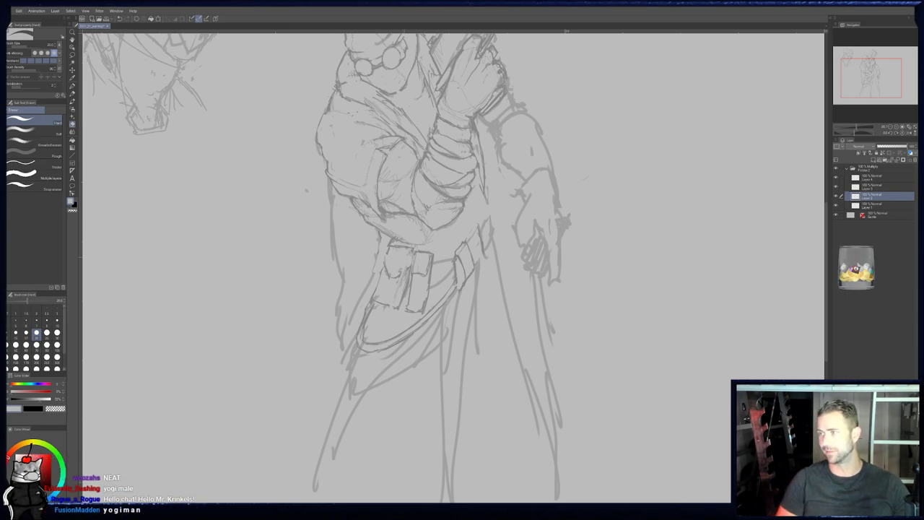
- Outline a lower cloth layer with a pointed corner below the hem and erase the rough folds inside it
key("p")
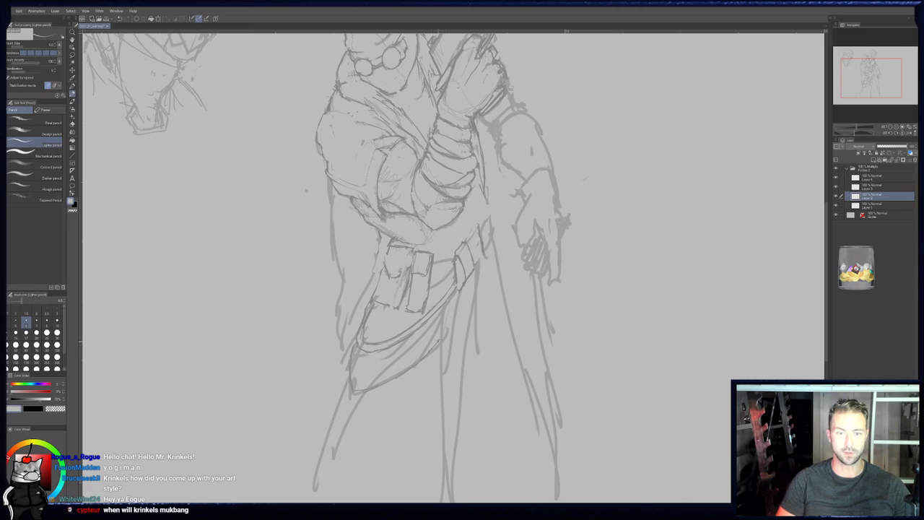
left_click_drag(461, 289, 454, 317)
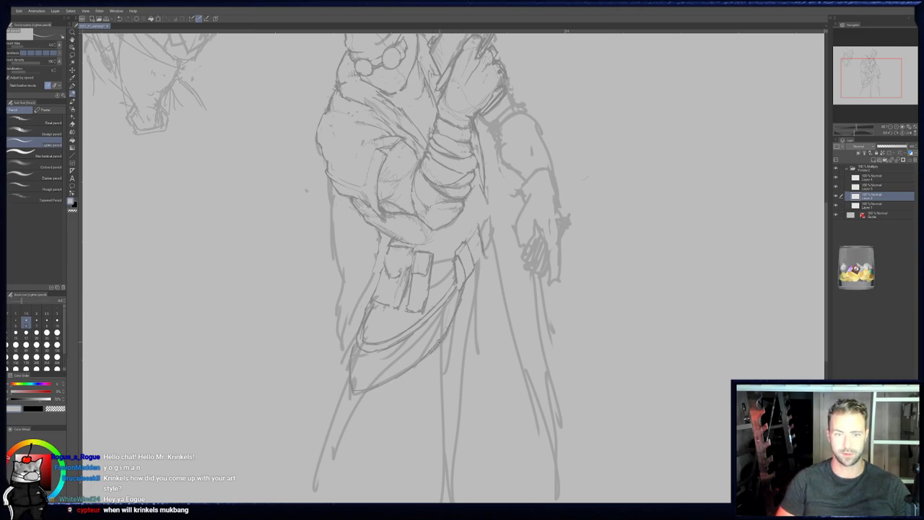
key("e")
left_click_drag(429, 349, 407, 366)
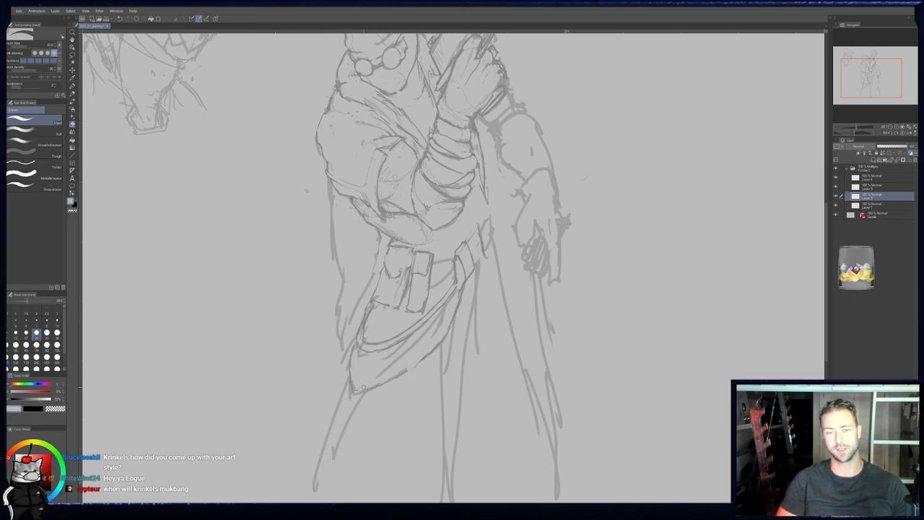
- Refine the outer side and pointed corner of the lower cloth layer with cleaner pencil lines
key("p")
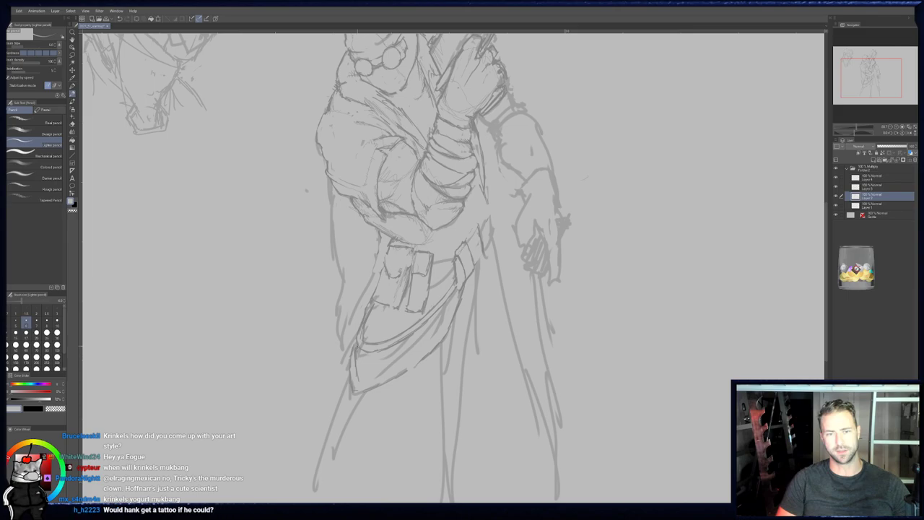
key("e")
left_click_drag(356, 364, 358, 375)
key("p")
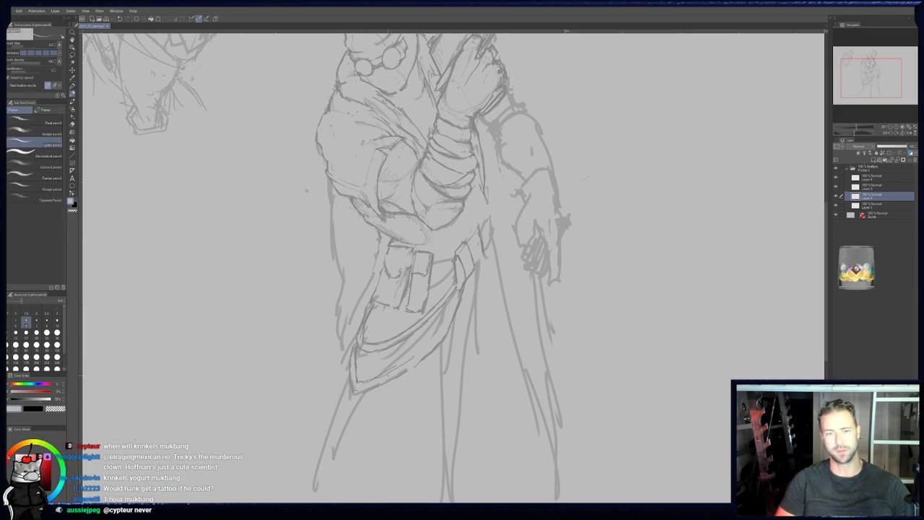
key("e")
key("p")
- Clean up the lower cloth layer's bottom edge and erase the leftover strokes between it and the hem above
key("e")
left_click_drag(391, 376, 404, 367)
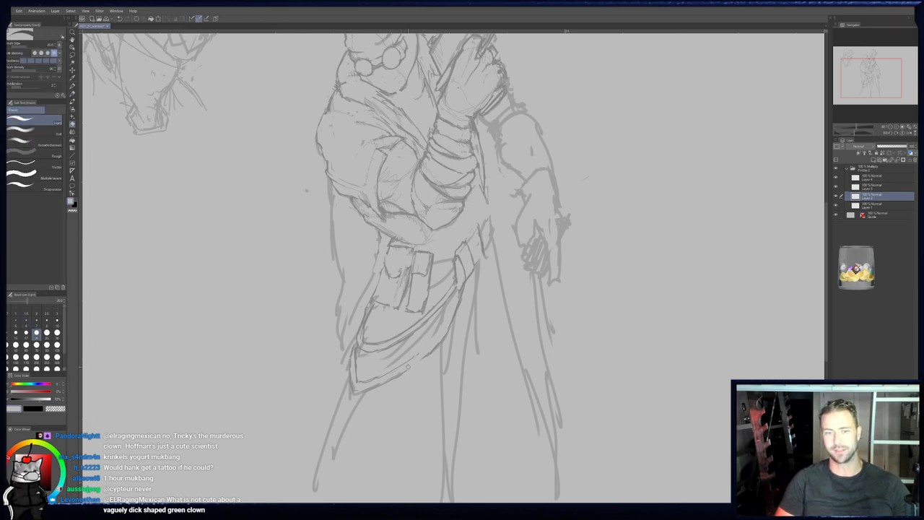
key("p")
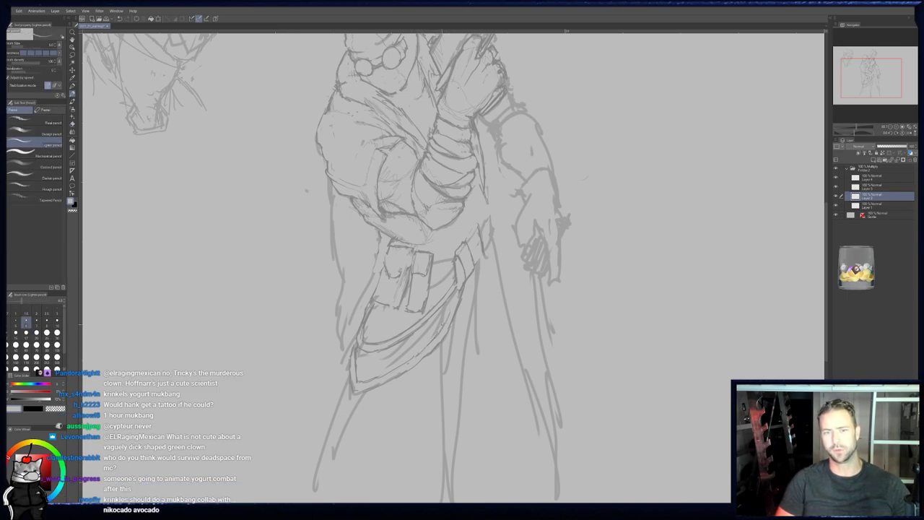
key("b")
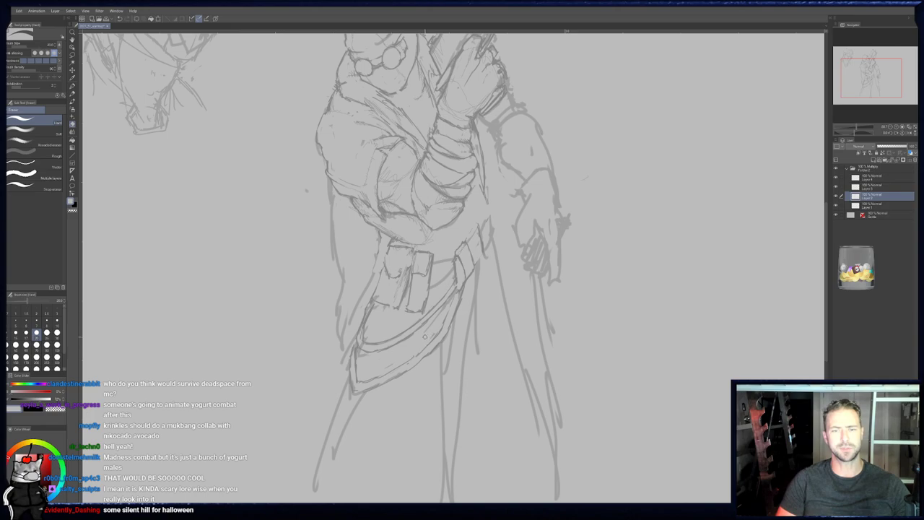
key("p")
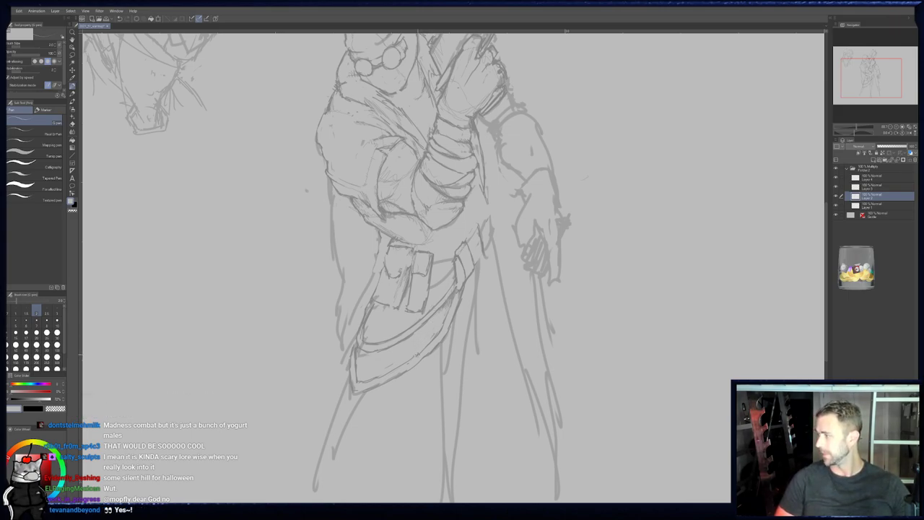
- Draw the outer contour of the leg running down from the cloth's pointed corner and tidy where they meet
middle_click_drag(334, 405, 353, 369)
key("p")
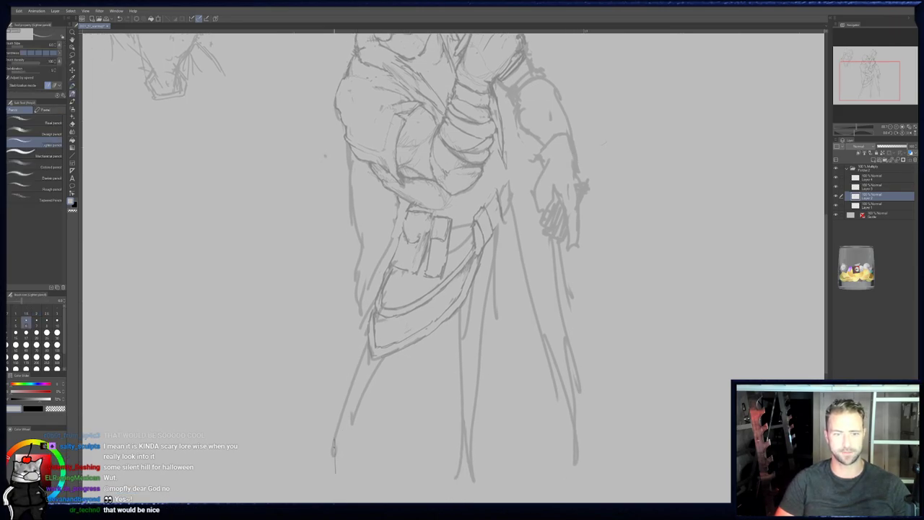
left_click_drag(346, 397, 367, 352)
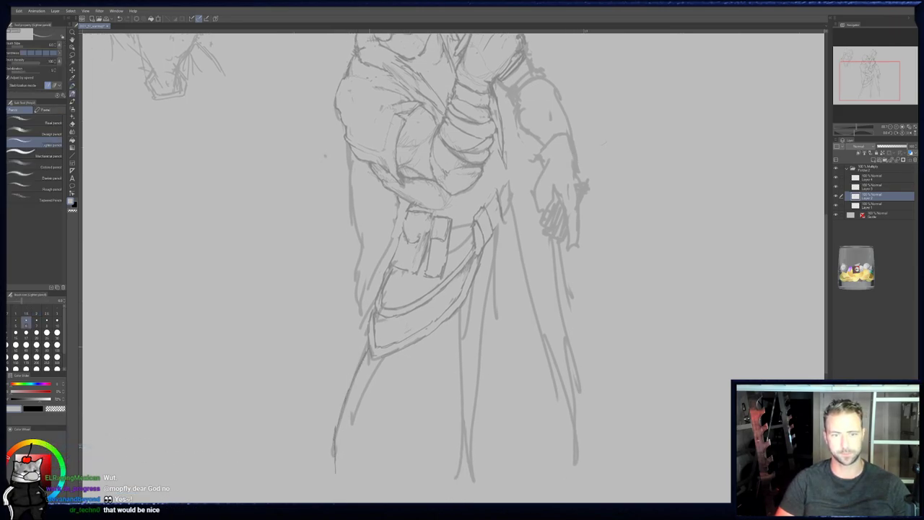
key("e")
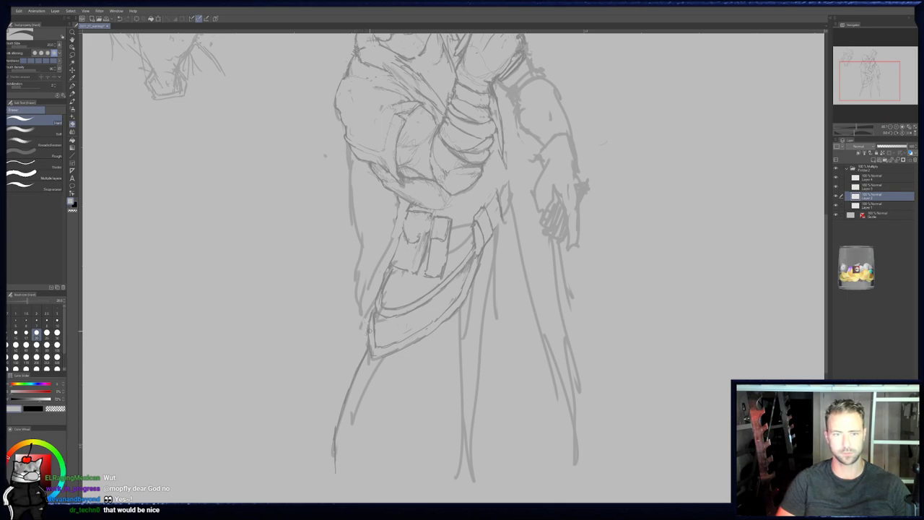
key("p")
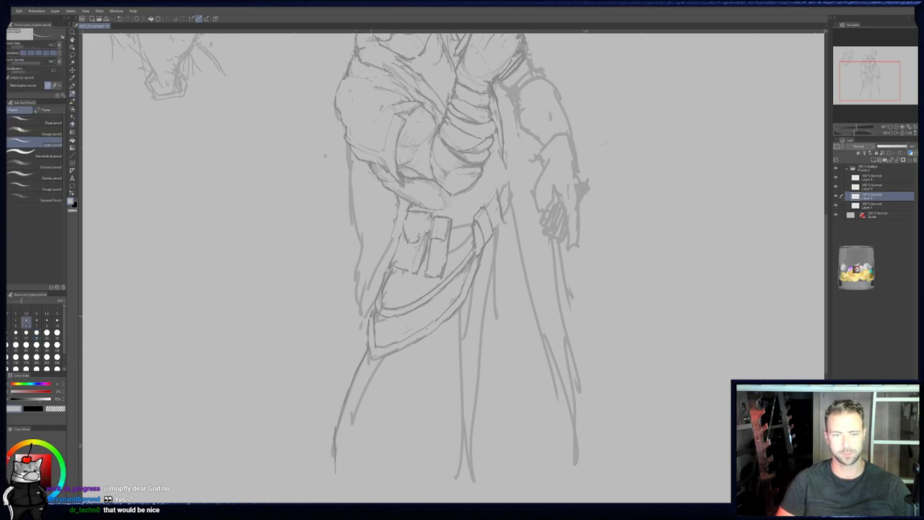
- Erase the rough lines between the second pouch and the slanted waist band and draw the belt section there
scroll(453, 267, "up", 3)
key("e")
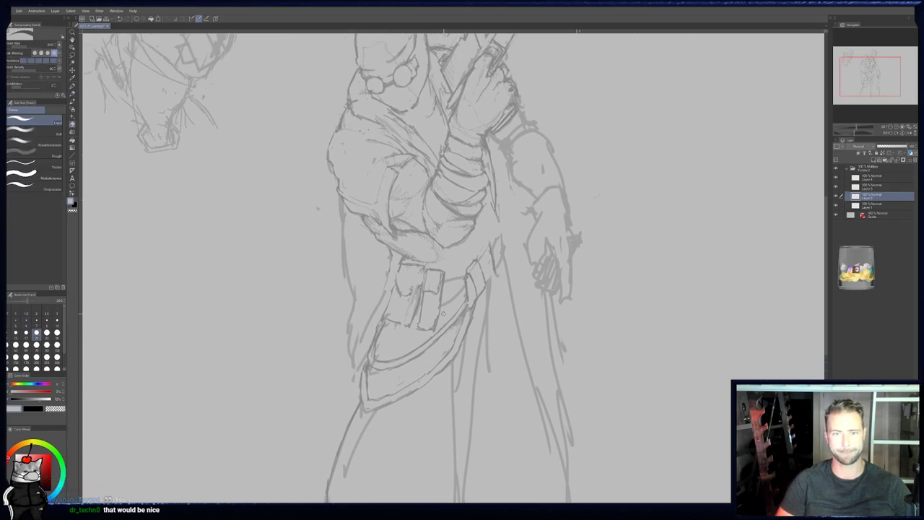
key("p")
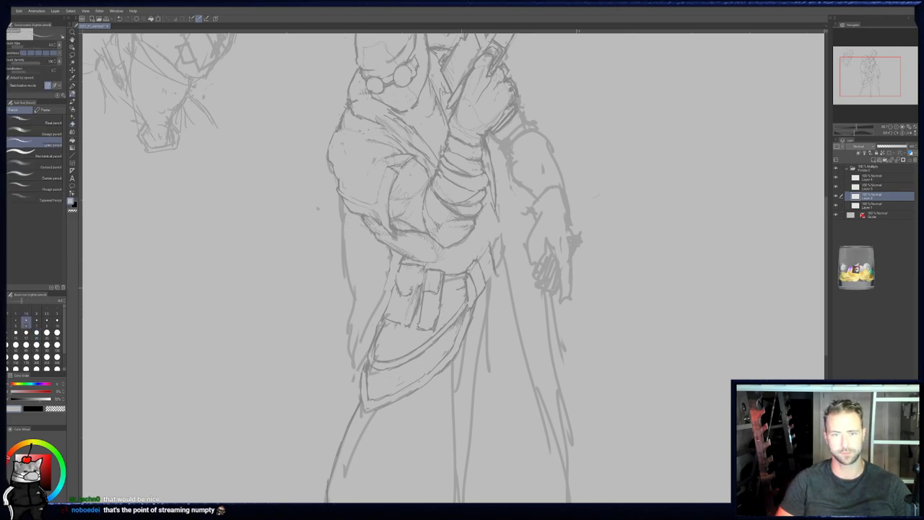
key("e")
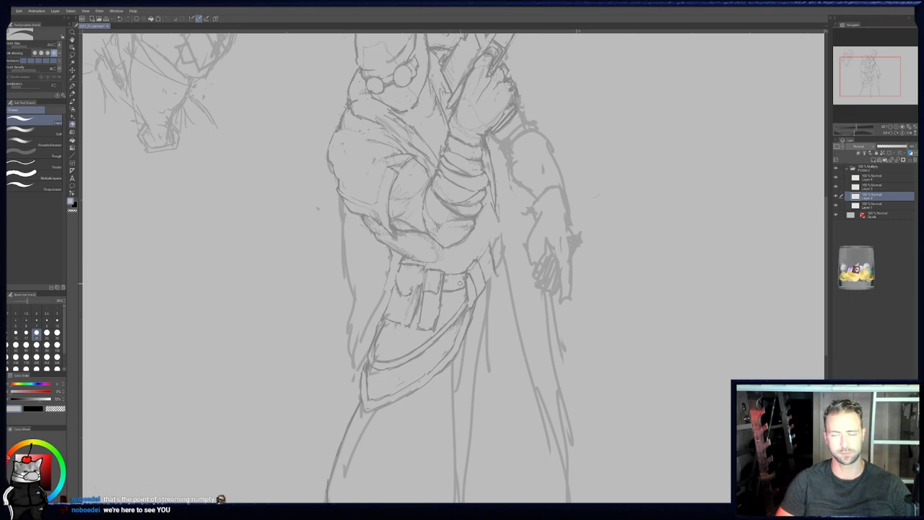
- Draw a small rectangular compartment on the belt beside the second pouch and erase the excess lines around it
key("p")
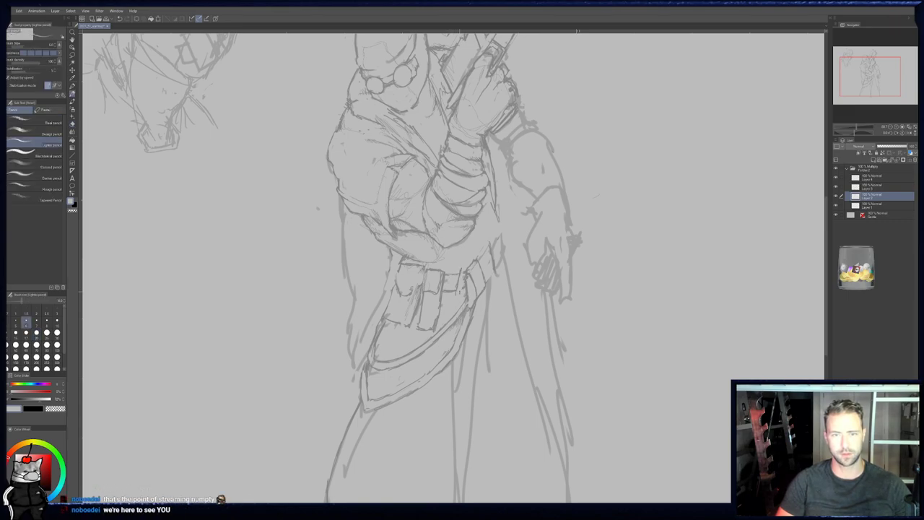
key("b")
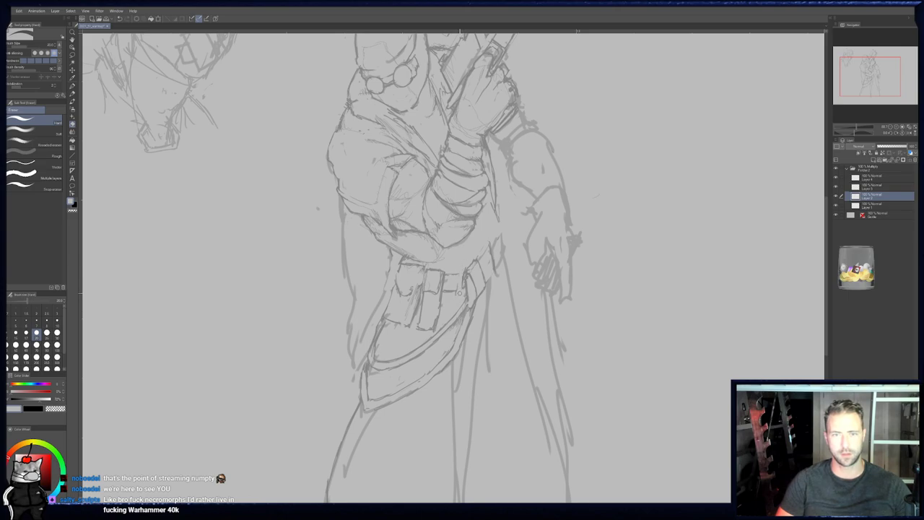
key("p")
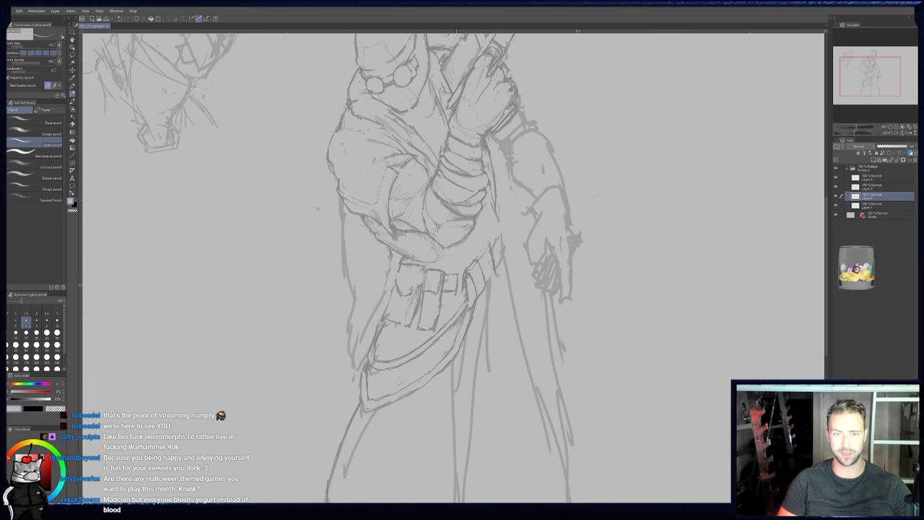
key("p")
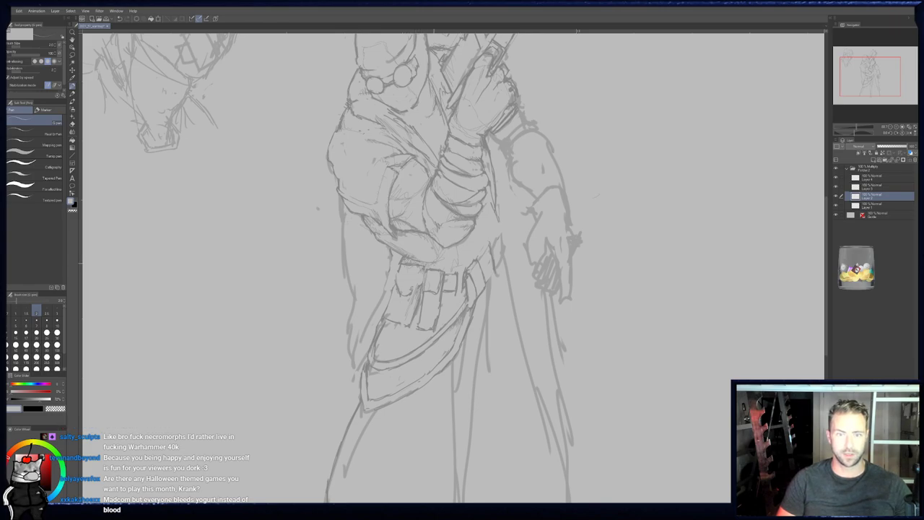
- Refine the belt pouches and the outline of the hip cloth, alternating between erasing and pencil strokes
key("e")
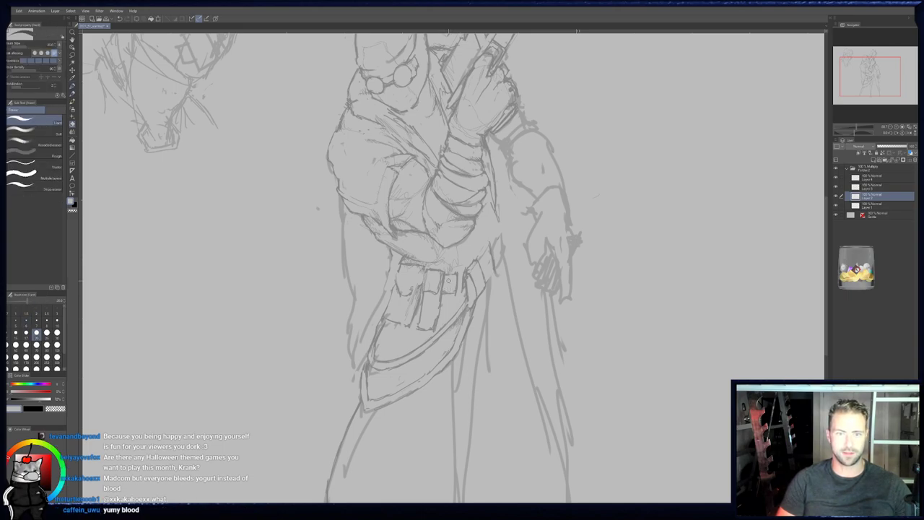
key("p")
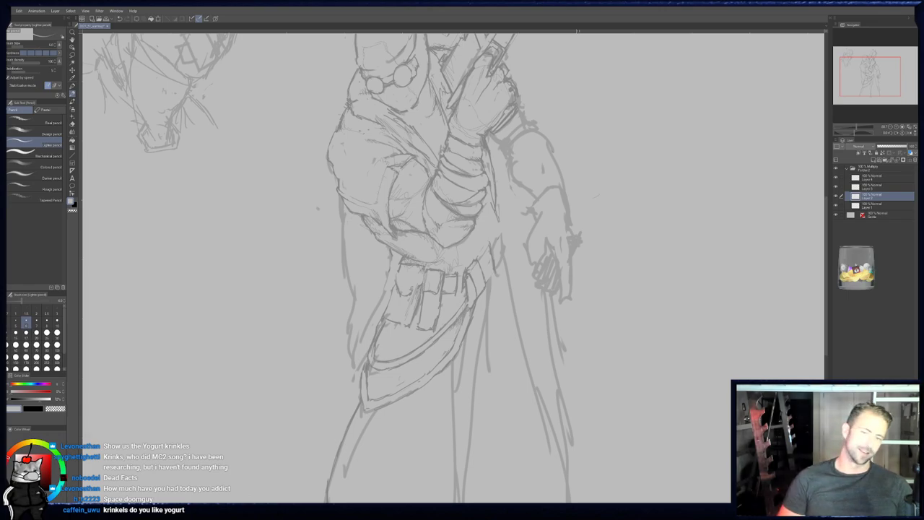
key("e")
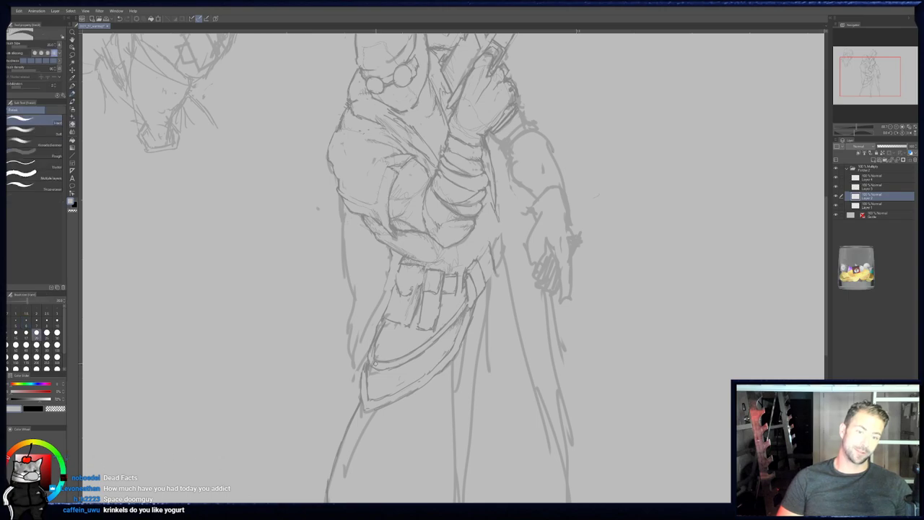
mouse_move(381, 341)
left_mouse_down()
mouse_move(384, 323)
mouse_move(375, 347)
left_mouse_up()
key("p")
key("e")
key("p")
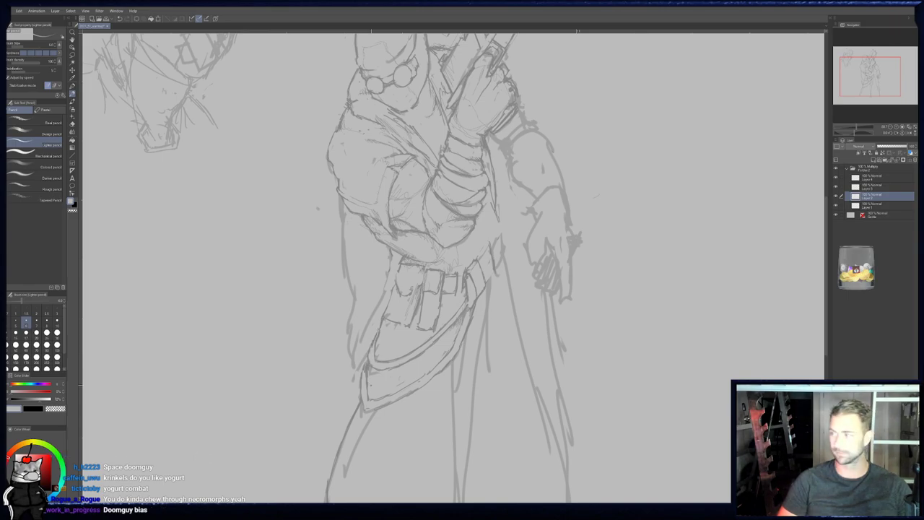
- Erase the rough inner leg line beneath the pointed tip of the hip cloth
middle_click_drag(375, 388, 370, 368)
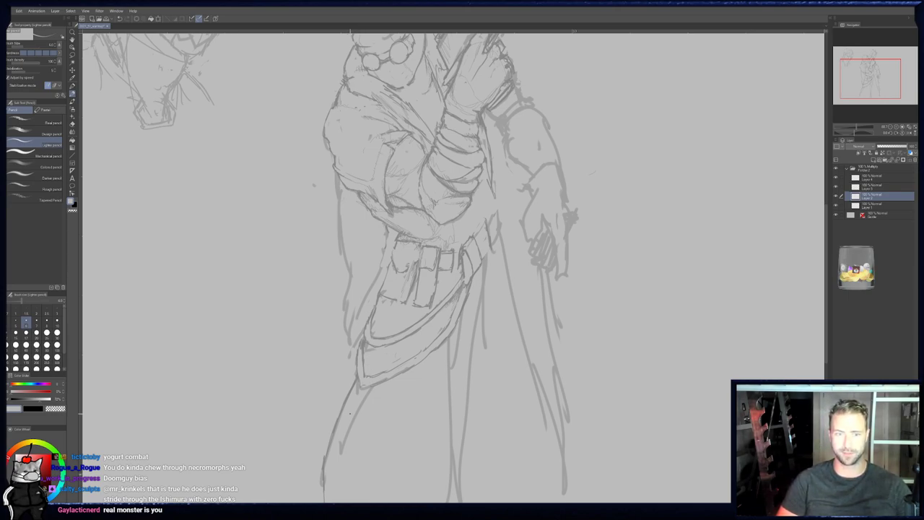
key("b")
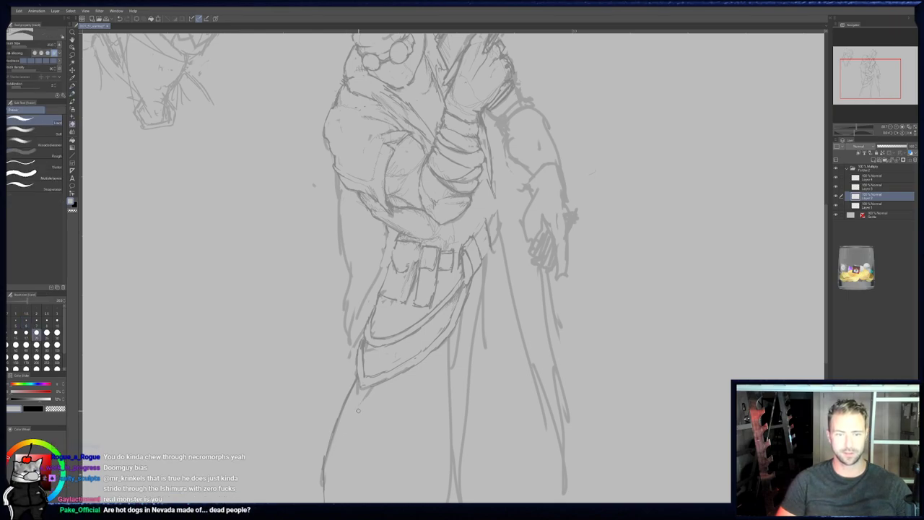
key("p")
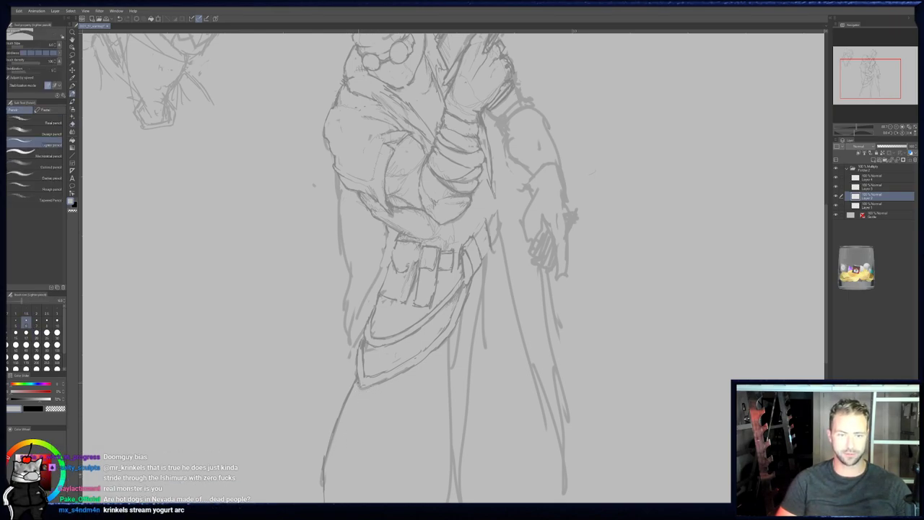
- Clean up the lower hem of the hip cloth by erasing stray sketch marks along its edge
key("e")
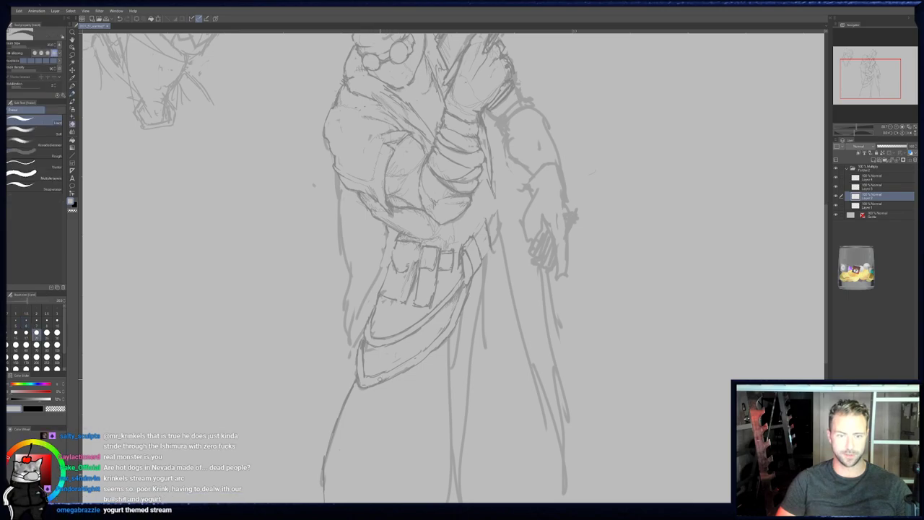
left_click_drag(392, 372, 406, 369)
left_click_drag(445, 327, 444, 326)
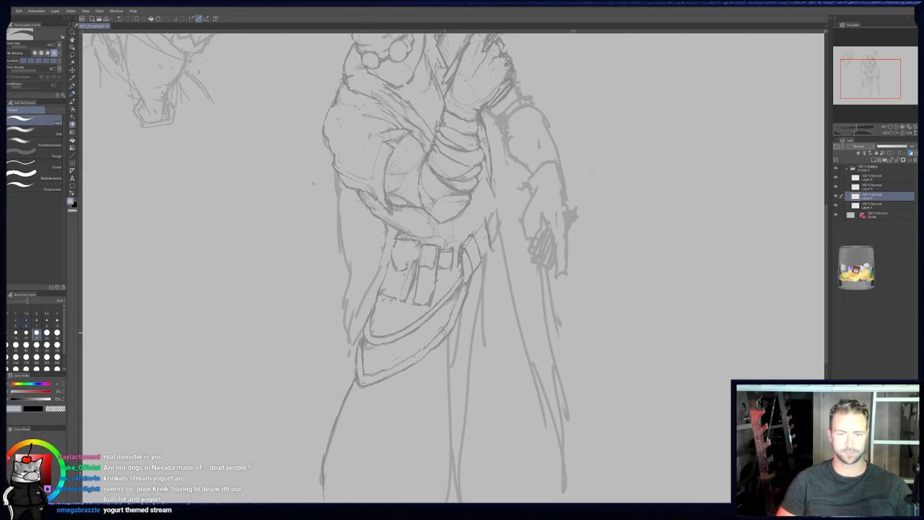
key("p")
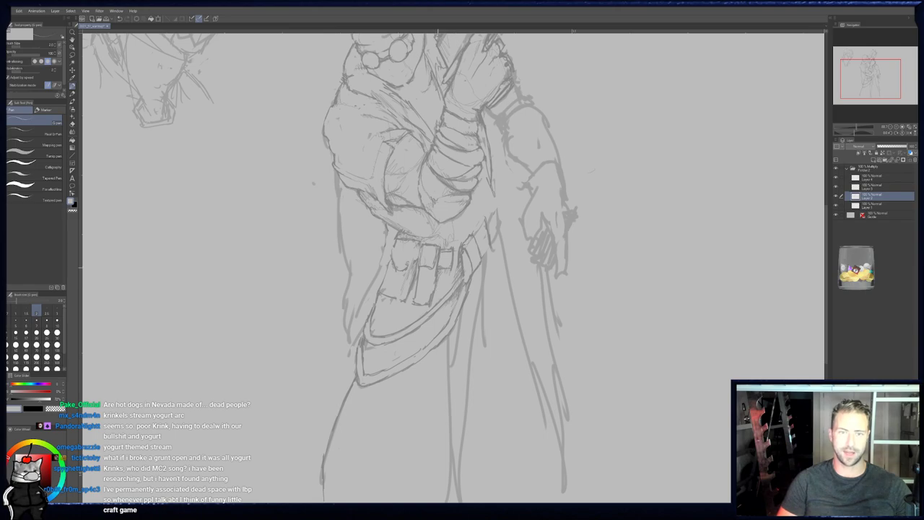
- Erase the rough leg lines directly below the hip cloth and redraw a lighter fold line under its hem
middle_click_drag(447, 307, 447, 323)
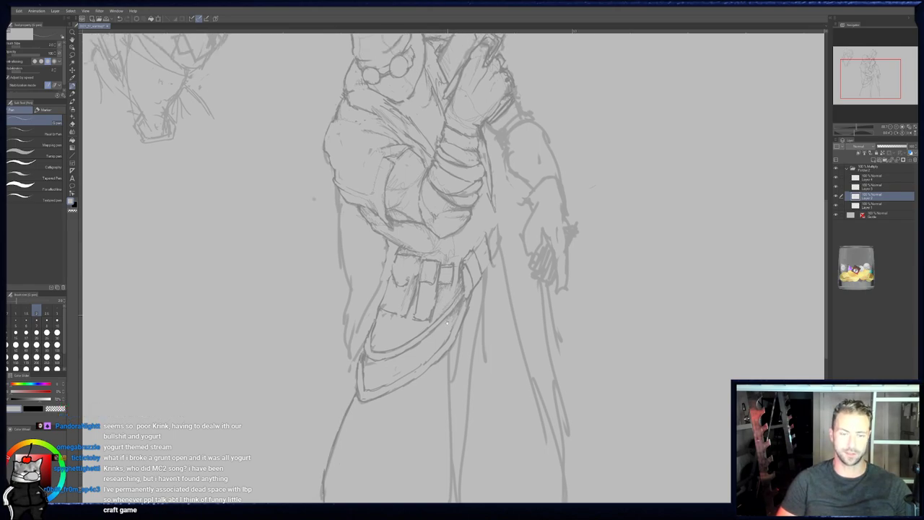
scroll(446, 323, "up", 1)
key("e")
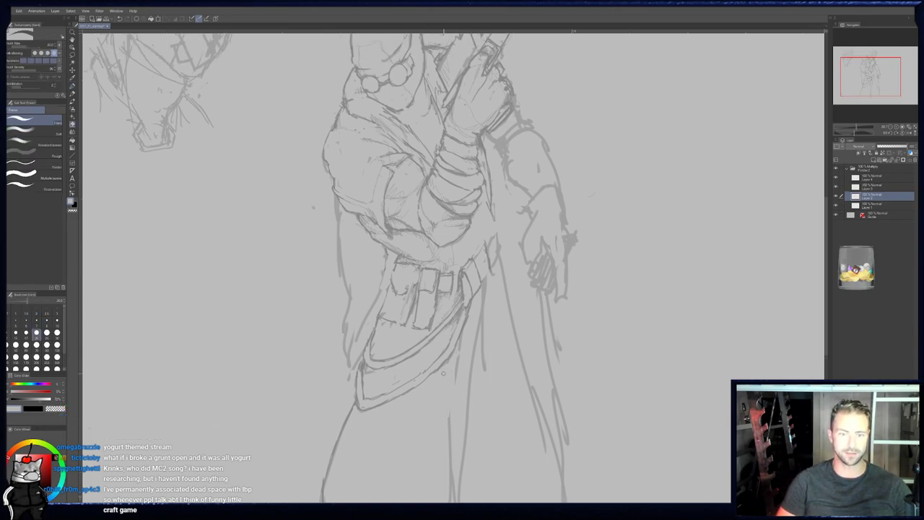
key("p")
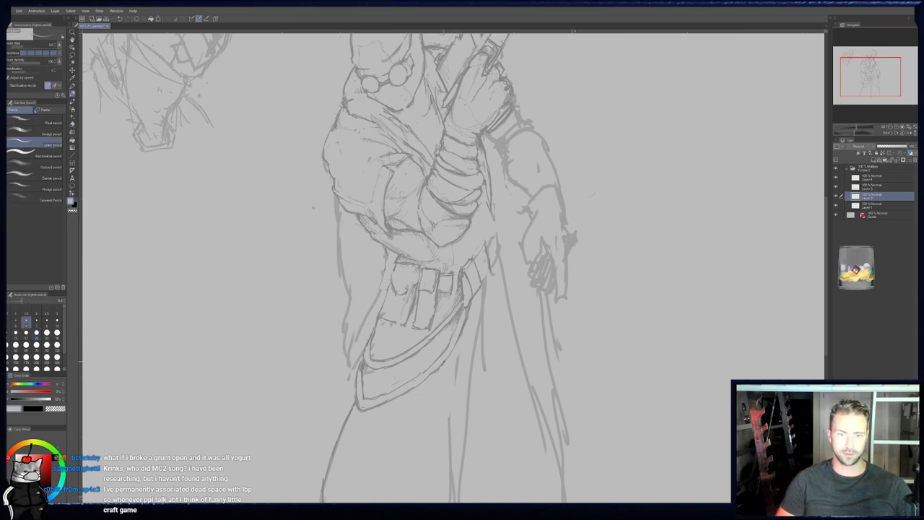
key("p")
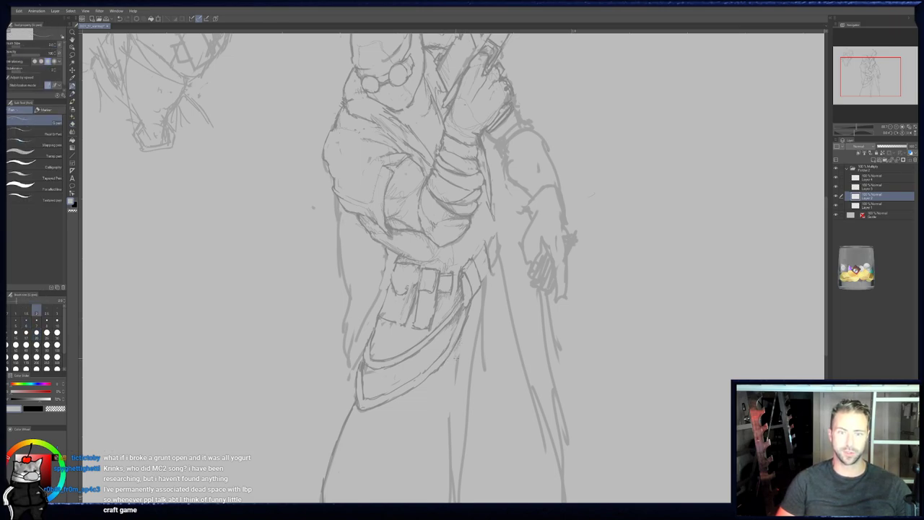
left_click_drag(457, 358, 444, 374)
key("p")
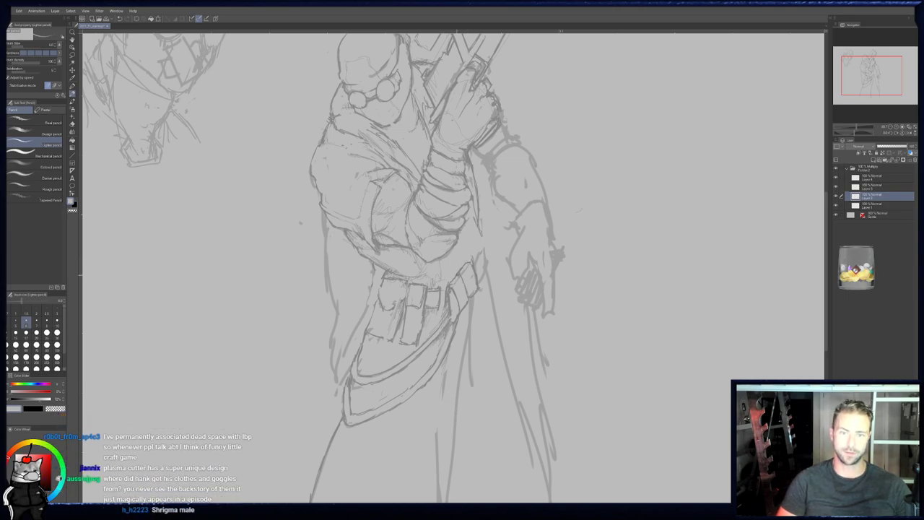
- Erase the rough detail on the side pouch of the belt and redraw the pouch with cleaner lines
key("e")
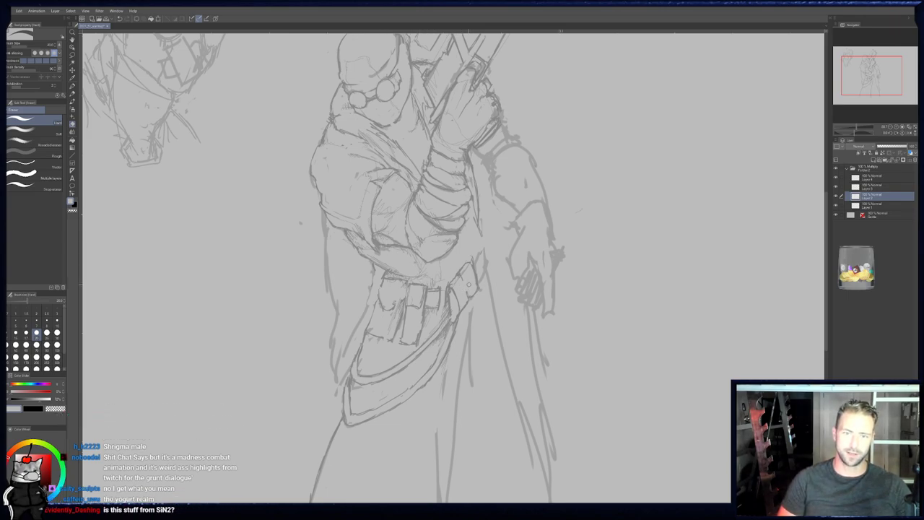
key("p")
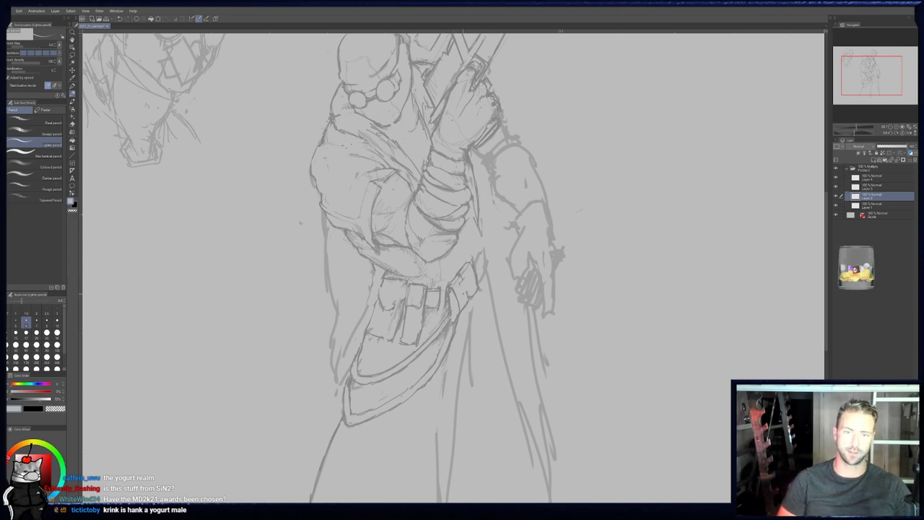
key("b")
key("p")
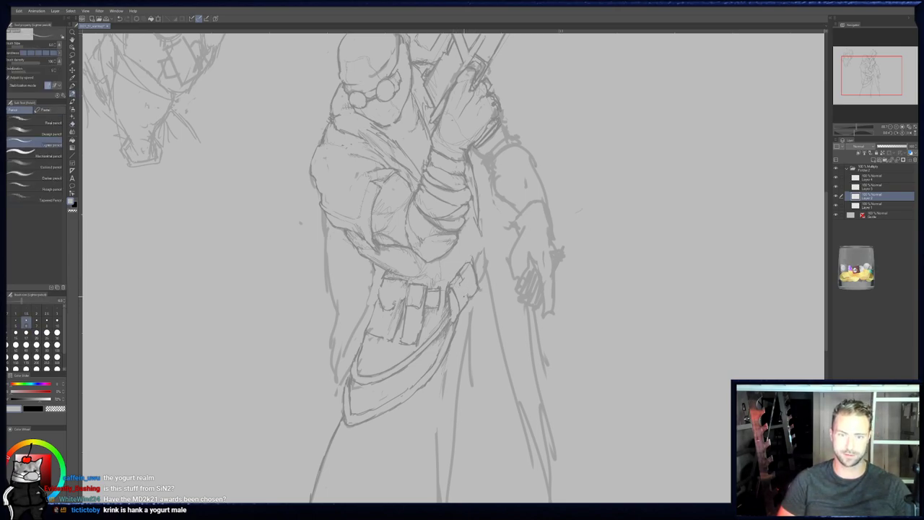
key("p")
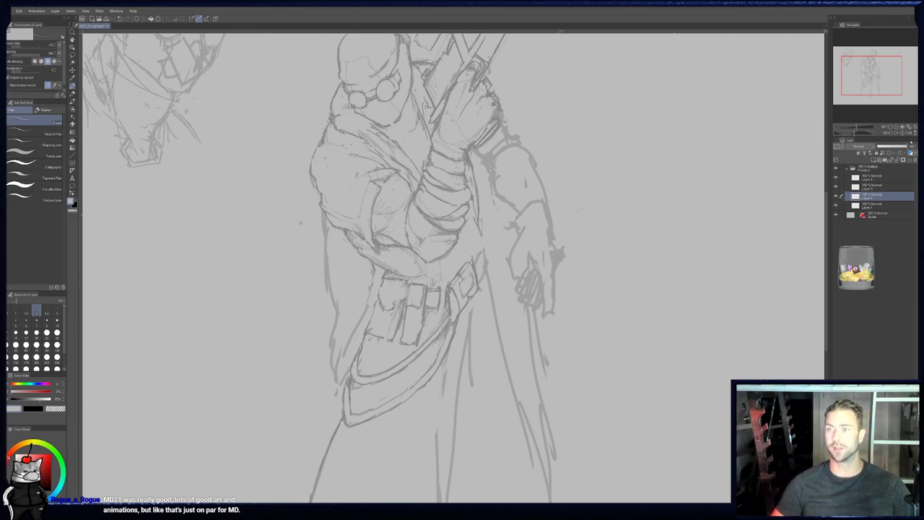
- Mirror the canvas view horizontally and refine the waist edge and the belt around the side pouch
left_click(911, 133)
left_click_drag(427, 283, 449, 275)
key("p")
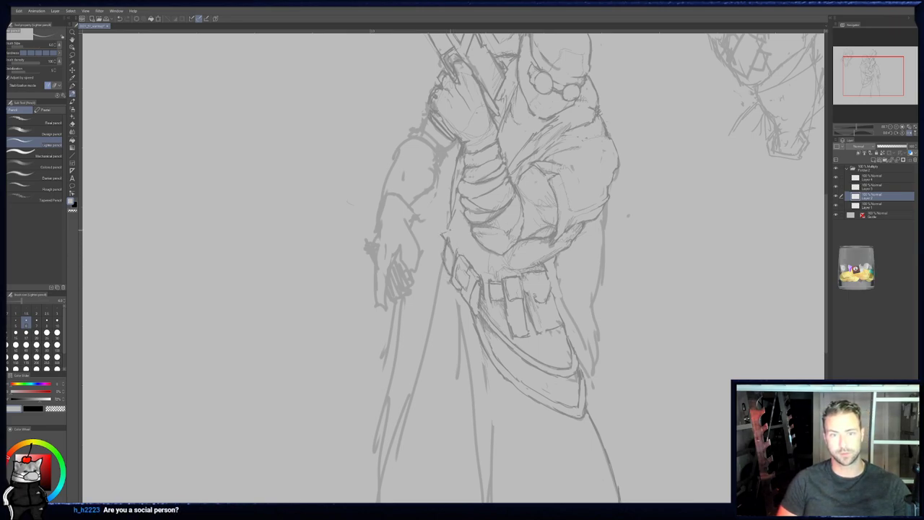
key("b")
key("p")
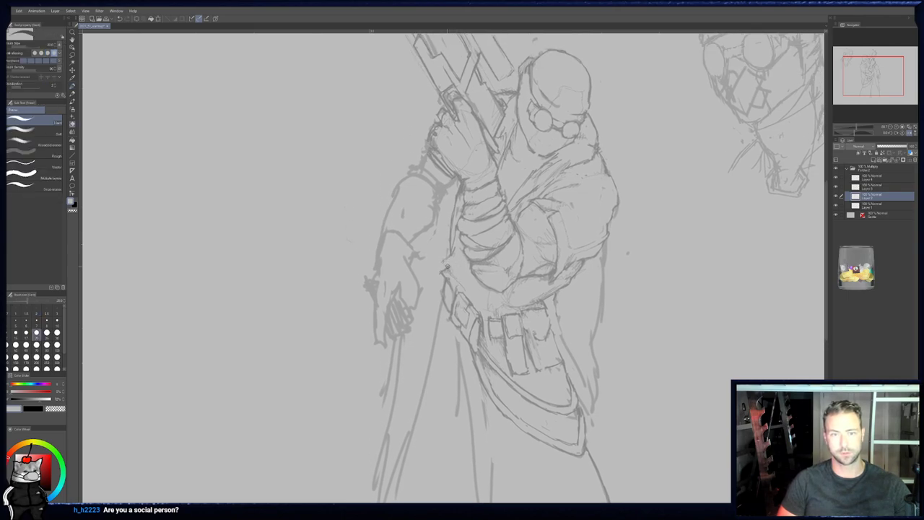
- Clean up the collar folds between the wrapped forearm and the chest with eraser and pen strokes
key("p")
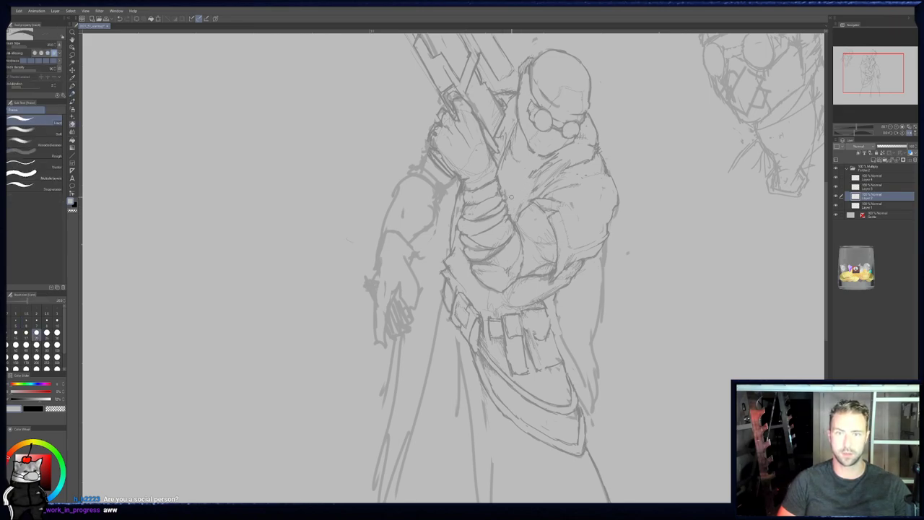
key("p")
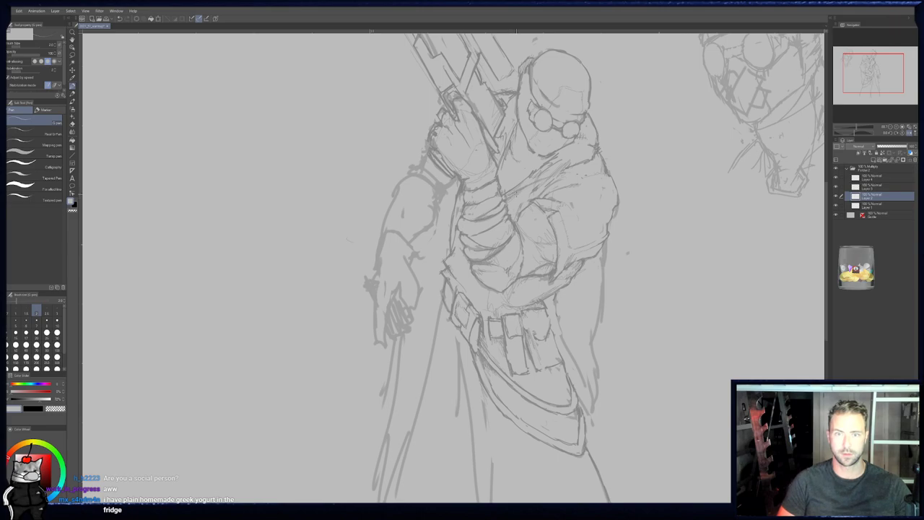
left_click_drag(495, 232, 493, 237)
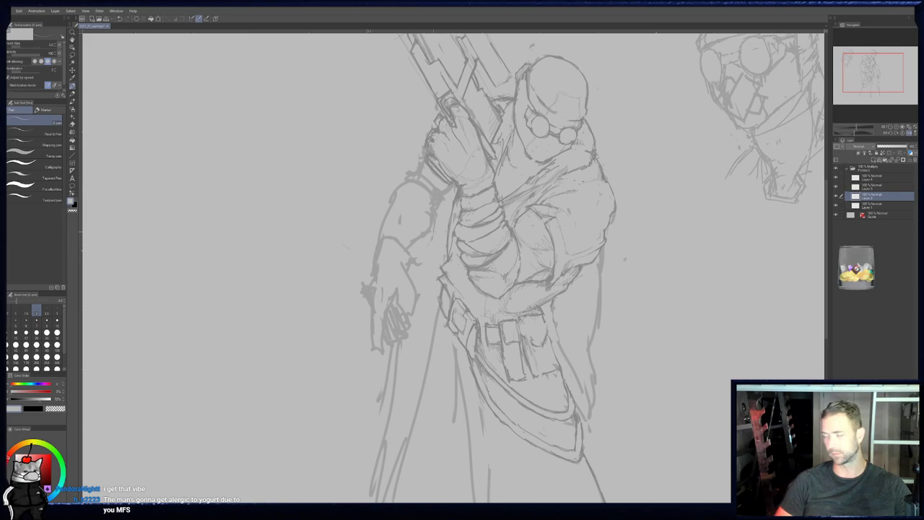
- Flip the canvas view back to normal and redraw the waist sash line running beneath the folded forearm
key("p")
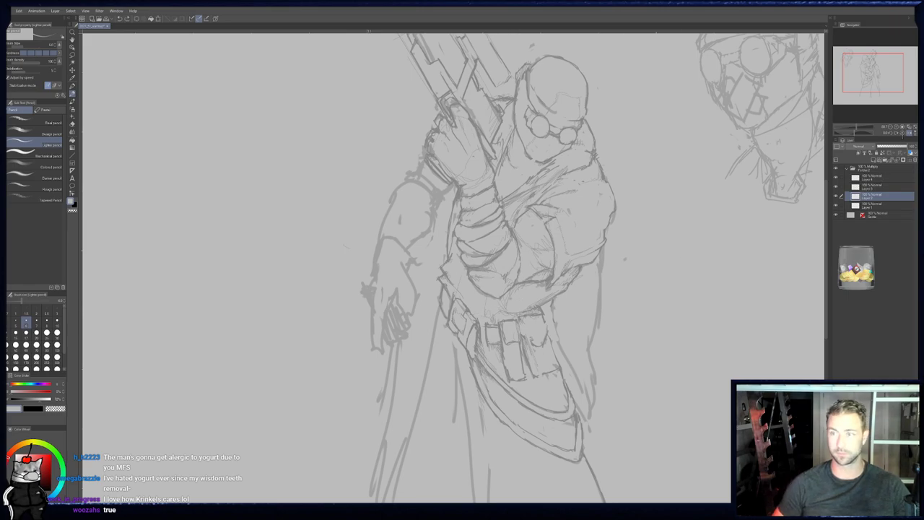
left_click(909, 133)
left_click_drag(414, 318, 456, 309)
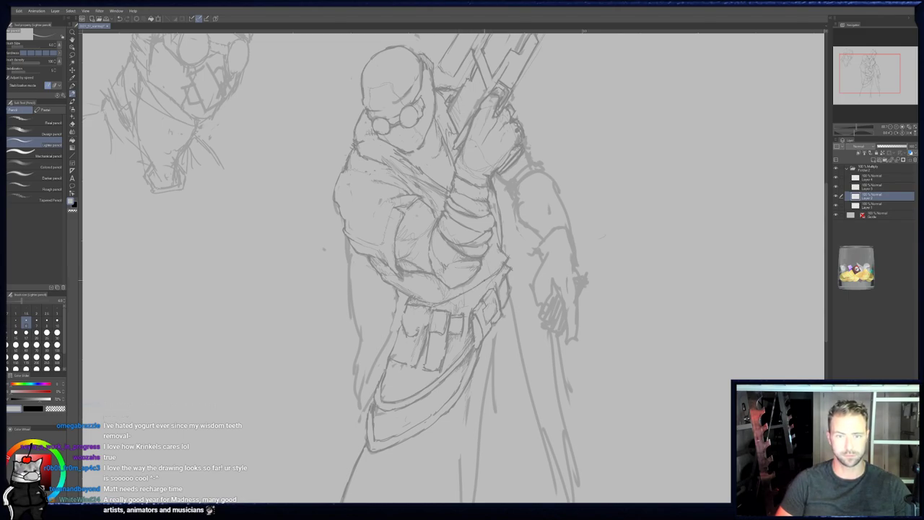
key("e")
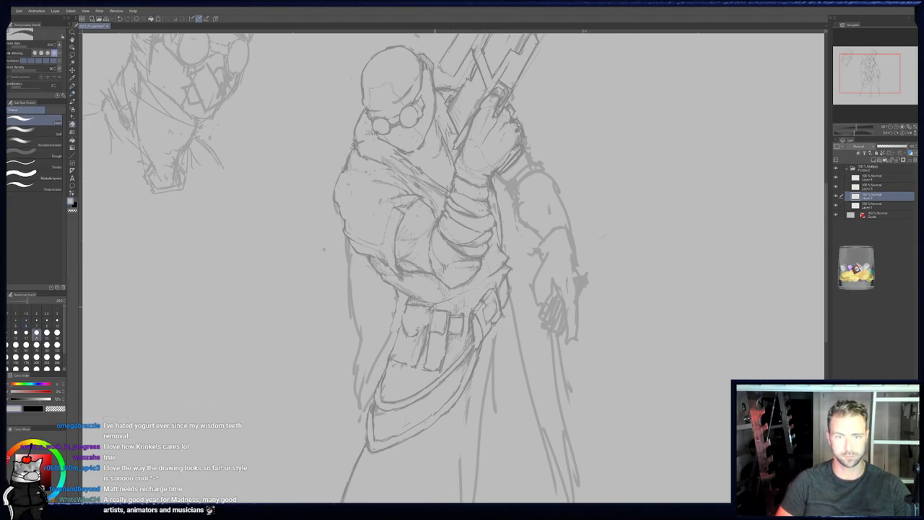
key("p")
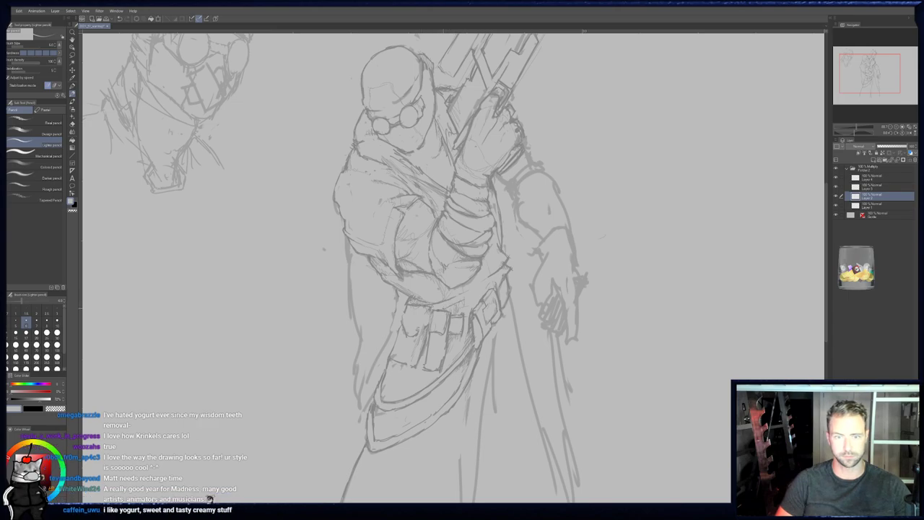
key("b")
key("p")
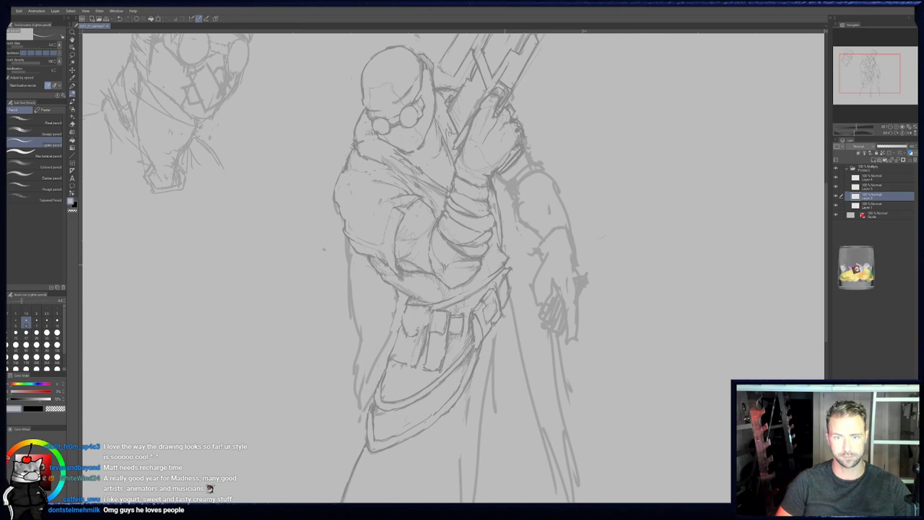
- Refine the folds of the waist sash above the belt pouches with alternating eraser and pen strokes
key("p")
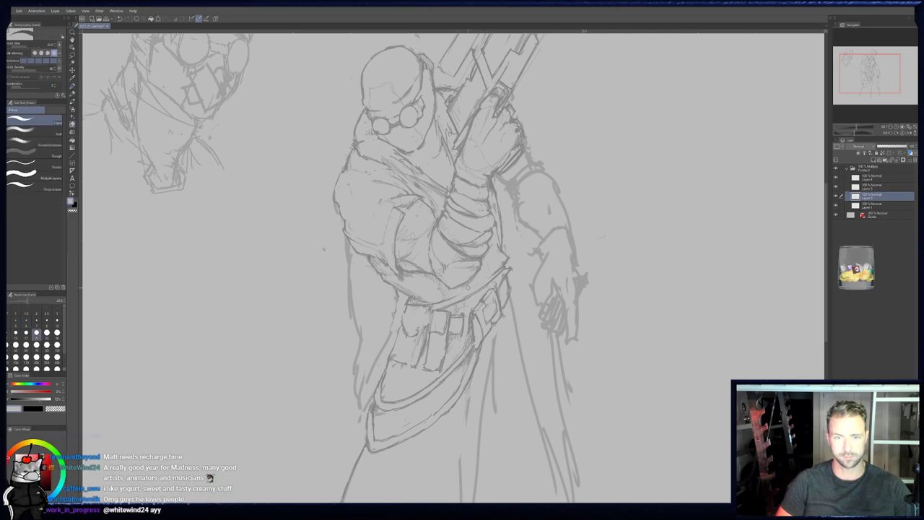
key("e")
key("p")
key("e")
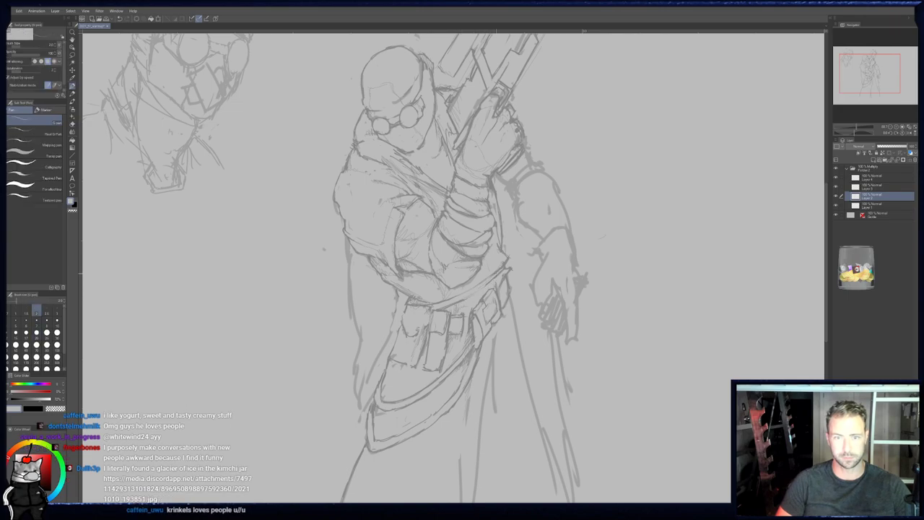
key("p")
key("p")
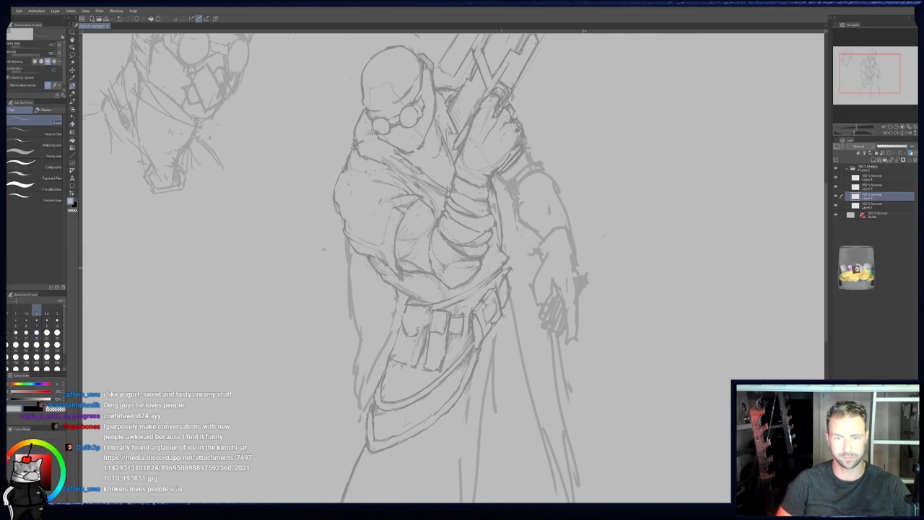
- Clean up the waist contour beside the outermost belt pouch and redraw the pouch's edge
key("b")
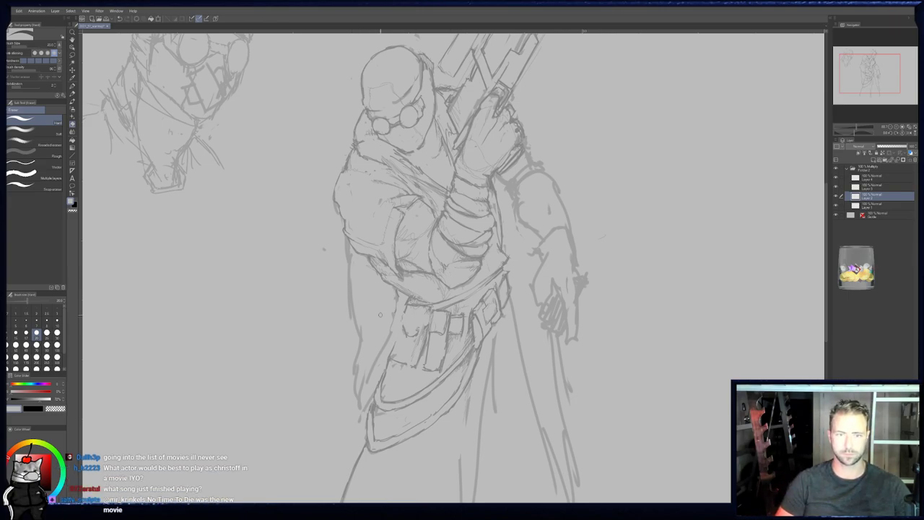
key("p")
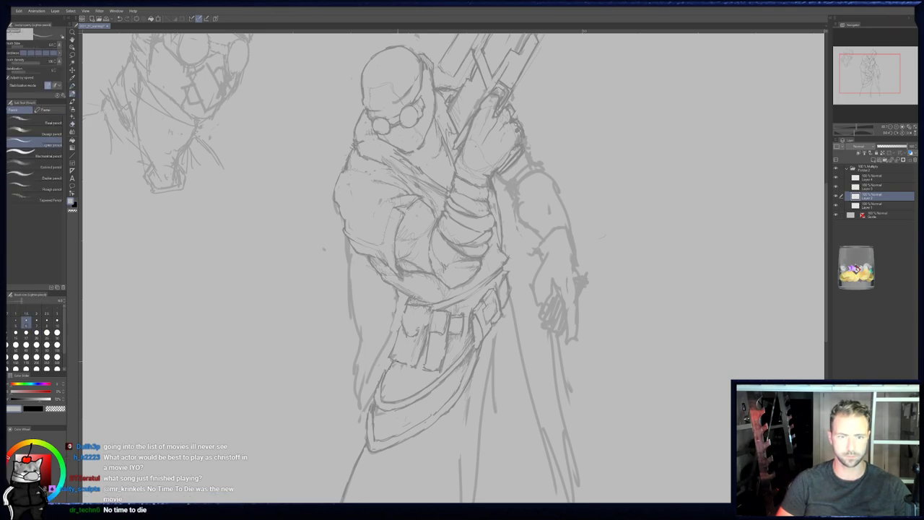
key("p")
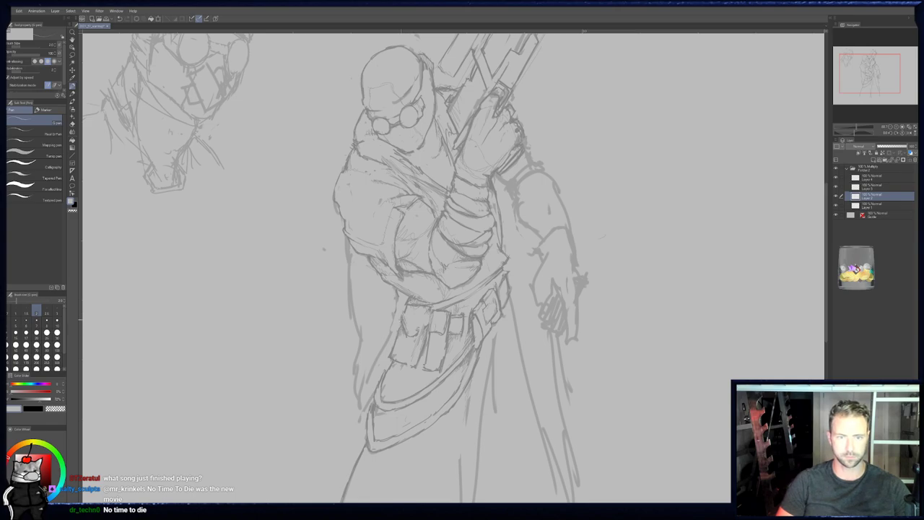
- Refine the contour beneath the gun hand, beside the wrapped wrist, with alternating eraser, pen and pencil strokes
key("p")
scroll(453, 266, "down", 1)
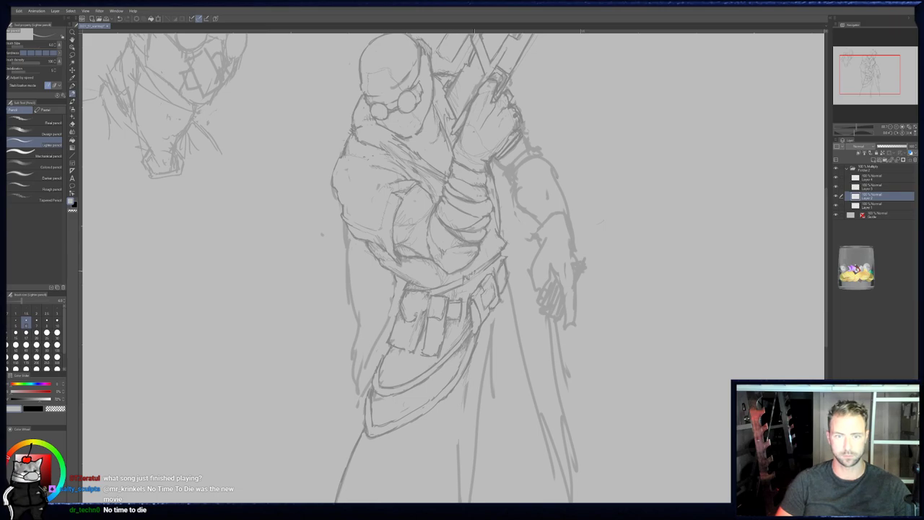
middle_click_drag(474, 271, 477, 284)
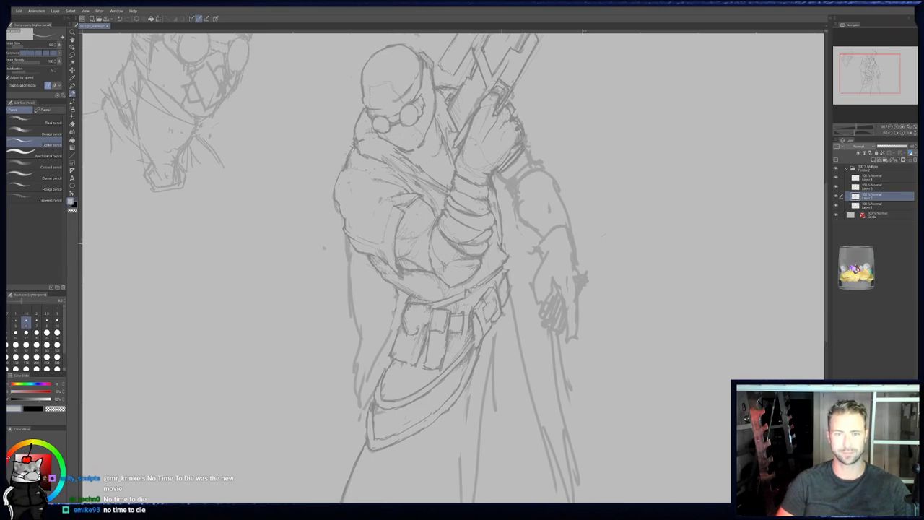
key("e")
middle_click_drag(494, 210, 503, 255)
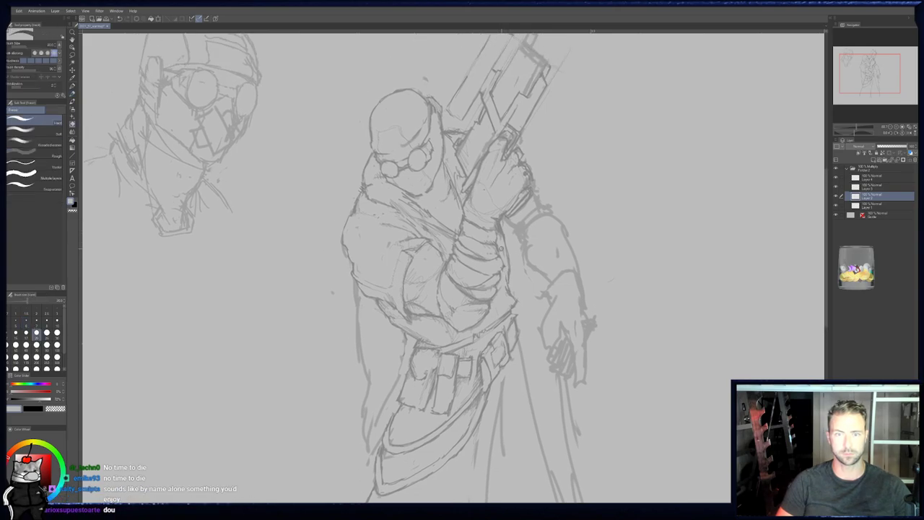
key("p")
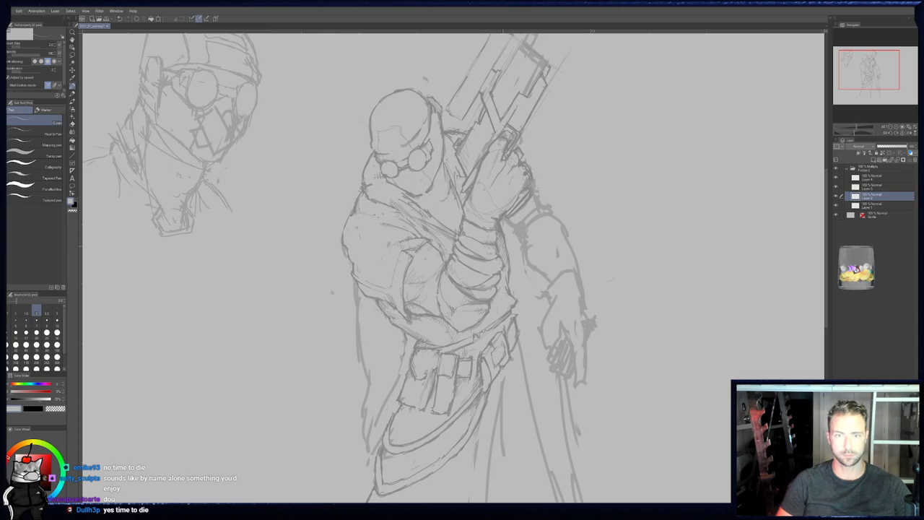
key("p")
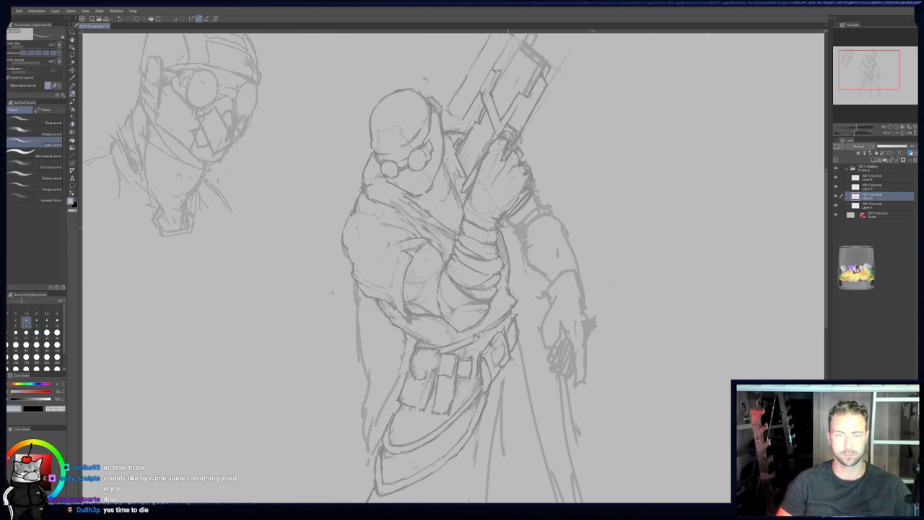
key("b")
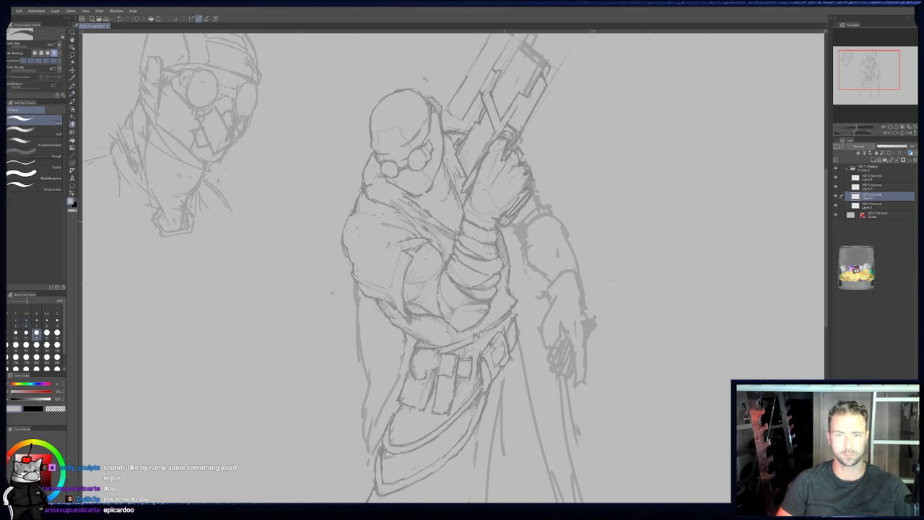
key("p")
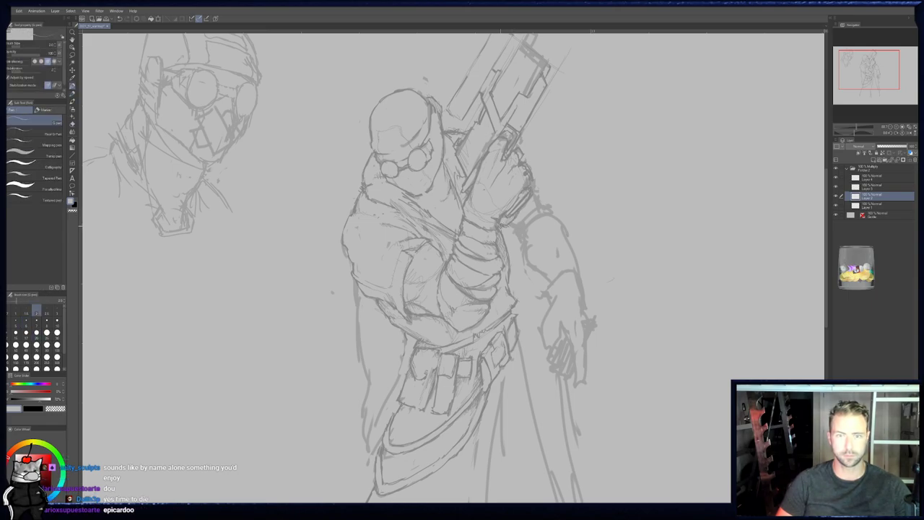
middle_click_drag(514, 216, 509, 226)
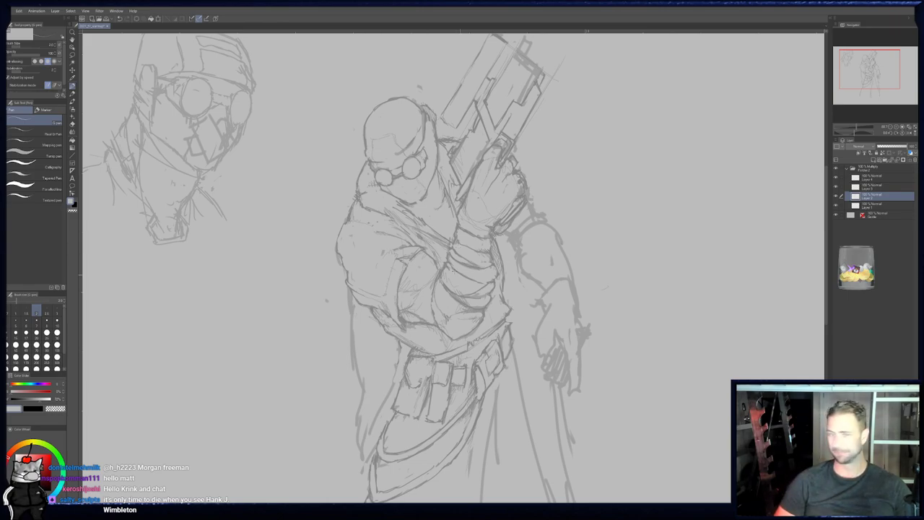
left_click_drag(593, 257, 557, 284)
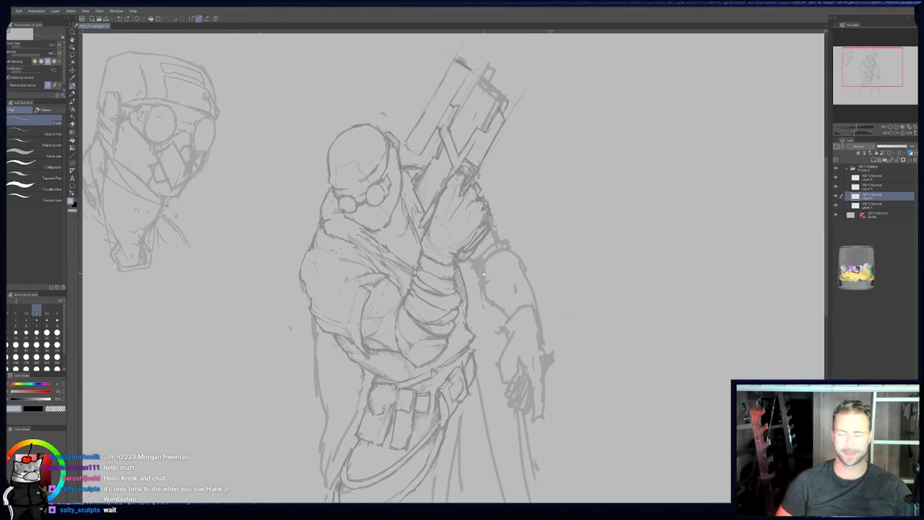
left_click_drag(484, 273, 482, 275)
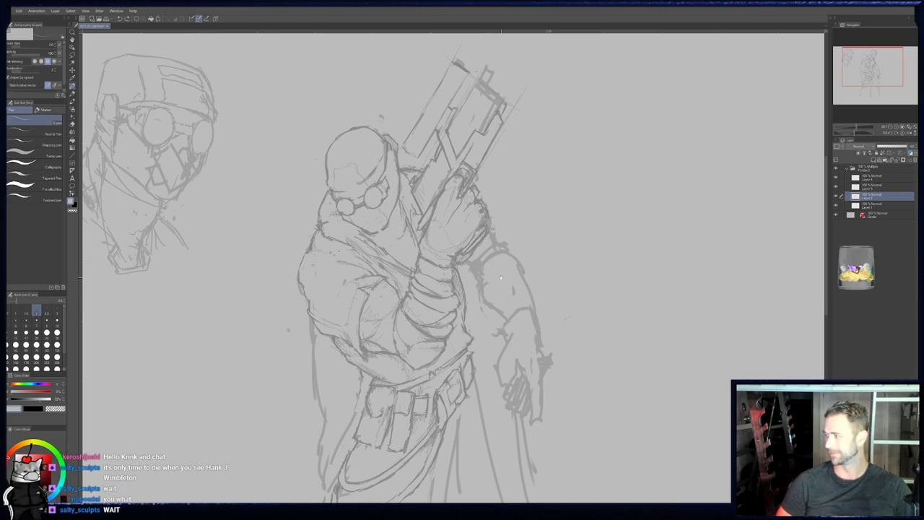
left_click_drag(500, 280, 503, 280)
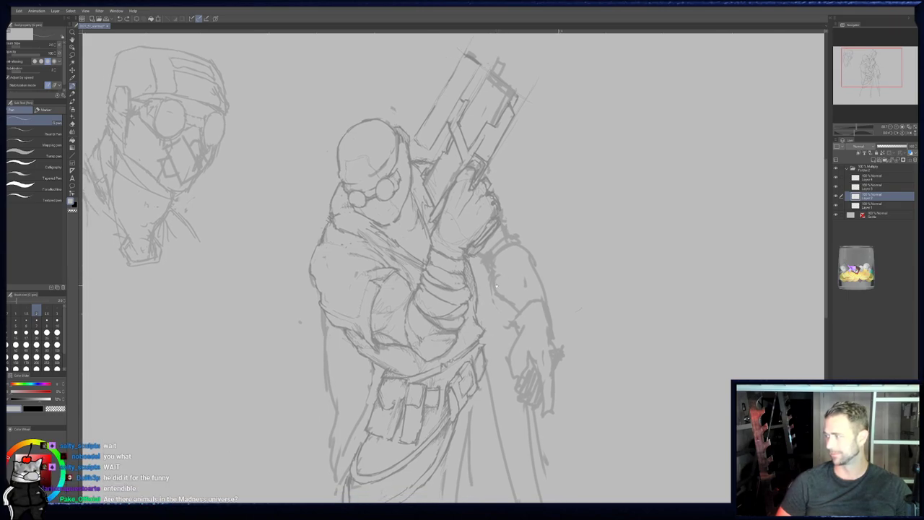
left_click_drag(499, 282, 496, 285)
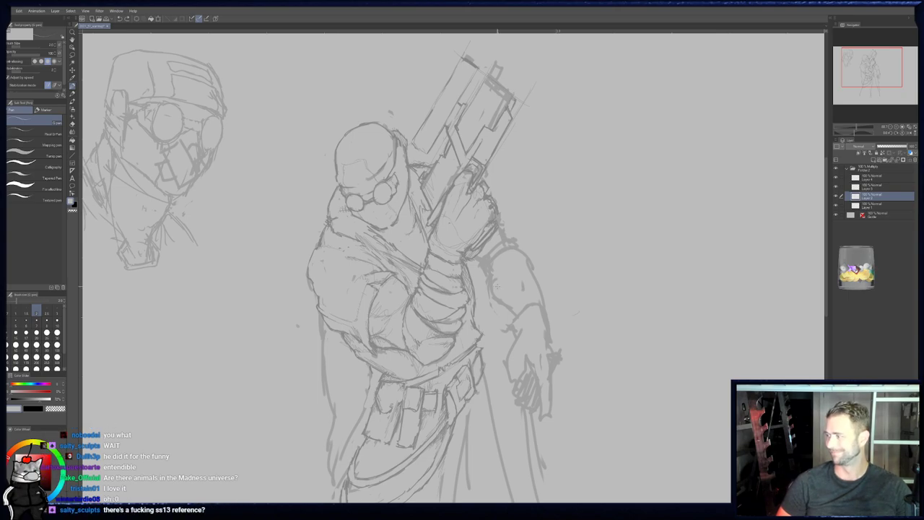
mouse_move(497, 286)
middle_mouse_down()
mouse_move(504, 292)
mouse_move(496, 291)
middle_mouse_up()
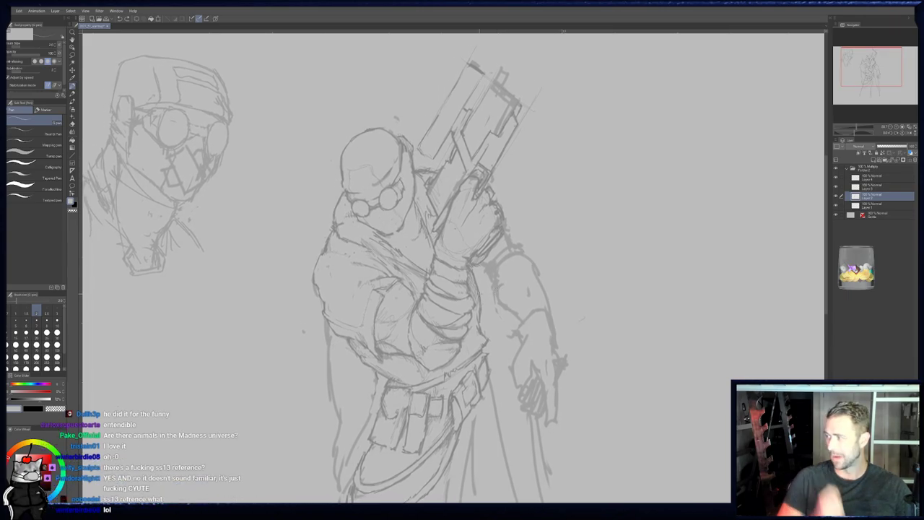
middle_click_drag(492, 253, 503, 259)
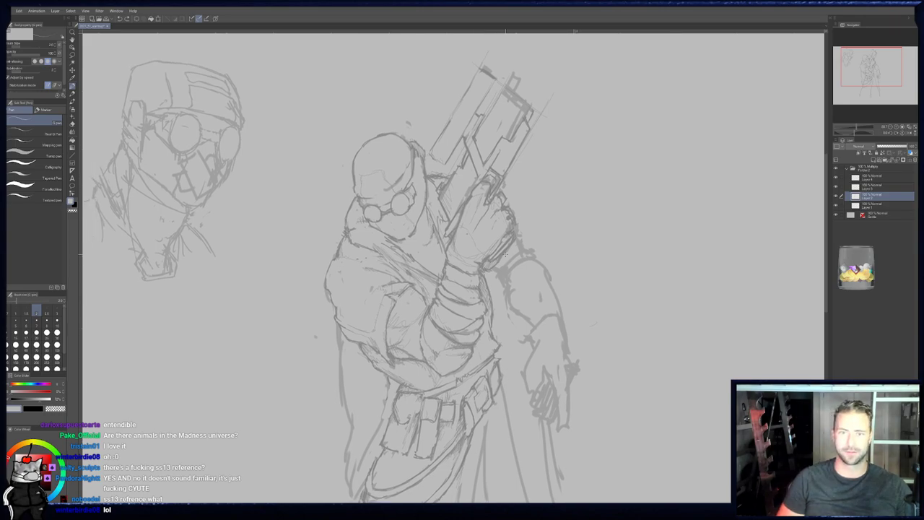
- Redraw the top contour of the far shoulder behind the gun hand with pencil and eraser strokes
key("p")
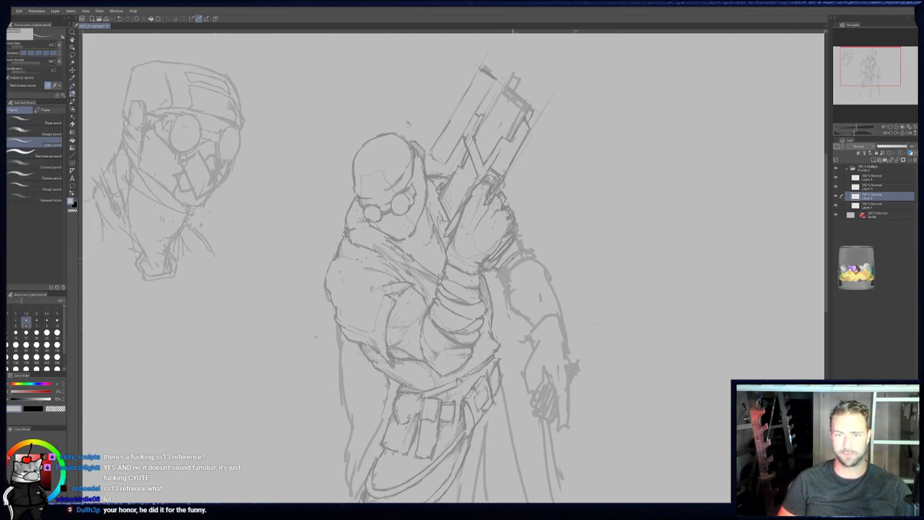
key("e")
key("p")
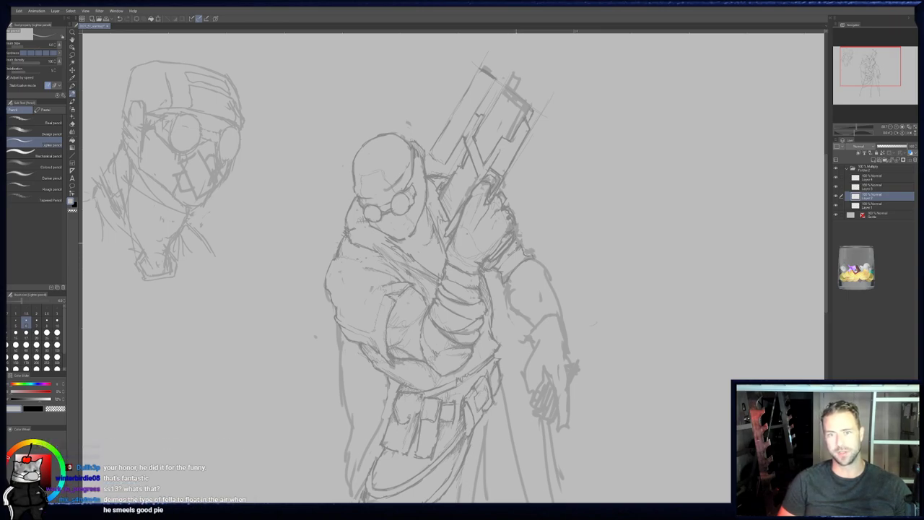
key("e")
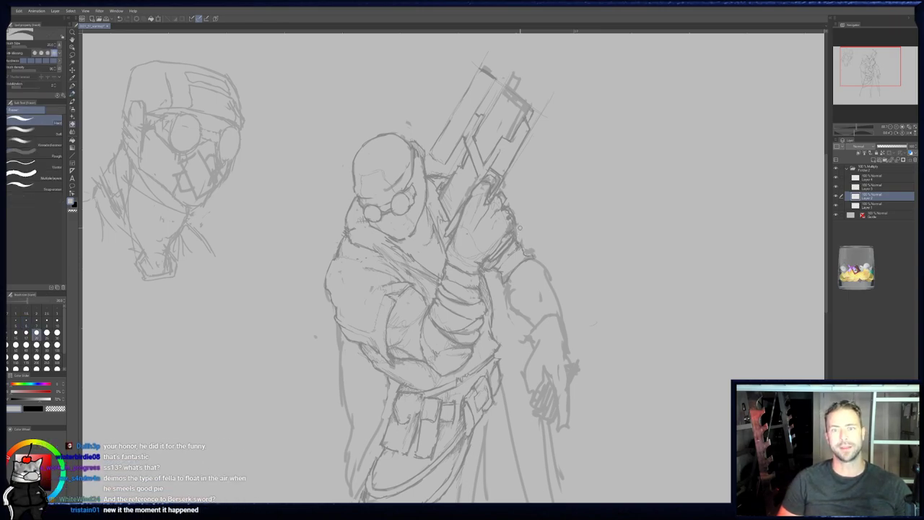
- Clean up and redraw the fold lines where the far shoulder meets the gun hand's wrist
middle_click_drag(524, 250, 531, 227)
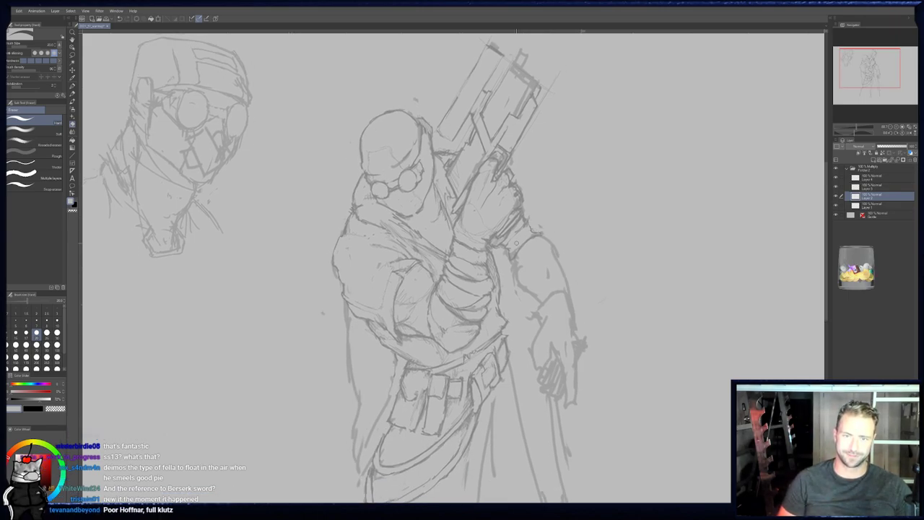
key("p")
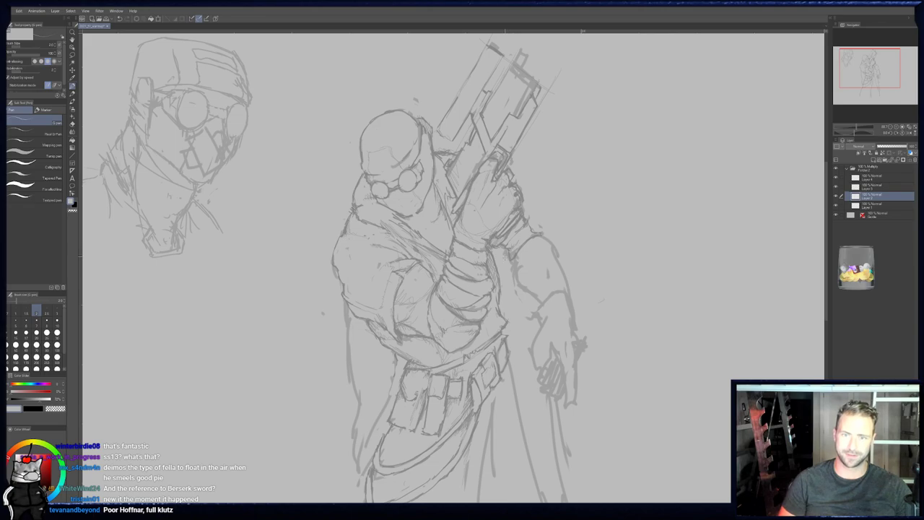
key("b")
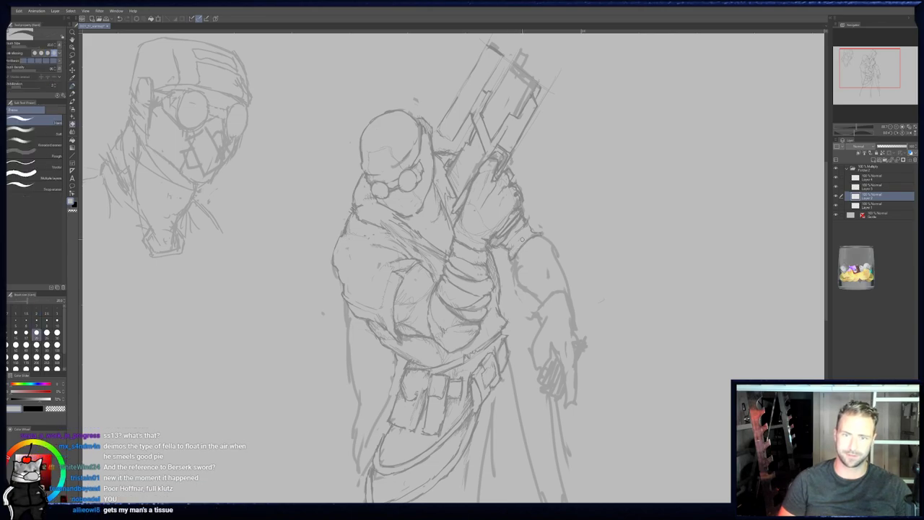
key("p")
key("p")
middle_click_drag(718, 191, 704, 196)
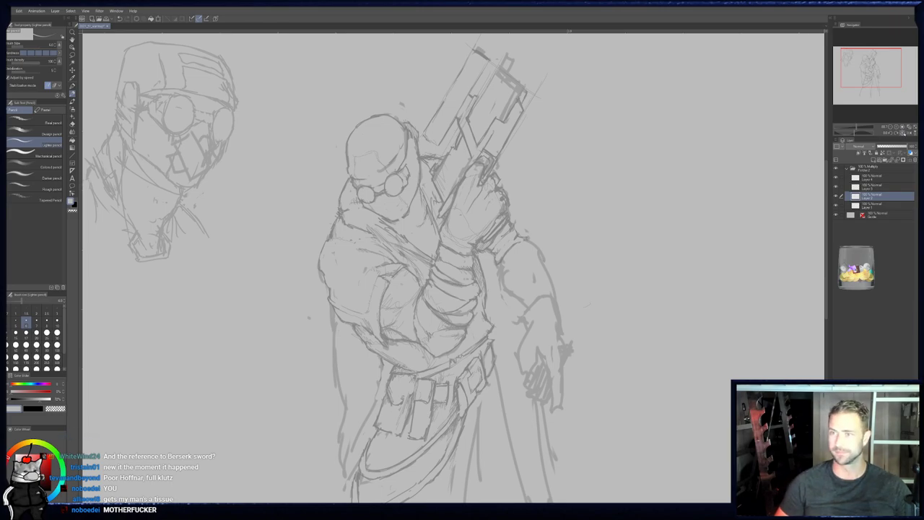
- Flip the canvas view horizontally and draw a pencil cuff line across the hanging arm below the upper arm
left_click(909, 133)
middle_click_drag(465, 348, 505, 315)
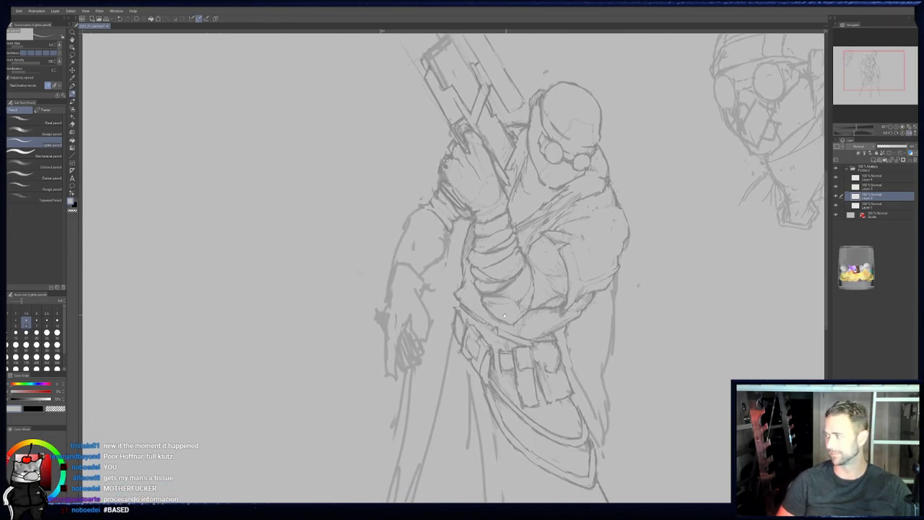
left_click_drag(504, 315, 542, 309)
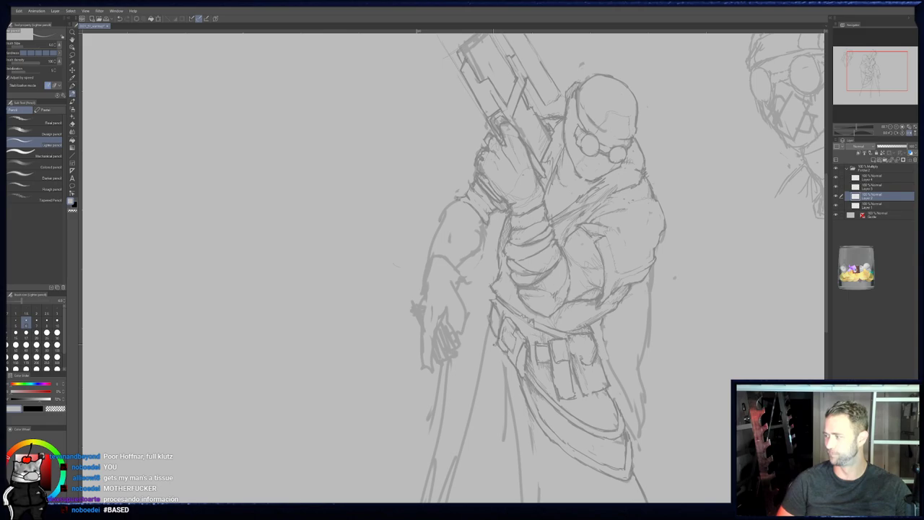
middle_click_drag(494, 344, 503, 347)
key("e")
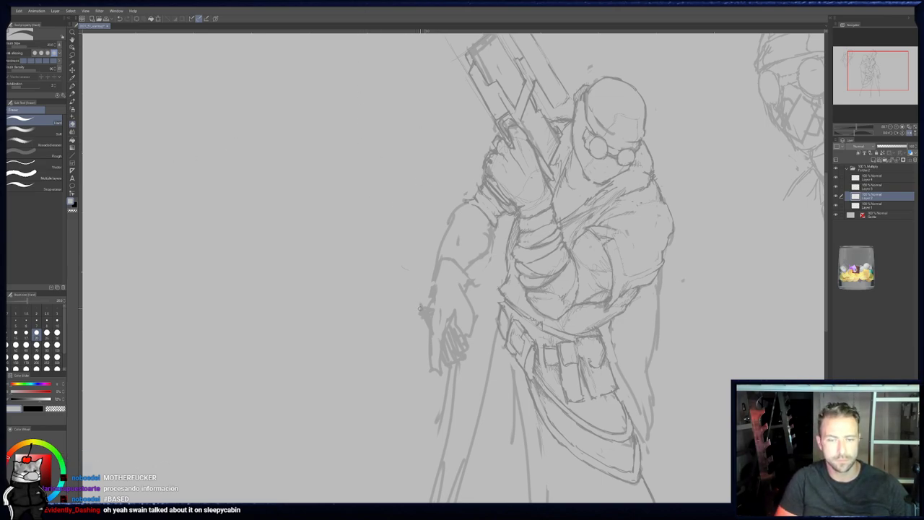
key("p")
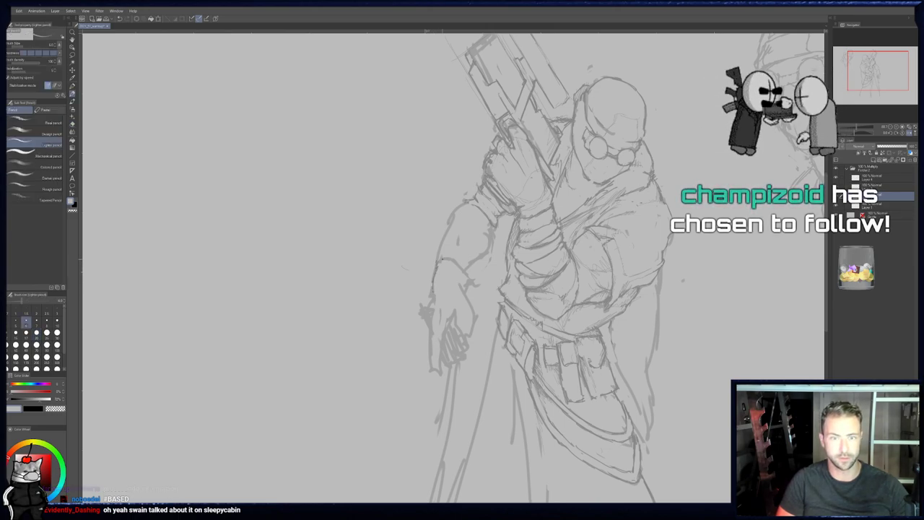
left_click_drag(465, 269, 462, 289)
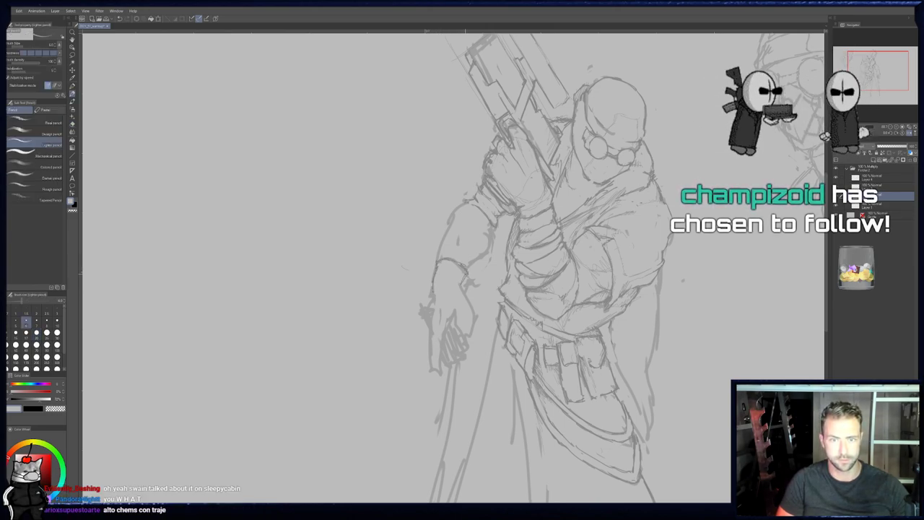
- Refine the hanging arm's cuff and the sleeve edge just above it with alternating eraser and pencil strokes
key("e")
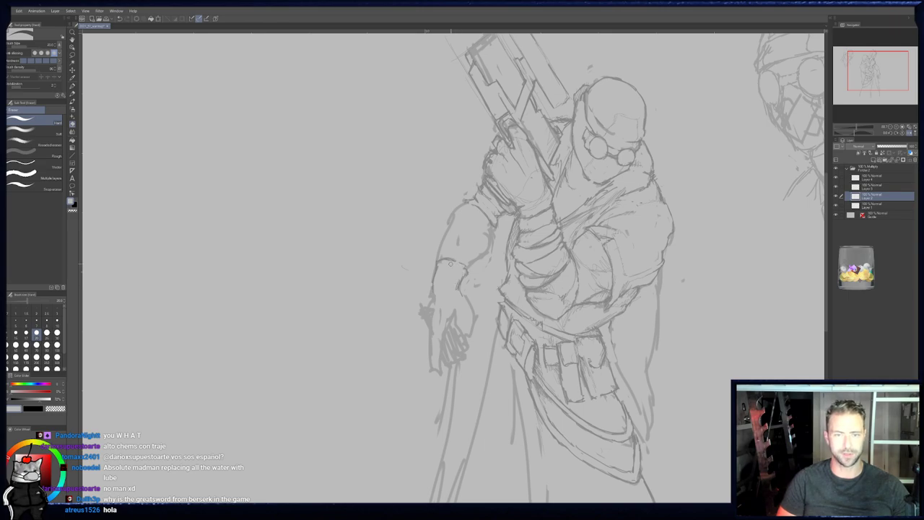
key("p")
key("e")
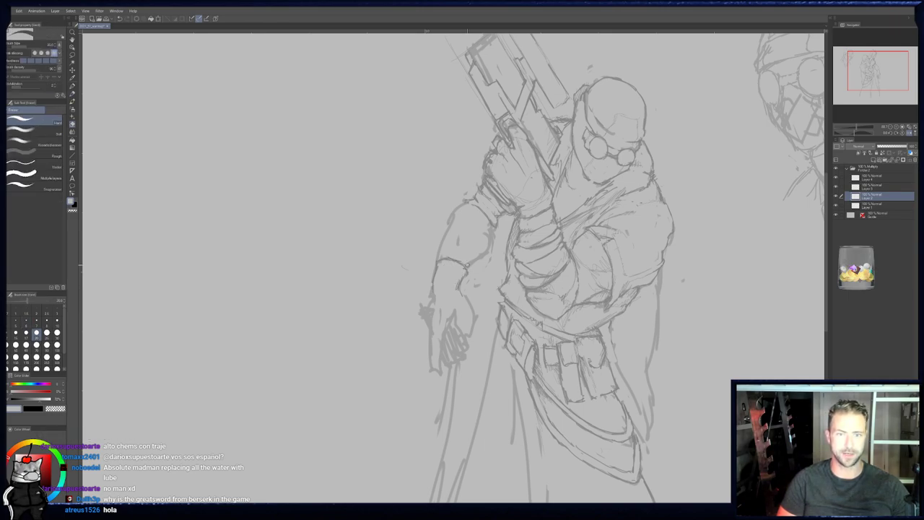
key("p")
key("e")
key("p")
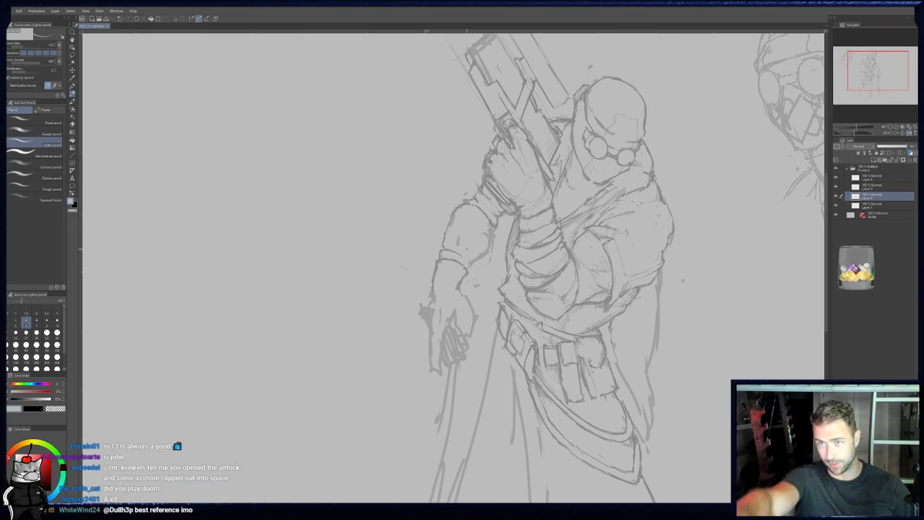
- Clean up the outer contour of the hanging arm's upper sleeve and redraw it in pencil
key("b")
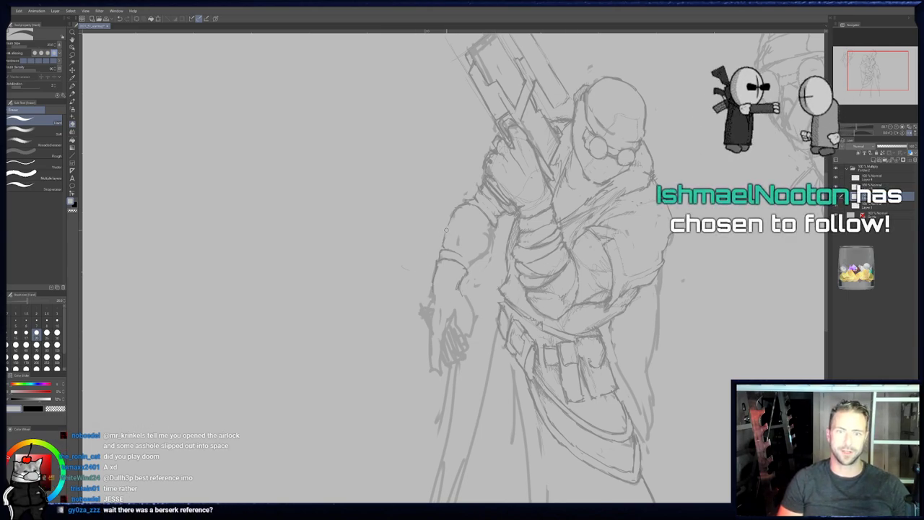
key("p")
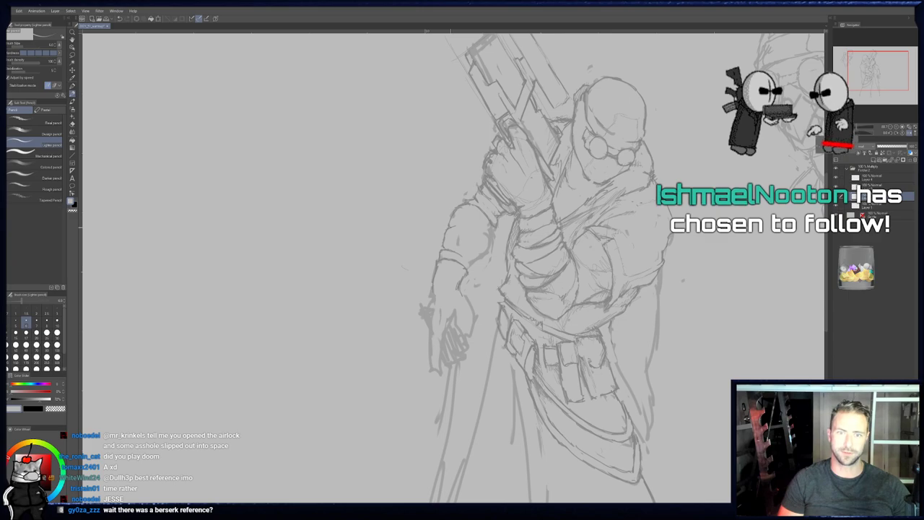
key("e")
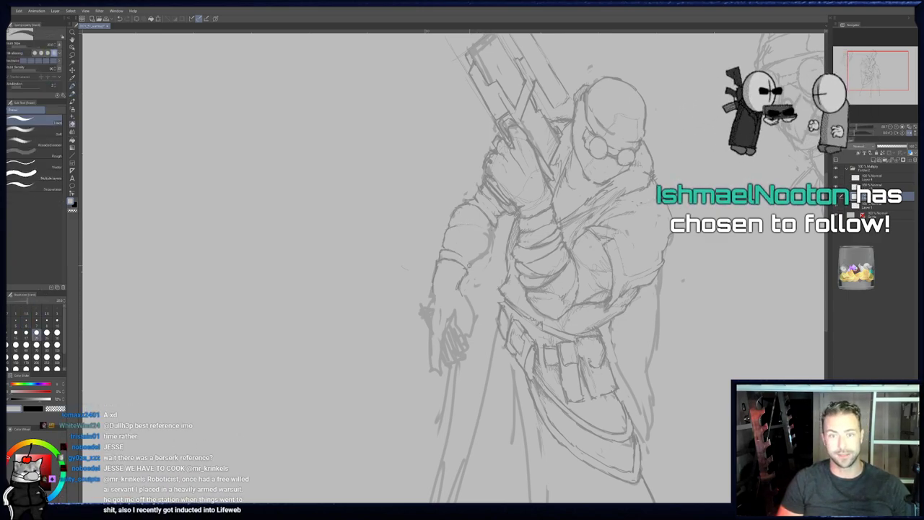
key("p")
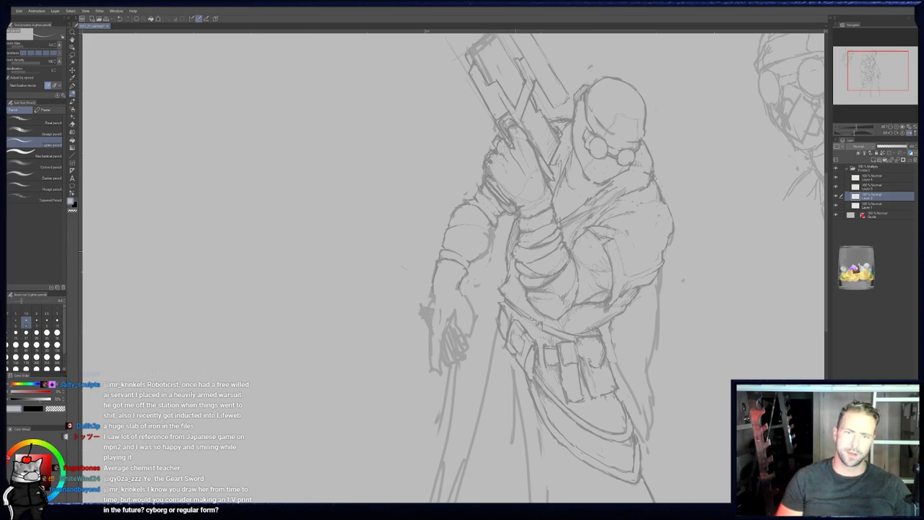
- Undo the last pencil stroke and clean up the inner edge of the hanging arm's sleeve with the eraser
key("ctrl+z")
key("e")
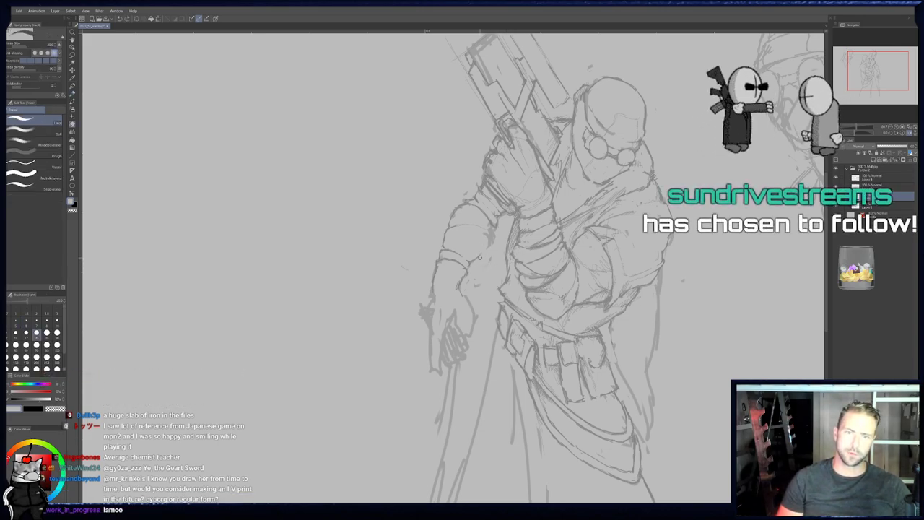
key("p")
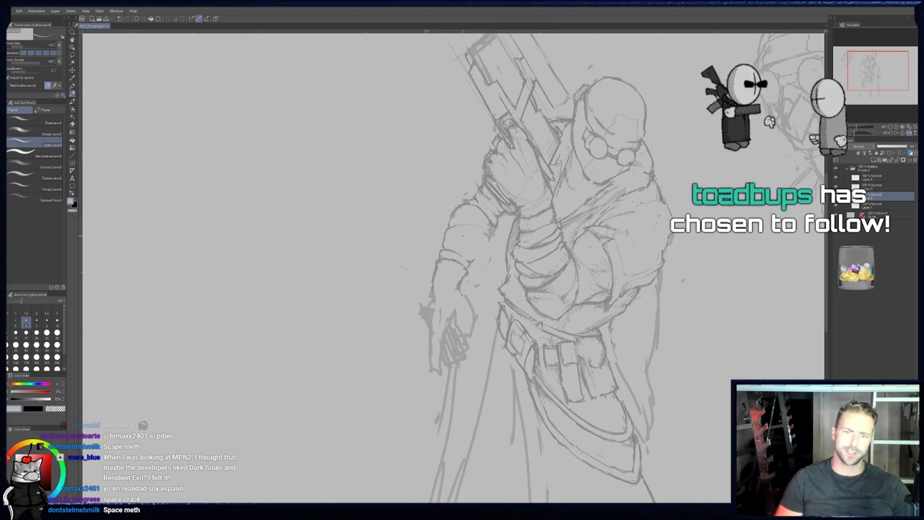
- Flip the canvas view horizontally and rework the hanging arm's lower sleeve above the cuff with alternating eraser and pencil strokes
key("e")
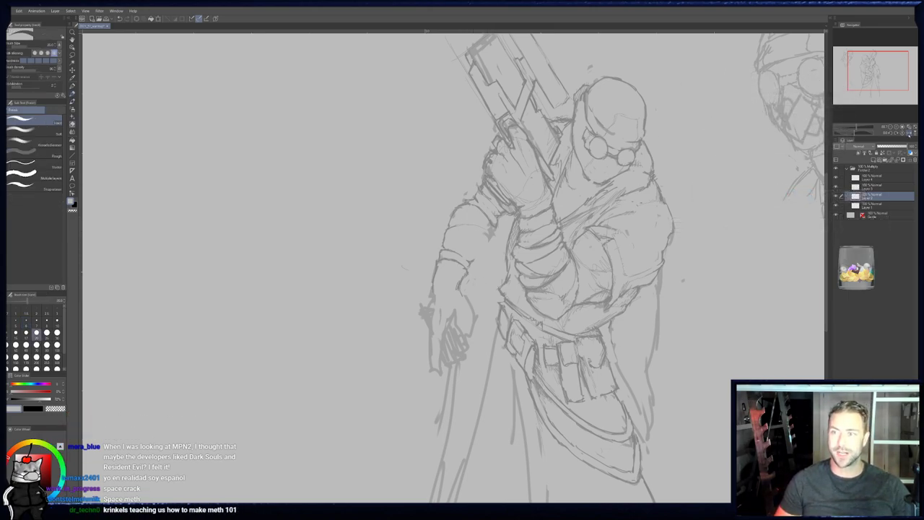
left_click(910, 134)
left_click_drag(476, 250, 498, 250)
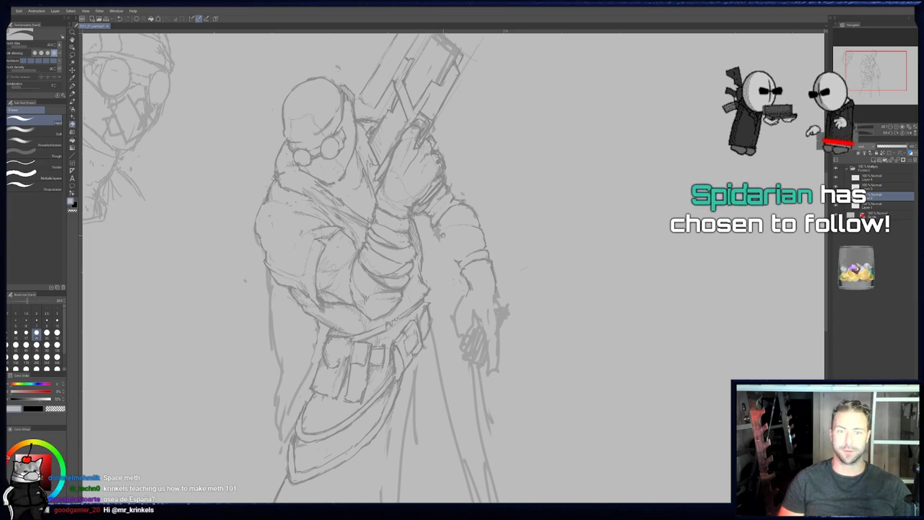
key("p")
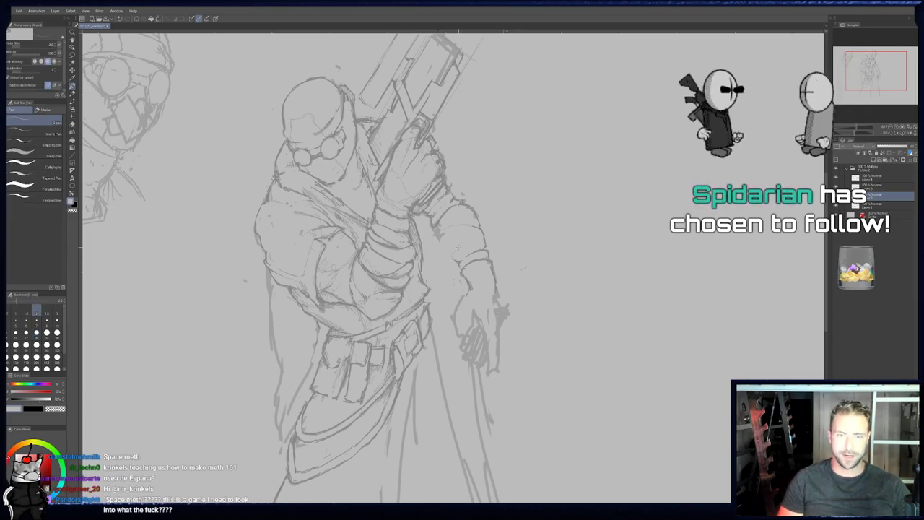
key("e")
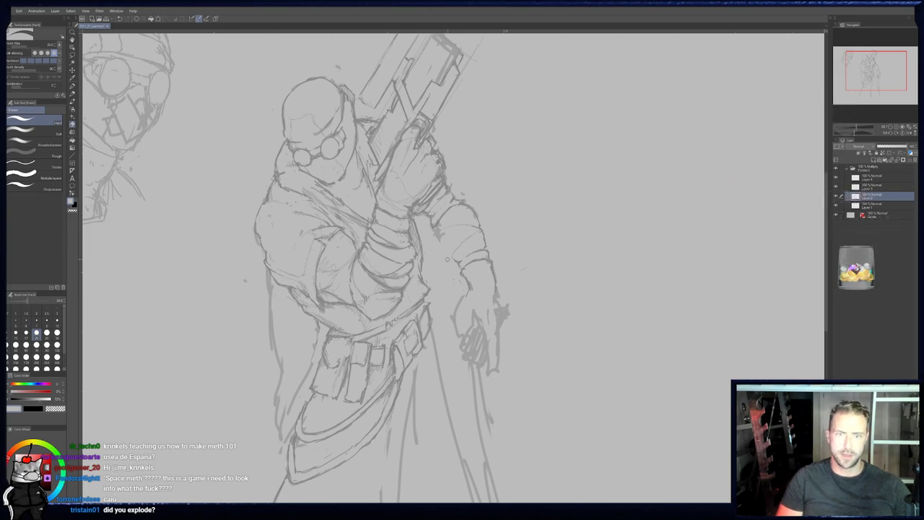
key("p")
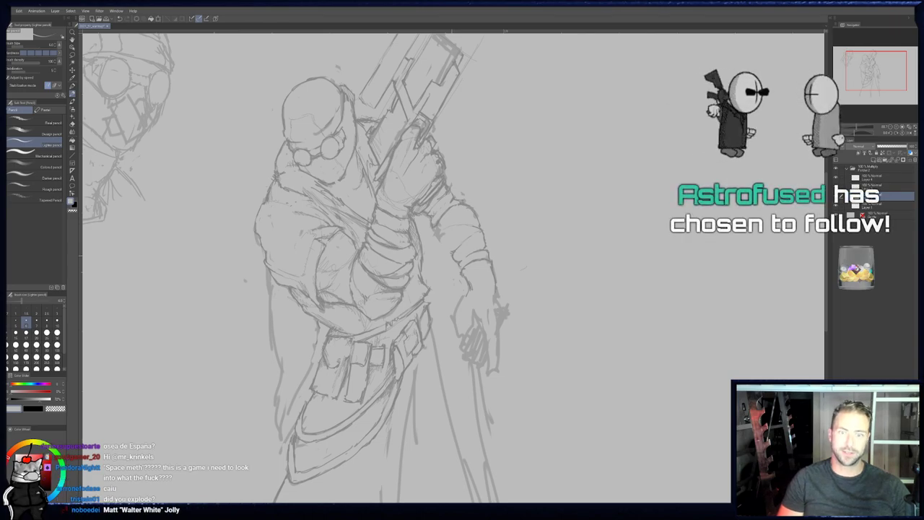
key("e")
key("p")
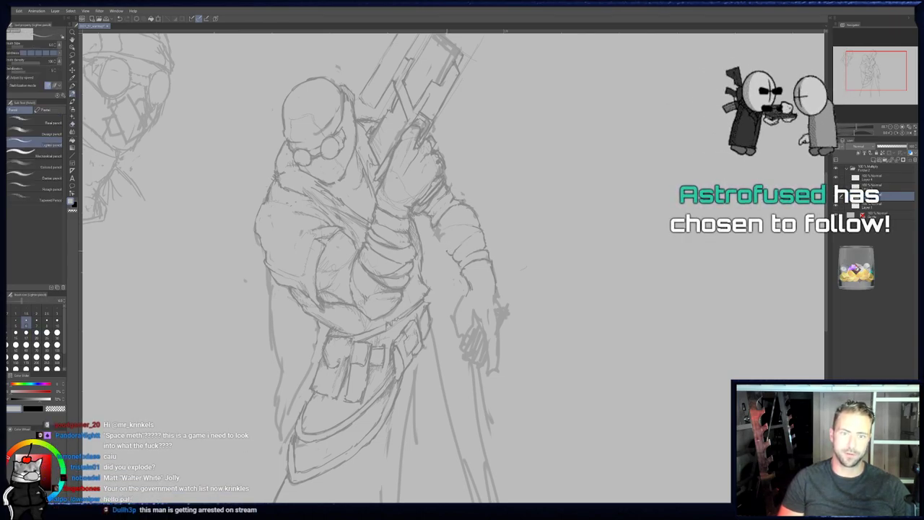
- Draw curved wrapping bands across the hanging arm's sleeve in pencil and clean up its inner edge with the eraser
key("e")
left_click_drag(440, 234, 445, 244)
key("p")
key("e")
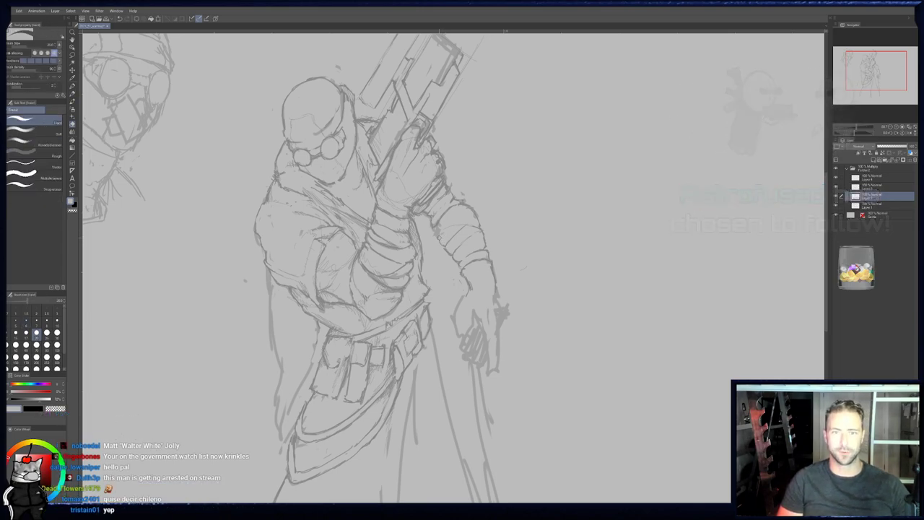
key("p")
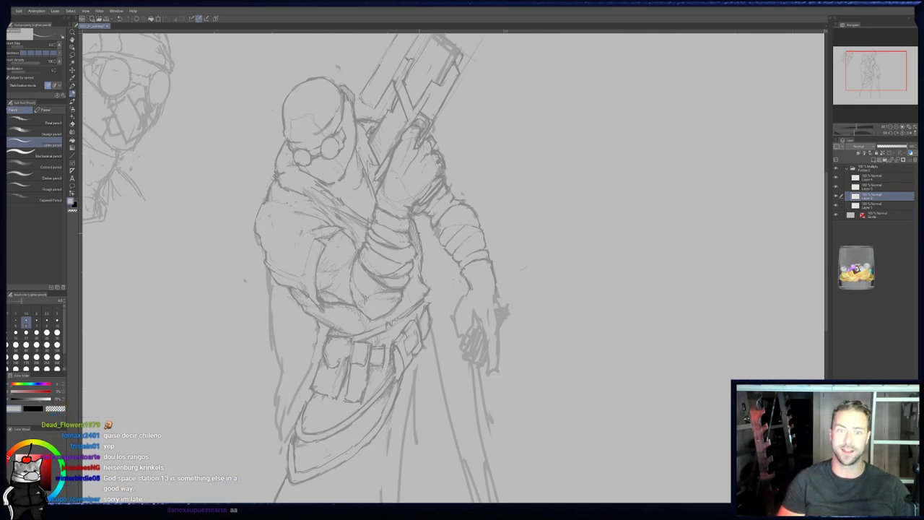
key("b")
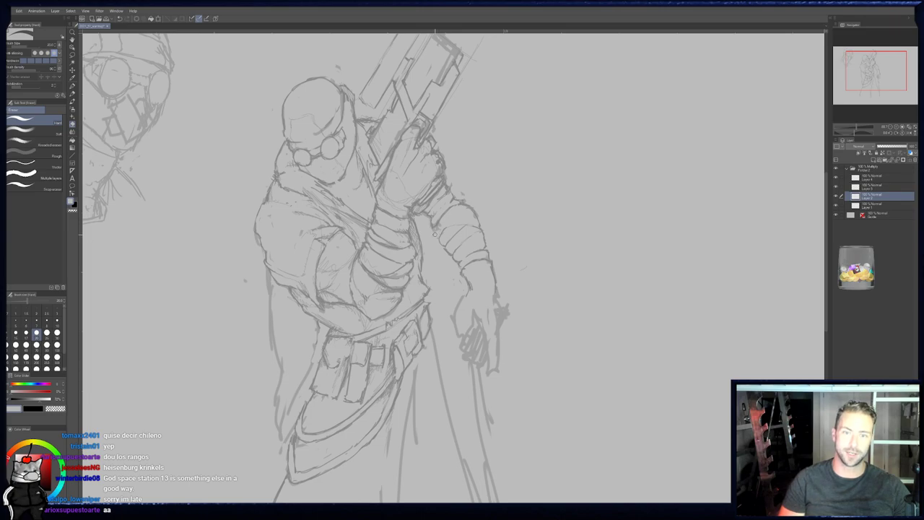
key("p")
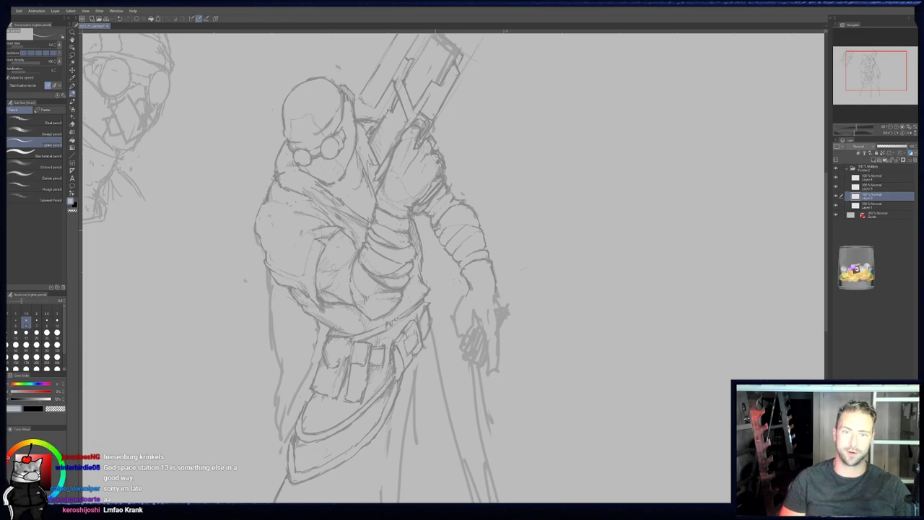
key("b")
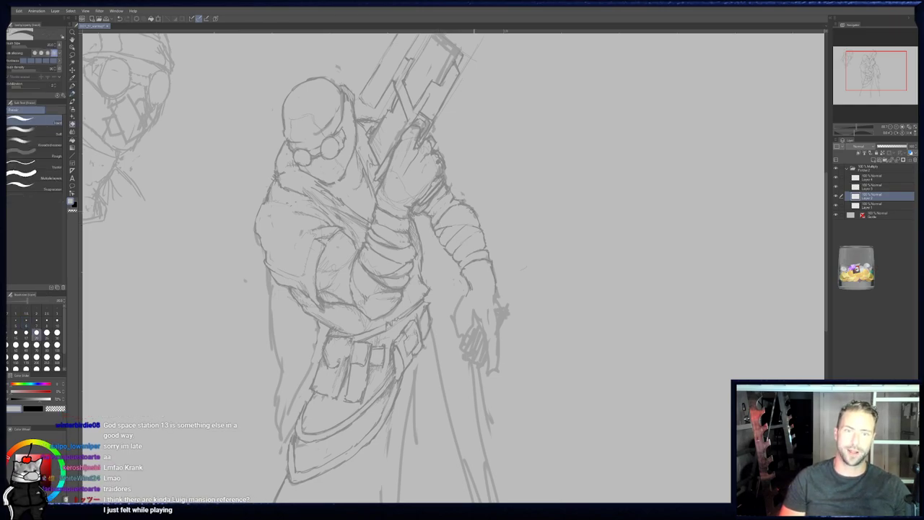
- Flip the canvas view horizontally and tidy the top wraps and outer edge of the hanging arm's sleeve with eraser and pencil
key("h")
key("p")
key("e")
left_click_drag(431, 220, 436, 215)
key("p")
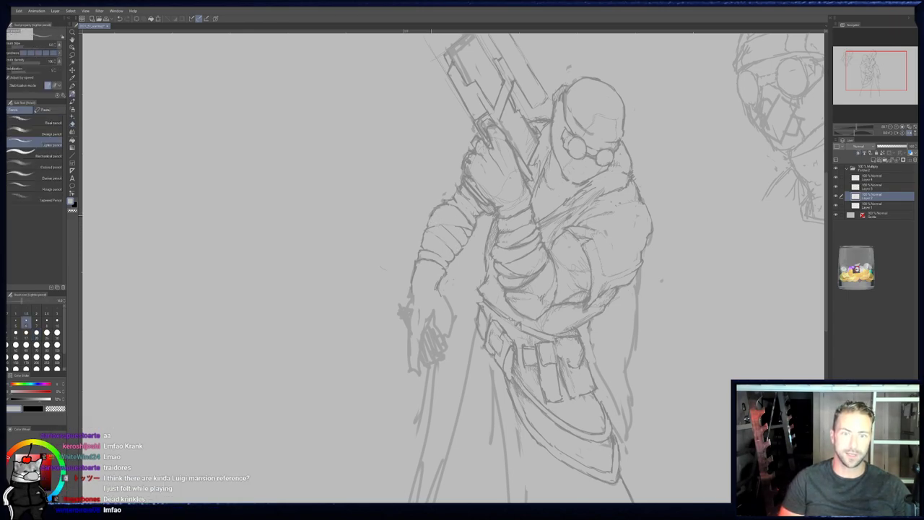
key("e")
left_click_drag(427, 216, 436, 212)
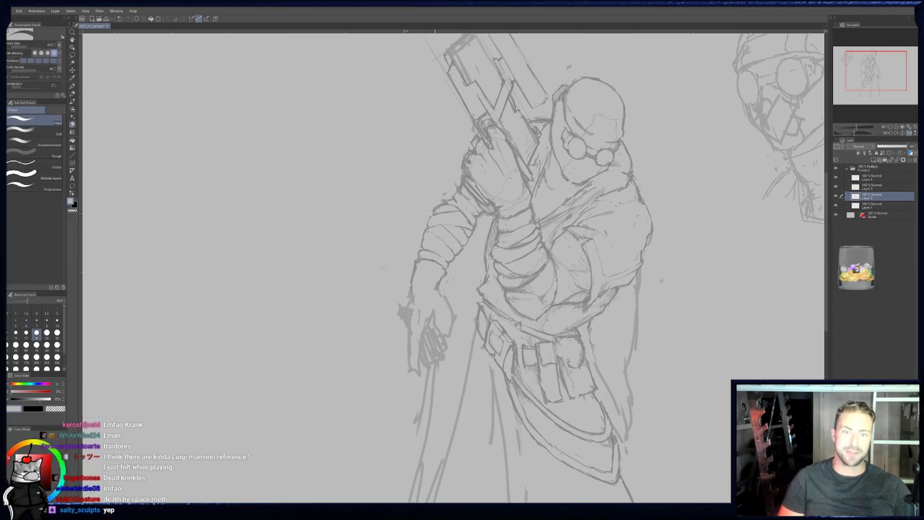
key("p")
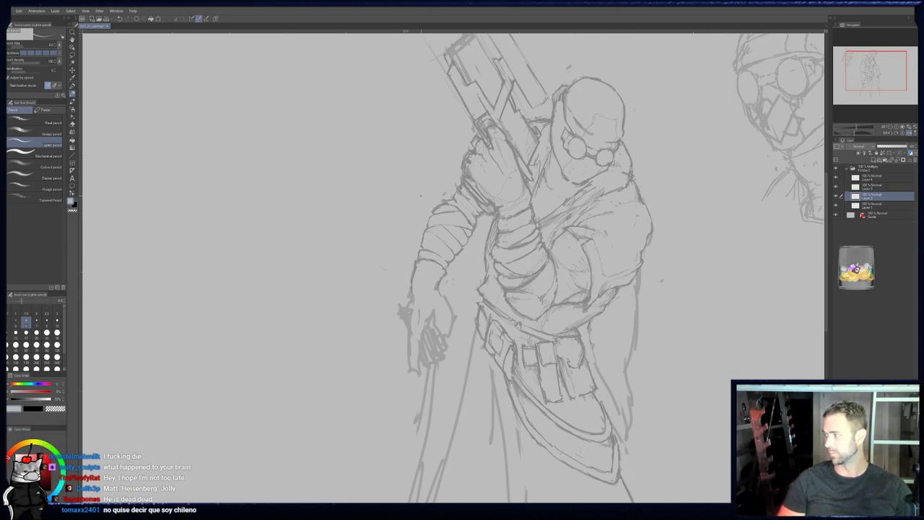
- Lasso the hanging arm's hand, enlarge and slightly rotate it with a free transform, apply it and clear the selection
mouse_move(438, 281)
left_mouse_down()
mouse_move(413, 323)
mouse_move(439, 274)
left_mouse_up()
left_click_drag(397, 313, 392, 314)
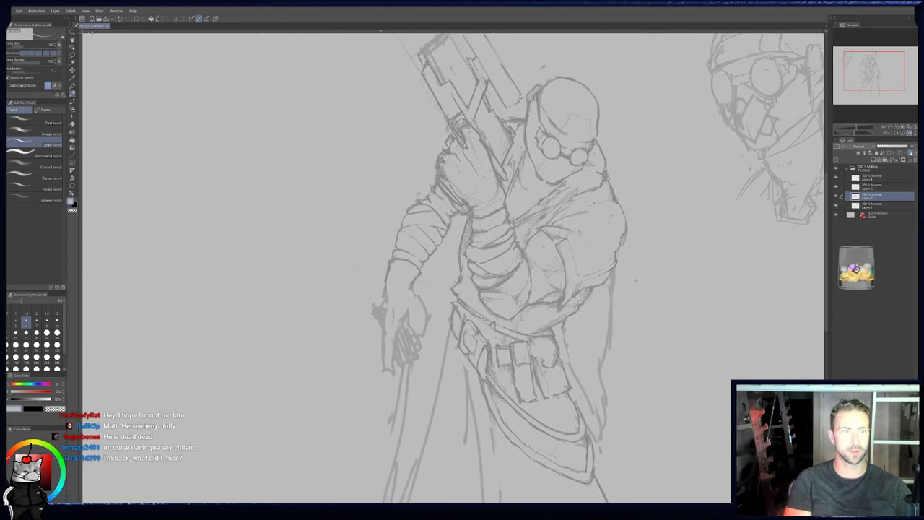
key("m")
mouse_move(374, 345)
left_mouse_down()
mouse_move(383, 287)
mouse_move(441, 348)
left_mouse_up()
left_click_drag(393, 388, 392, 385)
mouse_move(409, 385)
left_mouse_down()
mouse_move(395, 369)
mouse_move(345, 387)
left_mouse_up()
key("ctrl+shift+t")
left_click_drag(427, 377, 436, 394)
left_click_drag(406, 322, 405, 326)
left_click_drag(426, 269, 436, 266)
left_click_drag(410, 299, 408, 301)
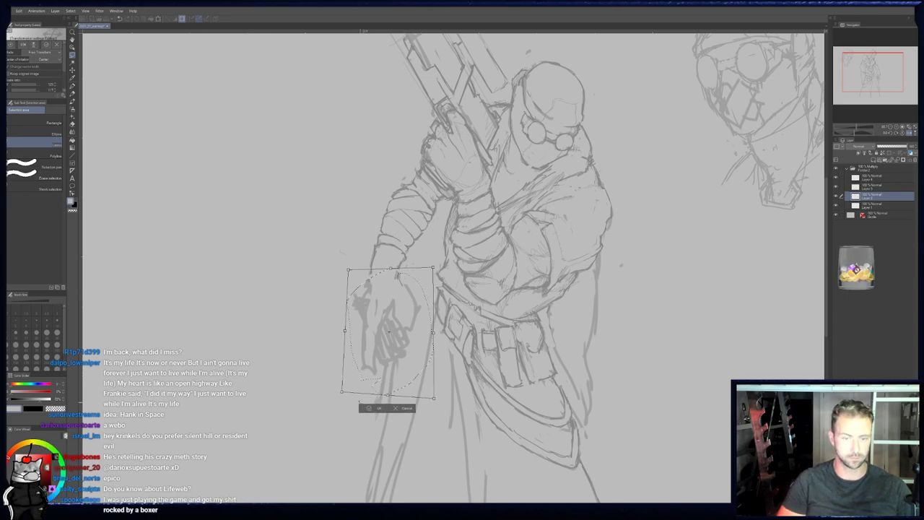
left_click(386, 408)
key("ctrl+d")
left_click_drag(125, 308, 313, 488)
left_click_drag(483, 264, 372, 215)
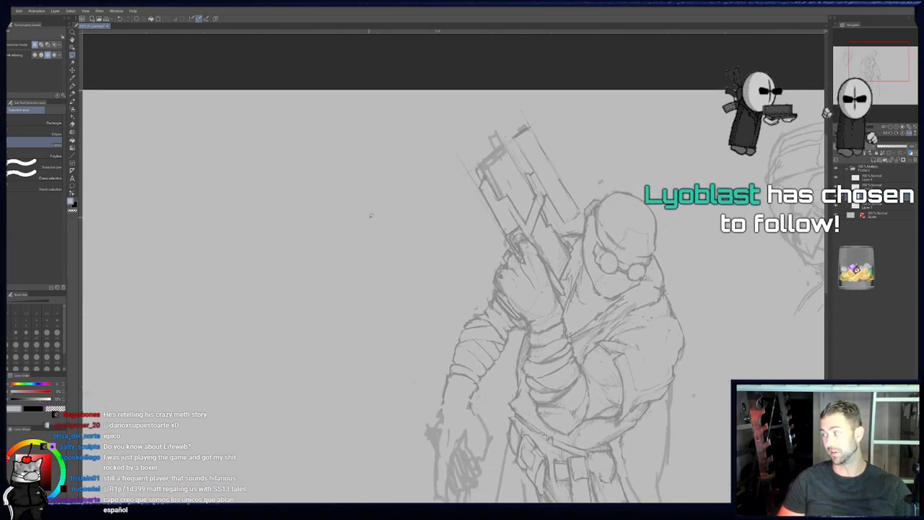
left_click_drag(402, 302, 385, 289)
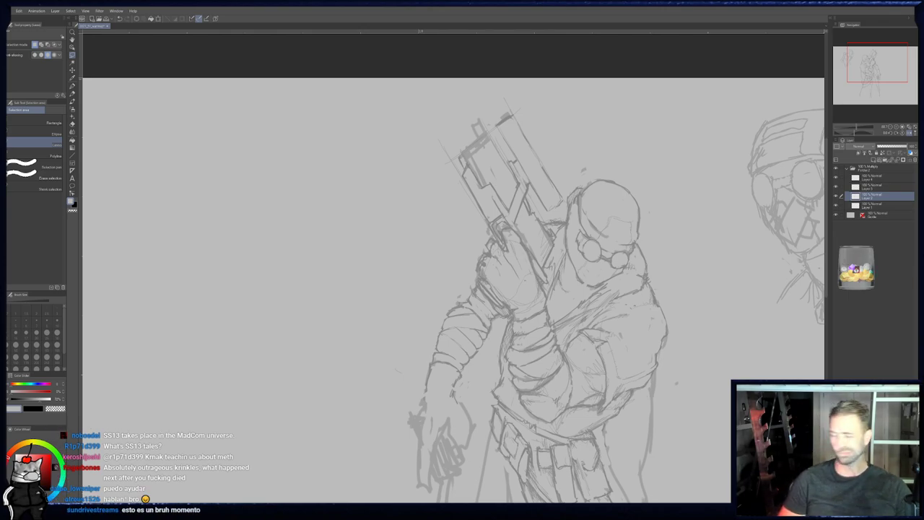
left_click(447, 284)
left_click_drag(448, 284, 424, 237)
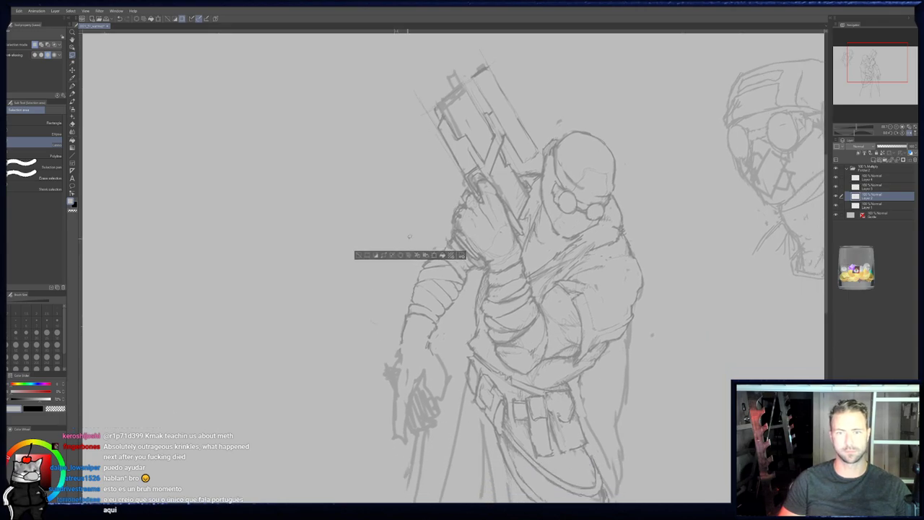
key("p")
left_click_drag(392, 306, 414, 421)
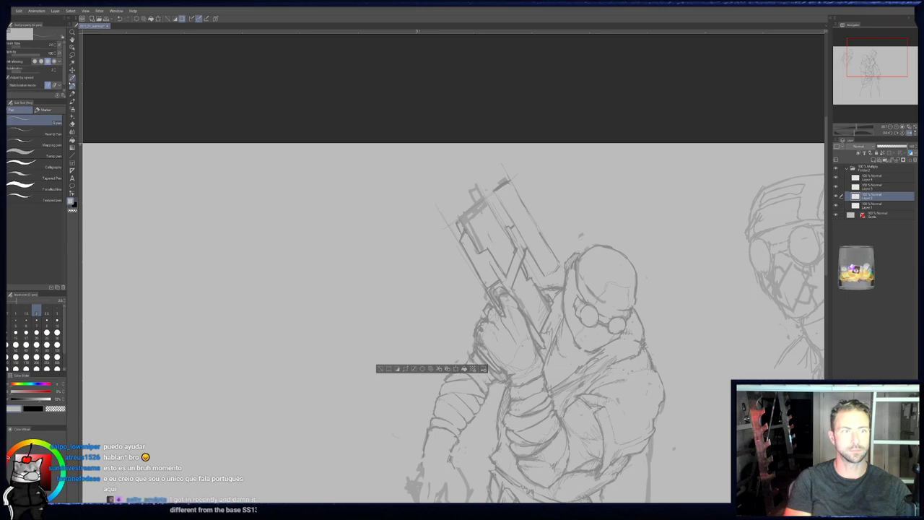
left_click(72, 55)
left_click(278, 100)
left_click_drag(351, 199, 317, 121)
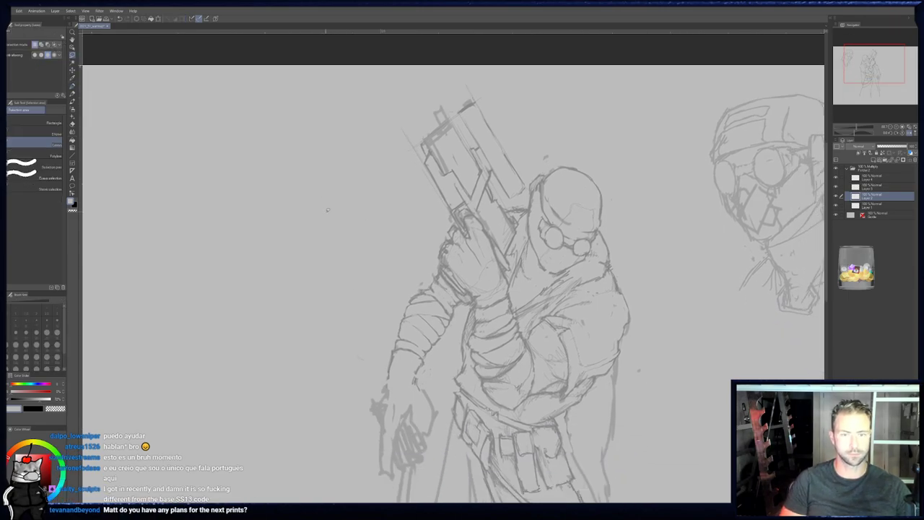
left_click_drag(362, 301, 371, 223)
scroll(374, 248, "down", 4)
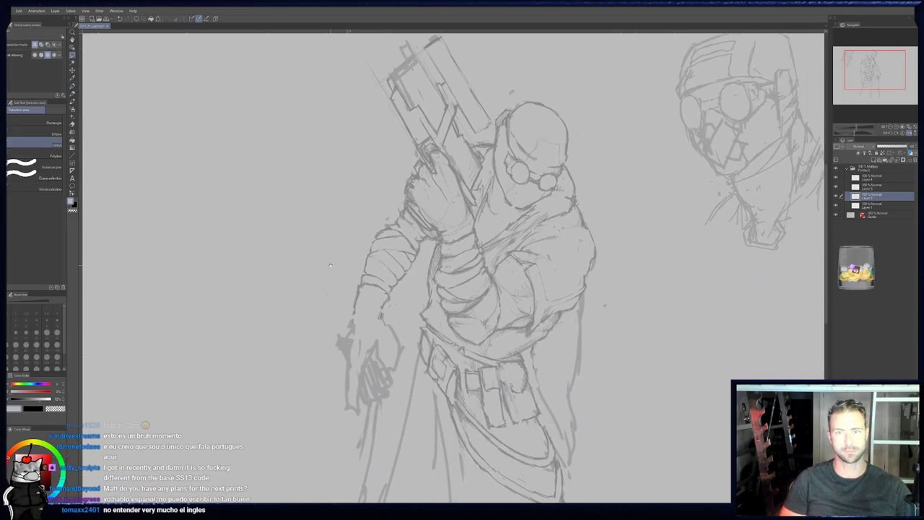
scroll(357, 229, "up", 3)
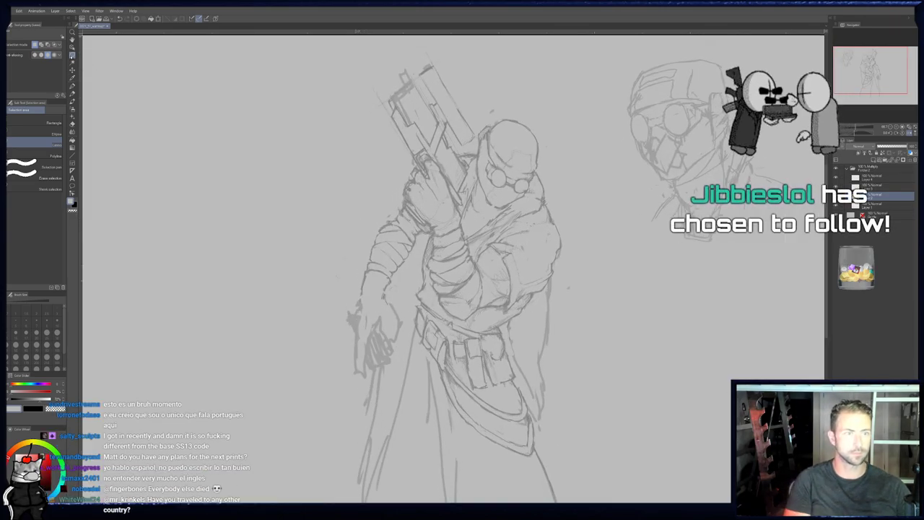
- Lasso the whole hanging arm, rotate it and move it closer to the body with a free transform, and clear the selection
mouse_move(366, 383)
left_mouse_down()
mouse_move(344, 265)
mouse_move(382, 212)
mouse_move(414, 223)
mouse_move(423, 253)
mouse_move(390, 375)
mouse_move(362, 390)
left_mouse_up()
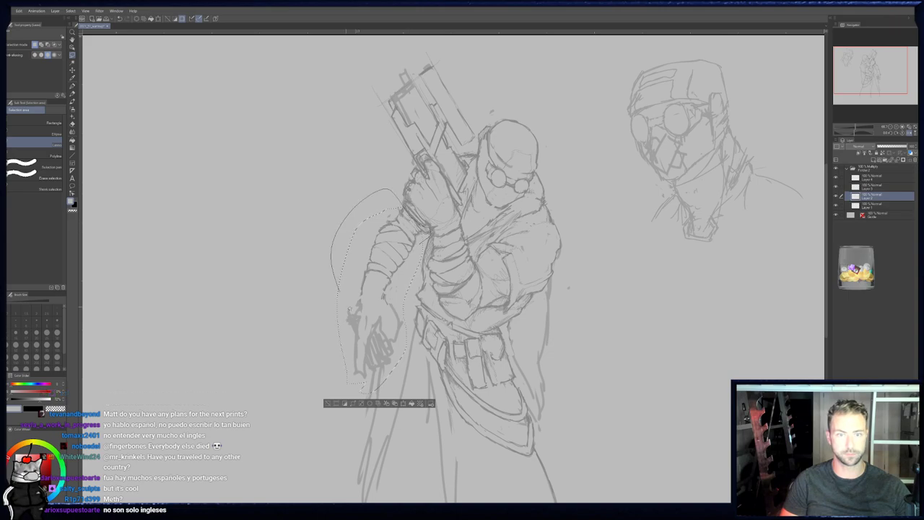
key("ctrl+t")
mouse_move(431, 188)
left_mouse_down()
mouse_move(450, 205)
mouse_move(438, 218)
left_mouse_up()
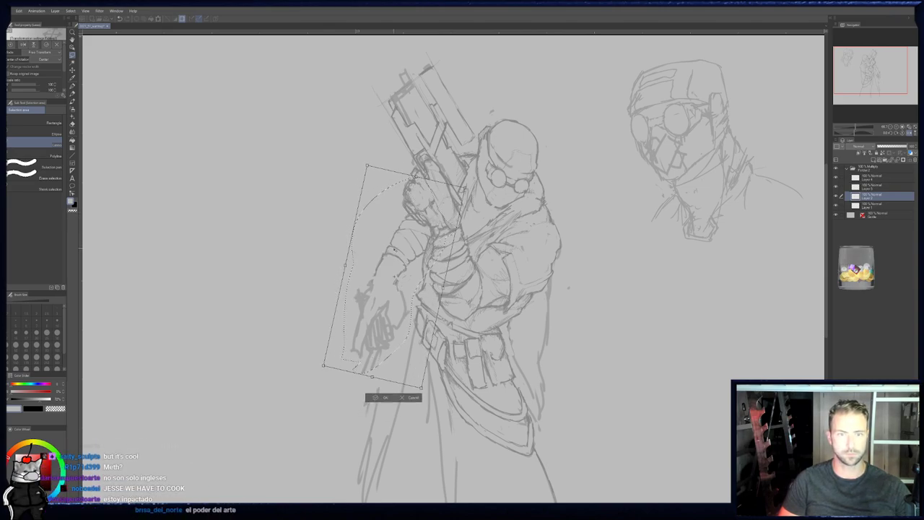
left_click_drag(435, 222, 443, 230)
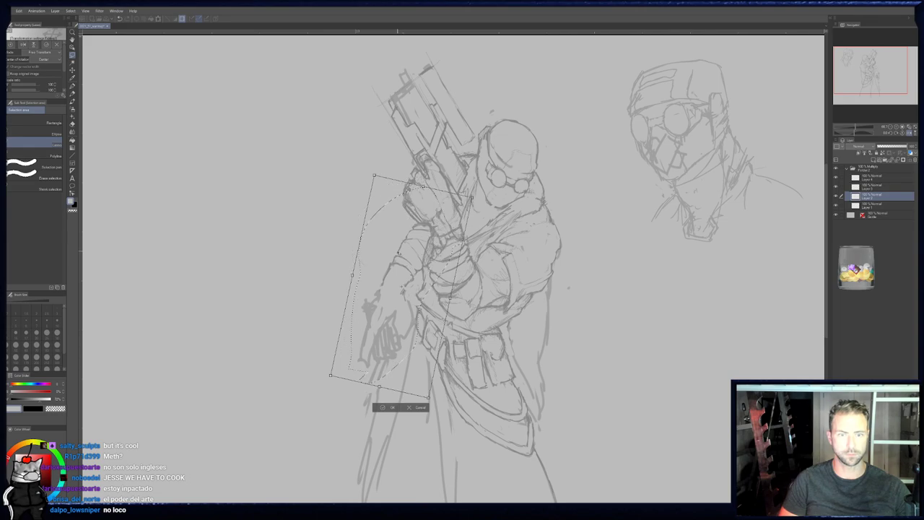
left_click_drag(400, 251, 395, 260)
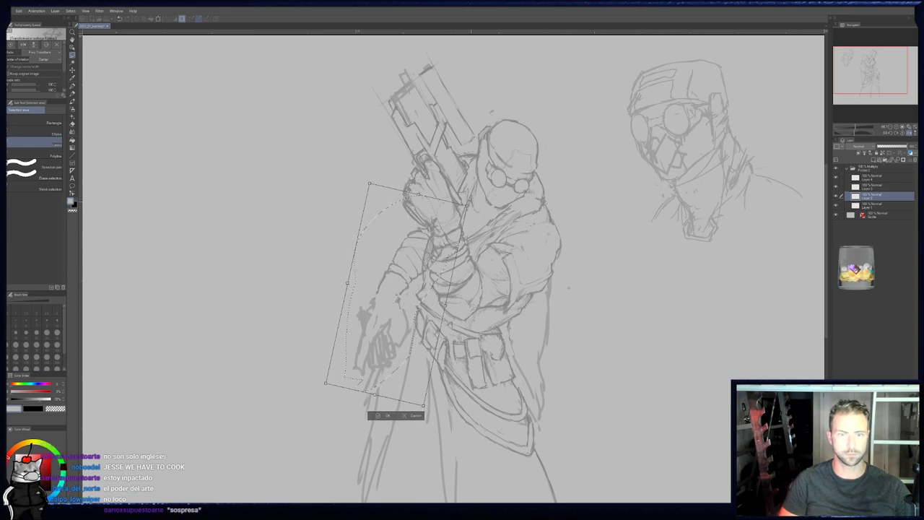
left_click_drag(470, 204, 459, 197)
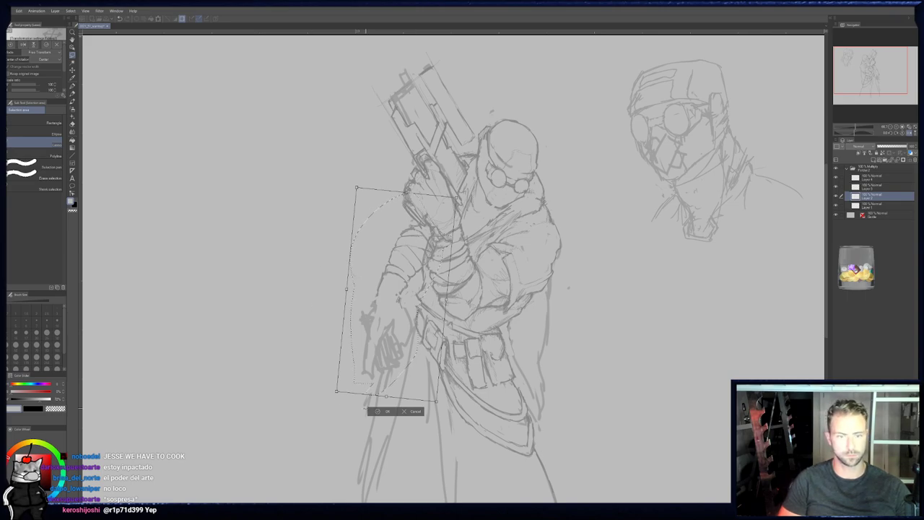
key("Return")
key("e")
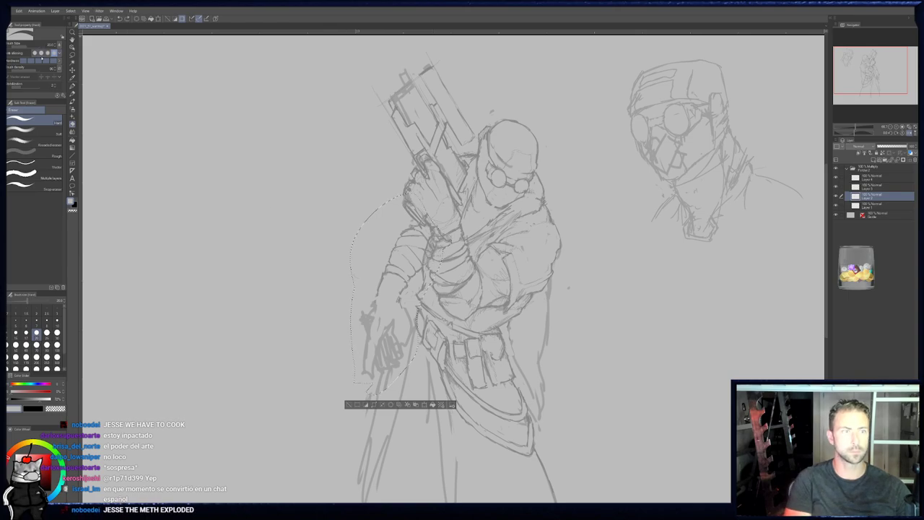
key("m")
scroll(353, 87, "up", 3)
left_click(353, 86)
scroll(353, 87, "down", 3)
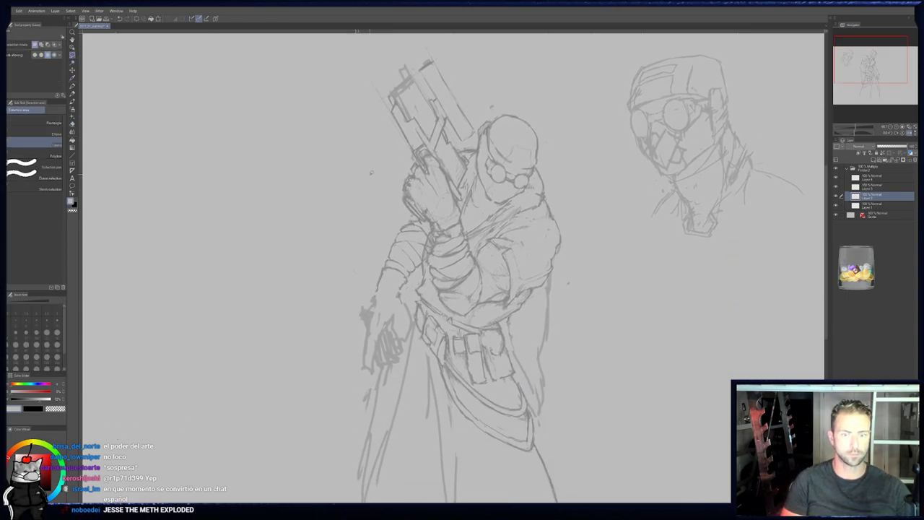
- Mirror the canvas view and add fine shading lines to the upper wraps of the hanging arm's sleeve, cleaning them up with the eraser
key("e")
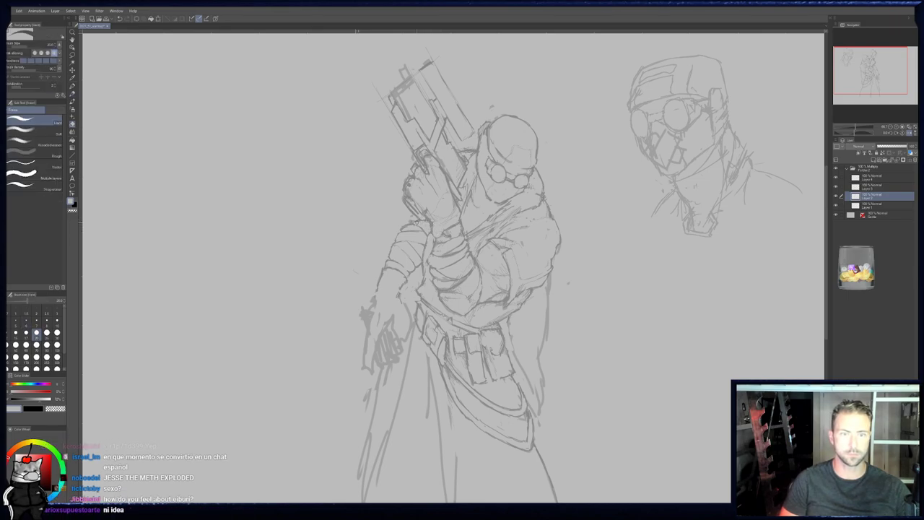
key("p")
key("p")
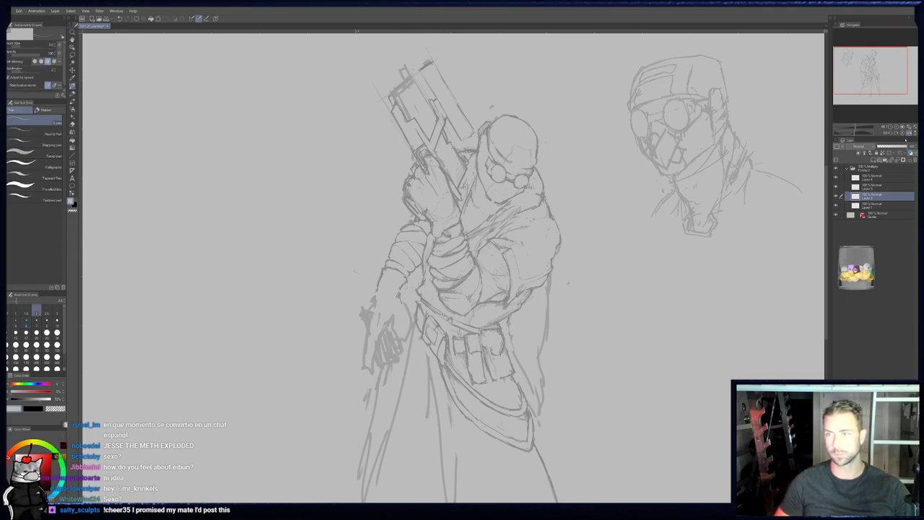
key("h")
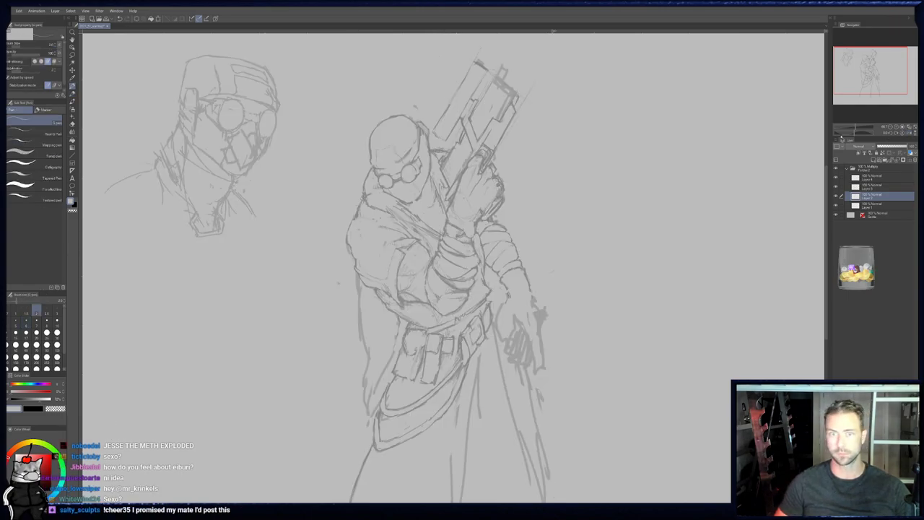
key("p")
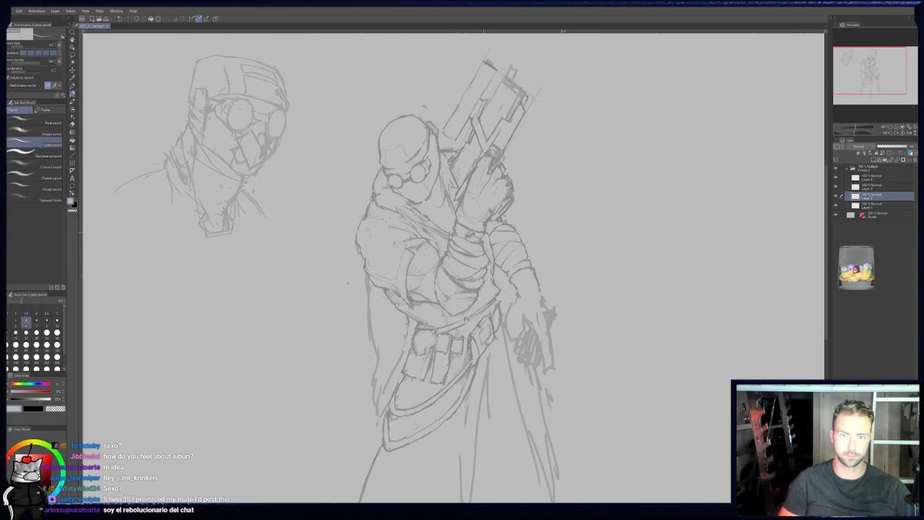
key("b")
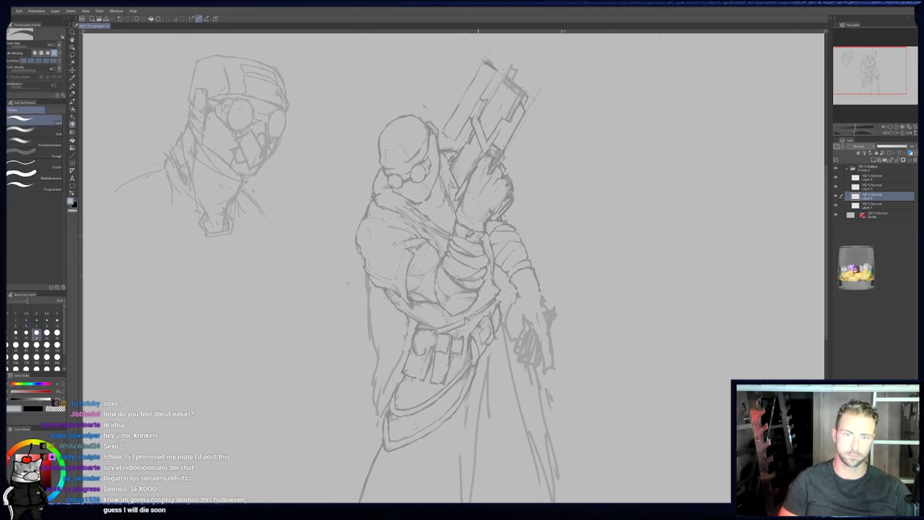
key("p")
key("p")
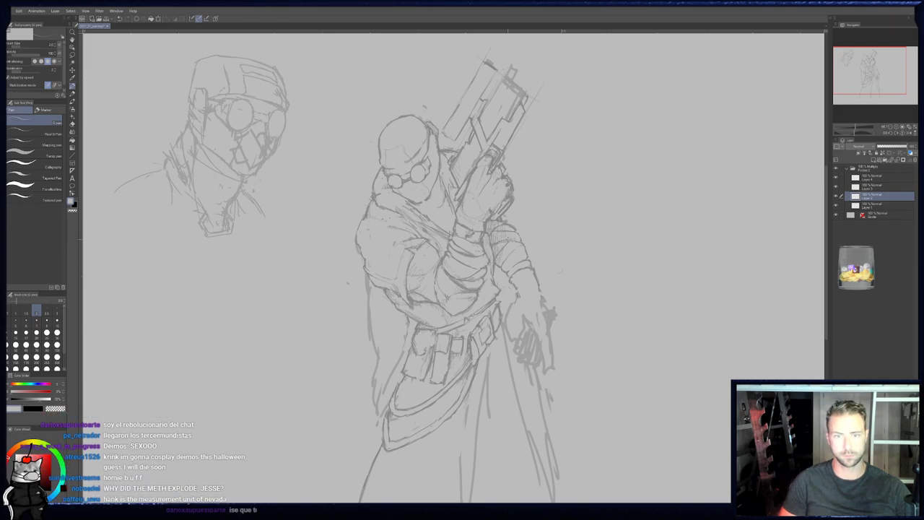
key("b")
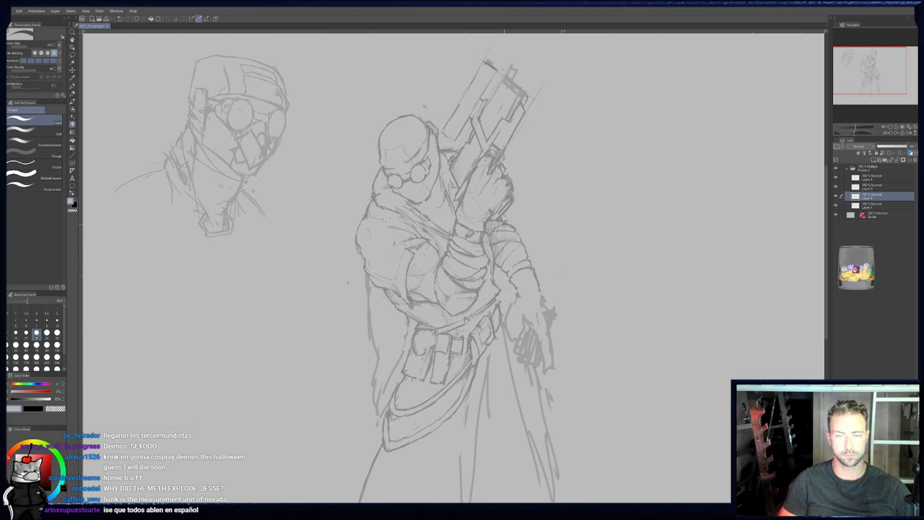
key("p")
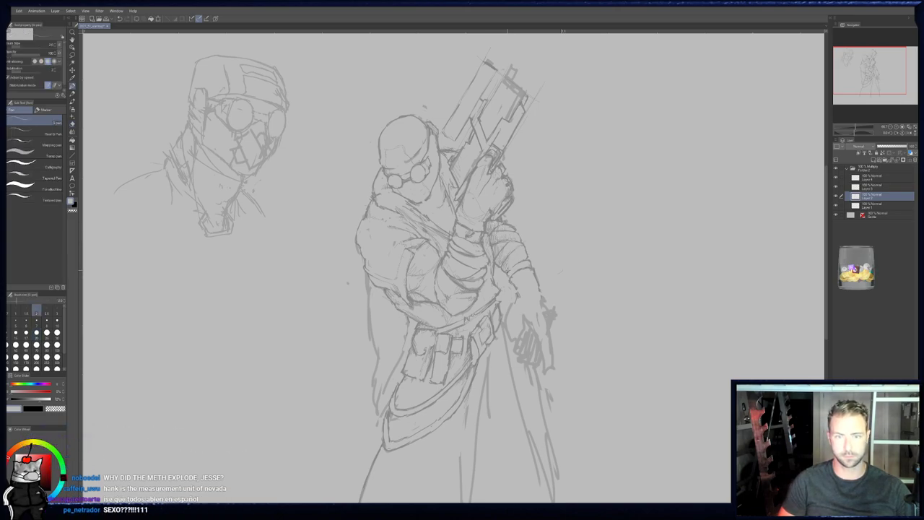
key("e")
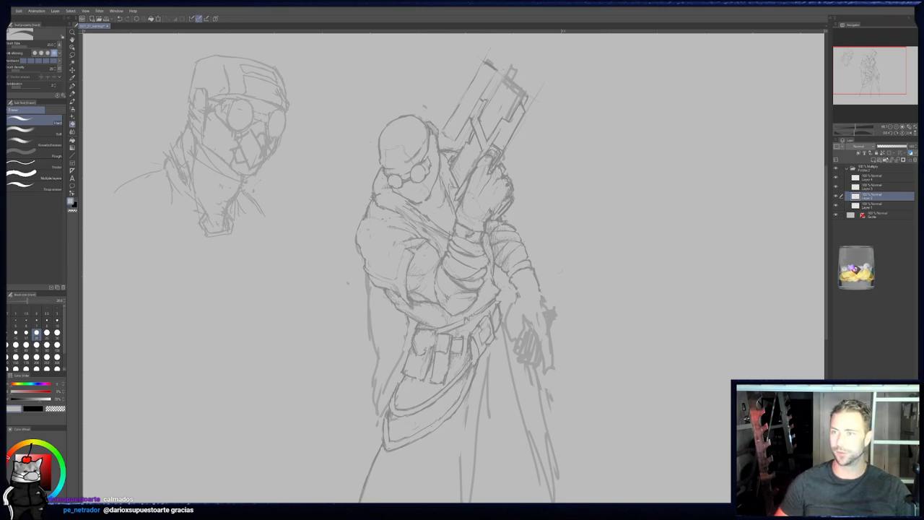
- Restore the unmirrored canvas view and erase the old hand at the end of the hanging arm
left_click(910, 133)
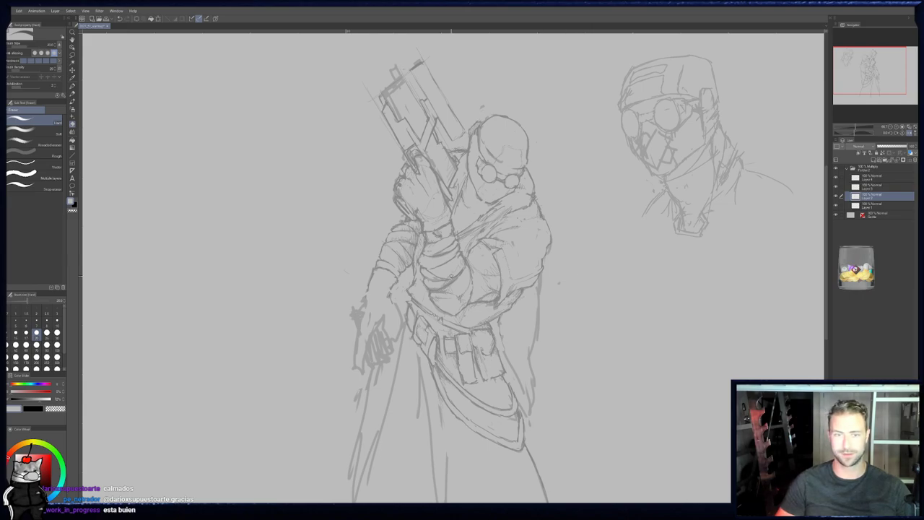
key("p")
key("p")
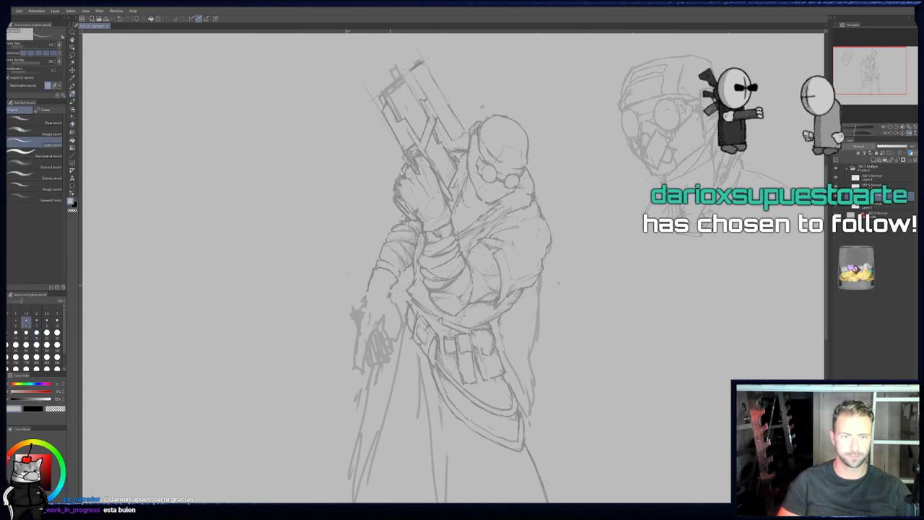
key("e")
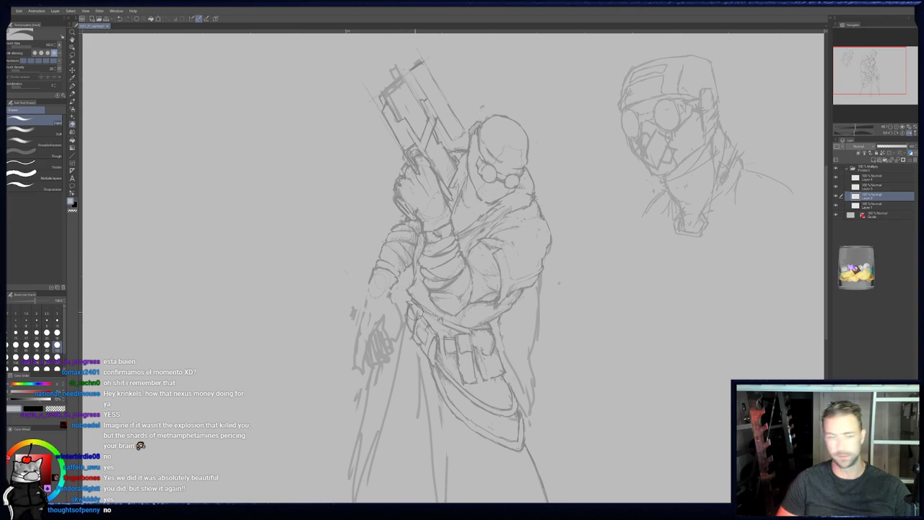
mouse_move(371, 353)
left_mouse_down()
mouse_move(392, 325)
mouse_move(386, 294)
left_mouse_up()
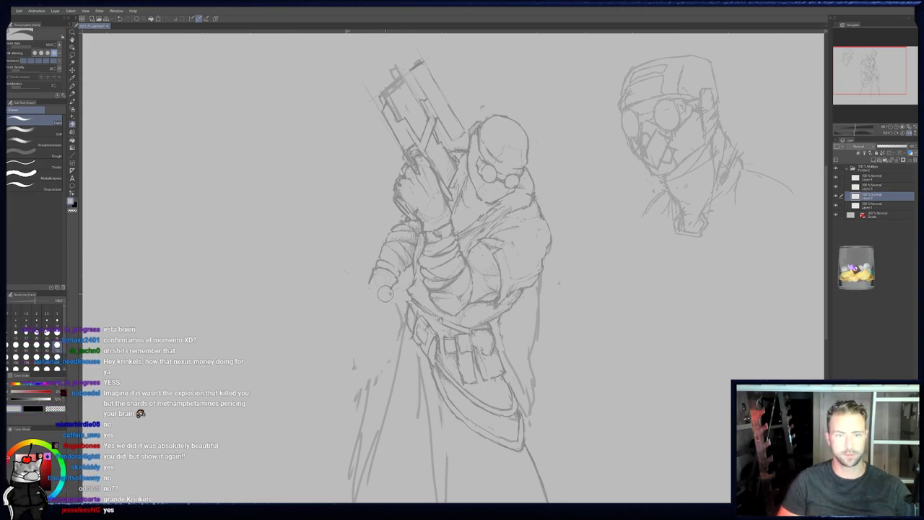
- Try sketching an open, outstretched hand at the hanging arm's wrist in light pen lines, and erase it
key("p")
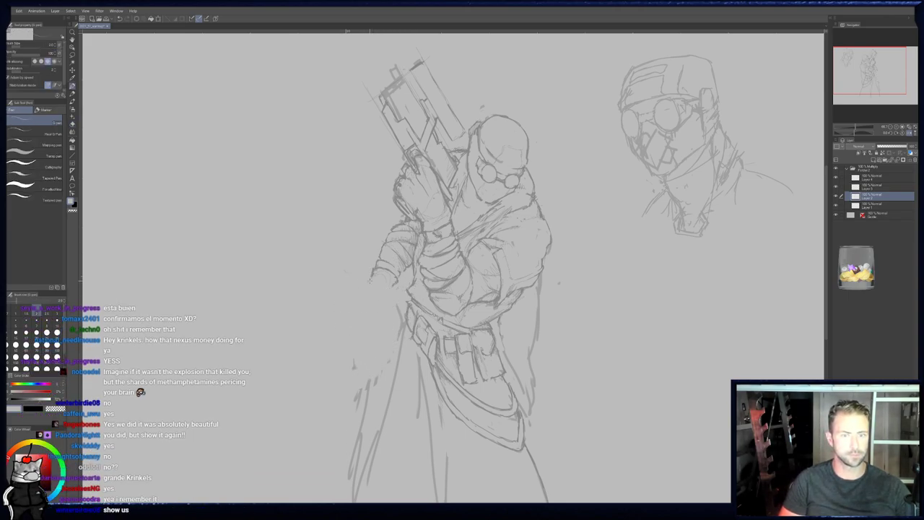
mouse_move(370, 280)
left_mouse_down()
mouse_move(358, 297)
mouse_move(371, 308)
left_mouse_up()
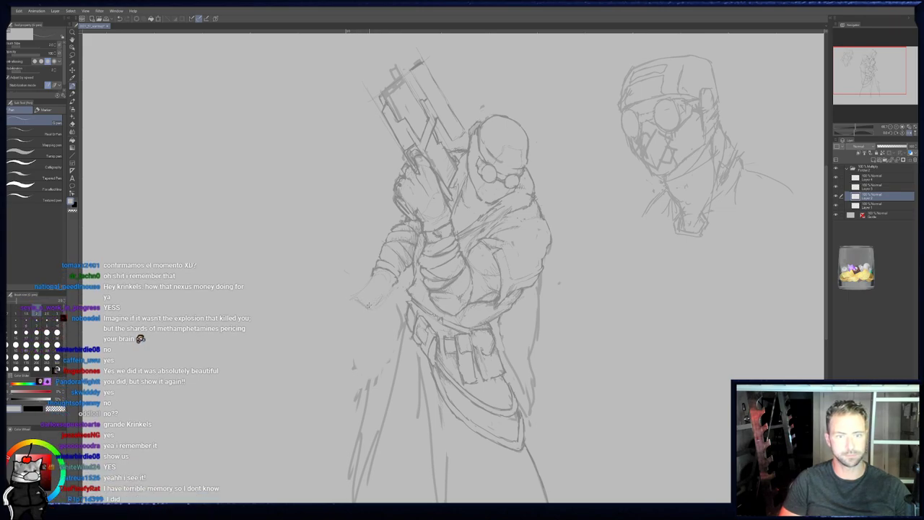
left_click_drag(357, 297, 325, 332)
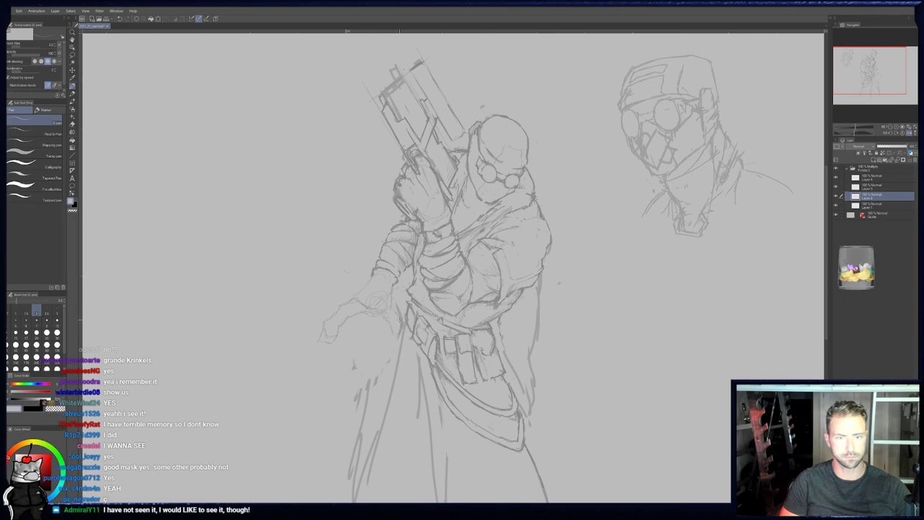
middle_click_drag(364, 335, 372, 298)
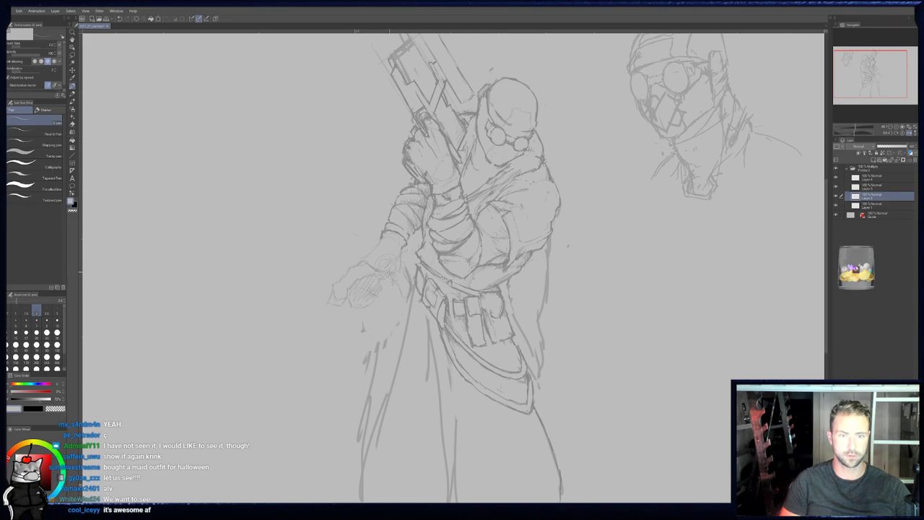
key("e")
left_click(36, 345)
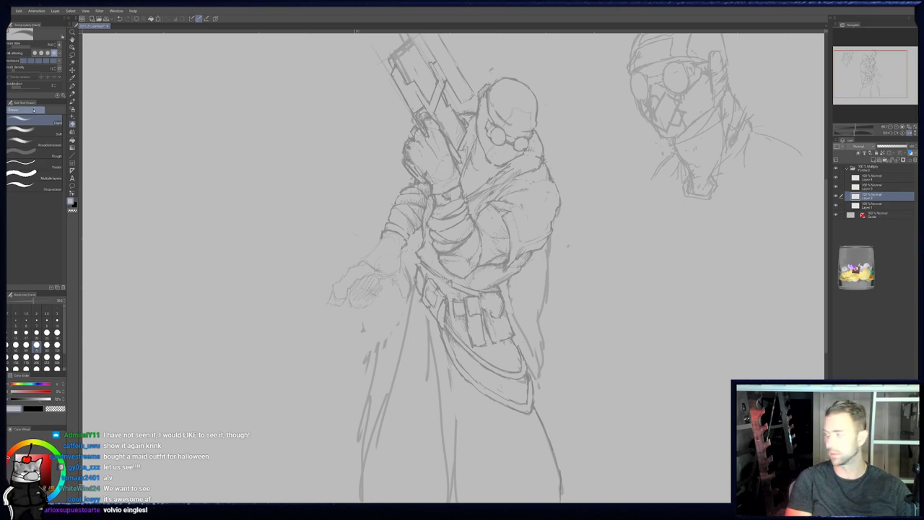
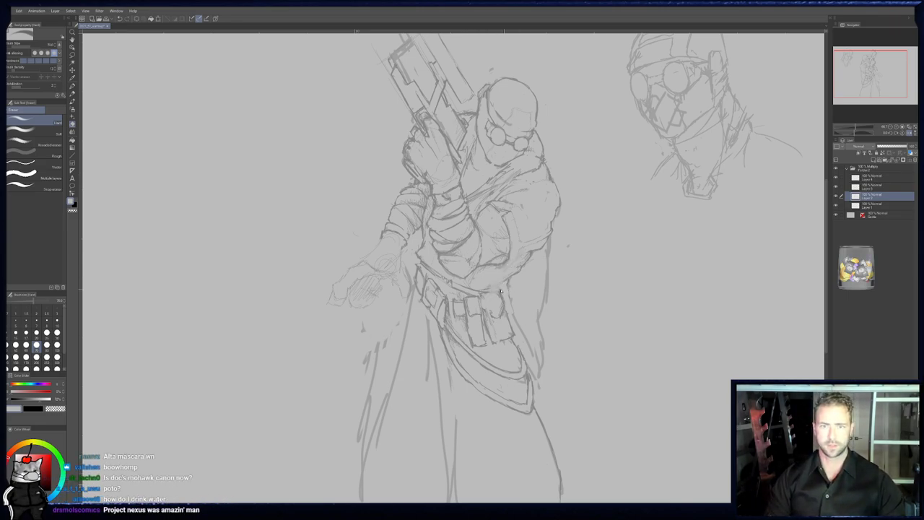
key("p")
mouse_move(370, 272)
left_mouse_down()
mouse_move(411, 274)
mouse_move(398, 310)
left_mouse_up()
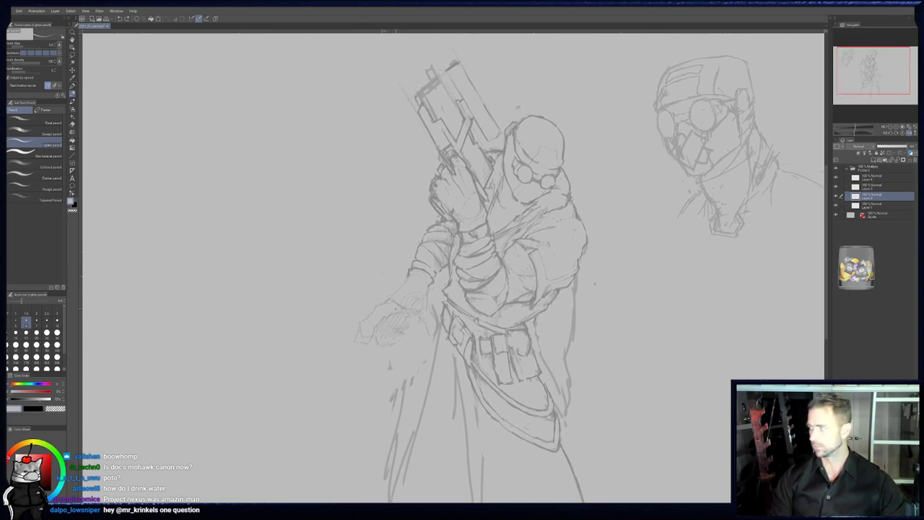
key("e")
mouse_move(383, 318)
left_mouse_down()
mouse_move(342, 349)
mouse_move(334, 336)
mouse_move(359, 300)
mouse_move(427, 293)
mouse_move(401, 297)
left_mouse_up()
- Rough in a new lowered hand below the sleeve wraps with light pen lines, undoing and erasing stray strokes
key("p")
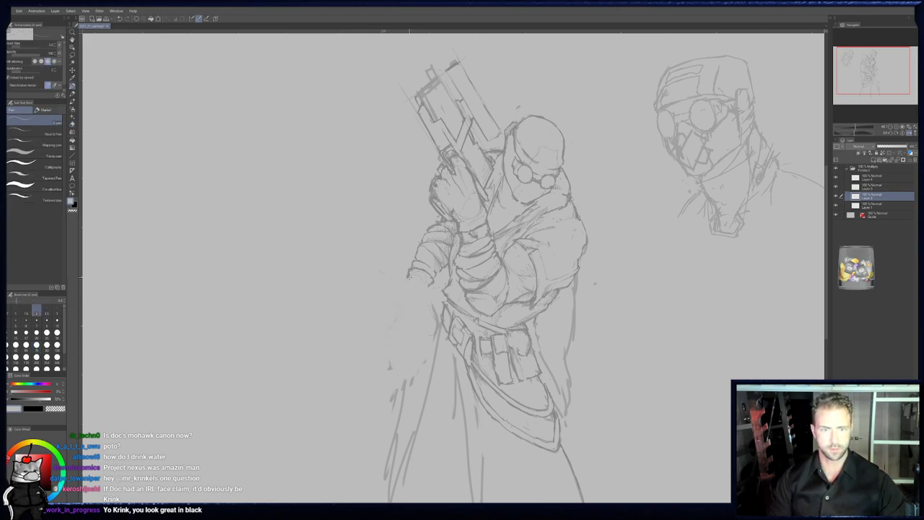
left_click_drag(392, 296, 395, 314)
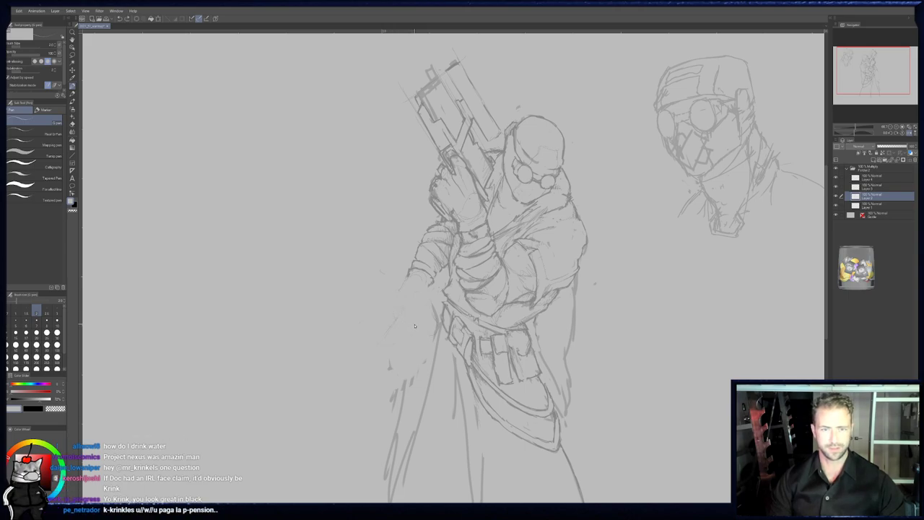
key("ctrl+z")
key("e")
left_click_drag(420, 316, 426, 334)
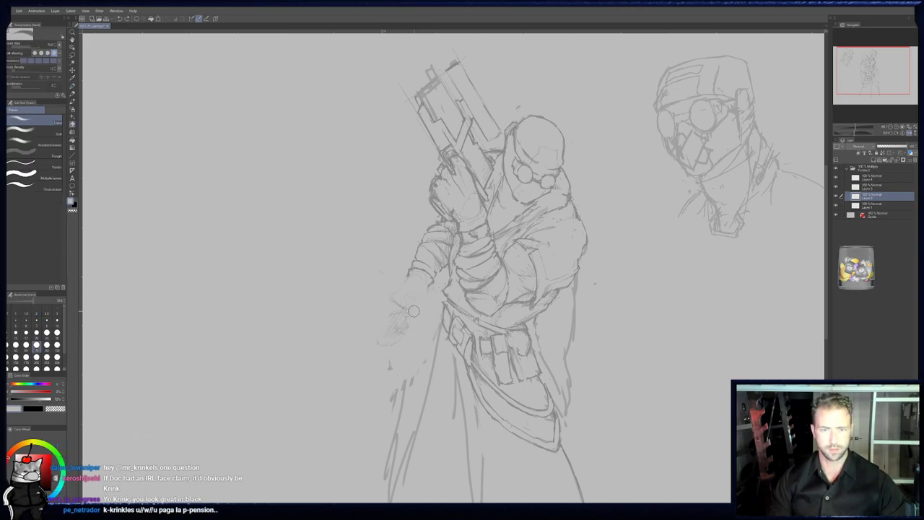
key("p")
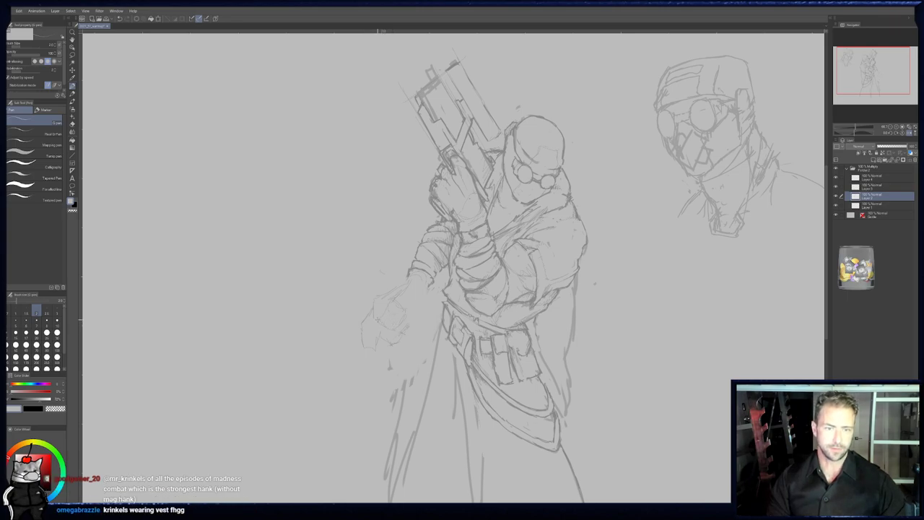
- Rework the rough palm lines of the lowered hand with eraser and pen, and darken its wrist and upper contour in pencil
key("p")
key("e")
left_click_drag(389, 323, 404, 308)
key("p")
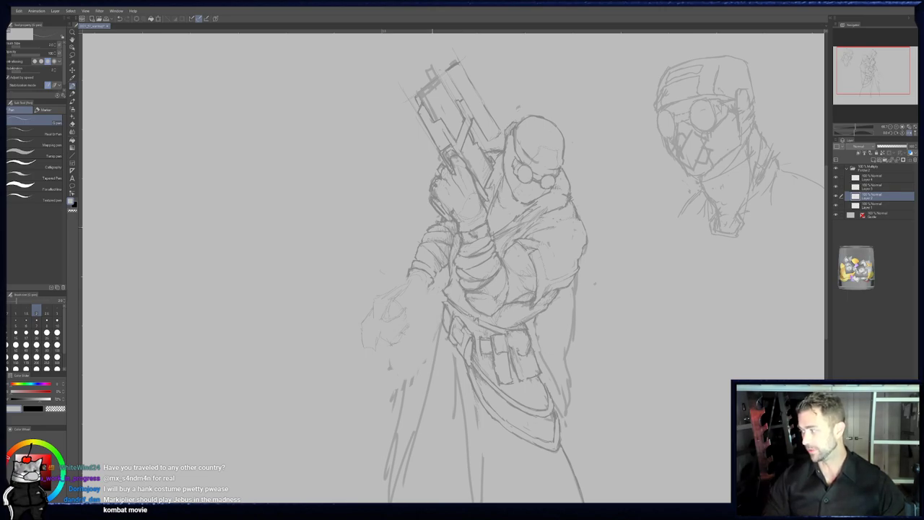
key("p")
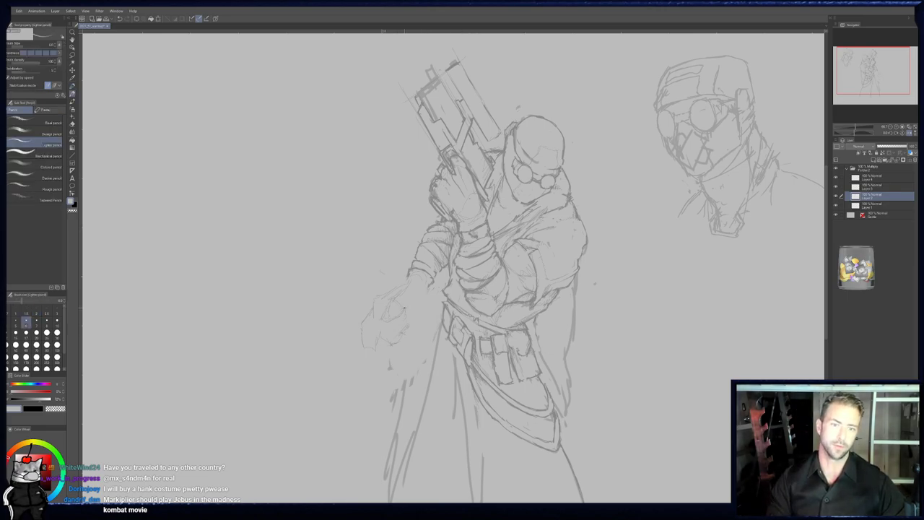
key("p")
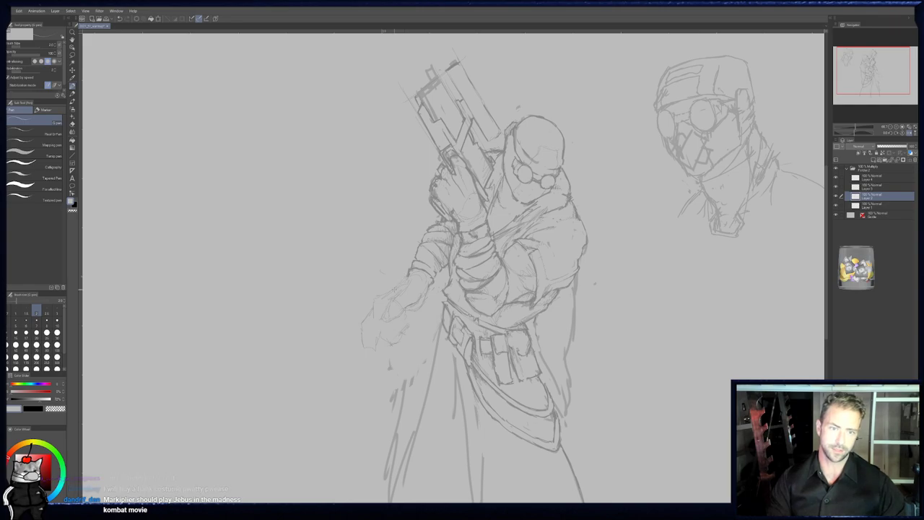
key("p")
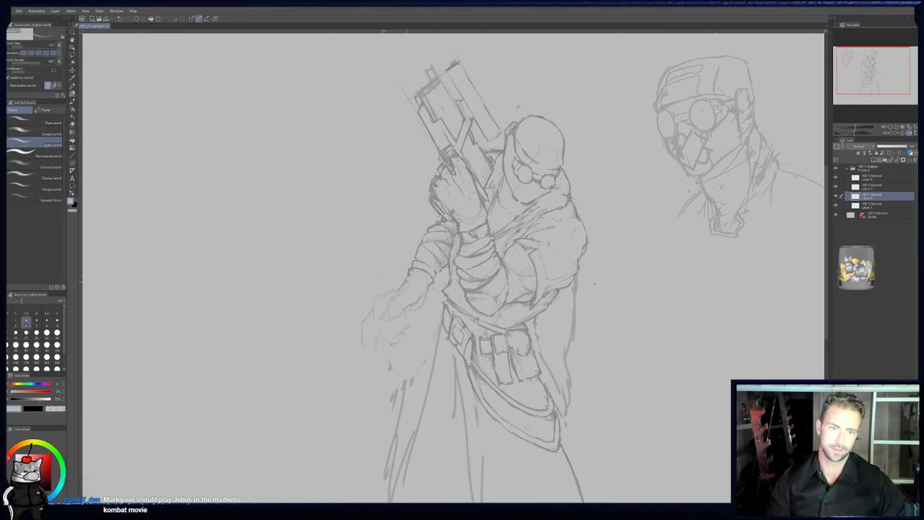
- Clean the lowered hand's rough lines with a smaller eraser and draw the rounded thumb and the outer finger in pencil
key("e")
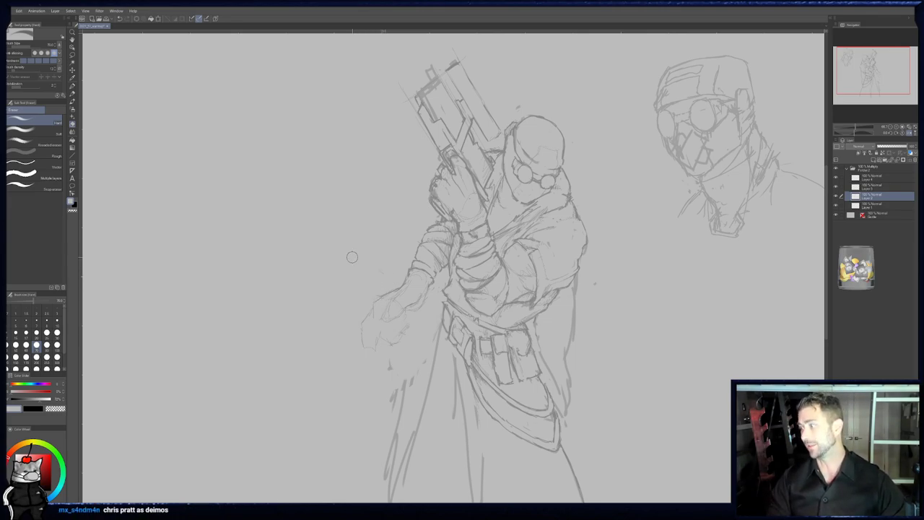
left_click(58, 321)
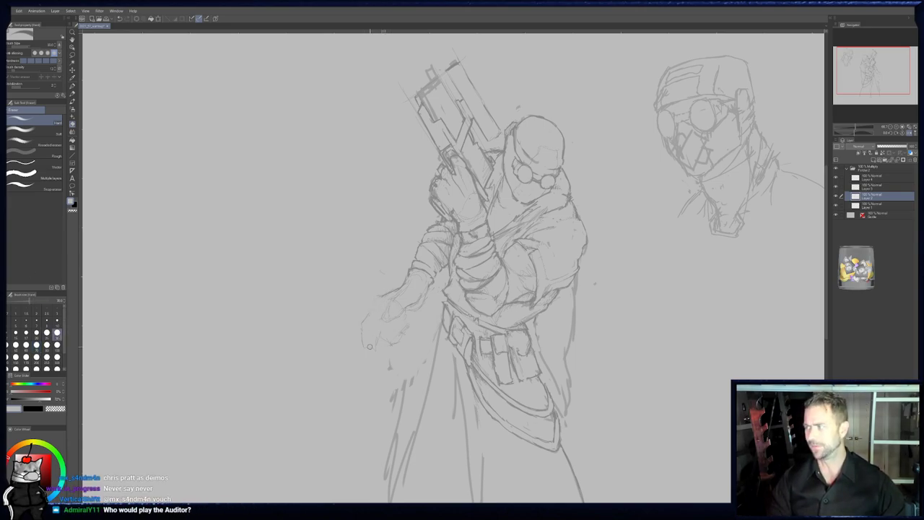
key("p")
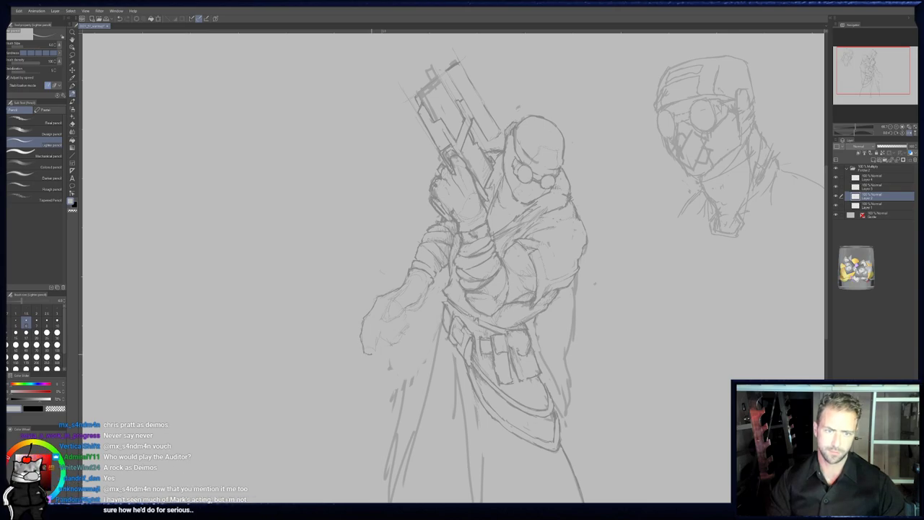
key("e")
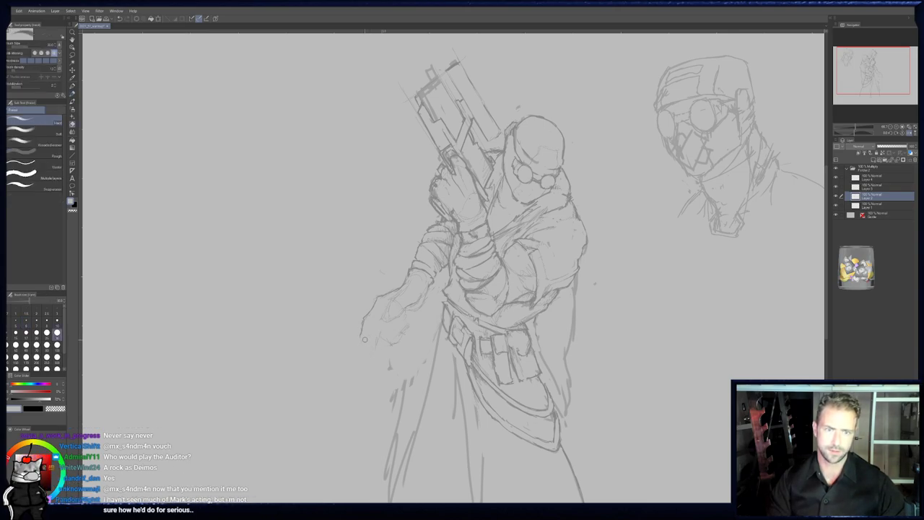
key("p")
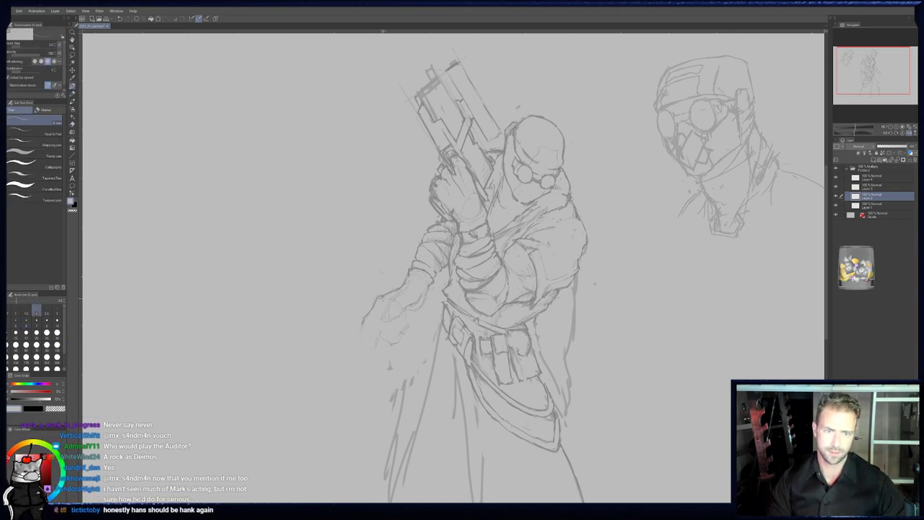
key("p")
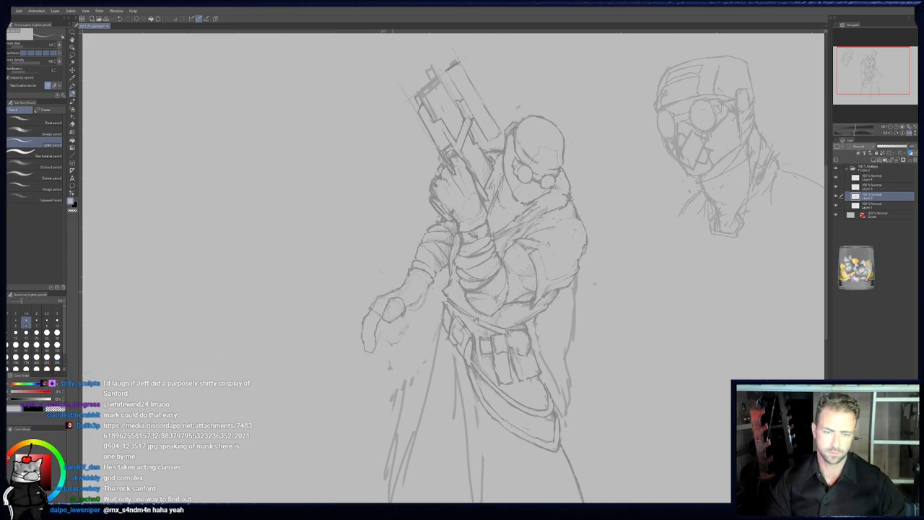
key("p")
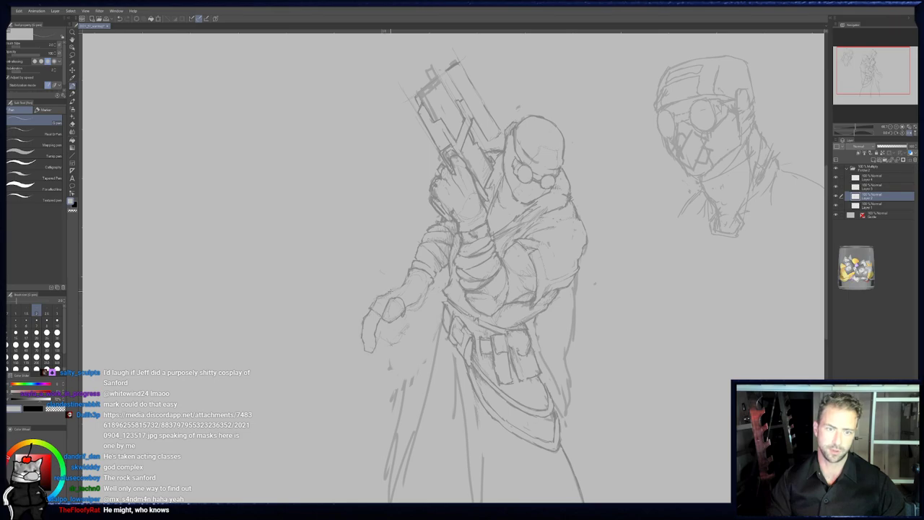
- Draw the curled inner fingers of the lowered hand in pencil, following its rough guide lines beneath the thumb
key("p")
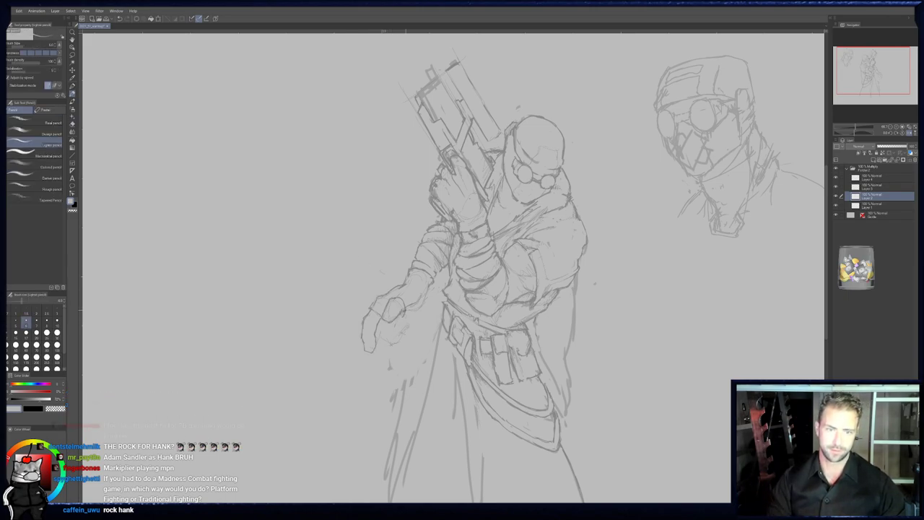
key("e")
key("p")
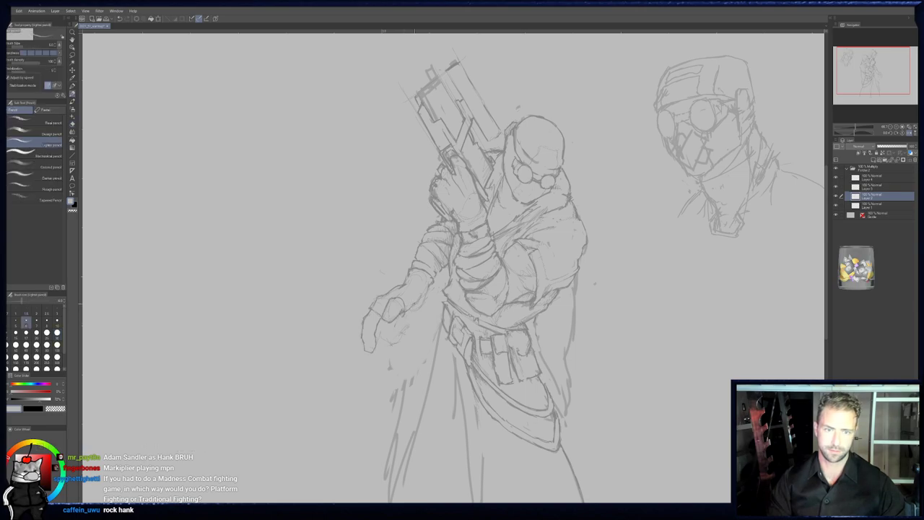
key("p")
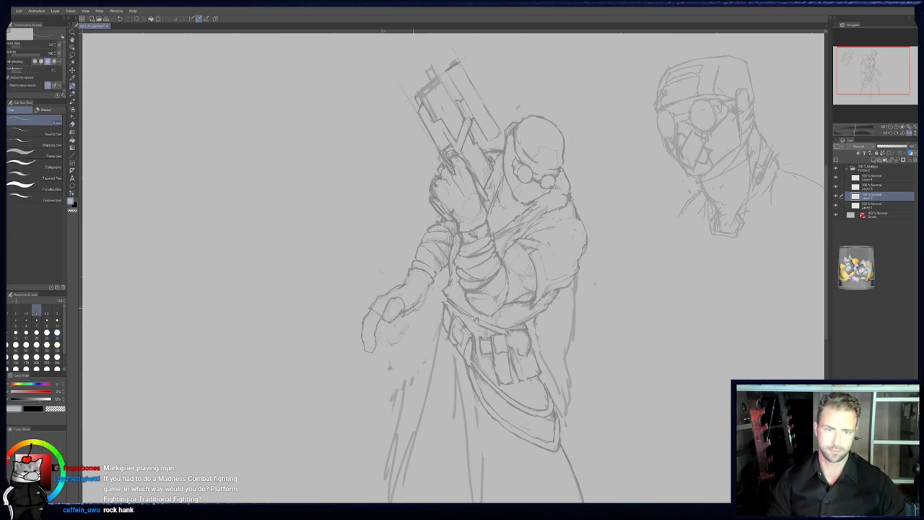
key("p")
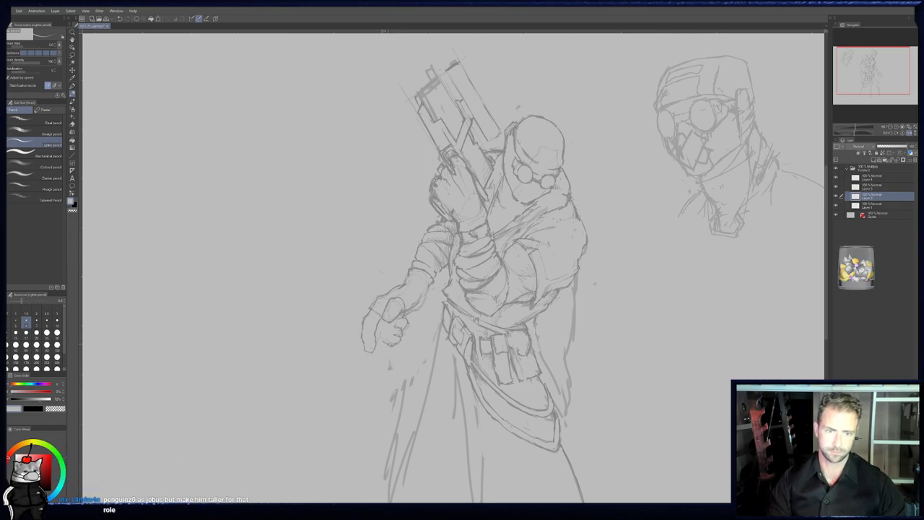
key("p")
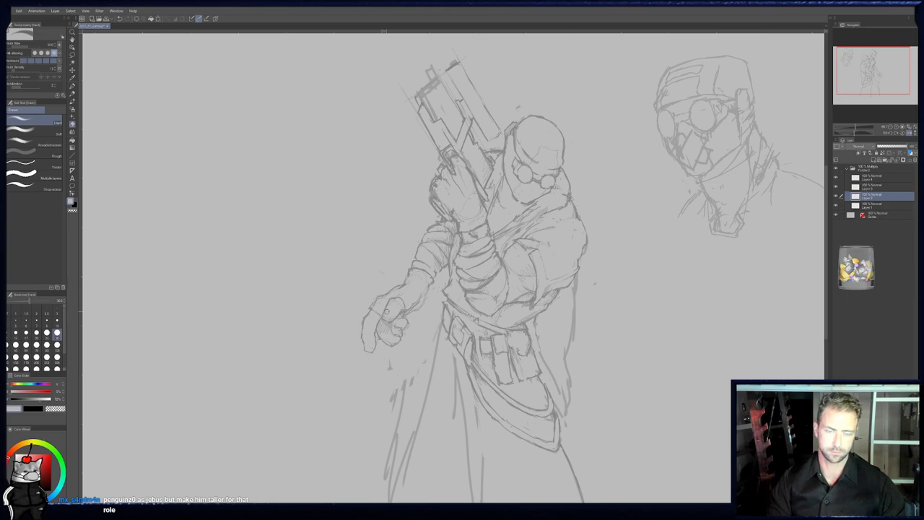
- Clean the rough lines around the thumb and wrist of the lowered hand with the eraser and firm up the contours in pencil
key("p")
key("e")
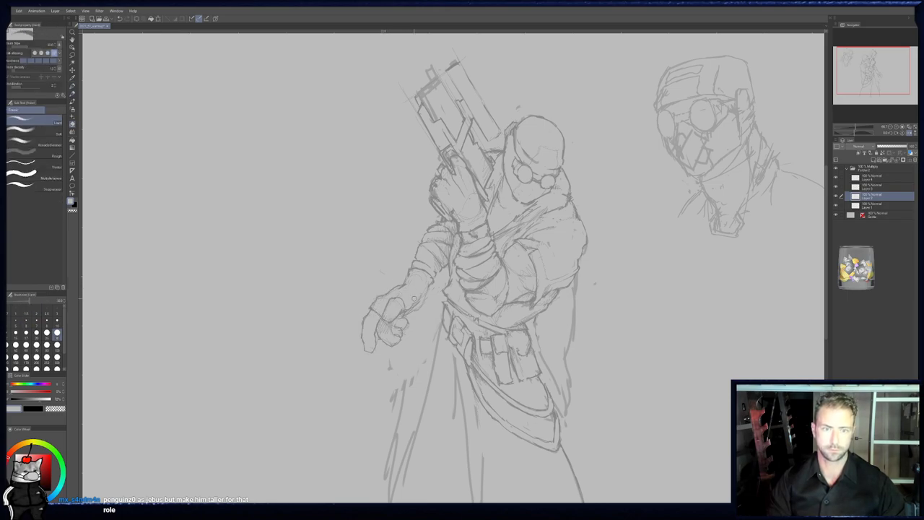
key("p")
middle_click_drag(452, 290, 442, 311)
left_click_drag(442, 310, 440, 306)
key("p")
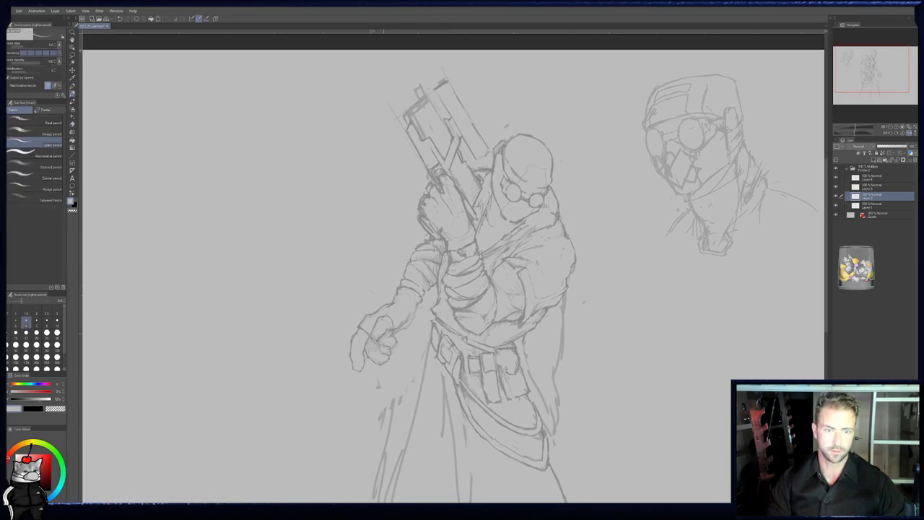
key("p")
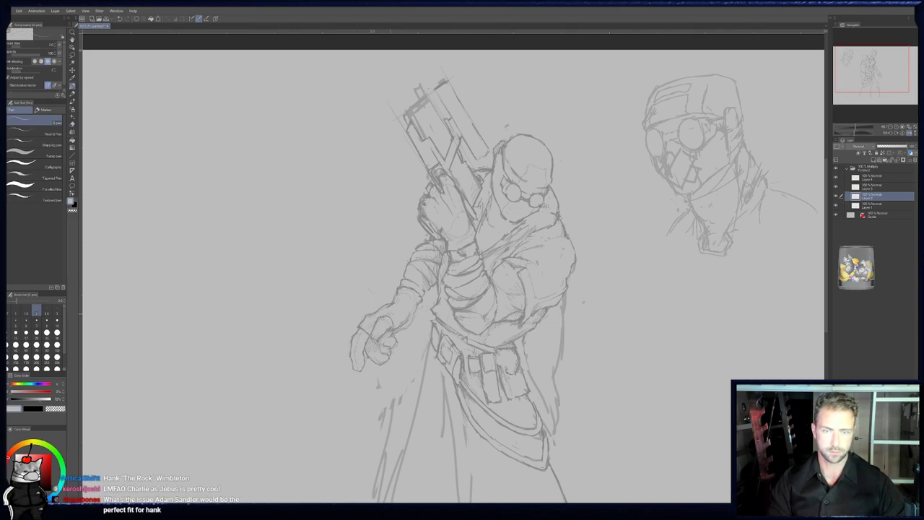
left_click_drag(507, 311, 454, 274)
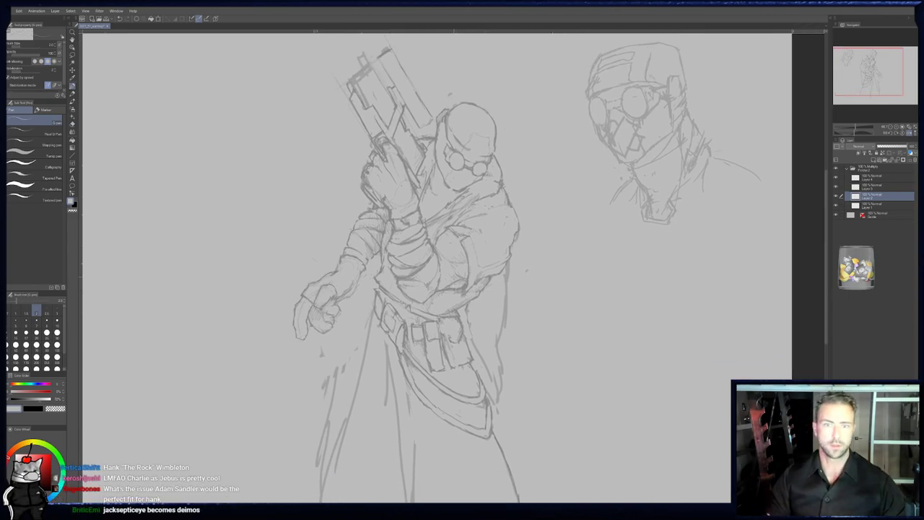
scroll(453, 273, "down", 4)
key("ctrl+plus")
key("ctrl+plus")
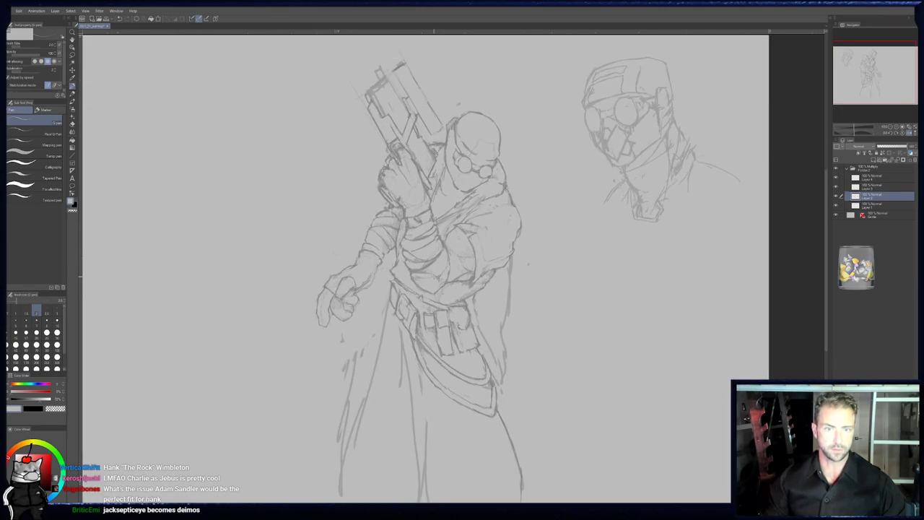
key("p")
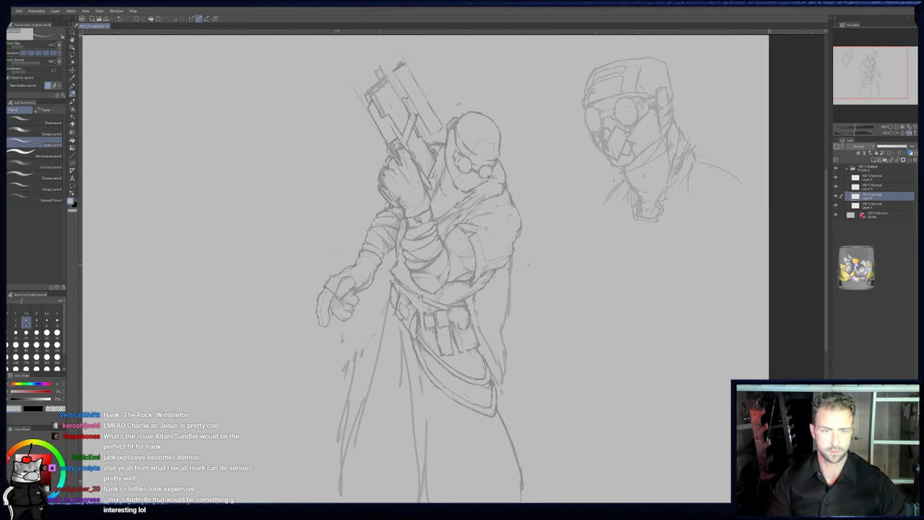
left_click_drag(320, 208, 311, 200)
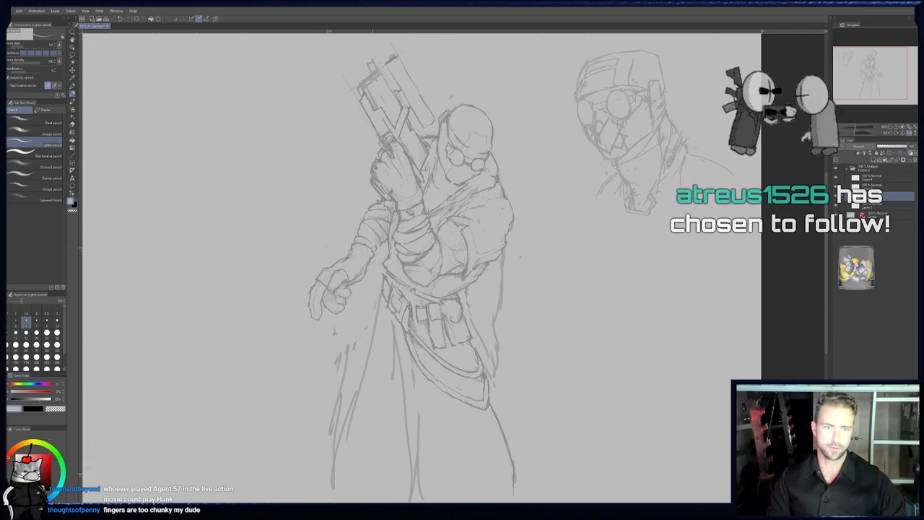
- Erase the outer edge of the lowered hand's outer finger and redraw the finger slimmer with a tapered pencil contour
left_click_drag(371, 296, 376, 315)
key("e")
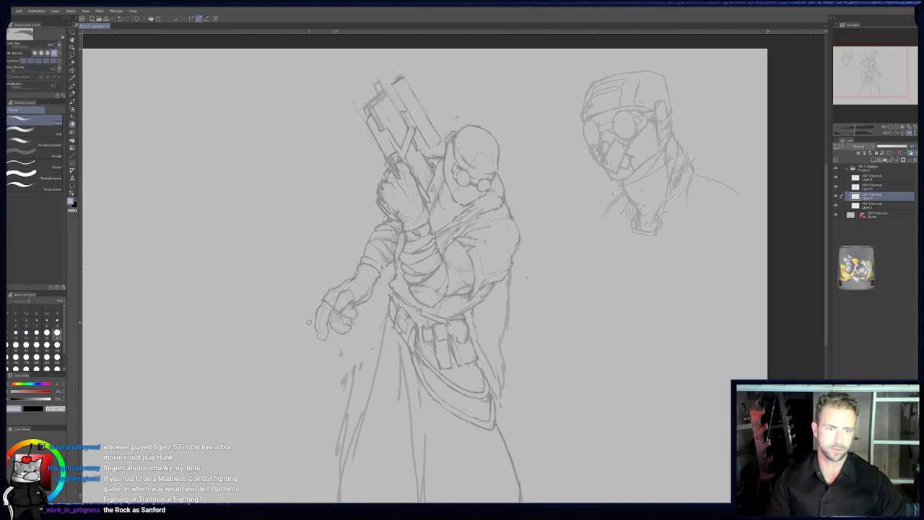
left_click_drag(313, 311, 315, 332)
key("p")
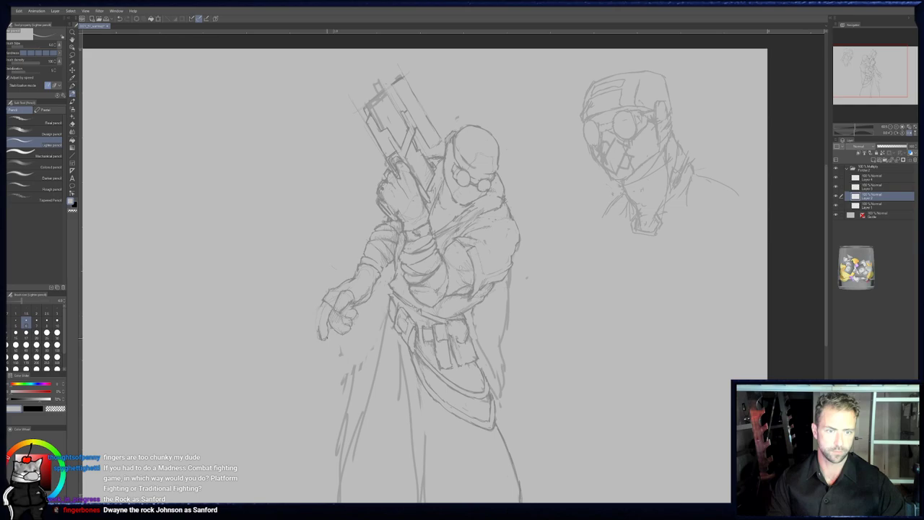
key("p")
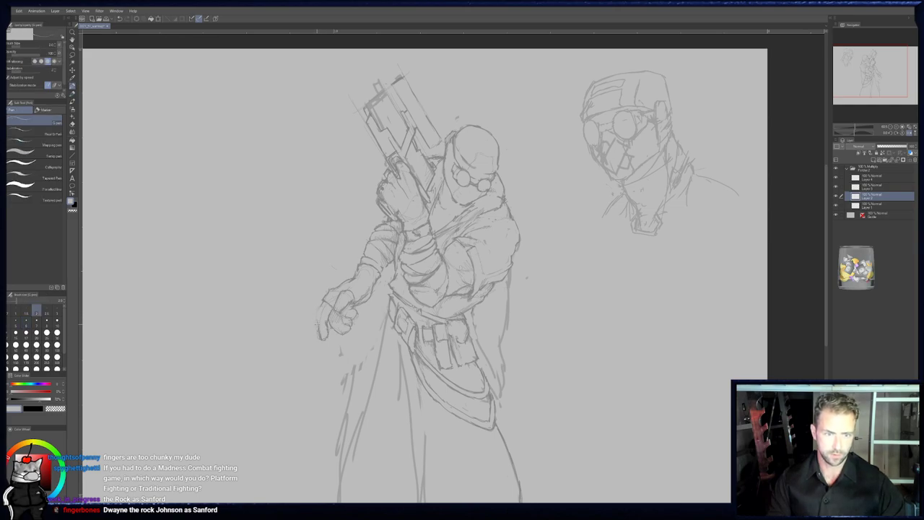
key("p")
key("e")
key("p")
key("e")
key("p")
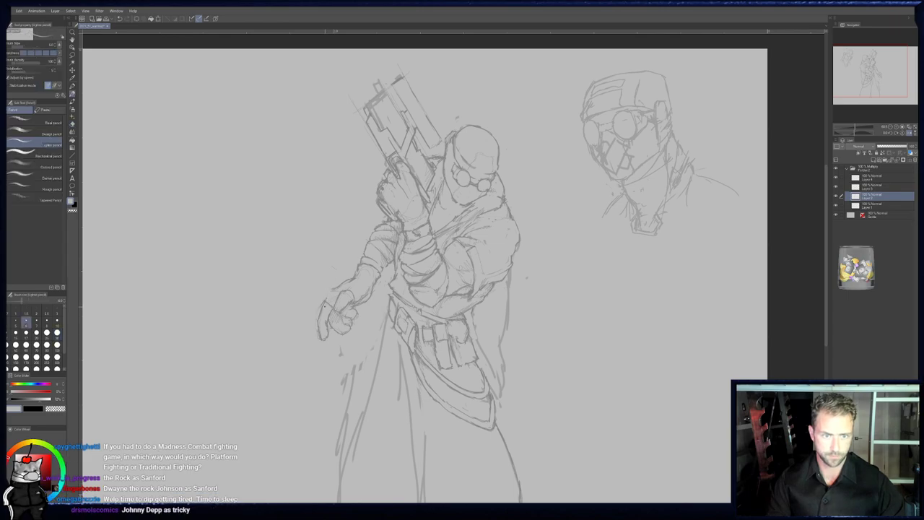
- Clean up the lines between thumb and fingers on the lowered hand and redraw its knuckles and upper contour in pencil
key("e")
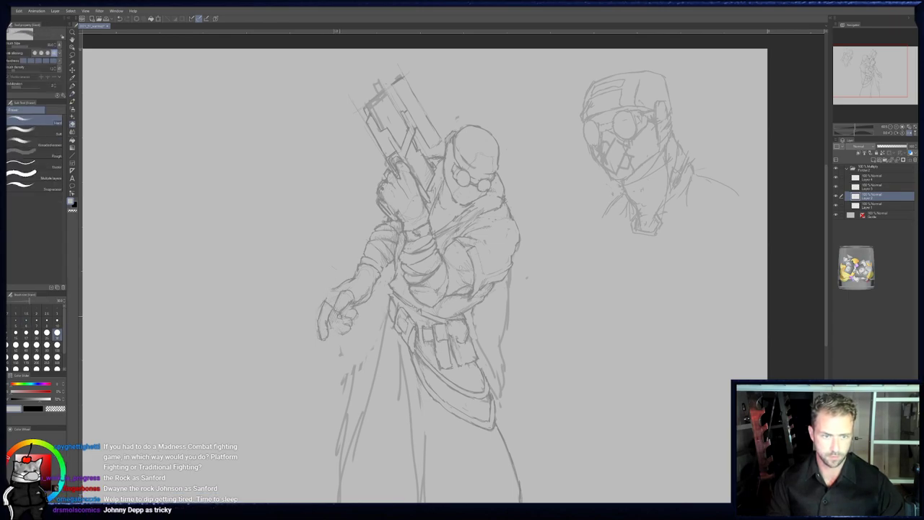
key("p")
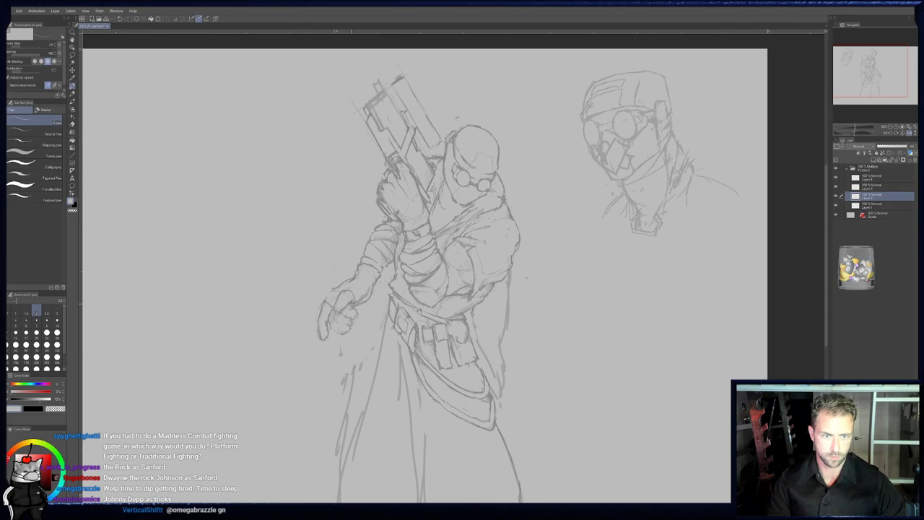
key("p")
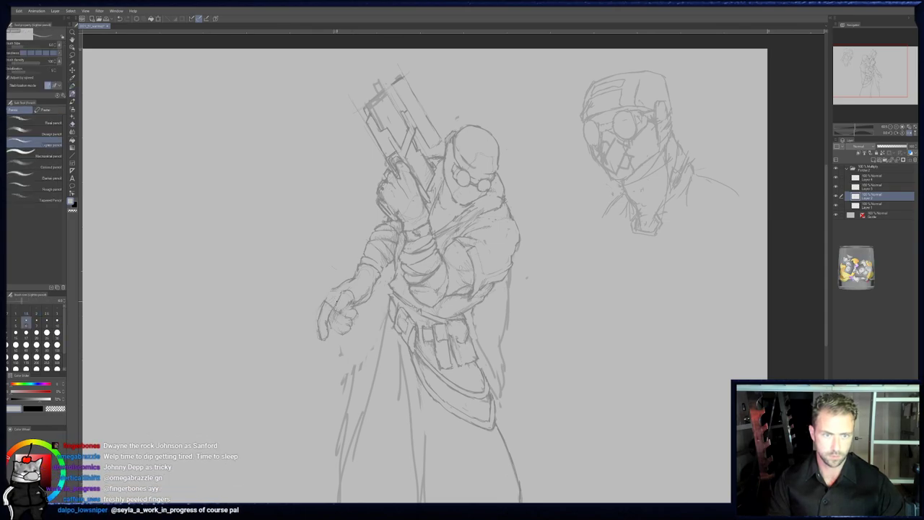
key("e")
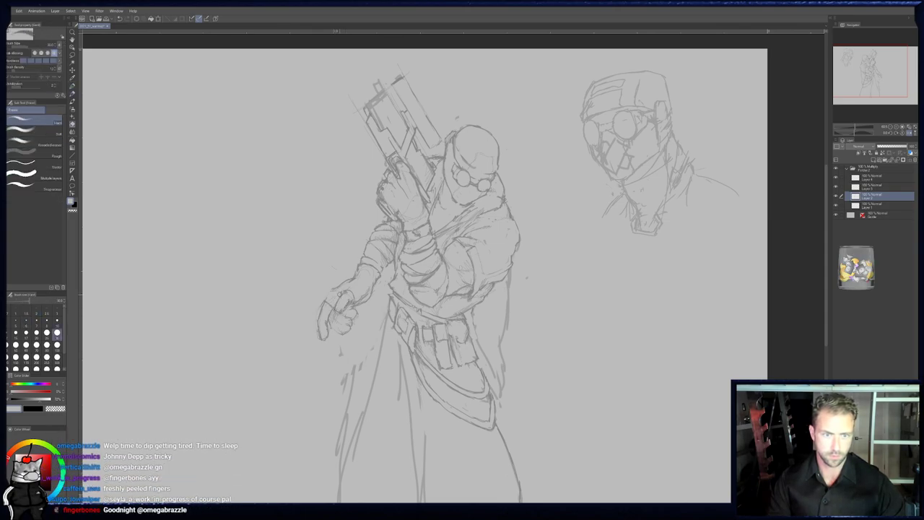
key("p")
key("e")
left_click_drag(342, 274, 352, 280)
key("p")
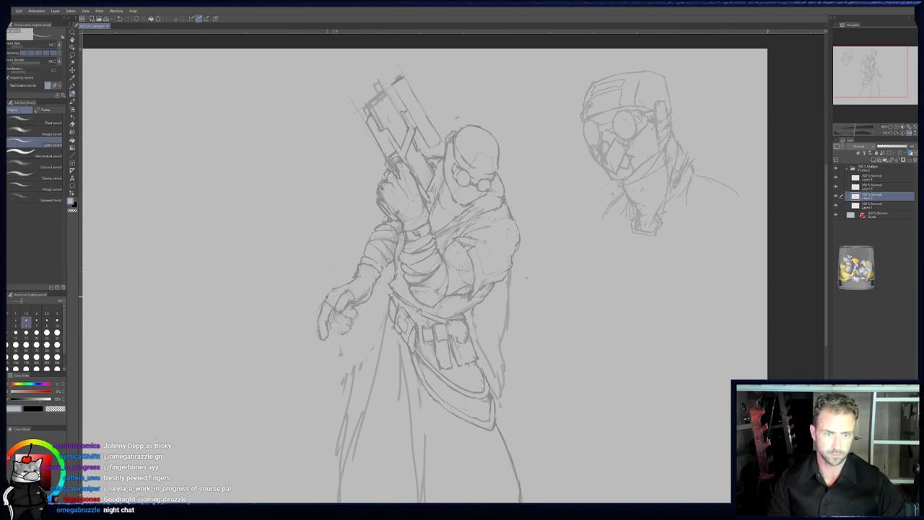
key("e")
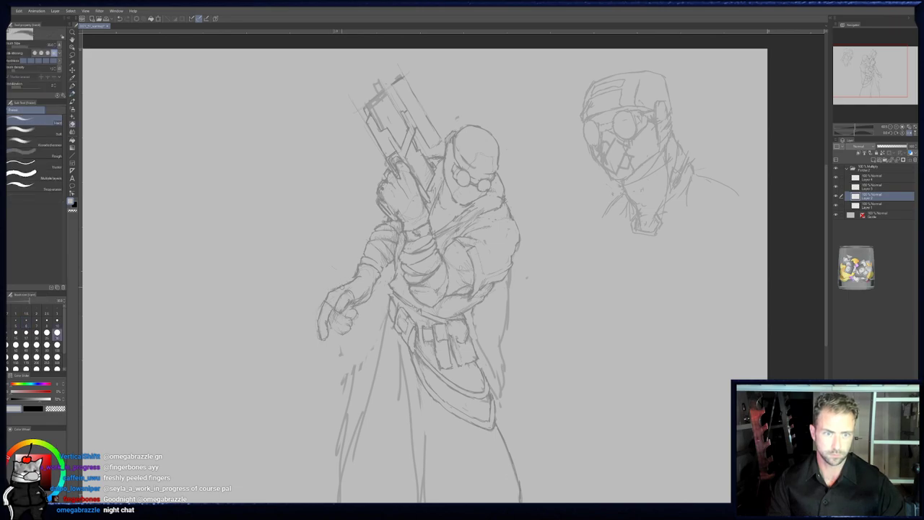
- Refine the wrap edge and contours at the lowered hand's wrist with pen and pencil, erasing stray marks
key("p")
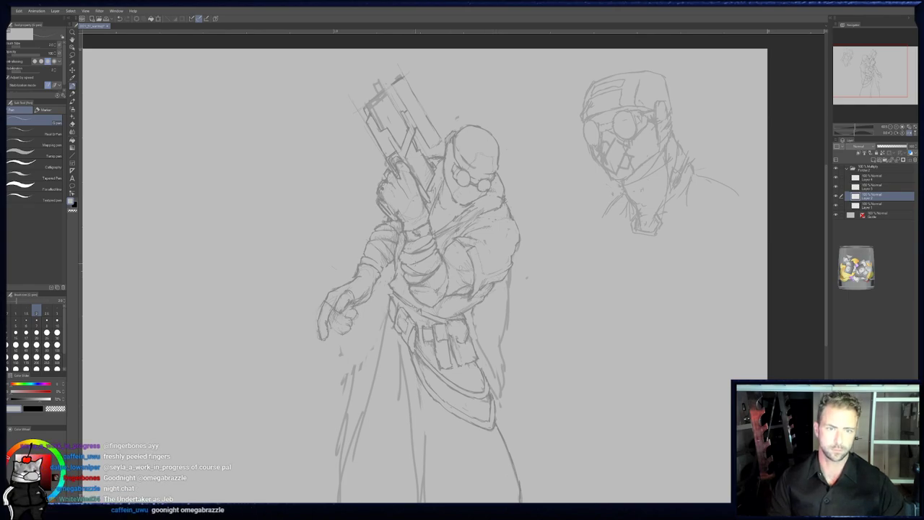
key("p")
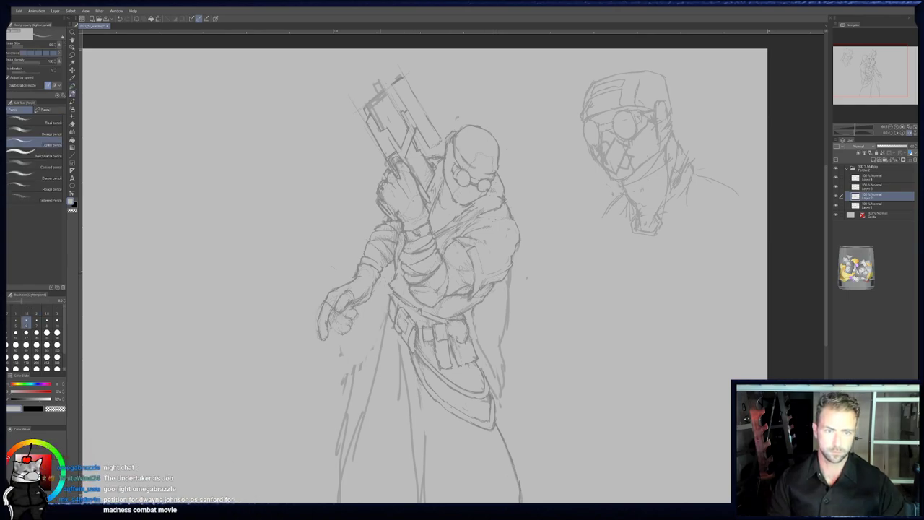
key("p")
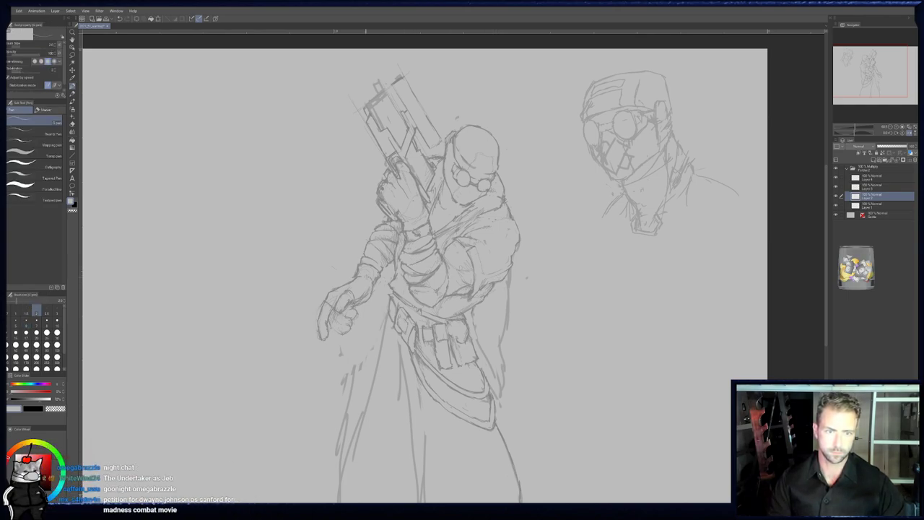
key("e")
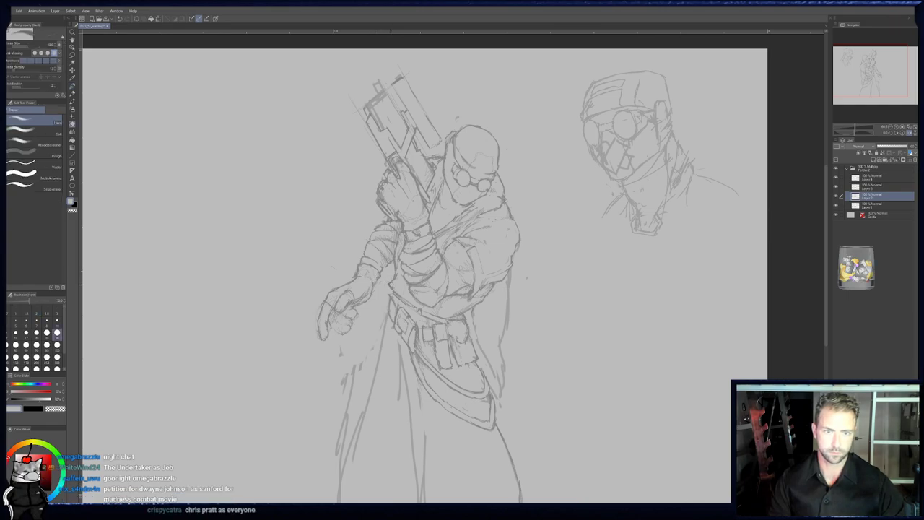
key("p")
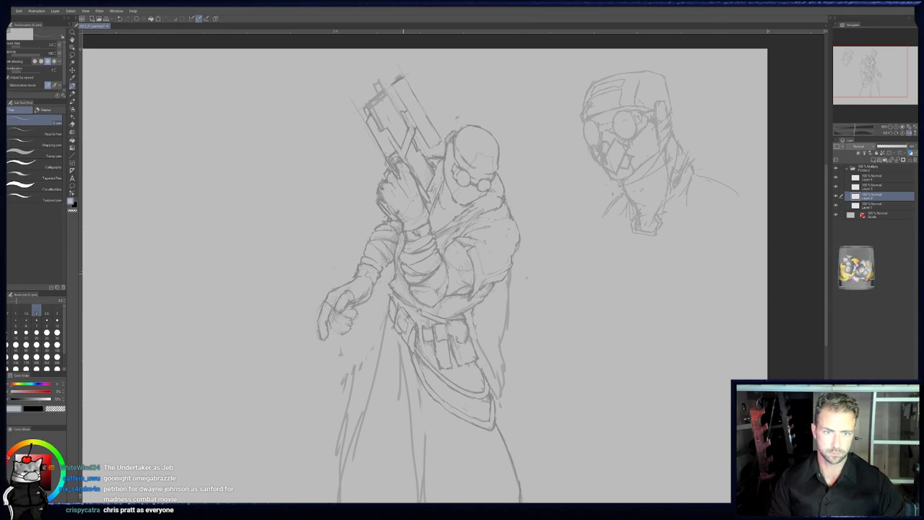
key("p")
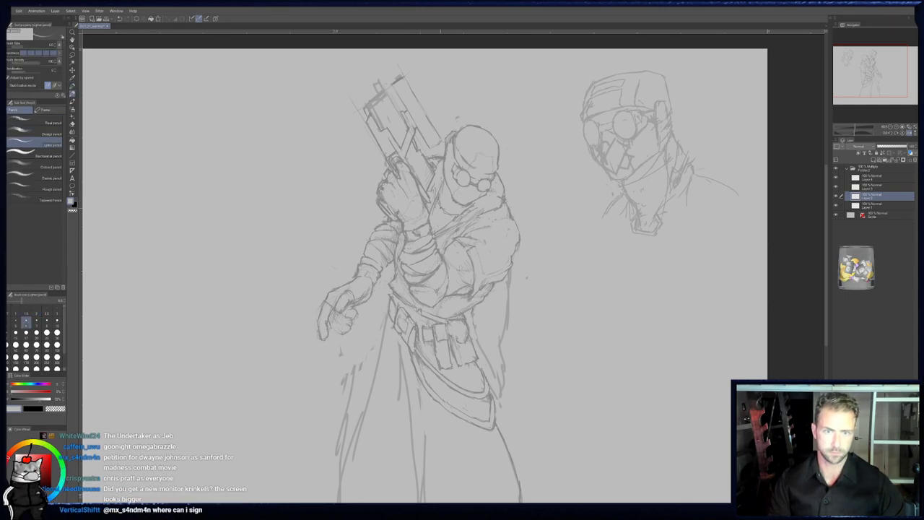
key("p")
middle_click_drag(448, 216, 434, 244)
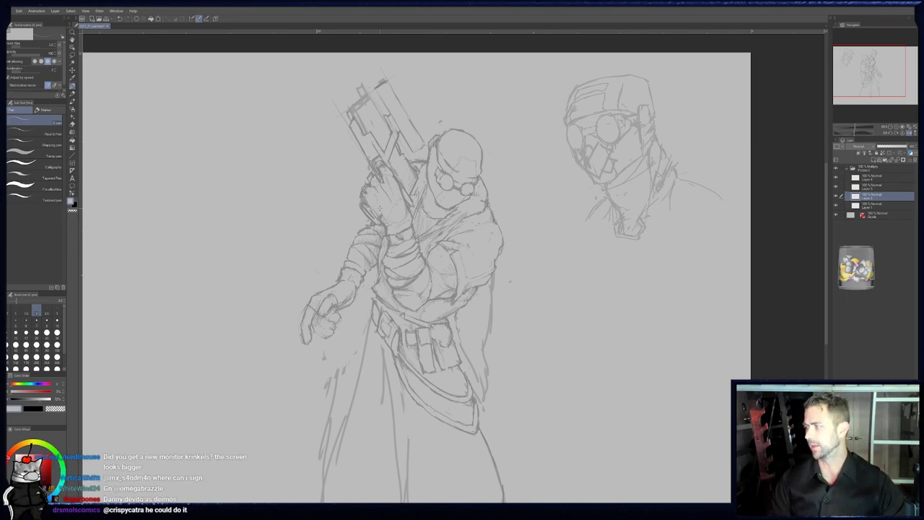
middle_click_drag(425, 222, 485, 191)
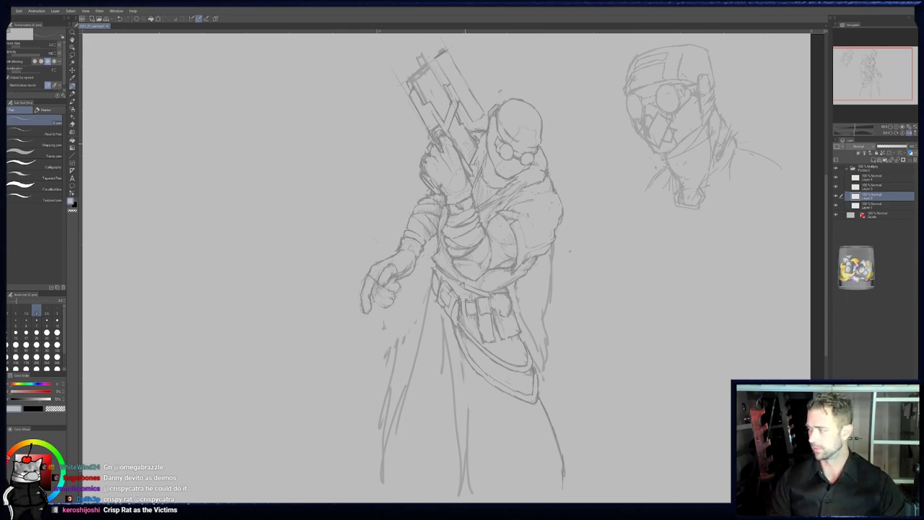
mouse_move(464, 203)
middle_mouse_down()
mouse_move(484, 174)
mouse_move(472, 202)
middle_mouse_up()
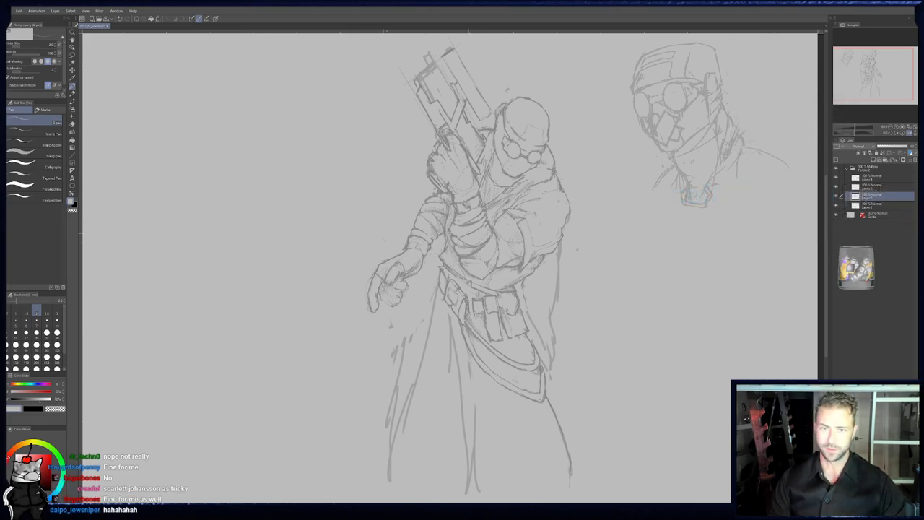
- Erase the loose strokes below the lowered hand and fade the rough outer lines of the long coat
left_click_drag(469, 229, 486, 193)
key("p")
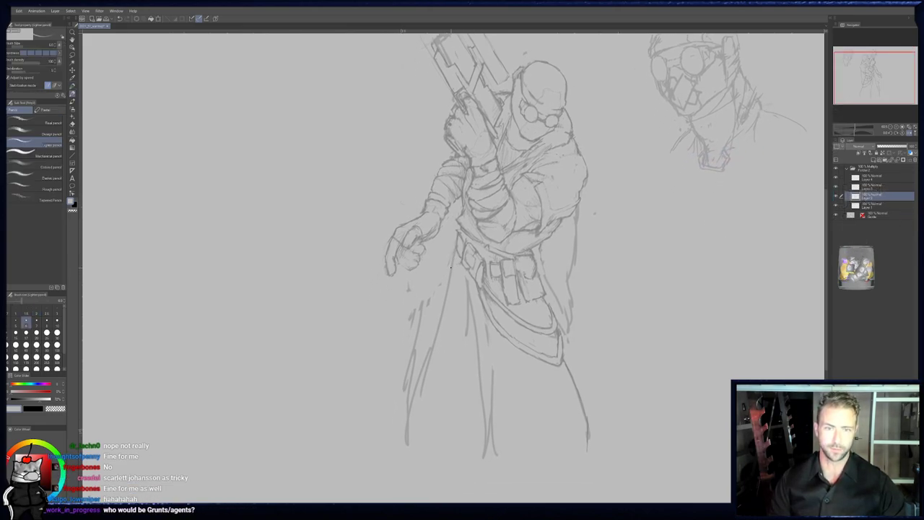
key("e")
mouse_move(423, 302)
left_mouse_down()
mouse_move(408, 380)
mouse_move(398, 361)
left_mouse_up()
left_click_drag(409, 282, 409, 292)
mouse_move(463, 203)
left_mouse_down()
mouse_move(441, 272)
mouse_move(461, 213)
mouse_move(450, 237)
left_mouse_up()
- Redraw the coat's front opening edge below the belt with long pencil strokes running down towards the hem
key("p")
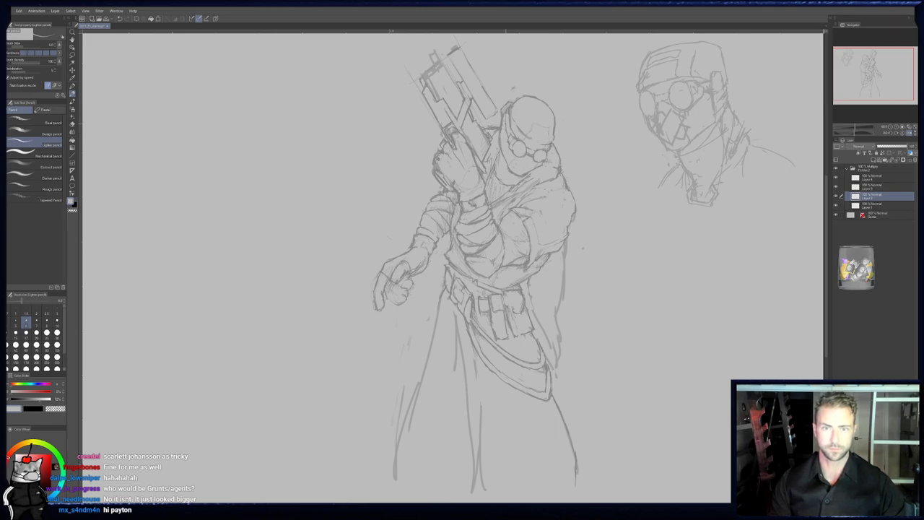
left_click_drag(511, 155, 517, 128)
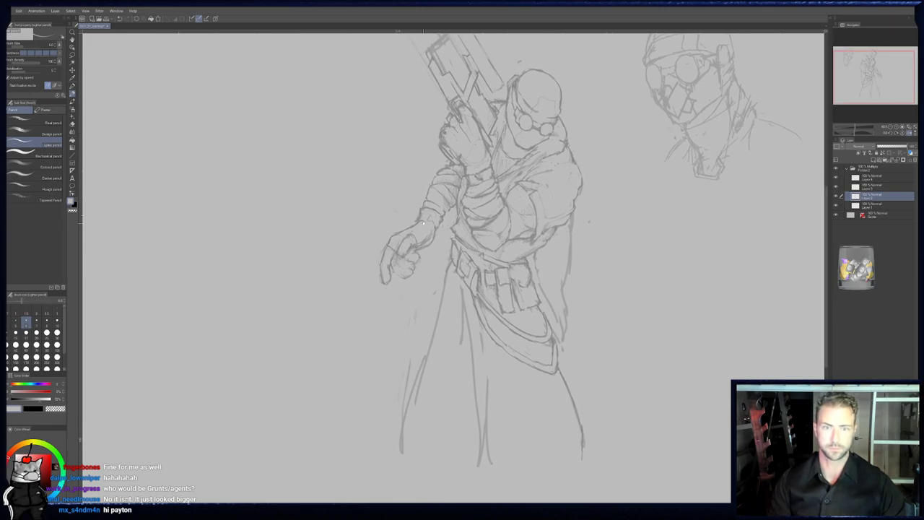
mouse_move(441, 368)
left_mouse_down()
mouse_move(432, 368)
mouse_move(428, 343)
left_mouse_up()
left_click_drag(479, 441, 451, 260)
left_click_drag(455, 293, 450, 254)
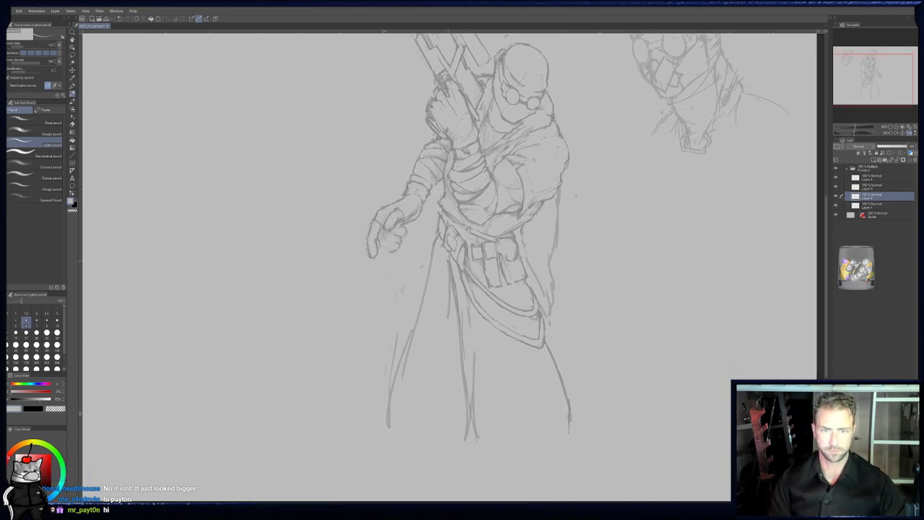
left_click_drag(463, 322, 453, 268)
left_click_drag(458, 310, 447, 251)
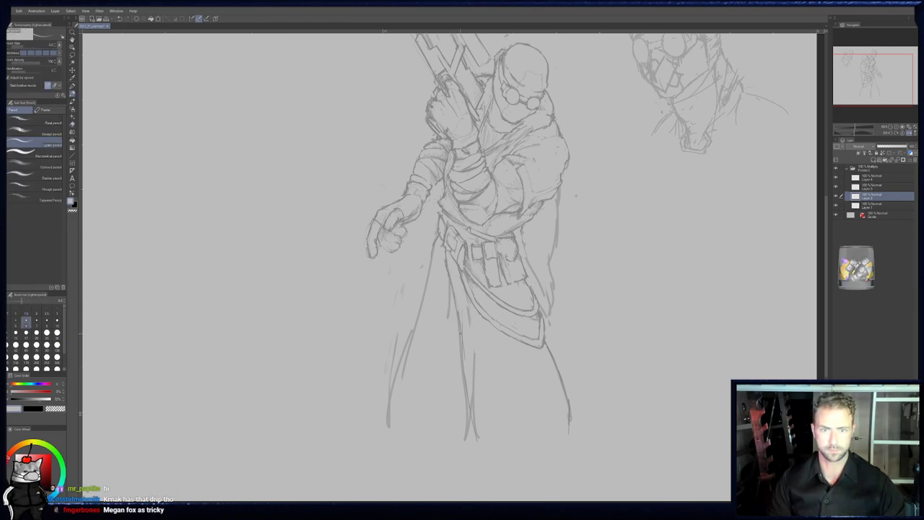
- Erase the loose short stroke beside the coat's front edge and reinforce the edge in pencil
key("e")
mouse_move(449, 286)
left_mouse_down()
mouse_move(450, 320)
mouse_move(449, 291)
left_mouse_up()
key("p")
key("e")
key("p")
left_click_drag(462, 360, 454, 312)
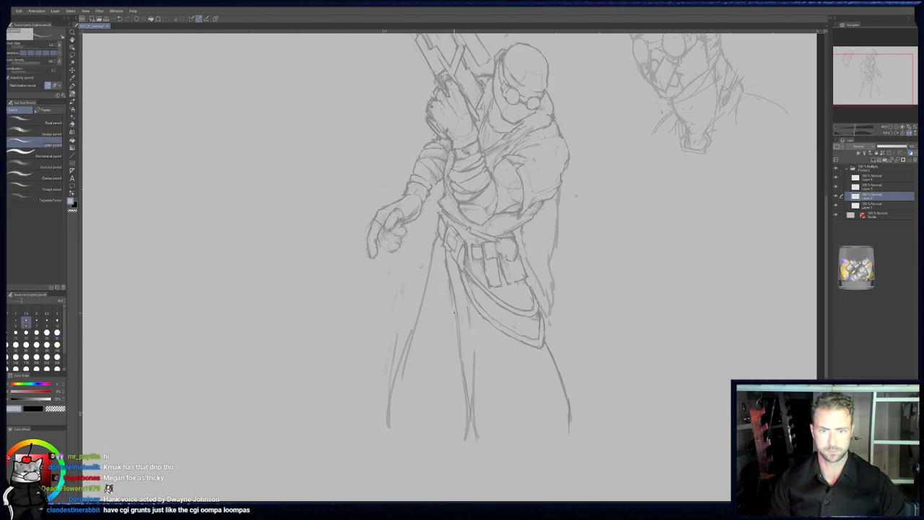
- Erase the extra fold line beside the coat's front opening near the hem
key("e")
left_click_drag(476, 408, 471, 355)
left_click_drag(473, 403, 474, 417)
left_click_drag(475, 374, 474, 352)
key("p")
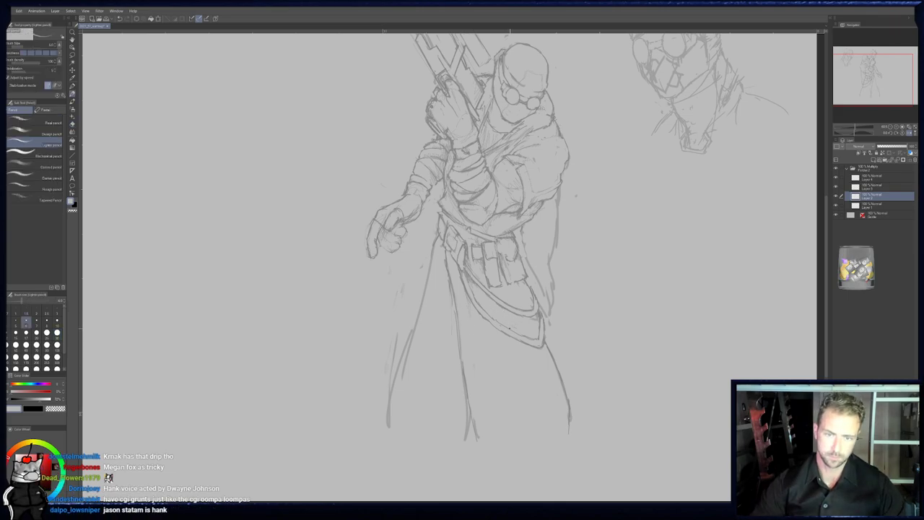
- Add light pen fold lines and hatching to the coat just below the curved sash under the belt pouches
key("p")
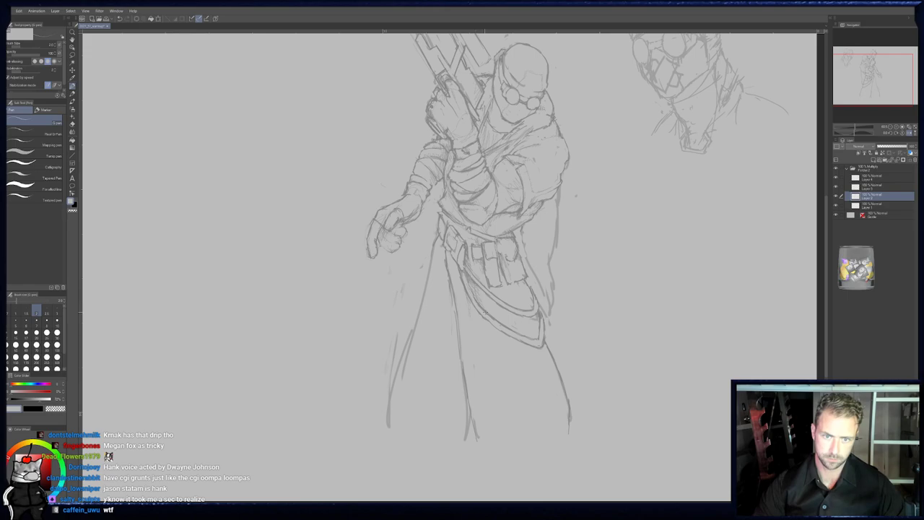
left_click_drag(472, 304, 490, 331)
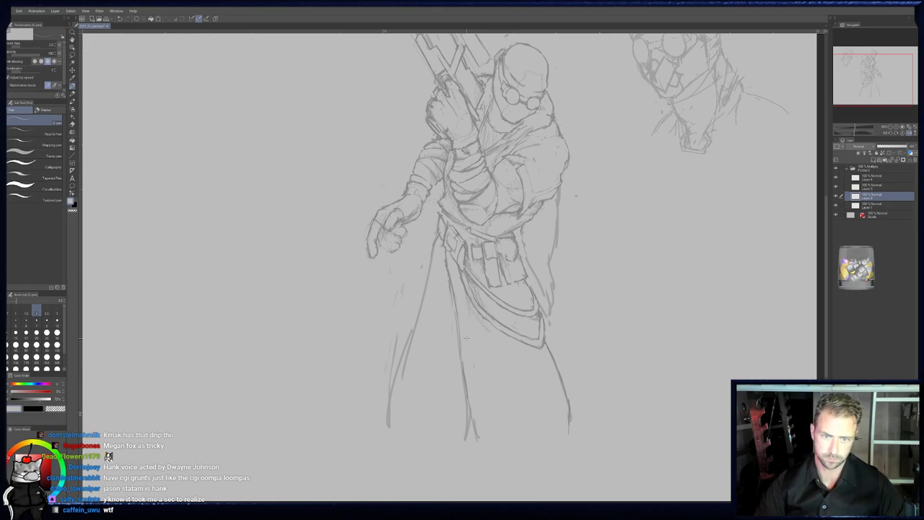
left_click_drag(469, 302, 478, 335)
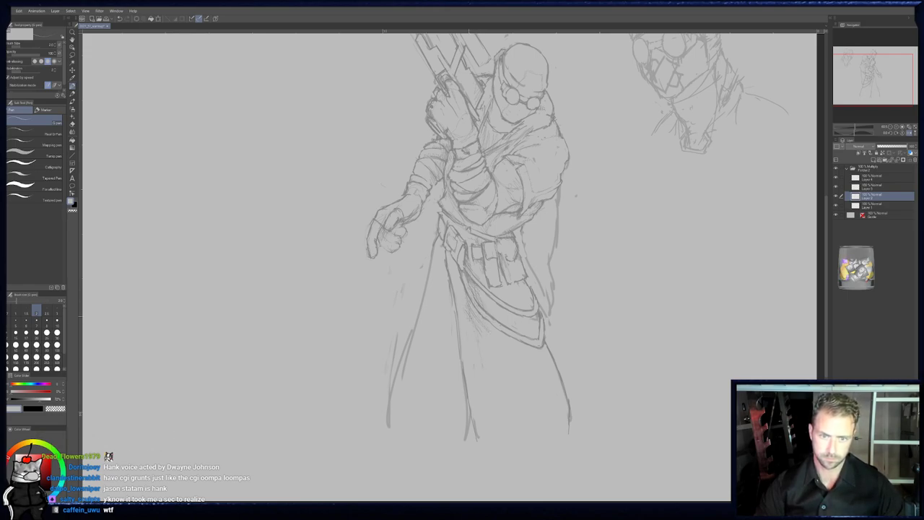
key("e")
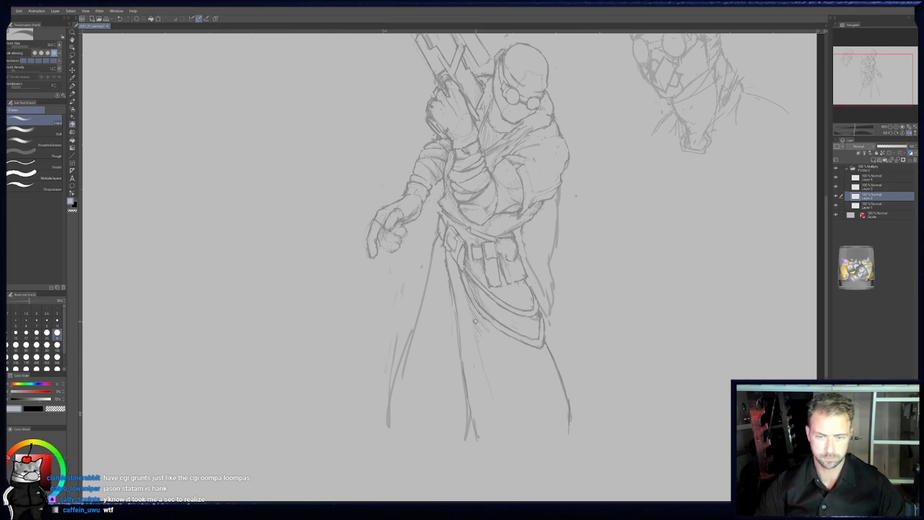
key("p")
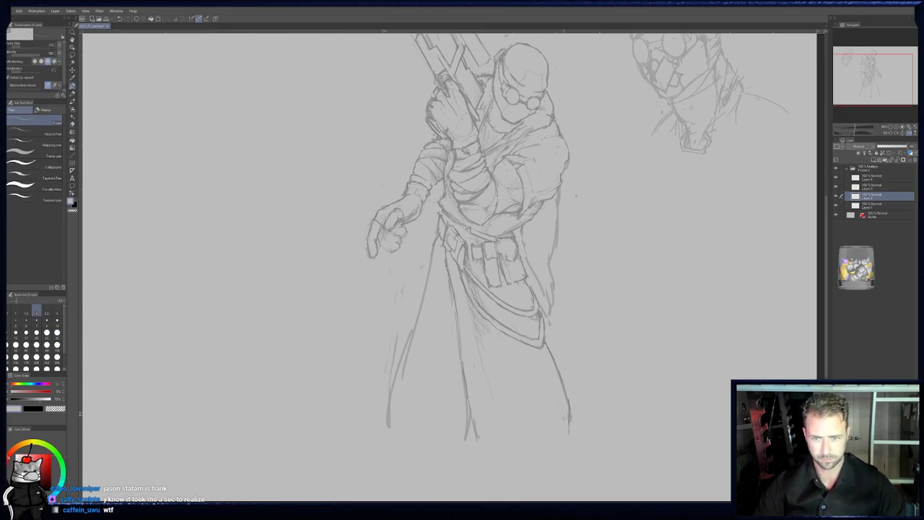
- Refine the cloth hanging behind the bent elbow with pen and pencil, strengthening its outer contour and adding light fold shading
left_click_drag(527, 272, 533, 343)
key("p")
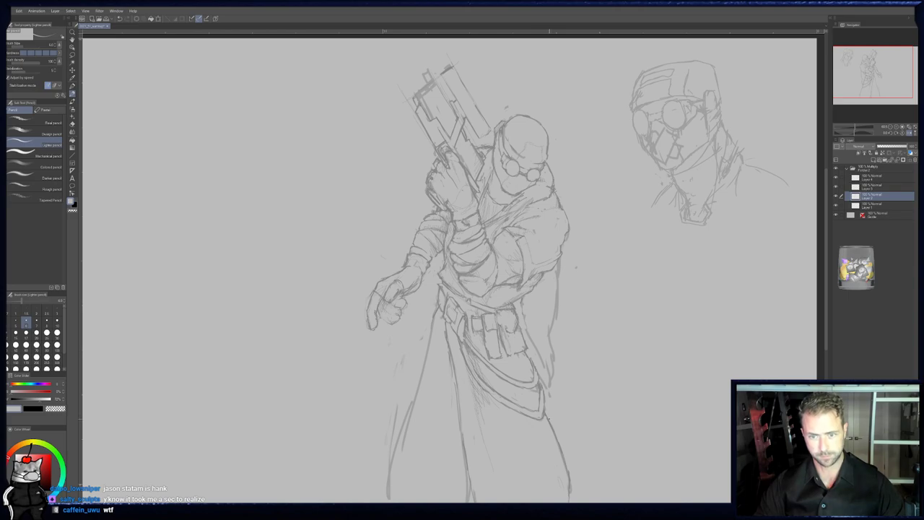
key("p")
key("p")
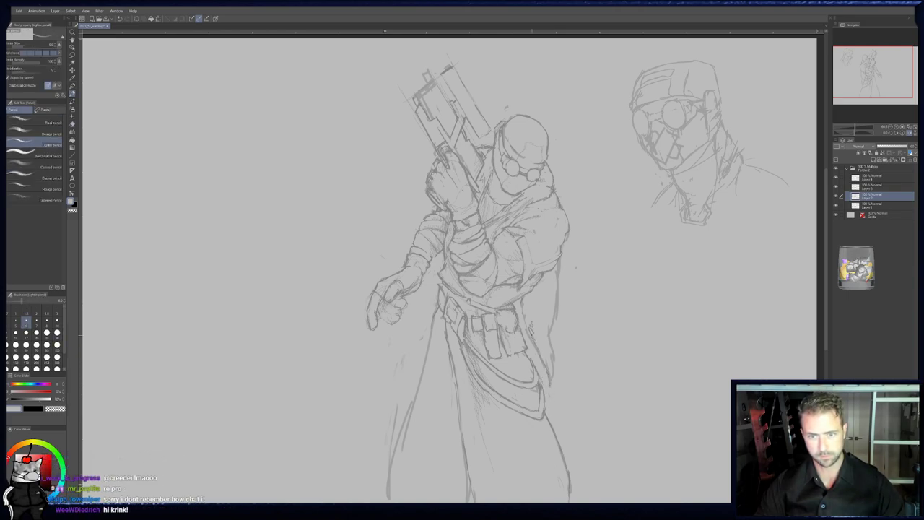
key("p")
key("p")
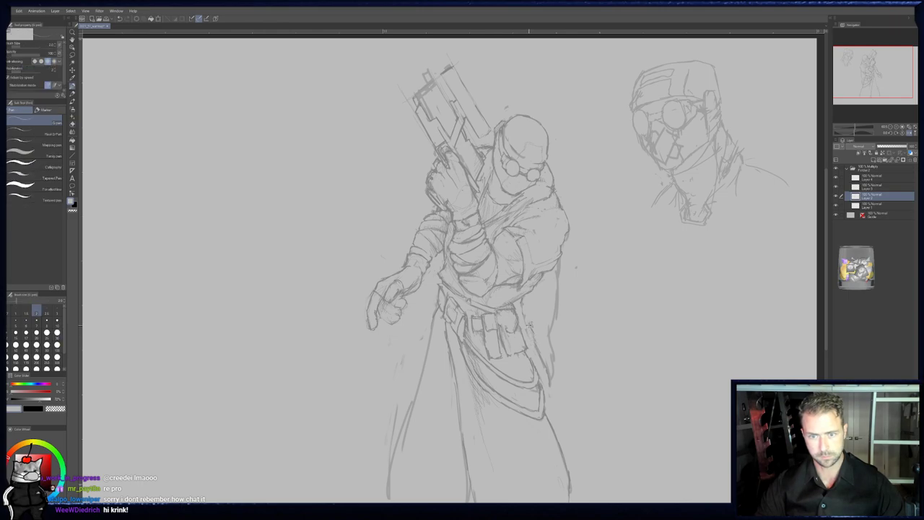
key("p")
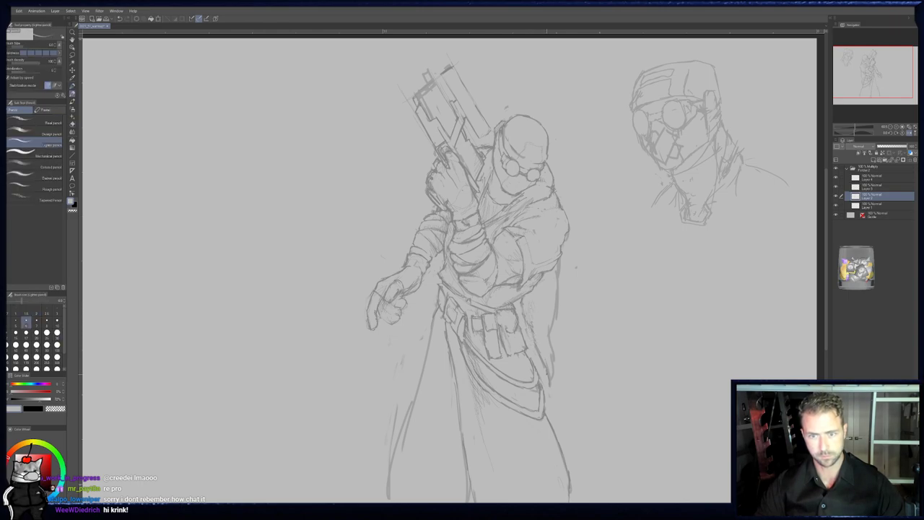
key("p")
key("p")
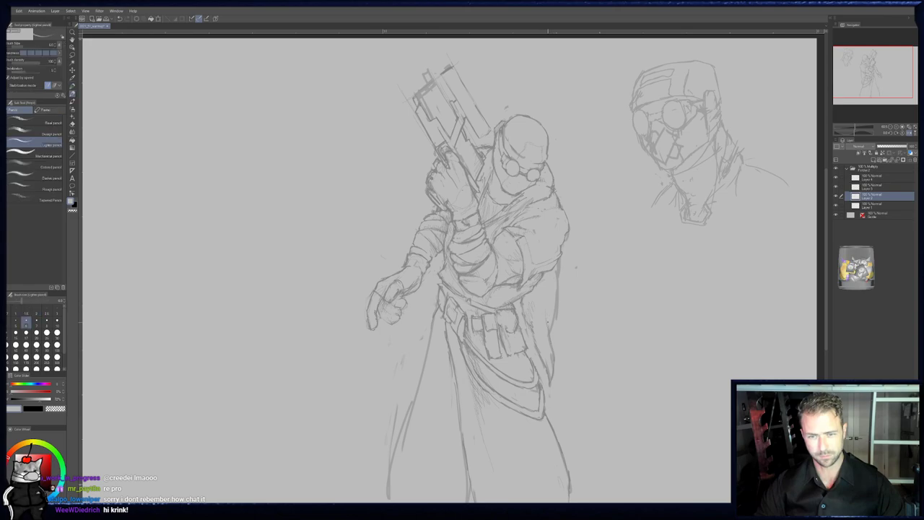
key("b")
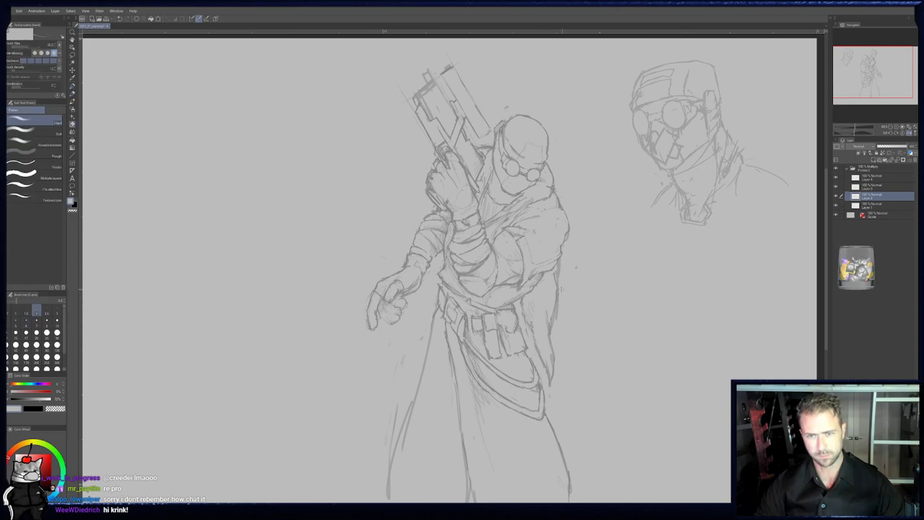
key("p")
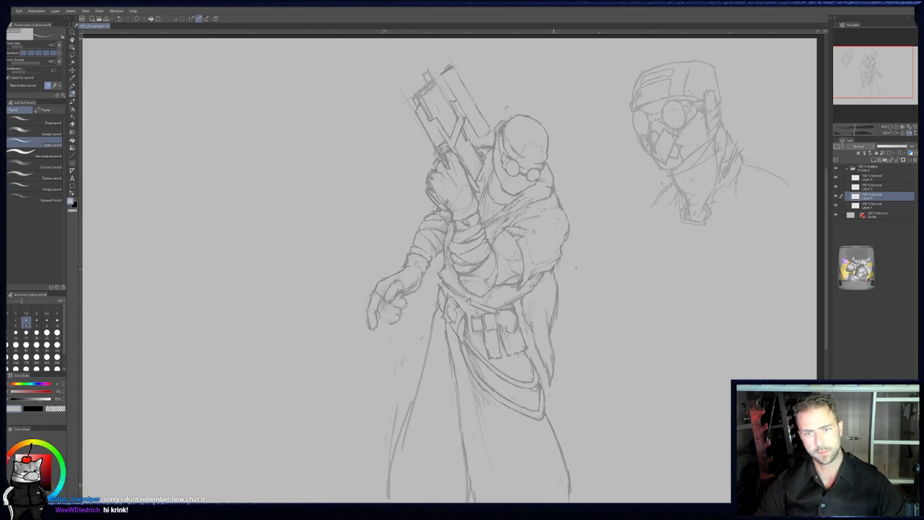
key("p")
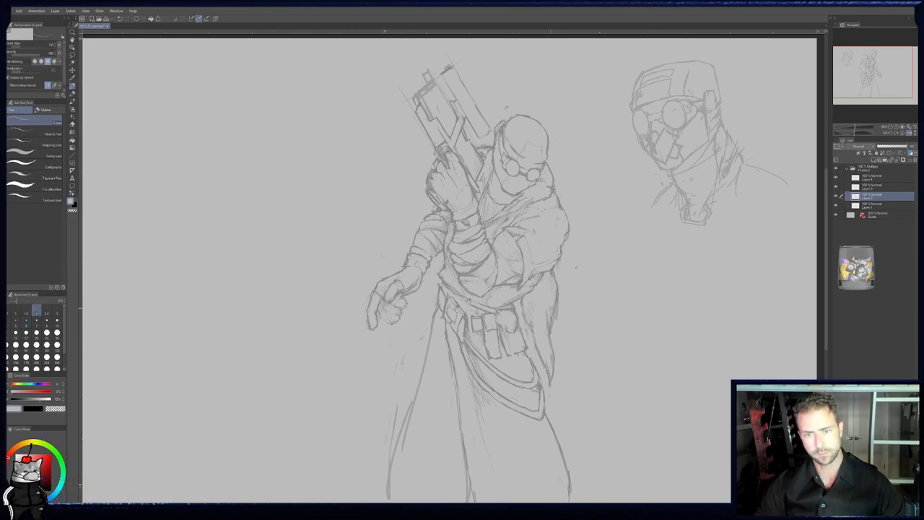
- Flip the canvas view horizontally and examine the whole figure's pose and proportions
key("e")
left_click_drag(561, 310, 597, 294)
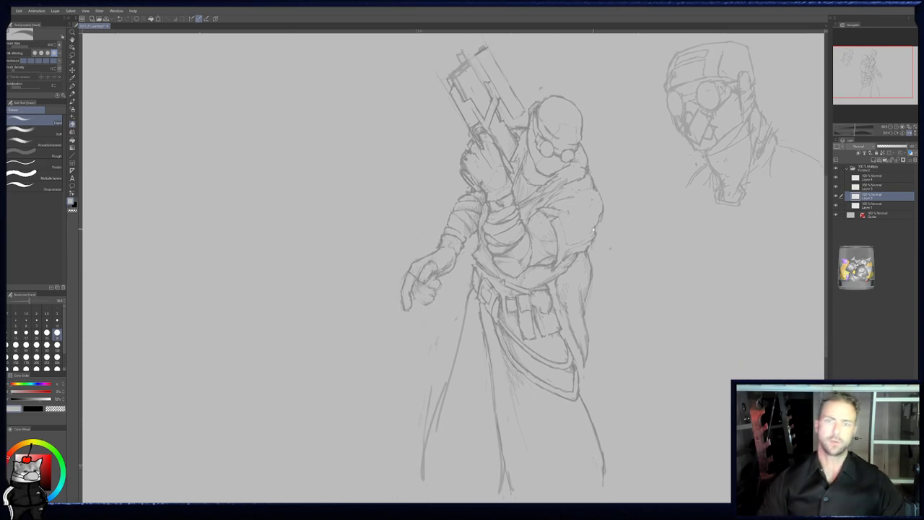
left_click_drag(593, 203, 559, 210, "ctrl")
left_click_drag(560, 210, 519, 205)
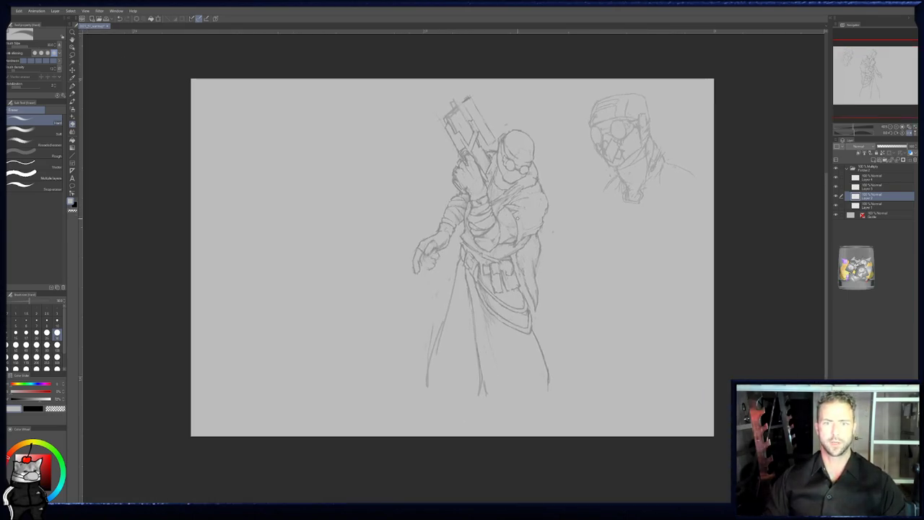
scroll(518, 204, "up", 1)
key("p")
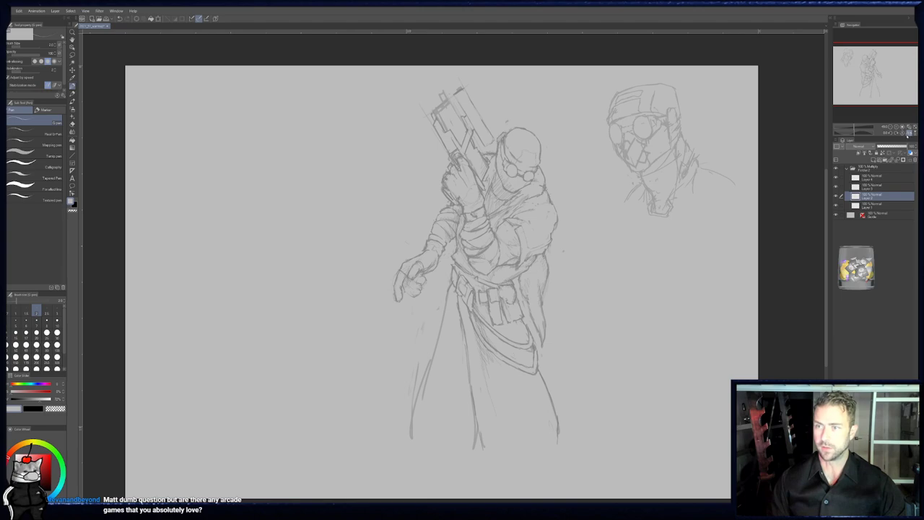
left_click(909, 134)
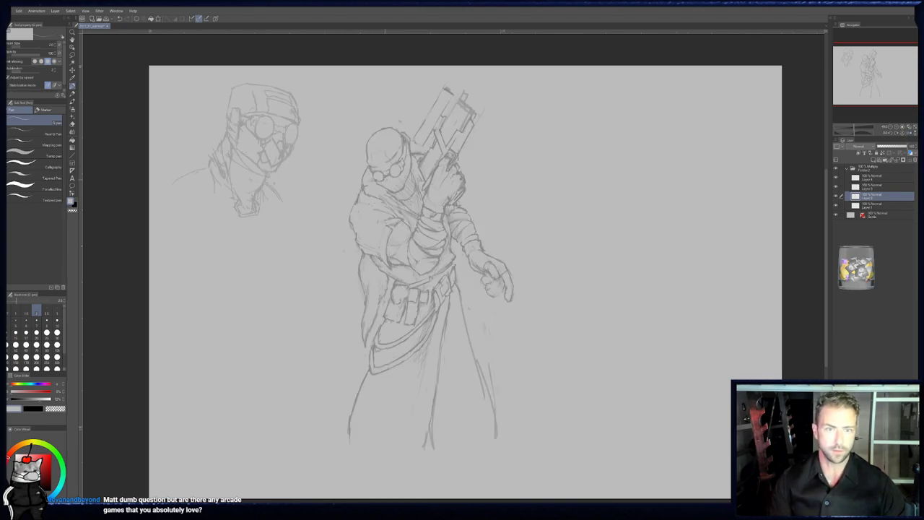
key("e")
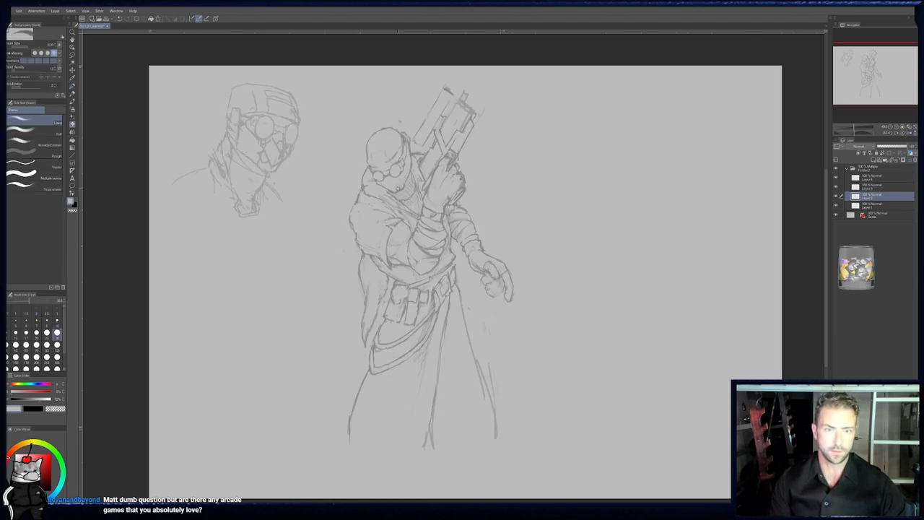
key("p")
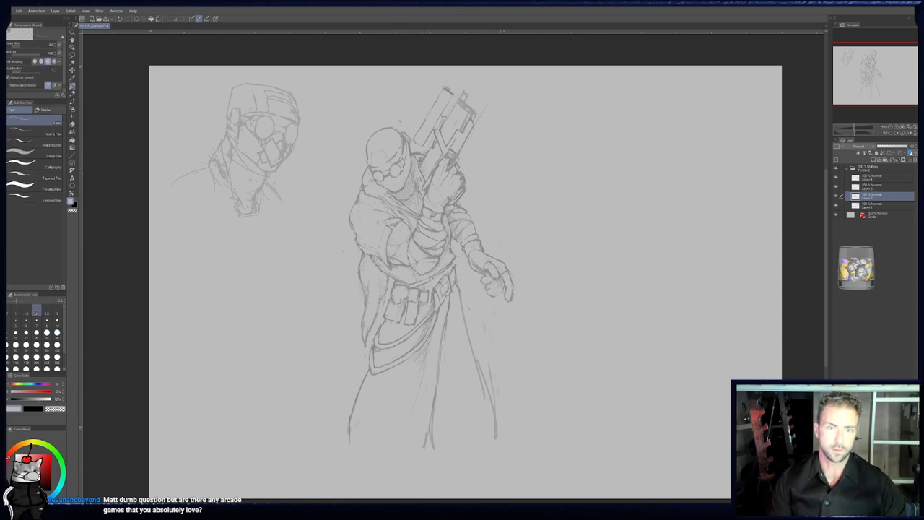
scroll(425, 248, "down", 2)
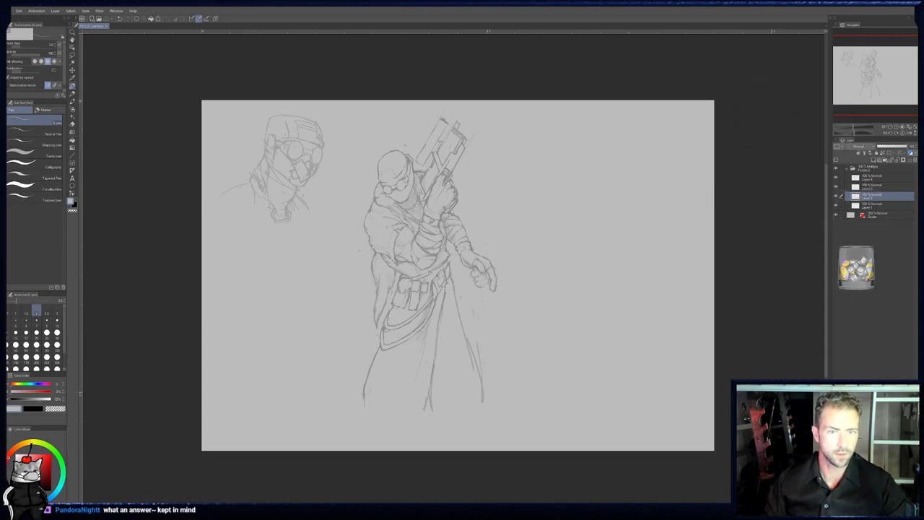
- Close the character sketch and open a blank grey canvas
left_click(106, 26)
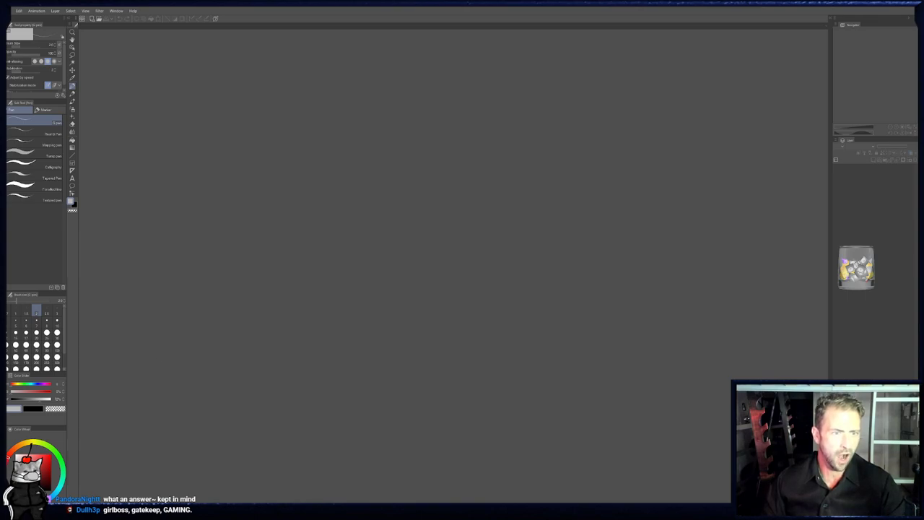
left_click(509, 207)
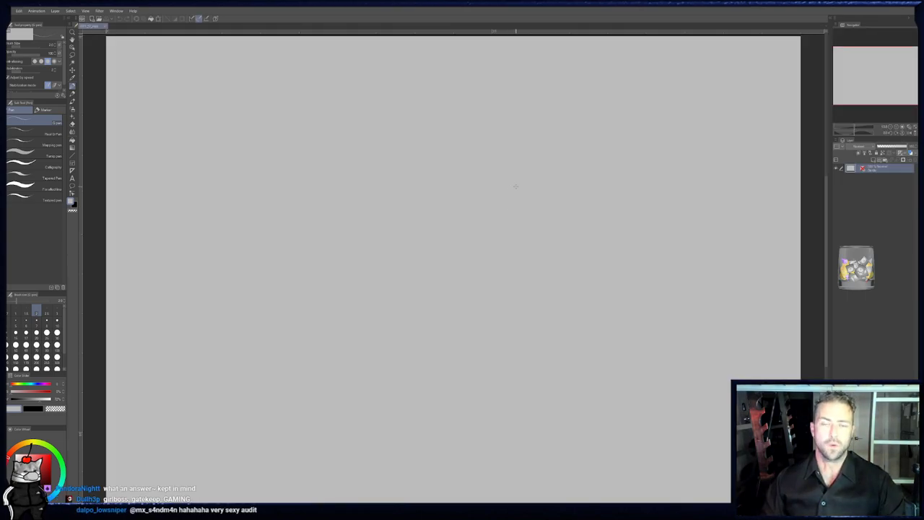
scroll(516, 186, "down", 2)
scroll(570, 180, "up", 1)
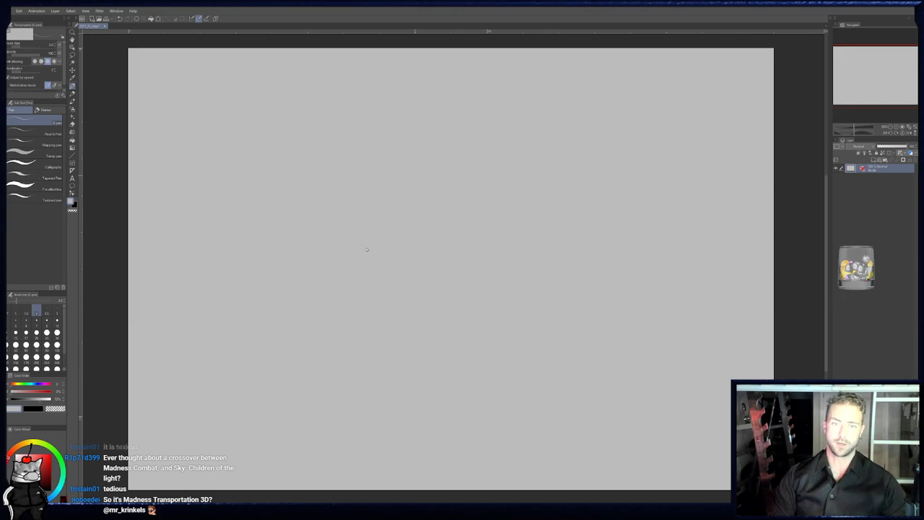
- Create a new layer inside a new layer folder above the guide layer, with the folder's blending mode set to Multiply
key("p")
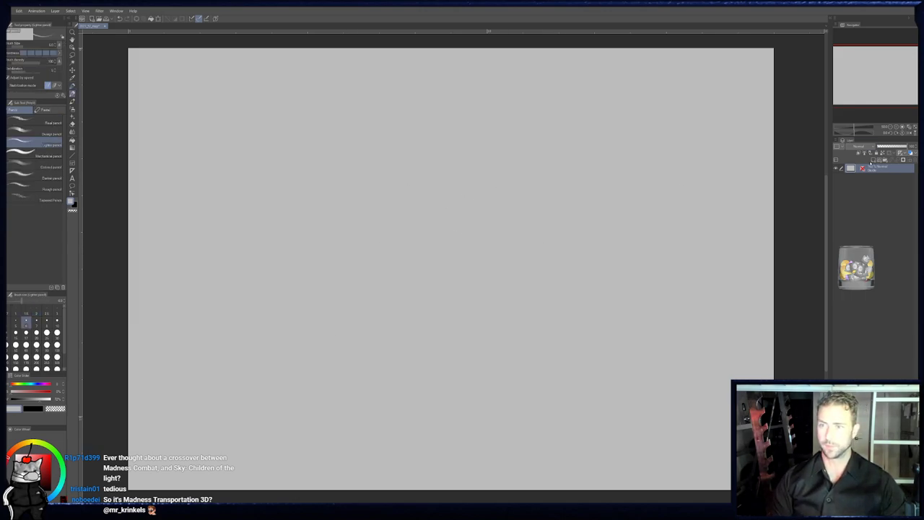
left_click(848, 160)
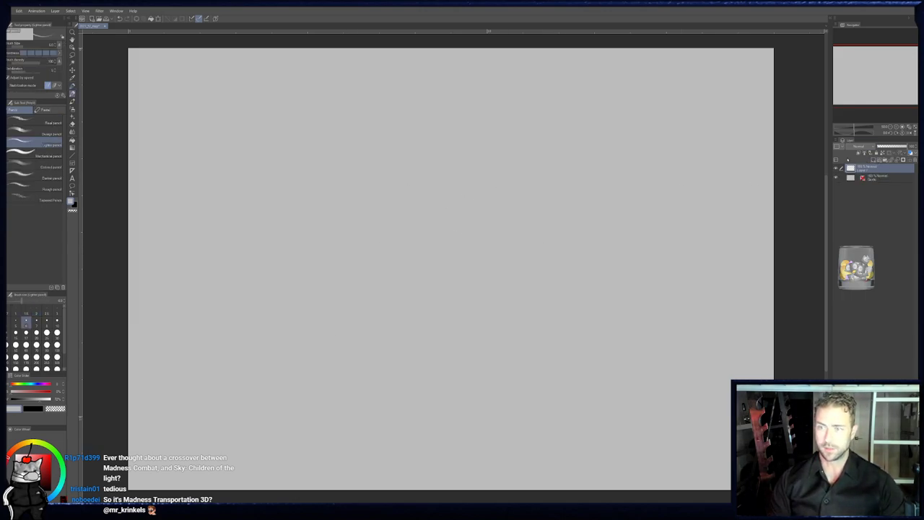
left_click(886, 159)
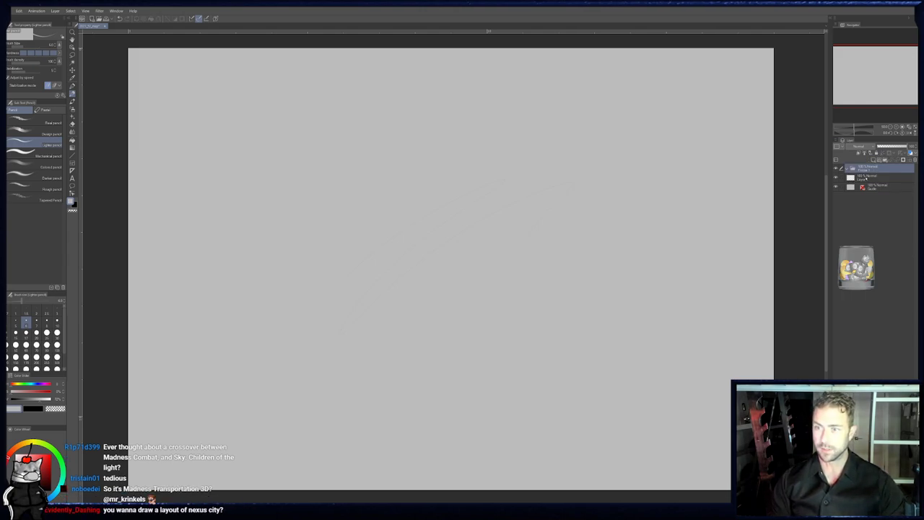
left_click_drag(878, 178, 877, 170)
left_click(876, 169)
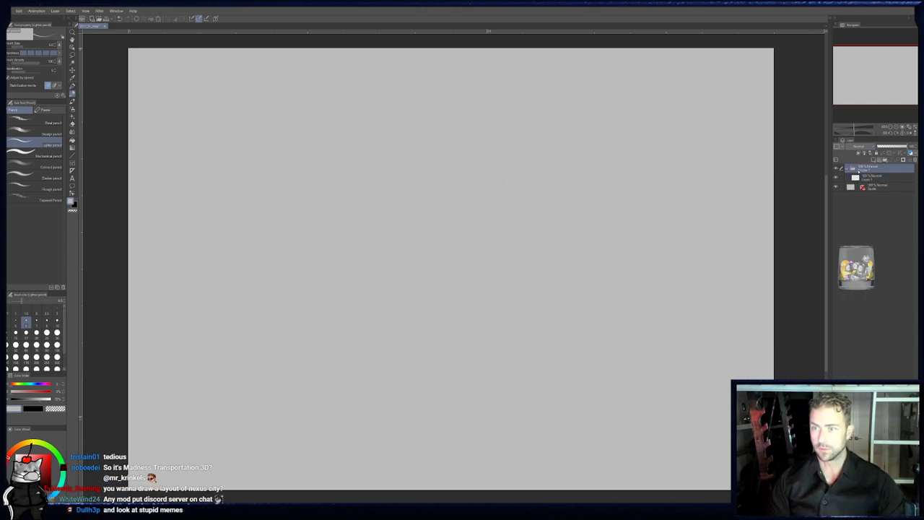
left_click(871, 180)
mouse_move(577, 167)
left_mouse_down()
mouse_move(599, 178)
mouse_move(449, 380)
left_mouse_up()
key("ctrl+z")
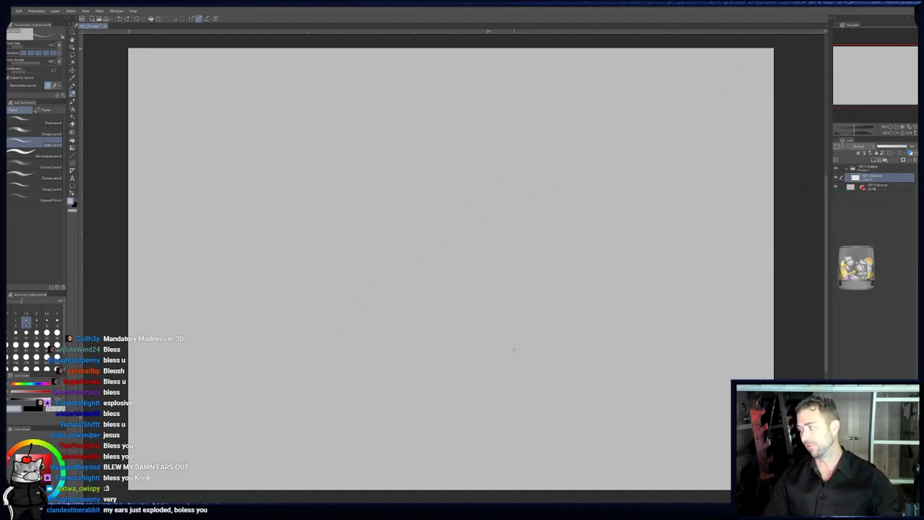
left_click_drag(402, 327, 504, 223)
key("ctrl+z")
middle_click_drag(286, 284, 297, 284)
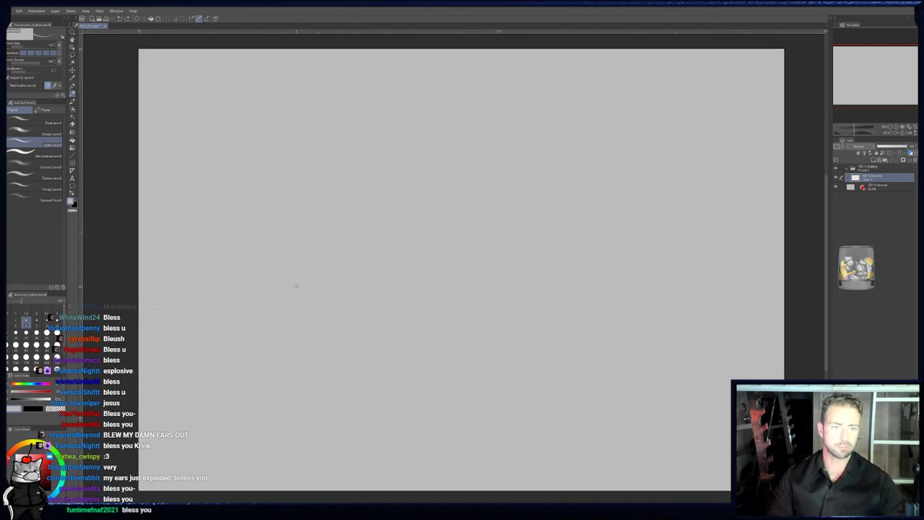
- Sketch the long diagonal front edge of a flat slab with the pencil and erase the stray vertical strokes at its far end
mouse_move(289, 276)
left_mouse_down()
mouse_move(292, 323)
mouse_move(342, 323)
left_mouse_up()
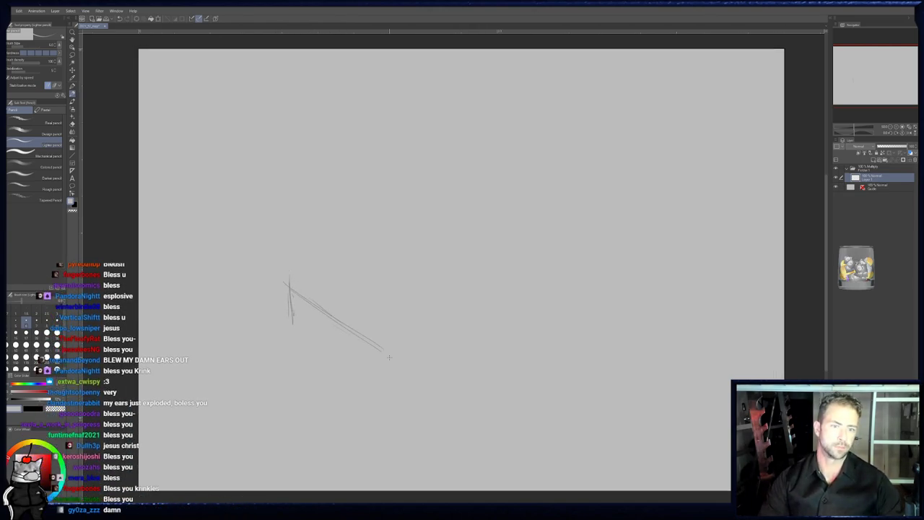
left_click_drag(390, 358, 401, 368)
left_click_drag(303, 288, 409, 357)
left_click_drag(281, 269, 400, 348)
key("e")
left_click_drag(347, 318, 289, 279)
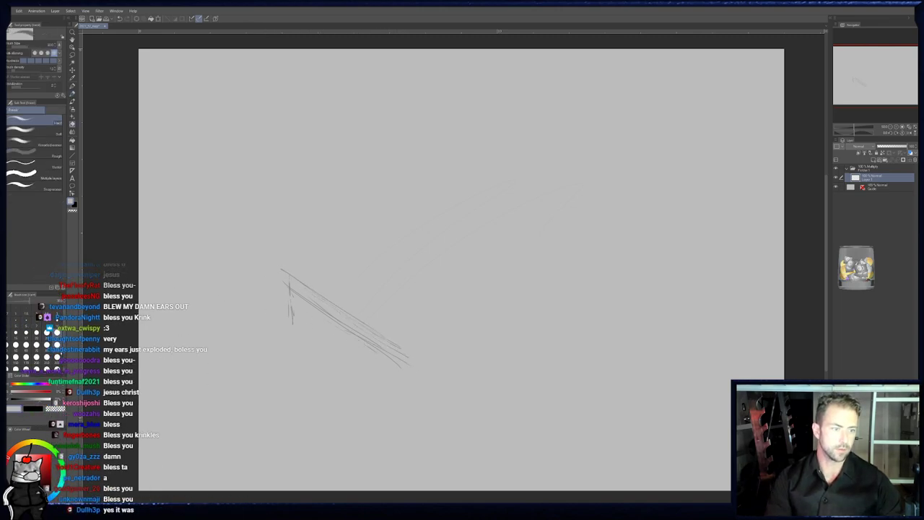
left_click(57, 357)
mouse_move(285, 356)
left_mouse_down()
mouse_move(272, 303)
mouse_move(253, 284)
left_mouse_up()
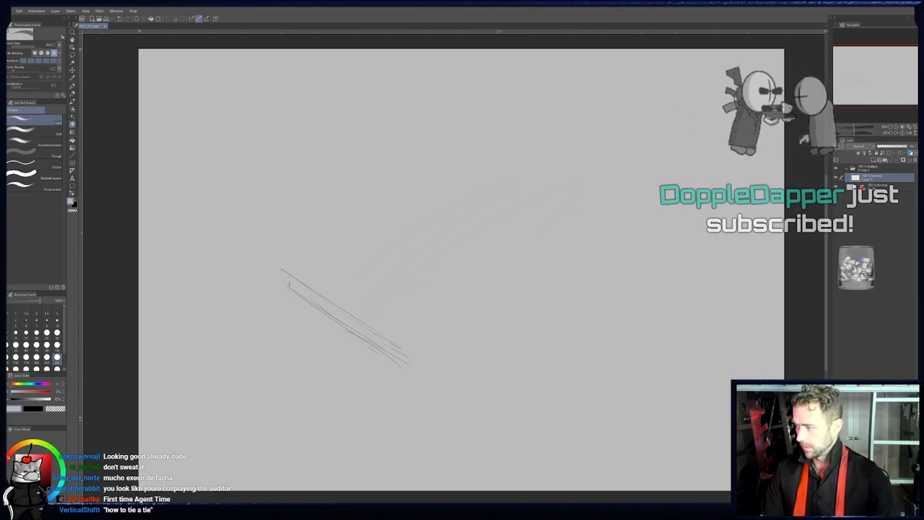
- Switch to the browser's tie-tying search results, pause the VLC music and open the Reef Knots half Windsor video
key("alt+Tab")
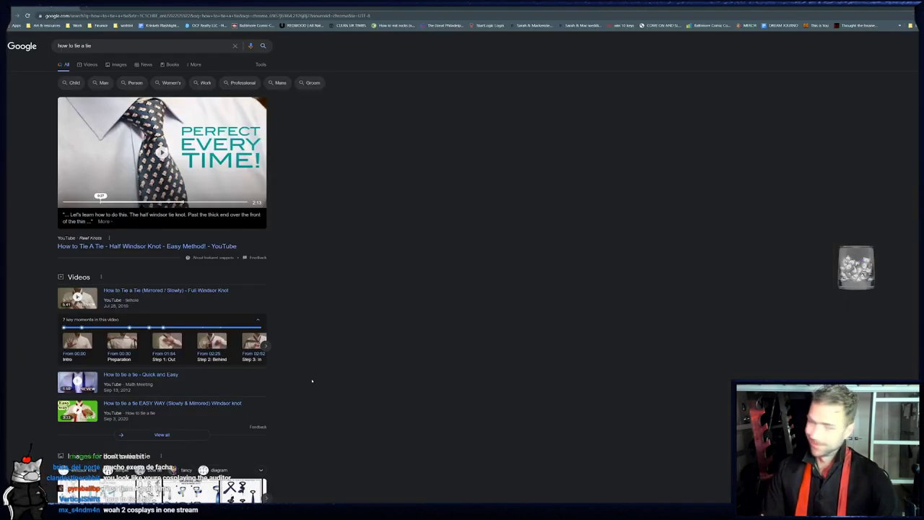
key("alt+Tab")
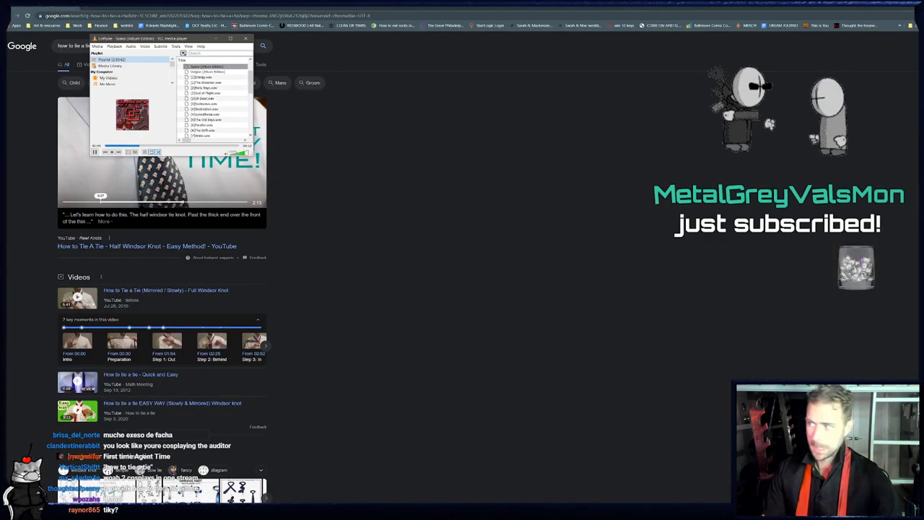
left_click(97, 153)
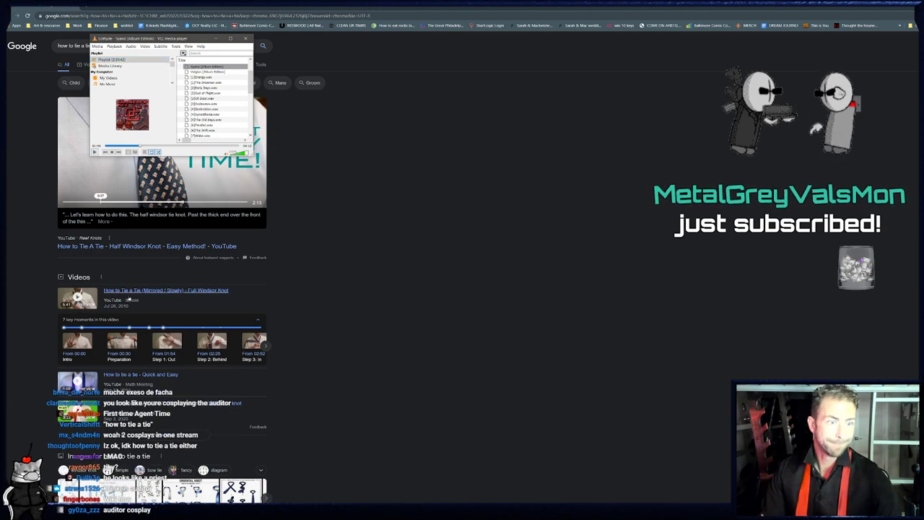
key("alt+Tab")
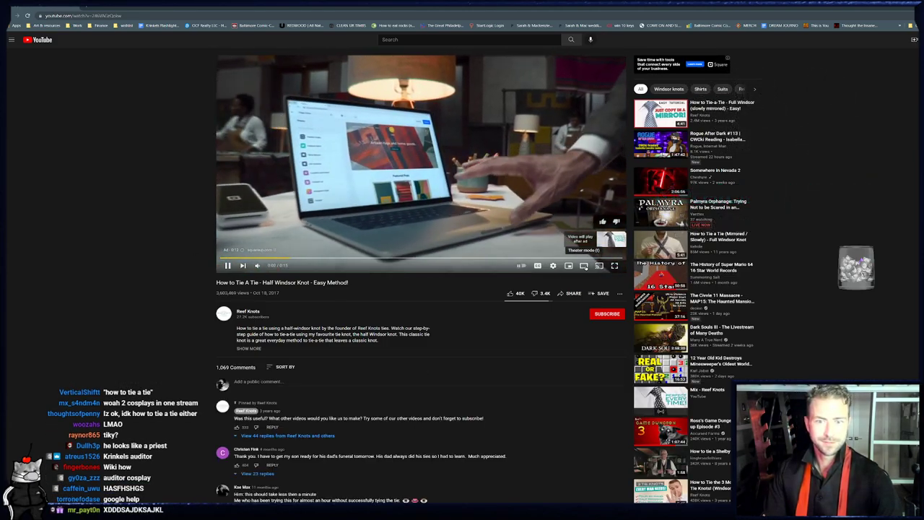
- Watch the half Windsor knot tutorial in theater mode with the bookmarks bar hidden, then return to the drawing
left_click(583, 265)
key("alt+f")
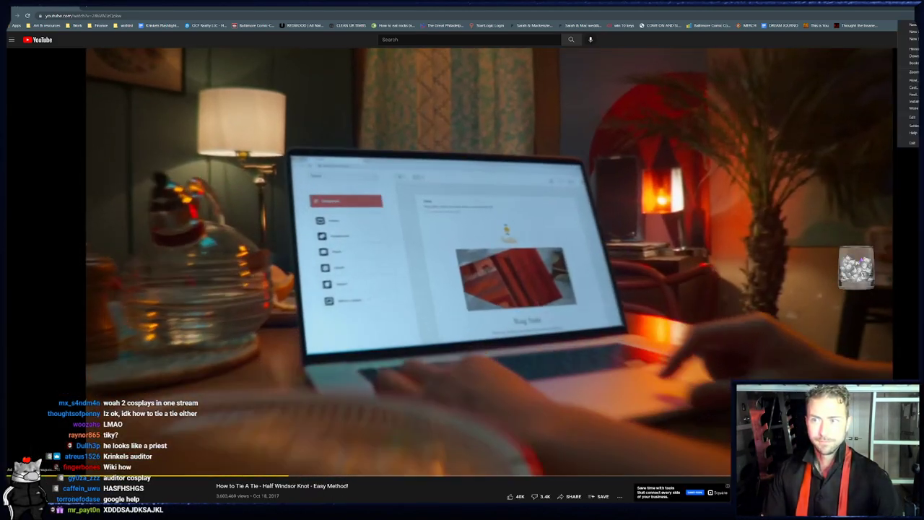
mouse_move(914, 63)
left_click(815, 81)
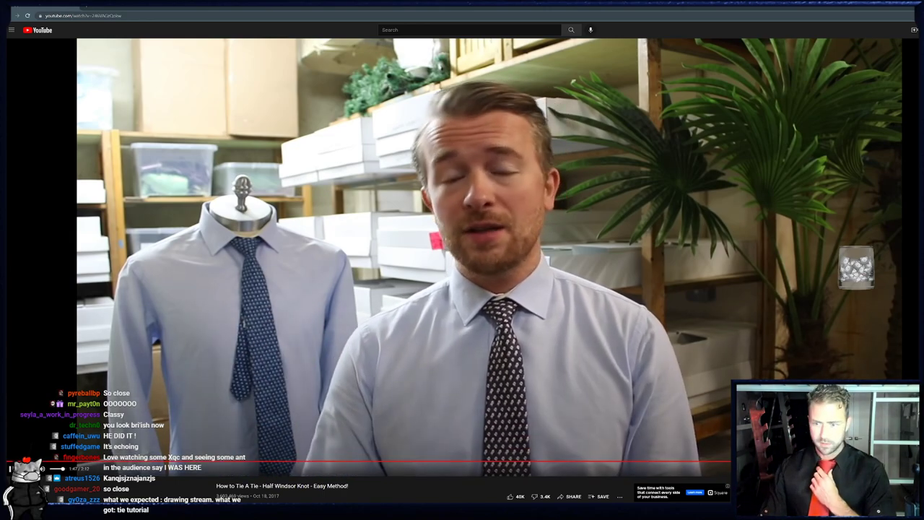
scroll(512, 408, "down", 1)
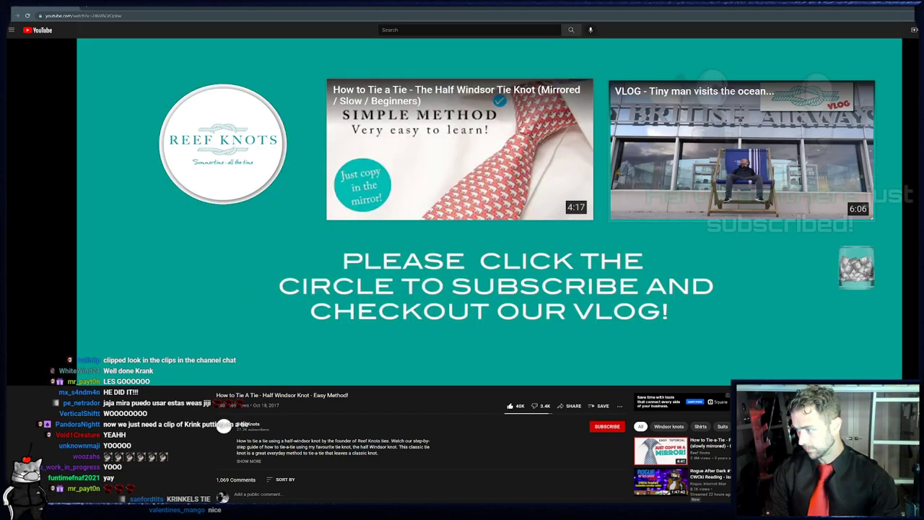
key("alt+Tab")
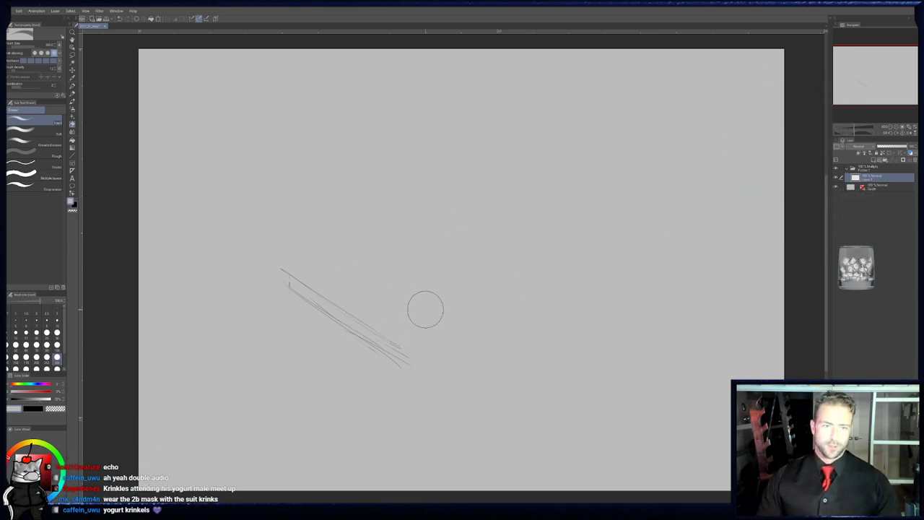
- Complete the pencil outline of the thick, flat slab in perspective and move the sketch toward the canvas's lower-left area
key("p")
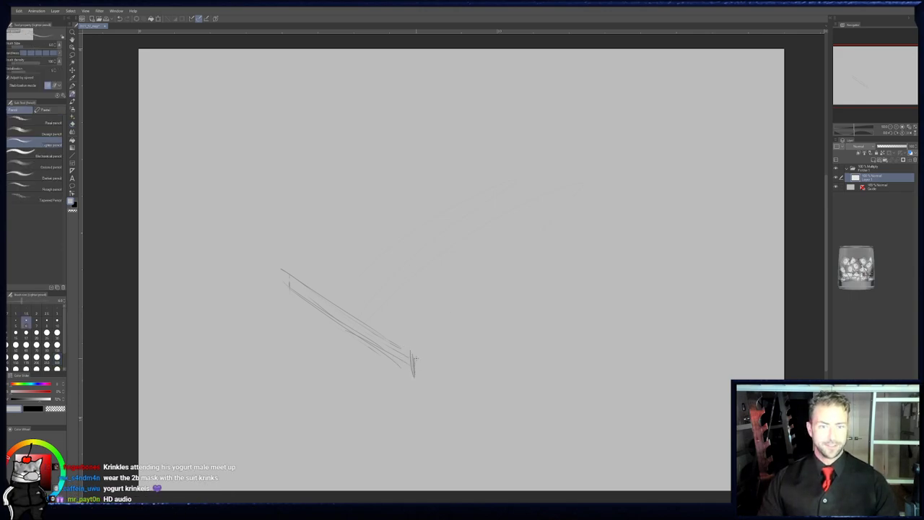
mouse_move(415, 359)
left_mouse_down()
mouse_move(474, 351)
mouse_move(536, 358)
left_mouse_up()
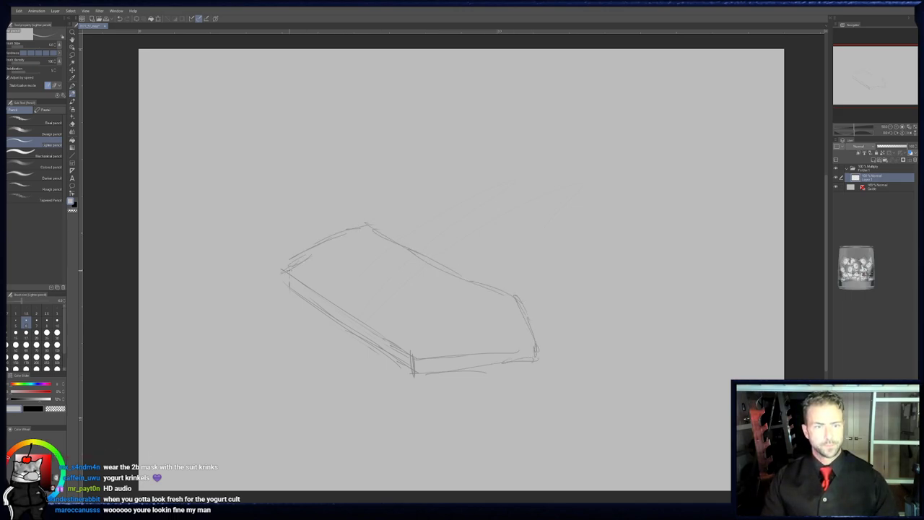
middle_click_drag(393, 270, 407, 263)
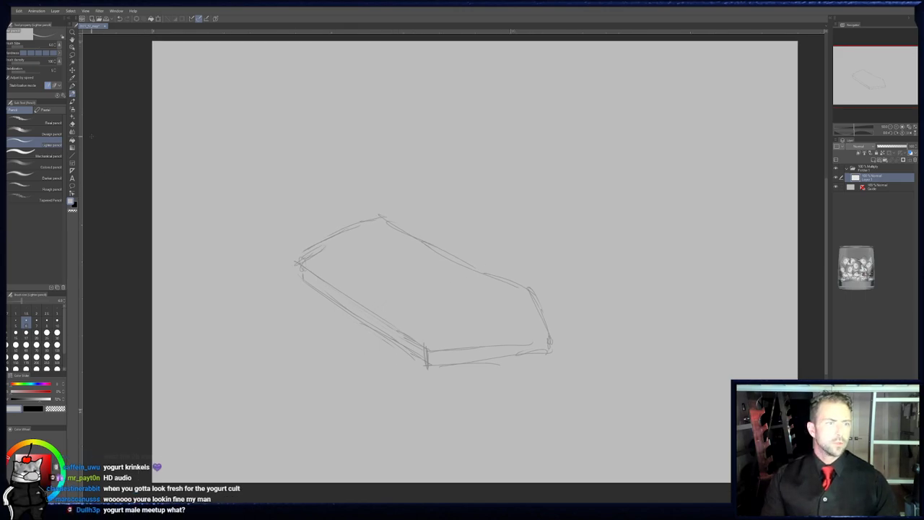
left_click(72, 70)
mouse_move(395, 248)
left_mouse_down()
mouse_move(357, 291)
mouse_move(346, 276)
left_mouse_up()
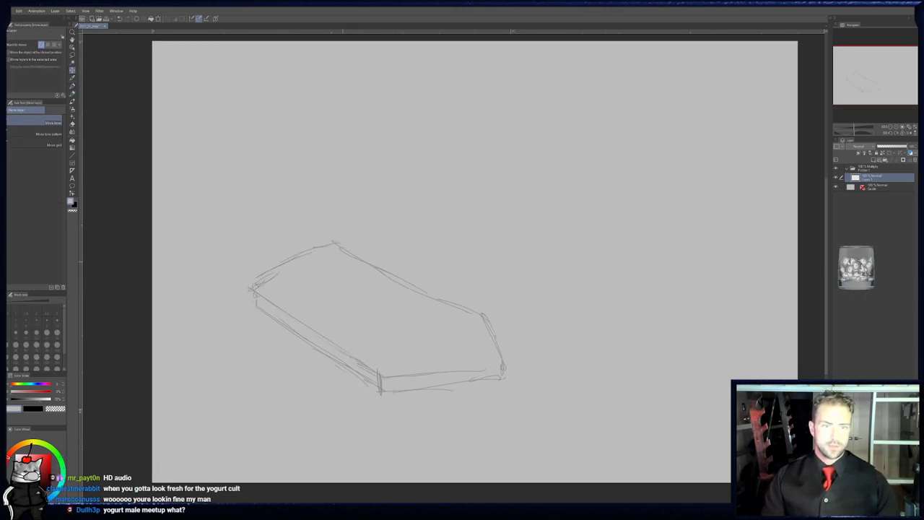
- Letter "MERC" in perspective across the top face of the slab with the pencil
key("p")
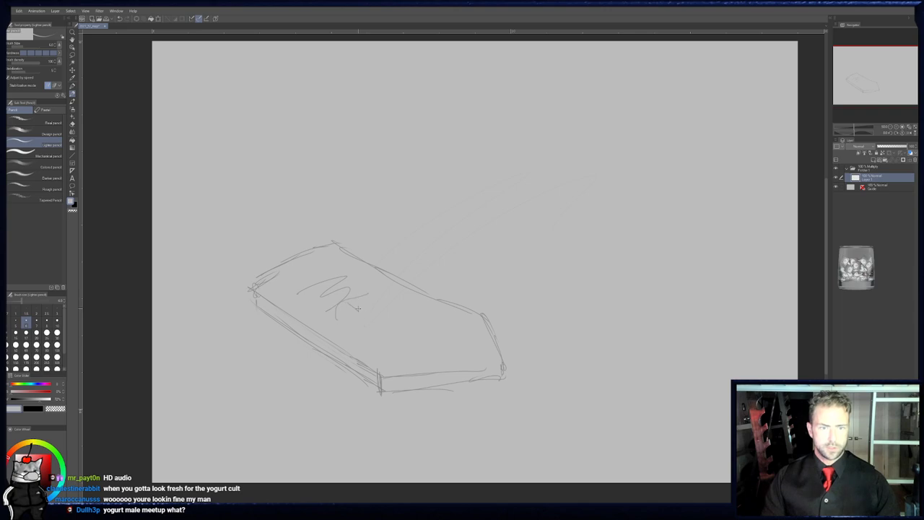
left_click_drag(376, 314, 362, 333)
mouse_move(372, 316)
left_mouse_down()
mouse_move(388, 340)
mouse_move(414, 349)
left_mouse_up()
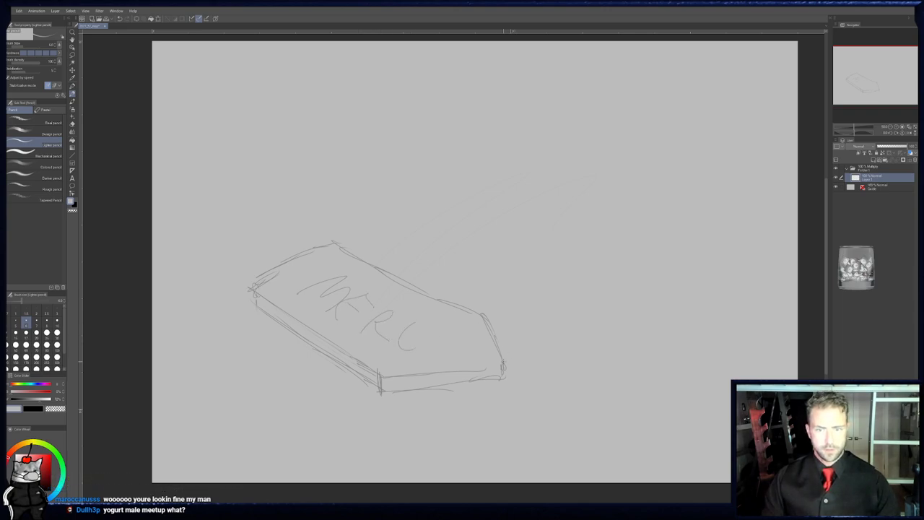
- Sketch a second flat wing that joins the MERC slab's right end and angles back toward the upper right
mouse_move(503, 305)
left_mouse_down()
mouse_move(647, 228)
mouse_move(744, 231)
mouse_move(652, 347)
mouse_move(608, 381)
left_mouse_up()
left_click_drag(504, 371, 619, 368)
left_click_drag(670, 322, 722, 283)
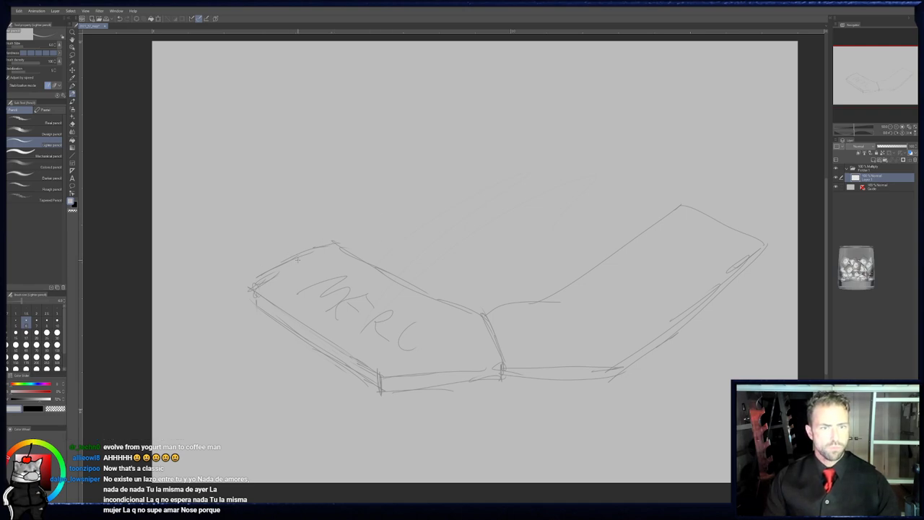
- Erase the MERC slab's back-left edge and sketch a long block extending from it toward the back of the canvas
key("e")
mouse_move(289, 254)
left_mouse_down()
mouse_move(330, 241)
mouse_move(343, 252)
left_mouse_up()
key("p")
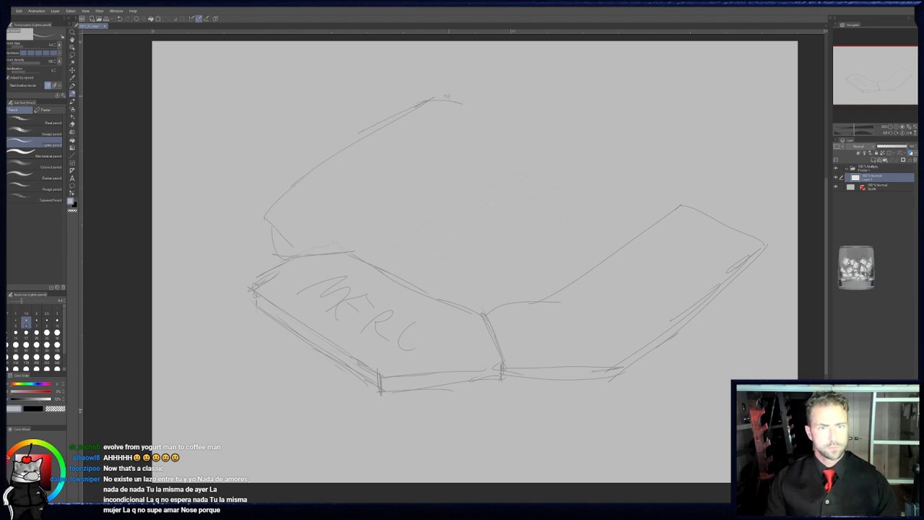
left_click_drag(373, 213, 352, 231)
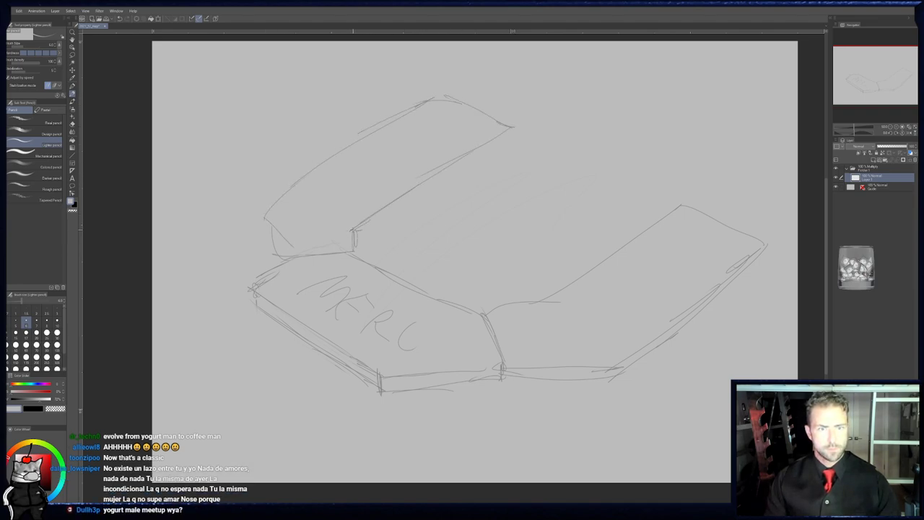
- Sketch the four-sided inner area between the two back-reaching wings, replacing the stray stroke in the middle
left_click_drag(442, 239, 426, 236)
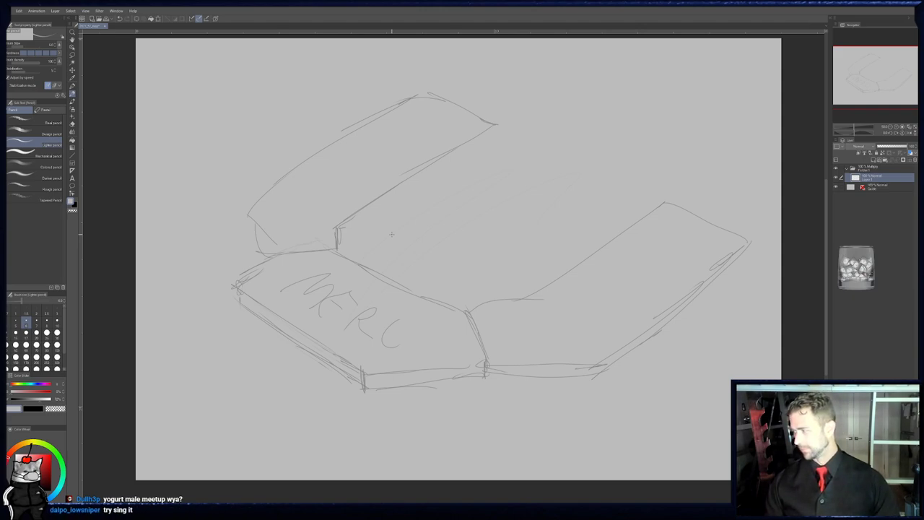
mouse_move(437, 208)
left_mouse_down()
mouse_move(437, 225)
mouse_move(429, 223)
left_mouse_up()
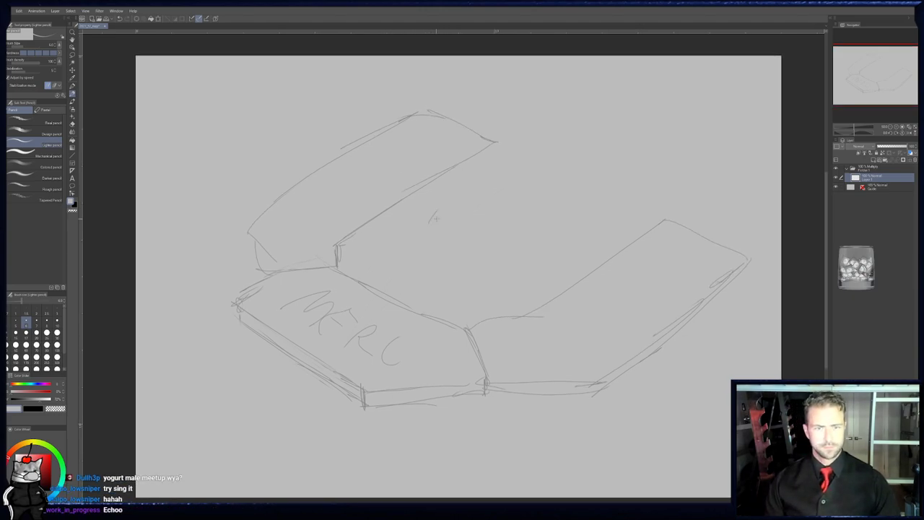
left_click_drag(365, 224, 405, 245)
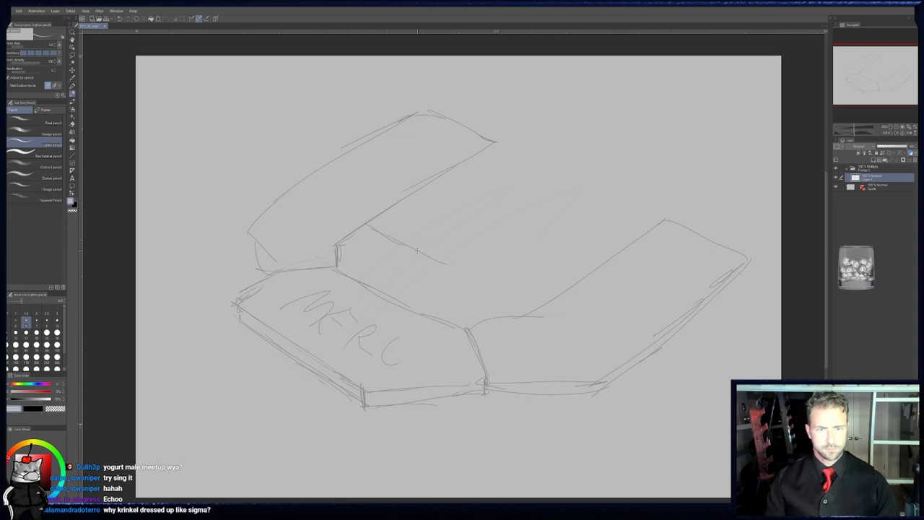
left_click_drag(645, 227, 504, 153)
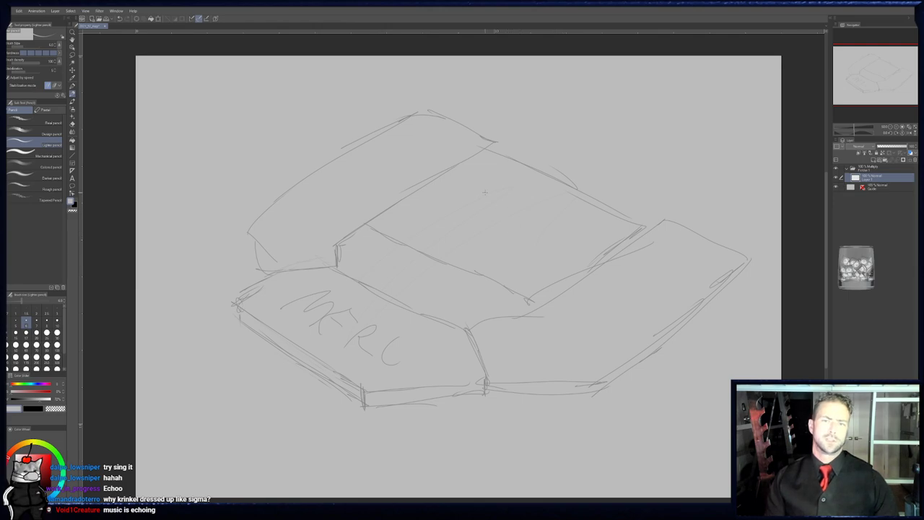
- Erase the middle of the inner area's front edge and sketch a tall, stepped upright structure at its back corner
key("e")
left_click_drag(419, 248, 466, 268)
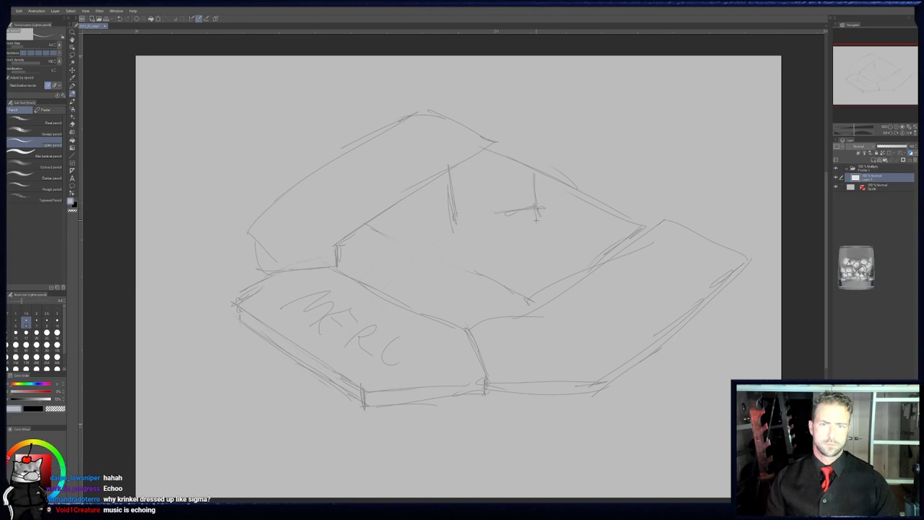
left_click_drag(443, 76, 510, 81)
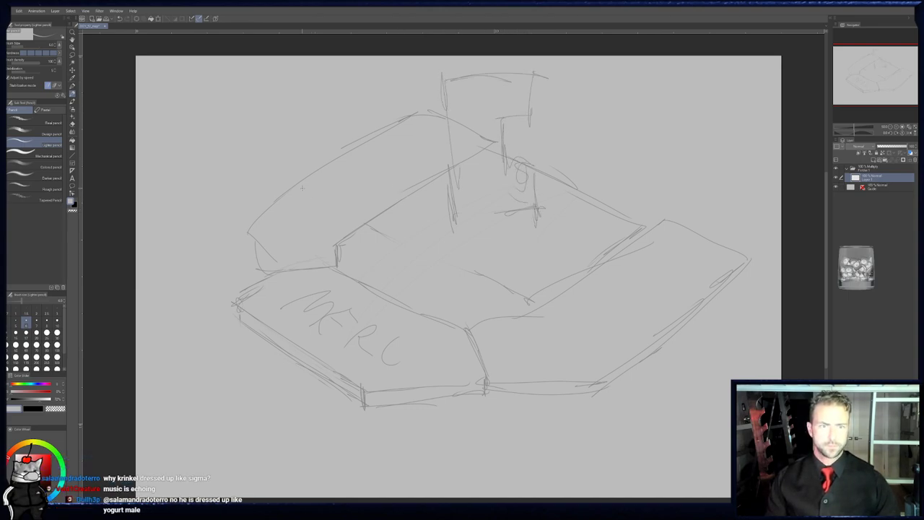
- Erase the back-left block and redraw it as a raised, angular block resting on a square support behind the MERC slab
key("e")
mouse_move(252, 239)
left_mouse_down()
mouse_move(319, 165)
mouse_move(318, 190)
left_mouse_up()
key("p")
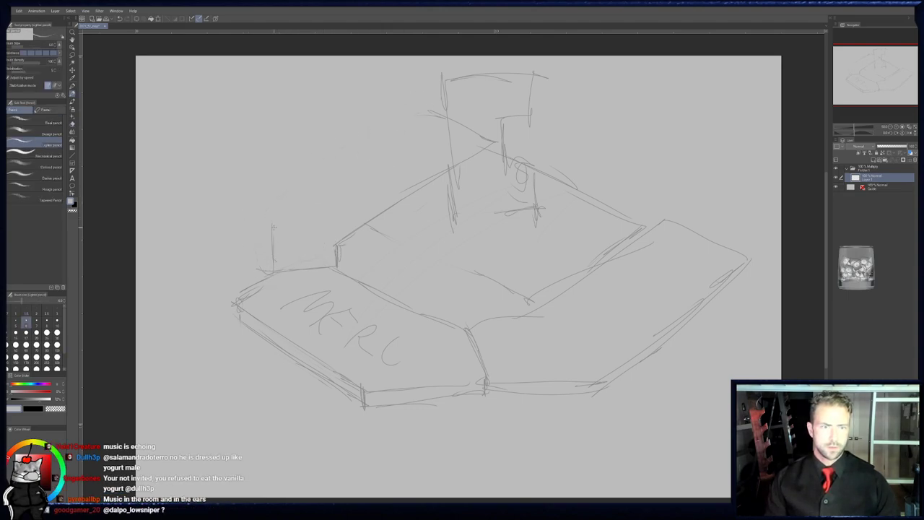
left_click_drag(325, 267, 325, 198)
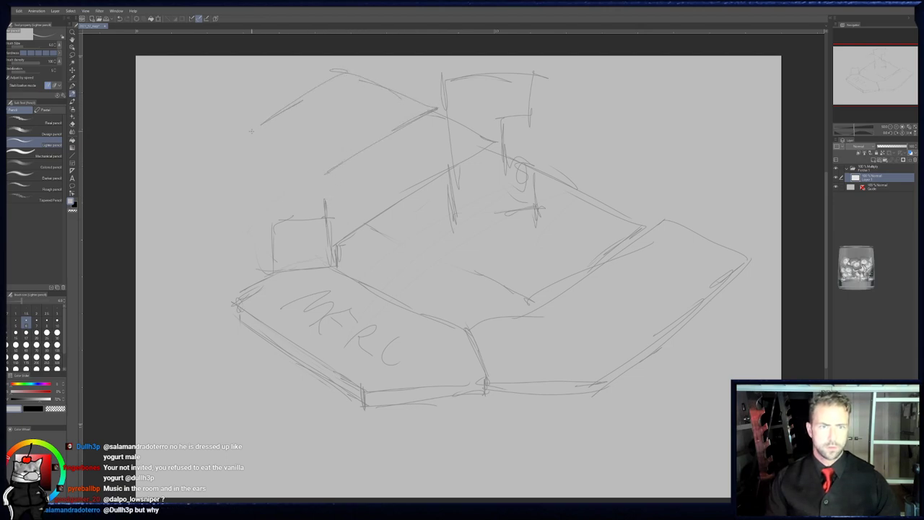
- Erase the right wing's near edges and sketch a short box section connecting it to the MERC slab
key("e")
mouse_move(493, 328)
left_mouse_down()
mouse_move(518, 369)
mouse_move(572, 322)
mouse_move(520, 345)
mouse_move(592, 323)
mouse_move(578, 333)
left_mouse_up()
key("p")
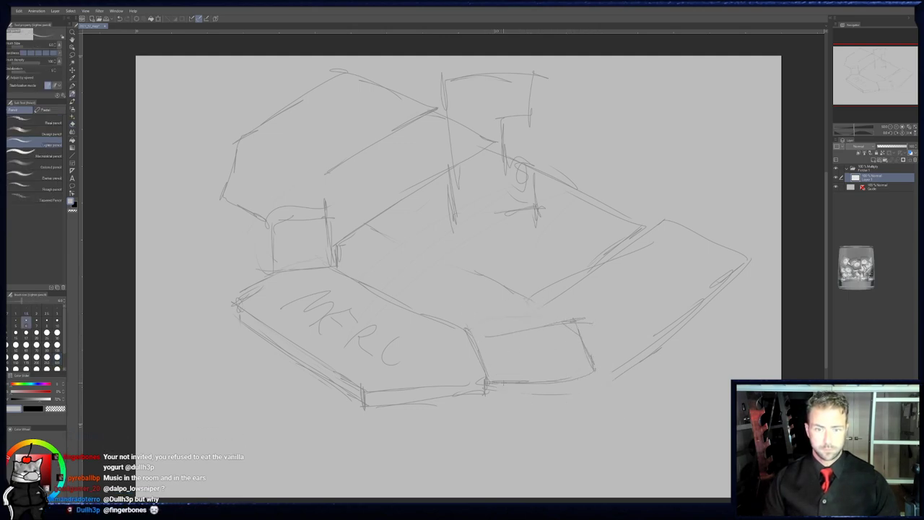
left_click_drag(564, 312, 575, 331)
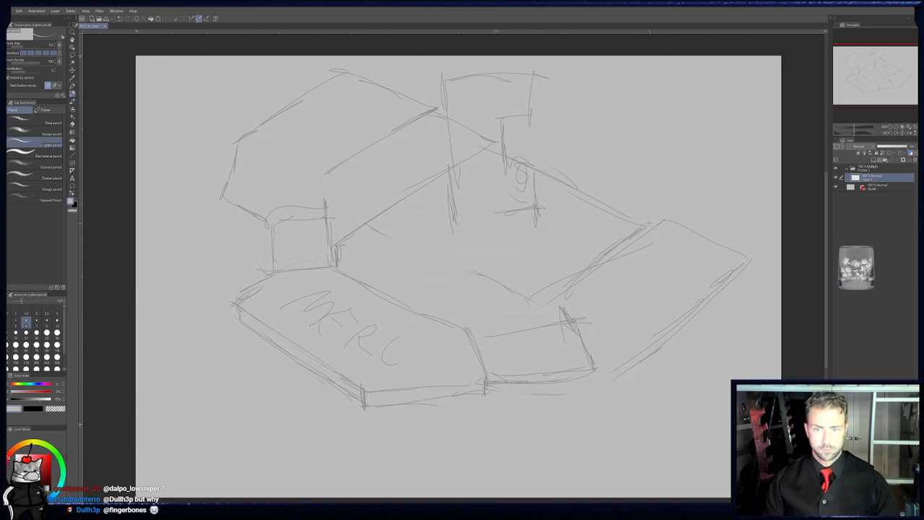
- Outline a ledge directly behind the MERC slab and erase the construction lines crossing the tall upright structure
left_click_drag(462, 309, 499, 285)
left_click_drag(498, 287, 432, 254)
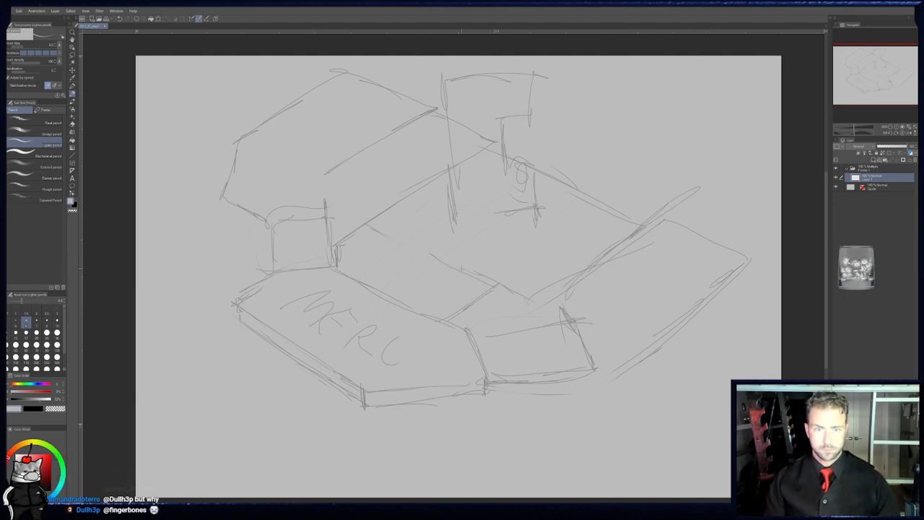
key("e")
left_click_drag(480, 168, 479, 149)
- Scale down the whole structure sketch with a free transform and reposition it in the canvas's upper middle
mouse_move(537, 200)
middle_mouse_down()
mouse_move(500, 221)
mouse_move(534, 190)
middle_mouse_up()
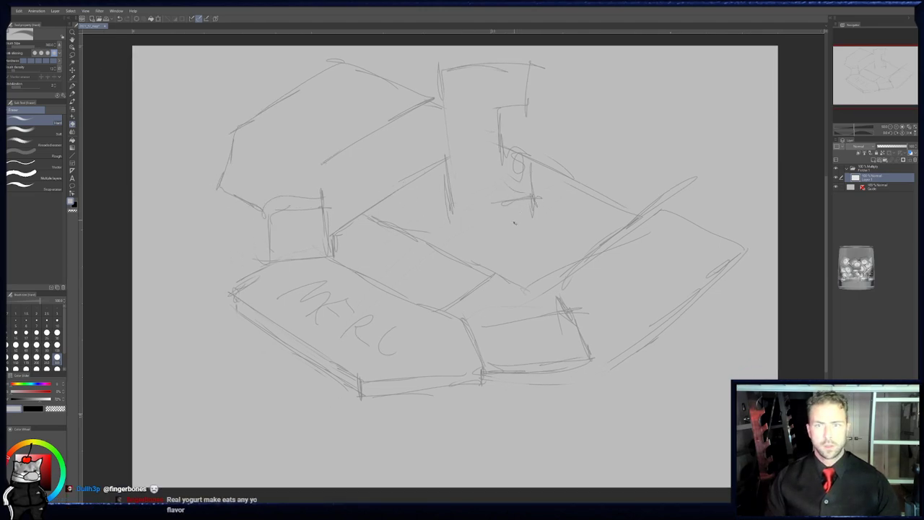
key("ctrl+t")
mouse_move(747, 58)
left_mouse_down()
mouse_move(543, 192)
mouse_move(623, 139)
left_mouse_up()
left_click_drag(457, 250, 518, 196)
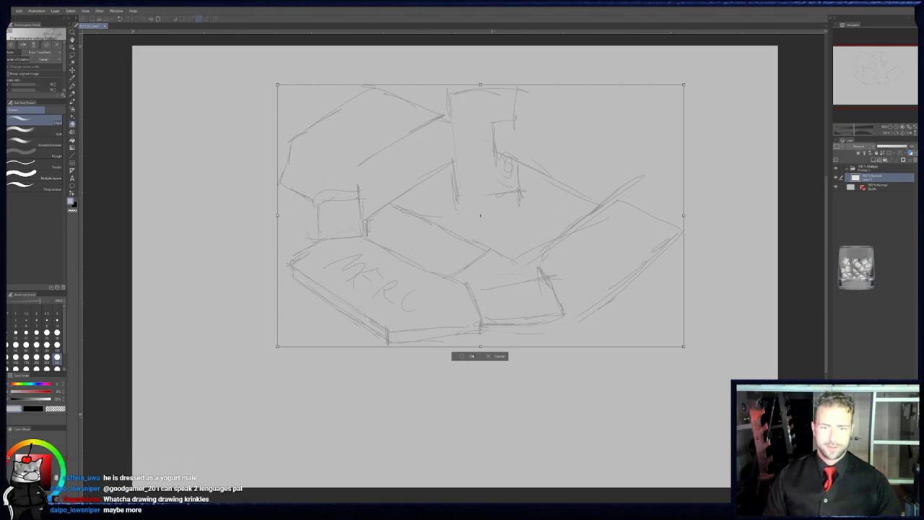
key("Return")
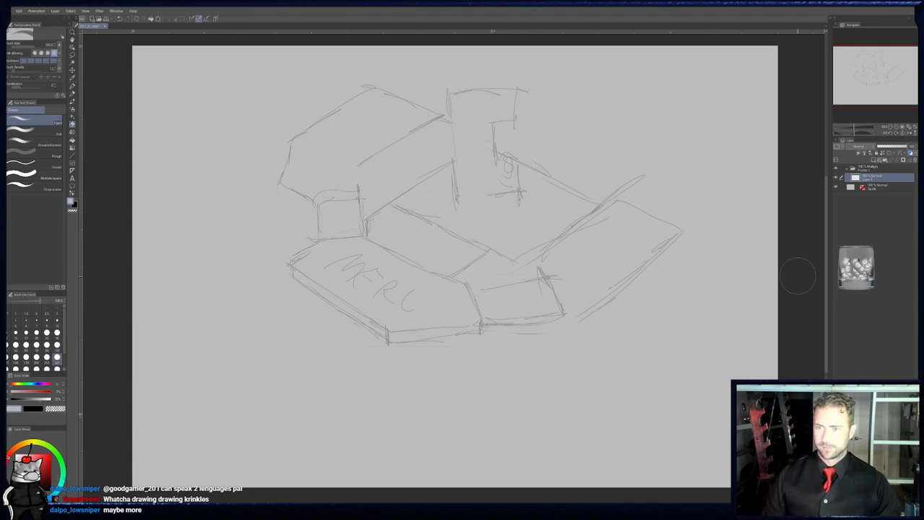
- Sketch a long narrow walkway running diagonally from the MERC slab's lower-left edge to the canvas's lower left, with a small box beside it
key("p")
left_click_drag(311, 306, 255, 352)
mouse_move(331, 304)
left_mouse_down()
mouse_move(254, 351)
mouse_move(207, 322)
left_mouse_up()
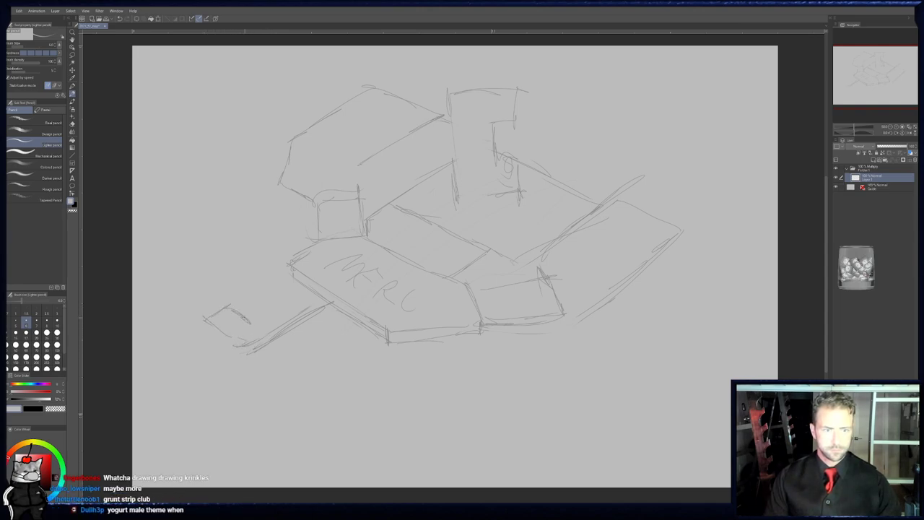
key("e")
mouse_move(239, 313)
left_mouse_down()
mouse_move(215, 351)
mouse_move(241, 328)
left_mouse_up()
key("p")
mouse_move(238, 330)
left_mouse_down()
mouse_move(244, 344)
mouse_move(199, 375)
mouse_move(206, 385)
mouse_move(137, 431)
mouse_move(195, 380)
left_mouse_up()
key("e")
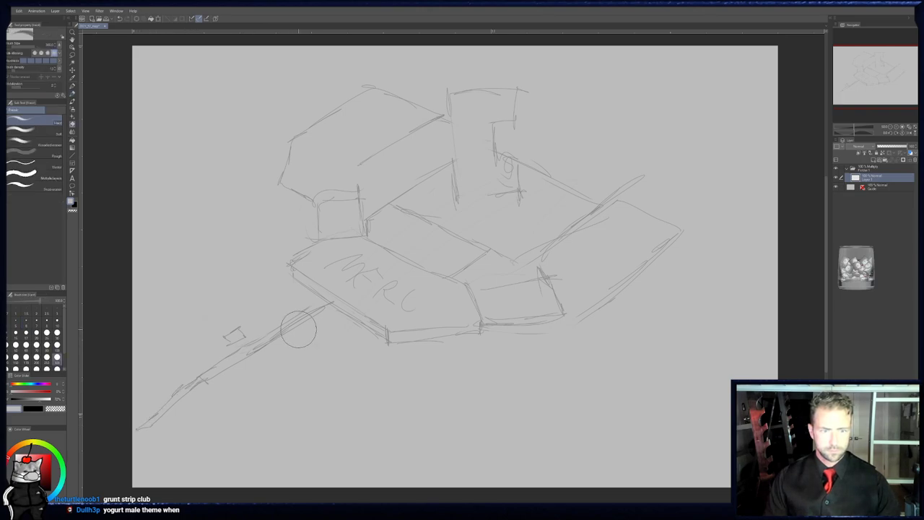
key("p")
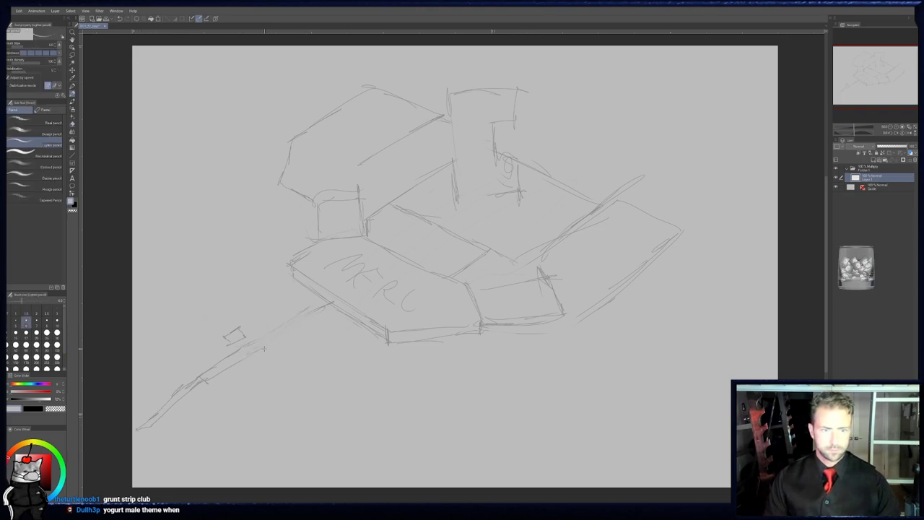
- Sketch an angular ground outline around the slab's front and left side, and reinforce the lower-left edge of the raised block
mouse_move(245, 311)
left_mouse_down()
mouse_move(301, 357)
mouse_move(346, 377)
mouse_move(384, 374)
mouse_move(425, 343)
left_mouse_up()
mouse_move(239, 307)
left_mouse_down()
mouse_move(215, 296)
mouse_move(216, 273)
left_mouse_up()
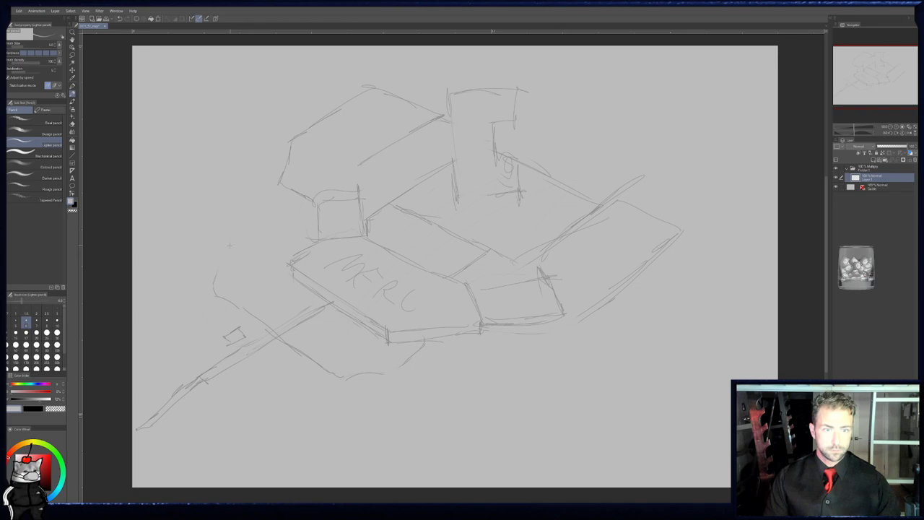
left_click_drag(318, 215, 271, 190)
- Redraw the right wing as a longer slab reaching toward the upper right, with a thick near edge and a squared far end
mouse_move(498, 331)
left_mouse_down()
mouse_move(576, 329)
mouse_move(565, 312)
mouse_move(642, 275)
left_mouse_up()
left_click_drag(585, 303, 653, 243)
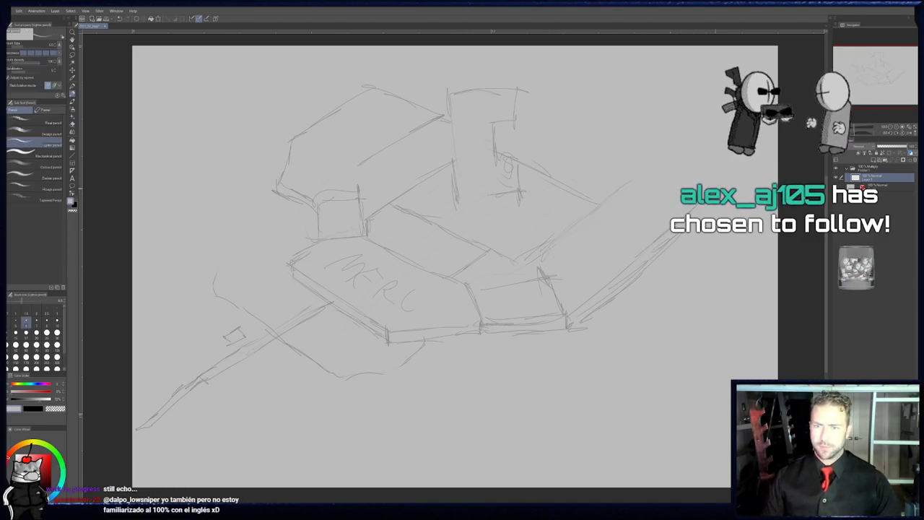
left_click_drag(581, 314, 718, 186)
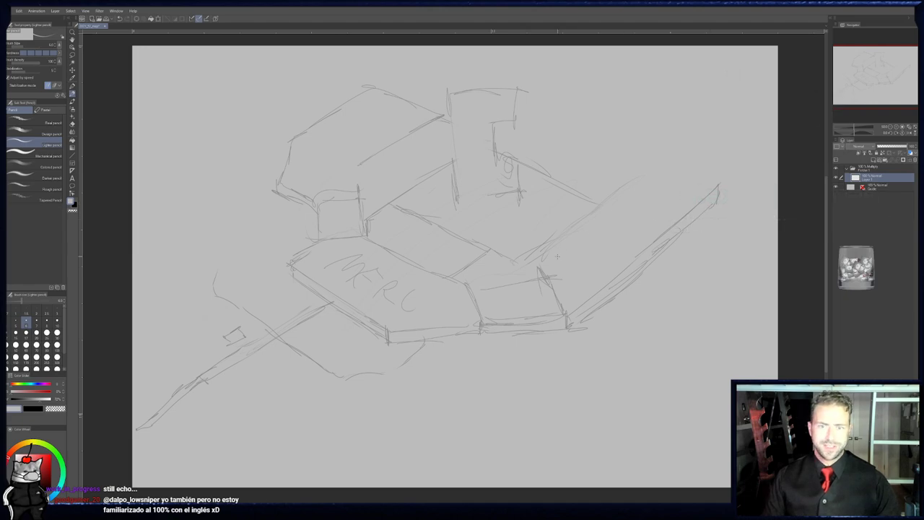
mouse_move(545, 273)
left_mouse_down()
mouse_move(540, 253)
mouse_move(664, 156)
mouse_move(765, 144)
left_mouse_up()
key("ctrl+z")
mouse_move(703, 137)
left_mouse_down()
mouse_move(759, 153)
mouse_move(734, 192)
left_mouse_up()
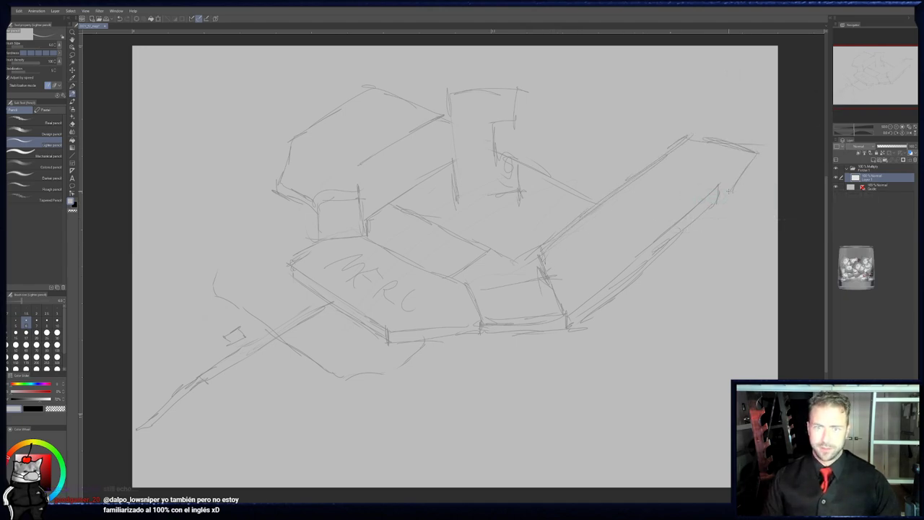
- Draw a vertical line down the tall upright structure, top it with a circle labelled Rush, and add small circled markers around the walkway
middle_click_drag(519, 161, 546, 180)
left_click_drag(497, 129, 500, 209)
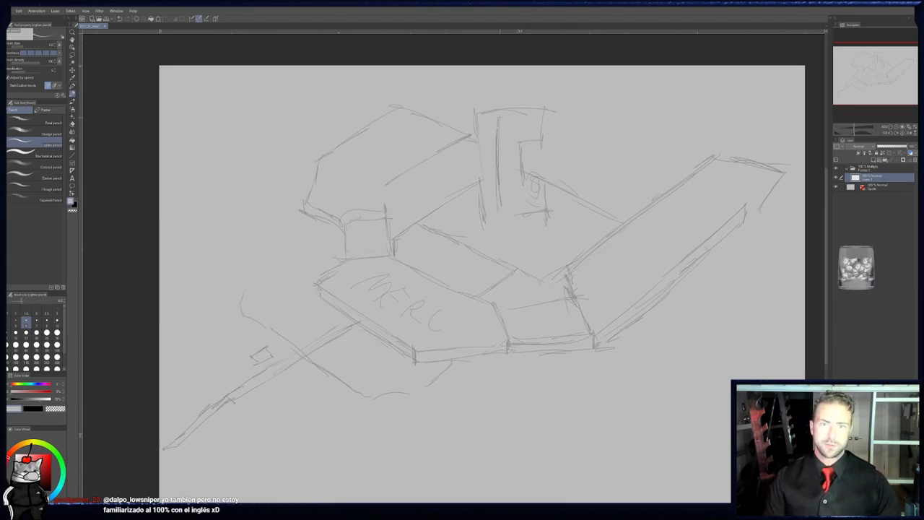
mouse_move(524, 115)
left_mouse_down()
mouse_move(513, 125)
mouse_move(511, 99)
mouse_move(527, 90)
left_mouse_up()
left_click_drag(253, 353, 263, 350)
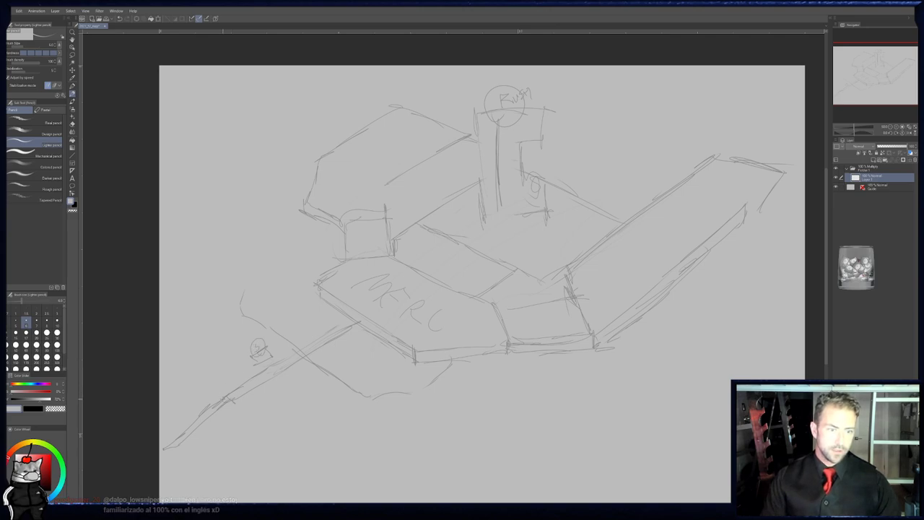
left_click_drag(221, 383, 221, 397)
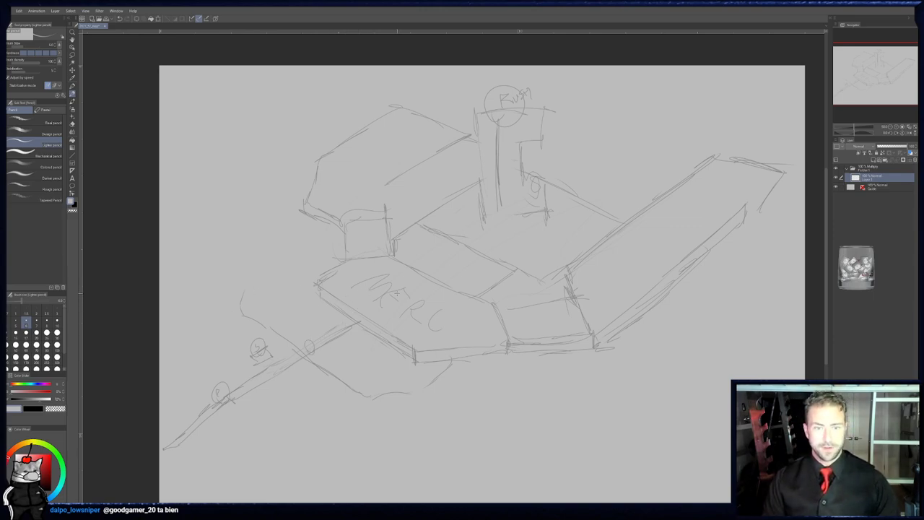
- Erase the MERC lettering and sketch a small raised block with a notched top on the front slab
key("e")
mouse_move(403, 306)
left_mouse_down()
mouse_move(361, 283)
mouse_move(428, 321)
mouse_move(421, 318)
left_mouse_up()
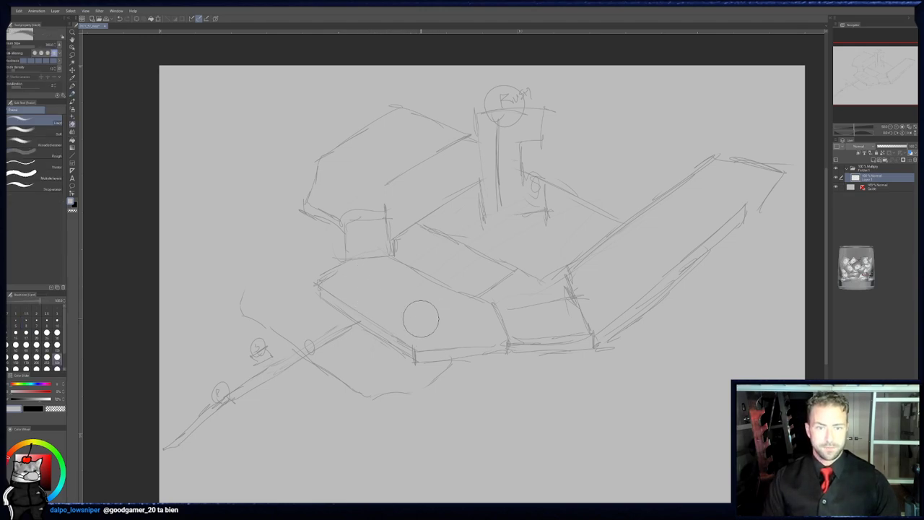
scroll(325, 304, "up", 3)
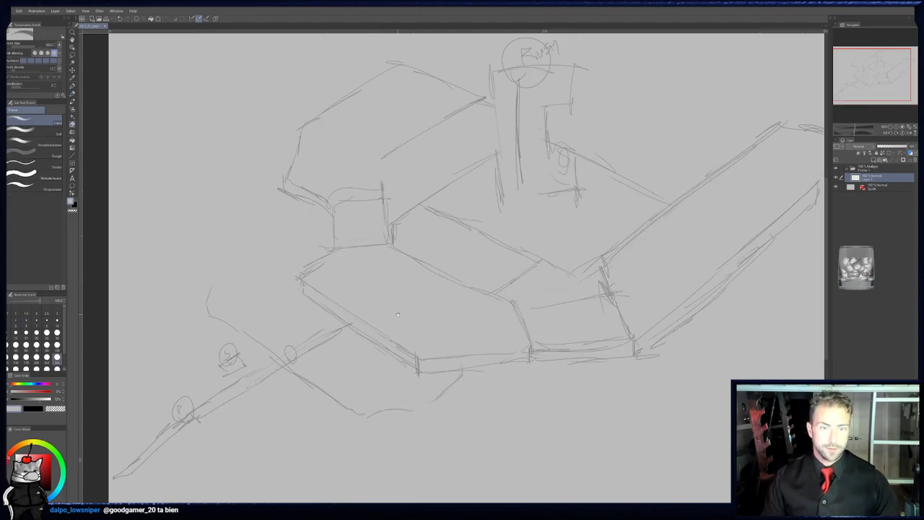
key("p")
left_click_drag(387, 282, 416, 299)
mouse_move(417, 299)
left_mouse_down()
mouse_move(453, 275)
mouse_move(445, 267)
left_mouse_up()
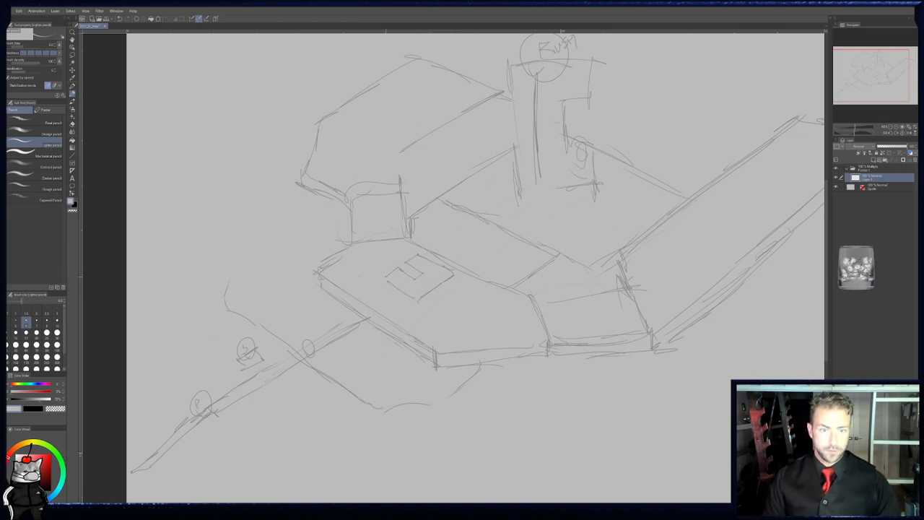
mouse_move(390, 289)
left_mouse_down()
mouse_move(416, 304)
mouse_move(454, 279)
left_mouse_up()
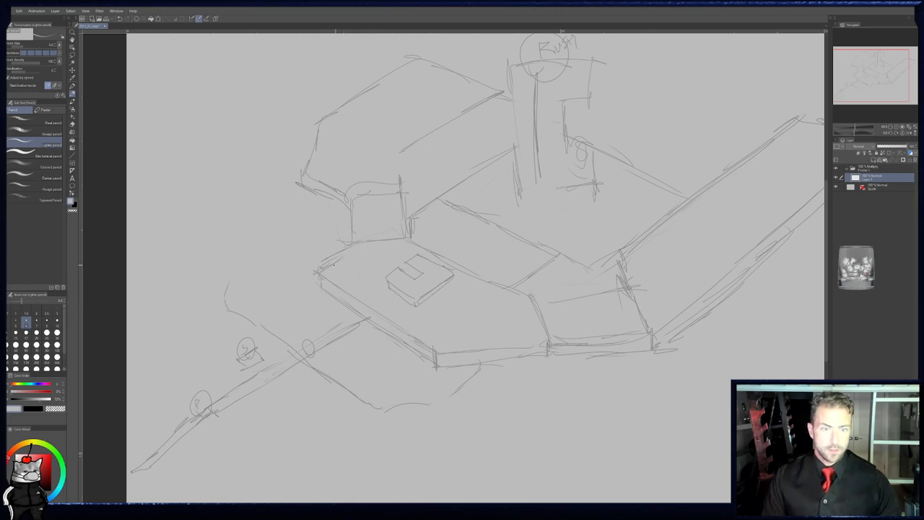
- Sketch notched outlines at both ends of the front slab and place circled markers in them and on the small block
left_click_drag(330, 262, 365, 244)
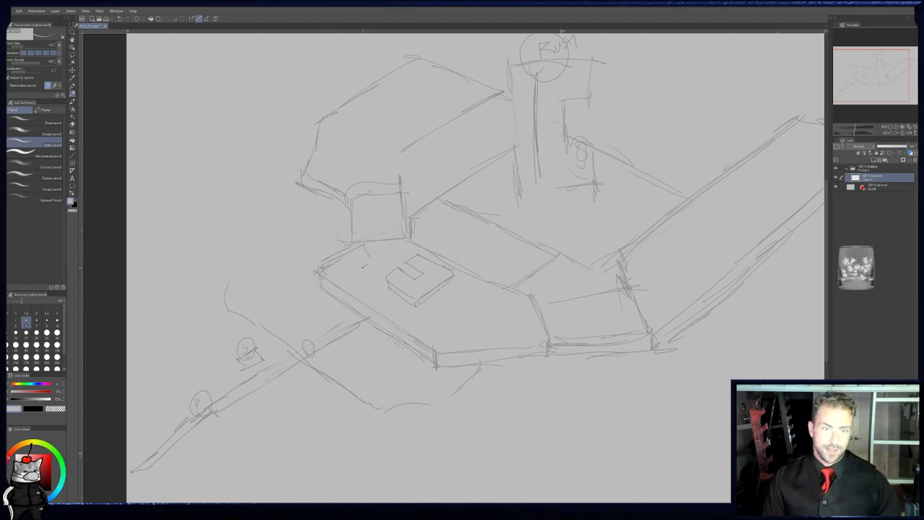
left_click_drag(339, 275, 351, 262)
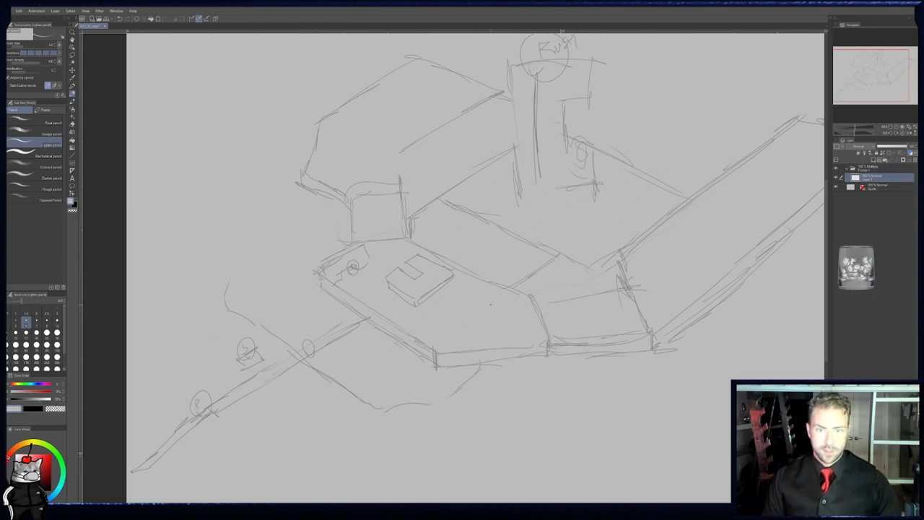
left_click_drag(489, 315, 494, 309)
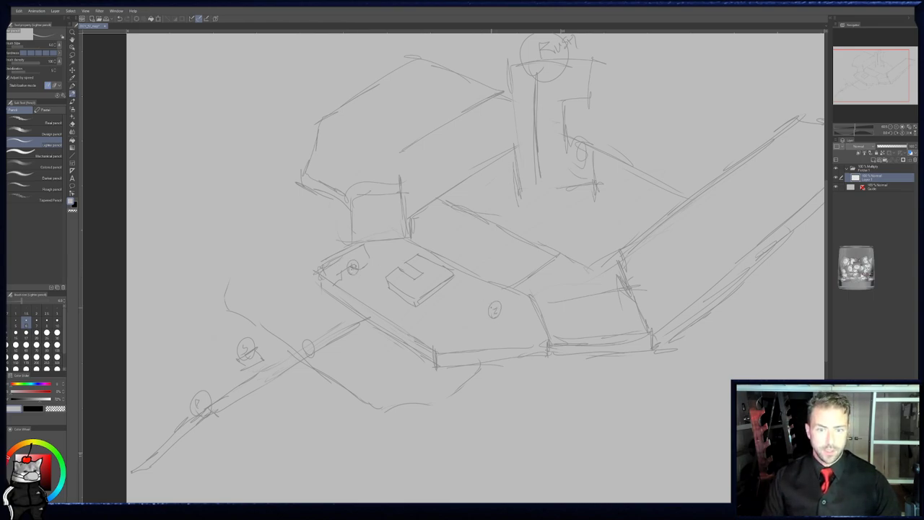
left_click_drag(519, 293, 478, 320)
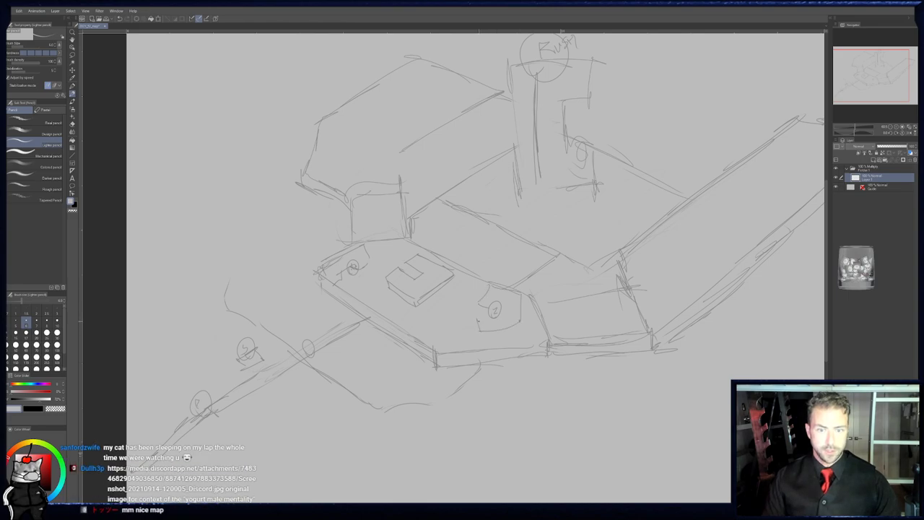
left_click_drag(410, 266, 415, 269)
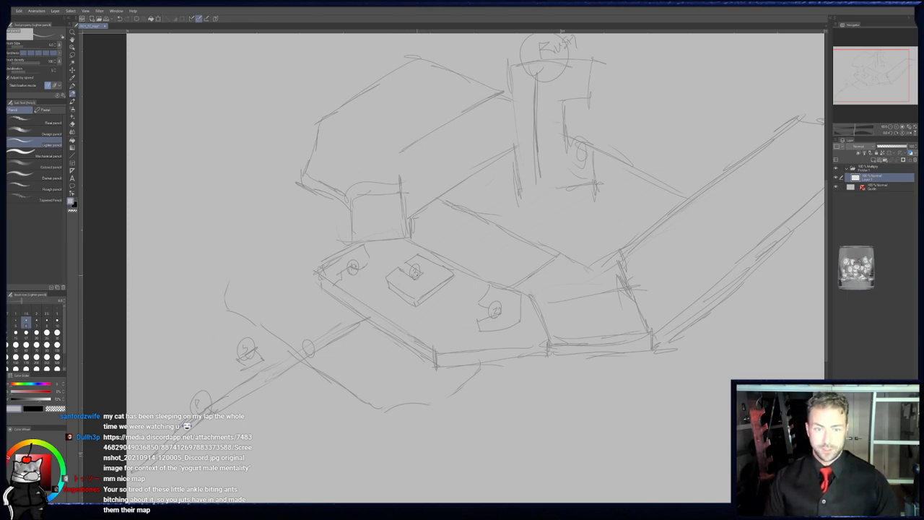
- Draw a crosswise dividing line near the base of the right wing and start a small shape on its back edge
middle_click_drag(424, 280, 422, 291)
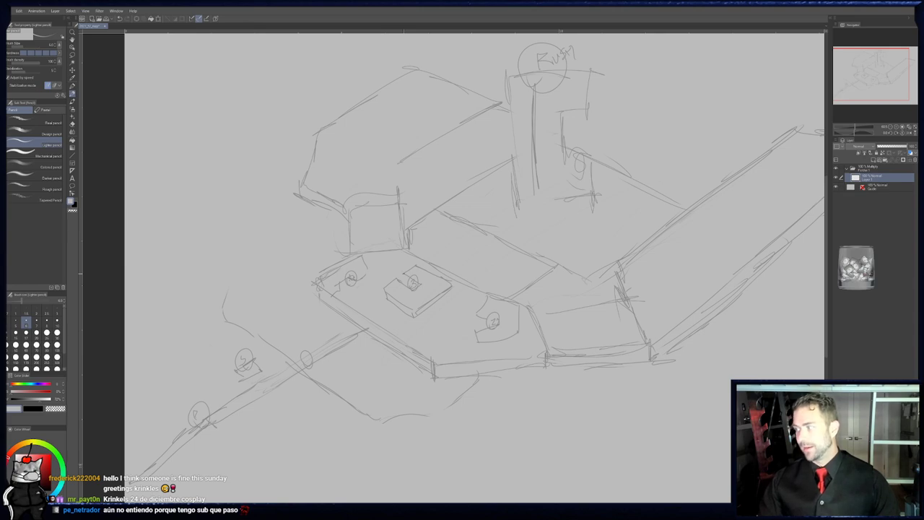
middle_click_drag(694, 232, 622, 280)
mouse_move(622, 281)
left_mouse_down()
mouse_move(601, 262)
mouse_move(625, 316)
left_mouse_up()
left_click_drag(556, 274, 634, 314)
left_click_drag(591, 253, 777, 124)
key("ctrl+z")
key("ctrl+z")
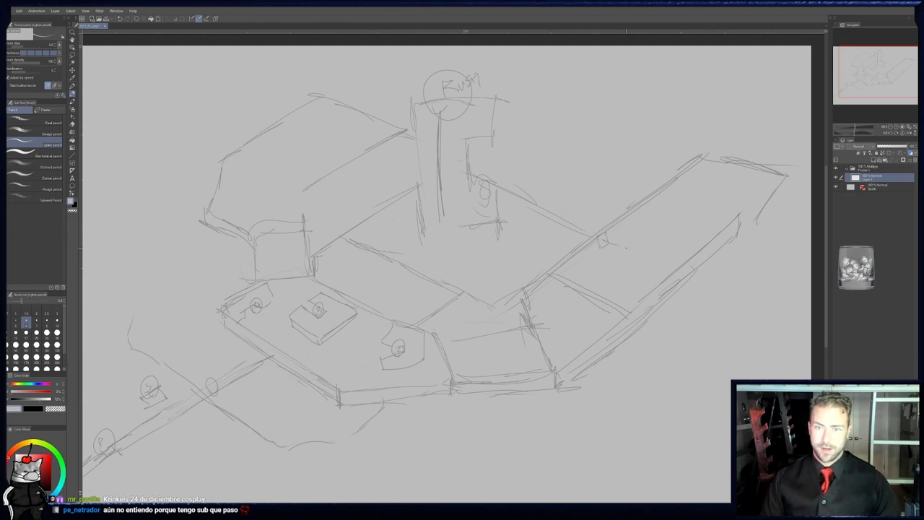
- Add a zigzag outline, circled numbers 1, 2 and 3, and diagonal strokes to the right wing's top surface
mouse_move(649, 237)
left_mouse_down()
mouse_move(658, 229)
mouse_move(645, 214)
left_mouse_up()
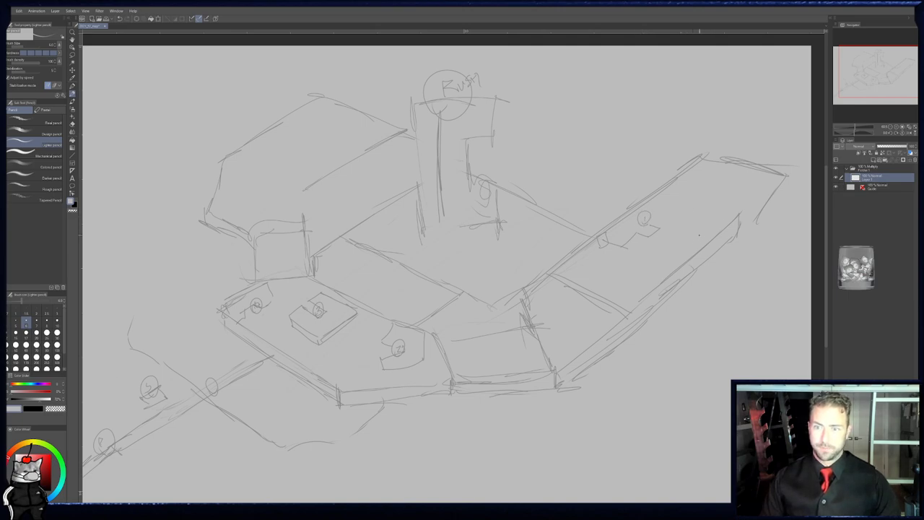
mouse_move(745, 201)
left_mouse_down()
mouse_move(738, 189)
mouse_move(747, 197)
left_mouse_up()
left_click_drag(679, 179, 681, 218)
left_click_drag(655, 243, 614, 276)
left_click_drag(679, 249, 631, 279)
left_click_drag(722, 222, 661, 277)
- Erase the outer part of the right wing's near edge and redraw it as a thick edge meeting the far corner
key("e")
left_click_drag(744, 231, 792, 185)
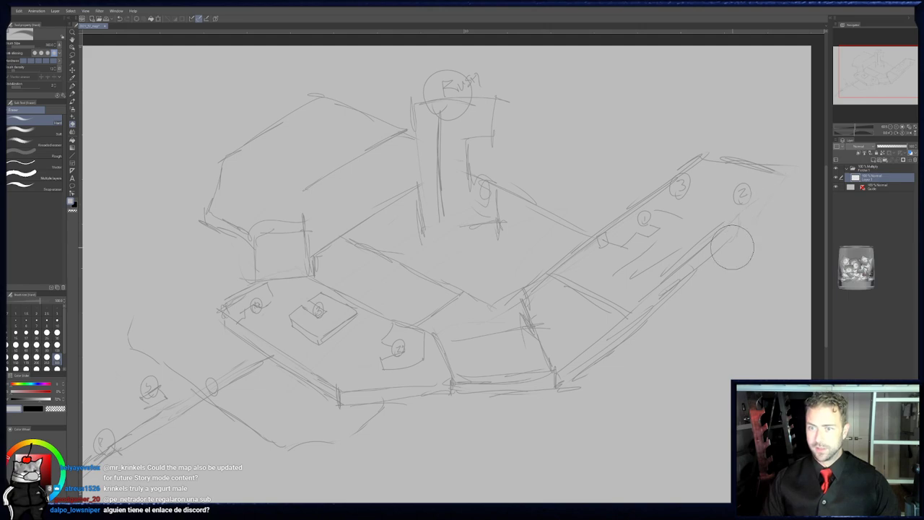
key("p")
left_click_drag(716, 253, 777, 195)
mouse_move(749, 224)
left_mouse_down()
mouse_move(790, 183)
mouse_move(784, 192)
left_mouse_up()
left_click_drag(782, 175, 732, 223)
left_click_drag(684, 268, 746, 213)
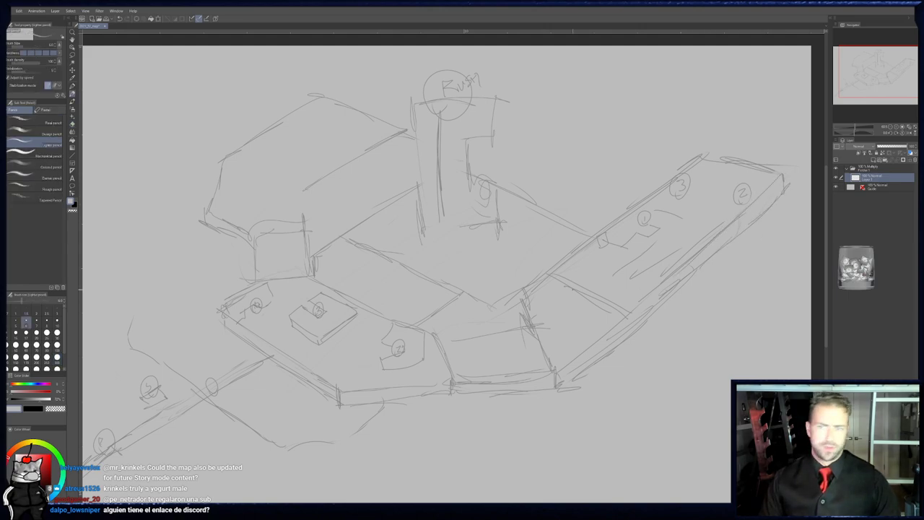
- Hatch the raised block's side face, its square support, the ledge behind the front slab and the connecting box section
middle_click_drag(549, 307, 606, 296)
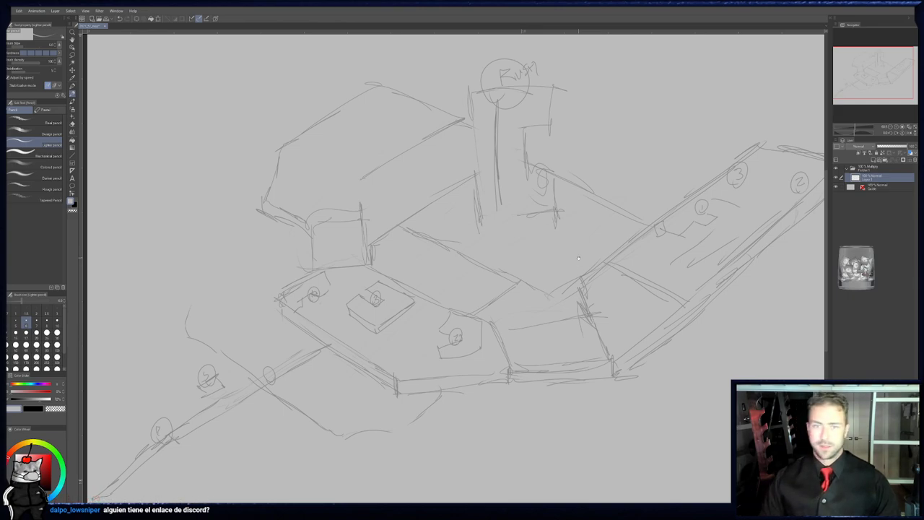
middle_click_drag(594, 252, 566, 296)
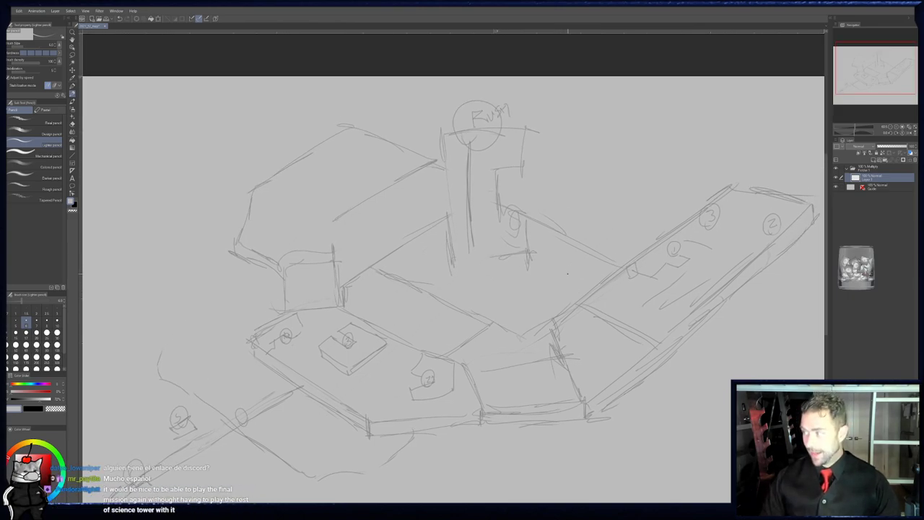
left_click_drag(386, 318, 393, 291)
key("p")
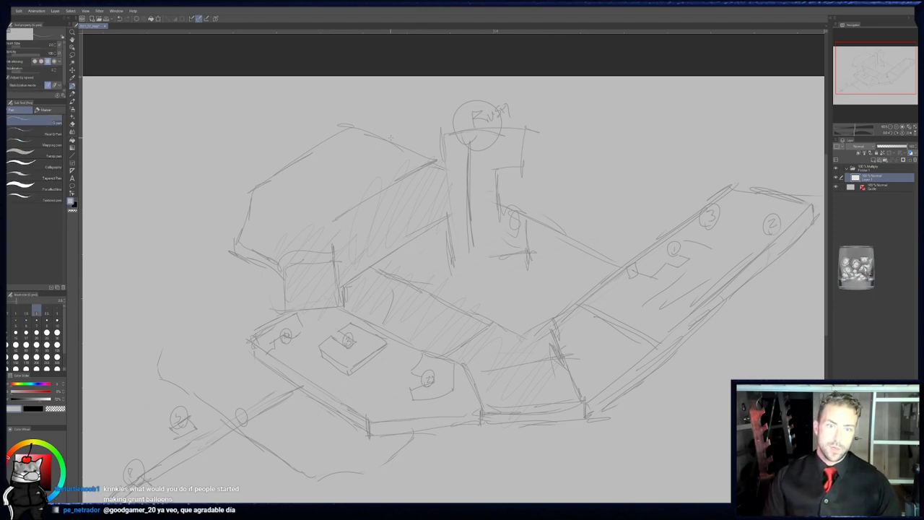
- Sketch and hatch a large angular block behind the tall upright structure, and ring the raised left block and the walkway with faint circles
key("p")
mouse_move(451, 102)
left_mouse_down()
mouse_move(605, 92)
mouse_move(705, 151)
mouse_move(705, 196)
left_mouse_up()
key("p")
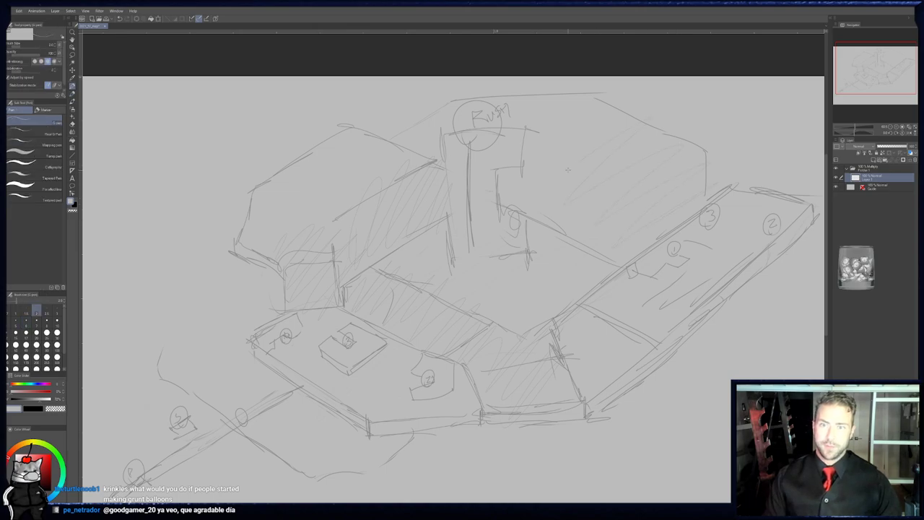
mouse_move(327, 354)
left_mouse_down()
mouse_move(361, 320)
mouse_move(326, 309)
left_mouse_up()
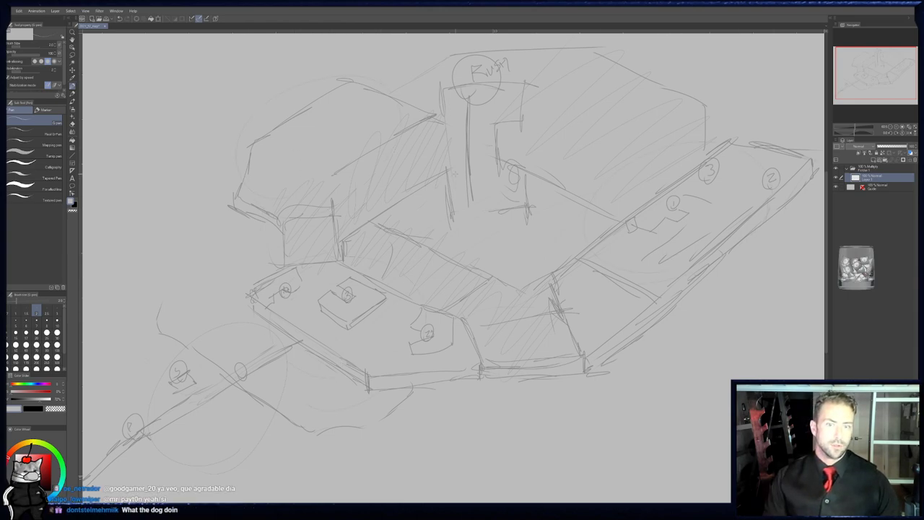
- Sketch a long diagonal boundary line with a short step in it below the right wing
left_click_drag(621, 395, 568, 316)
key("p")
mouse_move(383, 482)
left_mouse_down()
mouse_move(565, 358)
mouse_move(566, 385)
left_mouse_up()
left_click_drag(776, 242, 569, 376)
left_click_drag(473, 252, 486, 302)
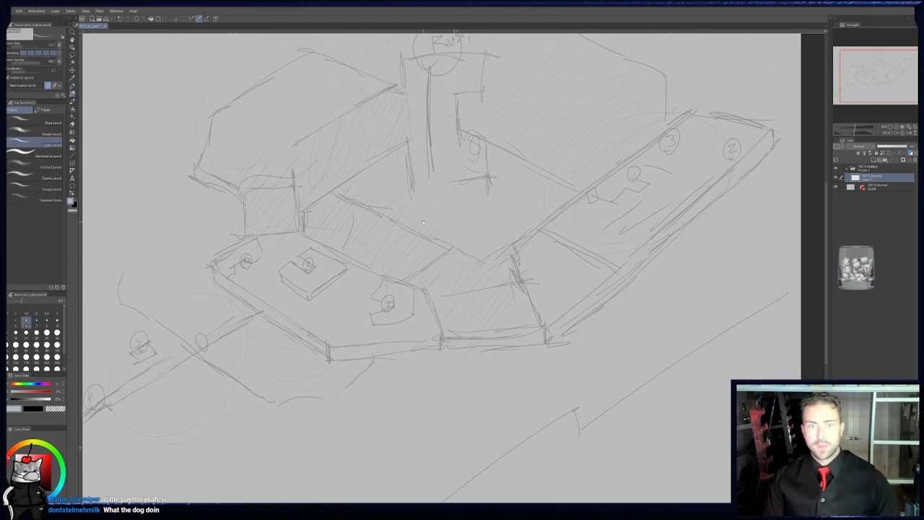
left_click_drag(448, 237, 463, 305)
- Ring the central floor with a faint circle and add circled markers 1, 2 and 3 on top of the raised left block
key("p")
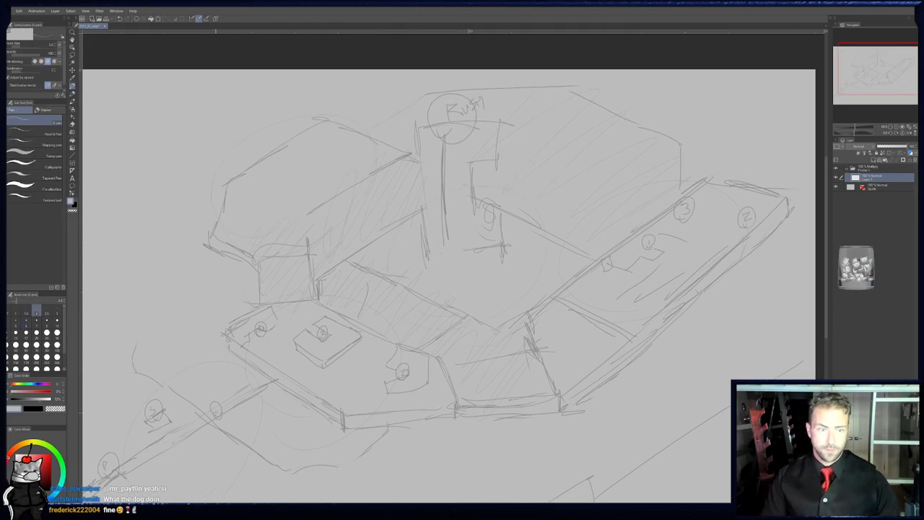
left_click_drag(386, 332, 399, 279)
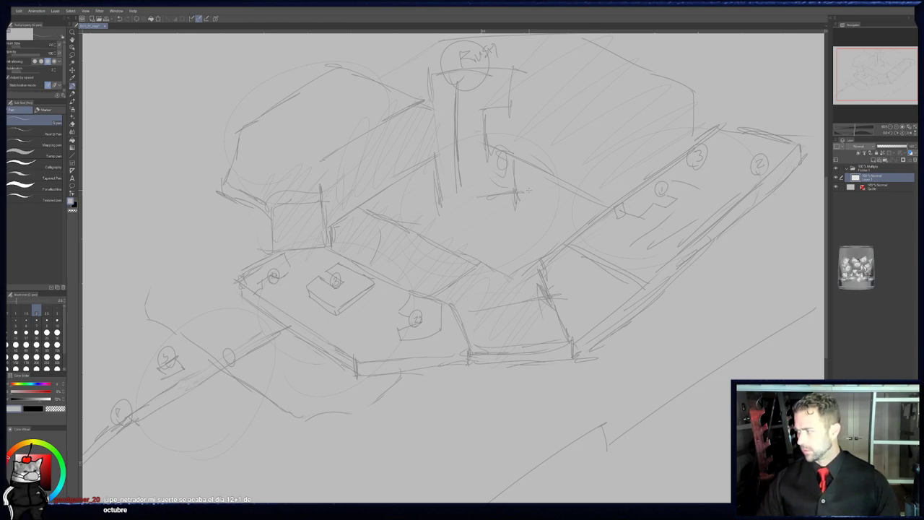
middle_click_drag(240, 148, 289, 195)
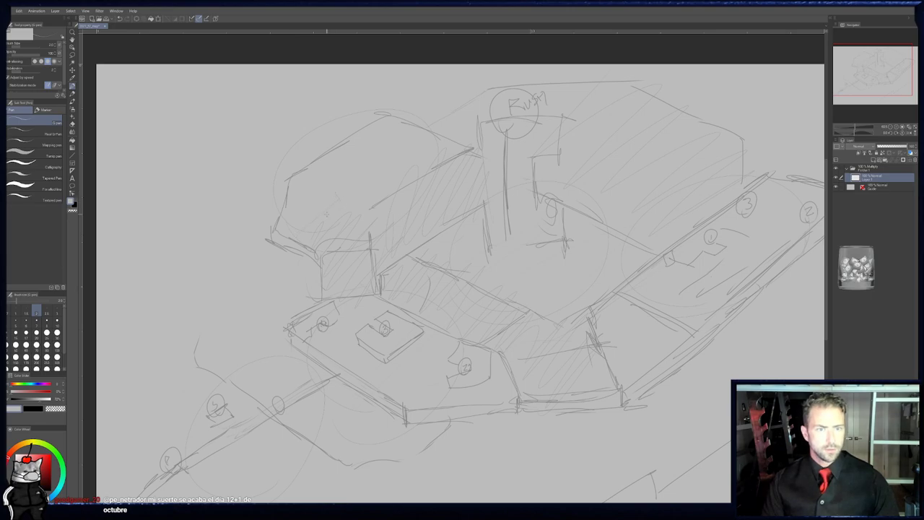
key("p")
key("p")
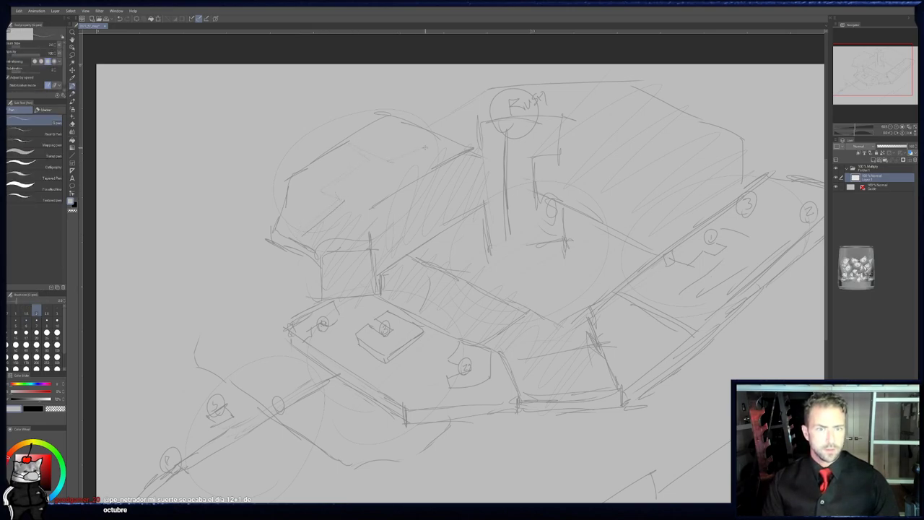
key("p")
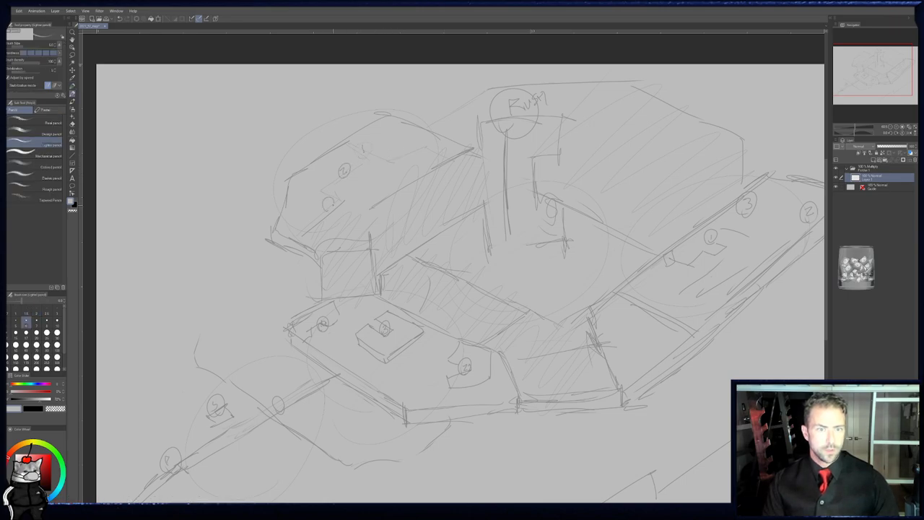
middle_click_drag(499, 304, 484, 276)
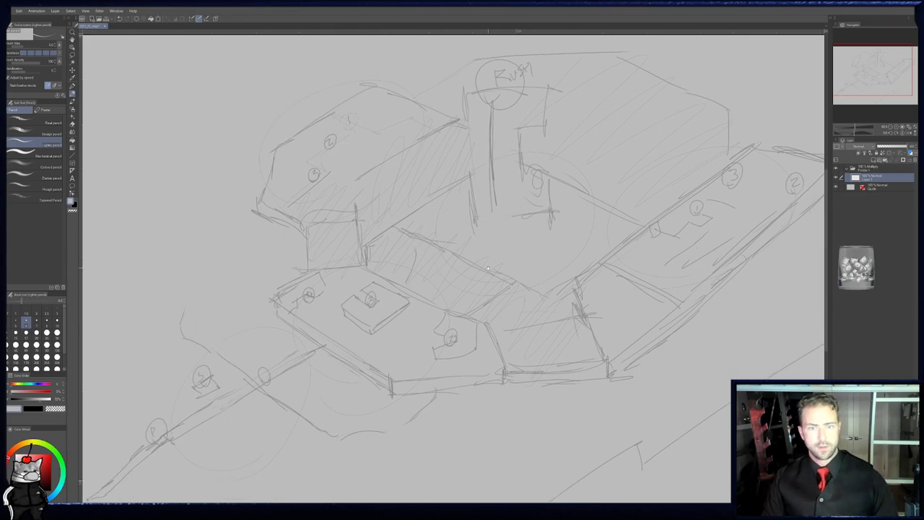
- Hatch the area below the long diagonal boundary line with faint strokes
middle_click_drag(650, 433, 554, 317)
key("p")
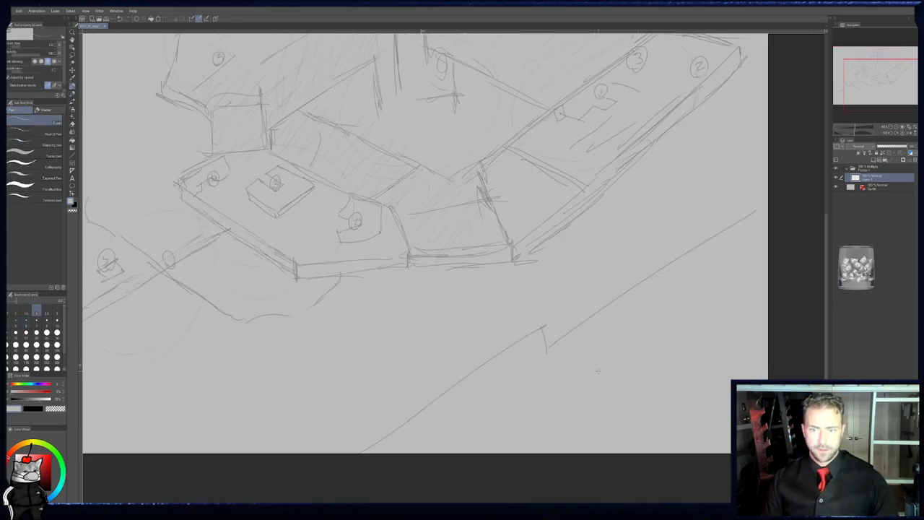
middle_click_drag(560, 284, 657, 382)
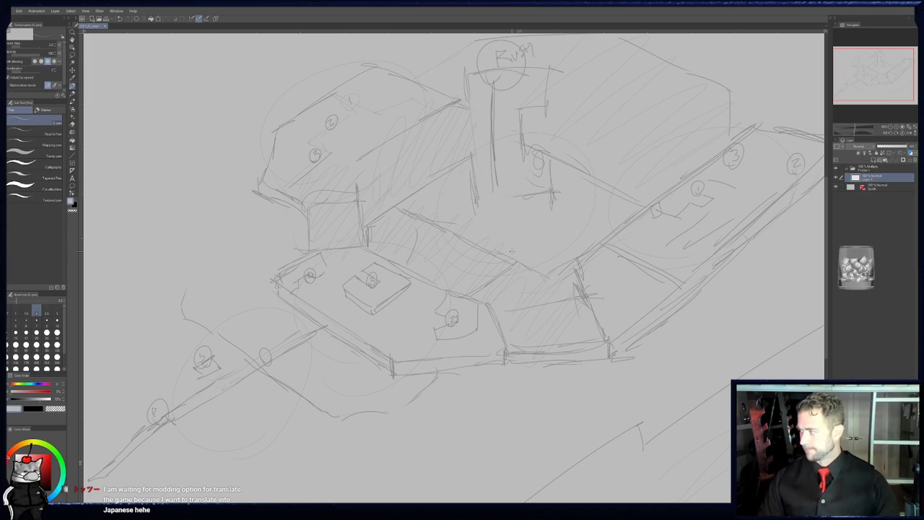
- Replace the old circled marker on the central floor with circled markers 1 and 2 and a larger circled marker beside them
left_click_drag(387, 129, 378, 180)
key("p")
mouse_move(525, 253)
left_mouse_down()
mouse_move(528, 266)
mouse_move(503, 238)
left_mouse_up()
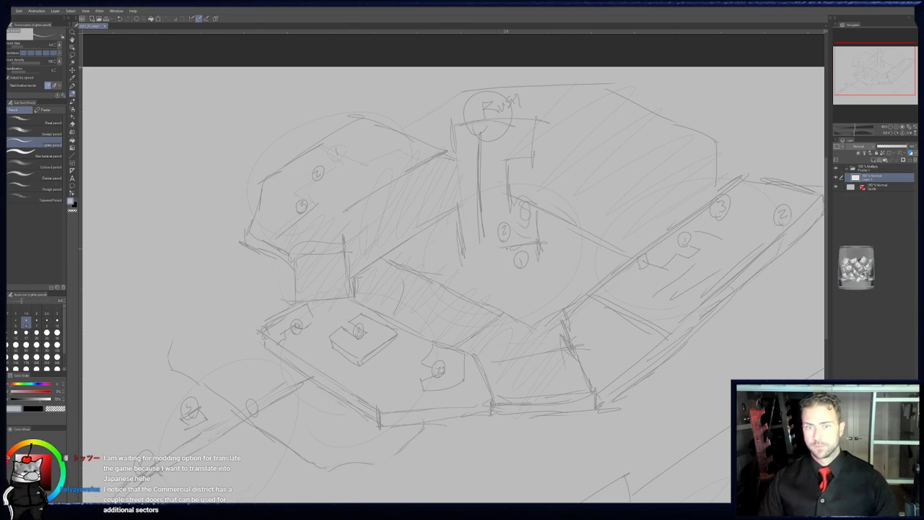
mouse_move(517, 215)
left_mouse_down()
mouse_move(523, 224)
mouse_move(524, 210)
mouse_move(504, 236)
left_mouse_up()
key("e")
key("p")
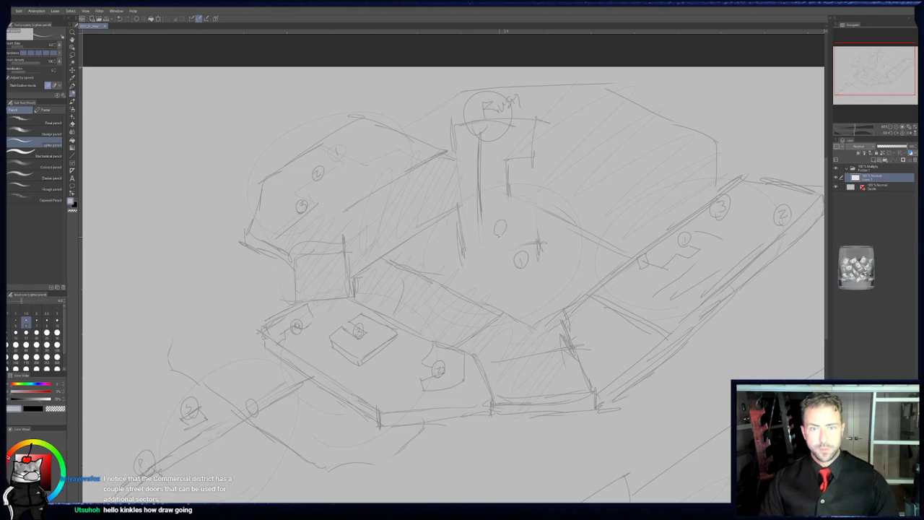
left_click_drag(517, 205, 512, 207)
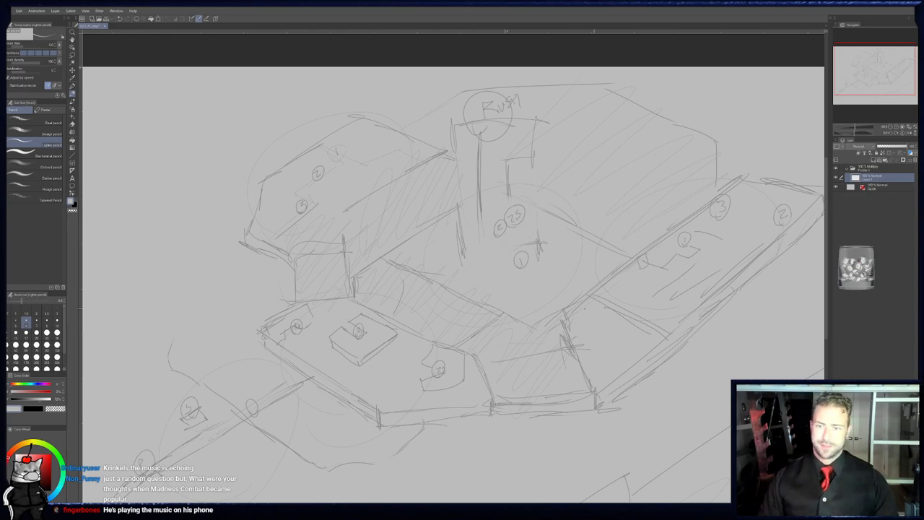
mouse_move(613, 362)
left_mouse_down()
mouse_move(671, 262)
mouse_move(525, 315)
mouse_move(683, 218)
mouse_move(652, 263)
left_mouse_up()
key("e")
key("p")
key("e")
mouse_move(532, 329)
left_mouse_down()
mouse_move(736, 227)
mouse_move(487, 443)
left_mouse_up()
left_click_drag(520, 394, 465, 404)
scroll(522, 334, "down", 2)
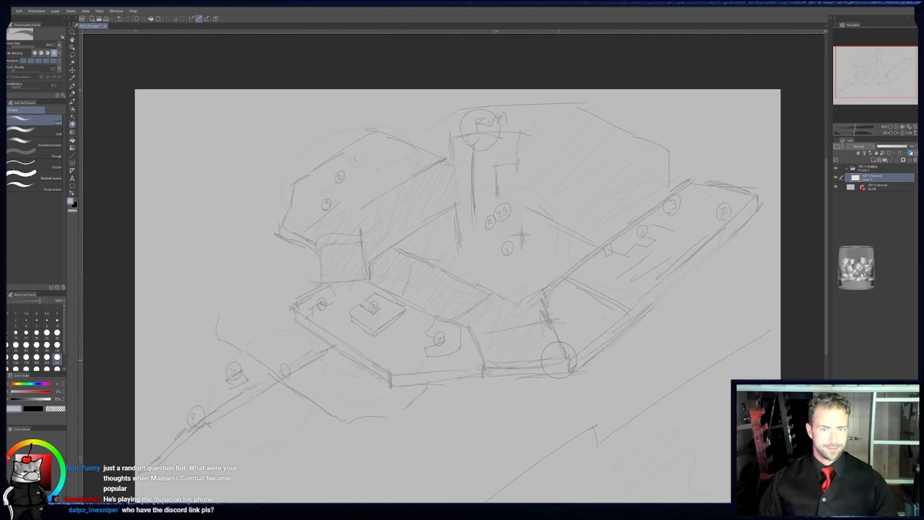
mouse_move(575, 275)
left_mouse_down()
mouse_move(491, 297)
mouse_move(567, 297)
mouse_move(579, 331)
left_mouse_up()
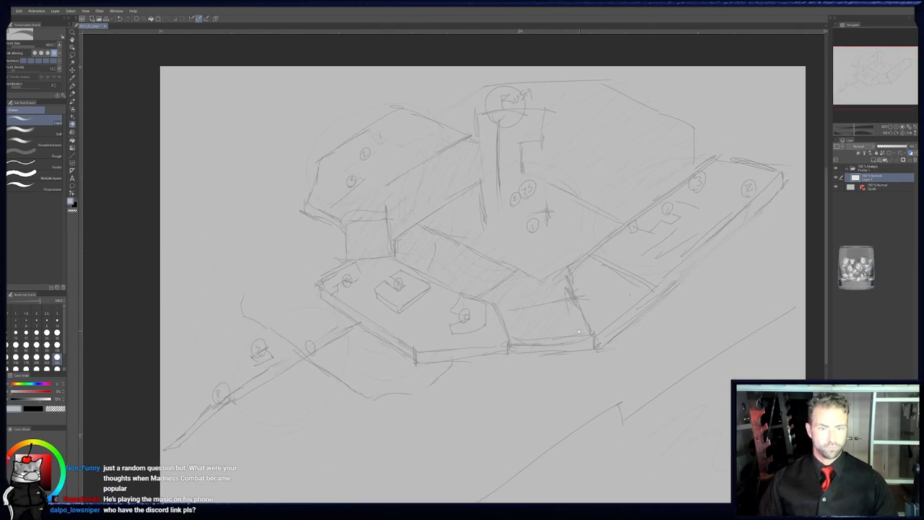
scroll(538, 330, "up", 2)
left_click_drag(415, 271, 526, 328)
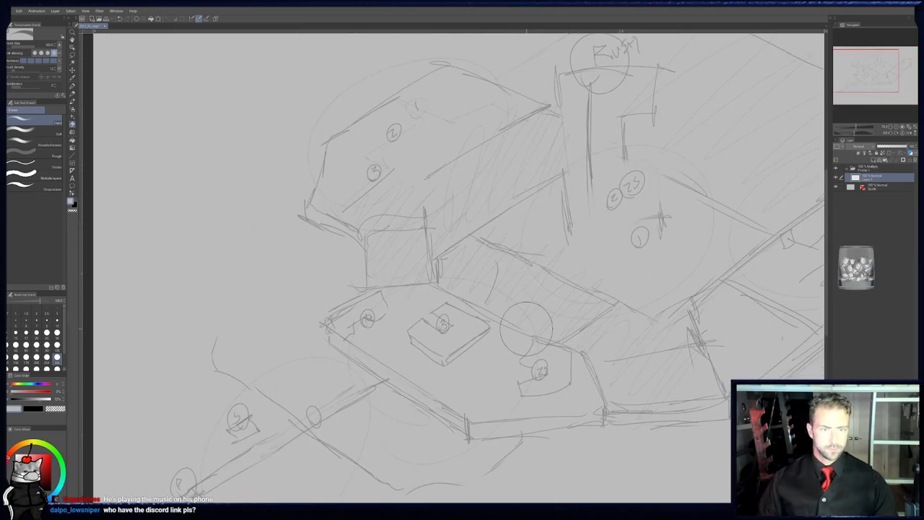
left_click_drag(247, 300, 237, 271)
- Thicken the front slab's left corner edge and draw a vertical wall from the raised left block down to the slab
key("p")
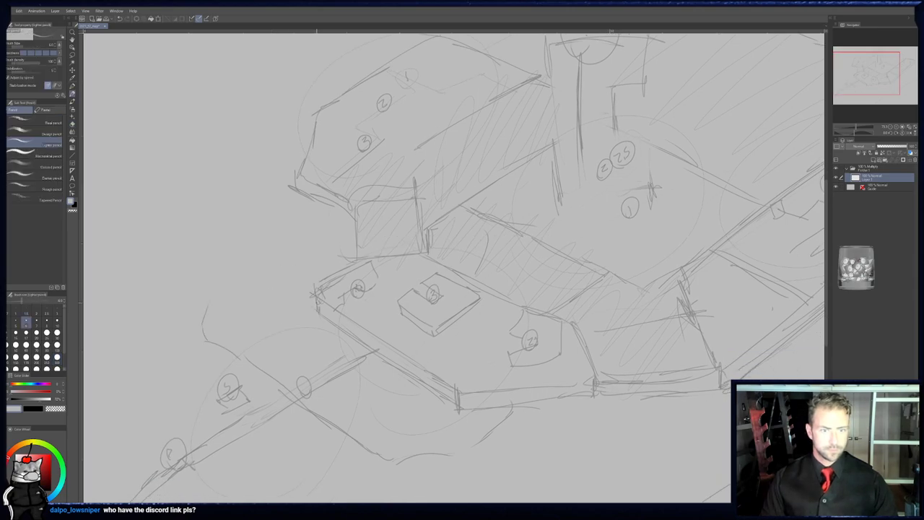
left_click_drag(330, 304, 343, 312)
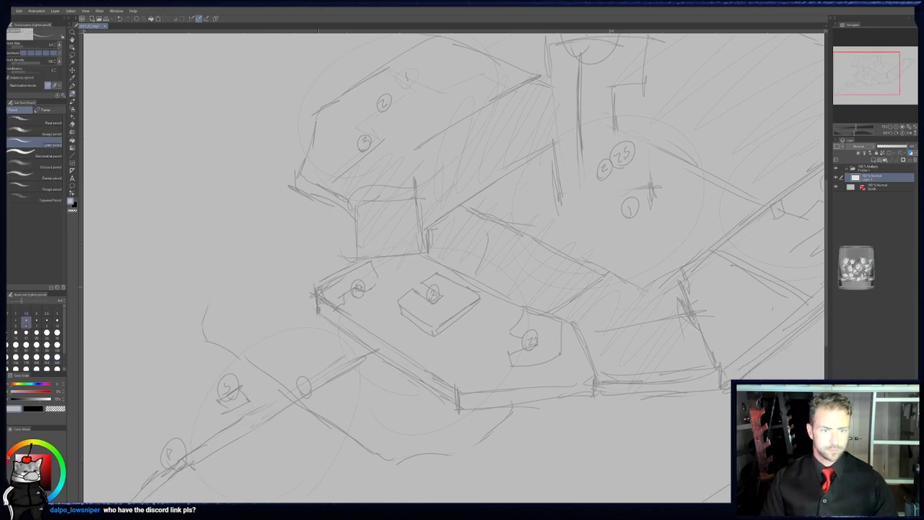
left_click_drag(326, 191, 323, 244)
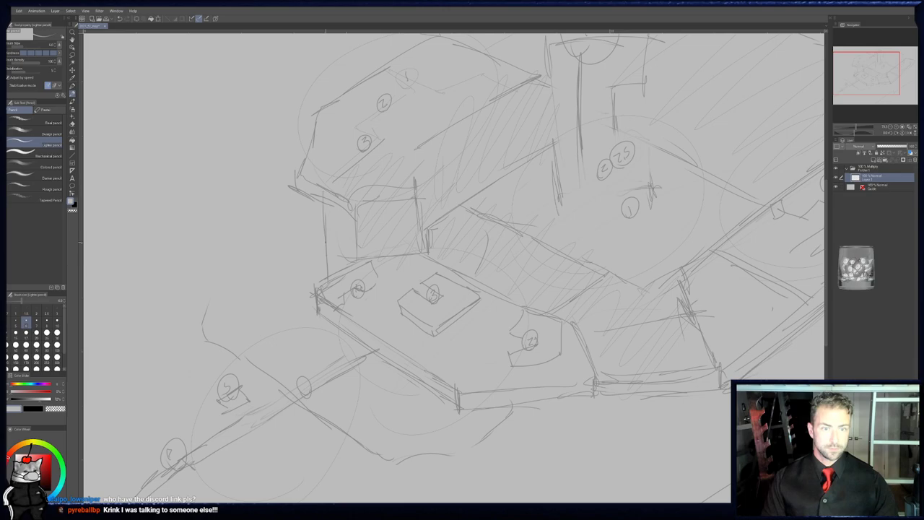
- Erase the upper part of the wall below the raised left block and redraw it as a stepped outline
key("e")
left_click_drag(242, 228, 262, 229)
left_click(57, 347)
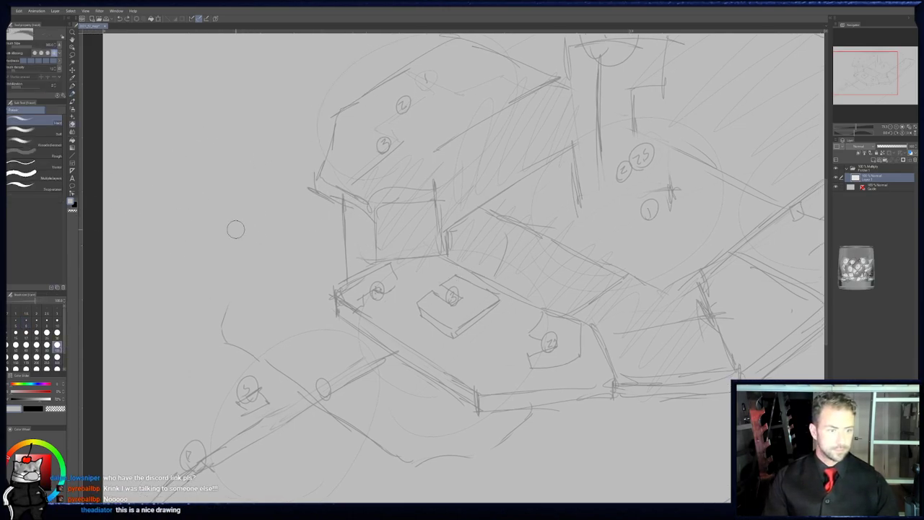
left_click_drag(340, 224, 328, 184)
key("p")
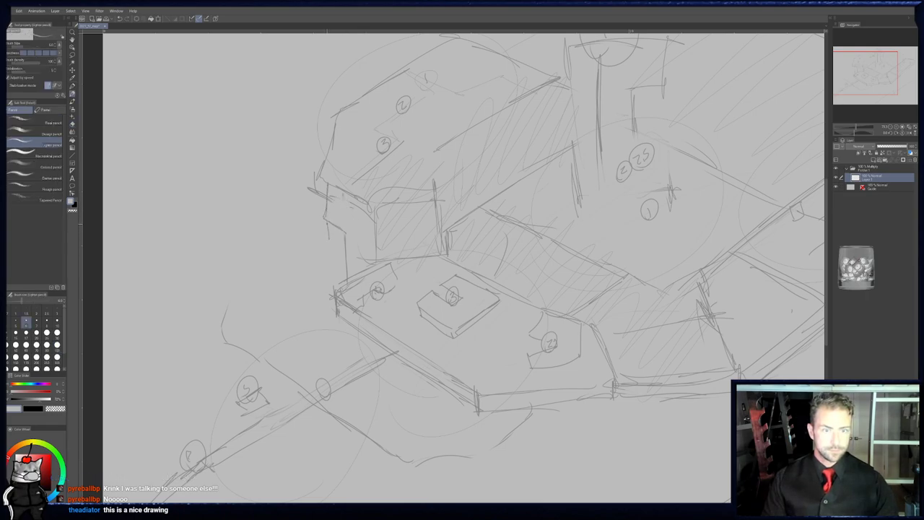
left_click_drag(341, 272, 345, 249)
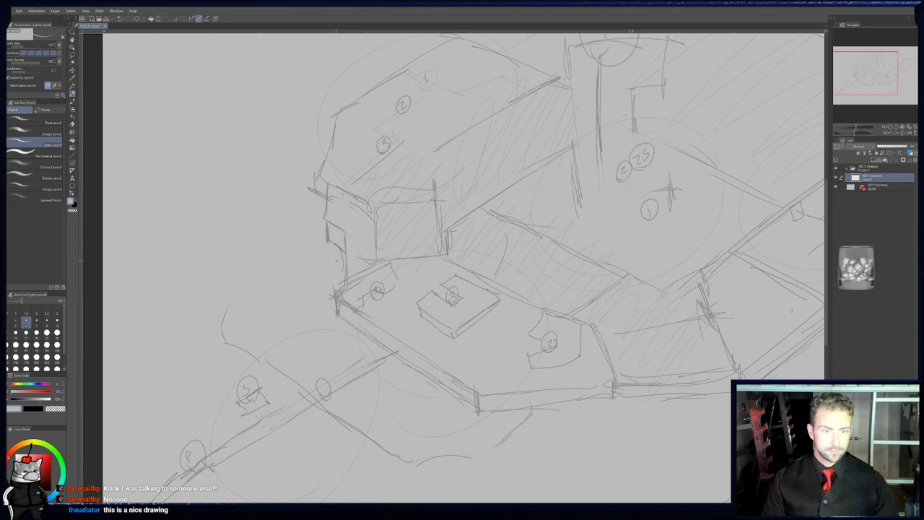
- Square off the raised left block's lower outer corner and erase its overshooting lines
left_click_drag(314, 186, 313, 166)
mouse_move(313, 178)
left_mouse_down()
mouse_move(319, 117)
mouse_move(326, 172)
mouse_move(321, 164)
left_mouse_up()
key("e")
- Sketch the angular outline of another block rising behind the raised left block
key("p")
left_click_drag(319, 119, 357, 98)
middle_click_drag(358, 138, 323, 242)
mouse_move(352, 175)
left_mouse_down()
mouse_move(298, 147)
mouse_move(392, 90)
left_mouse_up()
left_click_drag(341, 120, 365, 104)
left_click_drag(309, 142, 309, 195)
mouse_move(304, 149)
left_mouse_down()
mouse_move(311, 185)
mouse_move(339, 189)
left_mouse_up()
- Redraw the lower edge of the front slab and connecting section as a thicker lip with a small step
mouse_move(341, 241)
middle_mouse_down()
mouse_move(318, 105)
mouse_move(225, 91)
middle_mouse_up()
mouse_move(377, 365)
left_mouse_down()
mouse_move(586, 354)
mouse_move(568, 335)
left_mouse_up()
key("e")
key("p")
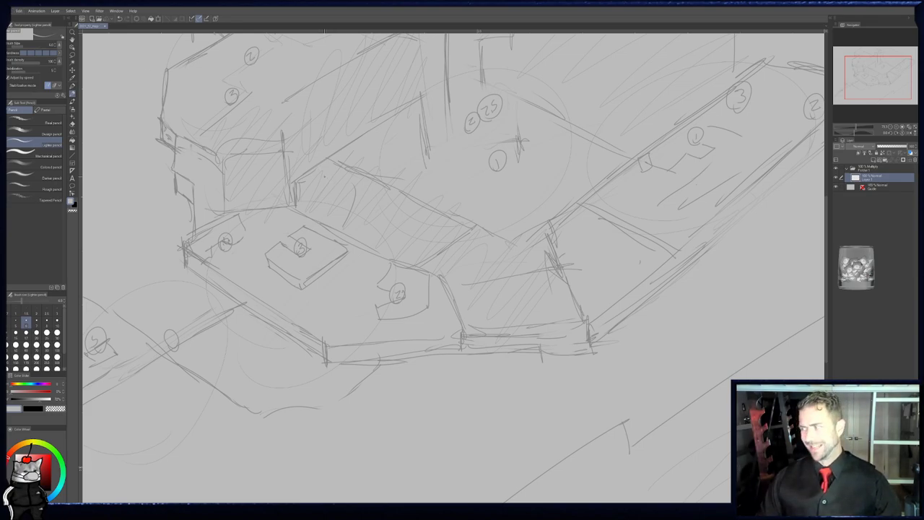
scroll(384, 193, "down", 3)
middle_click_drag(395, 199, 432, 258)
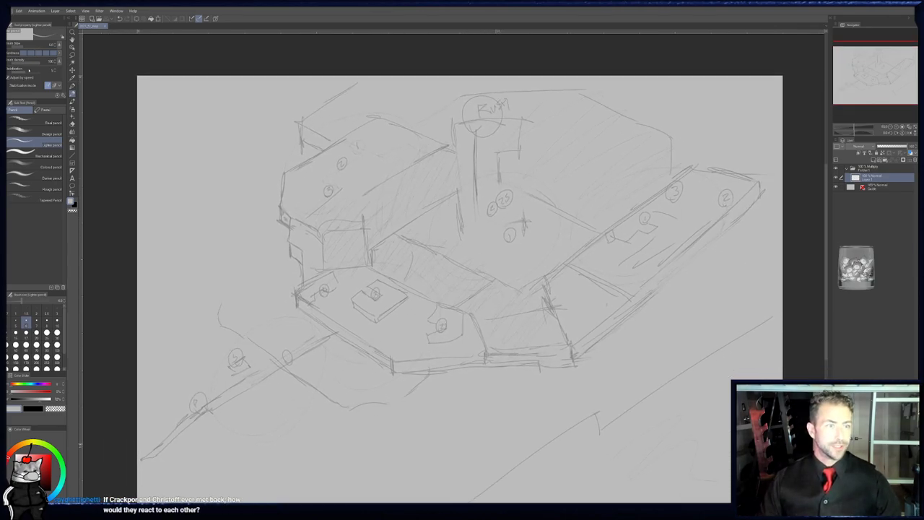
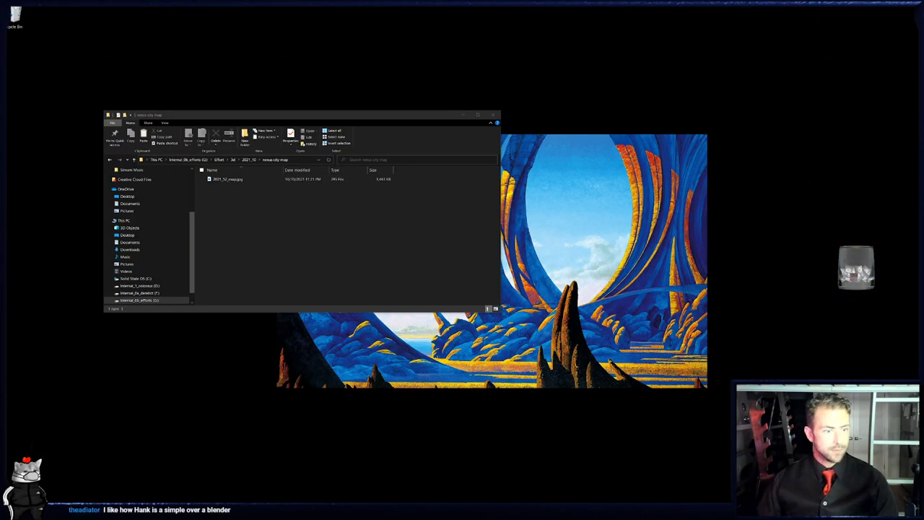
- Switch to Blender, dismiss its splash screen and collapse the timeline to enlarge the 3D view
key("super")
left_click(326, 353)
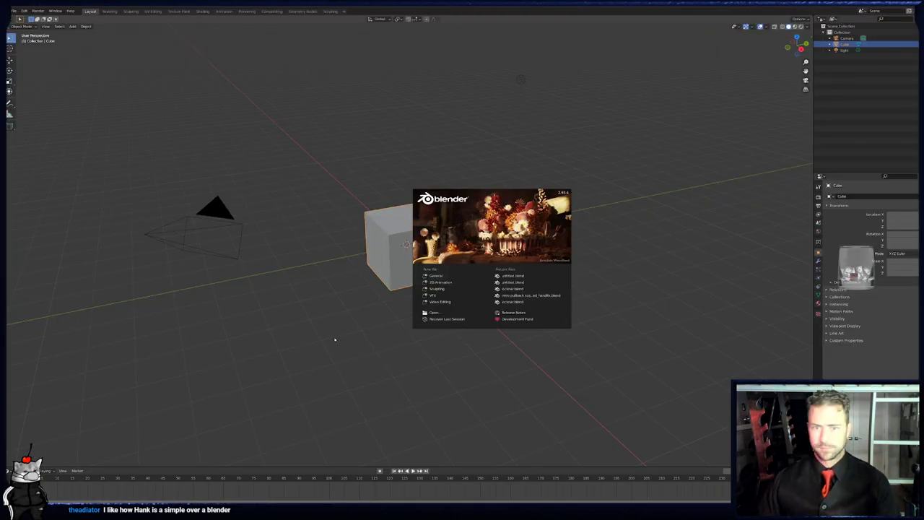
left_click(333, 340)
middle_click_drag(250, 248, 61, 428)
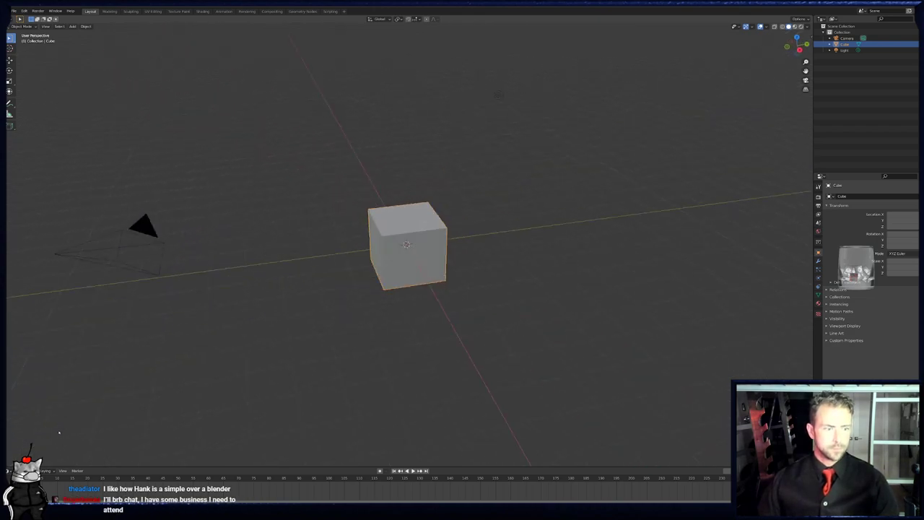
left_click_drag(115, 466, 119, 505)
middle_click_drag(153, 372, 207, 362, "shift")
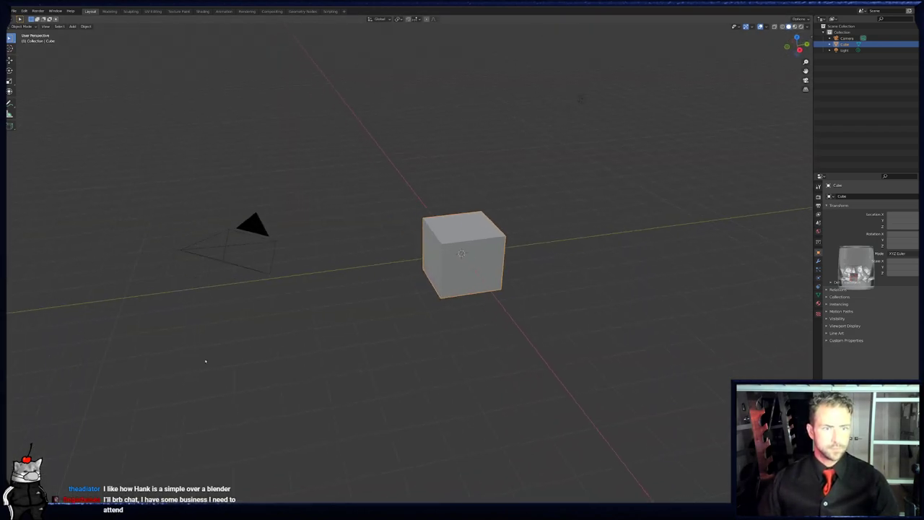
- Save the new Blender file as "nexus city.blend" in the nexus city map folder
left_click(13, 10)
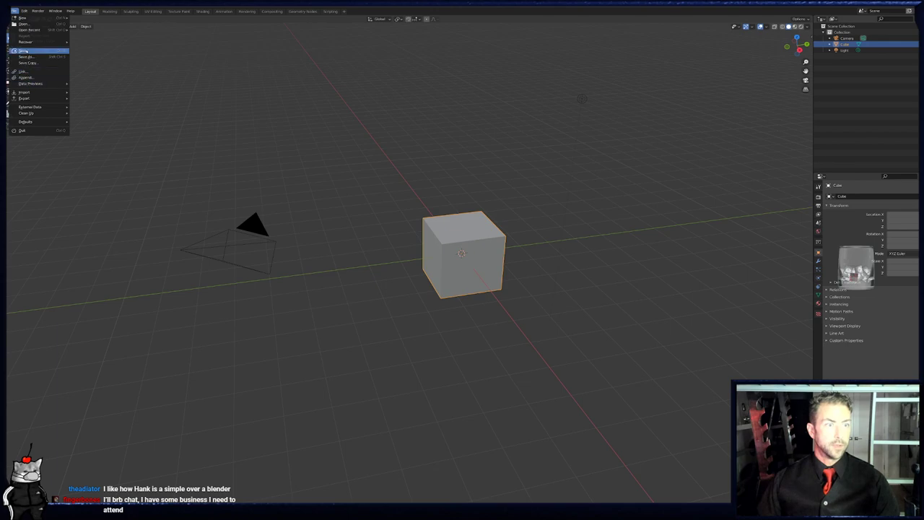
left_click(29, 51)
left_click(423, 136)
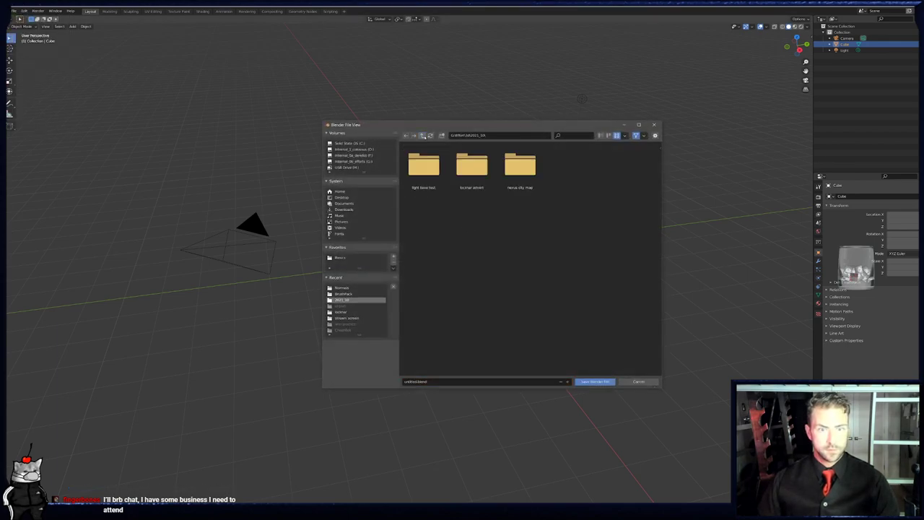
double_click(520, 166)
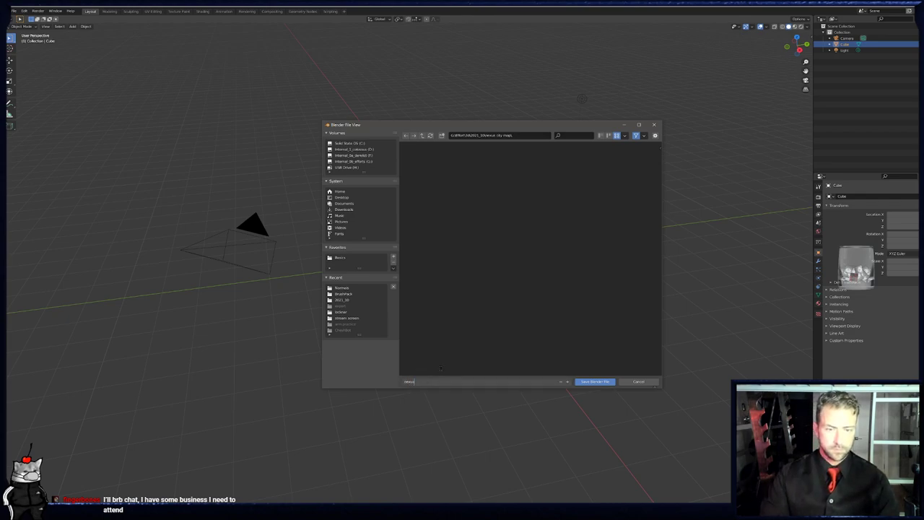
type("ty")
key("Return")
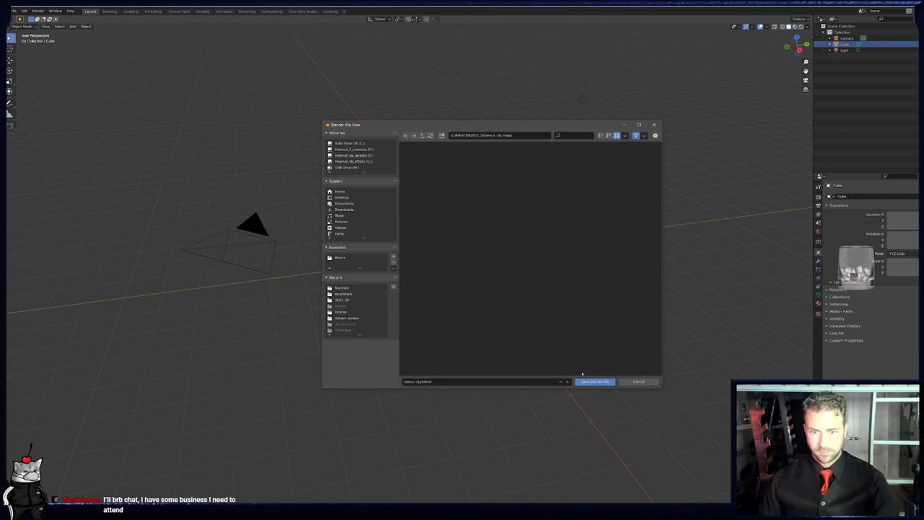
left_click(592, 382)
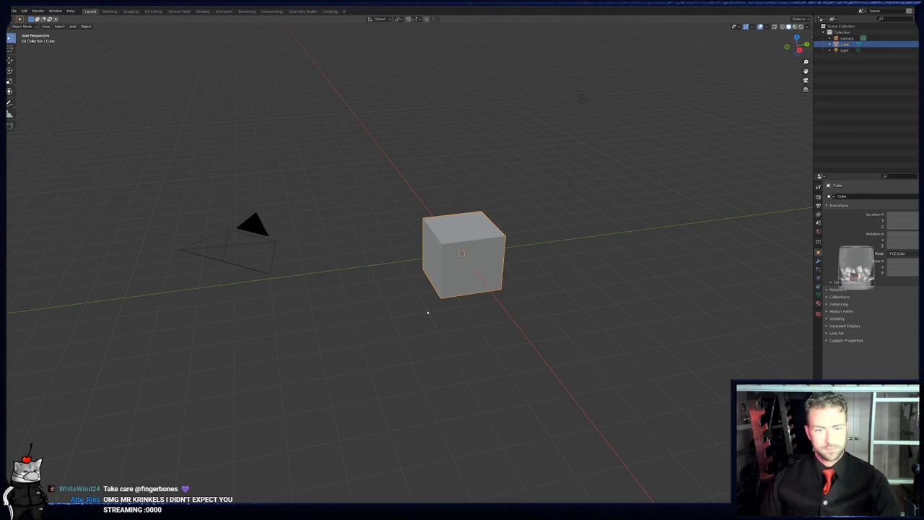
- Bring the map sketch image from the nexus-city-map folder into the 3D scene as a reference image
middle_click_drag(426, 309, 459, 340)
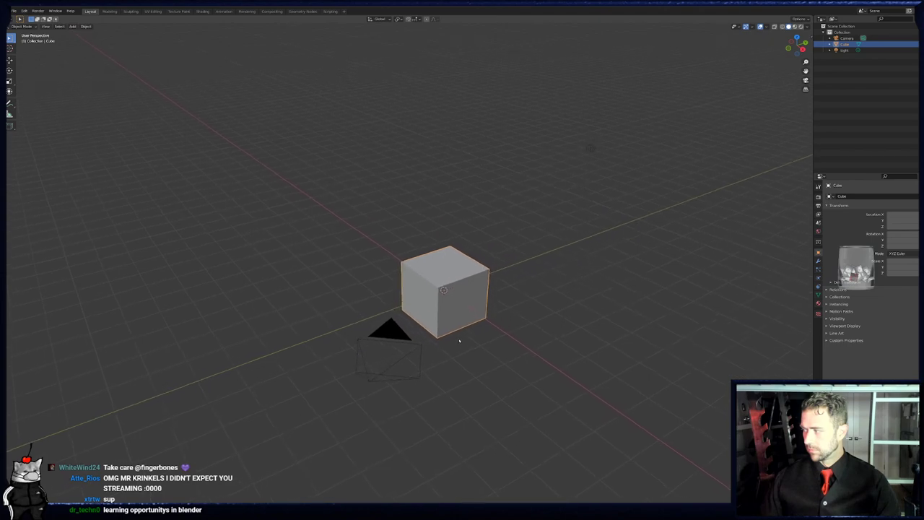
key("alt+Tab")
left_click_drag(232, 180, 603, 170)
middle_click_drag(629, 234, 606, 204)
scroll(618, 221, "down", 1)
scroll(613, 216, "up", 2)
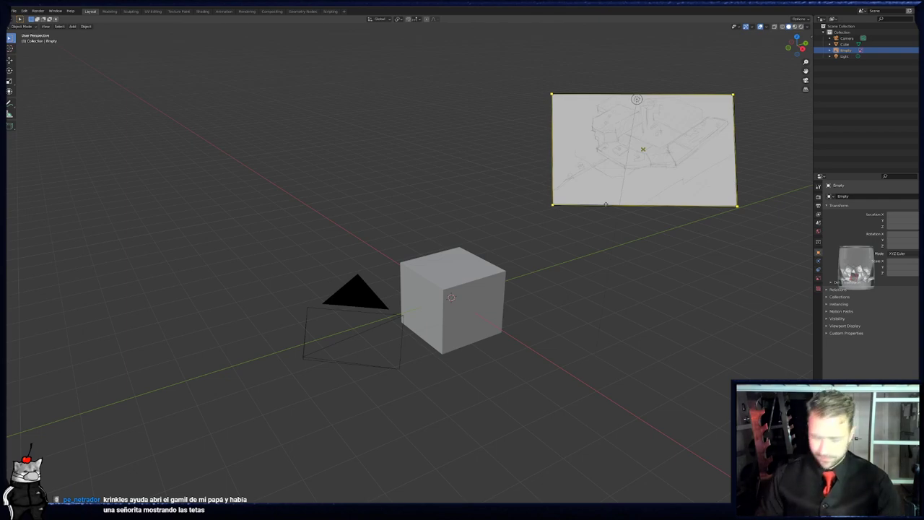
- View the scene through the camera and deselect the reference image
key("KP_1")
key("KP_0")
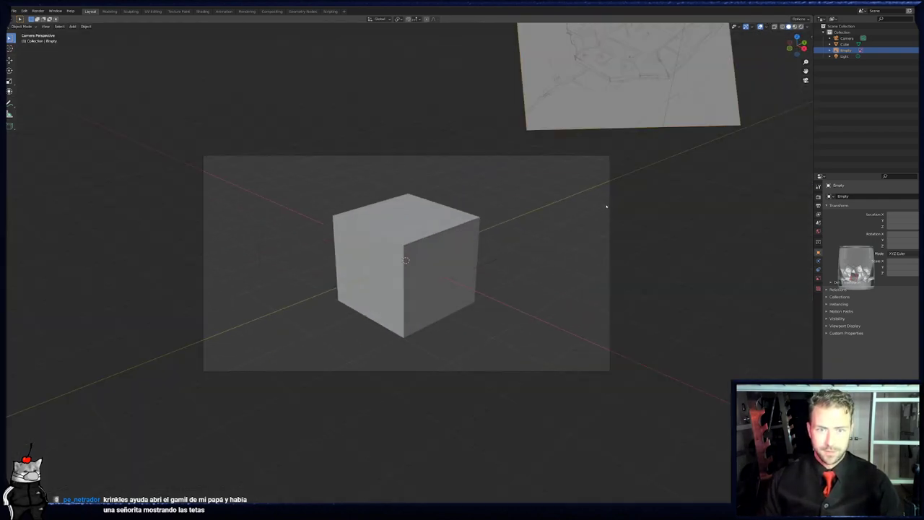
scroll(609, 193, "down", 5)
scroll(611, 177, "up", 6)
left_click(604, 111)
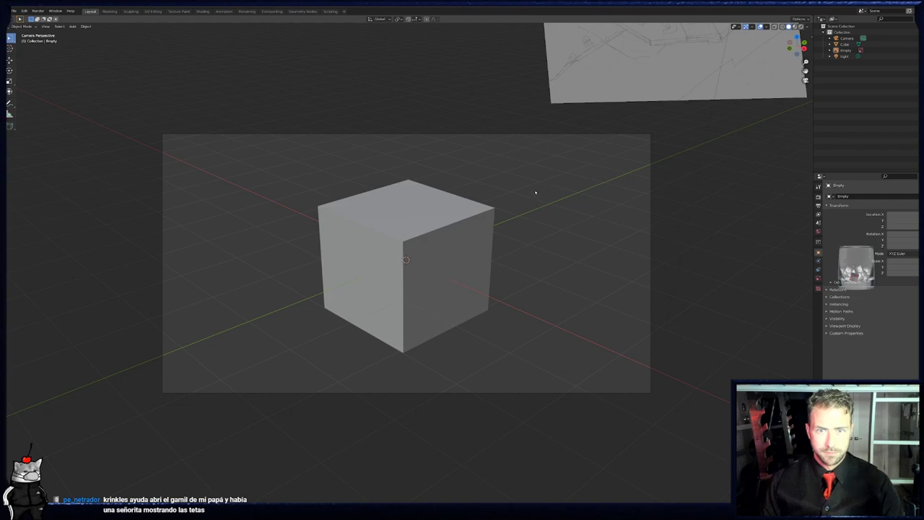
- Scale down the sketch reference image and place it behind the cube, within the camera frame's upper area
left_click(642, 62)
key("s")
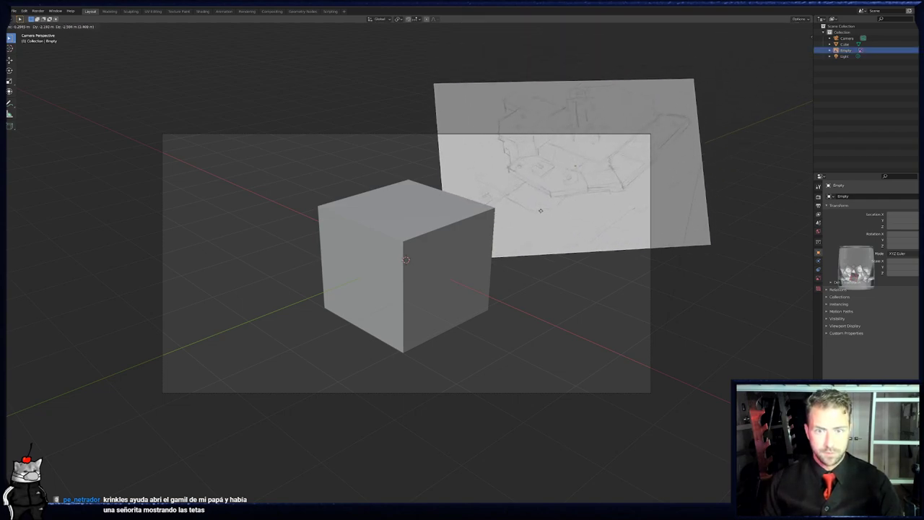
left_click(594, 203)
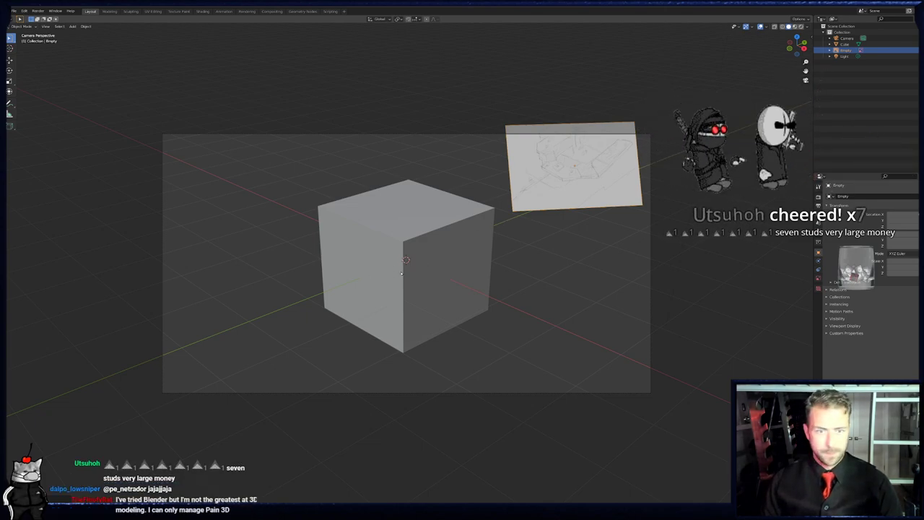
- Edit the cube in wireframe shading and delete its four bottom vertices so only the top face remains
left_click(426, 323)
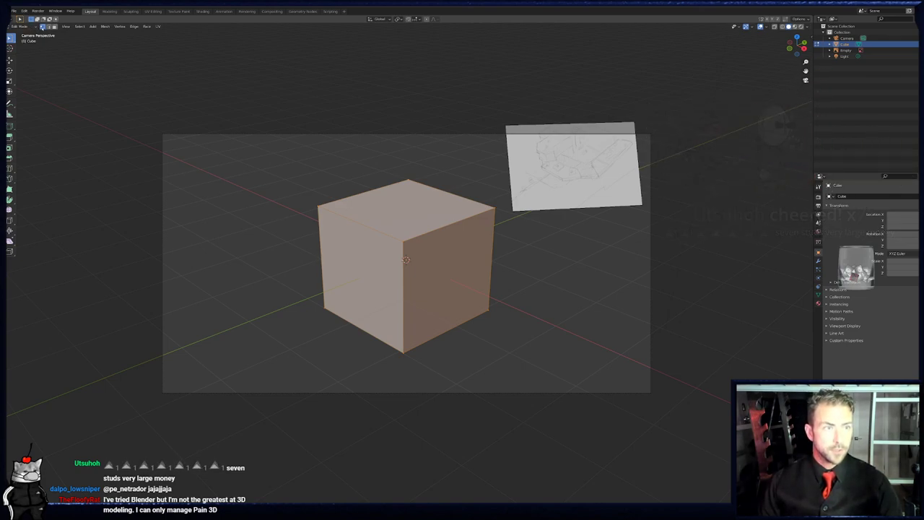
key("alt+a")
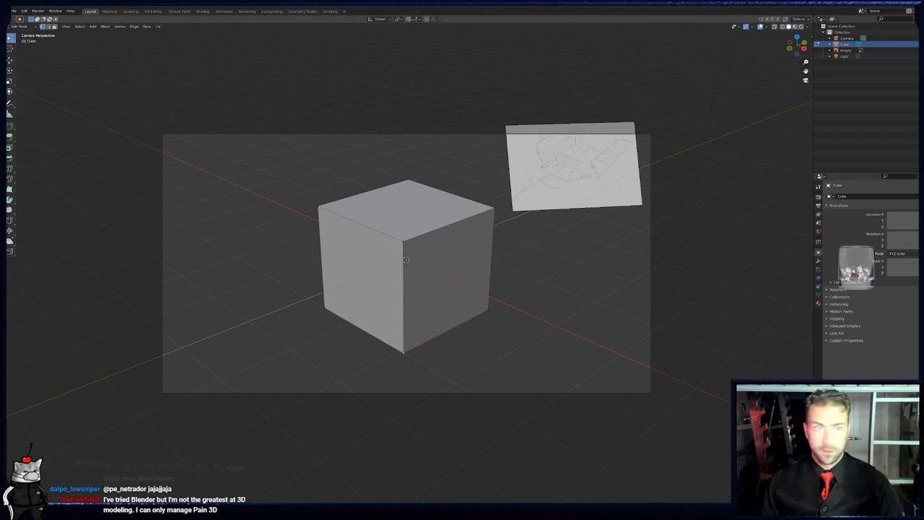
left_click(782, 27)
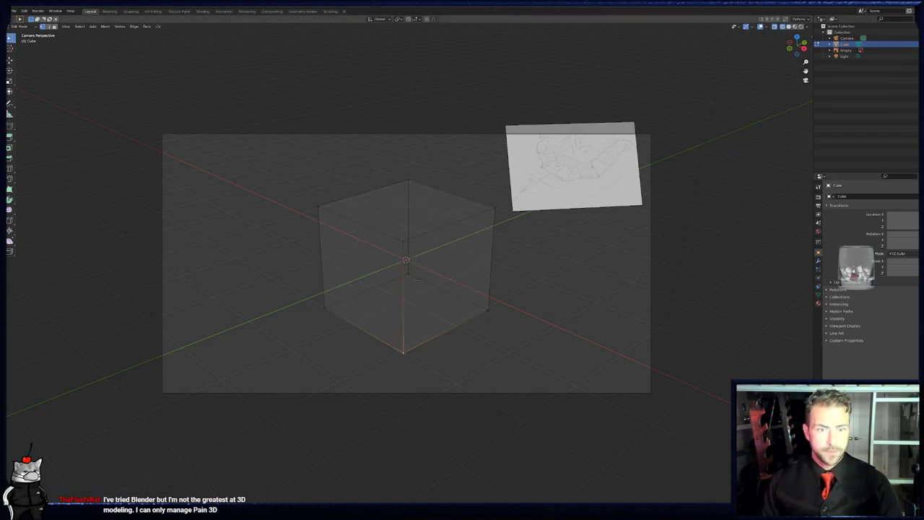
key("a")
key("b")
key("Escape")
key("alt+a")
key("b")
left_click_drag(311, 269, 518, 355)
key("x")
left_click(516, 353)
- Lower the remaining face to the ground grid and set its median Z to 0 m
key("a")
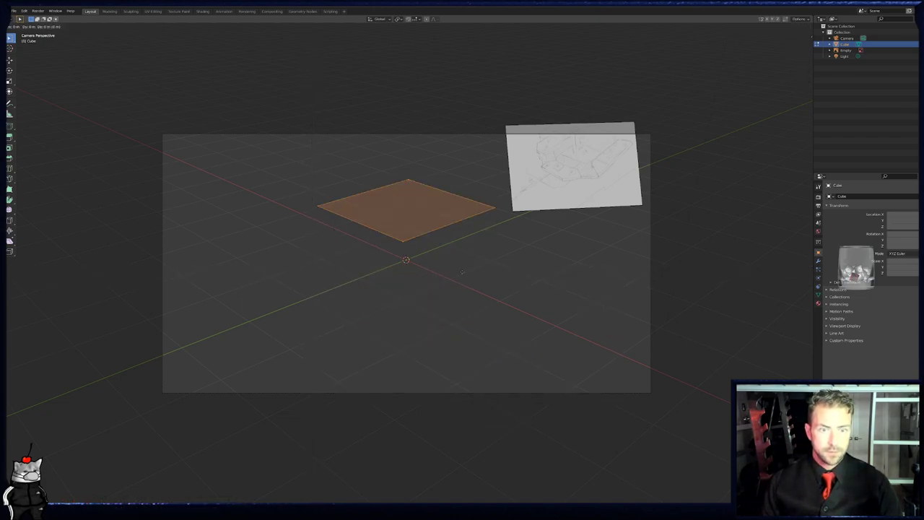
key("g")
key("z")
left_click(477, 323)
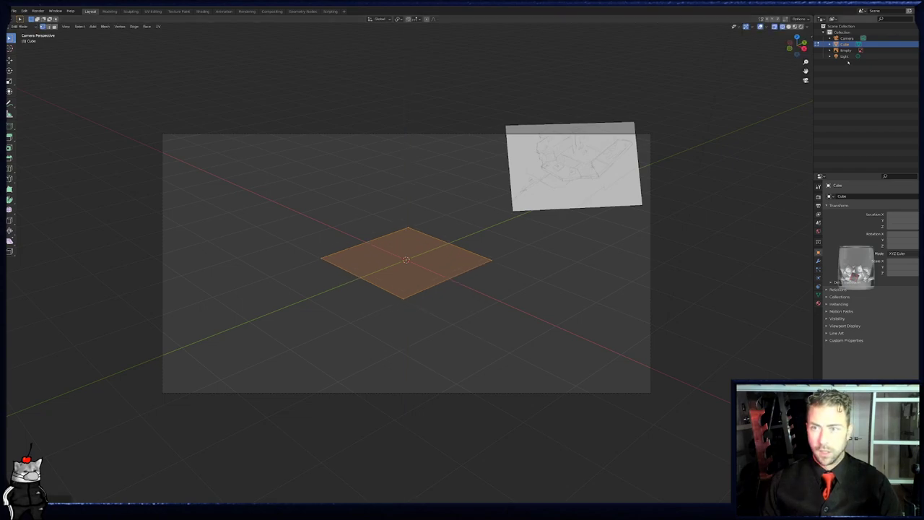
key("n")
key("alt+a")
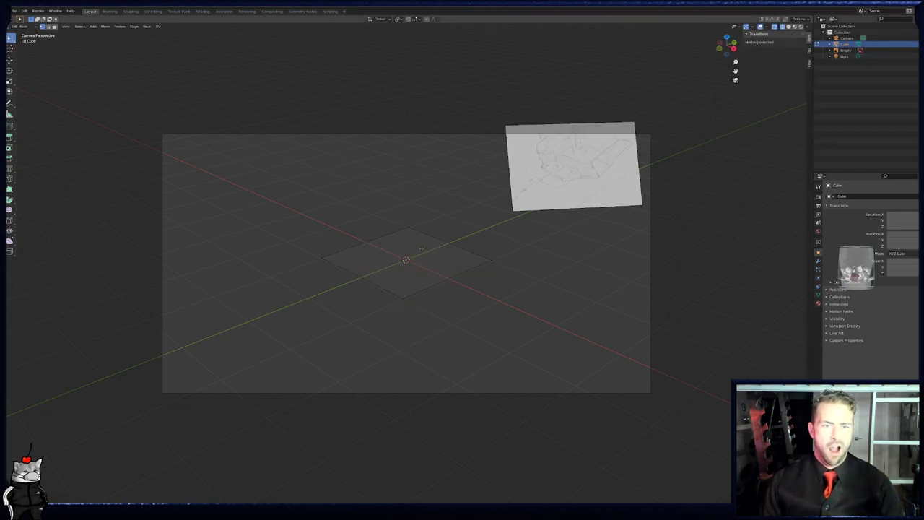
key("a")
left_click(787, 61)
type("0")
key("Return")
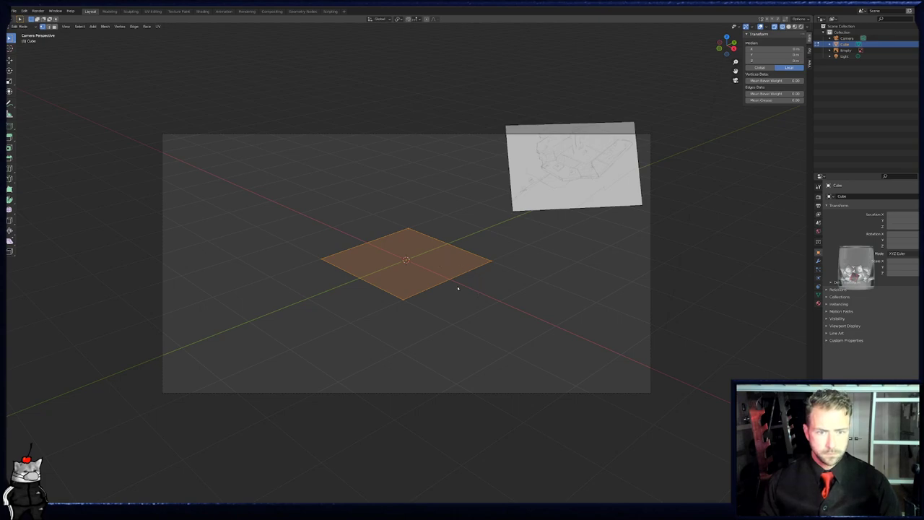
- Extrude the face slightly upward into a thin slab and use material preview shading
key("e")
left_click(459, 281)
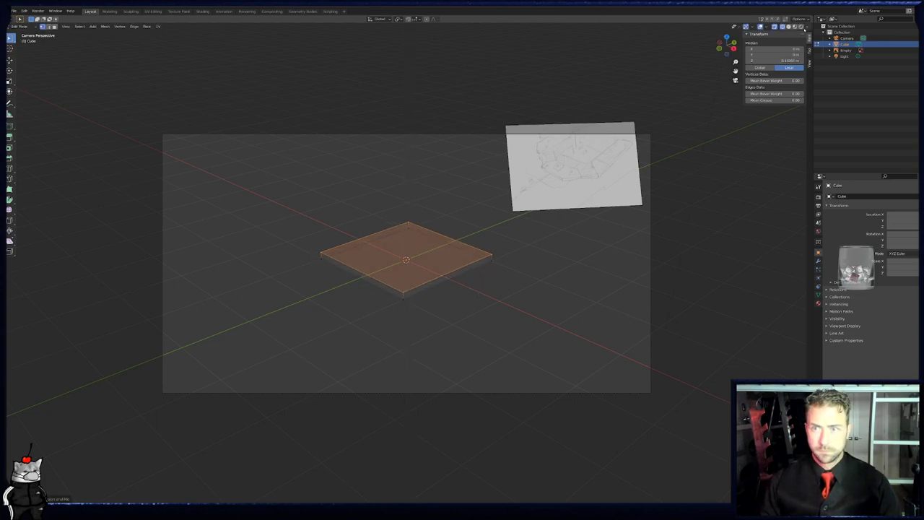
left_click(794, 27)
left_click(534, 289)
scroll(534, 288, "up", 2)
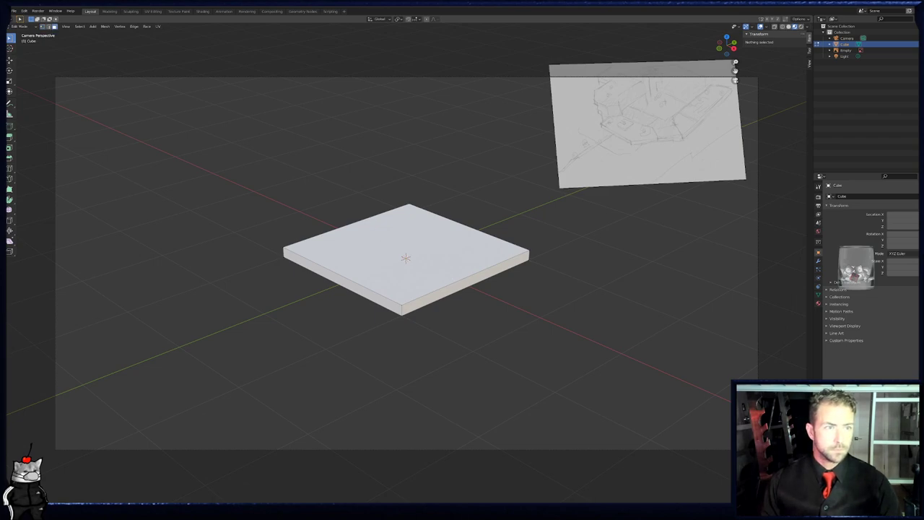
- Delete the slab's bottom face
middle_click_drag(425, 256, 409, 291)
left_click(409, 291)
key("x")
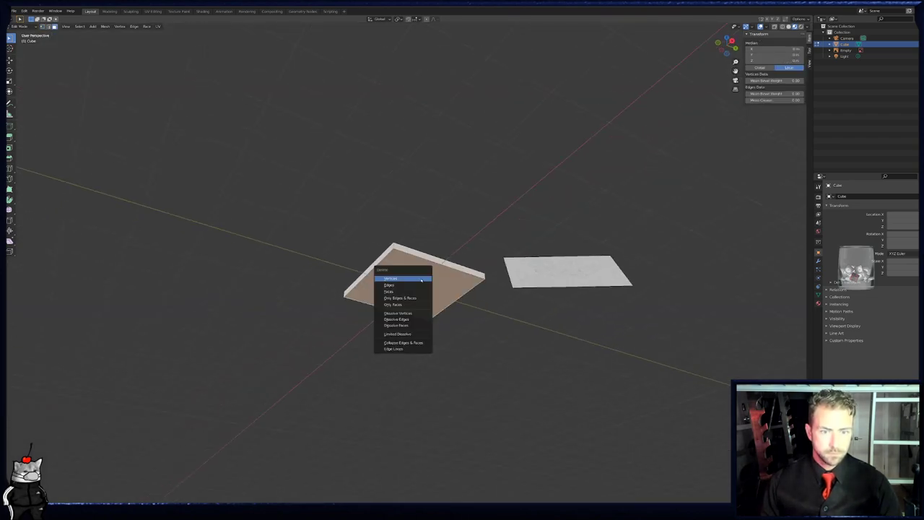
left_click(409, 291)
- Try to inset the slab's top face and extrude it downward inside a thin rim, and undo it
middle_click_drag(436, 199, 438, 252)
left_click(438, 252)
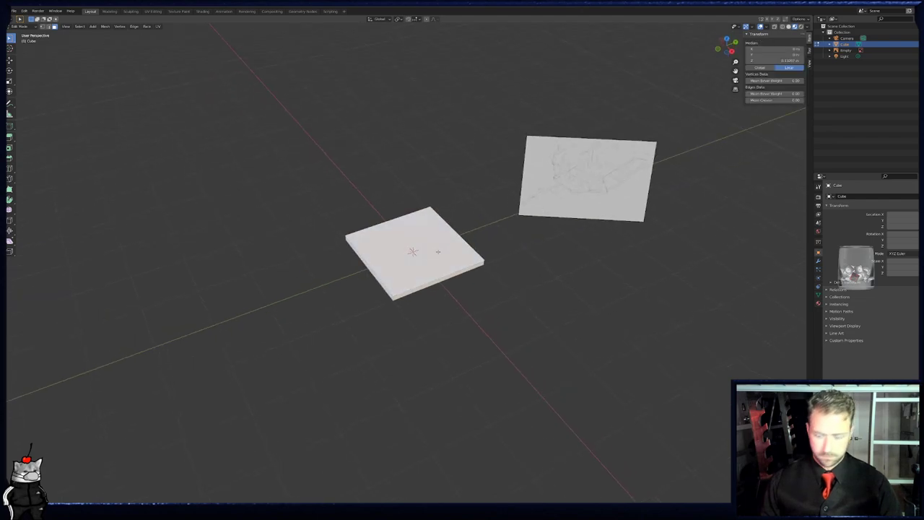
key("KP_0")
scroll(438, 251, "up", 2)
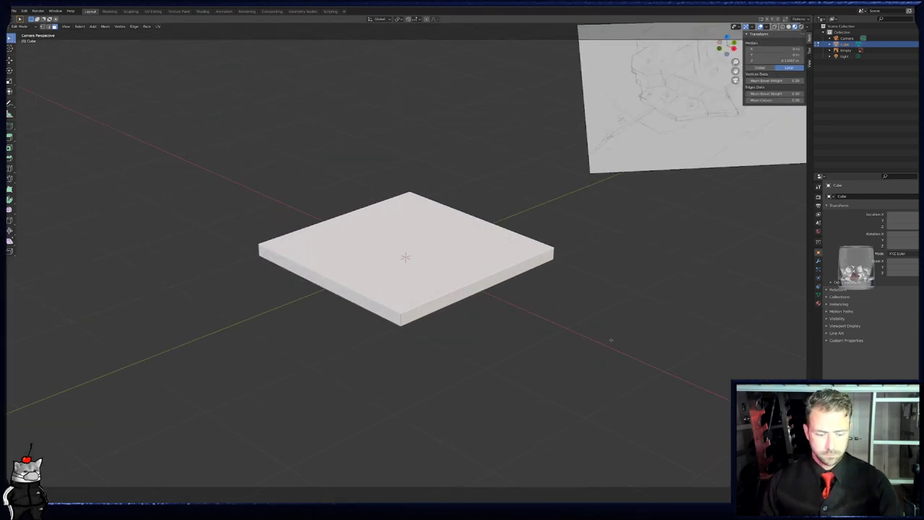
key("i")
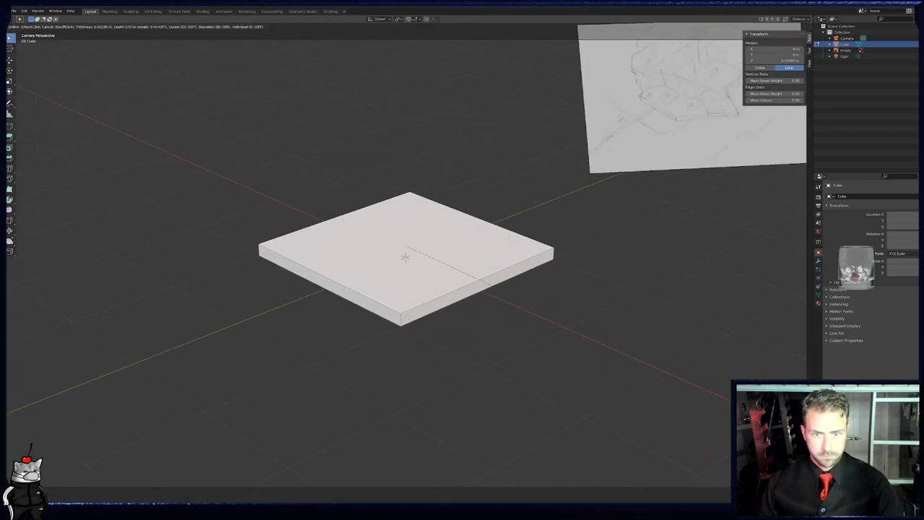
left_click(609, 339)
key("e")
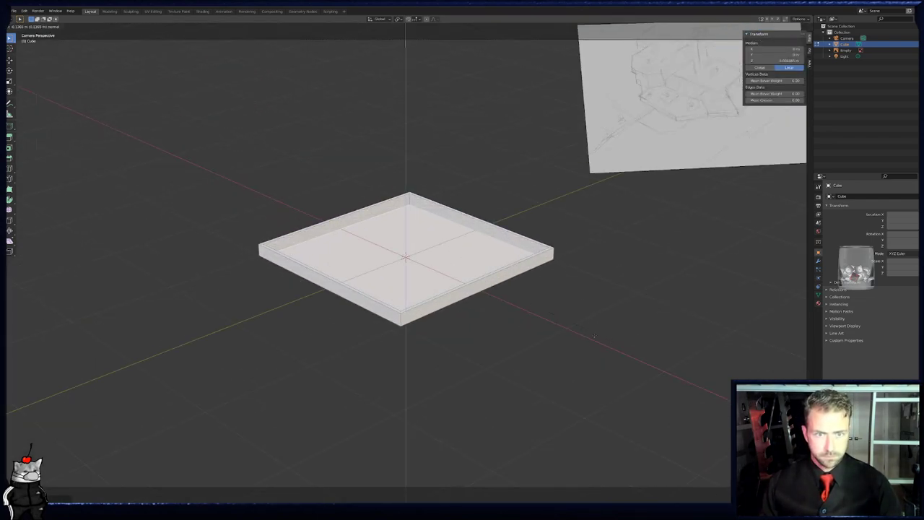
right_click(597, 329)
key("ctrl+z")
key("ctrl+z")
key("ctrl+z")
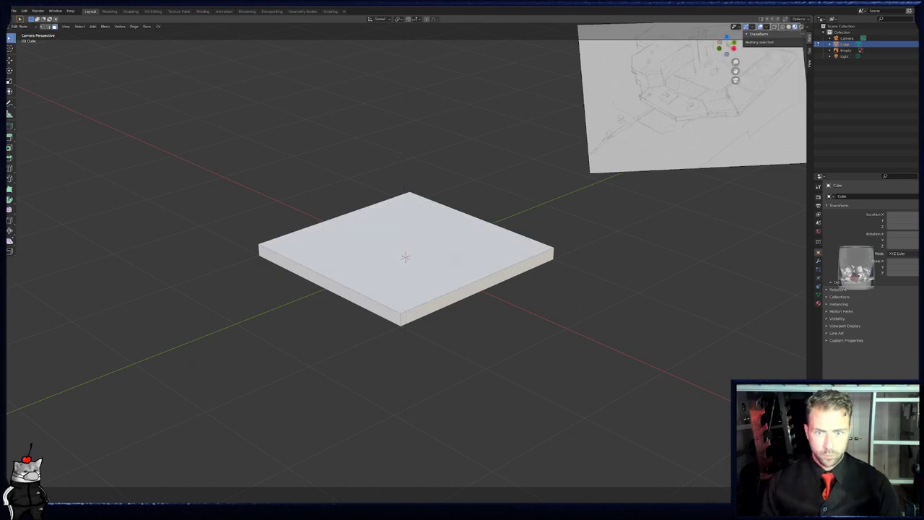
- Raise the slab's top face along Z to make the slab thicker
scroll(578, 307, "down", 4)
scroll(577, 307, "up", 5)
key("a")
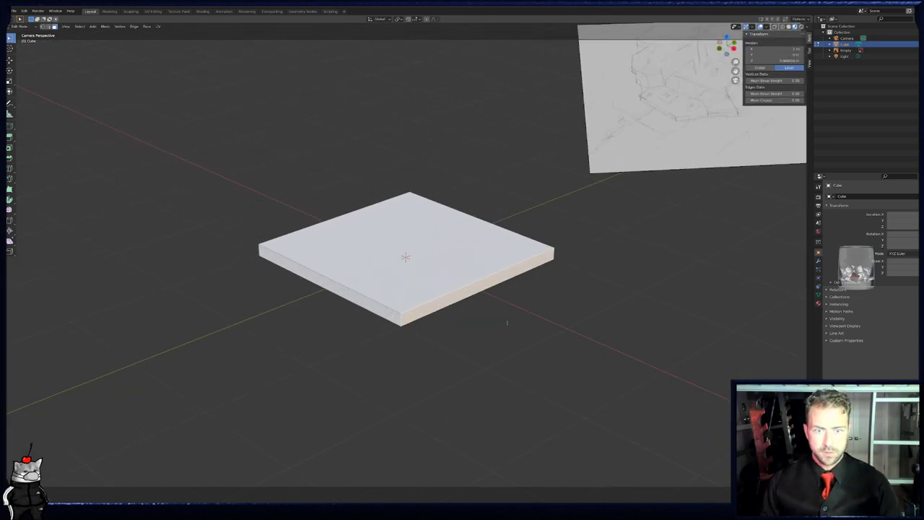
left_click(431, 279)
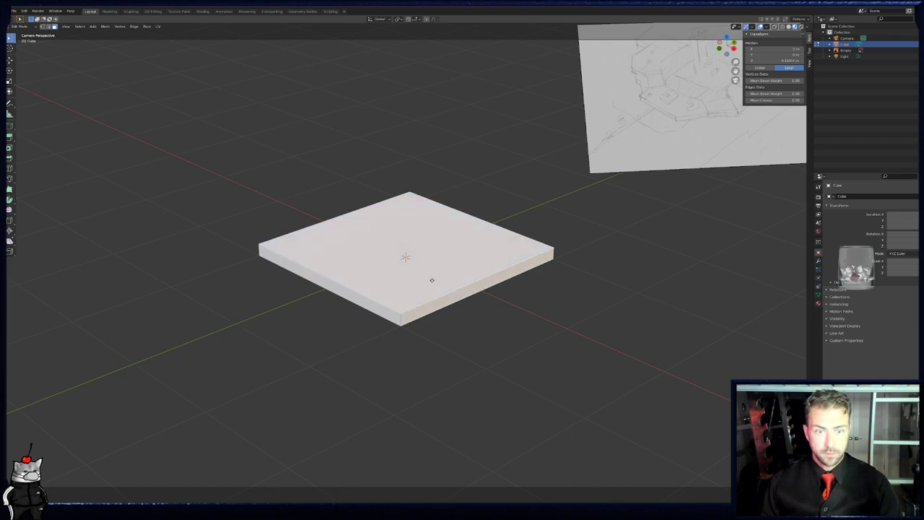
key("g")
key("z")
left_click(436, 256)
scroll(437, 260, "down", 4)
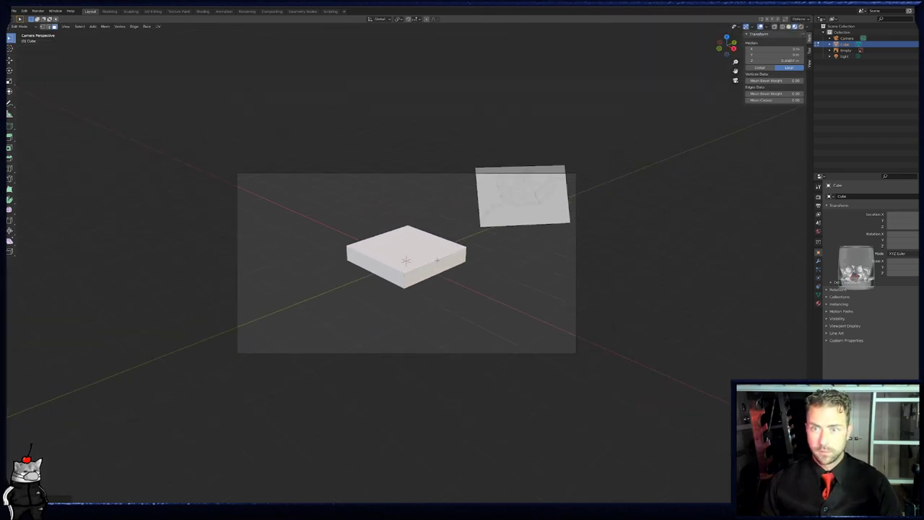
scroll(437, 260, "up", 4)
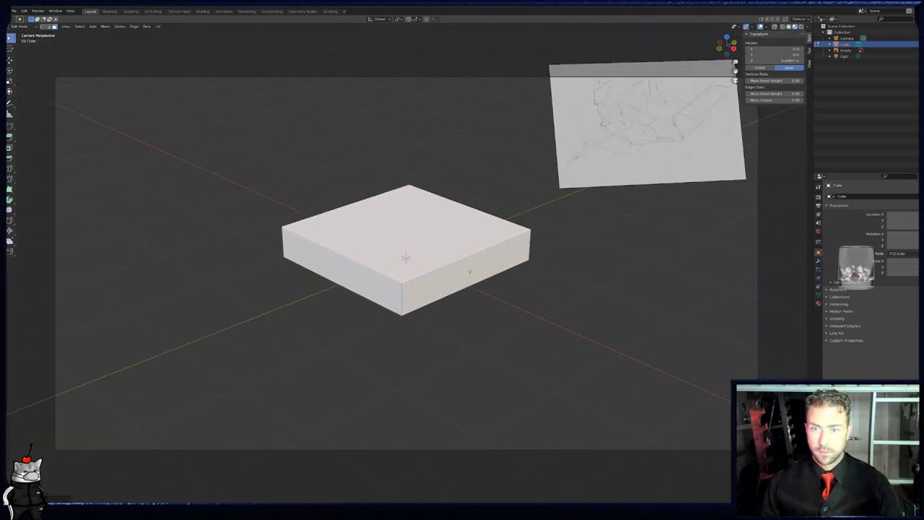
- Add a centred loop cut along the slab's X direction
key("a")
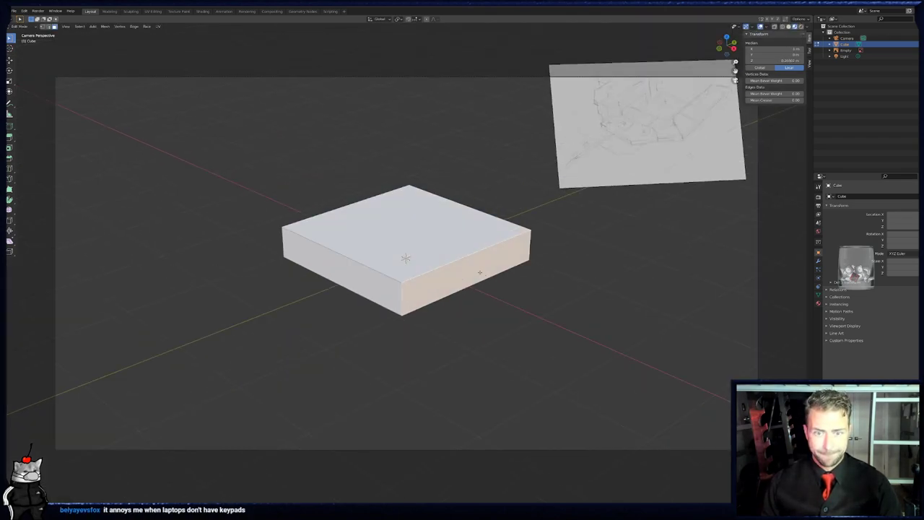
key("ctrl+e")
key("Escape")
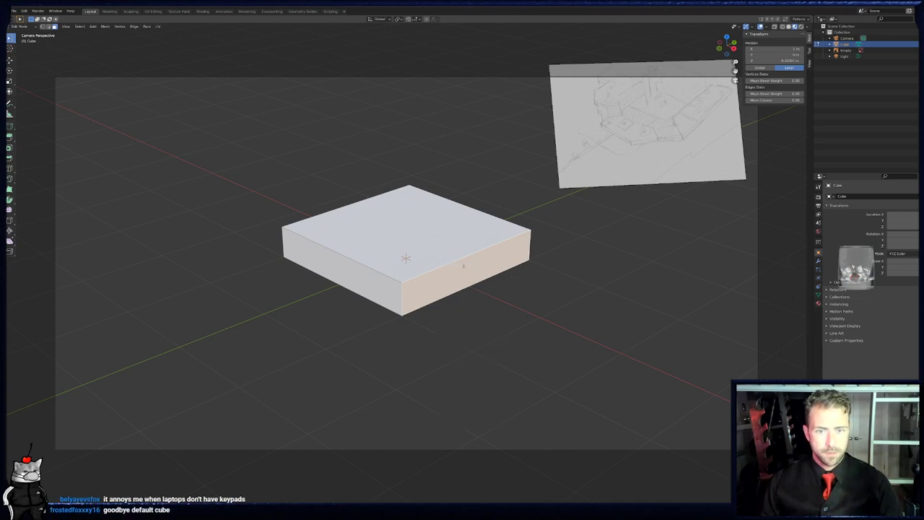
left_click(464, 268)
right_click(464, 269)
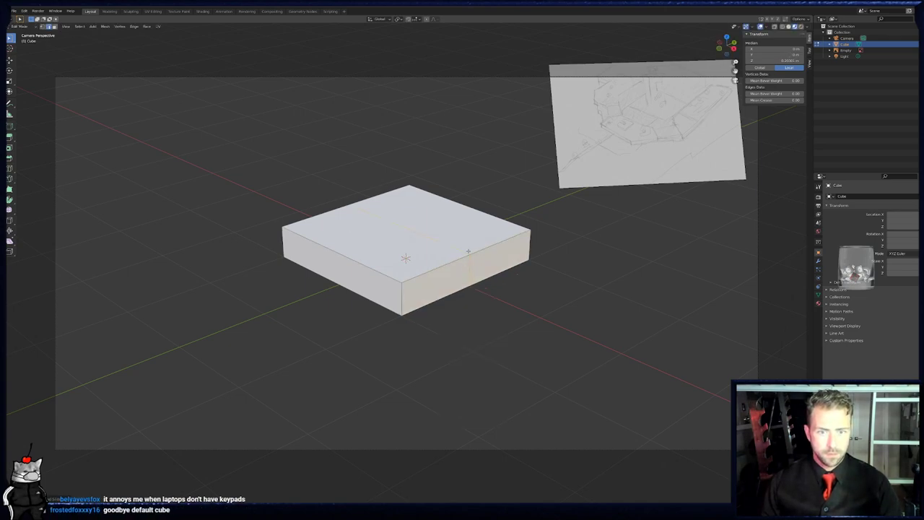
- Move the loop cut's vertical edge on the slab's front side outward along X to form a point
left_click(42, 27)
left_click(466, 265)
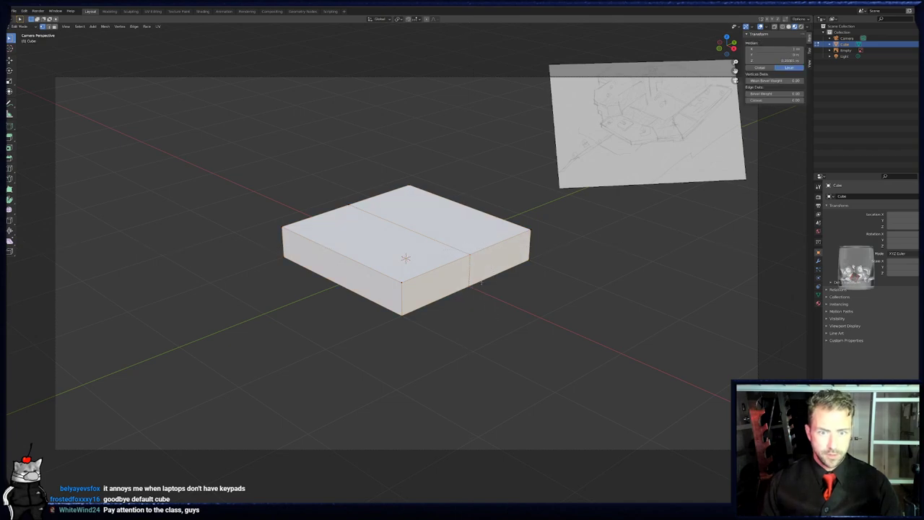
left_click(10, 61)
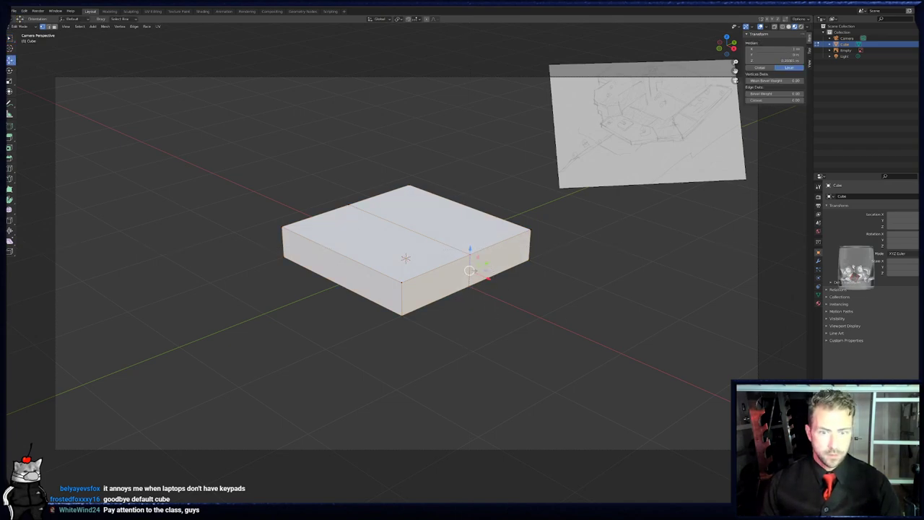
left_click_drag(470, 271, 542, 300)
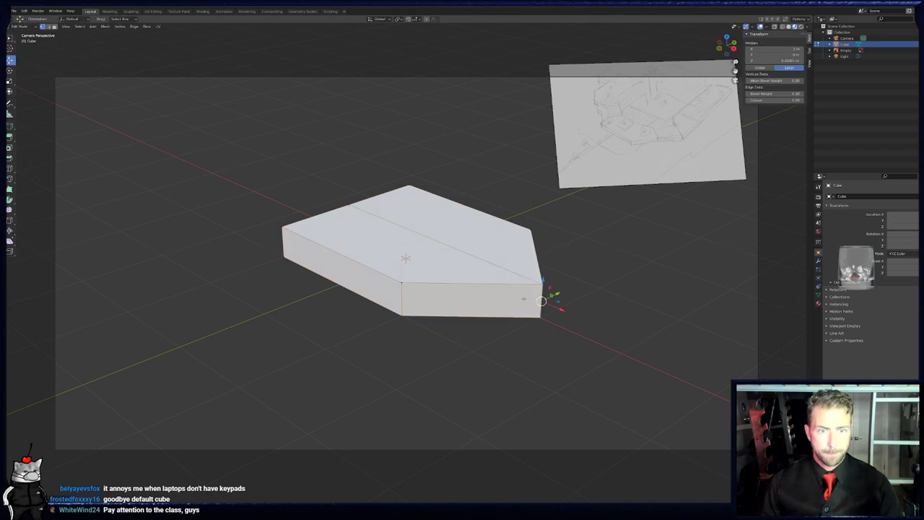
- Add a second centred loop cut through the slab's far half, parallel to the first
left_click(348, 204)
middle_click_drag(348, 205, 345, 220, "shift")
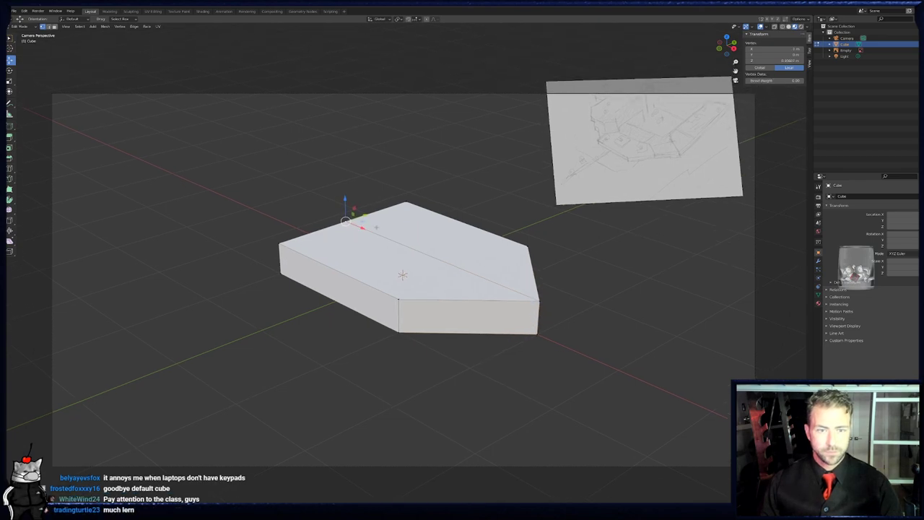
key("ctrl+r")
left_click(391, 213)
right_click(487, 235)
- Move the second loop cut's vertical edge beside the slab's point to form a notch in the outline
middle_click_drag(533, 277, 499, 280)
key("alt+a")
left_click(472, 291)
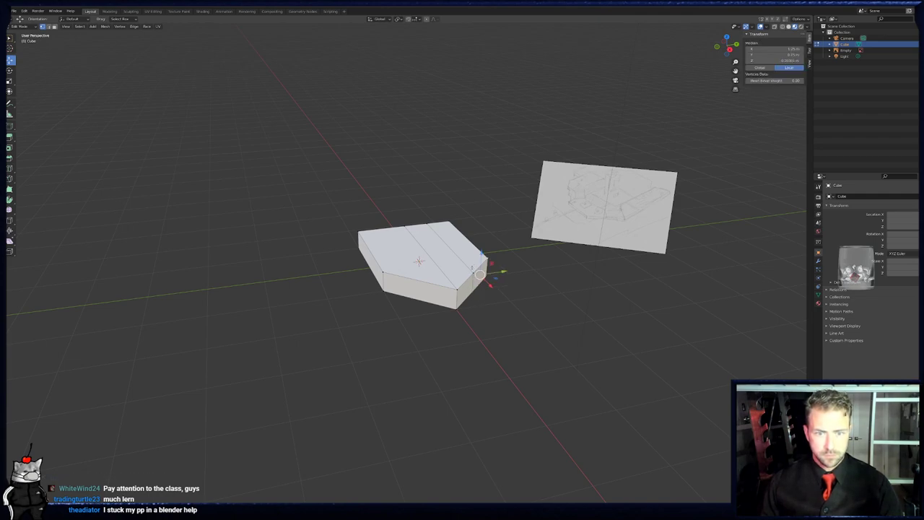
key("b")
left_click_drag(469, 255, 510, 330)
middle_click_drag(495, 288, 527, 315)
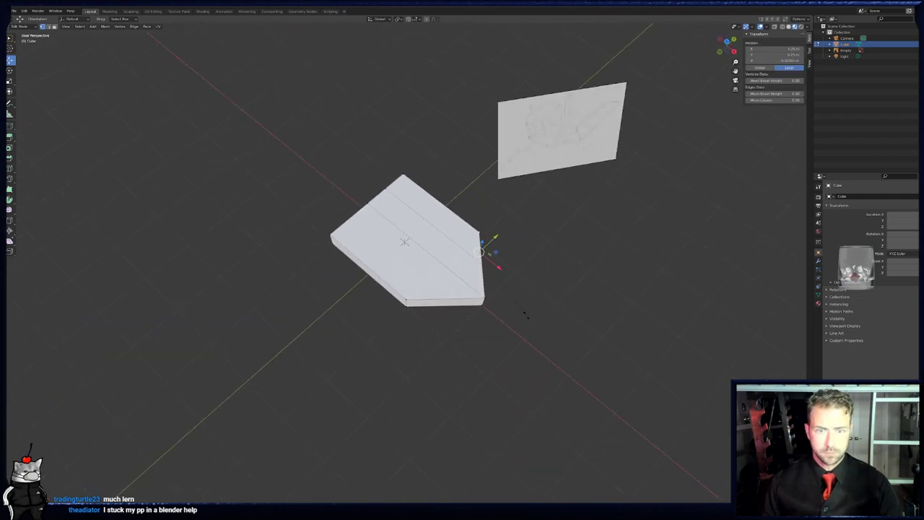
scroll(526, 315, "up", 2)
key("g")
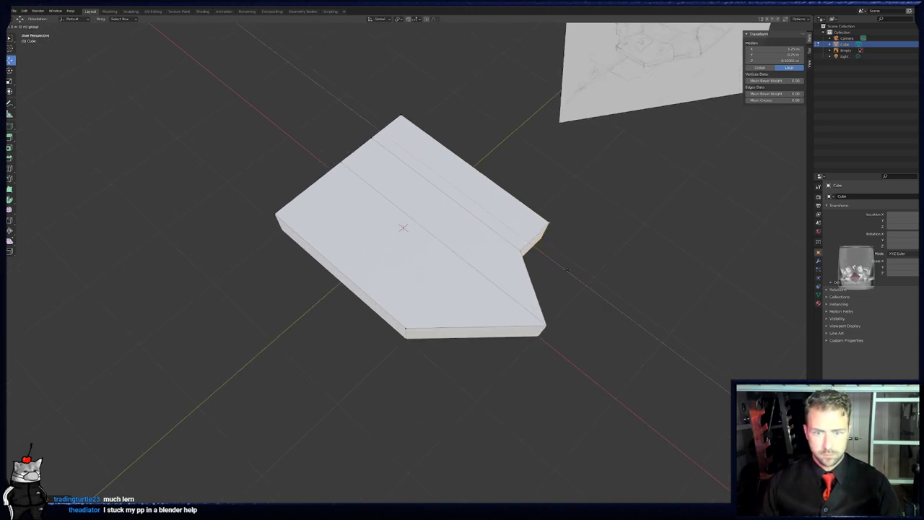
left_click_drag(581, 278, 581, 279)
middle_click_drag(580, 278, 579, 325, "shift")
- Move the vertical edge at the slab's rear corner, opposite the notch, inward along X to angle that corner
key("alt+a")
left_click_drag(386, 145, 420, 176)
middle_click_drag(419, 175, 491, 157)
left_click_drag(261, 248, 295, 322)
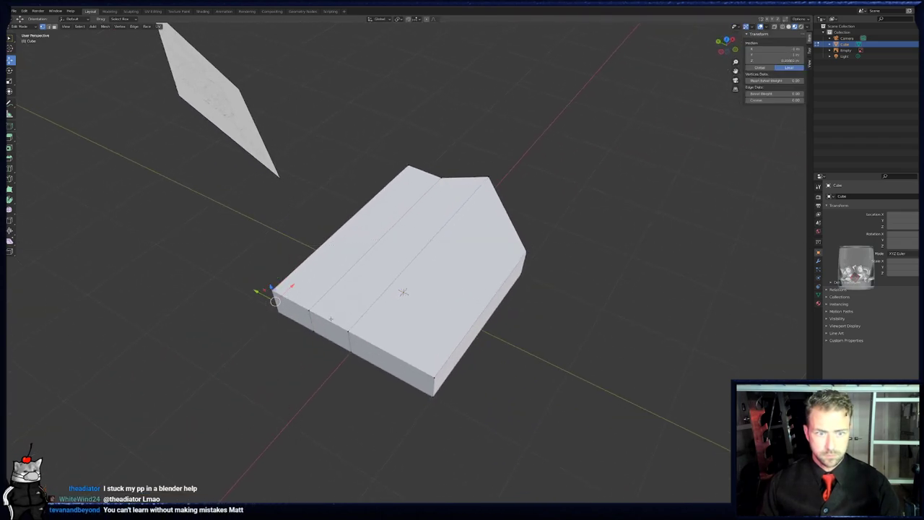
key("g")
left_click(372, 273)
- Move the vertical edges at the slab's back end outward along X to lengthen the slab
middle_click_drag(372, 273, 274, 256)
left_click_drag(277, 261, 347, 355)
key("b")
left_click_drag(350, 298, 506, 381)
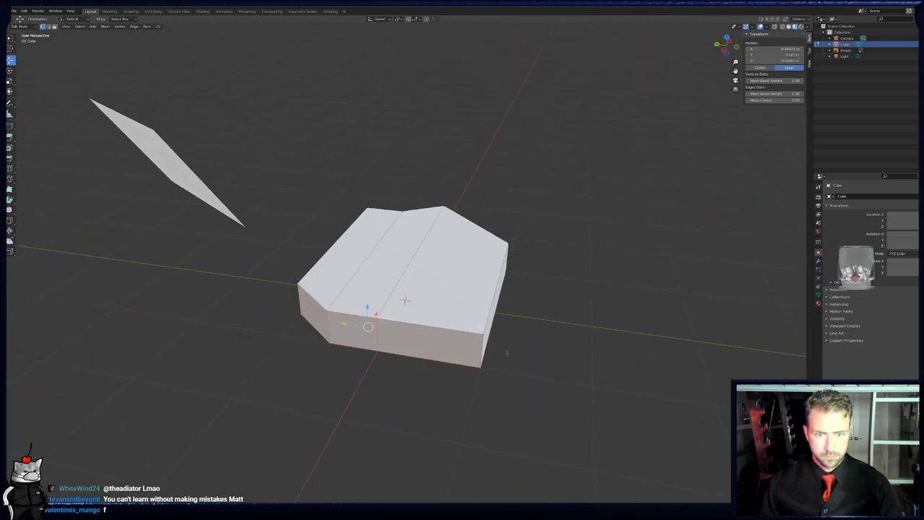
middle_click_drag(504, 347, 391, 287)
left_click_drag(375, 254, 345, 239)
middle_click_drag(389, 285, 426, 284)
key("Tab")
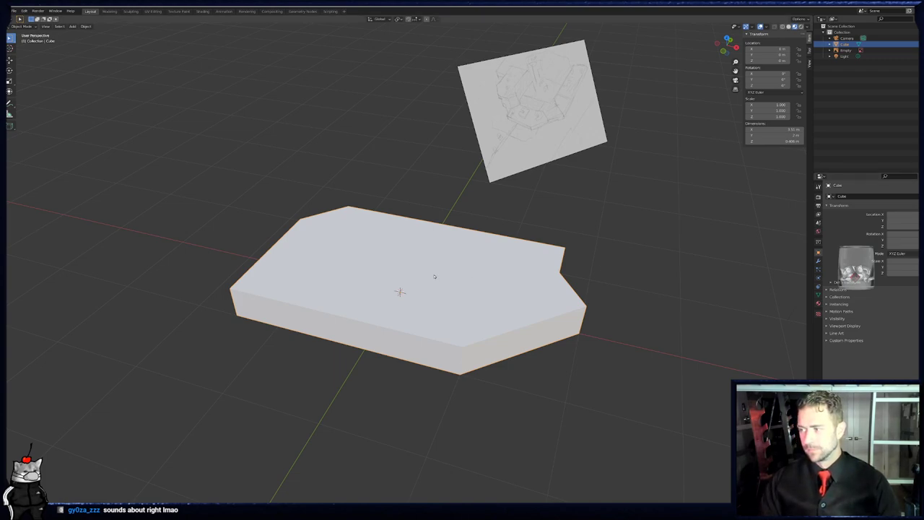
middle_click_drag(418, 302, 457, 296)
key("Tab")
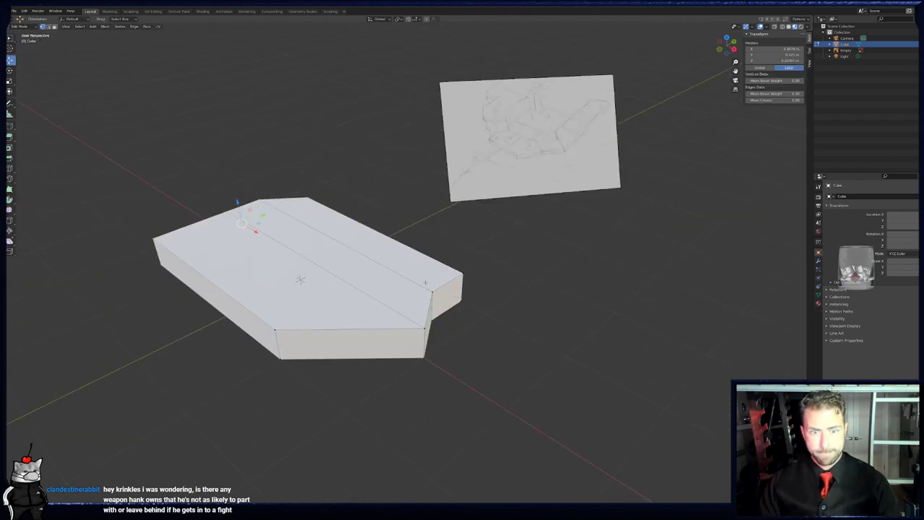
- Extrude the faces along the slab's notch outward to begin a new arm section
key("alt+a")
key("b")
left_click_drag(399, 264, 478, 373)
key("KP_7")
key("KP_7")
key("e")
left_click(525, 260)
- Try to reposition a middle end vertex of the new section, and undo the changes
key("alt+a")
key("b")
left_click_drag(485, 221, 512, 240)
key("g")
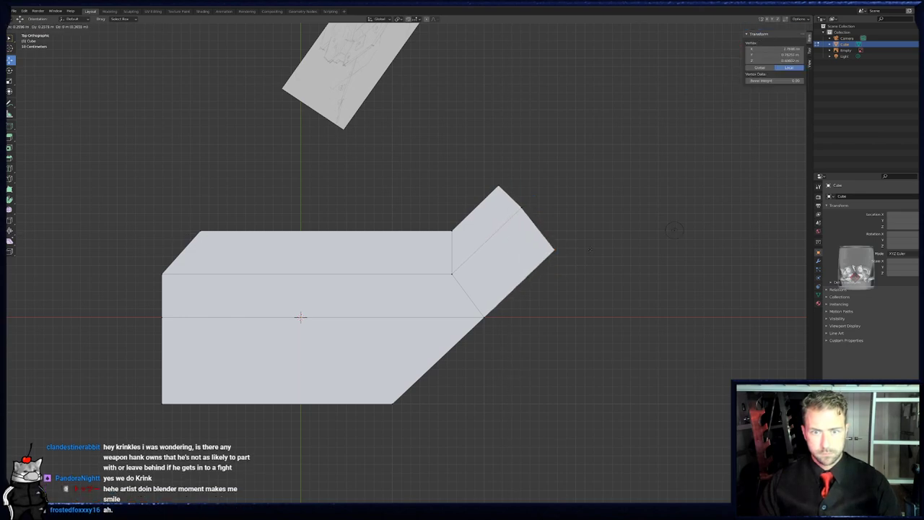
left_click(570, 274)
key("ctrl+z")
key("ctrl+z")
key("ctrl+z")
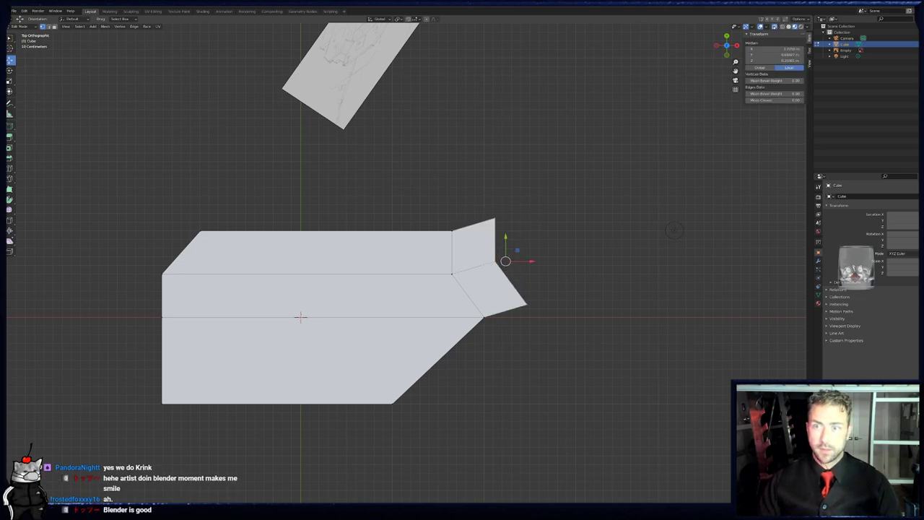
- Move the section's inner and middle end edges outward along X, level with its outermost edge
left_click_drag(469, 210, 517, 326)
key("g")
right_click(504, 287)
key("alt+a")
key("b")
left_click_drag(476, 210, 505, 273)
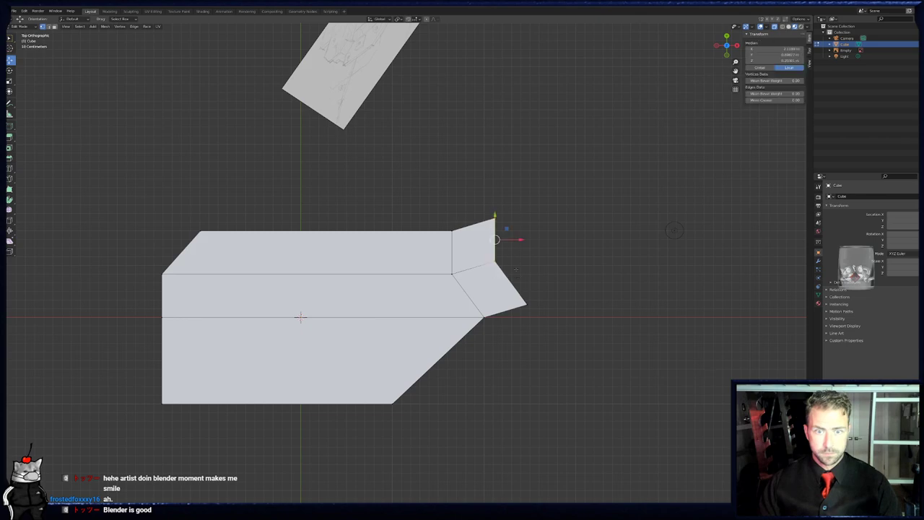
key("g")
key("x")
left_click(536, 269)
- Flatten the section's end along X and move it diagonally outward, continuing the line of the slab's angled side
key("alt+a")
key("b")
left_click_drag(518, 196, 596, 366)
key("s")
key("x")
key("g")
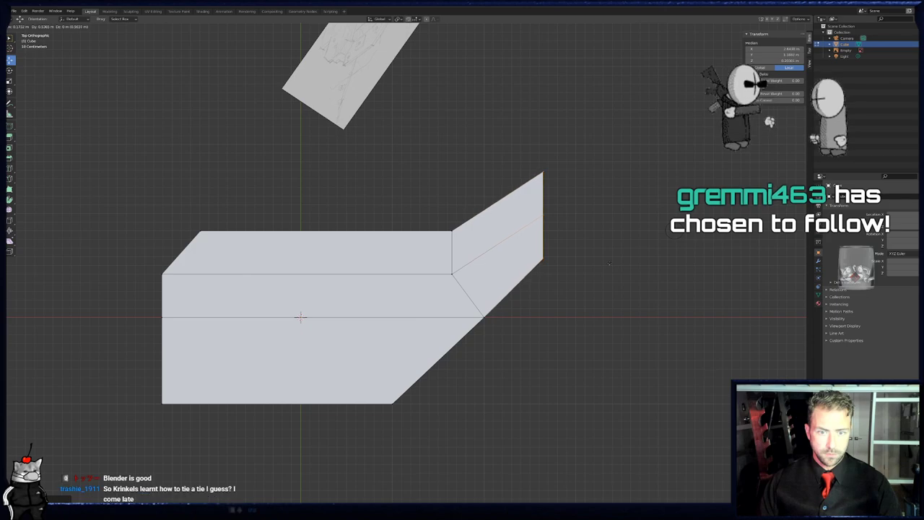
left_click(591, 261)
- Move the end's corner edge farthest along Y inward along X to angle the section's tip
left_click(543, 193)
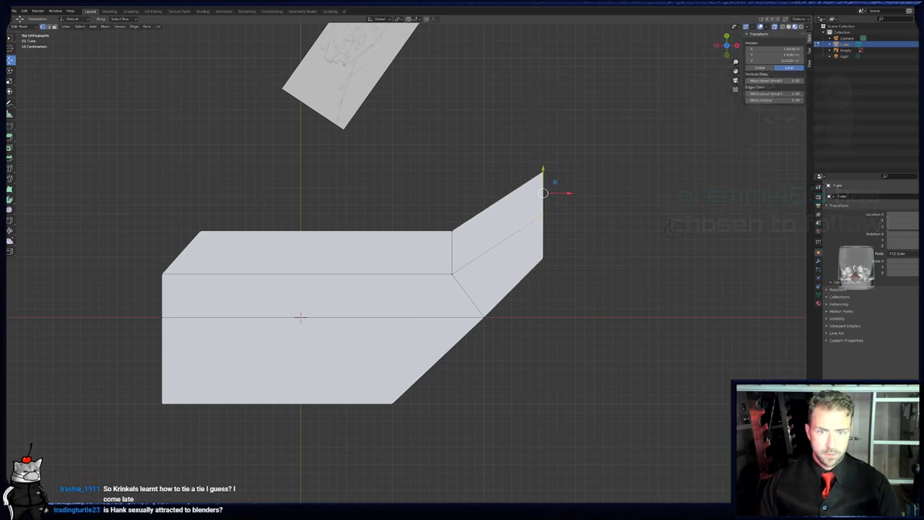
key("g")
key("x")
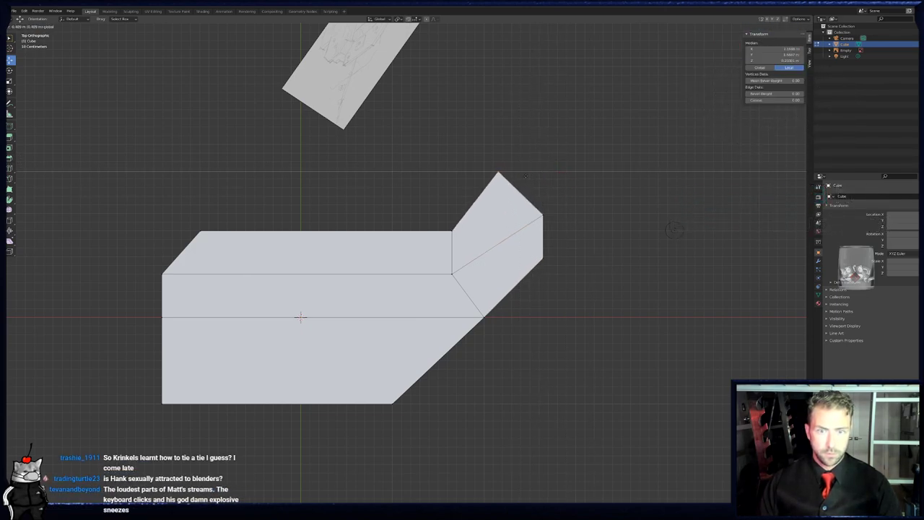
left_click(525, 176)
middle_click_drag(525, 176, 535, 281)
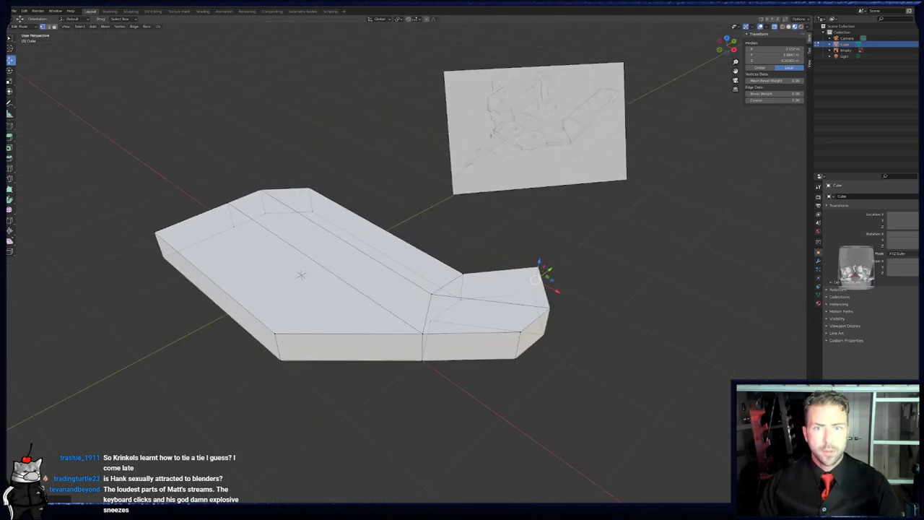
key("KP_7")
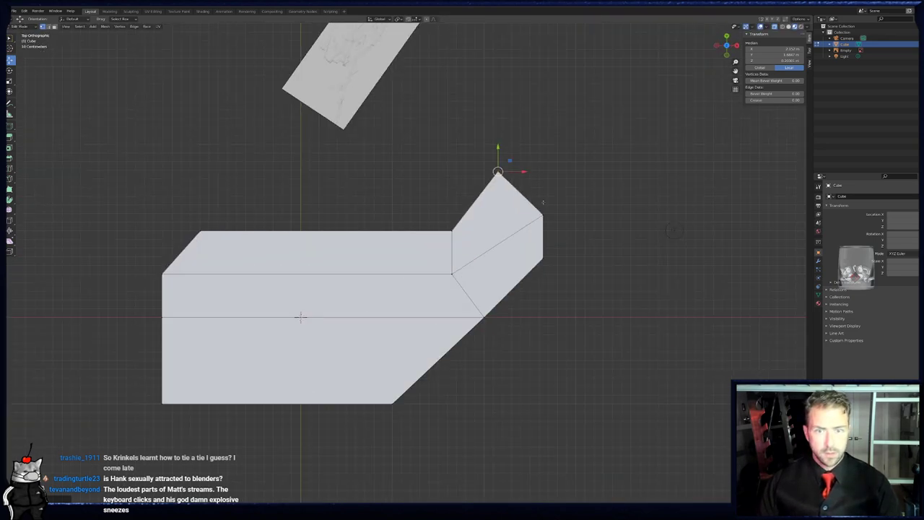
- Collapse the end's middle vertices onto its outer corner, and slide that corner slightly back along the slanted side
key("alt+a")
key("b")
left_click_drag(485, 155, 472, 171)
left_click_drag(529, 197, 550, 236)
left_click_drag(526, 239, 557, 275)
key("s")
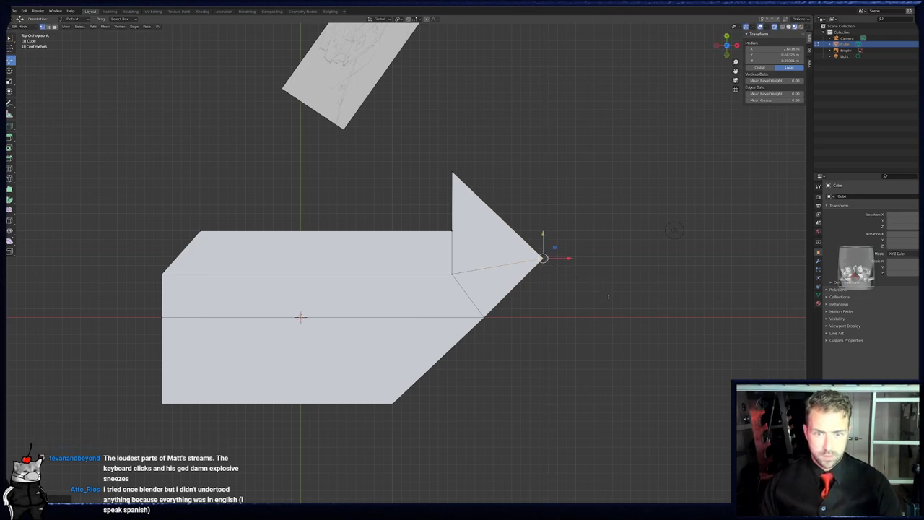
key("g")
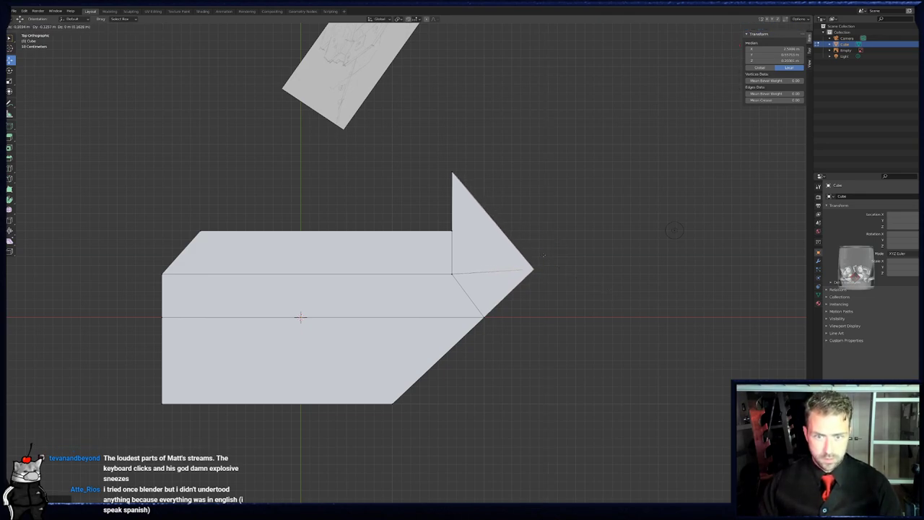
key("Return")
- Extrude the section's slanted end face outward and adjust the position of its inner corner
key("e")
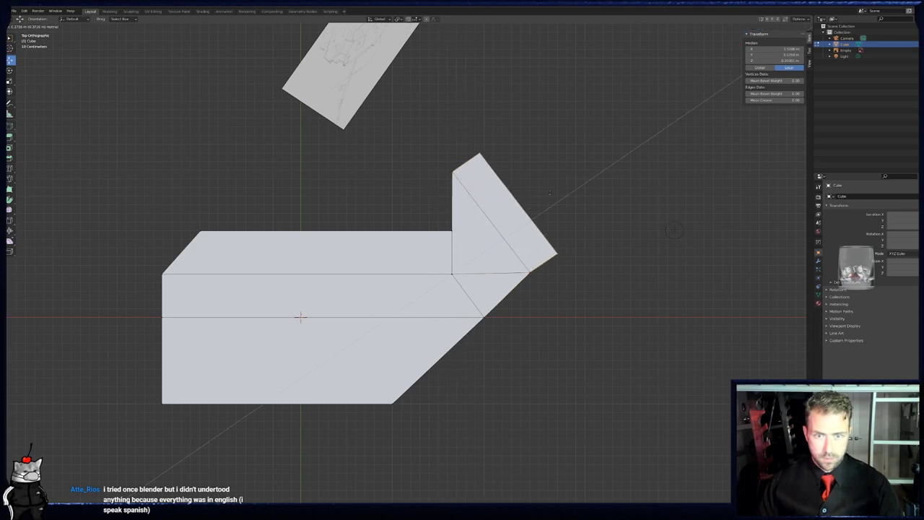
key("Return")
middle_click_drag(674, 230, 543, 216)
key("KP_7")
scroll(543, 216, "down", 3)
scroll(543, 216, "up", 3)
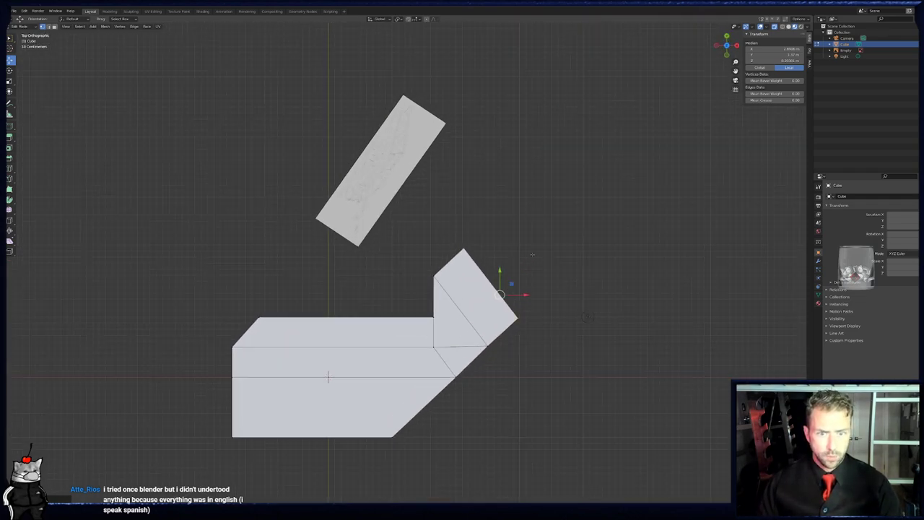
left_click(527, 387)
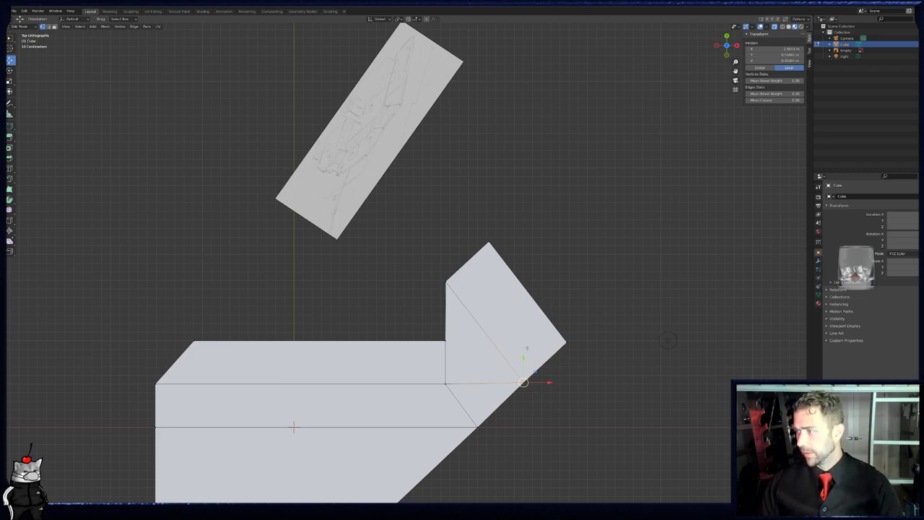
middle_click_drag(404, 314, 367, 328, "shift")
left_click_drag(419, 230, 482, 300)
key("g")
left_click(463, 276)
- Extrude the end face outward once more, then rotate and reposition the new end to turn the arm toward Y
key("alt+a")
key("b")
key("b")
left_click_drag(514, 345, 560, 367)
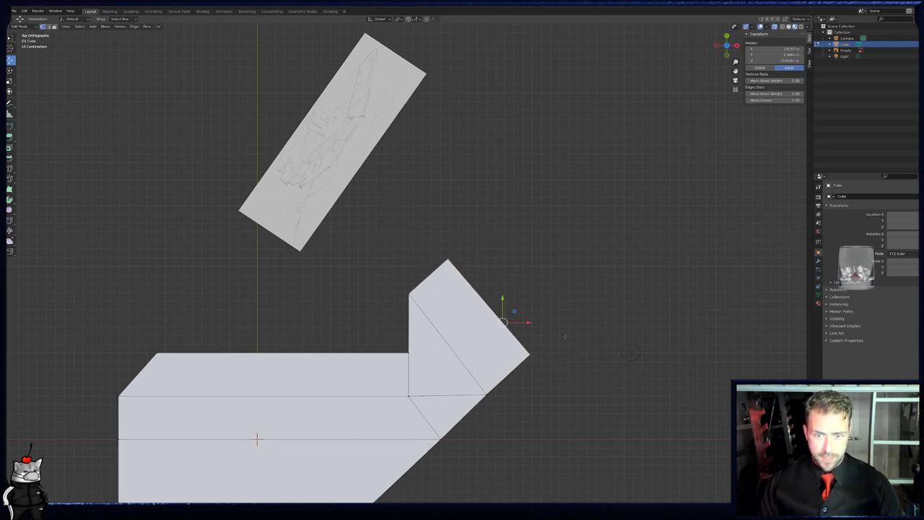
middle_click_drag(566, 335, 564, 352, "shift")
key("e")
left_click(610, 315)
key("r")
left_click(633, 260)
key("r")
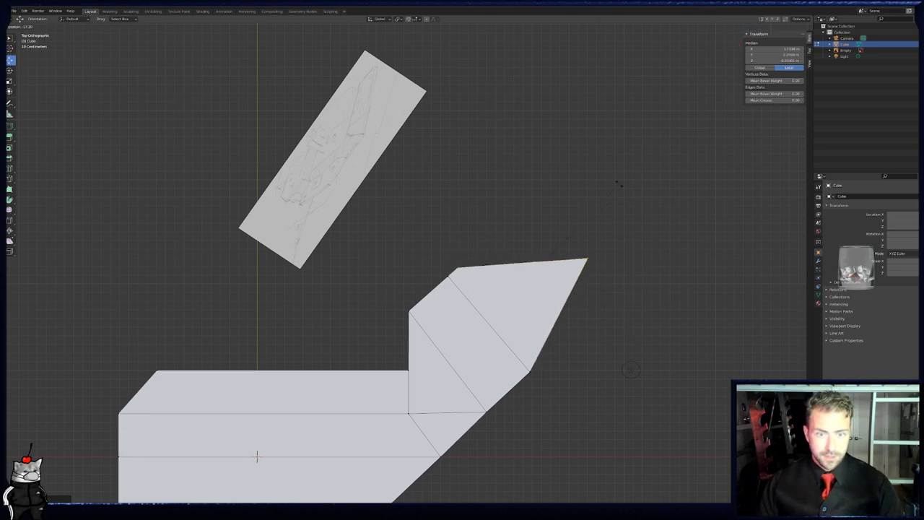
key("g")
left_click(611, 179)
- Move the outer corner edge of the arm's end along Y to line it up with the arm's outer side
left_click_drag(551, 210, 598, 265)
key("g")
right_click(583, 228)
key("g")
key("y")
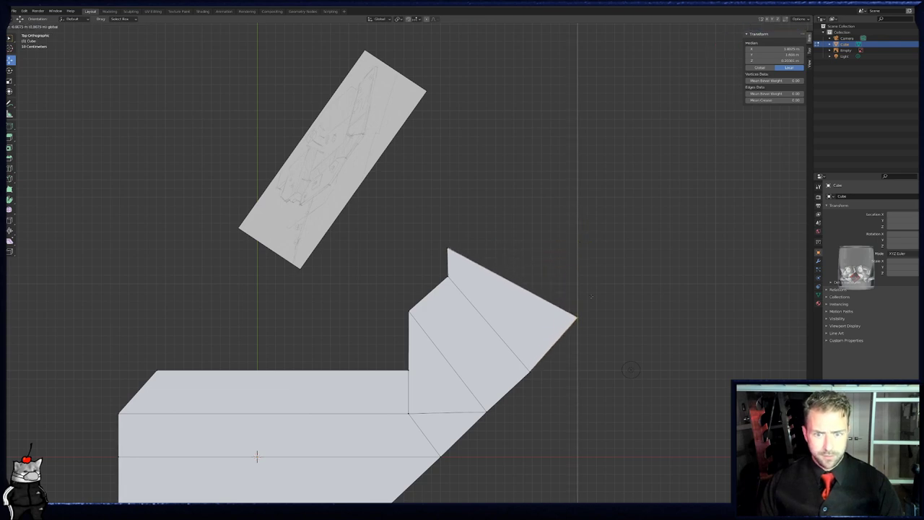
left_click(604, 302)
- Extrude the arm's slanted end face and move it along Y to form a straight stretch
key("alt+a")
key("b")
left_click_drag(435, 235, 466, 261)
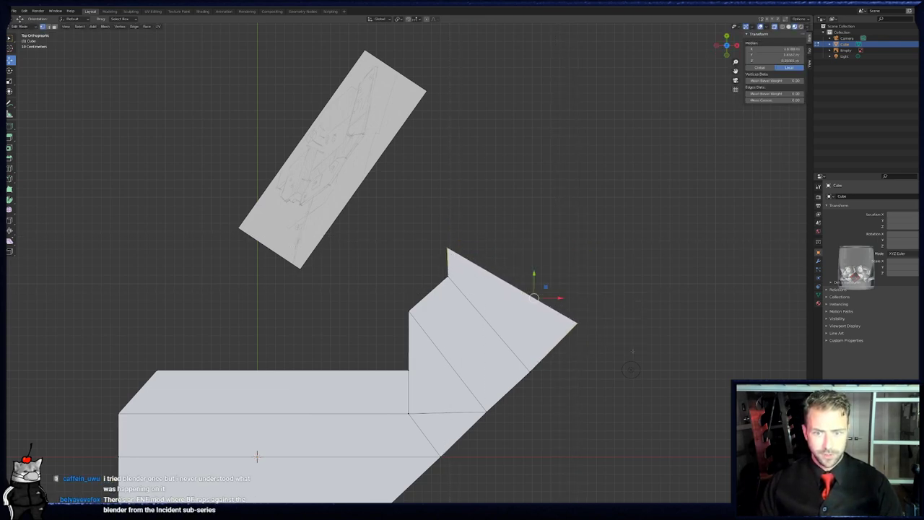
middle_click_drag(632, 352, 631, 391, "shift")
key("e")
right_click(569, 296)
key("g")
key("y")
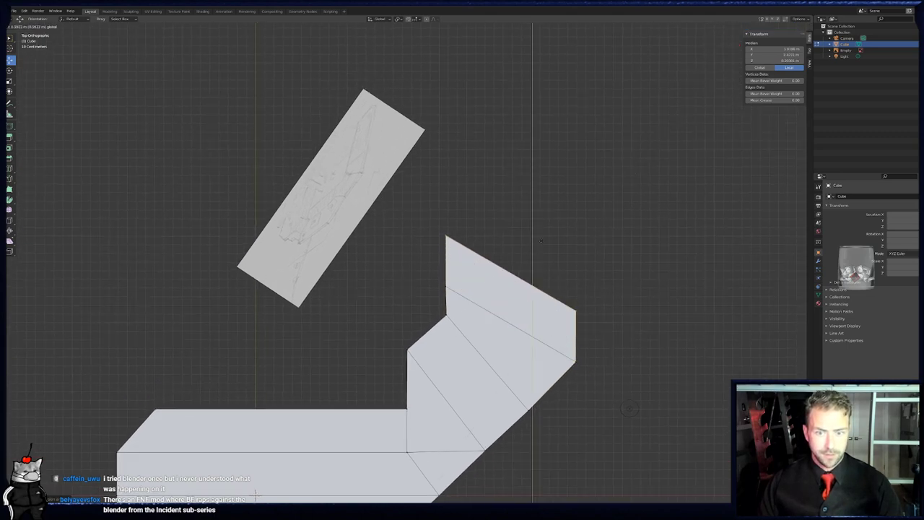
left_click(550, 176)
- Flatten the arm's slanted end by scaling it to 0 along Y
key("s")
key("y")
key("1")
key("0")
key("Return")
key("ctrl+z")
key("s")
key("y")
key("0")
key("Return")
middle_click_drag(256, 493, 556, 221)
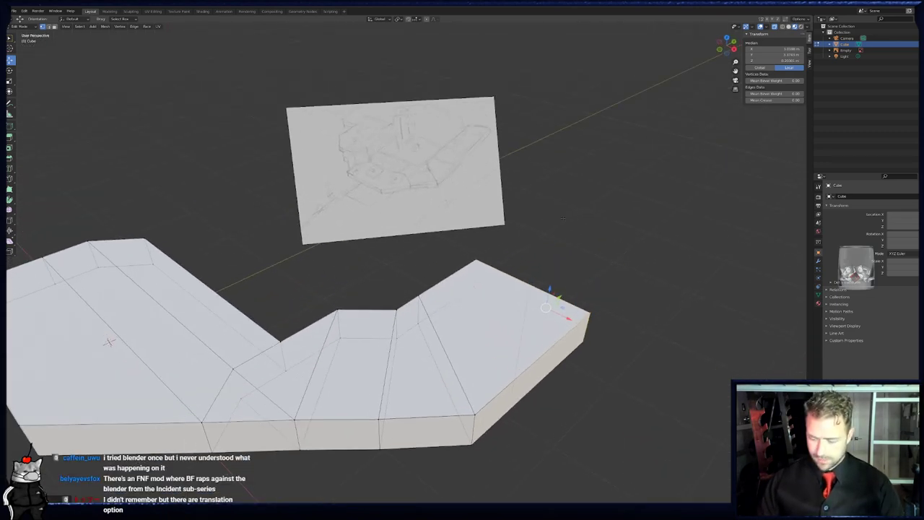
key("KP_7")
middle_click_drag(467, 280, 505, 244)
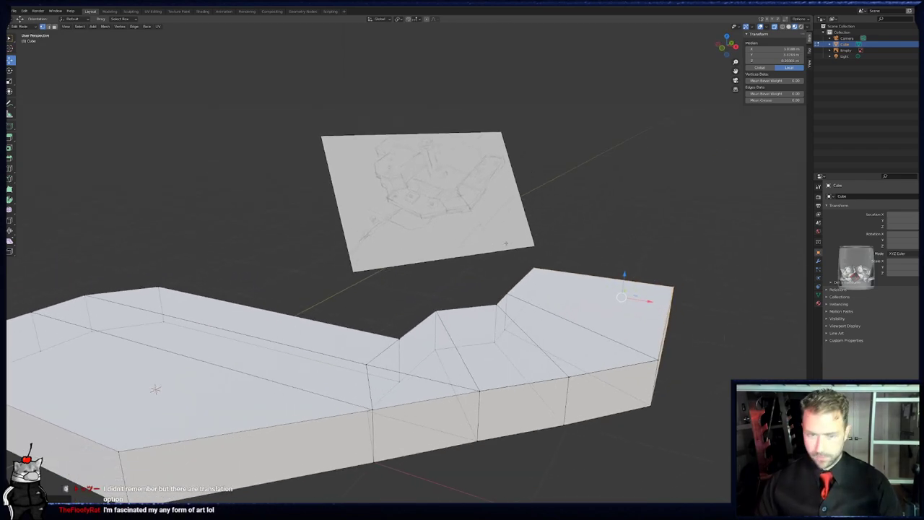
key("KP_7")
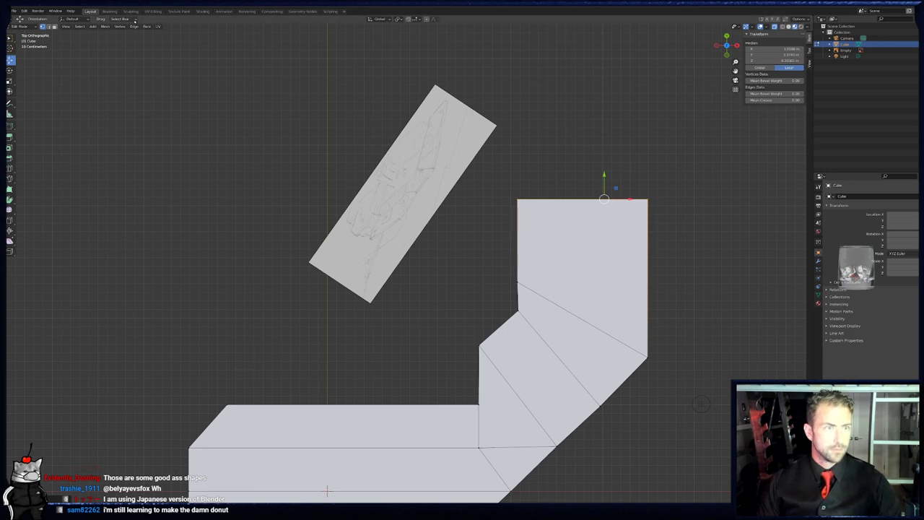
- Add a torus, raise it along Z and enlarge it over the platform, then delete it
left_click(92, 27)
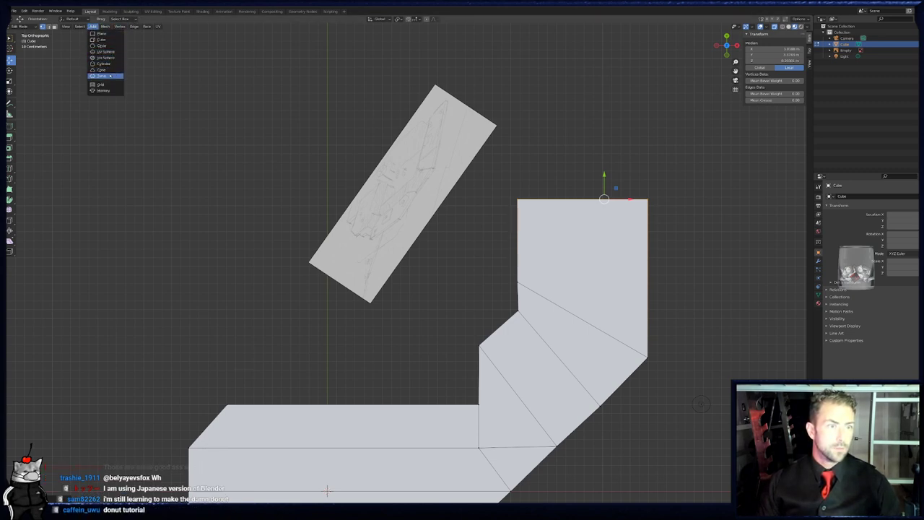
left_click(113, 76)
middle_click_drag(485, 394, 400, 314)
scroll(400, 314, "down", 4)
key("g")
key("z")
left_click(400, 237)
middle_click_drag(400, 237, 469, 264)
key("s")
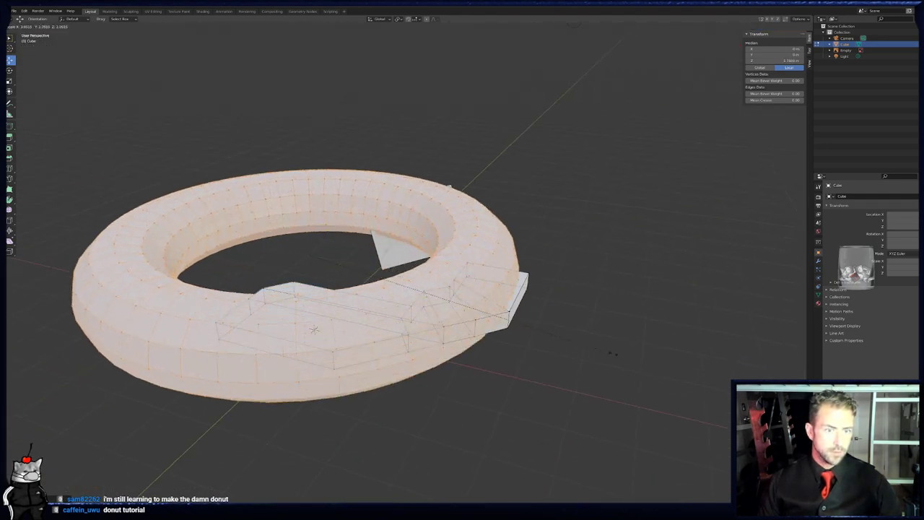
left_click(695, 397)
middle_click_drag(694, 397, 647, 357)
key("x")
left_click(648, 356)
- Move the wide arm's end edges outward along Y to lengthen the arm
middle_click_drag(544, 305, 512, 323)
scroll(571, 339, "up", 6)
key("b")
left_click_drag(466, 287, 534, 348)
left_click_drag(486, 269, 538, 350)
key("b")
left_click_drag(605, 389, 678, 453)
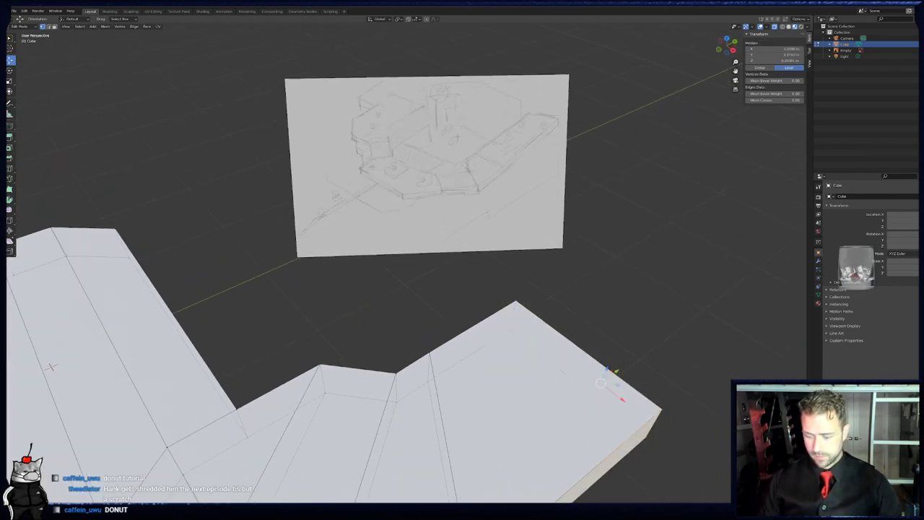
key("KP_7")
scroll(656, 310, "down", 4)
middle_click_drag(562, 359, 553, 60)
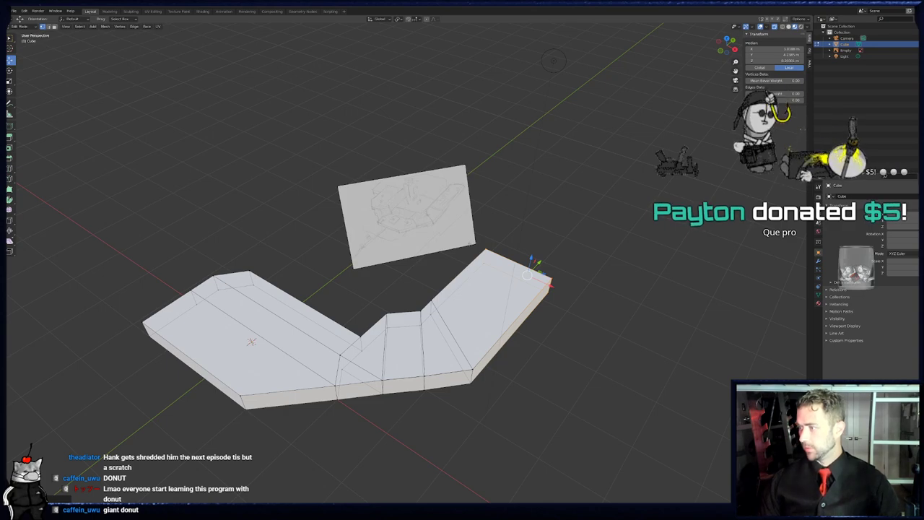
middle_click_drag(553, 61, 320, 294)
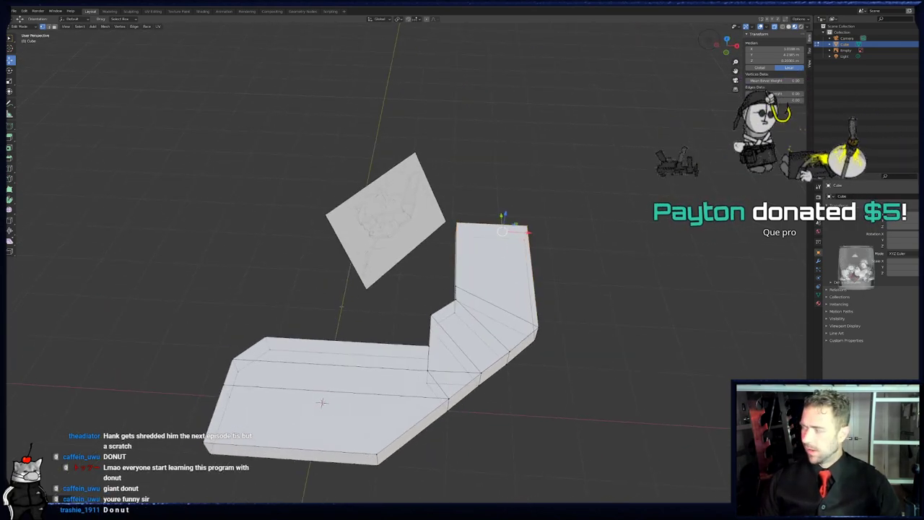
- Add a loop cut across the width of the main slab, between its centre and the back end
left_click(333, 371)
left_click(305, 356)
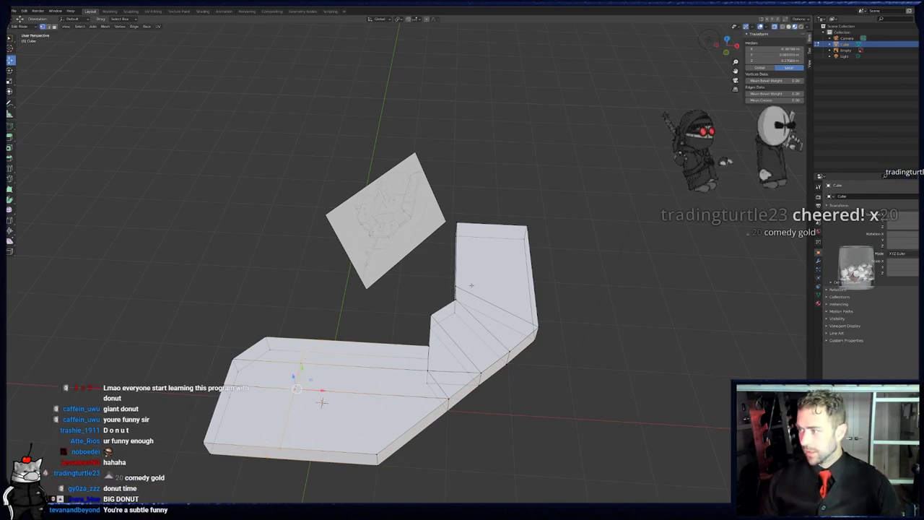
middle_click_drag(471, 285, 505, 242)
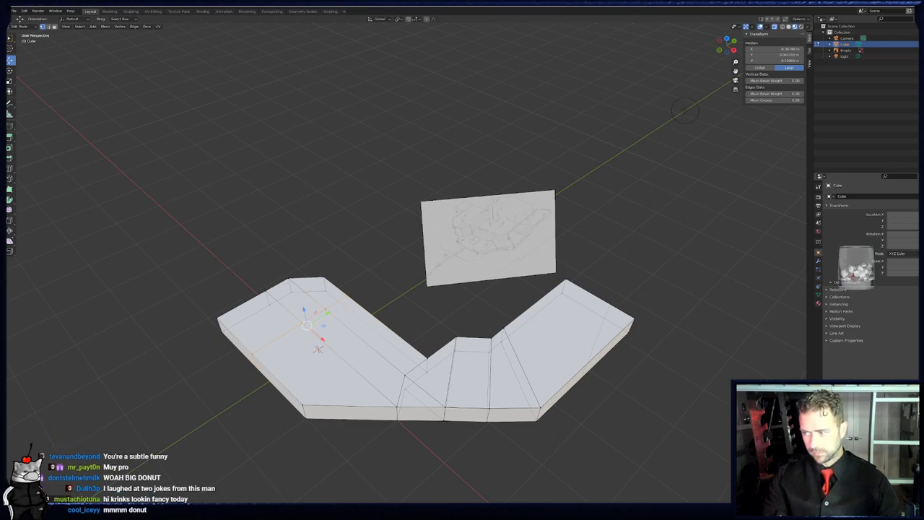
middle_click_drag(365, 292, 398, 278)
scroll(409, 278, "up", 2)
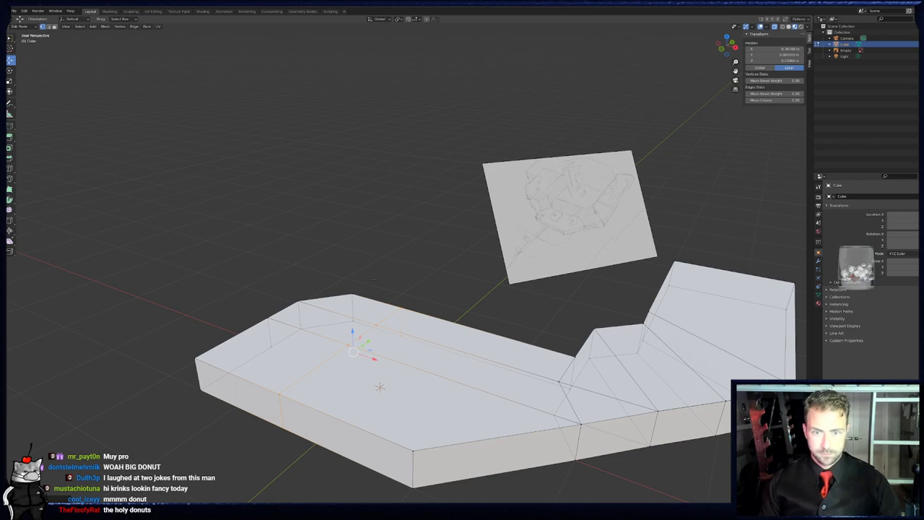
- Extrude the angled corner face at the slab's back end outward to start a second arm
left_click_drag(294, 282, 358, 304)
key("KP_7")
key("KP_7")
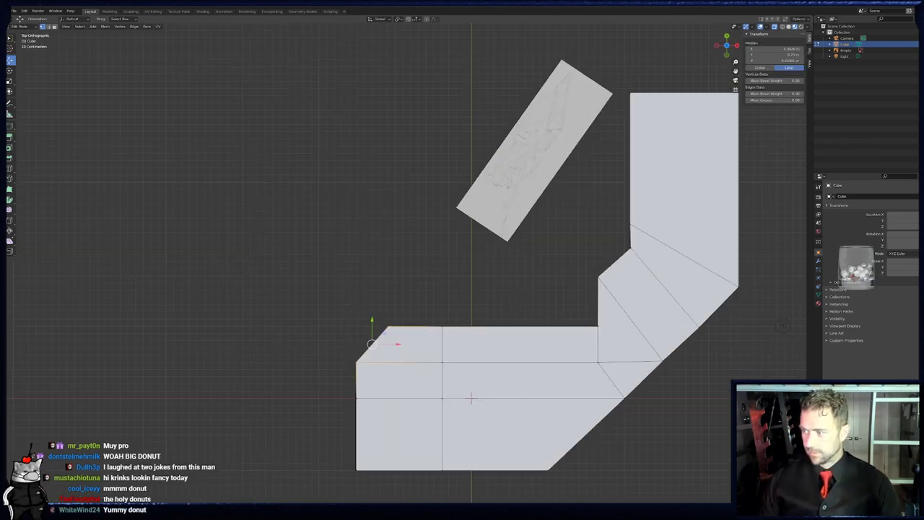
scroll(354, 312, "down", 3)
key("e")
left_click(353, 311)
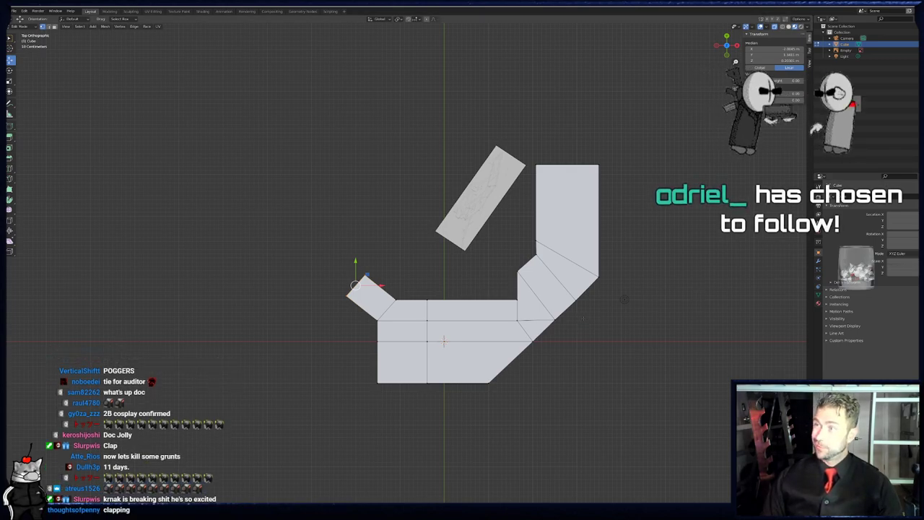
- Extrude the second arm's end face along Y into a long narrow arm, and flatten its end with a Y scale of 0
middle_click_drag(520, 361, 294, 228)
scroll(474, 304, "up", 7)
left_click(310, 258)
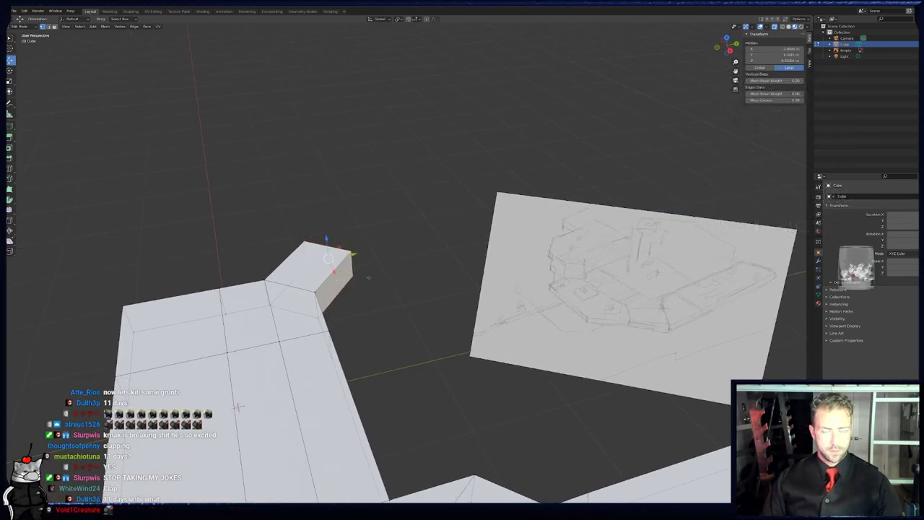
key("KP_7")
key("e")
left_click(330, 133)
middle_click_drag(330, 133, 364, 166, "shift")
key("y")
key("0")
key("Return")
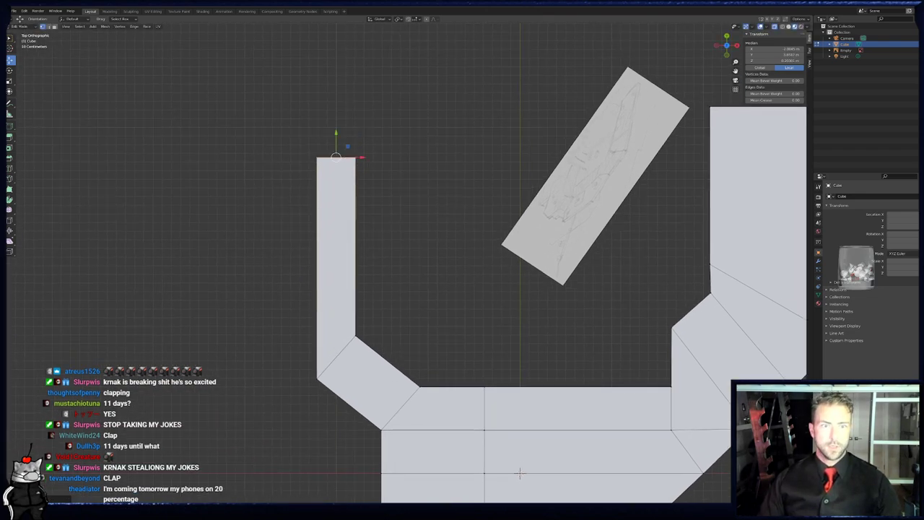
- Align the ends of both arms by scaling them together to 0 along Y, and extend both arms outward along Y
key("g")
key("y")
left_click(318, 157)
scroll(317, 157, "down", 4)
left_click_drag(288, 143, 629, 207)
key("s")
key("y")
key("0")
key("Return")
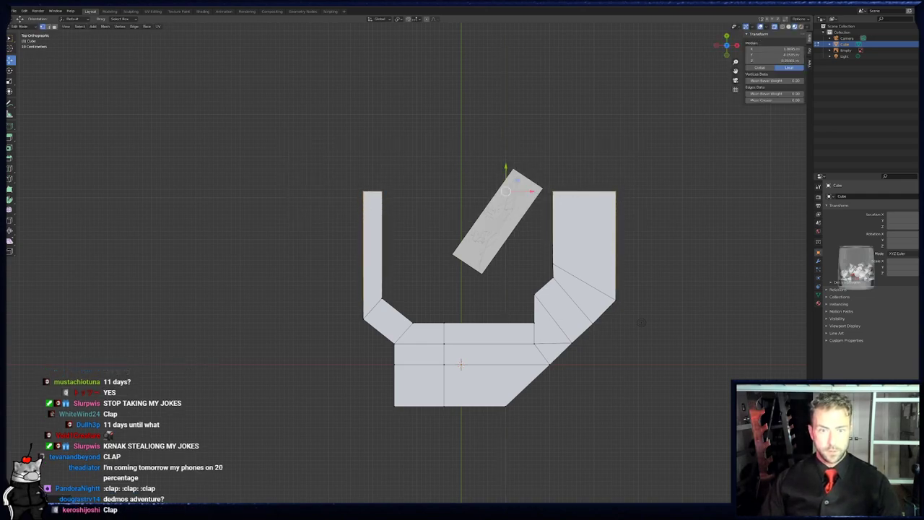
left_click_drag(506, 169, 508, 154)
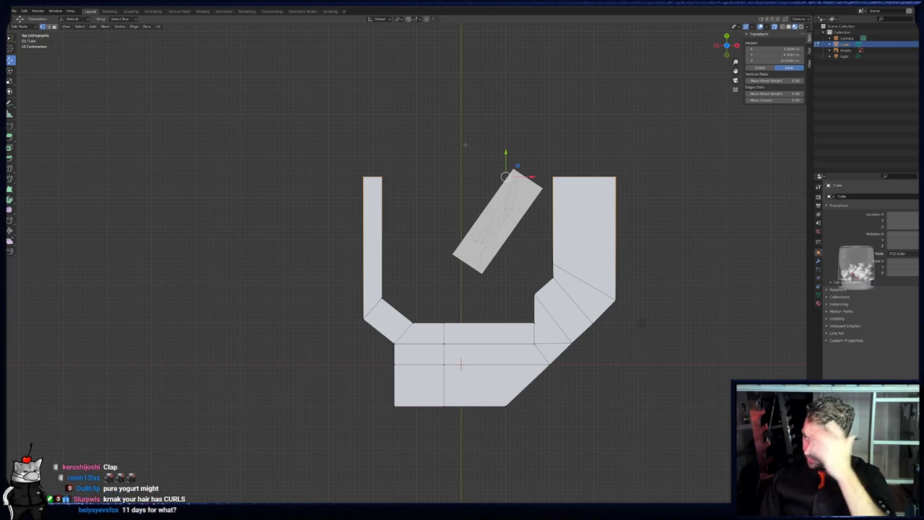
- Extrude the long outer side face of the narrow arm outward to widen it
middle_click_drag(468, 186, 497, 232)
key("alt+a")
key("b")
left_click_drag(430, 205, 463, 314)
middle_click_drag(471, 289, 444, 308)
key("e")
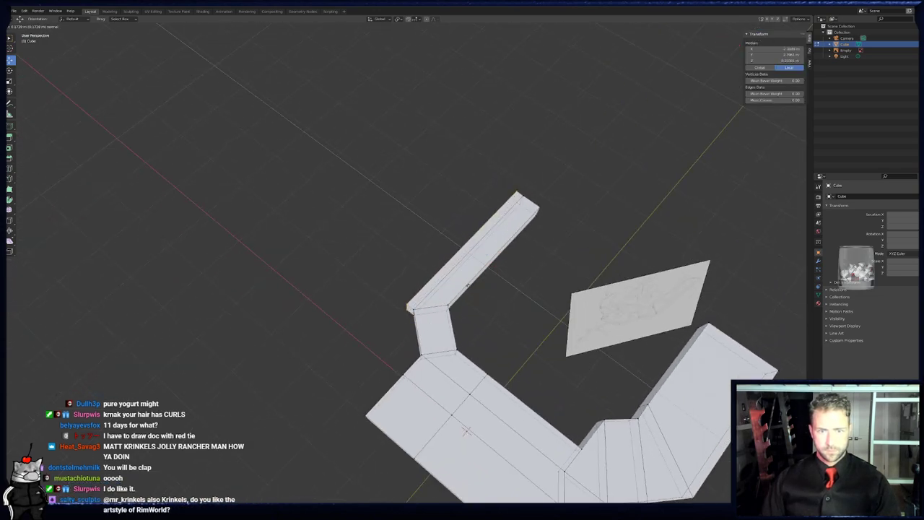
- Move the narrow left arm's outer edge outward to widen the arm
left_click(442, 261)
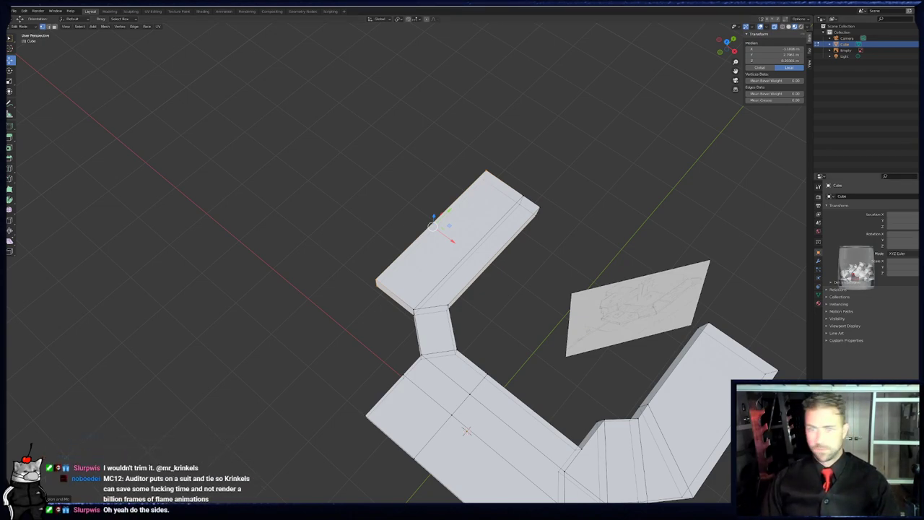
middle_click_drag(467, 431, 308, 335)
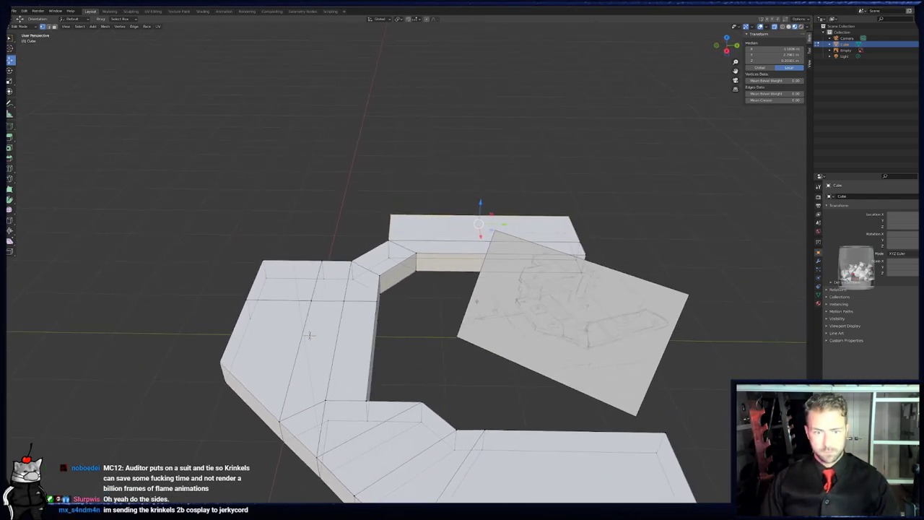
- Join the inner corner vertices of the two arms and line them up at the same Y position
key("alt+a")
key("b")
left_click_drag(404, 379, 435, 412)
key("b")
left_click_drag(419, 252, 397, 283)
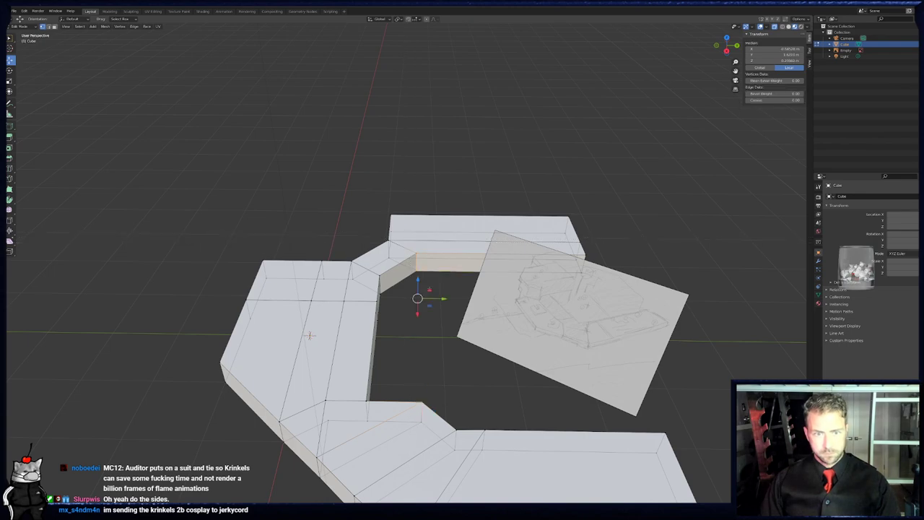
key("g")
key("y")
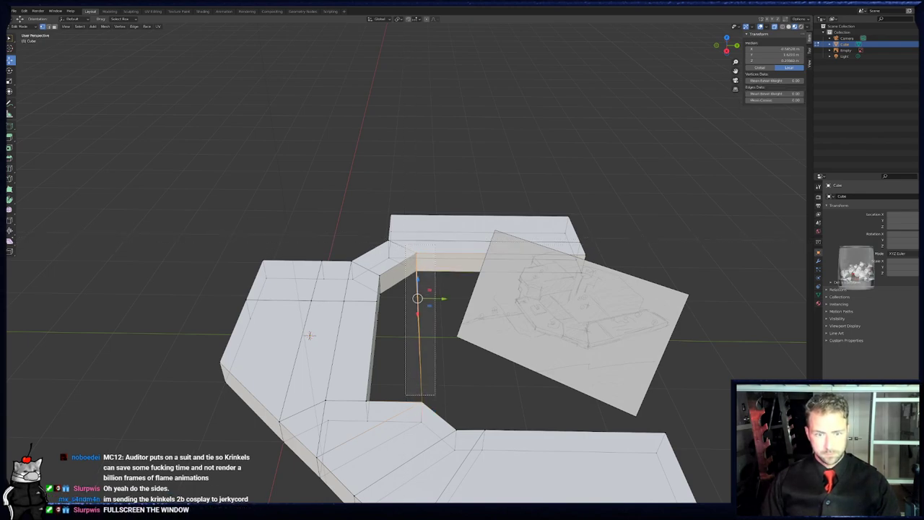
key("Return")
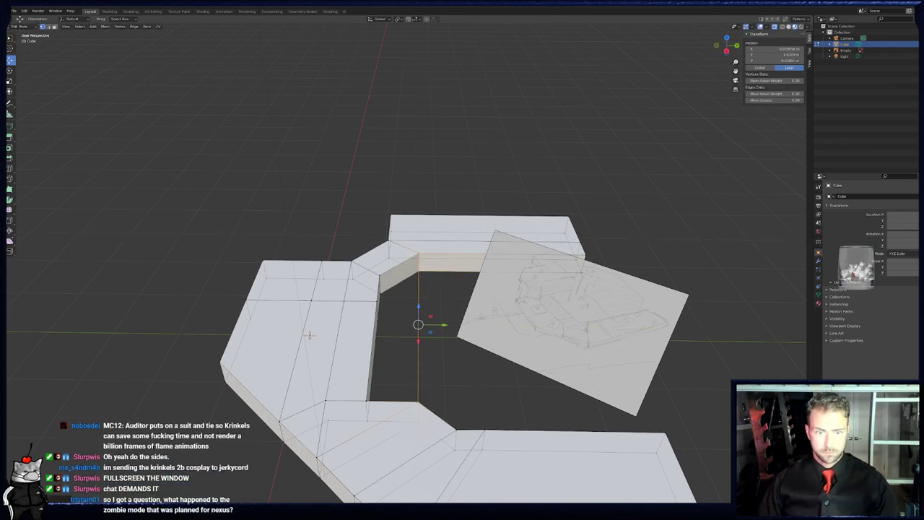
key("g")
key("y")
key("Return")
middle_click_drag(448, 325, 524, 319)
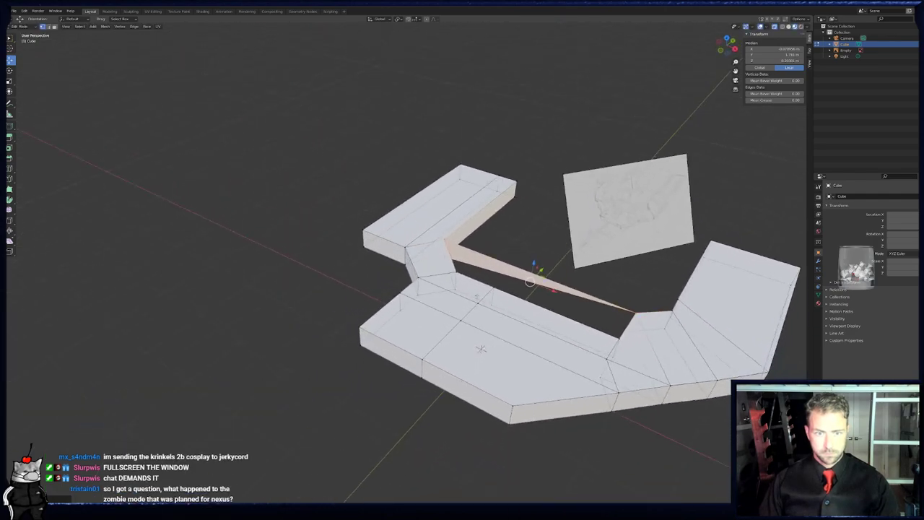
- Add a centred loop cut across the front slab, between the existing cut and the angled right corner
key("g")
key("g")
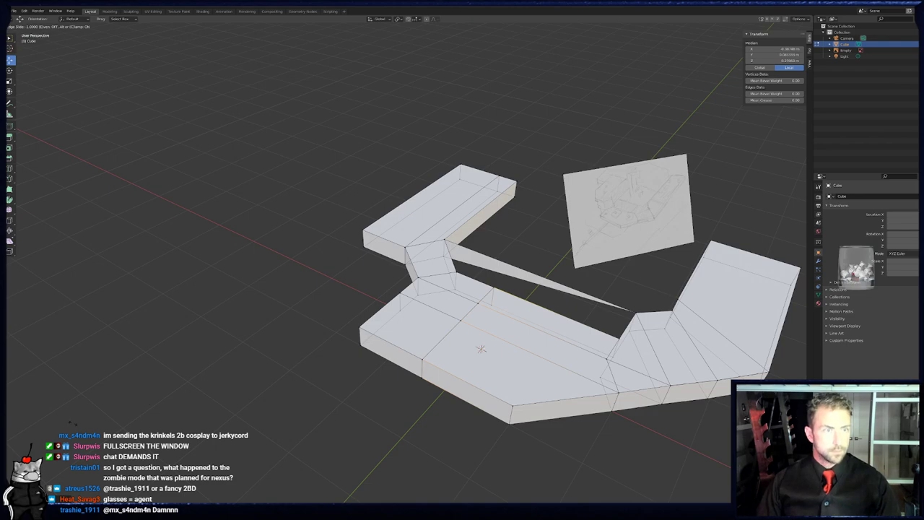
right_click(594, 46)
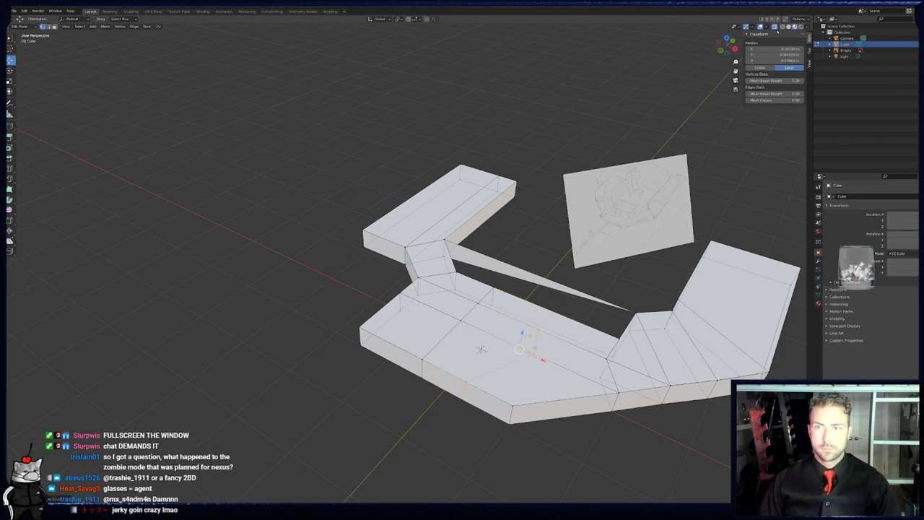
- Delete the thin triangular face spanning the gap between the two arms' inner corners
left_click(54, 26)
left_click(491, 263)
key("x")
left_click(490, 262)
middle_click_drag(492, 261, 478, 253)
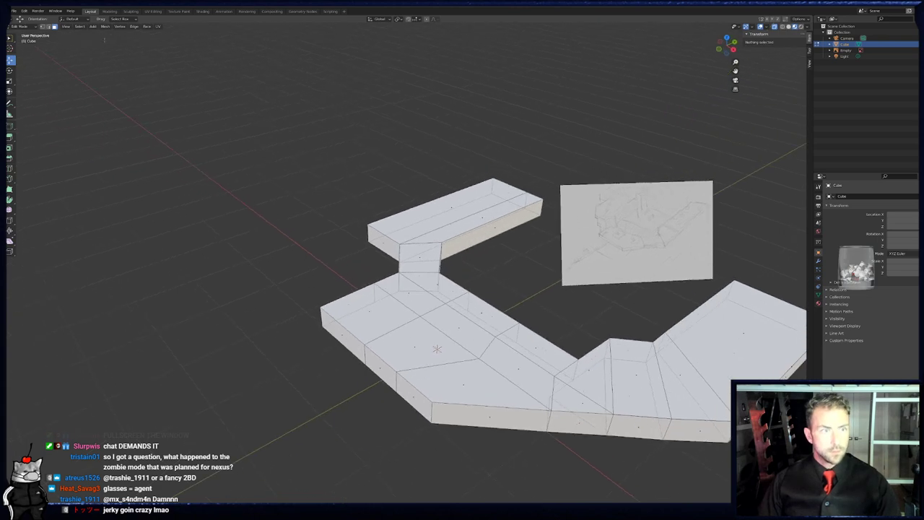
- Fill a vertical strip face between the inner corner edges of the left and right arms
middle_click_drag(433, 235, 394, 235)
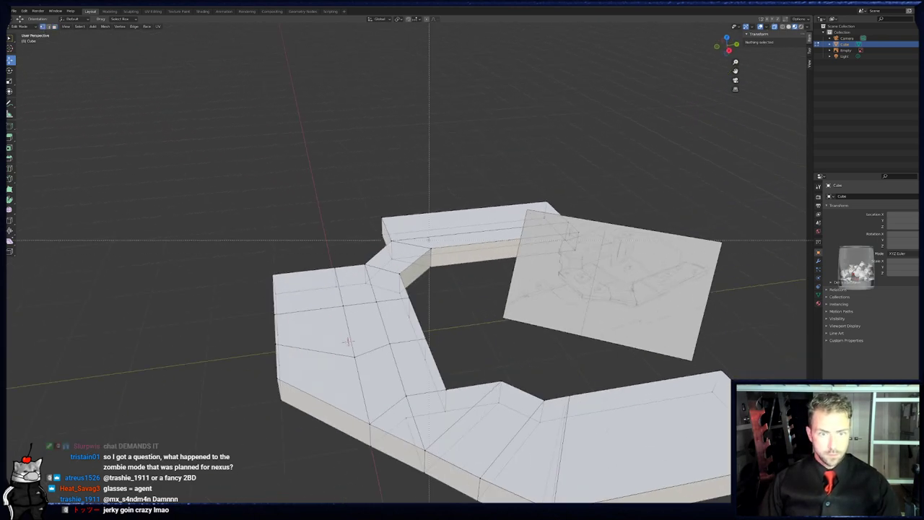
left_click(433, 267)
left_click(502, 383, "shift")
key("f")
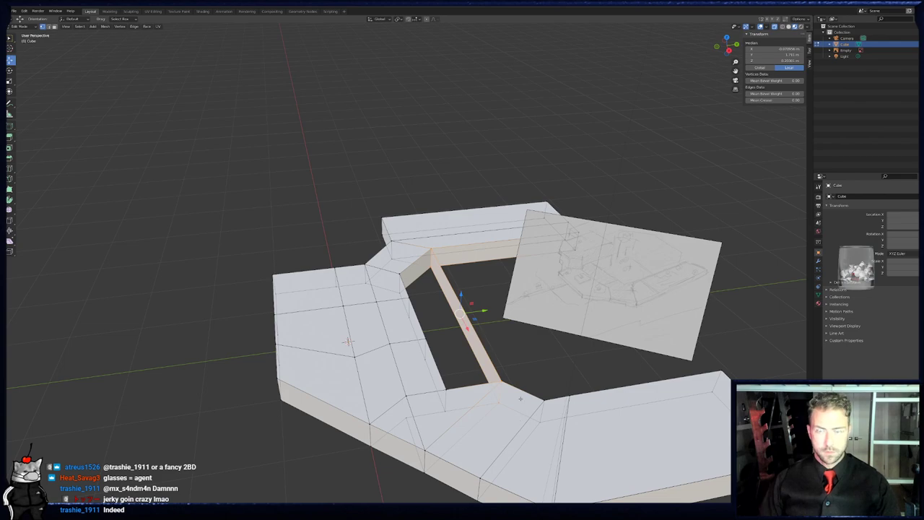
key("KP_7")
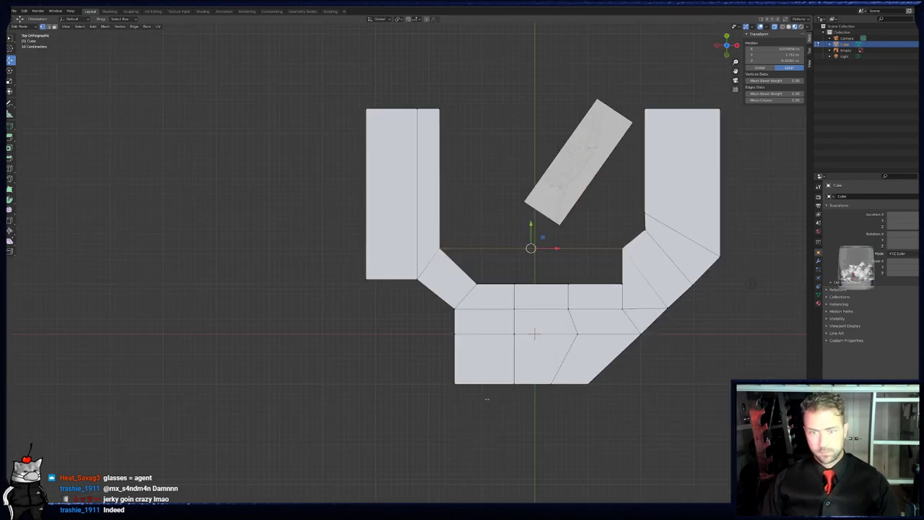
middle_click_drag(507, 236, 514, 283)
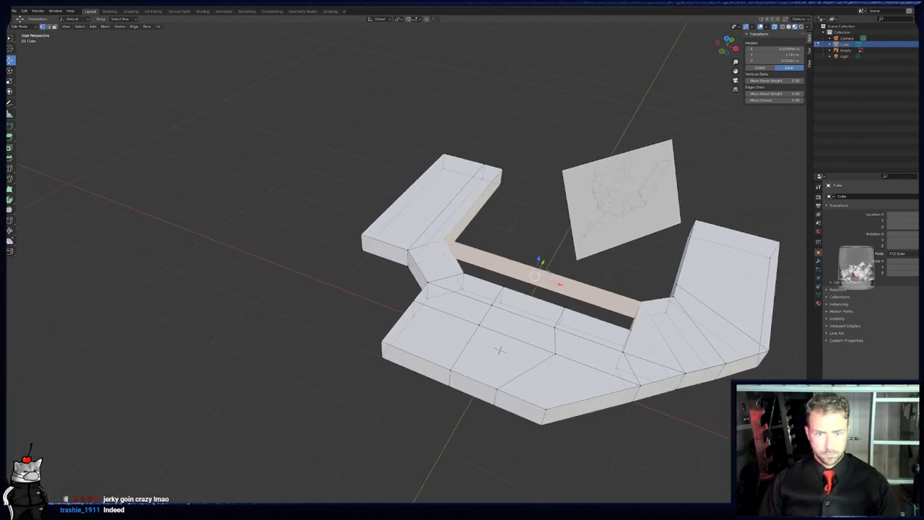
- Divide the new vertical strip between the arms with two evenly spaced loop cuts
key("ctrl+r")
scroll(556, 290, "up", 1)
left_click(556, 291)
right_click(555, 289)
- Fill the left top face of the gap between the new strip and the front slab
key("alt+a")
key("b")
left_click_drag(497, 246, 515, 311)
middle_click_drag(516, 310, 527, 362)
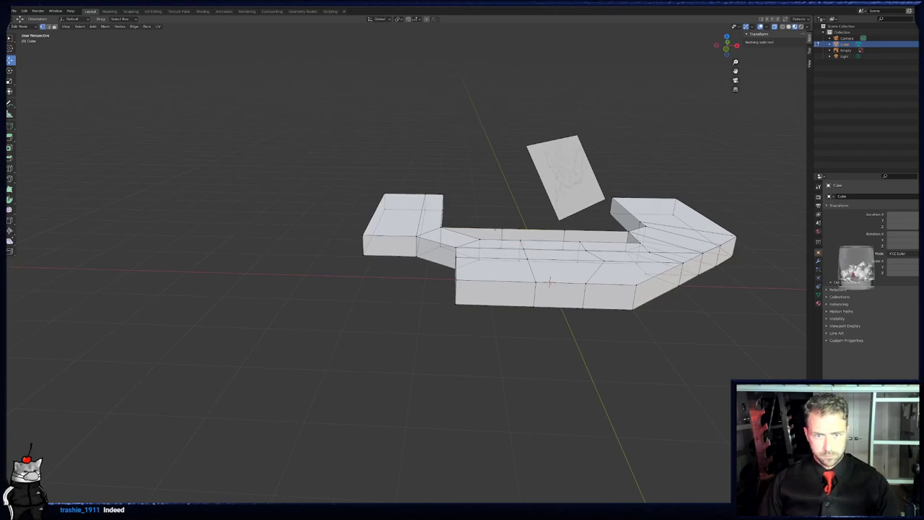
left_click(507, 223)
middle_click_drag(506, 223, 497, 250, "shift")
scroll(497, 250, "up", 3)
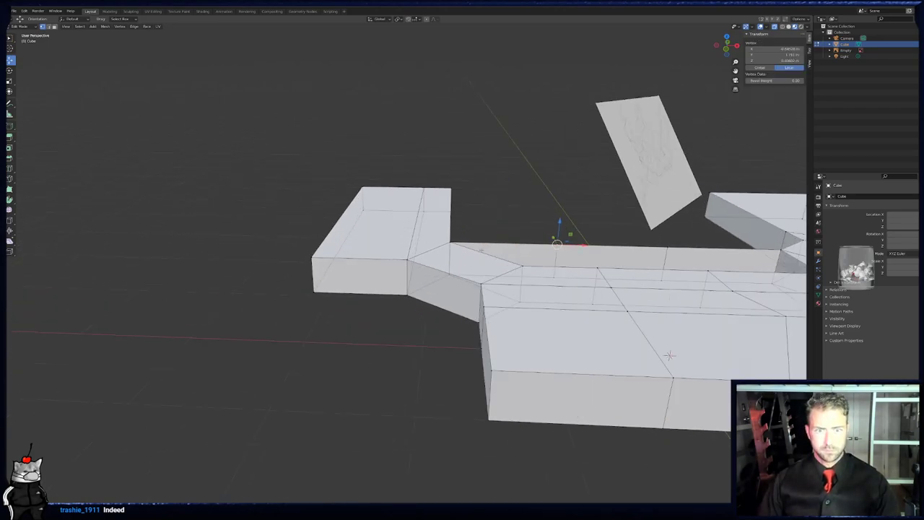
left_click(456, 236, "shift")
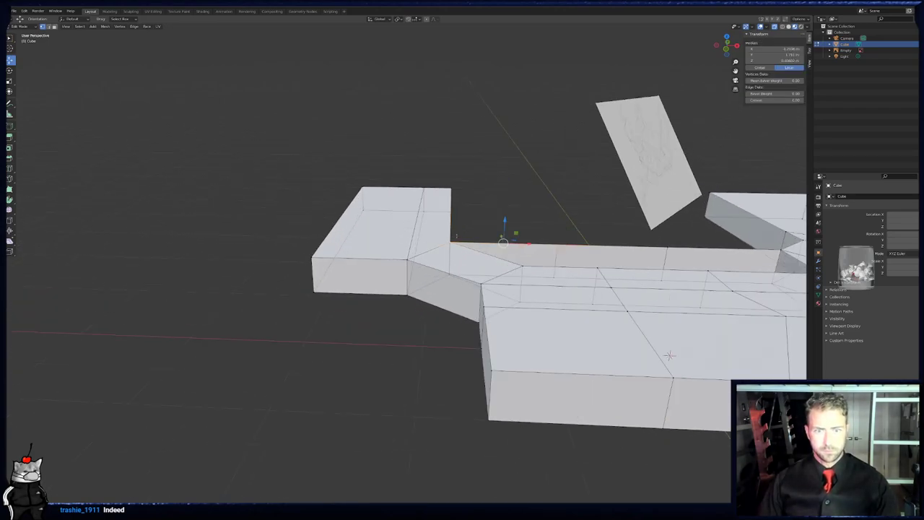
left_click(597, 268, "shift")
key("f")
key("alt+a")
- Fill the middle top face between the strip's two cuts and the front slab's edge
middle_click_drag(627, 267, 501, 265, "shift")
left_click(446, 243)
left_click(554, 246, "shift")
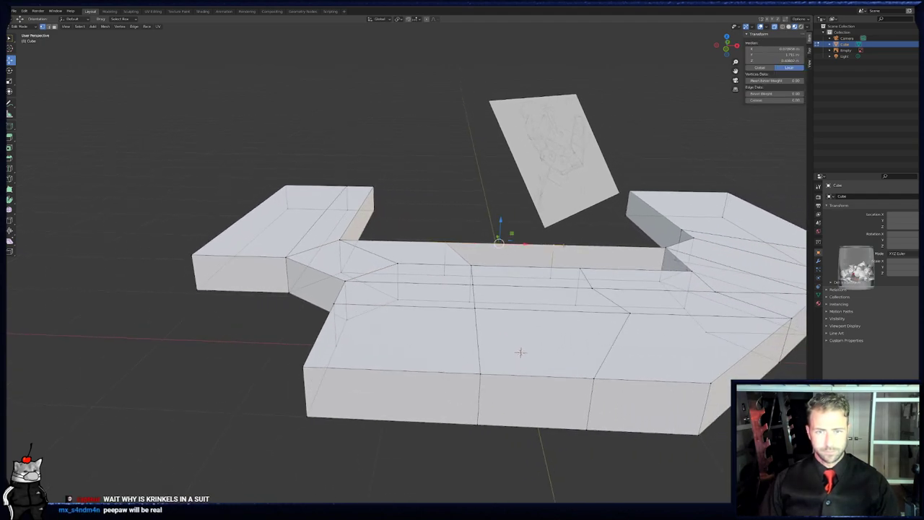
left_click(472, 265, "shift")
left_click(583, 268, "shift")
key("f")
- Fill the remaining right top face between the strip and the front slab to close the gap
key("alt+a")
left_click(554, 245)
left_click(582, 268, "shift")
middle_click_drag(686, 269, 682, 269, "shift")
middle_click_drag(516, 351, 312, 352)
key("alt+a")
mouse_move(540, 269)
middle_mouse_down()
mouse_move(482, 245)
mouse_move(540, 264)
middle_mouse_up()
- Straighten the right interior column of the base's vertices along the X axis in top view
key("KP_7")
scroll(539, 264, "down", 4)
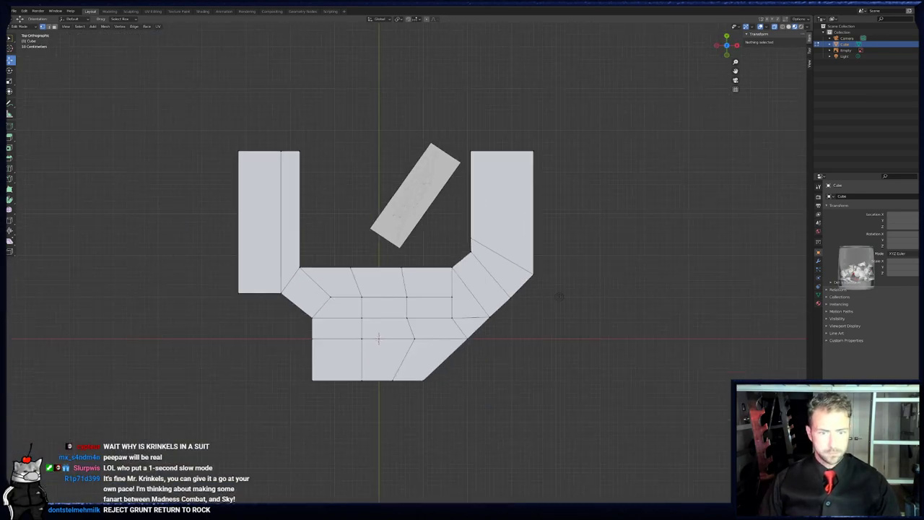
key("a")
left_click_drag(401, 300, 418, 389)
key("alt+a")
key("b")
left_click_drag(382, 260, 421, 397)
key("alt+a")
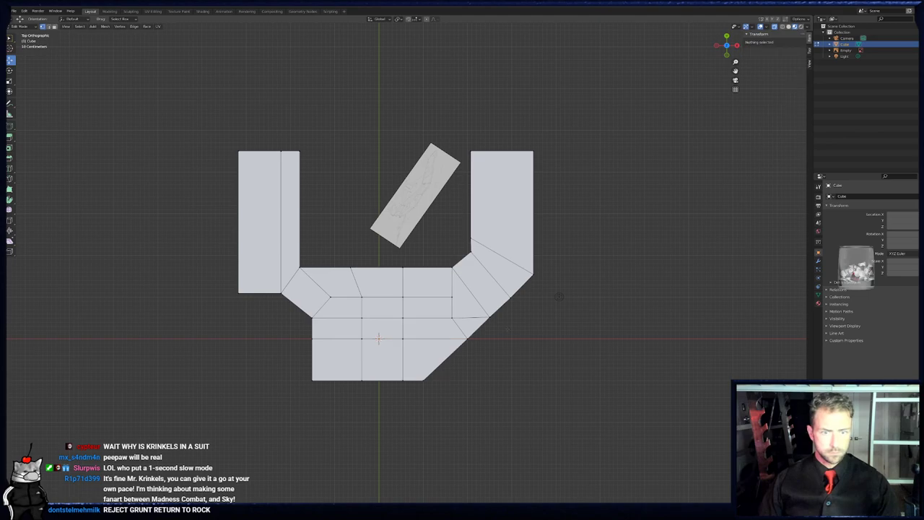
- Straighten the left interior column of the base's vertices by scaling it to 0 along X
left_click_drag(378, 335, 383, 393)
key("s")
key("x")
key("0")
key("Return")
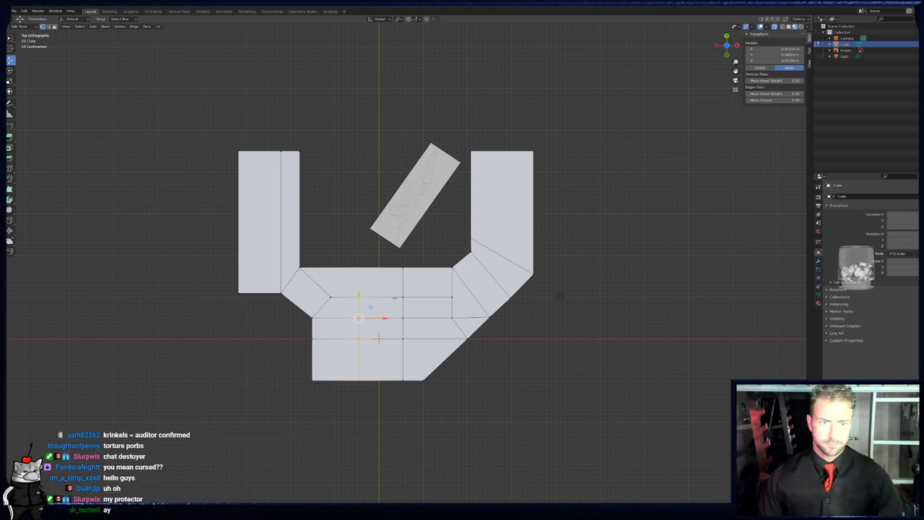
- Move the interior vertices near the right inner corner along X toward the middle of the base
key("alt+a")
key("b")
left_click_drag(443, 292, 462, 306)
key("g")
key("x")
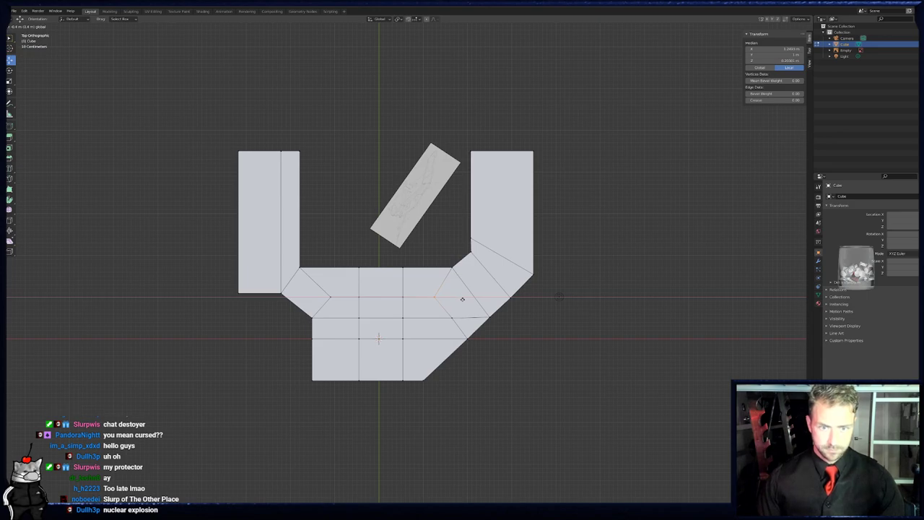
left_click(464, 301)
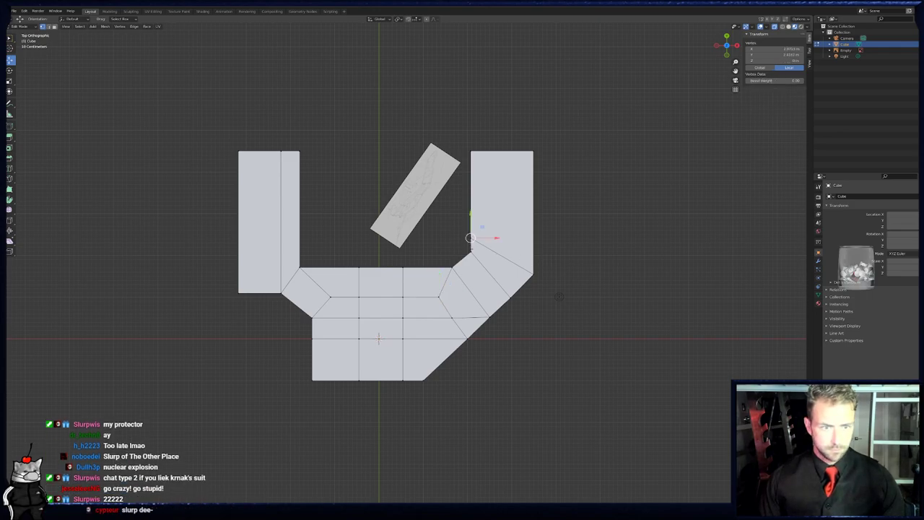
- Move the right arm's inner edge along X until it lines up with the base's right inner corner
middle_click_drag(505, 259, 386, 200)
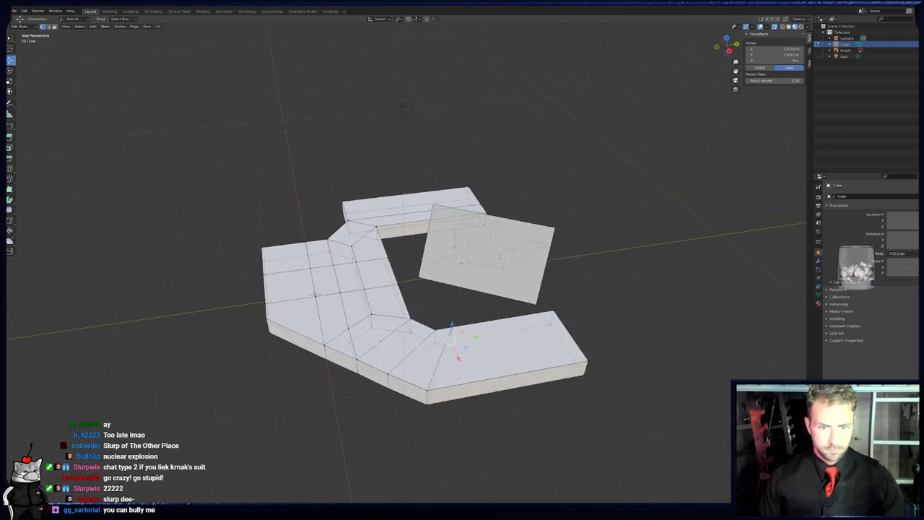
left_click_drag(445, 302, 463, 347)
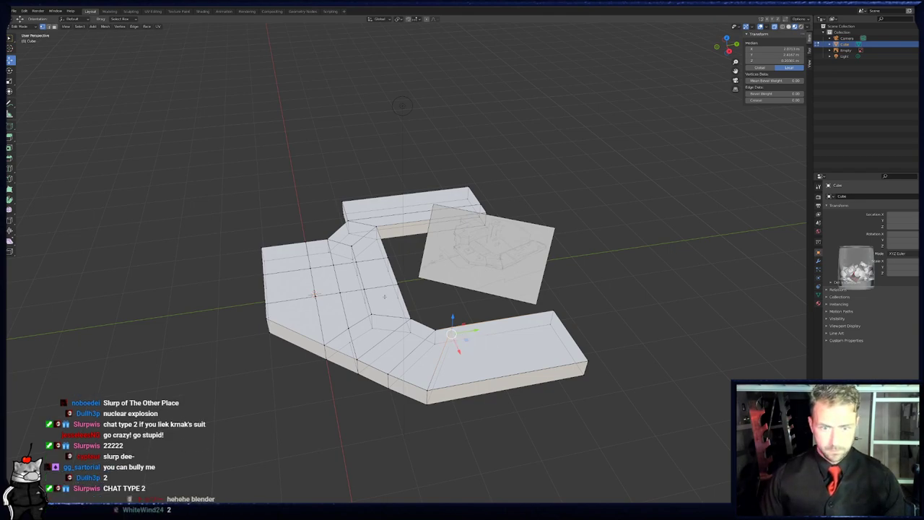
key("KP_7")
scroll(426, 352, "up", 4)
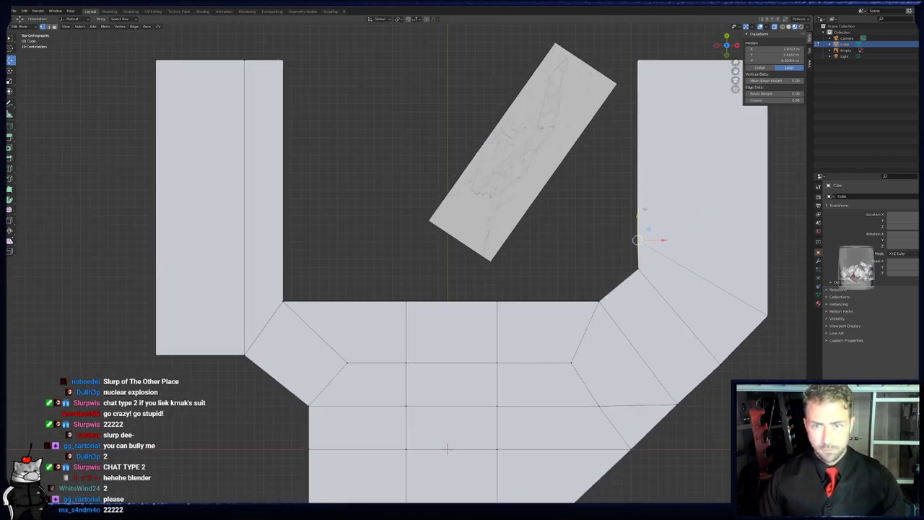
scroll(410, 387, "down", 3)
left_click_drag(514, 148, 535, 291)
left_click_drag(543, 236, 520, 237)
- Straighten the right arm's inner edge together with the inner corner vertices along X
key("alt+a")
key("b")
left_click_drag(494, 151, 511, 309)
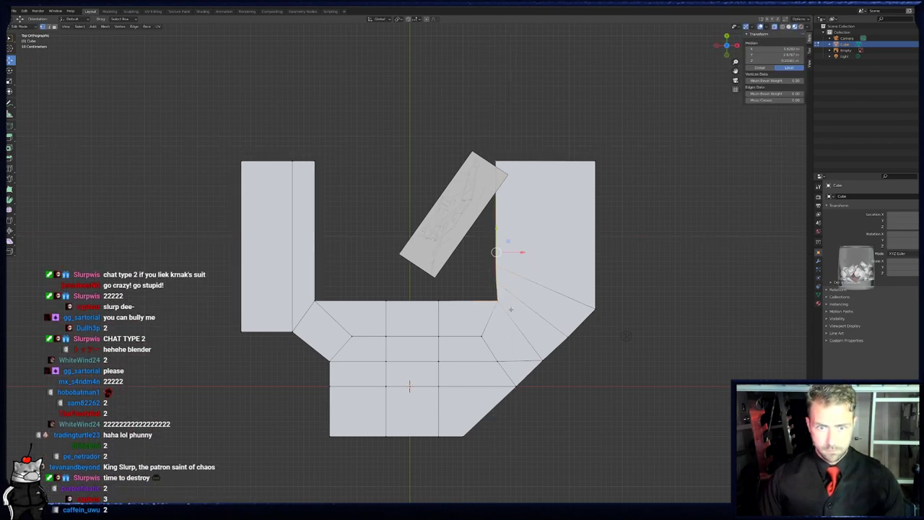
key("g")
key("x")
left_click(524, 252)
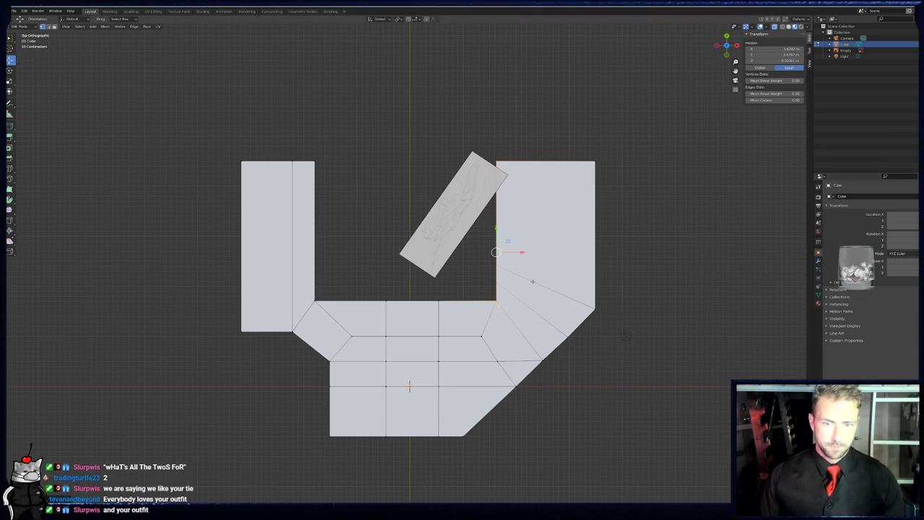
- Move the right inner corner vertices along X toward the middle of the base to form an angled corner
middle_click_drag(531, 276, 568, 213, "shift")
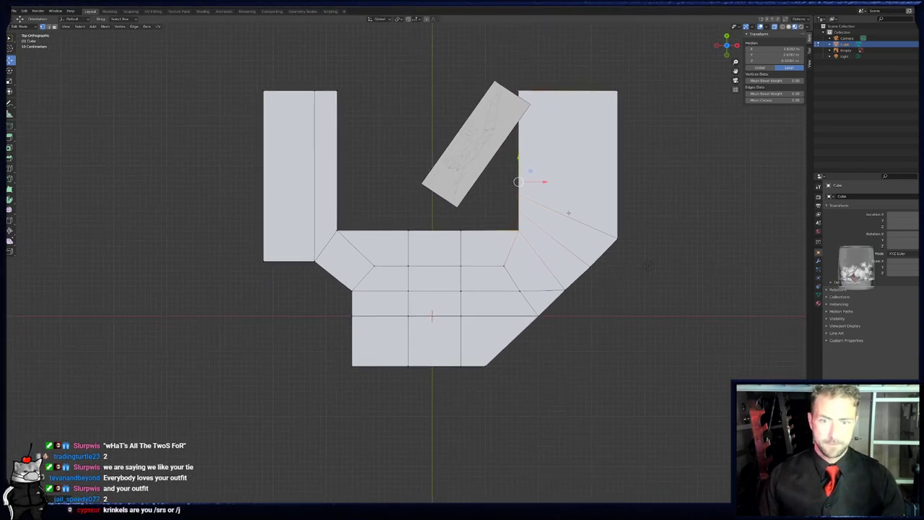
left_click(568, 213)
middle_click_drag(504, 218, 551, 228, "shift")
key("a")
key("alt+a")
left_click(566, 240)
left_click_drag(591, 239, 575, 238)
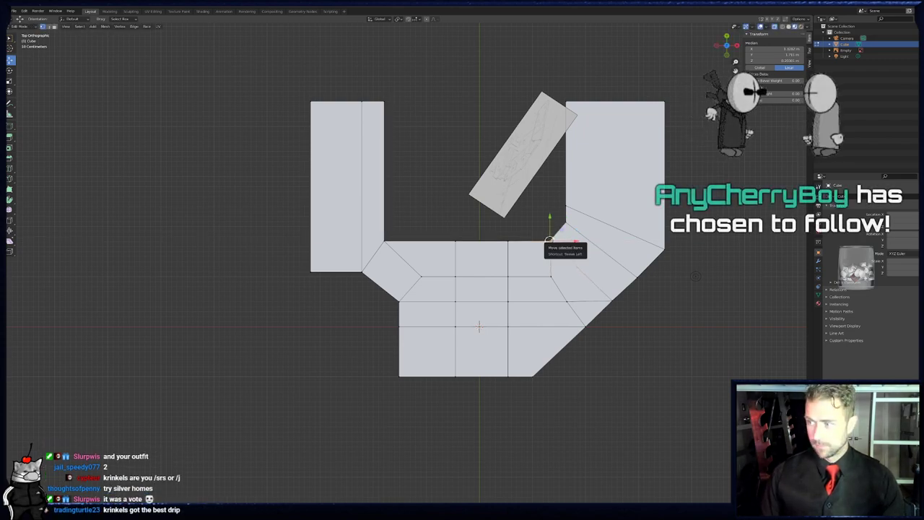
- Move the left vertex pair on the base's inner edge along X toward the left arm
middle_click_drag(522, 243, 557, 239, "shift")
middle_click_drag(512, 323, 370, 341)
middle_click_drag(517, 206, 356, 185)
scroll(491, 208, "up", 3)
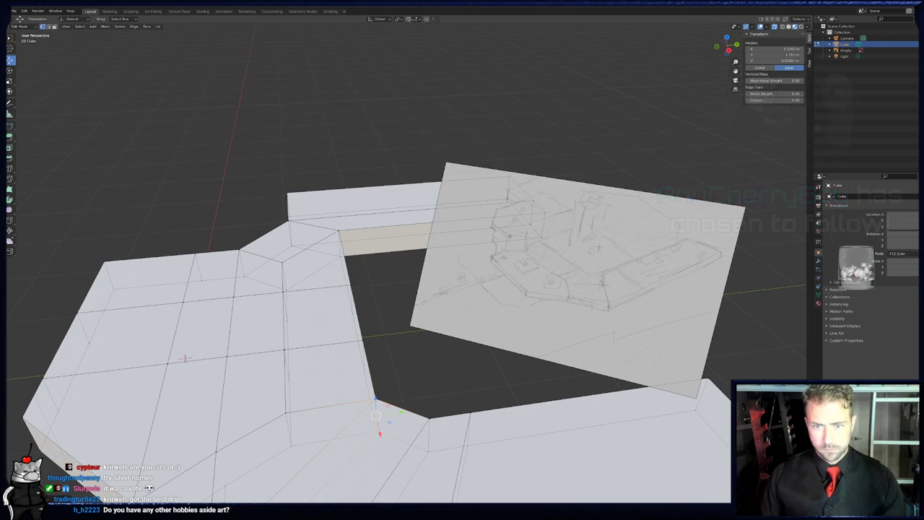
scroll(389, 309, "down", 3)
middle_click_drag(389, 309, 449, 315)
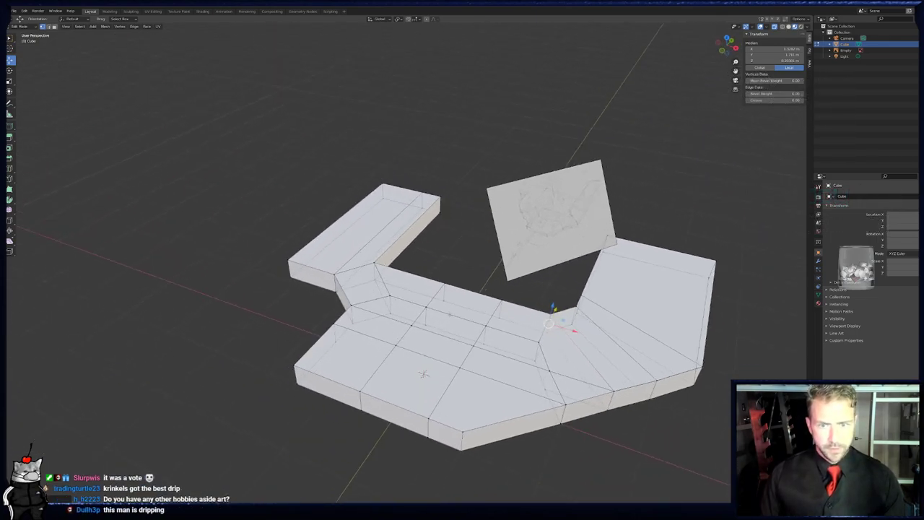
mouse_move(406, 289)
middle_mouse_down()
mouse_move(385, 301)
mouse_move(410, 281)
middle_mouse_up()
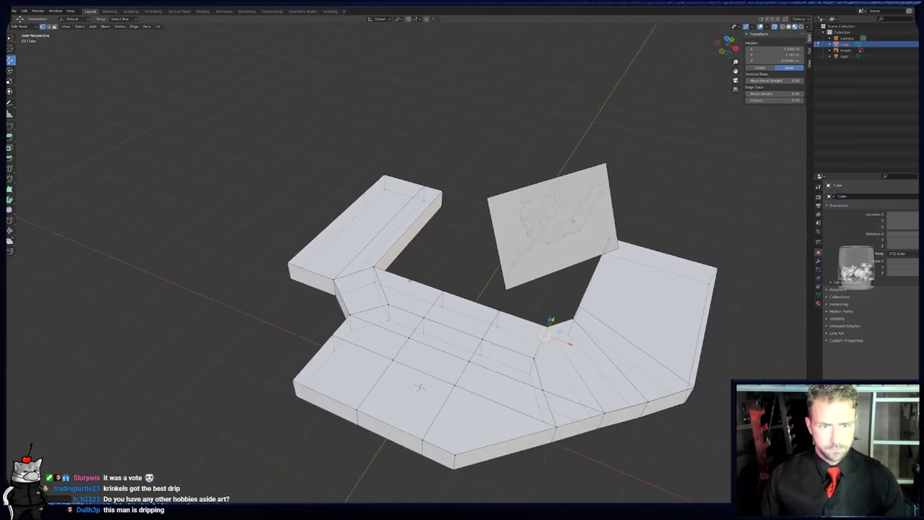
left_click(449, 296)
key("g")
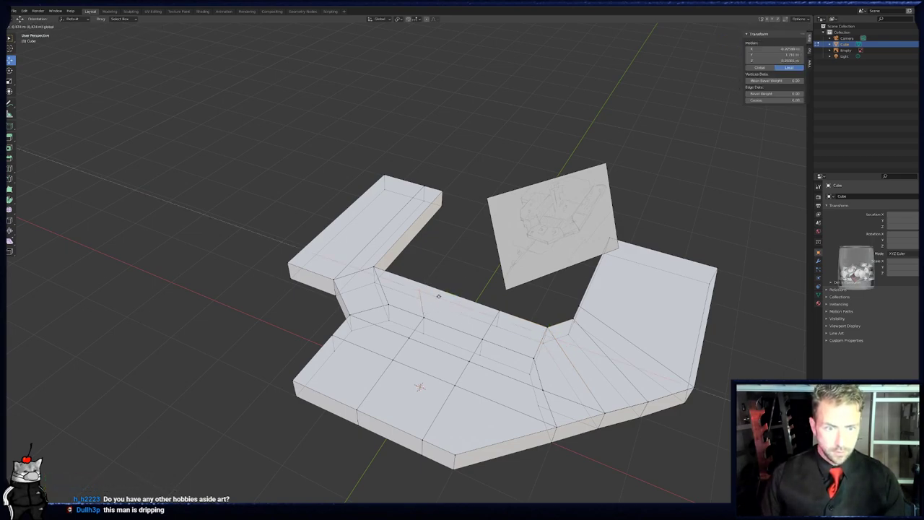
left_click(433, 294)
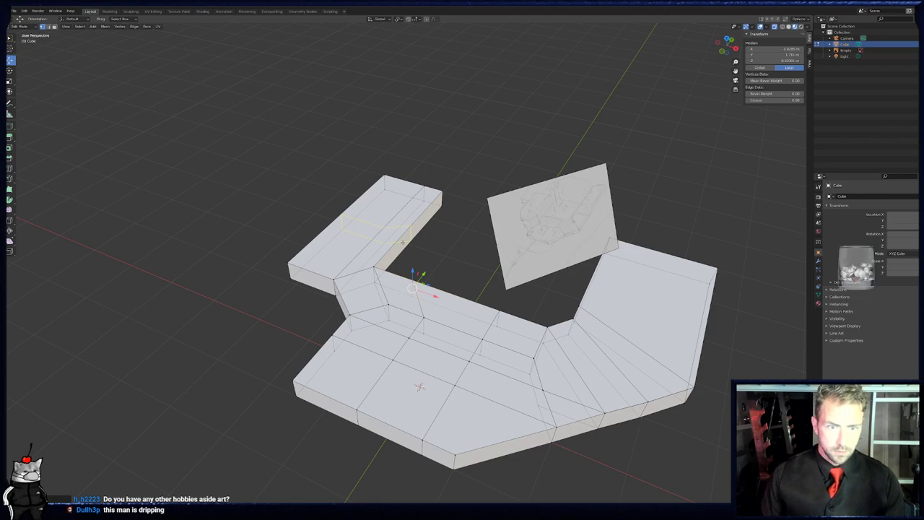
- Add a loop cut across the left arm and move the arm's inner edge along X to widen it inward
middle_click_drag(403, 242, 445, 235)
left_click_drag(409, 170, 423, 250)
key("b")
left_click_drag(423, 212, 469, 215)
middle_click_drag(474, 227, 442, 217)
middle_click_drag(426, 255, 415, 255)
- Align the vertices around the left inner corner by scaling them to 0 along X
key("alt+a")
key("b")
left_click_drag(383, 276, 452, 347)
key("s")
key("x")
key("0")
key("Return")
- Straighten the left arm's inner edge from its tip to the inner corner by scaling those vertices to 0 along X
key("alt+a")
key("b")
key("s")
key("x")
key("0")
key("Return")
key("b")
left_click_drag(409, 144, 458, 247)
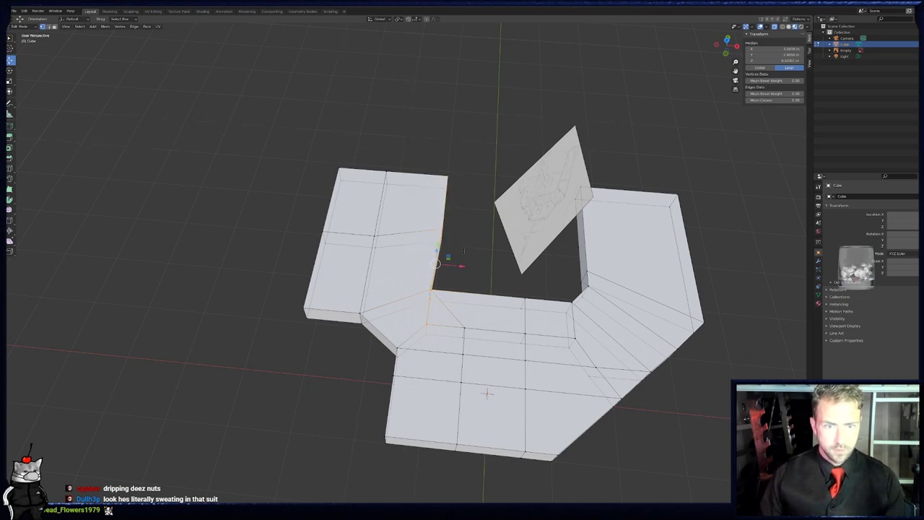
middle_click_drag(464, 250, 473, 250)
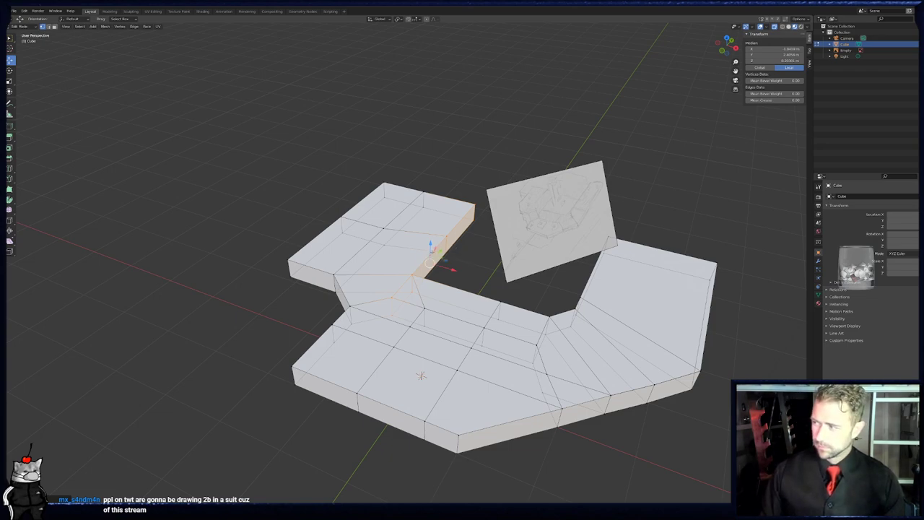
- Align the vertices of the right arm's inner and outer corners with each other along Y
middle_click_drag(564, 311, 516, 284)
left_click(515, 283)
left_click_drag(496, 291, 533, 332)
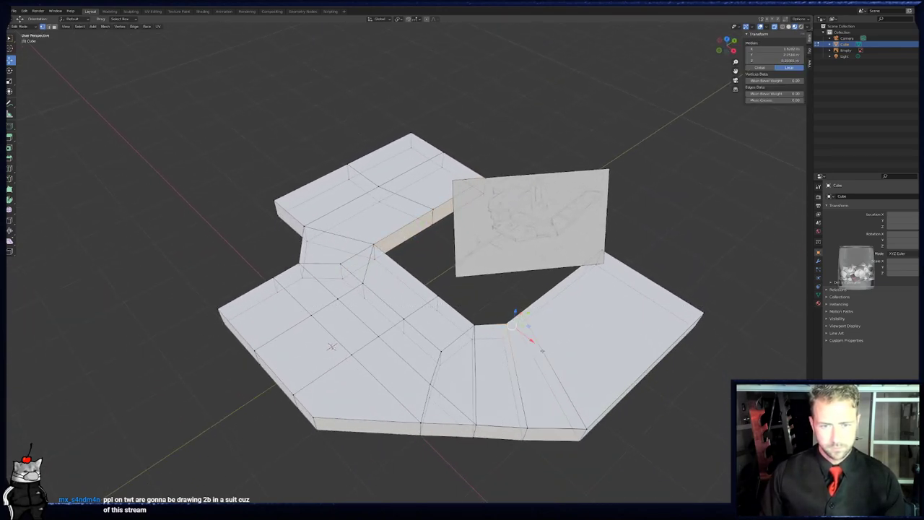
left_click(589, 441, "shift")
left_click(588, 429, "shift")
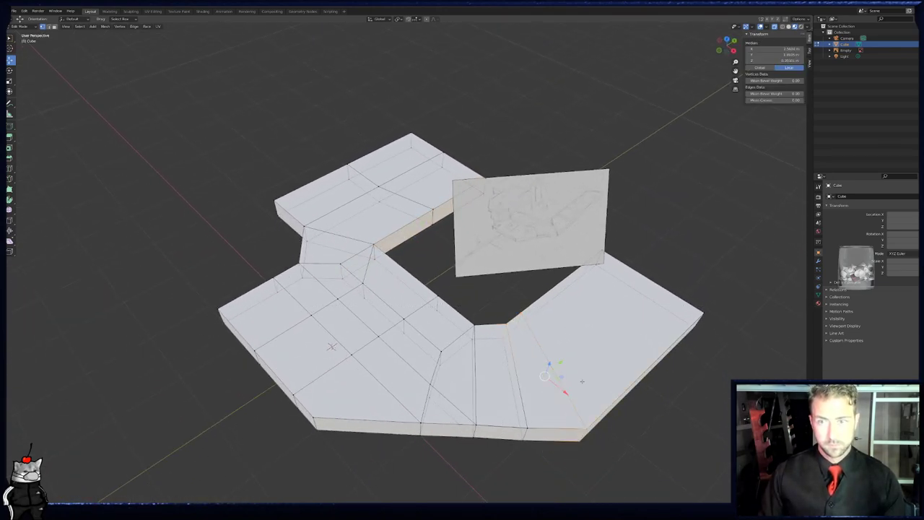
key("ctrl+b")
middle_click_drag(552, 355, 491, 340)
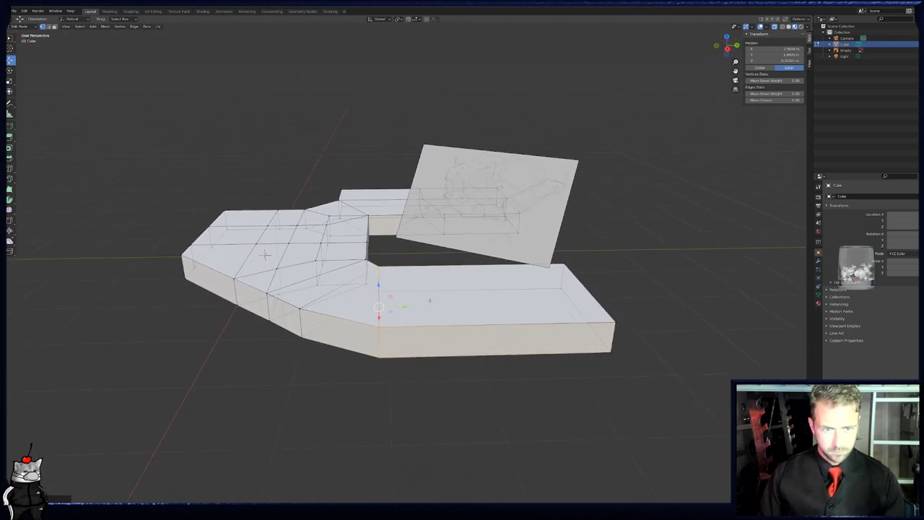
- Try to collapse two neighbouring vertex pairs on the base's angled outer edge into one point with zero scaling along Y and X
middle_click_drag(265, 254, 500, 304)
left_click_drag(501, 304, 520, 346)
key("KP_7")
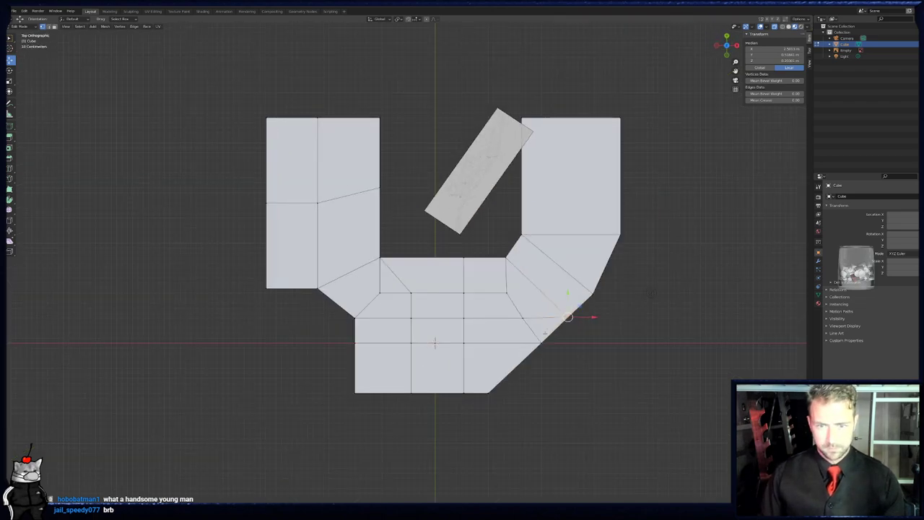
scroll(545, 331, "up", 3)
left_click_drag(577, 330, 552, 355, "shift")
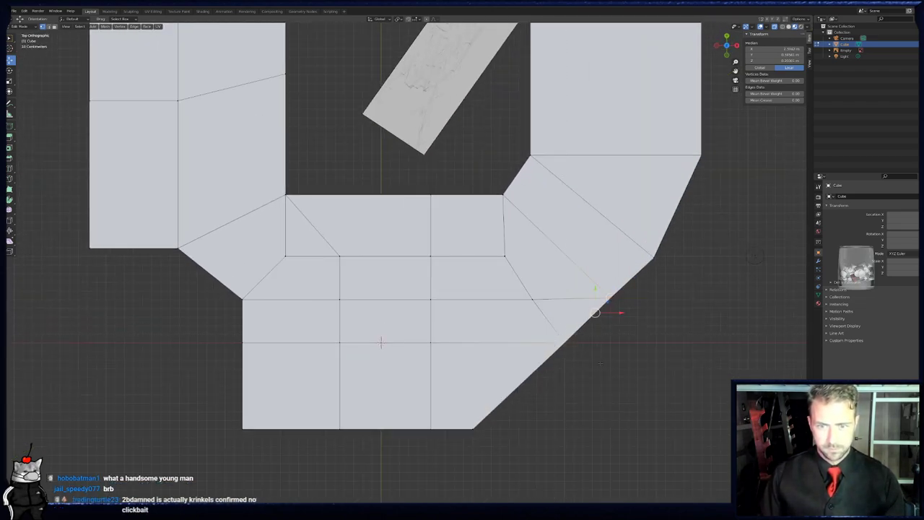
key("s")
key("y")
key("0")
key("Return")
key("s")
key("x")
key("0")
key("Return")
key("g")
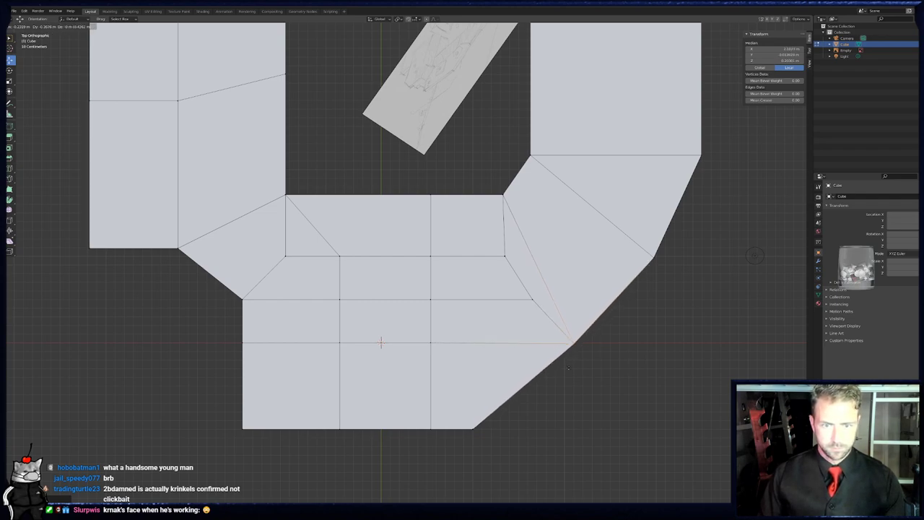
key("Escape")
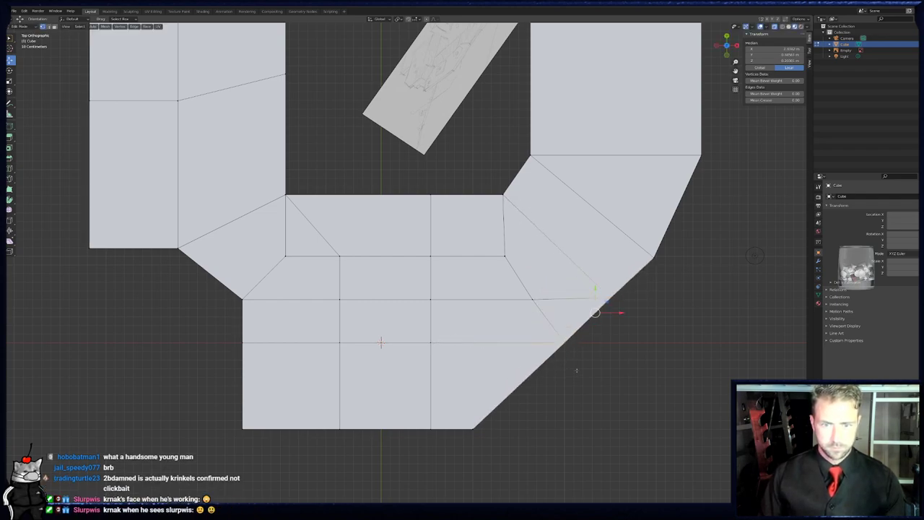
key("ctrl+z")
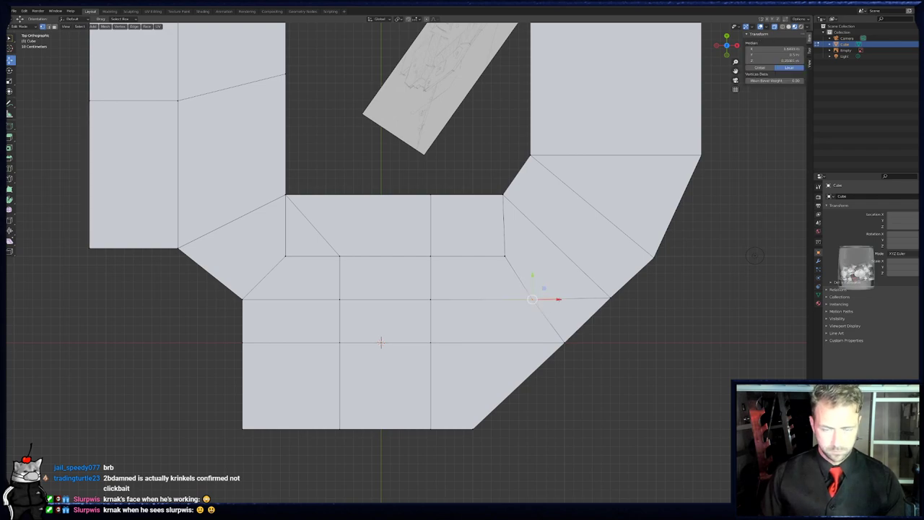
- Move the interior vertex pair beside the base's angled outer edge about 0.34 m along X toward that edge
key("g")
key("x")
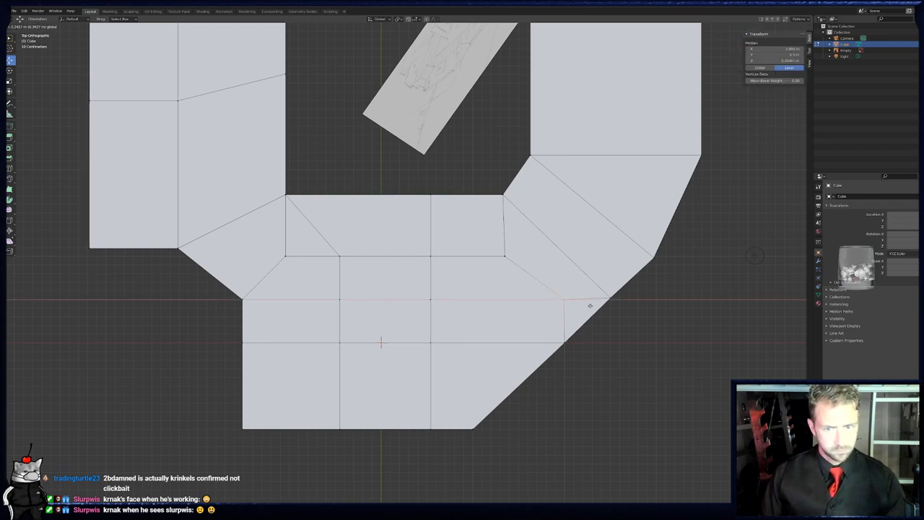
left_click(590, 305)
- Inspect the U-shaped base from several sides, checking its corners and edge flow against the reference sketch
middle_click_drag(590, 306, 528, 287)
key("Tab")
scroll(491, 284, "down", 3)
key("Tab")
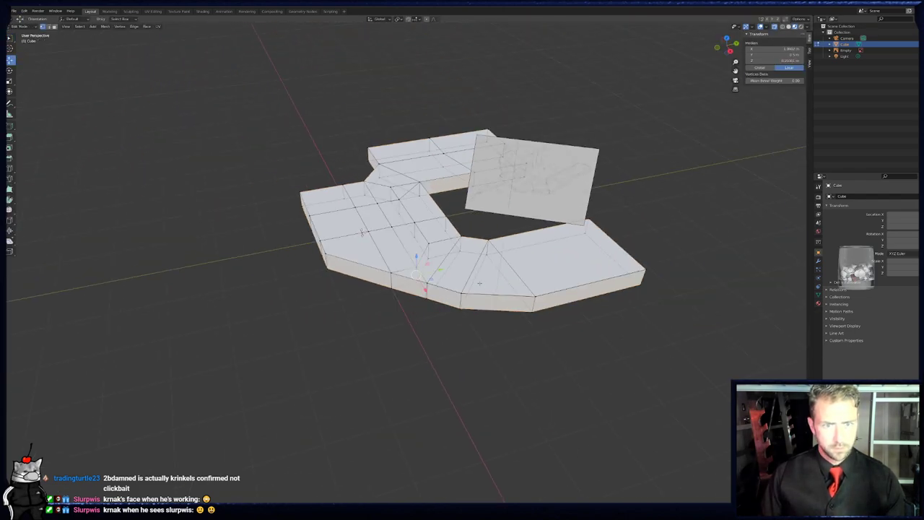
middle_click_drag(361, 232, 374, 273)
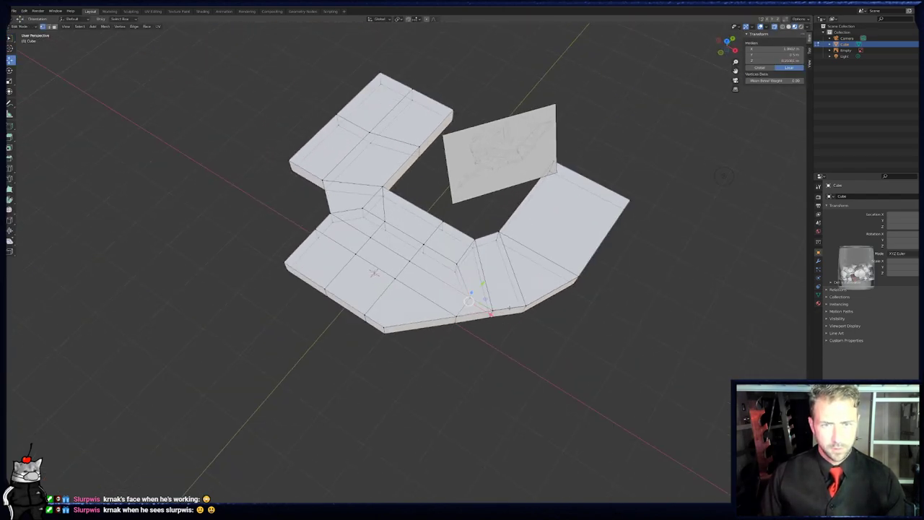
middle_click_drag(496, 266, 449, 280)
scroll(474, 277, "up", 5)
scroll(474, 277, "down", 3)
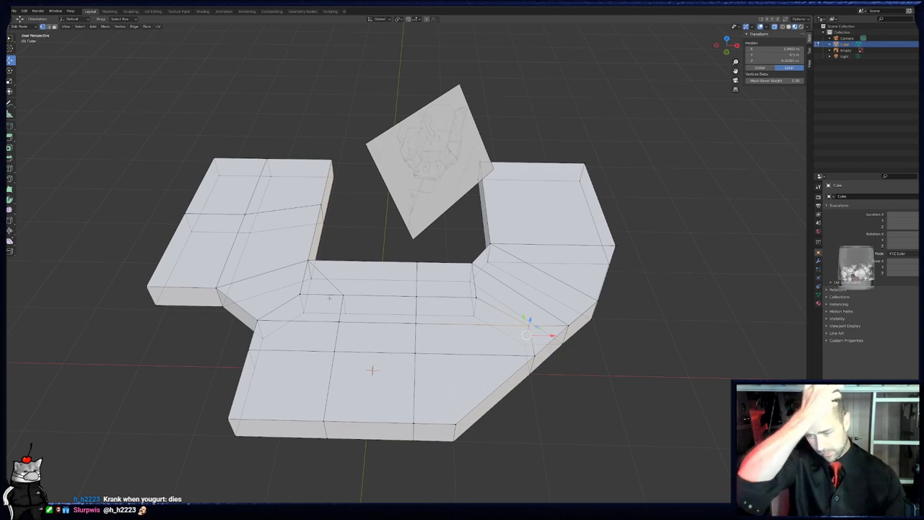
middle_click_drag(329, 297, 280, 307)
middle_click_drag(394, 202, 421, 204)
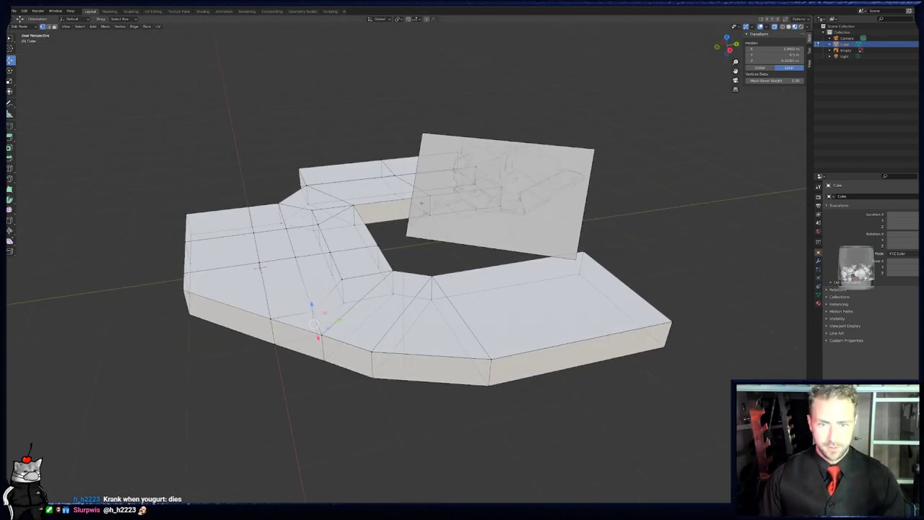
middle_click_drag(486, 202, 413, 270)
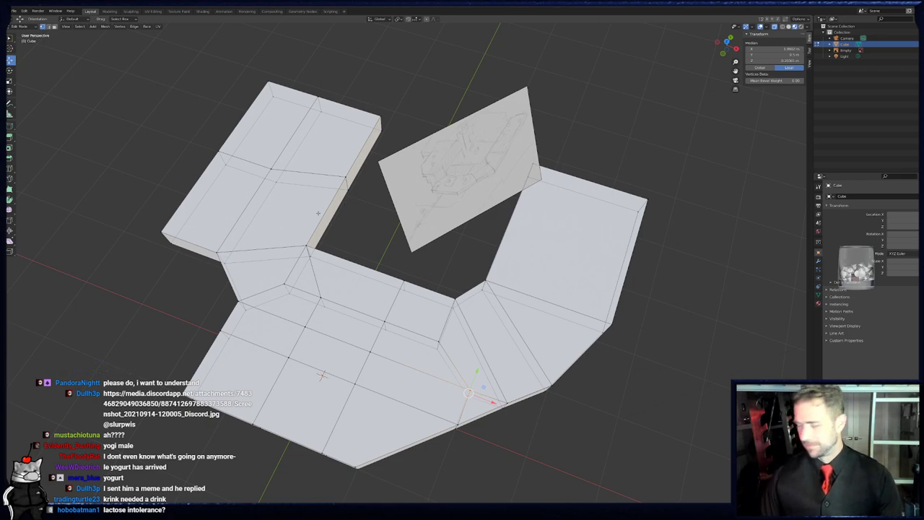
middle_click_drag(521, 305, 505, 263)
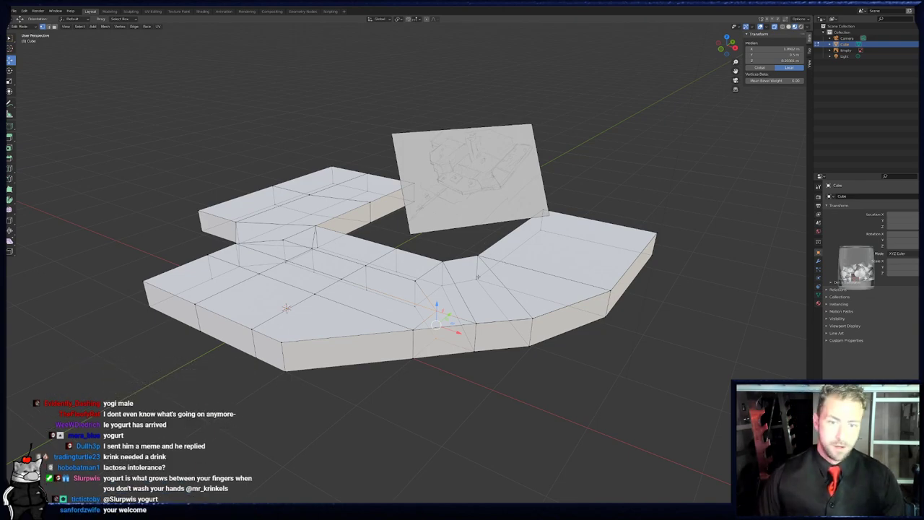
- Add a centered loop cut across the right arm
middle_click_drag(483, 245, 442, 295)
scroll(456, 268, "up", 4)
scroll(442, 295, "down", 3)
key("ctrl+r")
left_click(565, 299)
right_click(562, 301)
middle_click_drag(177, 357, 267, 335)
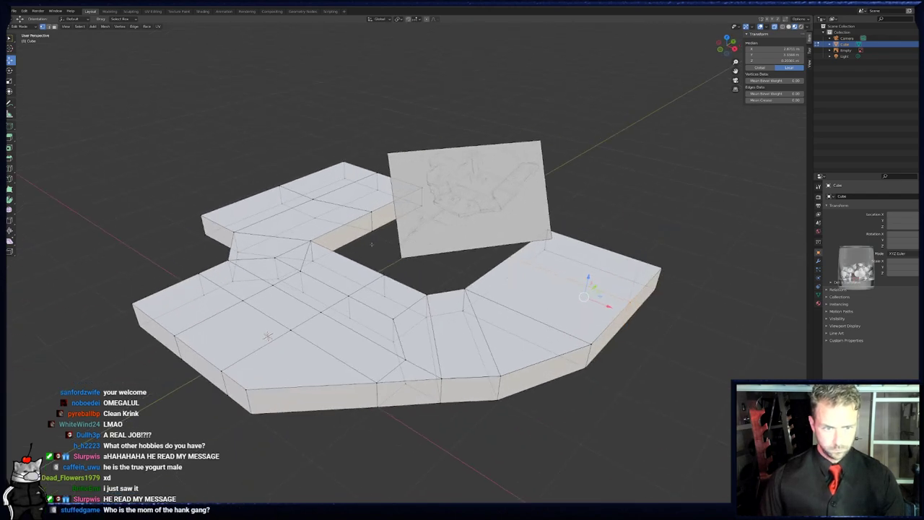
middle_click_drag(372, 248, 485, 231, "shift")
scroll(485, 231, "up", 1)
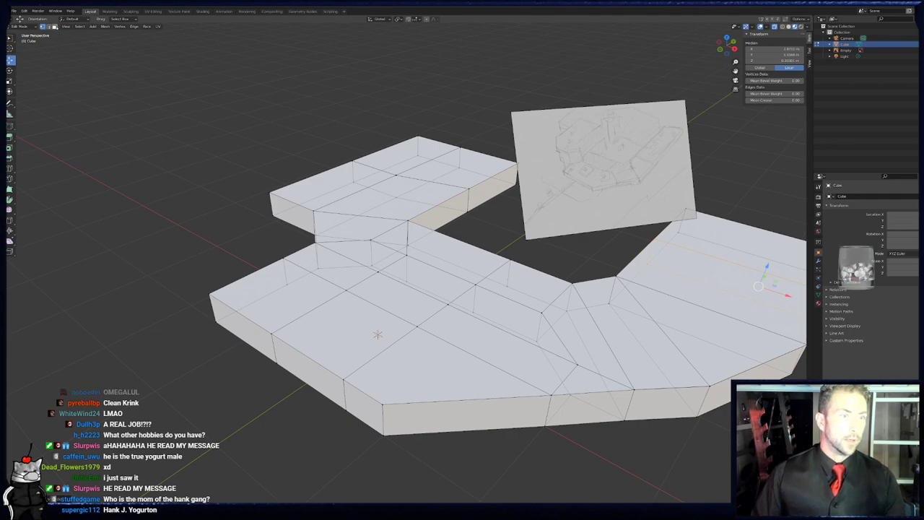
key("alt+a")
left_click(346, 337)
left_click(394, 299, "shift")
left_click(418, 281, "shift")
middle_click_drag(361, 253, 389, 258)
left_click(382, 261, "shift")
left_click(374, 291, "shift")
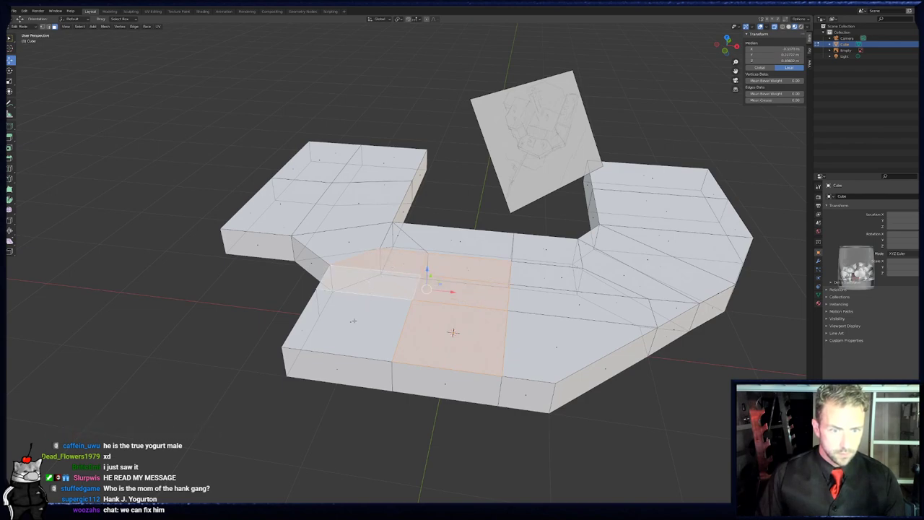
middle_click_drag(452, 332, 378, 344)
key("alt+a")
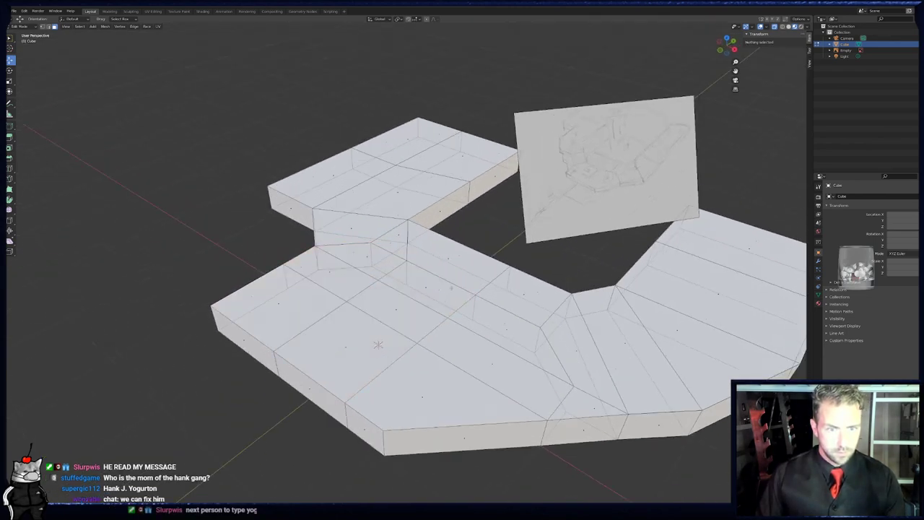
- Delete the leftover internal faces inside the base, near the left inner corner and around the middle section
left_click(393, 257)
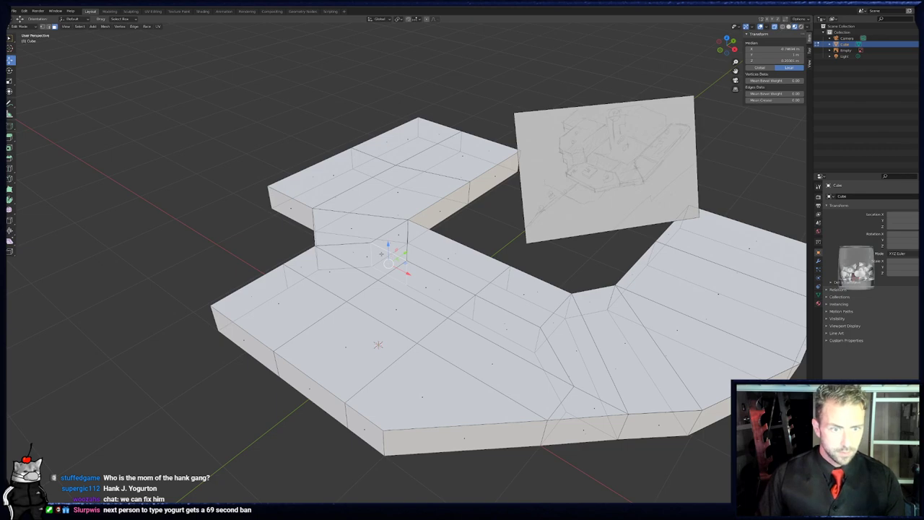
middle_click_drag(381, 254, 397, 267)
left_click(405, 249, "shift")
middle_click_drag(458, 265, 462, 232)
key("x")
left_click(426, 235)
left_click(474, 325)
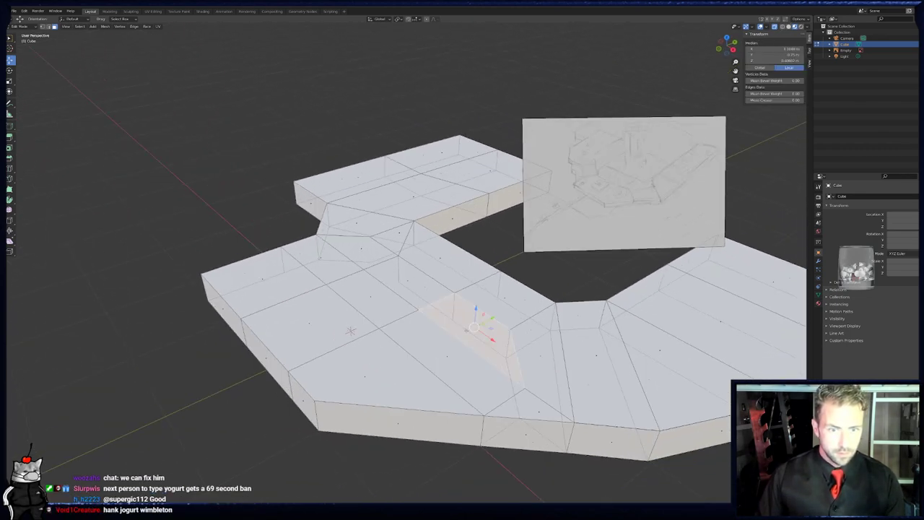
key("ctrl+z")
left_click(476, 324)
middle_click_drag(433, 289, 483, 300)
key("x")
left_click(491, 329)
- Select the underside faces of the whole base from the front view and delete them
key("KP_1")
left_click_drag(188, 247, 713, 320)
key("x")
left_click(634, 287)
middle_click_drag(634, 287, 577, 288)
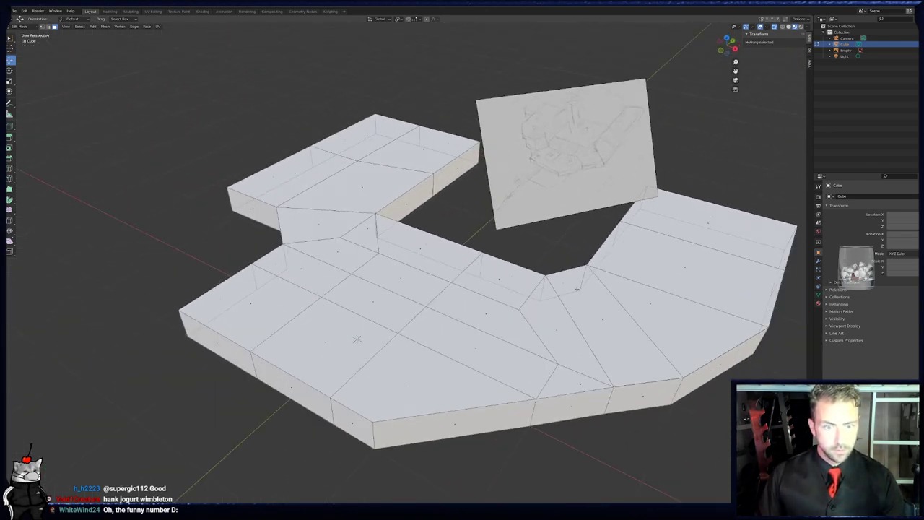
- Select all top faces of the base's front section and split them from the surrounding mesh
left_click(478, 349)
left_click(419, 367, "shift")
left_click(350, 323, "shift")
left_click(357, 256, "shift")
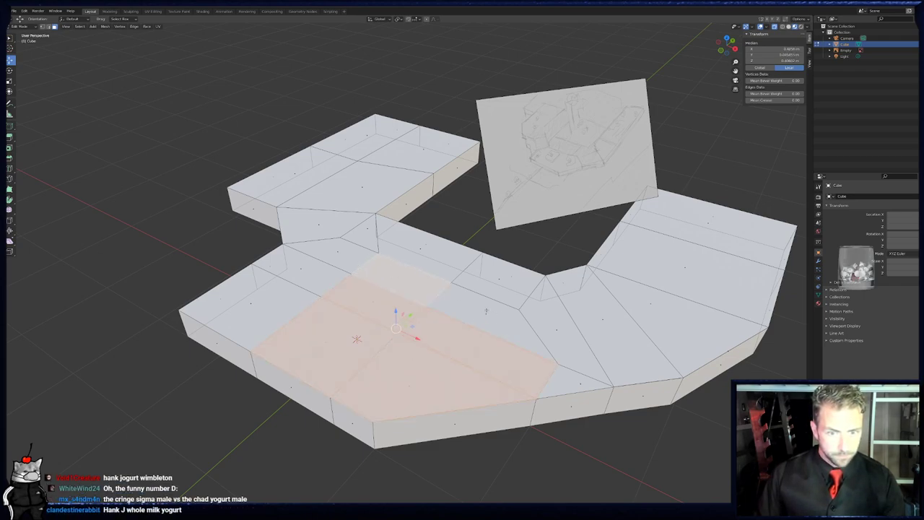
left_click(357, 254, "shift")
left_click(299, 273, "shift")
left_click(251, 304, "shift")
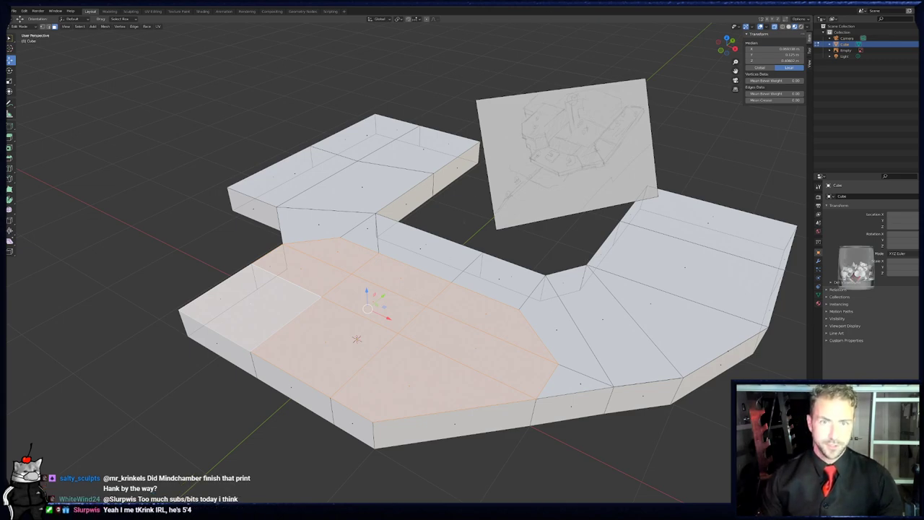
middle_click_drag(468, 247, 498, 215, "shift")
key("y")
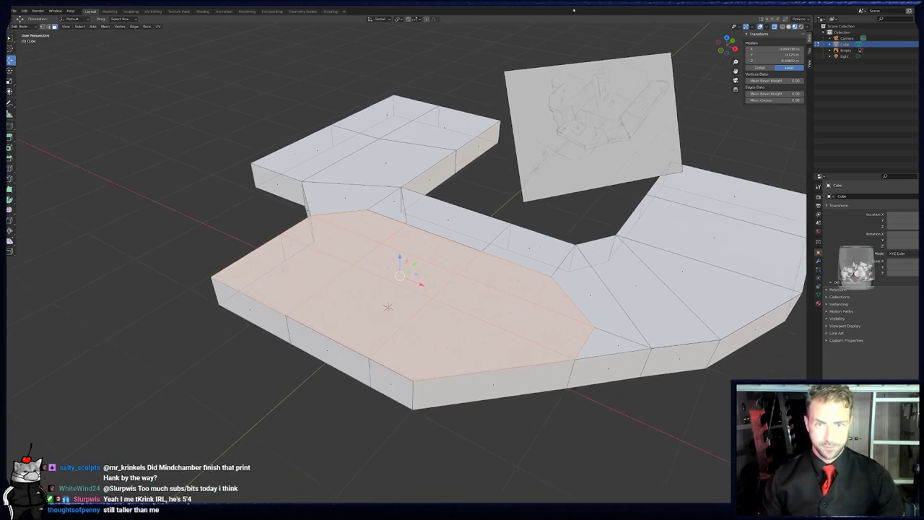
- Inset the selected top faces of the front section slightly to leave a thin rim
middle_click_drag(688, 314, 678, 335)
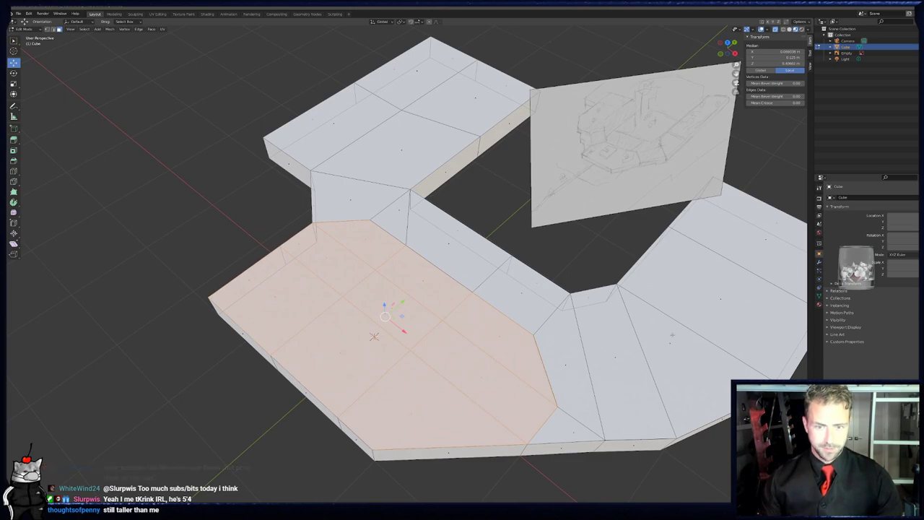
middle_click_drag(582, 335, 627, 351)
key("i")
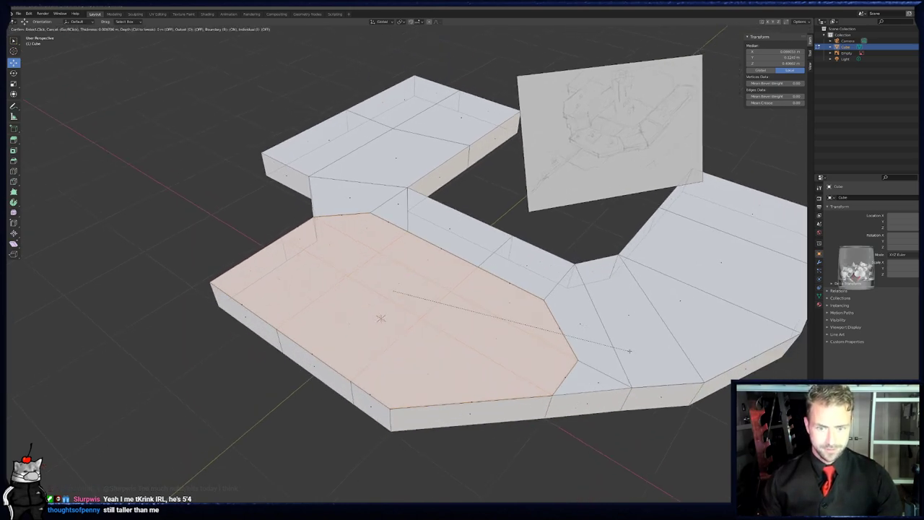
left_click(556, 330)
middle_click_drag(556, 330, 549, 302)
- Extrude the inset faces about 0.37 m downward to form a recess and set the floor's median Z to 0 m
key("e")
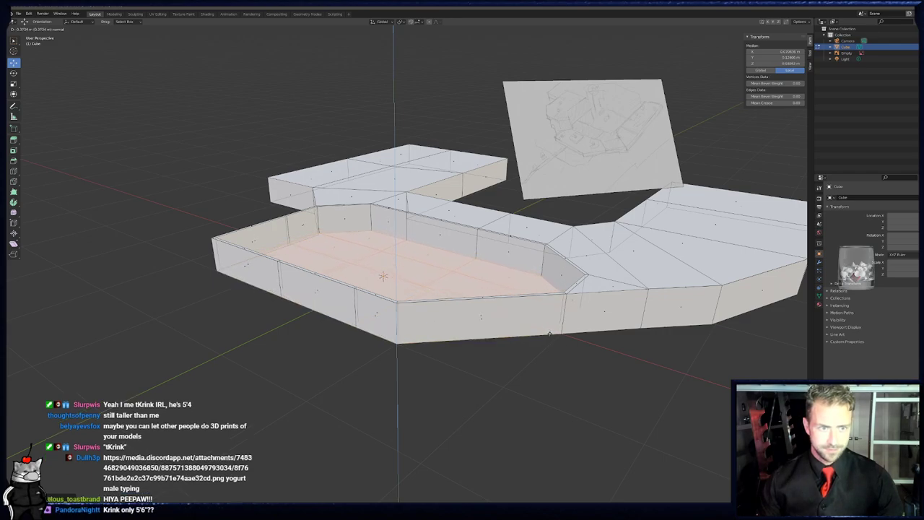
left_click(550, 335)
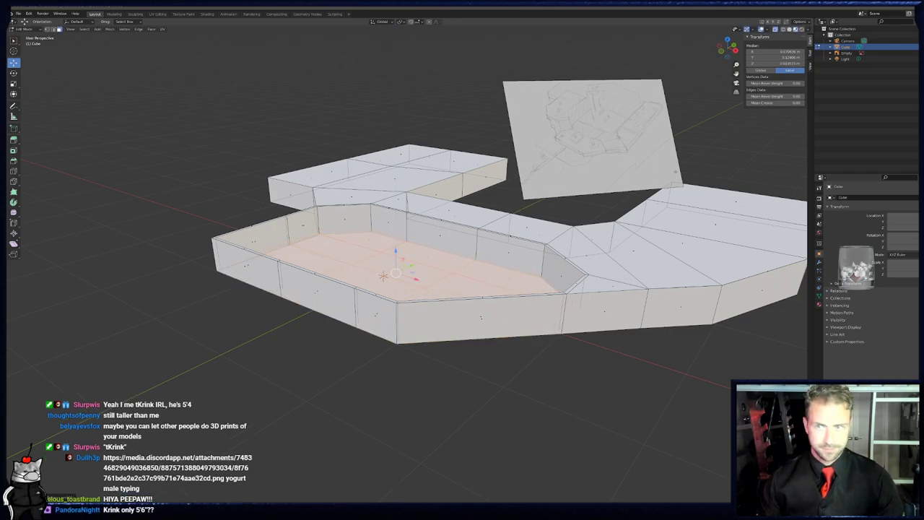
left_click(776, 64)
type("0")
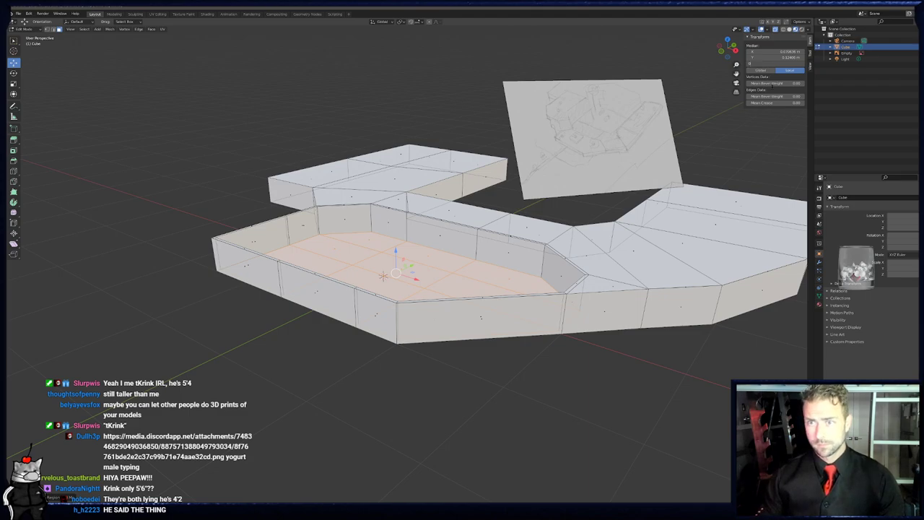
key("Return")
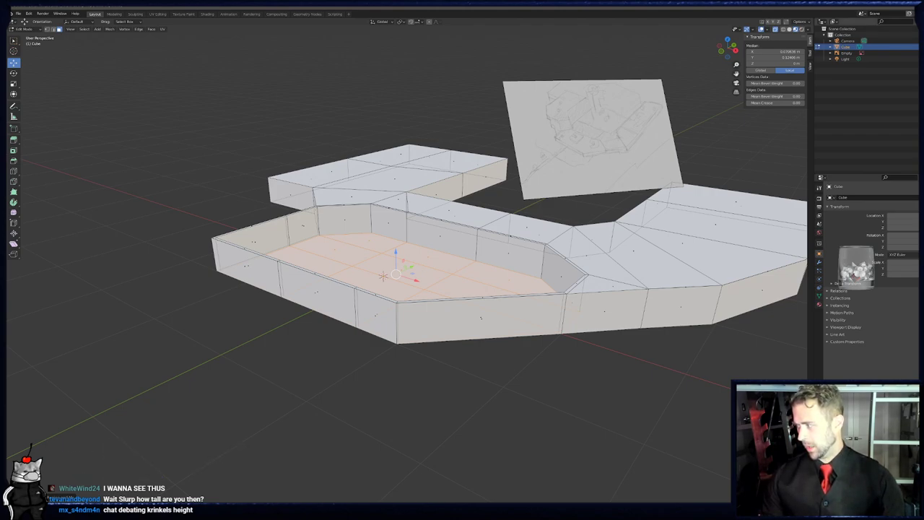
middle_click_drag(473, 295, 437, 318)
middle_click_drag(323, 335, 277, 263, "shift")
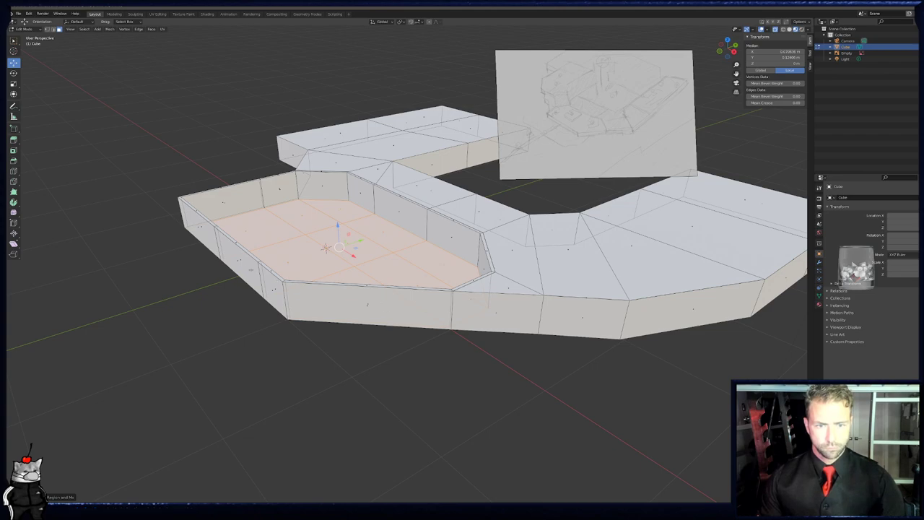
key("Tab")
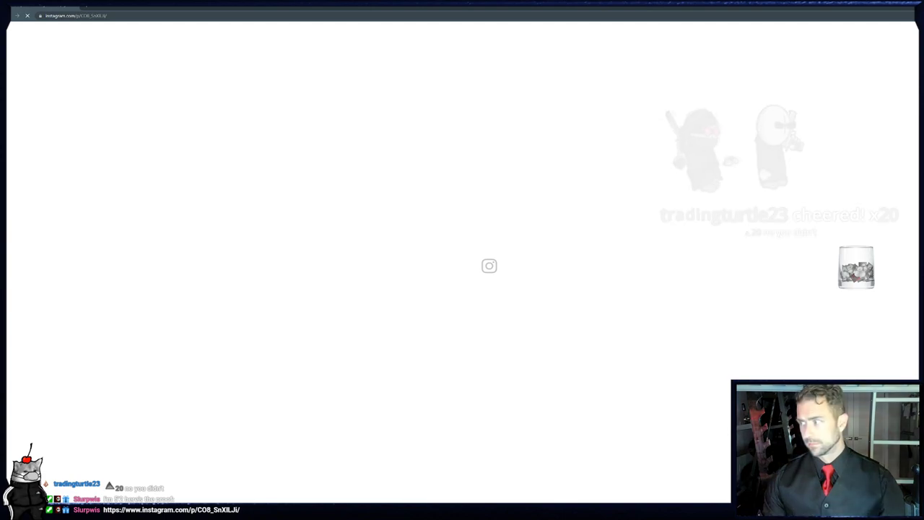
- Switch back to Blender and select the top faces of the narrow strip behind the front recess in Edit Mode
key("alt+Tab")
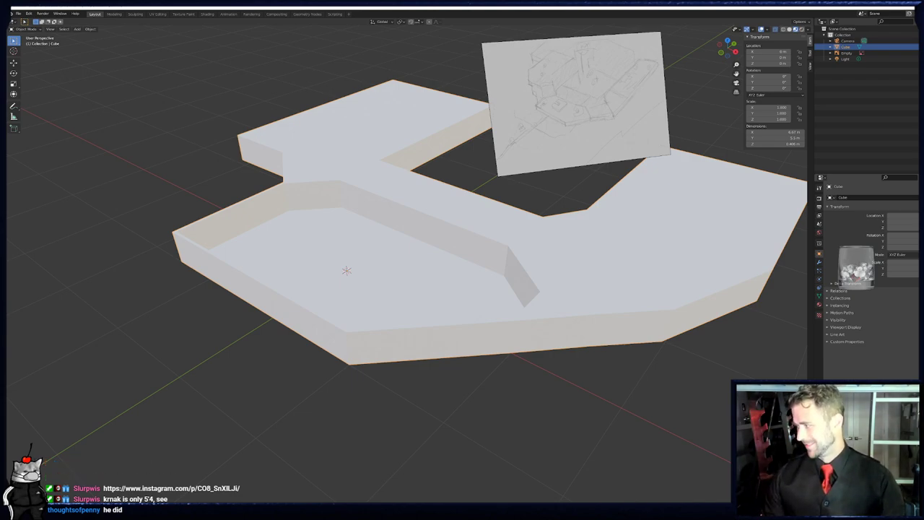
middle_click_drag(442, 232, 476, 238)
middle_click_drag(347, 190, 492, 192)
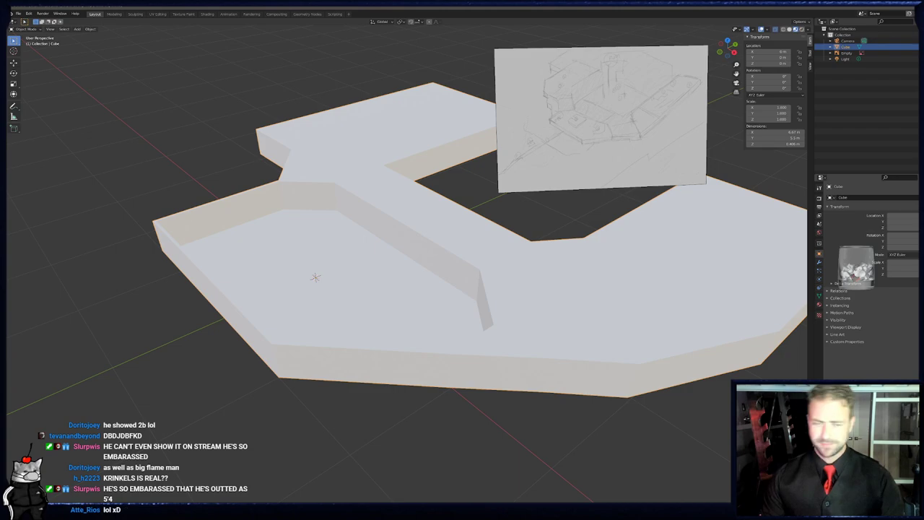
middle_click_drag(507, 296, 491, 289)
key("Tab")
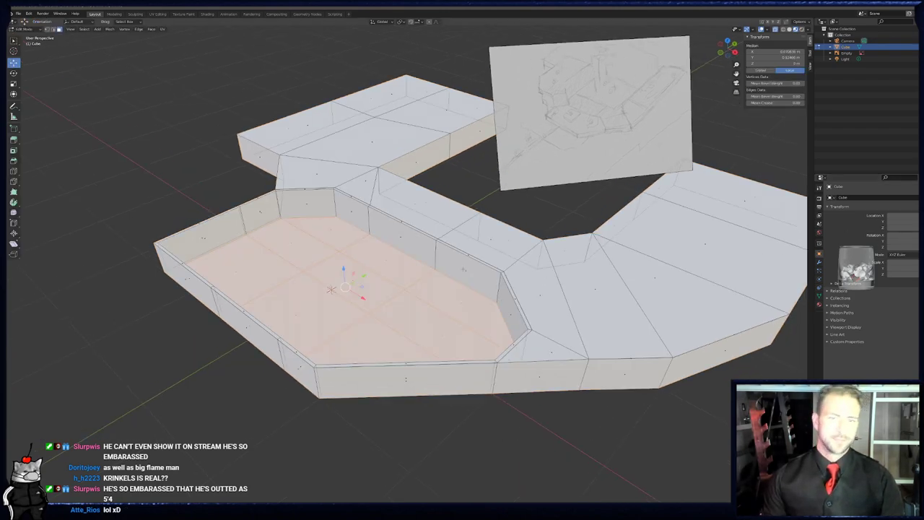
left_click(413, 202)
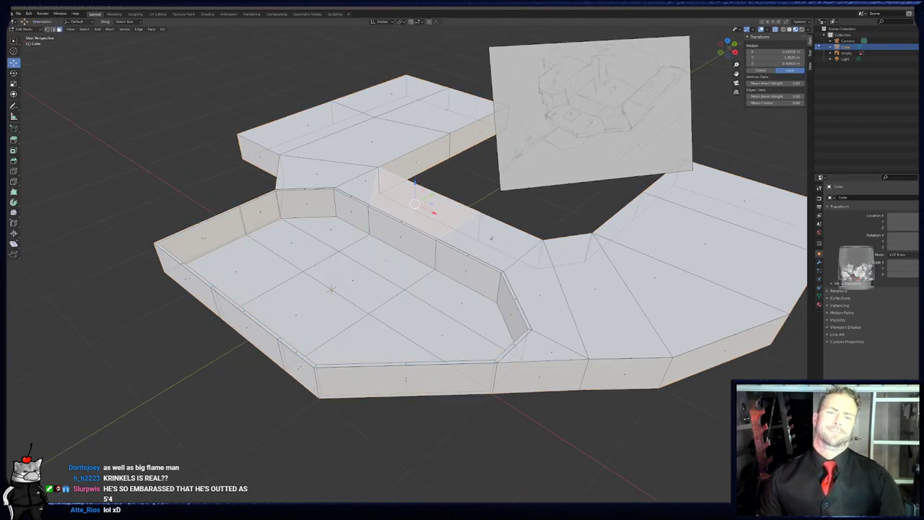
middle_click_drag(495, 247, 526, 245)
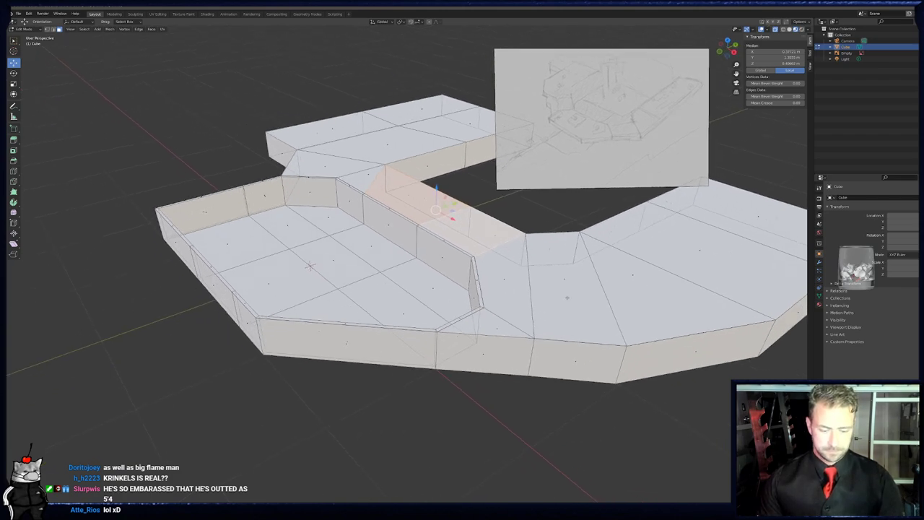
- Inset the narrow strip's top faces slightly, extrude them downward and set the recess floor's median Z to 0 m
key("i")
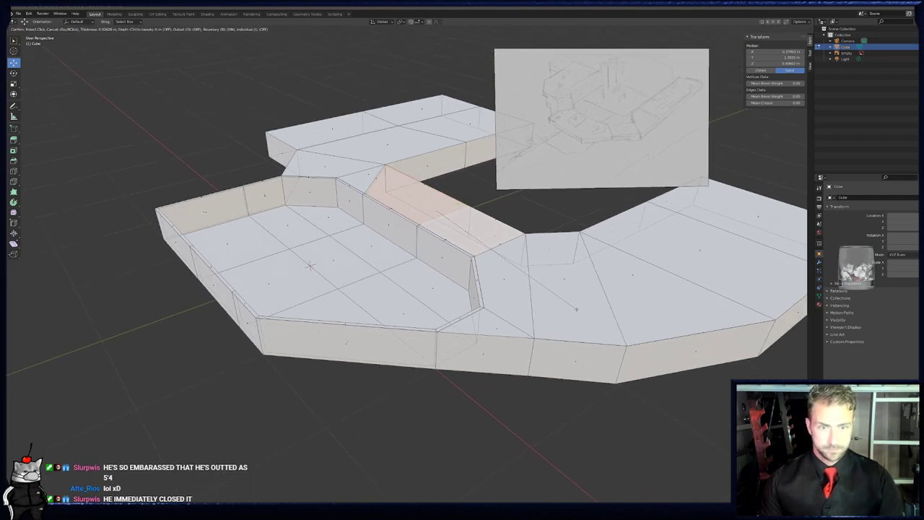
left_click(574, 309)
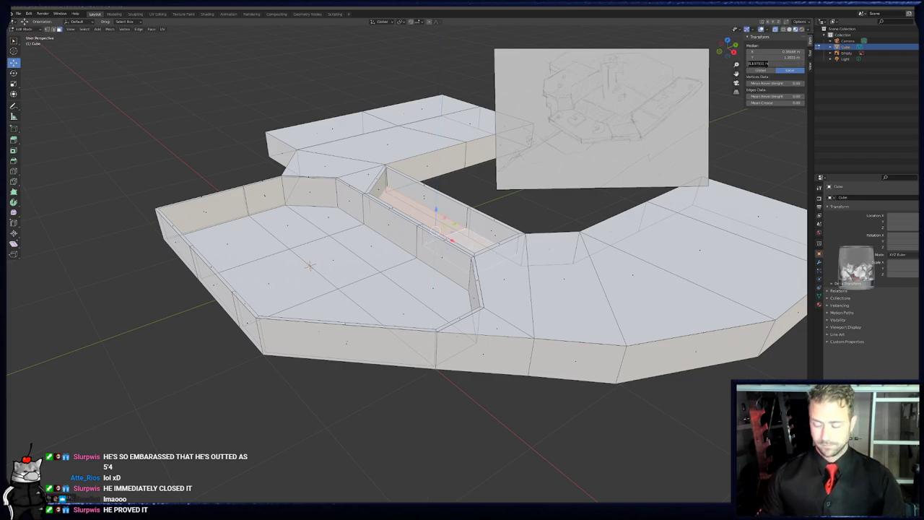
type("0")
key("Return")
- In top view, move the narrow recess's front vertices along Y to line up with the edge of the dividing wall
middle_click_drag(488, 202, 452, 202)
scroll(444, 216, "up", 1)
scroll(444, 216, "up", 3)
key("KP_7")
middle_click_drag(515, 309, 456, 245, "shift")
scroll(529, 278, "up", 2)
scroll(549, 270, "down", 2)
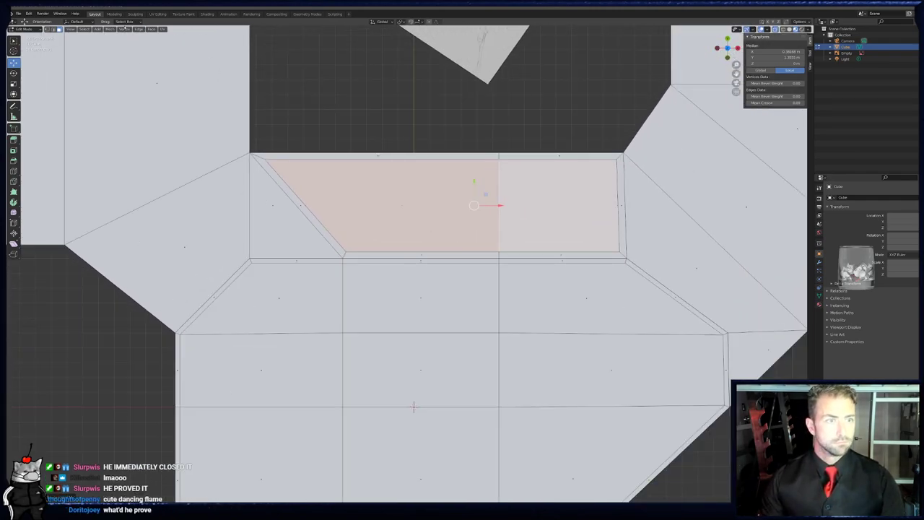
key("alt+a")
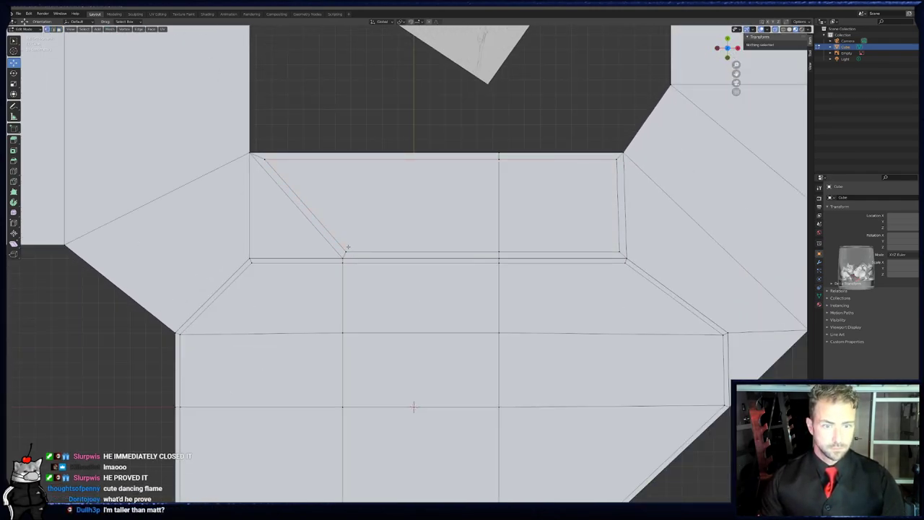
left_click(578, 253)
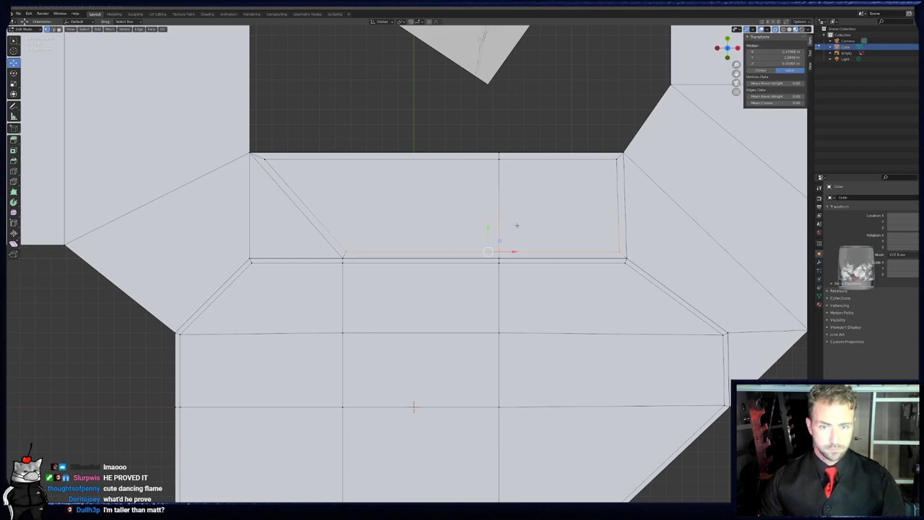
key("g")
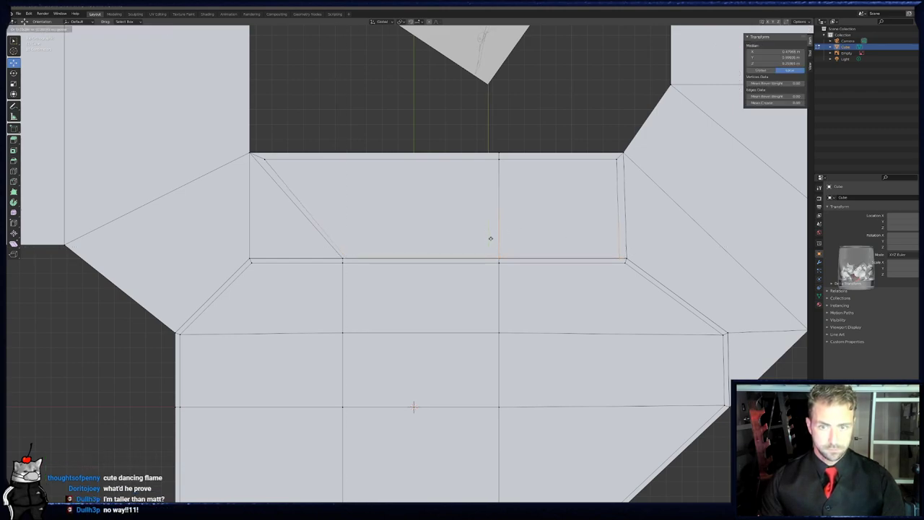
left_click(599, 168)
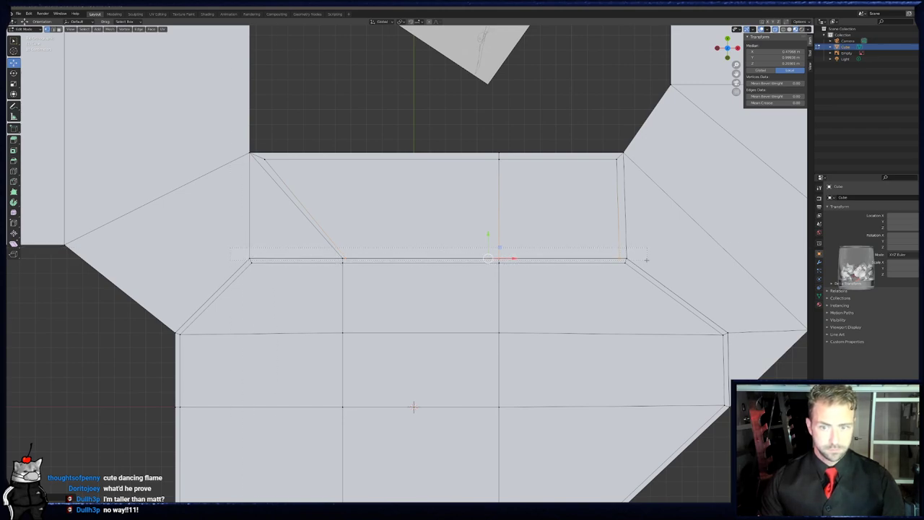
- Shift the vertices at the narrow recess's front-left corner slightly along X
left_click(404, 233)
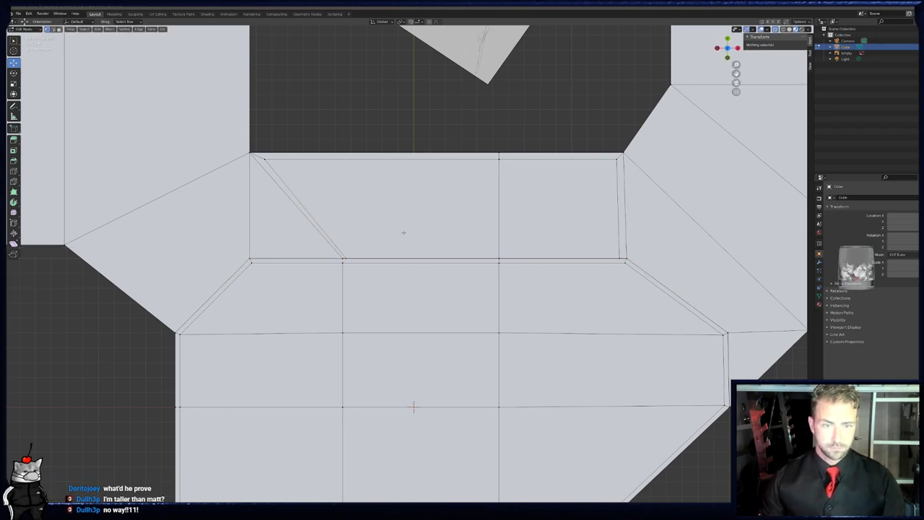
left_click(348, 260)
left_click_drag(369, 259, 373, 260)
middle_click_drag(439, 266, 403, 226)
scroll(429, 235, "down", 5)
key("Tab")
key("Tab")
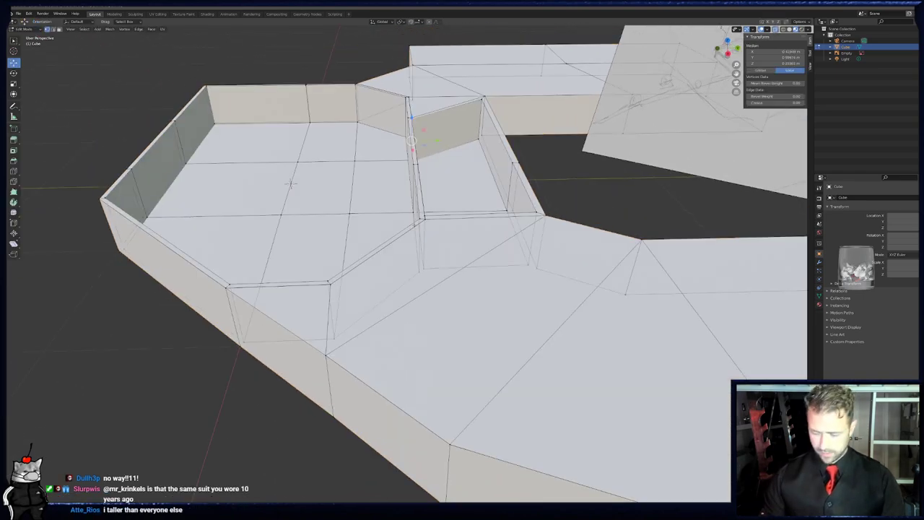
- Select the row of vertices along the dividing wall's rear edge and move it slightly back along Y to thicken the wall
key("KP_7")
key("alt+a")
key("b")
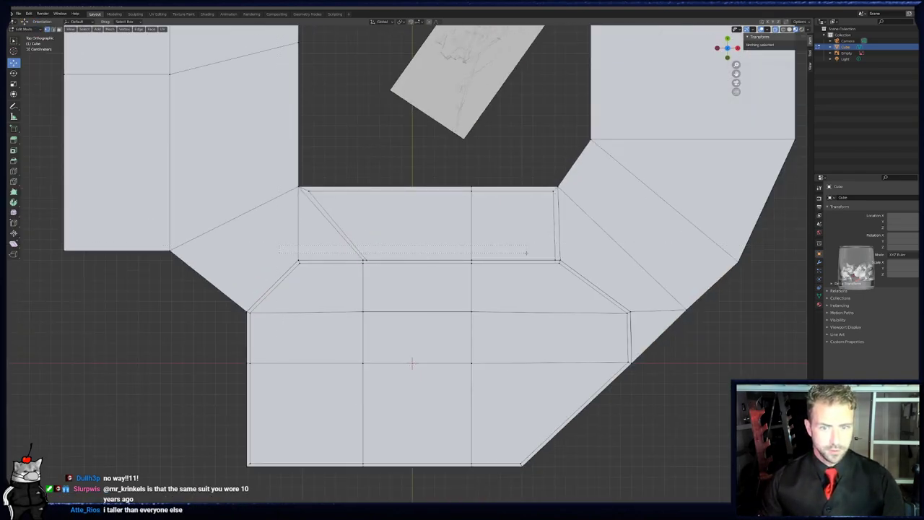
left_click_drag(581, 261, 581, 262)
scroll(563, 260, "up", 5)
left_click_drag(489, 228, 489, 219)
scroll(506, 231, "down", 6)
key("Tab")
middle_click_drag(576, 268, 522, 226)
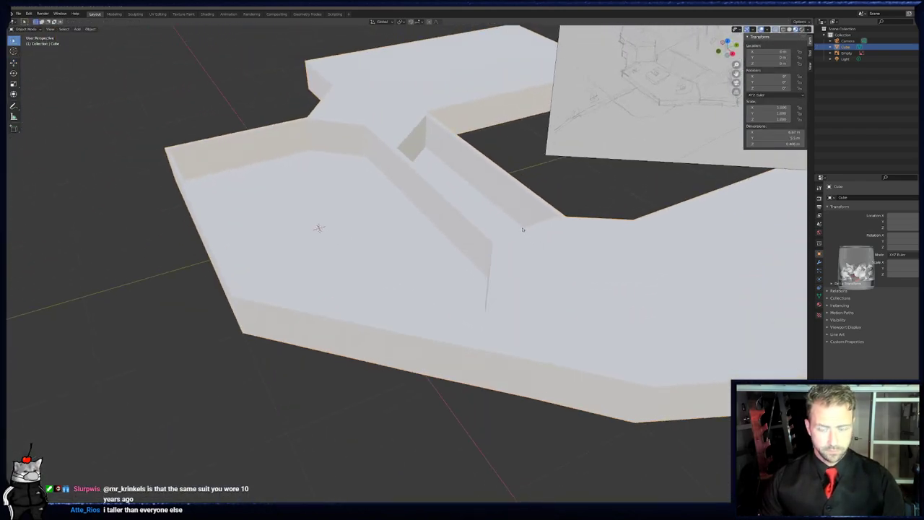
- Select the vertices along the front section's front edge in top view and move them slightly outward to widen the front rim
key("KP_7")
key("Tab")
middle_click_drag(468, 348, 465, 204, "shift")
key("alt+a")
key("b")
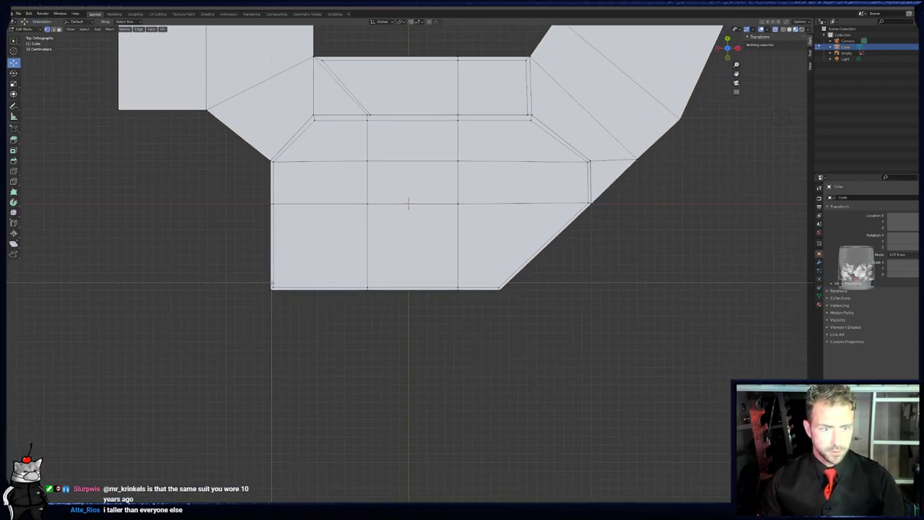
left_click_drag(265, 288, 514, 300)
scroll(406, 263, "up", 4)
left_click_drag(387, 290, 392, 294)
- Select the vertices at the front section's right corner, where the diagonal edge ends, and move them slightly outward
middle_click_drag(596, 275, 464, 301, "shift")
key("alt+a")
key("b")
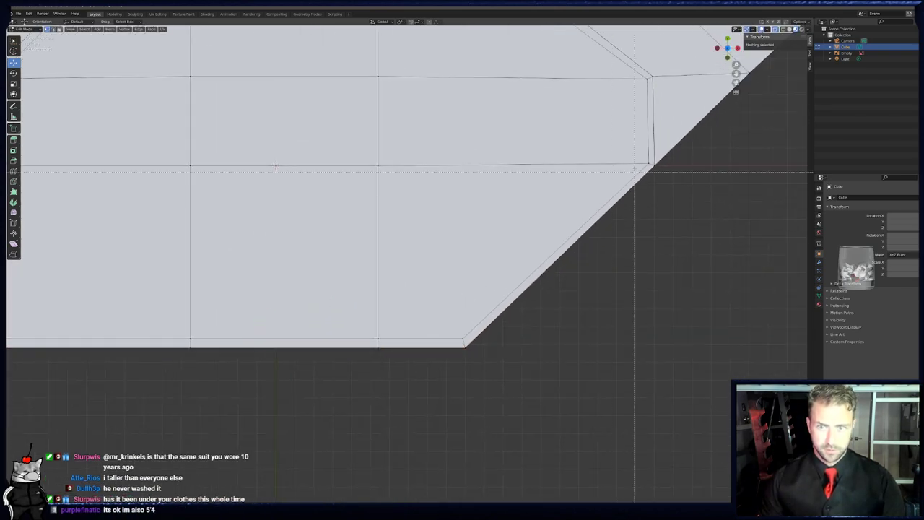
left_click_drag(650, 157, 671, 176)
middle_click_drag(682, 179, 629, 196, "shift")
key("g")
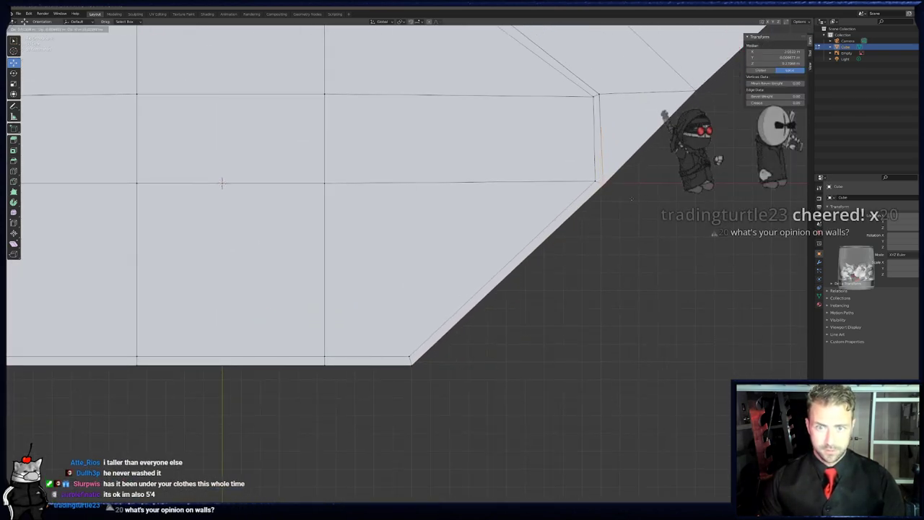
left_click(633, 200)
- Select the inner rim vertices along the front recess's left side and move them slightly inward along X to thicken that wall
middle_click_drag(221, 183, 513, 177, "shift")
middle_click_drag(571, 251, 655, 274, "shift")
key("alt+a")
key("b")
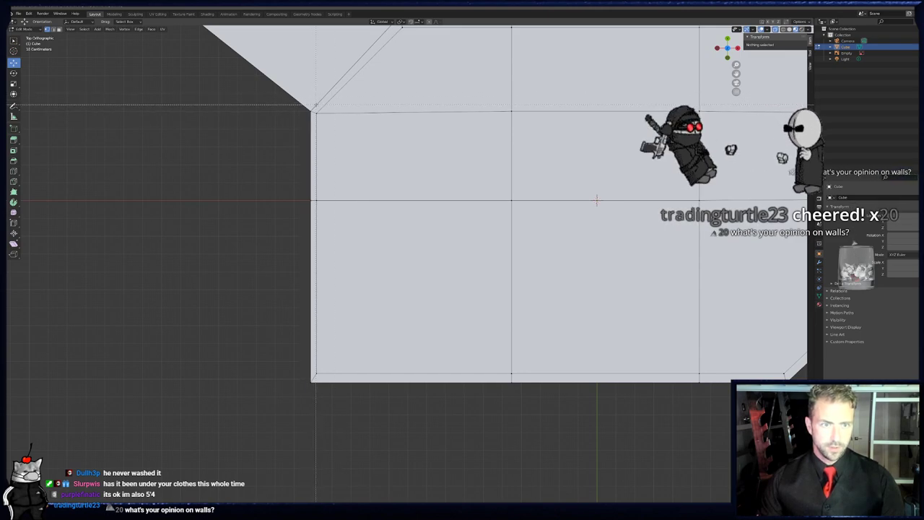
left_click_drag(315, 106, 348, 381)
left_click_drag(341, 228, 346, 229)
- Select the inner vertices at the front recess's rear-left corner and nudge them slightly along X
middle_click_drag(408, 138, 387, 315, "shift")
key("alt+a")
key("b")
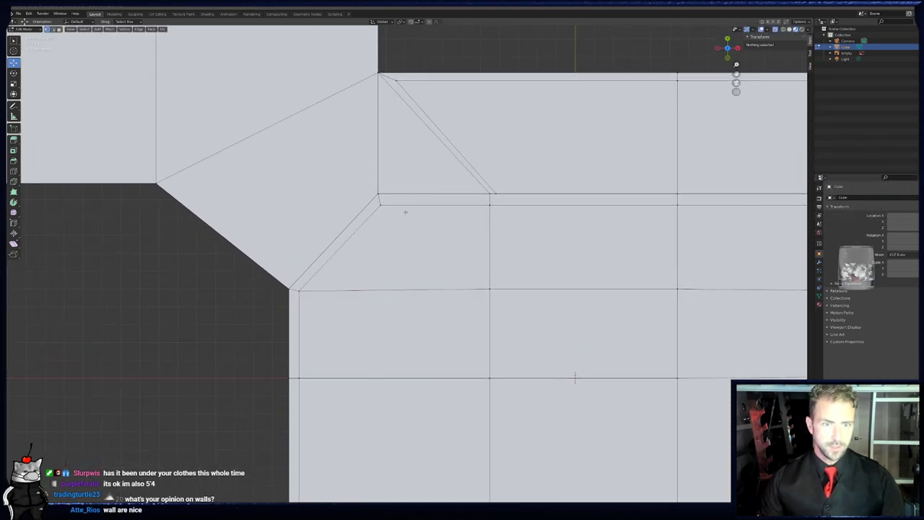
left_click(380, 204)
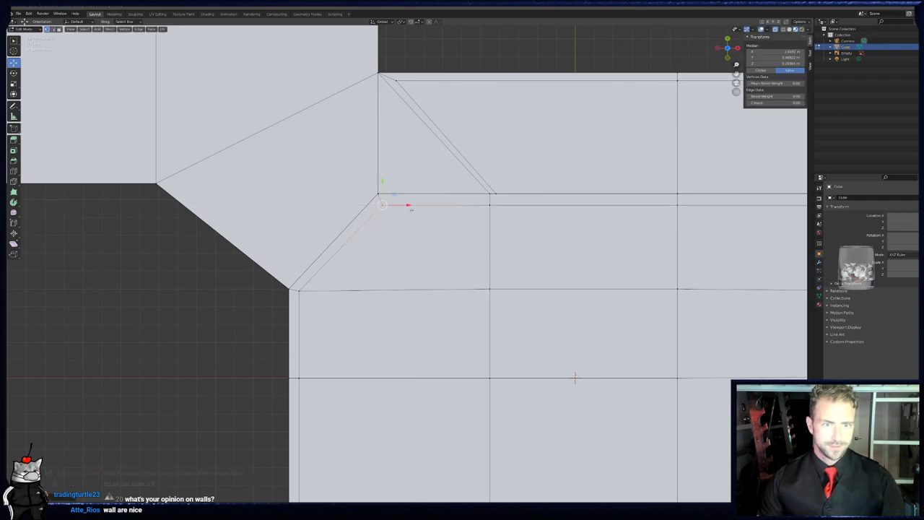
- Examine the recesses, wall thicknesses and left arm of the base from several angles alongside the reference sketch
scroll(575, 377, "down", 6)
key("Tab")
middle_click_drag(491, 281, 466, 270)
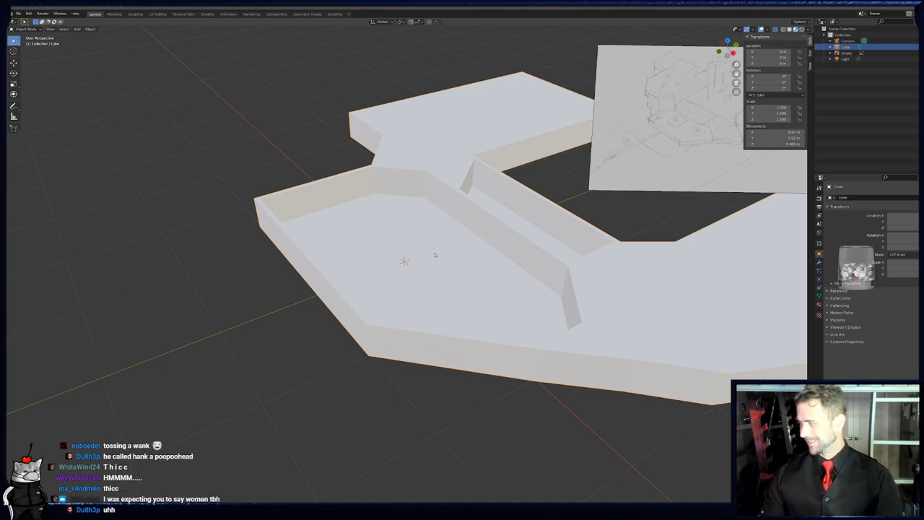
middle_click_drag(357, 295, 506, 412)
key("KP_7")
key("Tab")
scroll(468, 247, "up", 2)
scroll(458, 251, "up", 2)
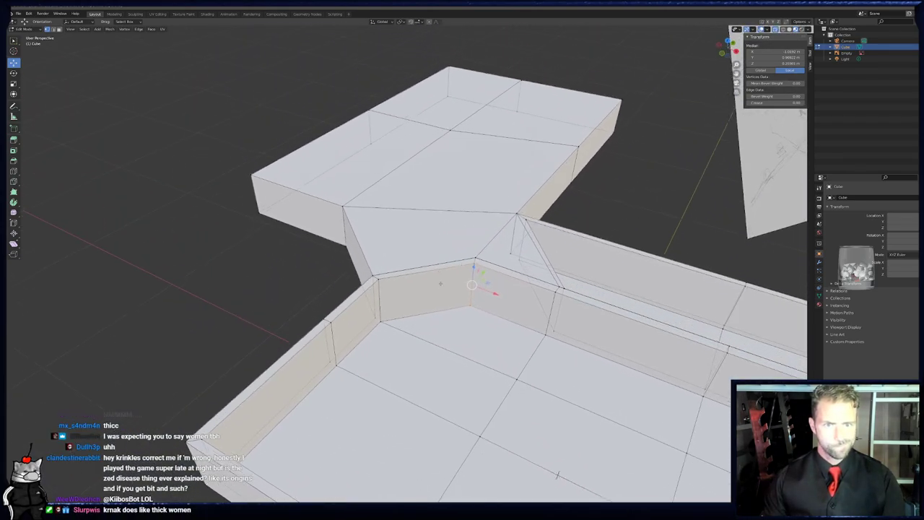
middle_click_drag(405, 212, 407, 223)
scroll(409, 213, "down", 5)
middle_click_drag(403, 294, 393, 269, "shift")
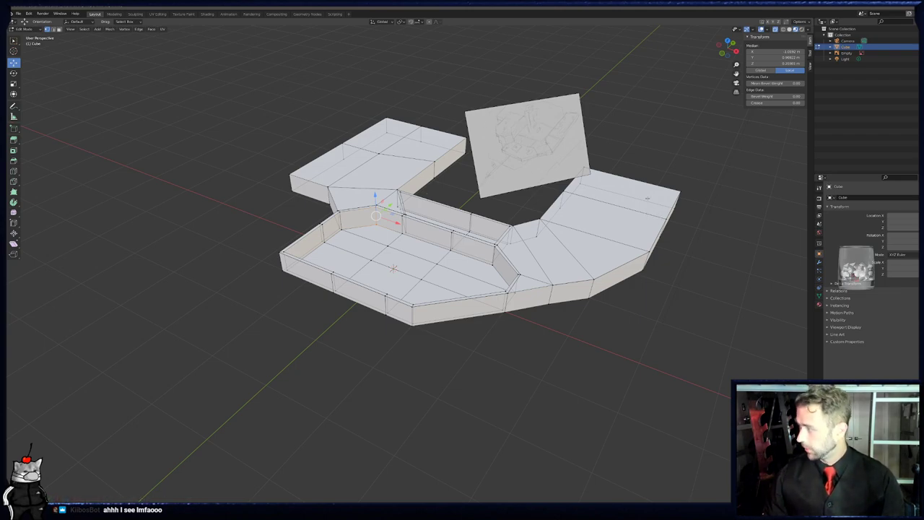
scroll(646, 226, "up", 1)
middle_click_drag(635, 227, 531, 185)
middle_click_drag(433, 173, 511, 247, "shift")
scroll(495, 231, "up", 4)
middle_click_drag(507, 166, 458, 264, "shift")
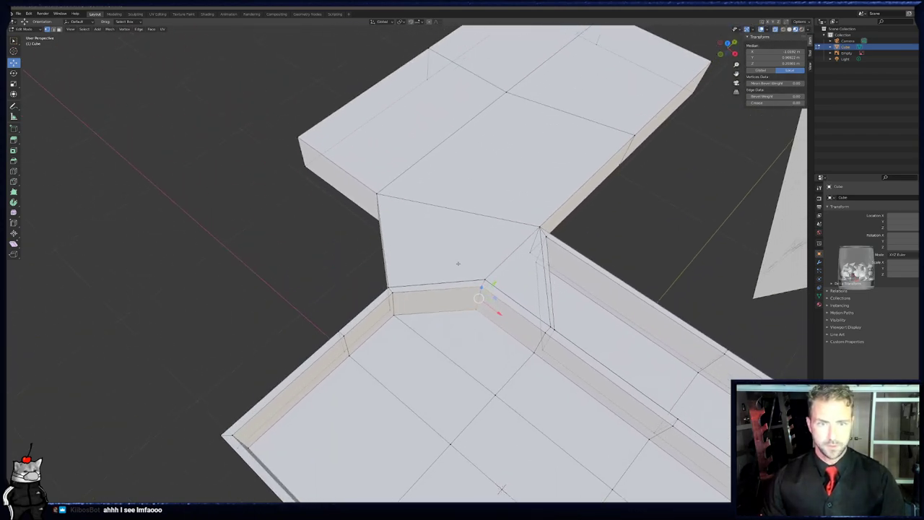
scroll(462, 267, "down", 4)
key("Tab")
- Darken the base's material colour to grey and display the model in Rendered viewport shading
left_click(819, 304)
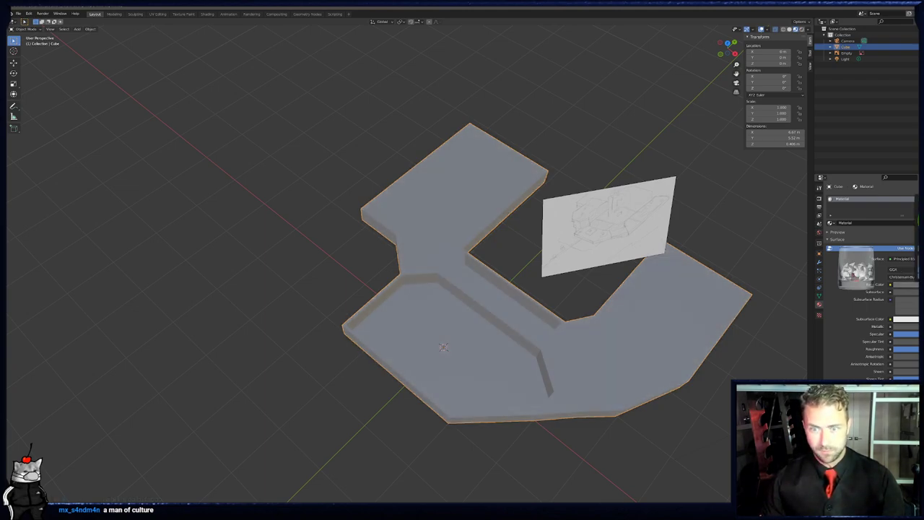
middle_click_drag(694, 301, 701, 268)
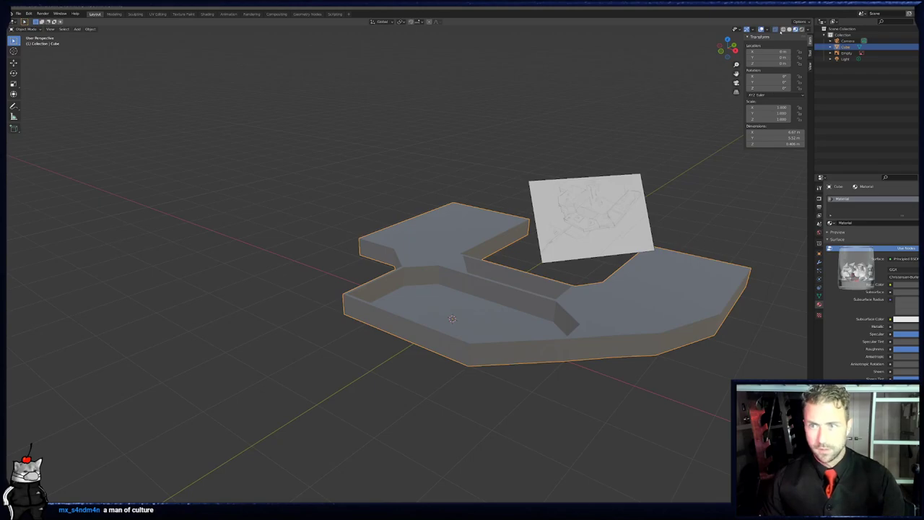
left_click(801, 29)
middle_click_drag(732, 221, 706, 238)
scroll(566, 258, "up", 4)
middle_click_drag(566, 258, 518, 219)
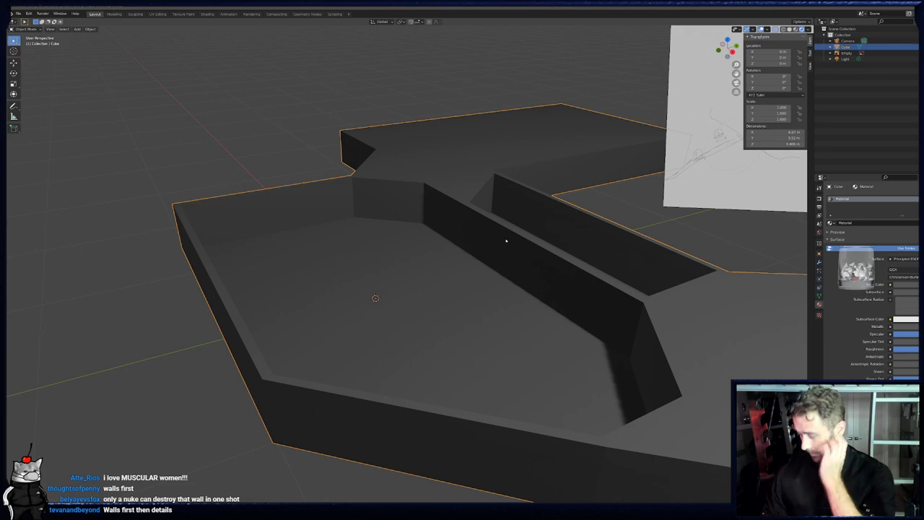
- Select the three adjoining top faces of the base's right corner section and inset them slightly to leave a thin rim
key("Tab")
middle_click_drag(536, 282, 491, 292)
scroll(491, 291, "down", 1)
middle_click_drag(580, 285, 509, 283, "shift")
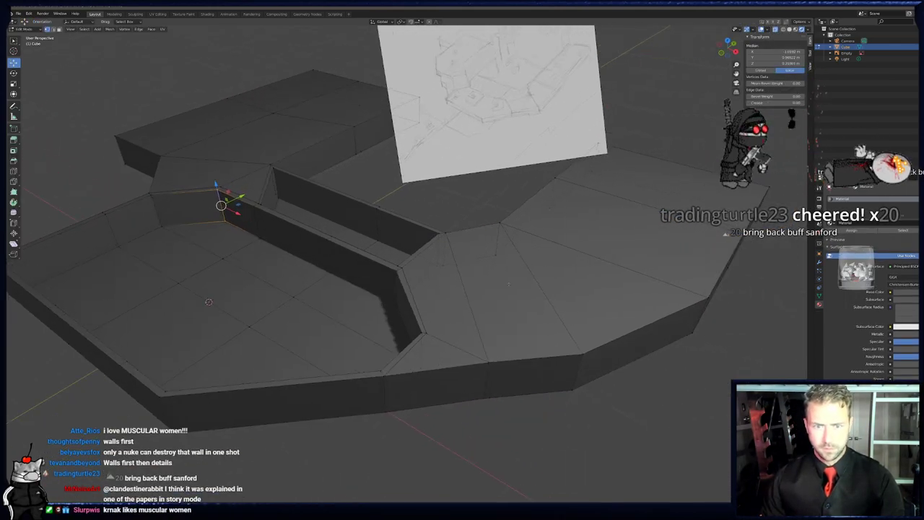
key("alt+a")
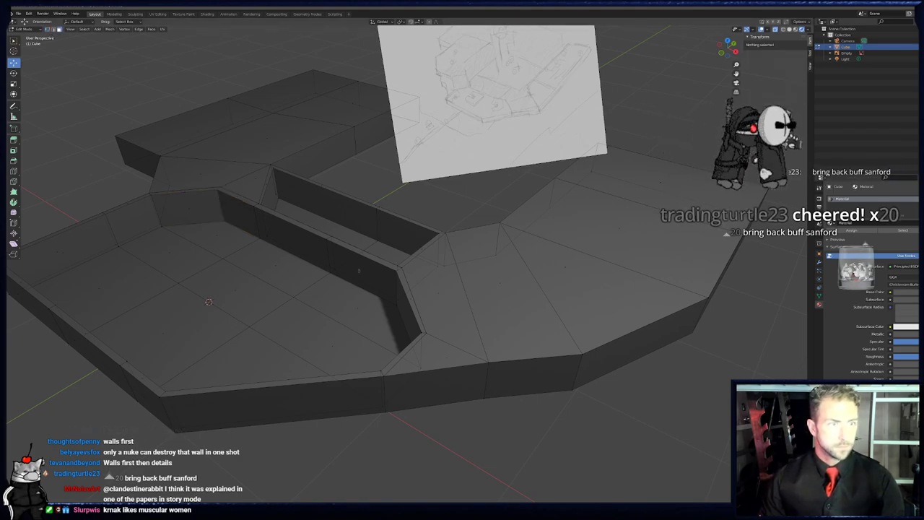
left_click(435, 358)
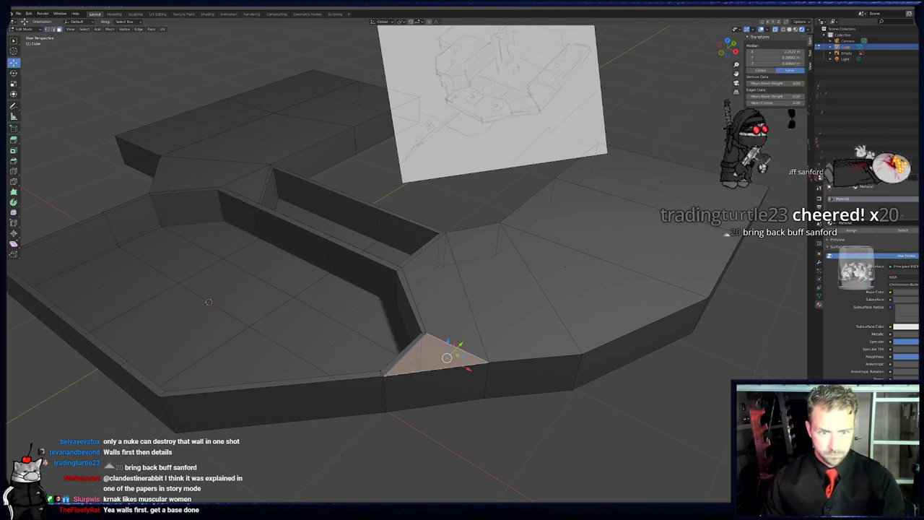
left_click(453, 305)
middle_click_drag(208, 302, 248, 384)
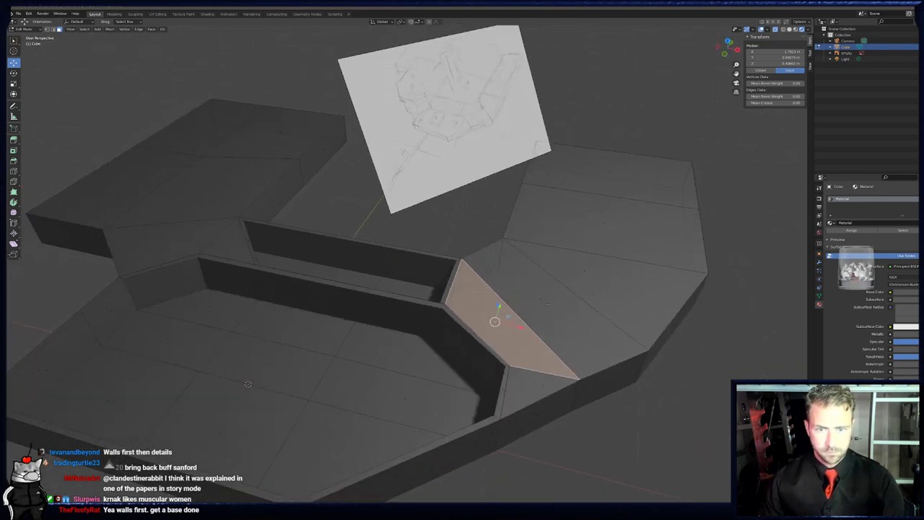
left_click(596, 278, "shift")
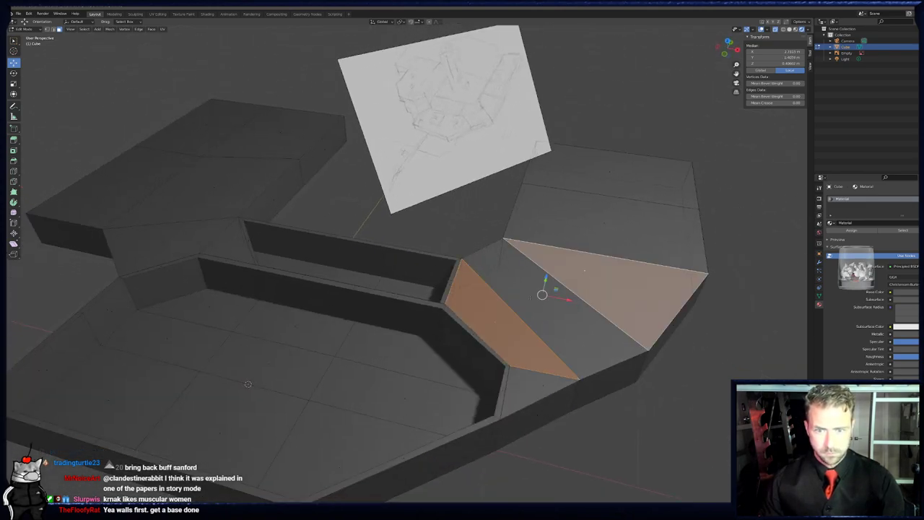
key("shift+ctrl+KP_Add")
key("i")
left_click(656, 387)
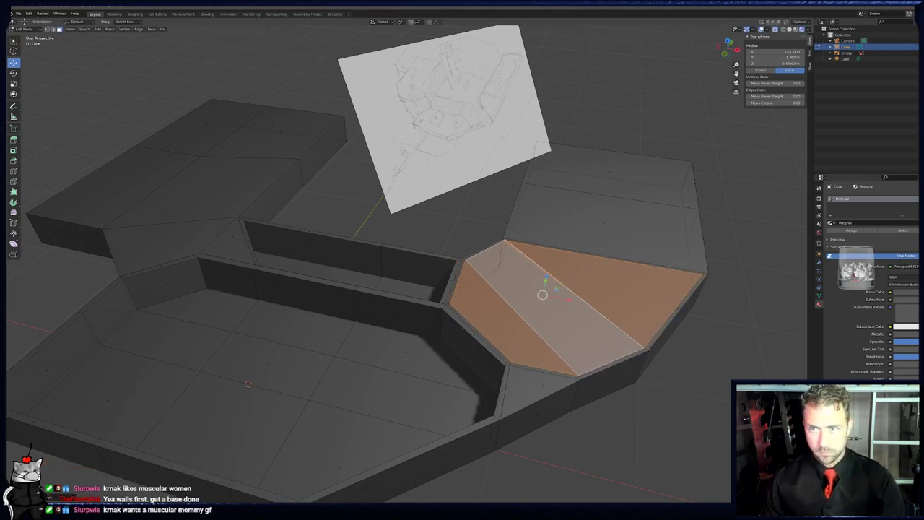
- Extrude the right corner section's three inset faces downward and set the recess floor's Z position to 0
key("e")
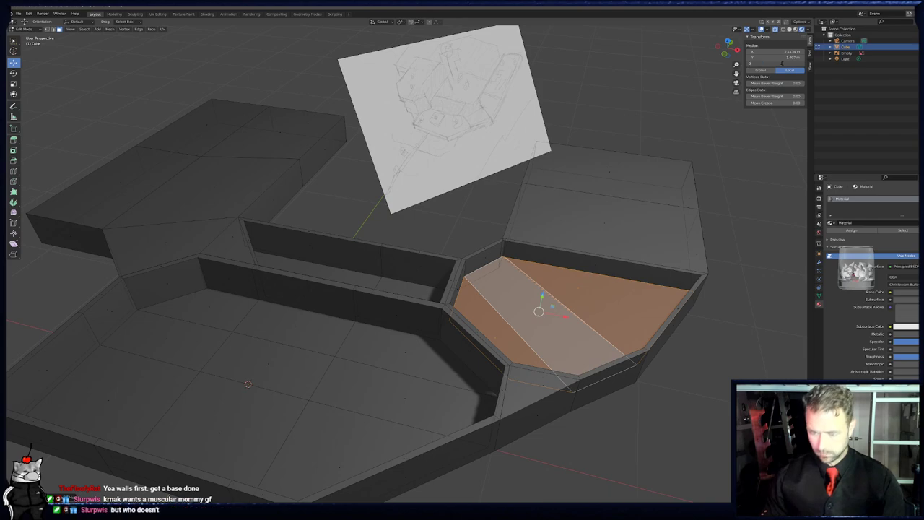
type("0")
key("Return")
- Try to merge the vertices of the tiny triangular face at the right corner recess's inner rear corner at their centre
middle_click_drag(632, 219, 600, 239)
scroll(597, 260, "up", 3)
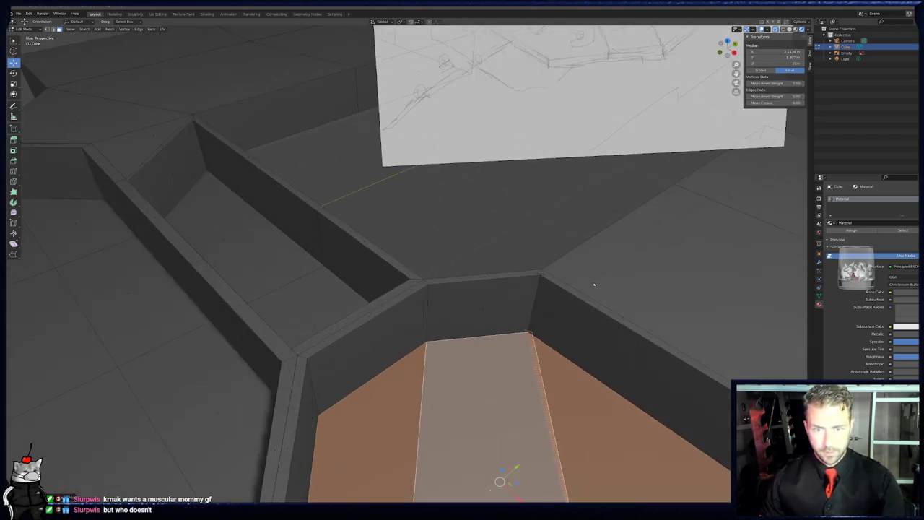
left_click(546, 275)
mouse_move(542, 268)
middle_mouse_down()
mouse_move(501, 264)
mouse_move(530, 264)
middle_mouse_up()
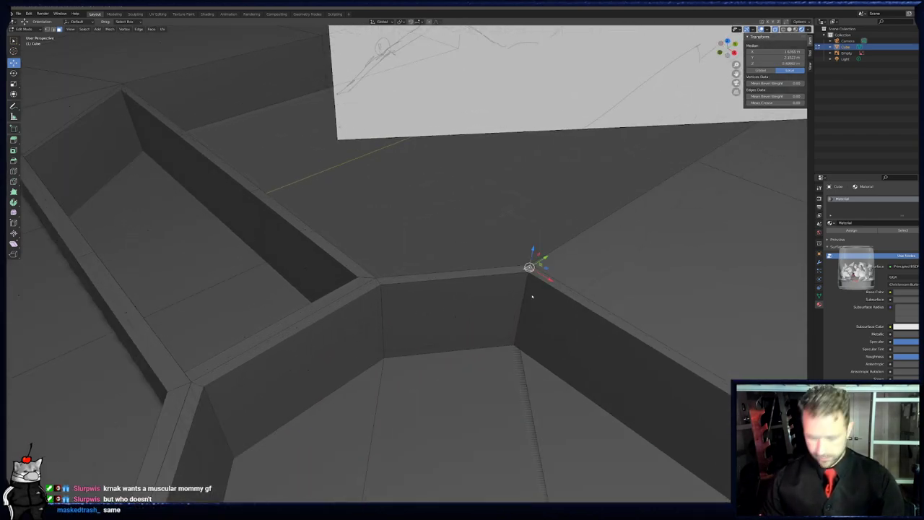
key("KP_7")
scroll(533, 296, "up", 5)
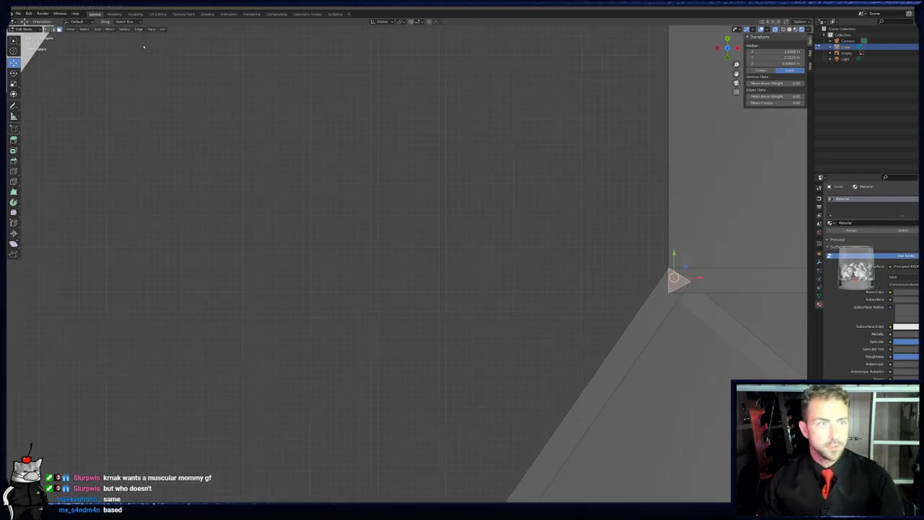
key("1")
key("alt+a")
key("b")
left_click_drag(661, 278, 712, 321)
key("m")
key("c")
scroll(739, 312, "down", 6)
middle_click_drag(739, 312, 700, 291)
key("KP_7")
key("ctrl+z")
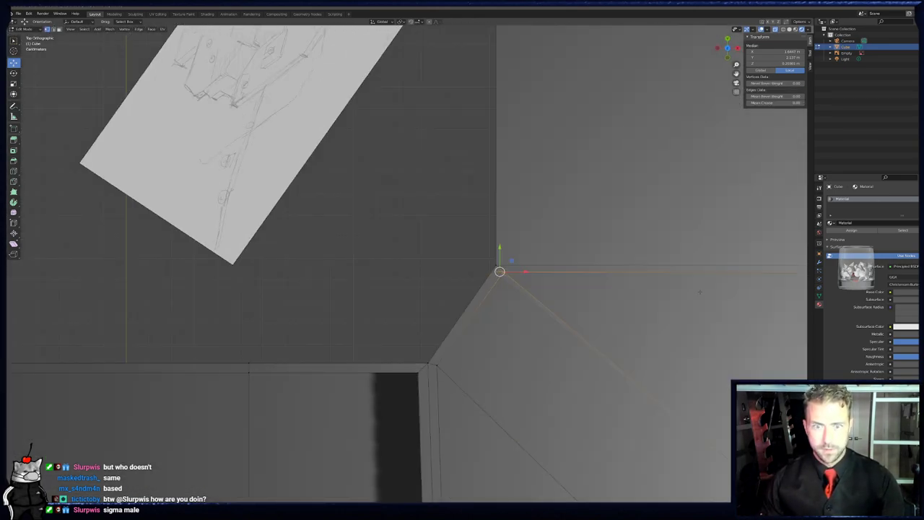
- Select the clustered vertices at the right corner recess's inner rear corner and flatten them along Y
scroll(636, 328, "up", 4)
key("alt+a")
key("b")
left_click_drag(577, 275, 637, 314)
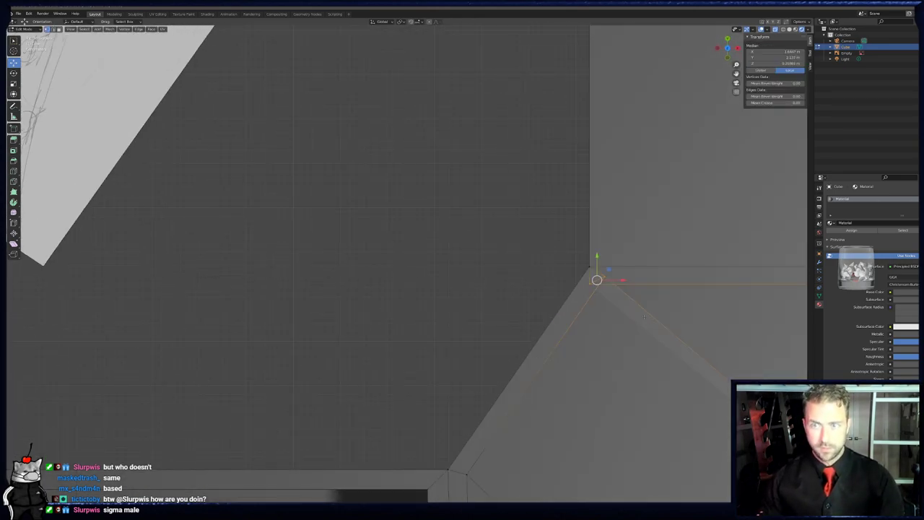
key("s")
key("y")
left_click(642, 316)
scroll(653, 267, "down", 4)
middle_click_drag(649, 347, 590, 284)
scroll(614, 300, "down", 3)
middle_click_drag(510, 294, 532, 297)
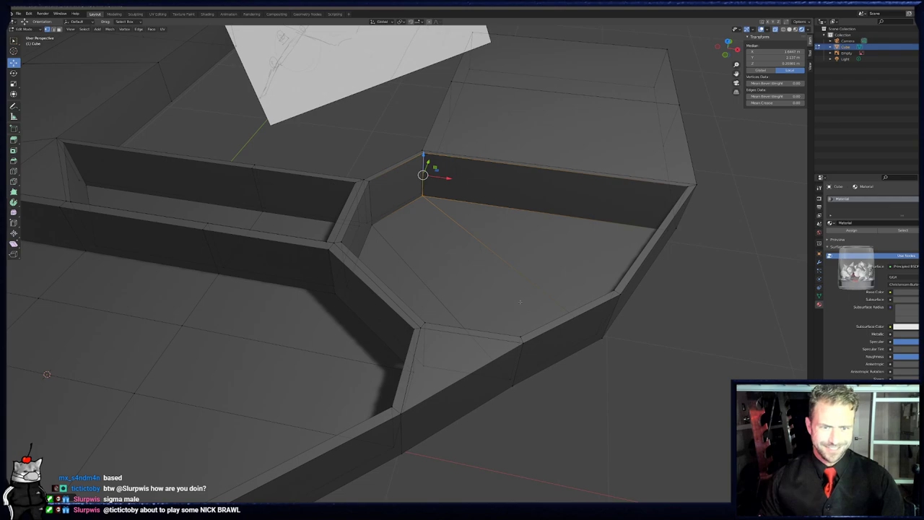
middle_click_drag(482, 302, 528, 309, "shift")
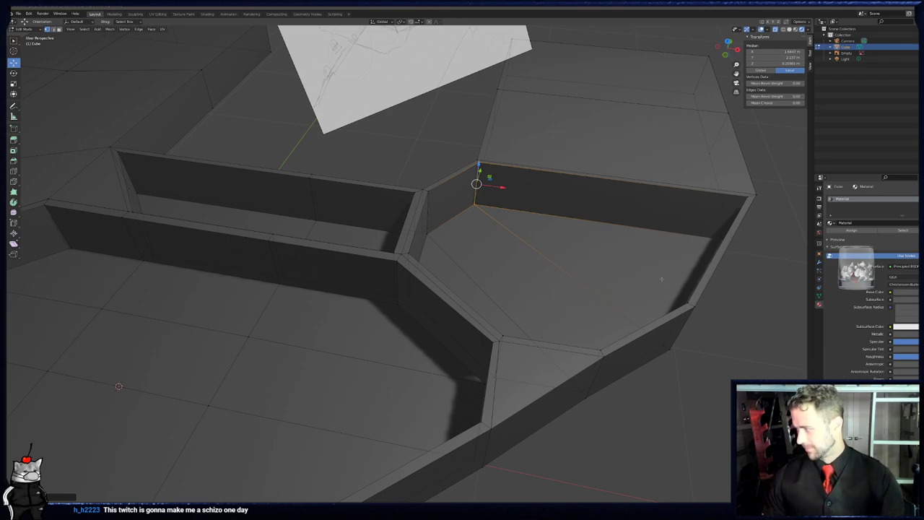
middle_click_drag(600, 292, 548, 296)
key("KP_7")
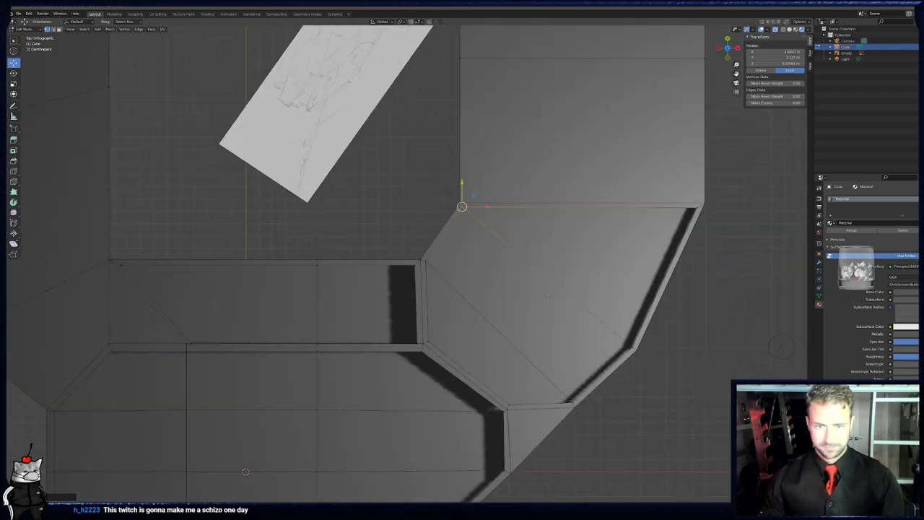
middle_click_drag(245, 472, 501, 275)
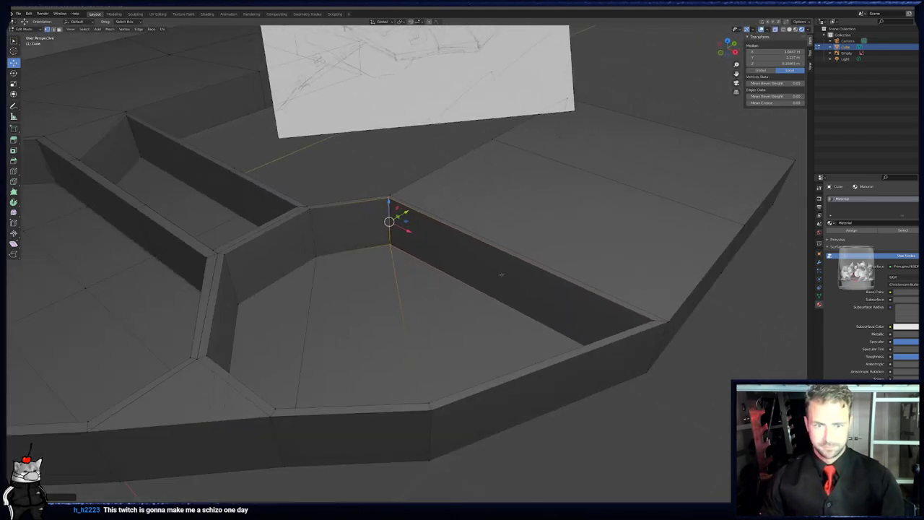
- Select the two top faces of the base's right arm together with the thin rim face bordering the corner recess
left_click(60, 30)
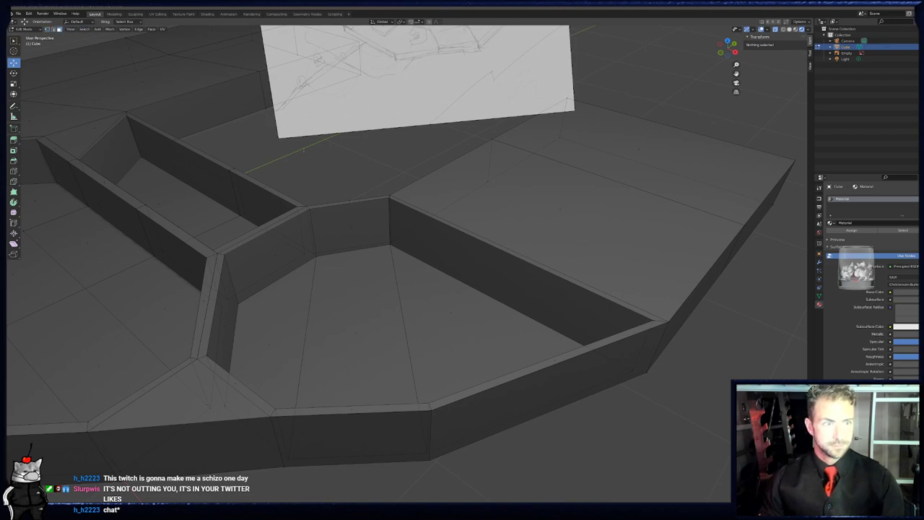
left_click(508, 248)
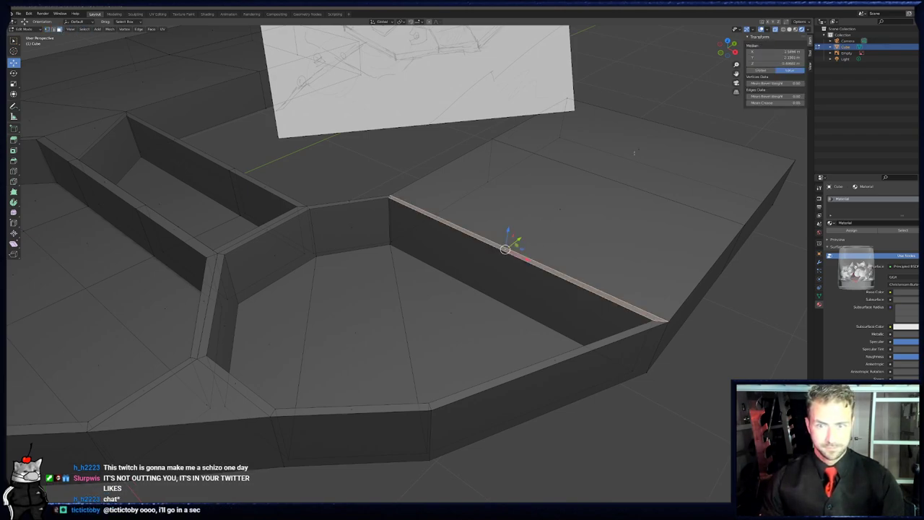
left_click(583, 155, "shift")
left_click(587, 225, "shift")
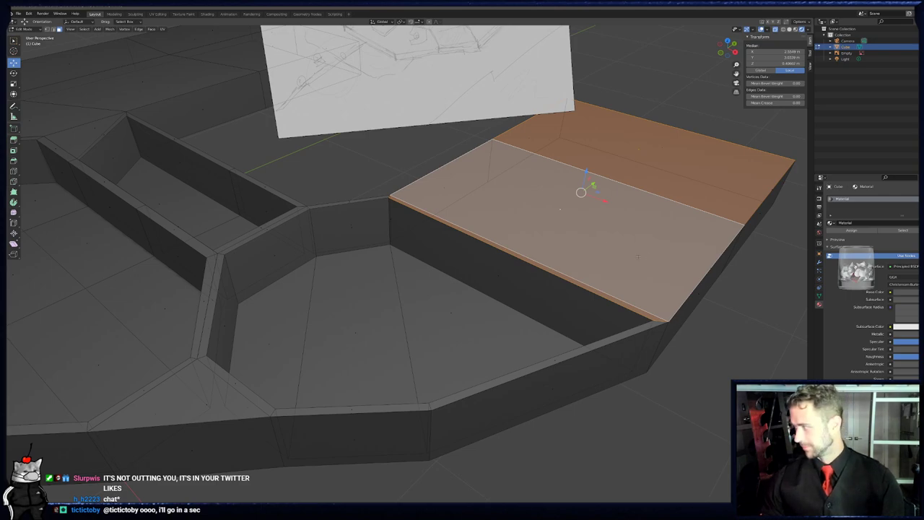
middle_click_drag(638, 257, 599, 255, "shift")
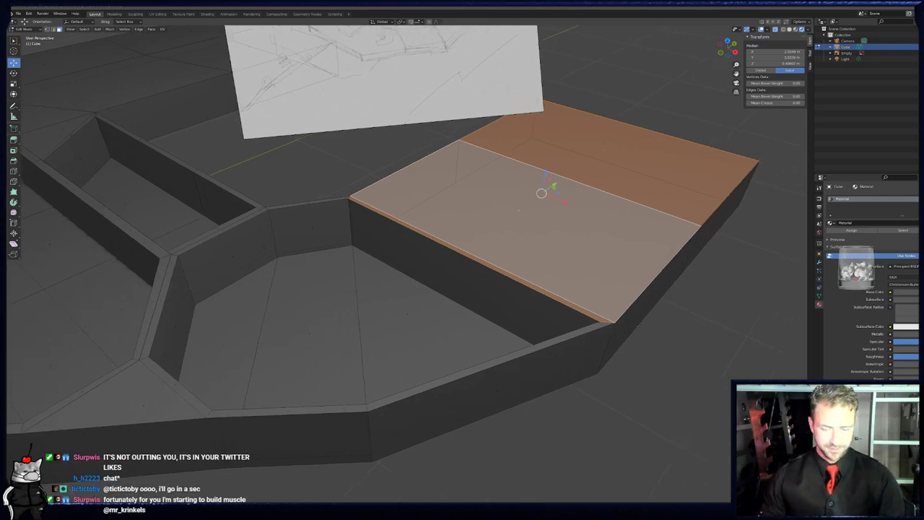
- Try to join the right arm's selected top faces into one face and inset them
key("f")
key("ctrl+z")
key("i")
right_click(669, 312)
key("ctrl+z")
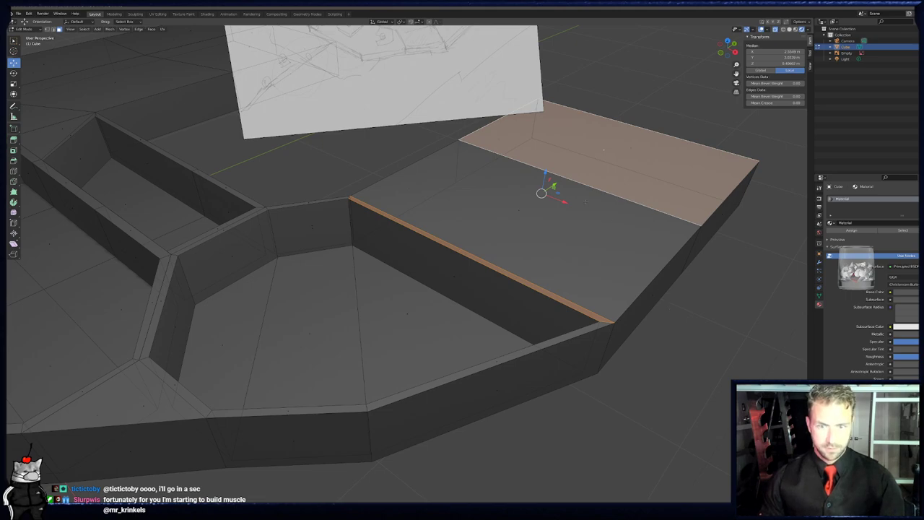
- Extrude the right arm's two top faces and adjoining rim face upward, and inset them slightly to leave a thin rim
left_click(520, 214, "shift")
key("e")
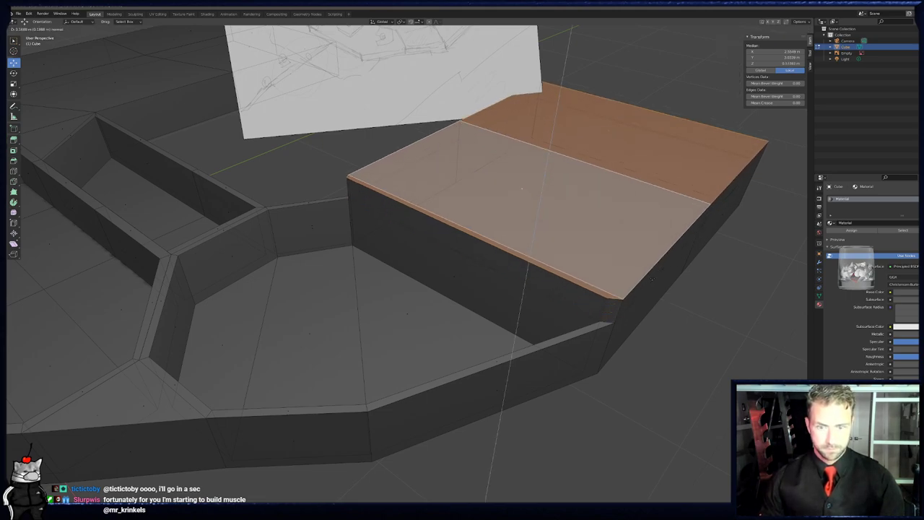
left_click(652, 272)
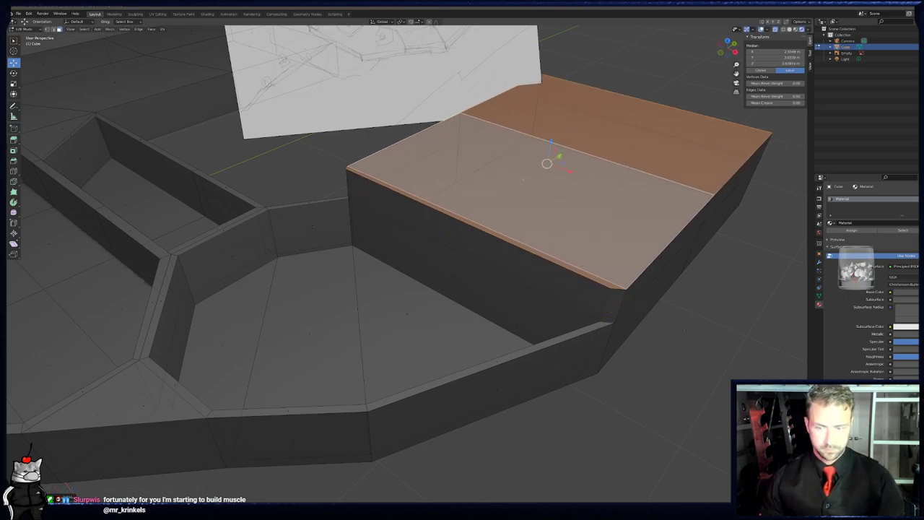
key("i")
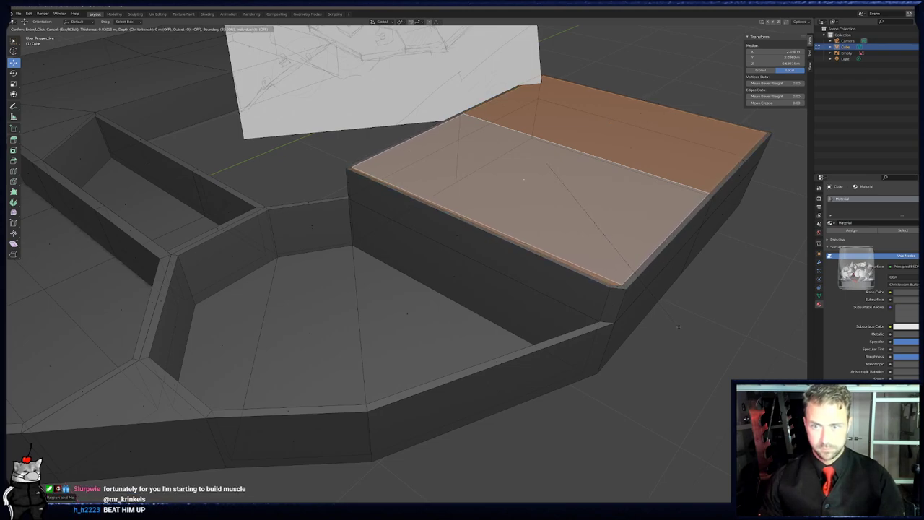
left_click(678, 325)
middle_click_drag(678, 325, 629, 289)
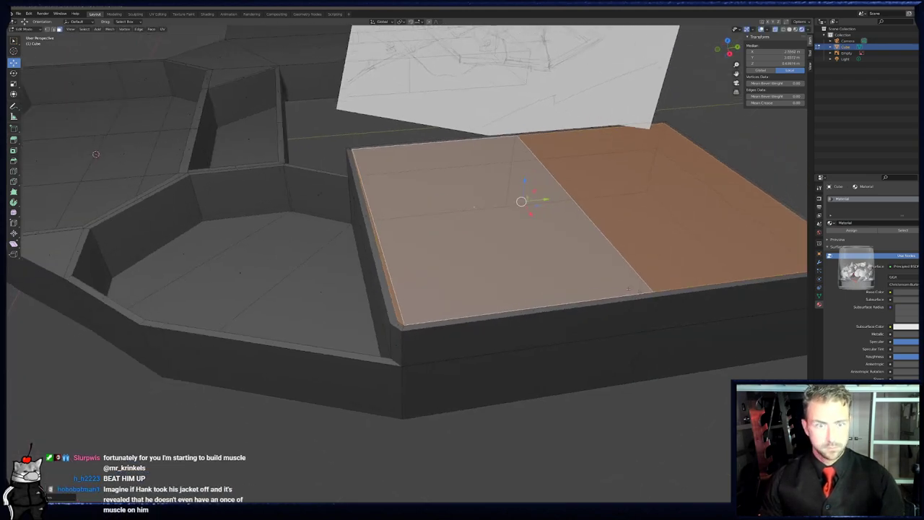
- Collapse the inset vertices at the raised arm's inner front corner onto one point by scaling them to 0 along Y and X
key("KP_7")
scroll(445, 322, "up", 5)
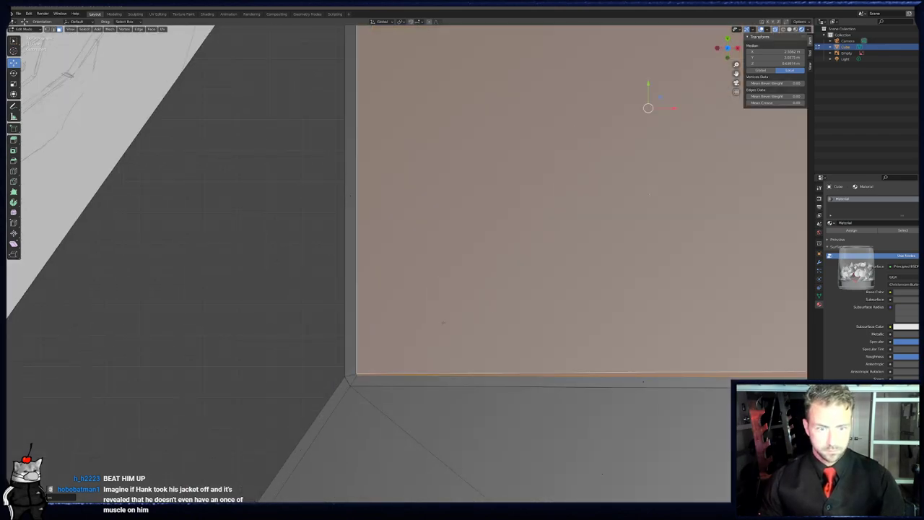
middle_click_drag(445, 321, 469, 264, "shift")
left_click(47, 29)
left_click_drag(376, 312, 392, 332)
key("s")
key("y")
key("0")
key("Return")
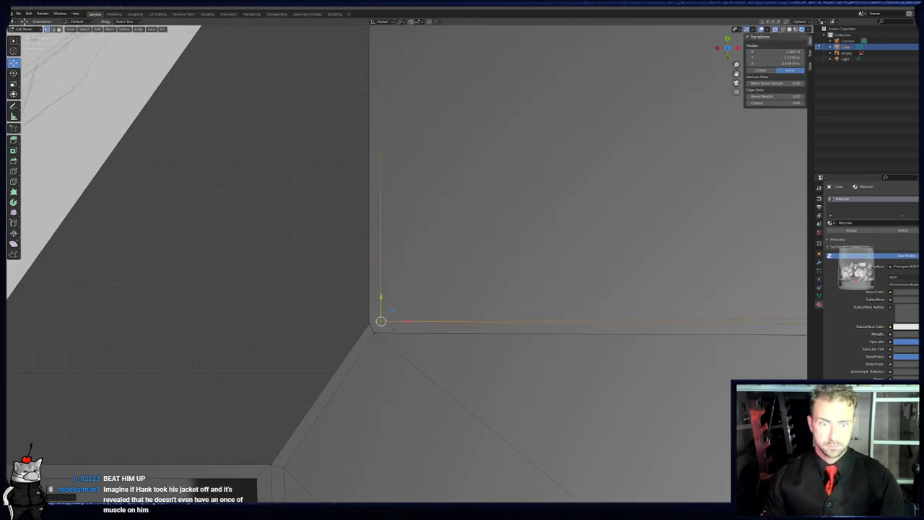
key("s")
key("x")
key("0")
key("Return")
- Collapse the inset vertices at the raised arm's outer front corner onto one point
scroll(394, 330, "down", 2)
middle_click_drag(740, 283, 601, 269, "shift")
left_click(601, 269)
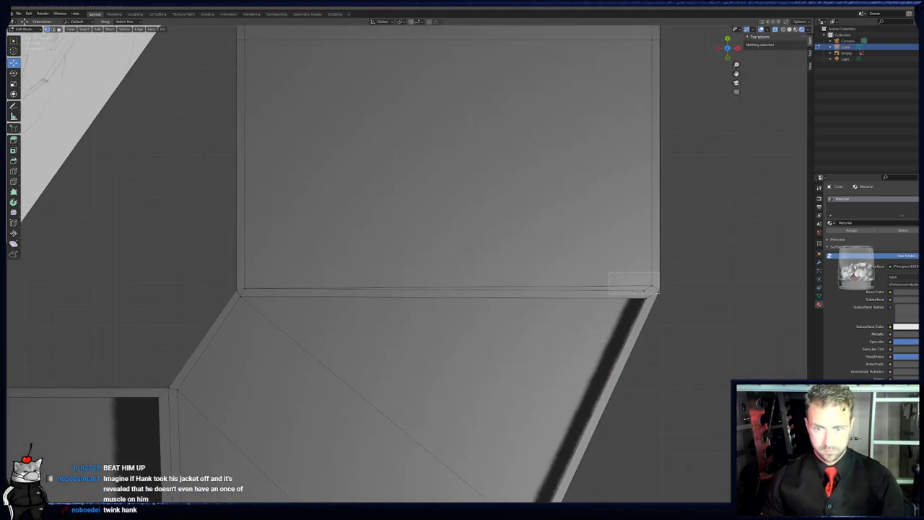
left_click_drag(654, 295, 654, 296)
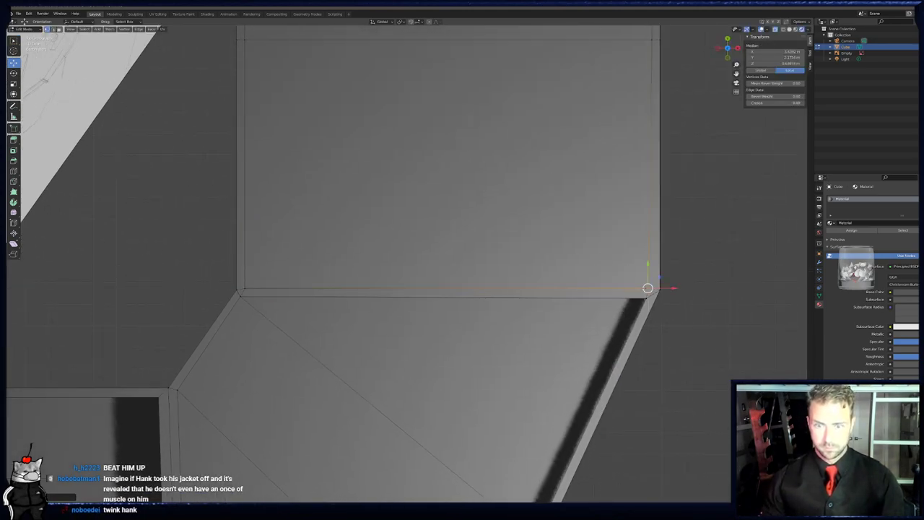
- Add the inner front corner's inset vertices to the selection and straighten the inset's front edge by scaling to 0 along Y
key("b")
left_click_drag(239, 280, 251, 294)
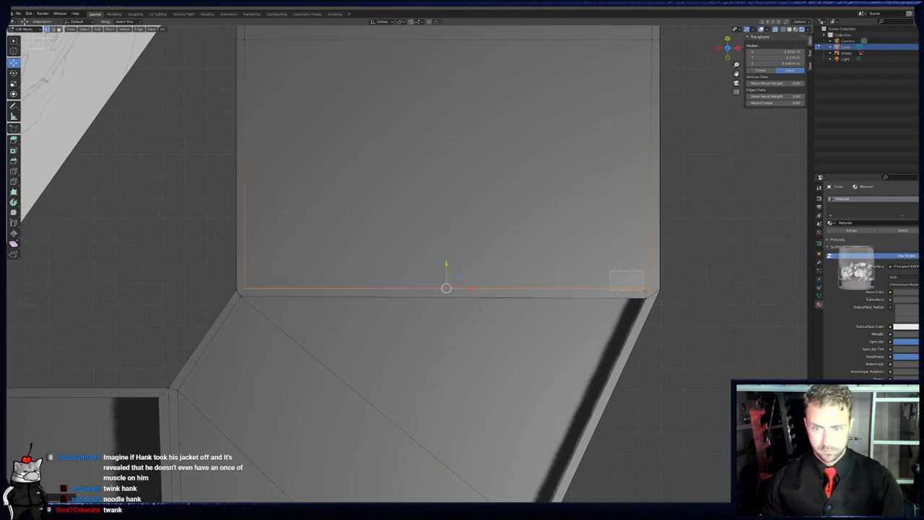
key("s")
key("y")
key("0")
key("Return")
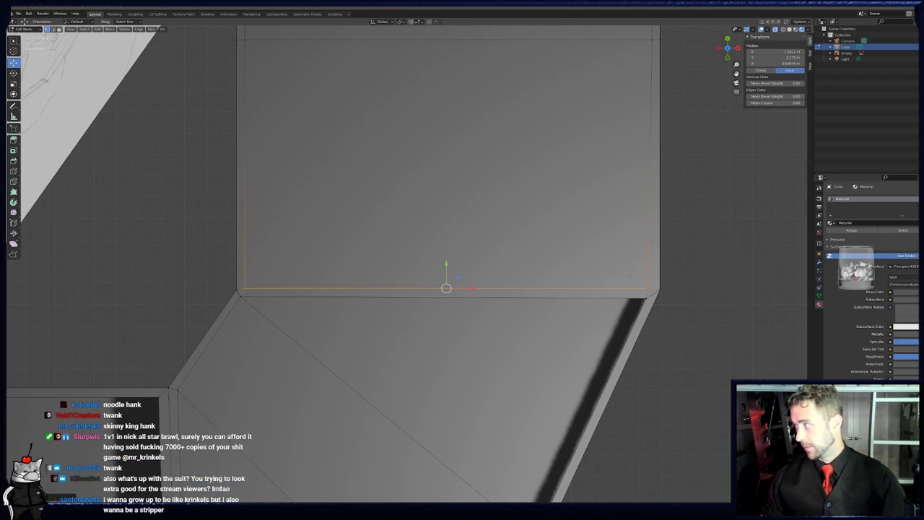
middle_click_drag(562, 307, 490, 263)
scroll(473, 254, "down", 5)
middle_click_drag(97, 132, 49, 144)
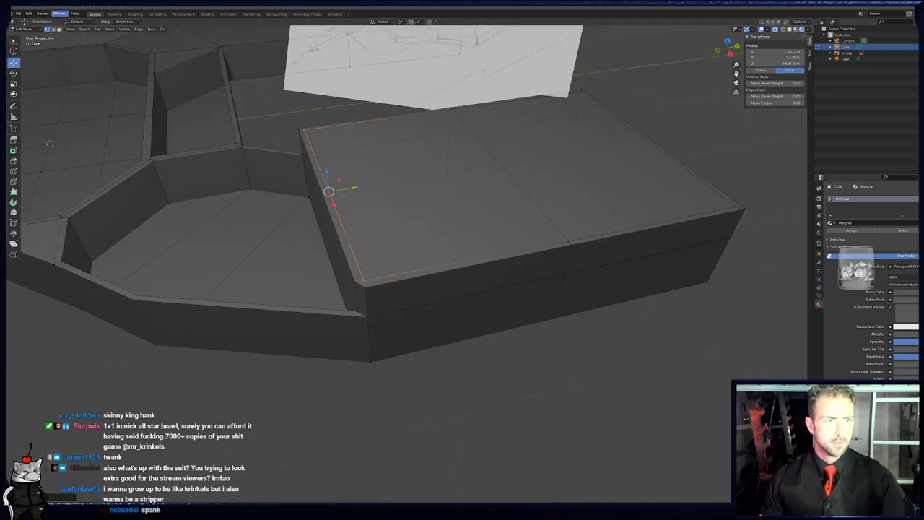
- Select the two inner top faces of the raised right arm and extrude them downward into a recess
left_click(423, 192)
middle_click_drag(423, 192, 462, 199)
left_click(462, 199)
left_click(463, 199)
left_click(549, 140, "shift")
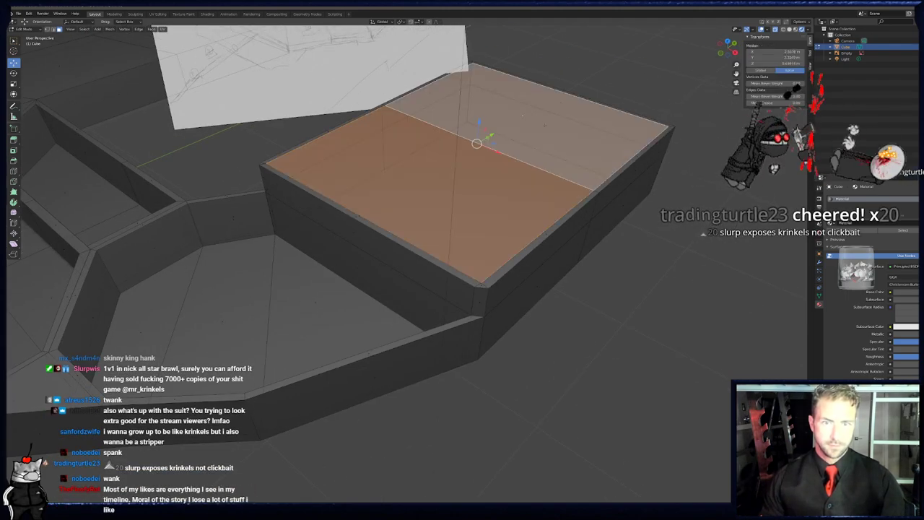
middle_click_drag(549, 141, 515, 151, "shift")
key("i")
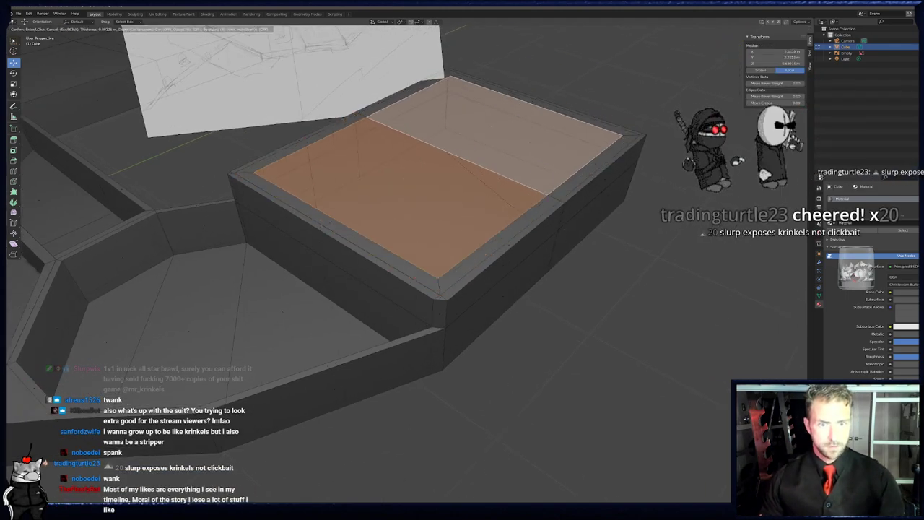
left_click(506, 134)
left_click(509, 139, "shift")
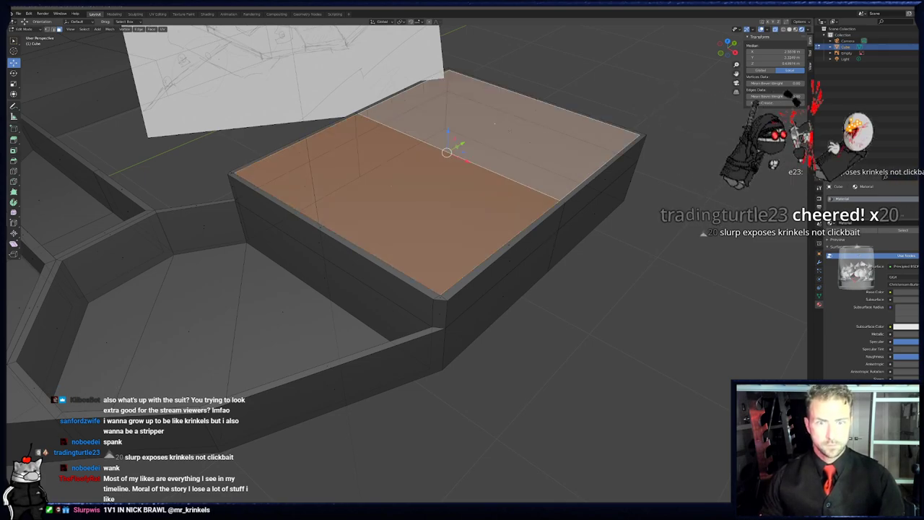
key("e")
left_click(507, 205)
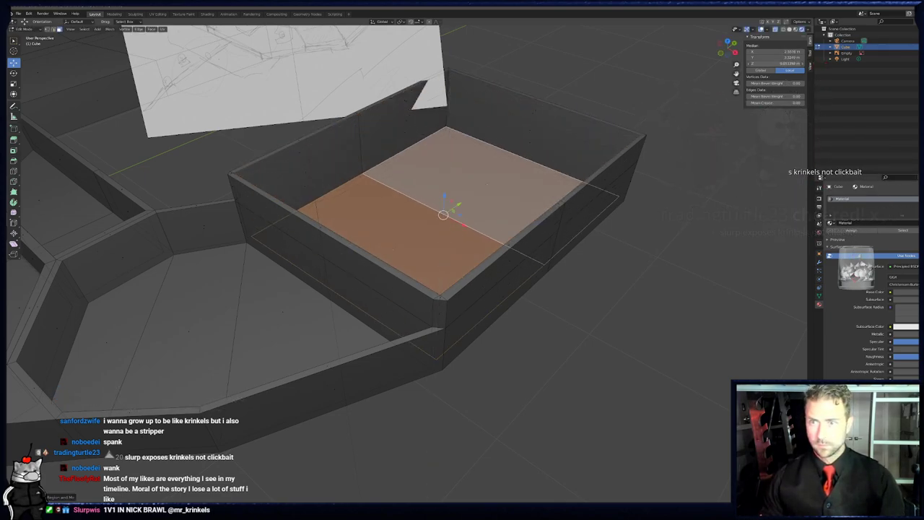
- Set the Z position of the right arm's recess floor to 0
left_click(775, 64)
type("0")
left_click(775, 57)
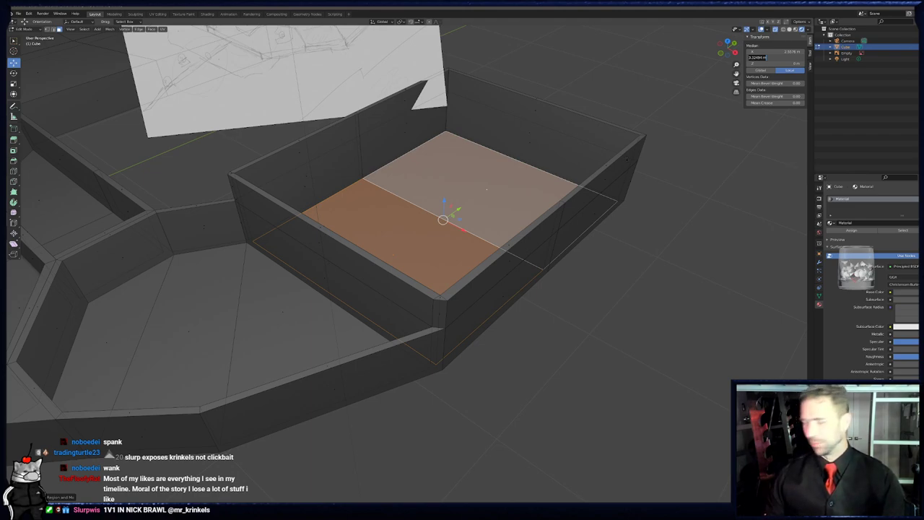
type("7")
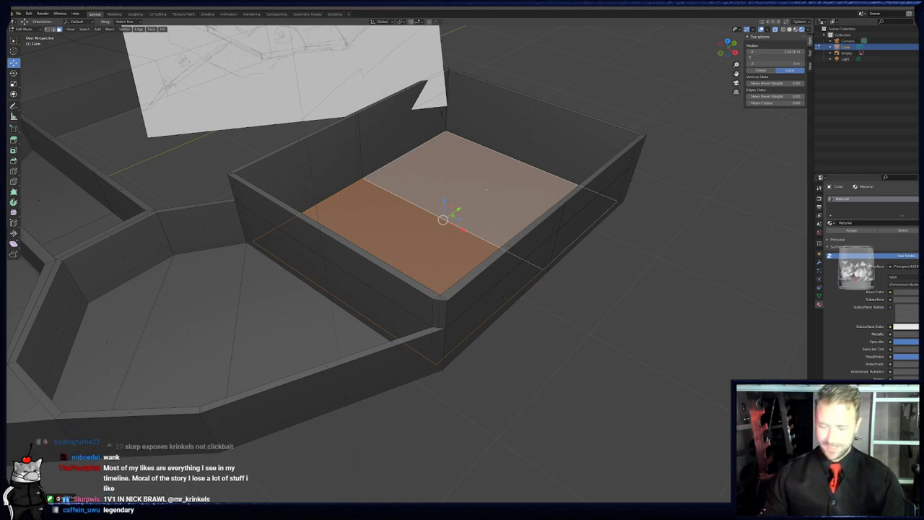
- Select all vertices at the right arm's far end and move them outward along Y to lengthen the arm
key("KP_7")
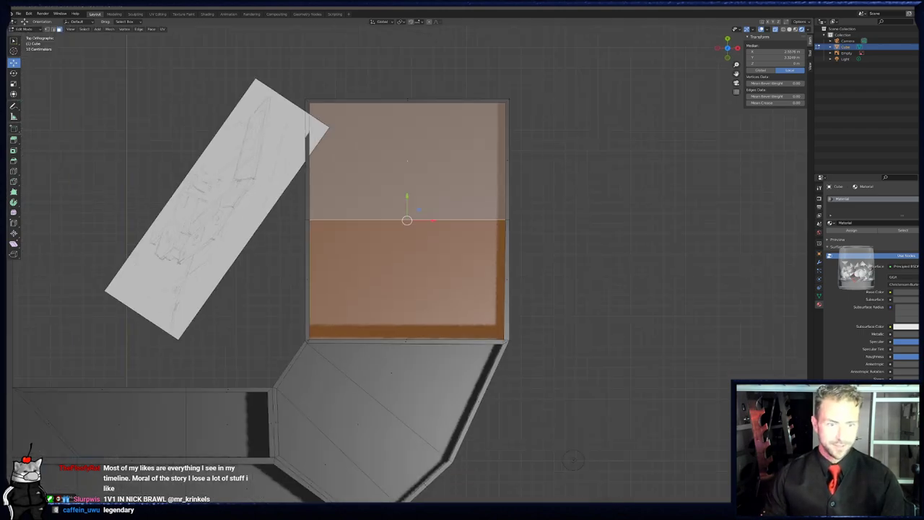
left_click(47, 30)
middle_click_drag(268, 76, 268, 131, "shift")
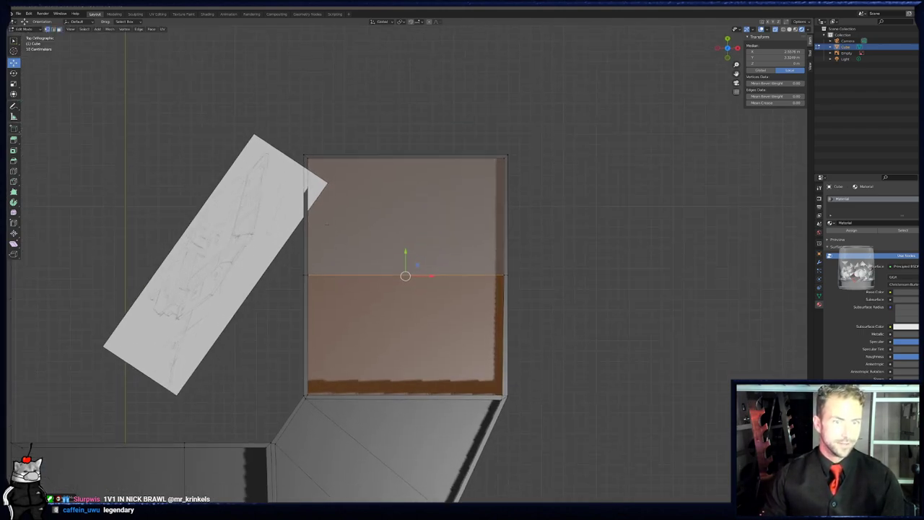
left_click(268, 130)
left_click_drag(268, 131, 562, 175)
middle_click_drag(562, 176, 564, 215, "shift")
left_click_drag(426, 172, 426, 58)
middle_click_drag(428, 242, 407, 175)
key("KP_7")
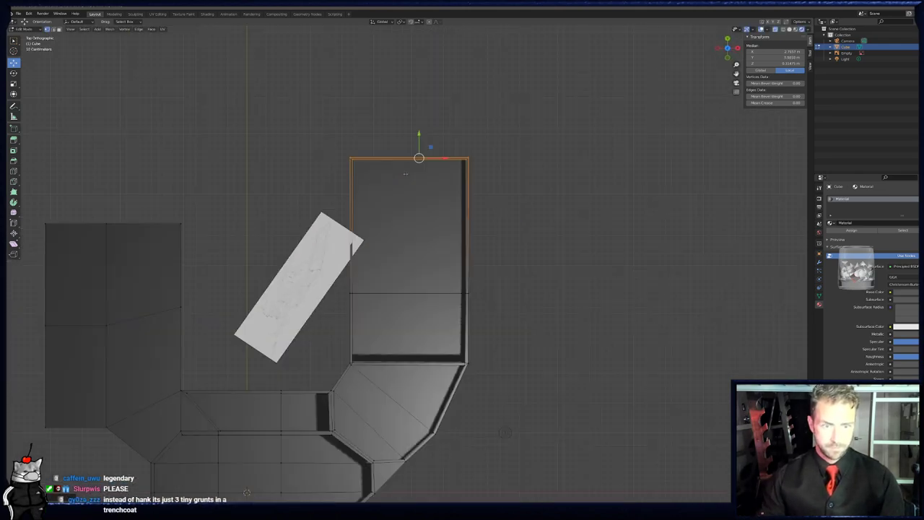
- Select all vertices of the cross-section loop midway along the right arm
scroll(376, 208, "up", 4)
left_click_drag(598, 273, 286, 358)
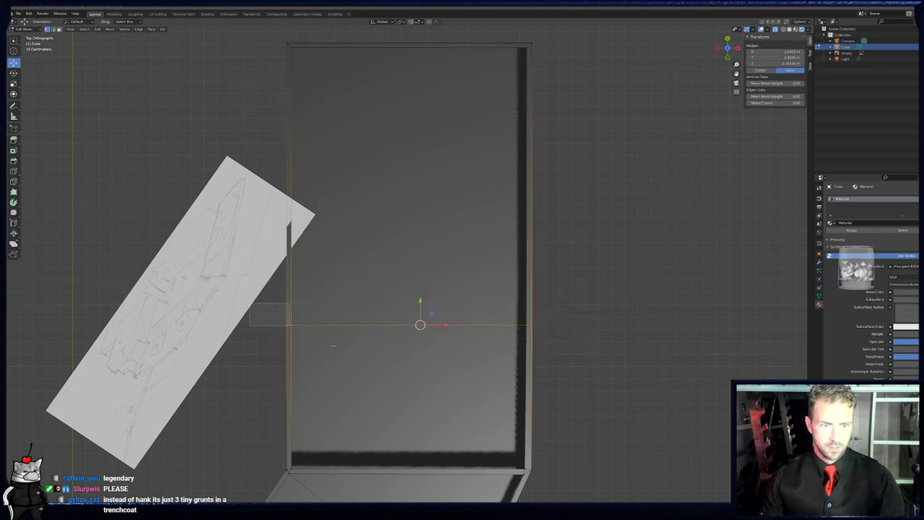
scroll(265, 312, "down", 4)
middle_click_drag(504, 431, 517, 409, "shift")
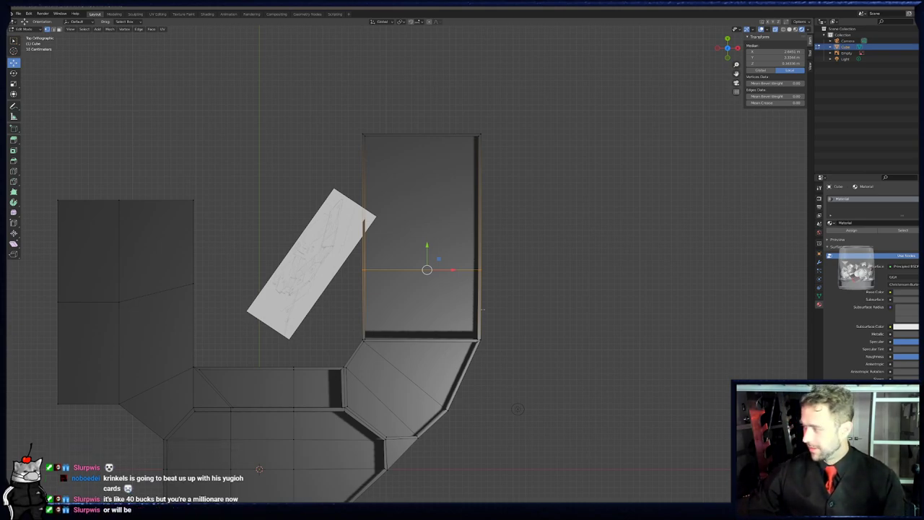
middle_click_drag(404, 289, 390, 211)
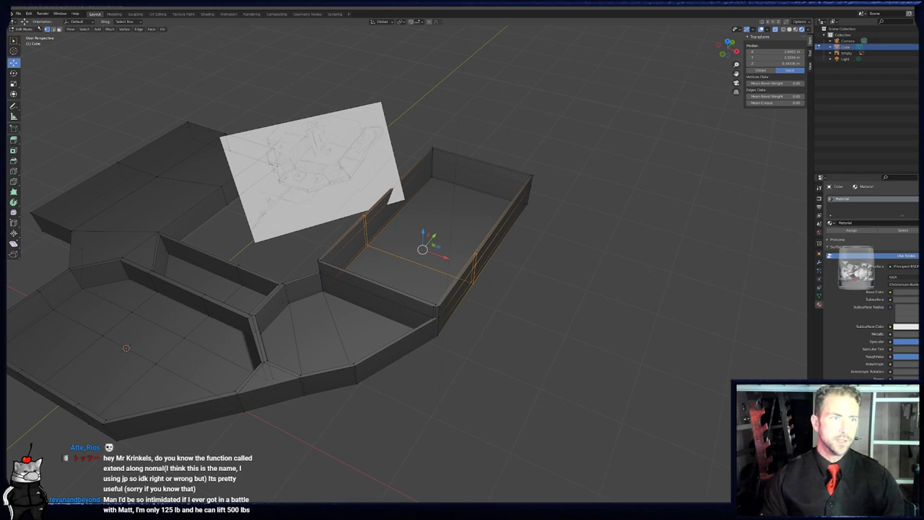
- Try to extrude the far floor face of the right arm's recess upward into a tall block, and undo it
left_click(59, 29)
left_click(464, 248)
middle_click_drag(463, 248, 470, 225)
key("e")
left_click(499, 173)
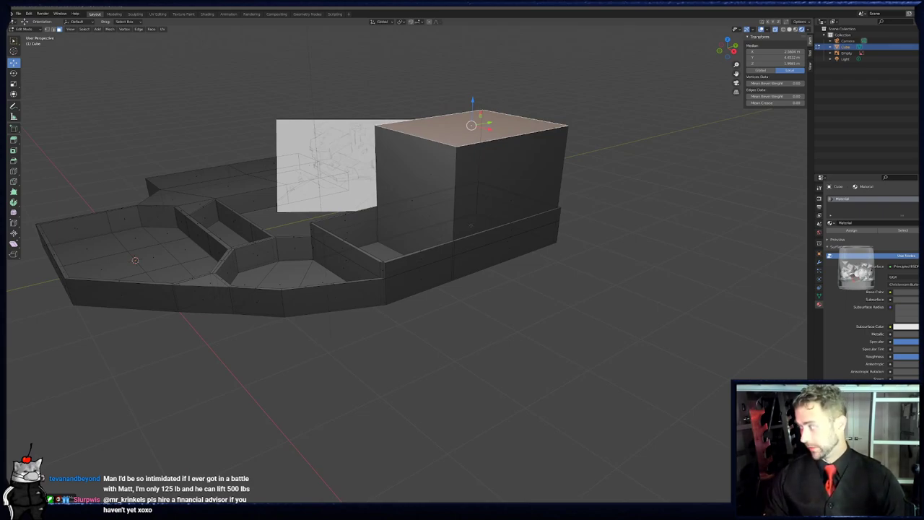
key("ctrl+z")
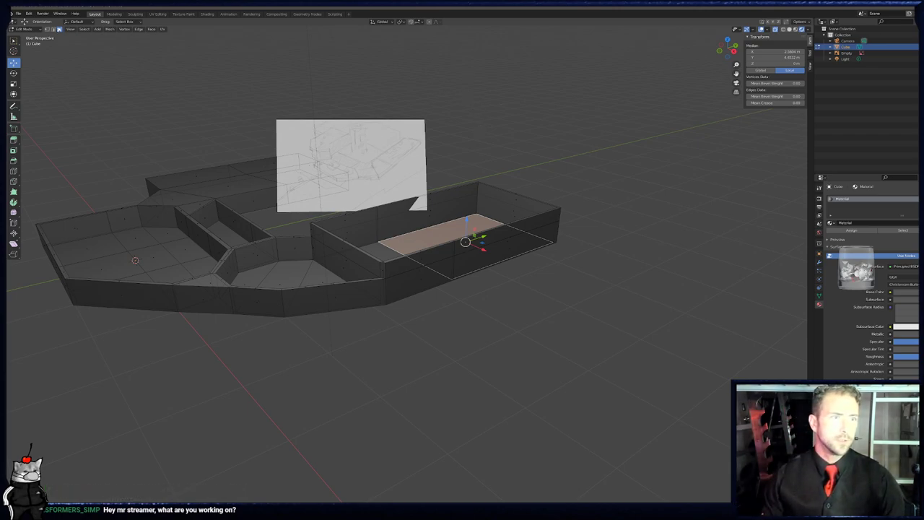
- Try to extrude the lower vertical edge at the right arm's far outer corner into an outward flap
key("2")
middle_click_drag(559, 233, 521, 221, "shift")
left_click(520, 221)
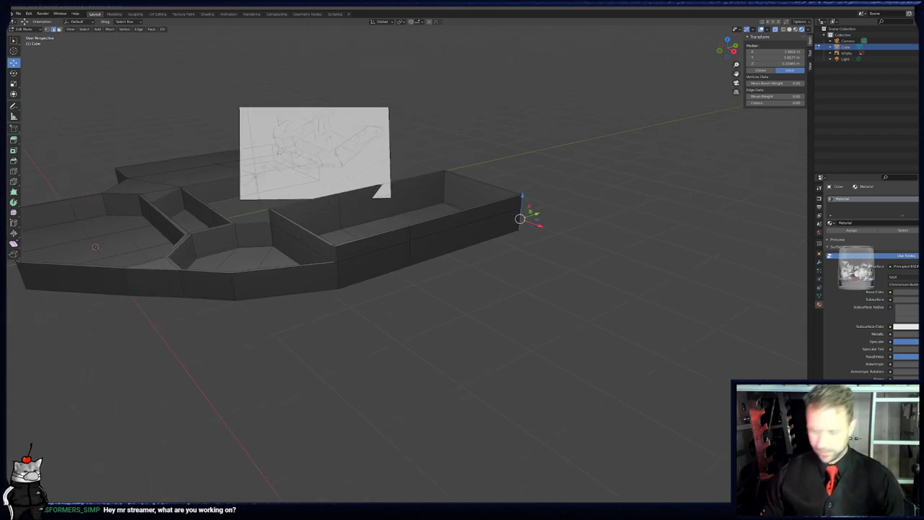
key("KP_Decimal")
scroll(434, 274, "down", 7)
key("e")
left_click(542, 278)
middle_click_drag(542, 278, 400, 289)
key("g")
right_click(346, 284)
- Try to extrude the upper vertical edge at the same corner, and undo both edge extrusions
left_click(406, 210)
middle_click_drag(405, 210, 366, 211)
key("e")
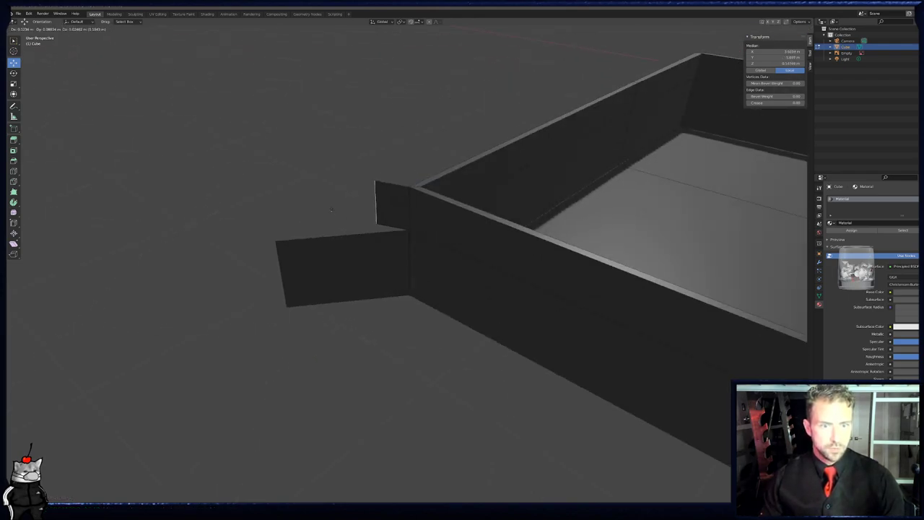
right_click(295, 197)
key("ctrl+z")
key("ctrl+z")
key("ctrl+z")
- Select the upper vertical edge at the arm's far outer corner and search the commands for "extend face" and "extend along"
left_click(402, 211)
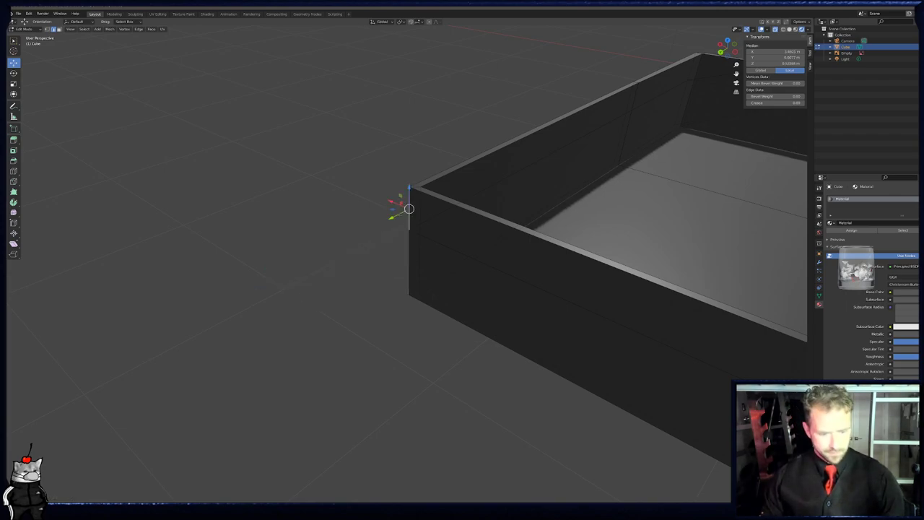
key("F3")
type("exten")
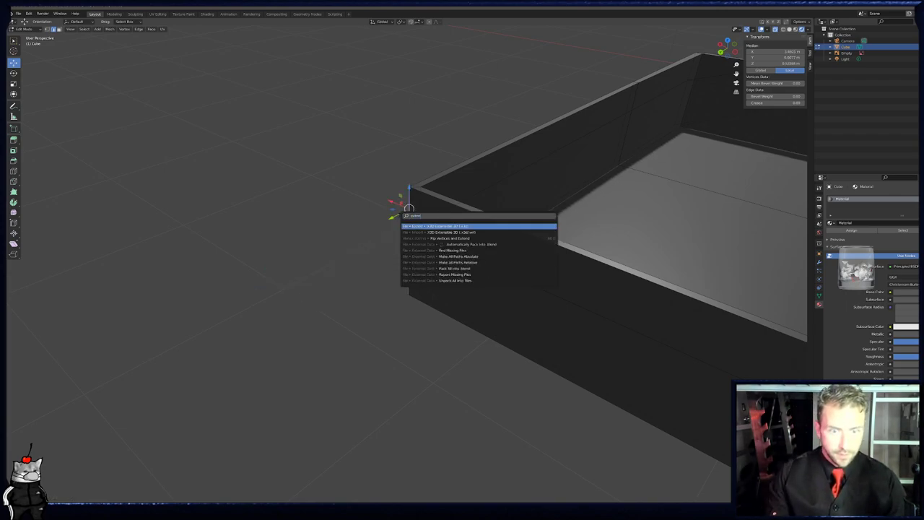
type("d face")
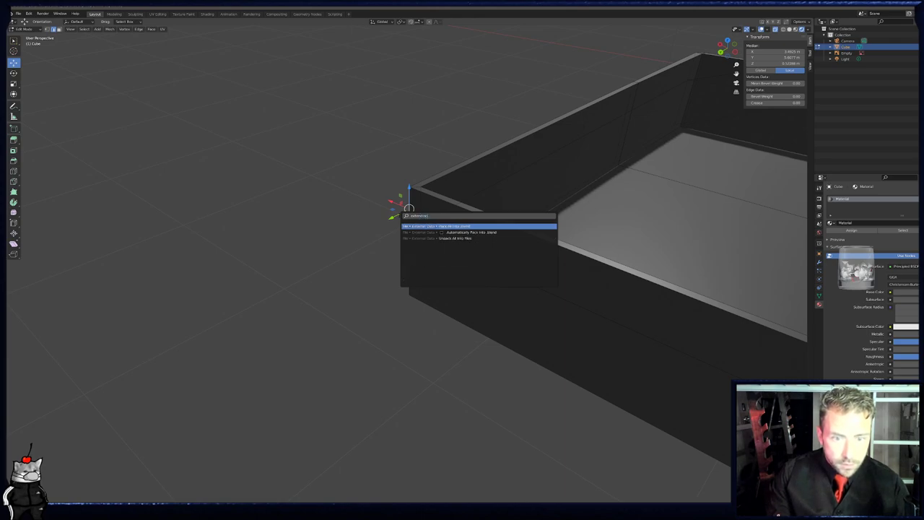
key("BackSpace")
type("face")
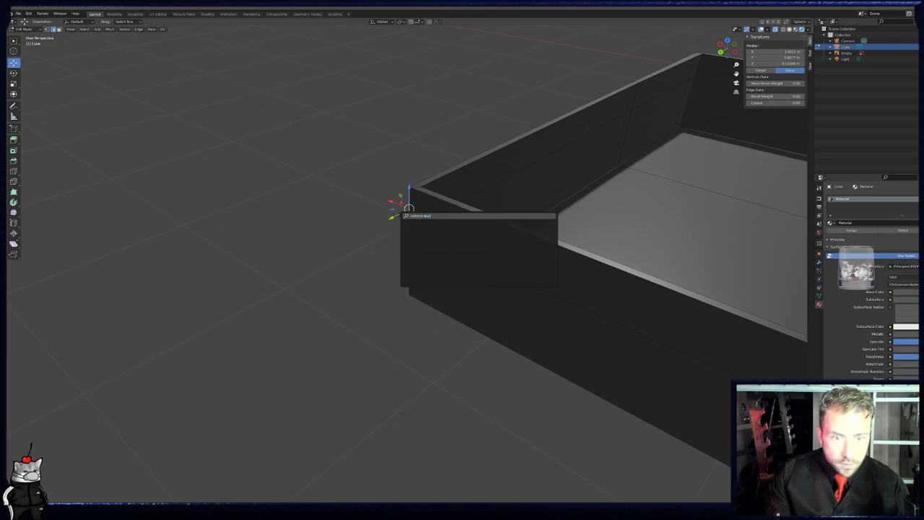
key("BackSpace")
key("BackSpace")
type("ong")
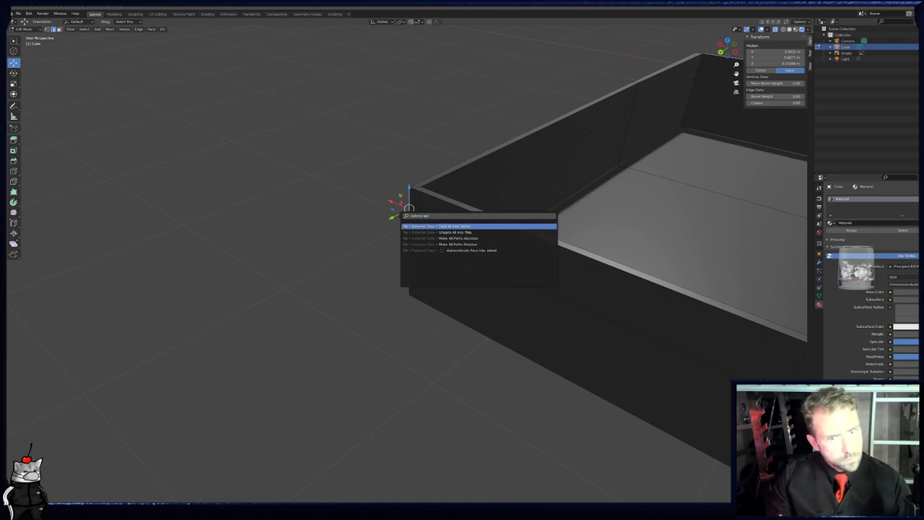
- Search the commands for "normal" and look through the matching entries for one that extrudes along normals
key("BackSpace")
key("BackSpace")
key("BackSpace")
key("BackSpace")
key("BackSpace")
key("BackSpace")
key("BackSpace")
key("BackSpace")
key("BackSpace")
key("BackSpace")
key("BackSpace")
key("BackSpace")
type("nor")
key("Down")
key("Down")
key("Down")
key("Down")
key("Down")
key("Down")
key("Down")
key("Down")
key("Down")
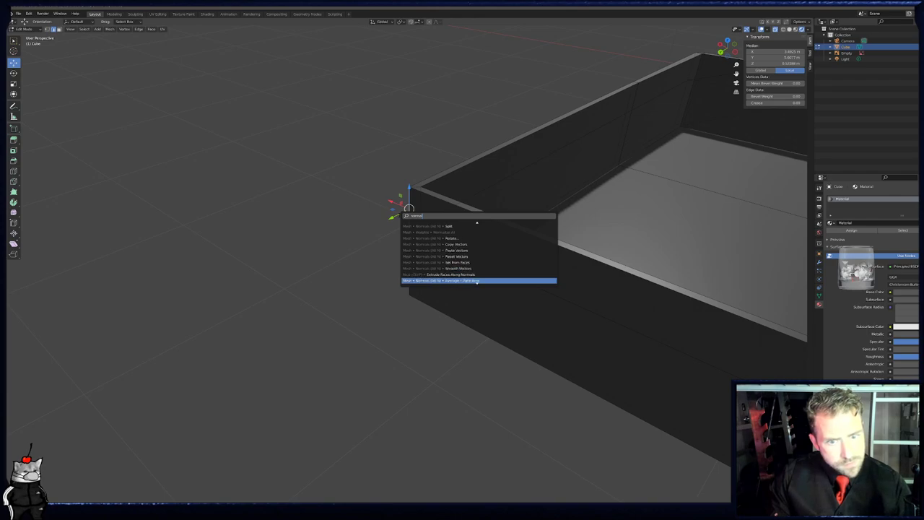
key("Down")
key("Down")
key("Down")
key("Down")
key("Down")
key("Down")
key("Down")
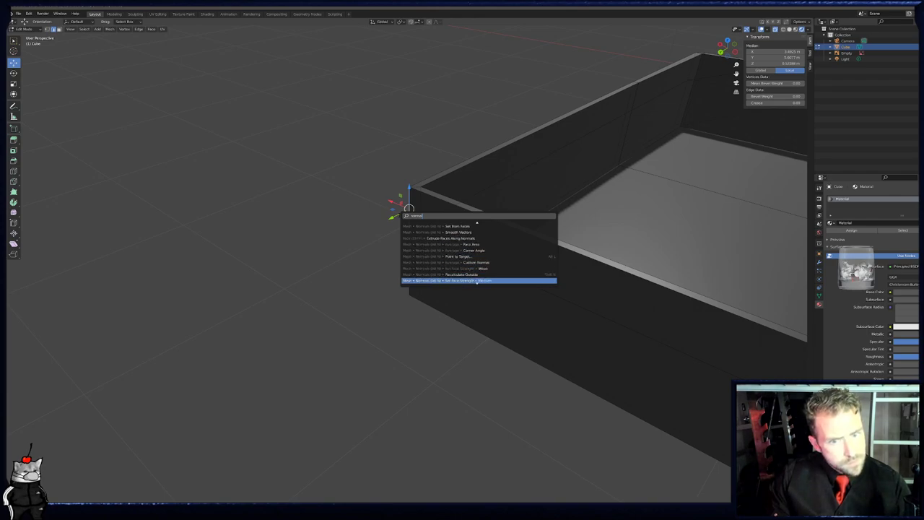
key("Escape")
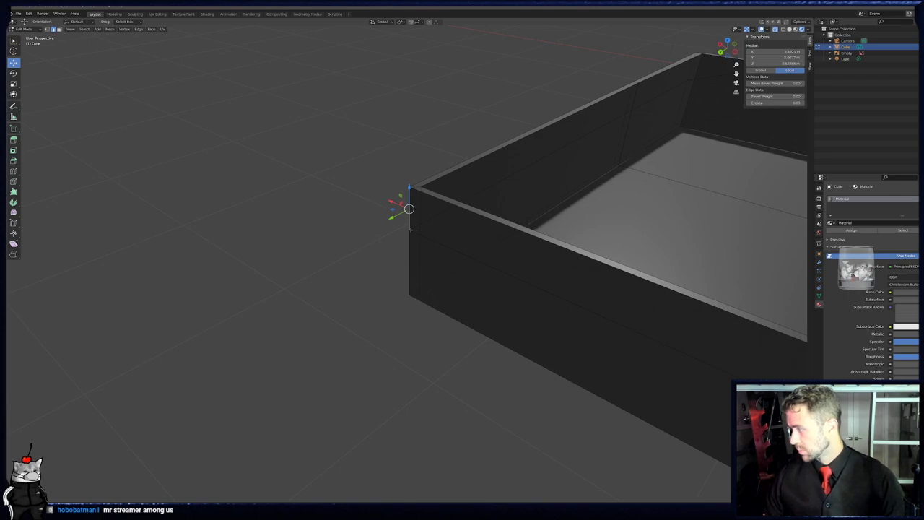
- Select the far floor face of the right arm's recess and review the available face commands
middle_click_drag(362, 228, 639, 267)
scroll(466, 206, "down", 9)
scroll(463, 260, "up", 6)
middle_click_drag(462, 260, 495, 279, "shift")
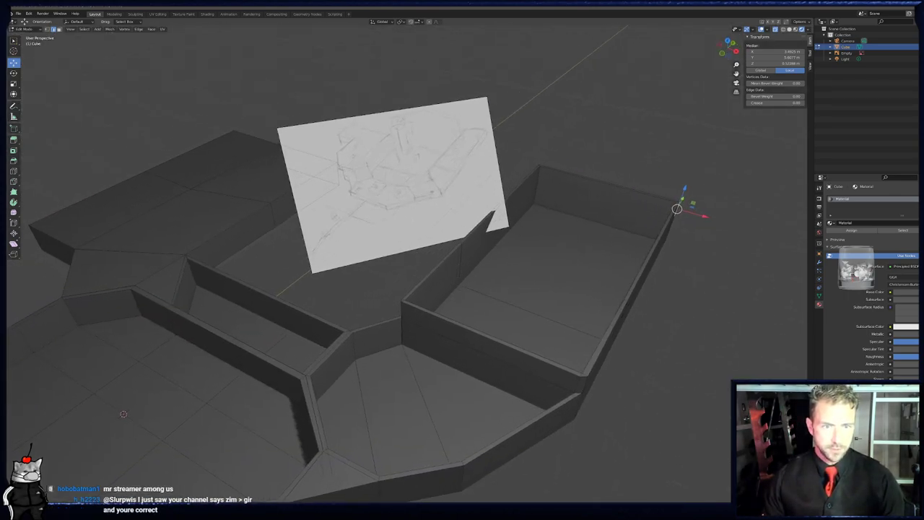
middle_click_drag(416, 289, 537, 215)
middle_click_drag(440, 246, 525, 262)
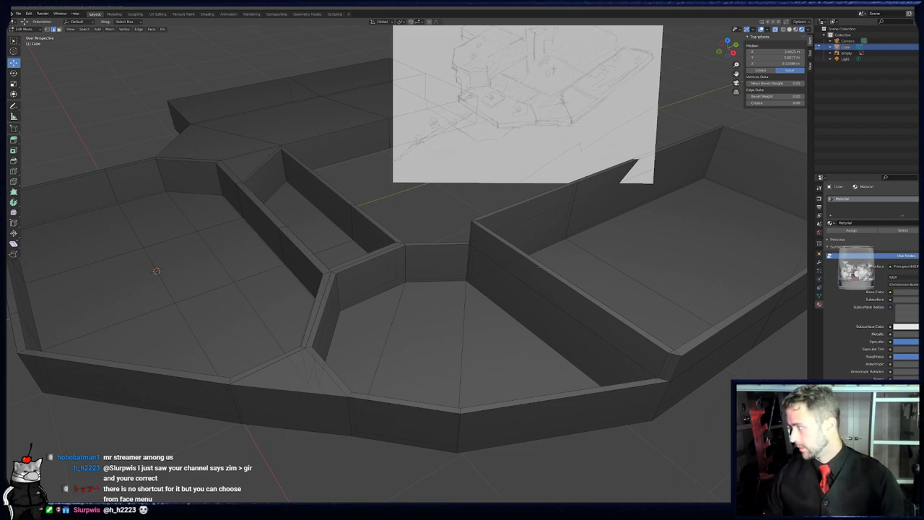
middle_click_drag(556, 273, 499, 282)
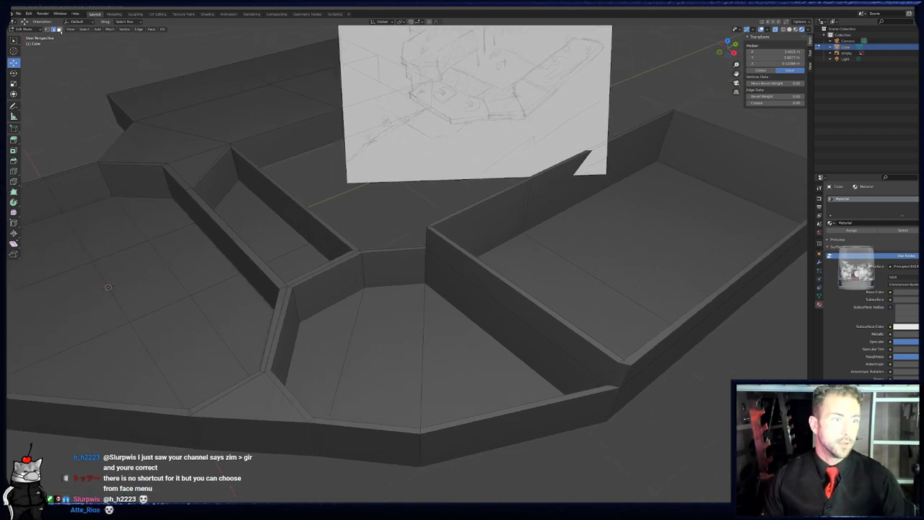
key("alt+a")
left_click(663, 244)
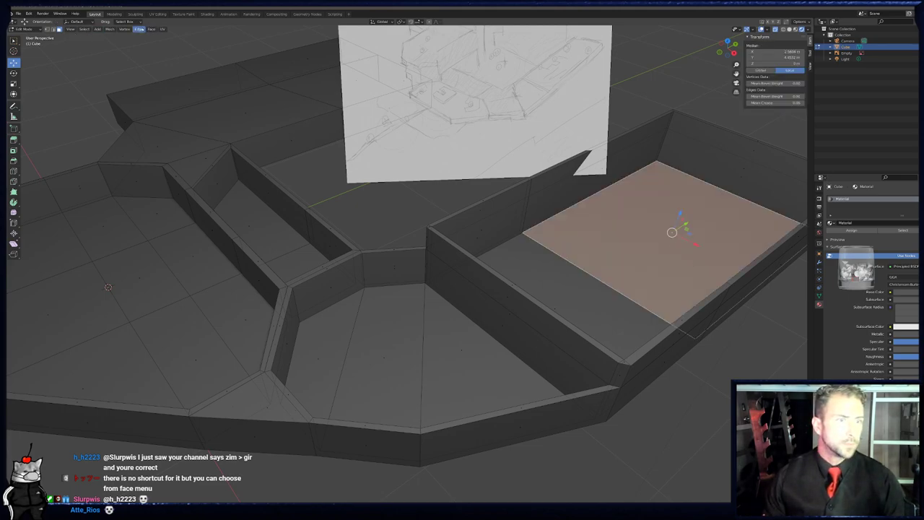
left_click(151, 29)
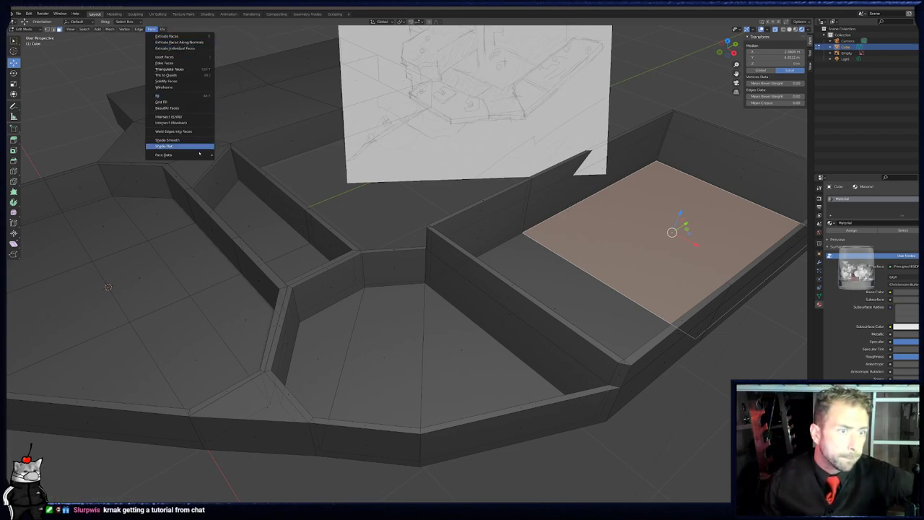
mouse_move(189, 155)
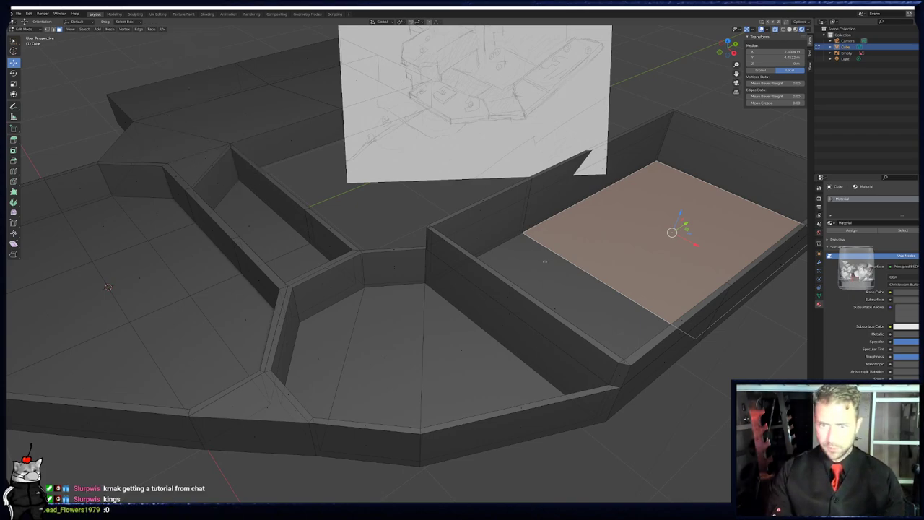
- Search the commands for "extend along" with the recess floor face selected
middle_click_drag(107, 286, 49, 265)
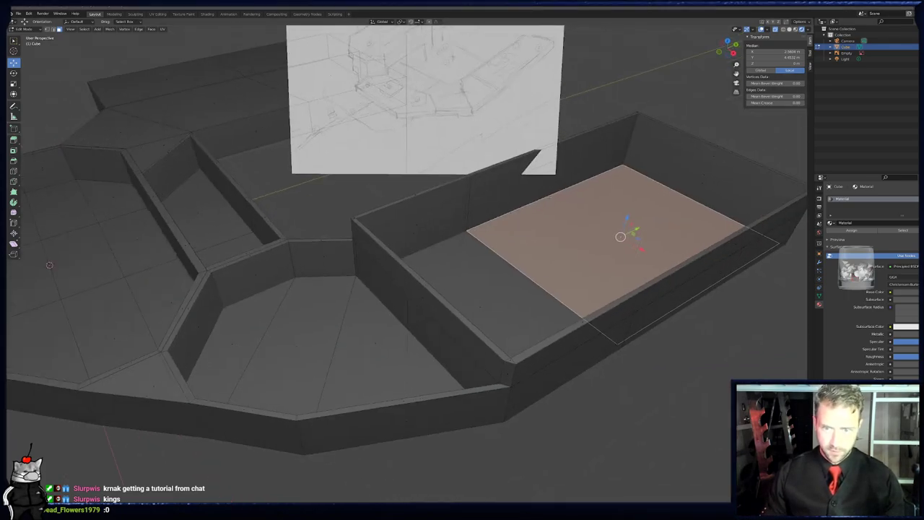
key("F3")
type("extend")
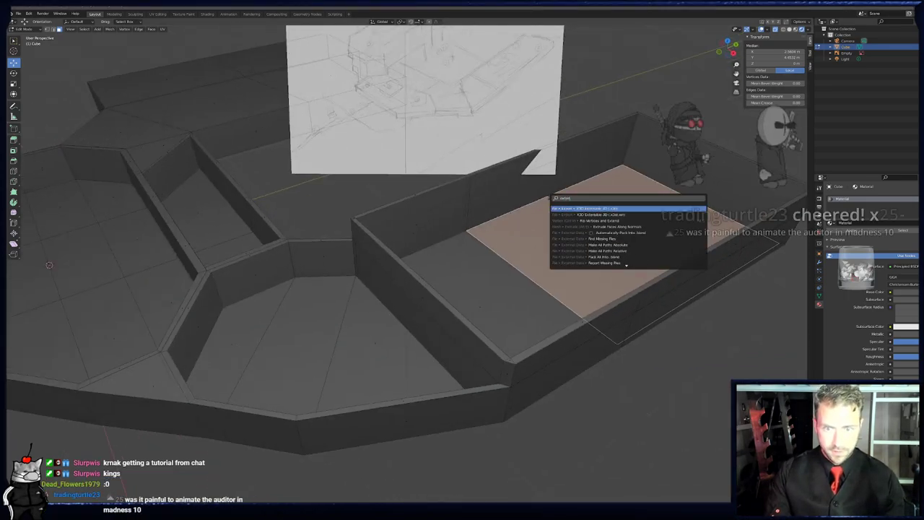
type(" along")
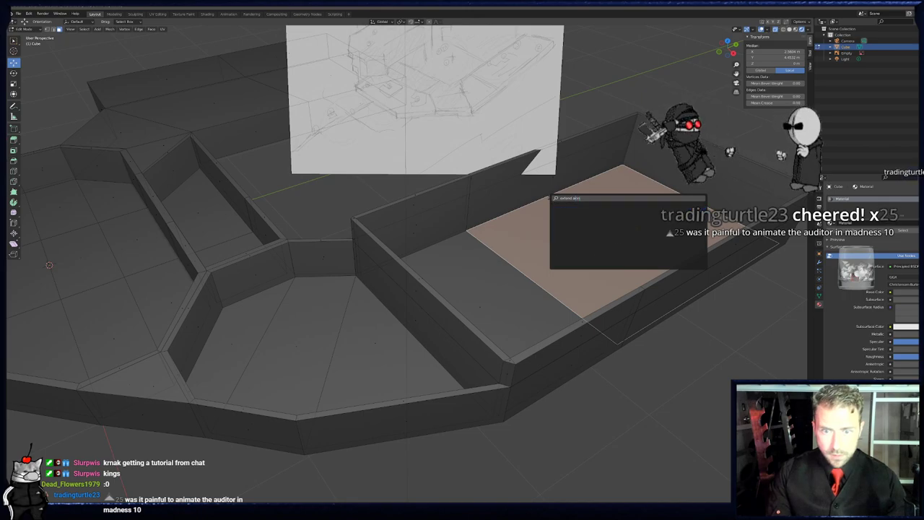
- Replace the command search with "normal" and look through the entries for extruding faces along normals
key("BackSpace")
key("BackSpace")
key("BackSpace")
key("BackSpace")
key("BackSpace")
key("BackSpace")
key("BackSpace")
key("BackSpace")
key("BackSpace")
key("BackSpace")
key("BackSpace")
key("BackSpace")
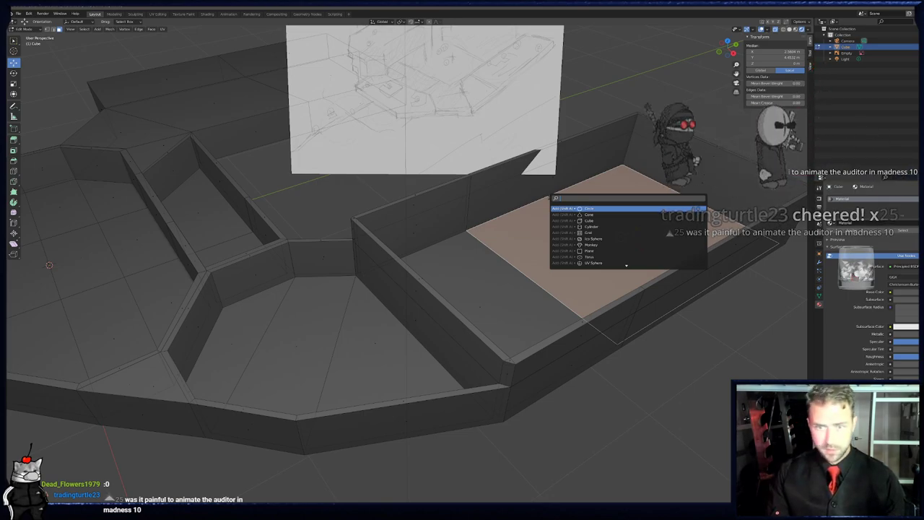
type("normal")
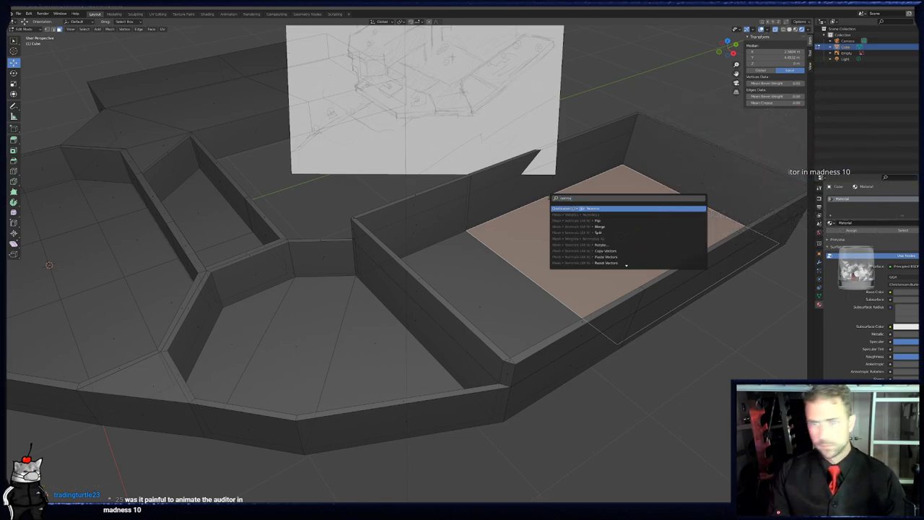
scroll(626, 265, "down", 10)
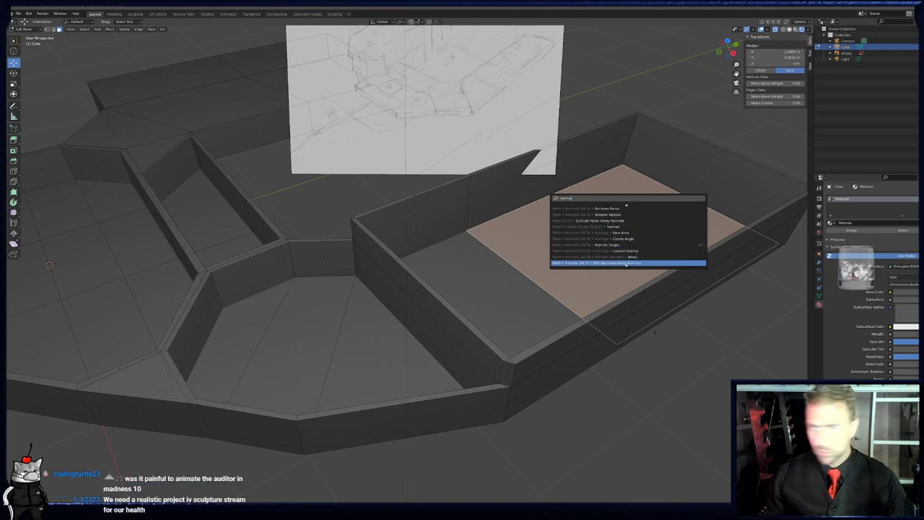
key("Escape")
- Try to extrude the small upright face at the raised right arm's inner front corner outward
middle_click_drag(492, 316, 523, 312)
left_click(400, 223)
middle_click_drag(361, 205, 404, 242)
scroll(425, 237, "up", 5)
key("e")
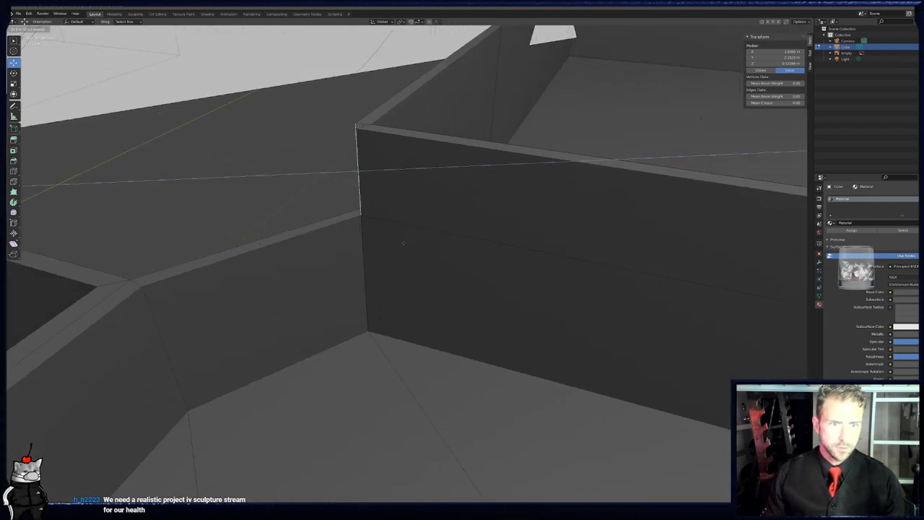
left_click(268, 221)
middle_click_drag(267, 221, 321, 234)
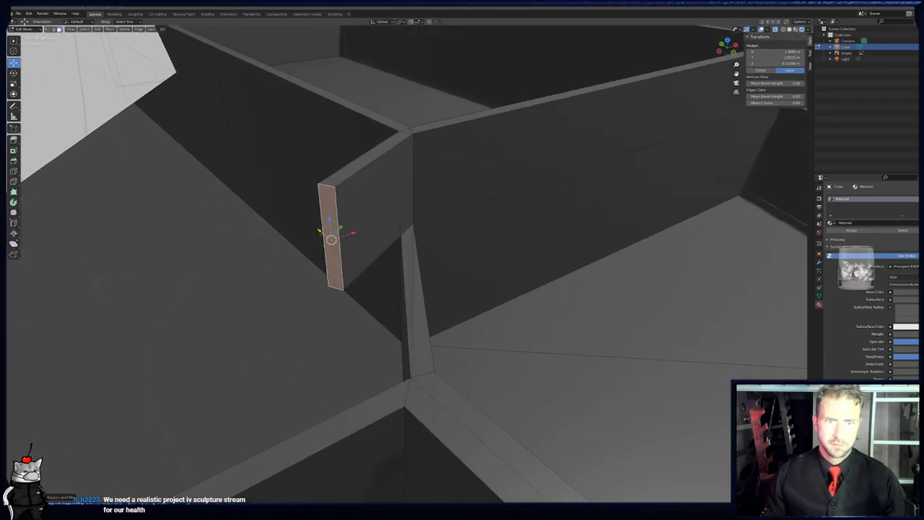
- Try to extrude the top face of the corner protrusion upward, and undo both corner extrusions
left_click(364, 151)
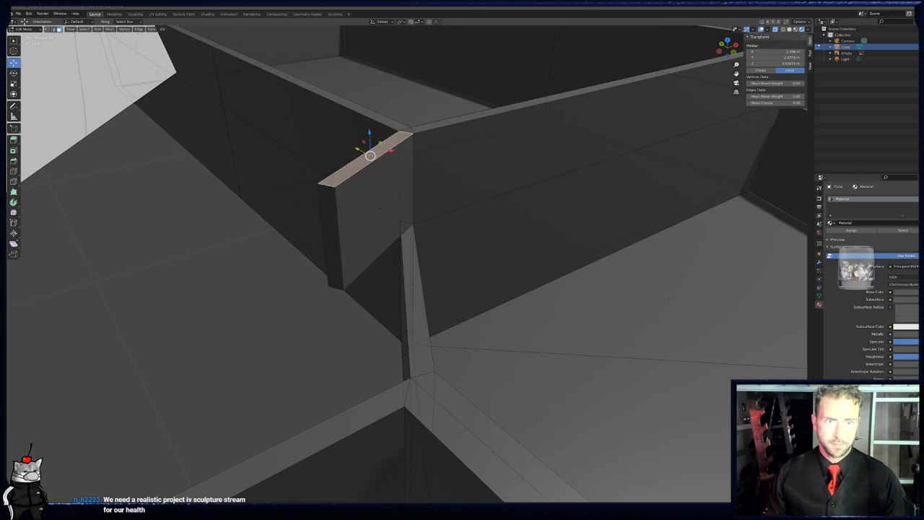
key("e")
left_click(374, 124)
middle_click_drag(374, 125, 318, 101)
key("ctrl+z")
key("ctrl+z")
key("ctrl+z")
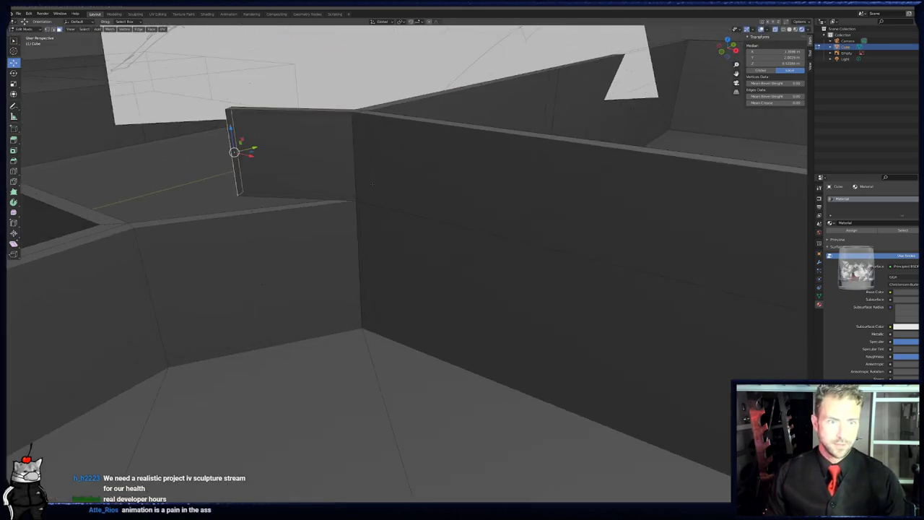
- Select the four-sided and adjoining triangular top faces of the left connecting section and inset them slightly
scroll(384, 185, "down", 4)
scroll(384, 185, "down", 3)
middle_click_drag(384, 185, 553, 187, "shift")
left_click(269, 191)
middle_click_drag(272, 192, 343, 230)
key("KP_Decimal")
middle_click_drag(594, 250, 430, 170)
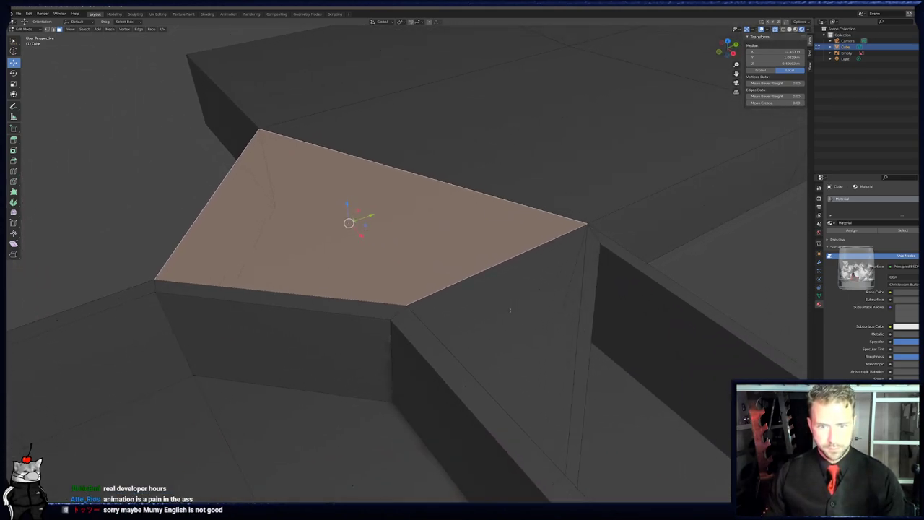
left_click(531, 312, "shift")
left_click(535, 304, "shift")
left_click(539, 289, "shift")
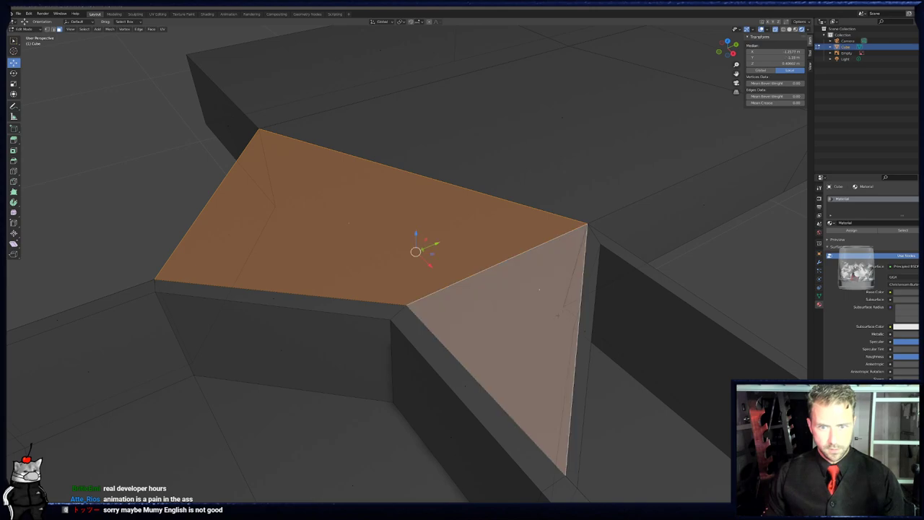
middle_click_drag(539, 289, 280, 107)
- Box-select the overlapping inset vertices at the connecting section's inner corner and collapse them by scaling to 0 along Y and X
key("1")
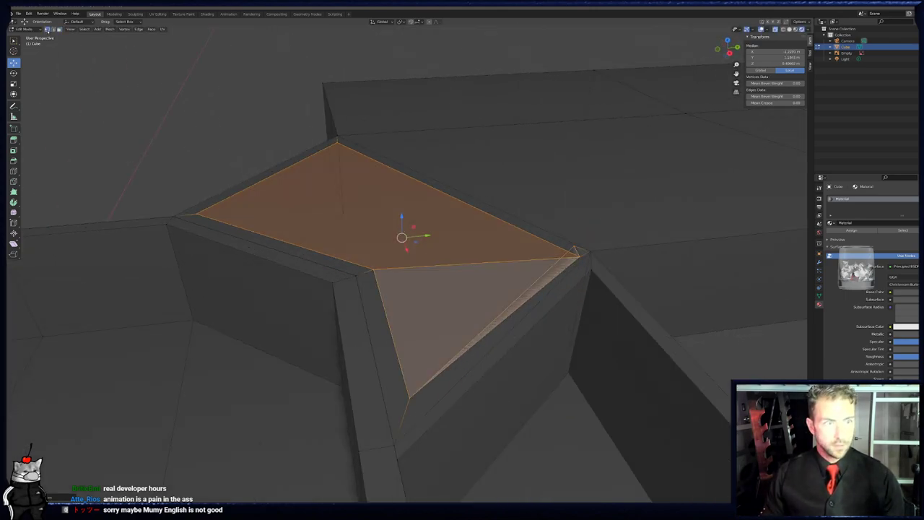
key("KP_7")
key("alt+a")
key("b")
left_click_drag(470, 134, 517, 158)
key("s")
key("y")
key("0")
key("Return")
key("s")
key("x")
key("0")
key("Return")
middle_click_drag(527, 261, 498, 220)
left_click(59, 29)
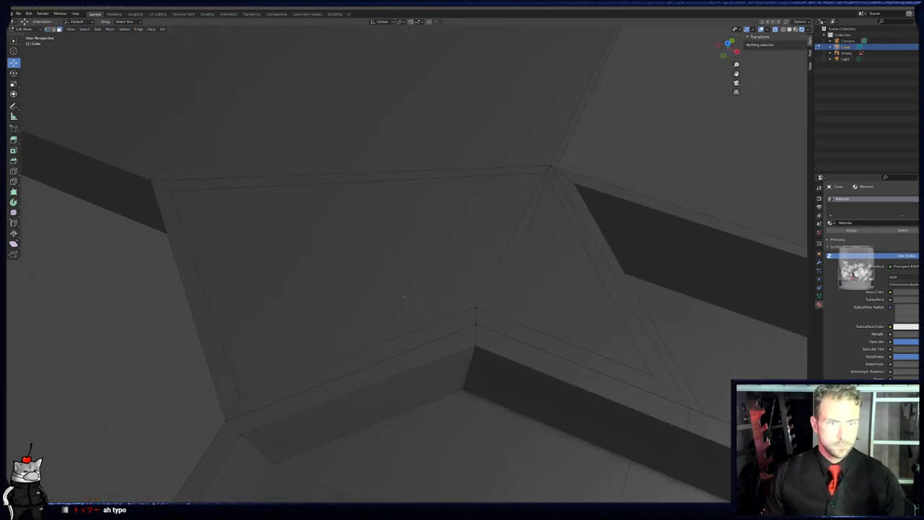
- Extrude the inset four-sided and triangular faces of the left connecting section and set their Z to 0 m
middle_click_drag(392, 228, 350, 209)
key("a")
key("a")
left_click(376, 227)
left_click(518, 285, "shift")
key("e")
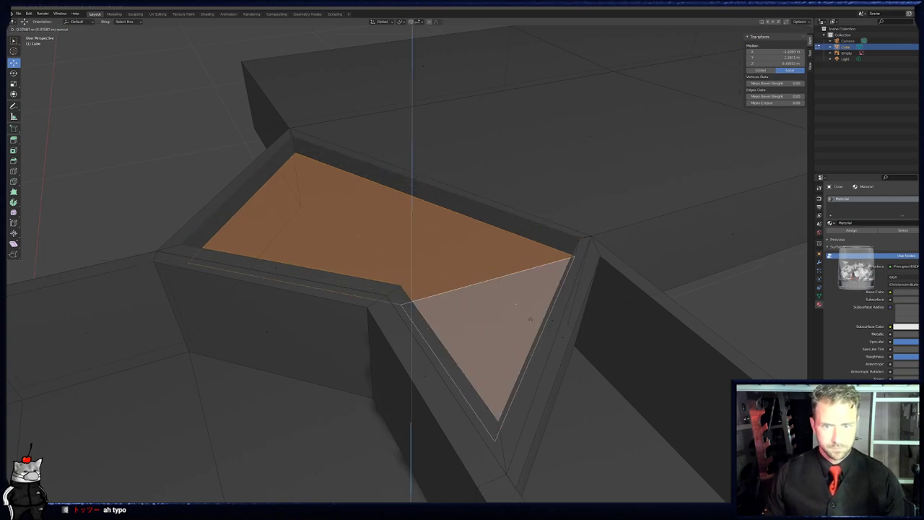
right_click(533, 317)
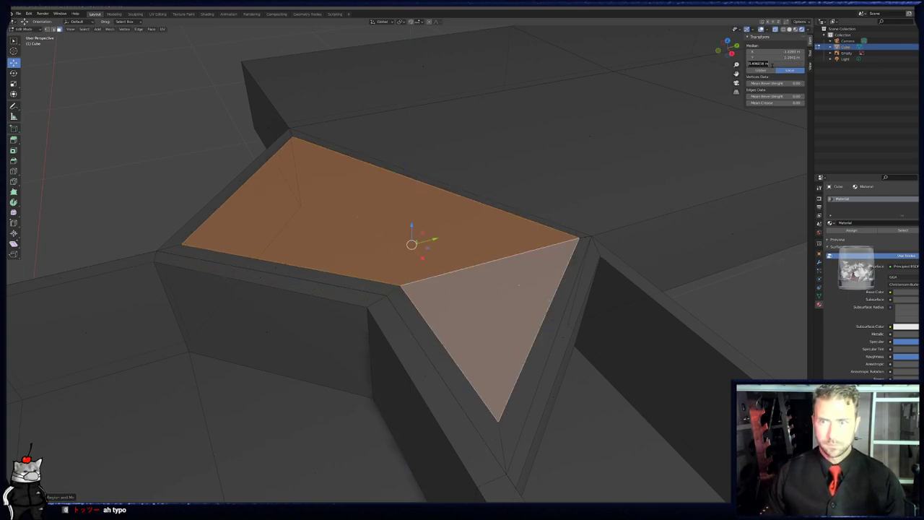
key("KP_0")
- Try to add a loop cut across the recessed four-sided face of the connecting section, and undo it
middle_click_drag(589, 155, 474, 195)
key("Tab")
scroll(491, 230, "up", 7)
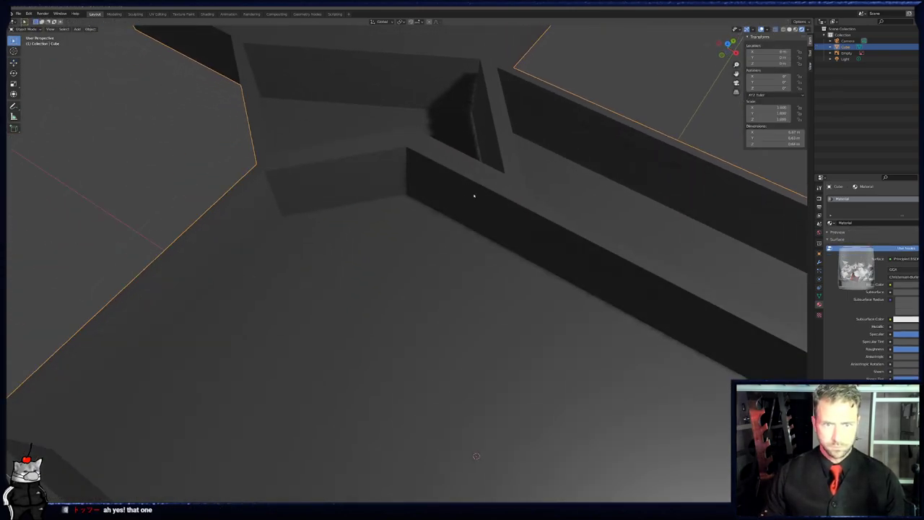
key("KP_0")
scroll(475, 207, "up", 2)
key("KP_7")
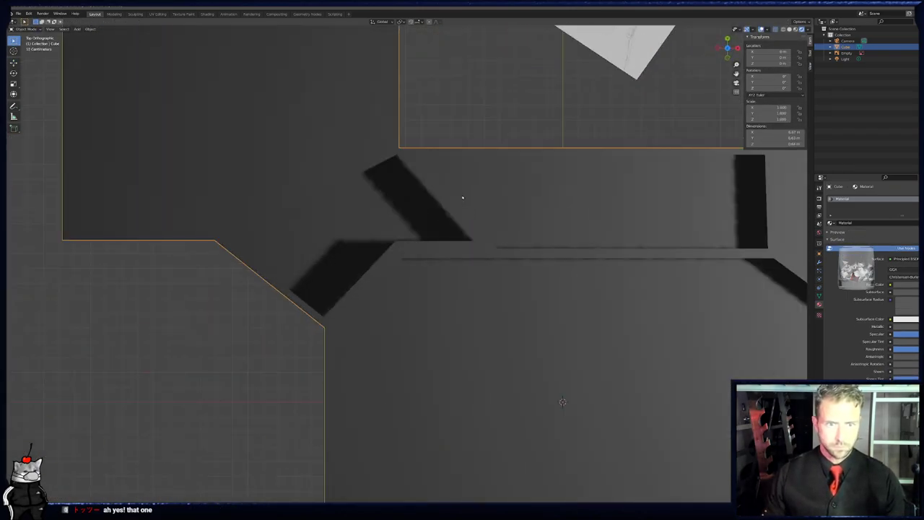
key("Tab")
scroll(390, 252, "up", 1)
key("Escape")
key("ctrl+r")
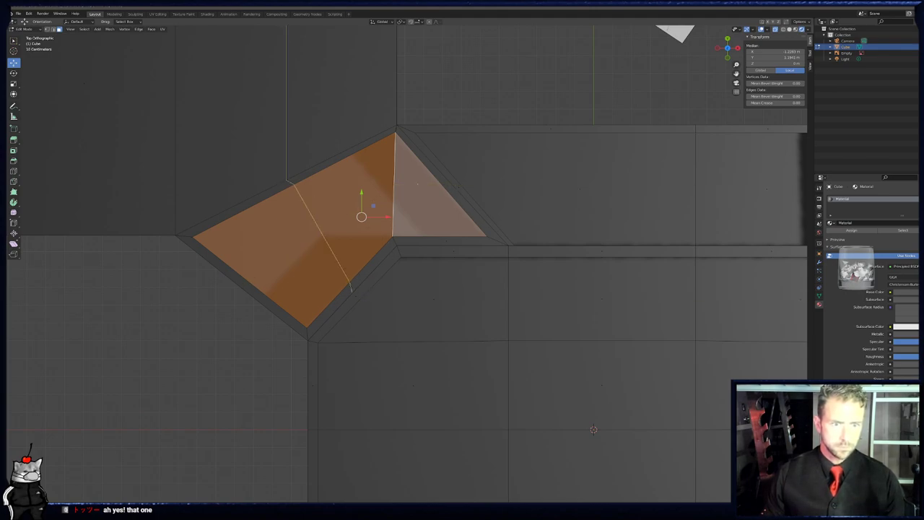
left_click(375, 283)
right_click(405, 253)
key("ctrl+z")
- Examine the recessed connecting section and its wall thickness from above and from several angles
middle_click_drag(405, 254, 466, 236)
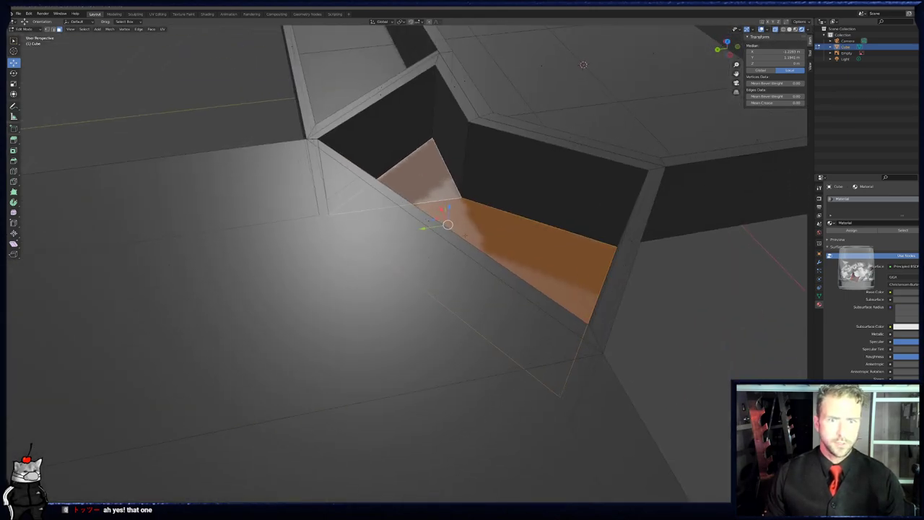
middle_click_drag(483, 180, 483, 210)
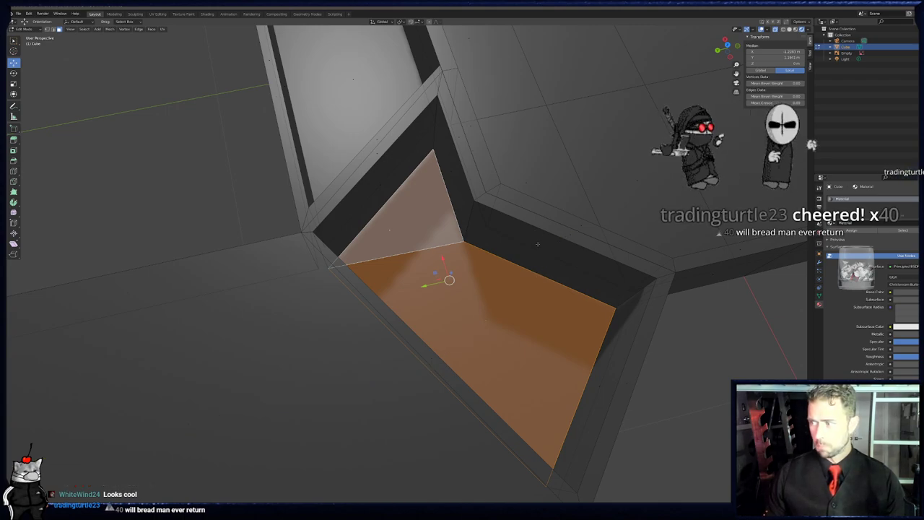
middle_click_drag(480, 263, 469, 287)
key("KP_7")
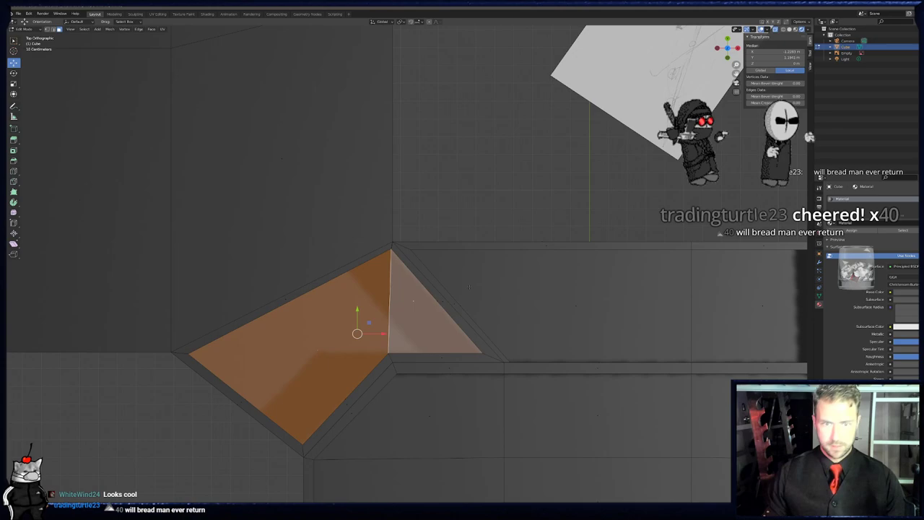
scroll(441, 285, "up", 4)
scroll(434, 284, "down", 2)
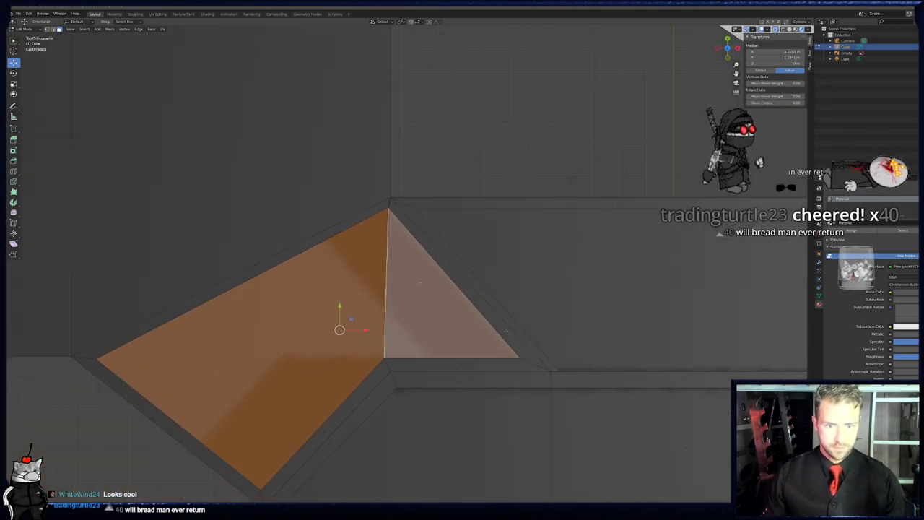
middle_click_drag(434, 284, 467, 156, "shift")
scroll(467, 156, "down", 7)
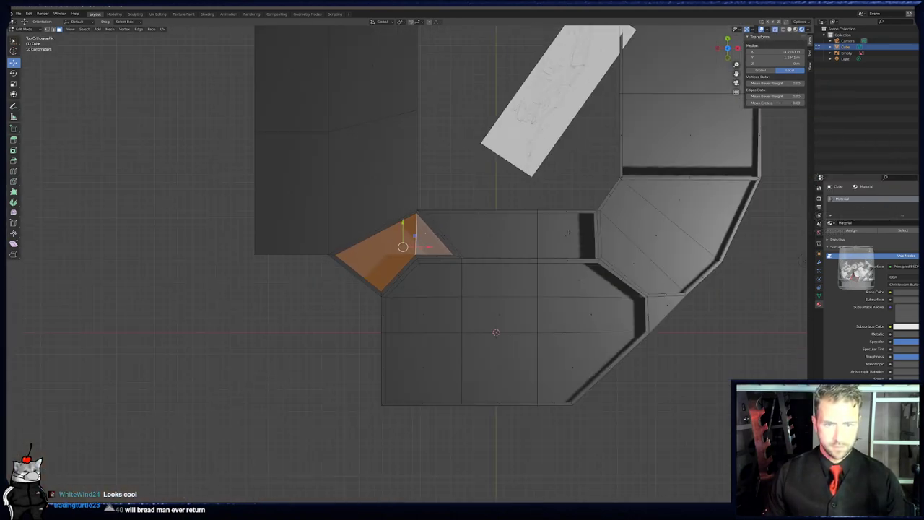
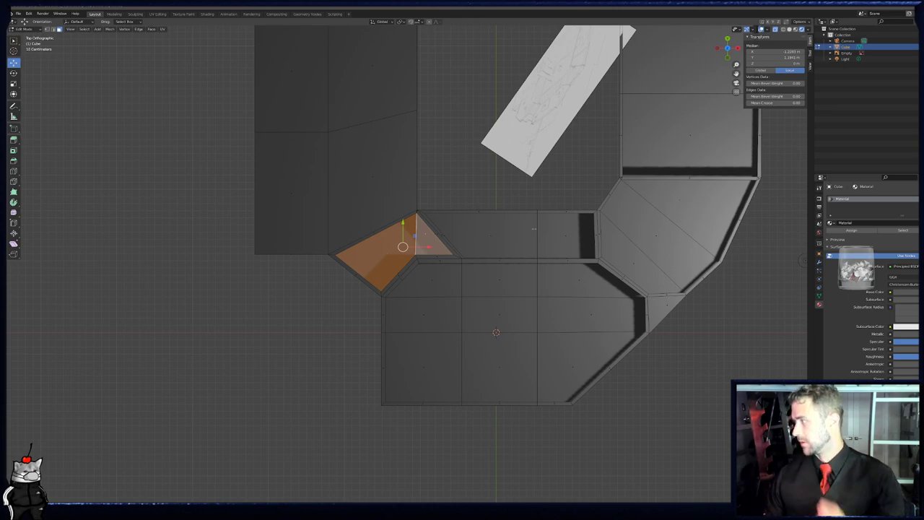
middle_click_drag(455, 283, 434, 238)
scroll(440, 249, "up", 4)
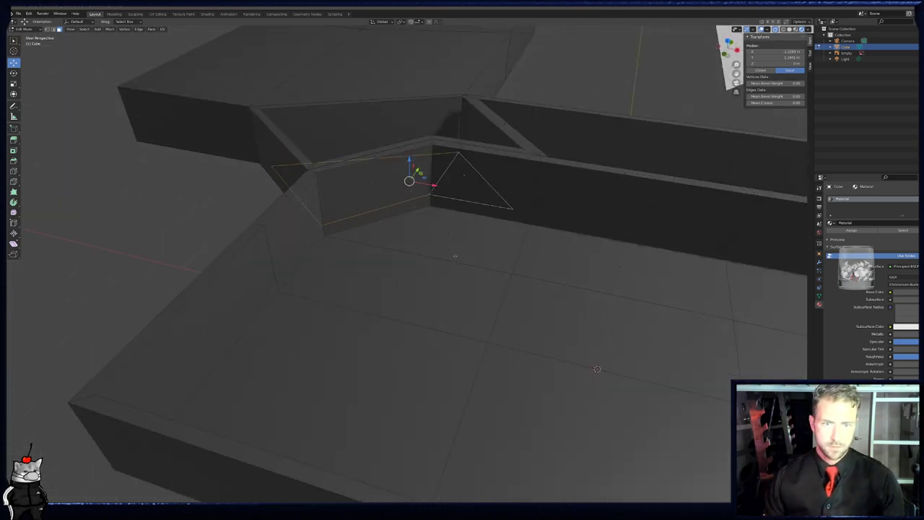
key("KP_7")
scroll(440, 249, "up", 1)
middle_click_drag(625, 434, 458, 245)
- Undo the extrusion, the vertex collapse and the inset on the left connecting section
key("ctrl+z")
key("ctrl+z")
key("ctrl+z")
key("ctrl+z")
key("ctrl+z")
key("ctrl+z")
key("ctrl+z")
key("ctrl+z")
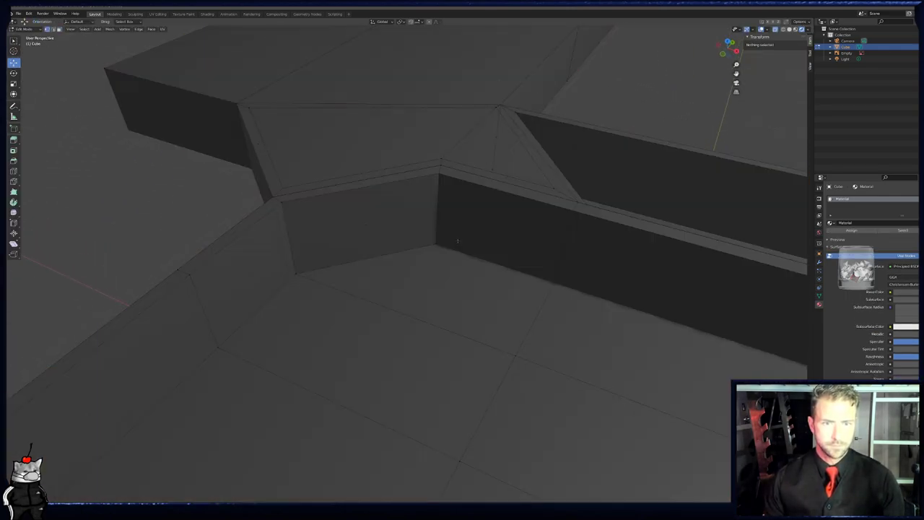
key("ctrl+z")
key("ctrl+z")
key("ctrl+z")
key("ctrl+z")
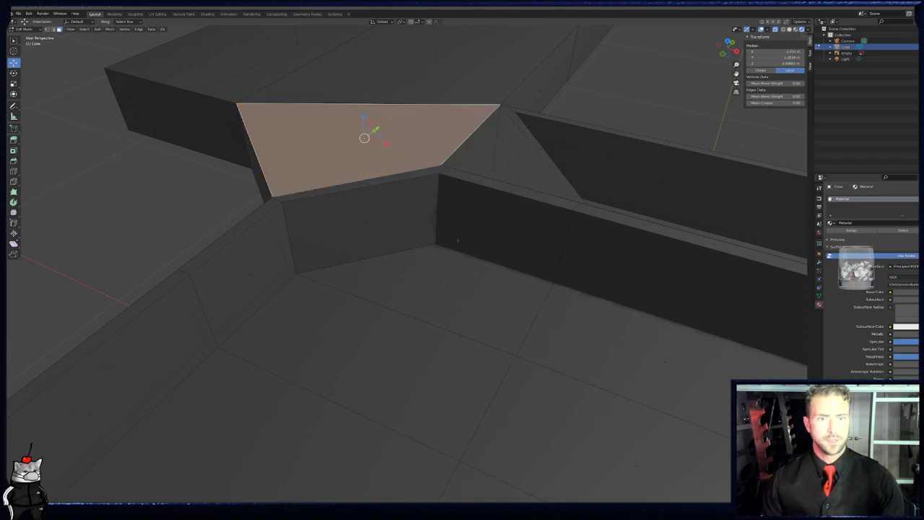
- Box-select the vertices across the thin divider wall beside the triangular face and nudge them slightly along X
middle_click_drag(457, 240, 443, 241)
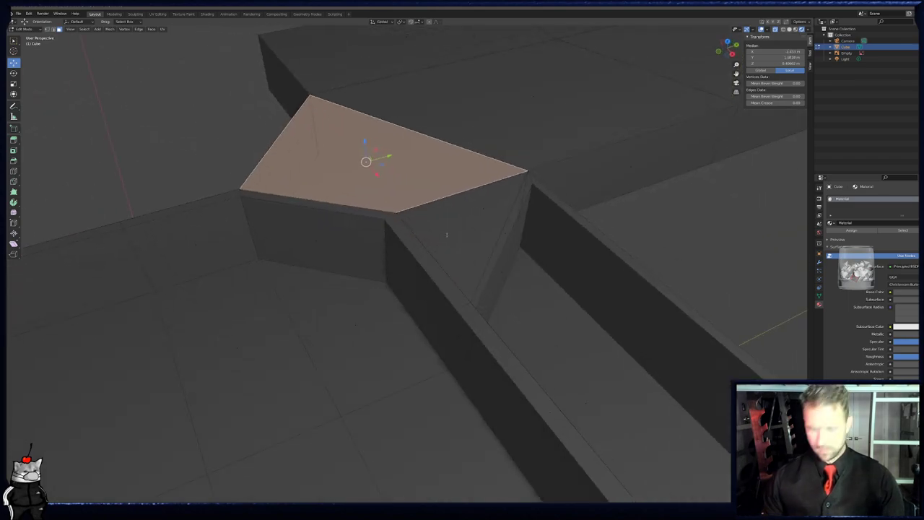
key("KP_7")
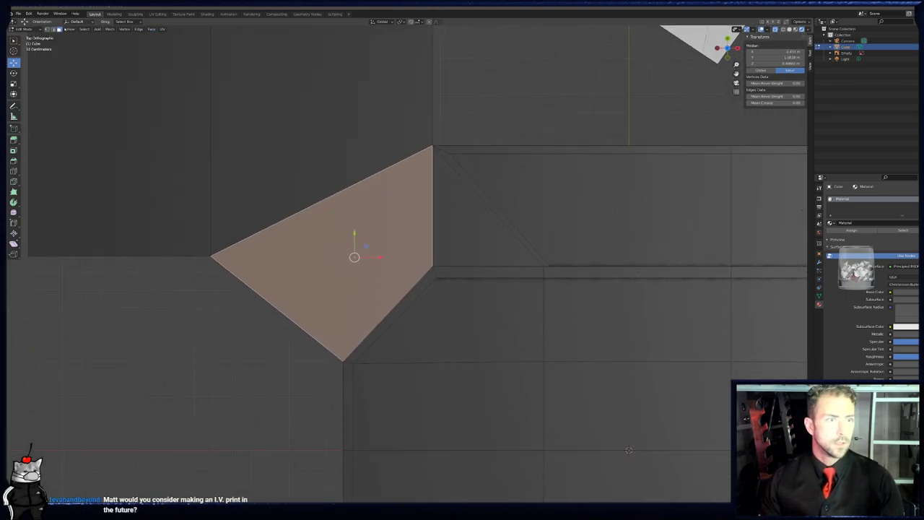
key("alt+a")
left_click_drag(529, 247, 551, 306)
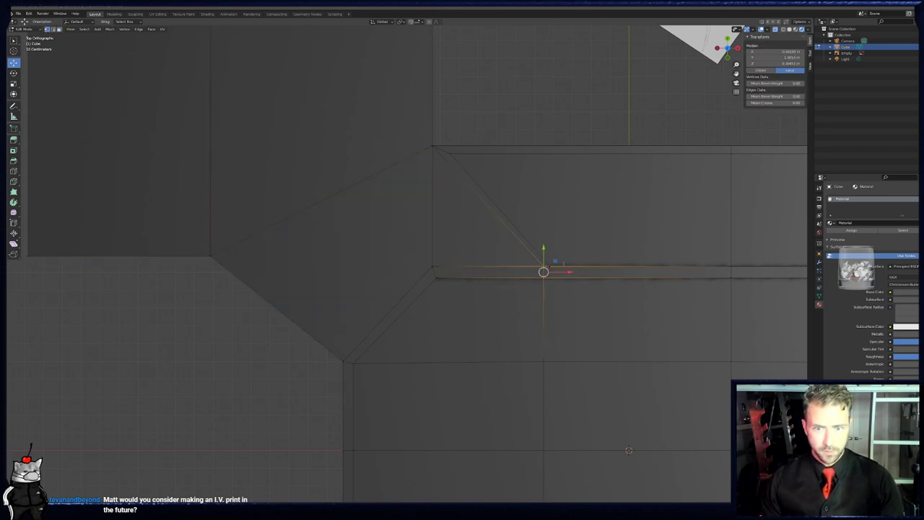
left_click_drag(568, 272, 567, 273)
key("alt+a")
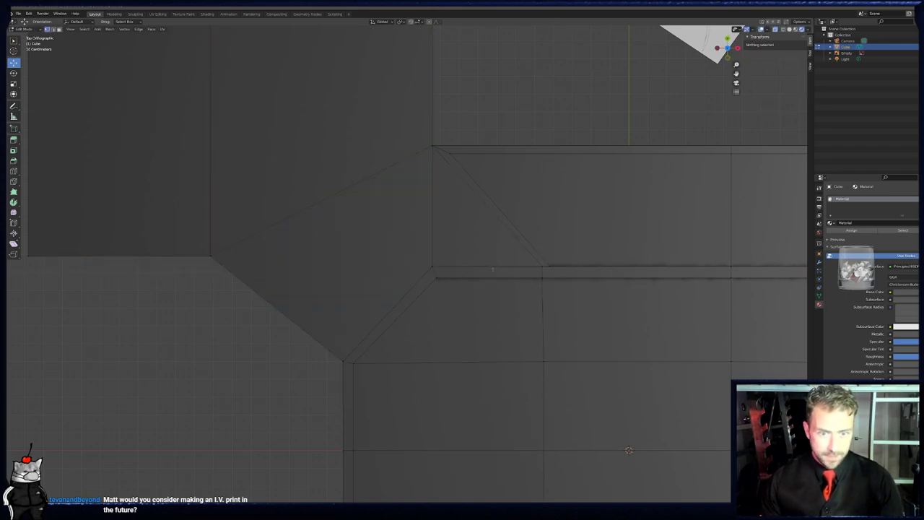
- Box-select the raised left arm together with its four-sided connecting section and delete them
middle_click_drag(535, 289, 569, 300, "shift")
middle_click_drag(665, 461, 376, 483)
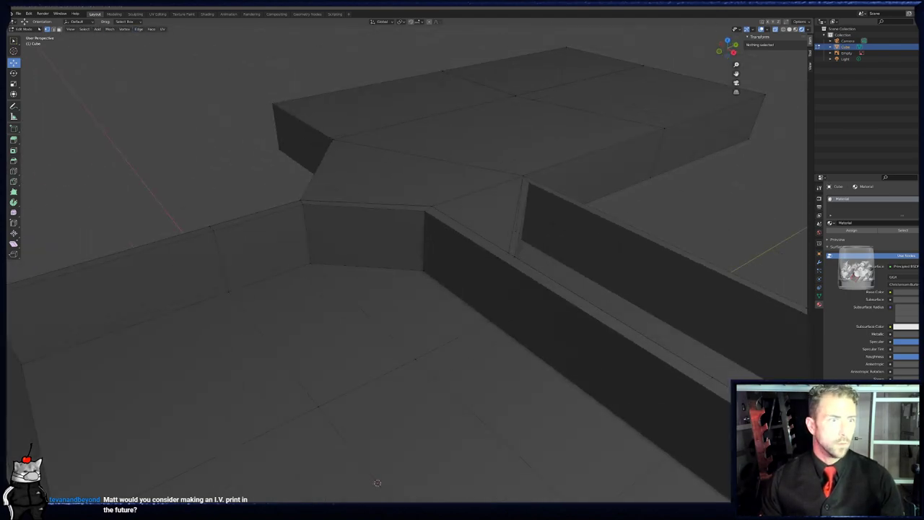
middle_click_drag(345, 136, 404, 166)
middle_click_drag(293, 137, 433, 181, "shift")
left_click_drag(151, 114, 469, 390)
key("m")
left_click(476, 354)
key("x")
left_click(314, 159)
- Select the corner vertices around the open end of the narrow section and fill them with a face
middle_click_drag(485, 265, 513, 178)
left_click(495, 199)
left_click(513, 178)
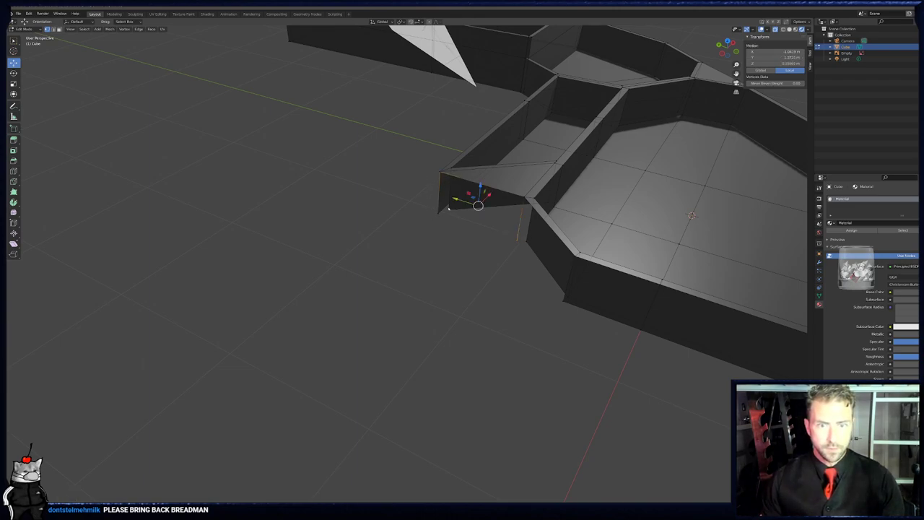
left_click(522, 195, "shift")
left_click(438, 216, "shift")
key("f")
key("alt+a")
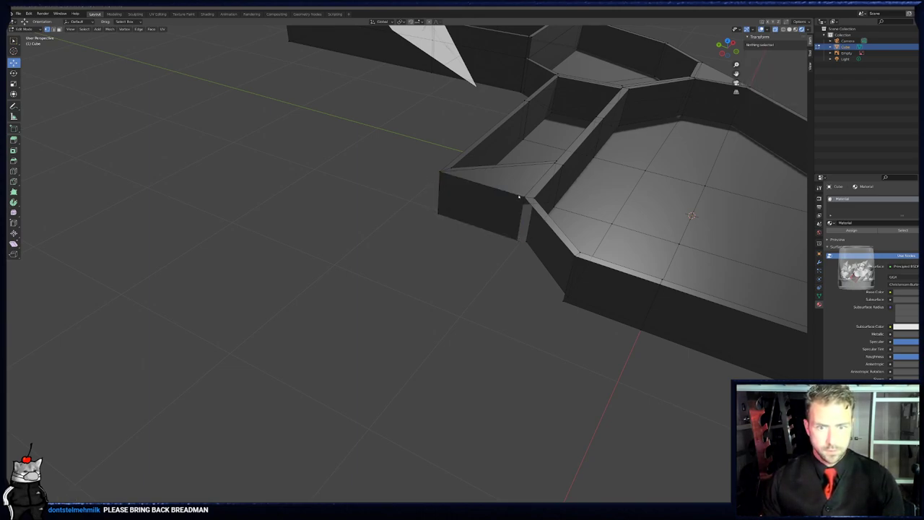
- Fill the remaining gap in the outer wall between the narrow section and the main section's diagonal corner
left_click(518, 196)
left_click(564, 302, "shift")
key("f")
key("alt+a")
- Select the whole mesh and merge its vertices by distance
middle_click_drag(590, 310, 571, 291)
key("a")
right_click(571, 288)
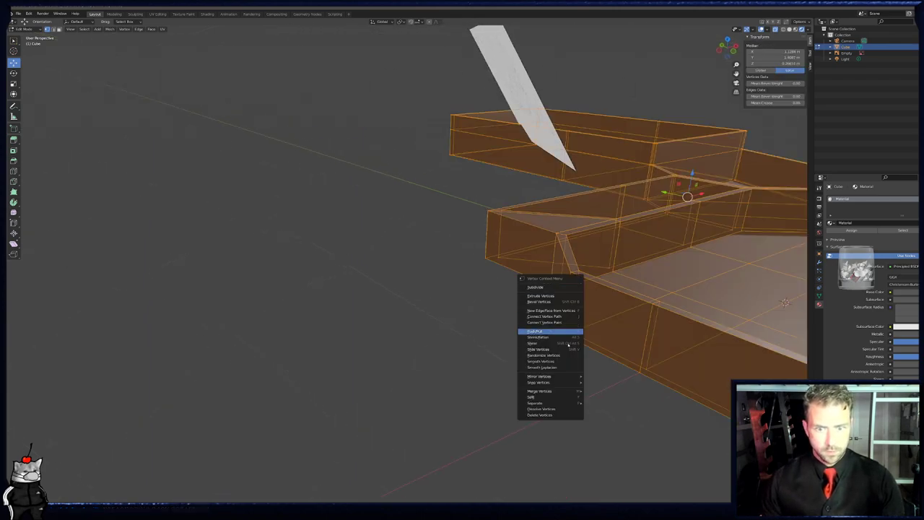
mouse_move(565, 392)
left_click(608, 414)
middle_click_drag(549, 291, 493, 281)
right_click(492, 280)
mouse_move(469, 383)
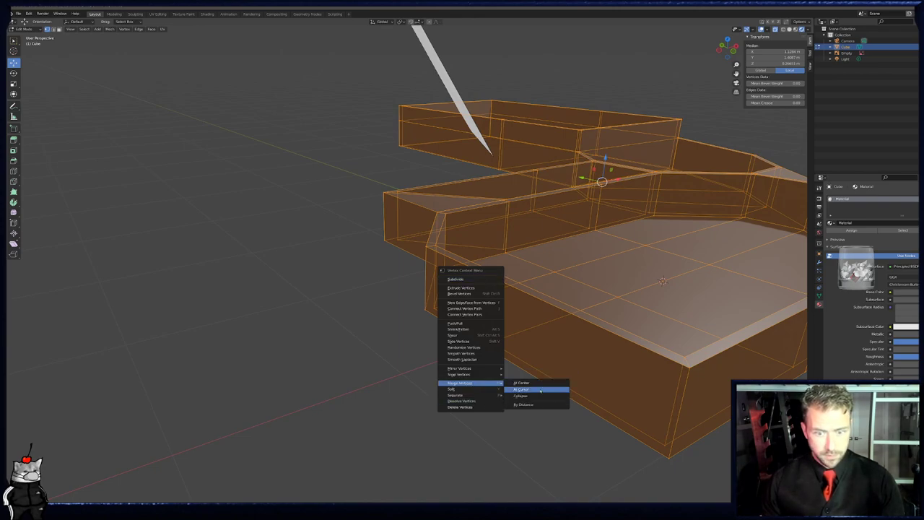
left_click(527, 405)
- Box-select the vertices at the left end of the narrow section's recess and move them along X towards its end wall
middle_click_drag(449, 204, 437, 243)
key("Tab")
key("KP_7")
key("Tab")
key("alt+a")
left_click_drag(470, 221, 528, 299)
left_click_drag(522, 254, 408, 241)
- Flatten the narrow section's outer end vertices by scaling to 0 along X and shift its inner end vertices along X for an even wall
key("alt+a")
key("b")
key("alt+a")
left_click_drag(368, 131, 413, 254)
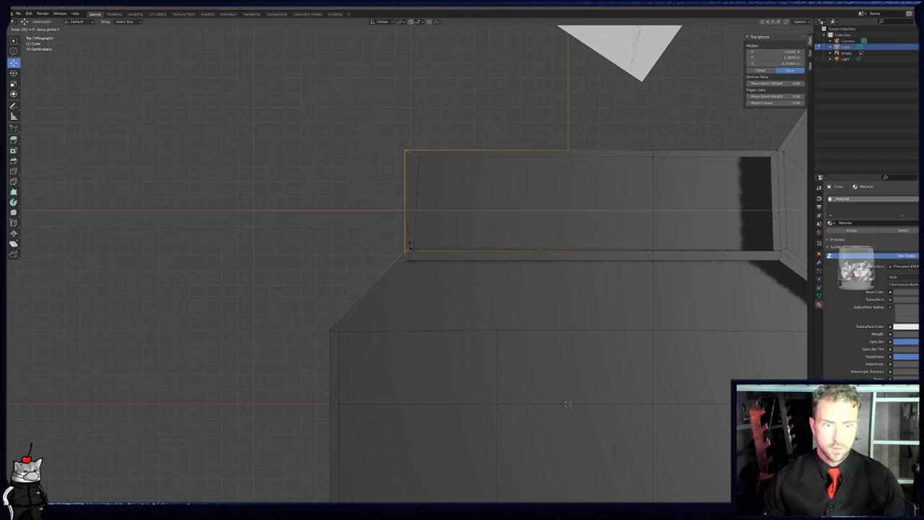
key("alt+a")
left_click_drag(407, 139, 456, 265)
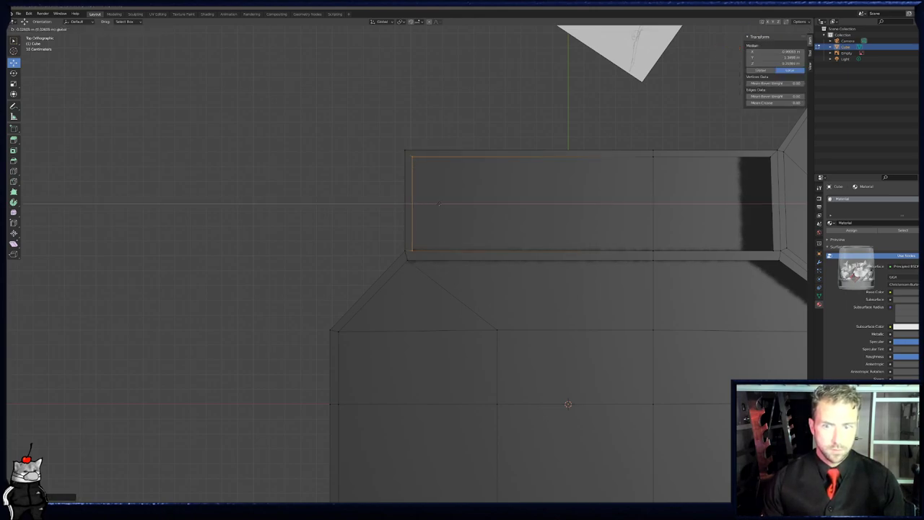
- Select all vertices, merge them by distance again, and check the closed narrow section
key("a")
right_click(508, 261)
mouse_move(507, 262)
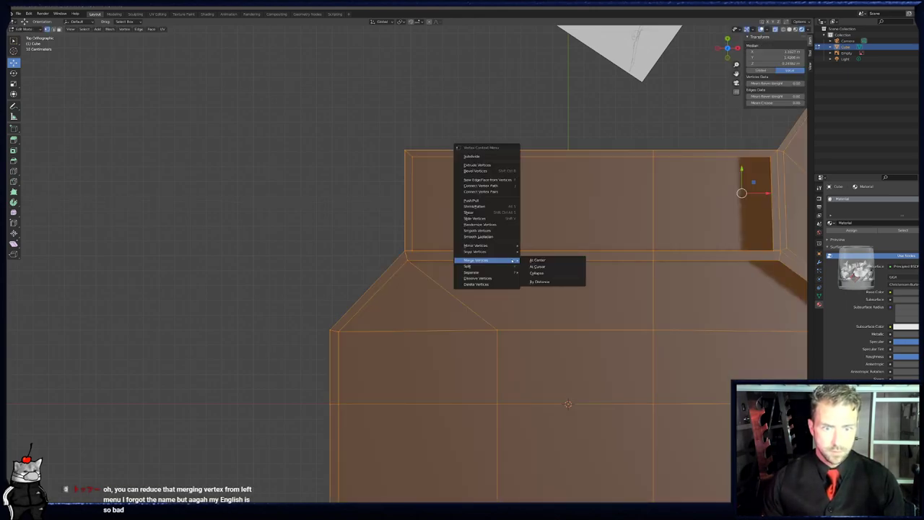
left_click(552, 283)
mouse_move(478, 279)
middle_mouse_down("shift")
mouse_move(525, 259)
mouse_move(460, 276)
middle_mouse_up("shift")
scroll(526, 259, "down", 3)
middle_click_drag(521, 280, 443, 244)
key("Tab")
key("Tab")
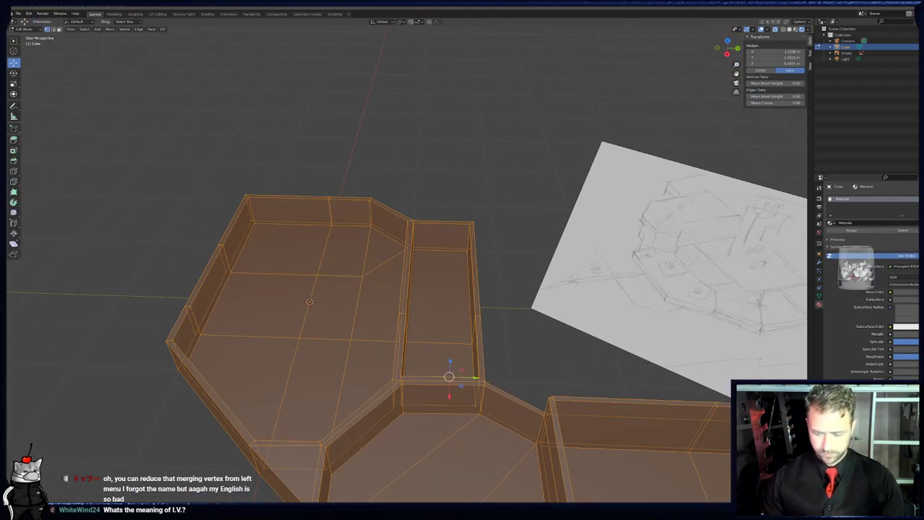
- Edge-slide the diagonal wall's end at the main section's outer left corner slightly along its length
key("KP_7")
scroll(358, 256, "up", 2)
middle_click_drag(358, 256, 547, 223, "shift")
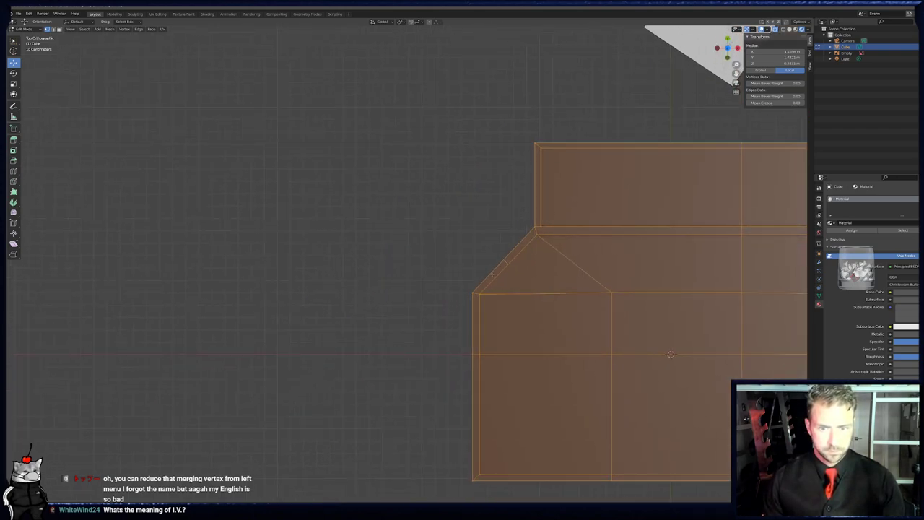
left_click(476, 288)
key("g")
key("g")
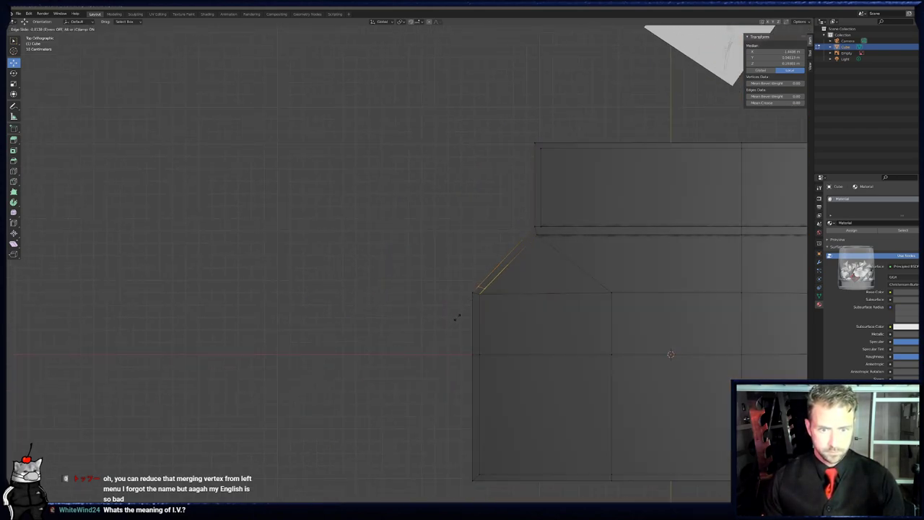
left_click(457, 317)
- Box-select the wall vertices at the main section's outer left corner, then move and rotate them slightly
left_click_drag(449, 273, 493, 300)
key("KP_Decimal")
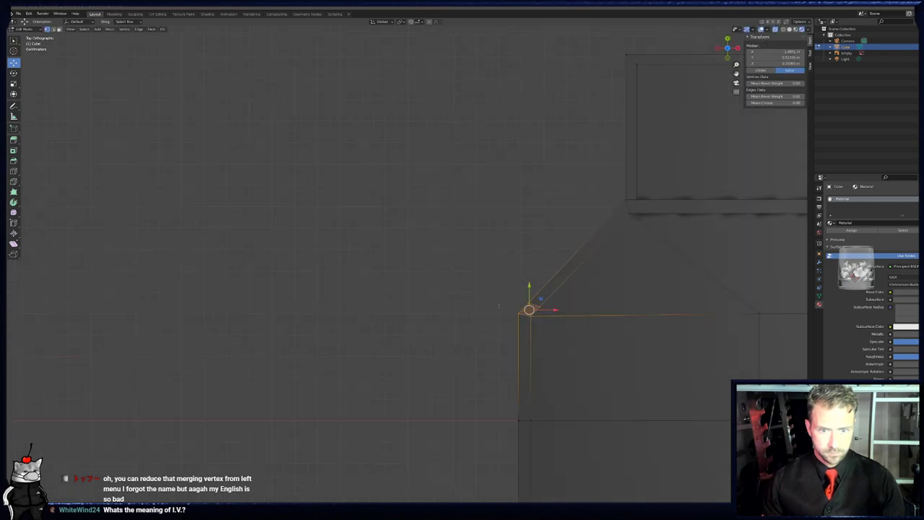
left_click_drag(387, 227, 443, 264)
key("g")
left_click(429, 262)
key("r")
left_click(431, 268)
- Select the wall end at the main section's outer left corner and extrude it outward as a new wall segment
key("alt+a")
key("b")
left_click_drag(377, 238, 402, 309)
scroll(401, 308, "down", 2)
middle_click_drag(399, 307, 485, 241)
key("KP_7")
scroll(433, 256, "up", 3)
key("alt+a")
key("b")
left_click_drag(384, 263, 407, 274)
scroll(383, 244, "down", 2)
scroll(409, 260, "down", 6)
middle_click_drag(410, 258, 394, 206, "shift")
key("e")
middle_click(421, 266)
left_click(413, 246)
- Move the new wall segment's free end closer to the main section
middle_click_drag(498, 233, 422, 167)
middle_click_drag(567, 162, 490, 166, "shift")
key("KP_7")
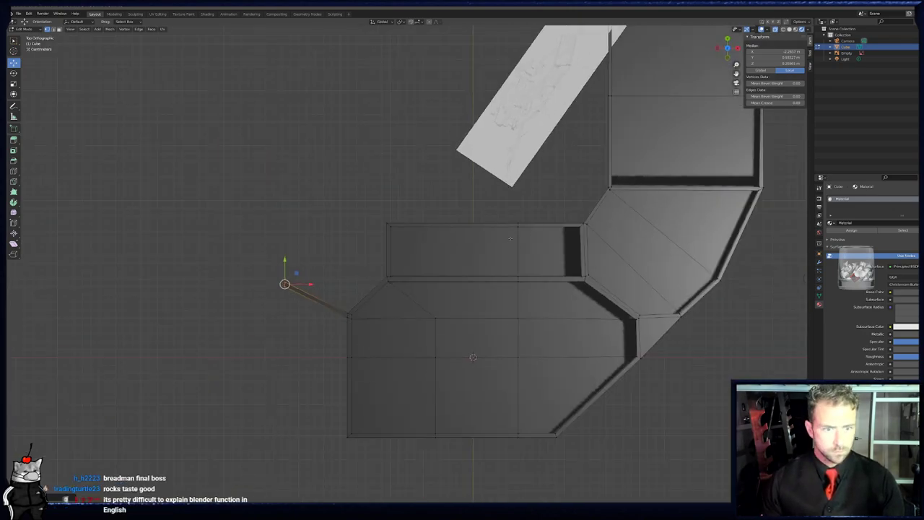
middle_click_drag(510, 238, 592, 255, "shift")
key("g")
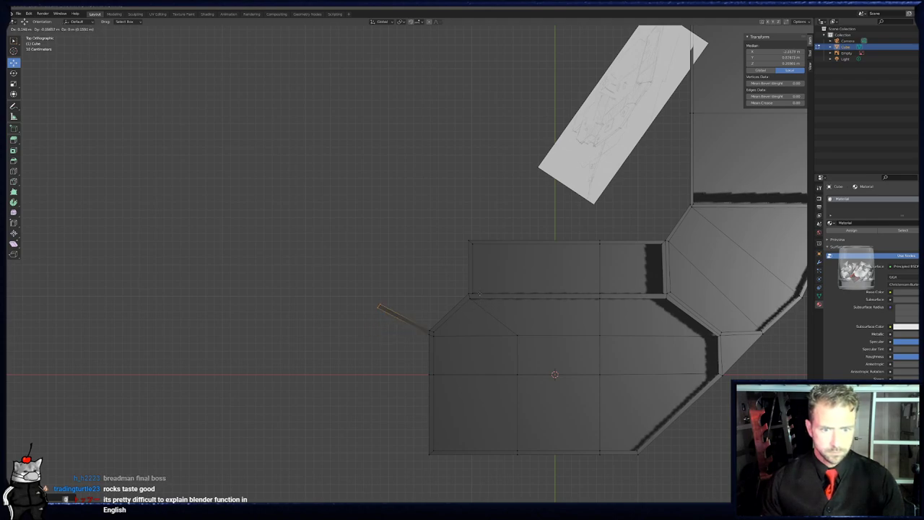
left_click(479, 294)
- Box-select the free end of the new wall and extrude a second, steeper segment from it
middle_click_drag(479, 294, 494, 249, "shift")
scroll(494, 249, "up", 8)
key("alt+a")
scroll(354, 217, "down", 4)
left_click_drag(347, 213, 406, 258)
middle_click_drag(375, 254, 408, 308, "shift")
key("e")
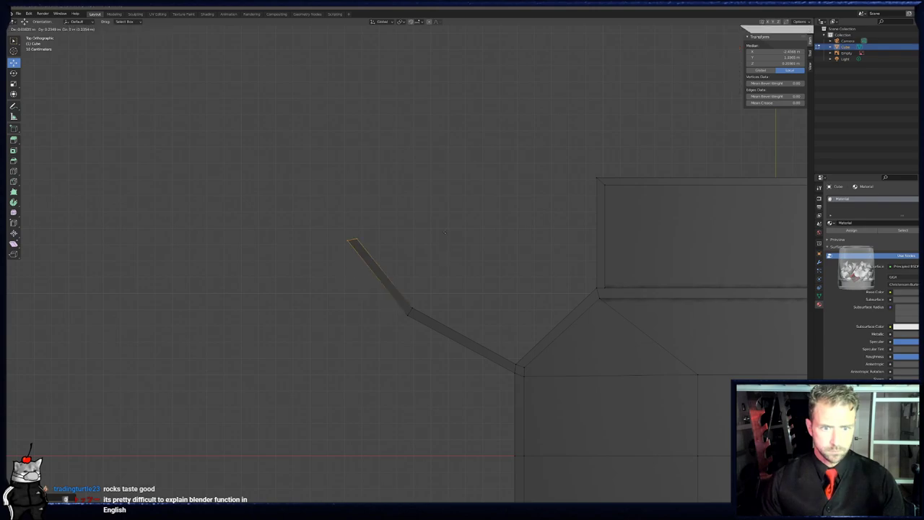
left_click(440, 219)
- Extrude a short third wall segment from the second segment's free end
middle_click_drag(440, 219, 459, 249, "shift")
key("e")
left_click(456, 235)
- Align the outer vertices of the short third wall segment by scaling them to 0 along X
key("alt+a")
key("b")
mouse_move(367, 226)
left_mouse_down()
mouse_move(404, 254)
mouse_move(382, 265)
mouse_move(382, 253)
left_mouse_up()
key("s")
key("x")
key("0")
left_click(382, 265)
- Align the inner vertices of the short third wall segment by scaling them to 0 along X
key("alt+a")
key("b")
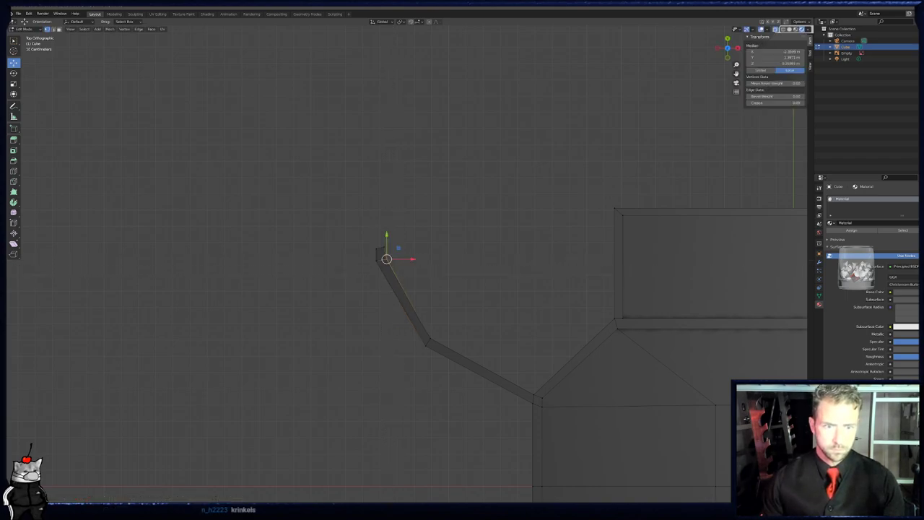
key("b")
left_click_drag(382, 221, 403, 274)
key("s")
key("x")
key("0")
key("Return")
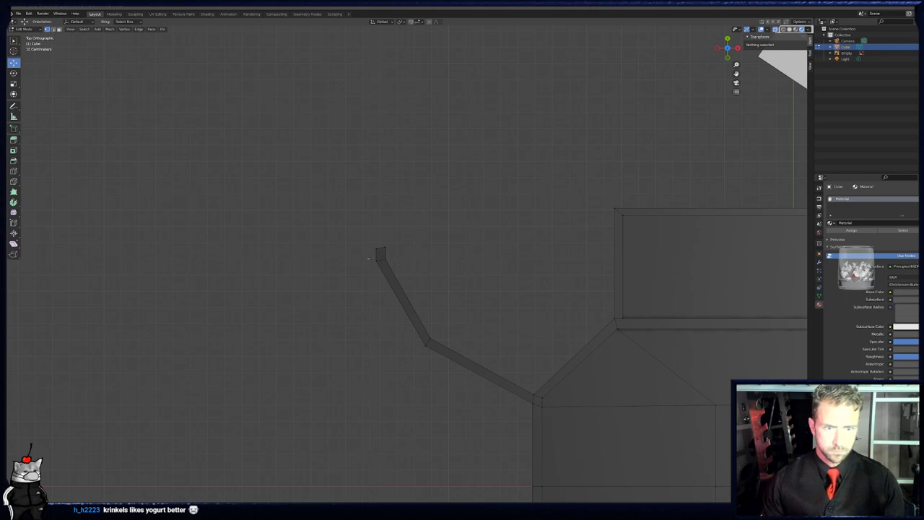
- Flatten the short segment's base vertices and its free-end vertices separately by scaling each set to 0 along Y
key("s")
key("y")
key("0")
key("Return")
key("alt+a")
key("b")
left_click_drag(367, 235, 397, 255)
key("s")
key("y")
key("0")
key("Return")
- Box-select the outer side of the squared wall piece and extrude it outward as a horizontal wall segment
key("alt+a")
key("b")
left_click_drag(356, 209, 382, 268)
middle_click_drag(381, 268, 500, 273, "shift")
key("e")
left_click(376, 276)
- Flatten the horizontal wall's free end to 0 along X and extrude a short corner piece from it
key("alt+a")
key("b")
left_click_drag(340, 219, 385, 275)
key("s")
key("x")
key("0")
key("Return")
key("e")
left_click(419, 279)
- Extrude the corner piece's back side into a long wall running along Y and extend its free end farther
key("alt+a")
key("b")
left_click_drag(330, 223, 390, 261)
middle_click_drag(398, 282, 404, 385, "shift")
key("e")
left_click(426, 131)
scroll(465, 253, "down", 7)
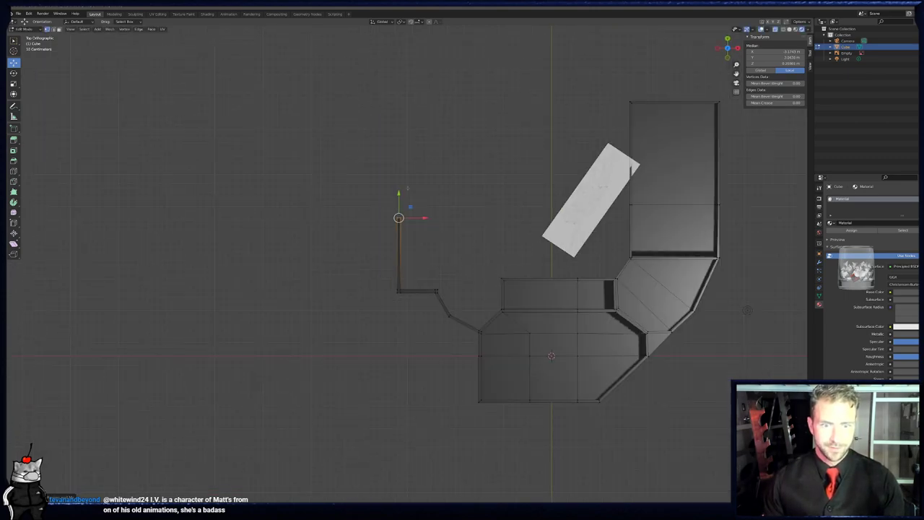
left_click_drag(399, 193, 399, 105)
- Select the back edge of the horizontal wall segment and shift it slightly along Y to thin the wall
key("alt+a")
left_click_drag(361, 254, 456, 291)
scroll(456, 290, "up", 7)
left_click_drag(439, 331, 439, 333)
middle_click_drag(482, 346, 386, 205, "shift")
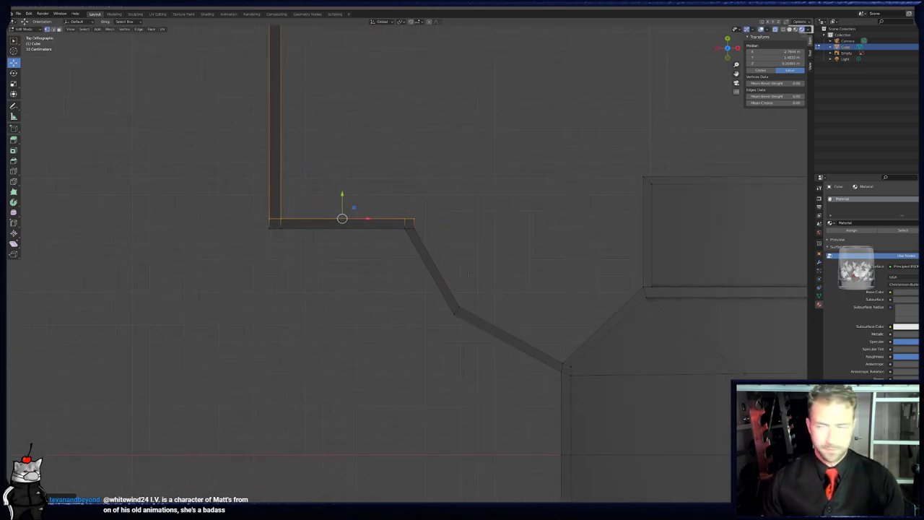
- Move the bend between the two slanted wall segments up to the horizontal wall's corner, leaving one straight diagonal wall
scroll(397, 232, "down", 2)
key("alt+a")
left_click_drag(417, 280, 462, 315)
key("g")
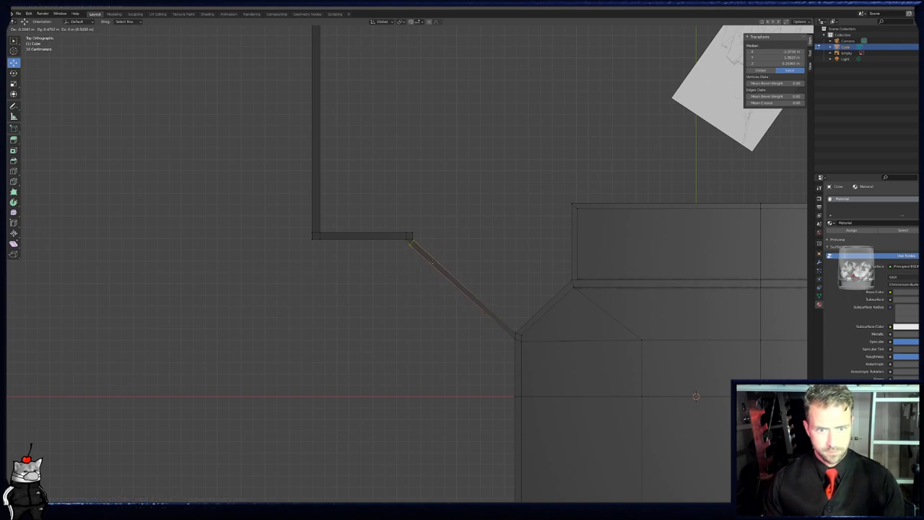
left_click(433, 261)
- Square the joint between the horizontal and diagonal walls by scaling its corner vertices to 0 along Y and repositioning them
scroll(433, 262, "up", 4)
key("alt+a")
key("b")
left_click_drag(410, 208, 425, 218)
type("sy0")
key("Return")
key("alt+a")
key("b")
left_click_drag(407, 187, 426, 218)
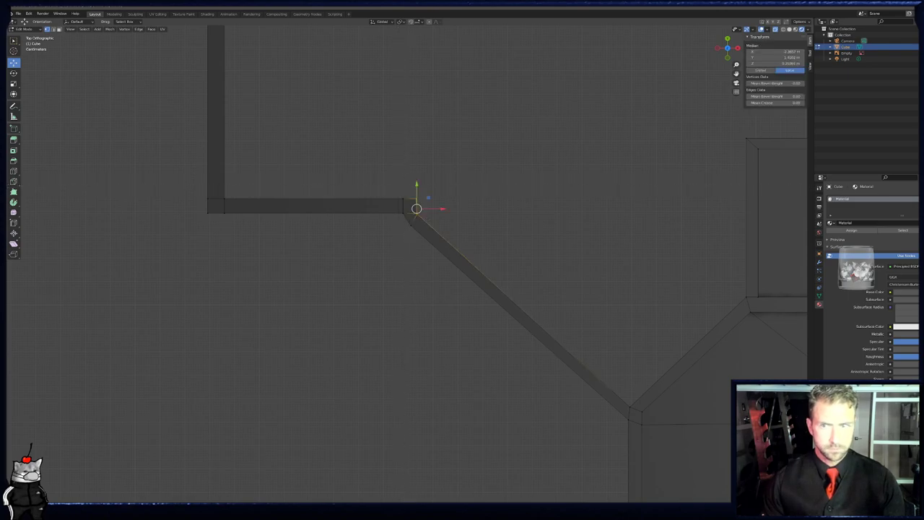
key("g")
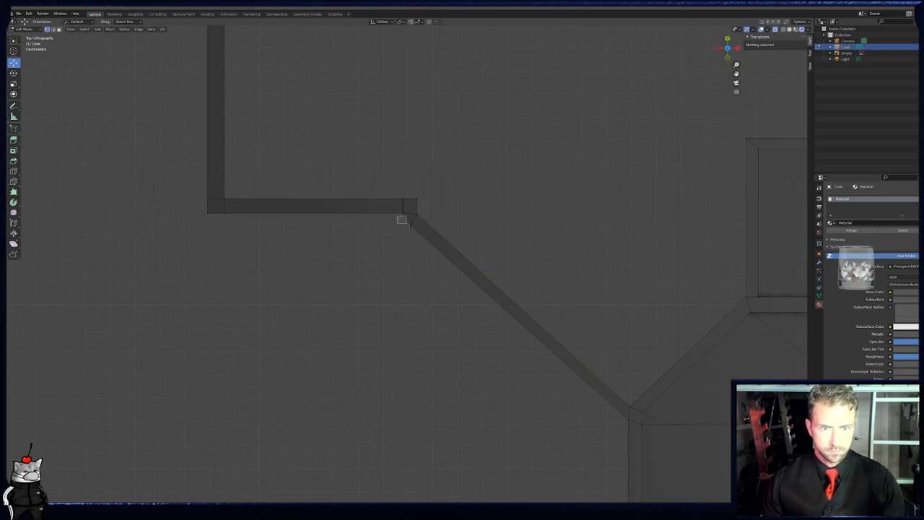
left_click(419, 233)
- Align the inner corner vertices where the diagonal wall meets the main section by scaling them to 0 along Y and X
middle_click_drag(646, 411, 505, 282, "shift")
scroll(517, 356, "down", 1)
key("alt+a")
key("b")
left_click_drag(482, 262, 502, 294)
key("s")
key("y")
key("0")
key("Return")
key("s")
key("x")
key("0")
key("Return")
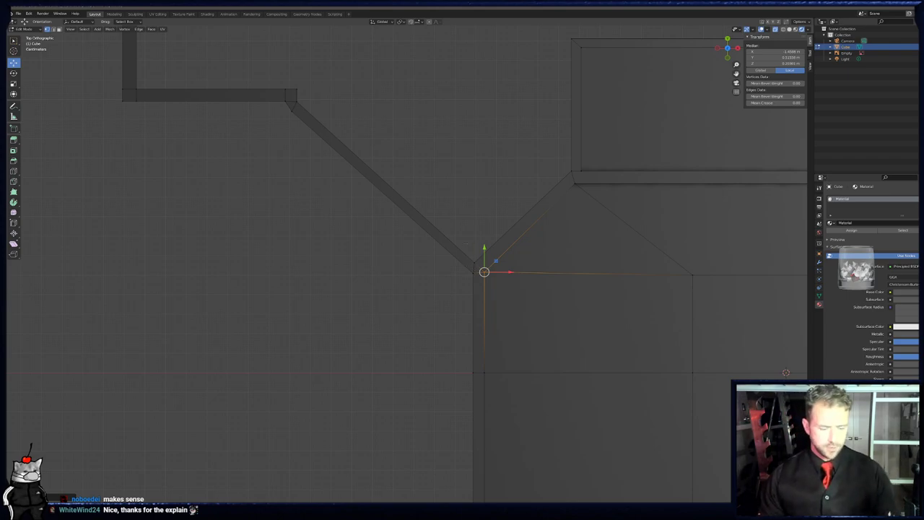
- Select the whole mesh and merge its vertices by distance
key("a")
right_click(460, 247)
mouse_move(460, 247)
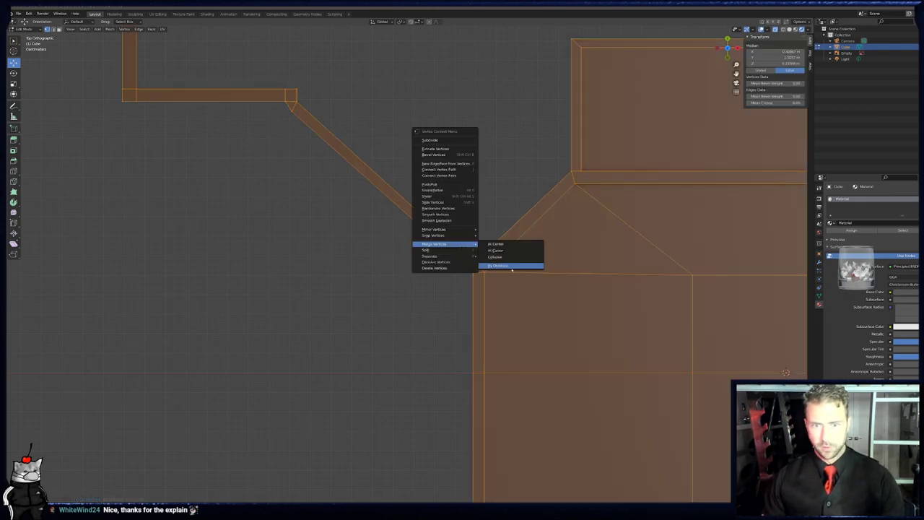
left_click(505, 265)
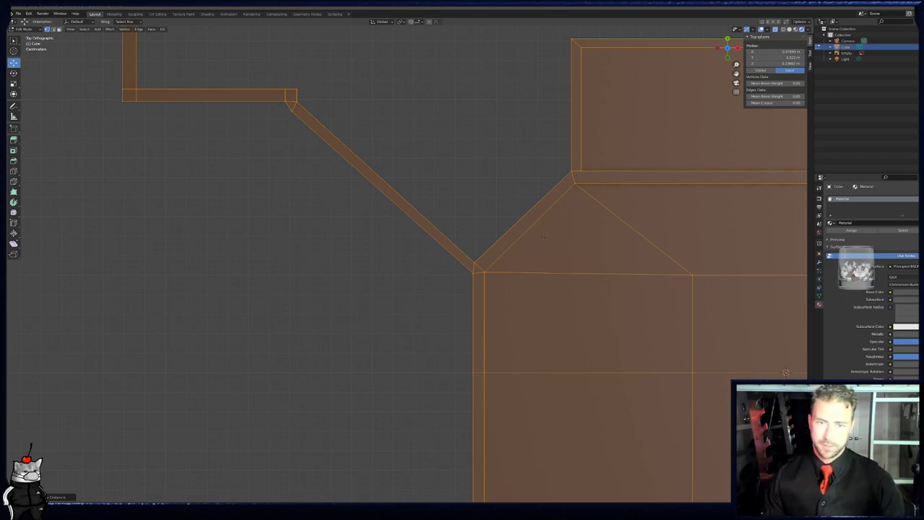
middle_click_drag(544, 237, 511, 312, "shift")
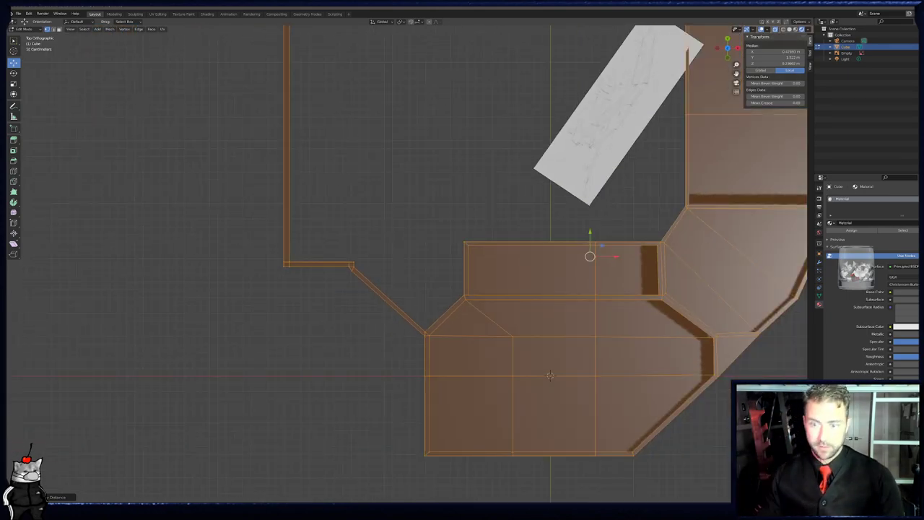
- Align the vertices along the straight edge of the triangular fill beside the main section by scaling them to 0 along X
middle_click_drag(712, 378, 646, 331, "shift")
scroll(646, 331, "up", 3)
key("alt+a")
middle_click_drag(798, 304, 638, 256, "shift")
key("b")
left_click(659, 296)
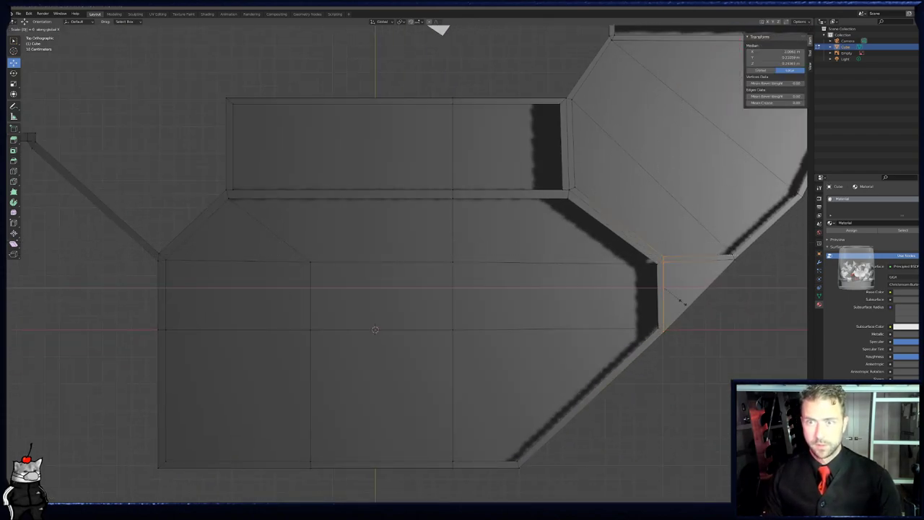
key("alt+a")
- Examine the wall junction between the main section and the angled section, selecting its corner vertices
middle_click_drag(701, 279, 676, 261, "shift")
middle_click_drag(350, 312, 325, 338, "shift")
scroll(601, 248, "up", 4)
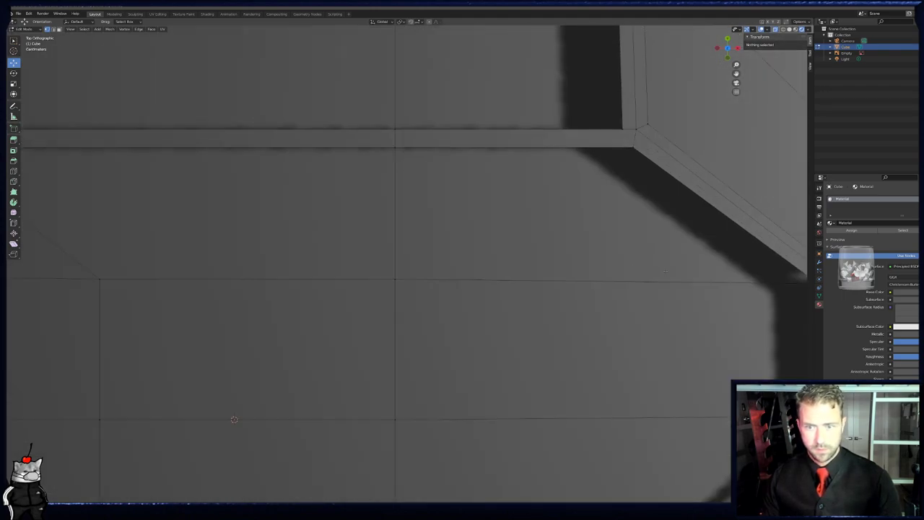
middle_click_drag(775, 269, 597, 262, "shift")
middle_click_drag(643, 234, 532, 234, "shift")
key("a")
key("b")
key("alt+a")
left_click_drag(533, 240, 556, 279)
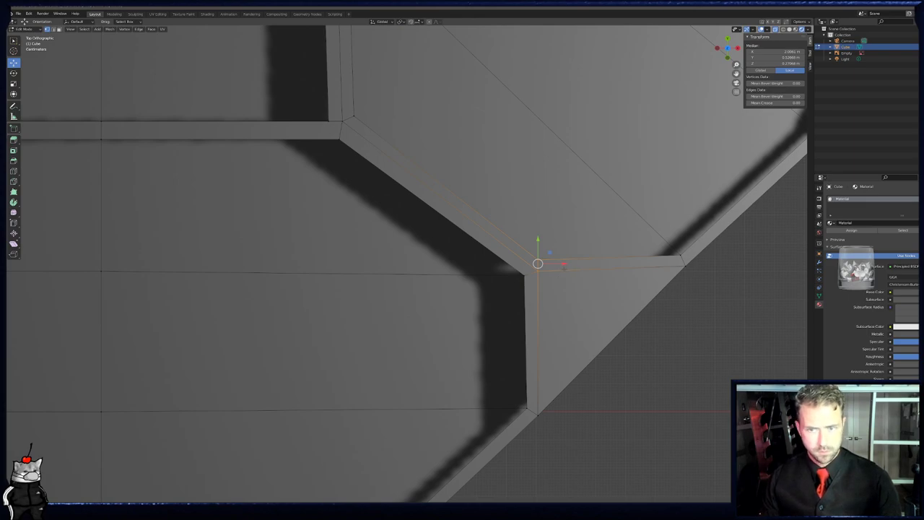
scroll(557, 278, "down", 4)
scroll(558, 307, "up", 4)
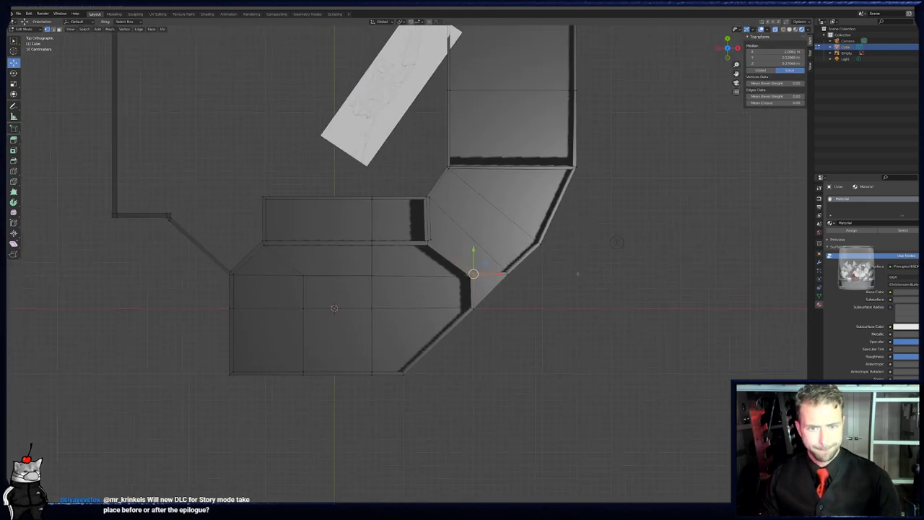
- Switch to face selection and delete the triangular top face between the main section and the angled section
middle_click_drag(557, 307, 433, 246, "shift")
left_click(59, 30)
key("a")
key("alt+a")
left_click(527, 268)
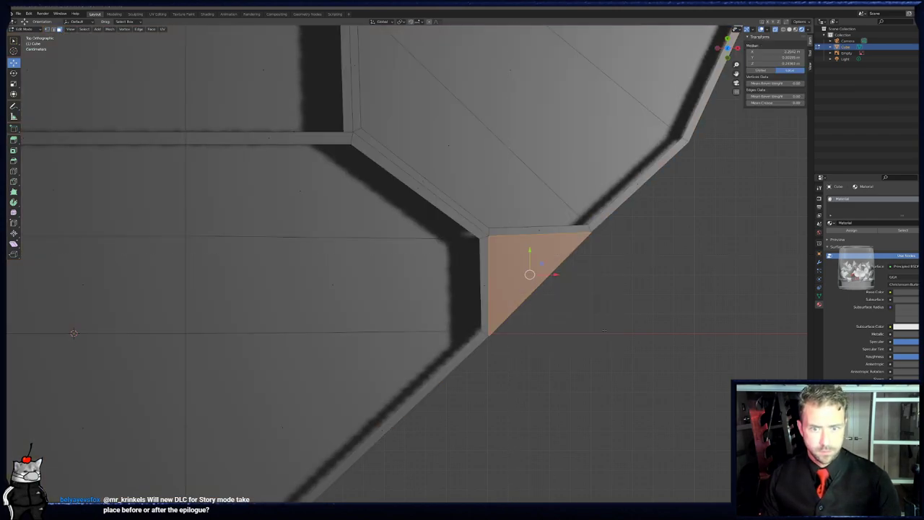
key("x")
left_click(602, 343)
middle_click_drag(602, 344, 493, 288)
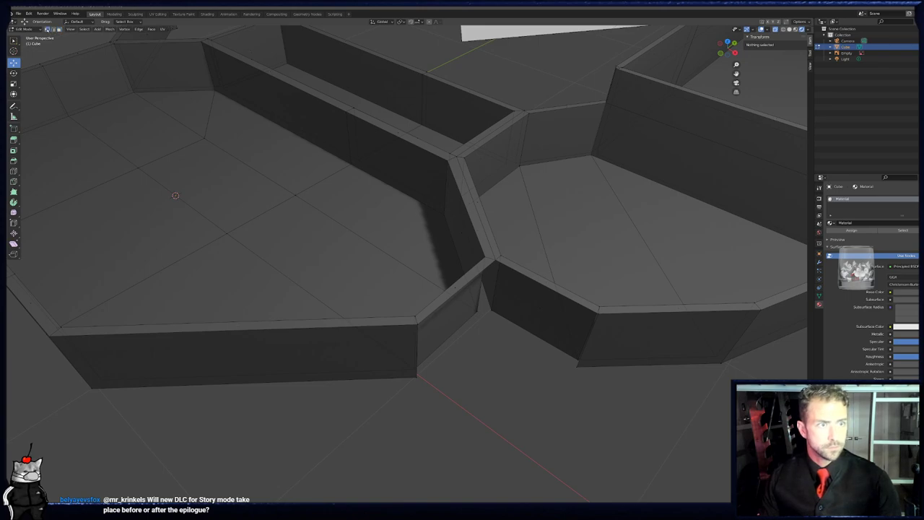
left_click(495, 261)
key("e")
right_click(505, 260)
key("g")
middle_click(538, 216)
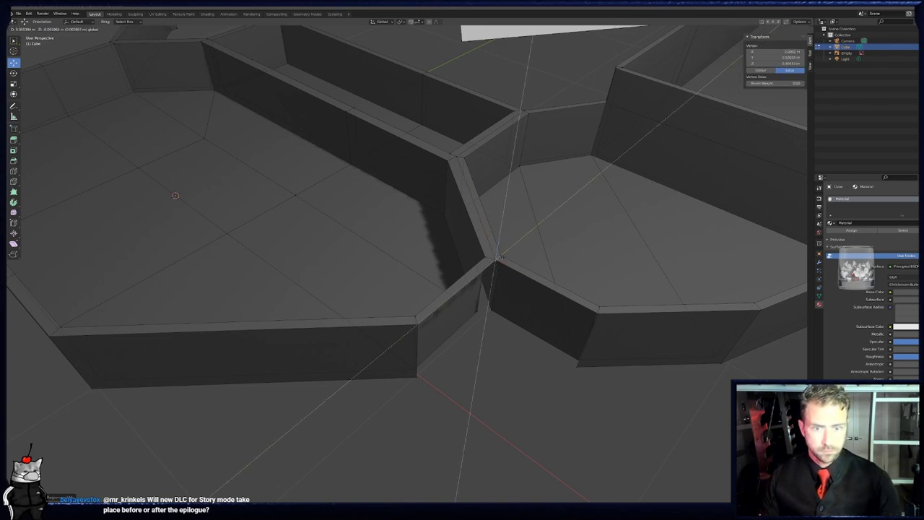
left_click(575, 243)
key("ctrl+z")
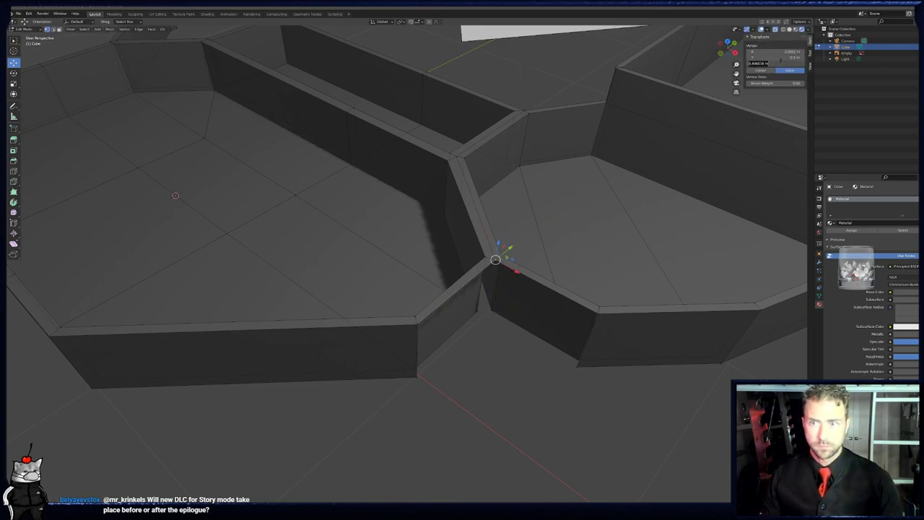
- Select the corner vertices of the open wall on the angled section's side of the notch and fill them with a face
key("Return")
left_click(598, 311, "shift")
left_click(578, 365, "shift")
middle_click_drag(576, 361, 499, 303)
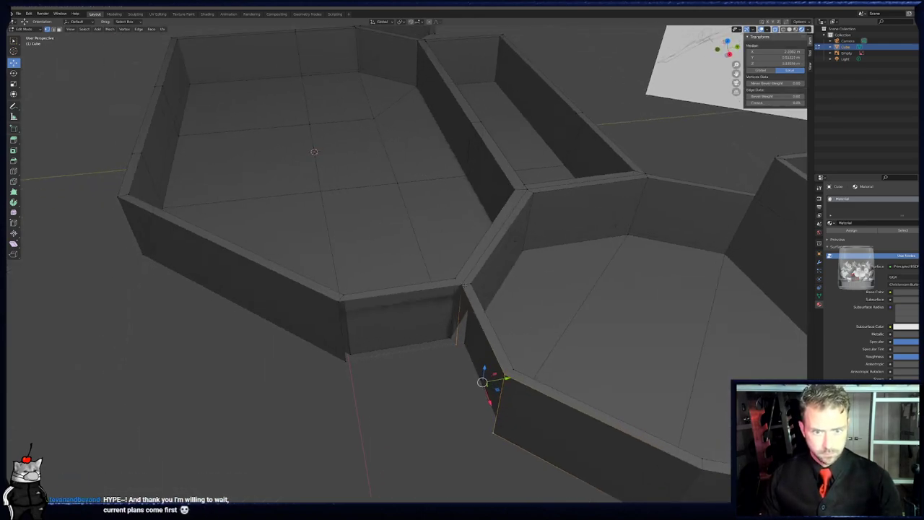
left_click(462, 284, "shift")
key("f")
key("alt+a")
- Fill the open wall on the main section's side of the notch with a face from its four corner vertices
left_click(462, 285)
left_click(456, 344, "shift")
left_click(348, 359, "shift")
left_click(341, 301, "shift")
key("f")
key("alt+a")
middle_click_drag(335, 310, 398, 313)
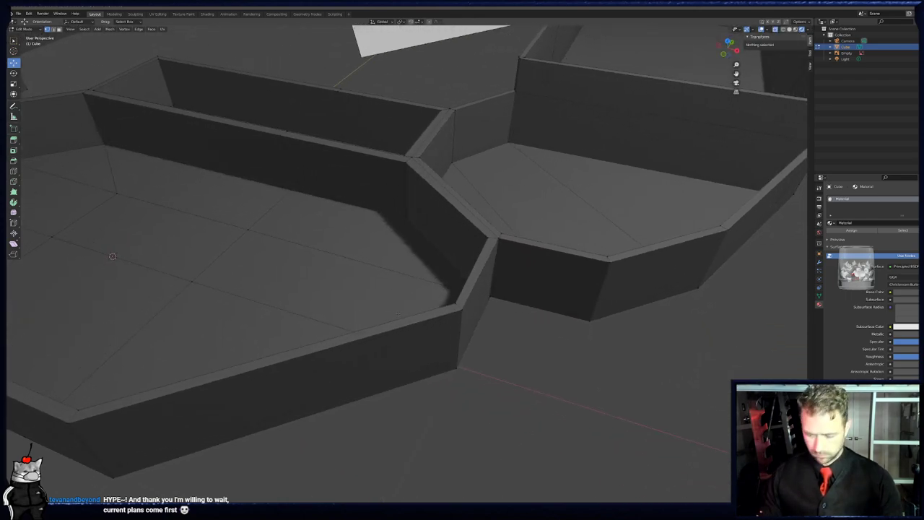
- In top view, flatten the inner edge of the short horizontal wall beside the notch along Y
key("KP_7")
key("a")
key("alt+a")
left_click(533, 233)
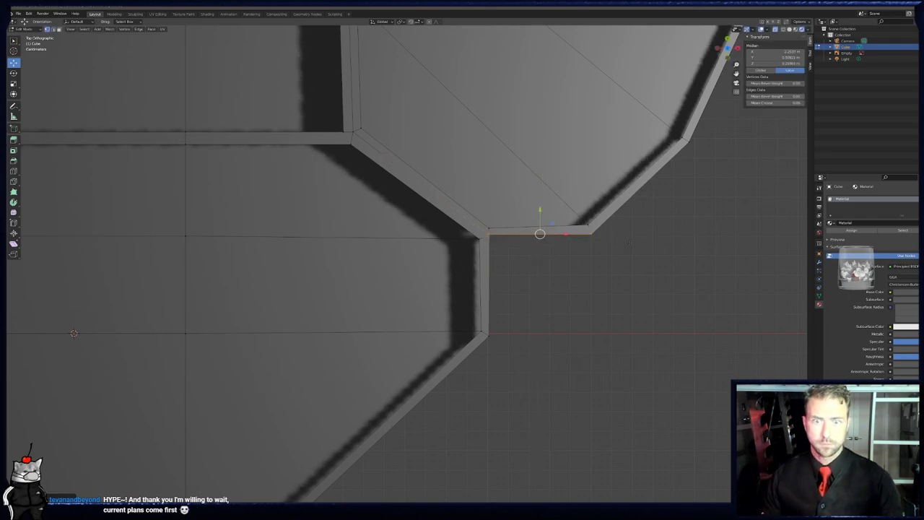
key("alt+a")
left_click_drag(476, 199, 618, 225)
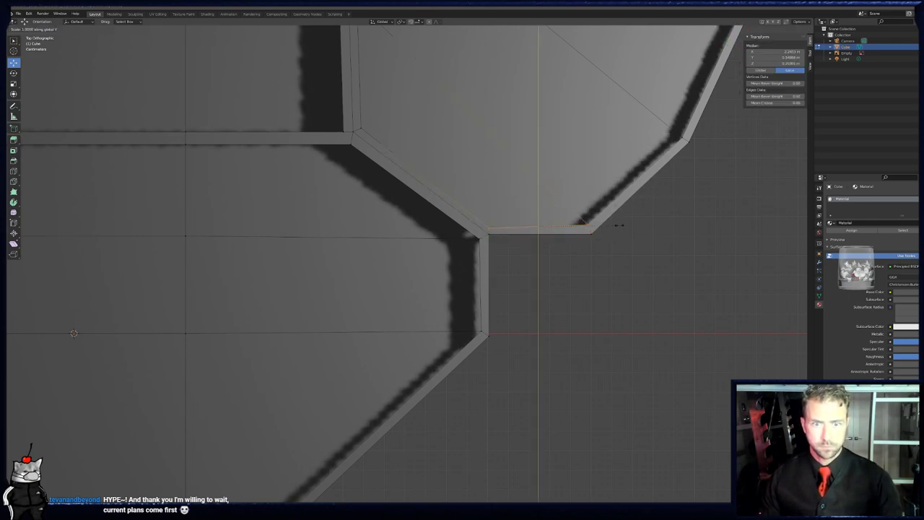
- Straighten the inner edge of the main section's wall beside the notch by scaling it to 0 along X
key("alt+a")
key("b")
left_click_drag(470, 227, 486, 342)
key("s")
key("x")
key("0")
key("Return")
- Inspect the rebuilt notch and the overall base outside Edit Mode, in perspective, and close up in top view
middle_click_drag(485, 341, 437, 267)
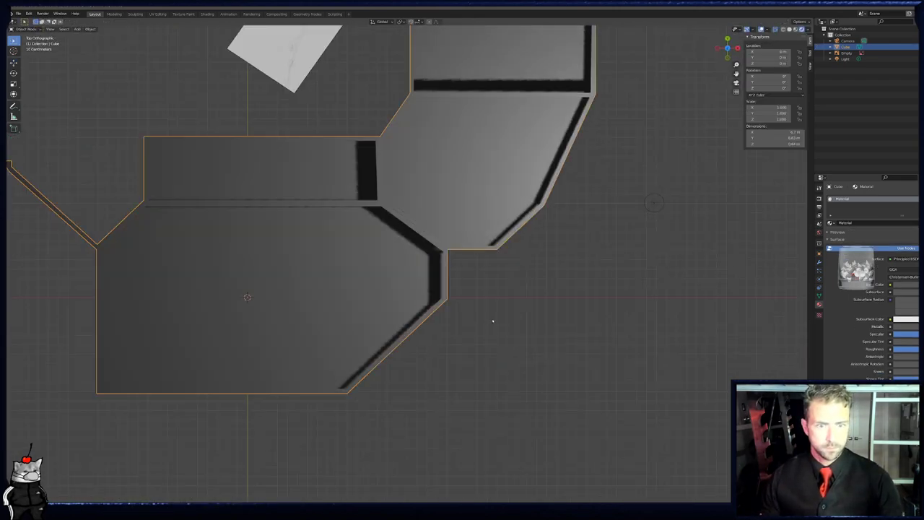
scroll(491, 320, "up", 2)
middle_click_drag(545, 324, 505, 278)
key("Tab")
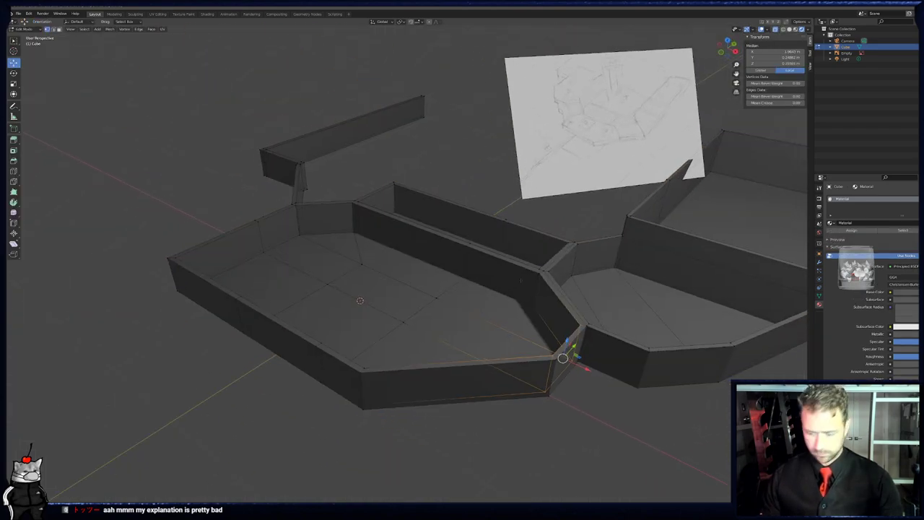
key("KP_7")
scroll(678, 293, "up", 3)
middle_click_drag(679, 293, 473, 280, "shift")
scroll(473, 281, "up", 4)
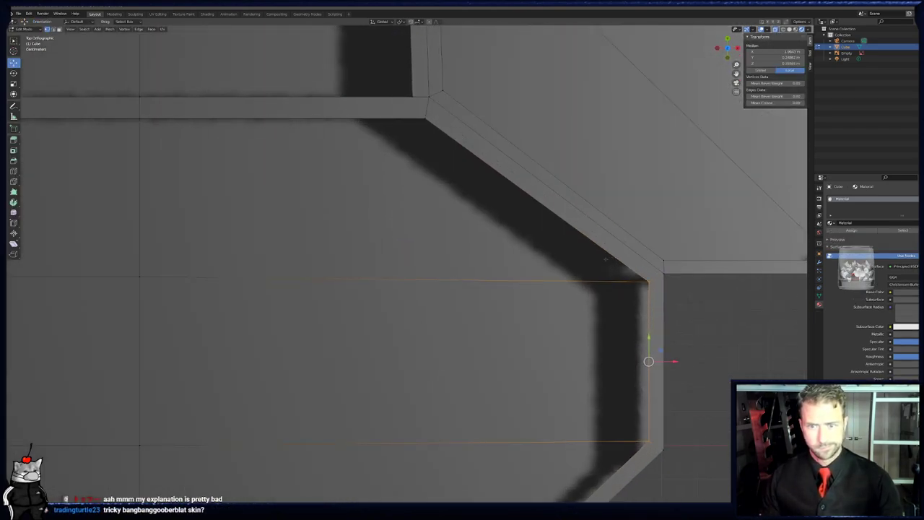
- Examine the notch corners in top view and the whole base in perspective outside Edit Mode
middle_click_drag(681, 253, 559, 275, "shift")
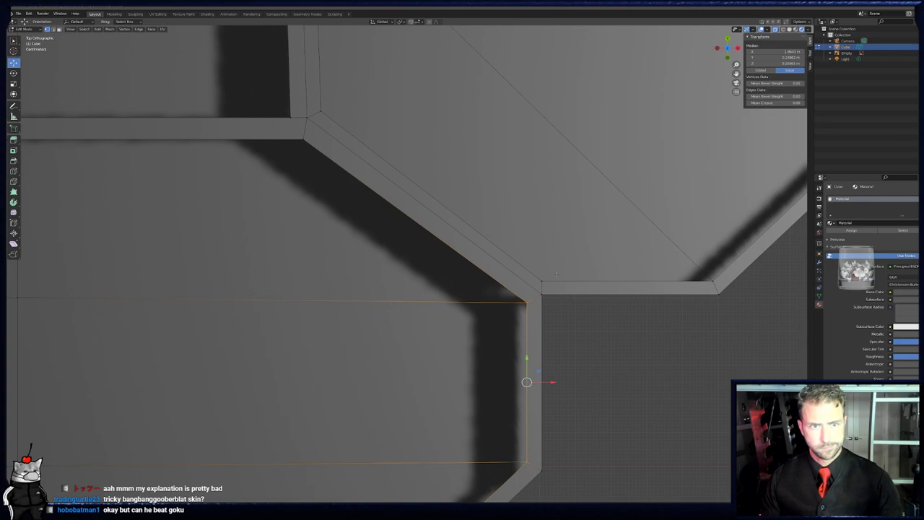
scroll(556, 273, "down", 1)
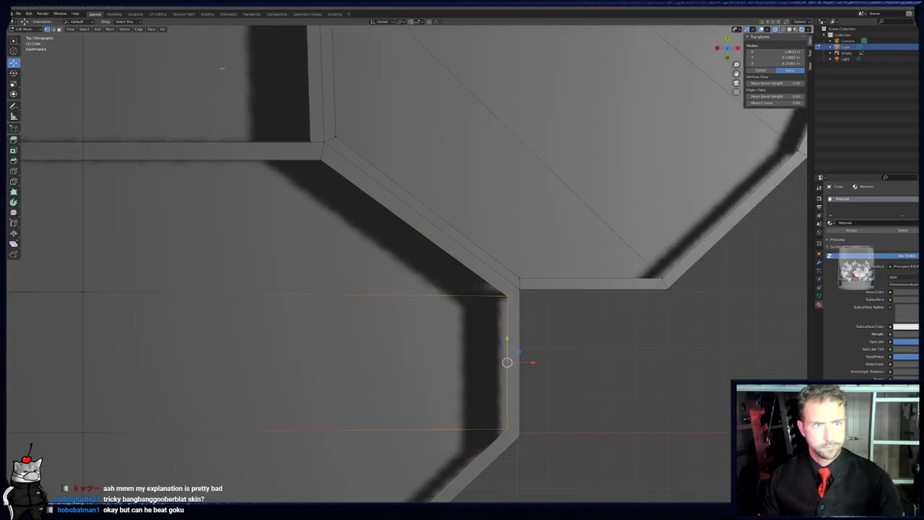
left_click(59, 29)
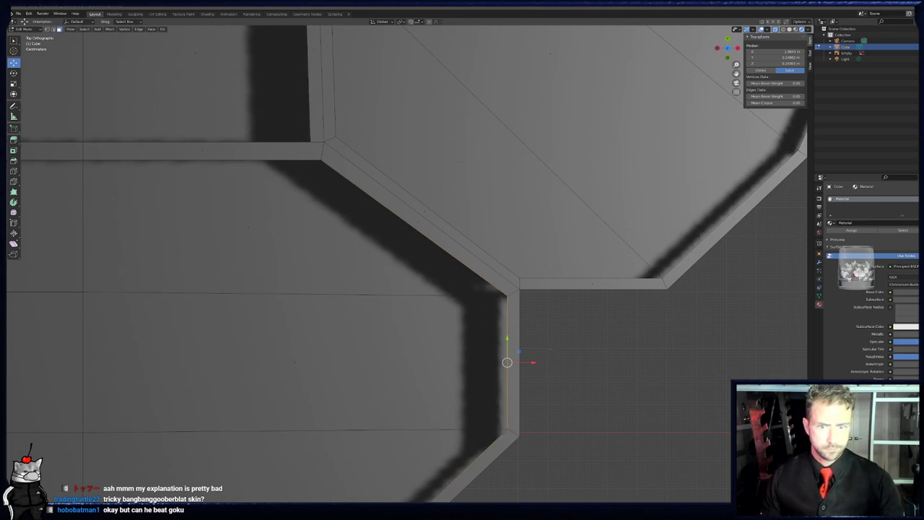
mouse_move(550, 291)
middle_mouse_down("shift")
mouse_move(580, 328)
mouse_move(549, 281)
middle_mouse_up("shift")
key("Tab")
scroll(548, 281, "down", 7)
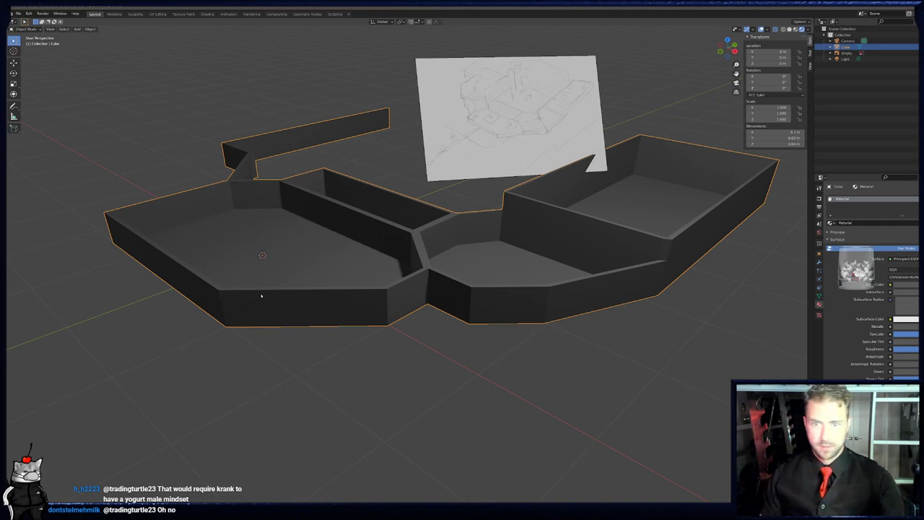
middle_click_drag(262, 296, 398, 307)
scroll(398, 306, "up", 2)
- Add a loop cut across the short diagonal wall and slide it close to the corner with the narrow compartment
key("KP_7")
middle_click_drag(299, 250, 460, 264, "shift")
scroll(460, 264, "up", 2)
key("Tab")
middle_click_drag(604, 264, 534, 325, "shift")
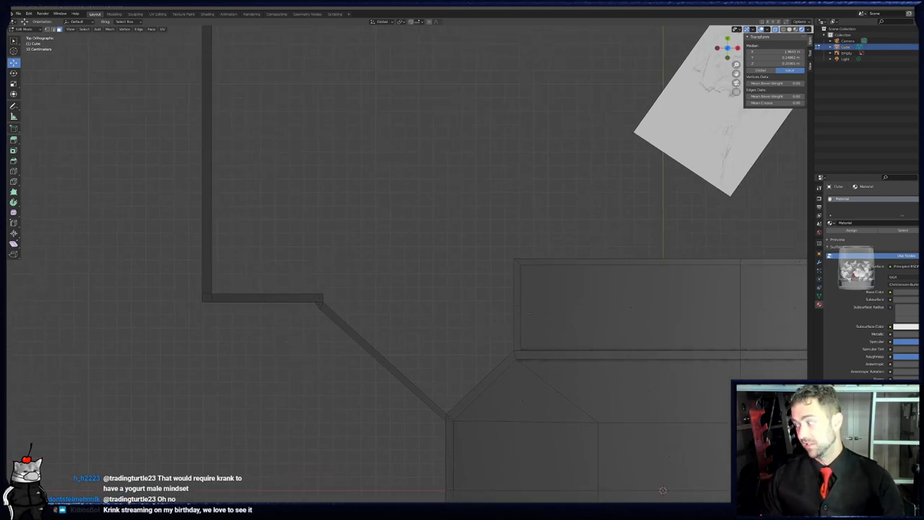
middle_click_drag(536, 310, 499, 265, "shift")
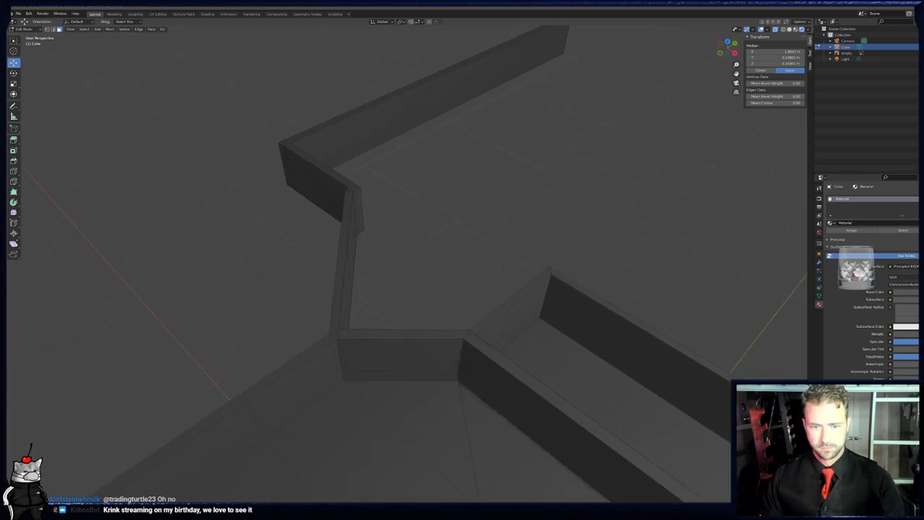
key("g")
key("g")
left_click(447, 356)
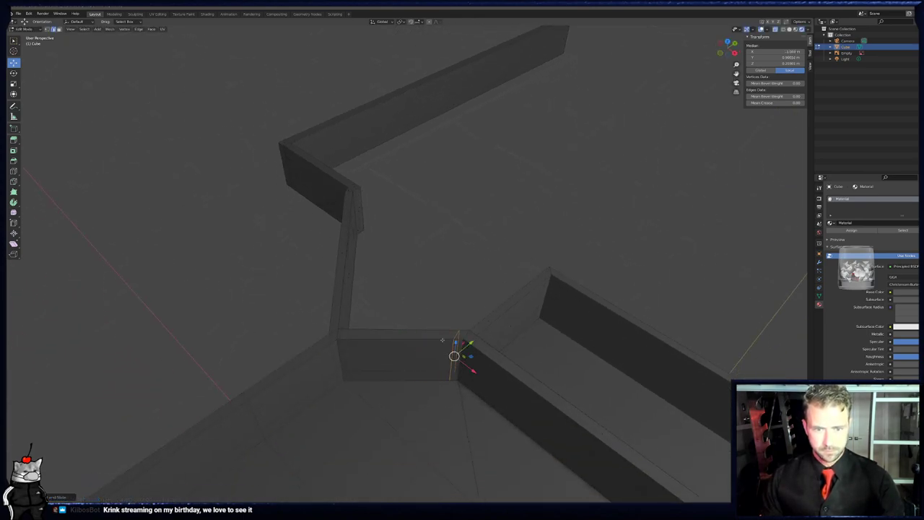
key("alt+a")
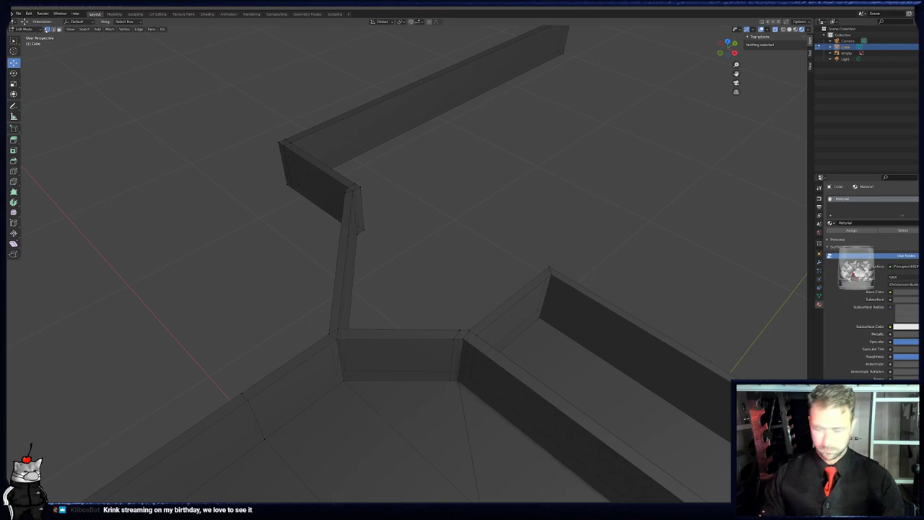
- In top view, move the inner vertices of the new cut onto the corner beside the narrow compartment
key("KP_7")
scroll(600, 346, "up", 5)
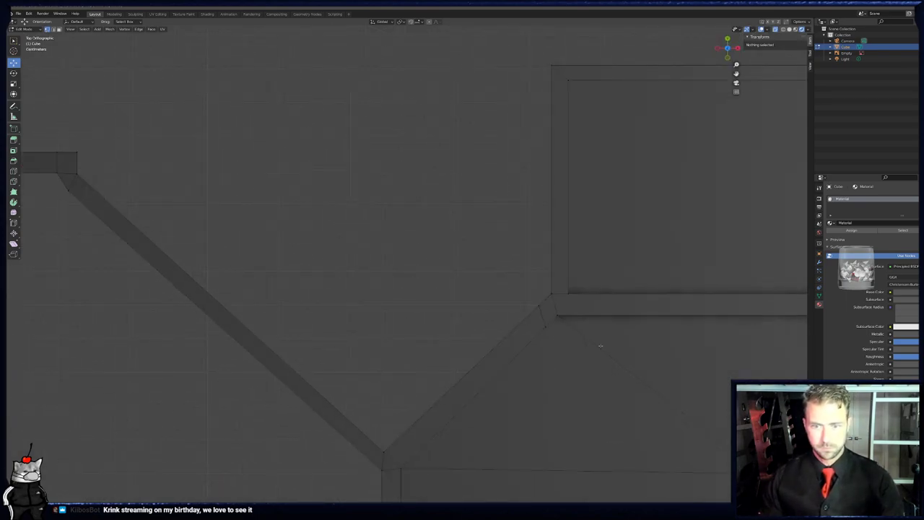
key("b")
left_click_drag(537, 307, 578, 344)
key("g")
left_click(562, 325)
- Line up the inner corner vertices of the short diagonal wall by scaling them to 0 along Y and X
key("alt+a")
key("b")
left_click_drag(553, 311, 576, 332)
key("s")
key("y")
key("0")
left_click(573, 332)
key("s")
key("x")
key("0")
left_click(573, 332)
- Merge the overlapping inner vertices at the corner between the short diagonal wall and the narrow compartment
right_click(573, 332)
mouse_move(554, 333)
left_click(601, 353)
middle_click_drag(523, 278, 569, 325, "shift")
left_click(556, 319)
left_click_drag(556, 319, 575, 332)
left_click(587, 342)
scroll(574, 344, "down", 2)
scroll(576, 341, "down", 4)
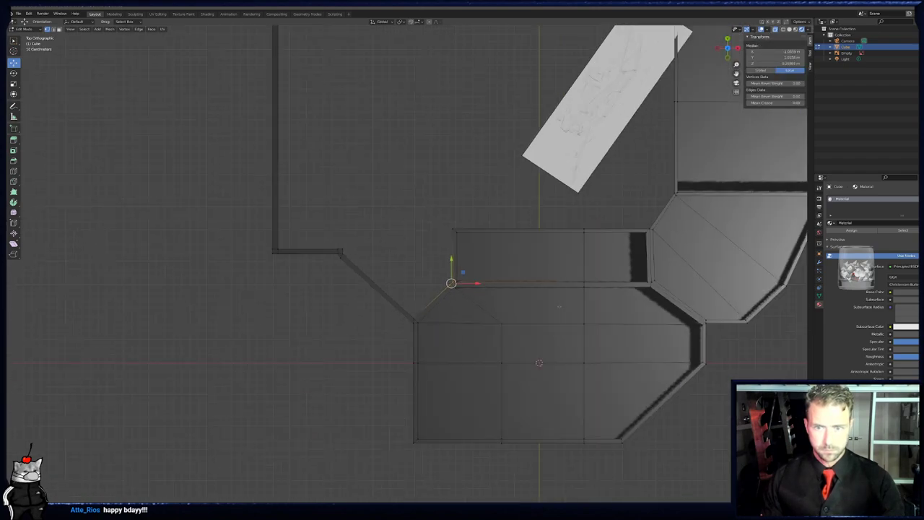
- Extrude the free end of the long outer left wall by one wall thickness to form a corner block
key("alt+a")
key("b")
left_click(420, 254)
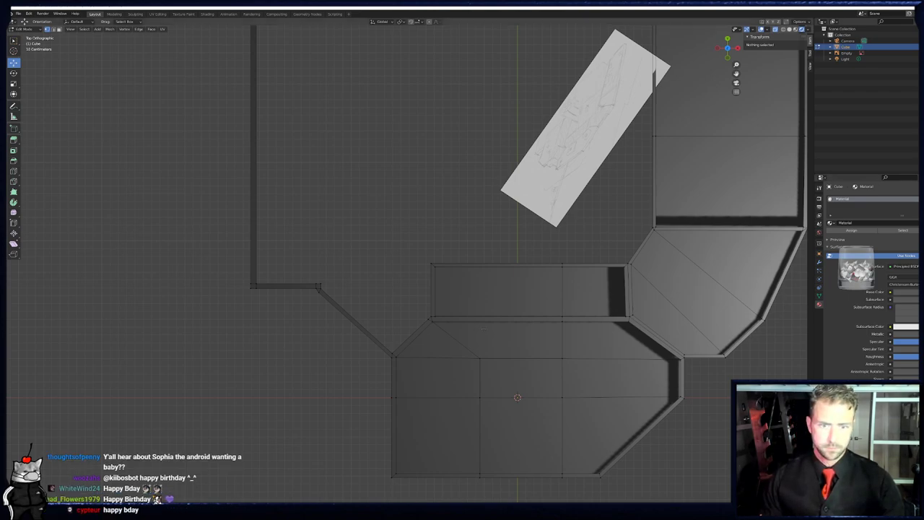
middle_click_drag(480, 333, 424, 271)
key("a")
key("a")
left_click_drag(478, 80, 510, 145)
key("KP_Decimal")
key("e")
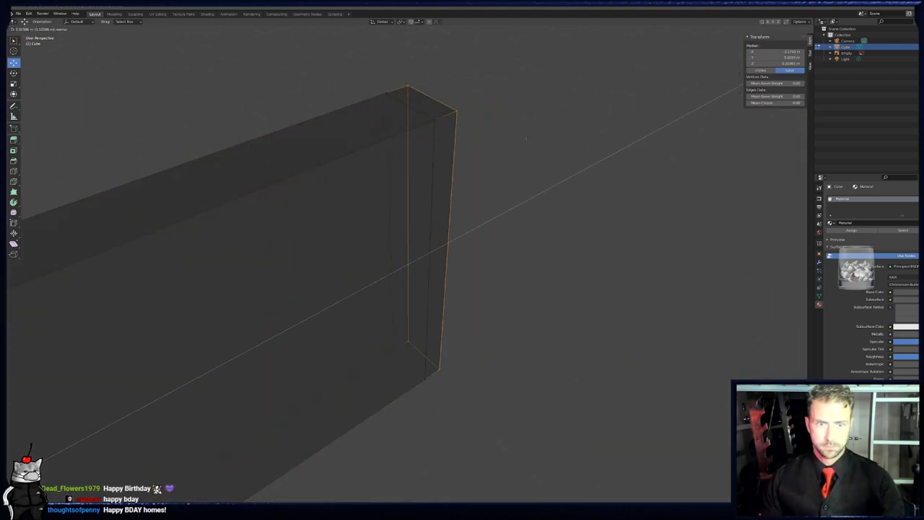
left_click(436, 130)
- Extrude the inward side of that corner block along X into a straight wall reaching above the narrow compartment's near end
middle_click_drag(419, 124, 477, 134)
left_click_drag(475, 66, 413, 411)
key("KP_7")
scroll(515, 424, "down", 13)
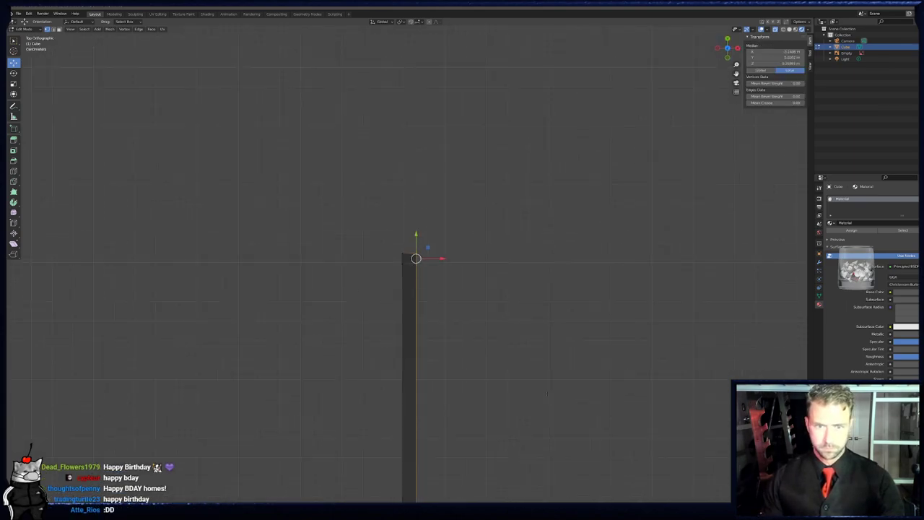
middle_click_drag(541, 355, 448, 313, "shift")
key("e")
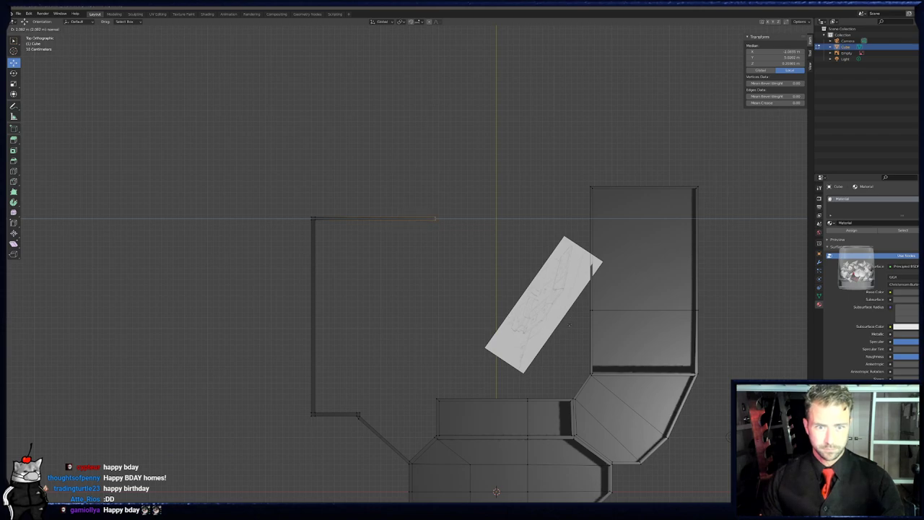
left_click(575, 325)
- Extrude the end of the new horizontal wall a short distance to form another corner block
scroll(563, 340, "up", 2)
middle_click_drag(534, 361, 527, 254, "shift")
scroll(517, 289, "up", 3)
middle_click_drag(480, 382, 444, 293, "shift")
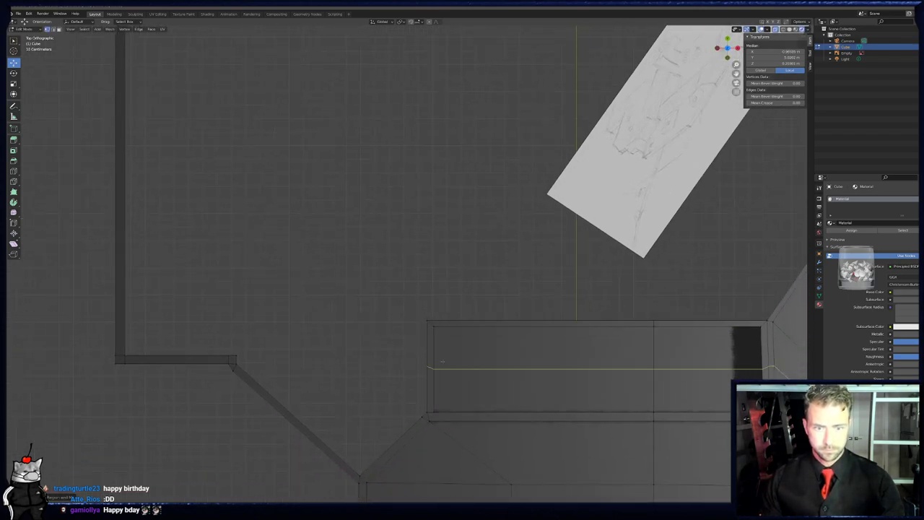
scroll(468, 341, "down", 3)
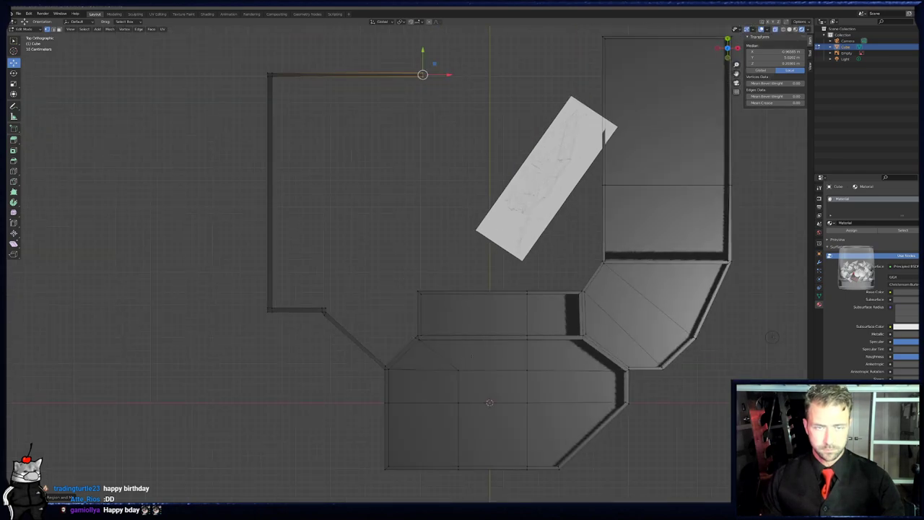
middle_click_drag(417, 237, 430, 286, "shift")
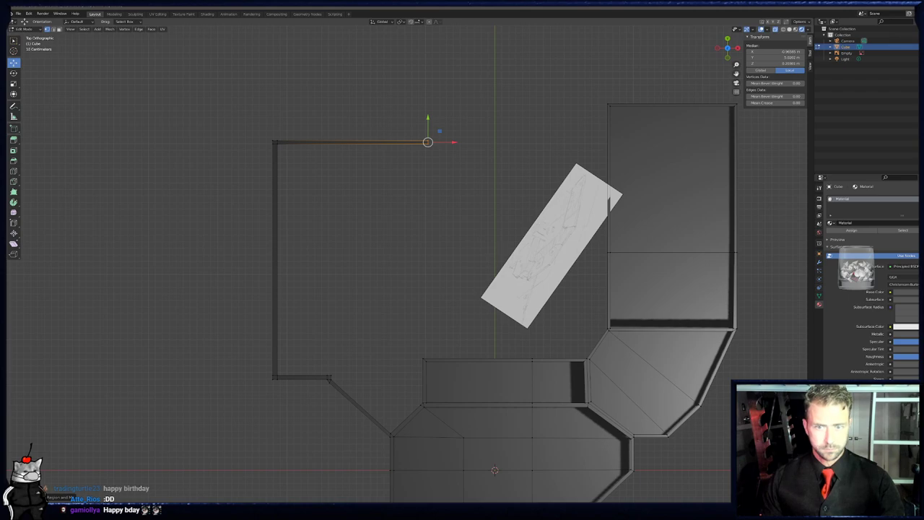
scroll(424, 155, "up", 3)
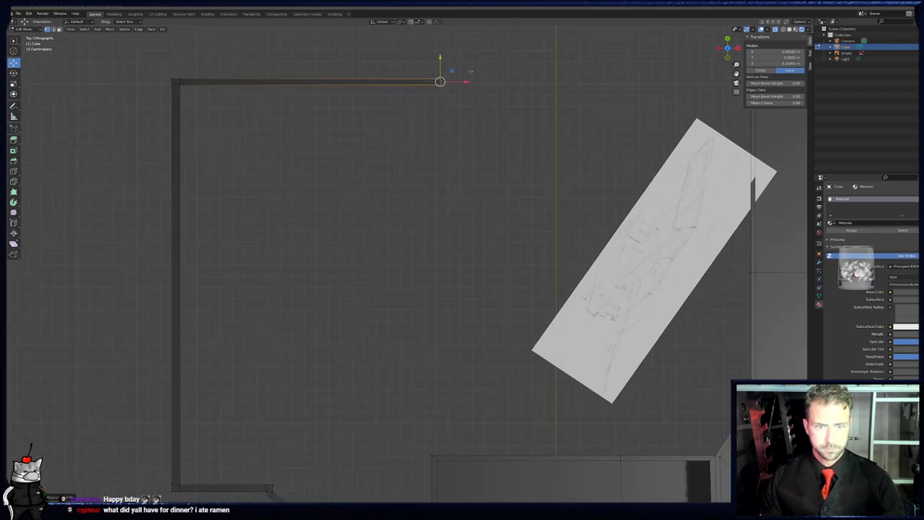
key("e")
left_click(473, 83)
- Extrude the second corner block's lower side along Y until the wall reaches the narrow compartment's back edge
key("alt+a")
key("b")
left_click_drag(428, 68, 457, 106)
key("e")
key("y")
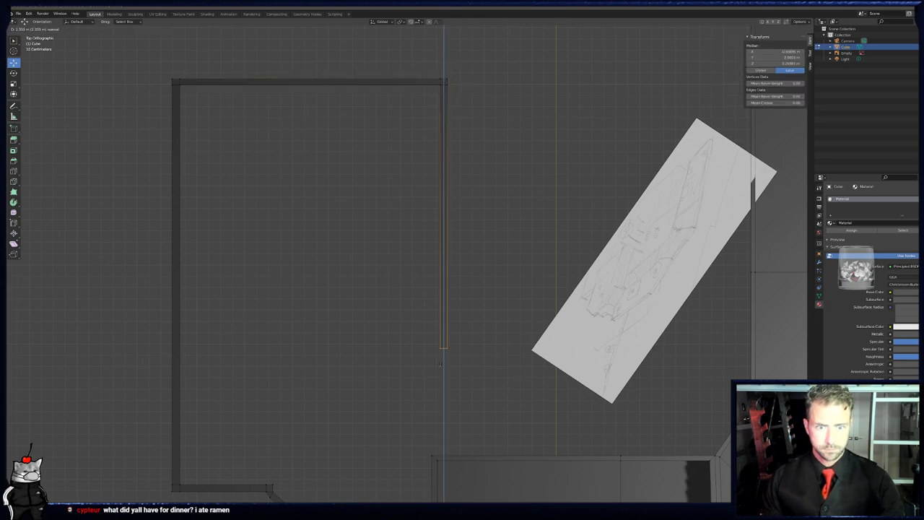
left_click(440, 364)
middle_click_drag(440, 364, 432, 268, "shift")
key("e")
key("y")
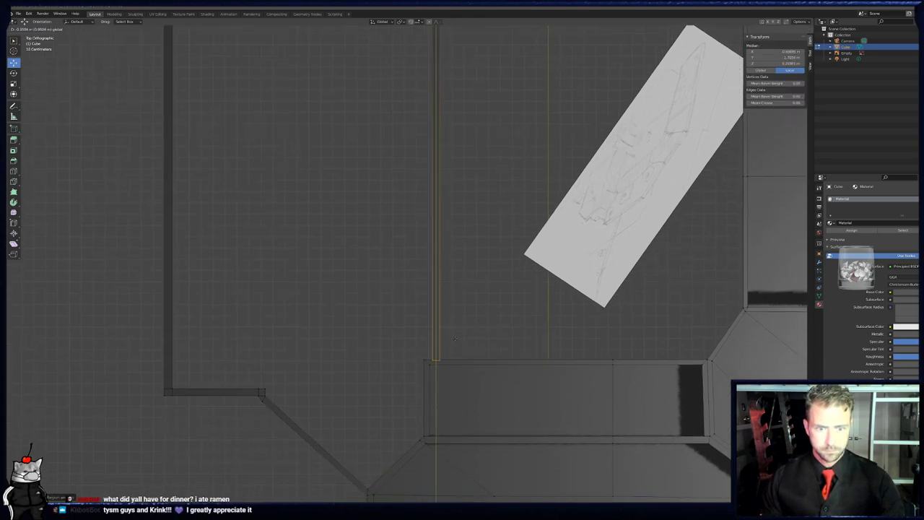
left_click(455, 339)
- Align the new wall's end with the narrow compartment's back edge by scaling them to 0 along Y, and shift them slightly along Y
scroll(455, 339, "down", 1)
key("alt+a")
key("b")
left_click_drag(400, 333, 674, 347)
key("s")
key("y")
key("0")
key("Return")
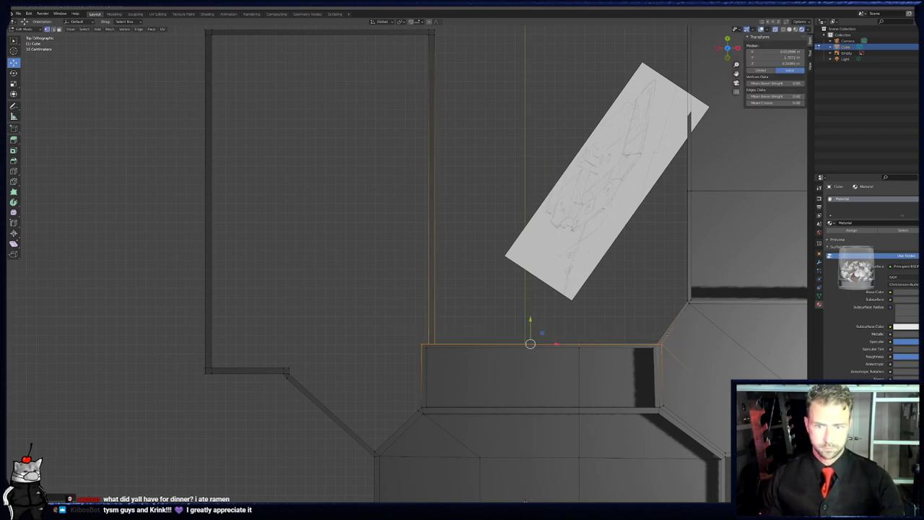
key("e")
key("y")
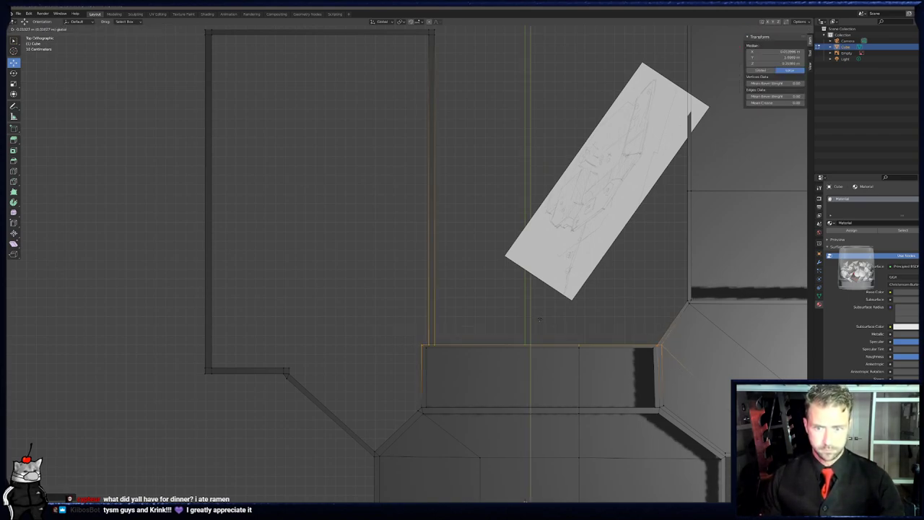
left_click(539, 320)
middle_click_drag(539, 320, 536, 343, "shift")
- Adjust the new vertical wall's thickness by moving its outer side slightly along X
key("alt+a")
key("b")
left_click_drag(427, 44, 452, 377)
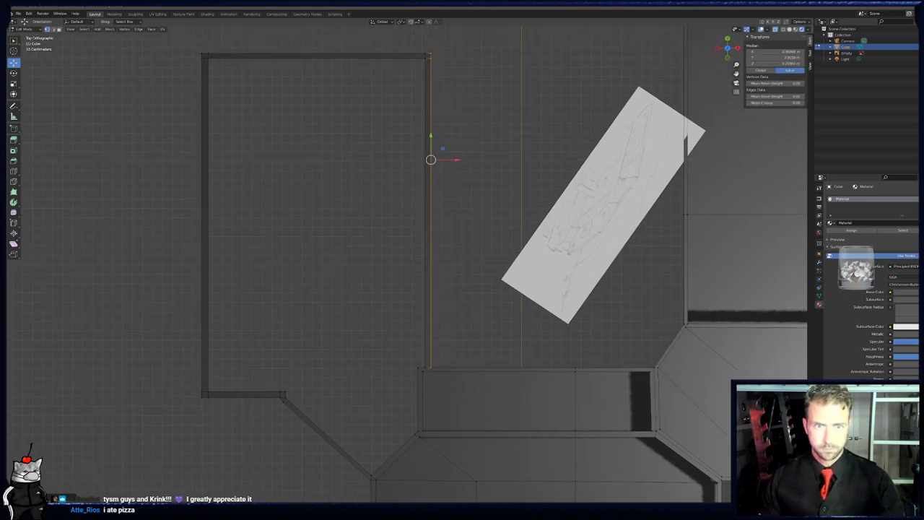
key("g")
key("x")
left_click(455, 159)
key("alt+a")
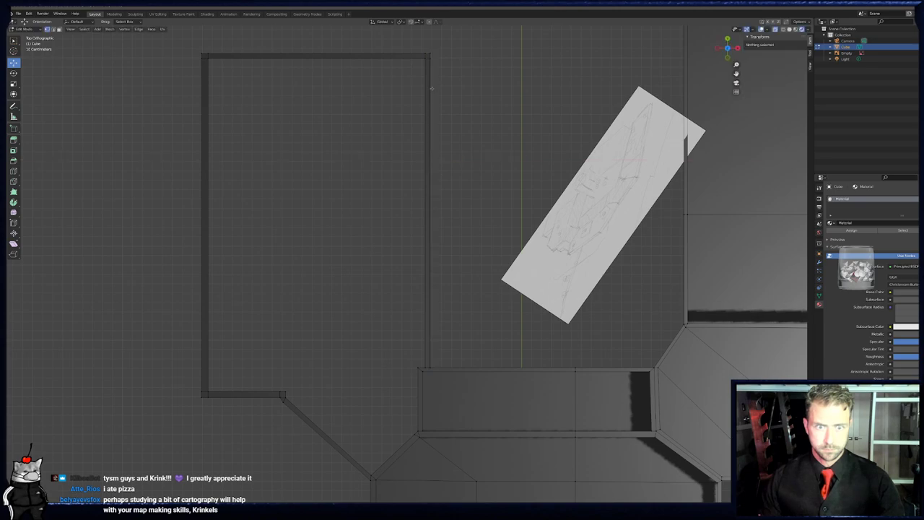
left_click_drag(422, 42, 450, 367)
left_click_drag(453, 160, 457, 160)
- Compare the new wall loop with the reference sketch in perspective, and check the layout in top view
key("Tab")
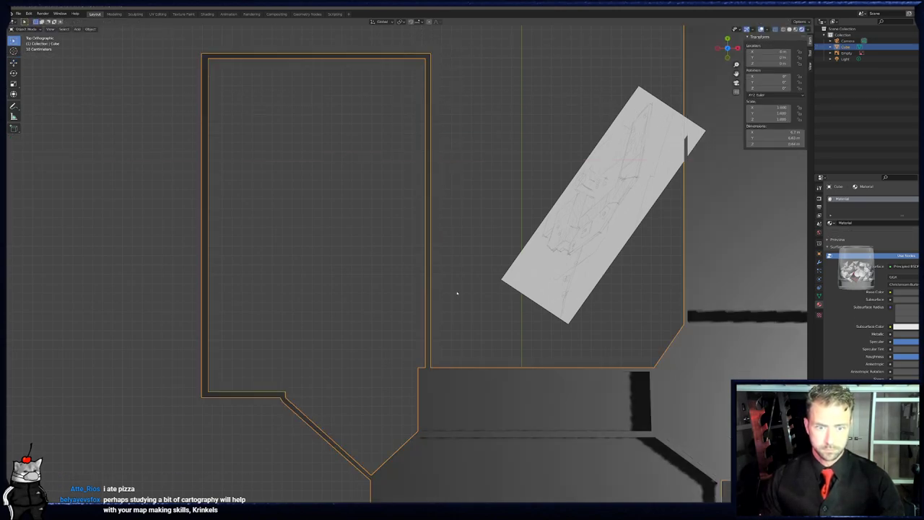
middle_click_drag(455, 293, 441, 254)
key("KP_0")
key("alt+a")
middle_click_drag(431, 216, 385, 311, "shift")
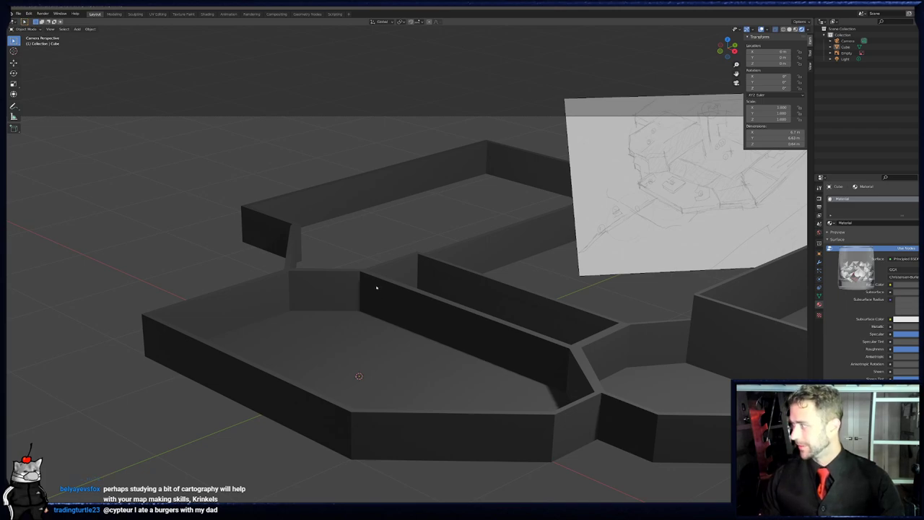
key("KP_7")
scroll(388, 346, "down", 2)
middle_click_drag(389, 348, 458, 272, "shift")
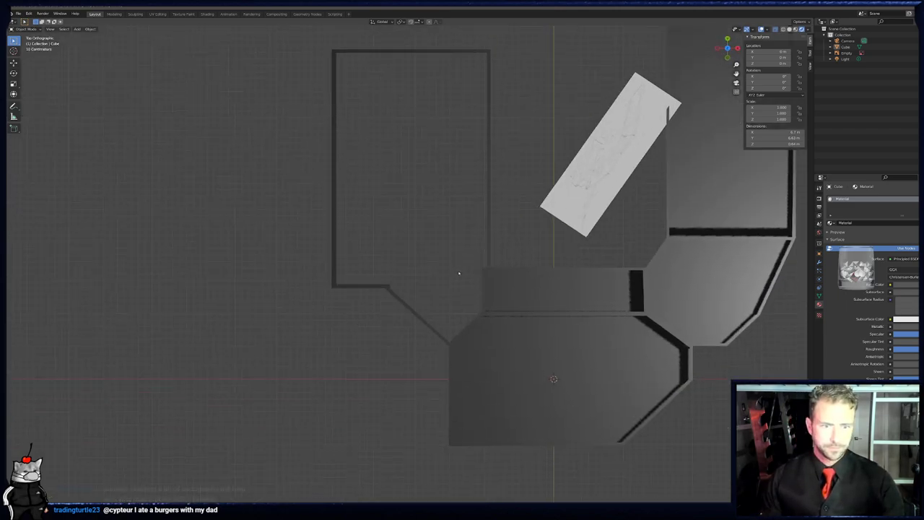
- Extrude the small corner section beside the narrow compartment into a wall running parallel to the existing long diagonal wall
scroll(413, 285, "up", 4)
key("Tab")
scroll(395, 324, "up", 1)
key("alt+a")
key("b")
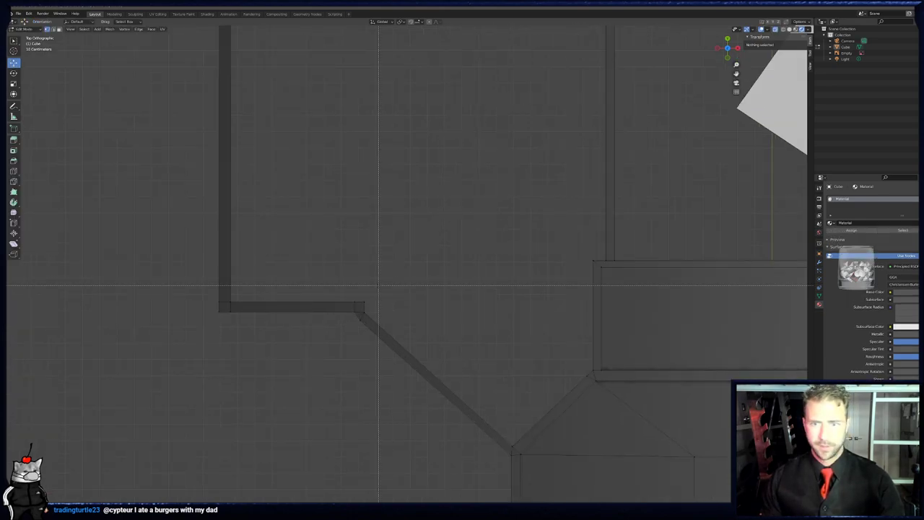
left_click_drag(371, 284, 357, 316)
key("alt+a")
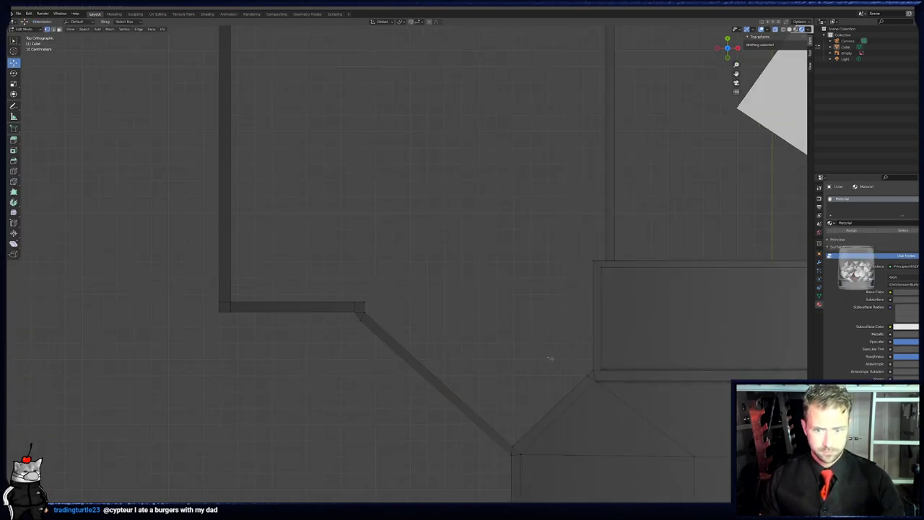
left_click_drag(547, 357, 593, 380)
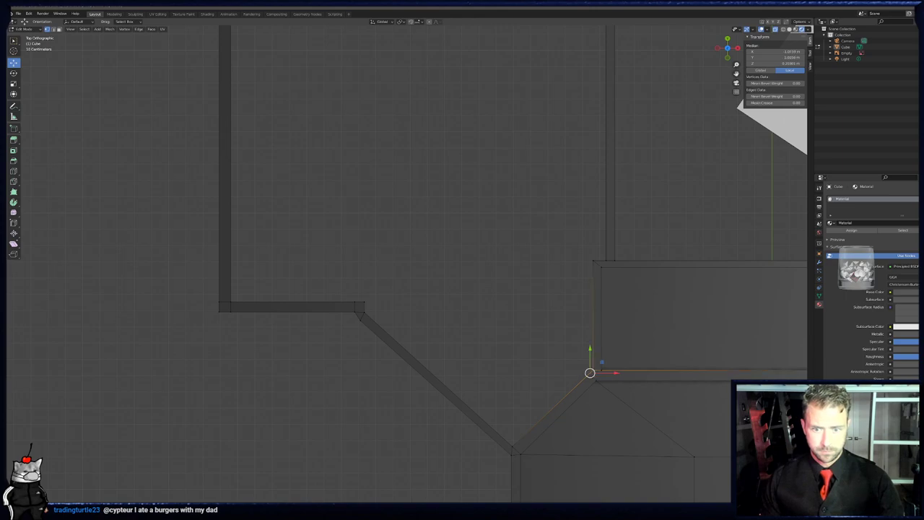
key("g")
left_click(461, 248)
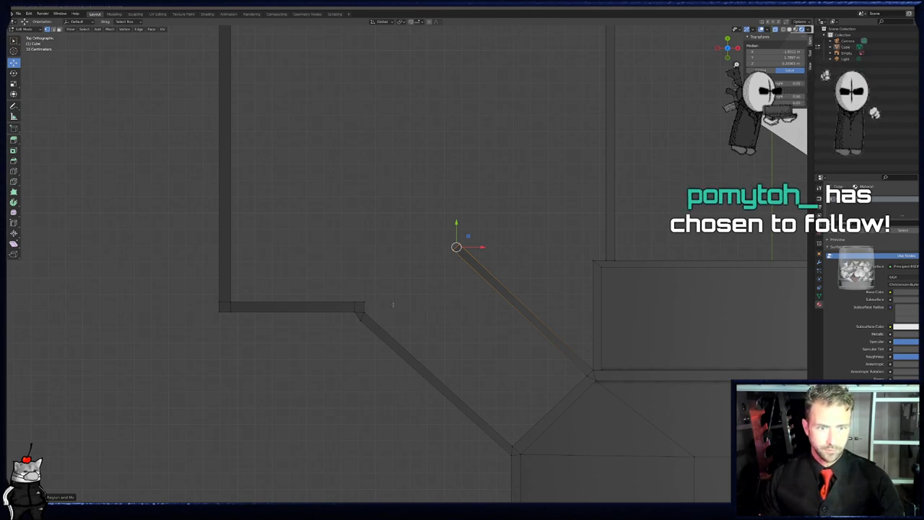
key("g")
left_click(446, 269)
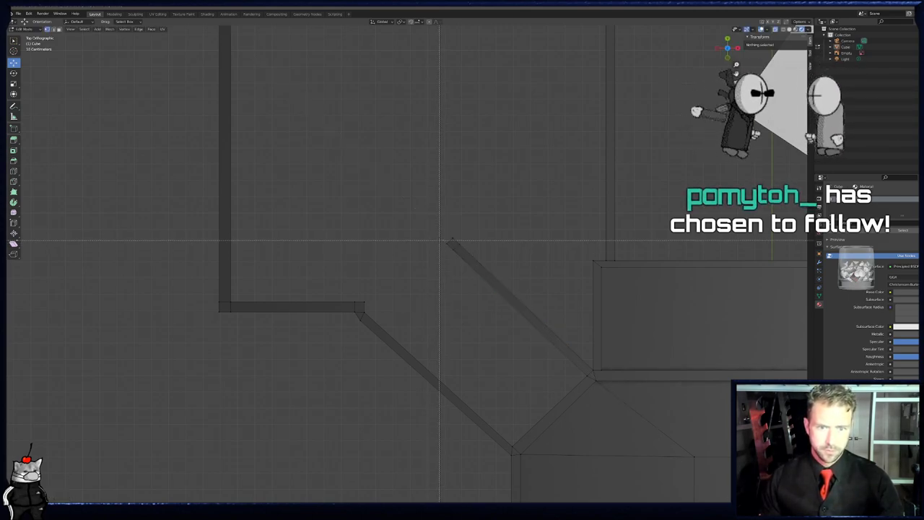
- Extrude the new diagonal wall's end toward the existing long diagonal wall, place it against that wall, and check the junction in perspective
key("e")
left_click(397, 355)
key("g")
left_click(395, 351)
middle_click_drag(394, 342, 453, 296, "shift")
scroll(505, 304, "up", 3)
key("Tab")
middle_click_drag(532, 309, 499, 276)
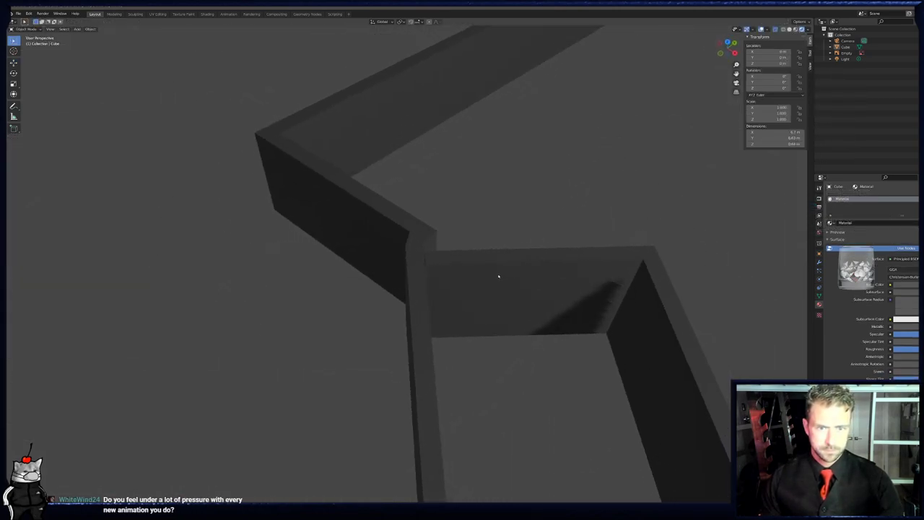
- Nudge the end of the new diagonal wall against the existing long diagonal wall in top view
key("KP_7")
scroll(496, 274, "up", 3)
key("Tab")
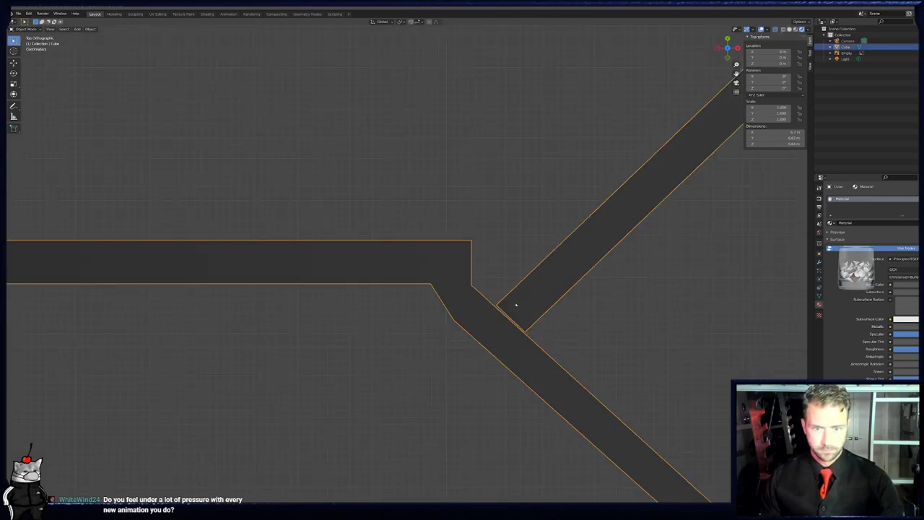
left_click(510, 315)
middle_click_drag(509, 317, 463, 298, "shift")
key("r")
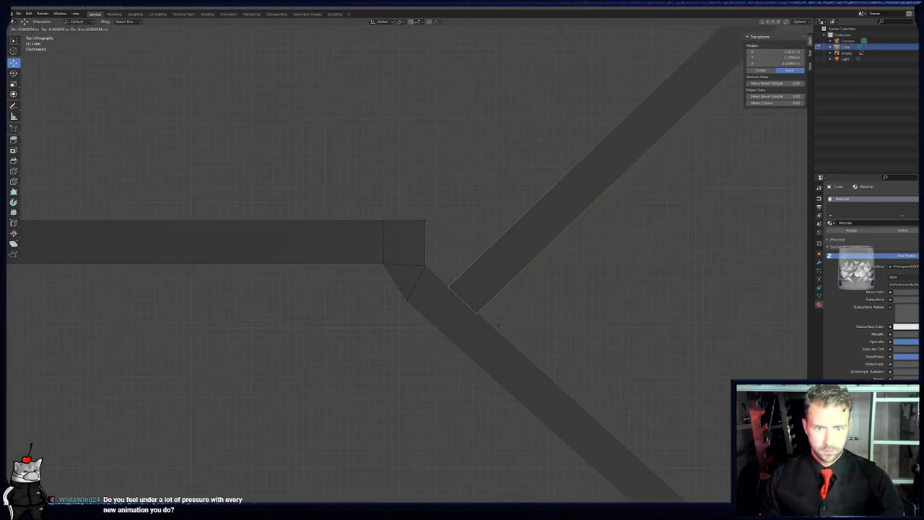
left_click(467, 305)
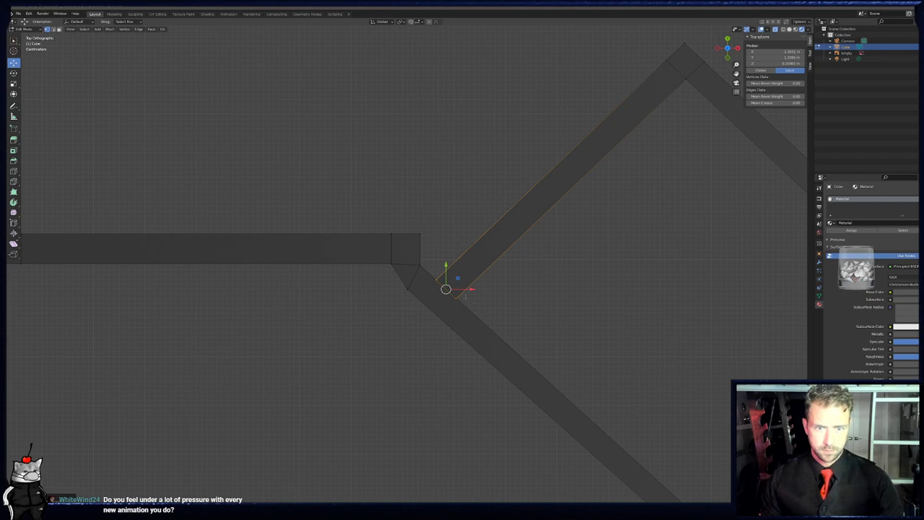
- Move the corner junction toward the new diagonal wall's end and place the junction's inner vertices on that wall's inner end corner
key("alt+a")
left_click_drag(366, 204, 431, 311)
key("g")
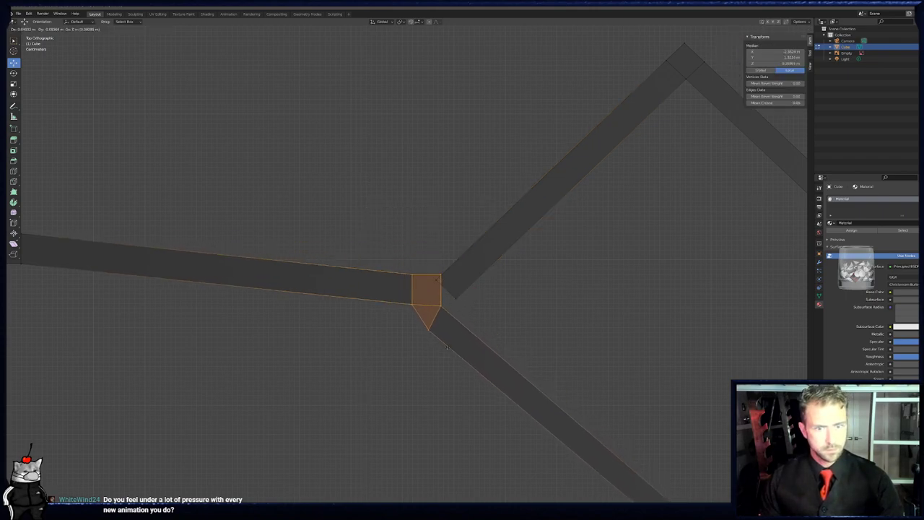
left_click(443, 354)
key("alt+a")
key("b")
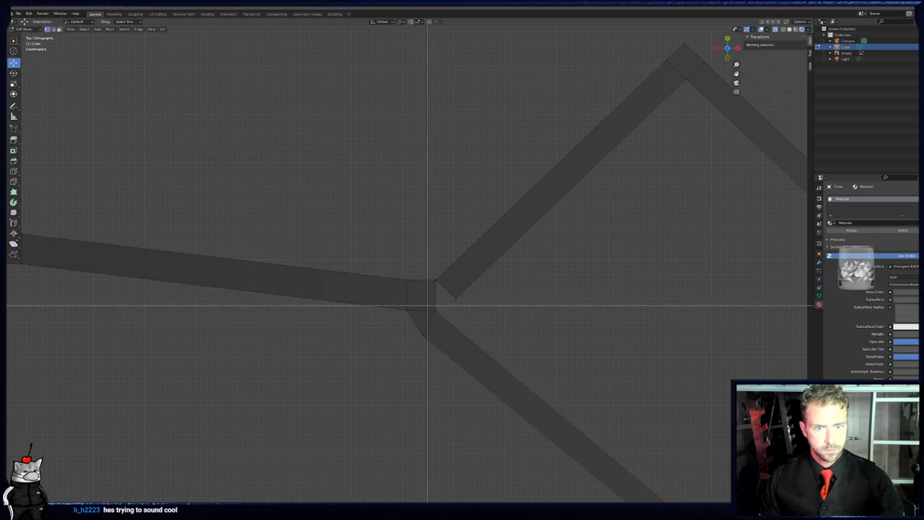
left_click_drag(429, 305, 450, 324)
key("g")
left_click(468, 310)
key("alt+a")
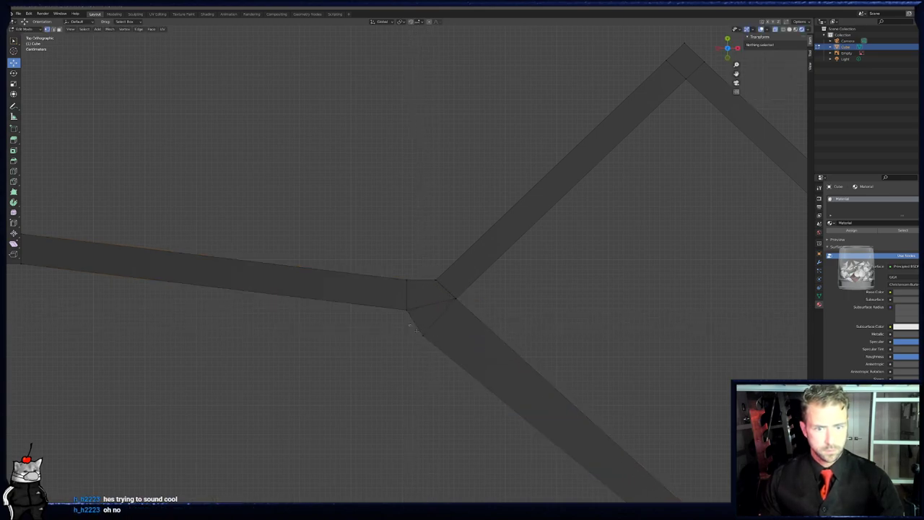
- Move the long left wall's lower corner up along Y to steepen the connecting wall, and check the shape in perspective
left_click(417, 331)
scroll(434, 303, "down", 8)
left_click(323, 268)
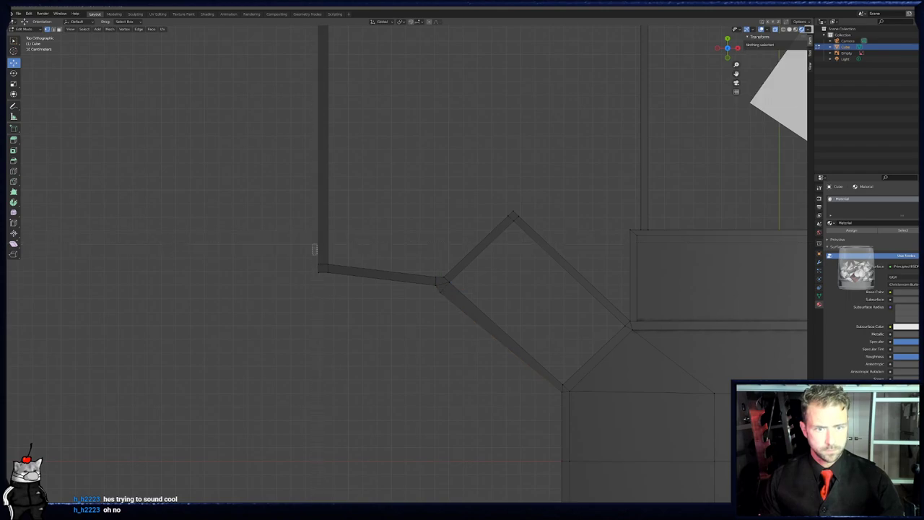
left_click_drag(323, 244, 323, 219)
key("Tab")
scroll(427, 289, "down", 6)
middle_click_drag(427, 289, 418, 244)
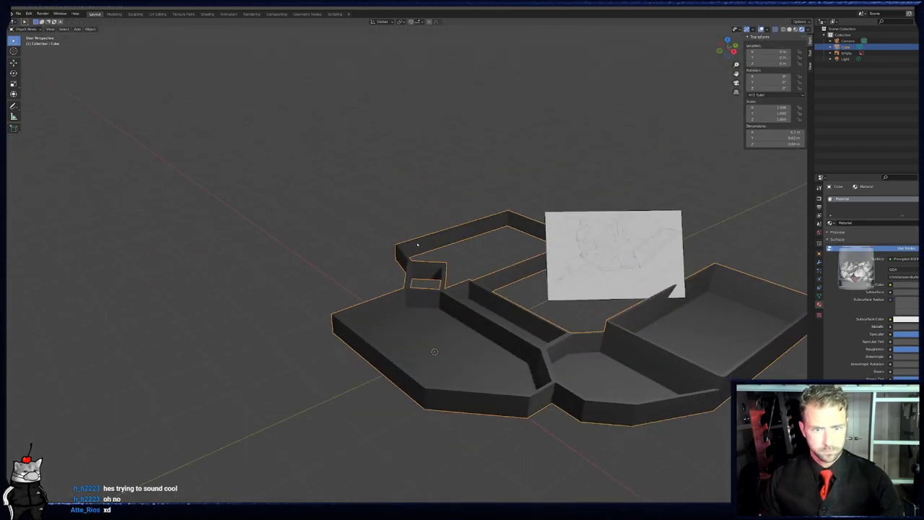
key("KP_0")
key("Tab")
key("KP_7")
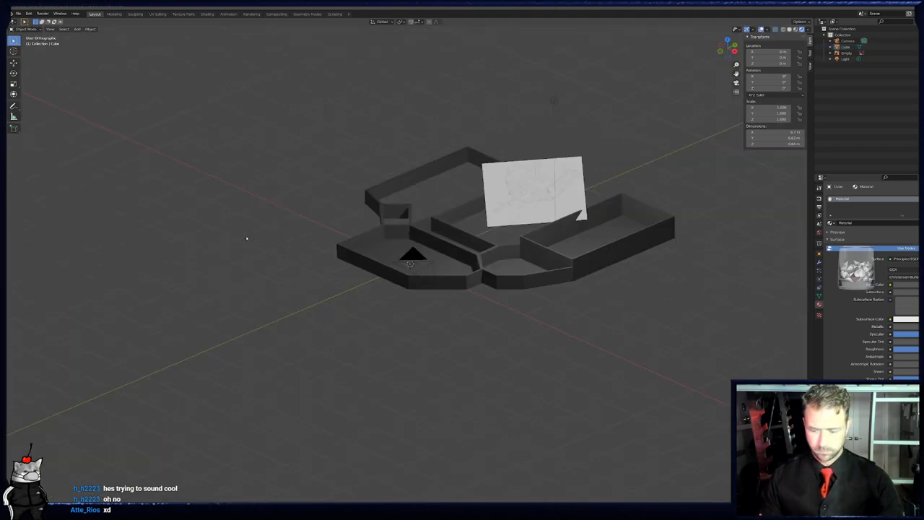
- Reposition the junction's outer vertices so the long diagonal wall and the slanted connecting wall keep an even thickness
scroll(431, 257, "up", 8)
key("g")
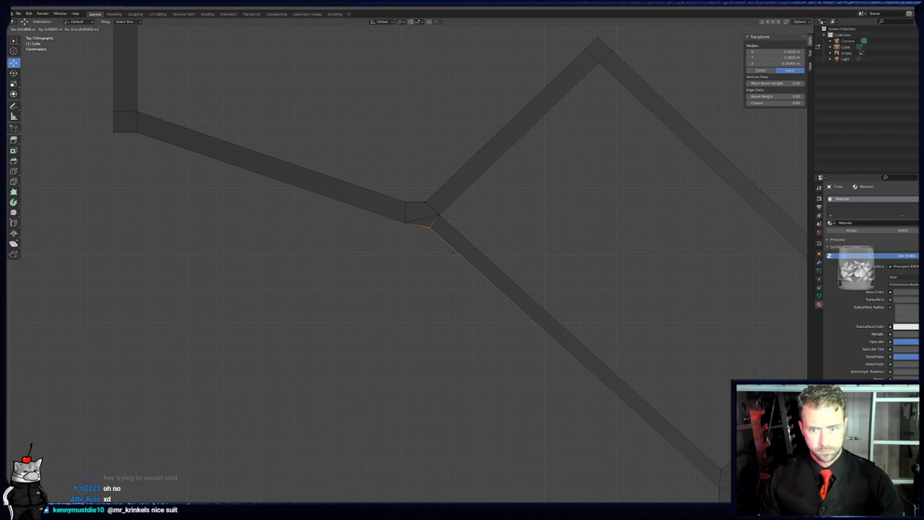
left_click(453, 252)
key("g")
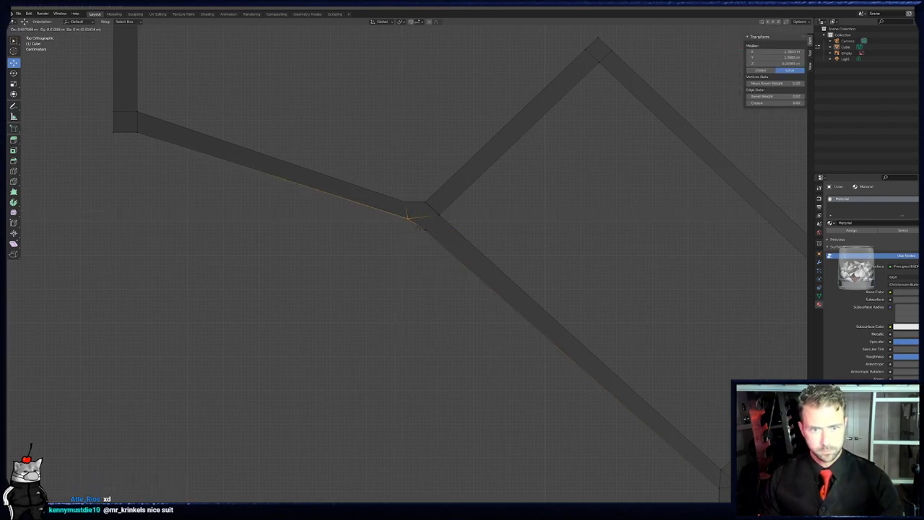
left_click(414, 228)
- Collapse the overlapping vertices at the junction's upper corner by scaling them to 0 in Y and X
key("alt+a")
key("b")
left_click_drag(386, 180, 421, 244)
key("alt+a")
key("b")
left_click_drag(406, 173, 434, 214)
key("s")
key("y")
key("0")
key("Return")
key("s")
key("x")
key("0")
key("Return")
- Collapse the overlapping vertices at the junction's inner corner by scaling them to 0 in Y and X
key("alt+a")
key("b")
left_click_drag(430, 202, 452, 225)
key("s")
key("y")
key("0")
key("Return")
key("s")
key("x")
key("0")
key("Return")
- Merge the duplicate vertices of the whole mesh by distance
key("alt+a")
key("b")
left_click_drag(413, 222, 442, 244)
middle_click_drag(488, 257, 473, 257, "shift")
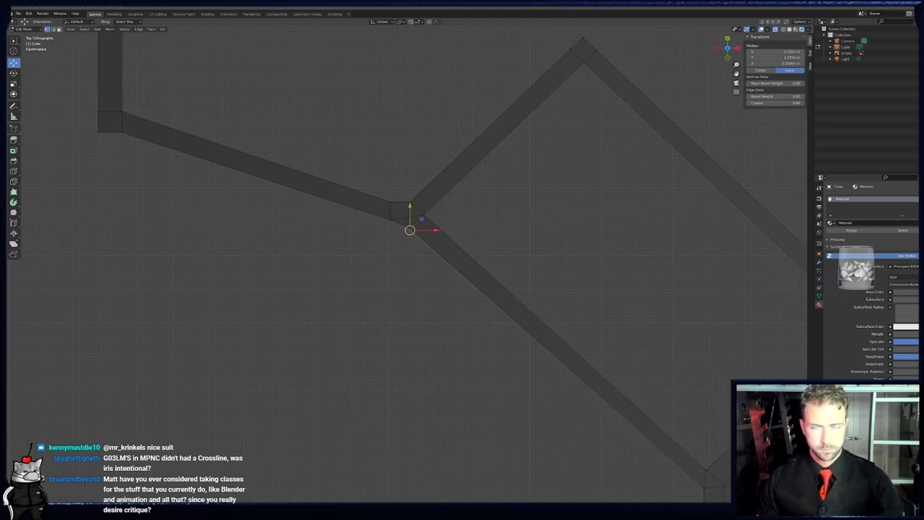
scroll(492, 204, "down", 5)
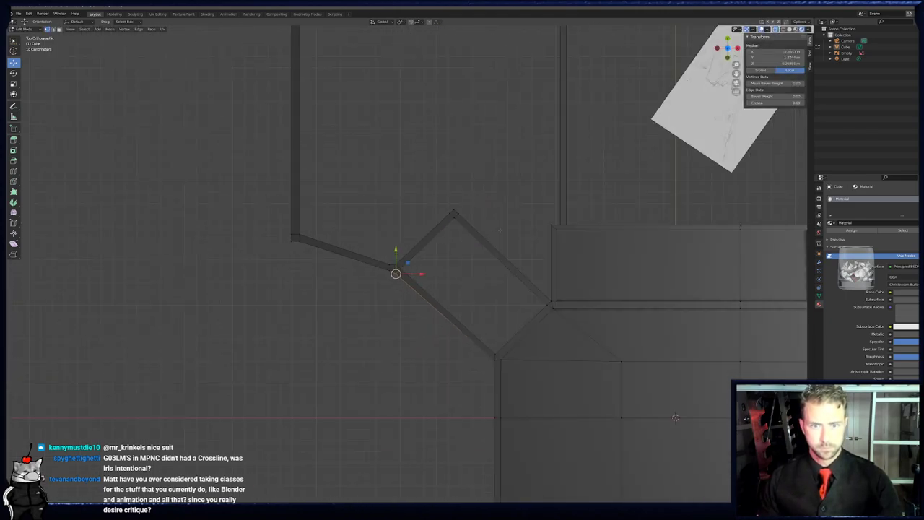
scroll(380, 421, "down", 2)
scroll(446, 308, "up", 6)
middle_click_drag(447, 308, 454, 250, "shift")
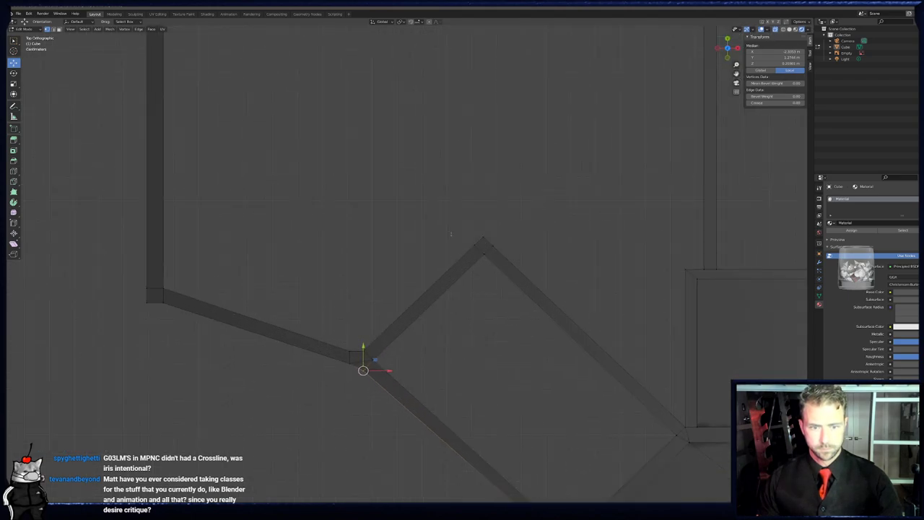
key("a")
right_click(453, 249)
mouse_move(454, 250)
left_click(505, 270)
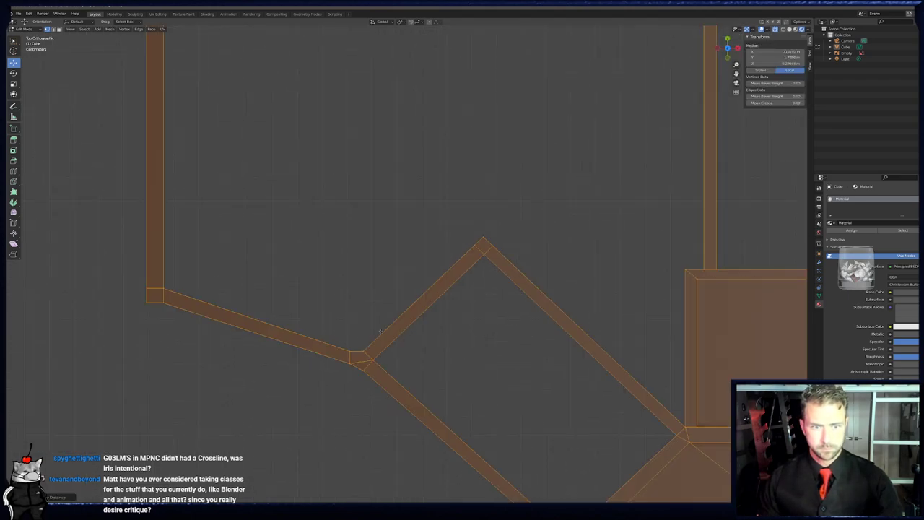
- Move the slanted connecting wall's end vertices closer to the diagonal walls' junction
middle_click_drag(498, 274, 543, 213, "shift")
scroll(506, 238, "up", 4)
key("alt+a")
key("b")
left_click_drag(369, 291, 395, 341)
key("g")
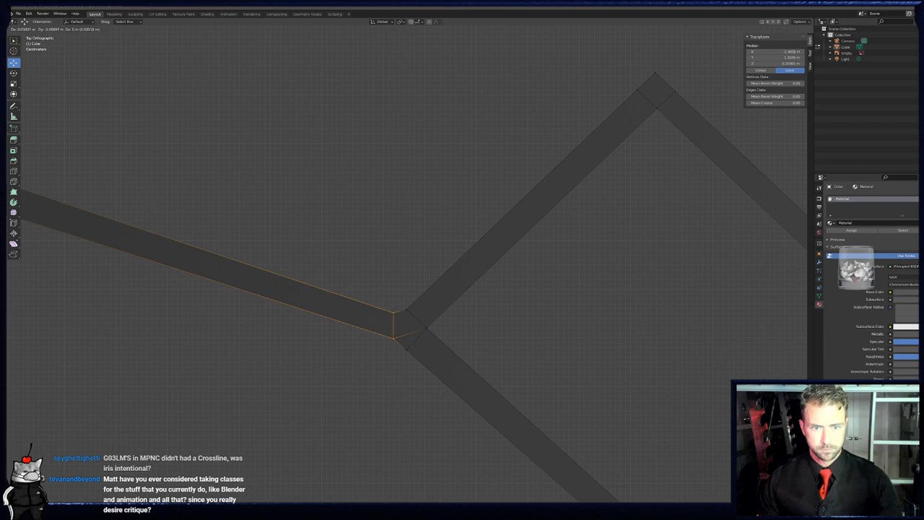
left_click(402, 341)
- Try to bring the slanted wall's upper end corner together with the junction's upper corner, and undo the moves
key("alt+a")
left_click_drag(374, 302, 428, 323)
key("g")
left_click(416, 323)
key("alt+a")
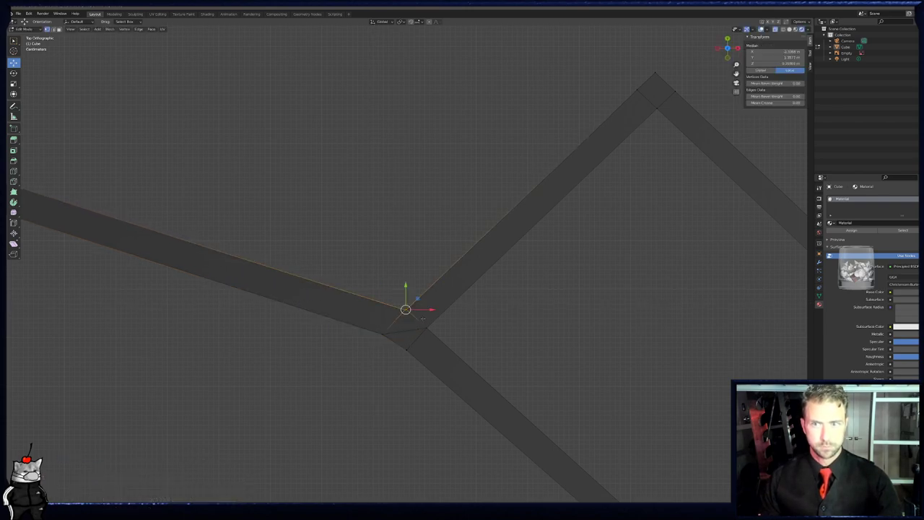
key("g")
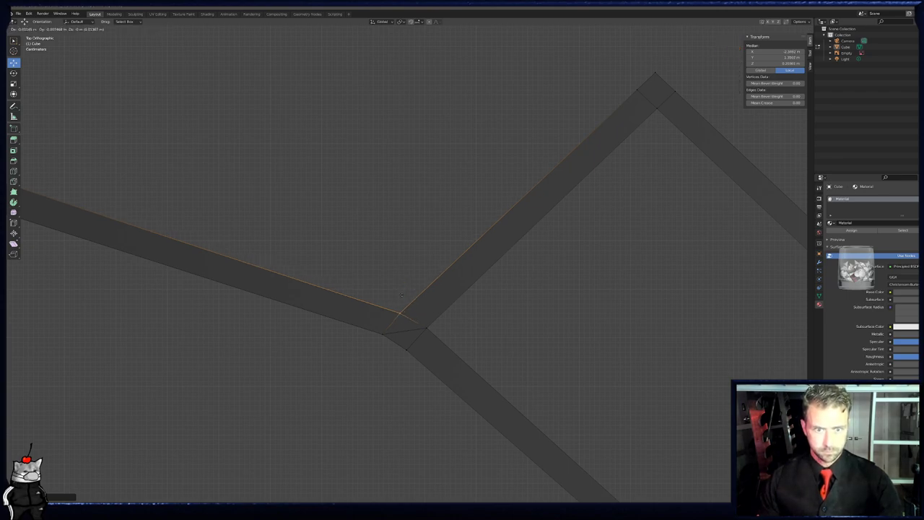
left_click(404, 291)
key("ctrl+z")
key("ctrl+z")
key("ctrl+z")
key("ctrl+z")
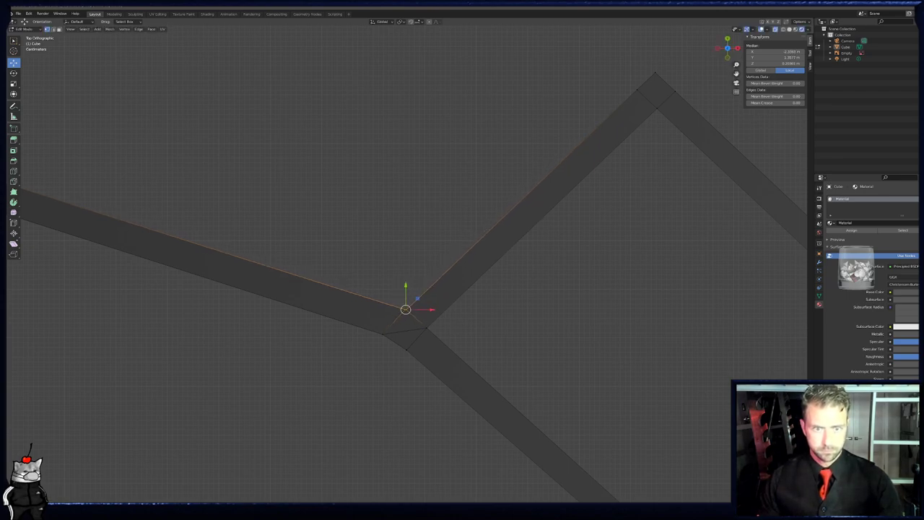
- Shift the upper vertices at the slanted wall's junction slightly along X
left_click_drag(410, 299, 394, 316)
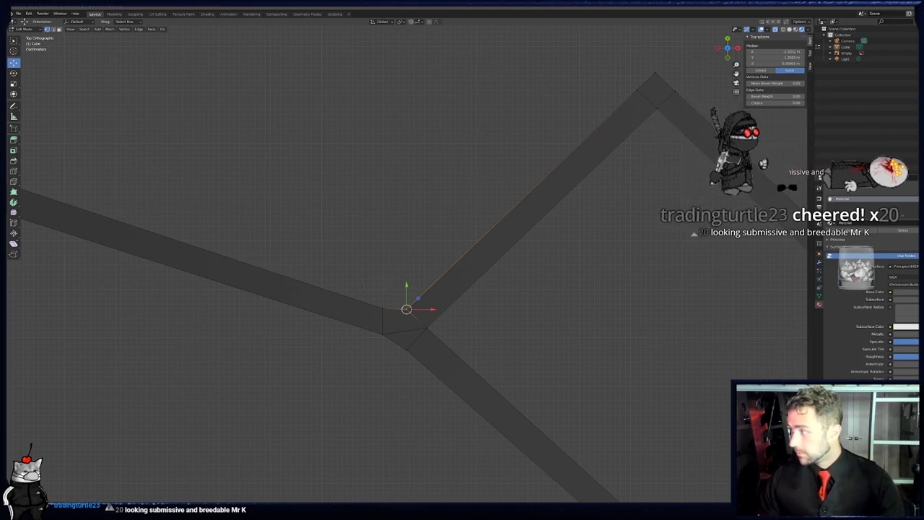
left_click(366, 300)
key("g")
right_click(417, 319)
key("g")
key("x")
left_click(422, 318)
- Thin the long left outer wall by moving its outer side slightly inward along X
middle_click_drag(422, 318, 599, 340, "shift")
scroll(598, 340, "down", 2)
key("alt+a")
key("b")
left_click_drag(201, 225, 233, 254)
key("g")
right_click(232, 248)
key("alt+a")
key("b")
left_click_drag(207, 204, 232, 257)
scroll(232, 257, "down", 6)
middle_click_drag(232, 257, 236, 448, "shift")
key("b")
left_click_drag(333, 42, 350, 73)
left_click_drag(374, 248, 377, 247)
- Examine the left compartment's wall thickness and overall layout from the top and through the camera
key("Tab")
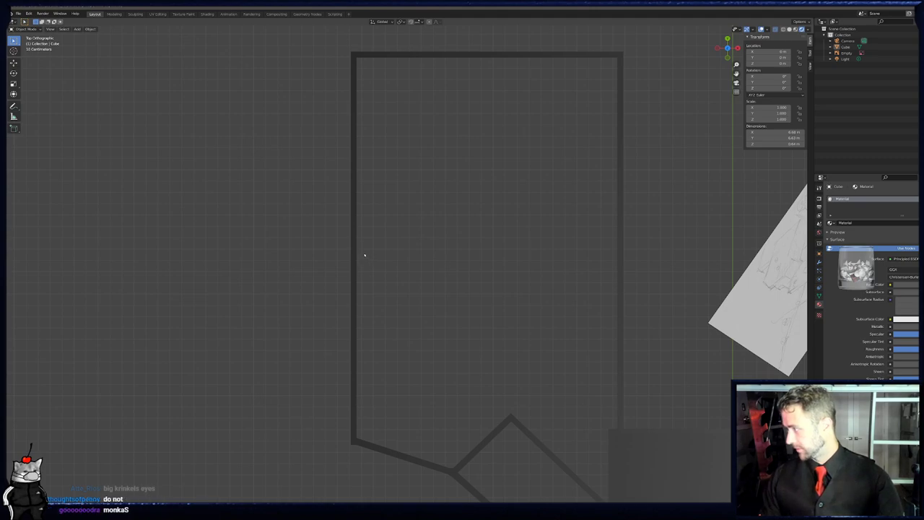
mouse_move(513, 322)
middle_mouse_down("shift")
mouse_move(407, 224)
mouse_move(505, 291)
mouse_move(510, 272)
middle_mouse_up("shift")
key("Tab")
scroll(627, 487, "up", 3)
scroll(592, 448, "down", 4)
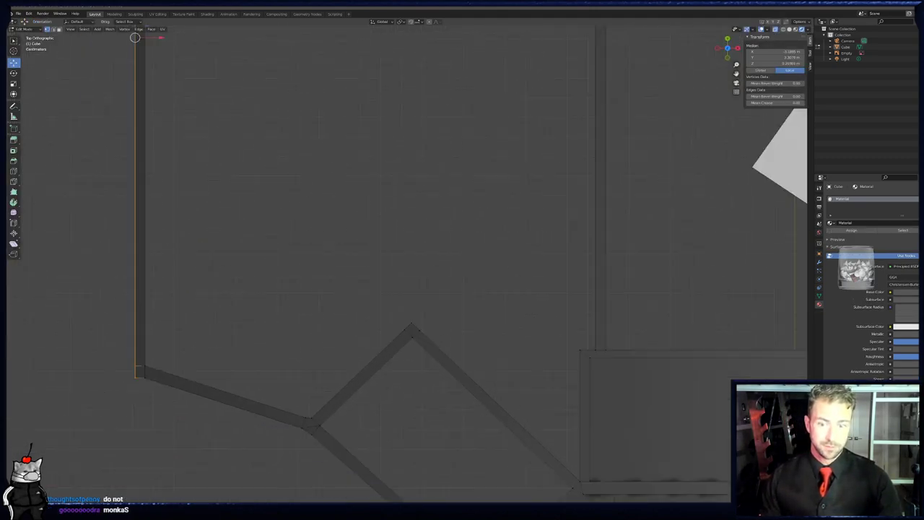
scroll(454, 272, "down", 4)
middle_click_drag(476, 282, 464, 259, "shift")
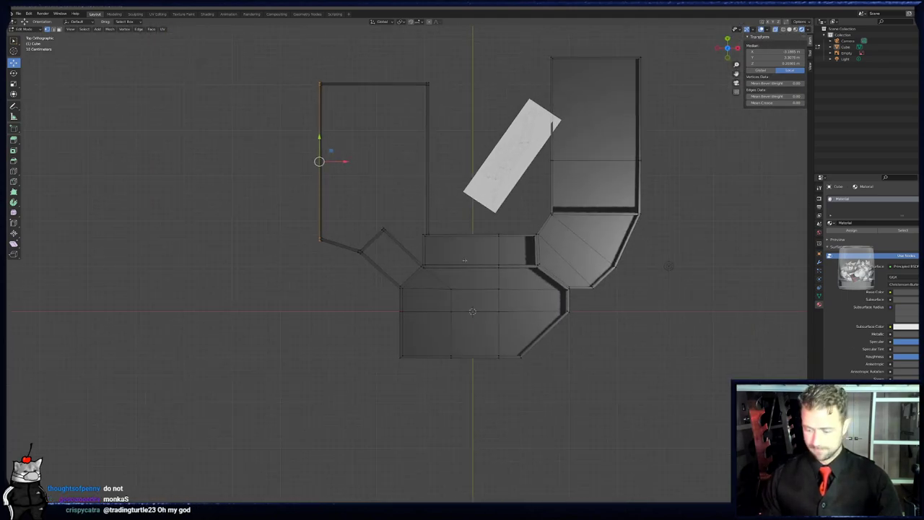
key("KP_0")
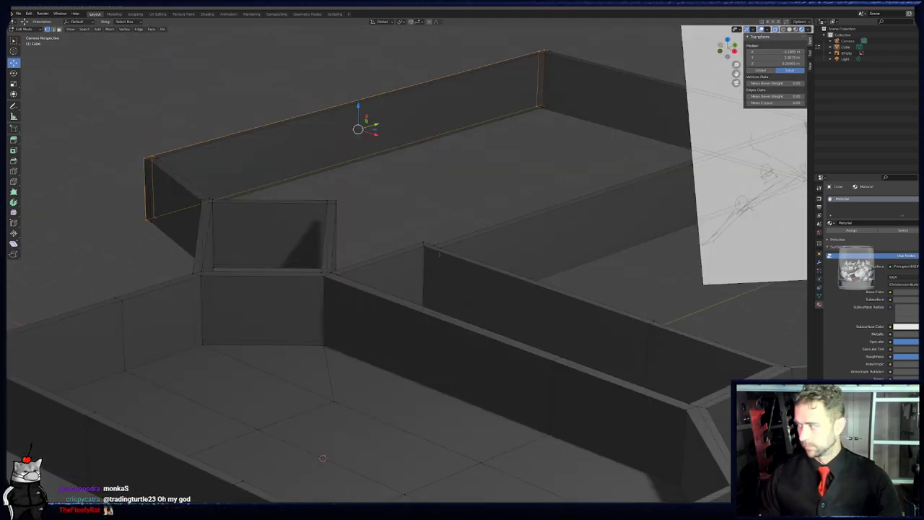
- Extrude the upper corner of the small diamond-shaped compartment into a short stub continuing its short diagonal wall
key("KP_7")
scroll(423, 276, "up", 7)
key("alt+a")
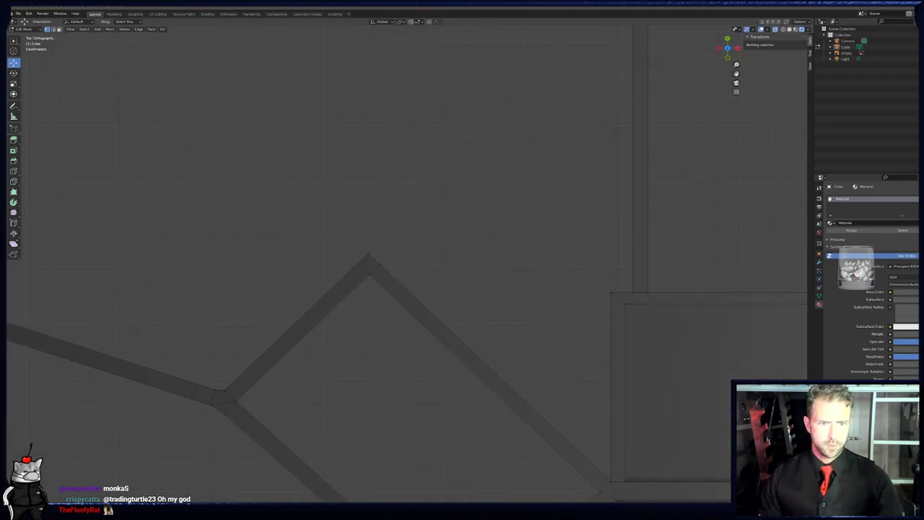
key("b")
left_click_drag(363, 238, 387, 268)
middle_click_drag(408, 239, 415, 314, "shift")
scroll(416, 314, "down", 4)
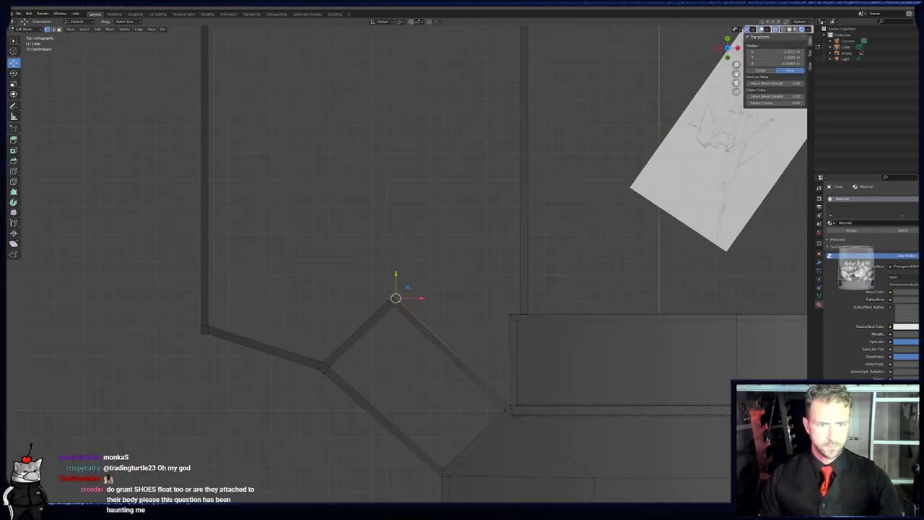
key("e")
left_click(441, 296)
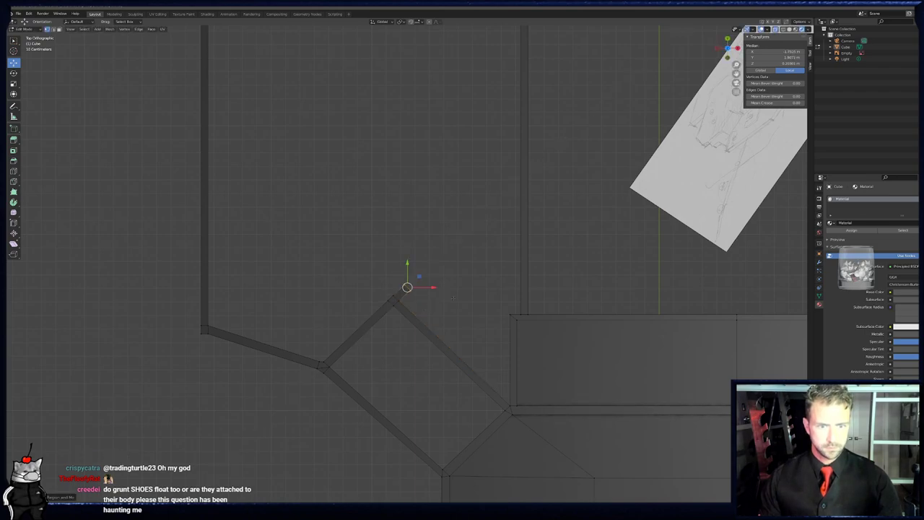
- Lengthen the stub diagonally toward the inner vertical wall, keeping it in line with the short diagonal wall
scroll(453, 298, "up", 2)
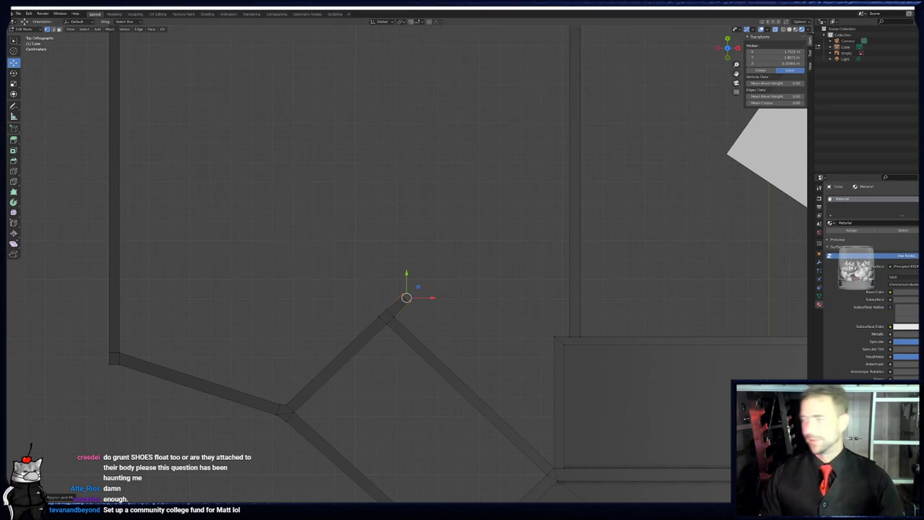
middle_click_drag(296, 257, 354, 211)
key("KP_7")
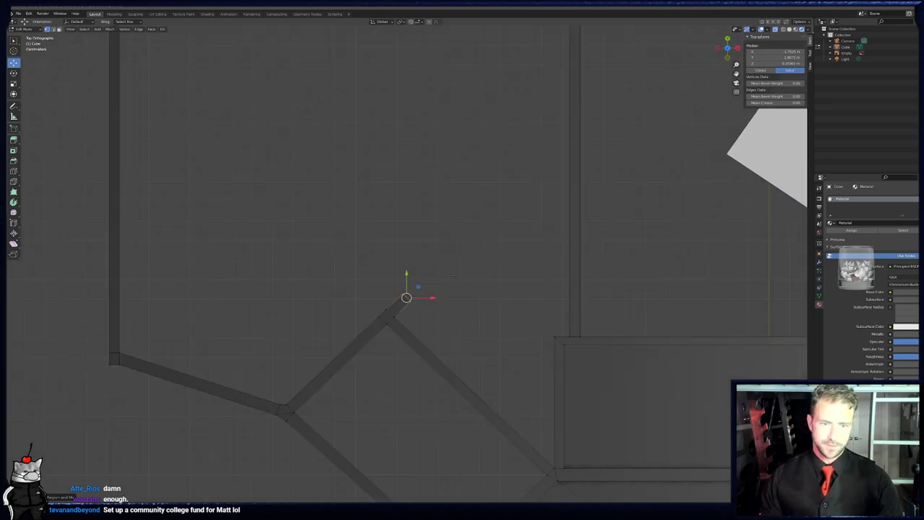
scroll(453, 275, "down", 6)
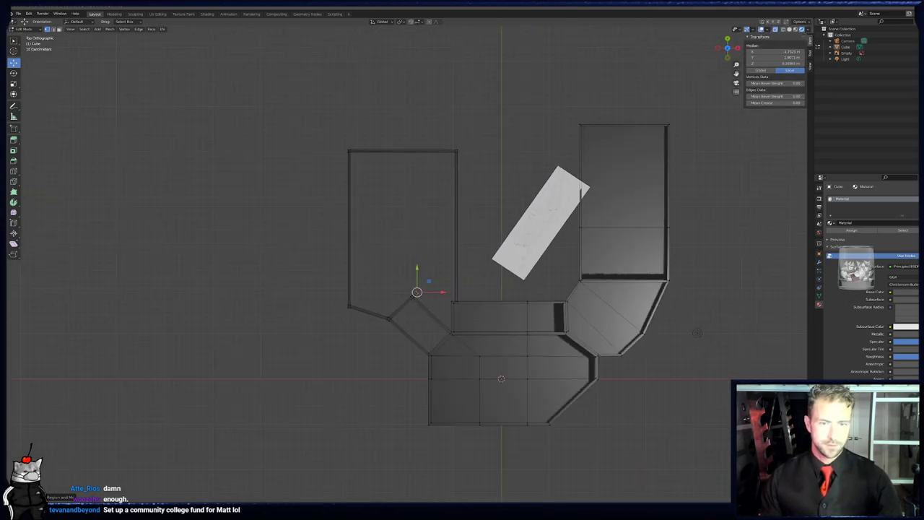
scroll(476, 313, "up", 5)
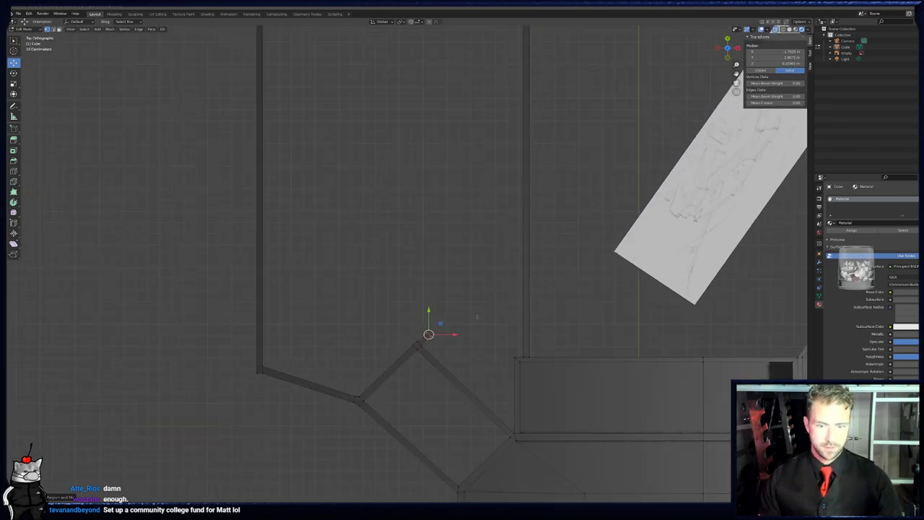
scroll(478, 316, "up", 2)
middle_click_drag(488, 333, 431, 277, "shift")
scroll(431, 277, "down", 1)
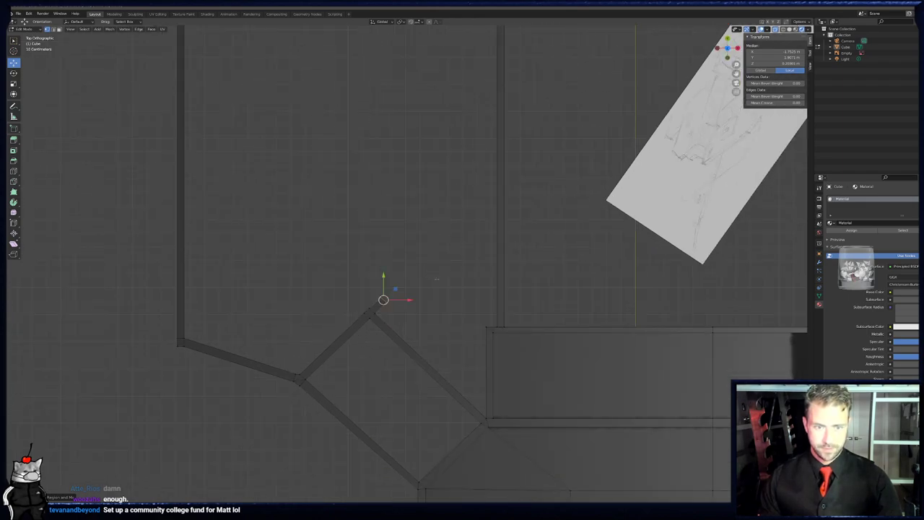
key("e")
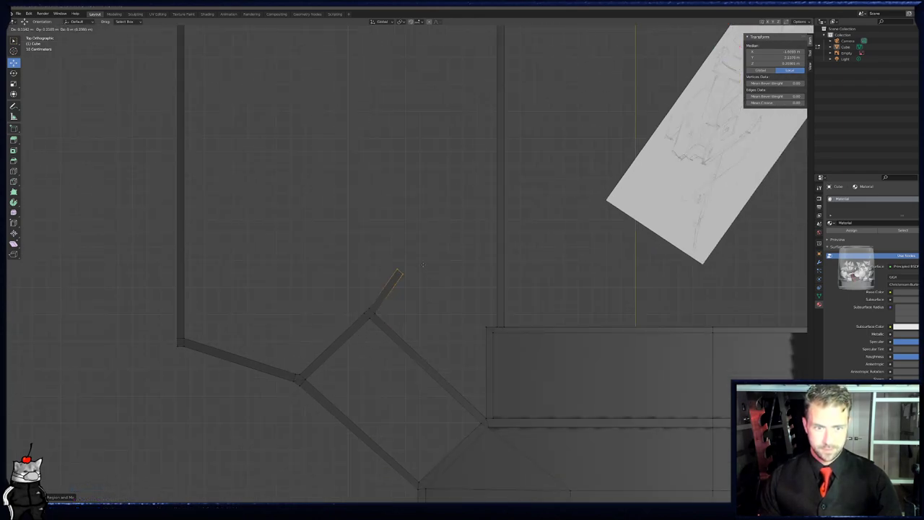
left_click(443, 257)
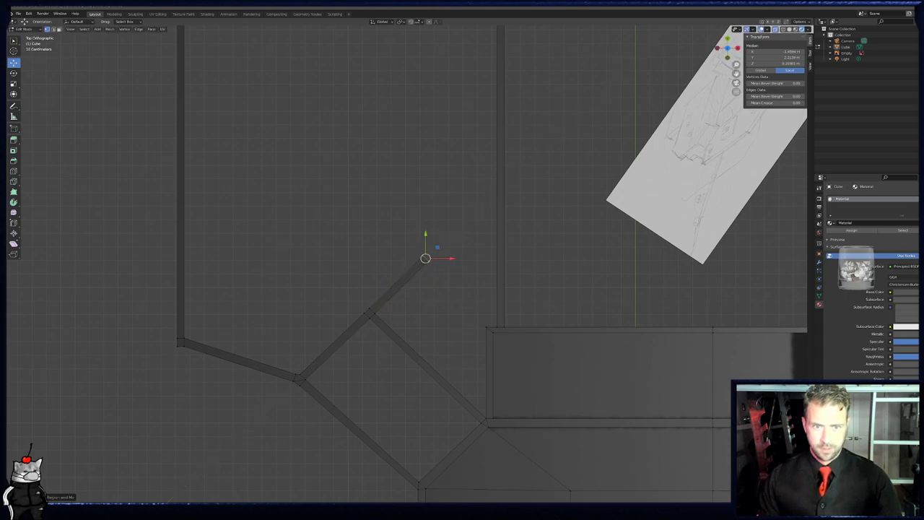
- Extrude the diagonal wall's end horizontally, flatten the new end with a scale of 0 along X, and place it against the inner vertical wall
key("e")
left_click(490, 258)
key("s")
key("y")
key("0")
key("x")
key("Return")
scroll(506, 261, "up", 5)
scroll(506, 261, "up", 1)
left_click_drag(679, 251, 701, 253)
- Move the lower edge of the short horizontal connecting wall outward so it matches the diagonal wall's thickness
key("alt+a")
key("b")
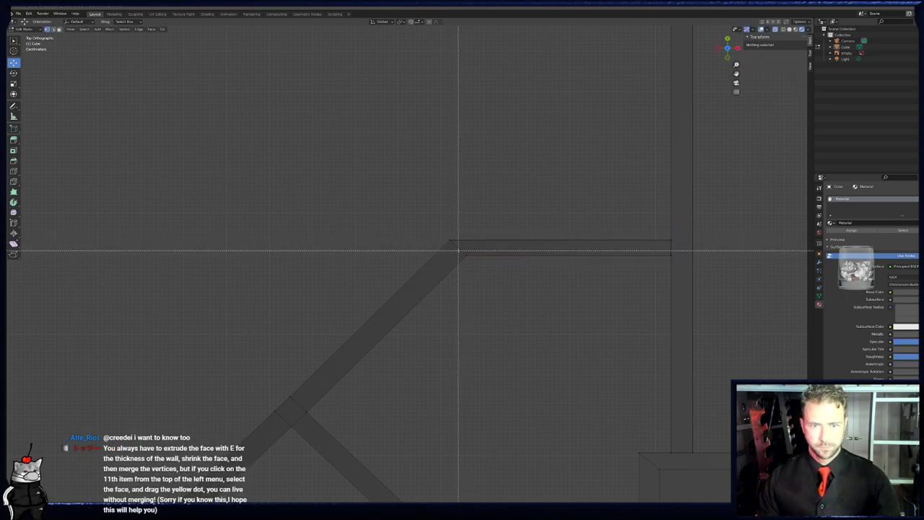
left_click_drag(458, 250, 685, 264)
left_click_drag(569, 233, 569, 238)
key("alt+a")
key("b")
left_click_drag(453, 253, 692, 272)
key("g")
left_click(469, 272)
- Straighten the lower edge of the short horizontal wall by scaling its vertices to 0 along Y
key("alt+a")
key("b")
key("s")
key("y")
key("0")
key("Return")
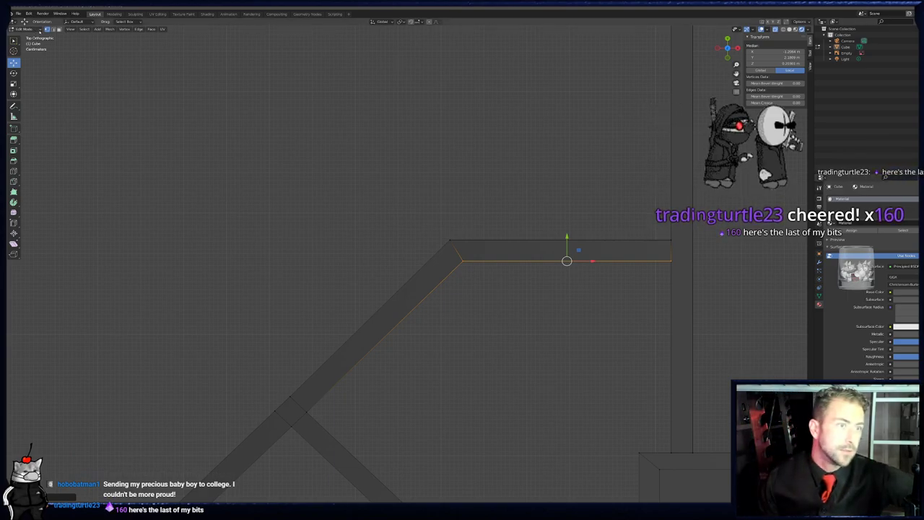
left_click(71, 29)
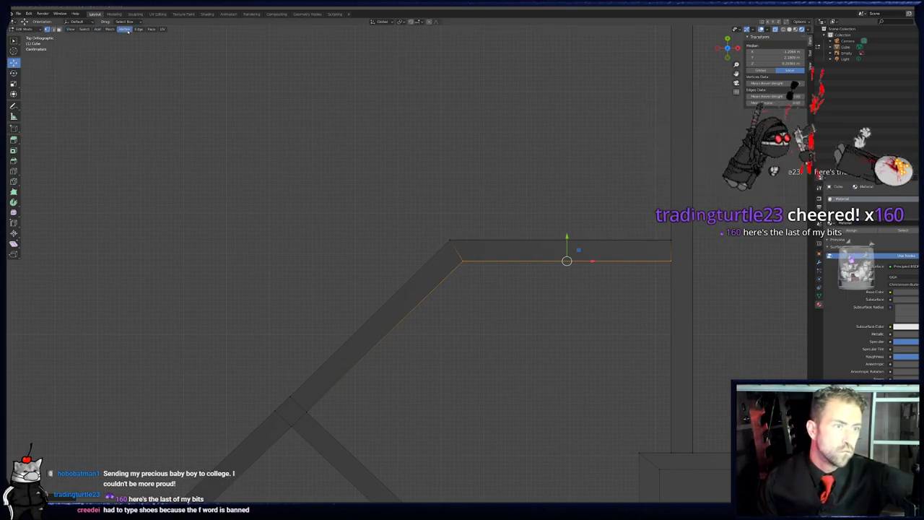
left_click(151, 28)
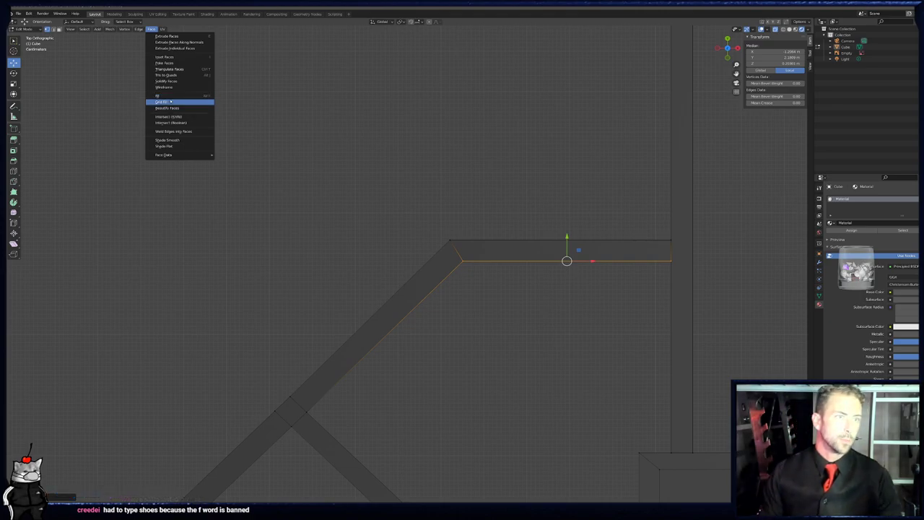
key("alt+a")
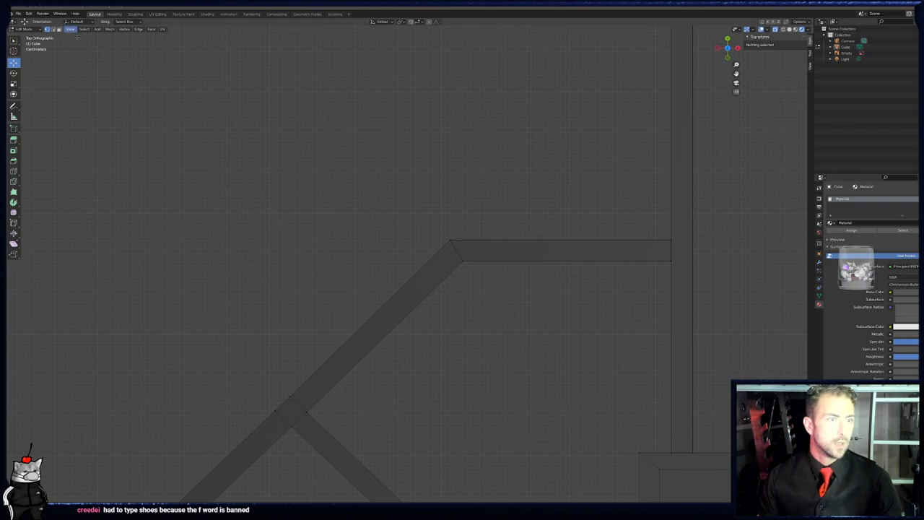
middle_click_drag(563, 251, 419, 215)
left_click(418, 215)
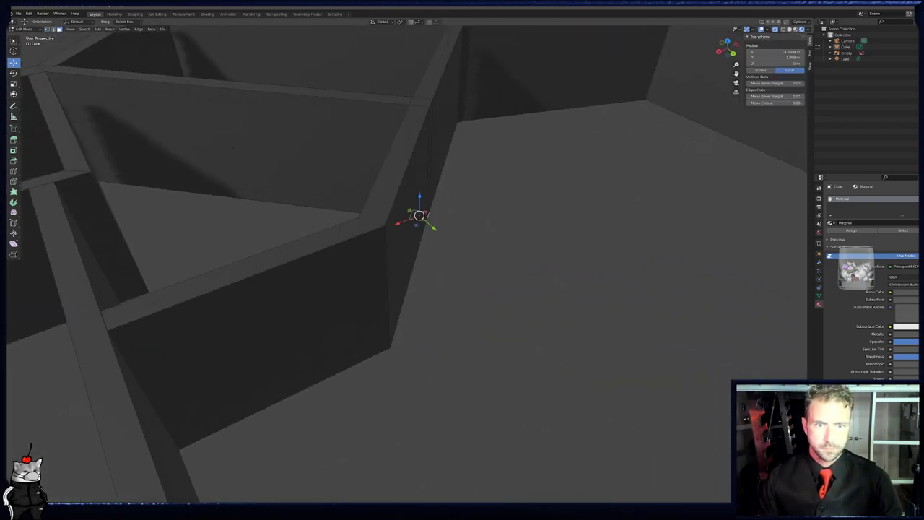
key("alt+z")
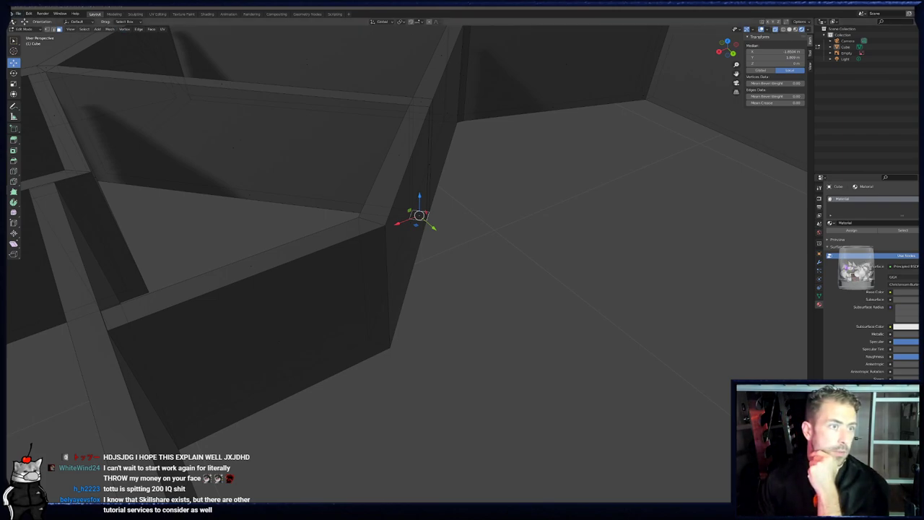
left_click(12, 21)
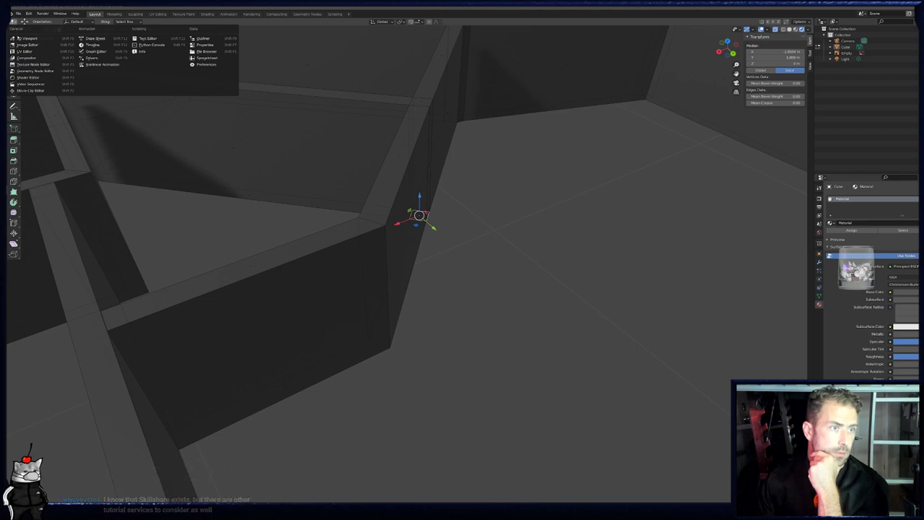
key("Escape")
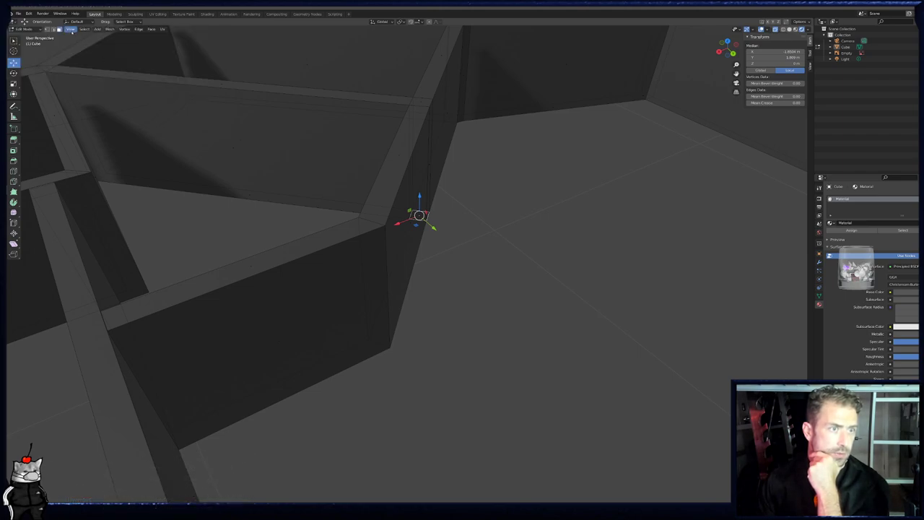
left_click(84, 29)
mouse_move(110, 28)
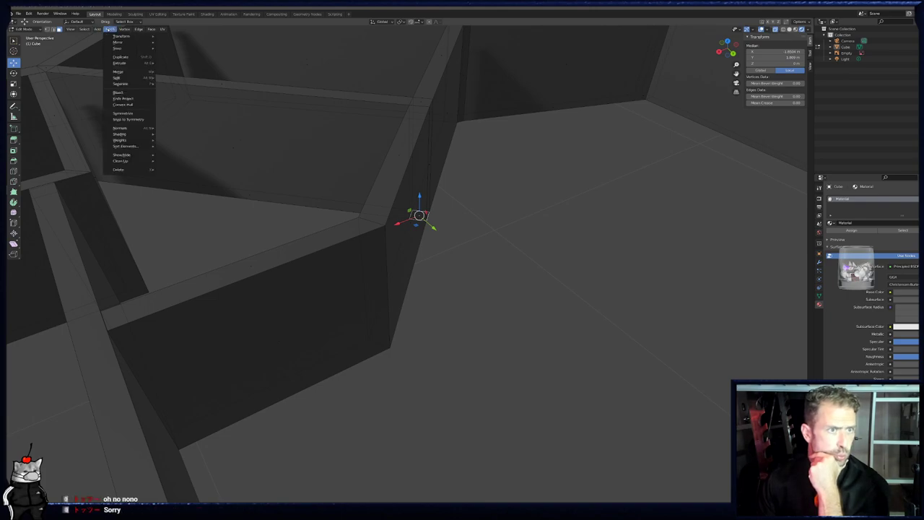
mouse_move(152, 29)
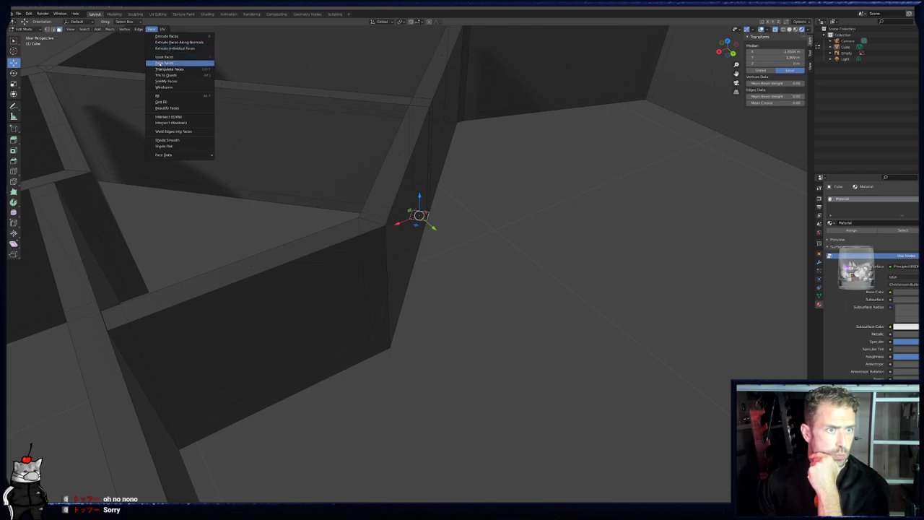
left_click(165, 102)
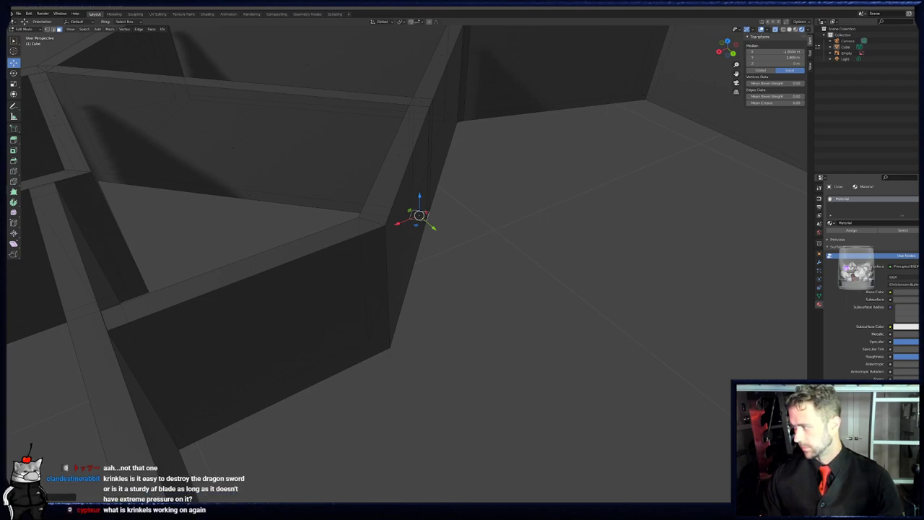
- Examine the compartment layout and new connecting walls from several angles and through the camera against the reference sketch
scroll(435, 248, "down", 3)
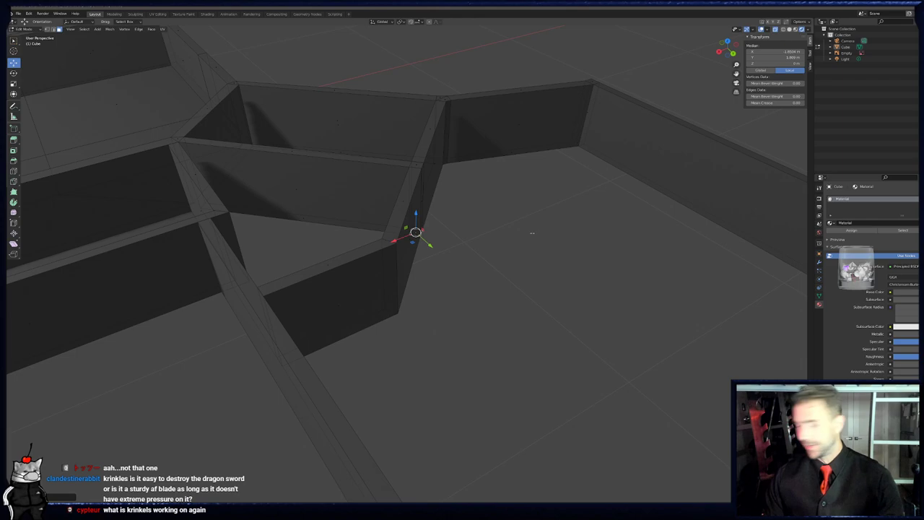
scroll(435, 248, "down", 5)
middle_click_drag(435, 248, 394, 203)
key("KP_0")
scroll(551, 253, "down", 3)
scroll(414, 256, "down", 1)
scroll(512, 204, "up", 1)
middle_click_drag(512, 205, 569, 206, "shift")
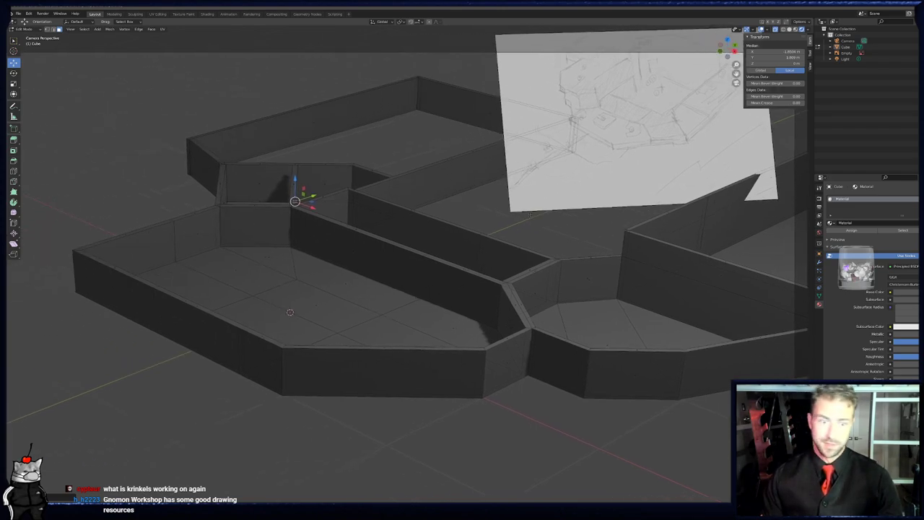
middle_click_drag(360, 245, 514, 240)
scroll(441, 256, "down", 2)
scroll(451, 277, "up", 7)
middle_click_drag(442, 240, 407, 291, "shift")
middle_click_drag(410, 222, 387, 269, "shift")
scroll(388, 269, "down", 4)
key("KP_0")
- Add a vertical loop cut across the long outer wall of the left compartment and clear the selection
scroll(443, 202, "down", 1)
middle_click_drag(443, 202, 412, 284, "shift")
key("ctrl+e")
left_click(349, 212)
left_click(359, 214)
key("alt+a")
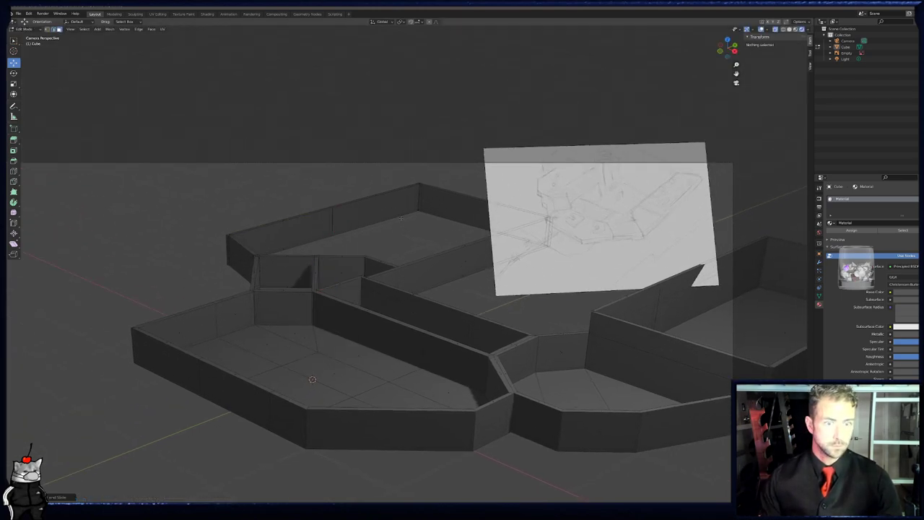
- Hide the reference sketch image in the viewport
scroll(386, 216, "up", 2)
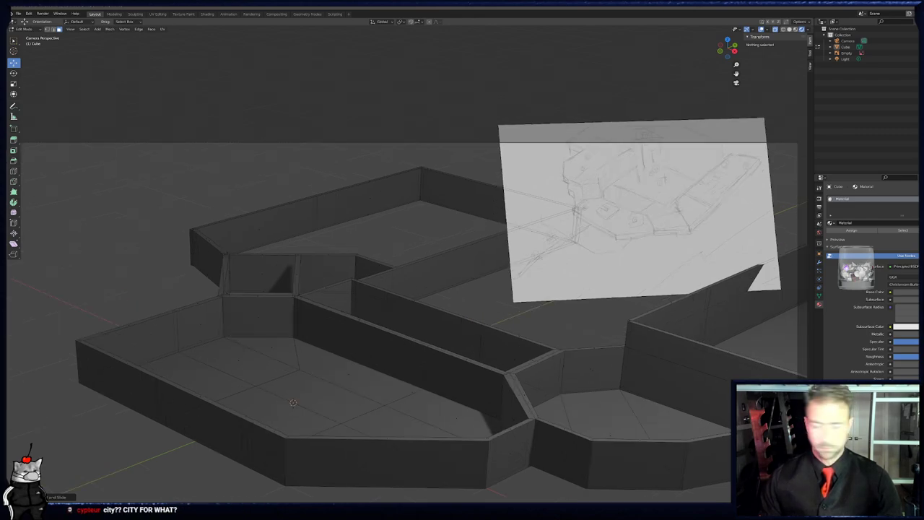
middle_click_drag(386, 215, 297, 223, "shift")
scroll(308, 204, "down", 5)
scroll(435, 221, "up", 4)
middle_click_drag(114, 387, 74, 345)
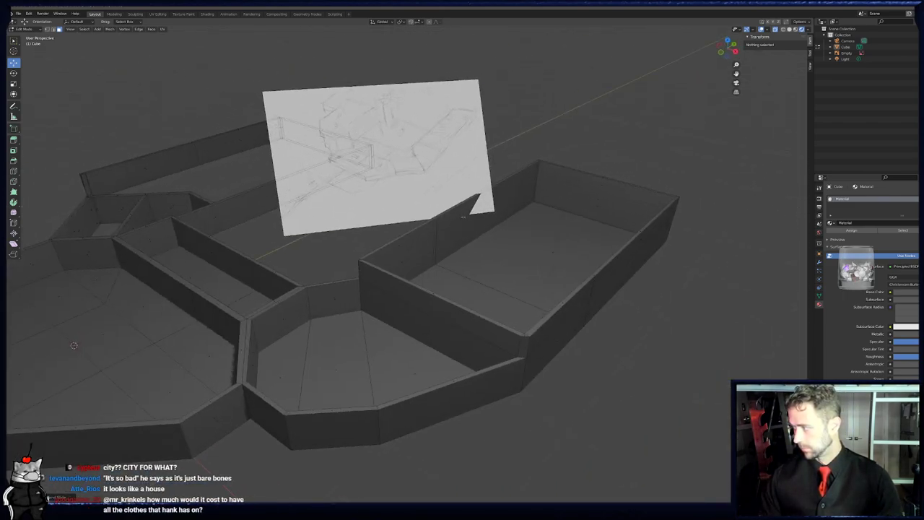
middle_click_drag(465, 216, 356, 245)
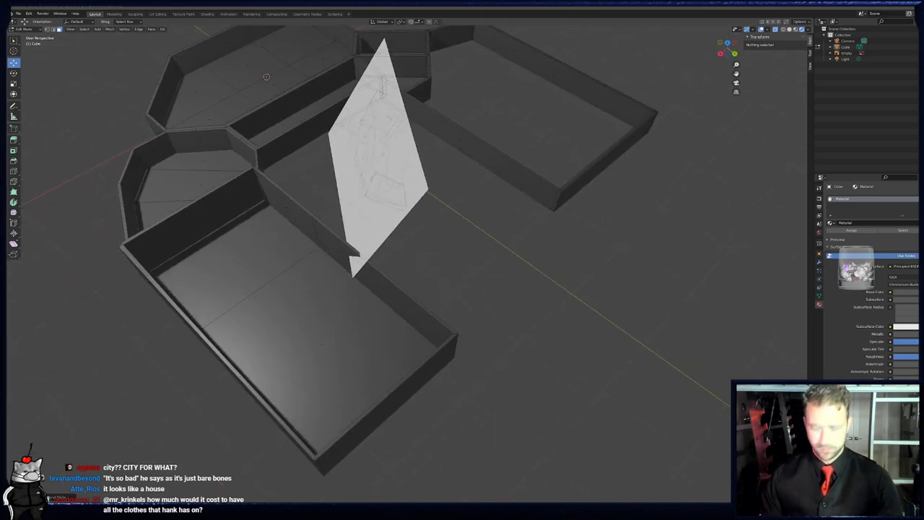
key("KP_7")
middle_click_drag(524, 312, 398, 248)
key("KP_0")
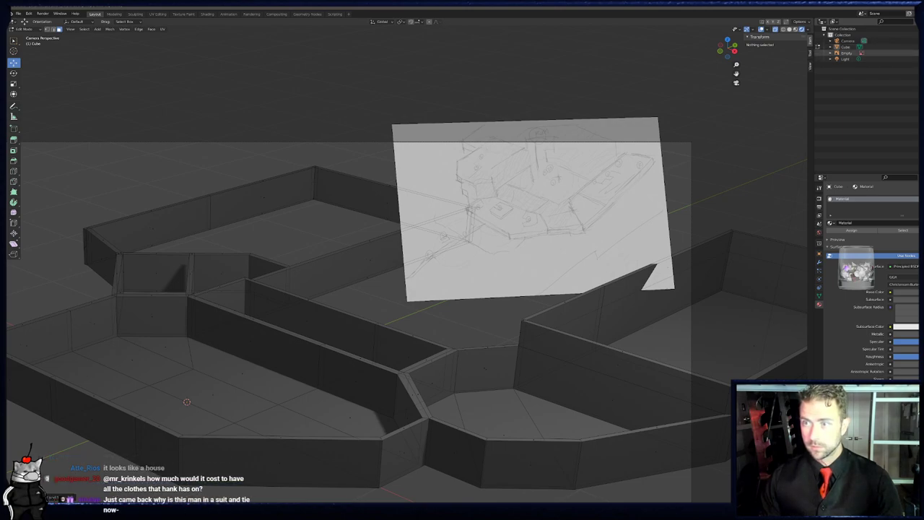
left_click(918, 53)
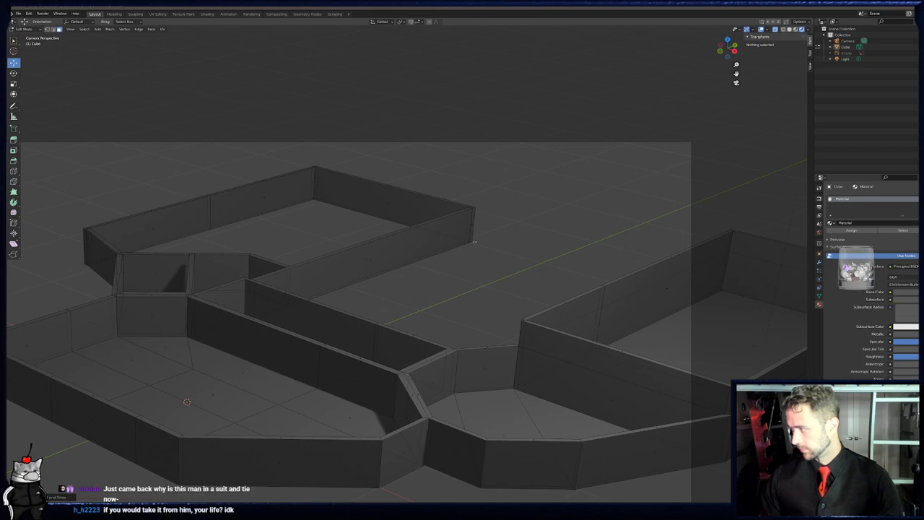
key("KP_0")
- Extrude the left compartment's back inner corner face horizontally across the open gap toward the right arm
key("KP_7")
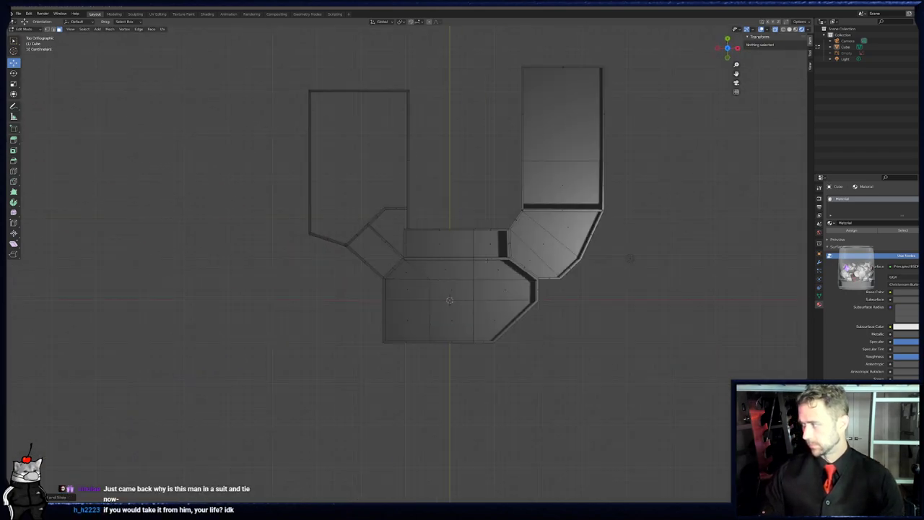
middle_click_drag(423, 128, 427, 289, "shift")
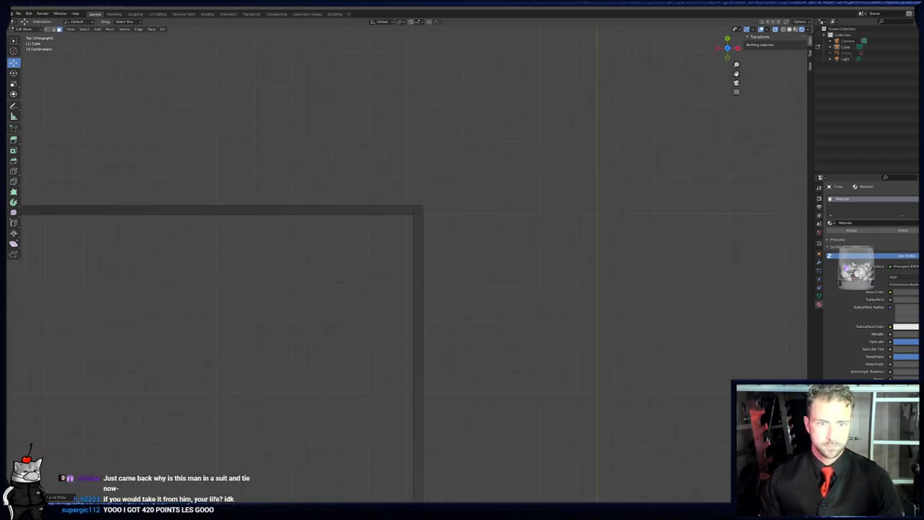
left_click_drag(422, 203, 432, 212)
middle_click_drag(491, 223, 306, 211, "shift")
scroll(310, 211, "down", 7)
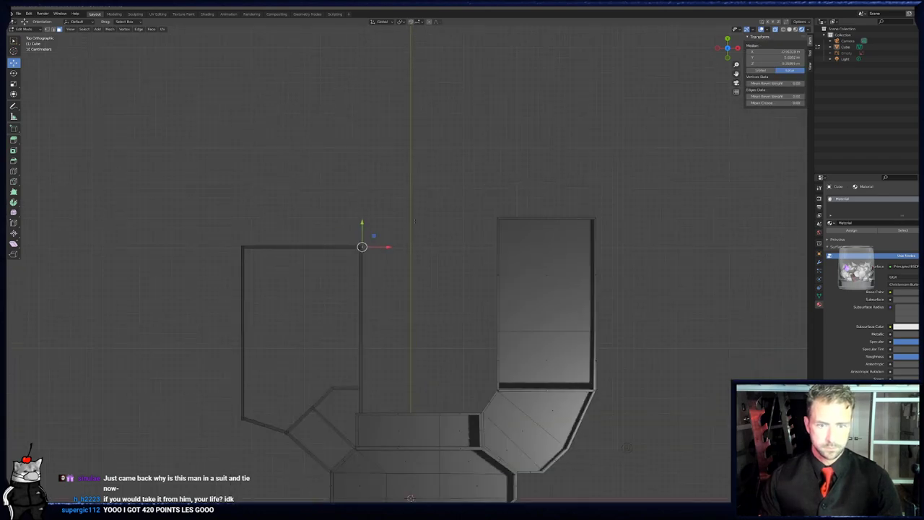
key("e")
left_click(561, 226)
middle_click_drag(561, 227, 495, 237, "shift")
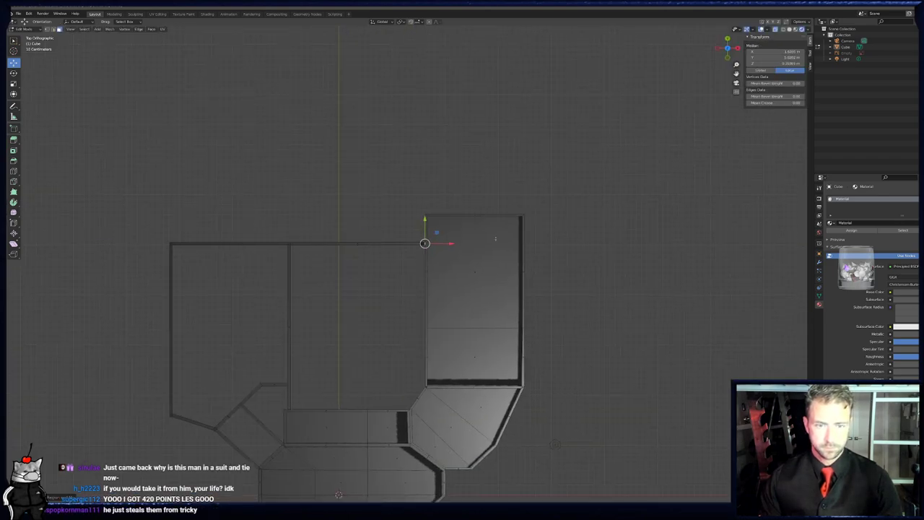
- Bring the new back wall's end up against the right arm's inner wall and clear the selection
scroll(495, 237, "up", 12)
middle_click_drag(529, 130, 502, 230, "shift")
scroll(502, 230, "up", 2)
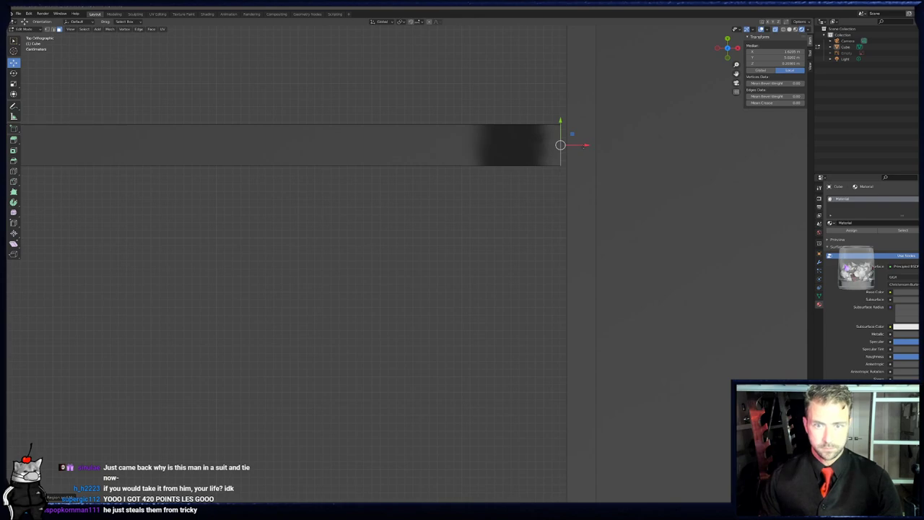
scroll(506, 229, "down", 6)
middle_click_drag(304, 238, 153, 393)
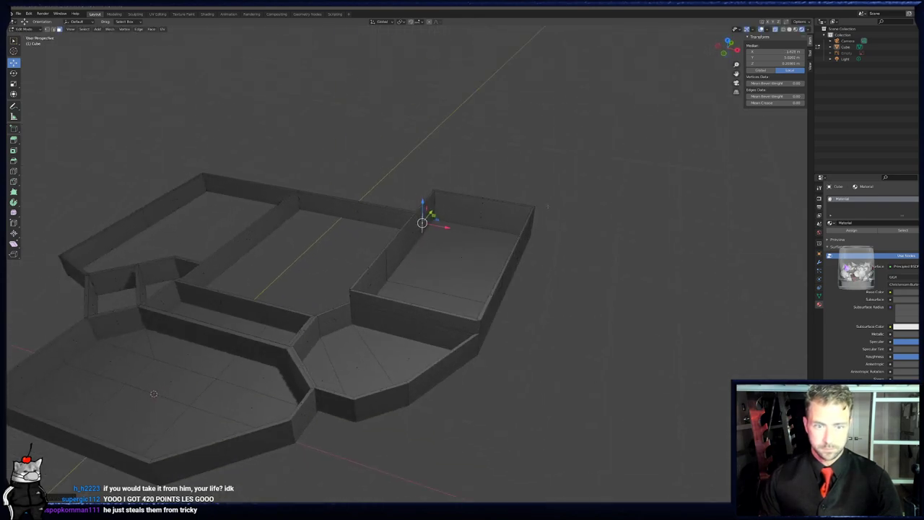
key("KP_0")
key("alt+a")
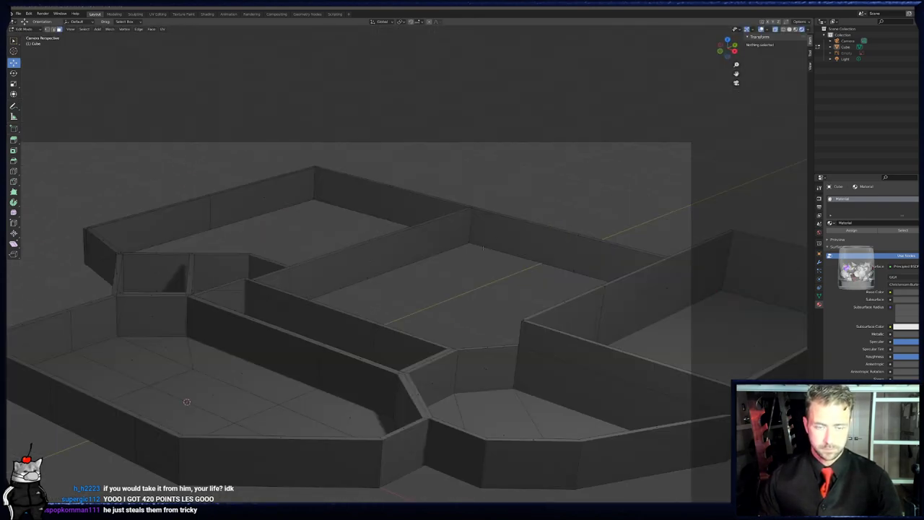
- Add two vertical loop cuts to the wall between the left compartment and the central area, and scale them closer together along Y
scroll(186, 401, "up", 2)
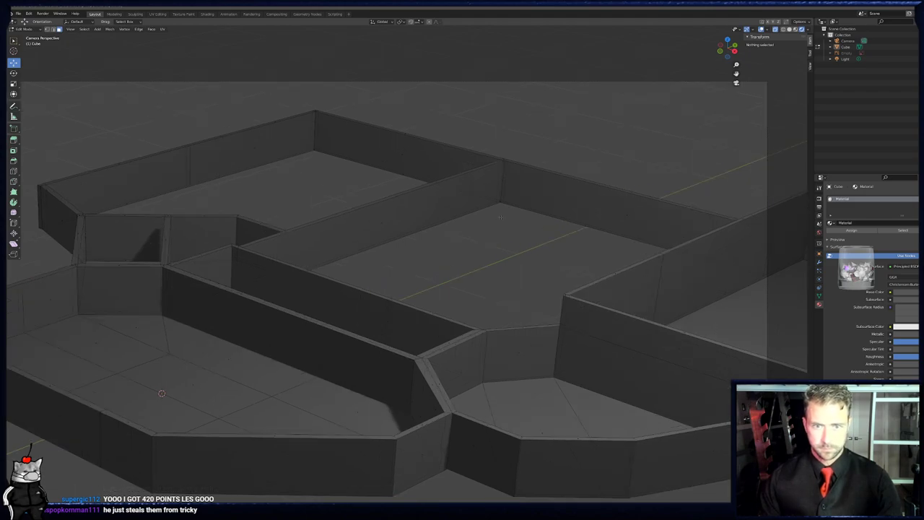
mouse_move(502, 216)
middle_mouse_down()
mouse_move(482, 249)
mouse_move(512, 205)
mouse_move(466, 211)
mouse_move(510, 212)
middle_mouse_up()
scroll(476, 248, "up", 7)
scroll(510, 212, "down", 4)
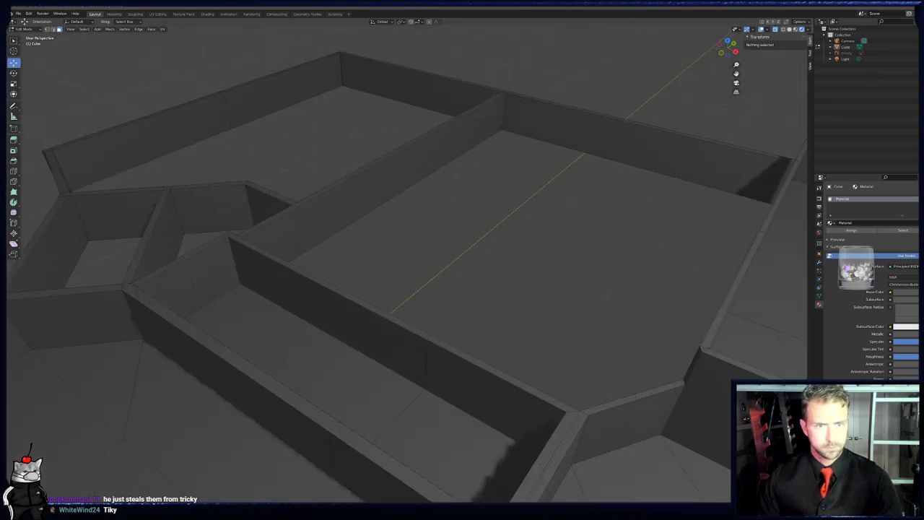
left_click(420, 181)
right_click(455, 197)
key("s")
key("y")
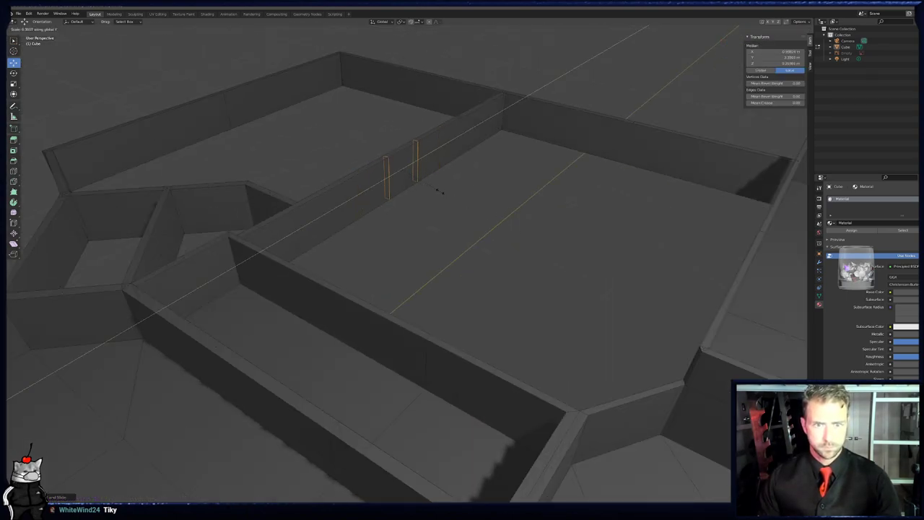
left_click(403, 174)
- Move the pair of loop cuts along Y toward the front of the dividing wall and clear the selection
key("g")
key("y")
left_click(365, 195)
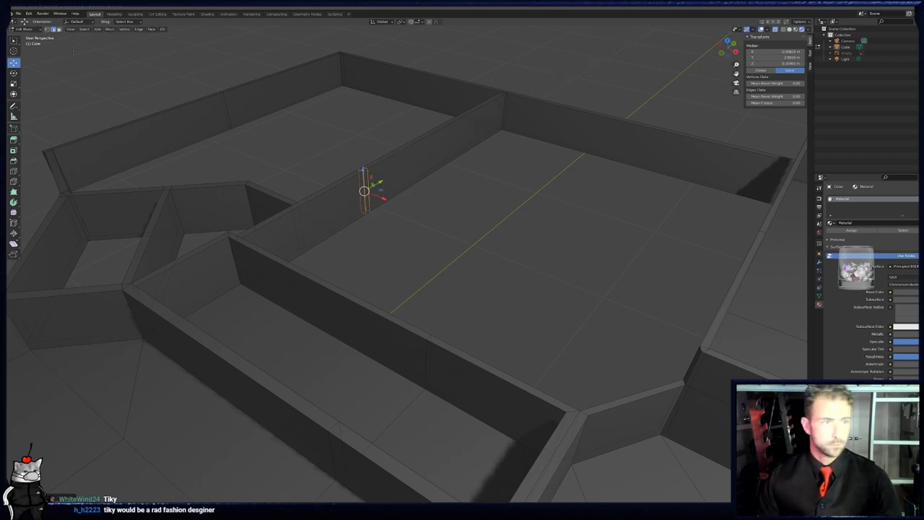
key("alt+a")
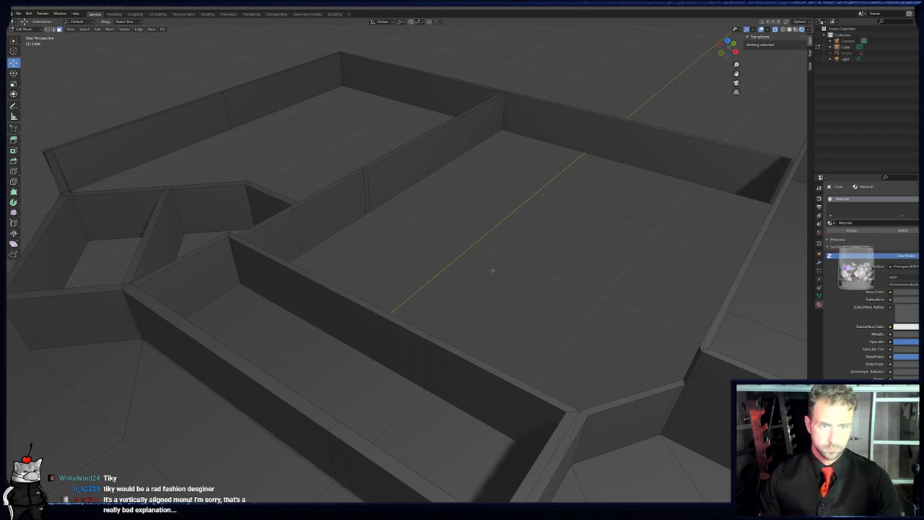
- Extrude the narrow face between the two loop cuts horizontally across the central area toward the right arm
left_click(368, 191)
key("KP_7")
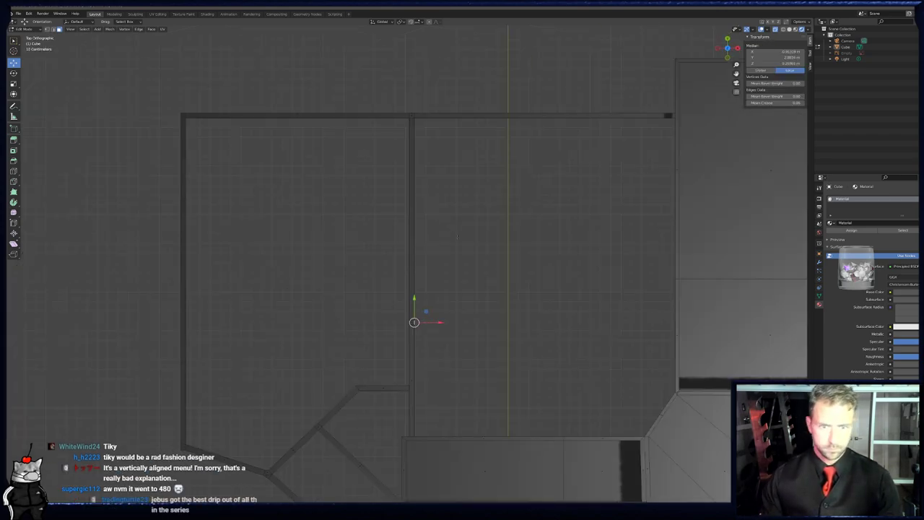
middle_click_drag(558, 314, 503, 234, "shift")
scroll(483, 248, "up", 4)
key("e")
left_click(640, 212)
- Extend the new cross wall's end along X until it reaches the right arm's inner wall
middle_click_drag(640, 211, 419, 210, "shift")
key("e")
key("x")
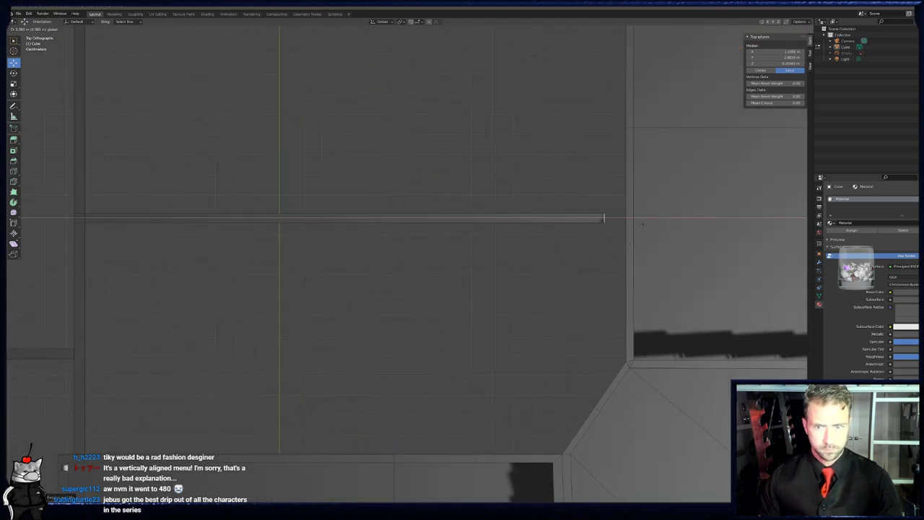
left_click(656, 230)
middle_click_drag(656, 229, 574, 175)
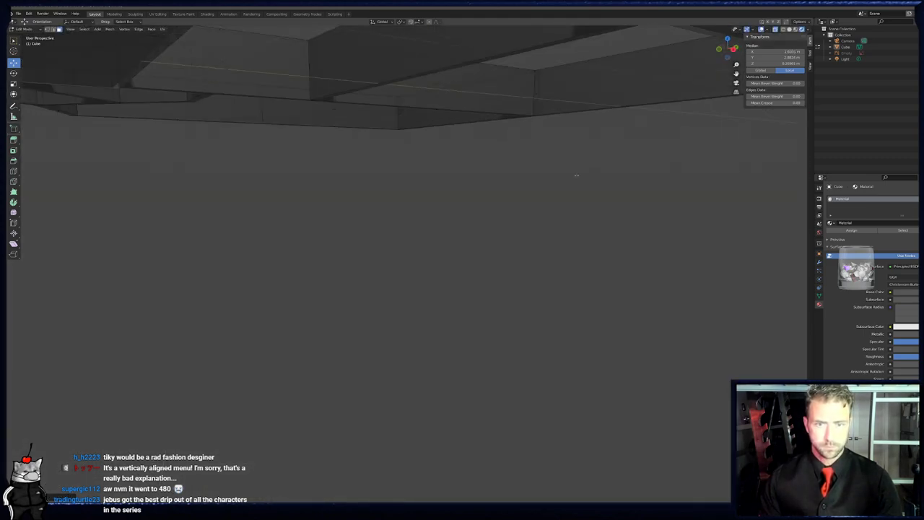
- Look through the camera, leave Edit Mode, and shift the selected camera to reframe the base
scroll(556, 187, "down", 5)
scroll(542, 198, "up", 1)
scroll(569, 207, "down", 2)
key("KP_0")
middle_click_drag(556, 193, 495, 209, "shift")
scroll(491, 229, "down", 3)
scroll(433, 231, "down", 4)
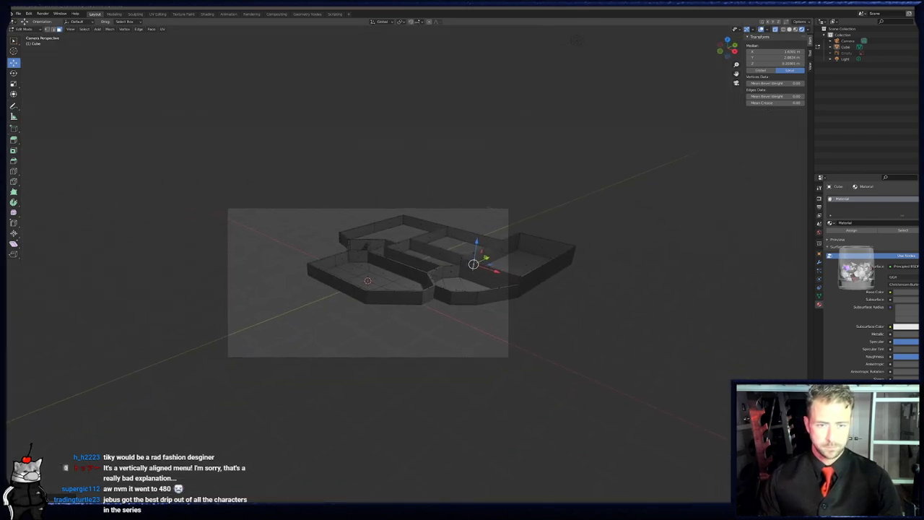
scroll(398, 271, "up", 3)
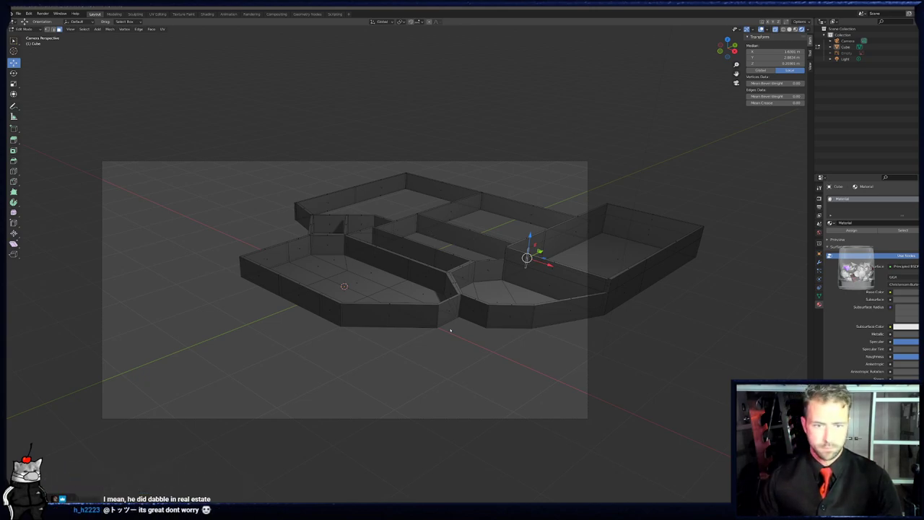
key("Tab")
left_click(441, 421)
key("g")
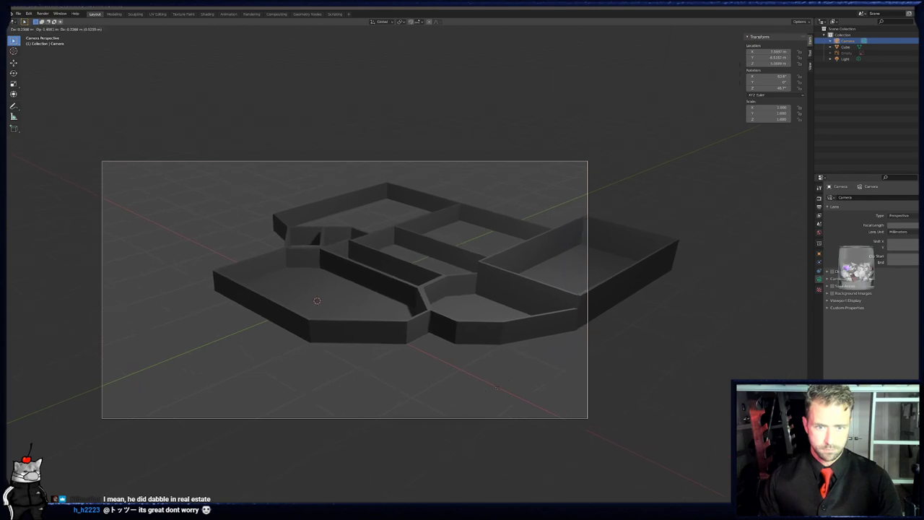
left_click(532, 390)
- Adjust the camera's distance along its local Z axis and its position until the whole base fits in the frame
key("g")
key("z")
key("z")
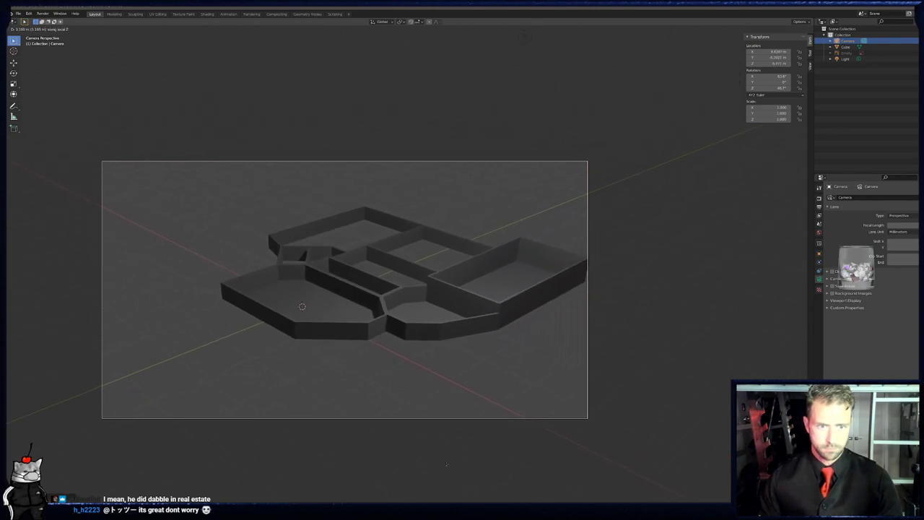
left_click(437, 375)
key("g")
key("z")
key("z")
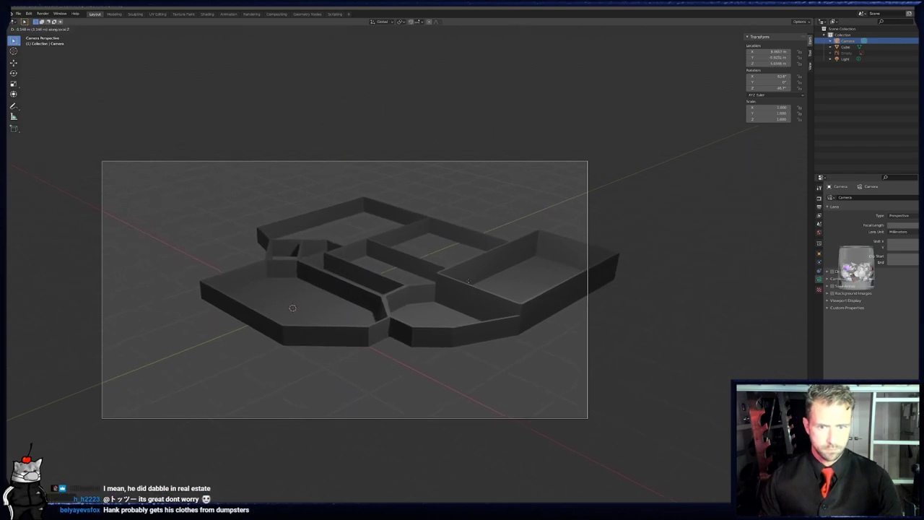
left_click(493, 282)
key("g")
key("z")
key("z")
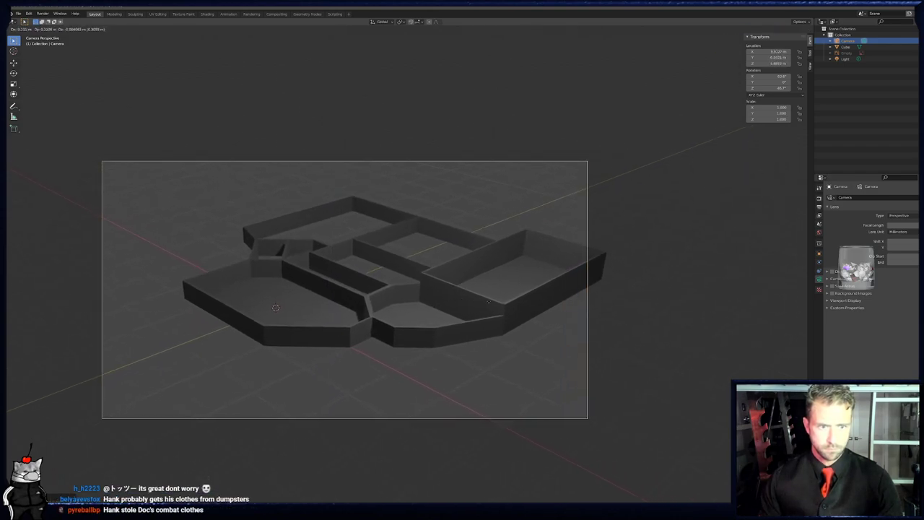
left_click(525, 288)
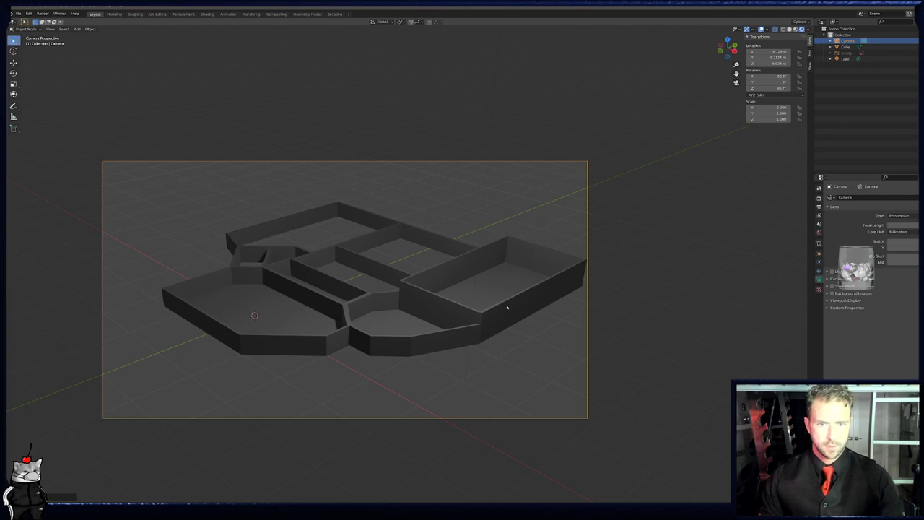
- Select the base object, enter Edit Mode and clear the existing face selection
scroll(521, 323, "up", 5)
left_click(453, 300)
key("Tab")
middle_click_drag(456, 320, 685, 285, "shift")
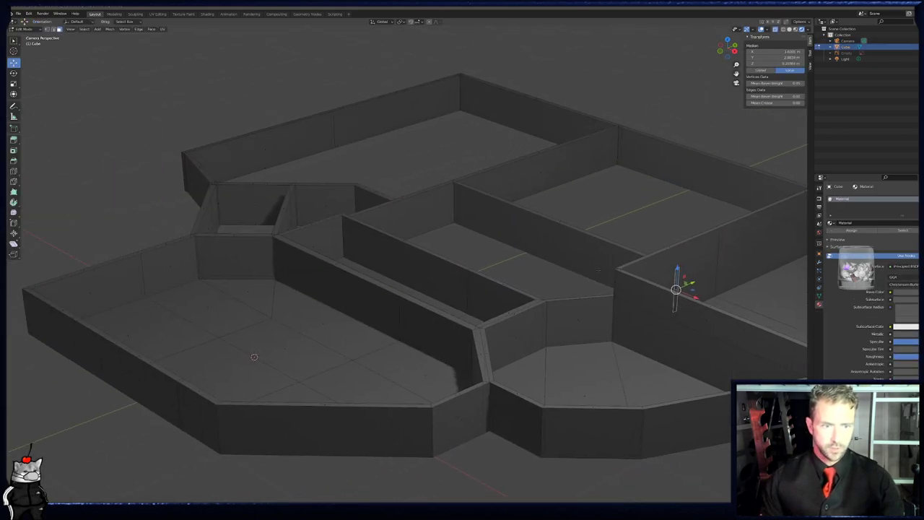
key("alt+a")
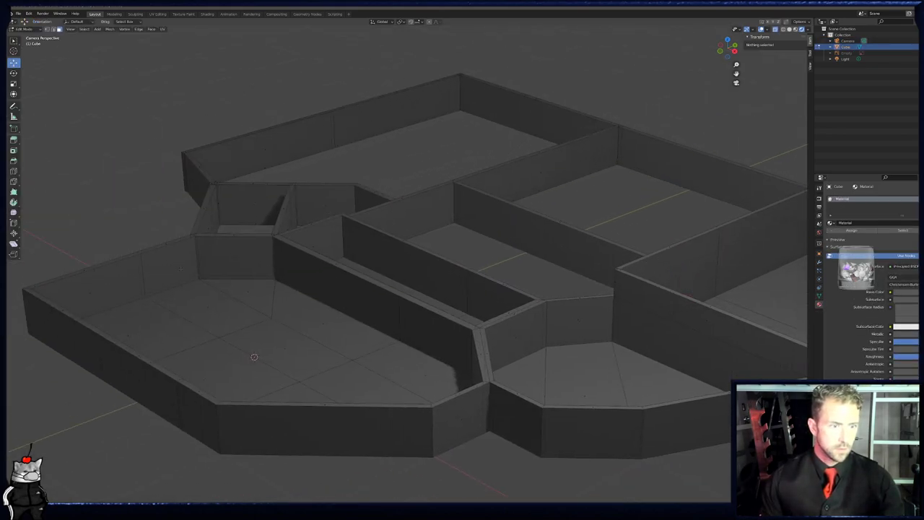
- Try to inset the inner wall face beside the angled corner of the front-left compartment, and cancel it
left_click(182, 269)
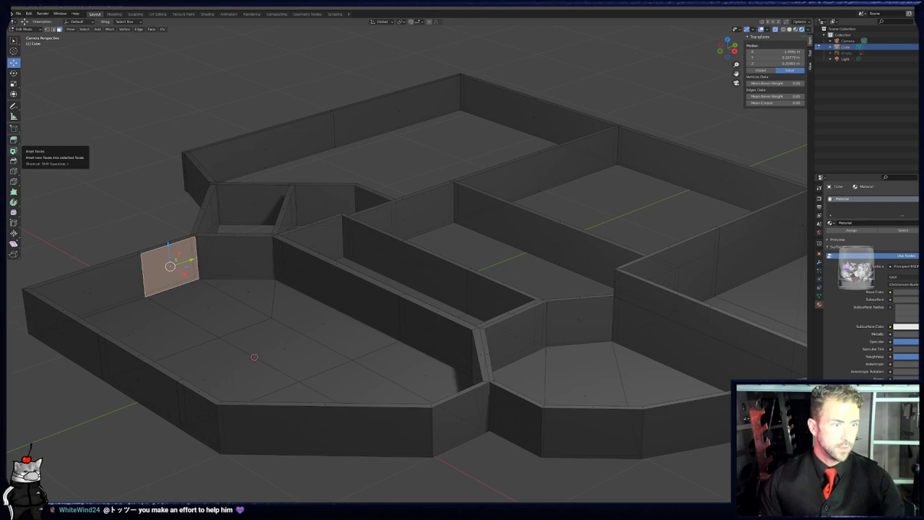
key("KP_Decimal")
scroll(407, 264, "down", 5)
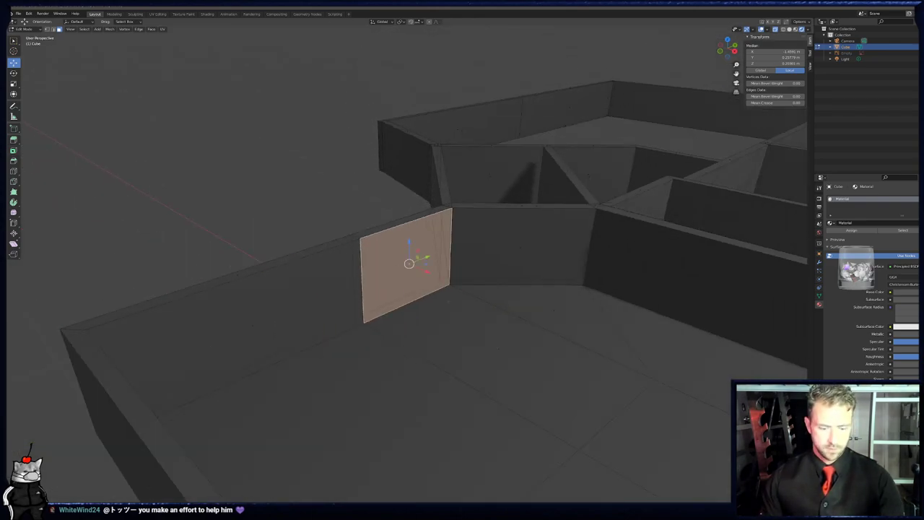
key("i")
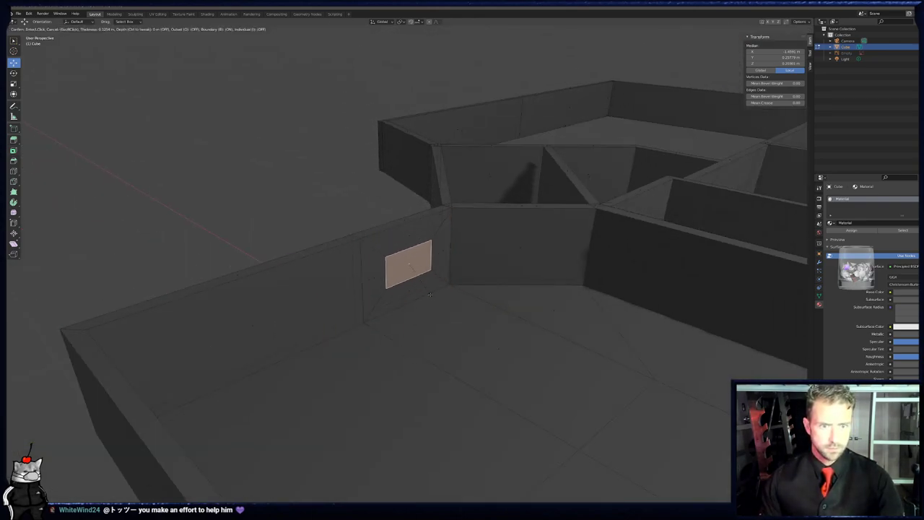
right_click(423, 289)
key("ctrl+z")
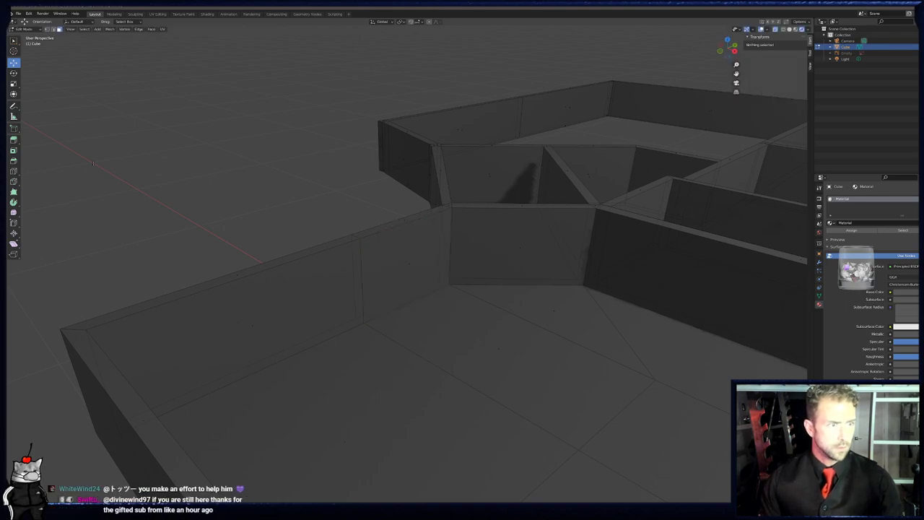
- Select that inner wall face, try the Bevel tool on it, and undo the bevel
left_click(16, 162)
left_click(409, 264)
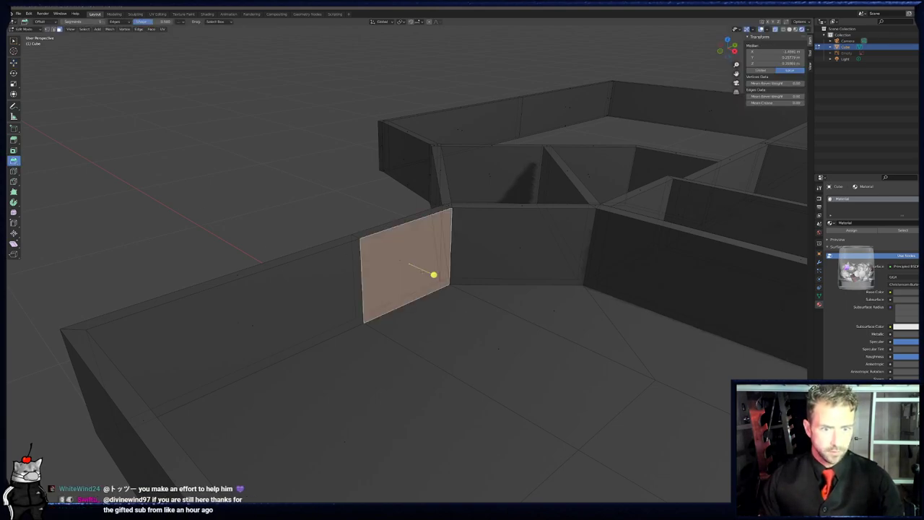
left_click_drag(434, 275, 495, 284)
key("ctrl+z")
- Try the Spin tool on the wall face, sweeping it into an arc over the compartment, and undo it
left_click(13, 171)
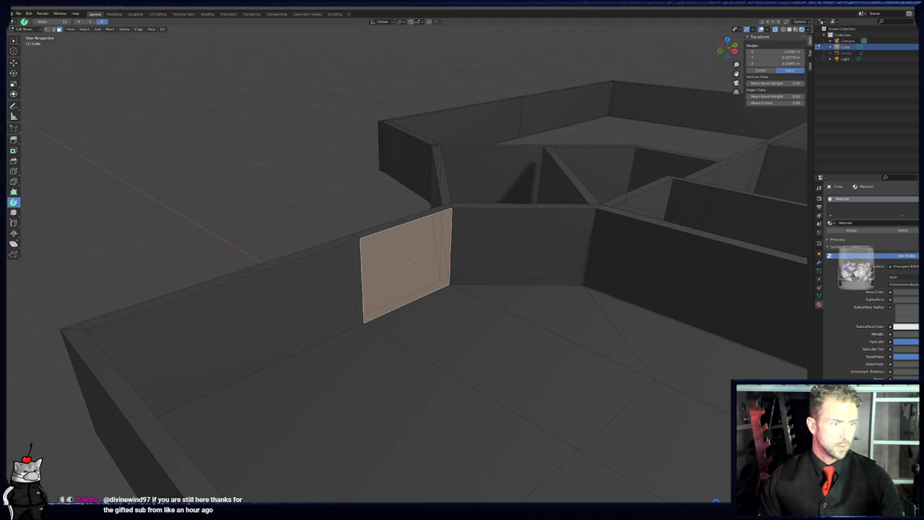
left_click_drag(408, 262, 716, 277)
scroll(716, 278, "down", 1)
scroll(716, 277, "down", 2)
middle_click_drag(717, 278, 777, 269)
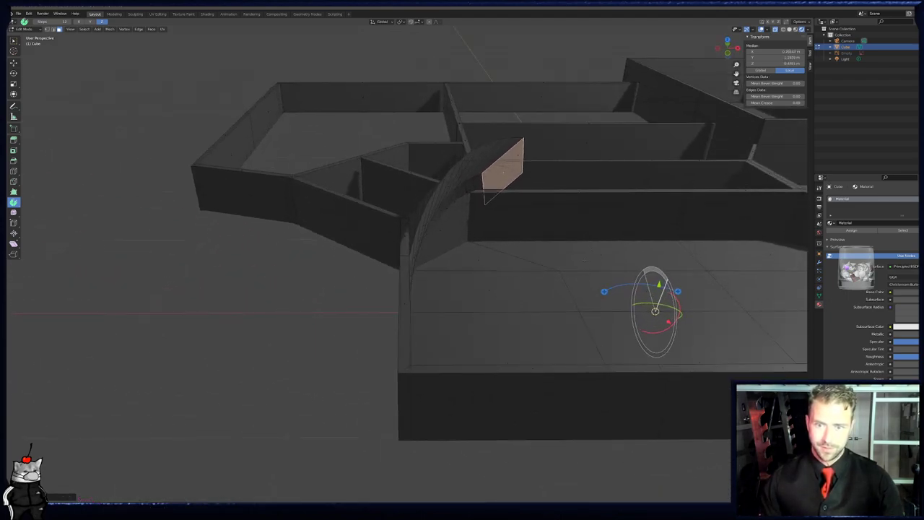
middle_click_drag(585, 253, 539, 289)
key("ctrl+z")
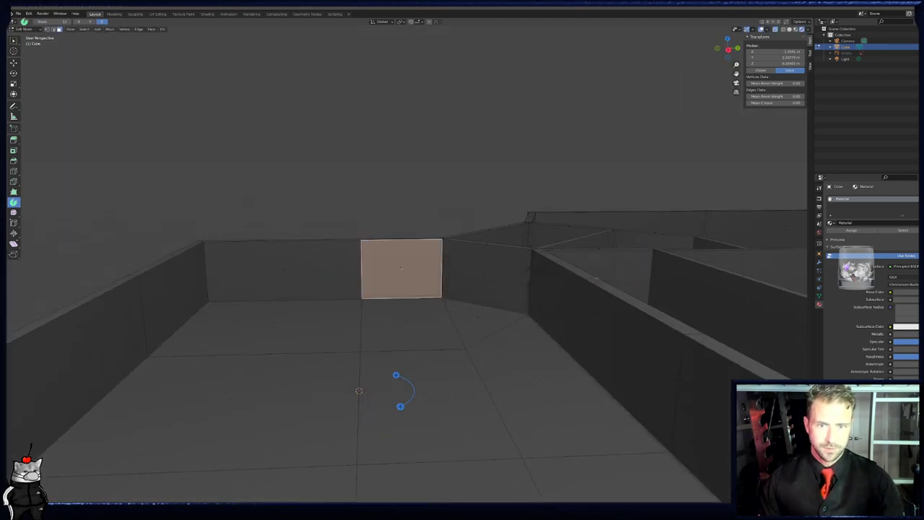
- Spin the wall face again from a different view direction, inspect the swept shape, and undo it
left_click_drag(400, 407, 375, 369)
middle_click_drag(375, 369, 342, 379)
middle_click_drag(338, 332, 373, 296)
left_click_drag(321, 331, 234, 357)
middle_click_drag(350, 325, 453, 257)
key("ctrl+z")
- Try the Smooth tool on the selected wall face with different amounts, and undo the smoothing
left_click(456, 256)
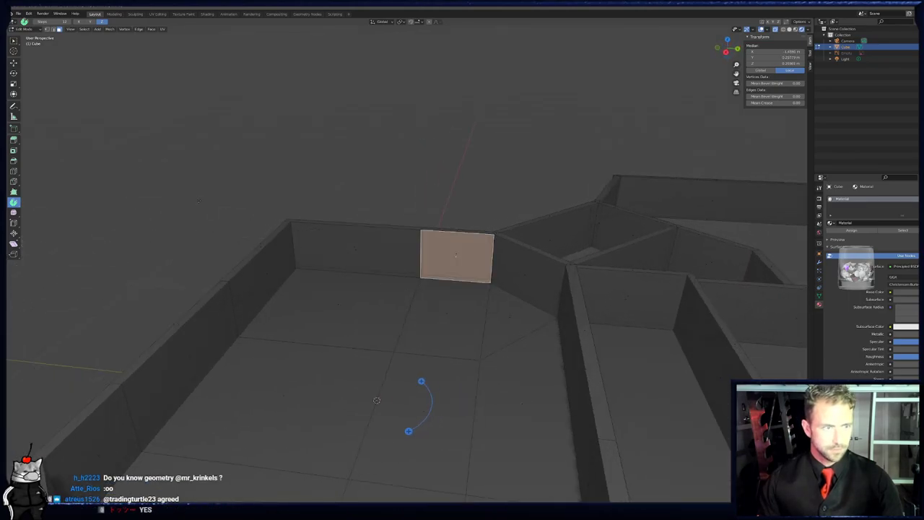
left_click_drag(453, 273, 454, 287)
middle_click_drag(453, 287, 553, 270)
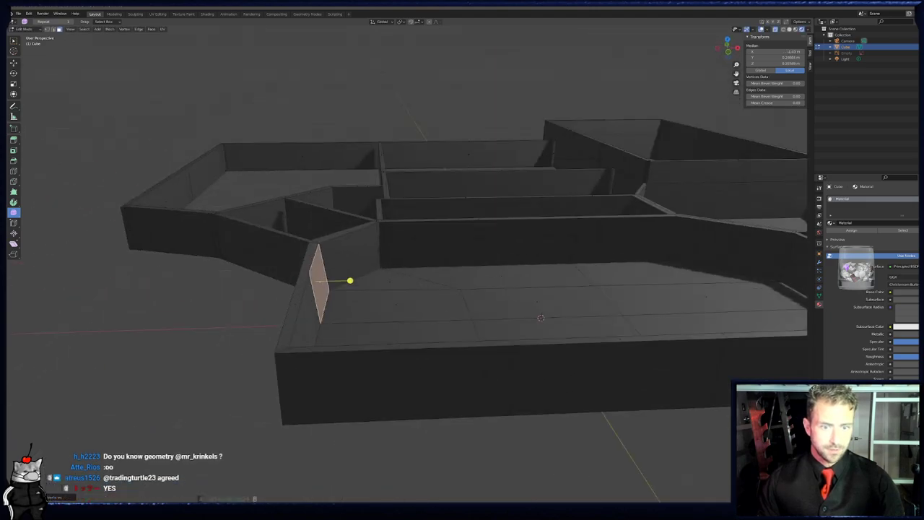
key("ctrl+z")
left_click_drag(351, 280, 320, 304)
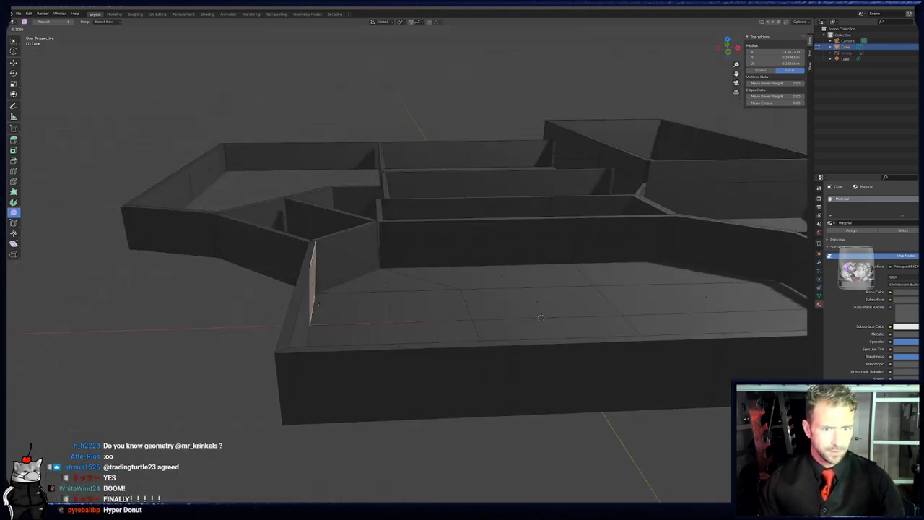
left_click_drag(403, 306, 704, 298)
middle_click_drag(704, 297, 601, 286)
key("ctrl+z")
- Try the Edge Slide tool on the wall face, pulling it into the compartment, and cancel the slide
left_click(14, 224)
middle_click_drag(238, 249, 331, 241)
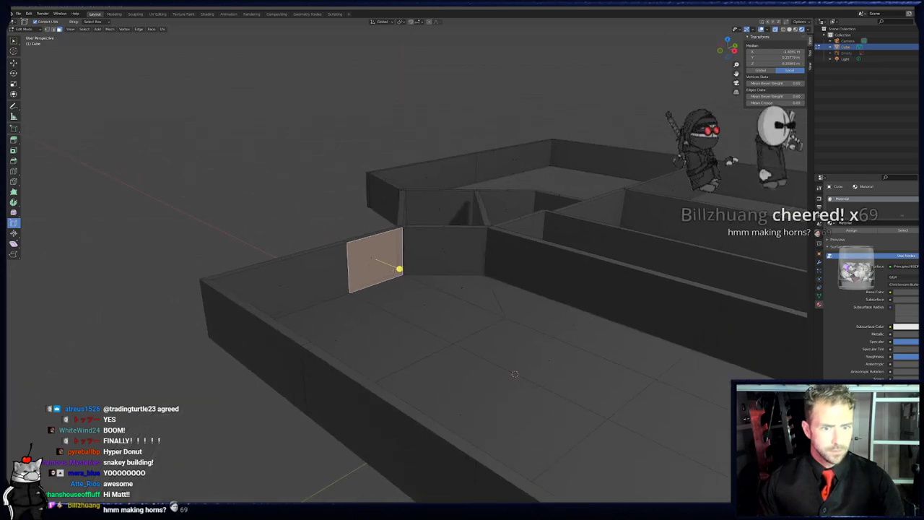
left_click_drag(400, 268, 431, 276)
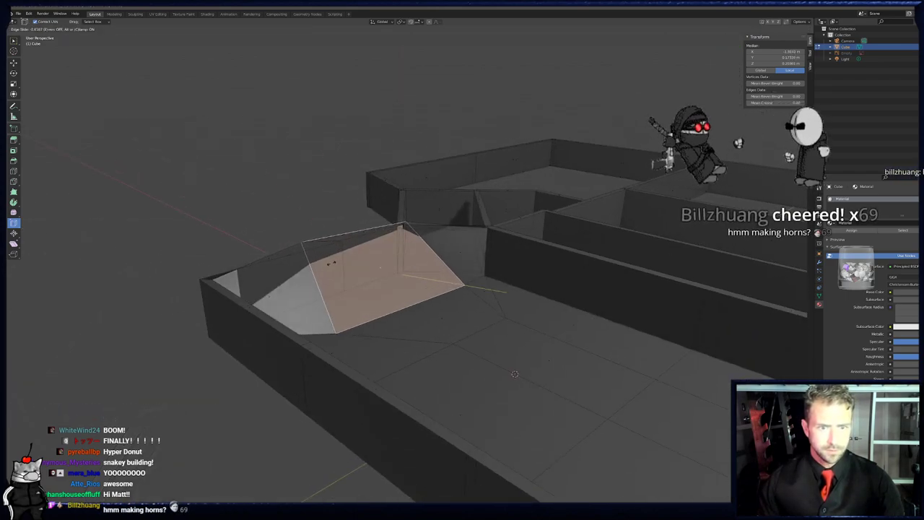
key("Escape")
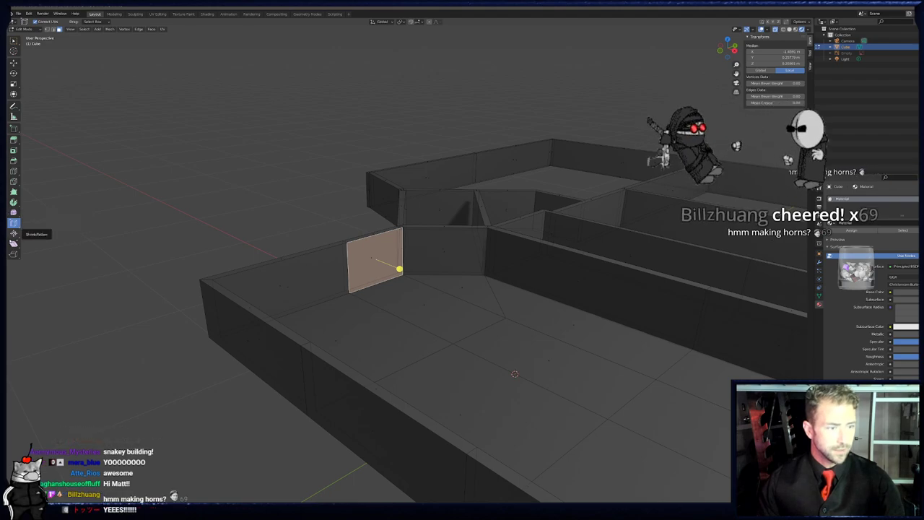
- Try the Shear tool on the wall face and on the entire selected mesh, and undo the shear
left_click(13, 244)
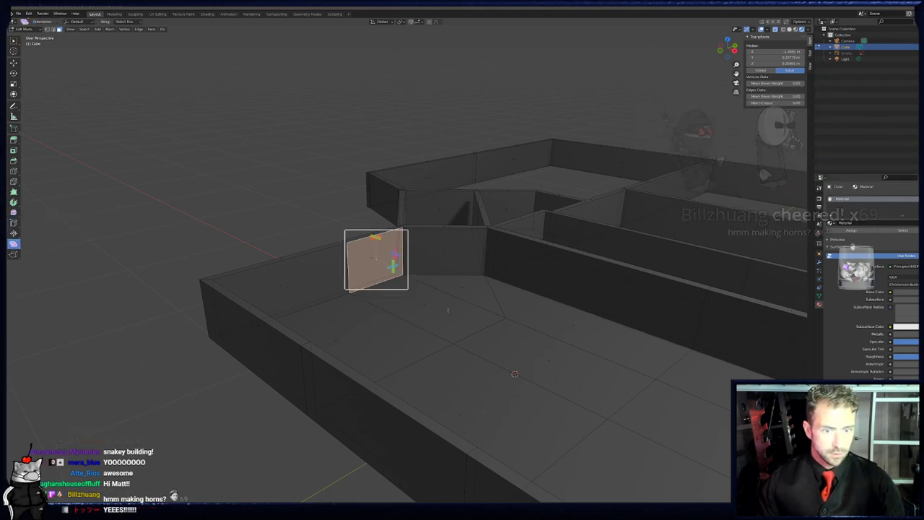
left_click_drag(393, 266, 375, 204)
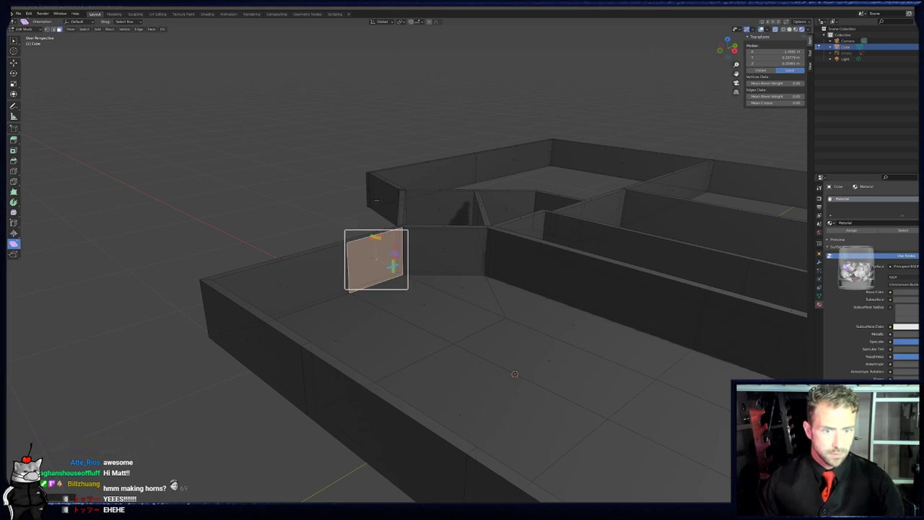
key("a")
key("a")
scroll(449, 240, "down", 1)
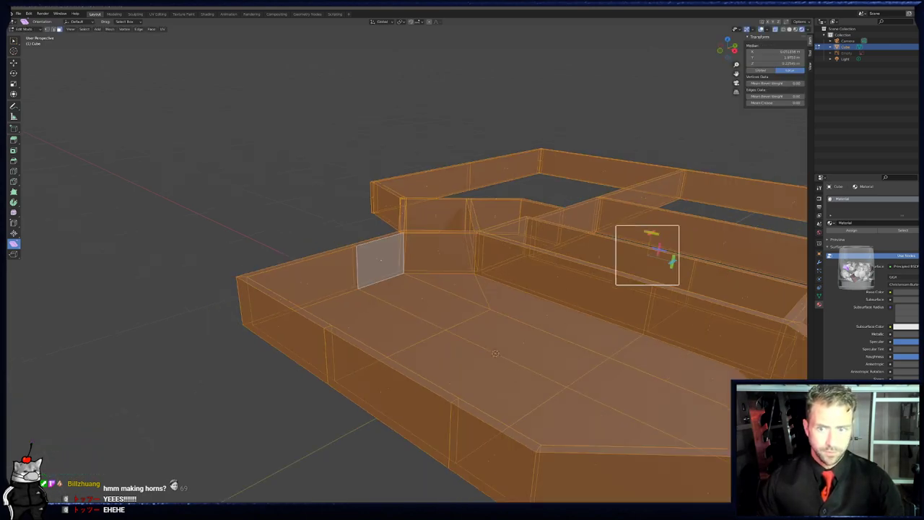
left_click_drag(672, 262, 672, 289)
scroll(672, 289, "down", 3)
mouse_move(635, 289)
middle_mouse_down()
mouse_move(722, 288)
mouse_move(621, 278)
middle_mouse_up()
scroll(694, 289, "up", 2)
key("ctrl+z")
- Shear the whole mesh again, check its slant in the front orthographic view, and undo it
key("shift+ctrl+alt+s")
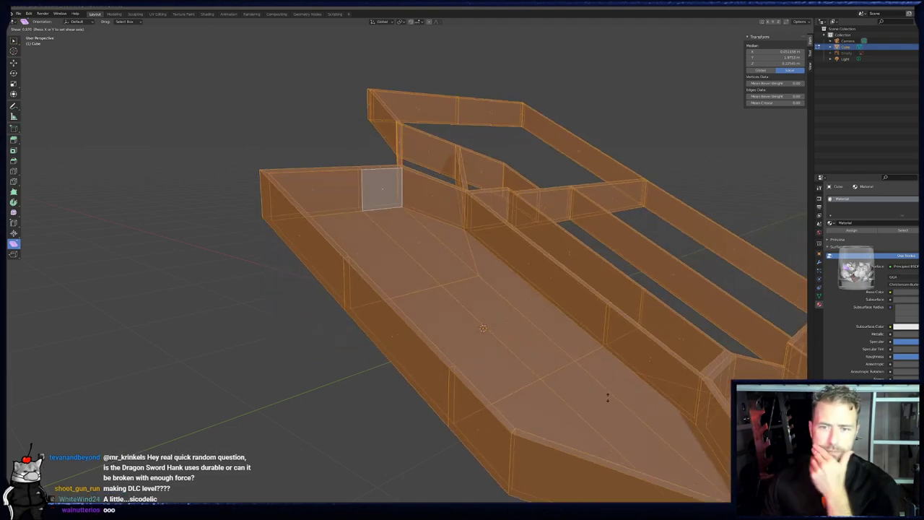
left_click_drag(600, 327, 634, 270)
key("KP_1")
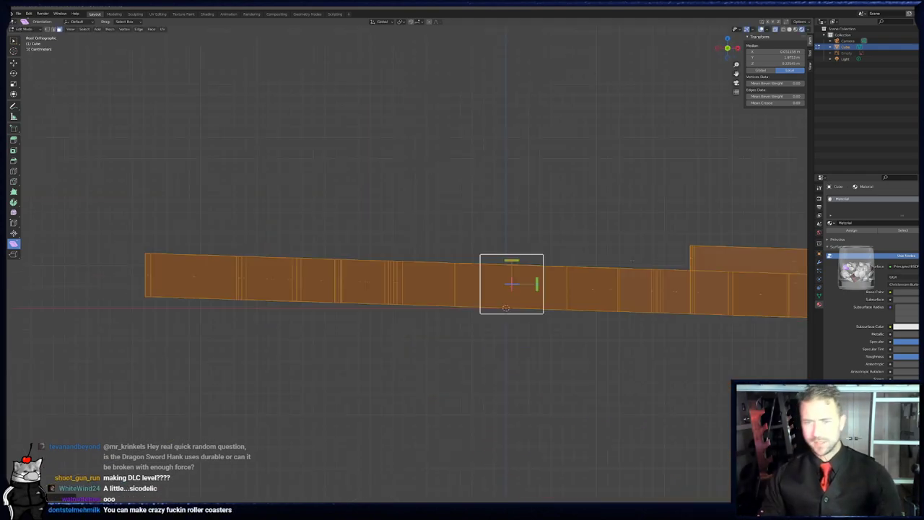
scroll(634, 270, "down", 8)
key("ctrl+z")
- Shear the whole mesh from the front orthographic view and undo the shear edits
scroll(505, 277, "up", 6)
left_click_drag(505, 277, 517, 161)
scroll(605, 339, "down", 2)
key("ctrl+z")
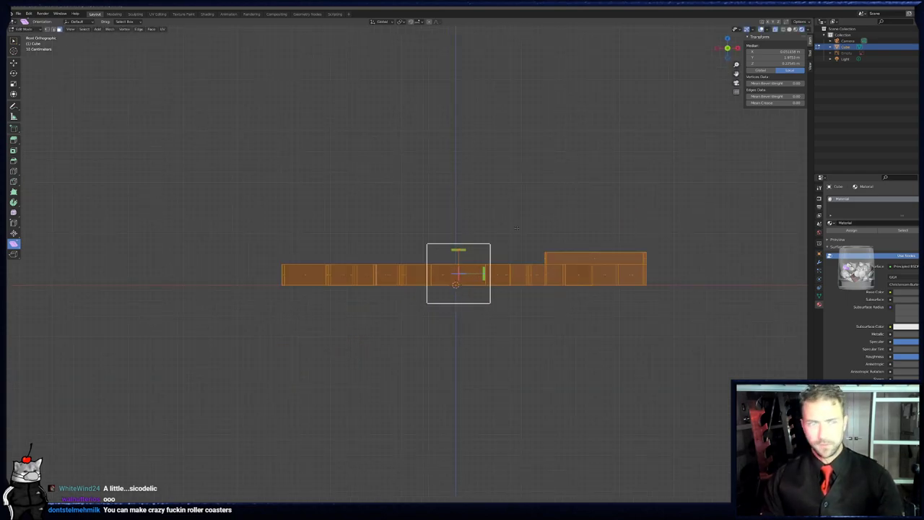
key("ctrl+z")
key("ctrl+z")
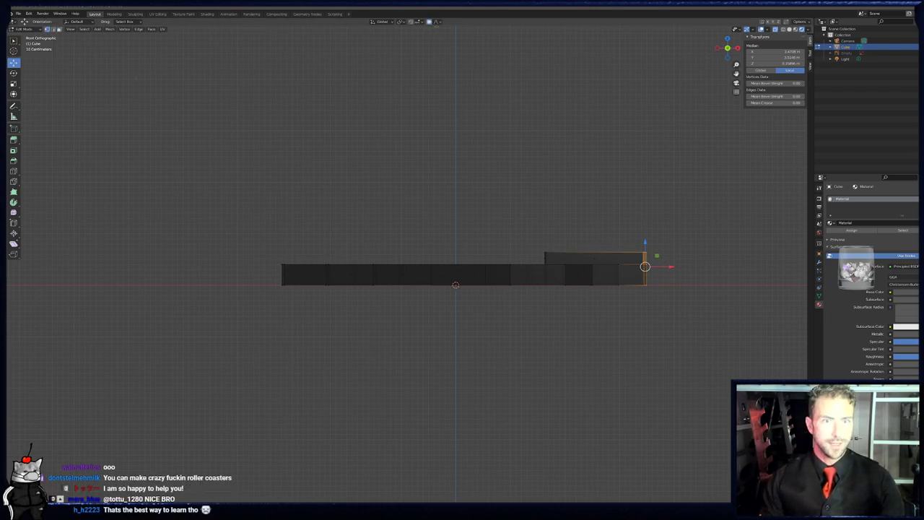
- Set proportional editing to Linear falloff and lower the right end's vertices along Z with an enlarged influence radius to slope the base
left_click(437, 21)
left_click(426, 79)
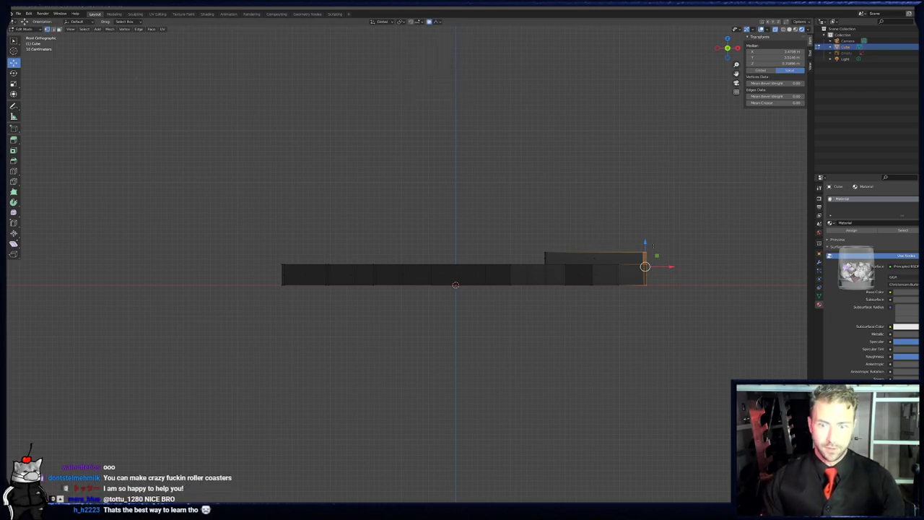
key("g")
key("z")
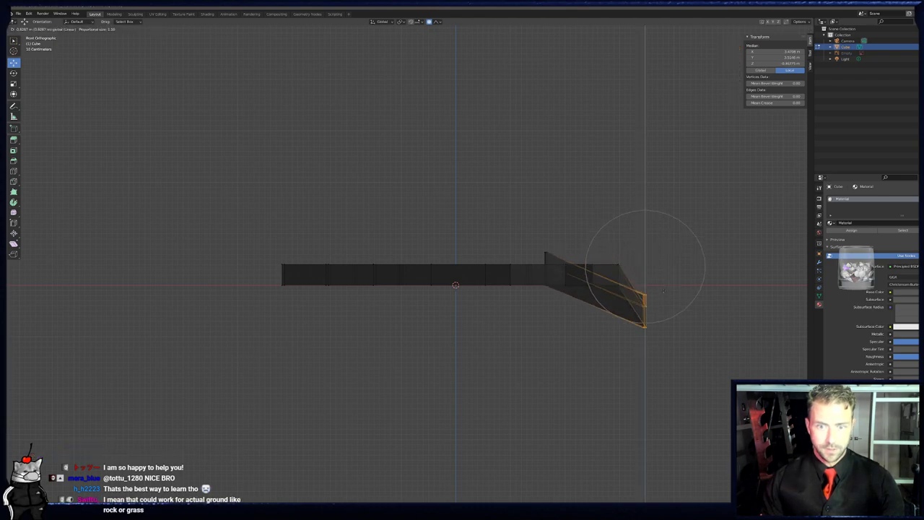
scroll(663, 287, "down", 20)
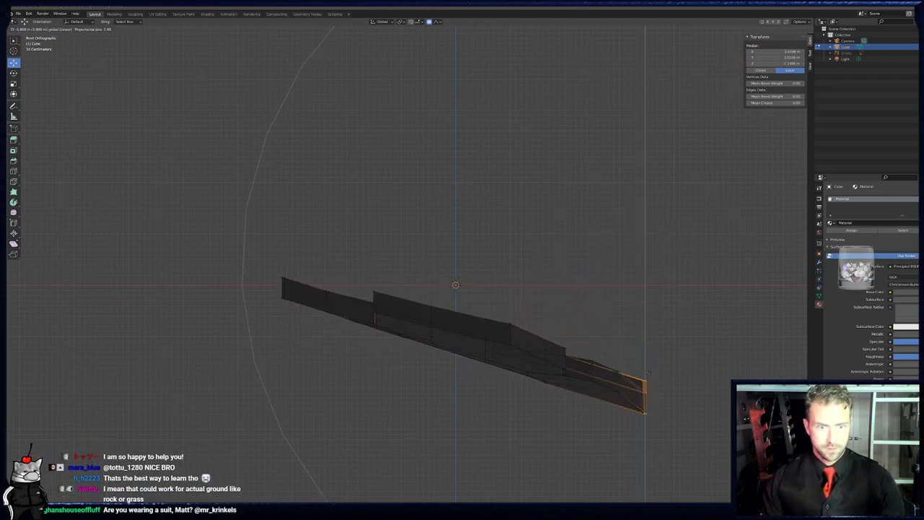
scroll(649, 373, "up", 1)
left_click(648, 372)
- Select the whole sloped mesh and raise it along Z toward the ground line
key("a")
key("a")
key("g")
key("y")
right_click(572, 373)
key("g")
key("z")
left_click(561, 284)
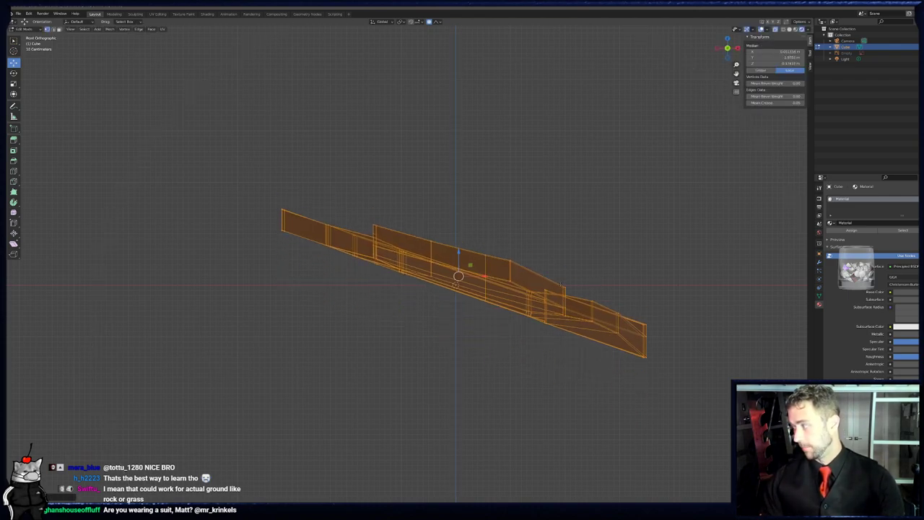
- Undo the whole-mesh raise and the proportional slope of the base
key("ctrl+z")
key("ctrl+z")
key("ctrl+z")
key("ctrl+z")
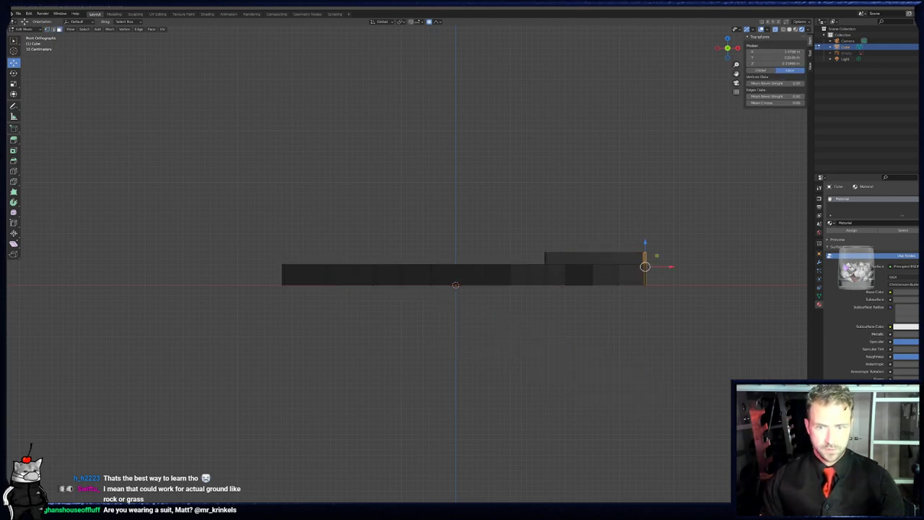
- Clear the selection and try to box-select the right end of the base in the front view
left_click(598, 300)
left_click_drag(647, 240, 705, 361)
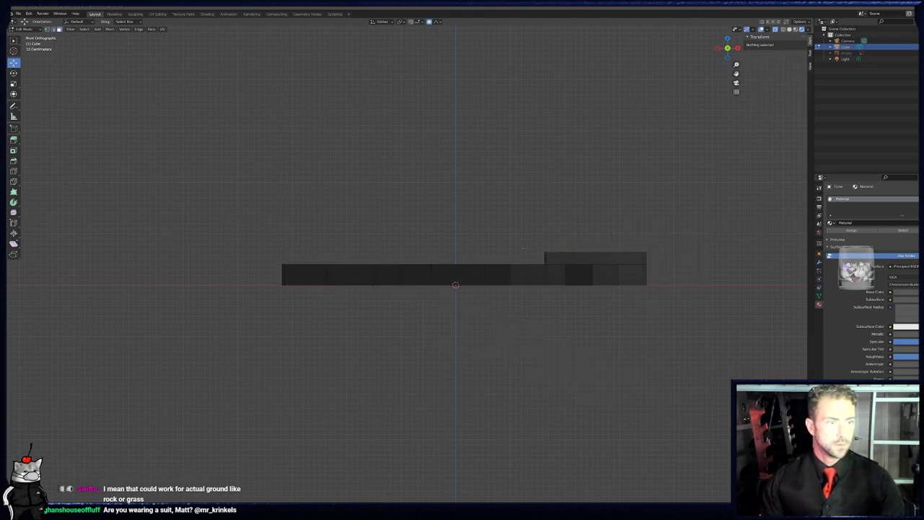
- Activate the Rip Region tool, select the small top face at the wall corner, and turn off proportional editing
left_click(14, 255)
middle_click_drag(614, 250, 547, 282)
scroll(546, 283, "up", 4)
left_click(438, 239)
key("g")
right_click(443, 226)
scroll(482, 240, "up", 4)
left_click(437, 22)
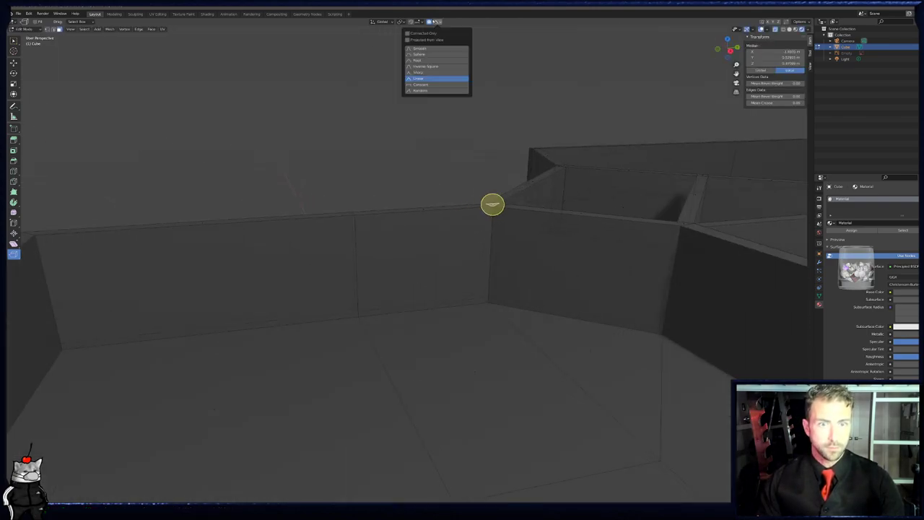
key("g")
right_click(525, 182)
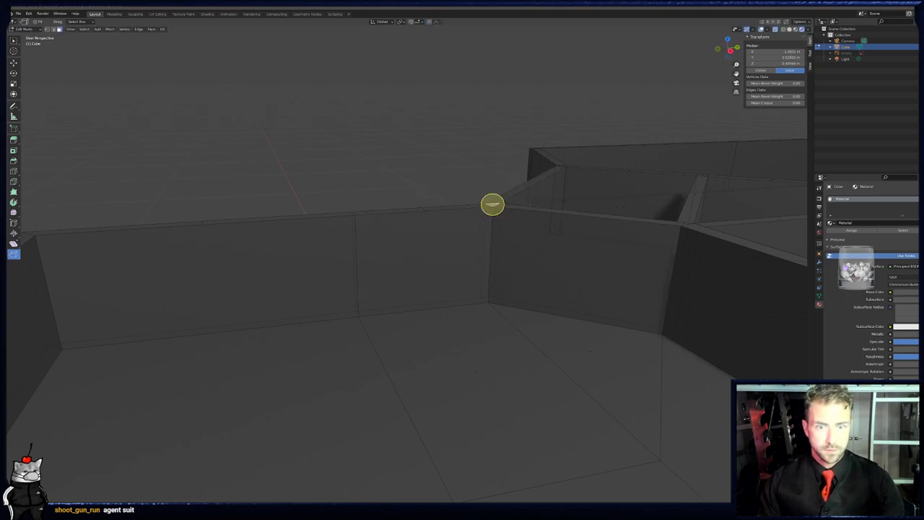
- Try to rip the narrow top faces beside the wall corner using Rip Region, and undo the attempts
key("v")
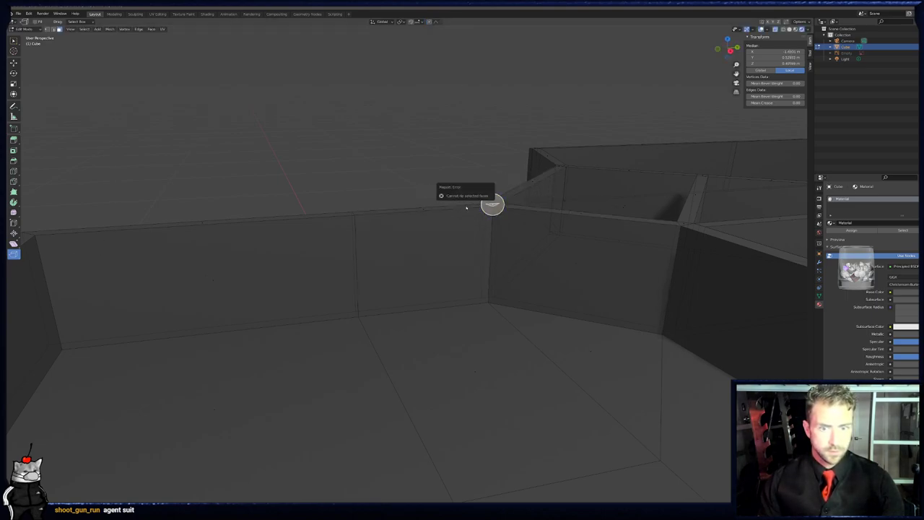
left_click(423, 208)
left_click(423, 209)
left_click(14, 254)
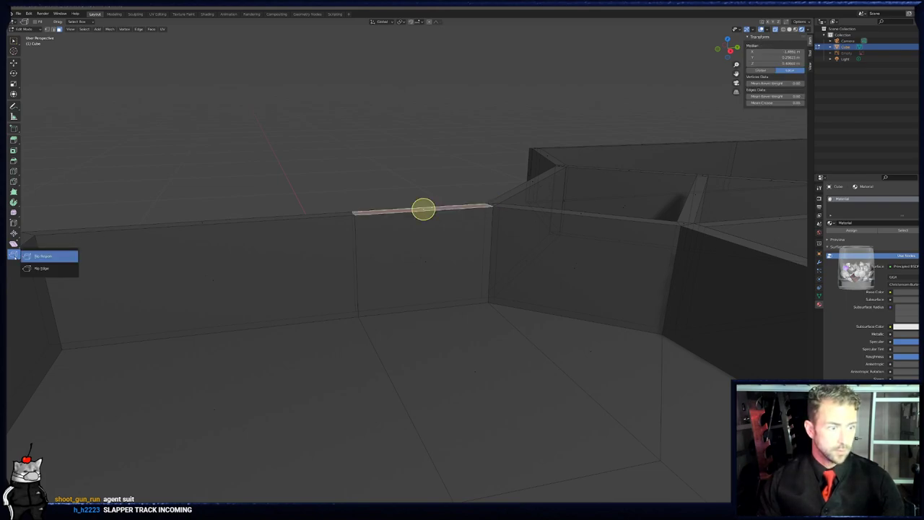
left_click(42, 256)
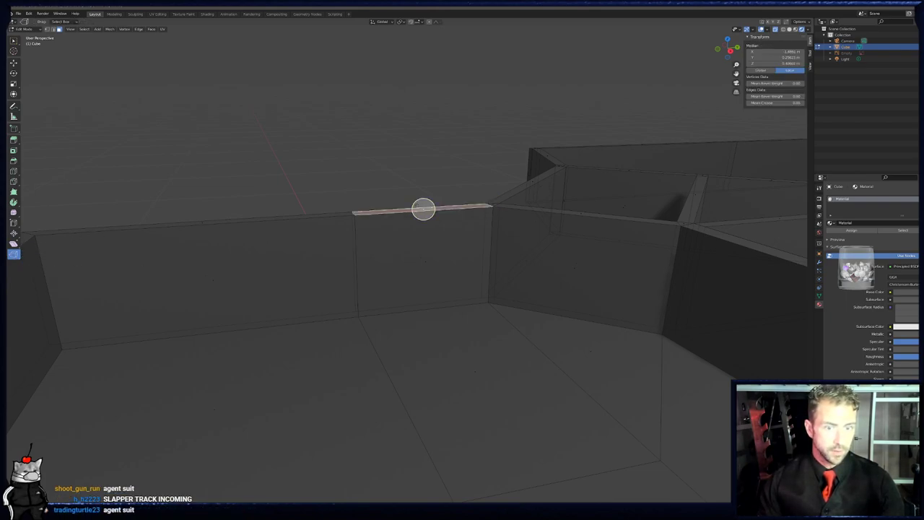
left_click_drag(427, 209, 405, 234)
key("ctrl+z")
key("ctrl+z")
key("ctrl+z")
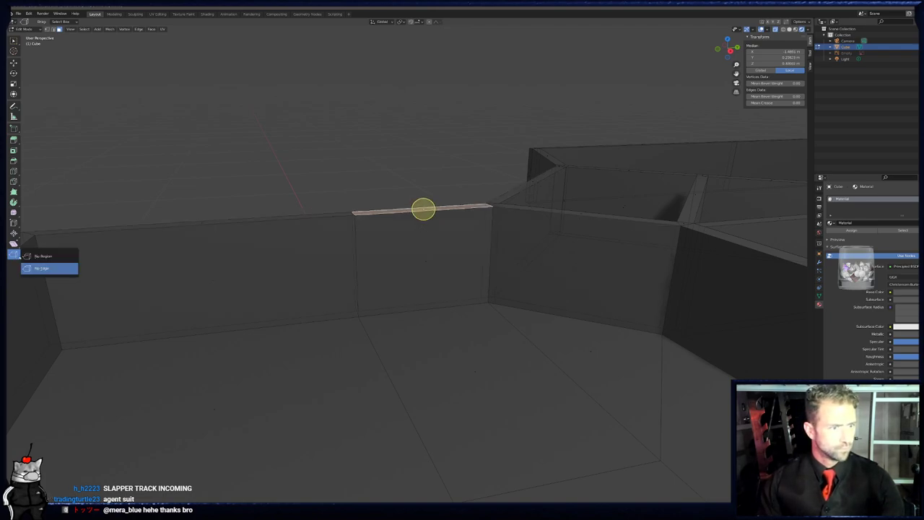
- Try to pull the wall's narrow top face loose with the Rip Edge tool, and undo the changes
key("r")
right_click(441, 252)
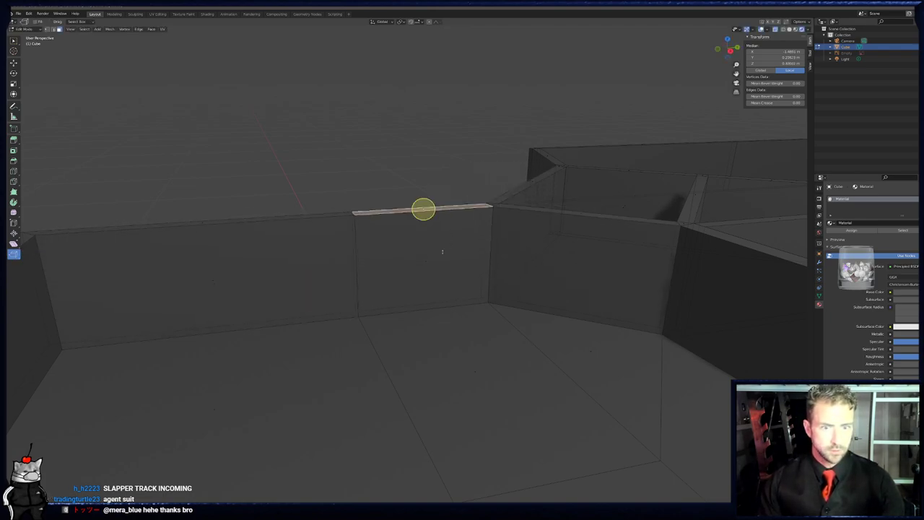
key("g")
right_click(423, 197)
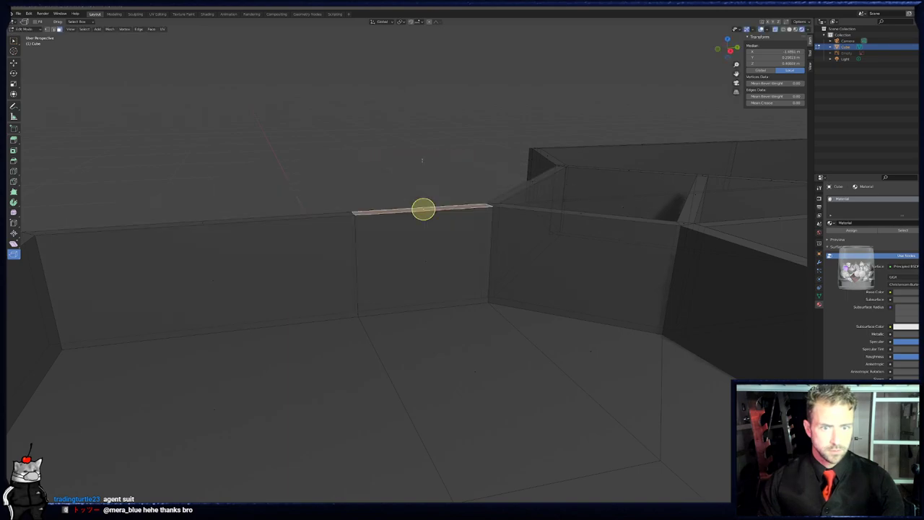
left_click(426, 272)
left_click_drag(398, 199, 403, 136)
middle_click_drag(390, 227, 405, 247)
key("ctrl+z")
key("ctrl+z")
key("ctrl+z")
- Save the file and show the whole walled model through the camera in Object Mode
scroll(404, 247, "down", 5)
key("alt+a")
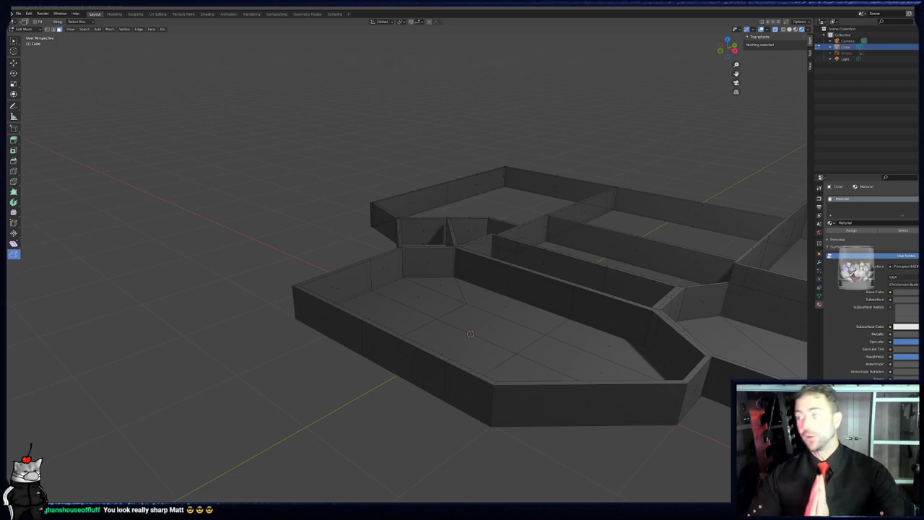
middle_click_drag(404, 247, 428, 292)
scroll(493, 317, "up", 2)
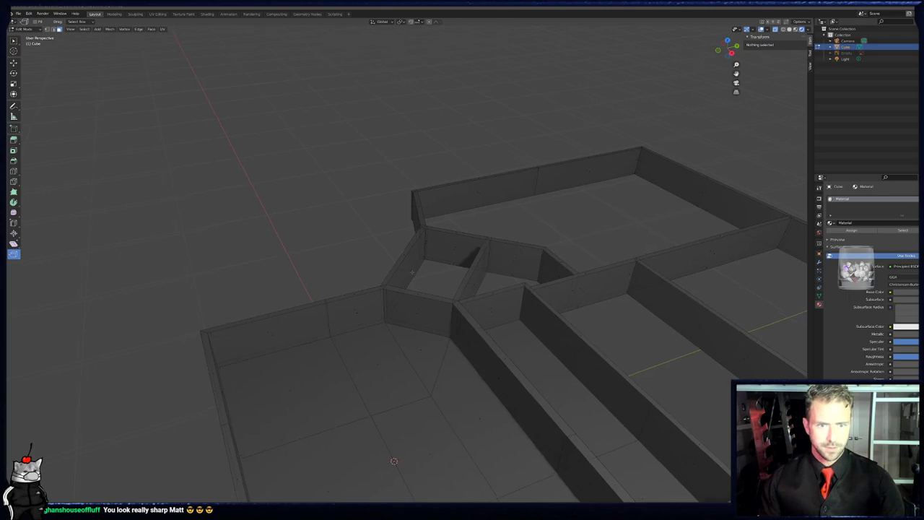
key("a")
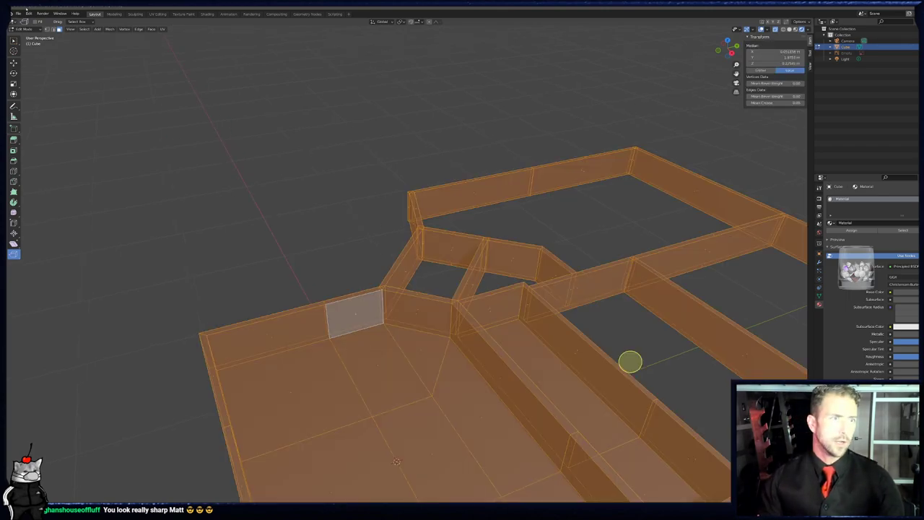
left_click(18, 13)
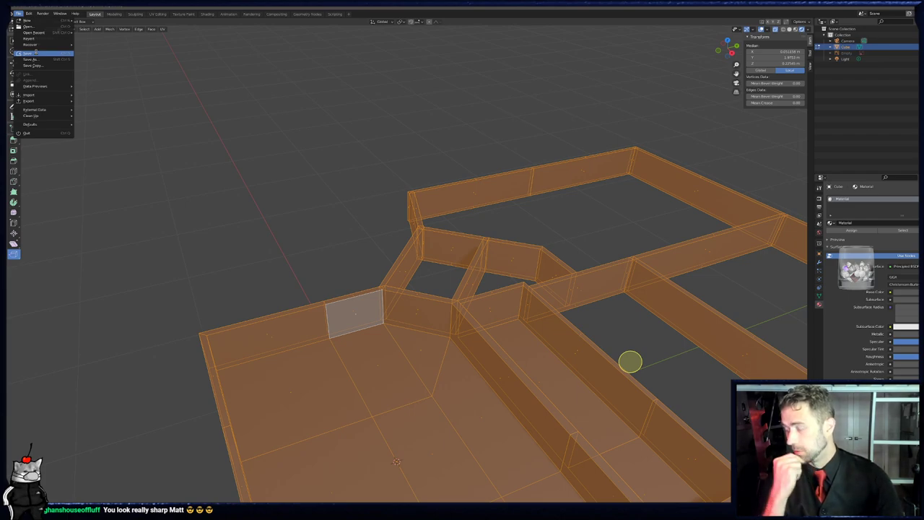
left_click(35, 53)
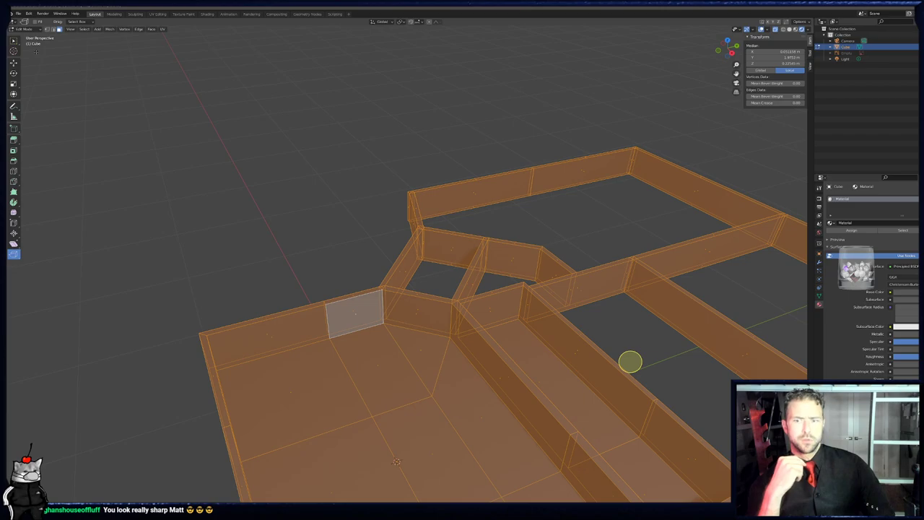
key("KP_0")
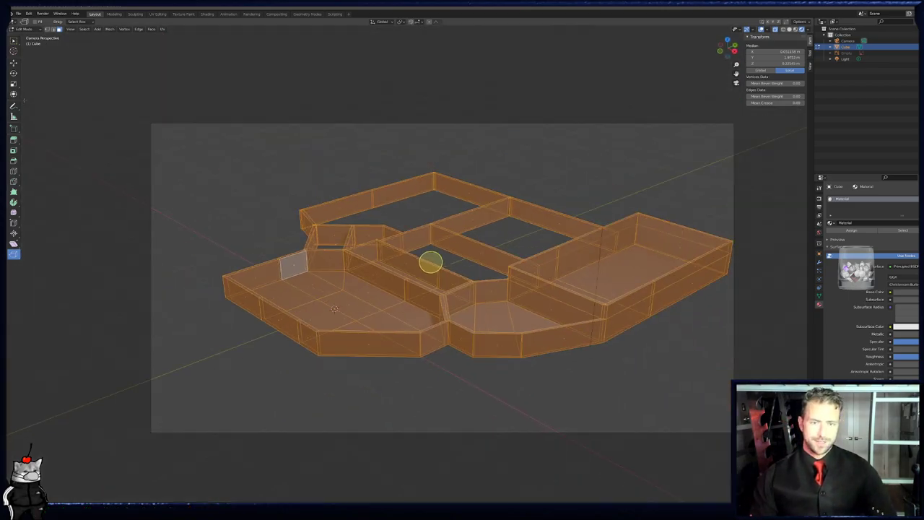
key("Tab")
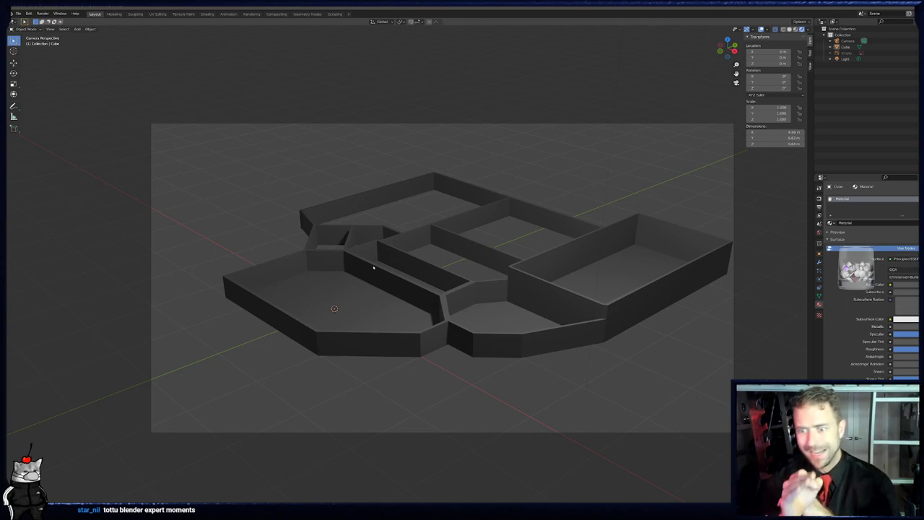
- Switch to File Explorer and view the map sketch JPG in the 2021_10 drawings folder
key("alt+Tab")
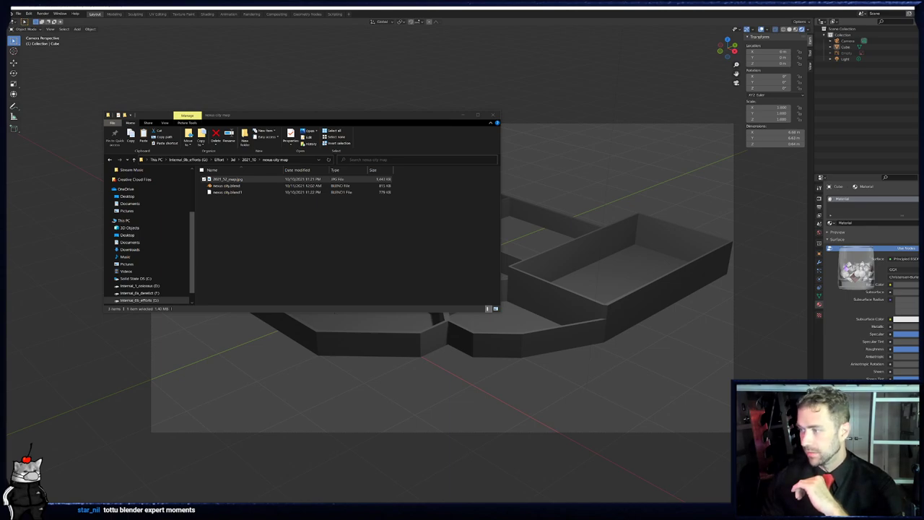
left_click(250, 159)
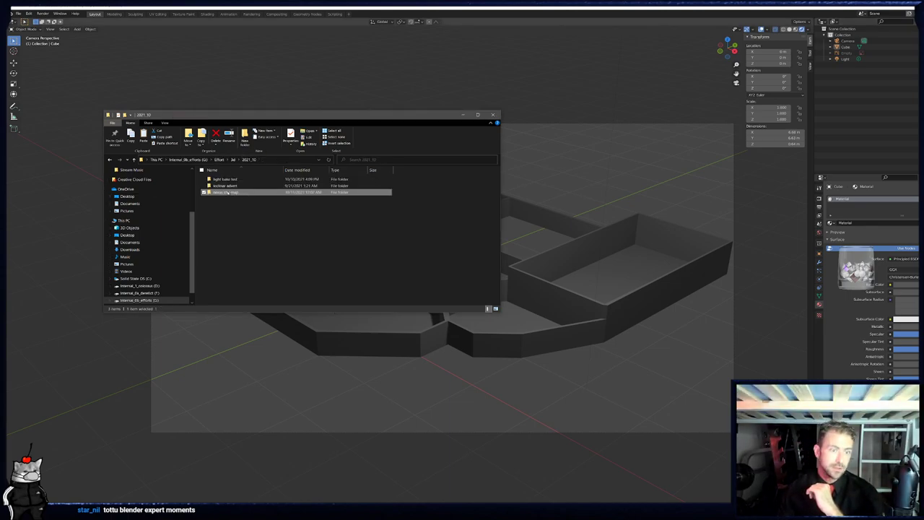
left_click(232, 159)
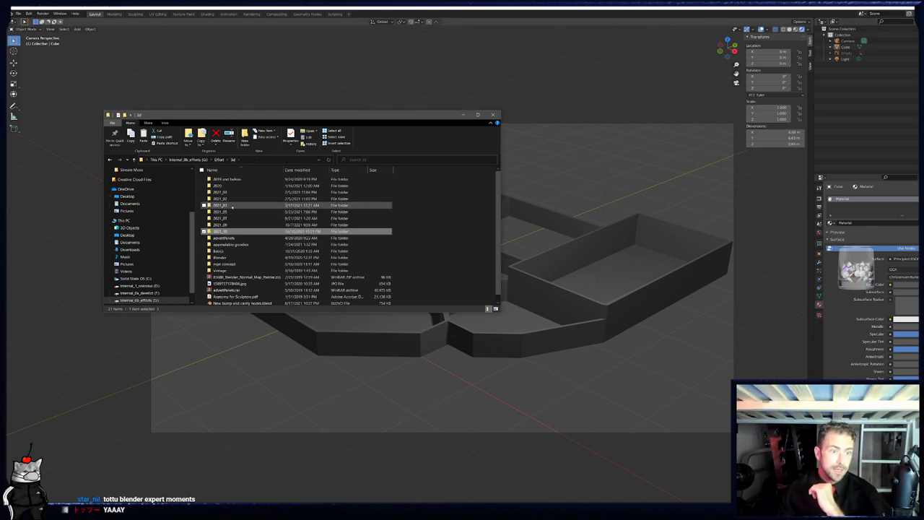
scroll(134, 182, "up", 3)
left_click(134, 181)
double_click(231, 293)
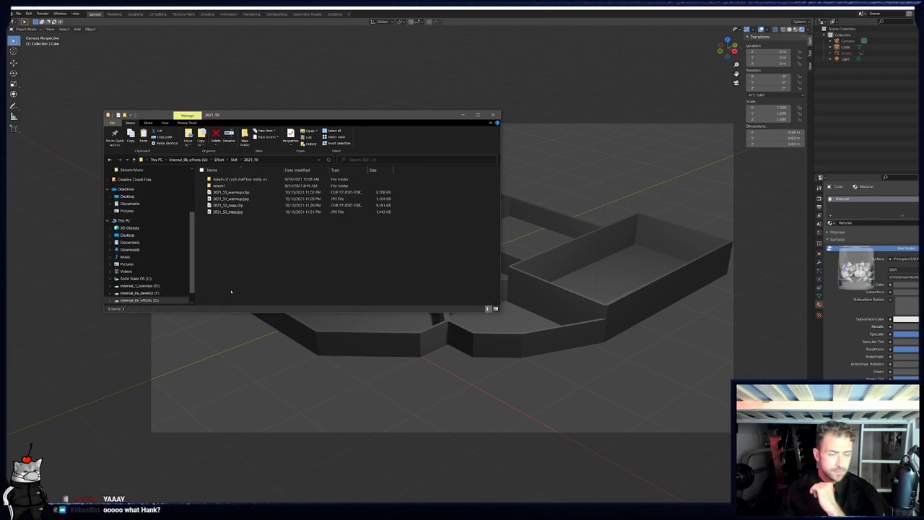
left_click(232, 212)
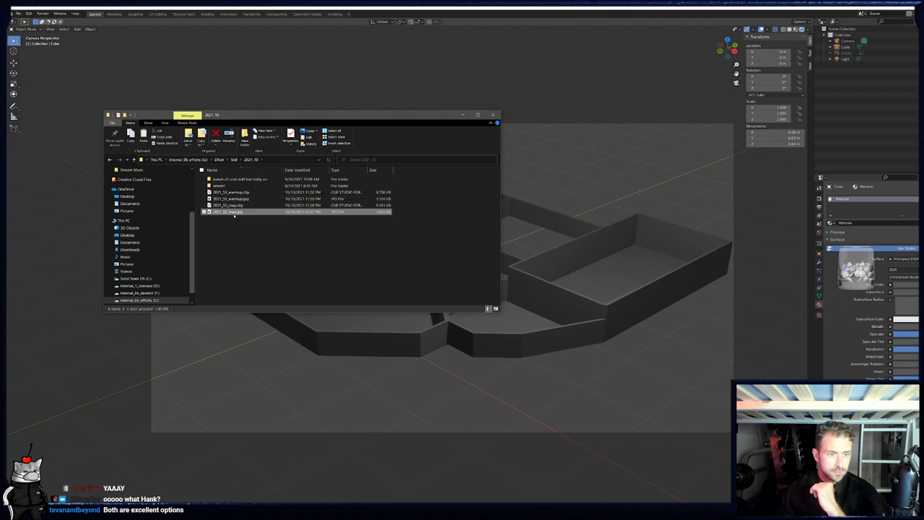
double_click(234, 212)
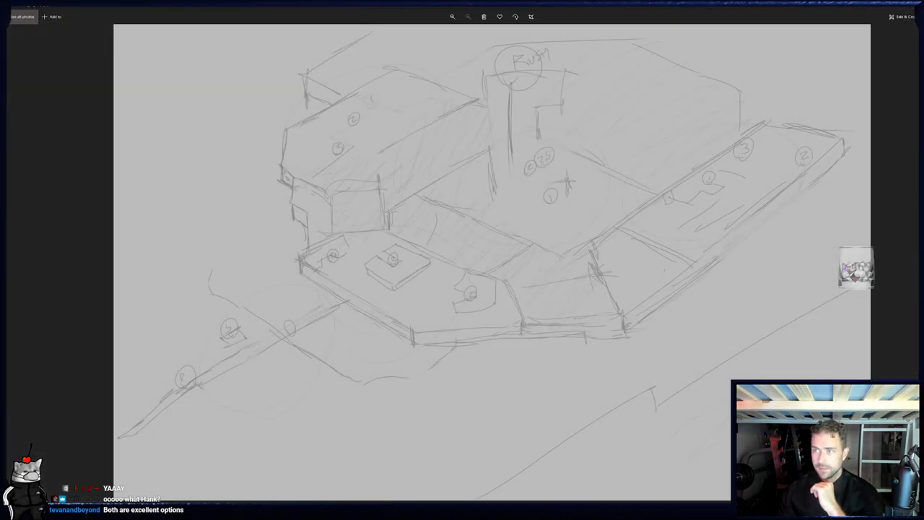
key("alt+F4")
- View the warmup JPG in the 2021_10 folder to examine the character sketch, and close the image viewer
double_click(265, 199)
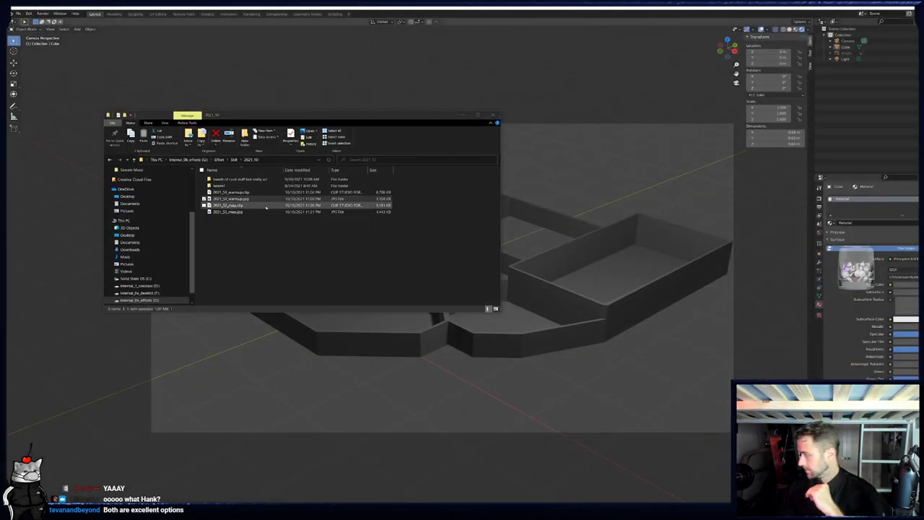
key("Return")
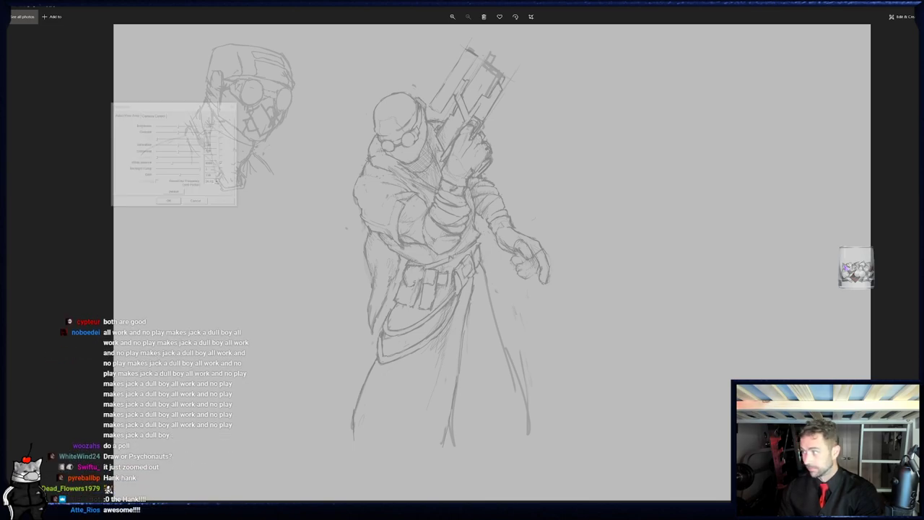
left_click_drag(162, 105, 923, 122)
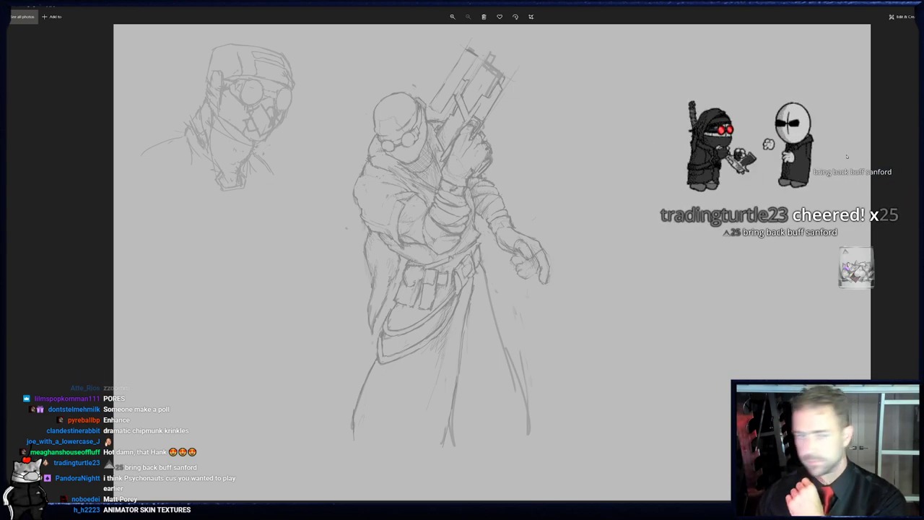
left_click(915, 6)
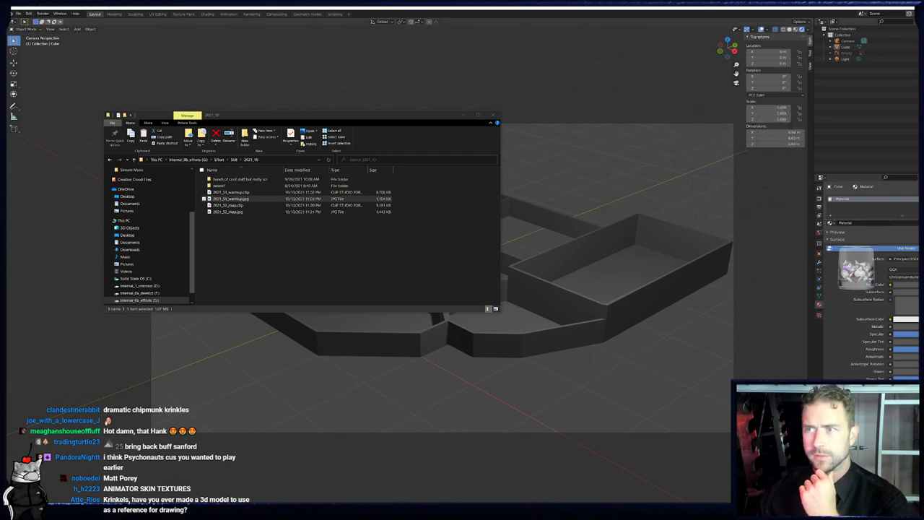
- Quit Blender with the changes saved, and close the gift notification window
left_click(915, 7)
left_click(467, 269)
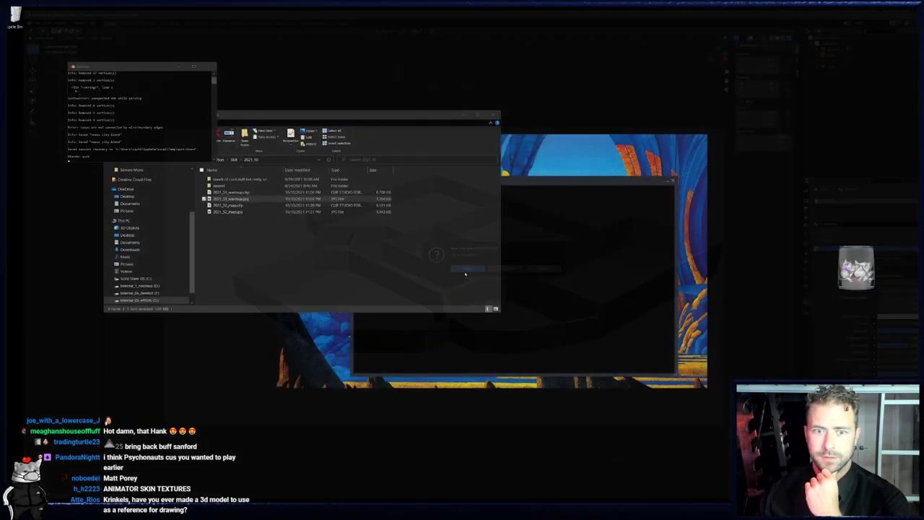
left_click(568, 270)
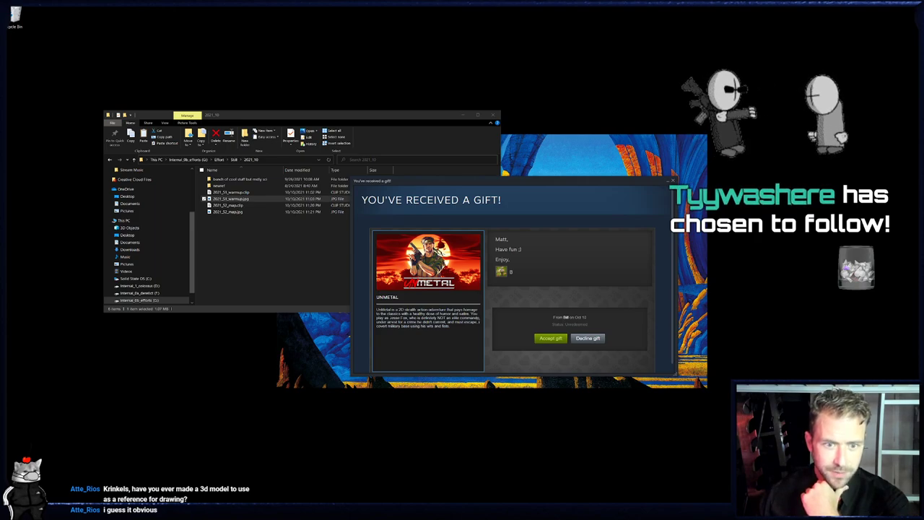
left_click(670, 181)
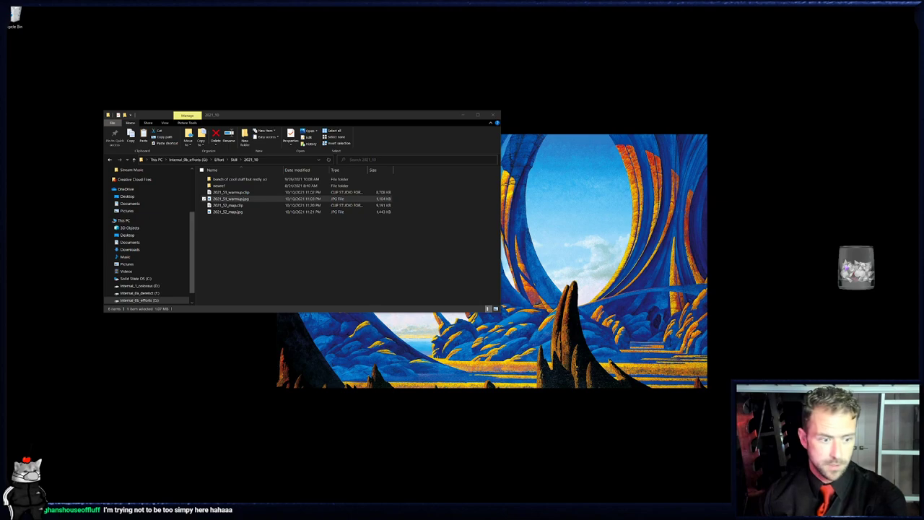
- Go up from the 2021_10 drawings folder to Effort and open the 2020 folder inside 3d
key("alt+Tab")
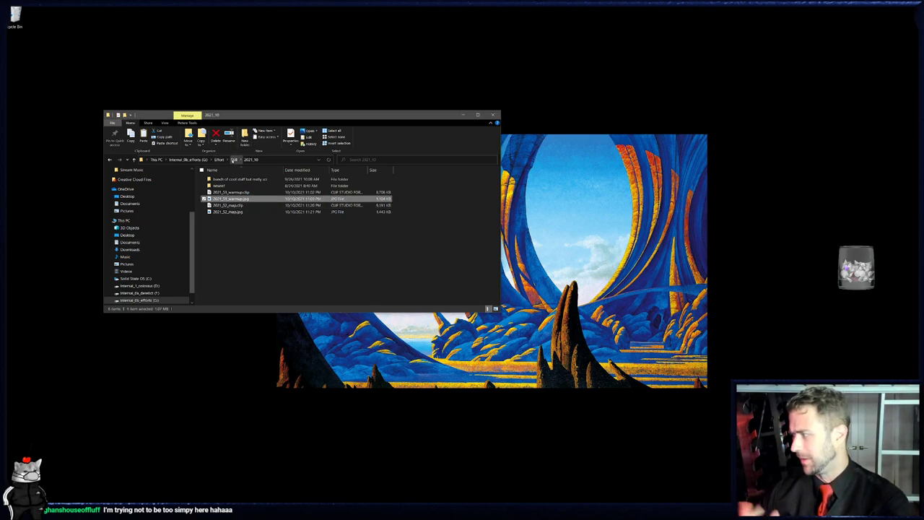
left_click(234, 160)
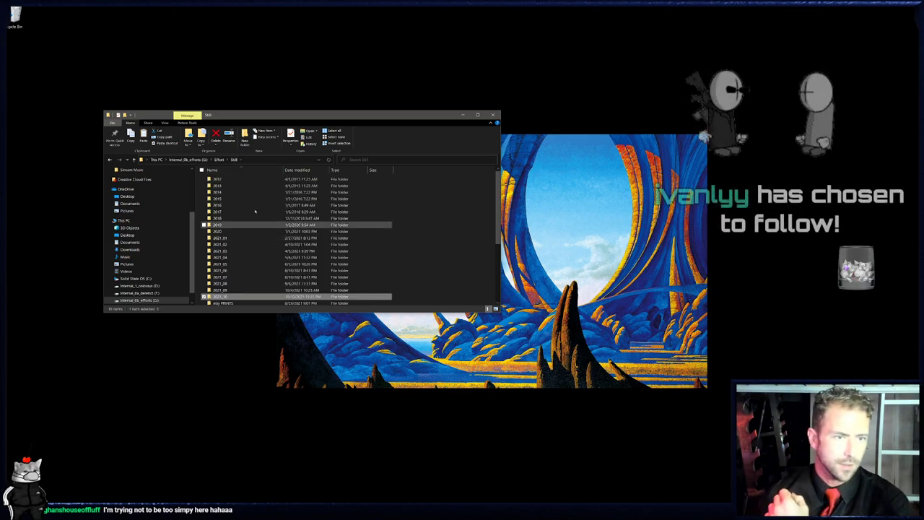
left_click(219, 160)
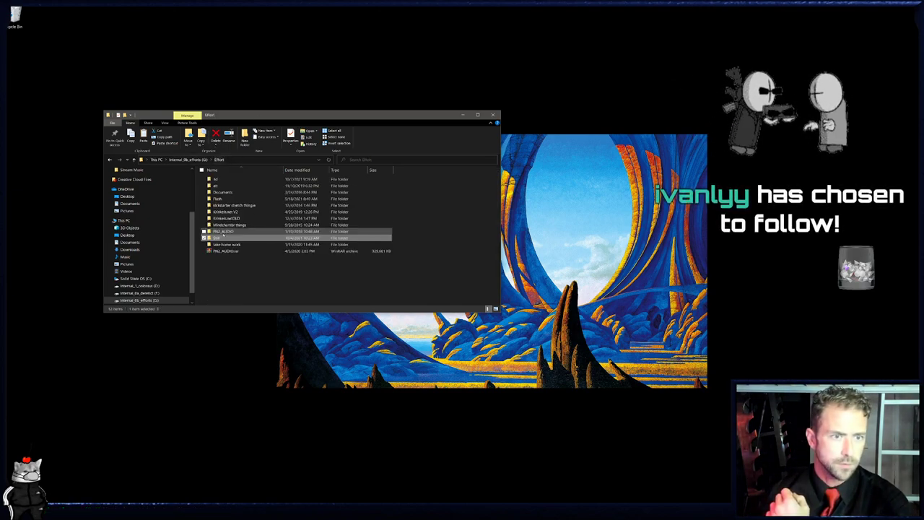
double_click(221, 180)
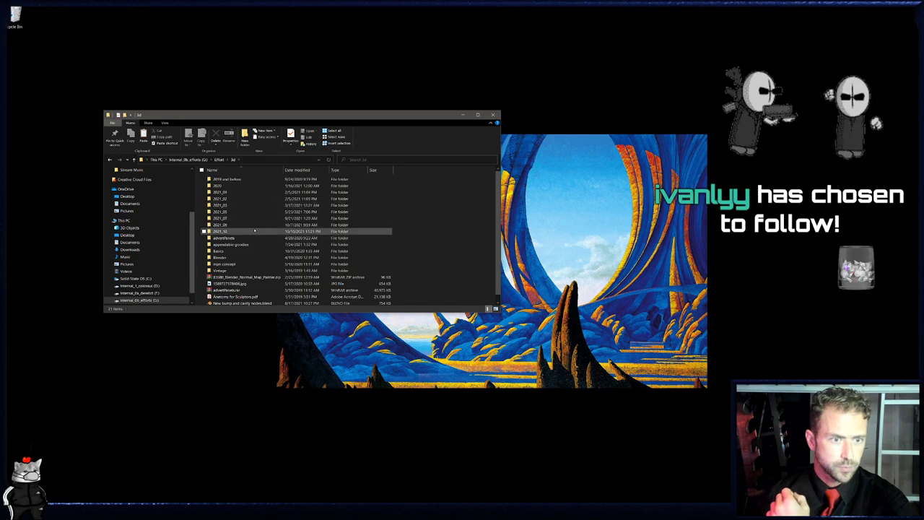
double_click(228, 186)
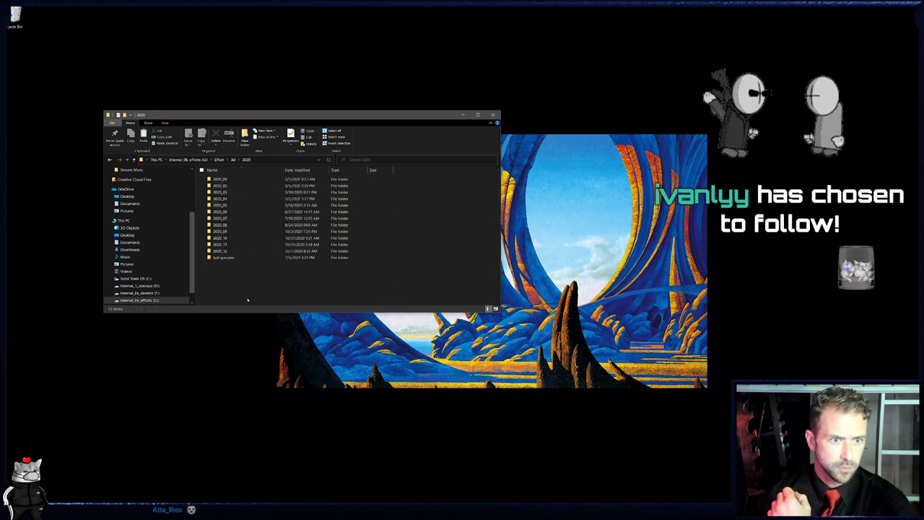
- Look through the monthly 3D project folders from 2020_11 back to 2020_07
double_click(237, 244)
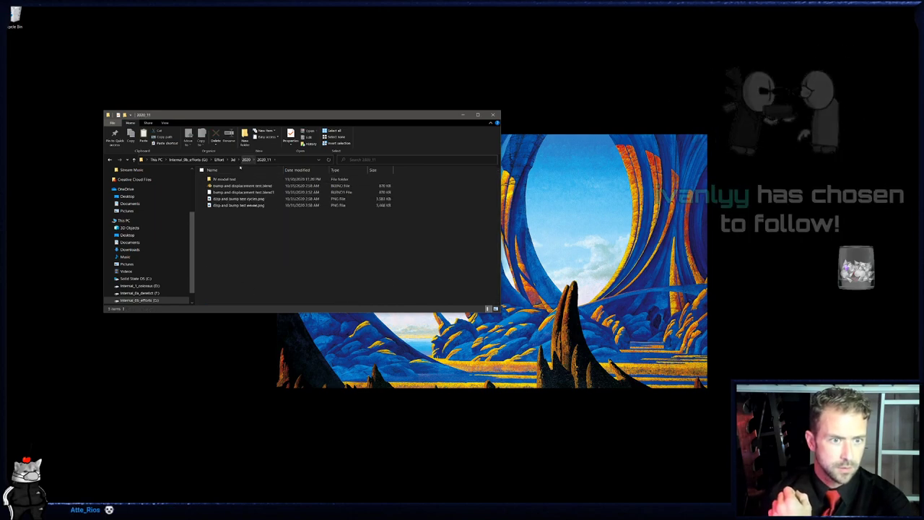
key("BackSpace")
key("Return")
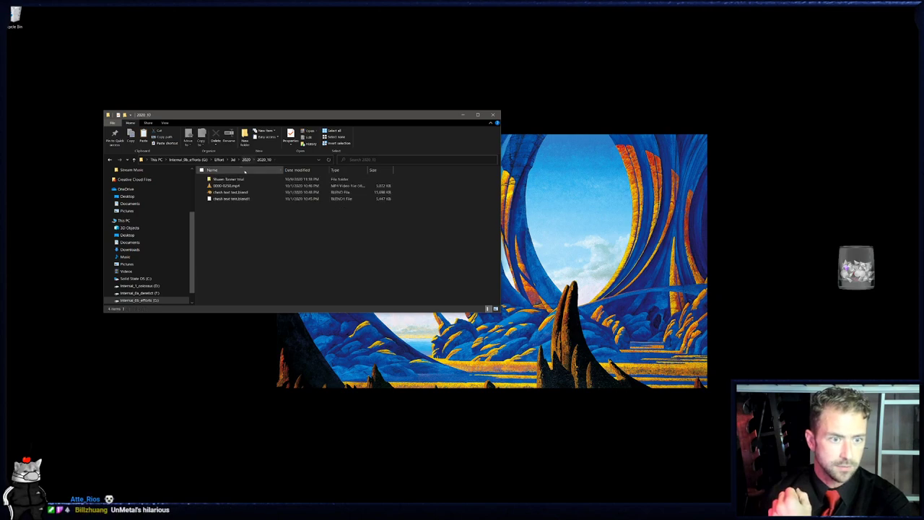
key("BackSpace")
key("Down")
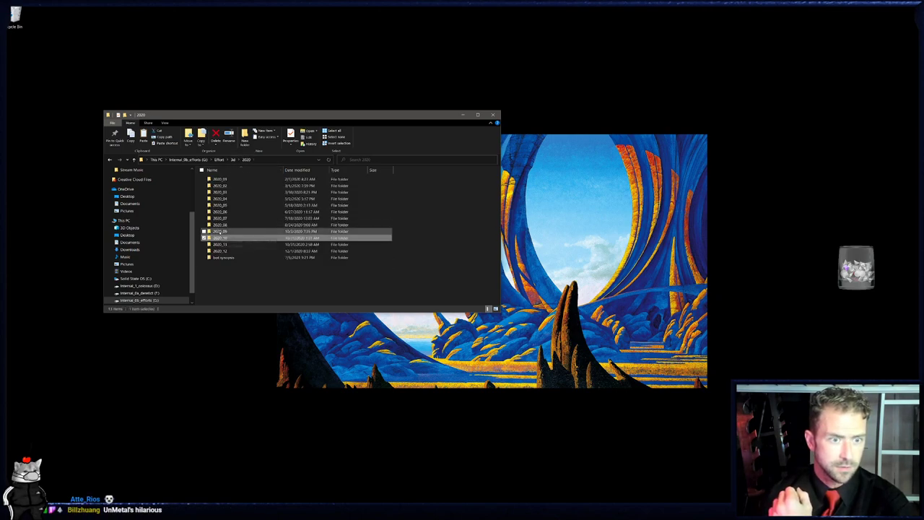
key("Return")
left_click(245, 159)
double_click(213, 226)
left_click(244, 159)
key("Up")
key("Return")
- Check the contents of the 2020_11 project folder again
left_click(246, 159)
key("Down")
key("Down")
key("Down")
key("Down")
key("Return")
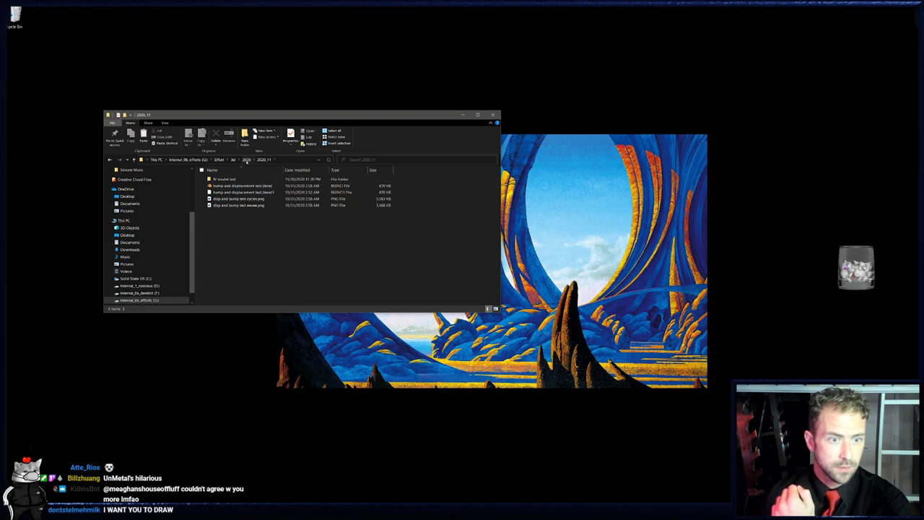
- Open the borg2 folder in 2020_05, show its files as large thumbnails and enlarge the window
left_click(247, 159)
key("Up")
key("Up")
key("Up")
key("Up")
key("Up")
key("Up")
key("Return")
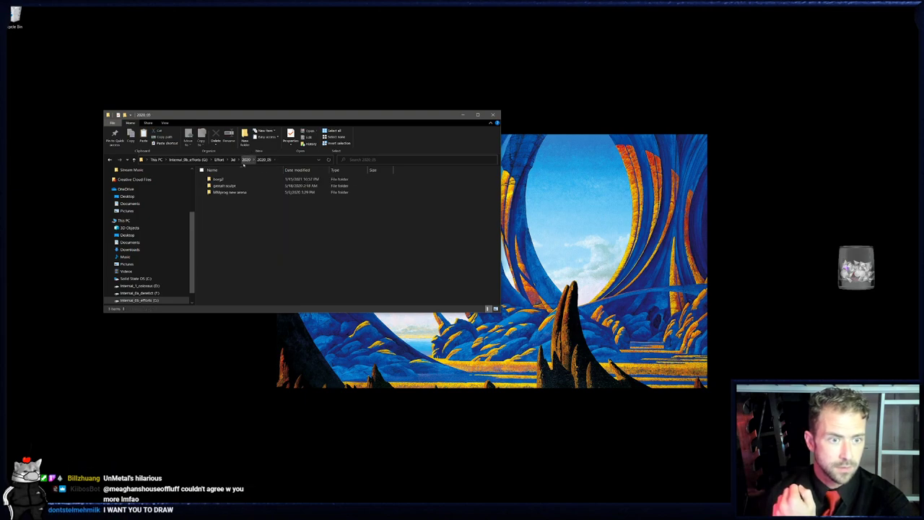
double_click(231, 180)
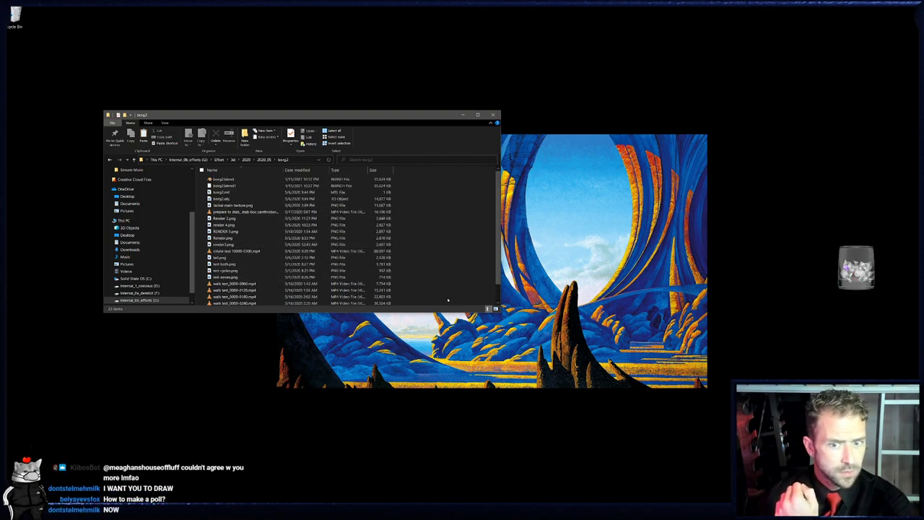
left_click(496, 308)
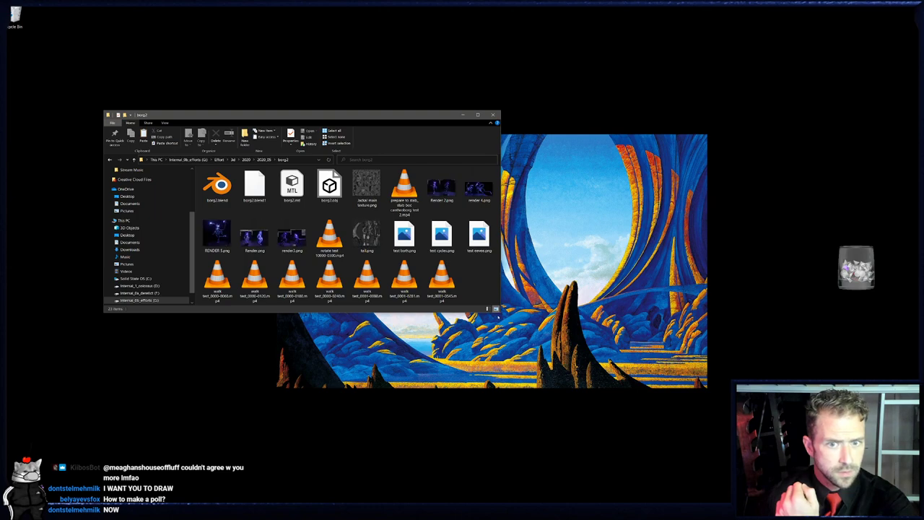
left_click_drag(500, 312, 572, 380)
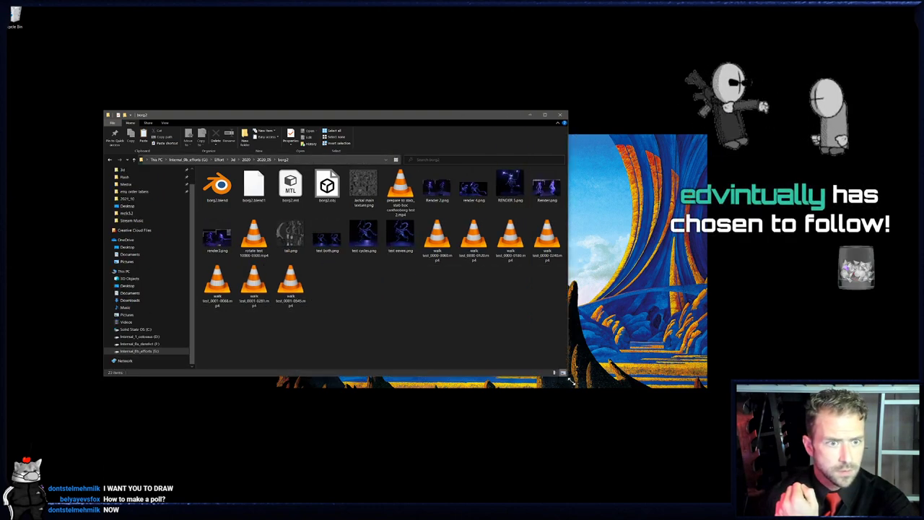
- Look through the 2020_04, 2020_03 and 2020_02 project folders
left_click(265, 159)
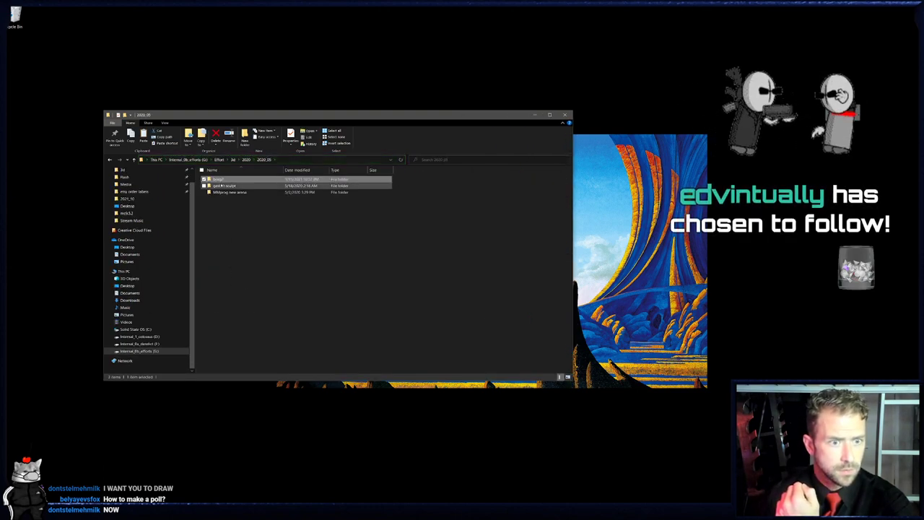
left_click(247, 160)
double_click(232, 200)
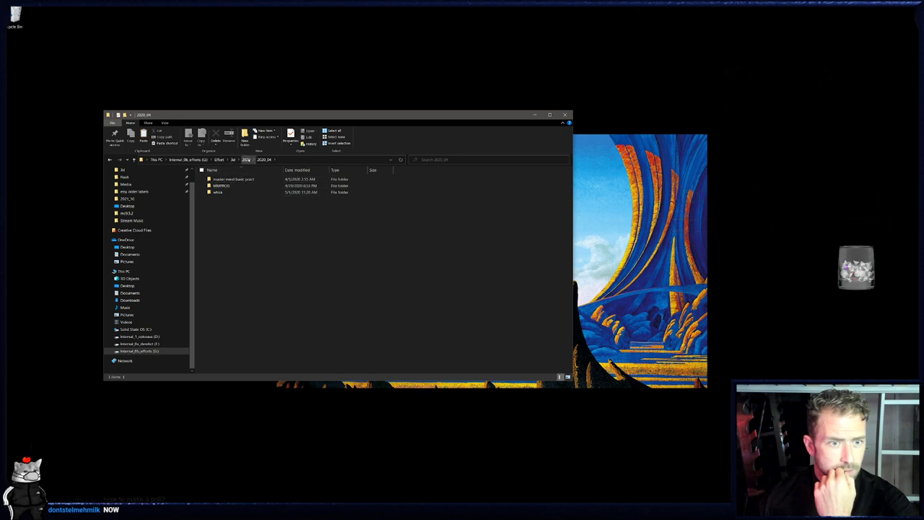
left_click(246, 159)
double_click(231, 192)
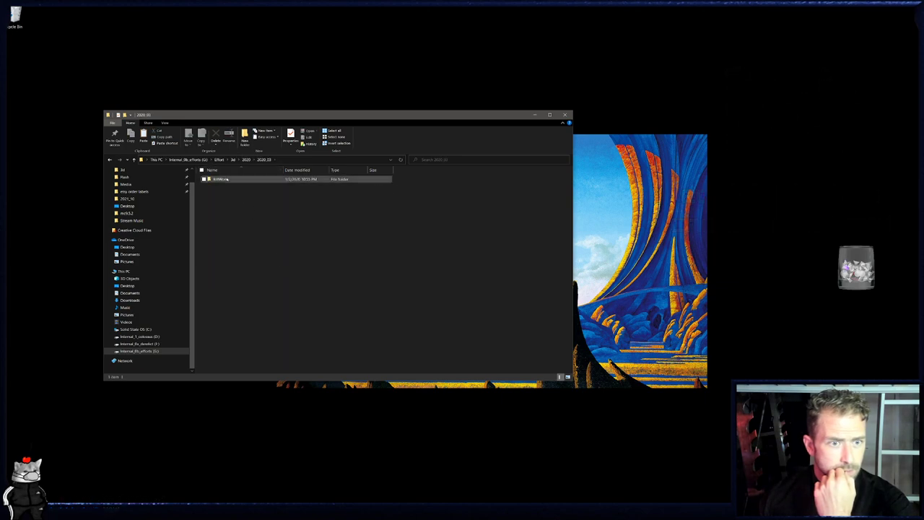
left_click(246, 159)
double_click(224, 186)
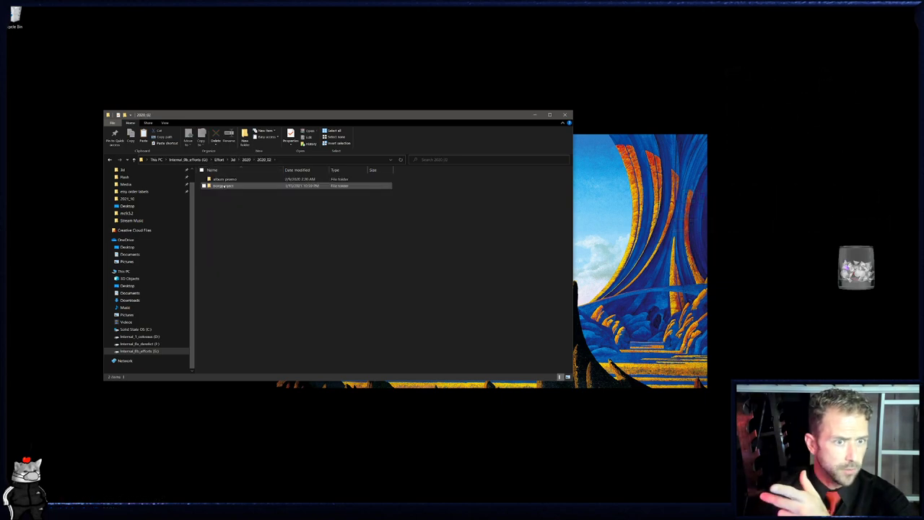
- Open the borgproject folder in 2020_02 and show its files as large thumbnails
left_click(225, 185)
double_click(224, 186)
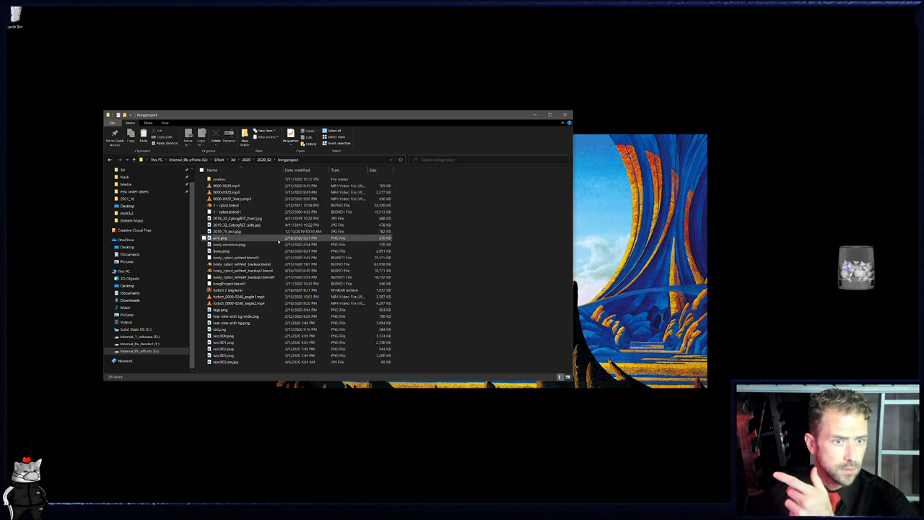
left_click(568, 376)
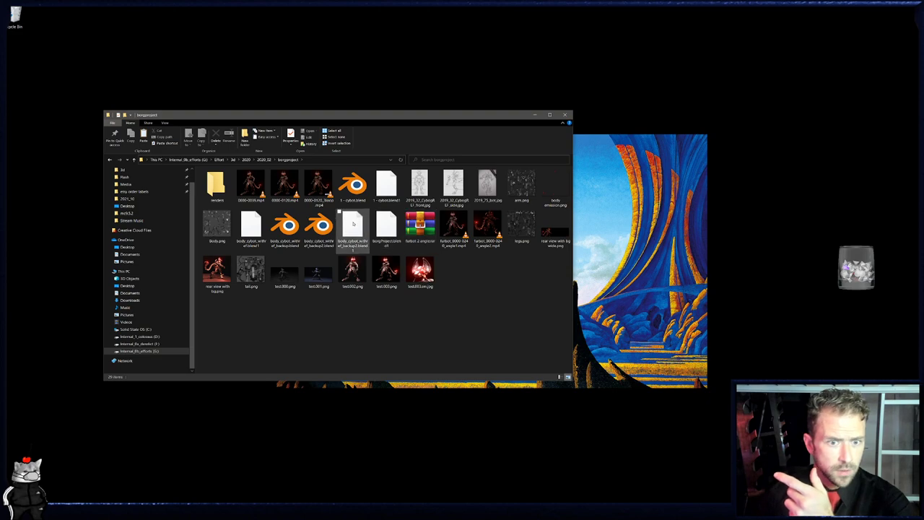
- Open body_cybot_withref_backup.blend from the borgproject folder in Blender
left_click(320, 225)
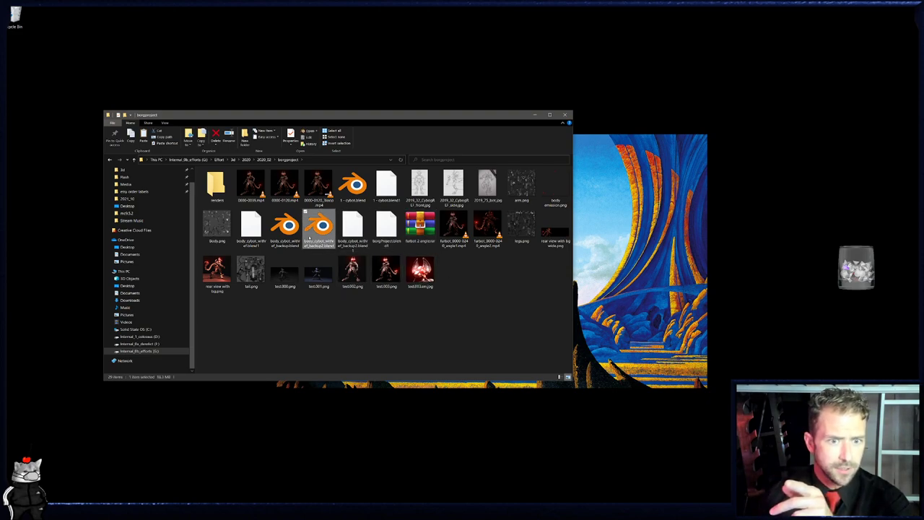
left_click(352, 185)
left_click(287, 225)
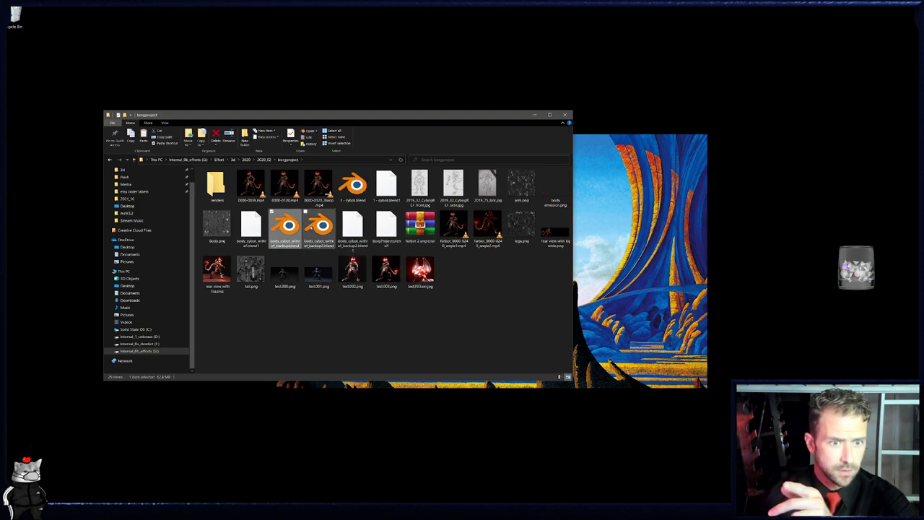
double_click(288, 226)
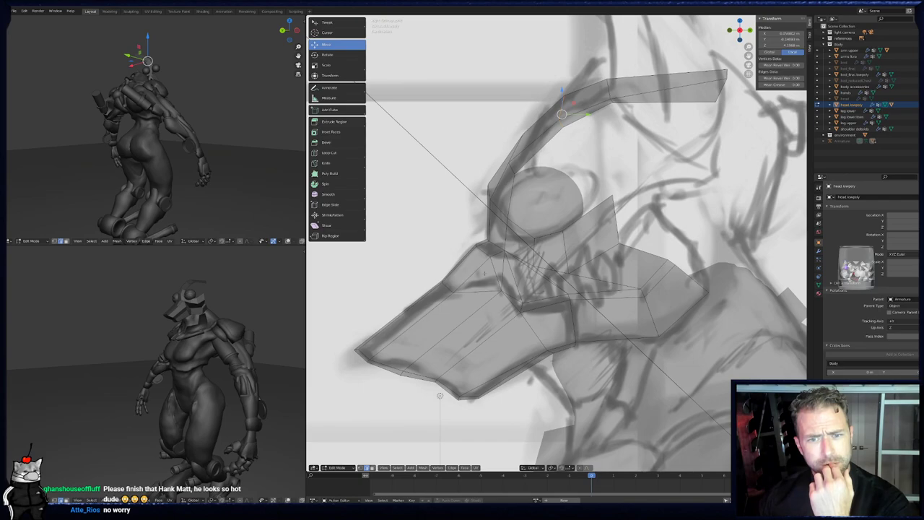
- Examine the head mesh against the reference sketch, and show the full model from the front
scroll(484, 274, "down", 14)
middle_click_drag(484, 274, 503, 267)
middle_click_drag(604, 234, 592, 231)
middle_click_drag(530, 167, 485, 165)
middle_click_drag(574, 325, 580, 322)
key("KP_1")
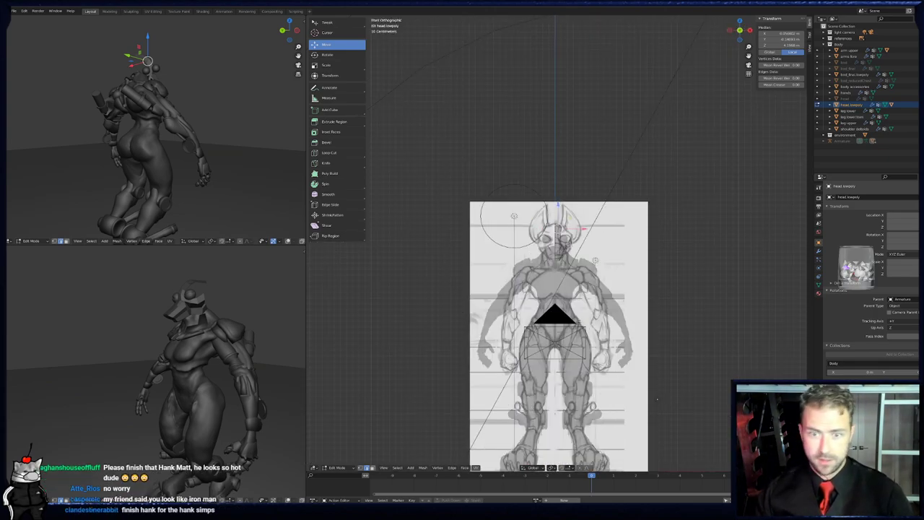
- Switch to Object Mode and inspect the whole cyborg model beside its side and front reference sheets
key("KP_3")
middle_click_drag(649, 216, 588, 326)
key("Tab")
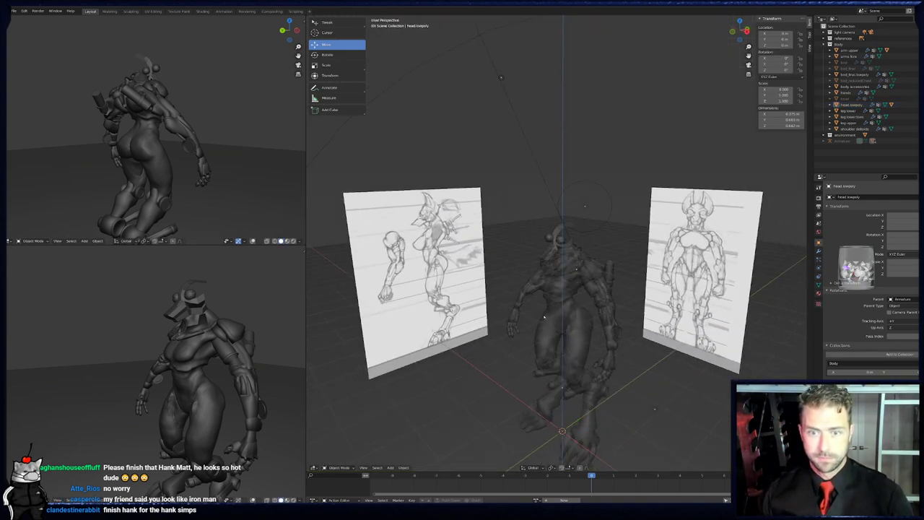
key("KP_1")
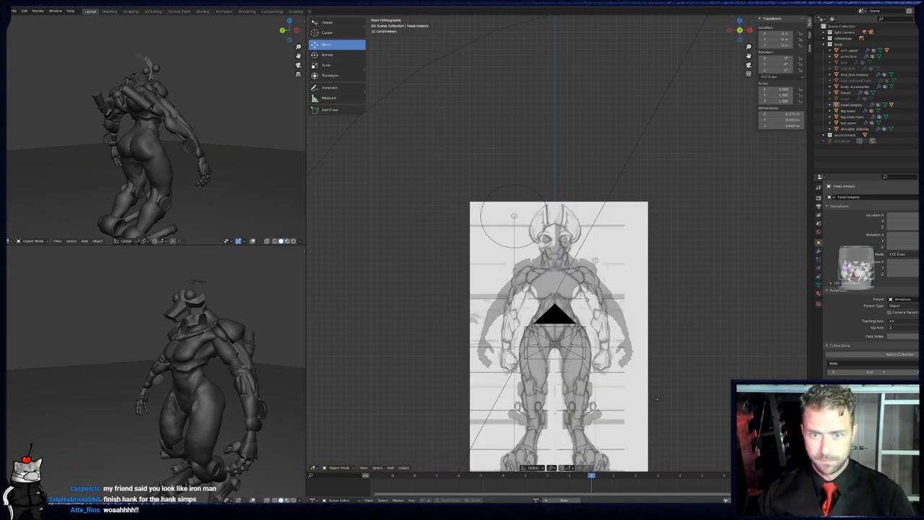
scroll(587, 299, "up", 3)
middle_click_drag(606, 321, 587, 280, "shift")
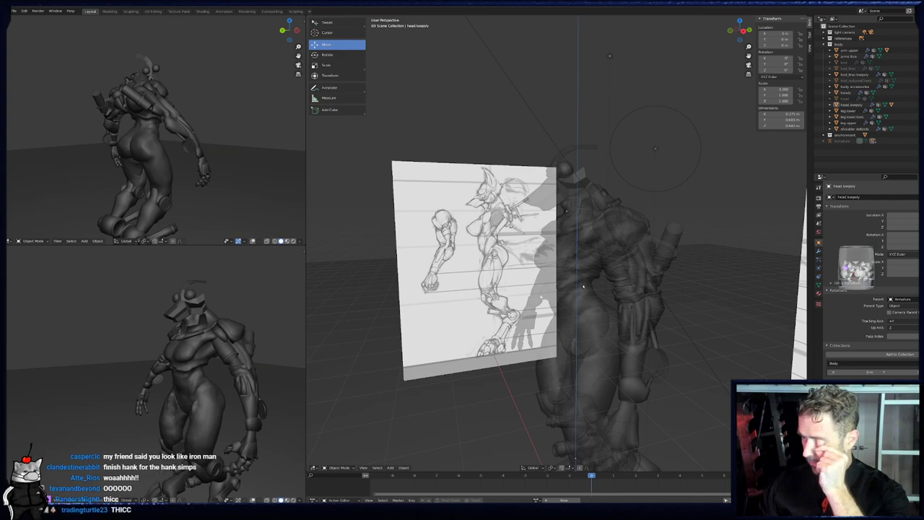
middle_click_drag(559, 302, 567, 305)
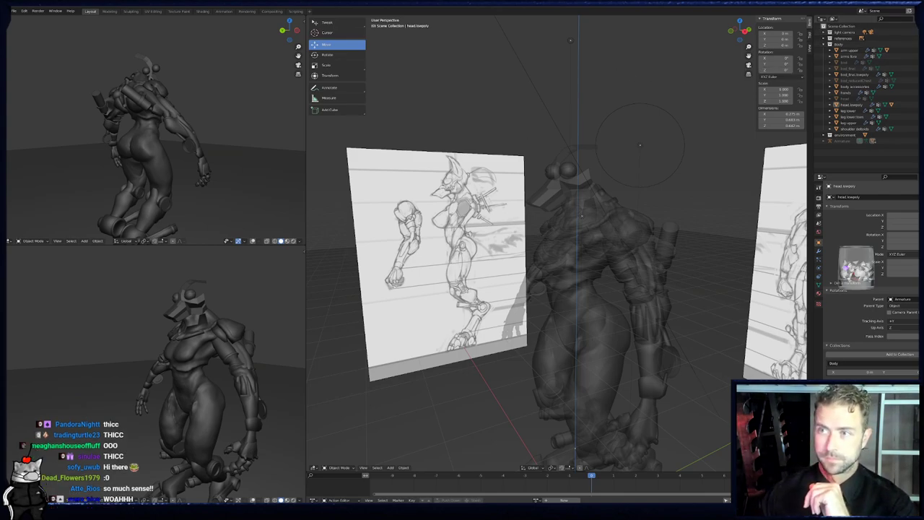
- Close the current Blender file and open body_cybot_withref_backup2.blend from the borgproject folder
left_click(921, 3)
left_click(505, 269)
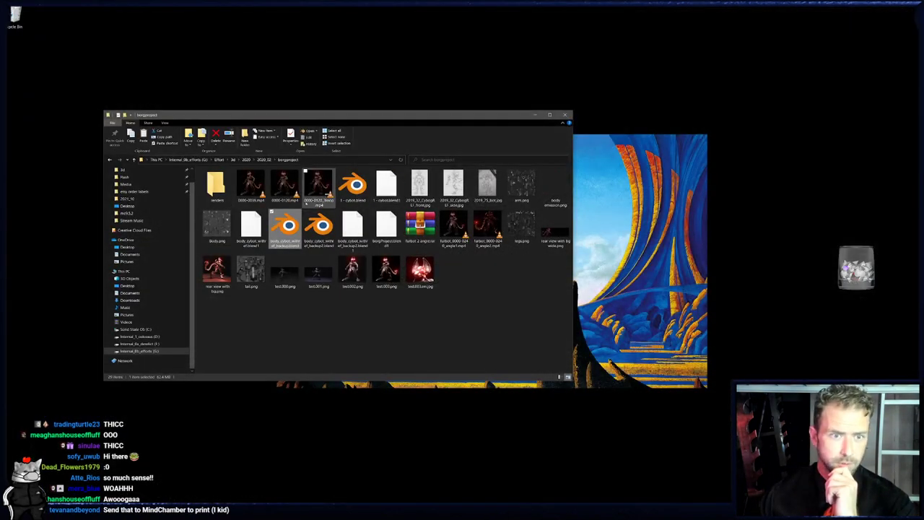
left_click(318, 227)
double_click(326, 225)
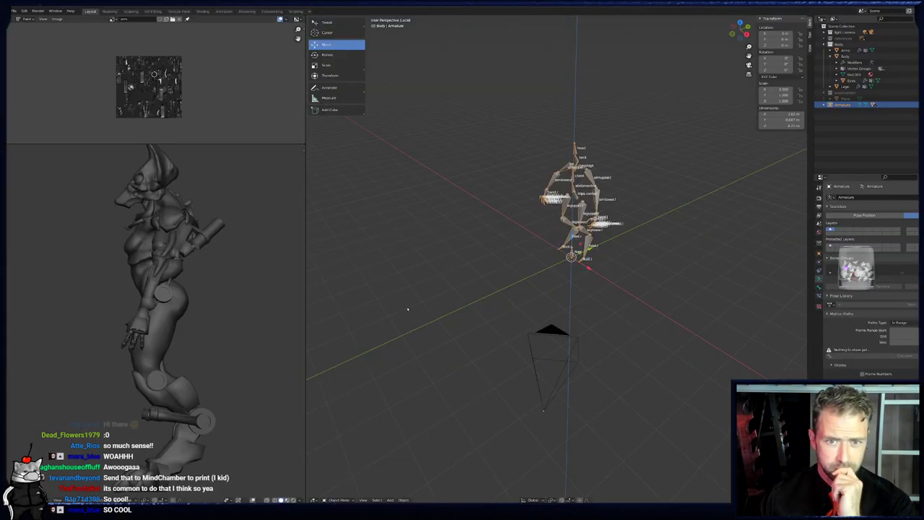
- View the cyborg model from the front and switch its viewport to rendered shading
middle_click_drag(408, 309, 441, 300)
mouse_move(185, 289)
middle_mouse_down()
mouse_move(227, 294)
mouse_move(233, 325)
mouse_move(243, 315)
middle_mouse_up()
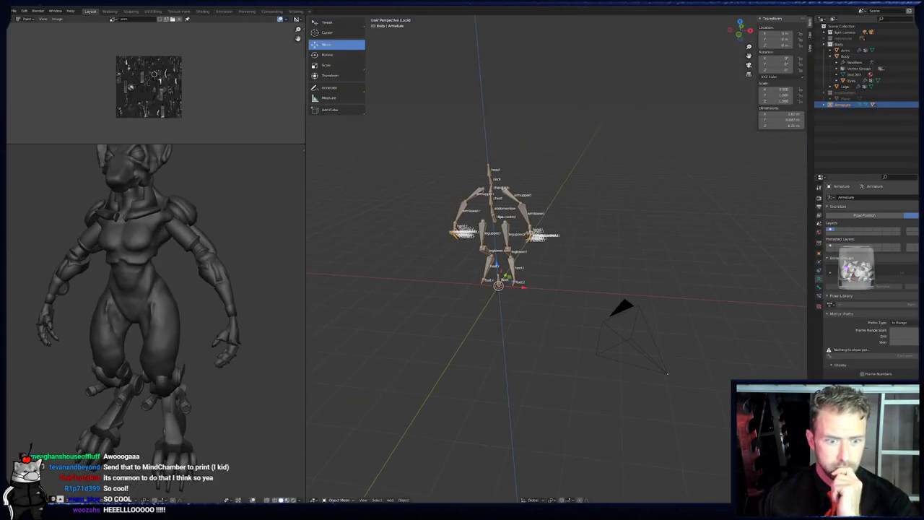
left_click(293, 500)
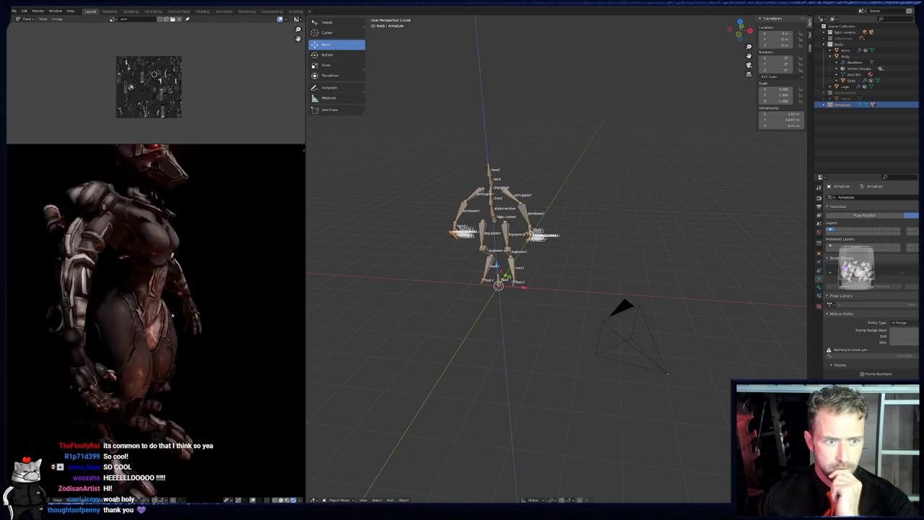
- Put the armature in Pose Mode and change it from rest position to Pose Position
scroll(512, 232, "up", 1)
key("ctrl+Tab")
mouse_move(512, 231)
middle_mouse_down("shift")
mouse_move(523, 244)
mouse_move(514, 242)
mouse_move(525, 242)
middle_mouse_up("shift")
scroll(523, 244, "up", 1)
key("r")
left_click(864, 215)
- Pose the arm by rotating and raising the hand.l bone about 0.42 m, and view the rendered model from the front
middle_click_drag(712, 258, 746, 274)
key("r")
left_click(693, 296)
key("g")
left_click(690, 254)
middle_click_drag(271, 289, 149, 293)
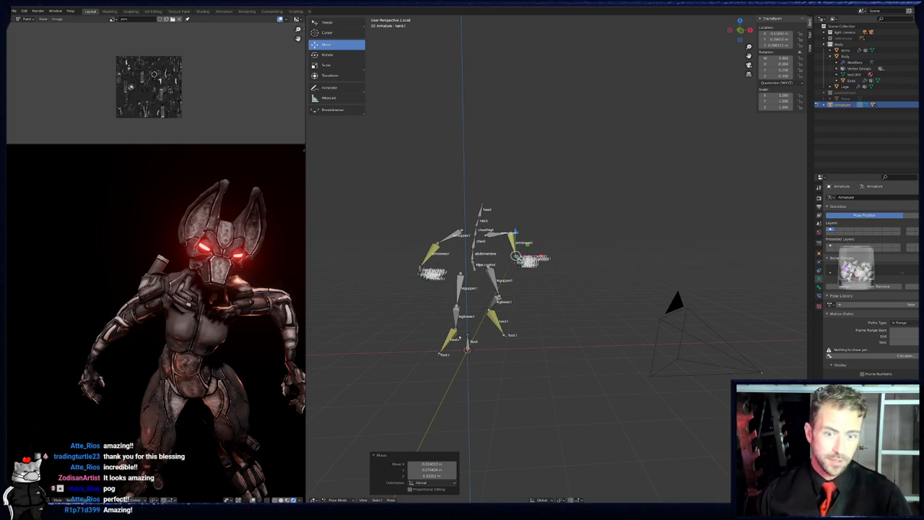
- Try moving the hand.l bone across the body toward the opposite arm
key("g")
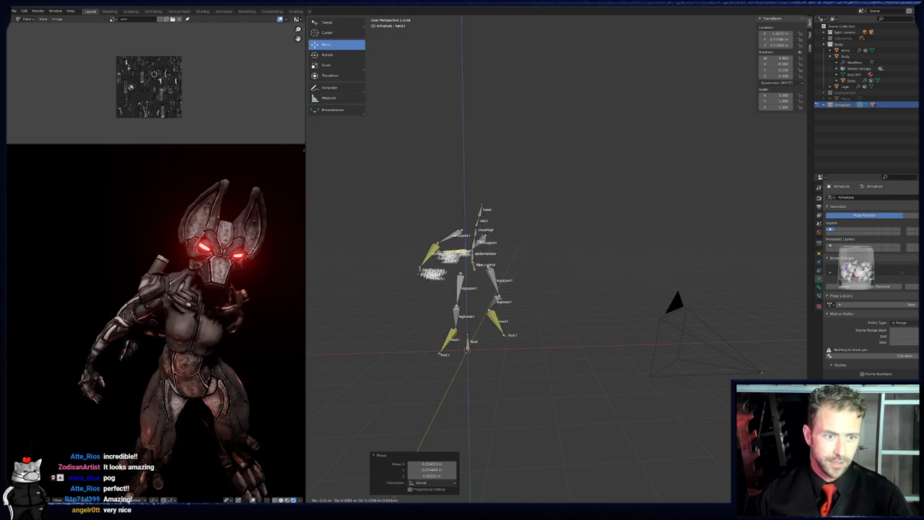
right_click(504, 268)
middle_click_drag(504, 268, 490, 268)
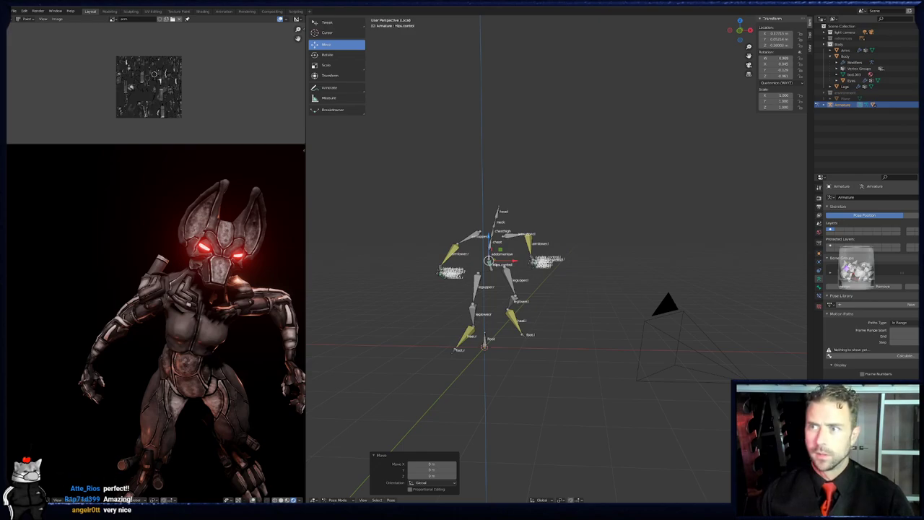
- Quit Blender and return to the borgproject folder
key("ctrl+q")
left_click(512, 269)
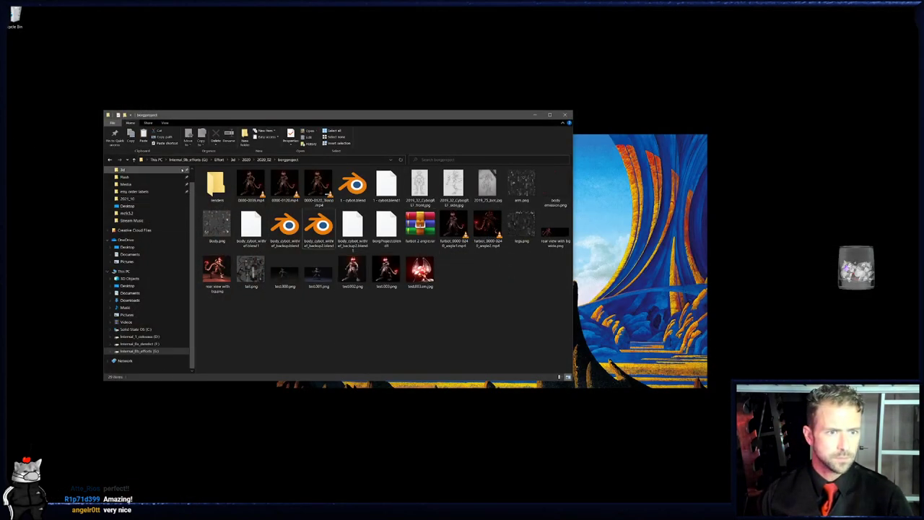
- Go up to the Effort folder, browse to the 2021_10 sketches folder, and open the warmup .clip sketch in Clip Studio Paint
left_click(260, 160)
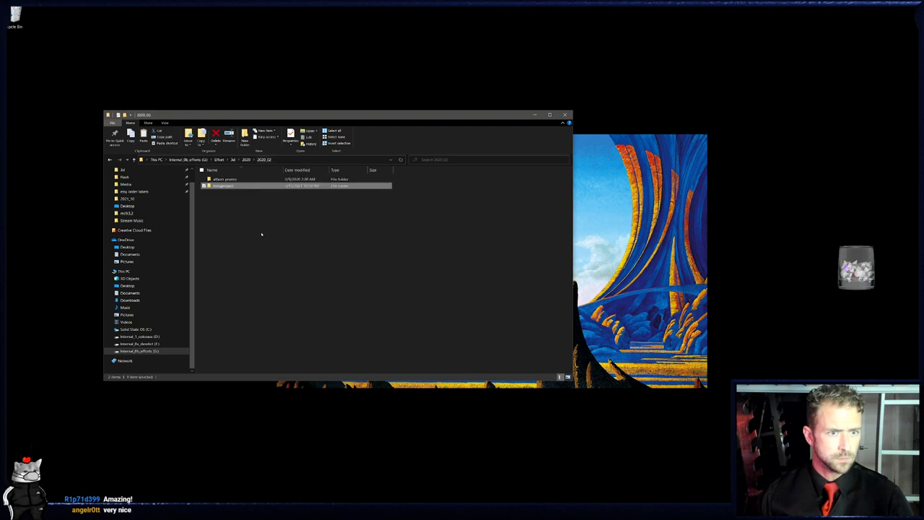
left_click(246, 160)
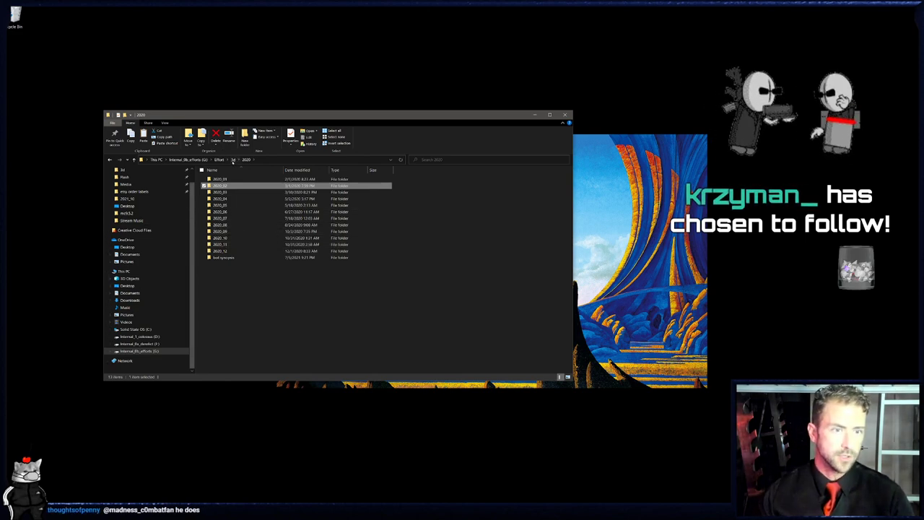
left_click(233, 160)
left_click(219, 159)
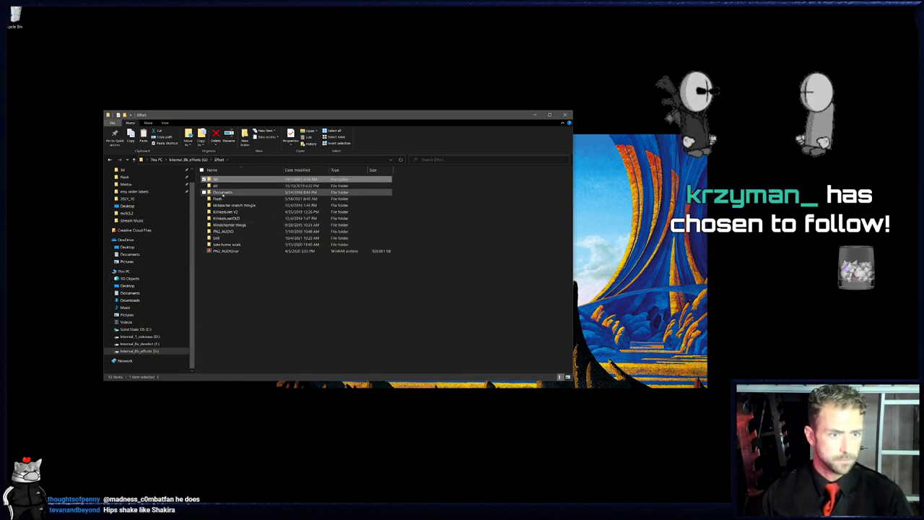
double_click(225, 238)
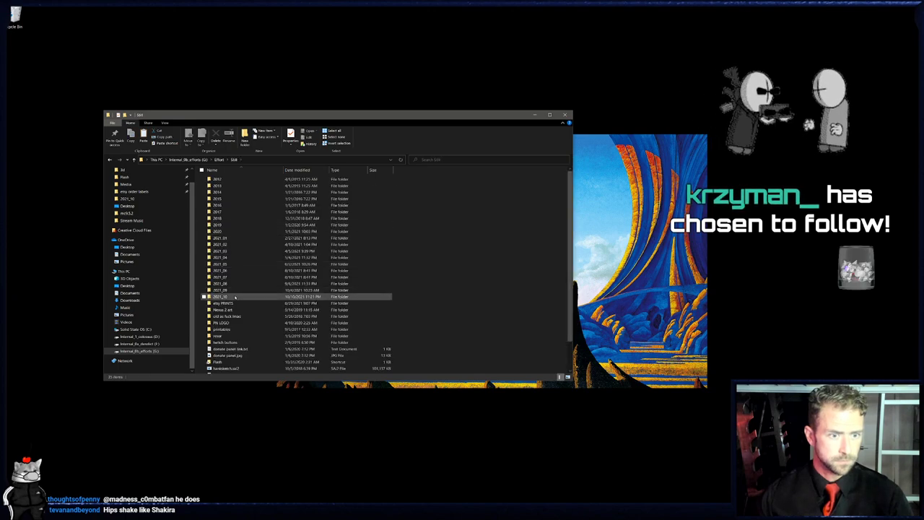
double_click(235, 298)
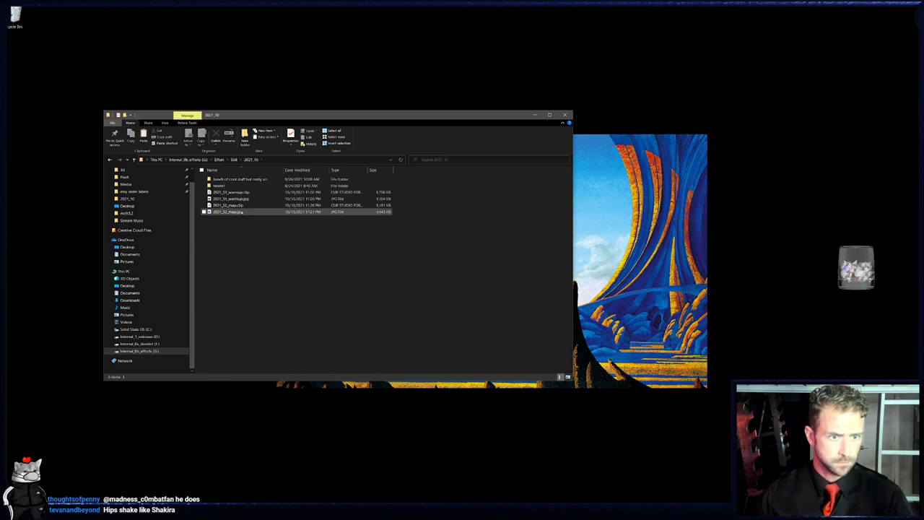
left_click(244, 193)
double_click(242, 193)
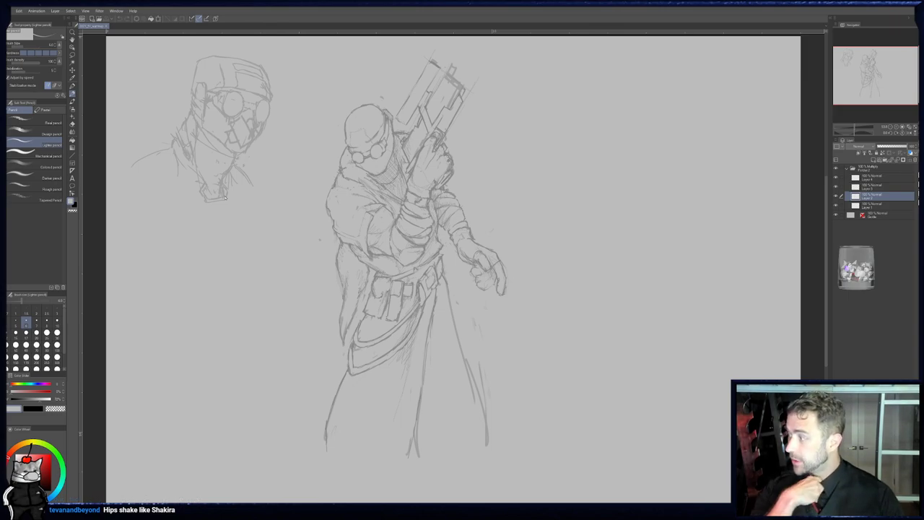
- Refine the pencil lines of the garment folds around the gunman figure's shoulder and torso
left_click(519, 222)
middle_click_drag(473, 201, 494, 278)
left_click_drag(488, 272, 485, 257)
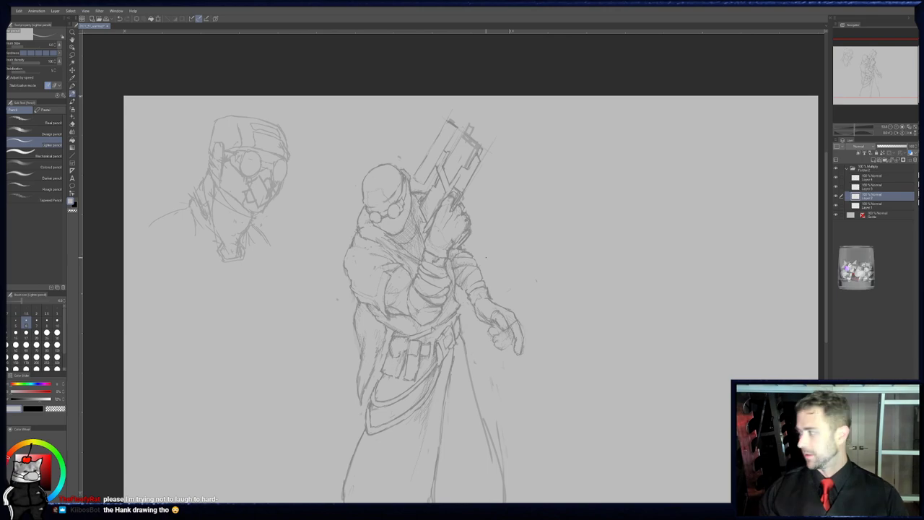
scroll(498, 270, "up", 3)
left_click_drag(374, 228, 406, 257)
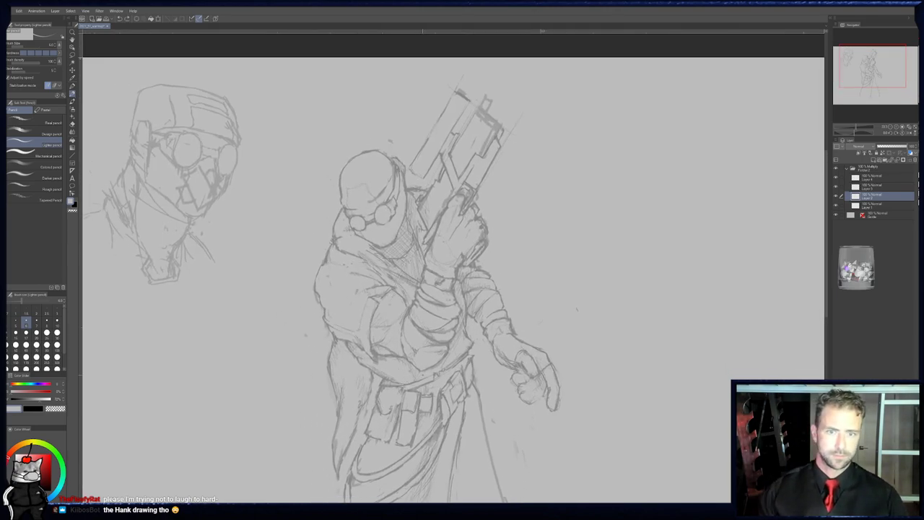
scroll(423, 375, "up", 2)
left_click_drag(389, 339, 458, 342)
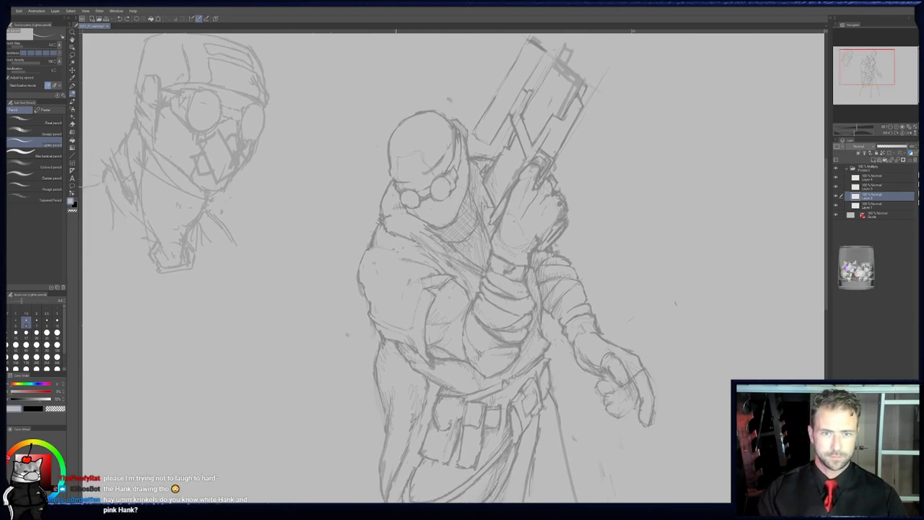
left_click_drag(388, 248, 384, 249)
- Erase and redraw the outer contour of the gunman's bent-arm sleeve with the pencil
key("p")
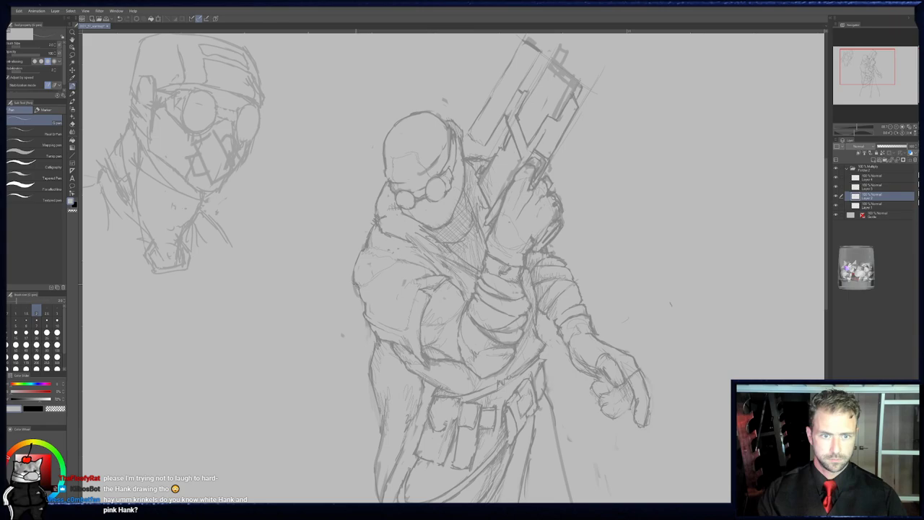
key("b")
key("p")
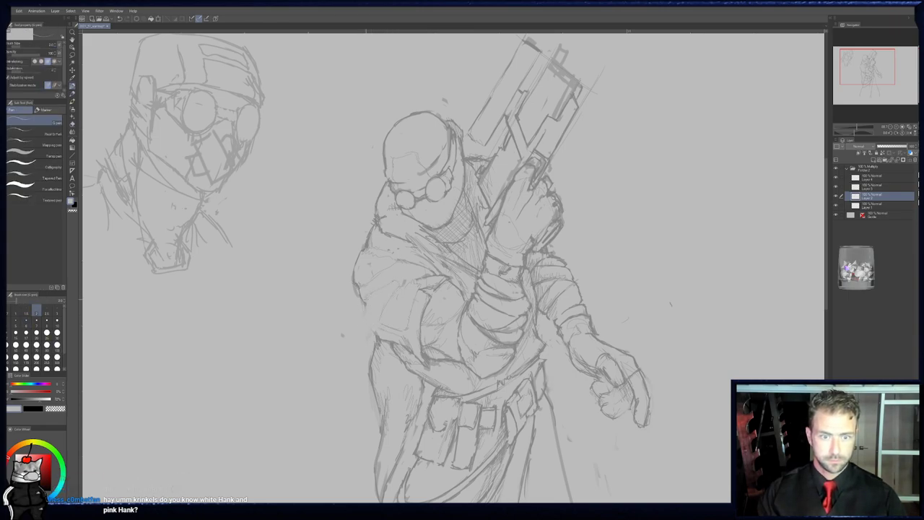
key("p")
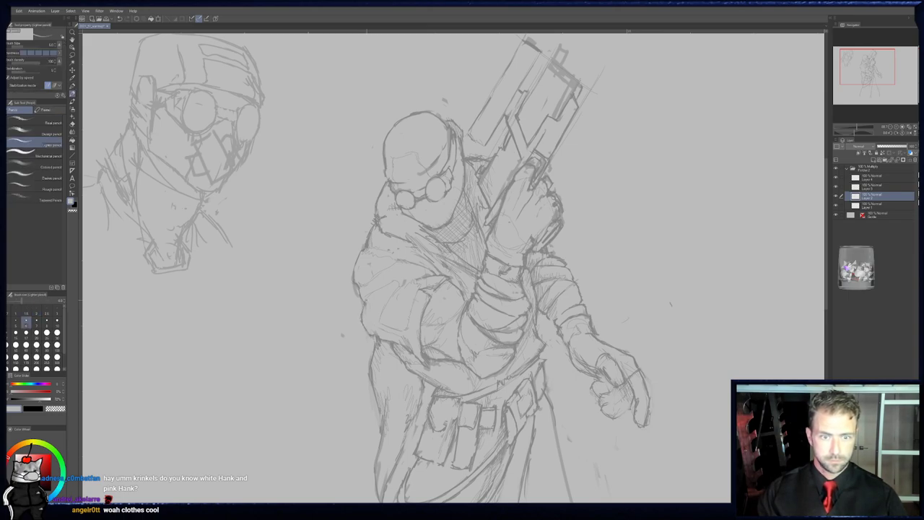
key("b")
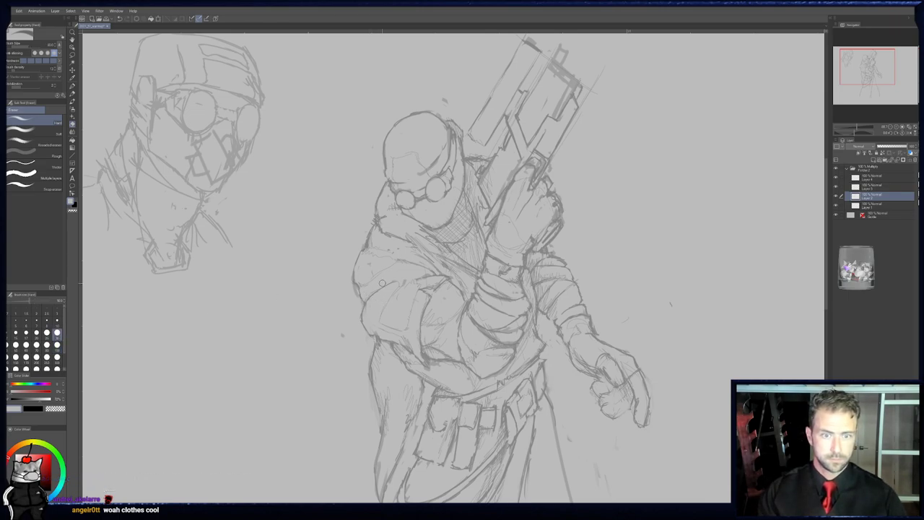
- Sketch a ball-shaped head with a curved strap and two round goggle lenses below the masked head sketch
middle_click_drag(364, 250, 364, 244)
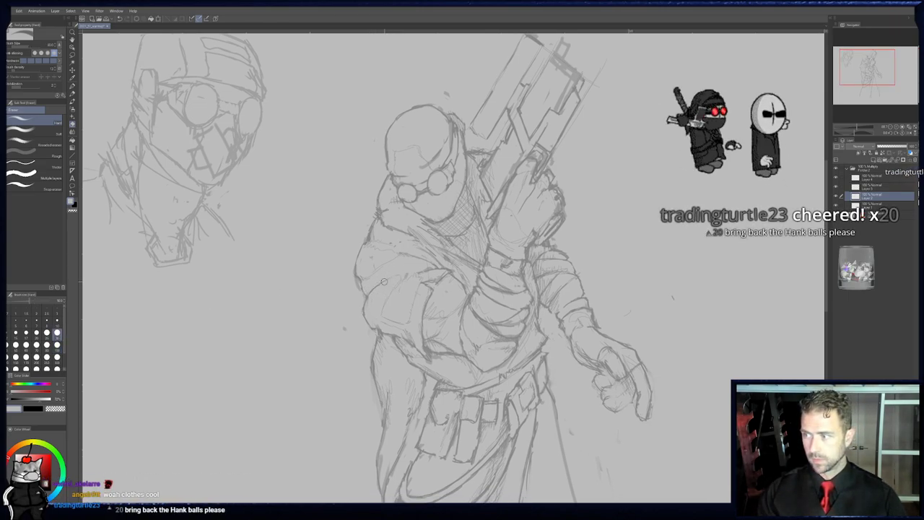
scroll(372, 253, "down", 2)
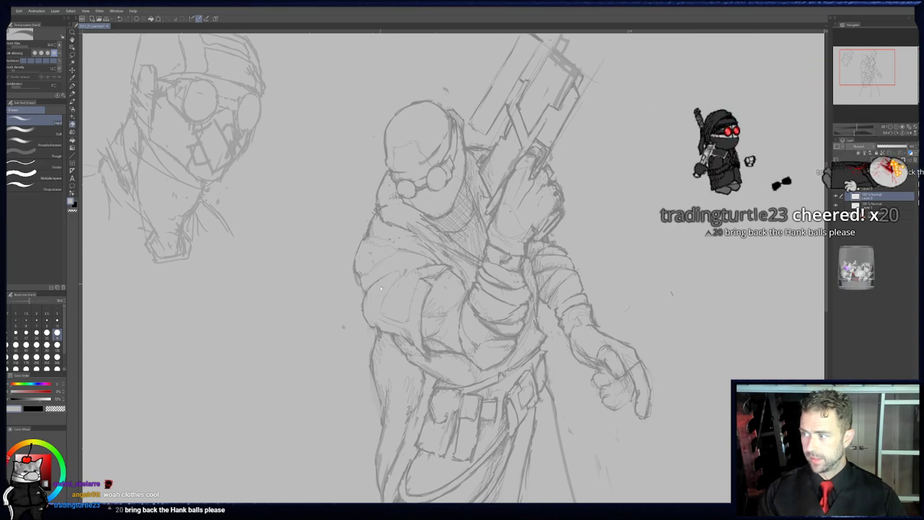
middle_click_drag(382, 268, 383, 253)
middle_click_drag(210, 304, 258, 322)
key("p")
mouse_move(246, 362)
left_mouse_down()
mouse_move(208, 316)
mouse_move(218, 353)
mouse_move(253, 337)
mouse_move(265, 316)
mouse_move(265, 327)
left_mouse_up()
left_click_drag(272, 319, 280, 309)
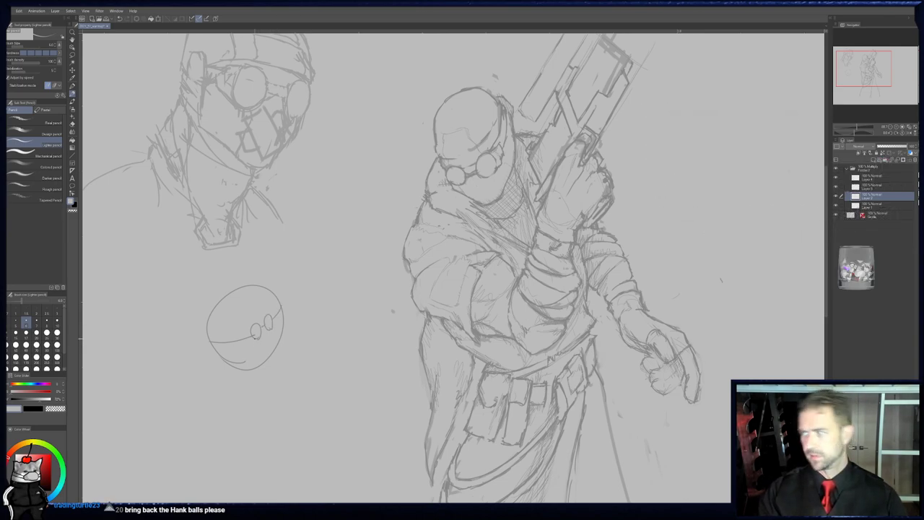
- Add a pointed bandana tail behind the ball-shaped head and reinforce its round outline
mouse_move(244, 361)
left_mouse_down()
mouse_move(200, 374)
mouse_move(215, 356)
left_mouse_up()
key("p")
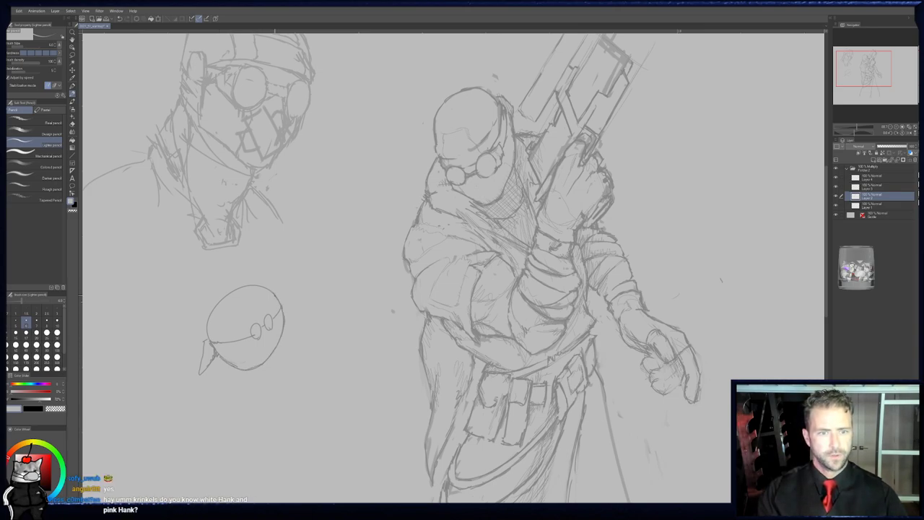
left_click_drag(222, 295, 247, 285)
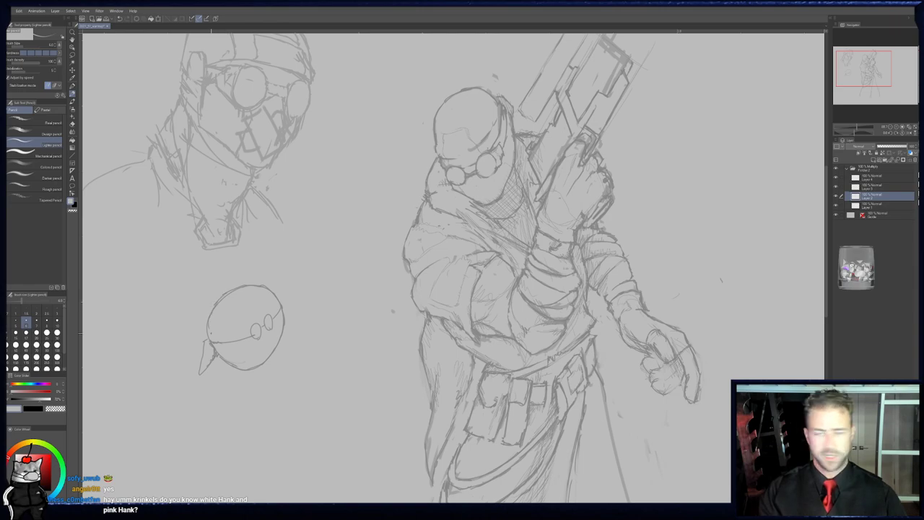
left_click_drag(282, 314, 265, 314)
- Set the eraser size to 17, and clean up and redraw the fold lines on the gunman's upper sleeve
mouse_move(264, 312)
middle_mouse_down()
mouse_move(245, 296)
mouse_move(228, 305)
middle_mouse_up()
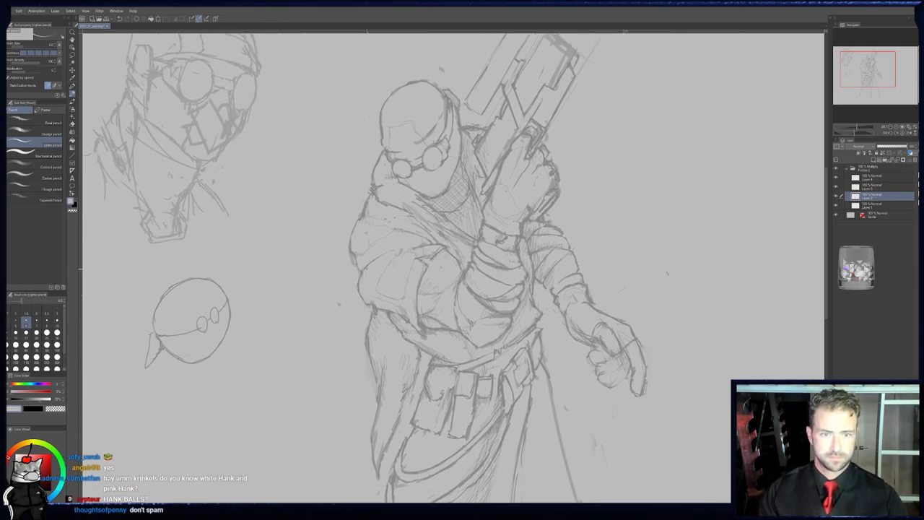
key("e")
key("p")
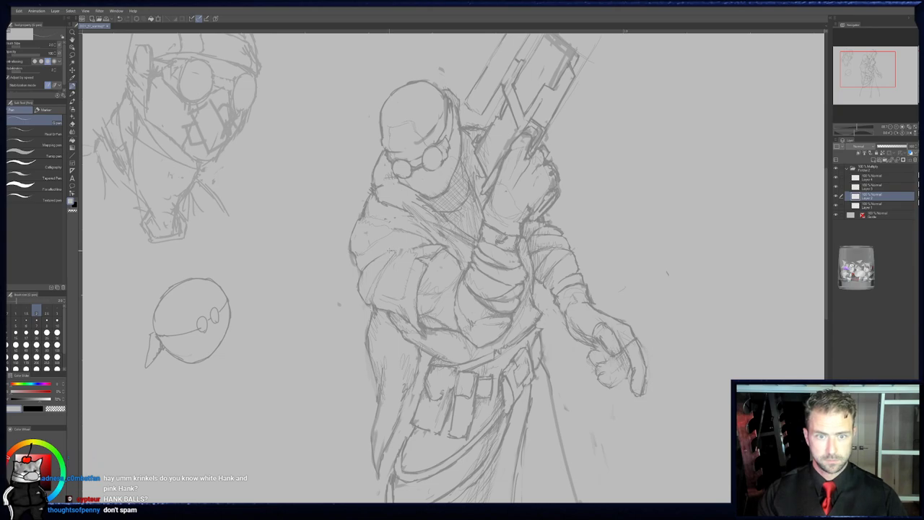
key("e")
left_click(26, 333)
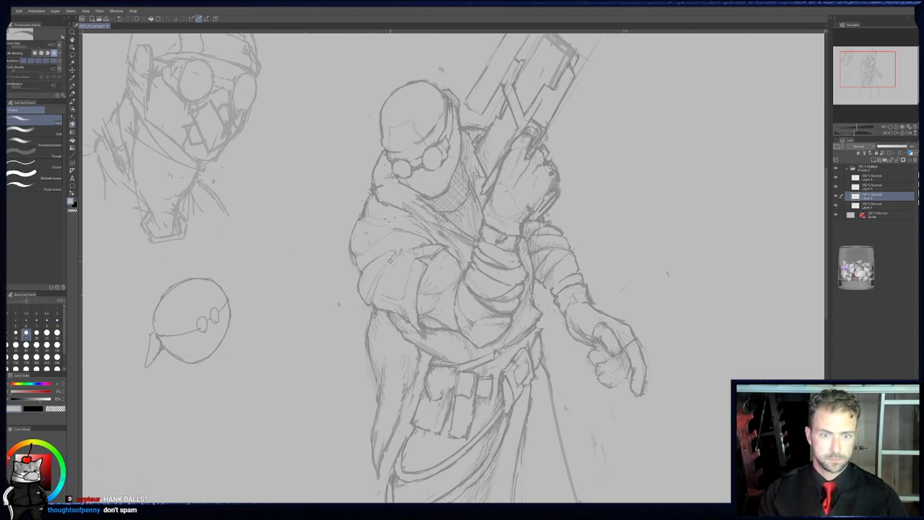
key("p")
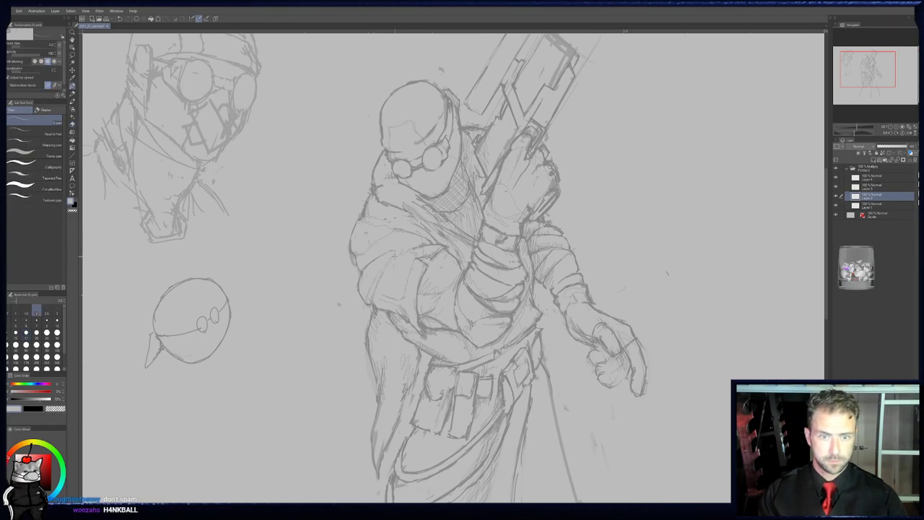
key("p")
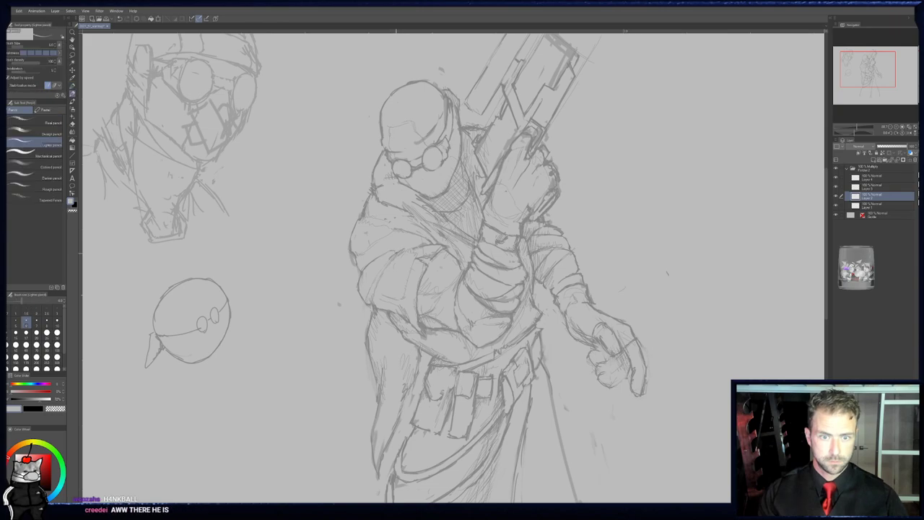
key("b")
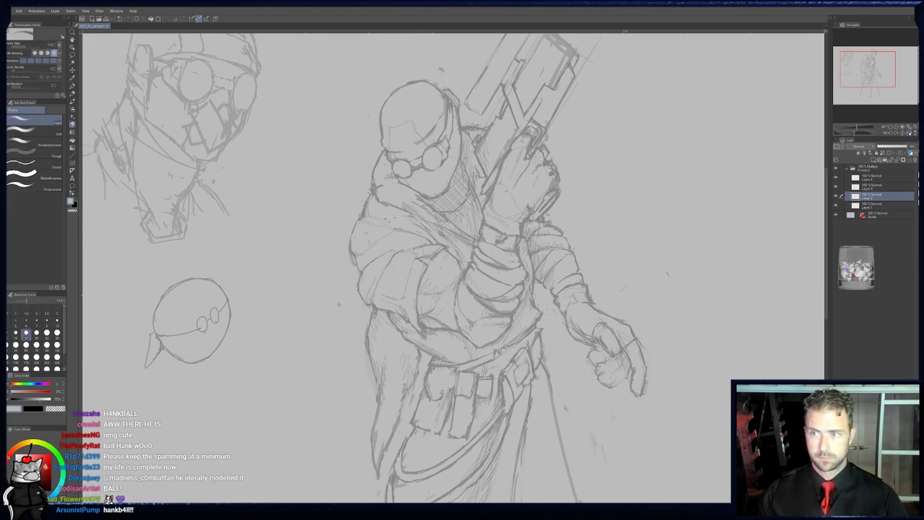
- Flip the canvas view horizontally to check the figure's proportions, and restore the original orientation
left_click(909, 133)
middle_click_drag(488, 237, 515, 232)
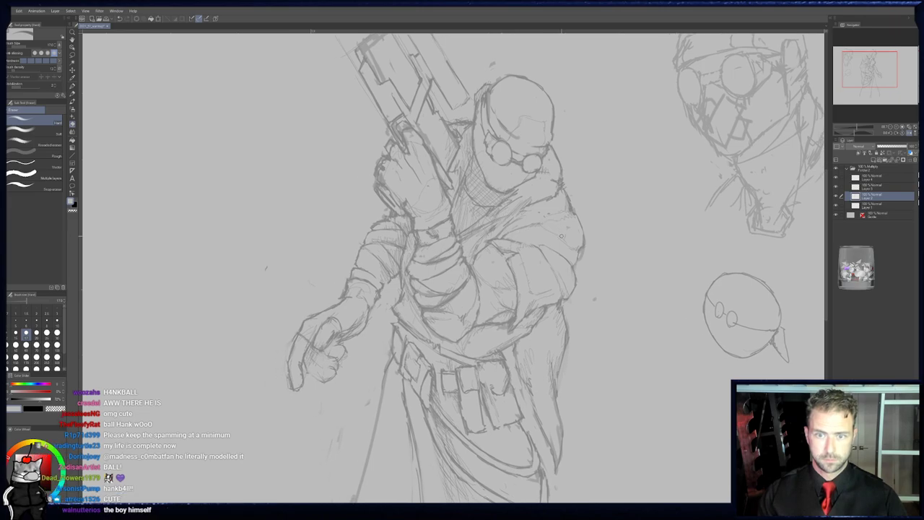
key("h")
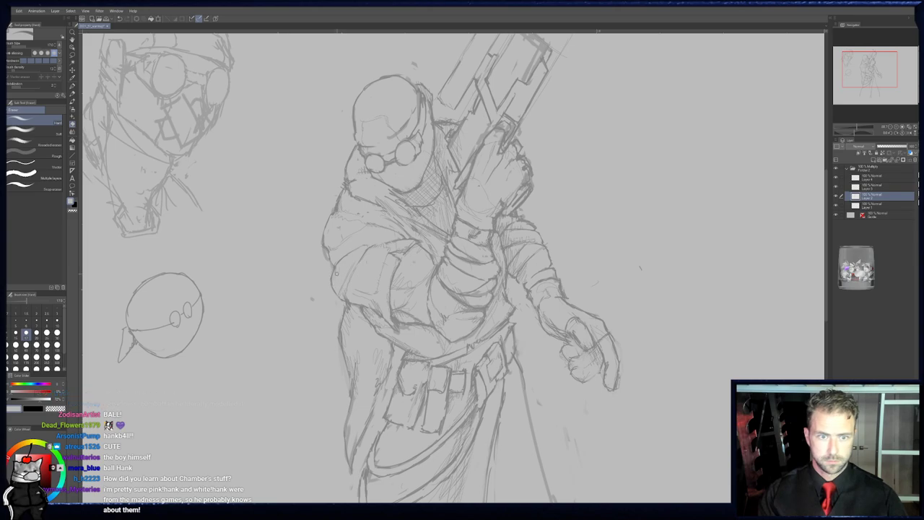
- Clean up and redraw the fold and seam lines on the gunman's bent upper sleeve, alternating between drawing and erasing
key("p")
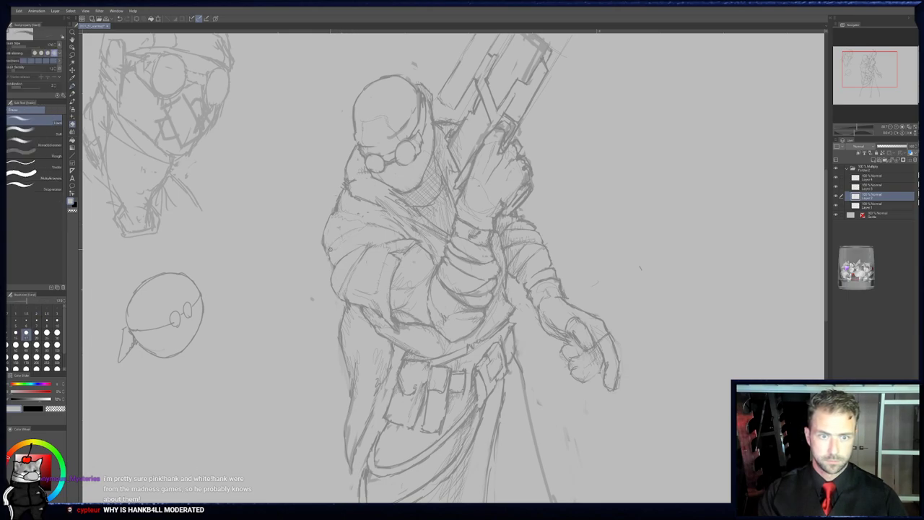
key("p")
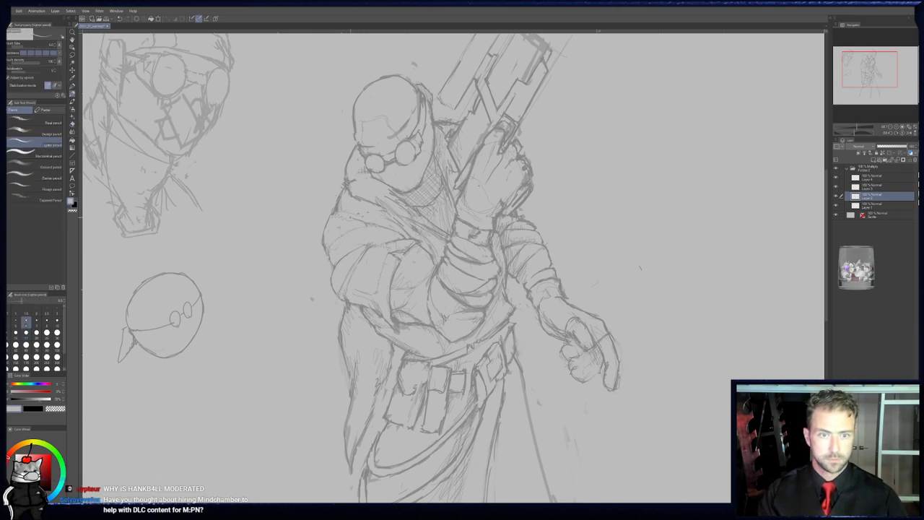
key("p")
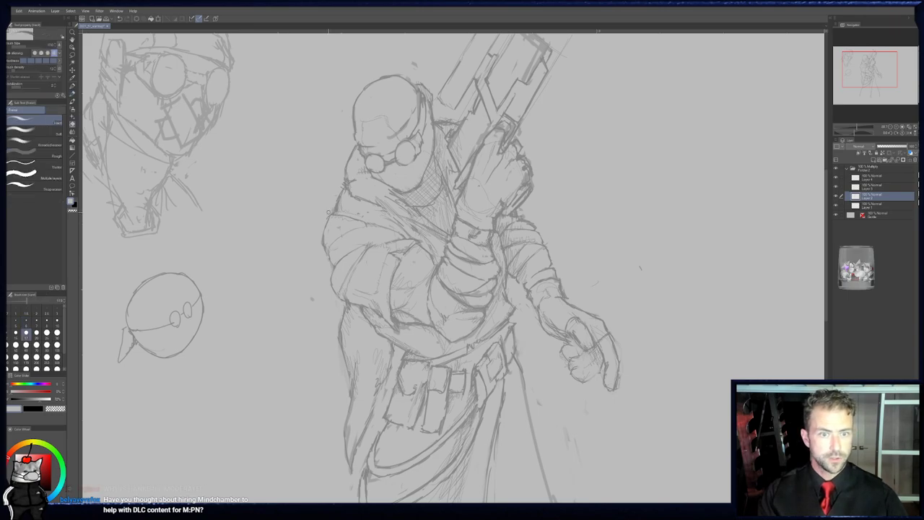
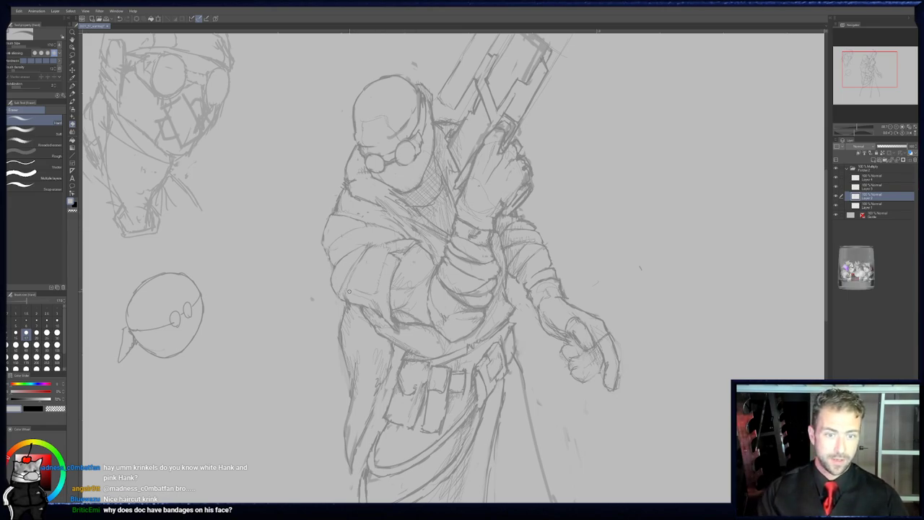
key("p")
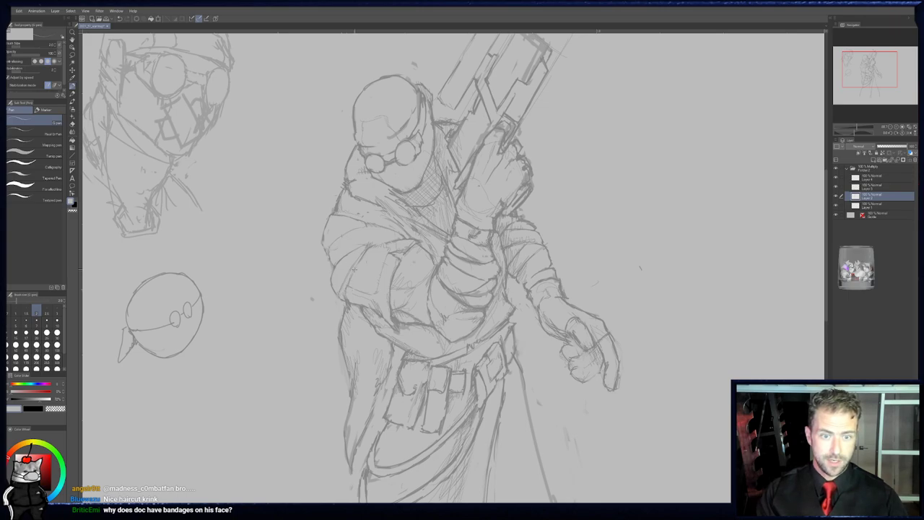
key("p")
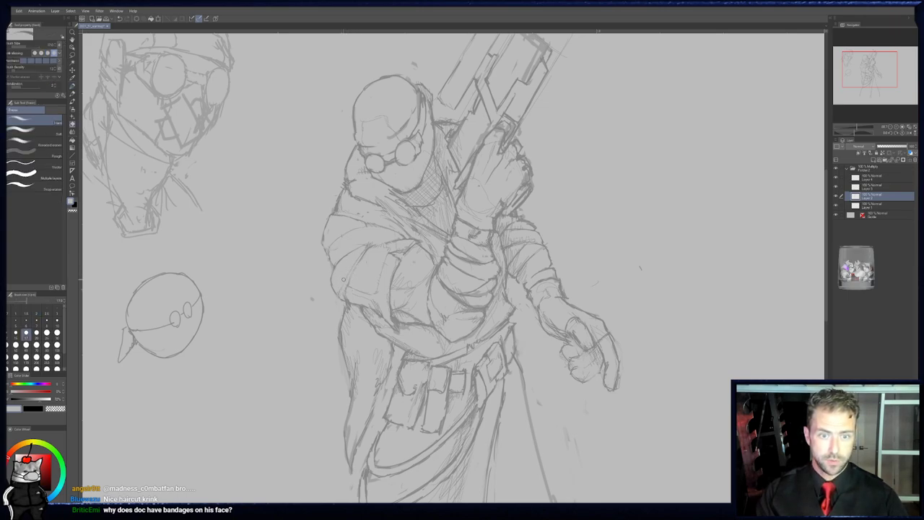
key("p")
key("p")
key("p")
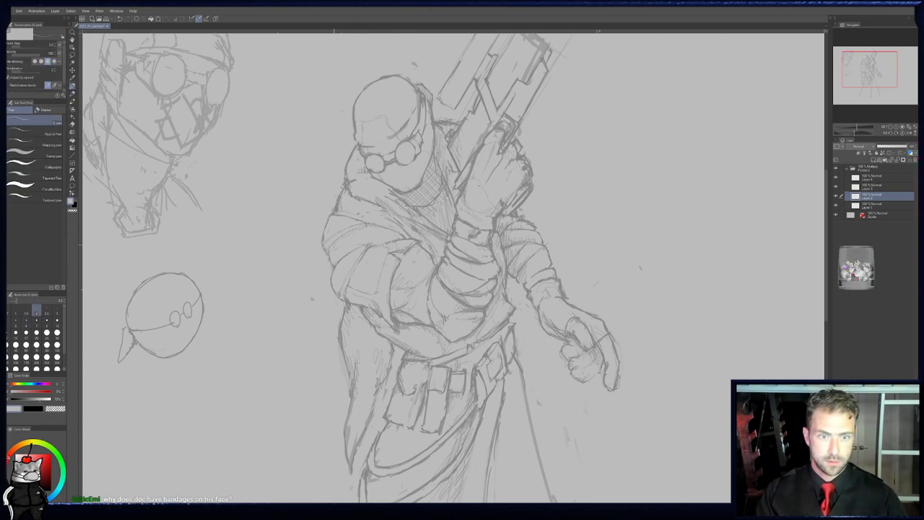
key("p")
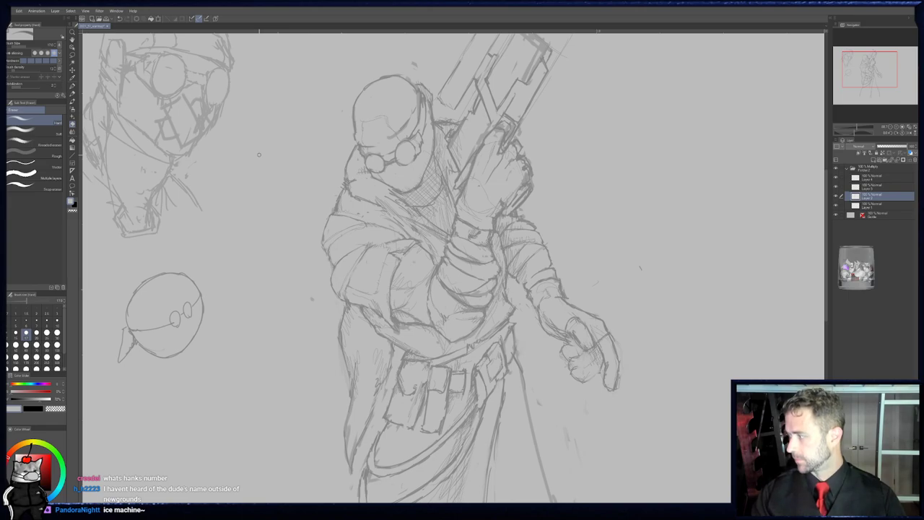
- Touch up the outer shoulder edge of the gunman's sleeve with the eraser, pen and pencil
scroll(329, 260, "up", 1)
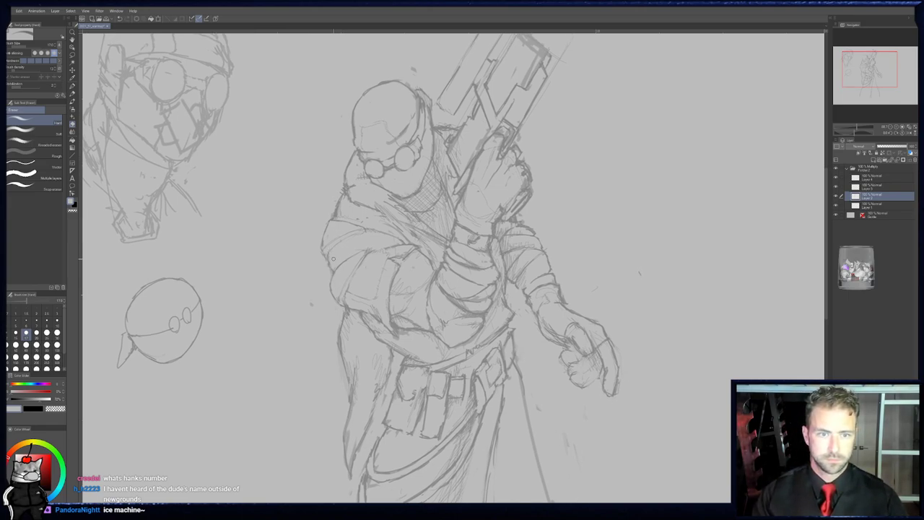
key("p")
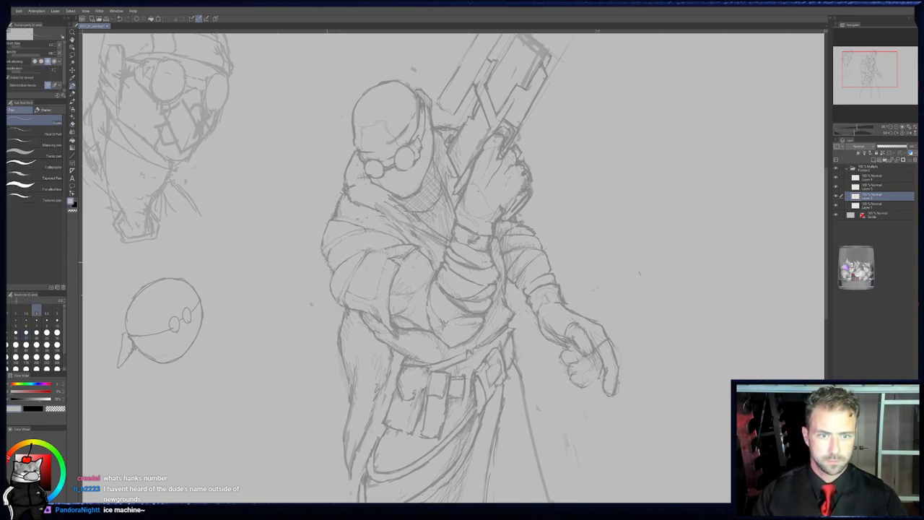
scroll(352, 268, "up", 2)
key("p")
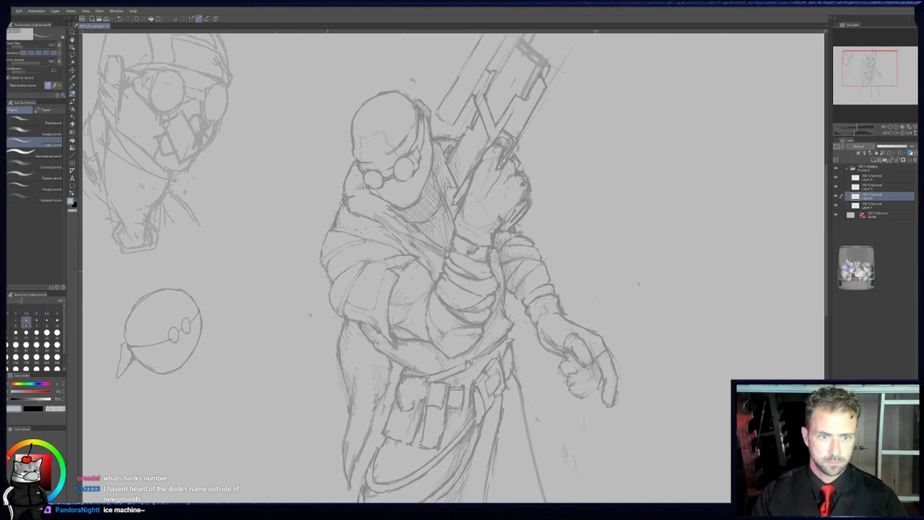
key("p")
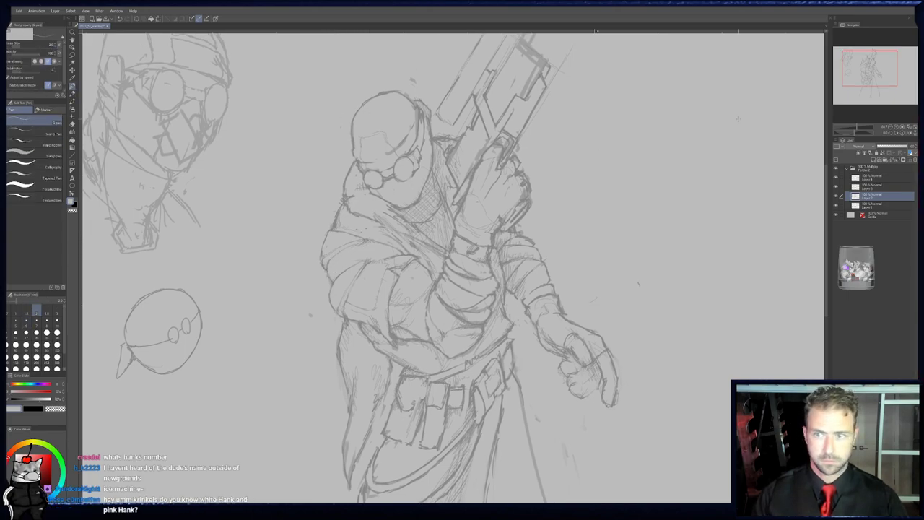
- Mirror the canvas view to review the gunman's pose and sleeve folds, and return it to the normal orientation
left_click(910, 133)
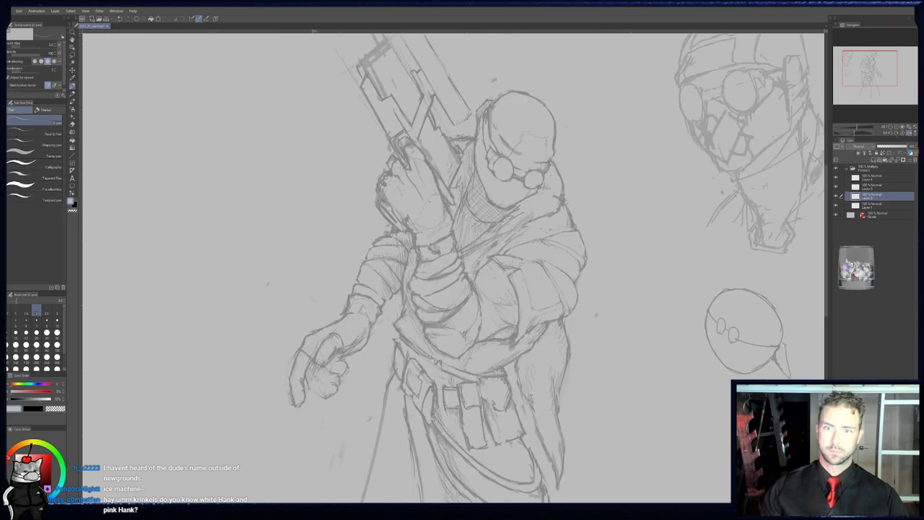
key("e")
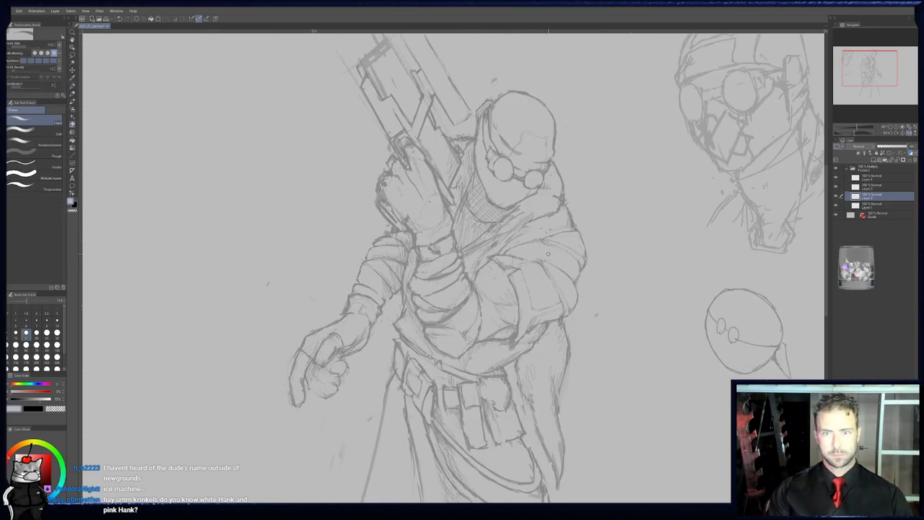
key("p")
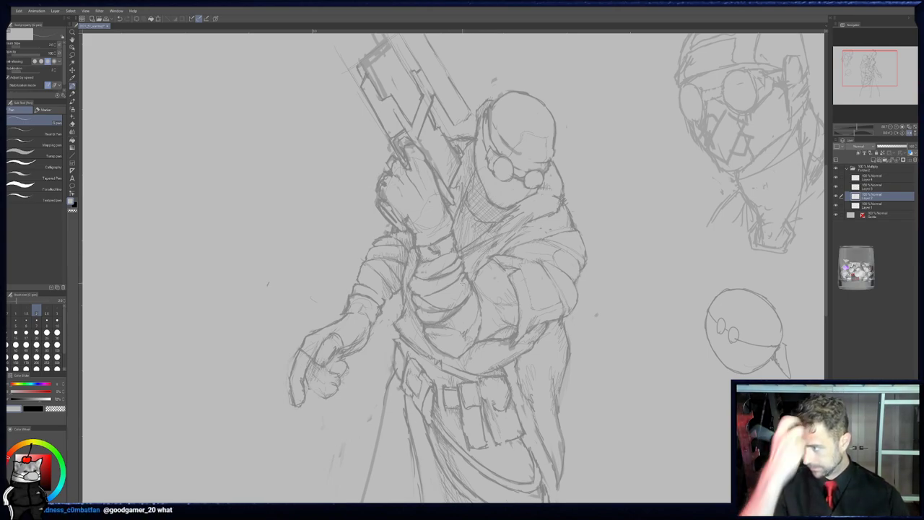
middle_click_drag(469, 229, 463, 243)
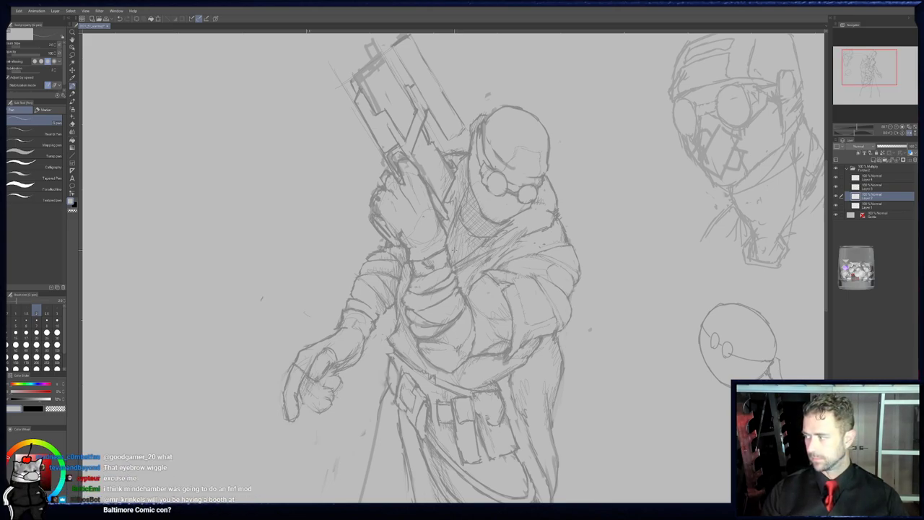
middle_click_drag(456, 252, 455, 250)
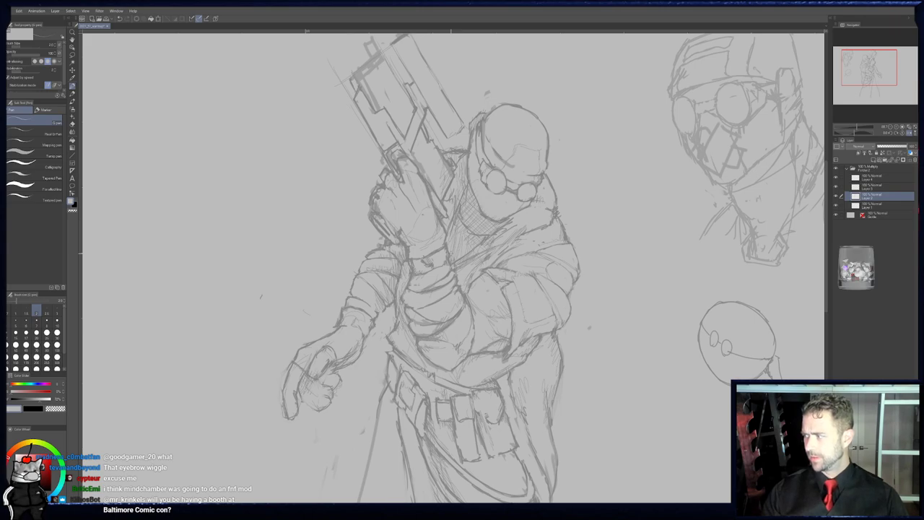
middle_click_drag(463, 242, 460, 246)
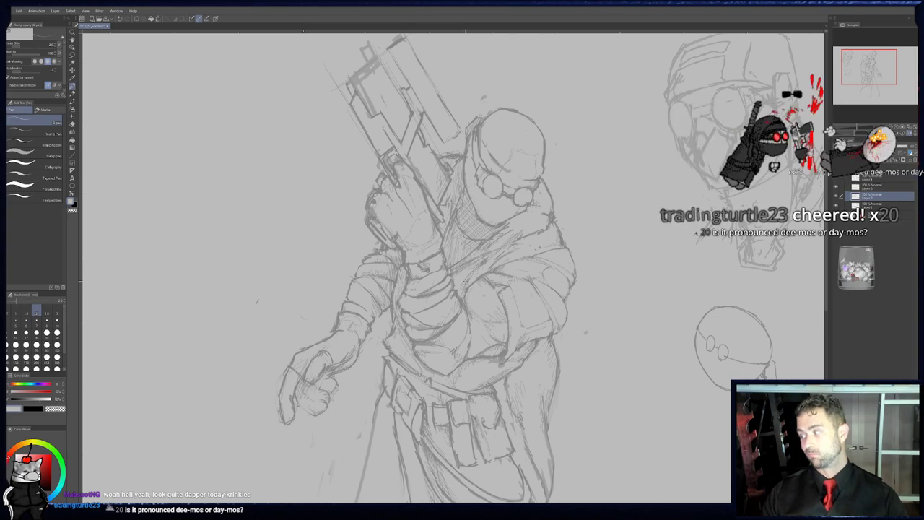
mouse_move(473, 246)
left_mouse_down()
mouse_move(480, 267)
mouse_move(491, 255)
left_mouse_up()
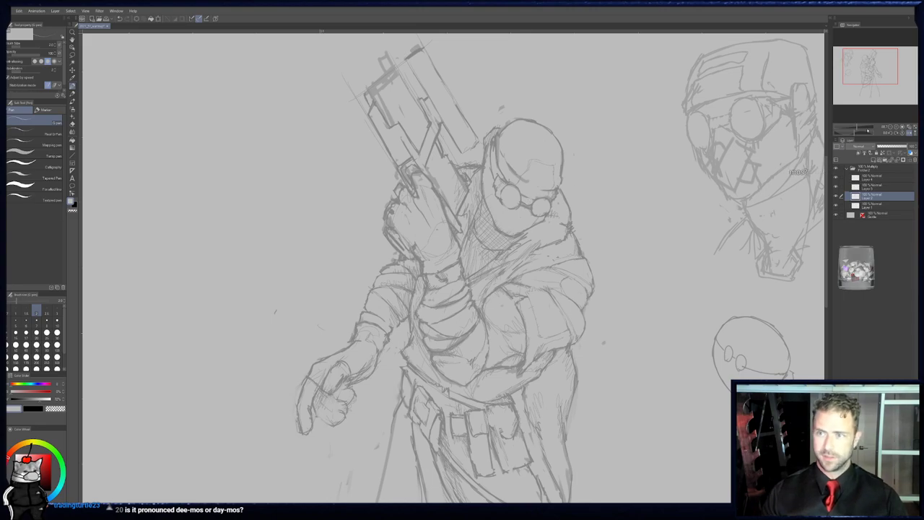
left_click(909, 133)
- Sketch mask panel lines over the gunman's mouth below the goggles and clean them up with the eraser
left_click_drag(382, 204, 482, 190)
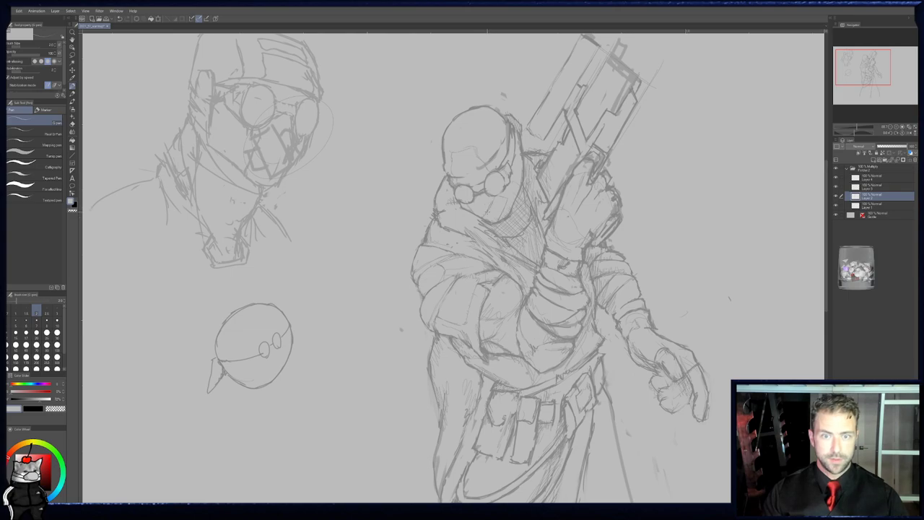
key("p")
key("p")
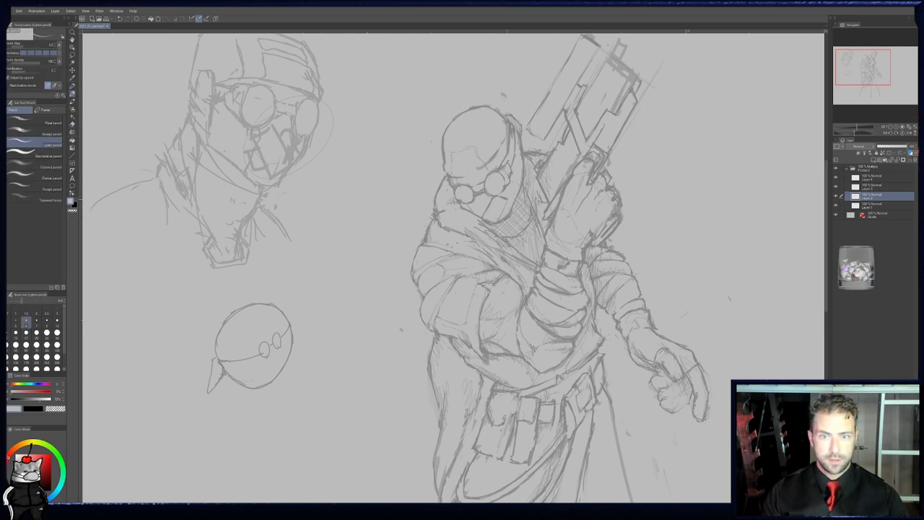
key("b")
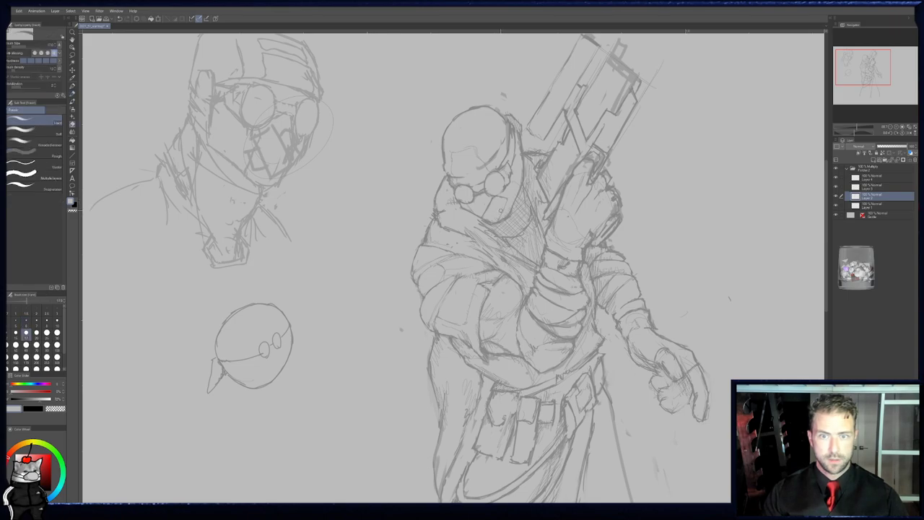
key("p")
- Sketch a rough round head with two large goggle lenses and crossed mouth lines in the empty area beside the gunman
left_click_drag(438, 239, 178, 280)
mouse_move(591, 210)
left_mouse_down()
mouse_move(553, 194)
mouse_move(600, 229)
mouse_move(610, 170)
mouse_move(563, 167)
mouse_move(601, 231)
left_mouse_up()
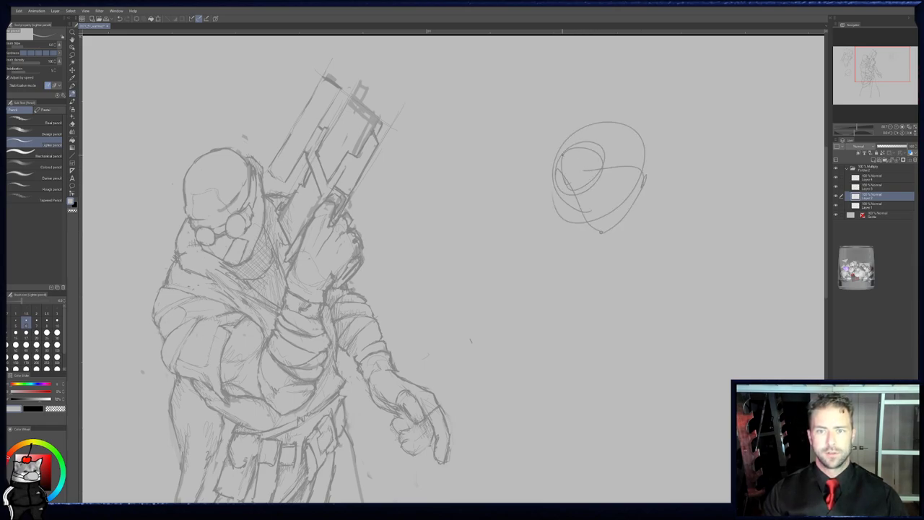
mouse_move(563, 169)
left_mouse_down()
mouse_move(603, 161)
mouse_move(601, 174)
left_mouse_up()
left_click_drag(611, 169, 640, 153)
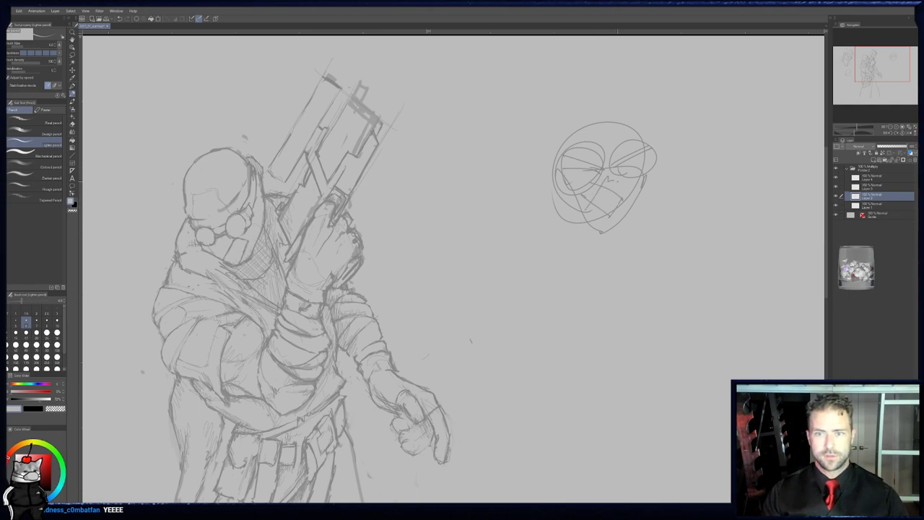
left_click_drag(572, 224, 575, 196)
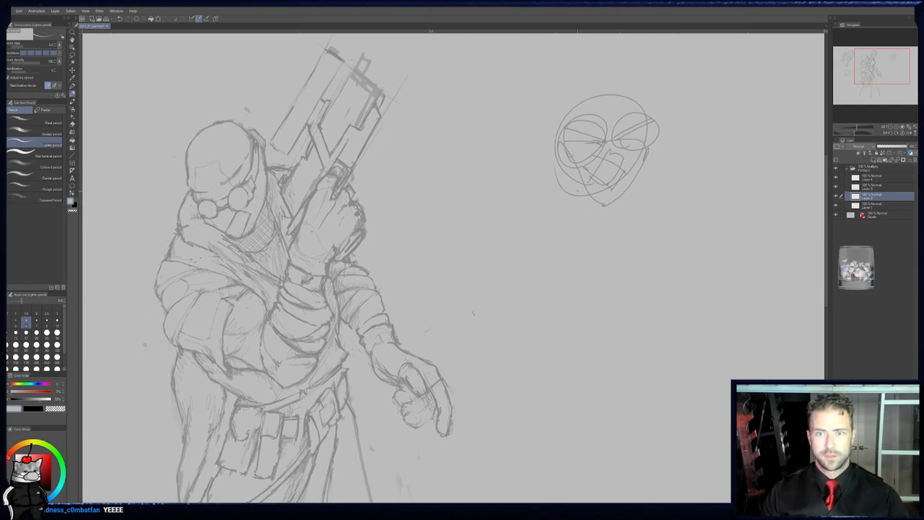
- Rough in the shoulder, side, centre and waist lines of a torso below the new goggled head
left_click_drag(538, 242, 586, 334)
left_click_drag(605, 243, 624, 436)
left_click_drag(584, 350, 657, 347)
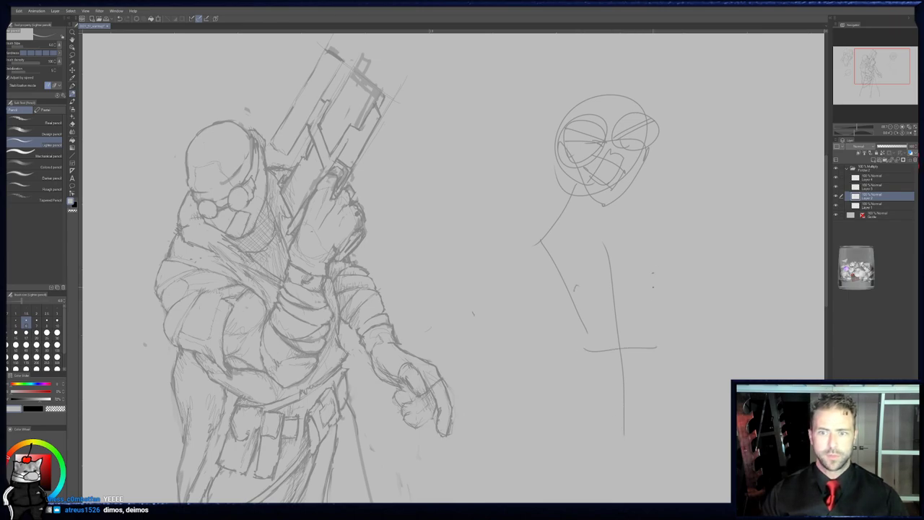
- Enlarge the eraser and wipe out the whole rough head and torso sketch beside the gunman
key("e")
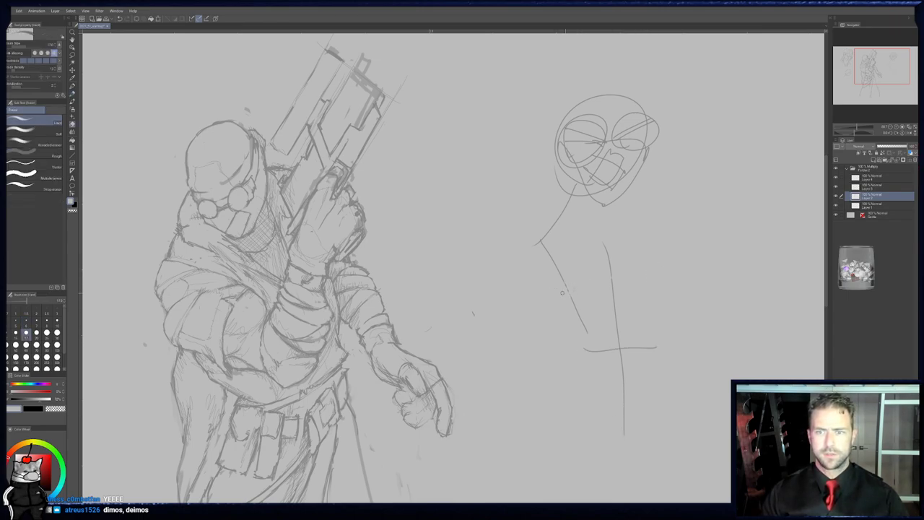
mouse_move(580, 296)
left_mouse_down()
mouse_move(626, 288)
mouse_move(637, 291)
mouse_move(638, 318)
mouse_move(648, 317)
left_mouse_up()
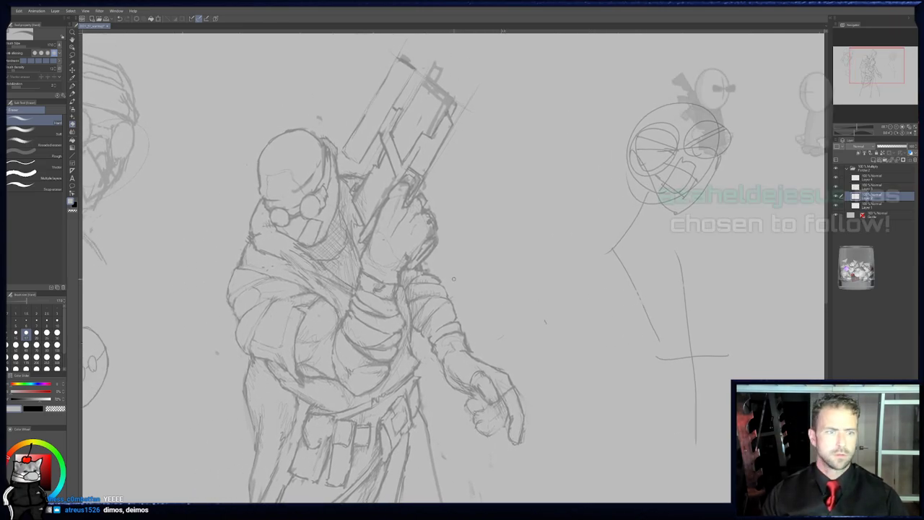
left_click(56, 370)
left_click_drag(684, 238, 679, 446)
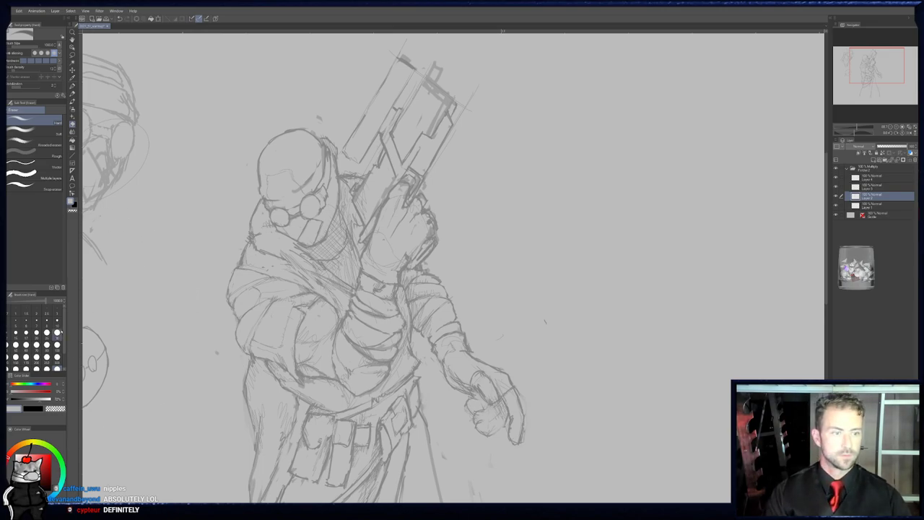
- Reduce the eraser size and add further crossing panel lines to the mask over the gunman's mouth
left_click(56, 340)
middle_click_drag(329, 212, 336, 220)
key("p")
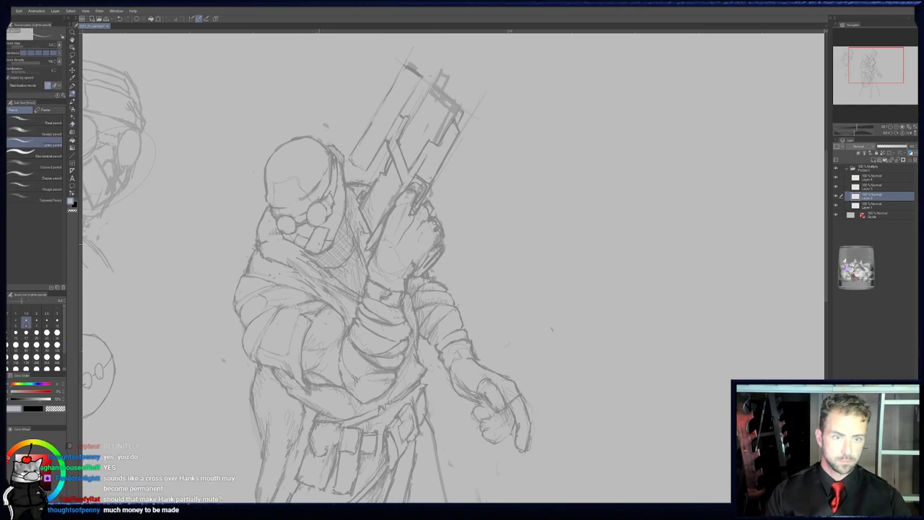
key("p")
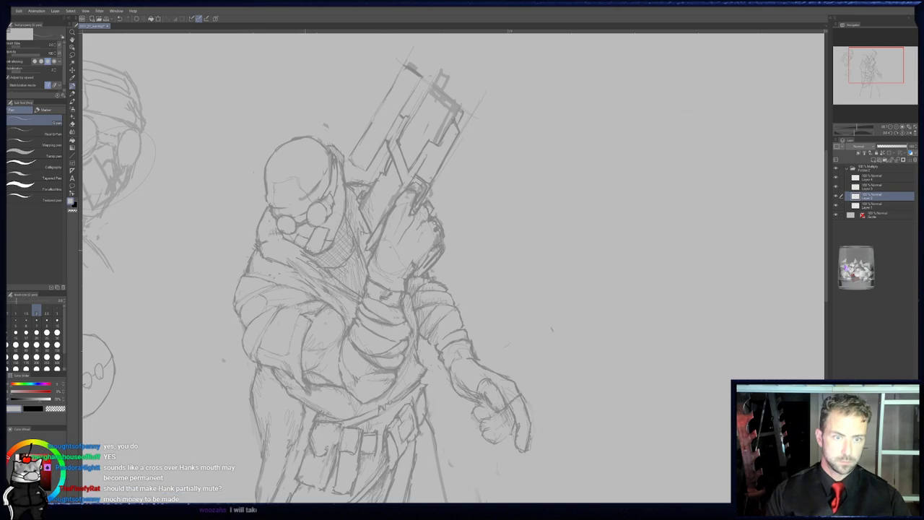
key("b")
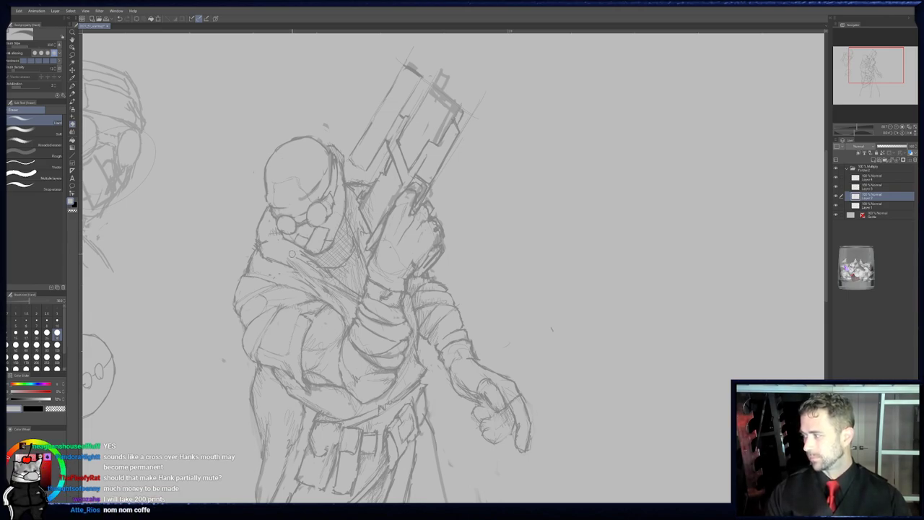
middle_click_drag(300, 247, 298, 254)
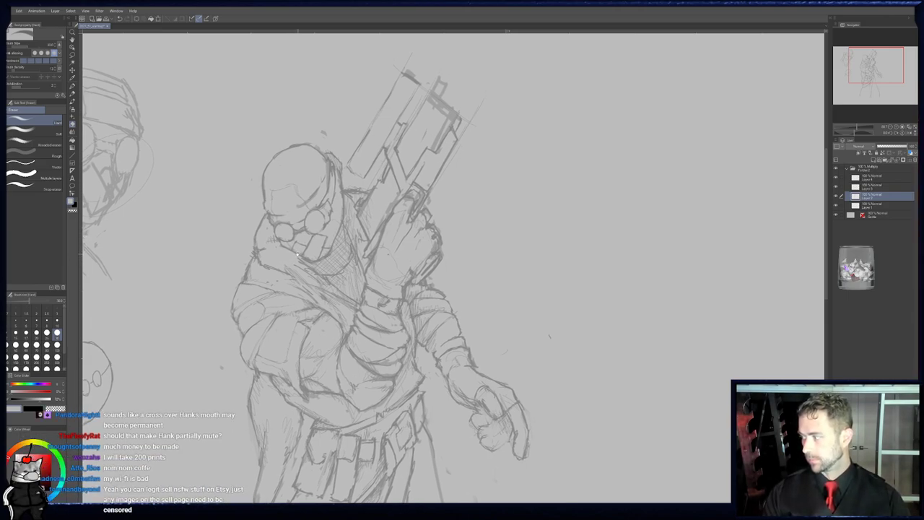
scroll(296, 257, "up", 2)
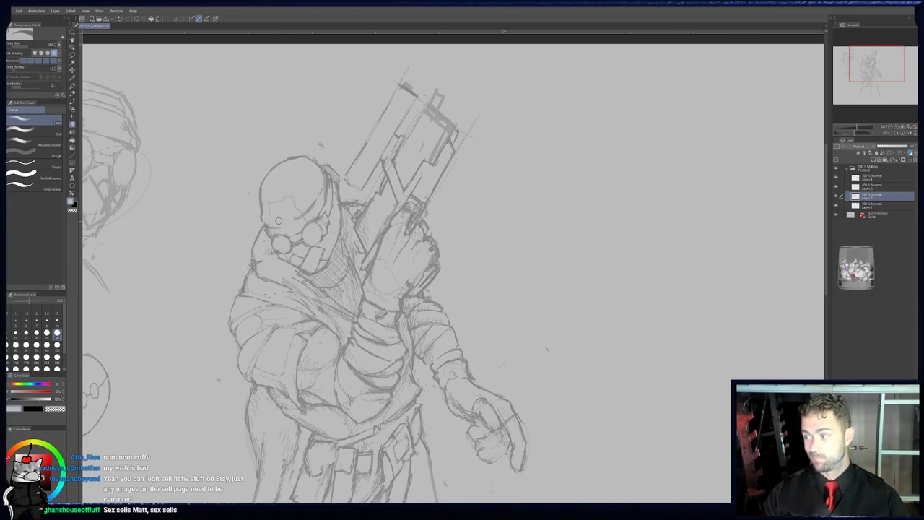
left_click_drag(278, 221, 338, 218)
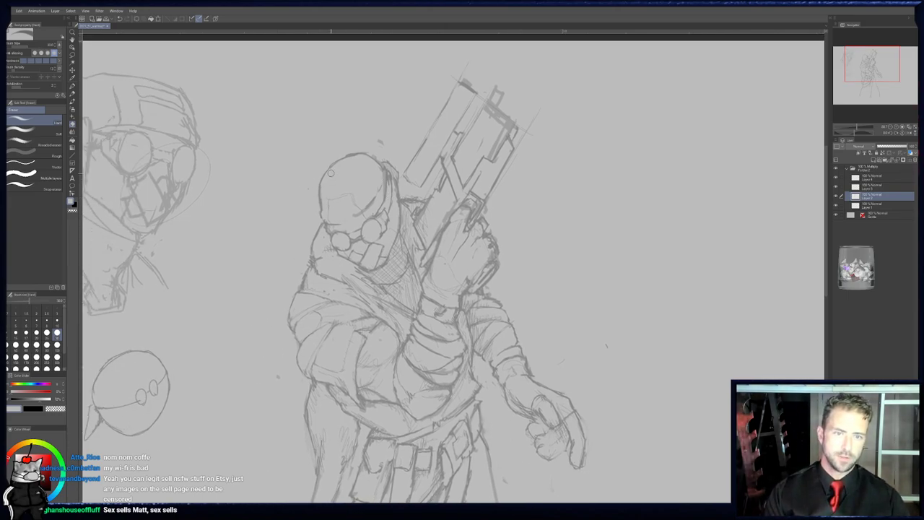
- Clean up the outline and muzzle edge of the gunman's long pistol barrel and add a dividing line across it
key("p")
left_click_drag(431, 140, 393, 187)
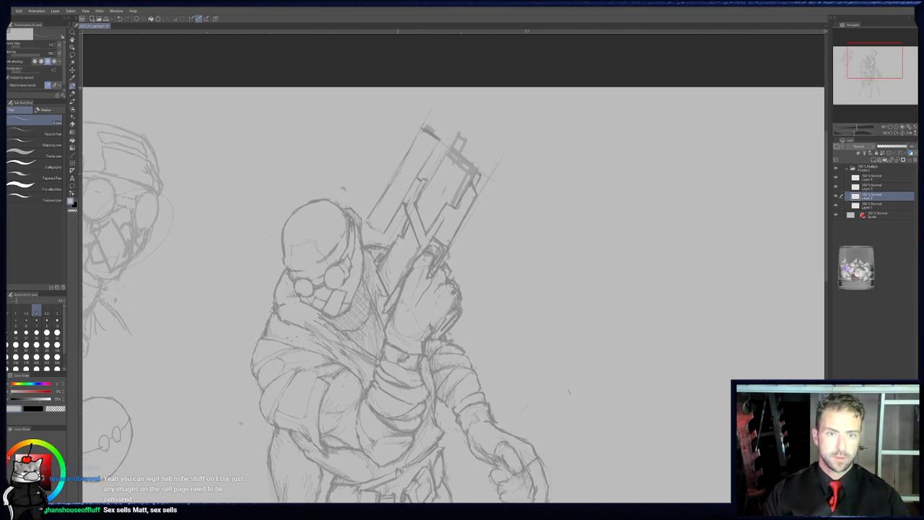
key("e")
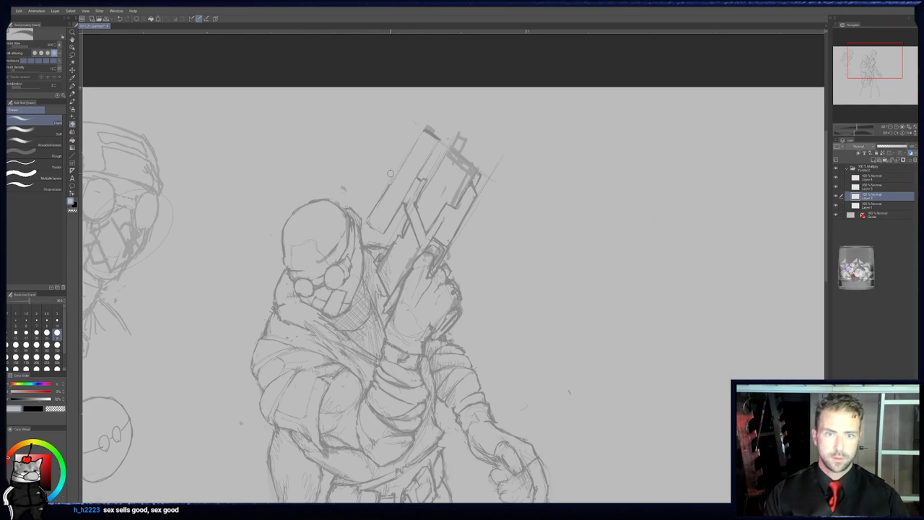
key("p")
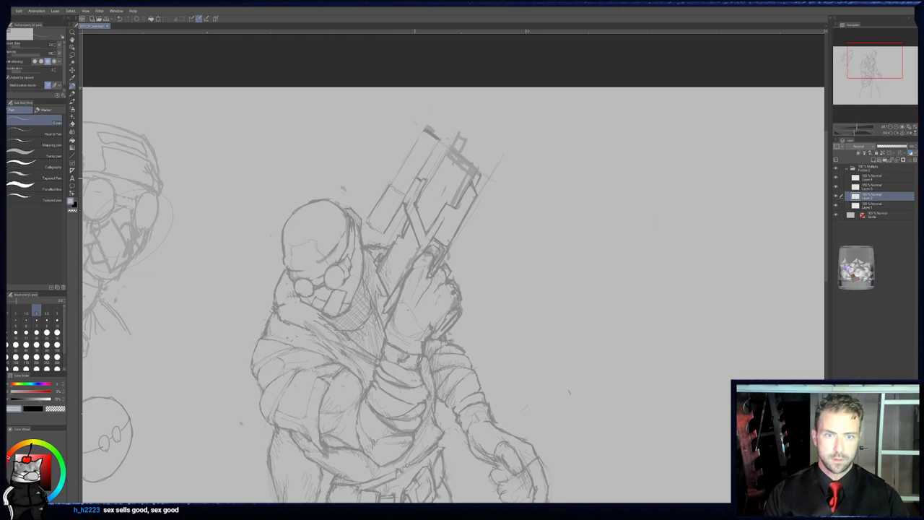
key("e")
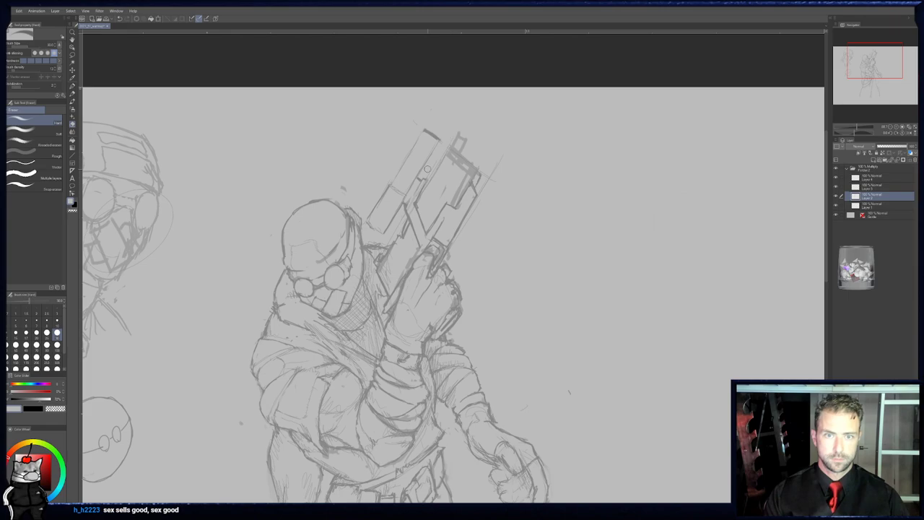
middle_click_drag(447, 143, 441, 145)
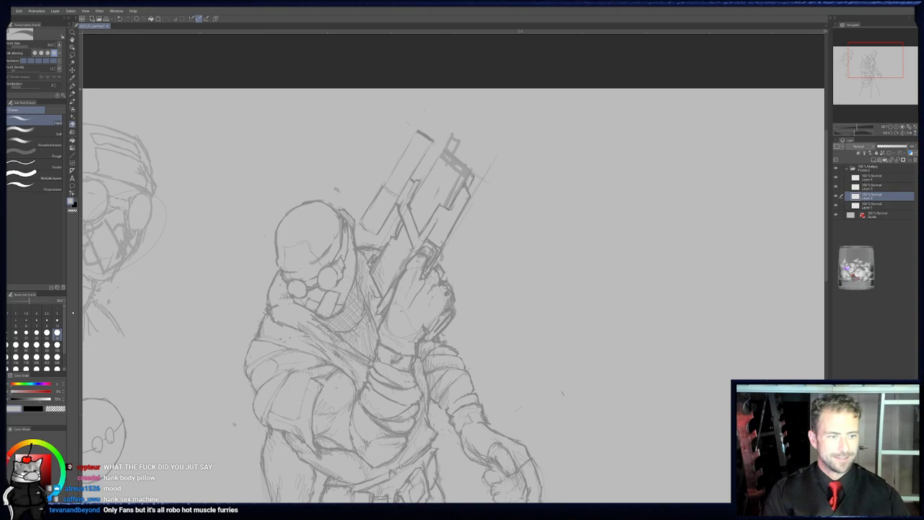
- Reduce the eraser size and sharpen the panel and edge lines on the pistol body between the barrel and the gripping hand
left_click(26, 334)
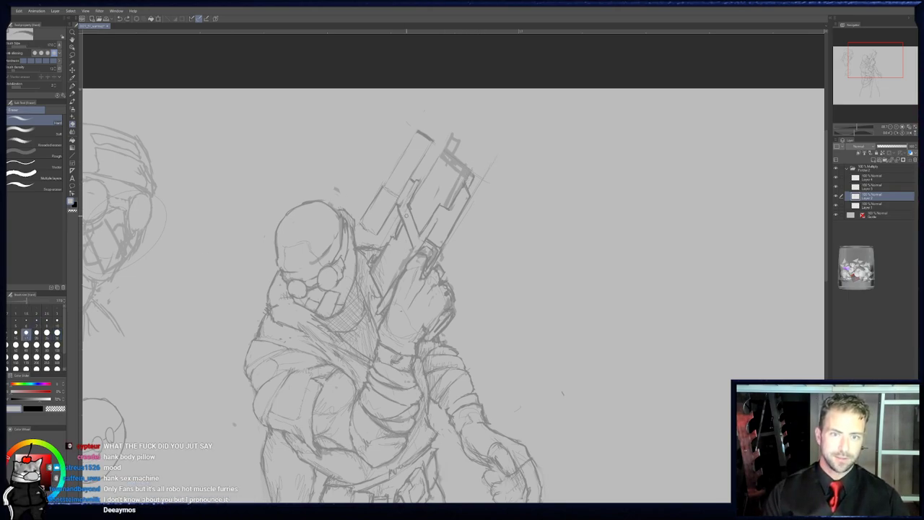
key("p")
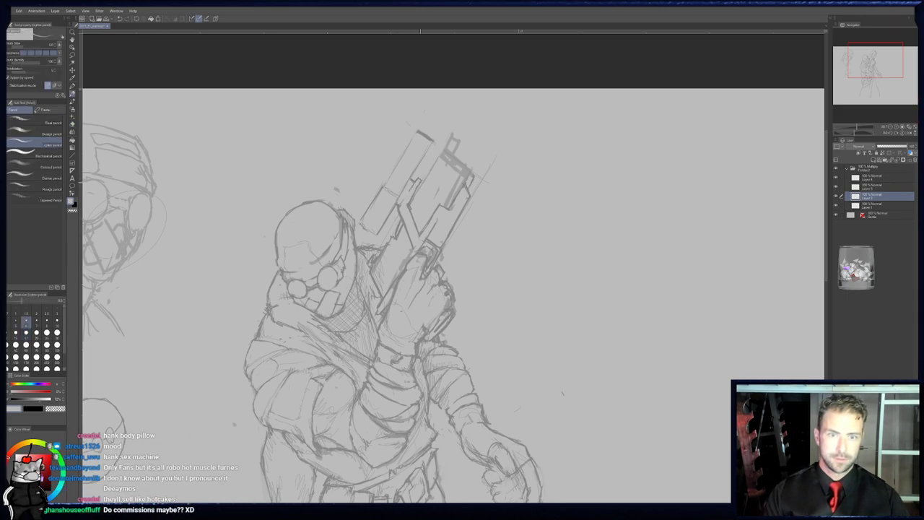
key("e")
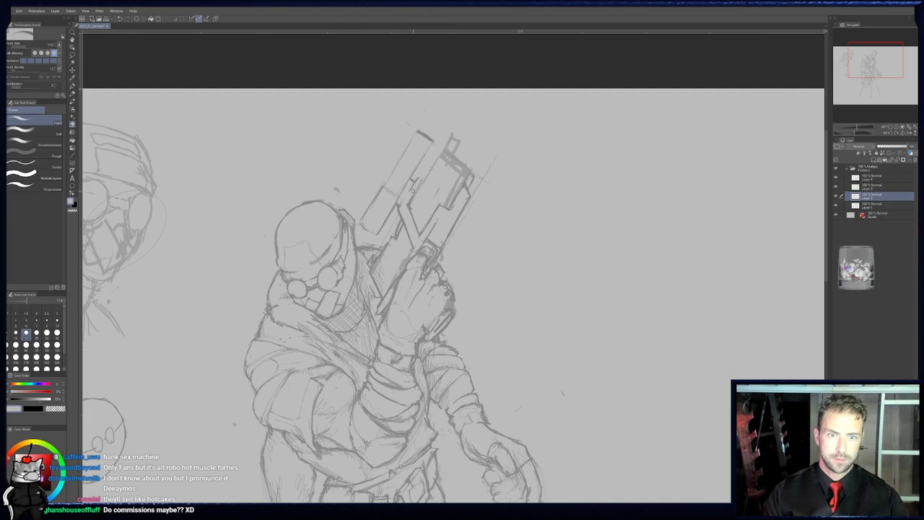
key("p")
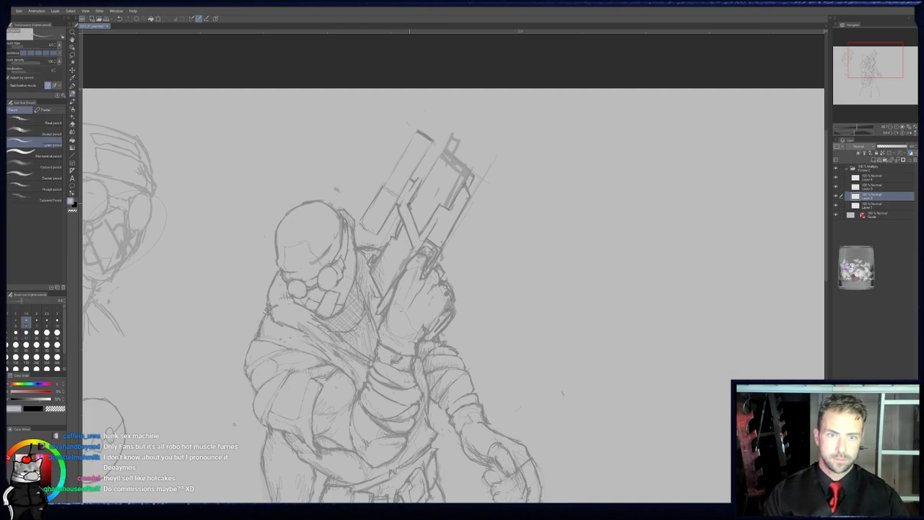
key("e")
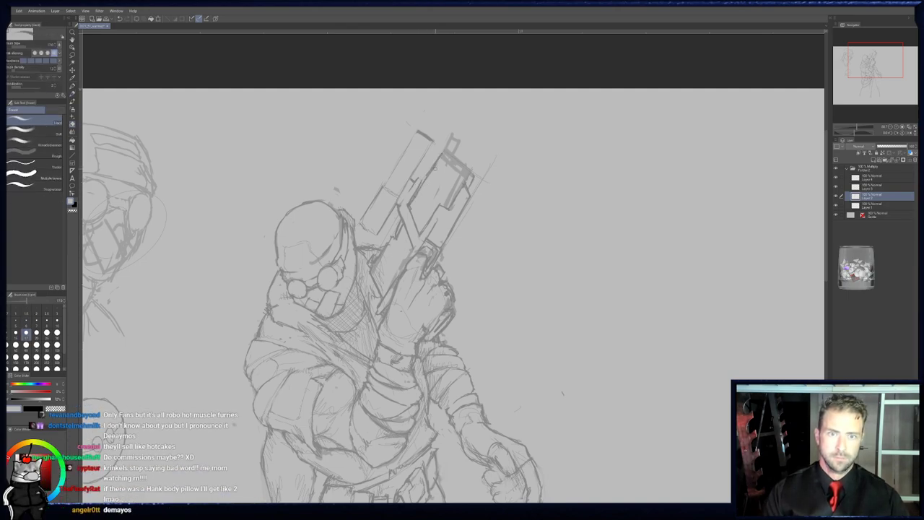
left_click_drag(420, 179, 417, 179)
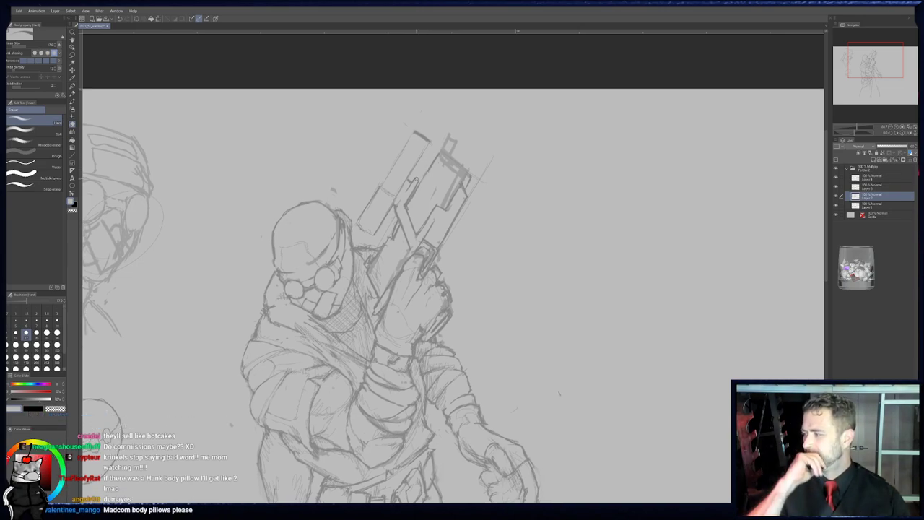
left_click_drag(400, 236, 391, 252)
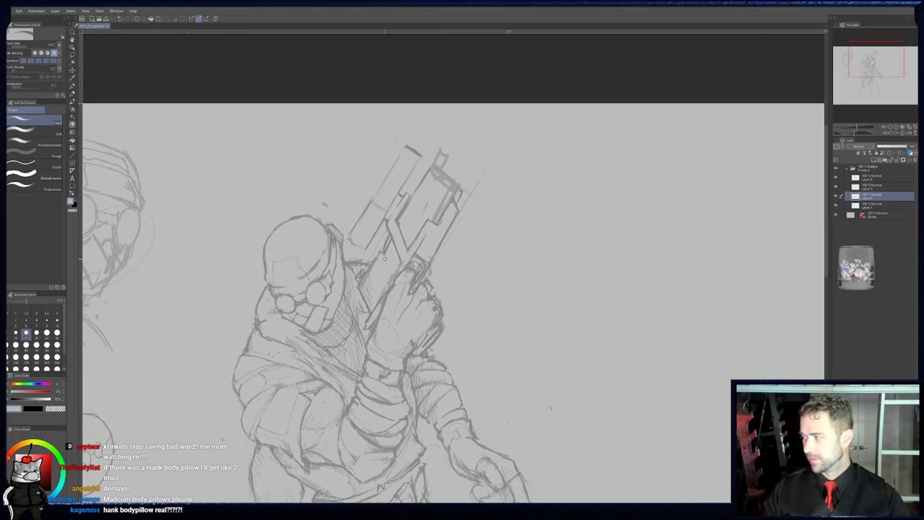
- Refine the sleeve folds and lower edge of the gunman's bent arm beside the wrapped forearm with small drawn and erased corrections
mouse_move(296, 373)
left_mouse_down()
mouse_move(354, 347)
mouse_move(401, 213)
left_mouse_up()
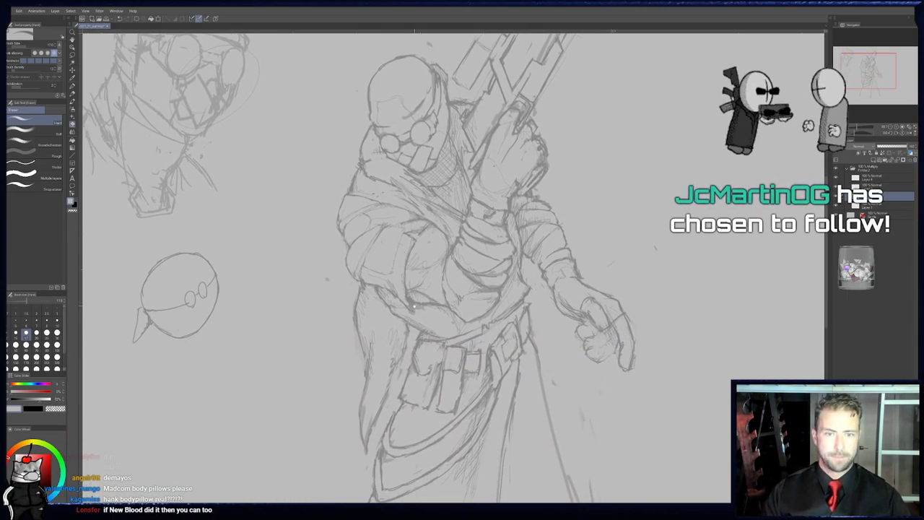
key("p")
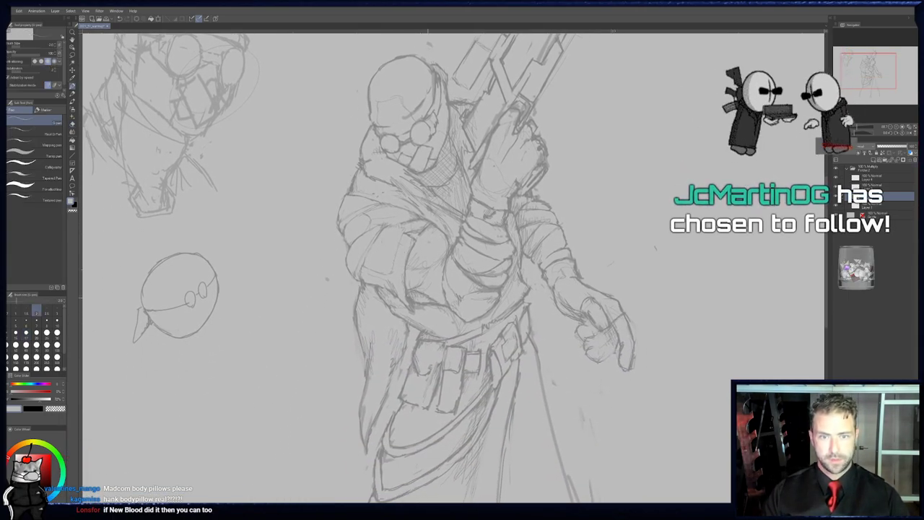
key("e")
key("p")
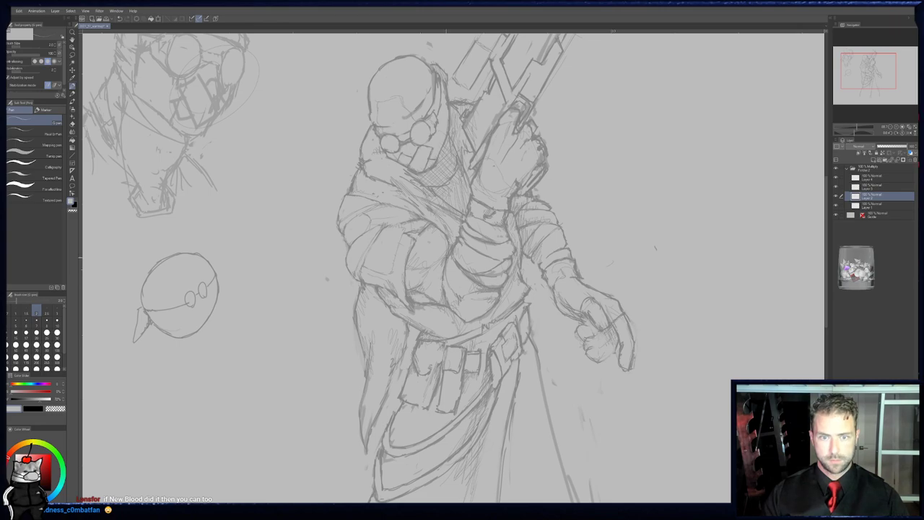
key("p")
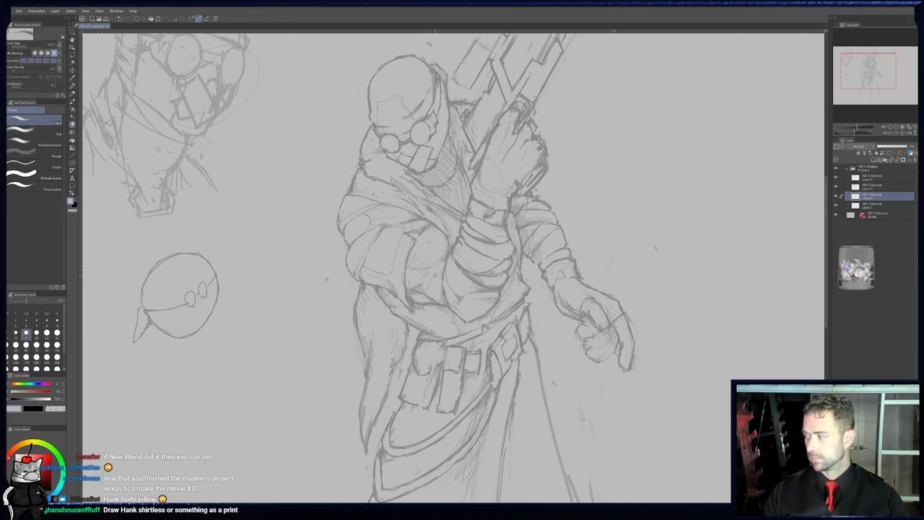
left_click_drag(436, 278, 428, 277)
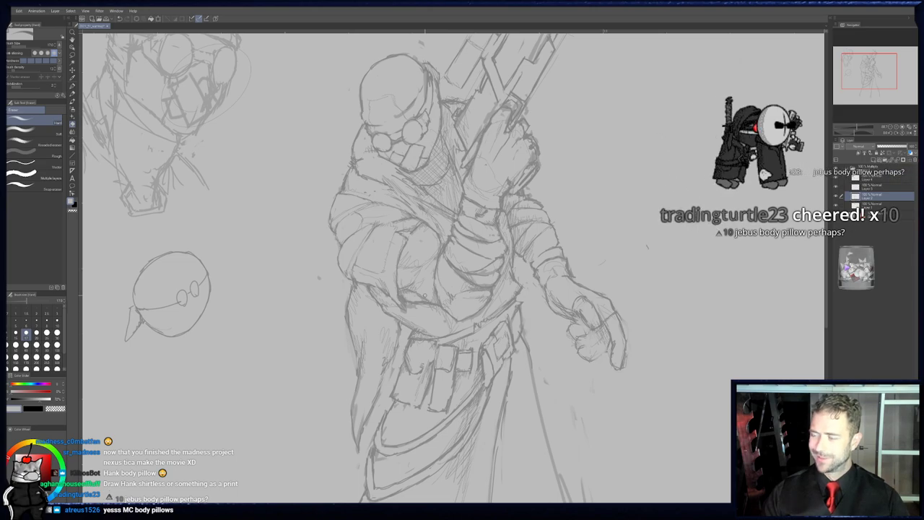
left_click_drag(443, 254, 441, 248)
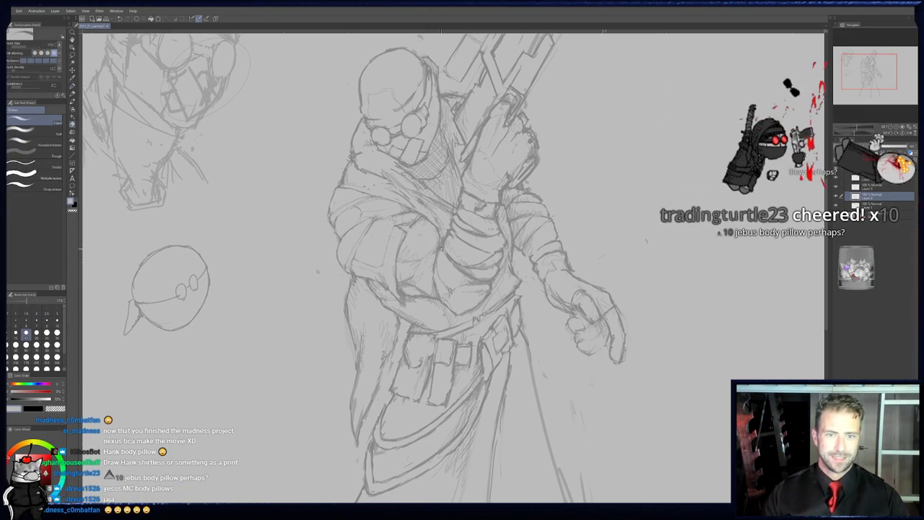
key("p")
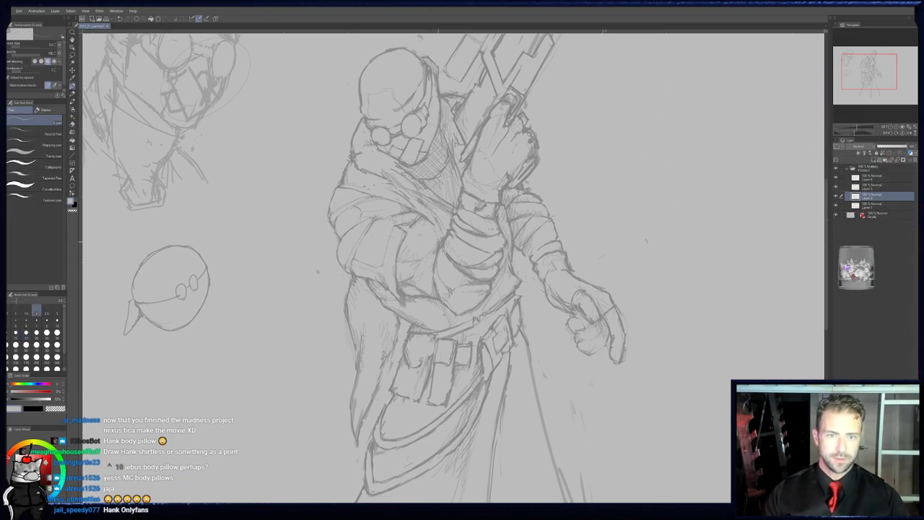
key("p")
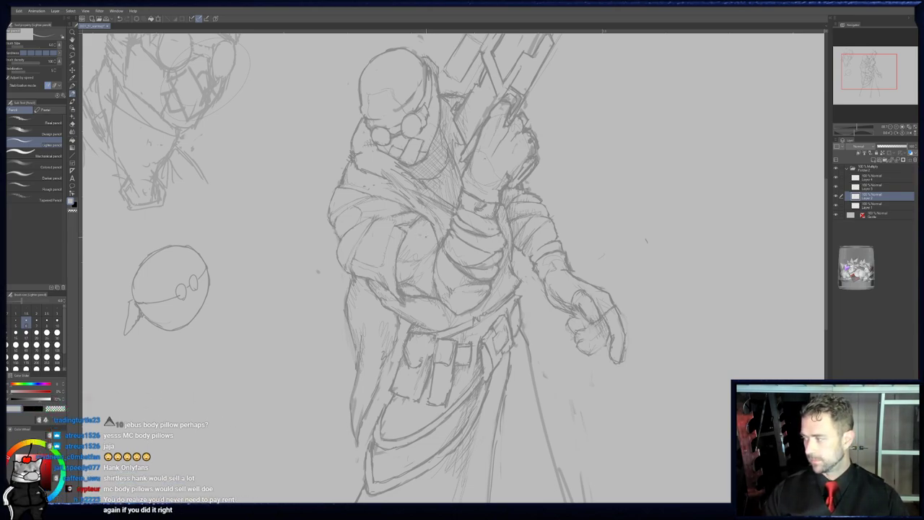
key("e")
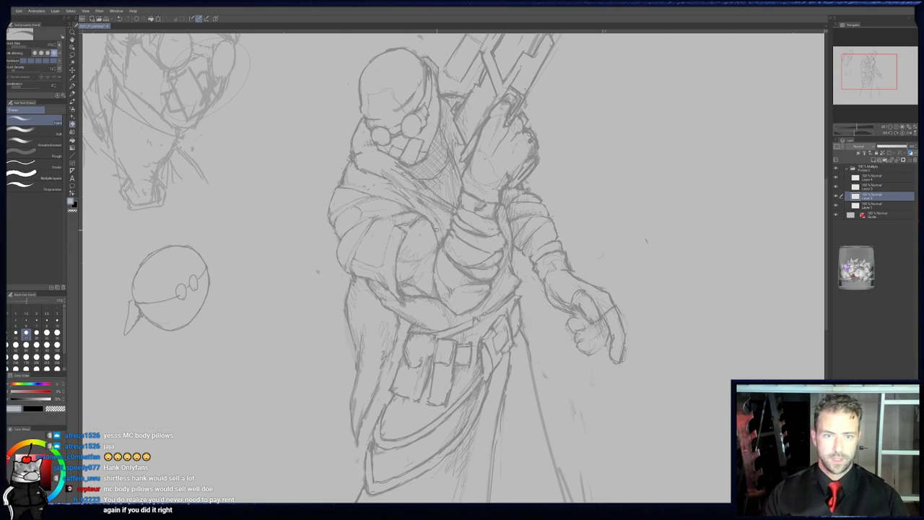
key("p")
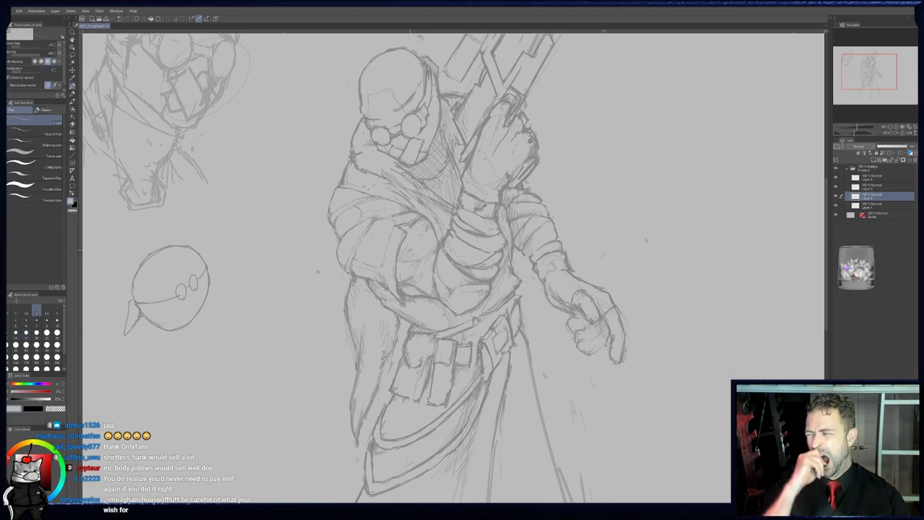
- Rework the rear part of the pistol between the gunman's collar and raised hand, defining its block-shaped edges
middle_click_drag(478, 187, 451, 246)
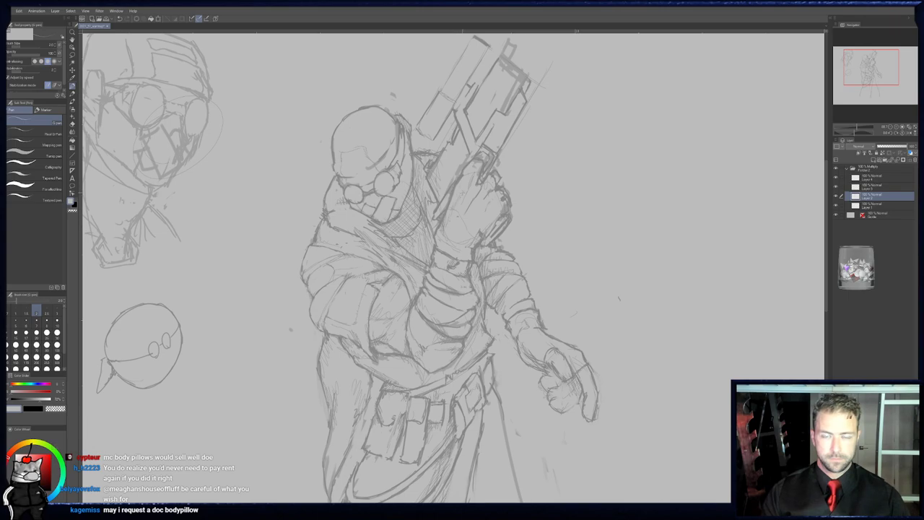
middle_click_drag(490, 211, 489, 255)
key("e")
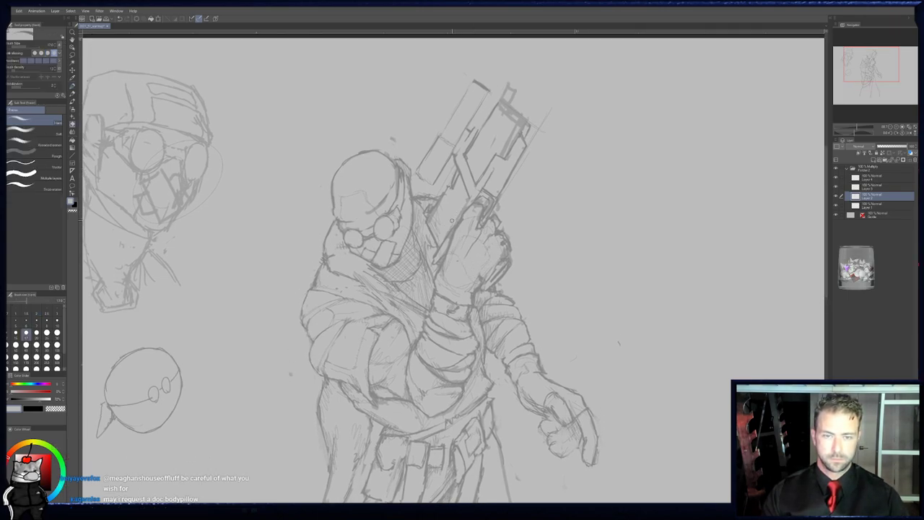
key("p")
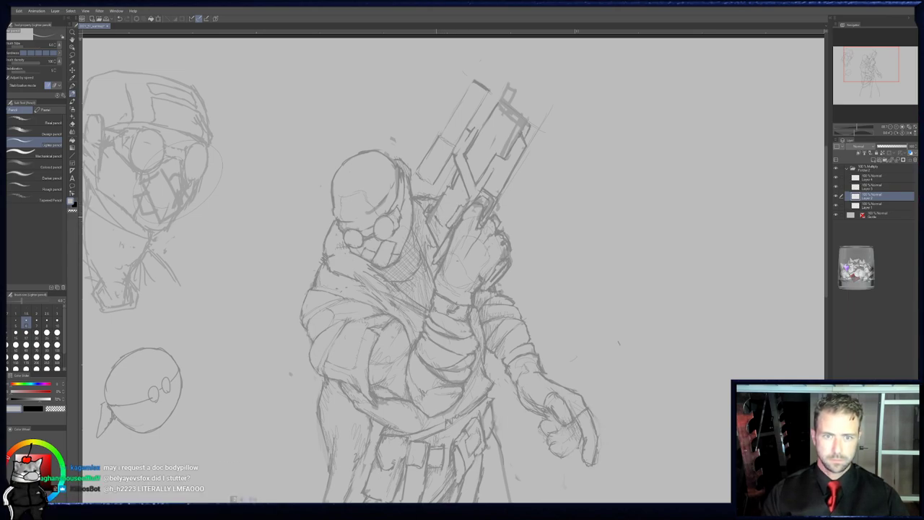
key("b")
key("p")
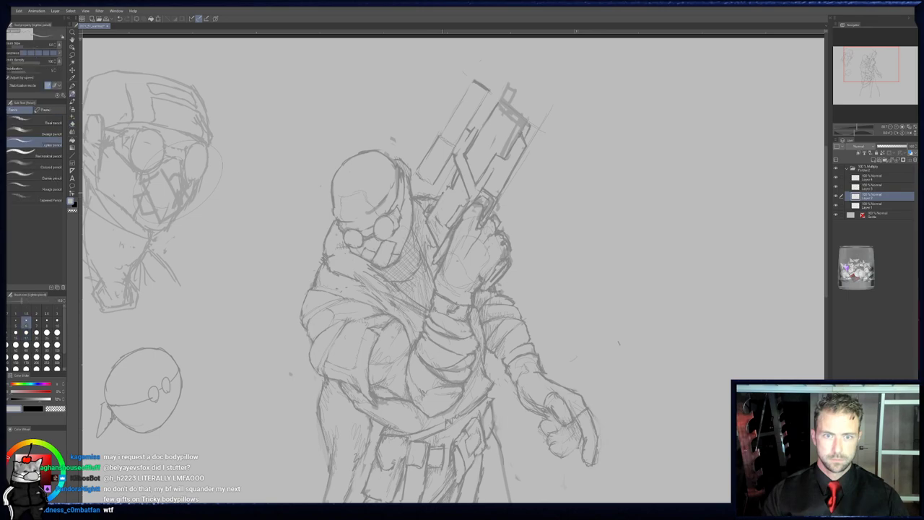
key("p")
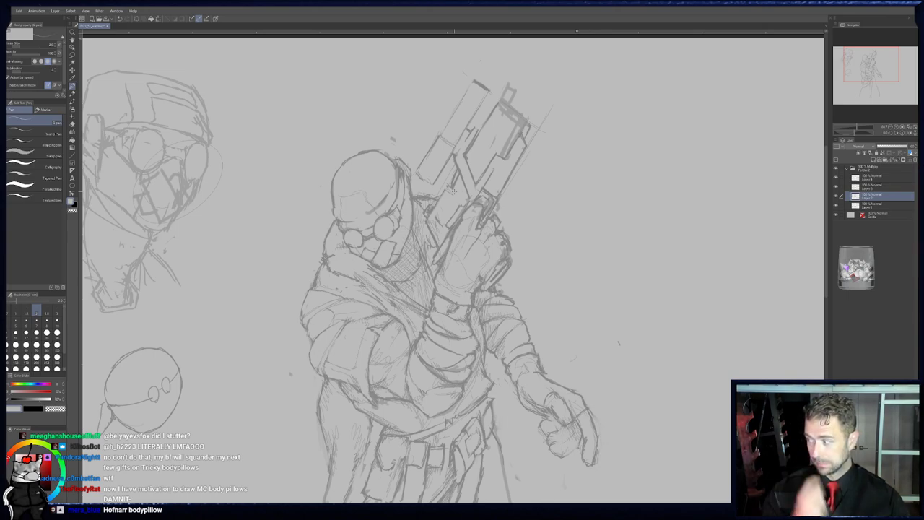
- Look over the gunman's pose and mirror the canvas view horizontally to check the proportions
mouse_move(435, 182)
middle_mouse_down()
mouse_move(424, 207)
mouse_move(450, 161)
middle_mouse_up()
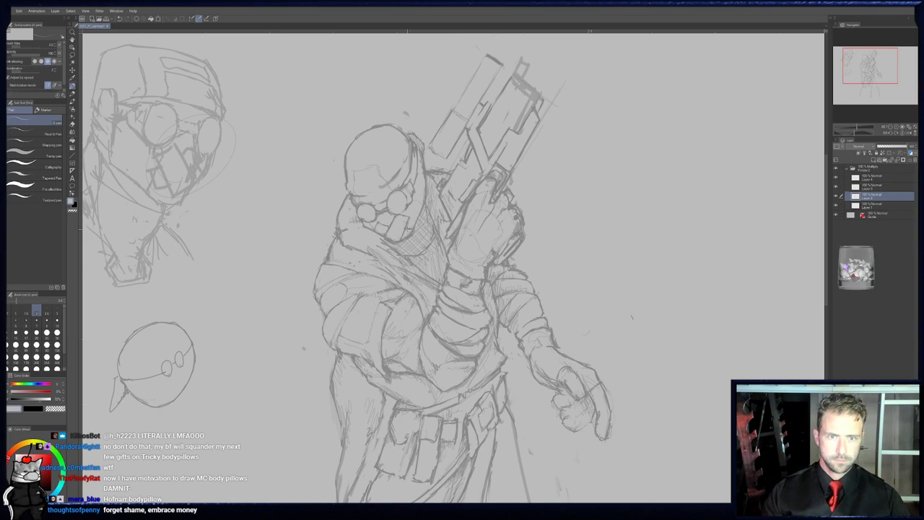
middle_click_drag(415, 222, 391, 251)
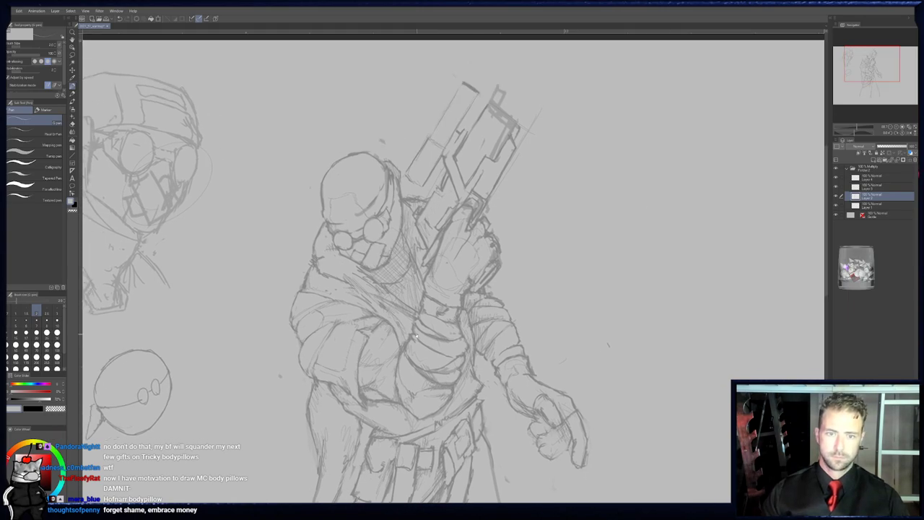
middle_click_drag(426, 324, 463, 286)
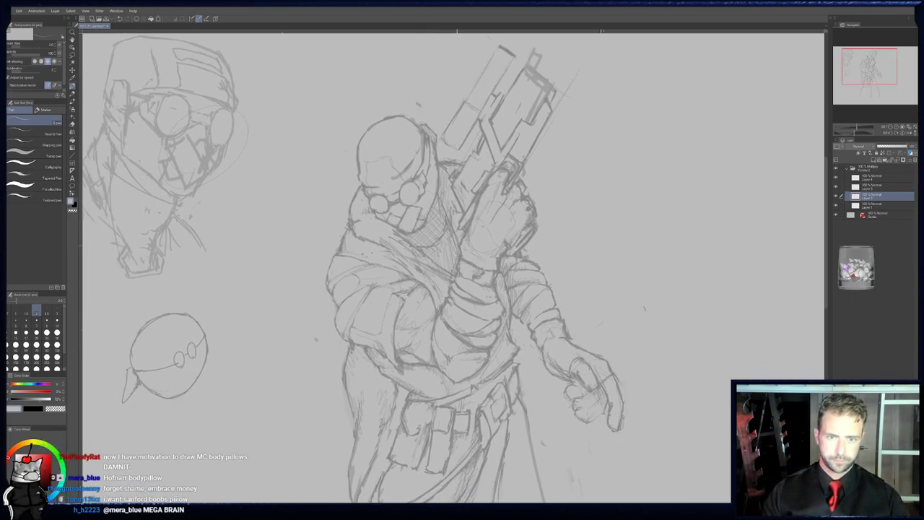
middle_click_drag(463, 254, 468, 164)
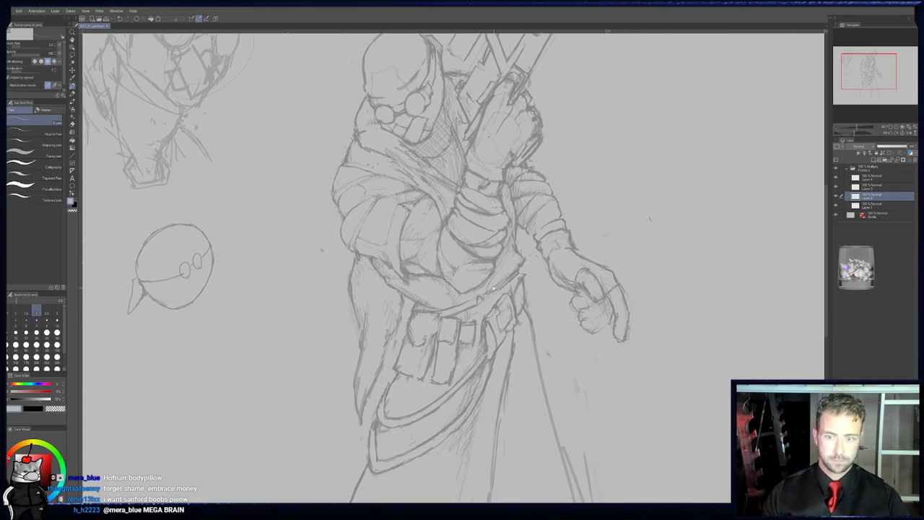
left_click(909, 133)
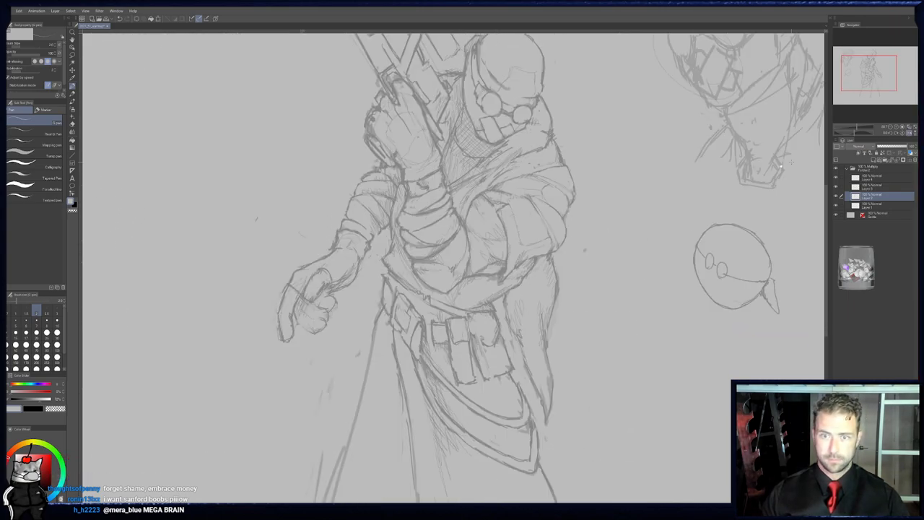
middle_click_drag(404, 289, 437, 291)
mouse_move(363, 315)
middle_mouse_down()
mouse_move(357, 355)
mouse_move(355, 297)
mouse_move(356, 330)
middle_mouse_up()
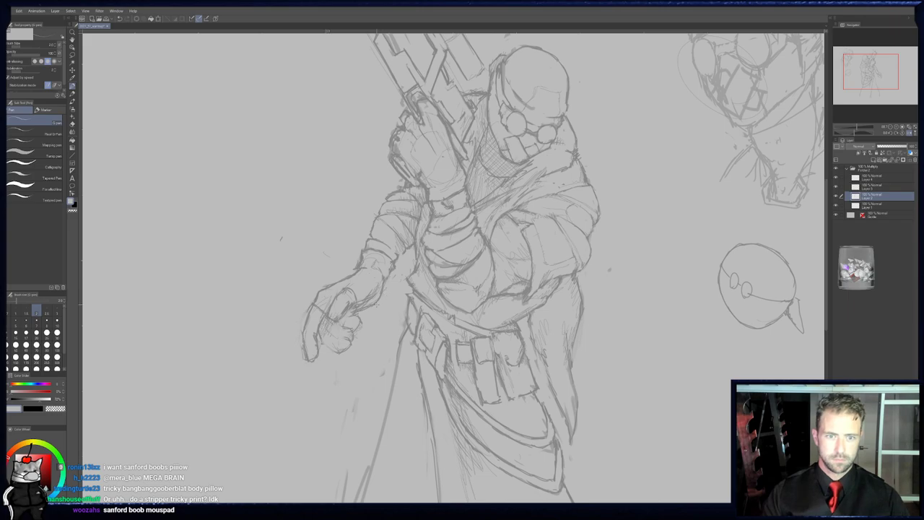
- Refine the curled fingers and thumb of the gunman's open lowered hand, alternating small drawn lines and erased corrections
key("p")
key("e")
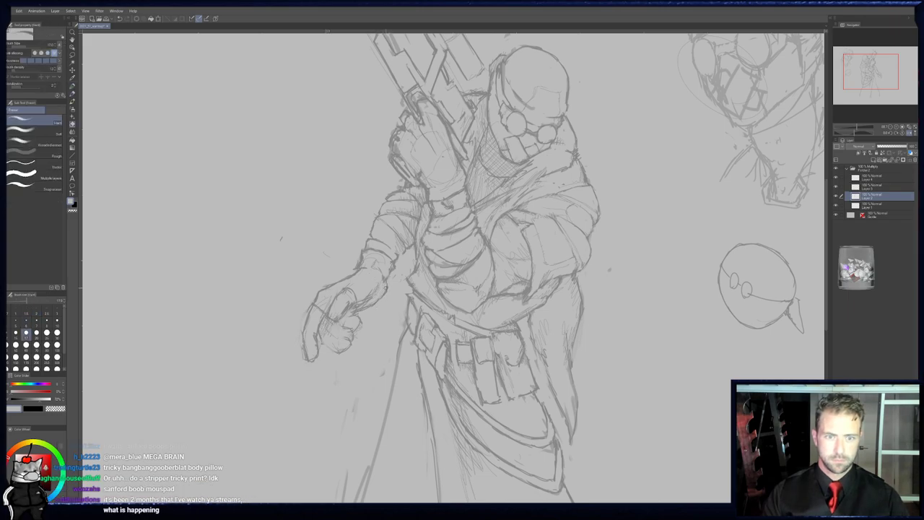
key("p")
key("e")
key("p")
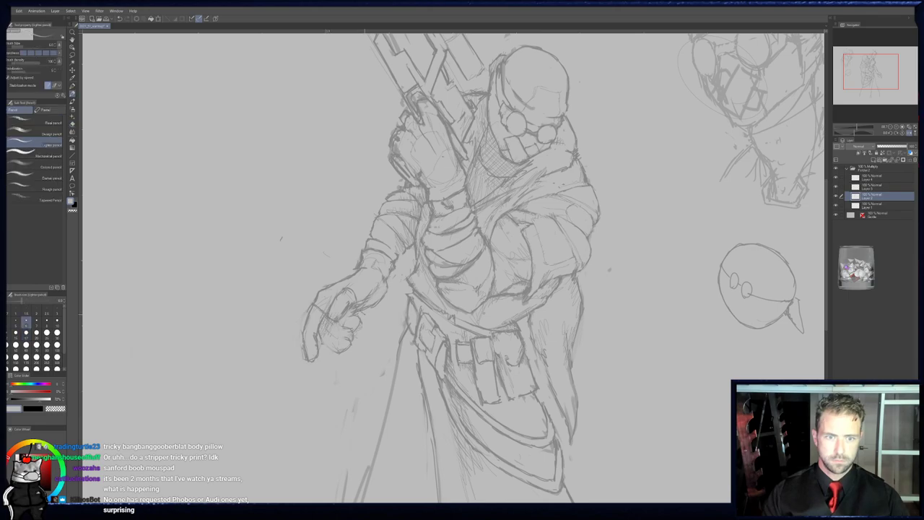
key("e")
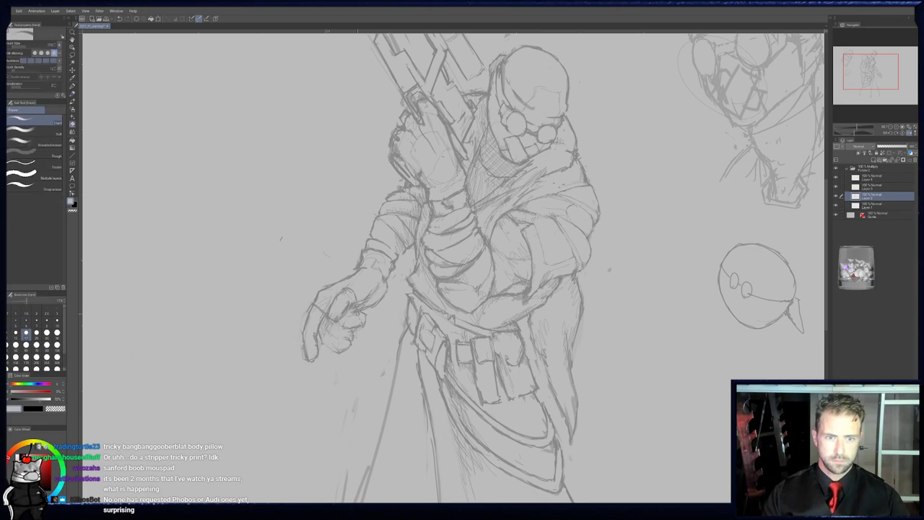
key("p")
key("e")
key("p")
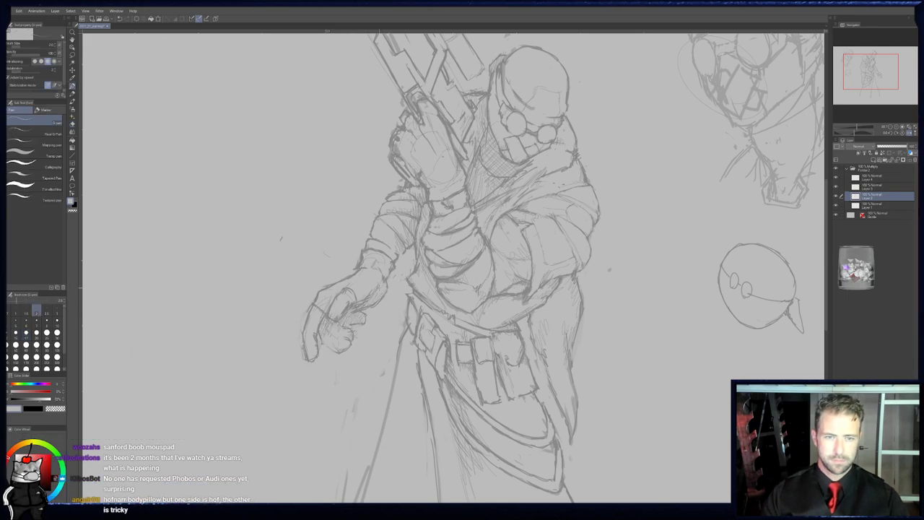
- Clean up the angular buckle and neighbouring pouches on the gunman's belt with small erased and redrawn edges
mouse_move(391, 271)
left_mouse_down()
mouse_move(391, 282)
mouse_move(390, 200)
left_mouse_up()
key("p")
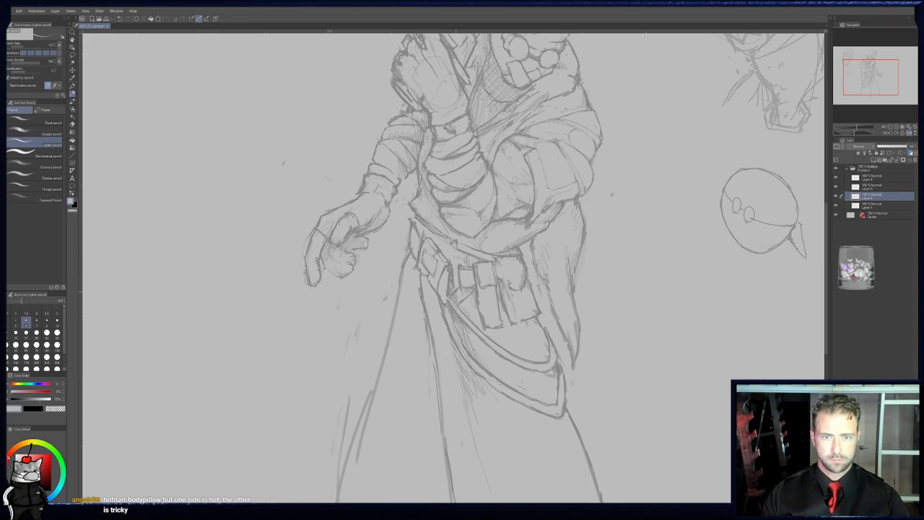
key("e")
key("p")
key("e")
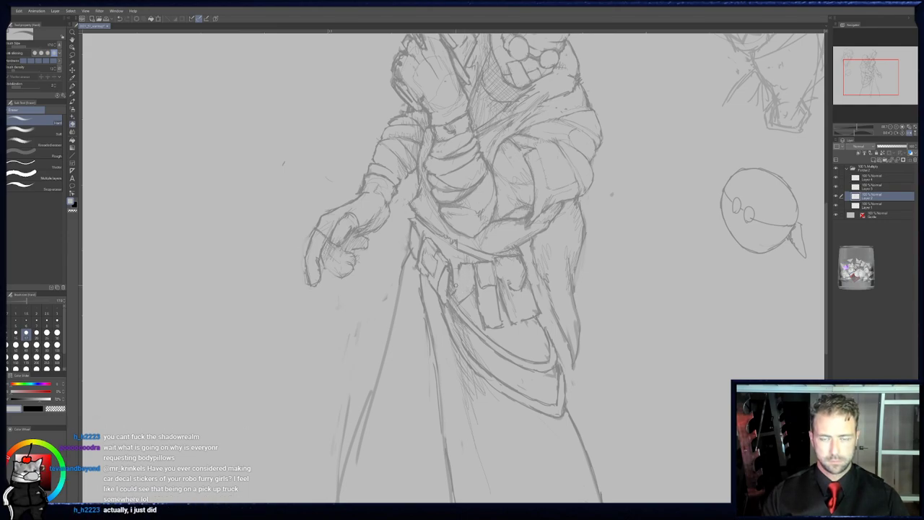
key("p")
key("e")
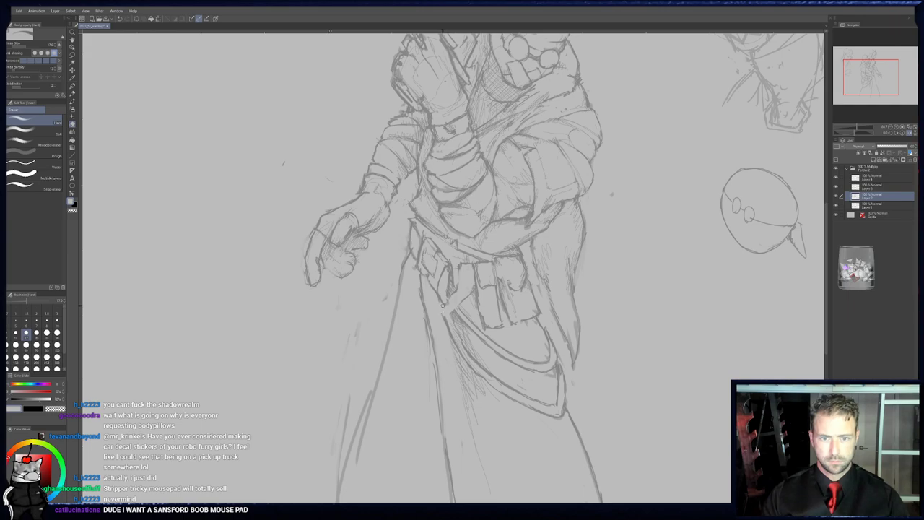
- Sketch a curved cloth band across the gunman's hip below the buckle and erase the leg lines crossing it
key("p")
key("p")
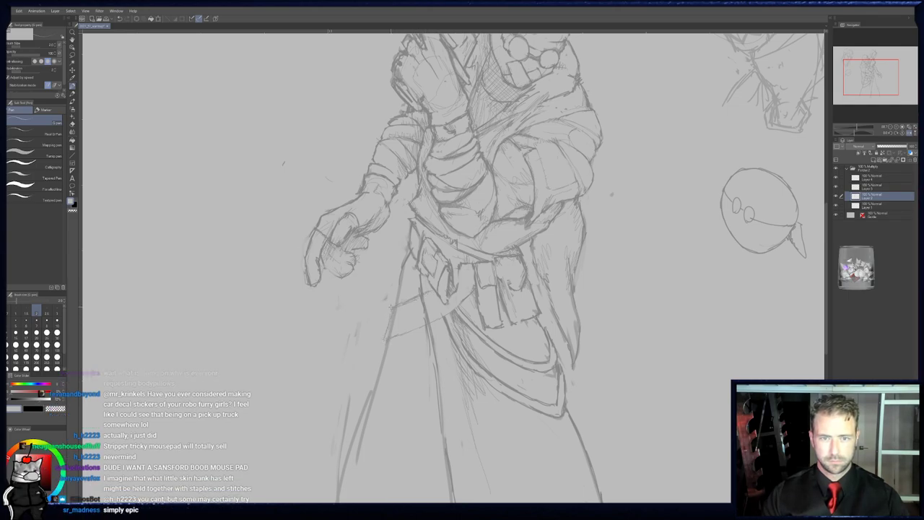
key("e")
key("p")
left_click_drag(410, 300, 434, 291)
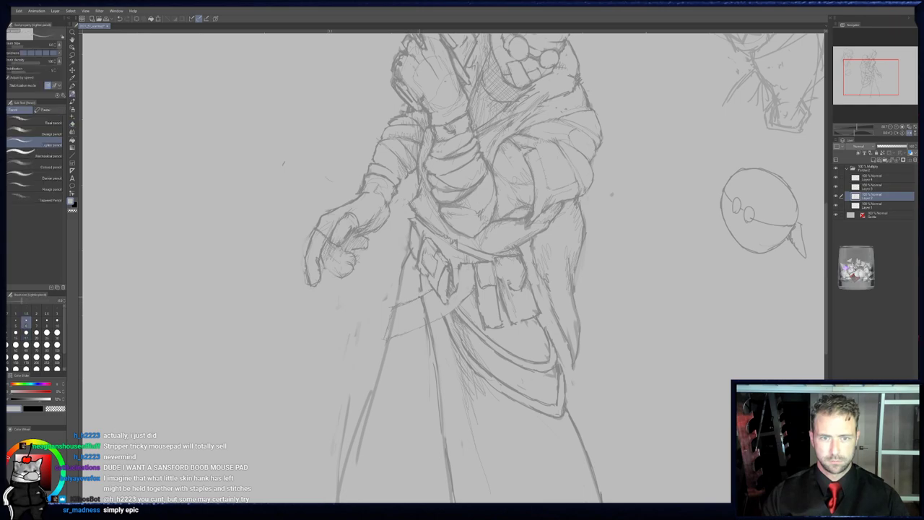
key("e")
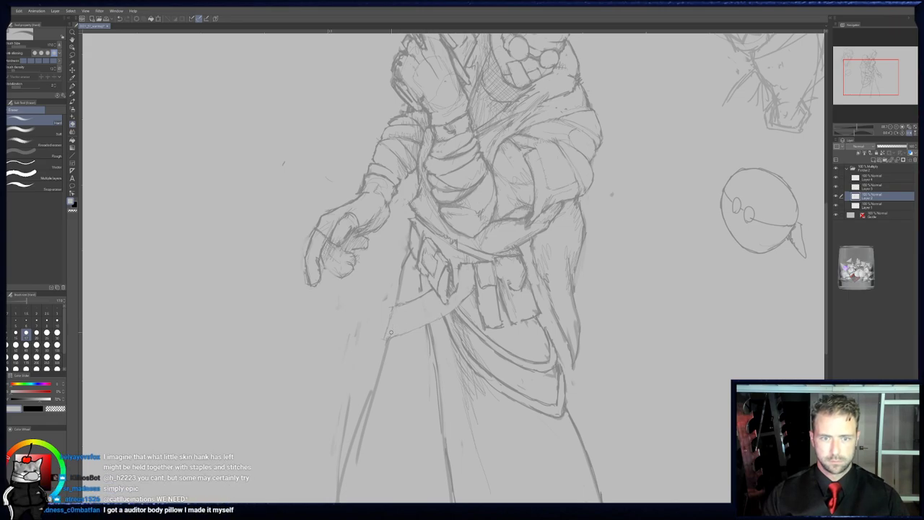
key("p")
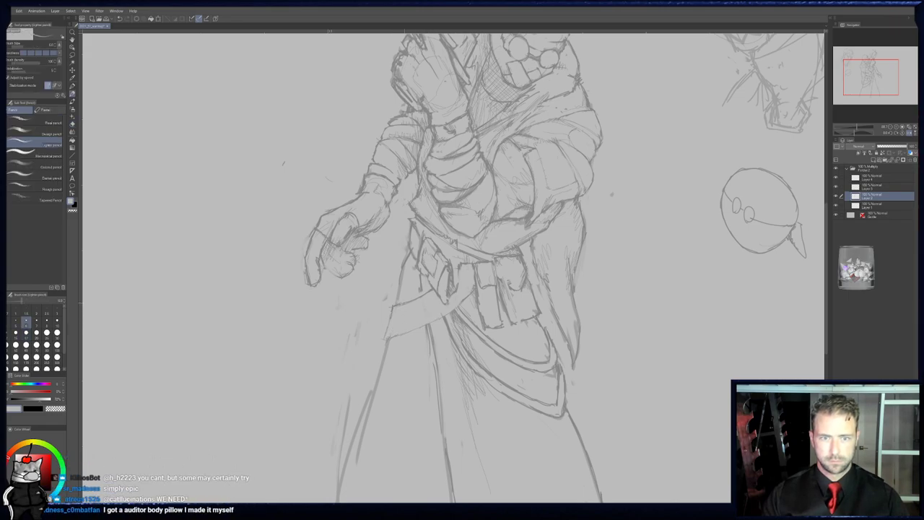
- Redraw the outer hip outline between the belt and the curved band, adding small cloth folds and erasing rough lines
key("p")
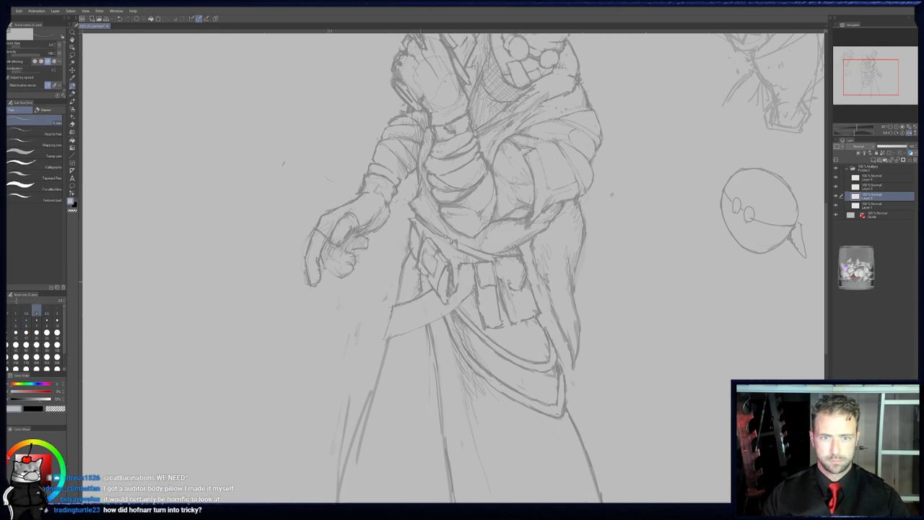
key("e")
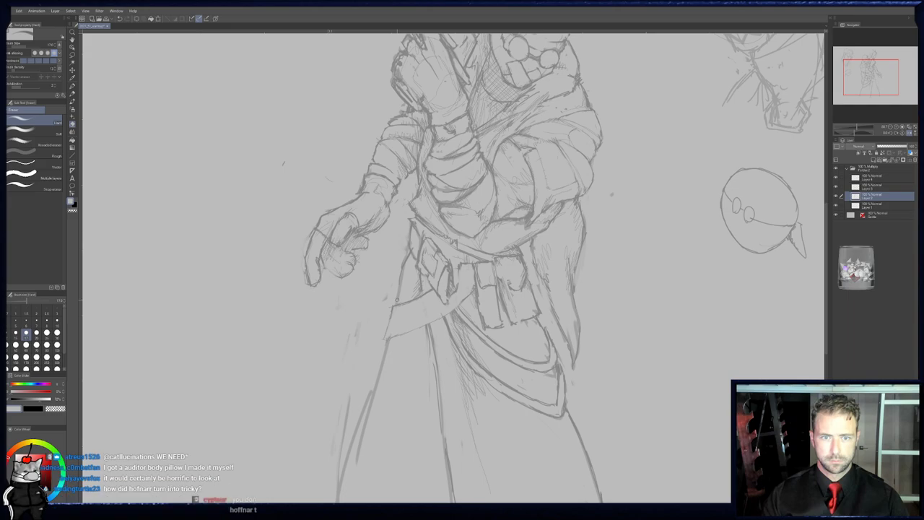
key("p")
key("e")
key("p")
key("e")
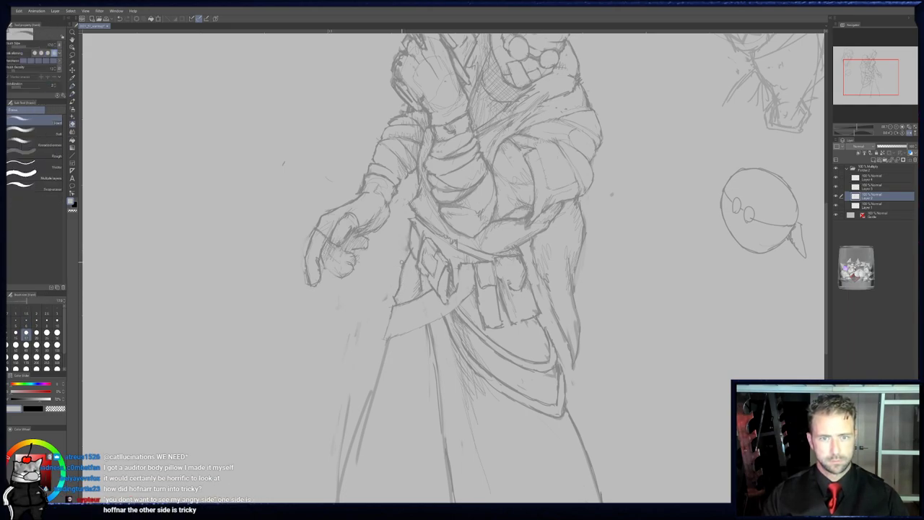
key("p")
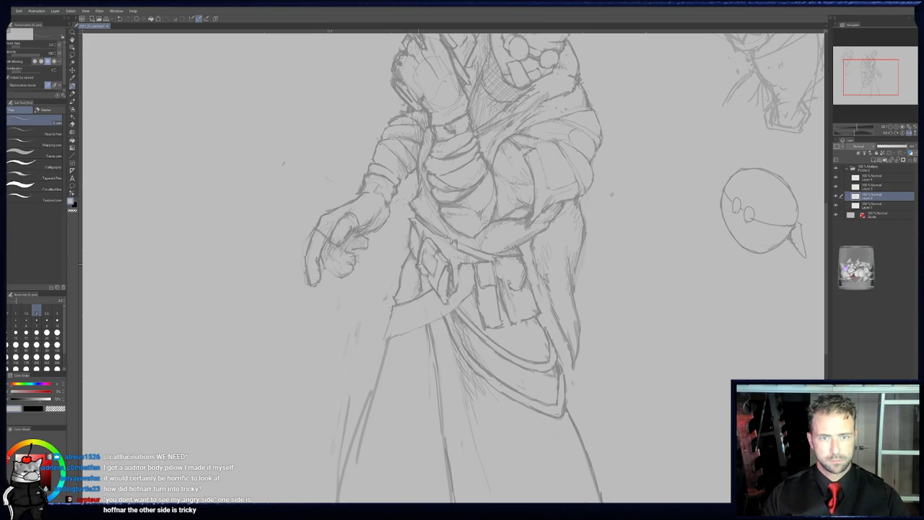
middle_click_drag(423, 252, 412, 307)
scroll(410, 308, "up", 1)
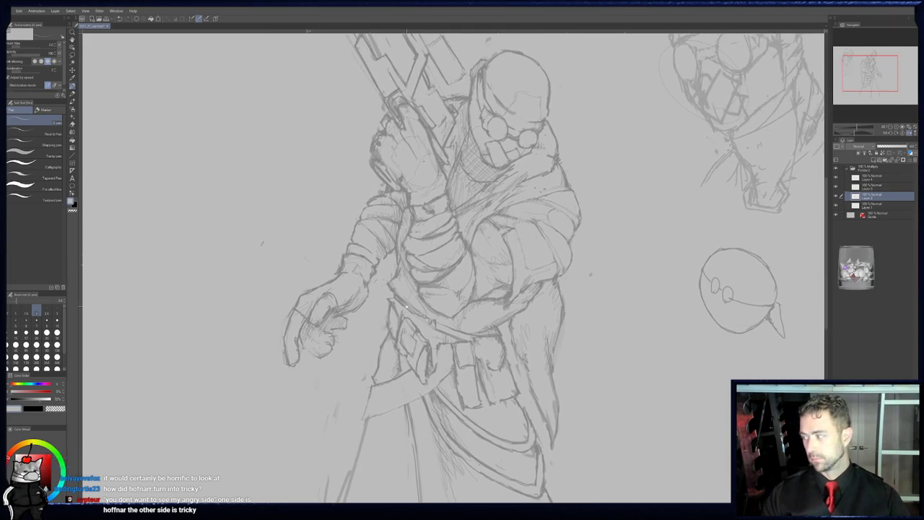
middle_click_drag(405, 302, 400, 313)
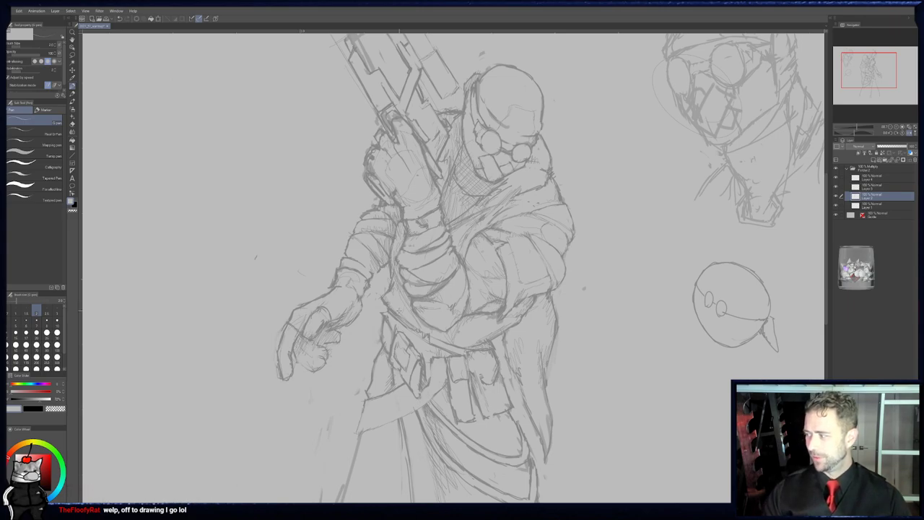
- Add a second hem line along the lower edge of the hip band and erase the overshooting ends and overlapping leg lines
middle_click_drag(367, 402, 395, 254)
key("p")
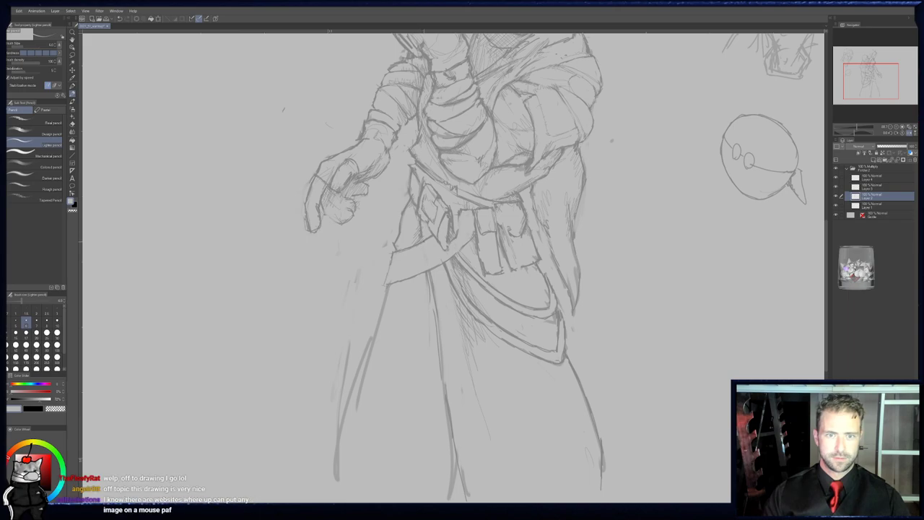
key("p")
key("p")
scroll(455, 267, "down", 1)
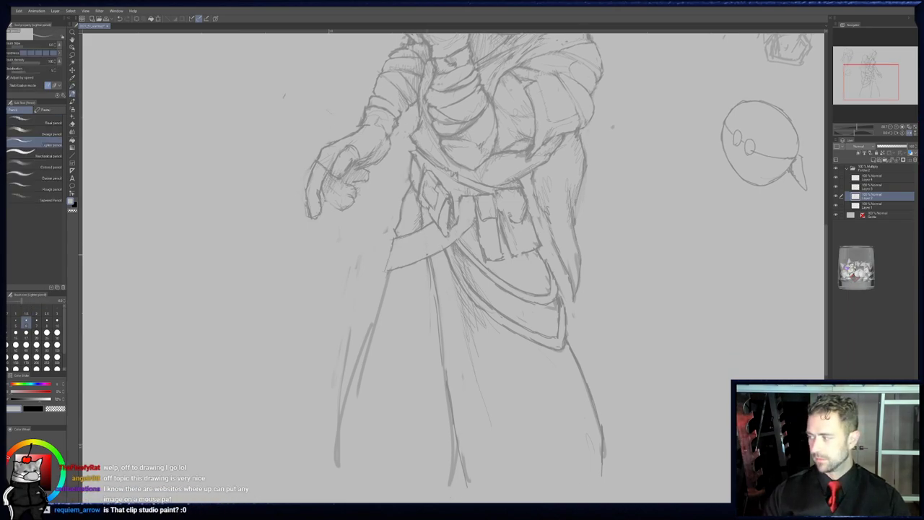
left_click_drag(424, 268, 419, 256)
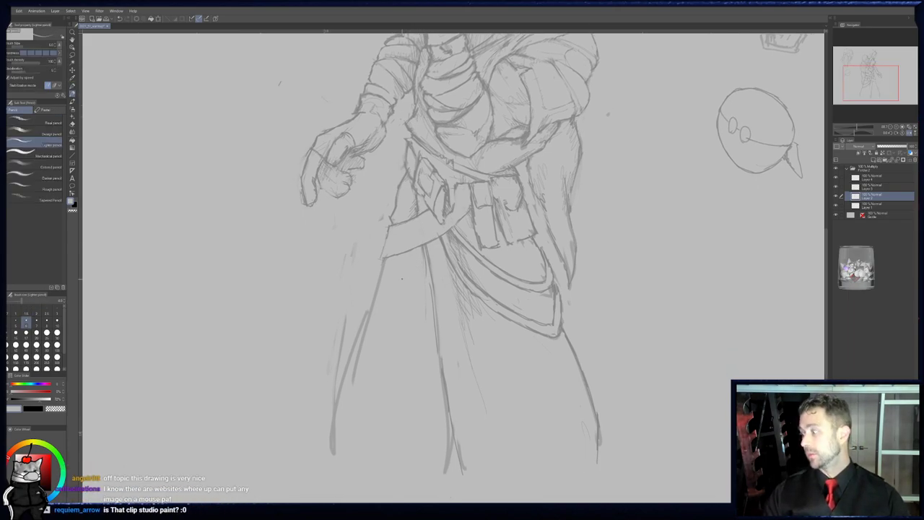
key("p")
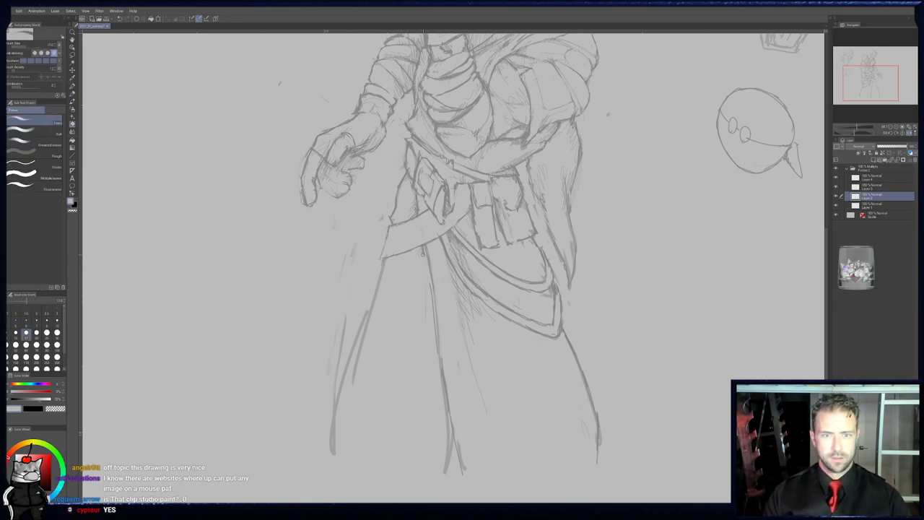
mouse_move(424, 289)
left_mouse_down()
mouse_move(449, 280)
mouse_move(421, 254)
mouse_move(459, 232)
mouse_move(414, 254)
left_mouse_up()
key("p")
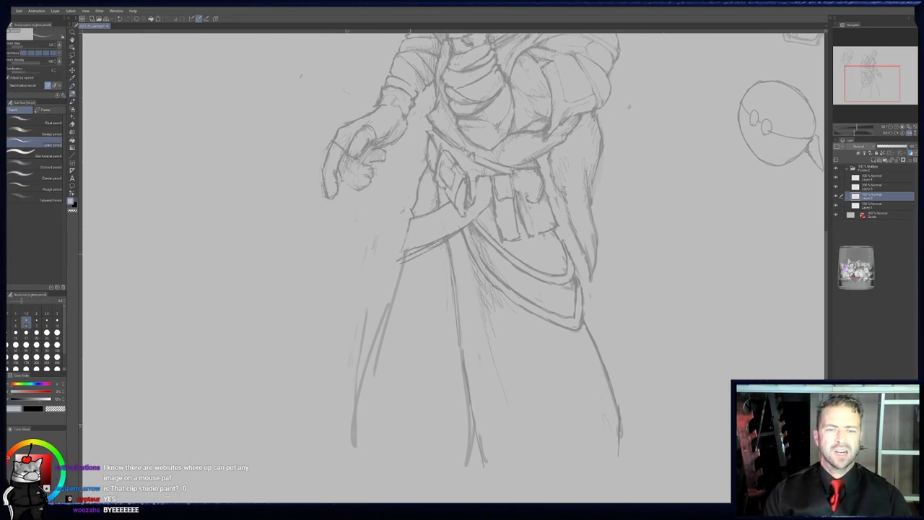
key("e")
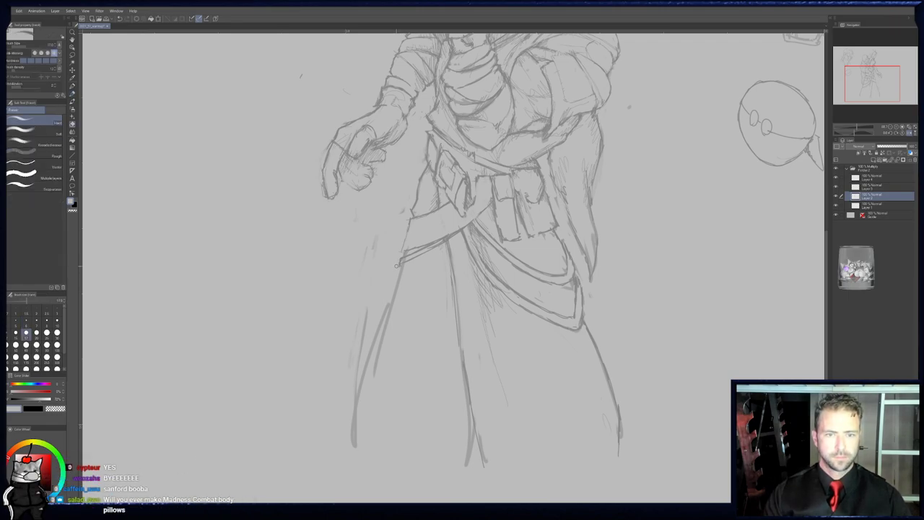
left_click_drag(414, 256, 449, 239)
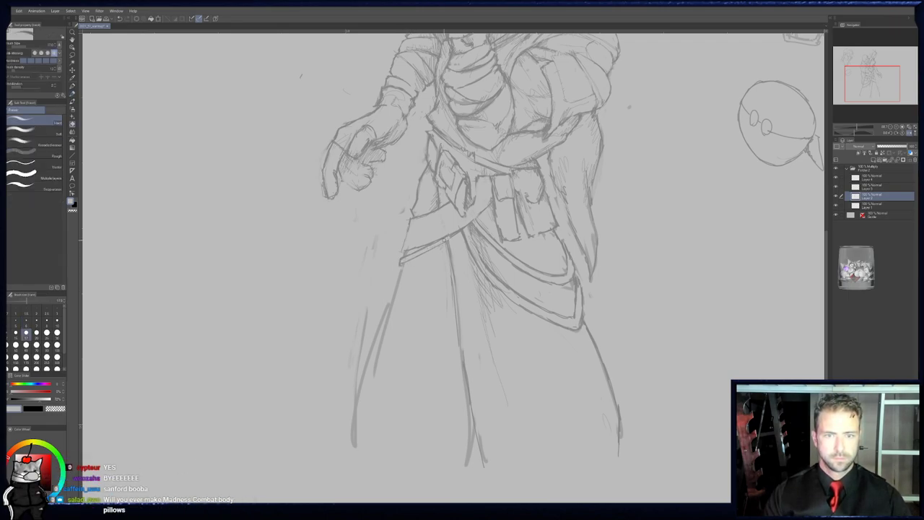
key("p")
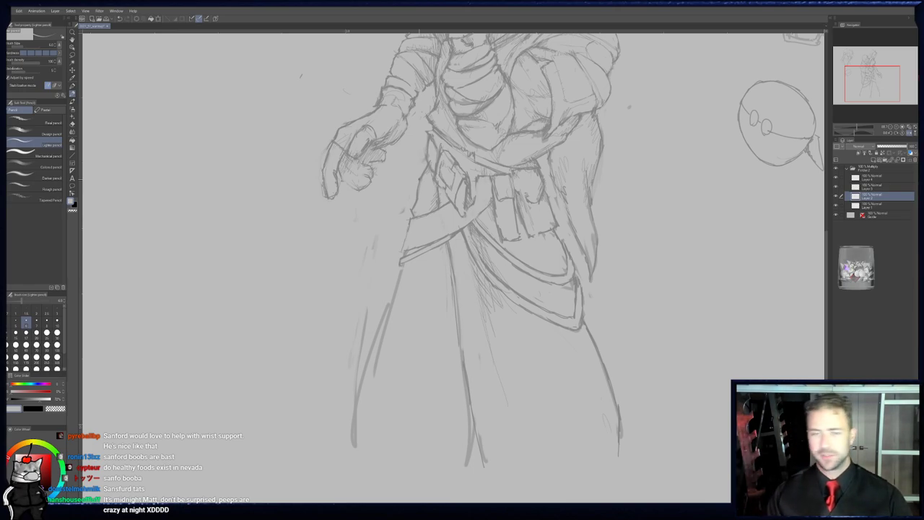
- Clean the contour of the lowered hand's curled fingers and add light shading inside the palm
mouse_move(315, 272)
middle_mouse_down()
mouse_move(331, 277)
mouse_move(351, 390)
middle_mouse_up()
key("e")
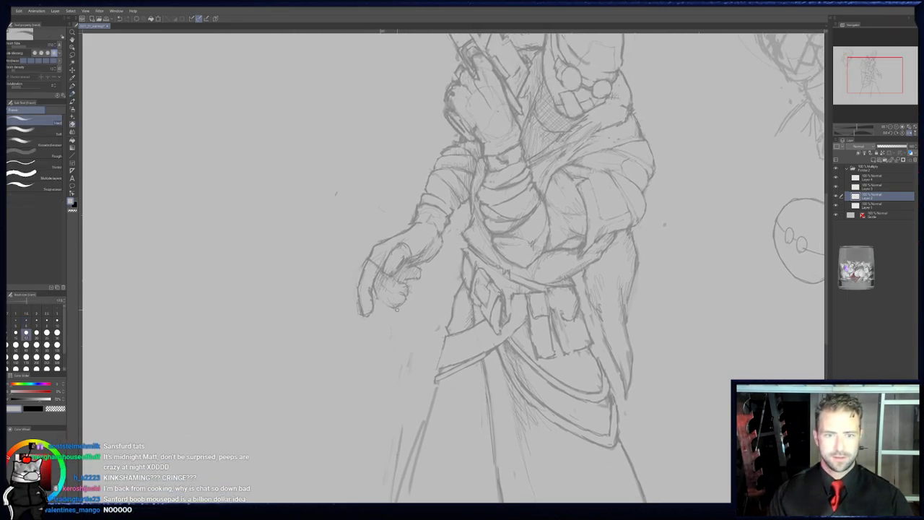
key("p")
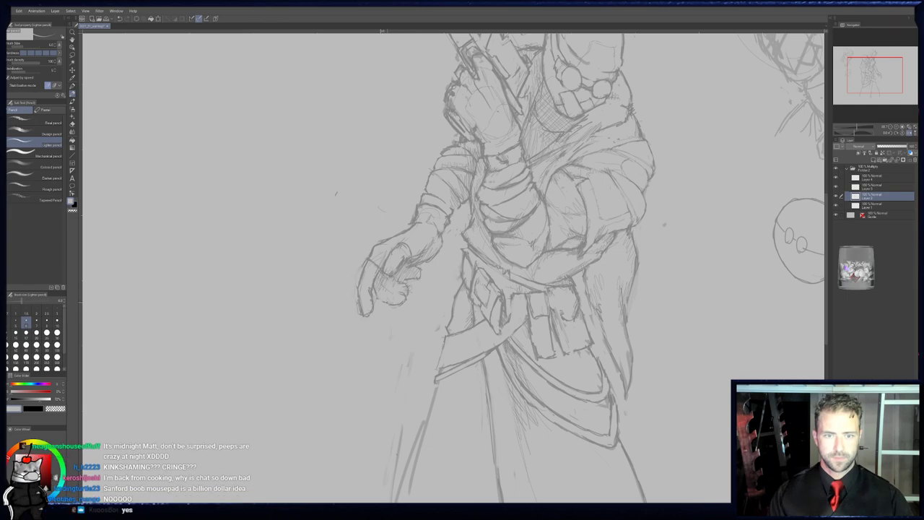
key("p")
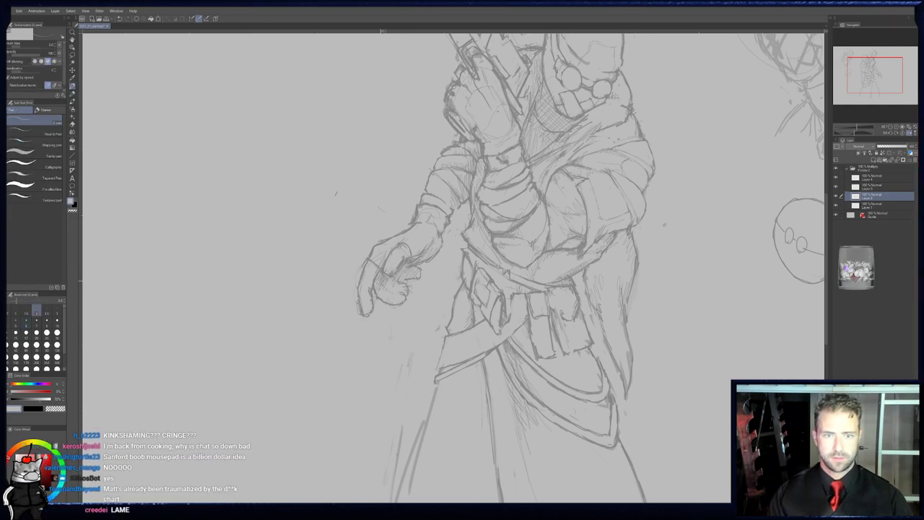
middle_click_drag(389, 298, 379, 321)
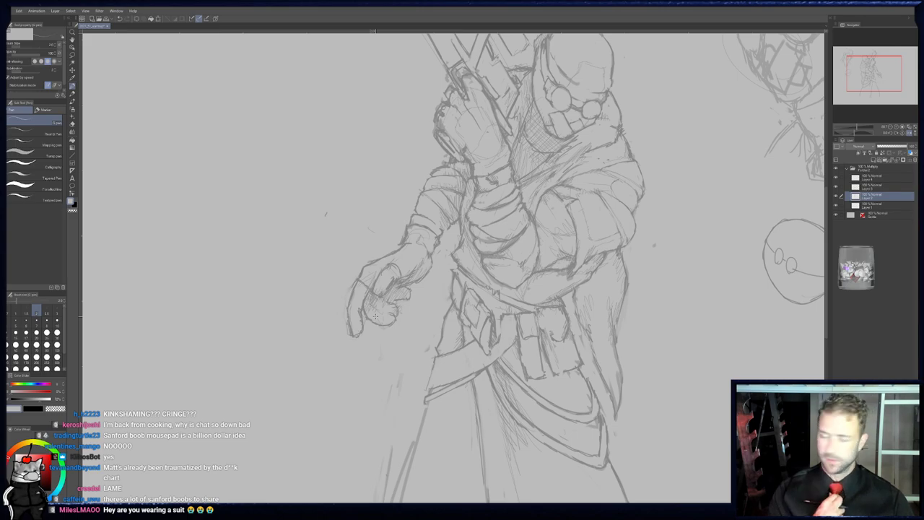
- Strengthen the cloth edge at the gunman's waist just below the wrapped forearm
middle_click_drag(462, 282, 433, 309)
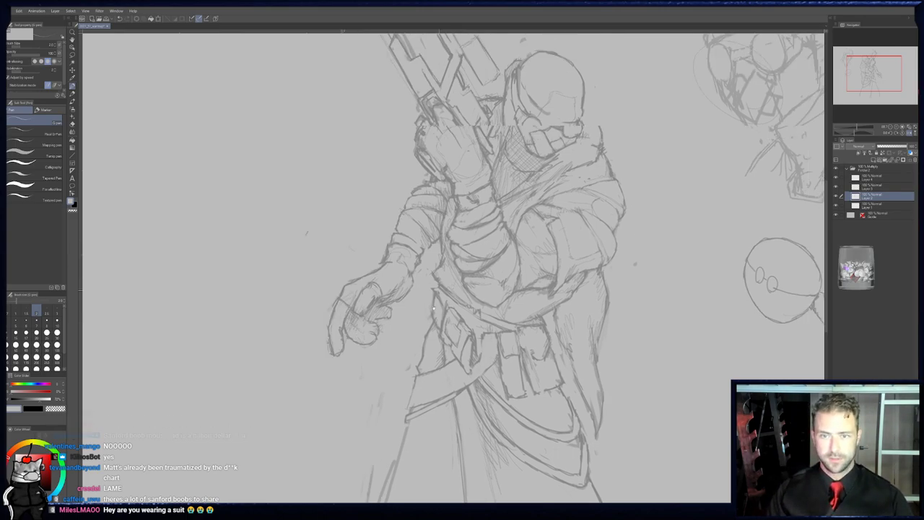
left_click_drag(433, 309, 410, 331)
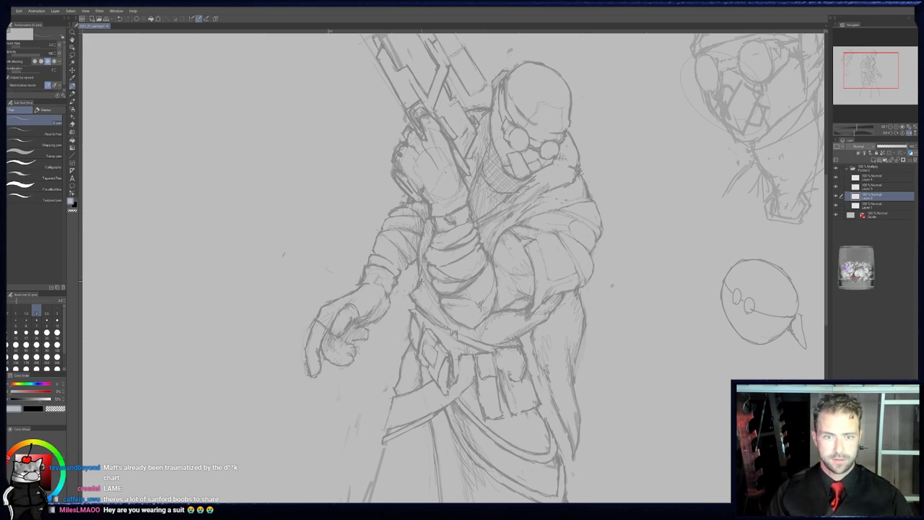
key("p")
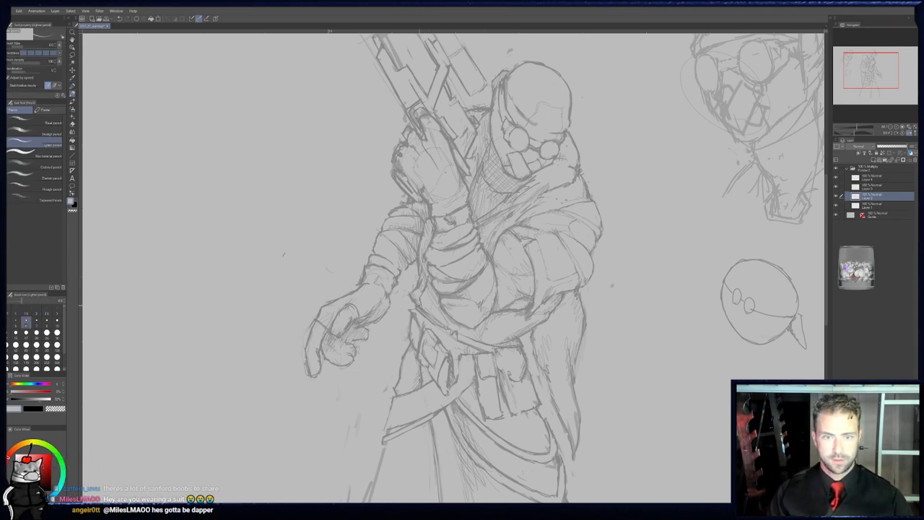
key("p")
- Erase the doubled rough lines along the outer thigh below the lowered hand and redraw one clean contour from the hip band
middle_click_drag(449, 332, 441, 295)
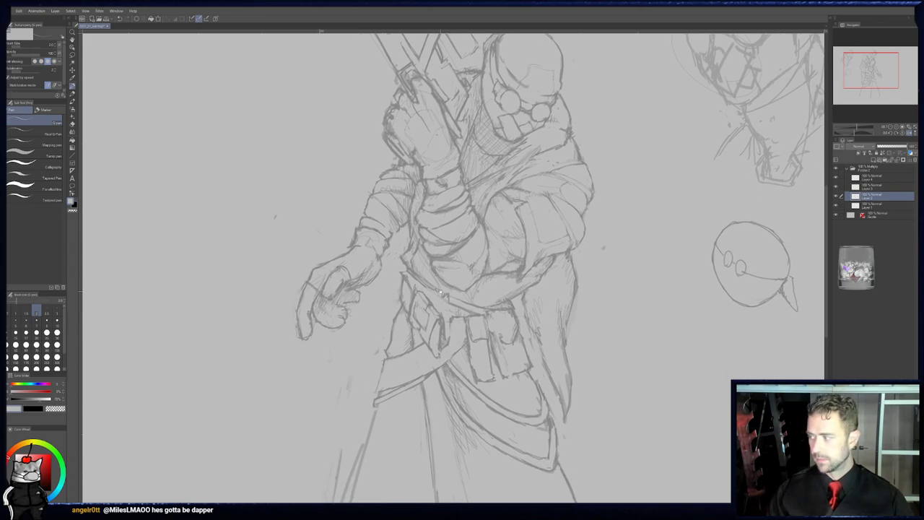
middle_click_drag(429, 383, 443, 284)
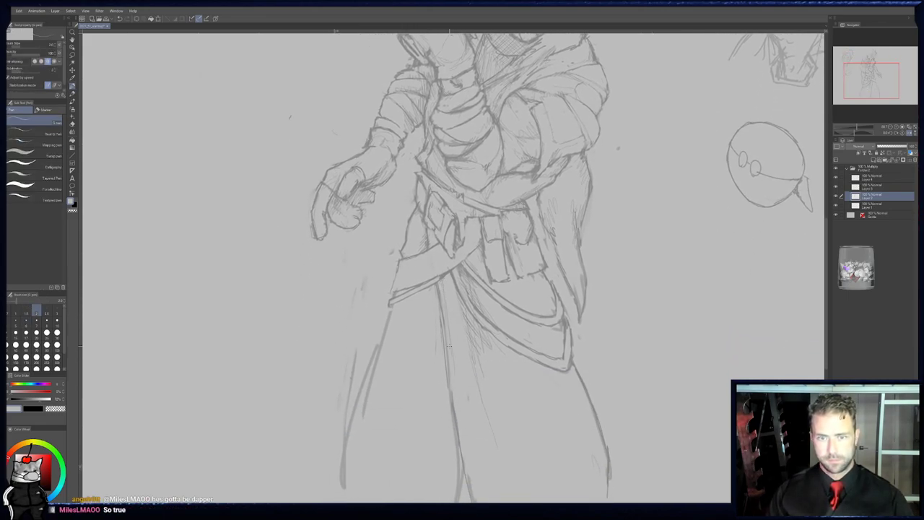
key("e")
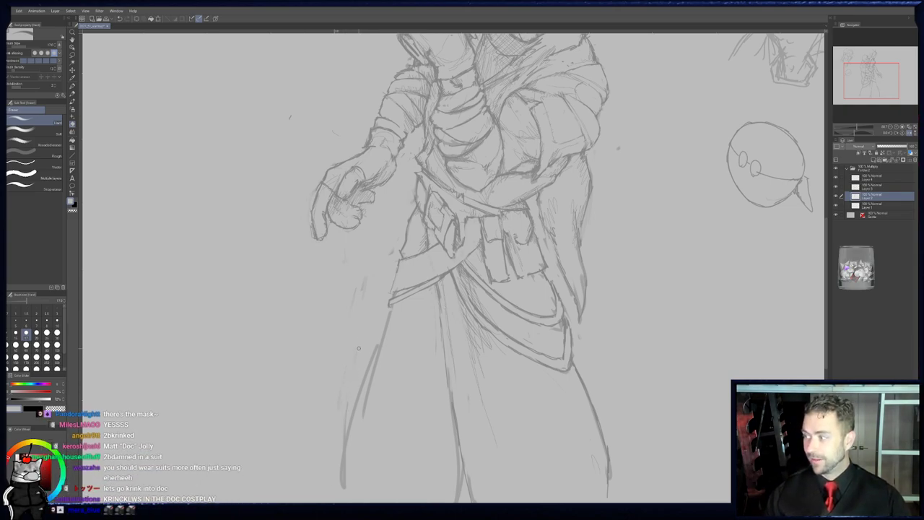
left_click_drag(362, 334, 371, 303)
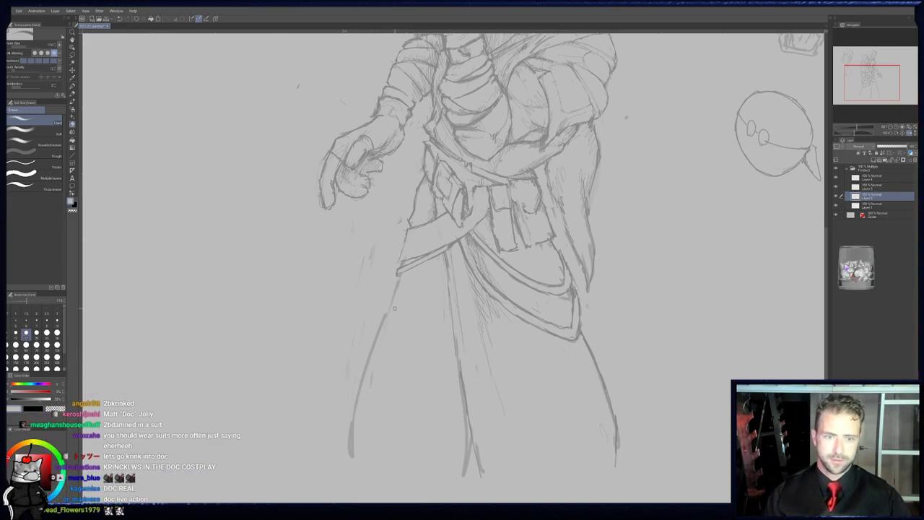
key("p")
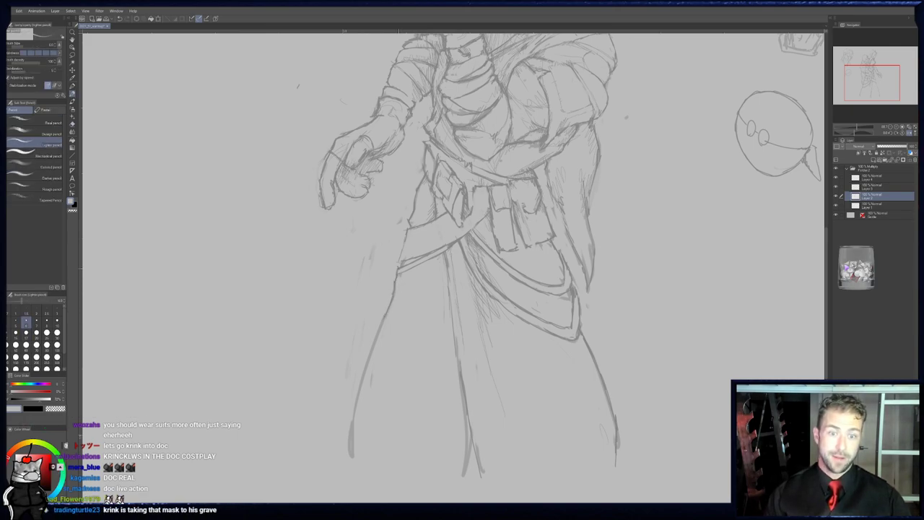
- Add faint inner lines along the hip band and clean up its outer end where it meets the hip outline
key("p")
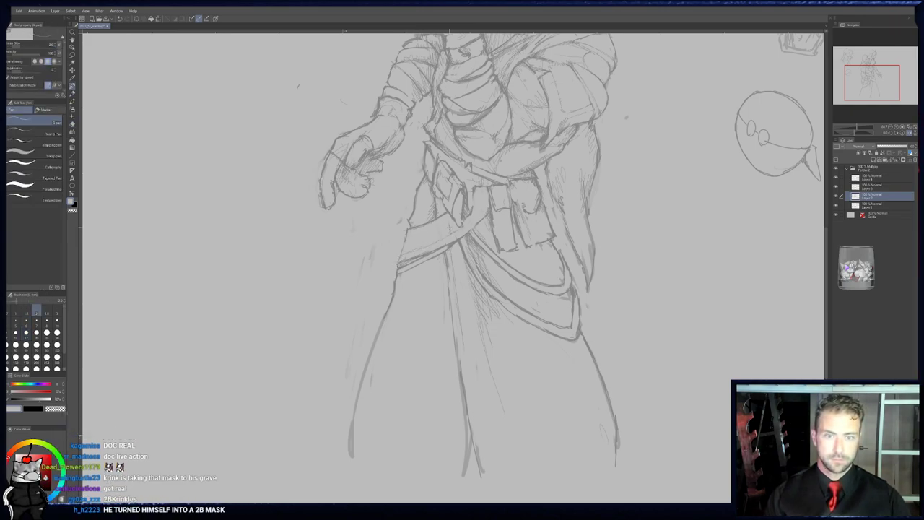
key("b")
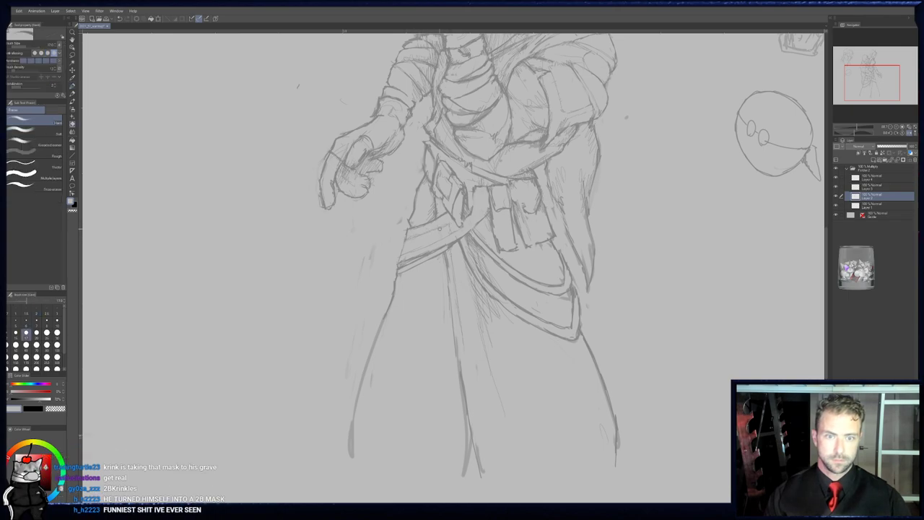
middle_click_drag(431, 235, 424, 247)
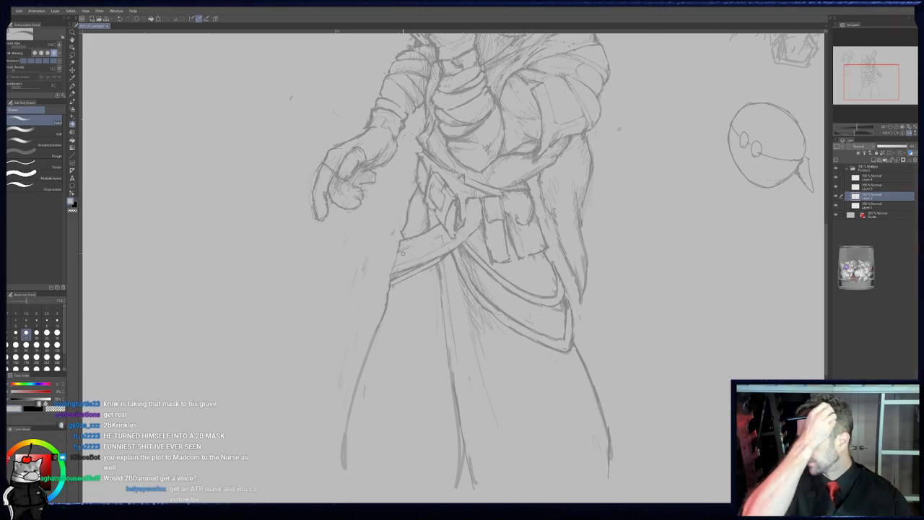
middle_click_drag(403, 253, 394, 262)
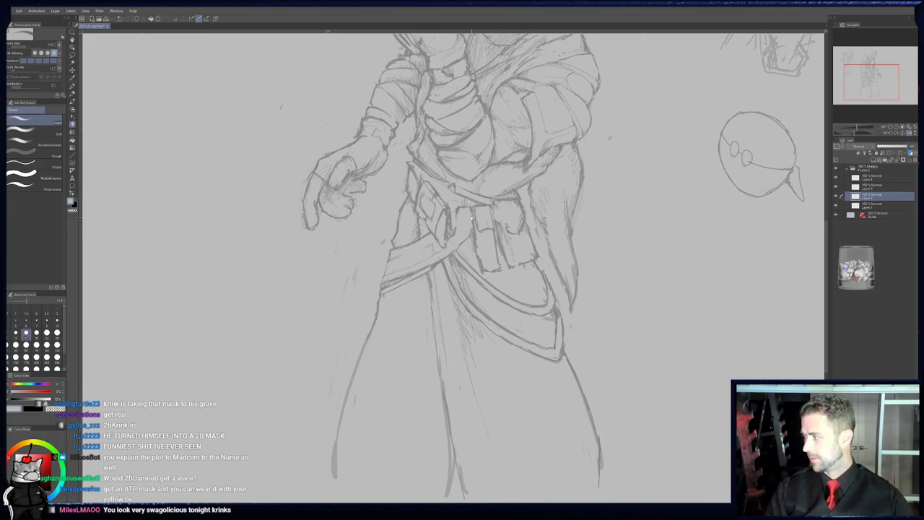
middle_click_drag(467, 248, 467, 248)
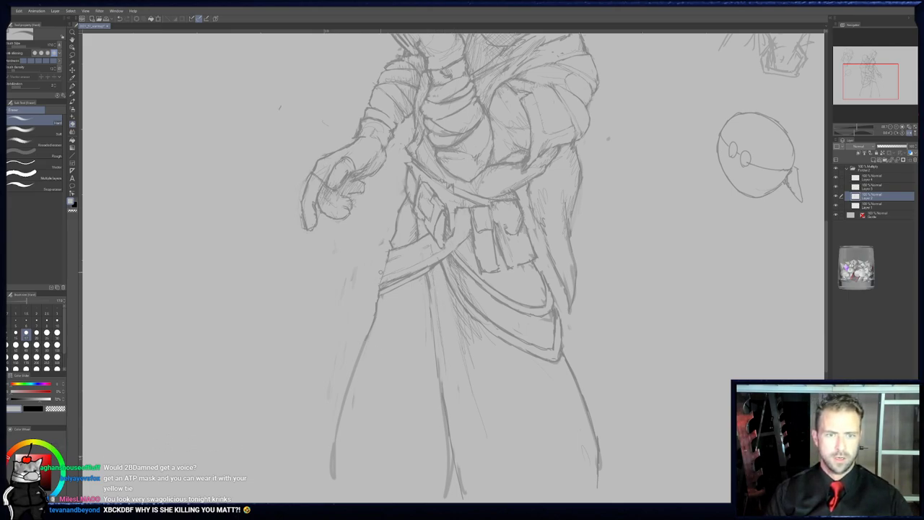
key("p")
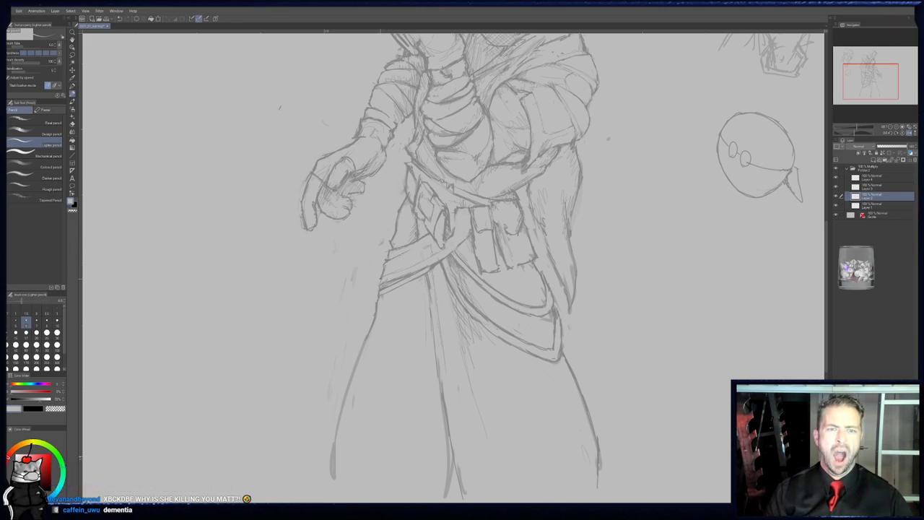
key("e")
key("p")
key("e")
key("p")
key("p")
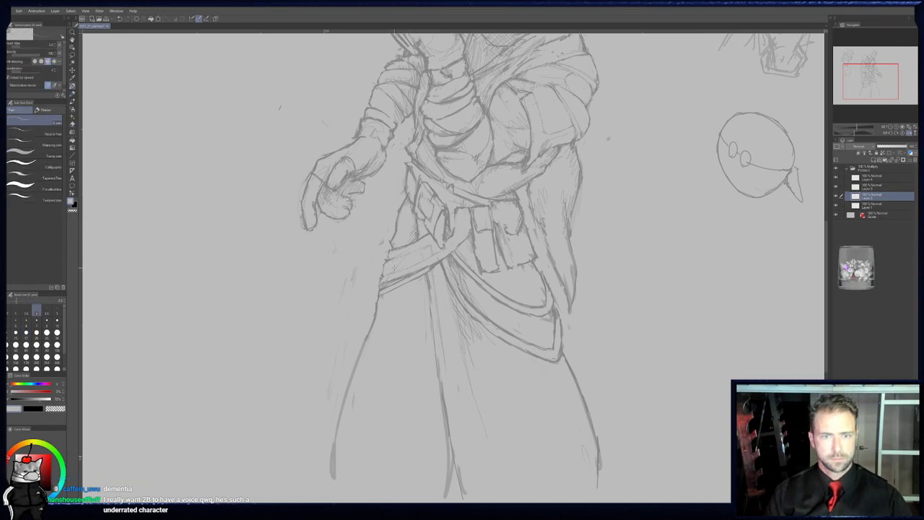
- Rework the lower edge of the diamond buckle and erase the overlapping lines where the hip band meets the belt
mouse_move(436, 248)
middle_mouse_down()
mouse_move(429, 292)
mouse_move(437, 273)
middle_mouse_up()
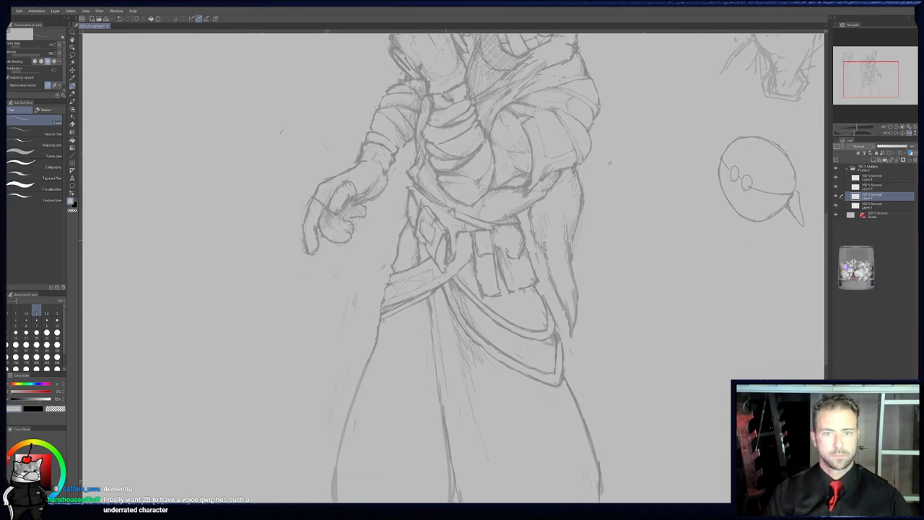
key("e")
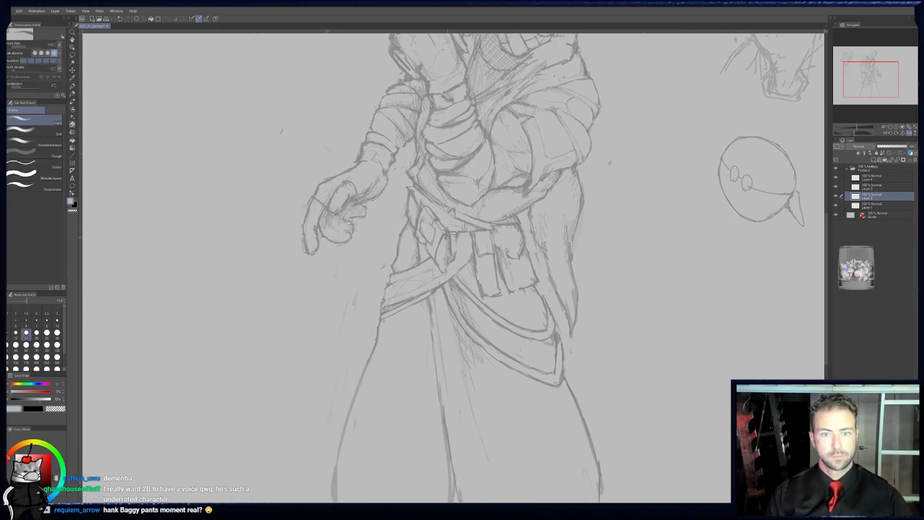
key("p")
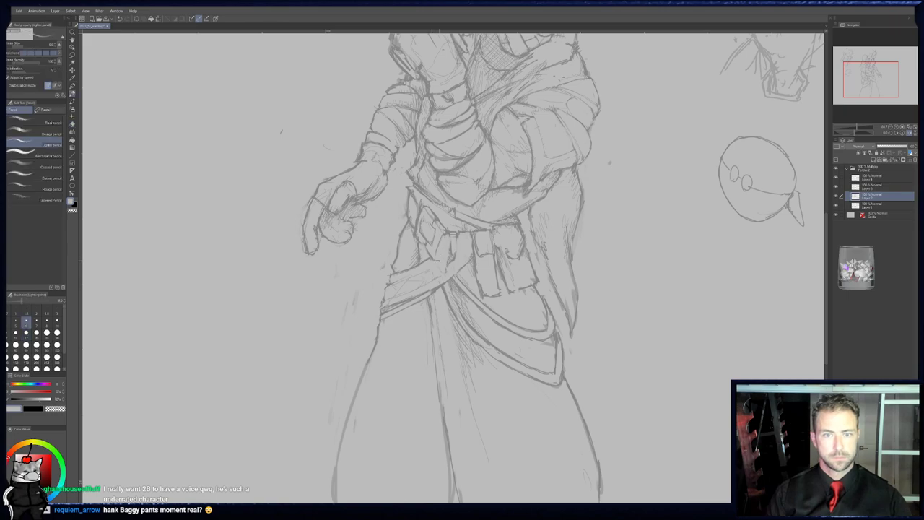
key("e")
mouse_move(446, 247)
left_mouse_down()
mouse_move(457, 264)
mouse_move(455, 254)
left_mouse_up()
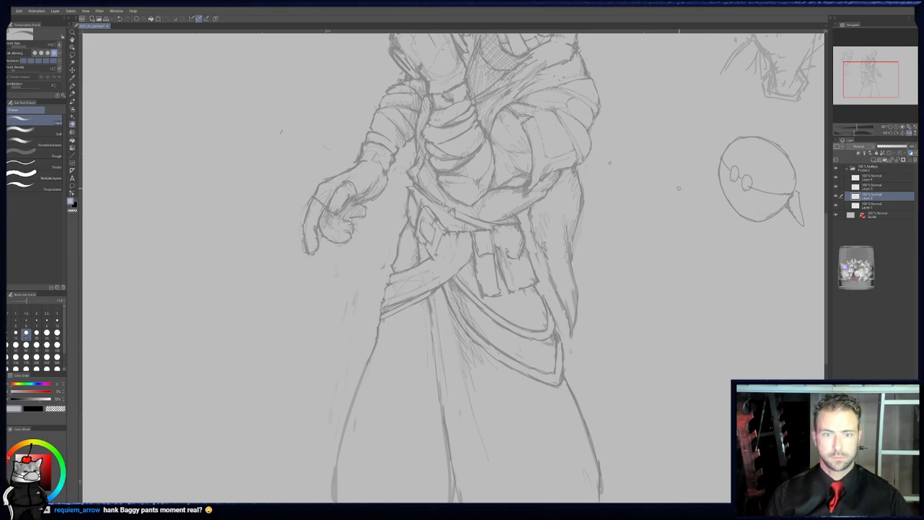
- Mirror the canvas view and draw a pointed cloth flap where the hip band crosses the curved hem, erasing lines behind it
left_click(908, 135)
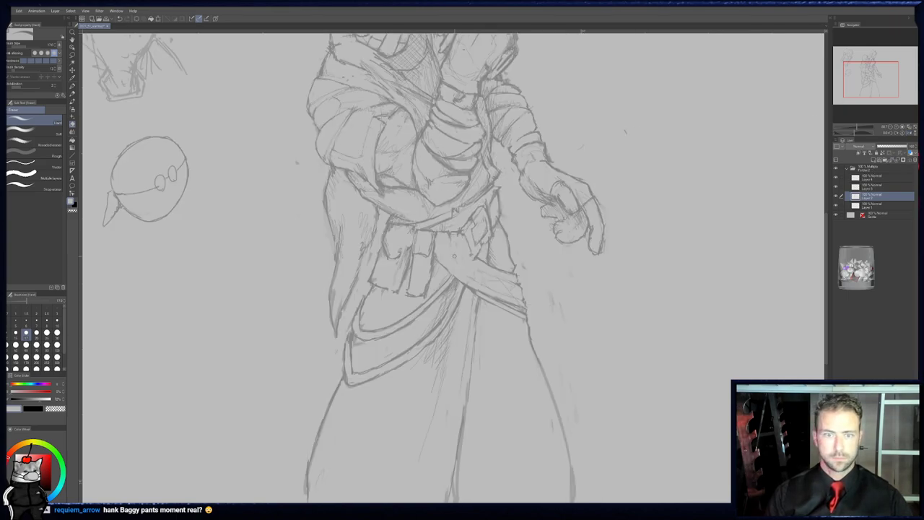
key("p")
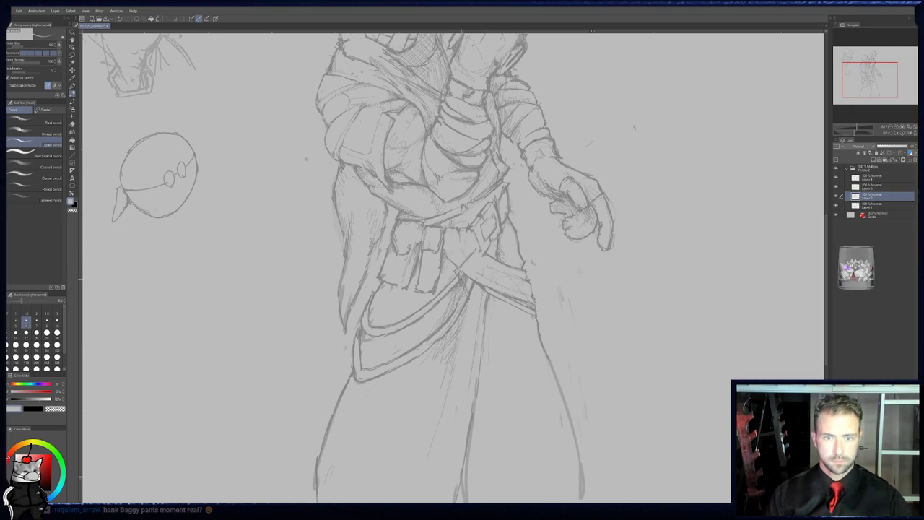
key("e")
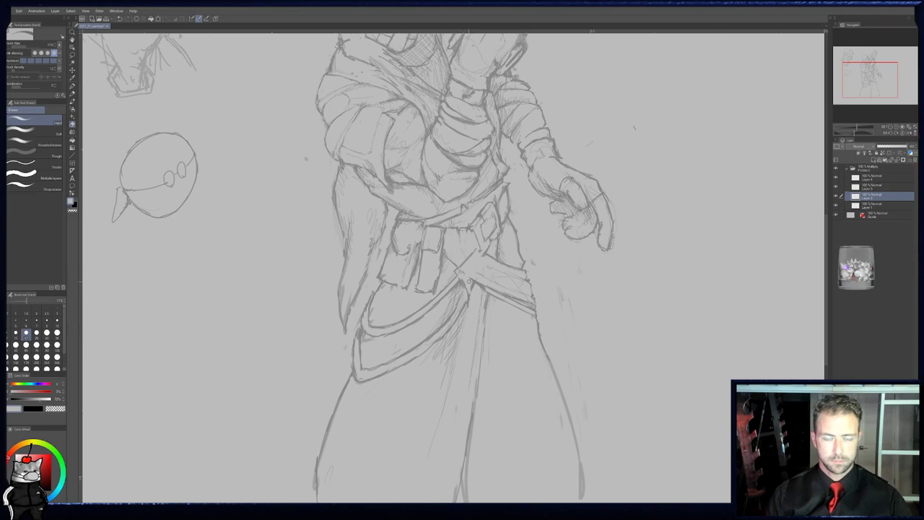
key("p")
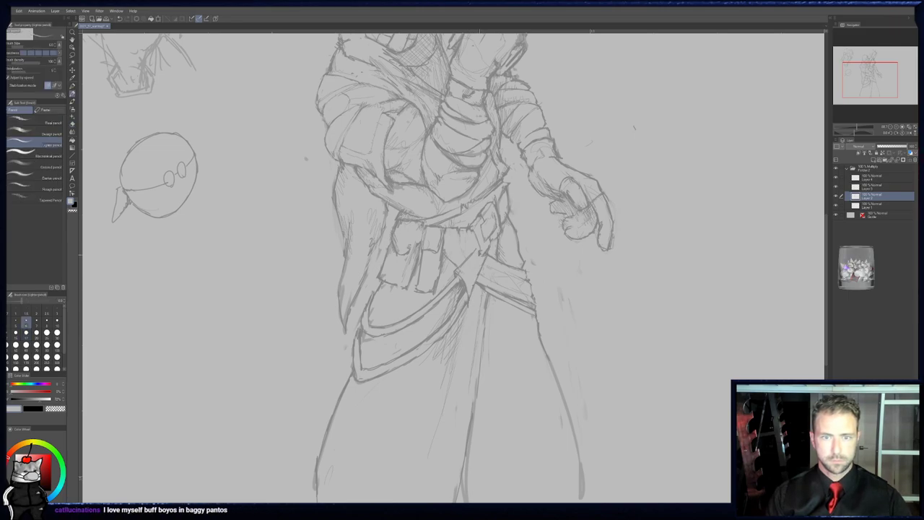
key("e")
left_click_drag(489, 247, 481, 253)
- Tidy the lines between the pointed flap and the belt pouches and flip the canvas view back to normal
mouse_move(462, 274)
middle_mouse_down()
mouse_move(474, 263)
mouse_move(460, 281)
middle_mouse_up()
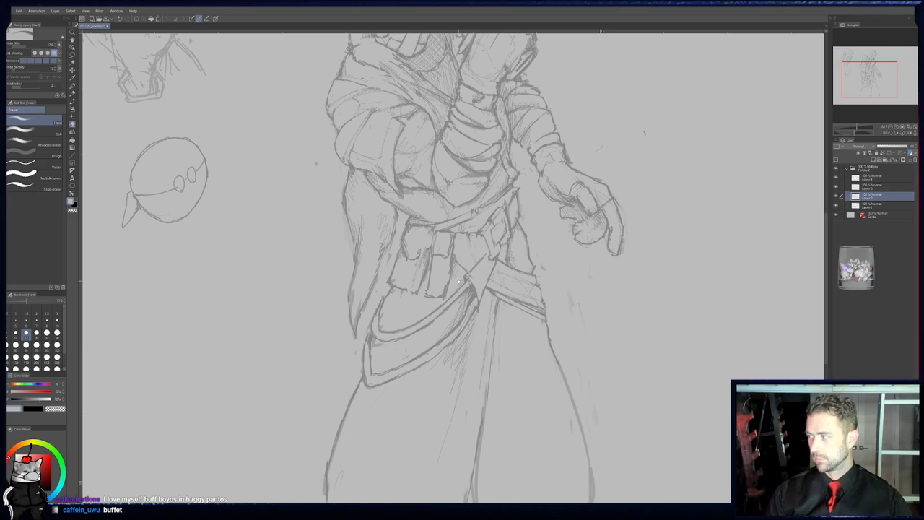
middle_click_drag(459, 278, 462, 279)
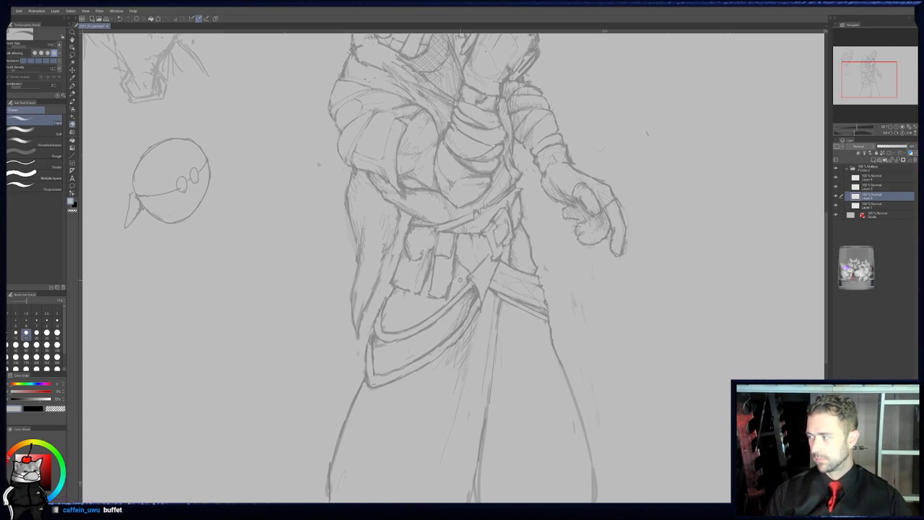
middle_click_drag(460, 278, 467, 280)
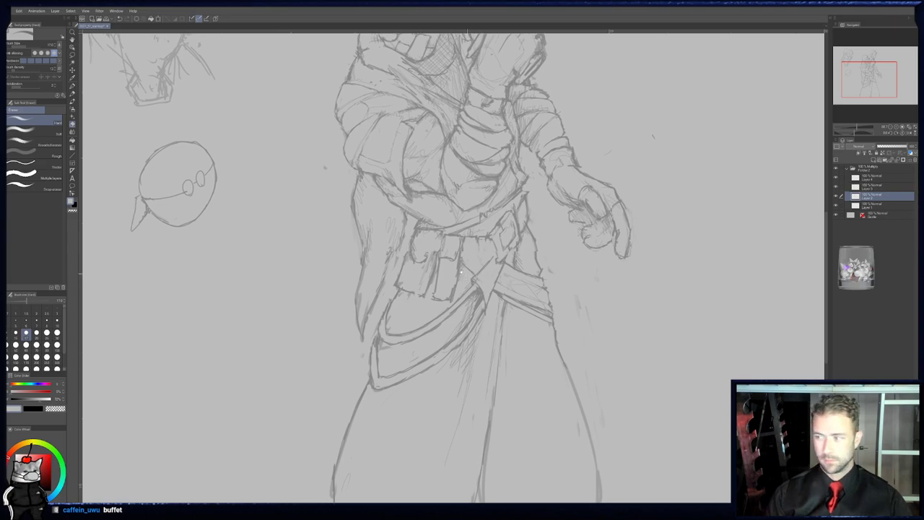
key("p")
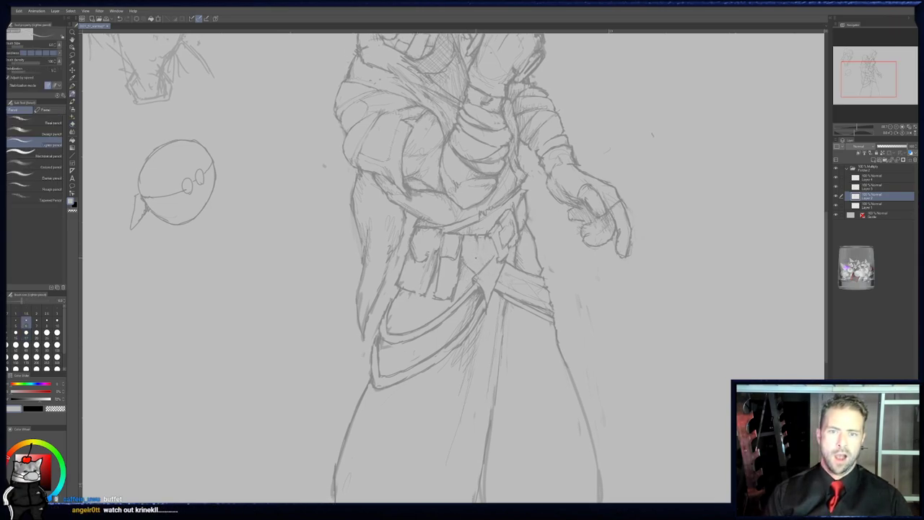
left_click(910, 134)
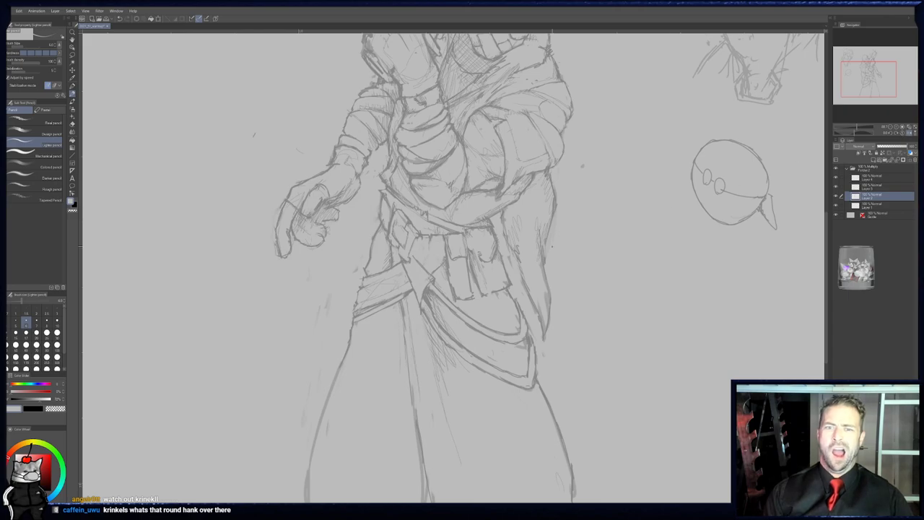
- Draw a lower edge and vertical dividers for a row of small belt pouches between the diamond buckle and the large pouches
middle_click_drag(412, 258, 439, 252)
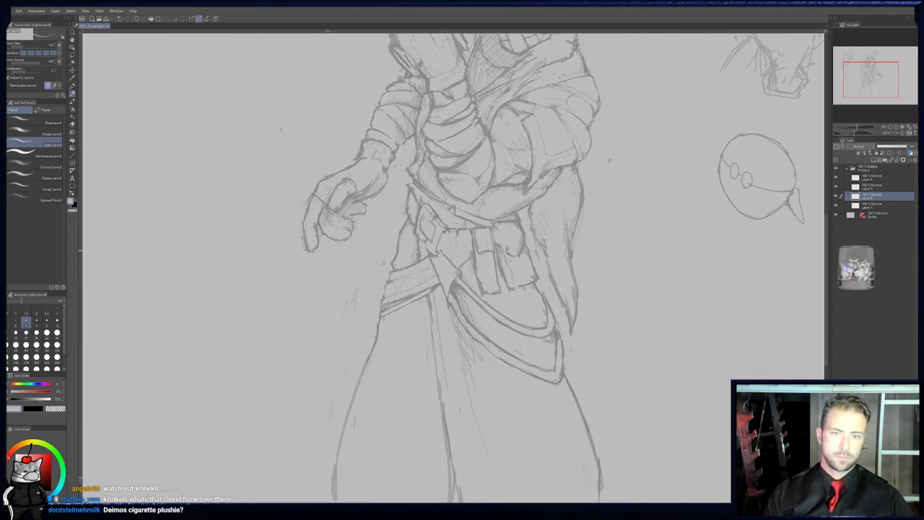
left_click_drag(436, 252, 470, 251)
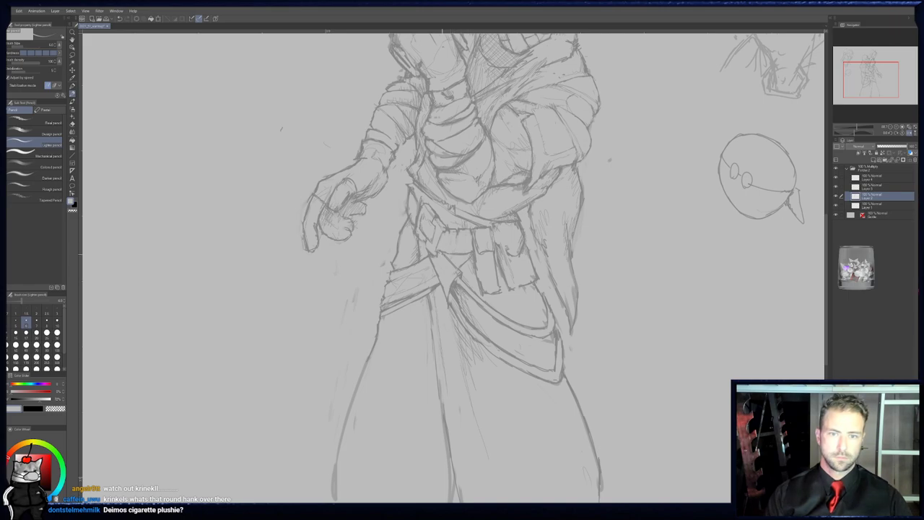
left_click_drag(451, 253, 450, 231)
key("e")
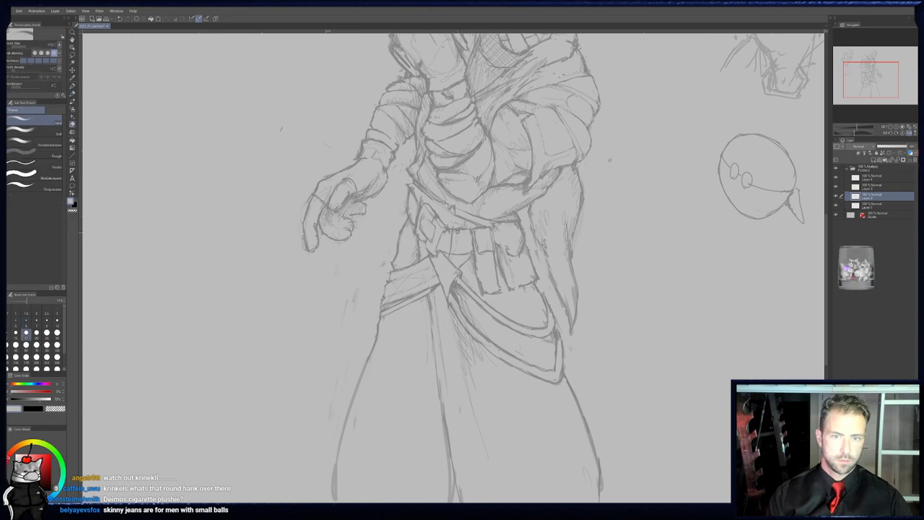
key("p")
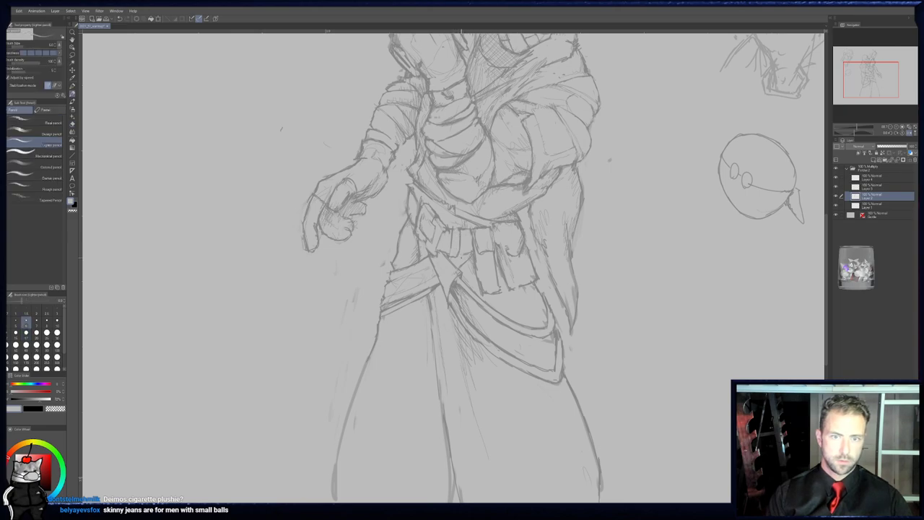
- Erase and redraw the lower lines of the small belt pouches beside the diamond buckle
key("b")
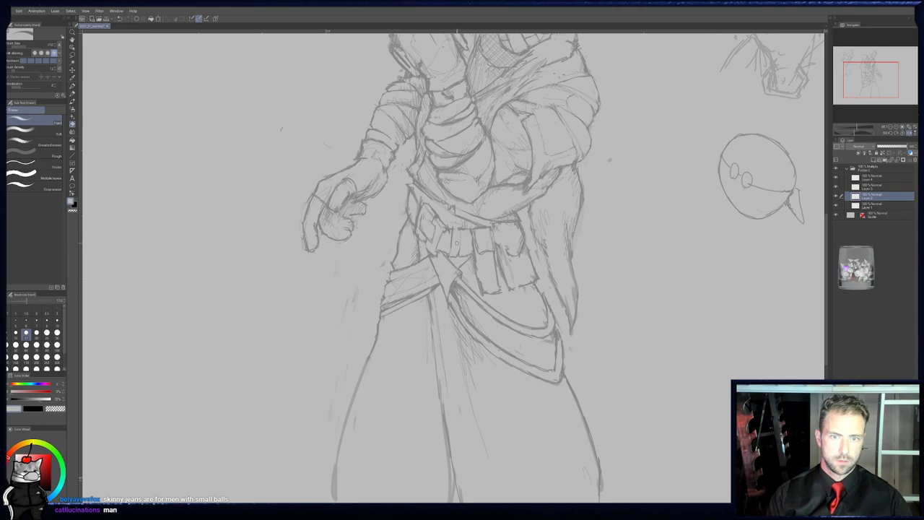
key("p")
key("e")
left_click_drag(459, 229, 468, 230)
key("p")
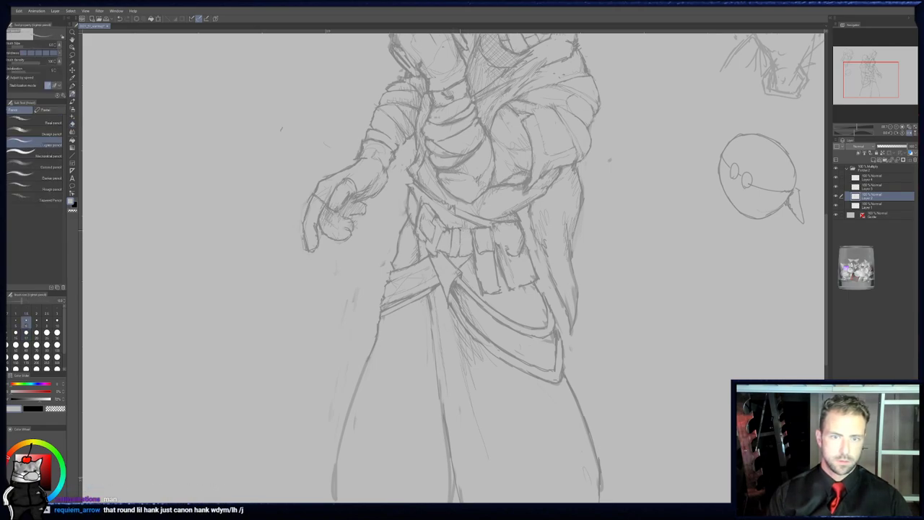
left_click_drag(446, 266, 453, 257)
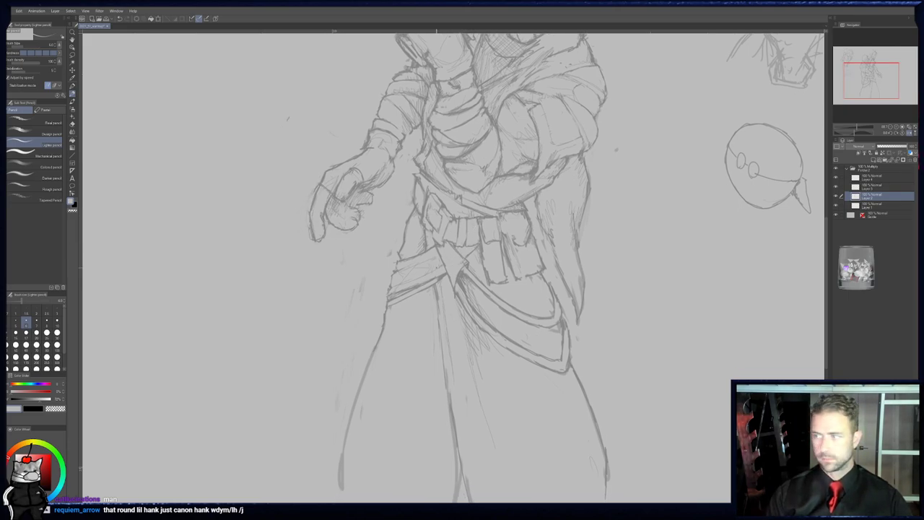
- Refine the dividers between the small belt pouches, alternating pencil lines with small erasures
key("b")
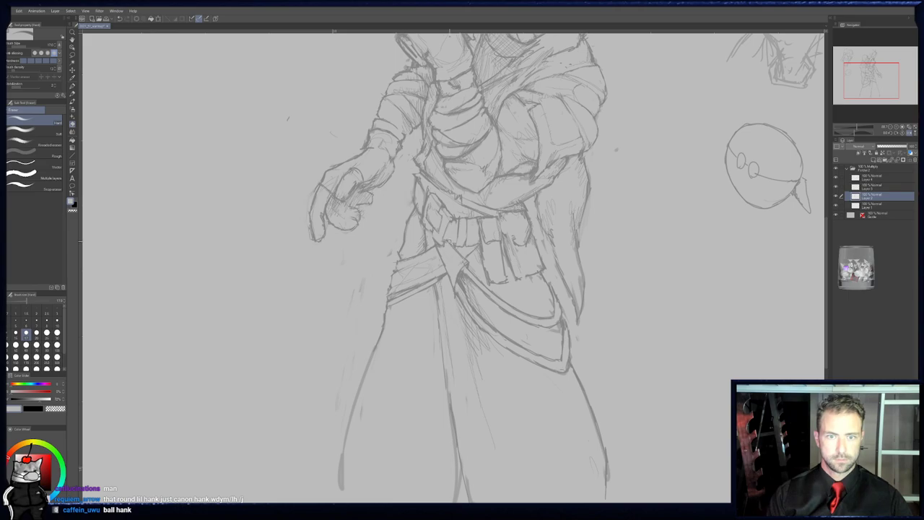
key("p")
key("e")
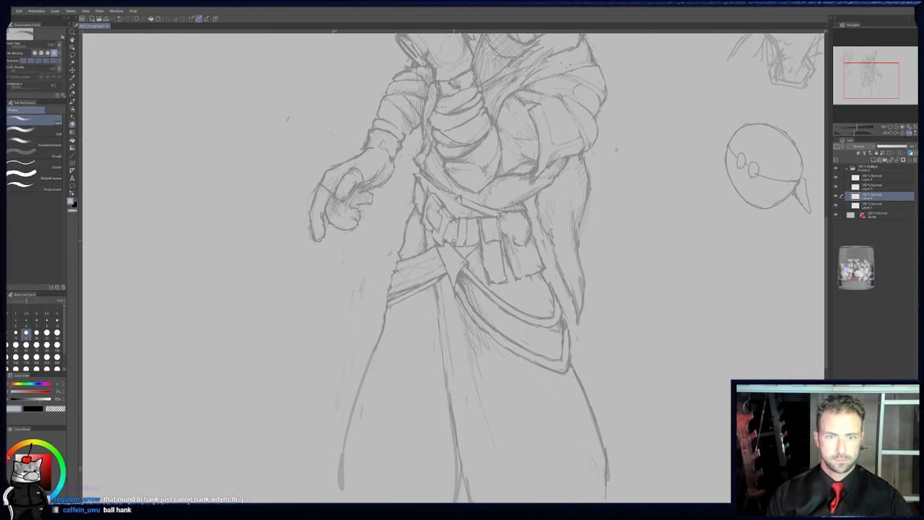
key("p")
key("e")
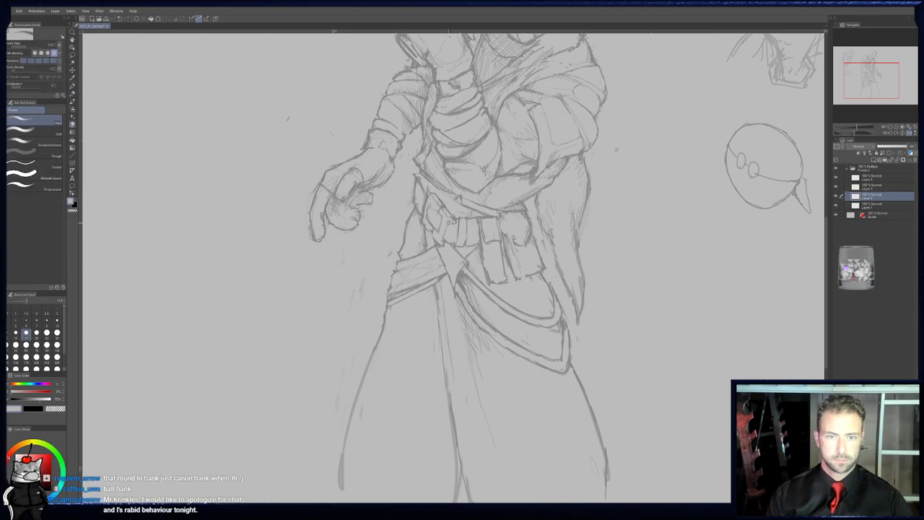
key("p")
key("e")
key("p")
key("e")
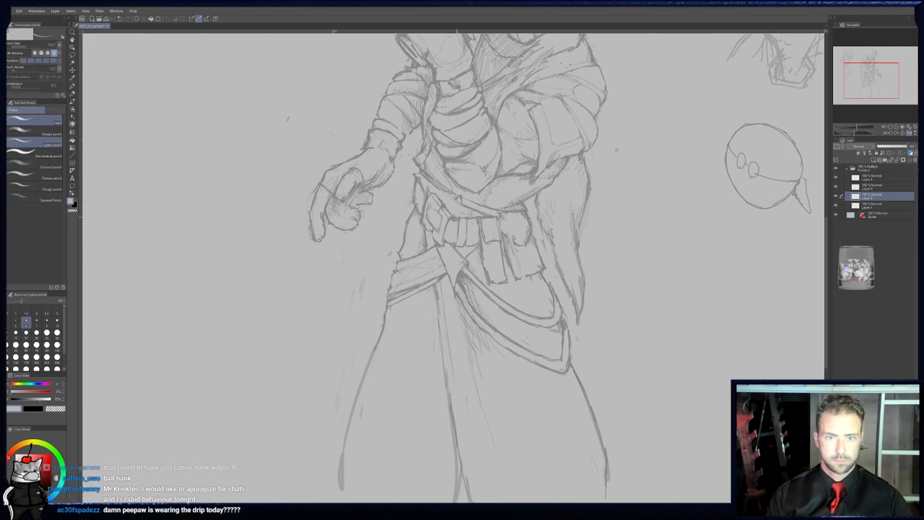
- Draw flap lines across the small belt pouches and clean up their edges next to the large pouches
key("p")
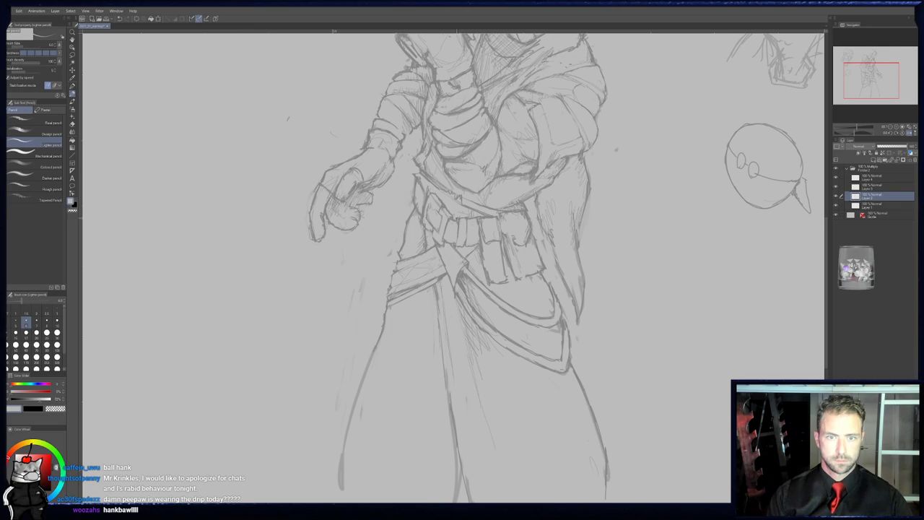
key("e")
key("p")
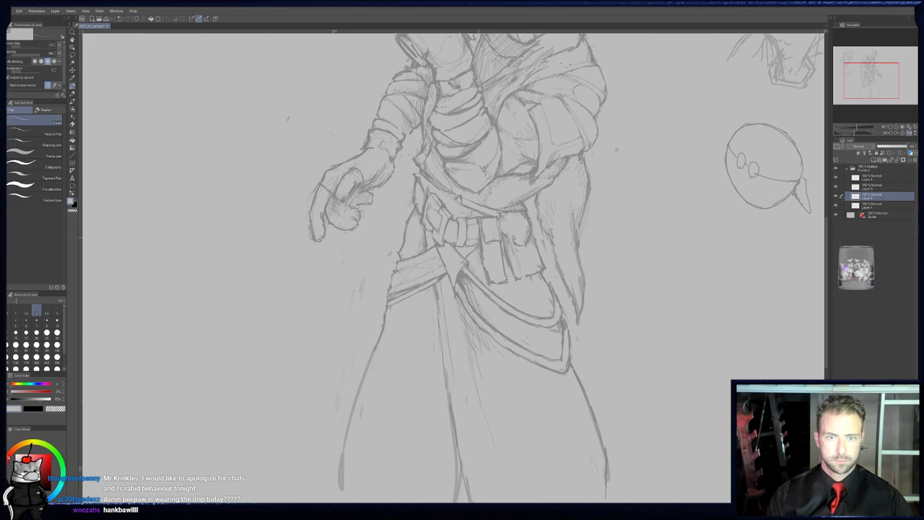
key("e")
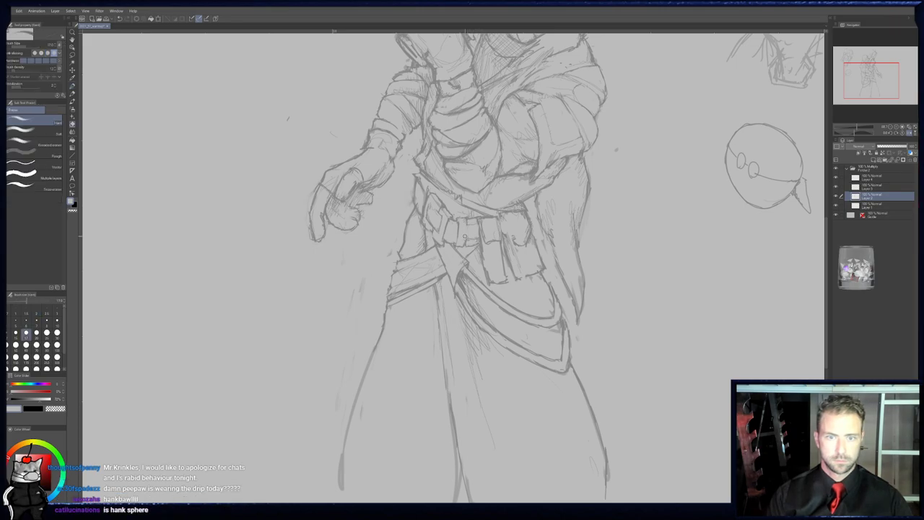
key("p")
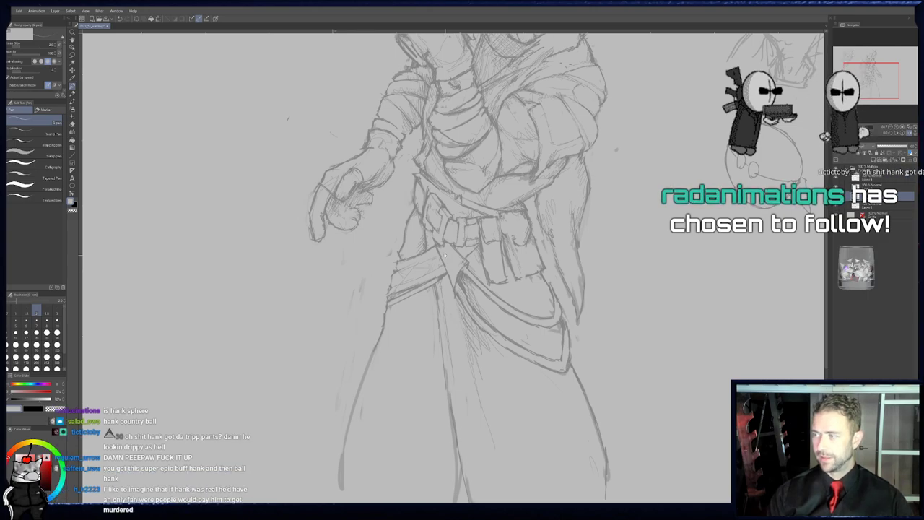
- Erase the central seam lines running down the lower garment, using a smaller eraser for the remains under the hip band
scroll(445, 255, "down", 5)
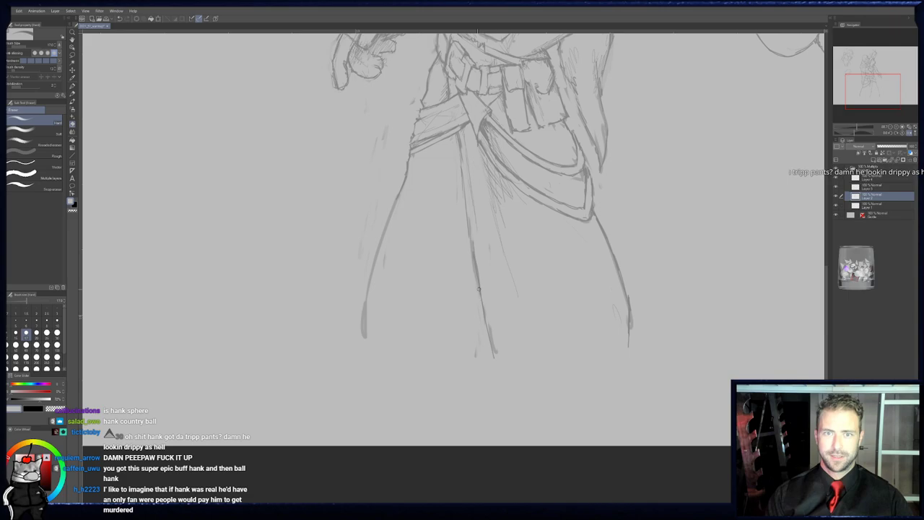
left_click_drag(487, 328, 458, 248)
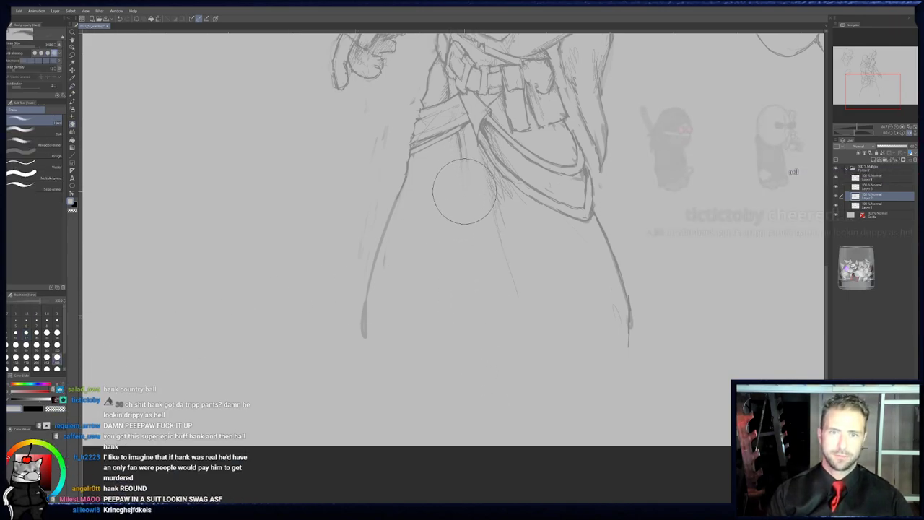
left_click(57, 334)
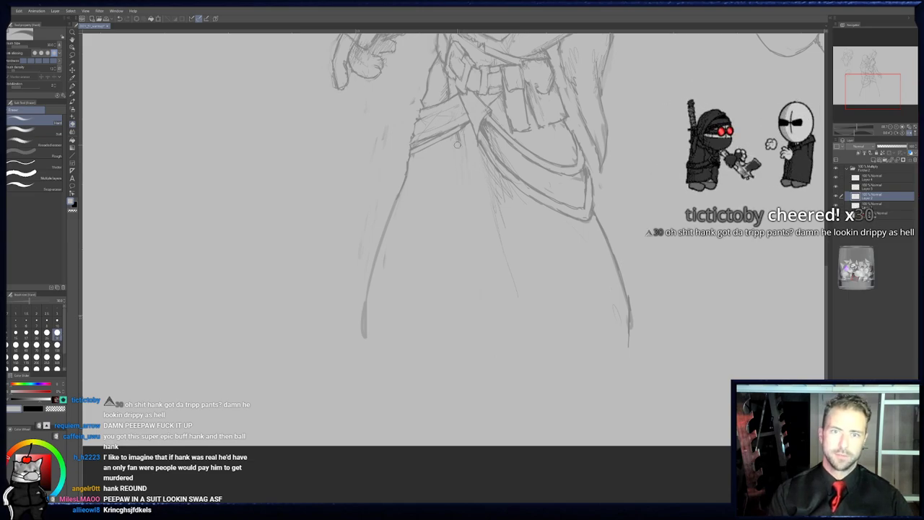
left_click_drag(458, 145, 466, 173)
- Sketch a thin vertical fold line and a curved hem across the bottom of the lower garment with the pen
key("p")
left_click_drag(446, 142, 437, 308)
mouse_move(431, 250)
left_mouse_down()
mouse_move(494, 329)
mouse_move(650, 318)
left_mouse_up()
left_click_drag(454, 281, 432, 322)
left_click_drag(345, 322, 453, 288)
- Rough in the lower legs and rounded feet below the hem, adding small circles on the feet
left_click_drag(485, 320, 538, 396)
left_click_drag(605, 329, 535, 392)
mouse_move(556, 432)
left_mouse_down()
mouse_move(647, 408)
mouse_move(536, 429)
left_mouse_up()
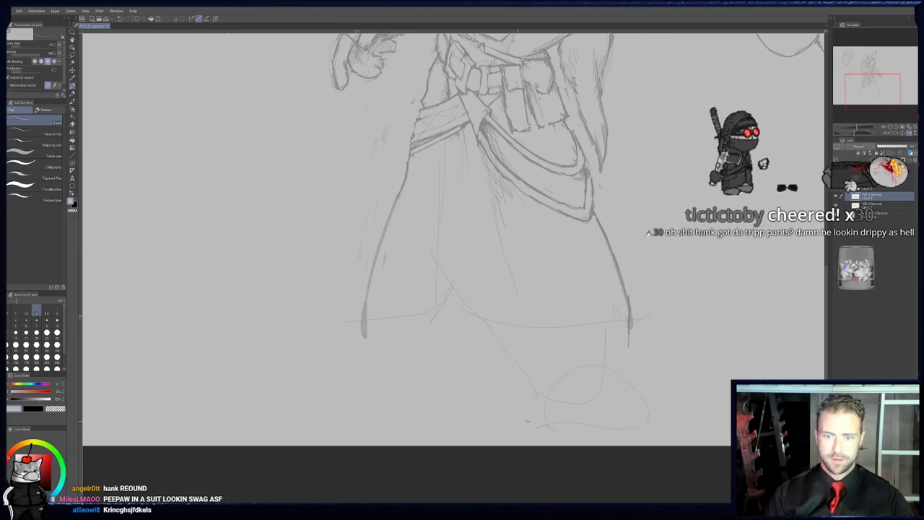
mouse_move(424, 316)
left_mouse_down()
mouse_move(432, 382)
mouse_move(412, 374)
mouse_move(401, 386)
left_mouse_up()
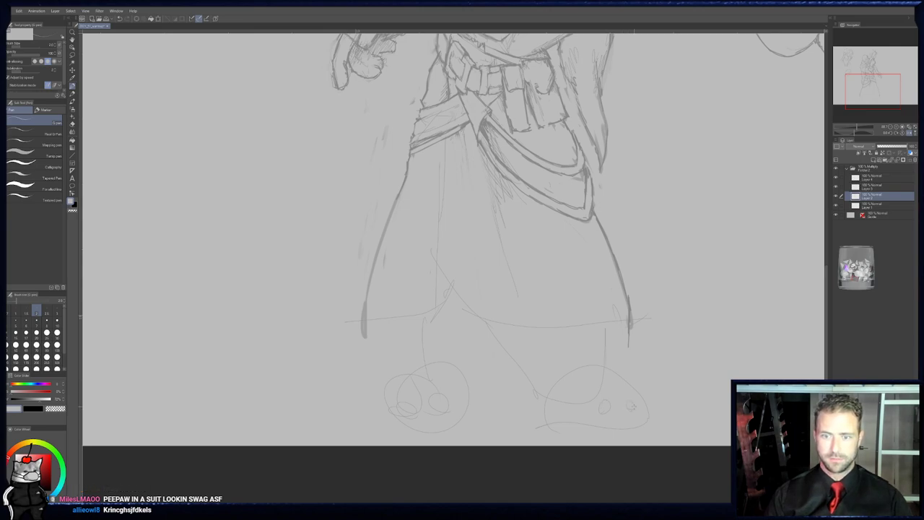
mouse_move(666, 413)
left_mouse_down()
mouse_move(679, 352)
mouse_move(689, 417)
left_mouse_up()
left_click_drag(680, 328, 685, 356)
left_click_drag(702, 396, 701, 412)
mouse_move(650, 321)
left_mouse_down()
mouse_move(672, 389)
mouse_move(679, 475)
left_mouse_up()
left_click_drag(656, 232, 548, 311)
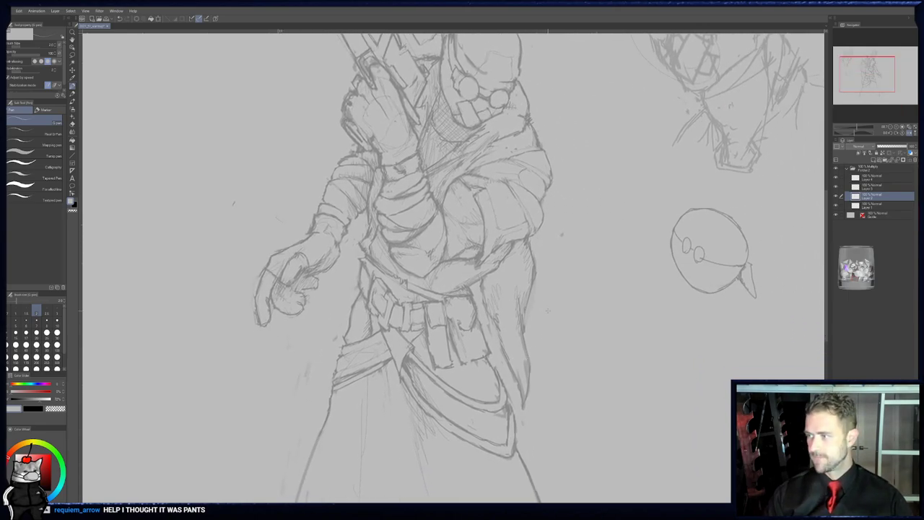
left_click_drag(559, 309, 568, 265)
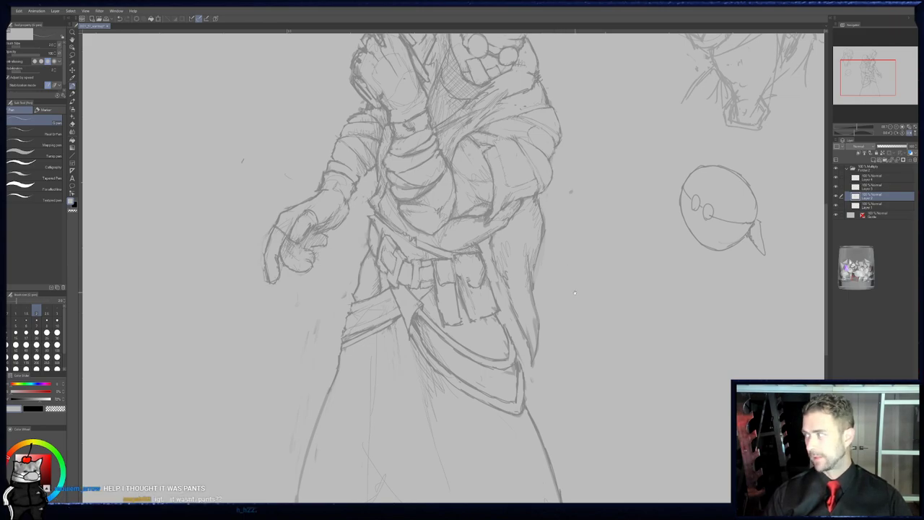
left_click_drag(574, 296, 566, 276)
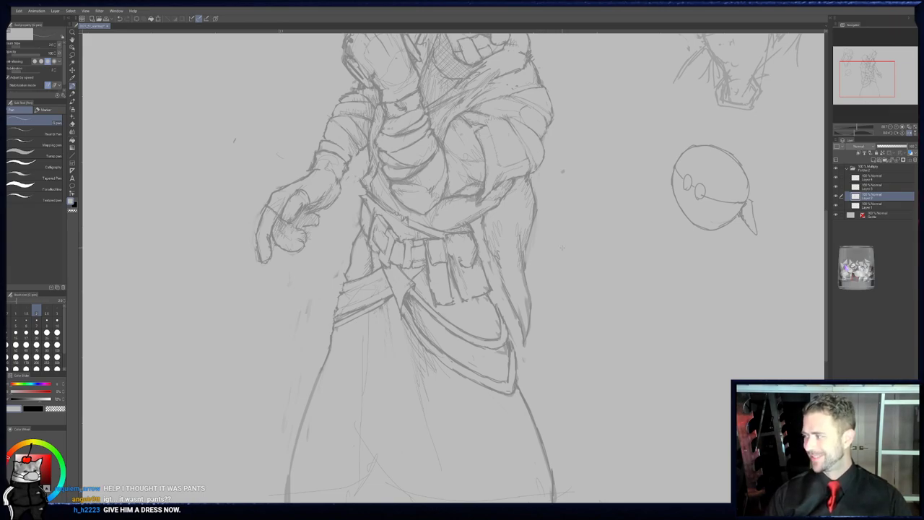
mouse_move(541, 289)
left_mouse_down()
mouse_move(593, 225)
mouse_move(579, 289)
left_mouse_up()
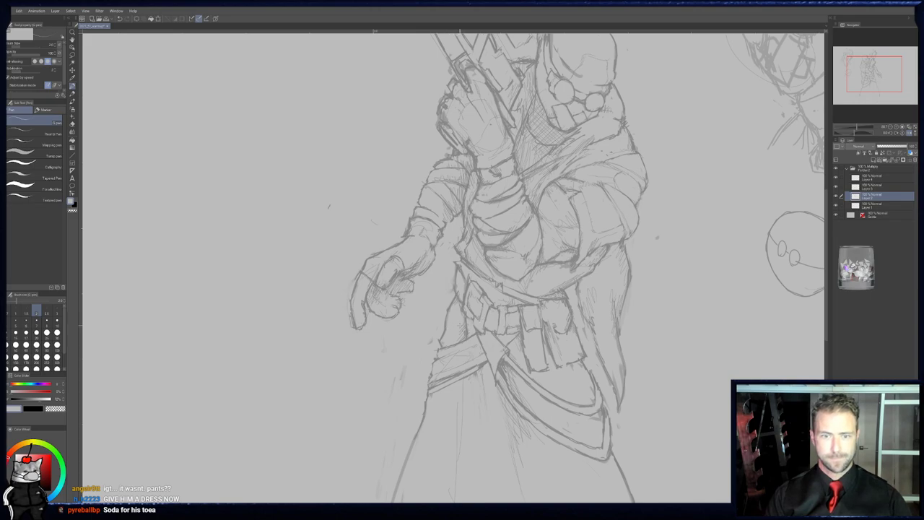
- Draw a short vertical fold line on the garment just below the hip band with the lighter pencil
middle_click_drag(468, 335, 469, 288)
key("p")
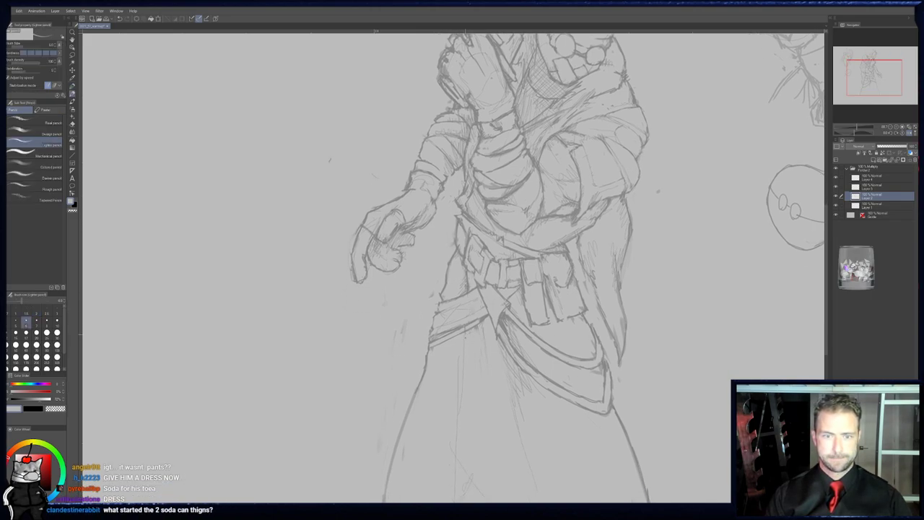
left_click_drag(465, 329, 463, 370)
- Mirror the canvas view and prepare a smaller eraser for cleaning the pistol around the raised hand
middle_click_drag(462, 373, 434, 497)
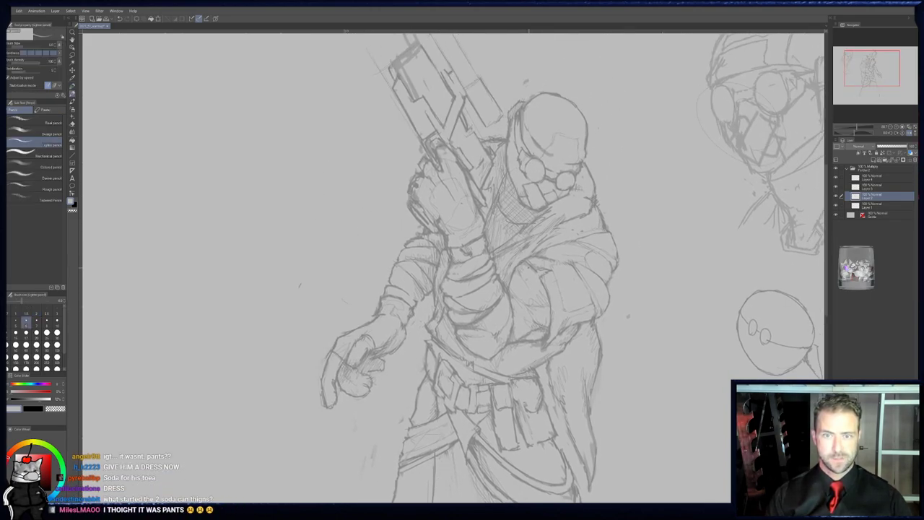
middle_click_drag(532, 268, 557, 342)
left_click(909, 133)
middle_click_drag(600, 249, 618, 273)
key("b")
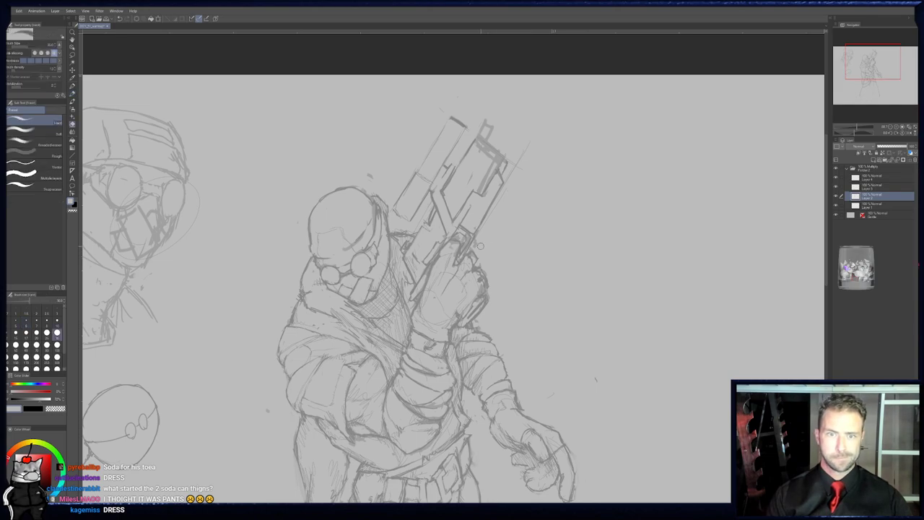
key("[")
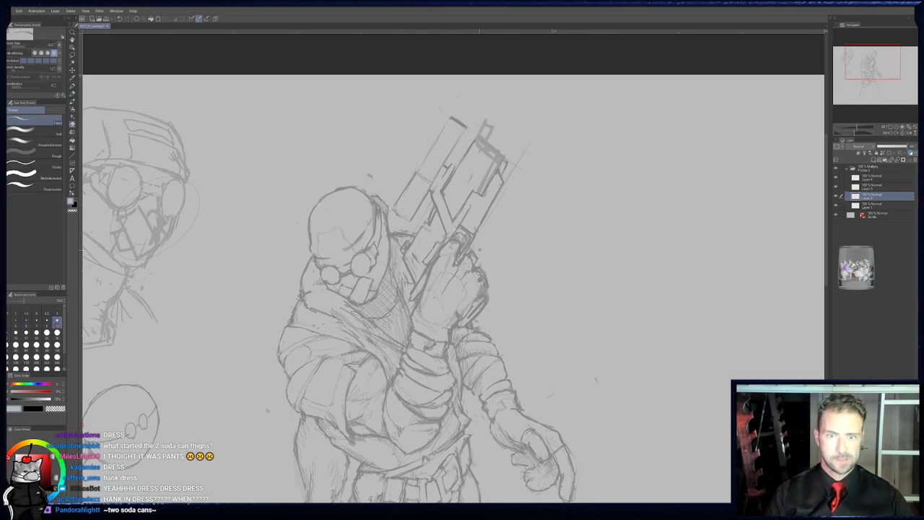
middle_click_drag(471, 241, 478, 218)
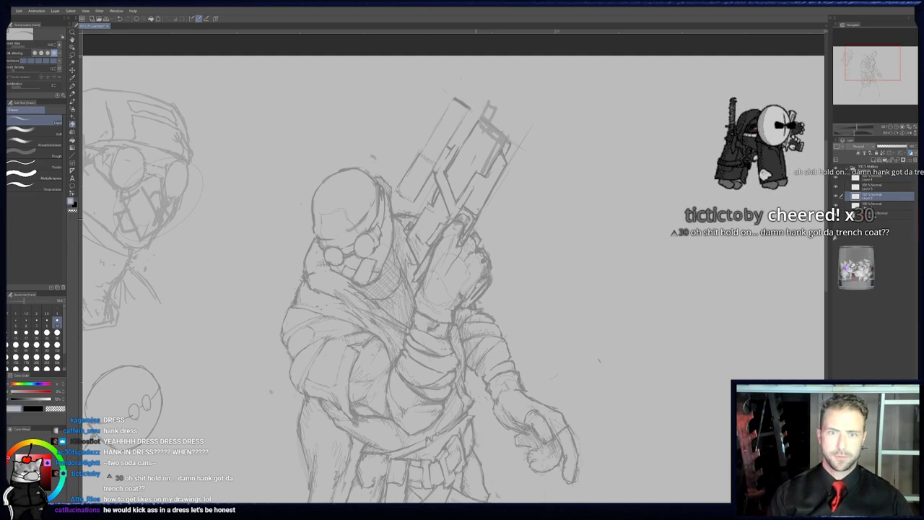
- Rework the pistol's frame lines just above the raised hand, erasing the overlapping strokes
key("p")
key("e")
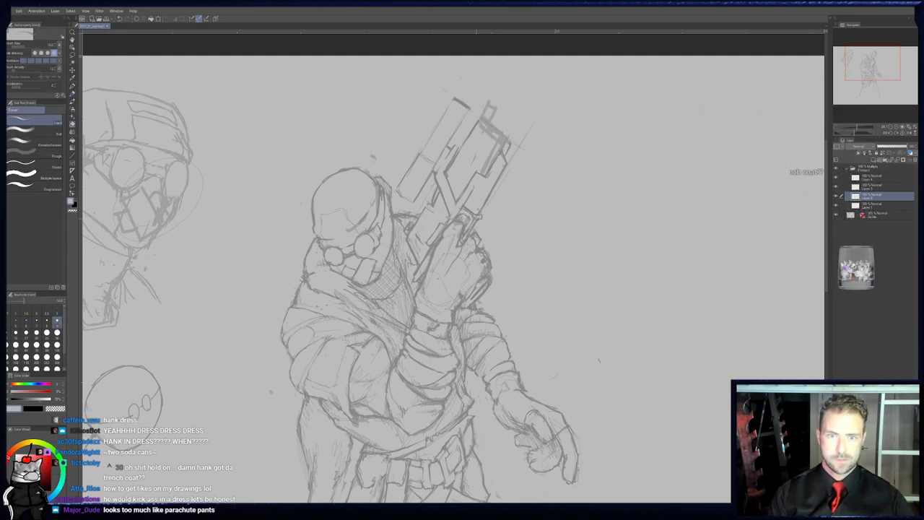
key("p")
key("e")
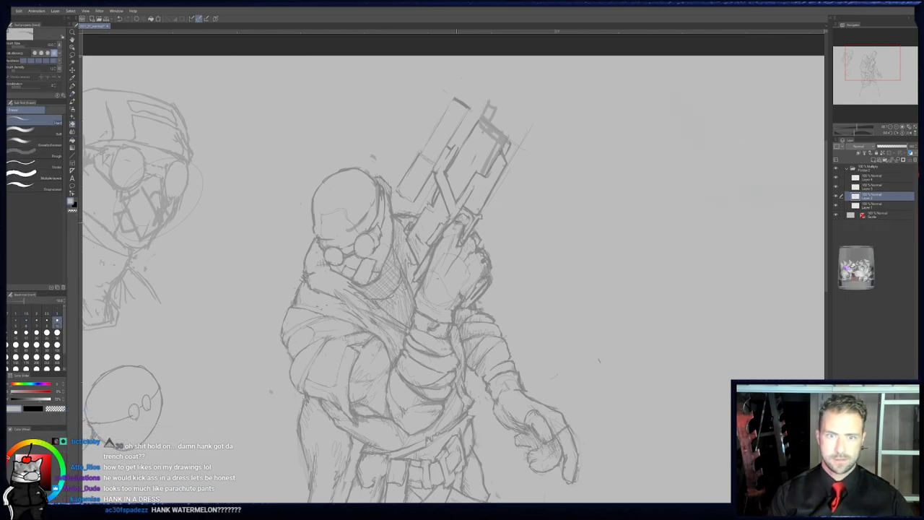
key("p")
key("e")
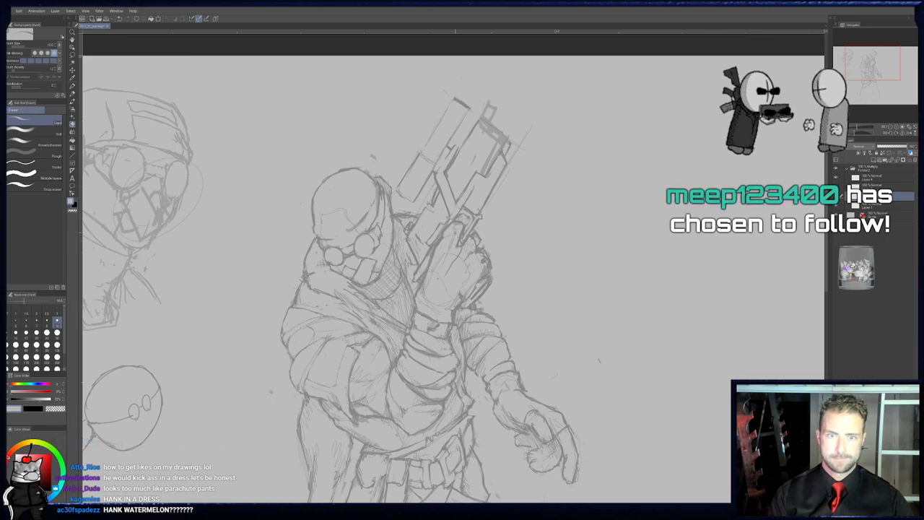
left_click_drag(473, 229, 472, 231)
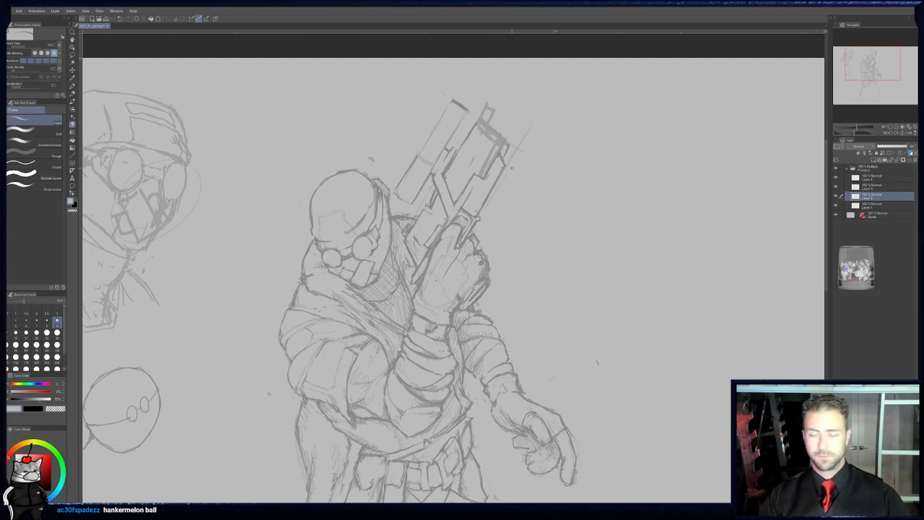
- Draw a small round bolt on the pistol's frame above the hand and refine the nearby gun lines
left_click_drag(457, 218, 460, 247)
key("p")
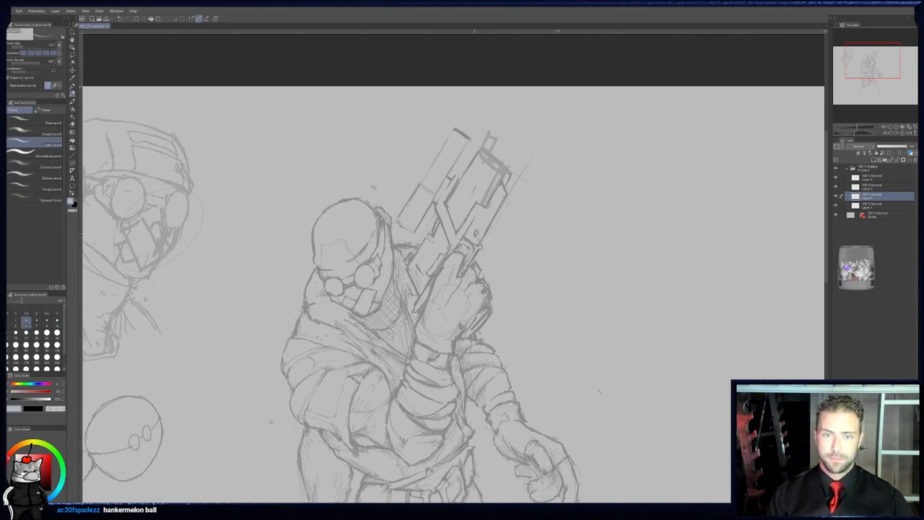
key("e")
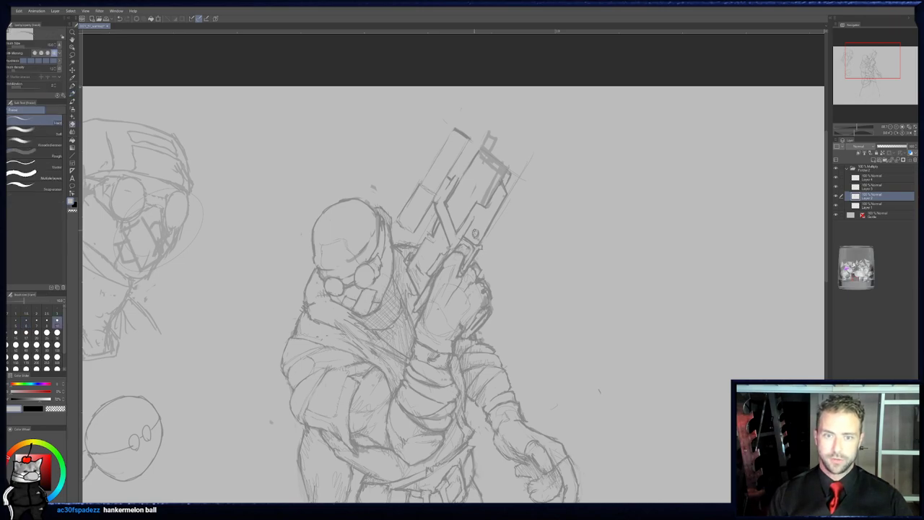
key("p")
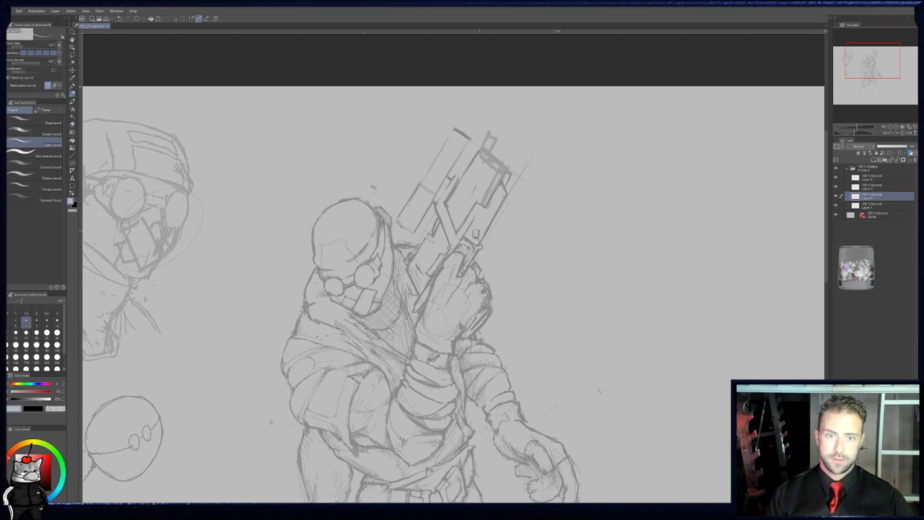
key("p")
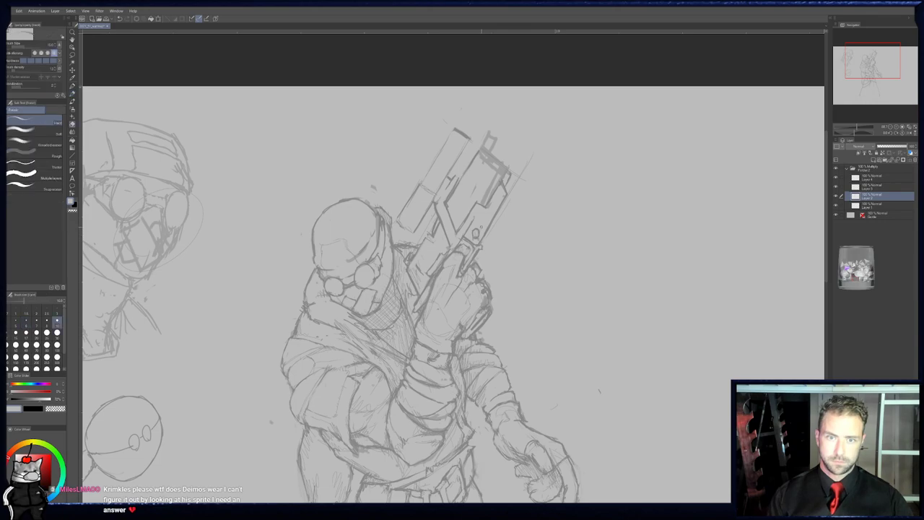
key("p")
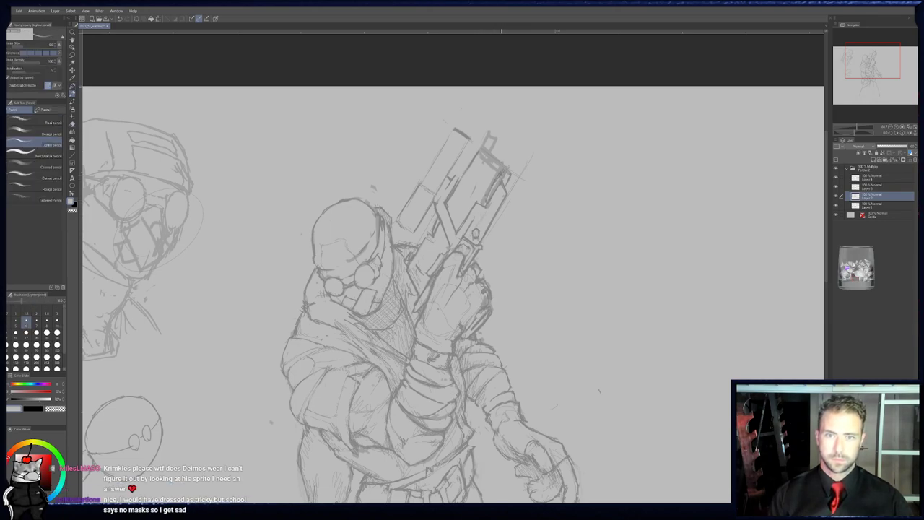
key("e")
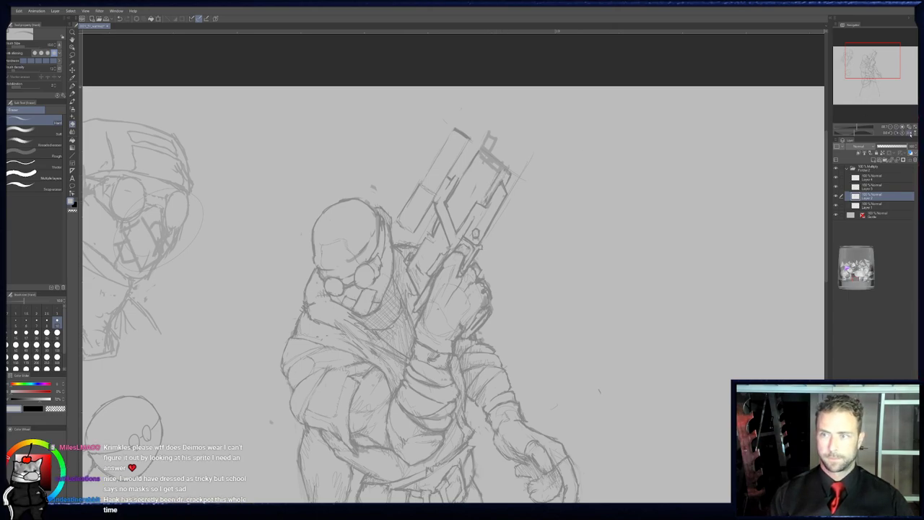
- Erase the protruding sight at the pistol's muzzle with an enlarged eraser while the canvas is mirrored, and flip the canvas back
left_click(911, 133)
left_click_drag(367, 152, 417, 196)
key("p")
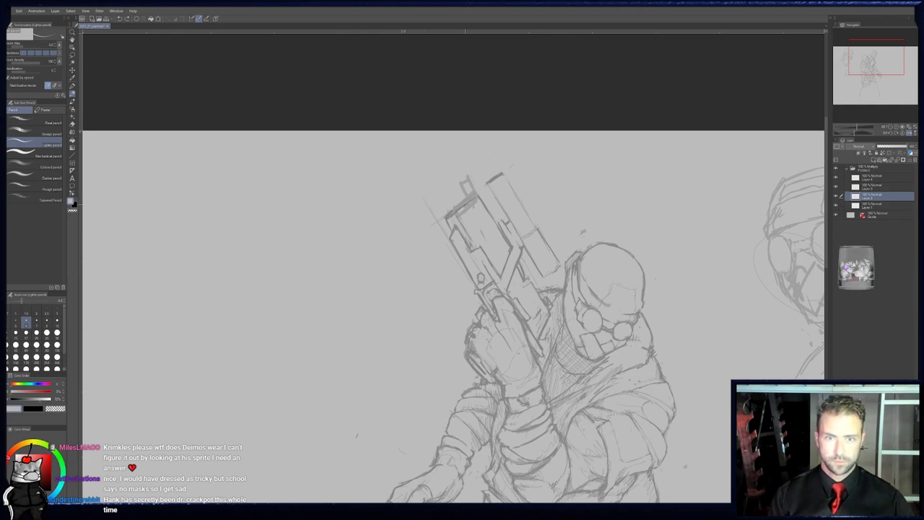
key("b")
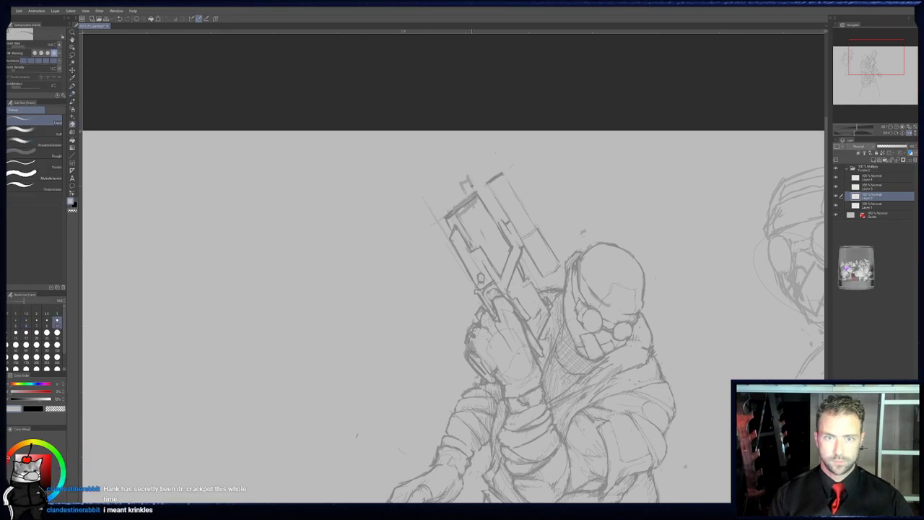
key("bracketright")
key("bracketright")
key("bracketright")
key("bracketright")
key("bracketright")
key("bracketright")
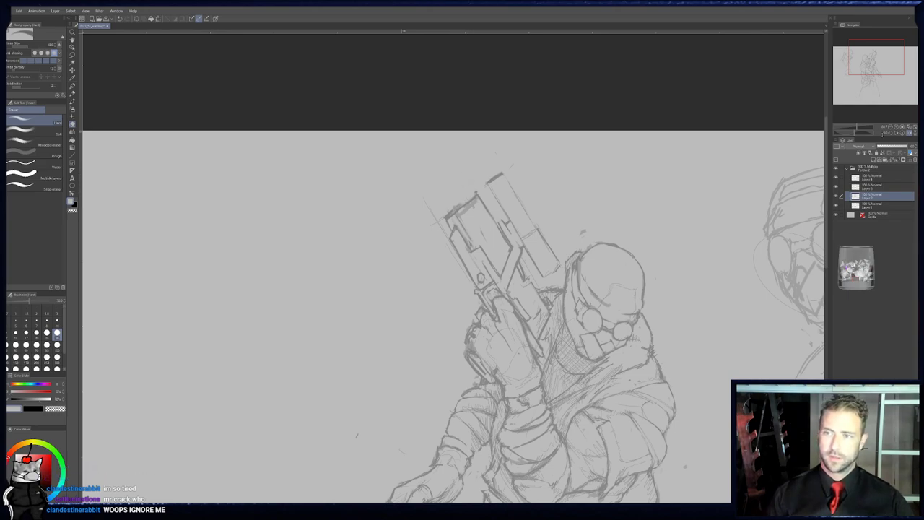
left_click(909, 133)
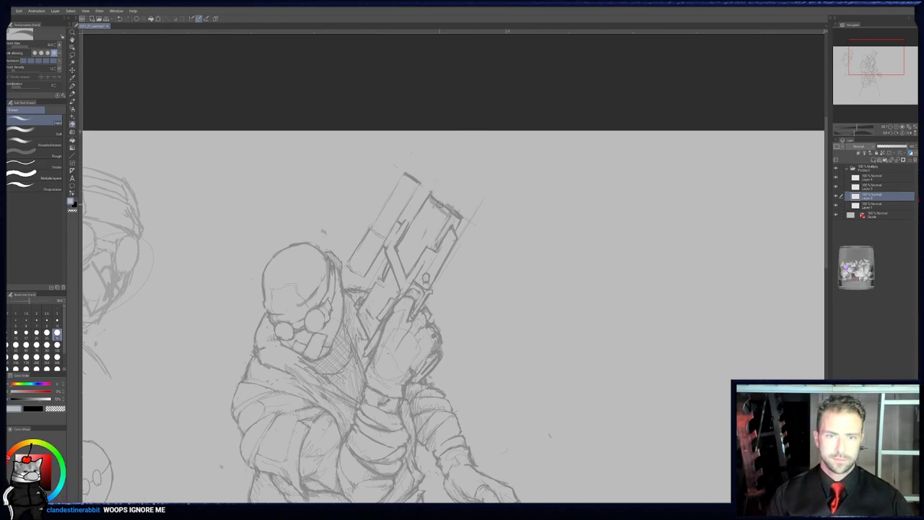
- Draw a small block-shaped sight at the end of the pistol's barrel and trim its overlapping lines
key("p")
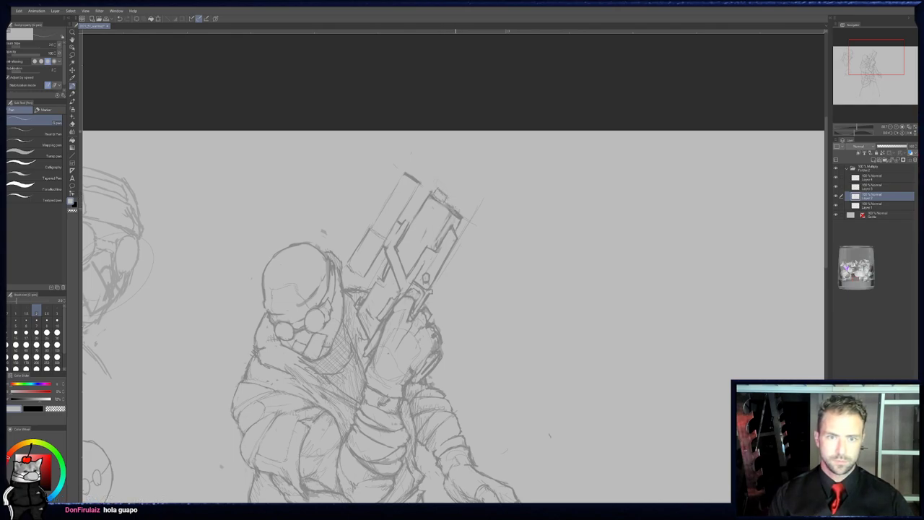
key("e")
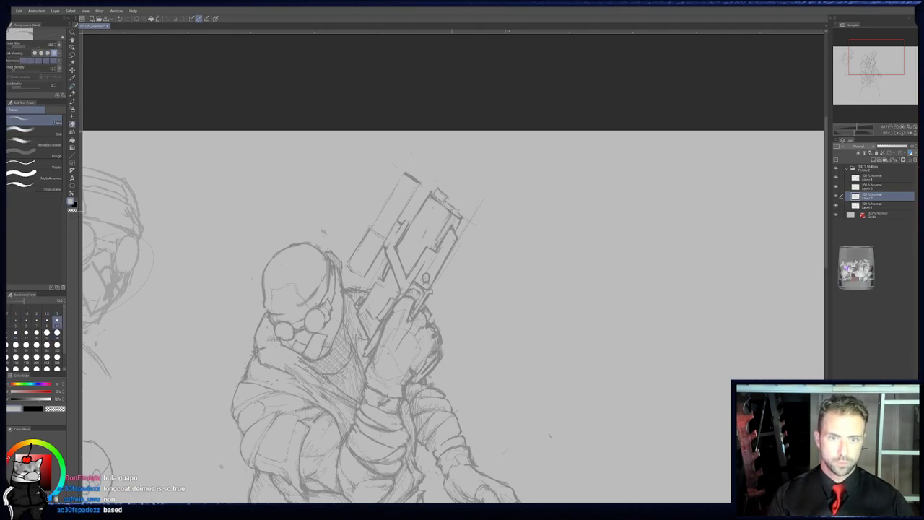
key("p")
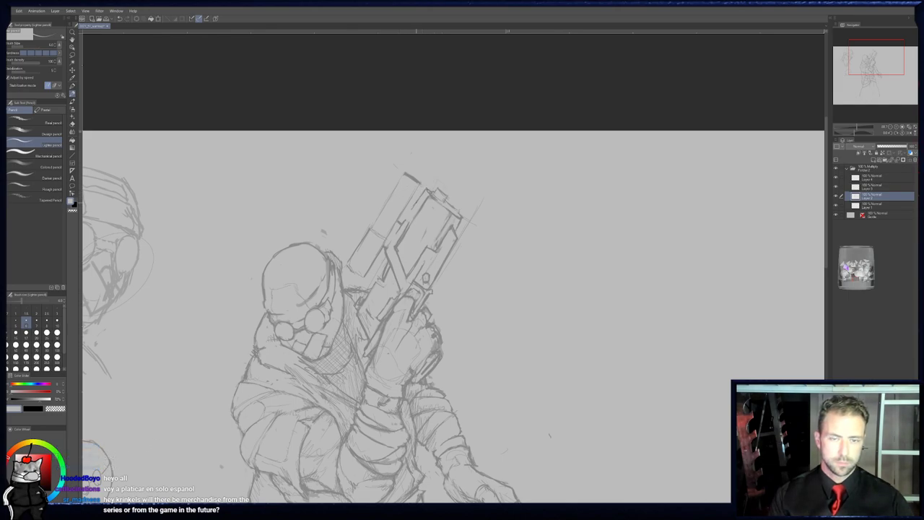
key("e")
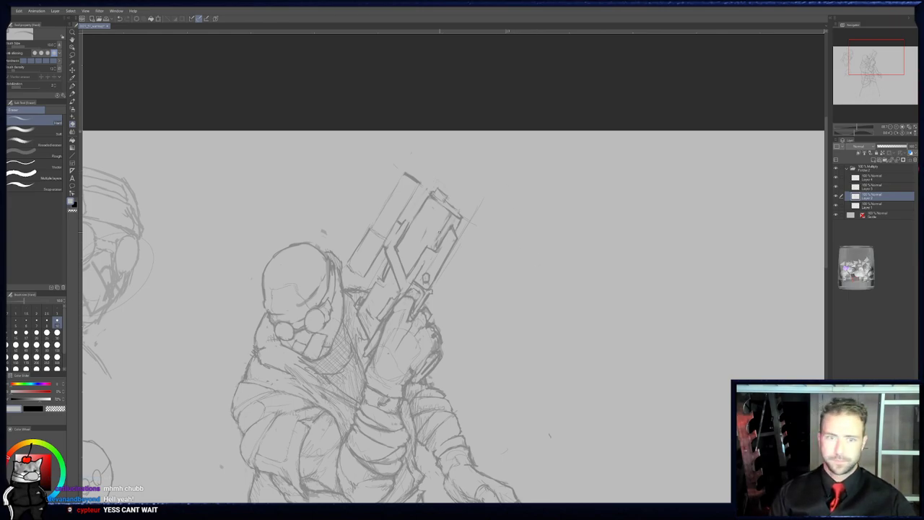
key("p")
left_click_drag(494, 227, 479, 256)
left_click_drag(523, 201, 452, 309)
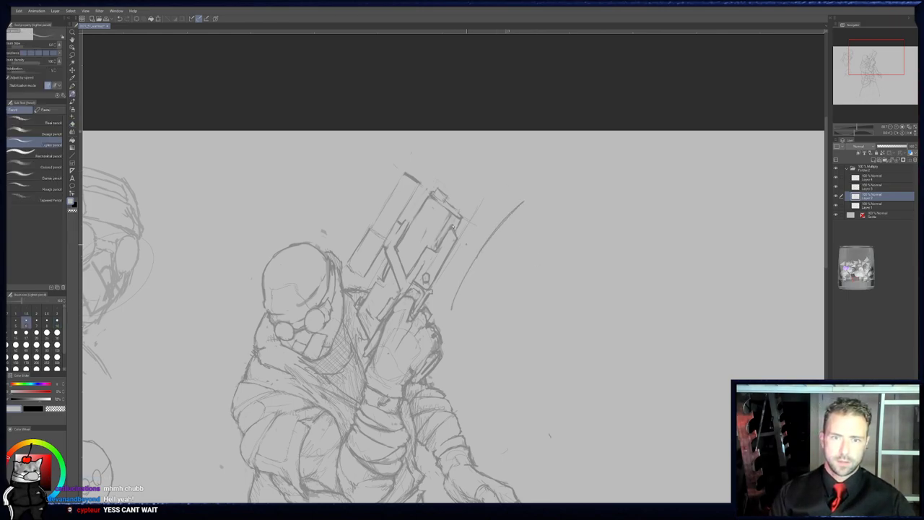
key("ctrl+z")
key("ctrl+z")
- Erase part of the guide line beside the muzzle and redraw the small sight with the lighter pencil
key("e")
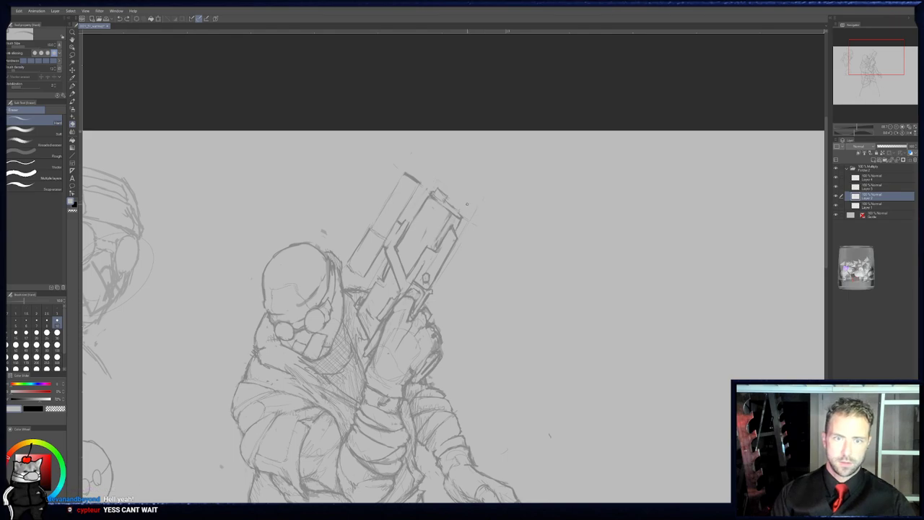
key("p")
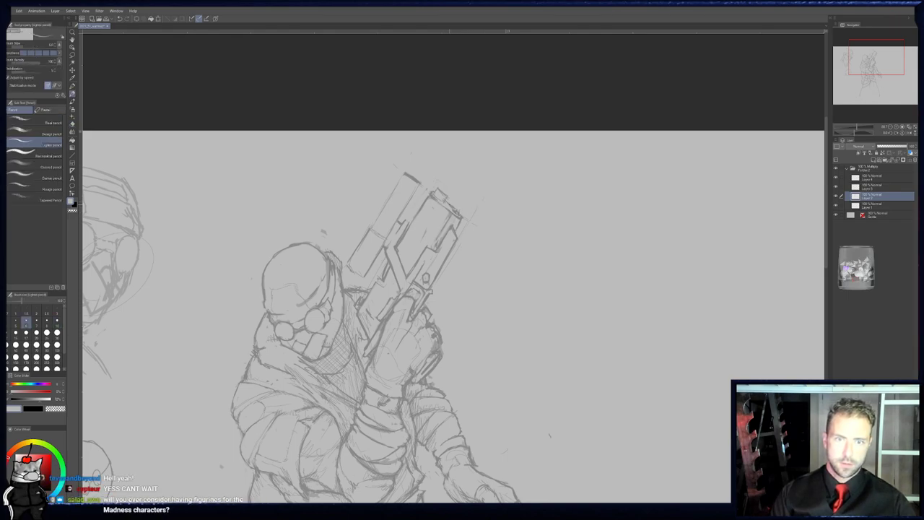
left_click_drag(436, 188, 448, 197)
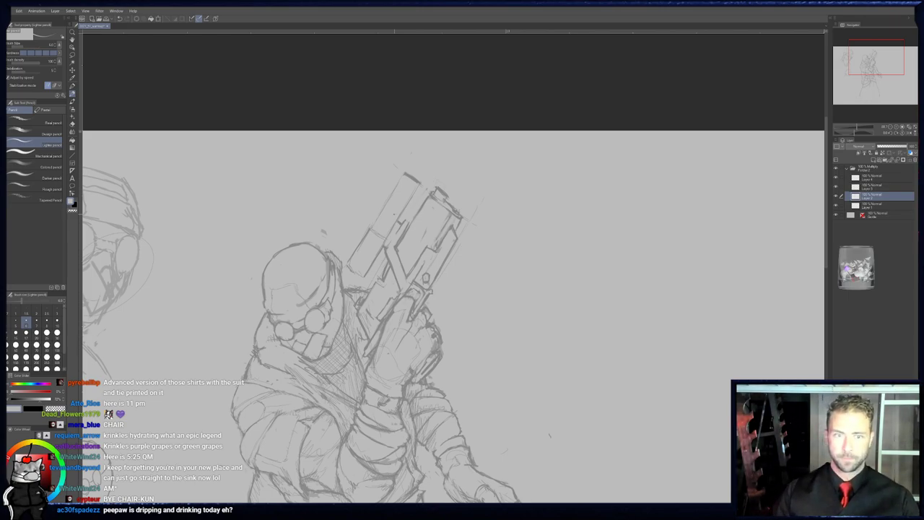
left_click_drag(473, 304, 476, 309)
- Bring the whole upper figure into view, set the drawing colour to black and try it with strokes beside the figure
middle_click_drag(354, 330, 360, 310)
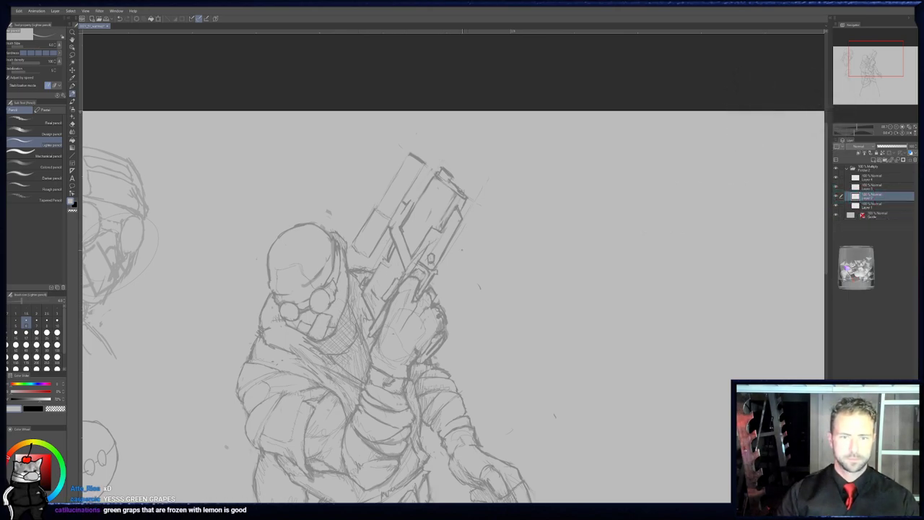
mouse_move(319, 307)
left_mouse_down()
mouse_move(448, 171)
mouse_move(418, 186)
left_mouse_up()
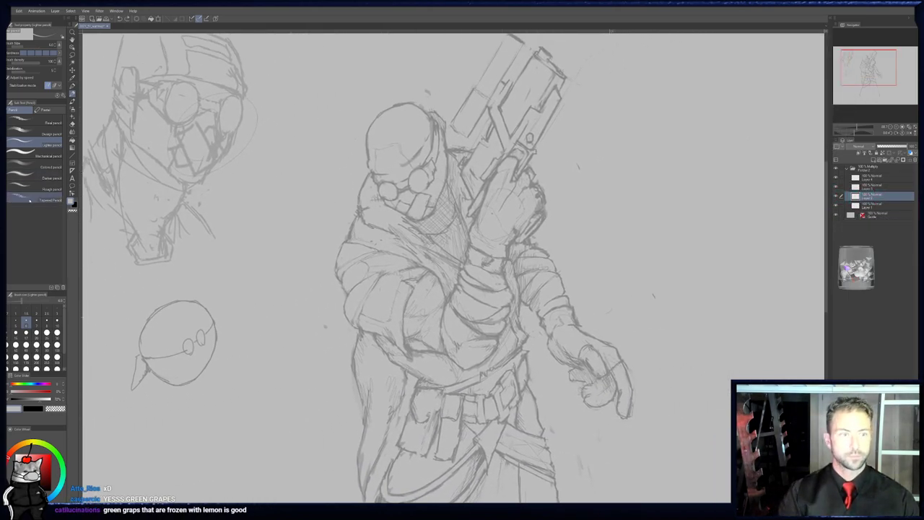
left_click_drag(43, 478, 42, 493)
left_click_drag(231, 226, 375, 476)
key("ctrl+z")
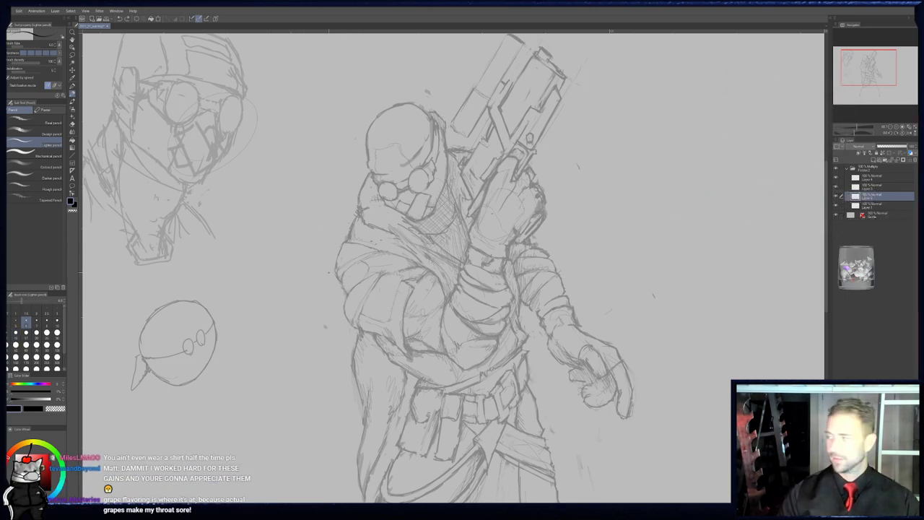
left_click_drag(242, 262, 249, 388)
key("ctrl+z")
- Trace the outer contour of the cloaked shoulder below the mask in black with a thinner pen
key("p")
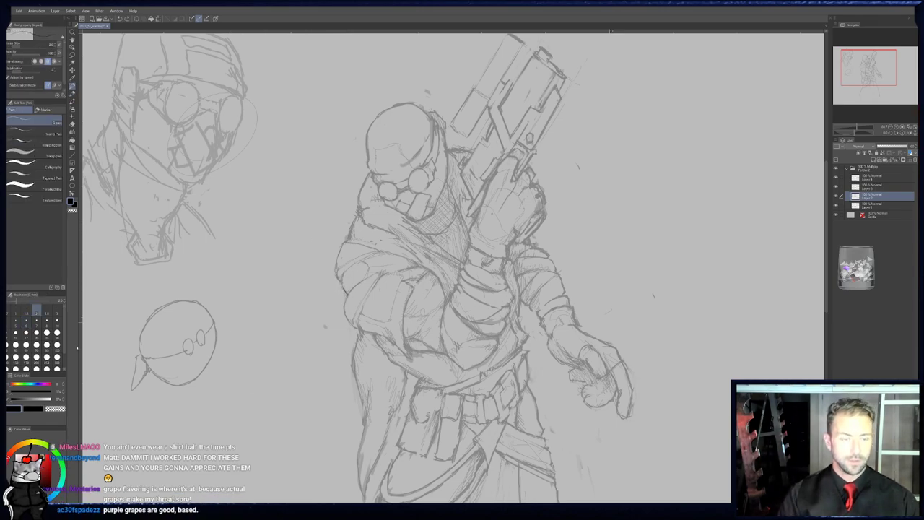
left_click(15, 309)
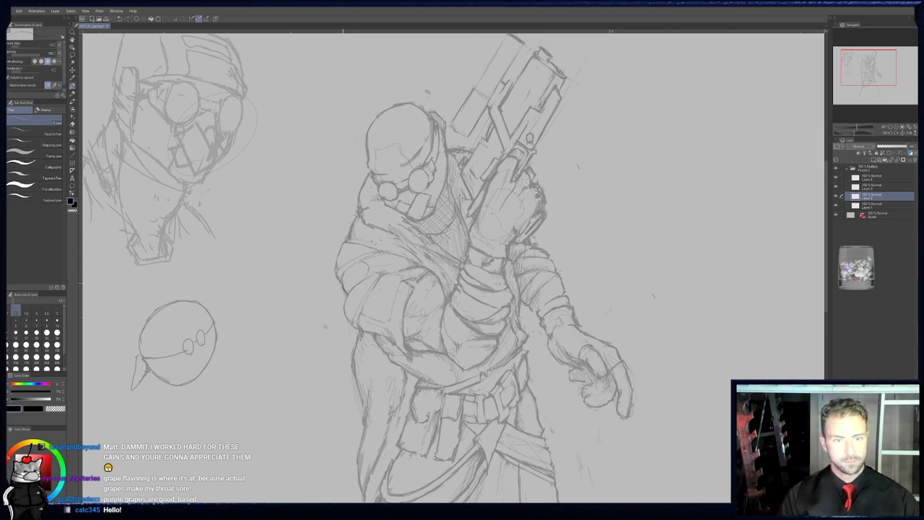
key("p")
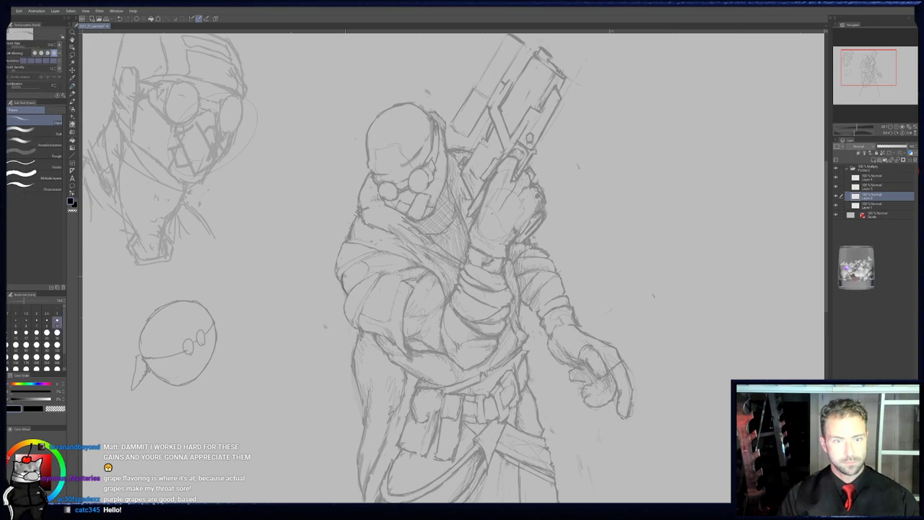
key("p")
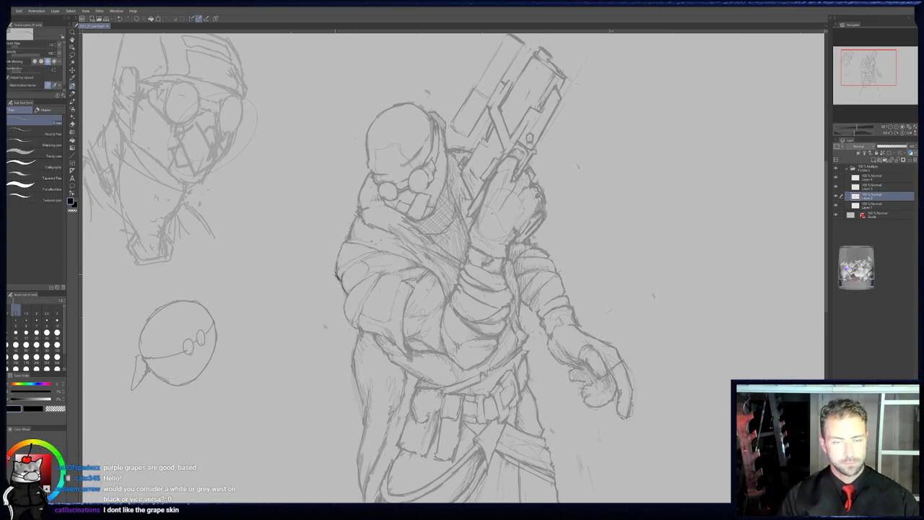
left_click_drag(336, 264, 336, 273)
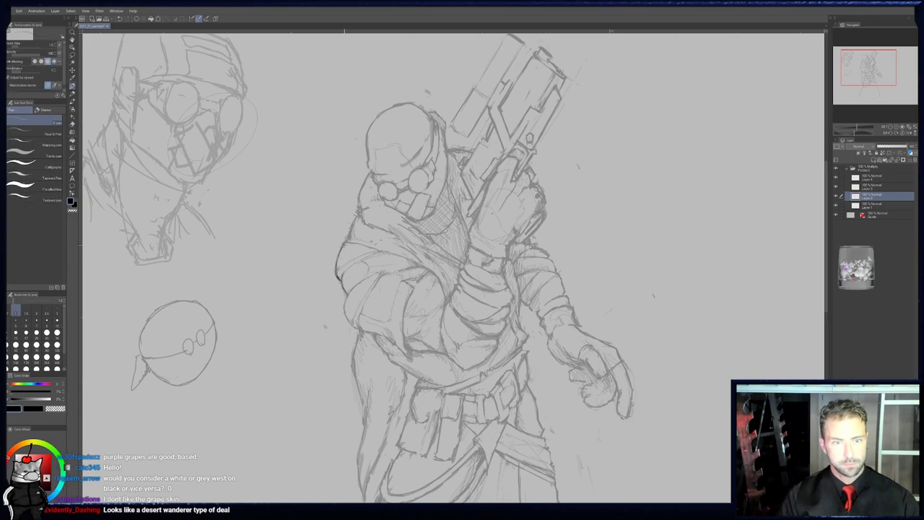
key("p")
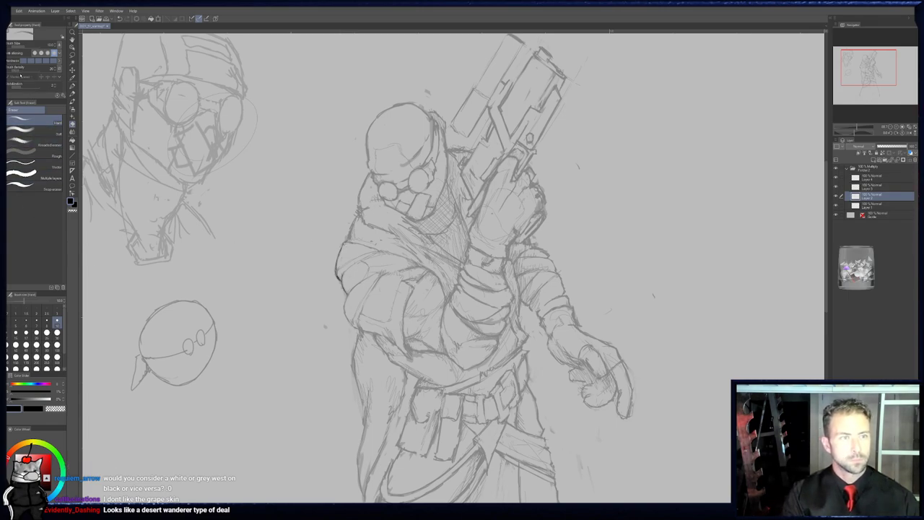
middle_click_drag(346, 208, 339, 202)
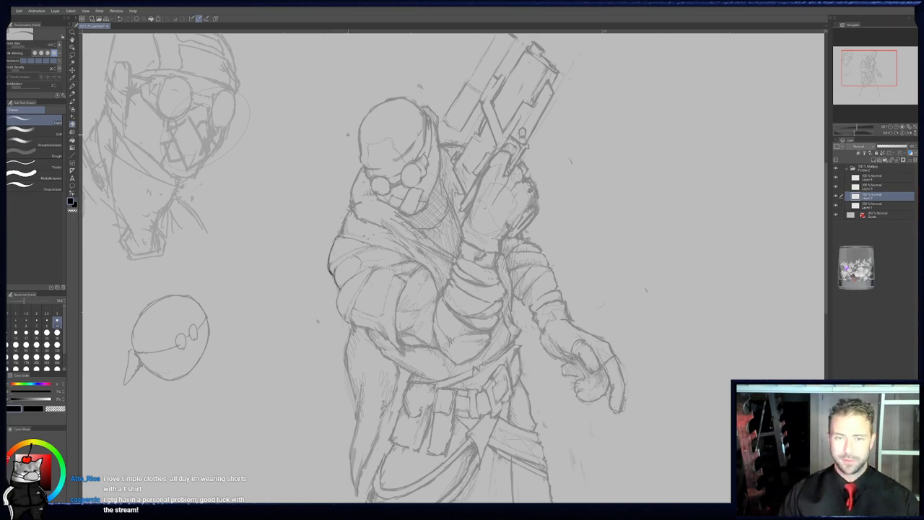
key("p")
left_click_drag(356, 202, 300, 345)
key("ctrl+z")
- Ink the cloak's outer edge from the shoulder up to the scarf fold in black, cleaning the line between strokes
key("p")
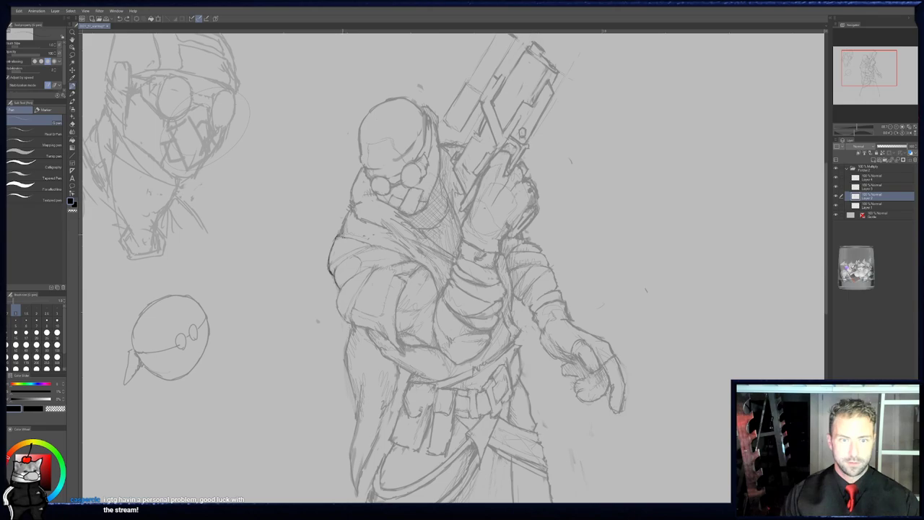
key("b")
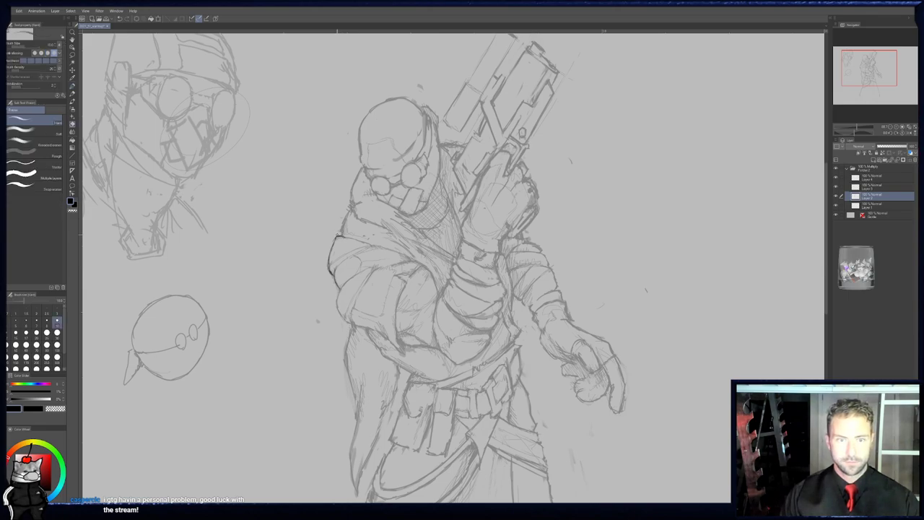
key("p")
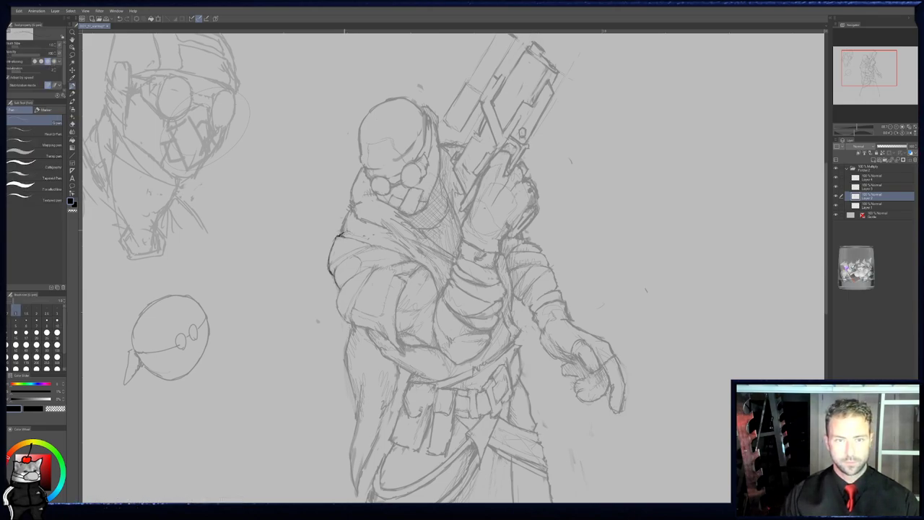
key("p")
key("bracketleft")
key("bracketleft")
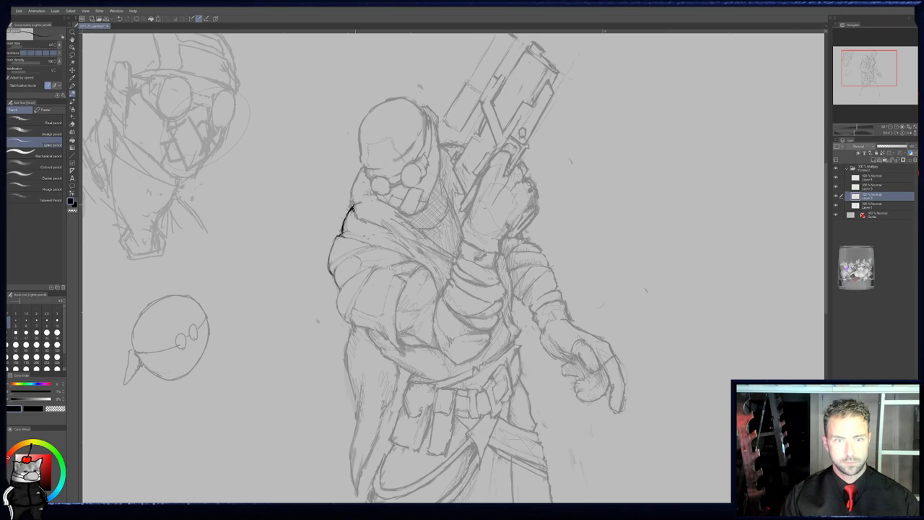
- Clean the fold junction and ink the scarf's outer edge up to the head with the black pen and pencil
key("p")
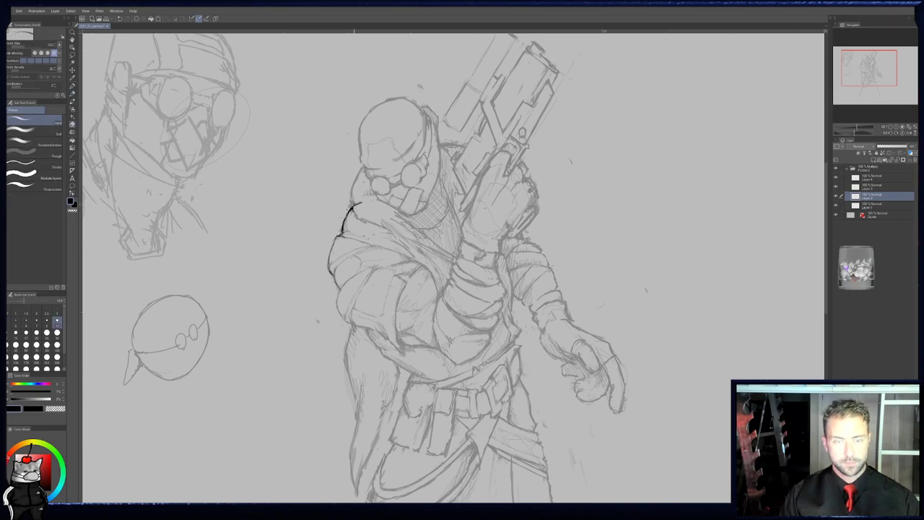
key("p")
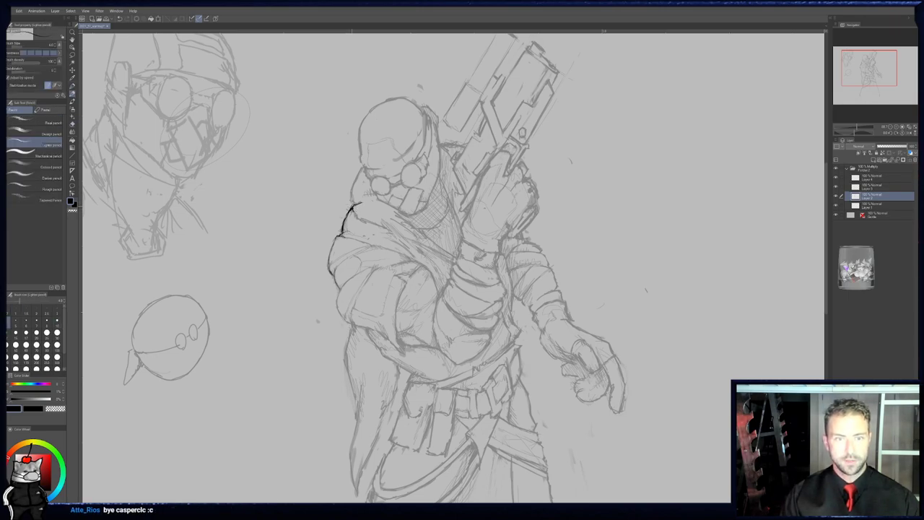
key("p")
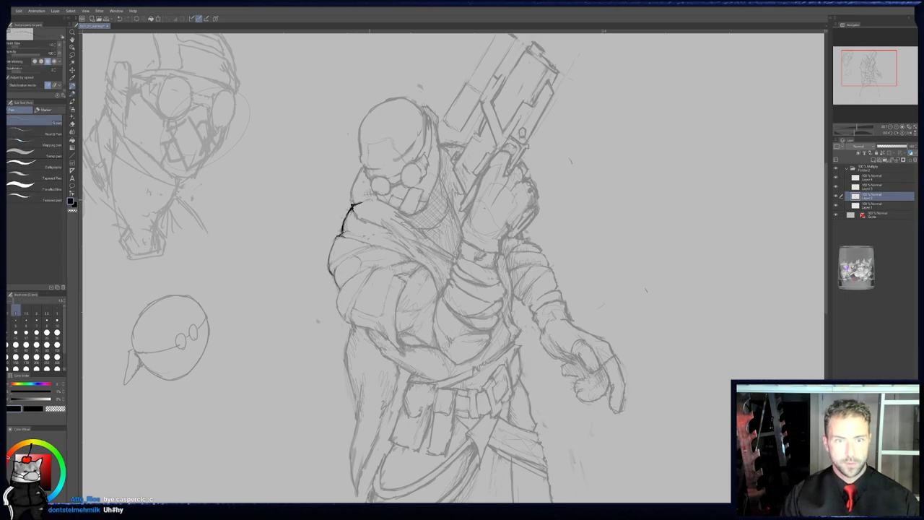
key("p")
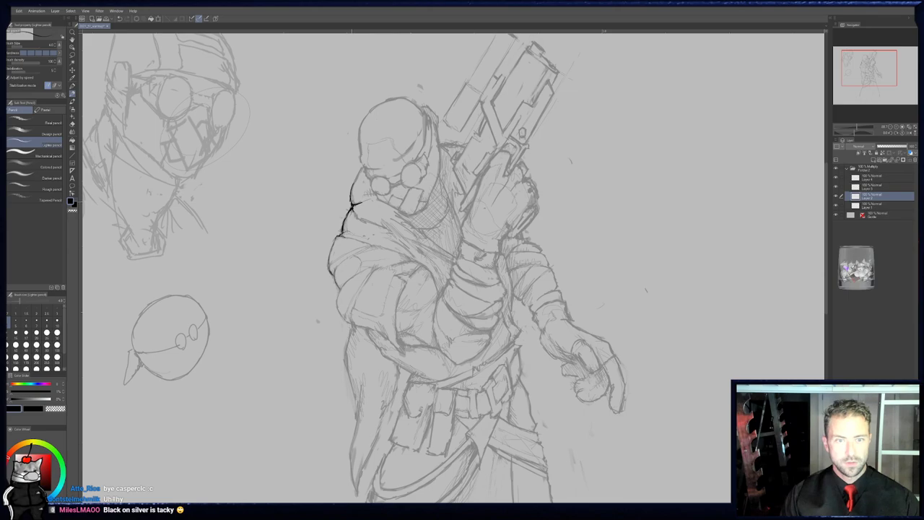
left_click_drag(353, 189, 363, 168)
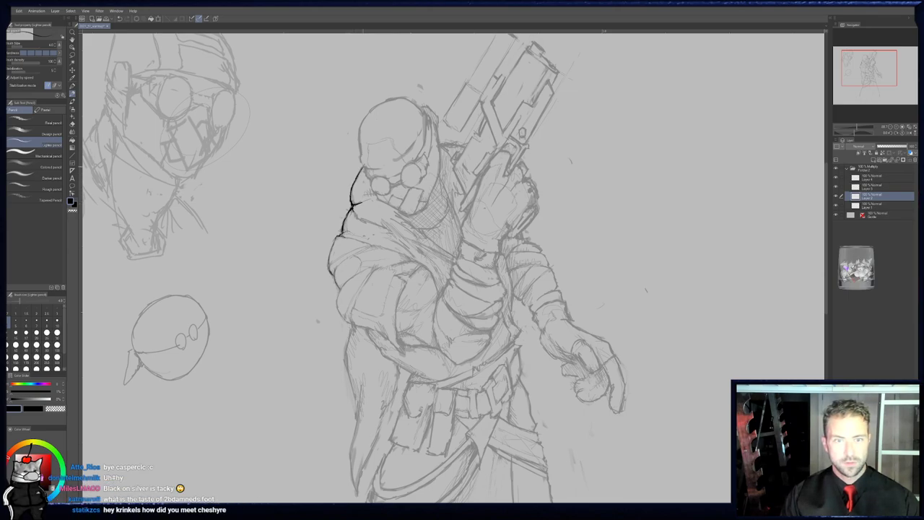
mouse_move(373, 172)
middle_mouse_down()
mouse_move(354, 220)
mouse_move(347, 213)
middle_mouse_up()
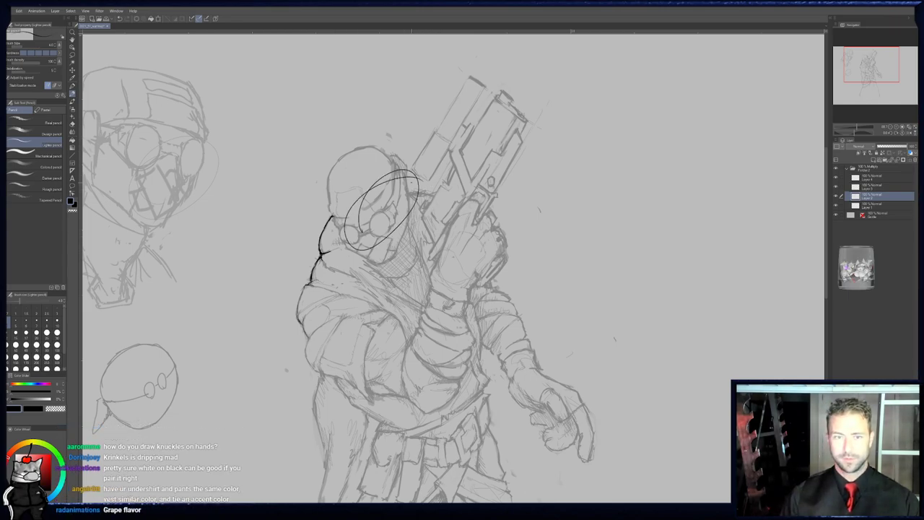
- Switch to a thinner pencil, try a long stroke beside the figure and undo it
key("p")
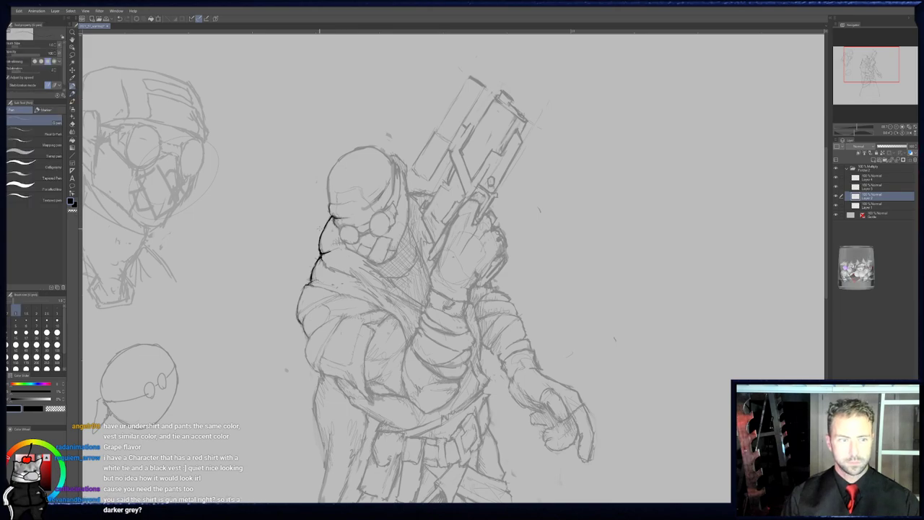
key("p")
left_click(47, 310)
left_click_drag(265, 190, 252, 388)
key("ctrl+z")
key("b")
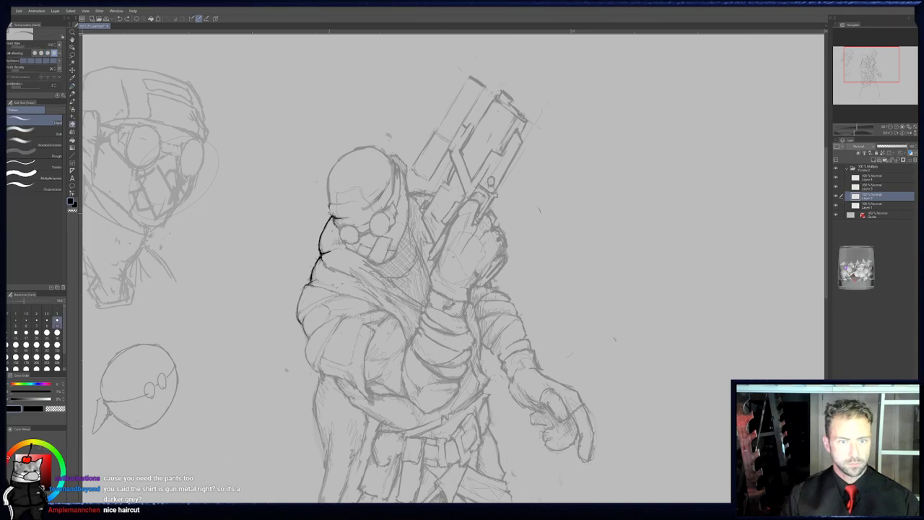
- Ink the back contour of the masked head in black from the scarf towards the crown, cleaning the line between strokes
key("p")
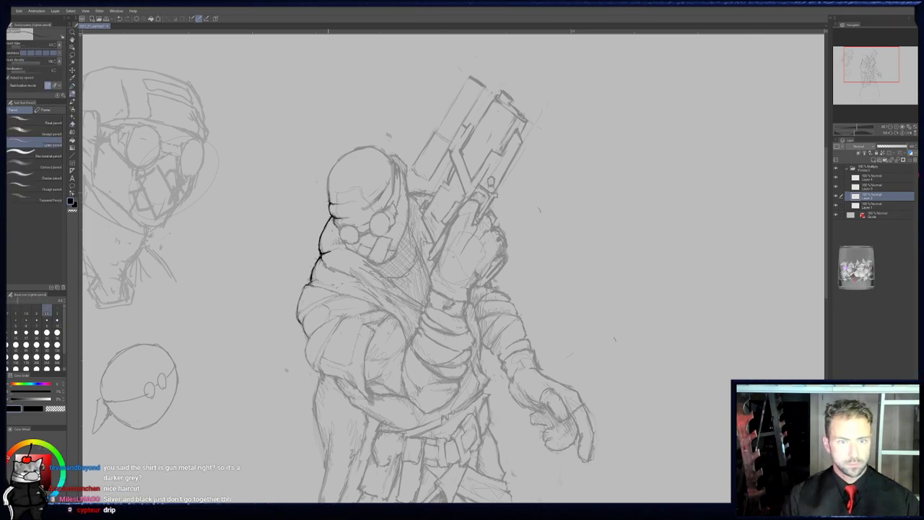
key("b")
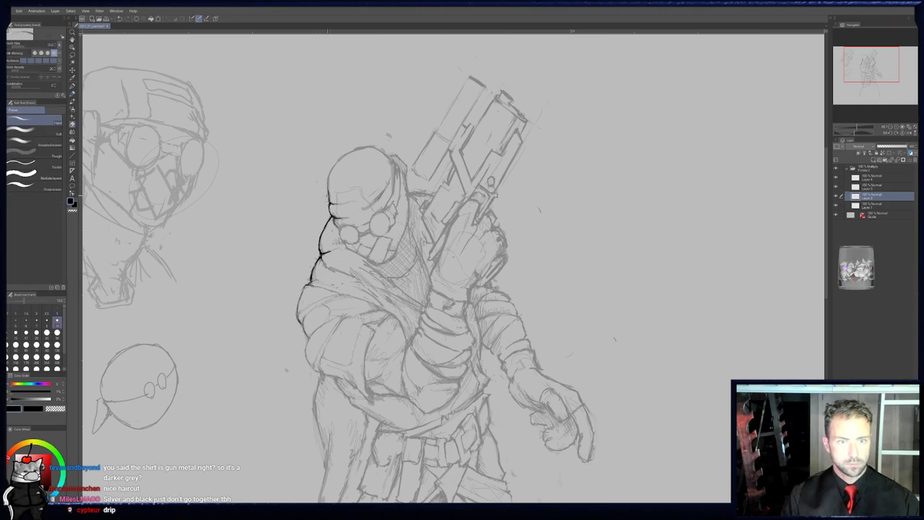
key("p")
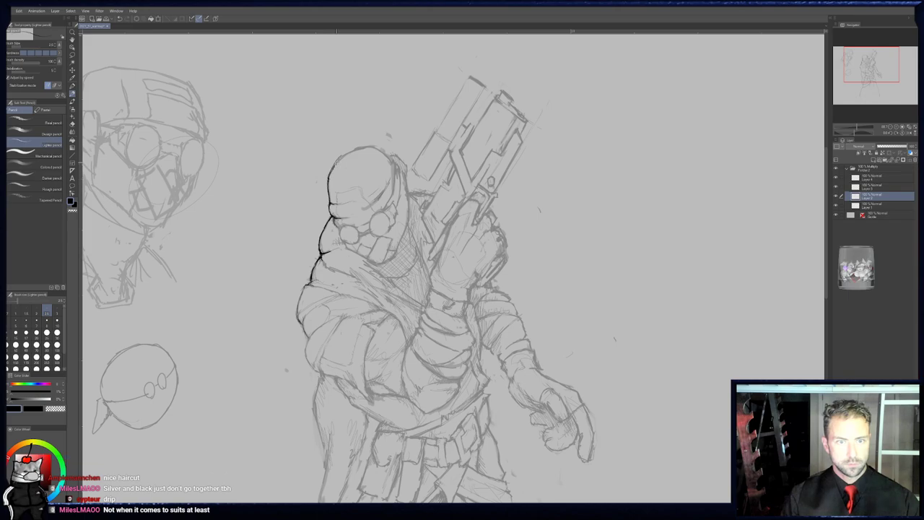
key("b")
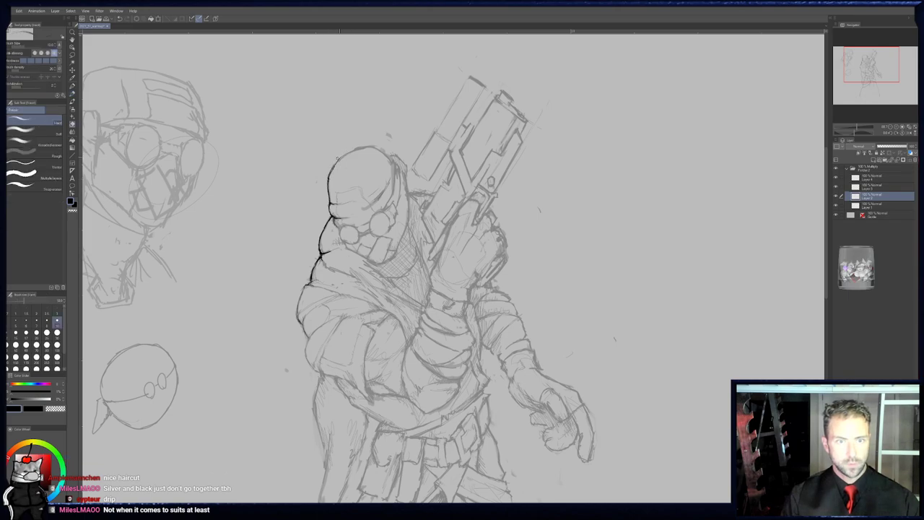
key("p")
left_click_drag(328, 168, 338, 159)
key("b")
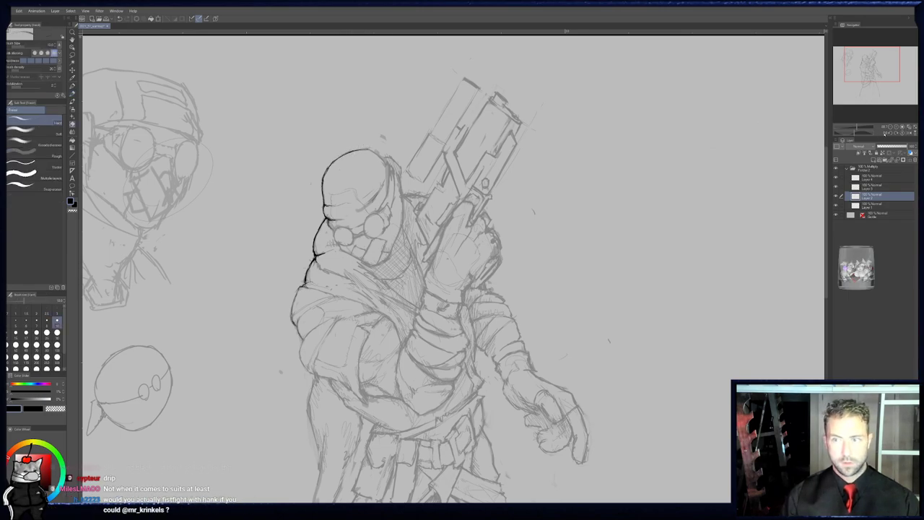
- Mirror the view and ink the crown of the head across to the front end of the headband in black
left_click(909, 133)
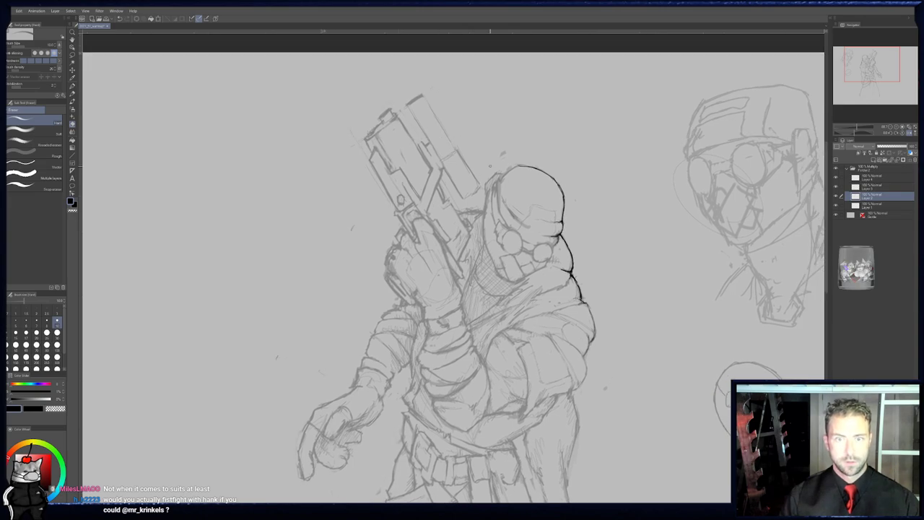
key("p")
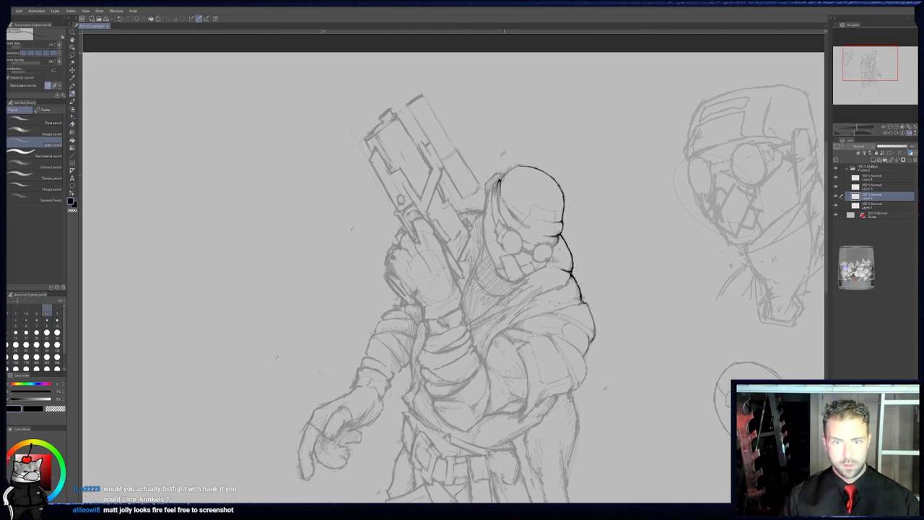
key("p")
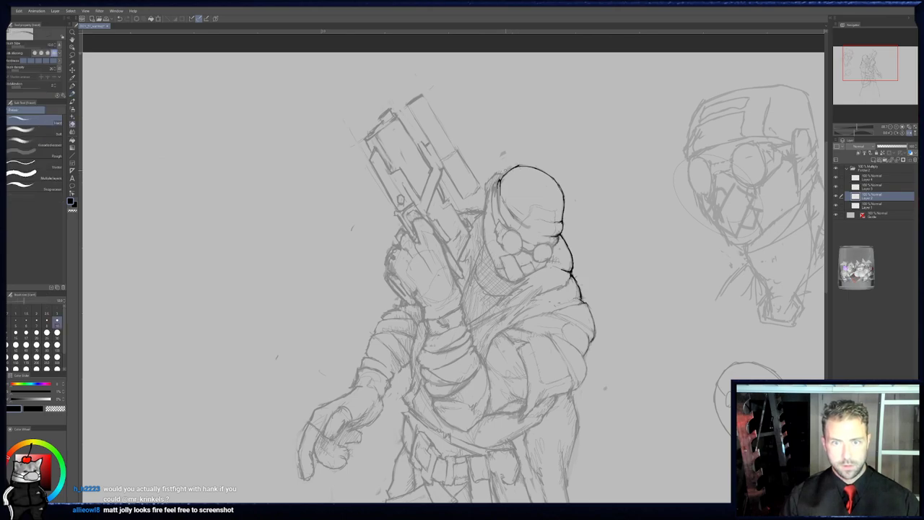
middle_click_drag(515, 165, 502, 154)
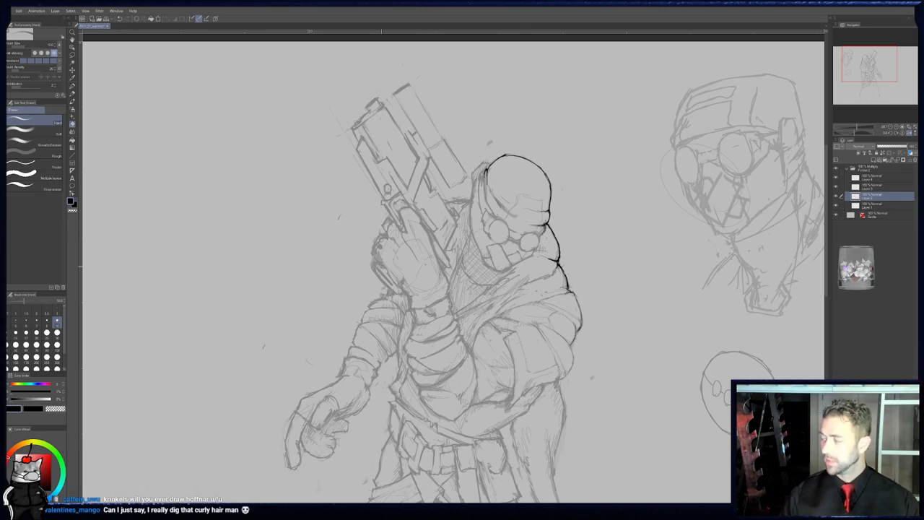
- Ink the outer contour of the upper sleeve below the cloak in black, then turn off the mirrored view
left_click_drag(418, 235, 391, 229)
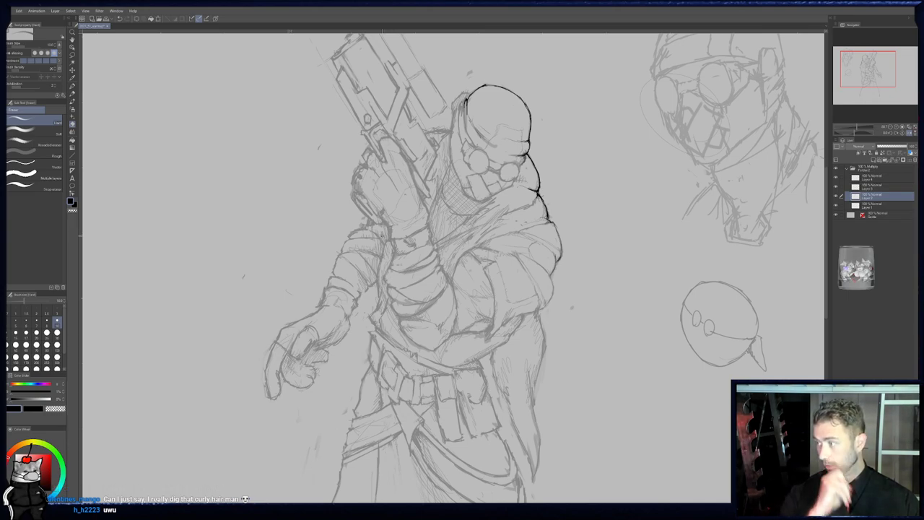
left_click_drag(553, 291, 550, 229)
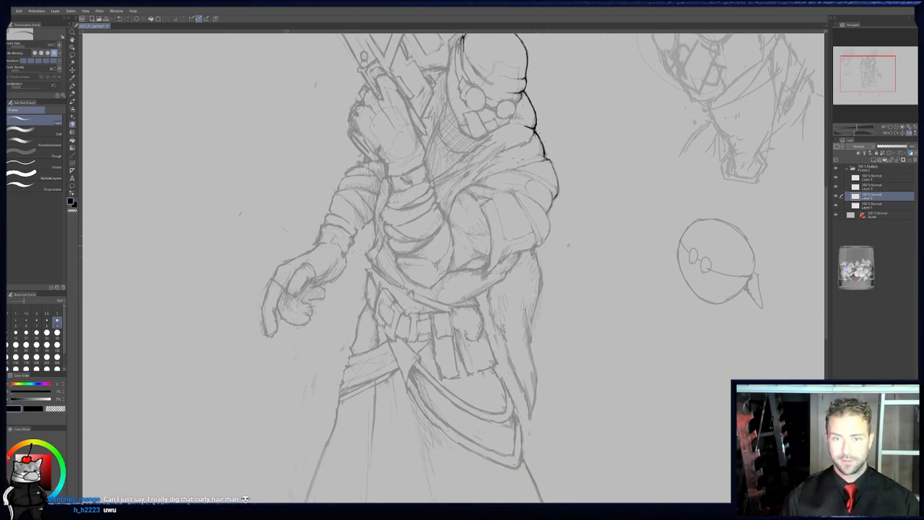
key("p")
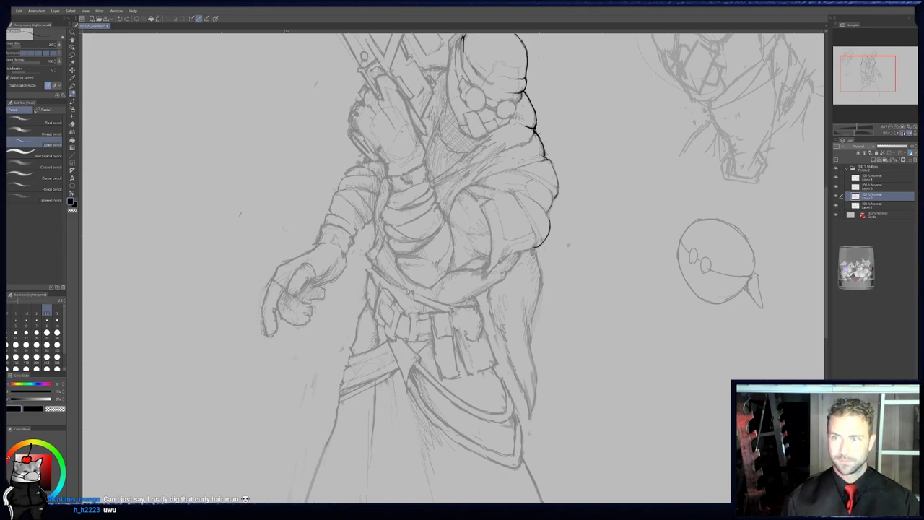
left_click(909, 133)
key("e")
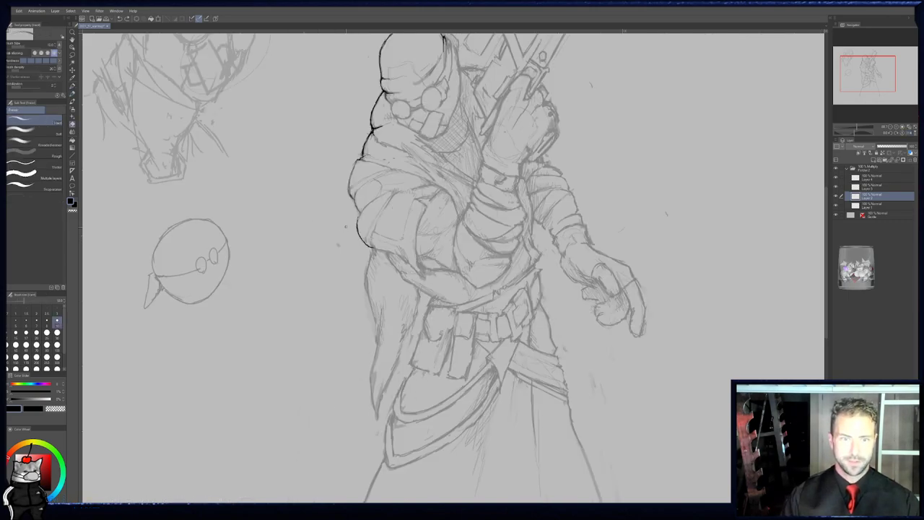
- Erase the stray marks beside the sleeve and reinforce the black line where the cloak meets the upper arm
left_click_drag(361, 219, 368, 215)
key("p")
key("e")
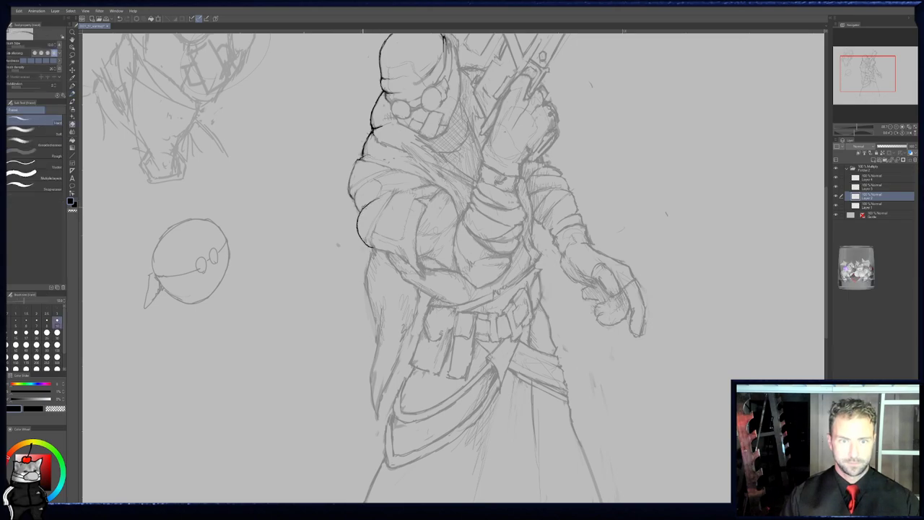
key("p")
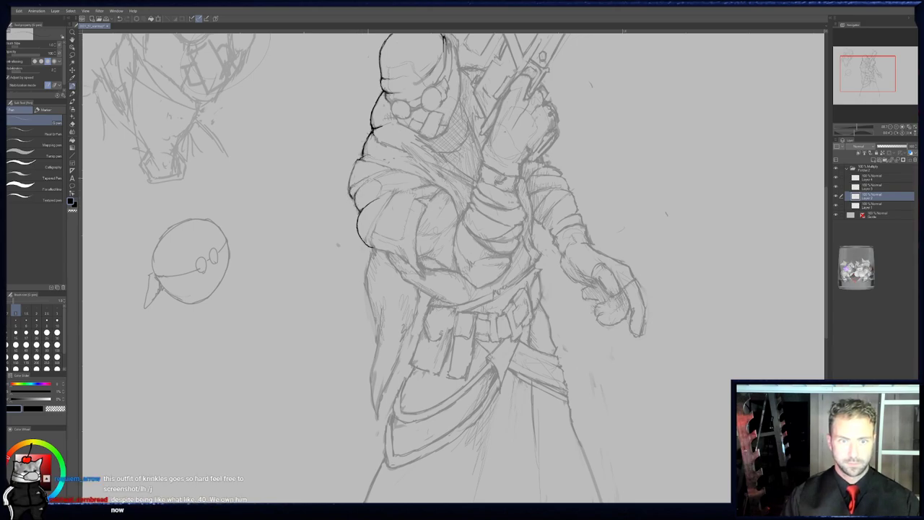
- Ink the side edge of the head covering beside the gun in black, adding short fold strokes and cleaning them
scroll(453, 267, "down", 1)
left_click_drag(360, 202, 347, 195)
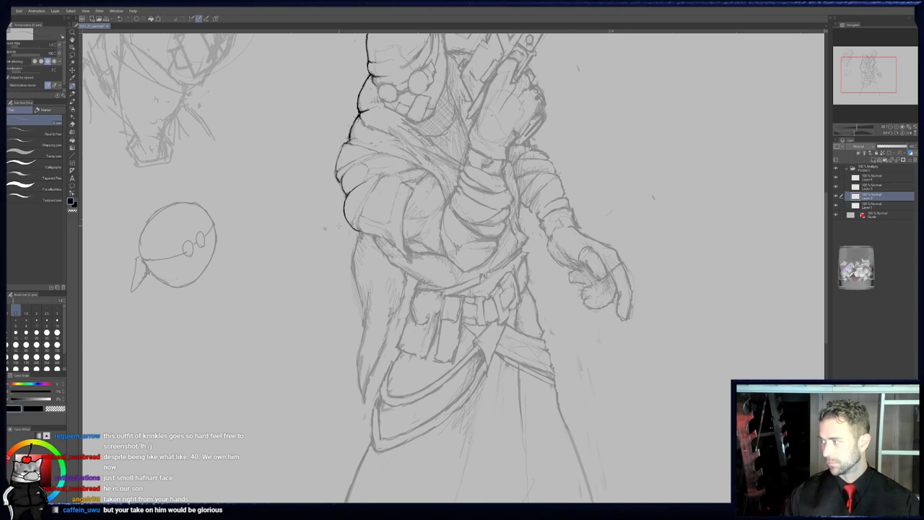
left_click_drag(339, 225, 333, 221)
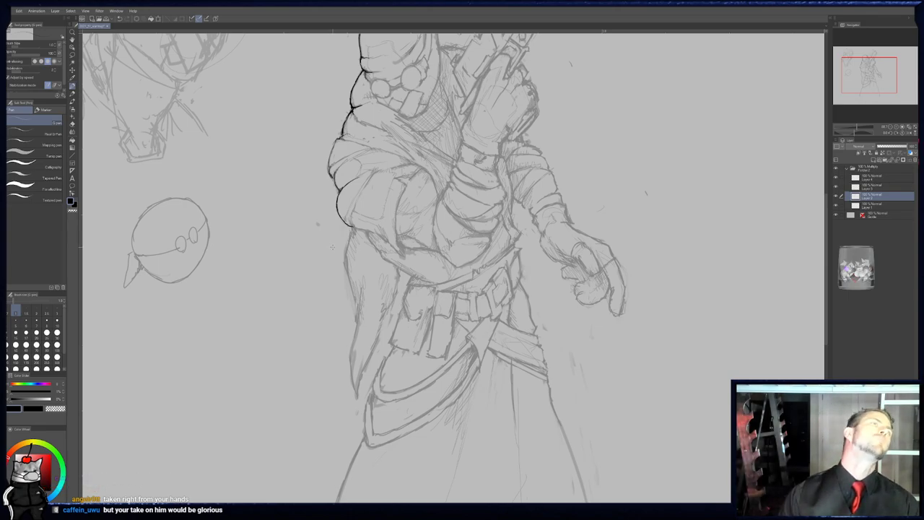
left_click_drag(334, 234, 301, 337)
left_click_drag(411, 171, 418, 202)
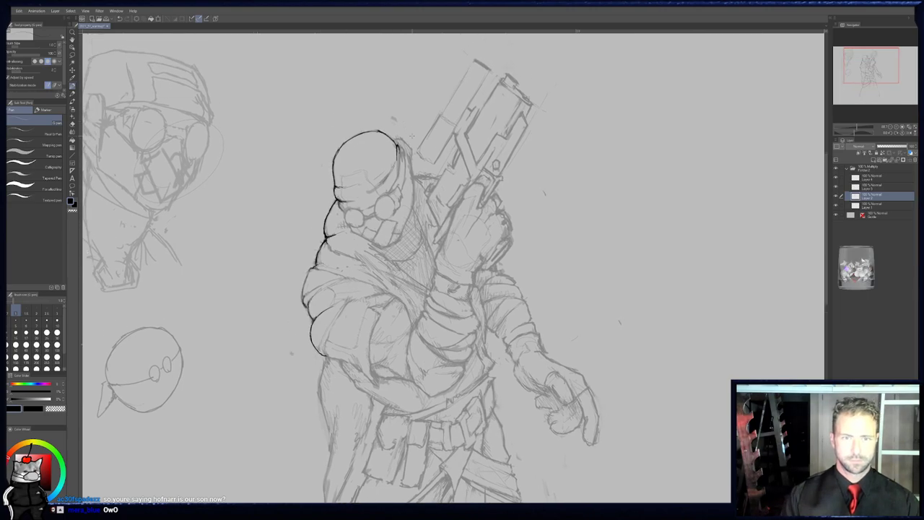
key("p")
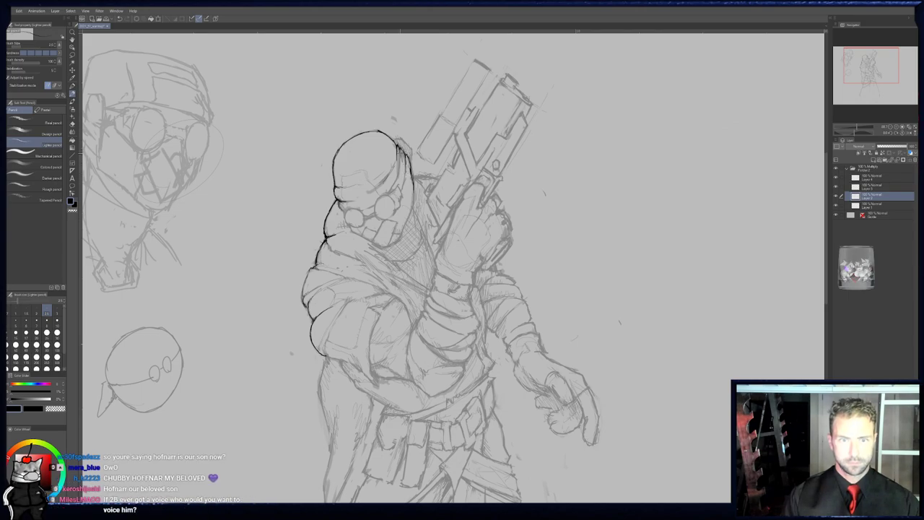
key("p")
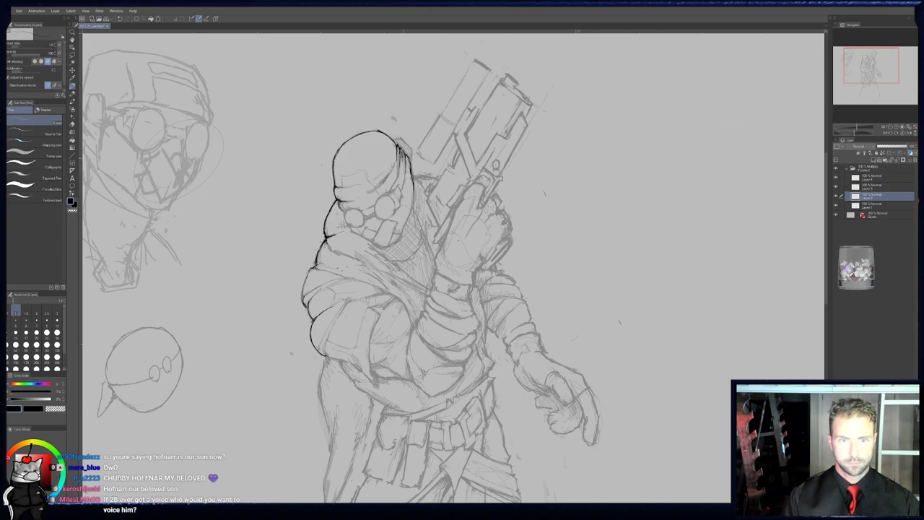
key("e")
key("p")
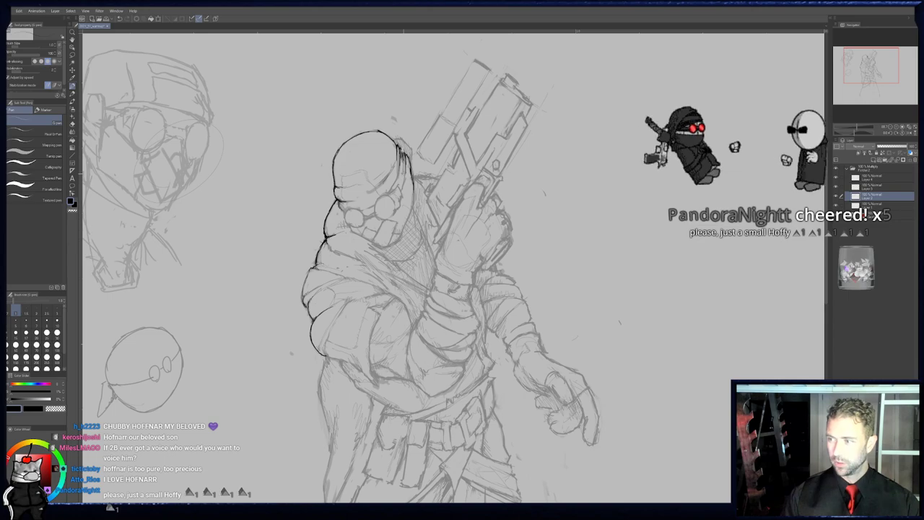
- Sketch a small round face with square glasses beside the existing ball-head doodle, using a sampled grey and the pencil
middle_click_drag(125, 340, 346, 249)
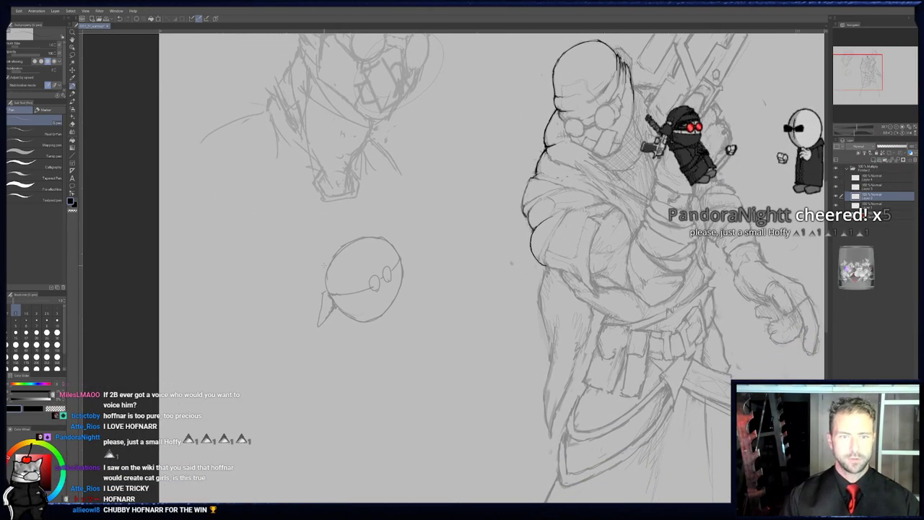
left_click(301, 294, "alt")
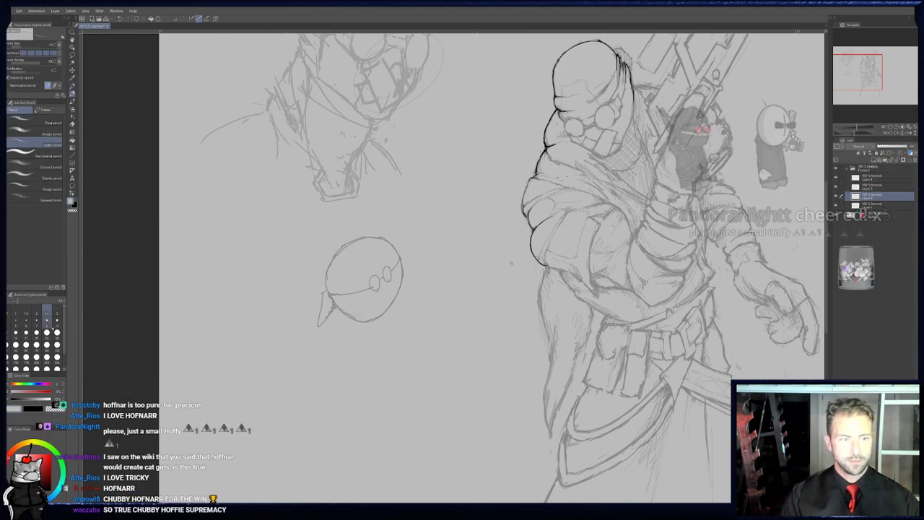
key("p")
mouse_move(253, 309)
left_mouse_down()
mouse_move(240, 278)
mouse_move(259, 260)
mouse_move(288, 270)
mouse_move(291, 289)
mouse_move(274, 311)
mouse_move(249, 310)
mouse_move(270, 279)
mouse_move(260, 300)
mouse_move(254, 290)
mouse_move(283, 271)
mouse_move(278, 304)
left_mouse_up()
key("e")
key("p")
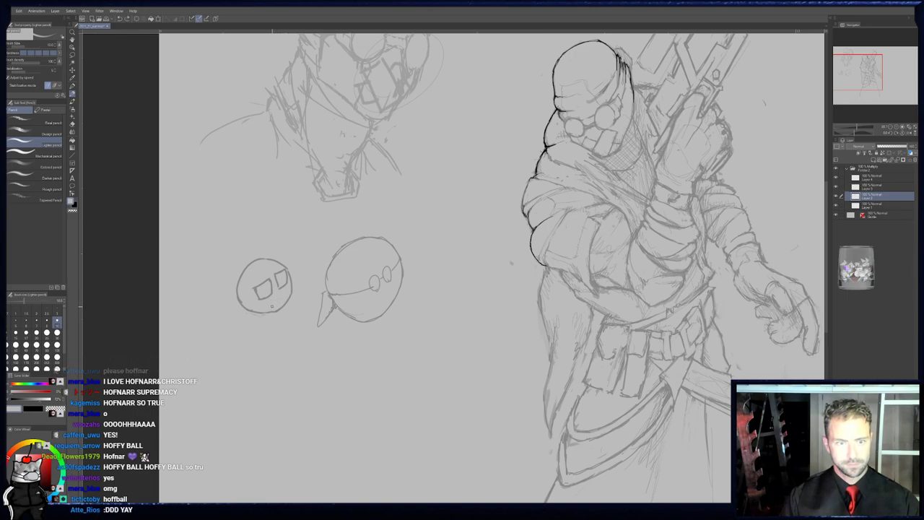
- Add an open mouth, eyebrows, a glasses arm, an ear and hair strands to the small round face
left_click_drag(269, 296, 282, 297)
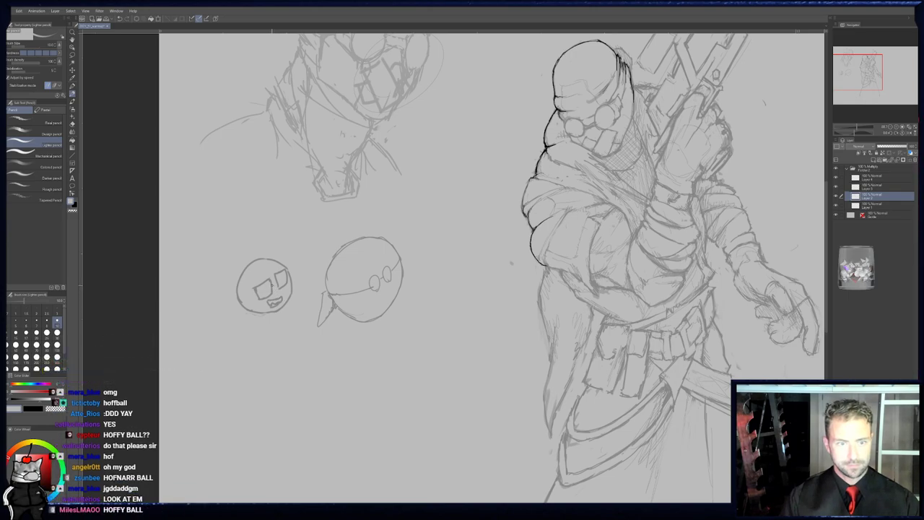
left_click_drag(260, 281, 268, 272)
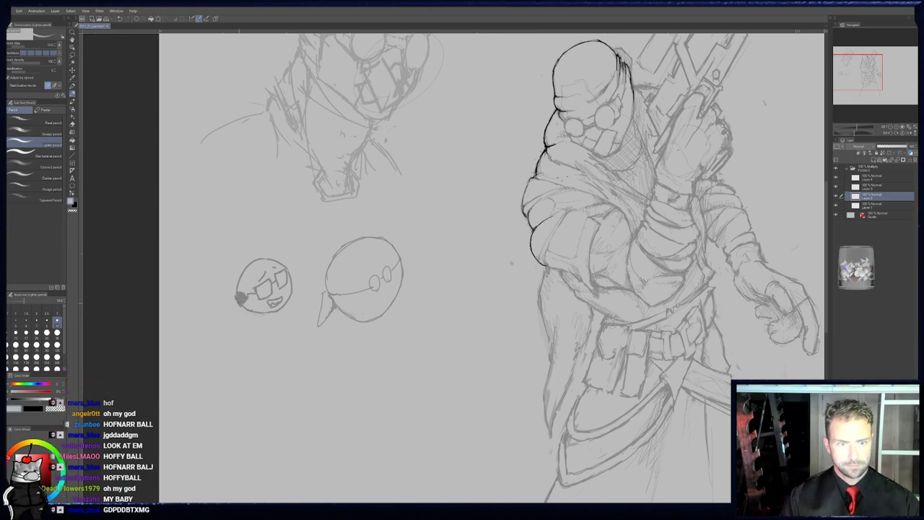
key("e")
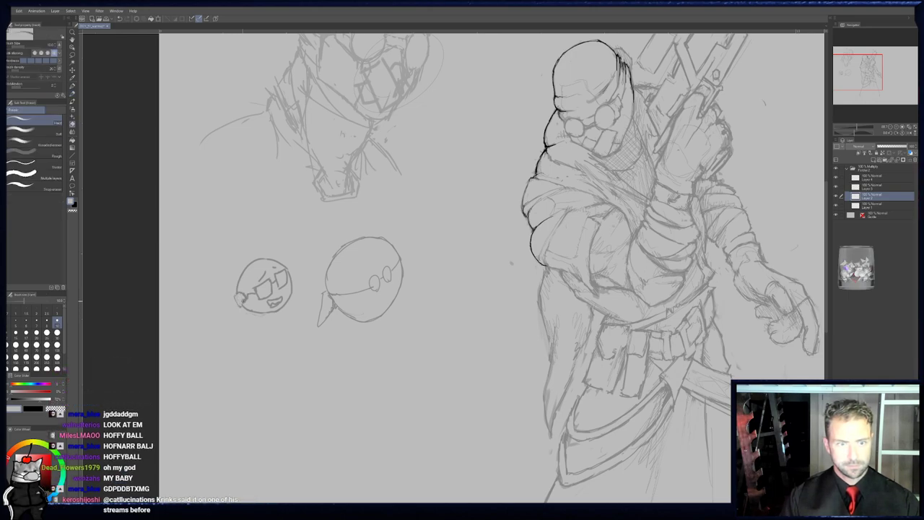
key("p")
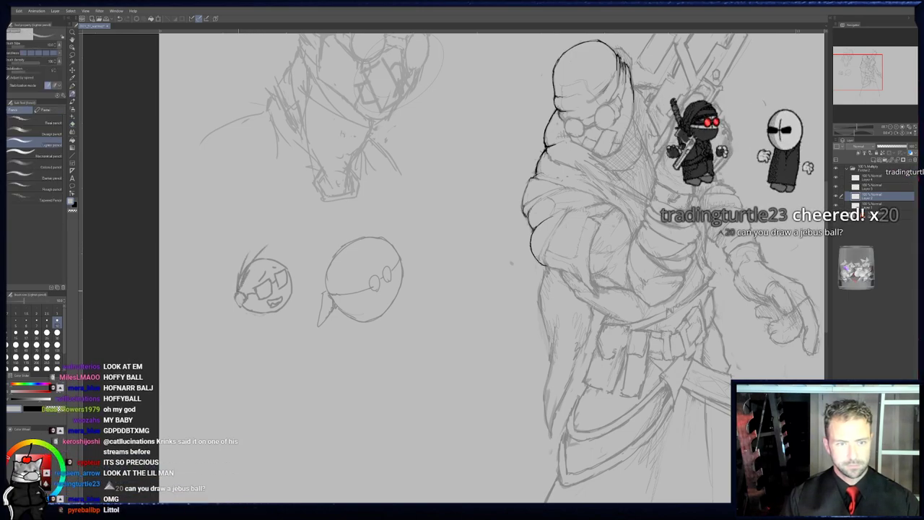
left_click_drag(247, 306, 247, 298)
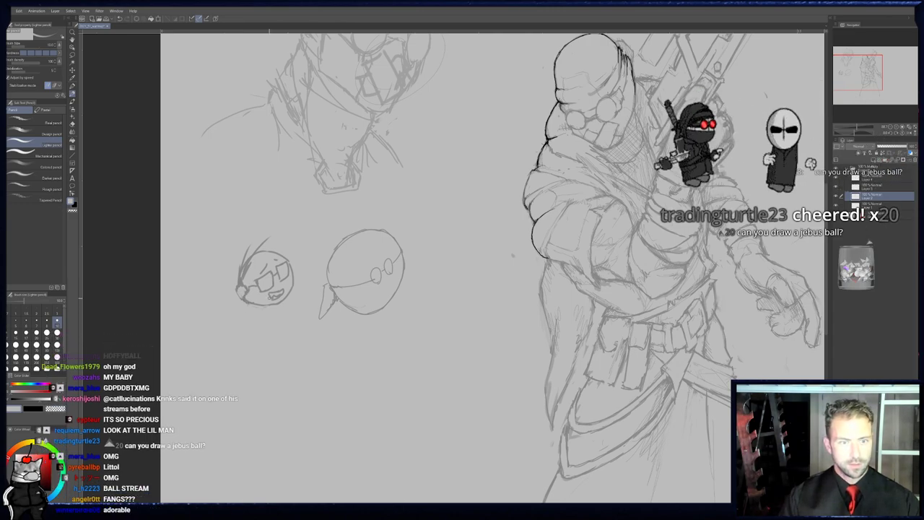
- Refine the jaw outline, ear and hair strands of the small round face with square glasses, alternating pencil and eraser
left_click_drag(199, 185, 273, 185, "ctrl")
key("e")
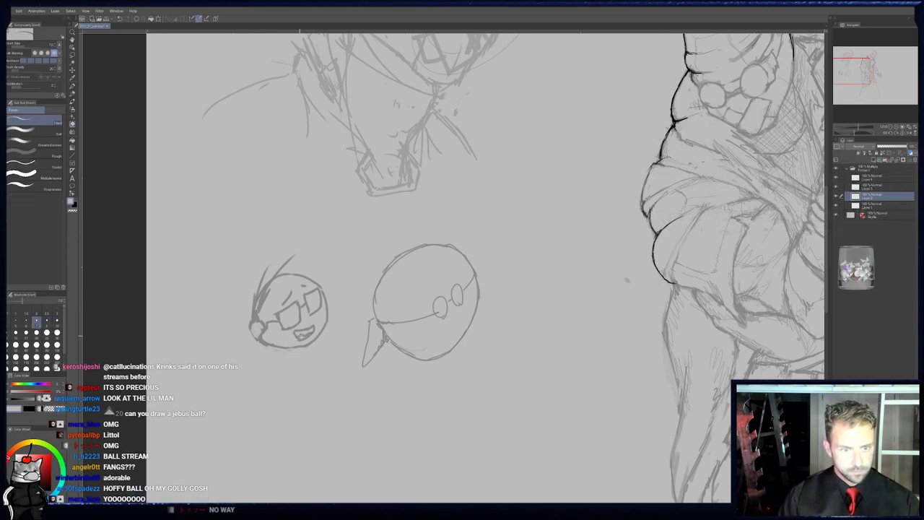
key("p")
key("e")
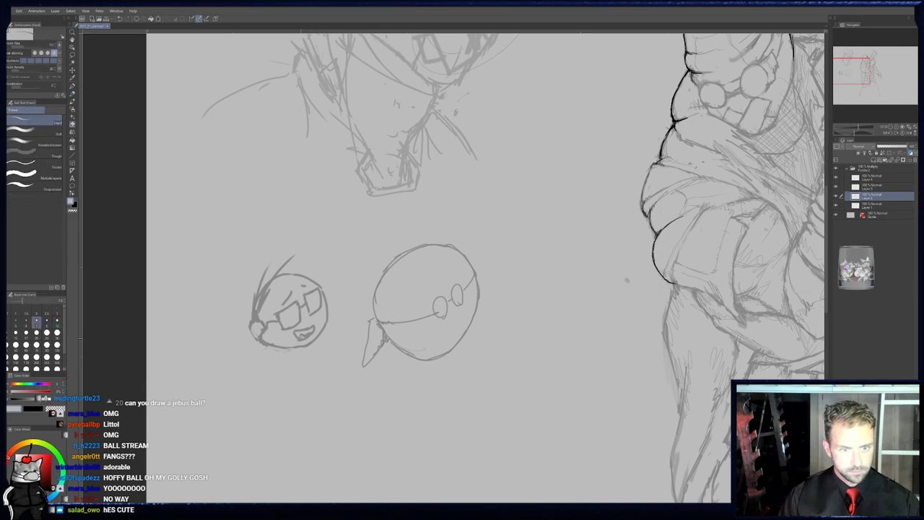
key("p")
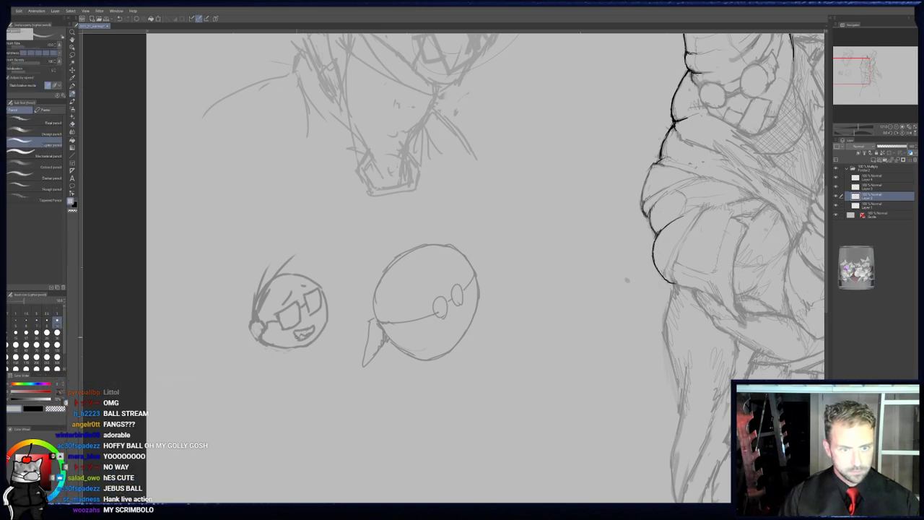
key("e")
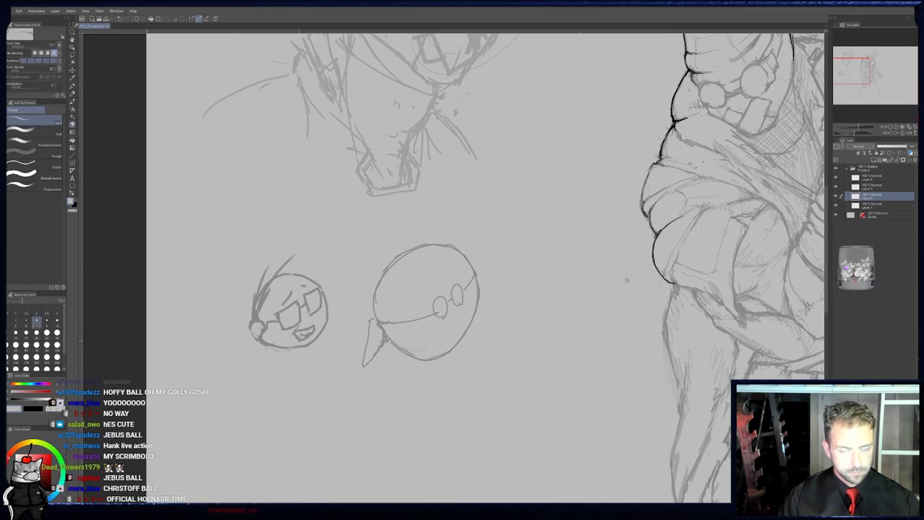
- Add a sweat drop beside the square glasses and thicken the outline of the small round face
key("p")
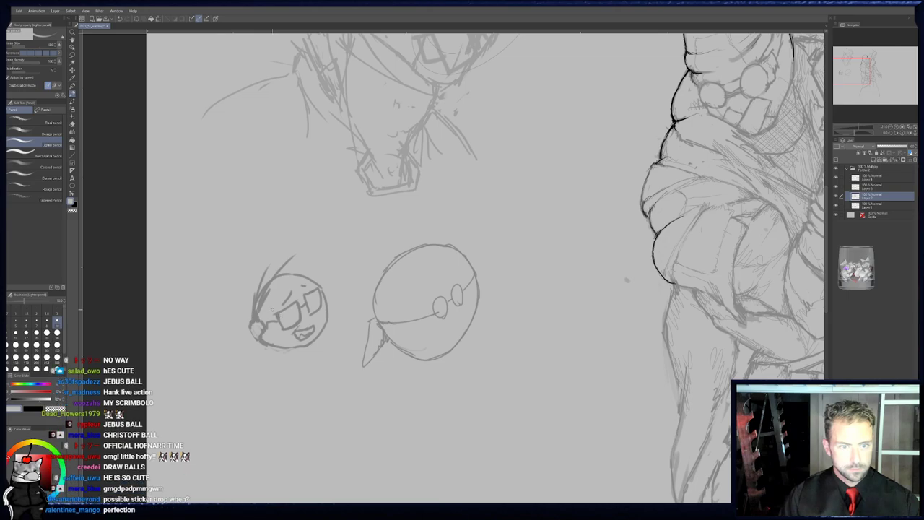
key("e")
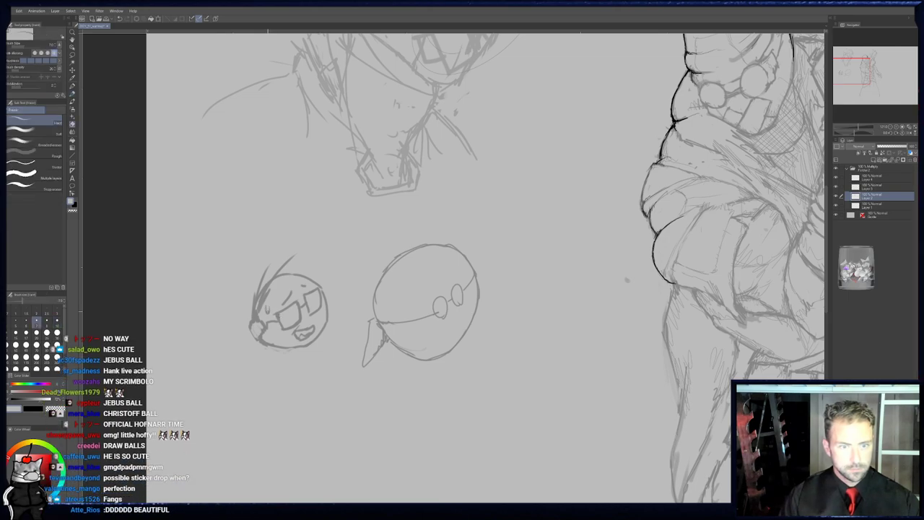
key("p")
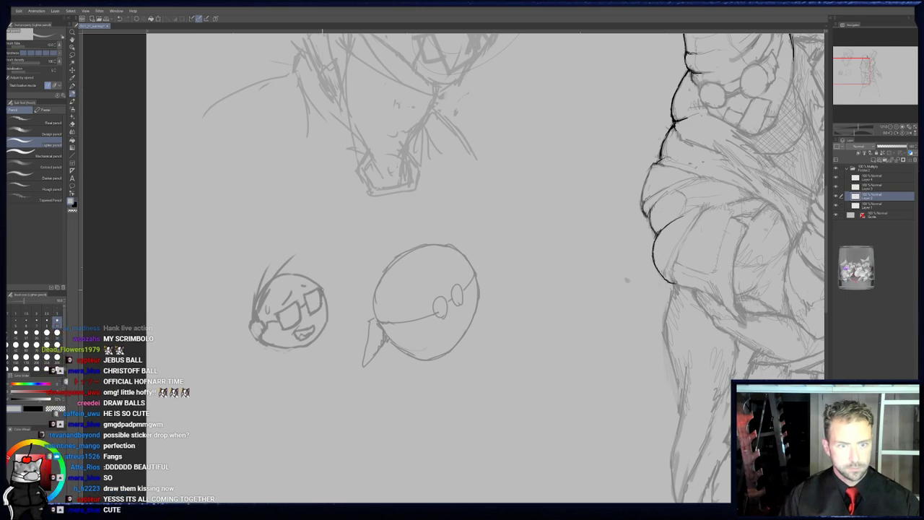
key("p")
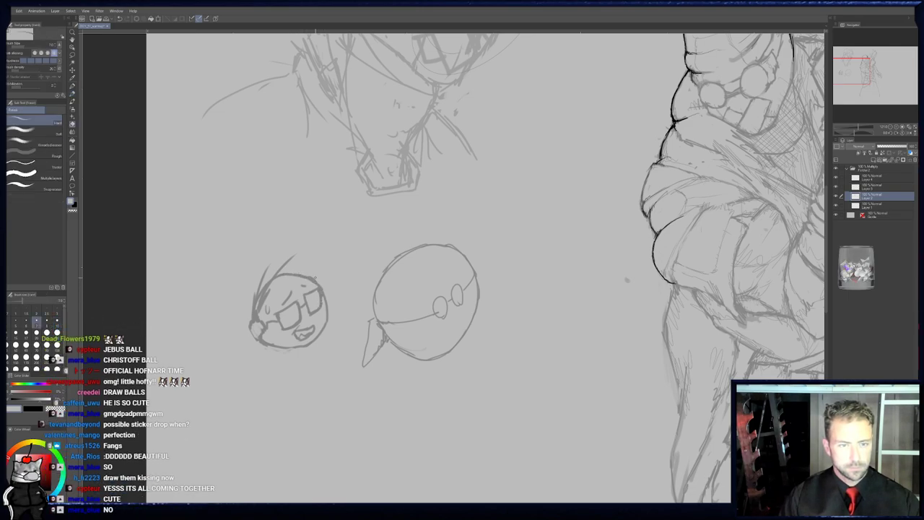
key("p")
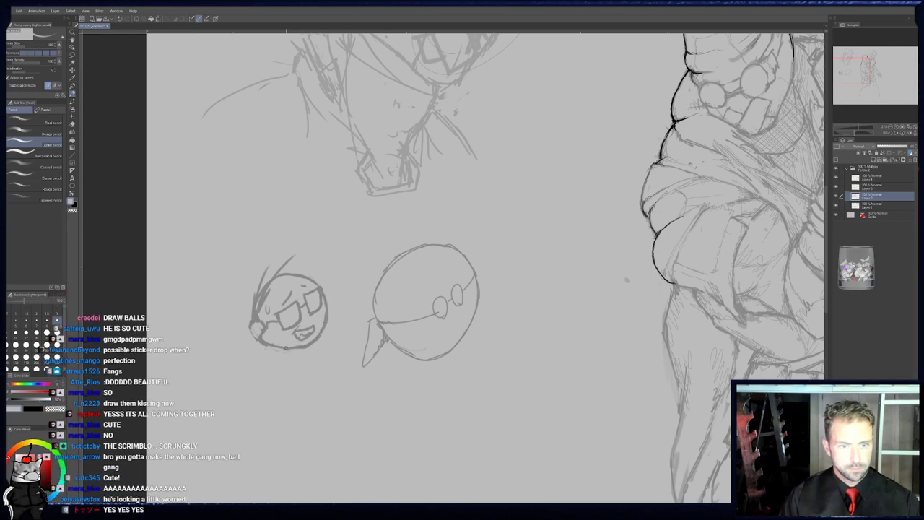
- Sketch a circle for another ball head above and between the two existing ball heads, redrawing it larger
left_click_drag(297, 289, 287, 232)
left_click_drag(335, 306, 310, 370)
left_click_drag(317, 279, 305, 281)
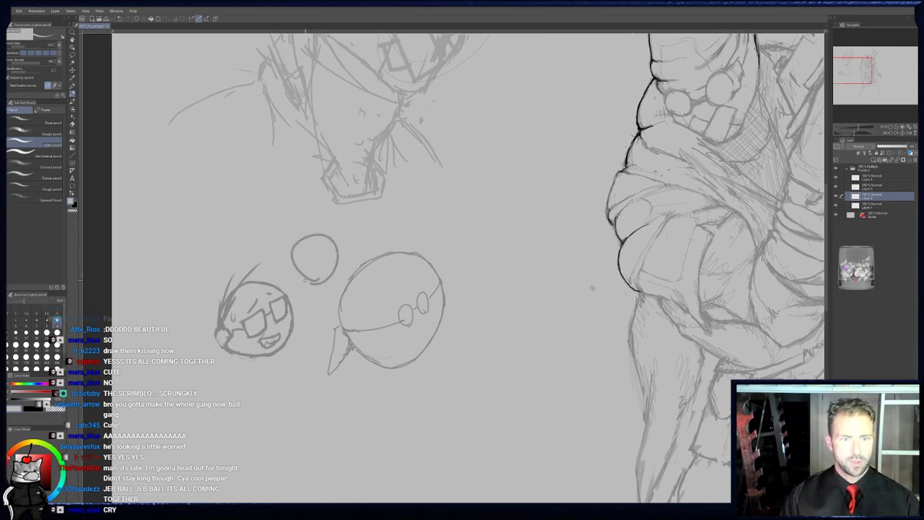
left_click_drag(332, 235, 320, 286)
key("e")
key("ctrl+z")
key("p")
mouse_move(318, 232)
left_mouse_down()
mouse_move(280, 259)
mouse_move(316, 233)
left_mouse_up()
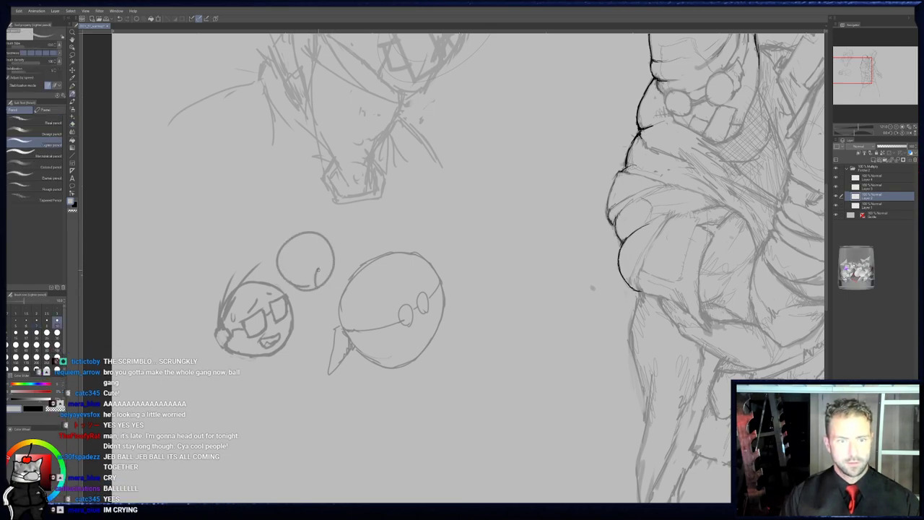
- Draw a small bold oval mouth over the new circle's lower edge and clean the outline beside it
left_click_drag(313, 274, 316, 290)
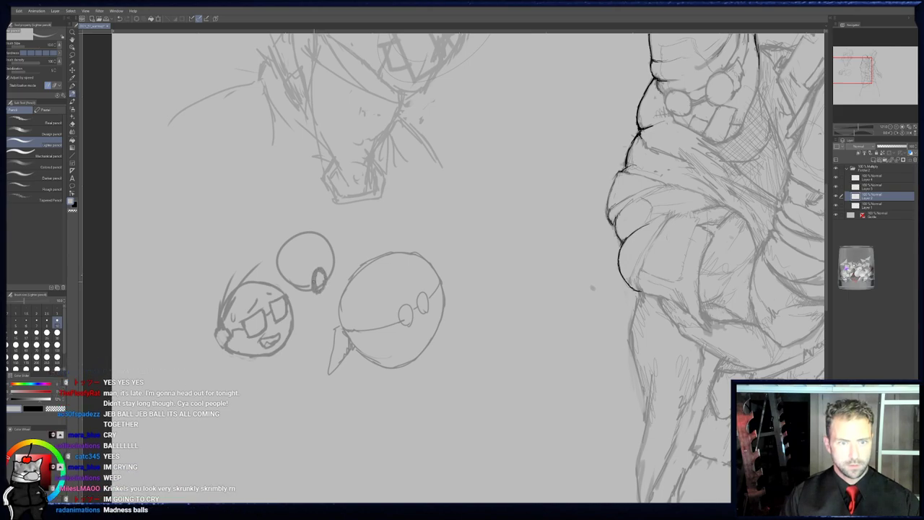
key("e")
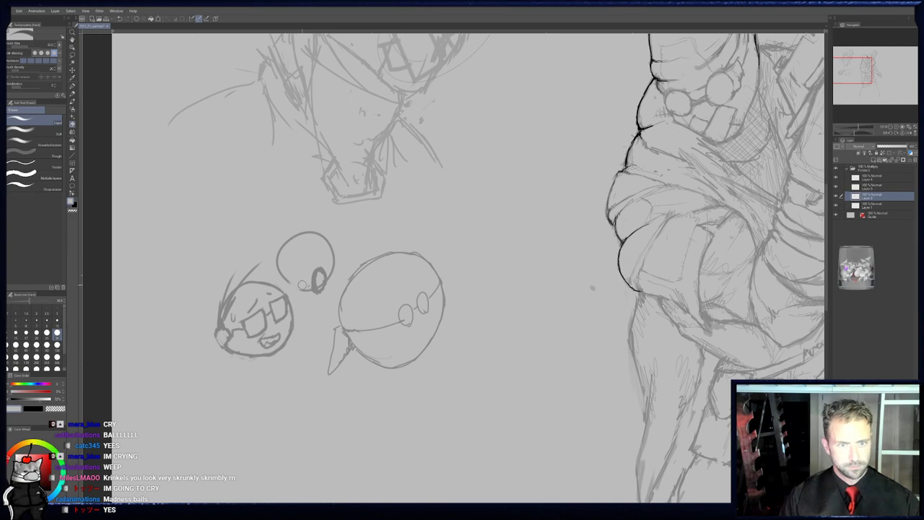
key("p")
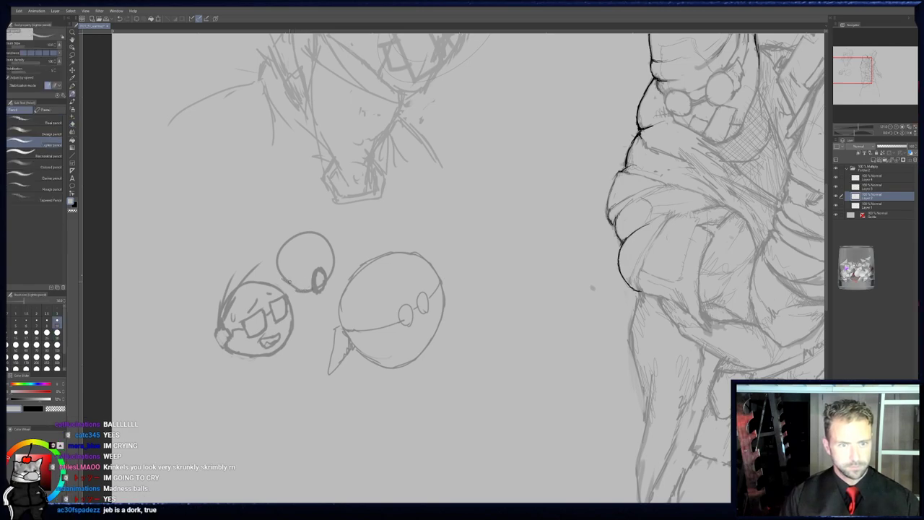
key("e")
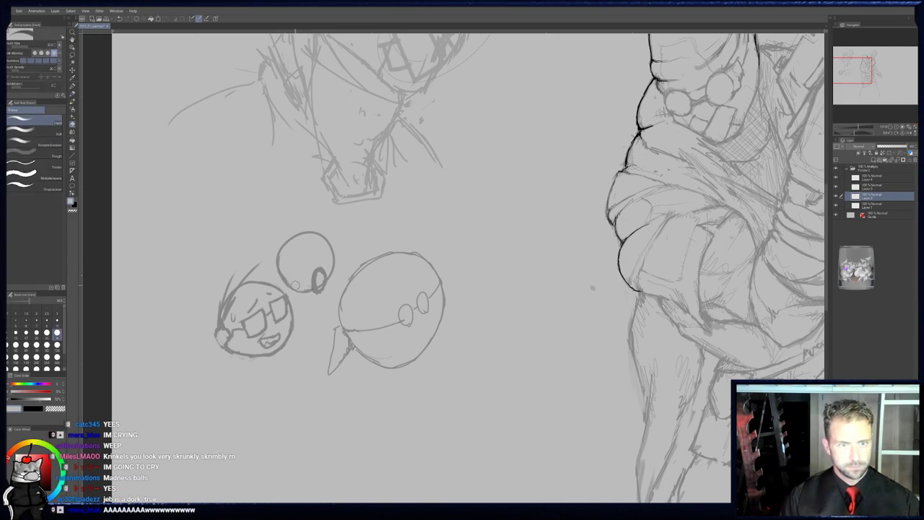
key("p")
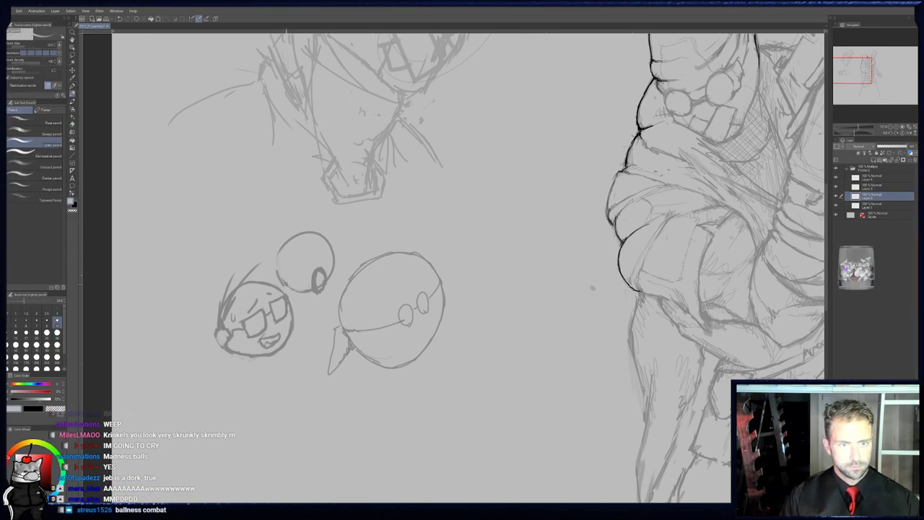
- Add rectangular glasses with side arms and hanging hair strands to the new ball head using a finer pencil and the eraser
key("bracketleft")
key("bracketleft")
key("bracketleft")
key("bracketleft")
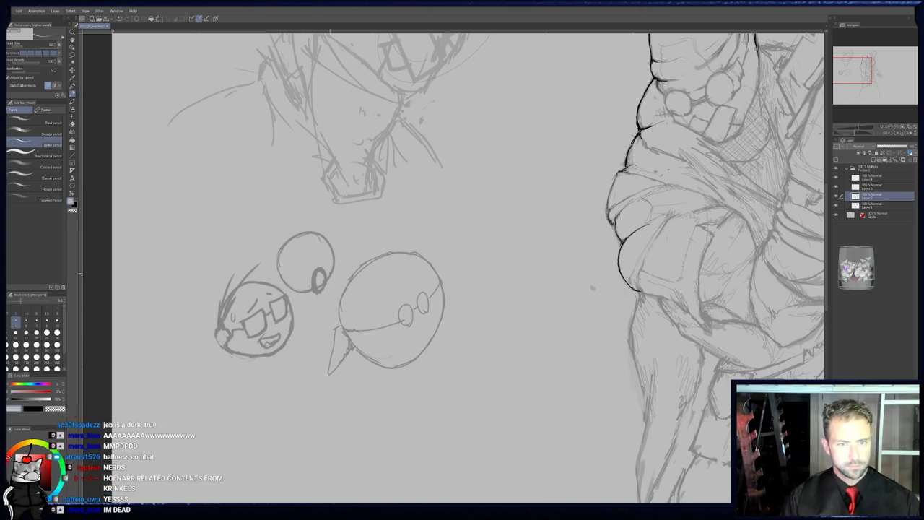
key("e")
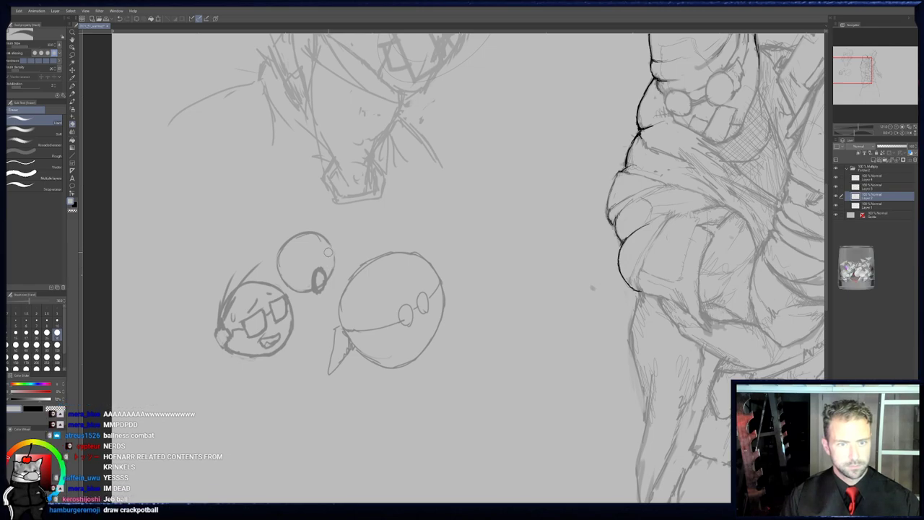
key("p")
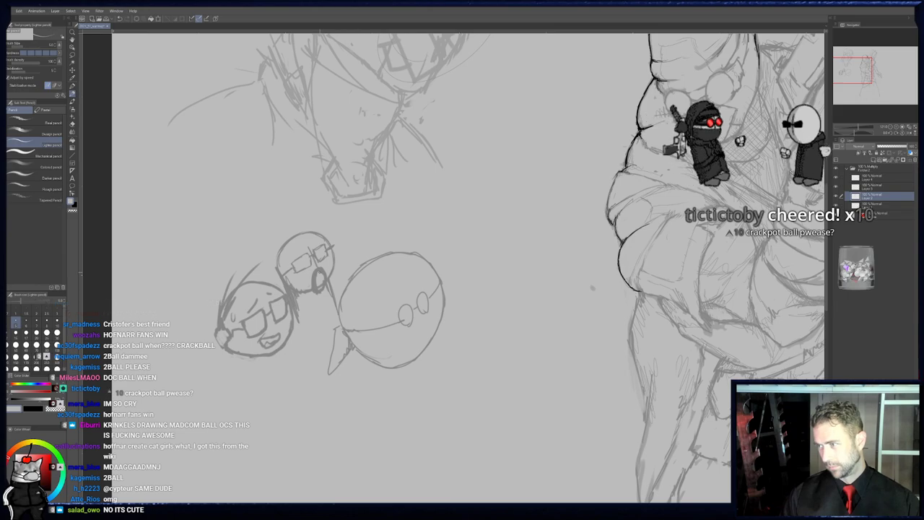
- Try to sketch a ball head with small round eyes and a long blunt beak above the glasses-wearing faces
middle_click_drag(323, 263, 321, 269)
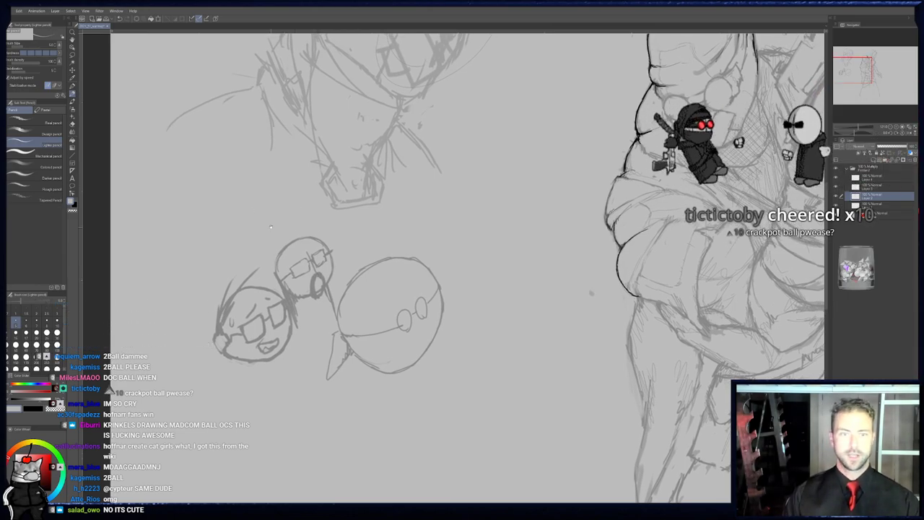
left_click_drag(296, 207, 370, 178)
mouse_move(309, 226)
left_mouse_down()
mouse_move(326, 182)
mouse_move(323, 228)
mouse_move(299, 208)
left_mouse_up()
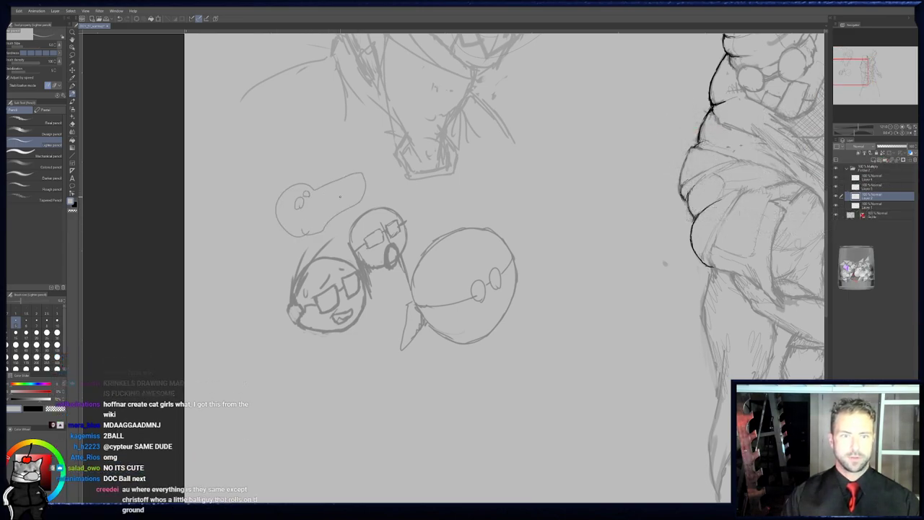
key("ctrl+z")
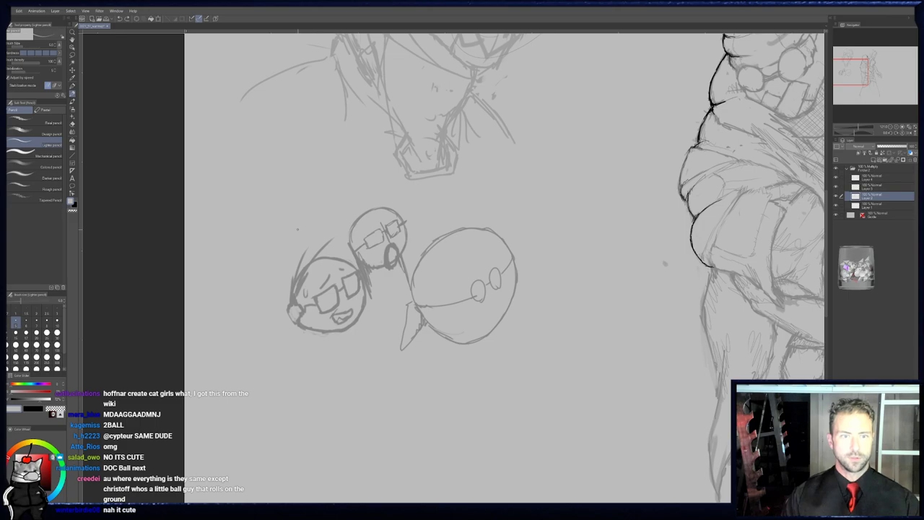
- Sketch a small ball head with angry eyes and a pointed beak, plus a round face crossed by a slanted line beside it
mouse_move(292, 204)
left_mouse_down()
mouse_move(323, 198)
mouse_move(297, 228)
left_mouse_up()
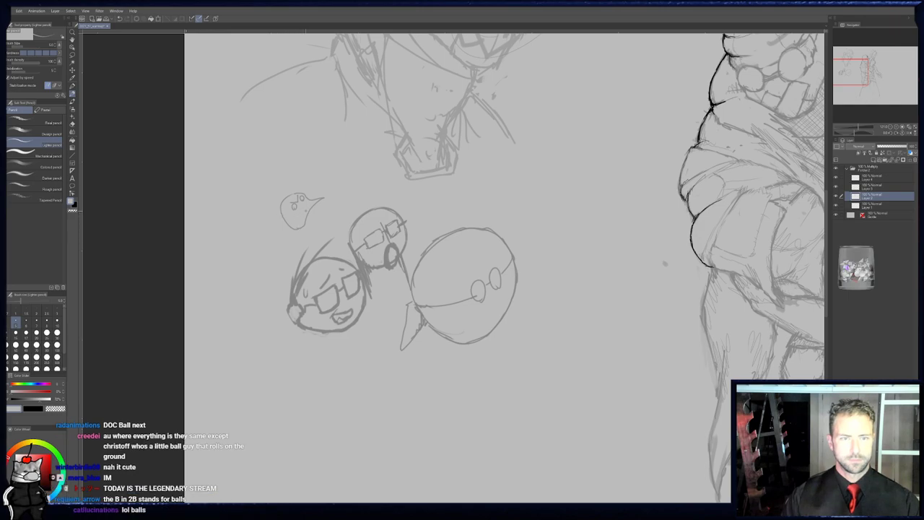
mouse_move(290, 264)
left_mouse_down()
mouse_move(325, 270)
mouse_move(333, 293)
left_mouse_up()
mouse_move(339, 225)
left_mouse_down()
mouse_move(340, 211)
mouse_move(366, 189)
left_mouse_up()
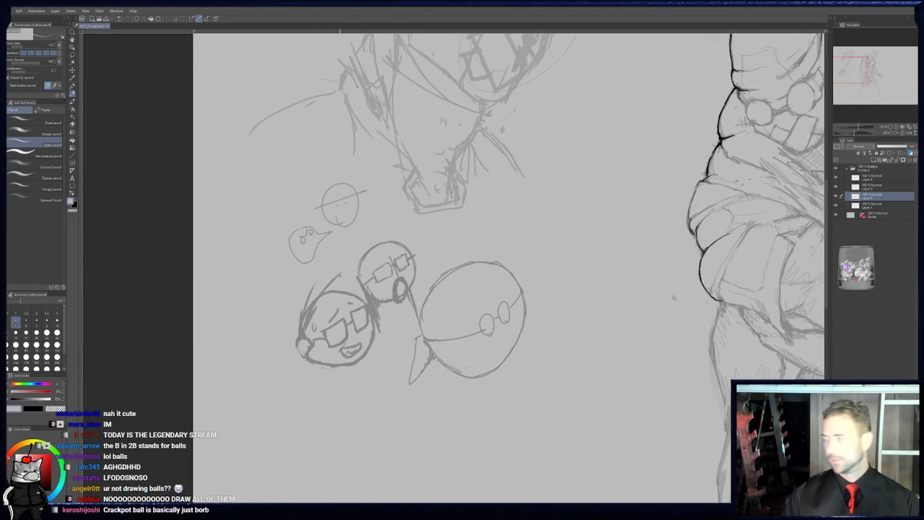
mouse_move(378, 283)
left_mouse_down()
mouse_move(324, 265)
mouse_move(275, 265)
mouse_move(326, 245)
left_mouse_up()
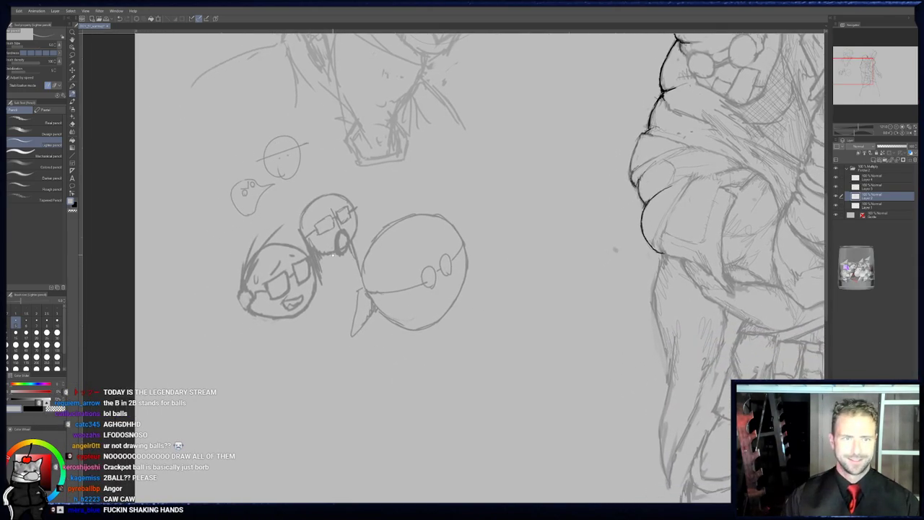
left_click_drag(456, 277, 355, 292)
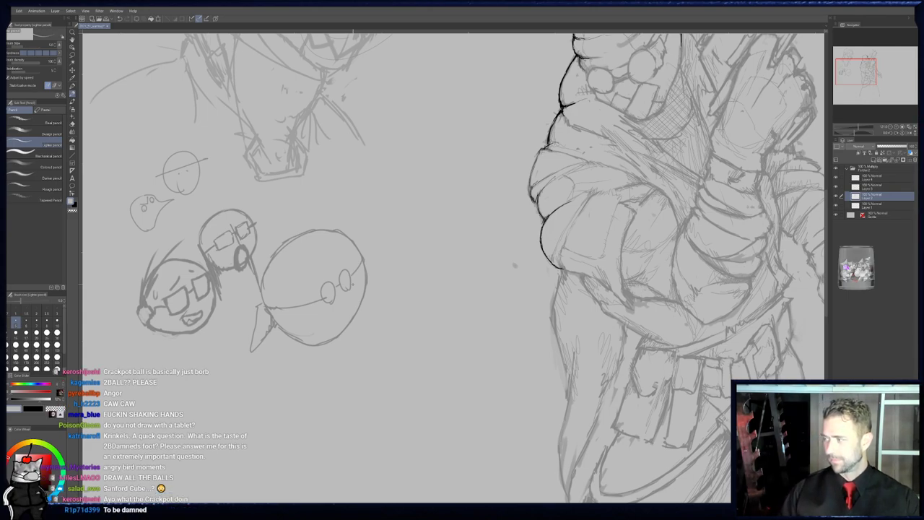
- Try a few long black strokes in the blank area beside the cloaked gunman
middle_click_drag(500, 261, 333, 314)
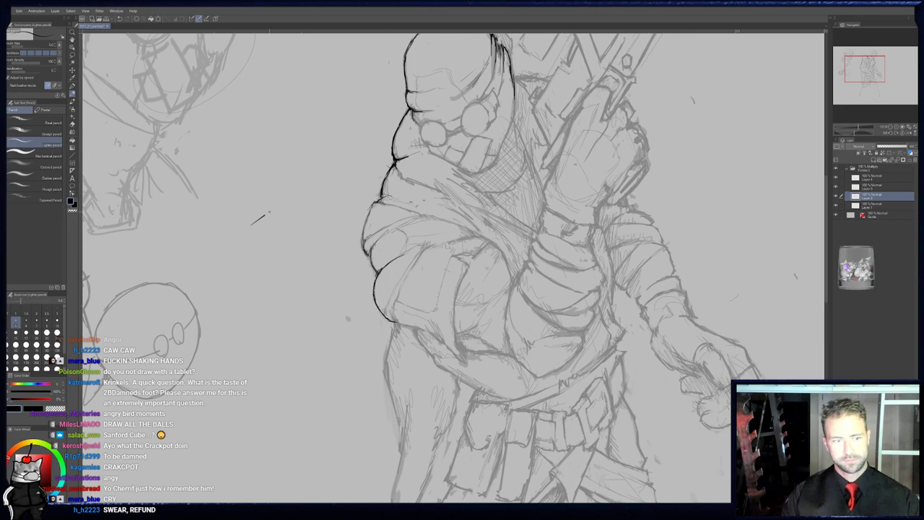
left_click_drag(269, 213, 309, 465)
key("ctrl+z")
middle_click_drag(322, 309, 276, 306)
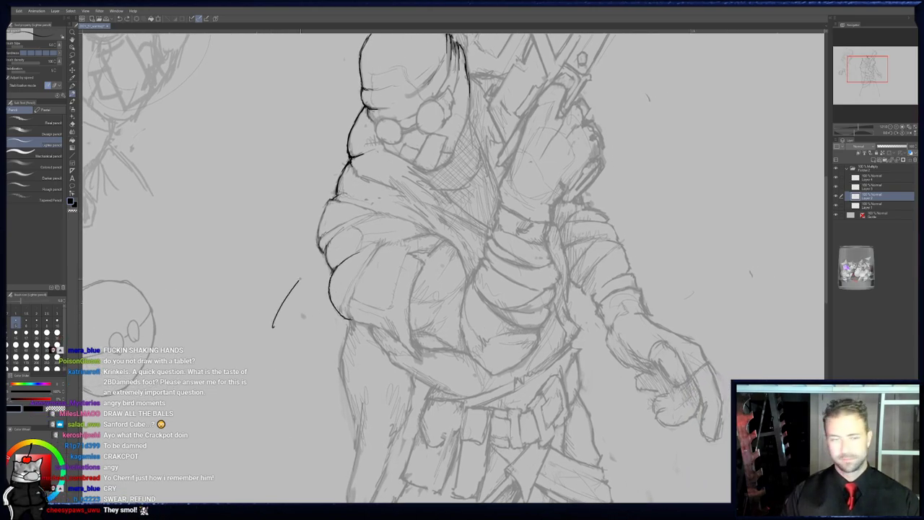
left_click_drag(273, 327, 306, 437)
key("ctrl+z")
left_click_drag(250, 231, 312, 502)
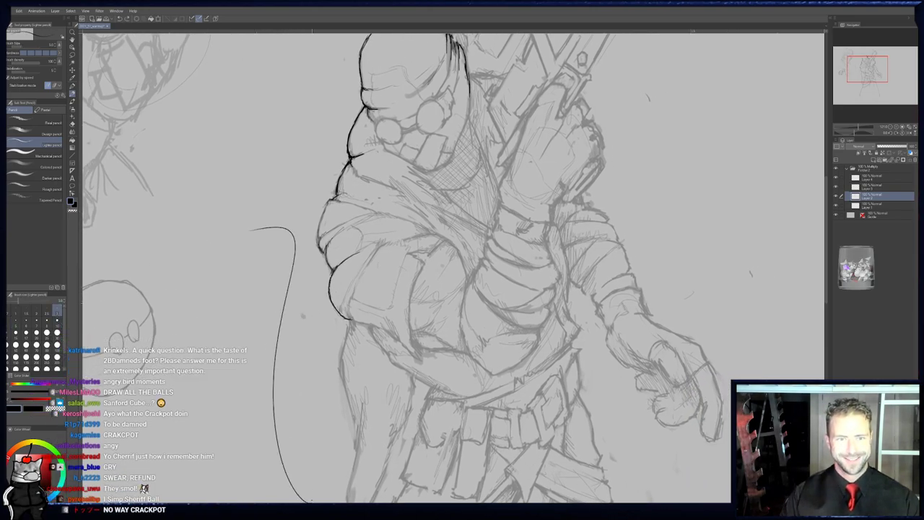
key("ctrl+z")
middle_click_drag(404, 289, 380, 262)
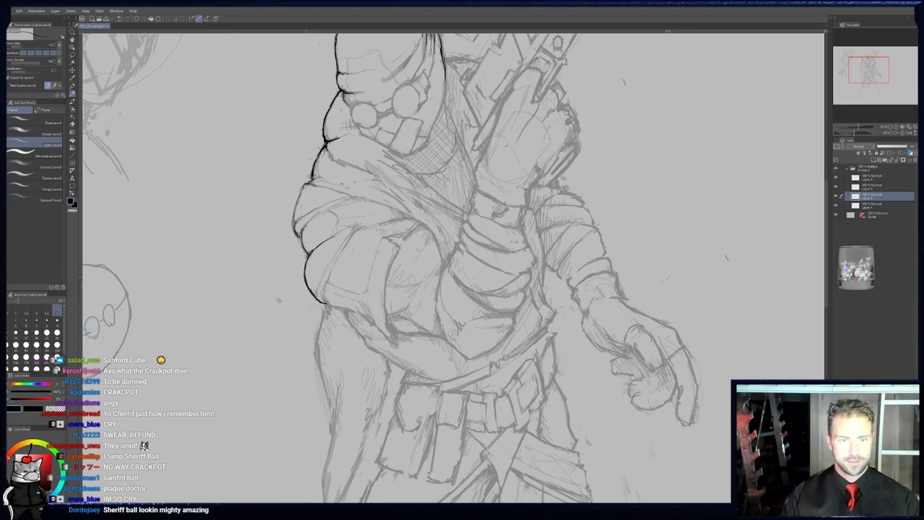
- Trim and reinforce the black contour along the gunman's cloak and upper sleeve with a smaller eraser and the pencil
key("e")
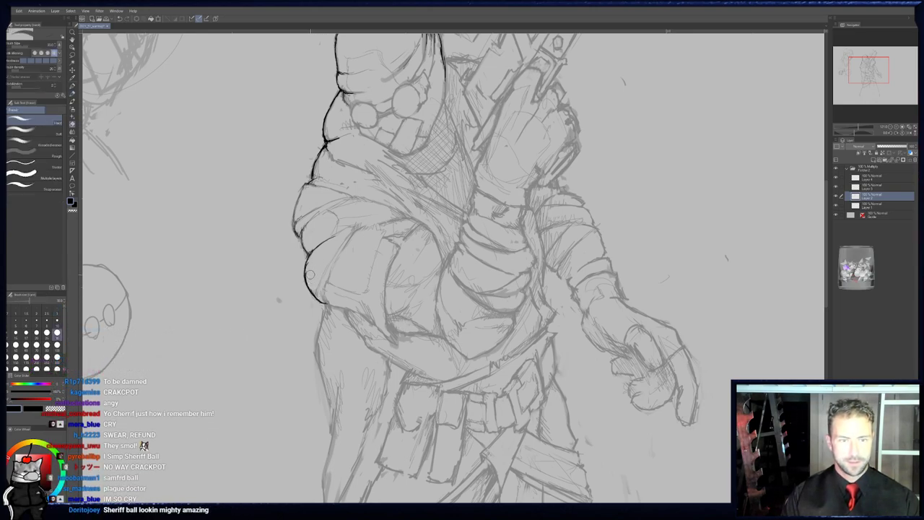
left_click(57, 322)
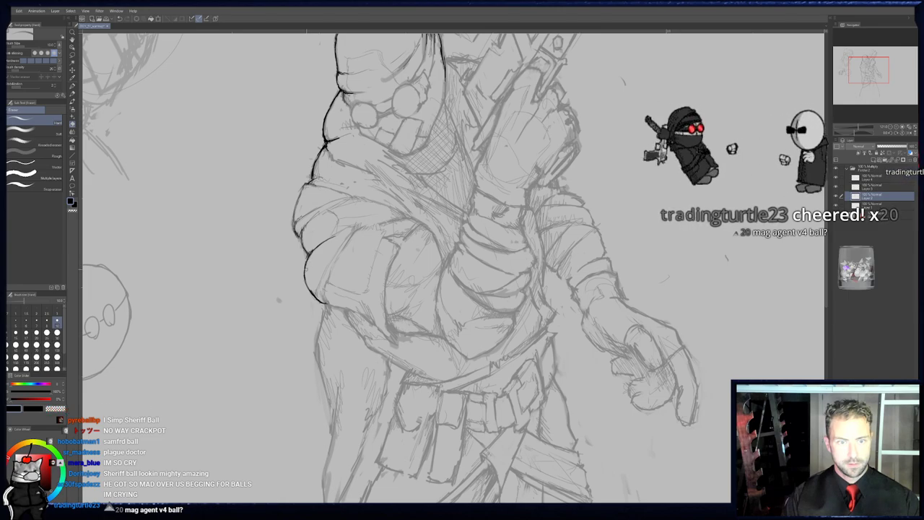
key("p")
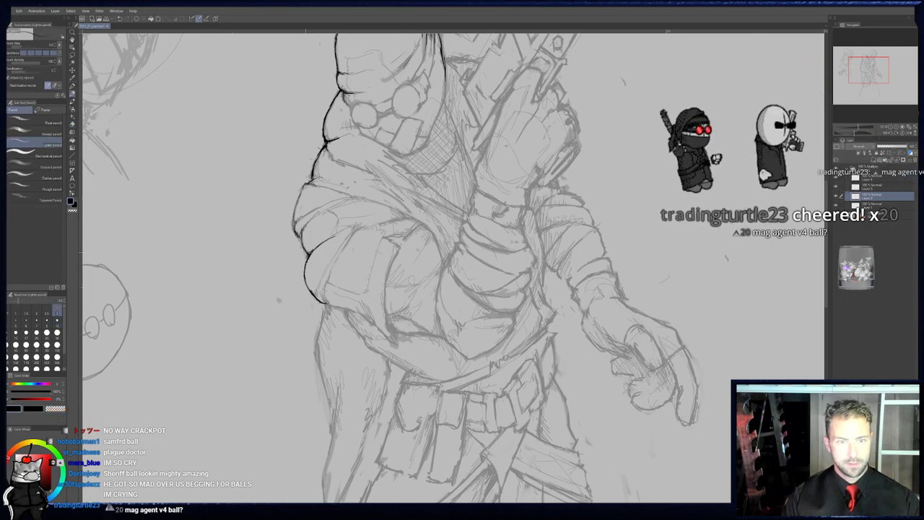
key("e")
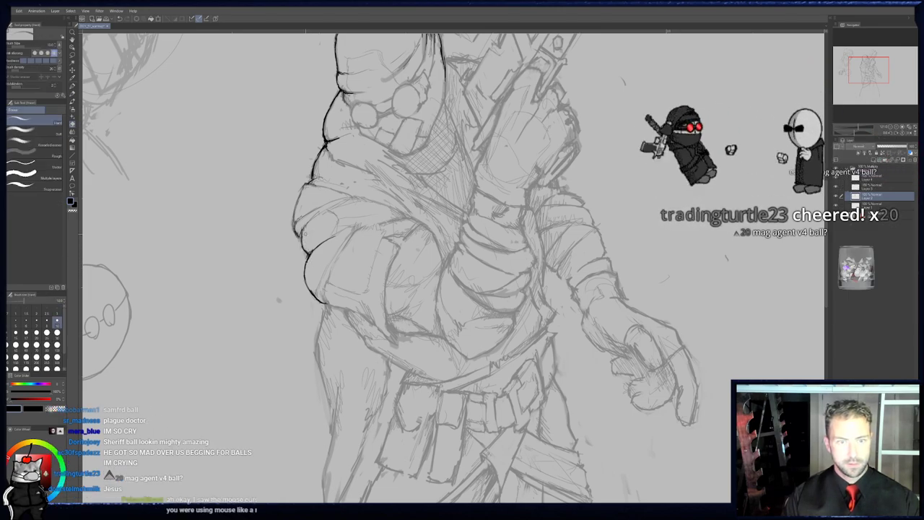
key("p")
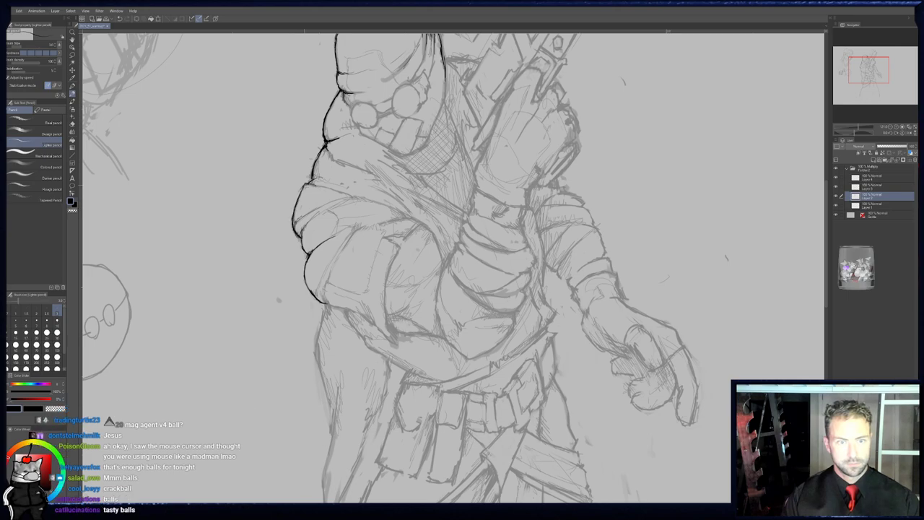
- Mirror the canvas view and ink the lower edge of the gunman's cloaked sleeve down to its pointed tip in black
middle_click_drag(325, 182, 308, 196)
left_click_drag(390, 267, 405, 238)
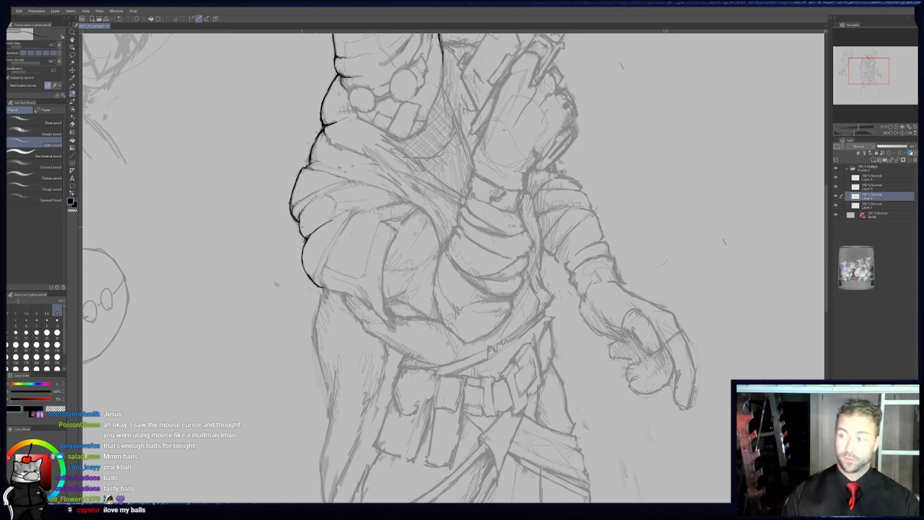
left_click_drag(319, 267, 285, 210)
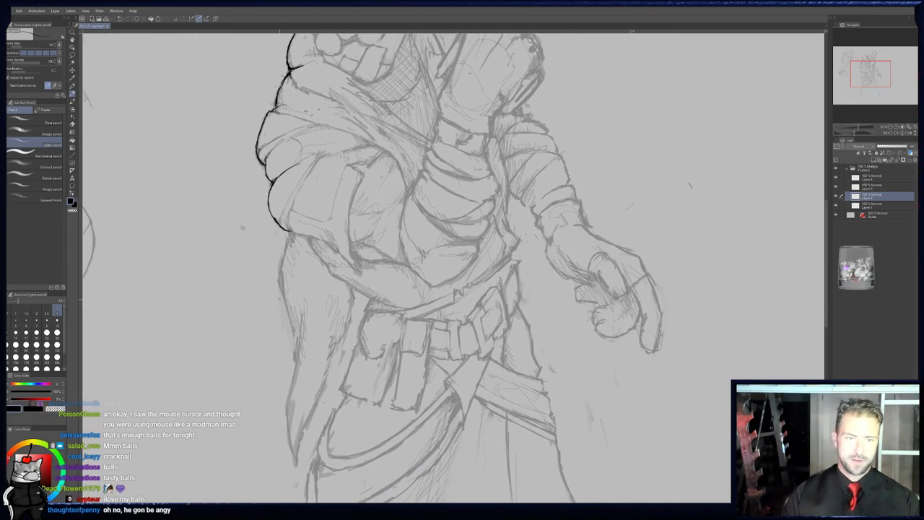
left_click(910, 134)
left_click_drag(687, 200, 594, 219)
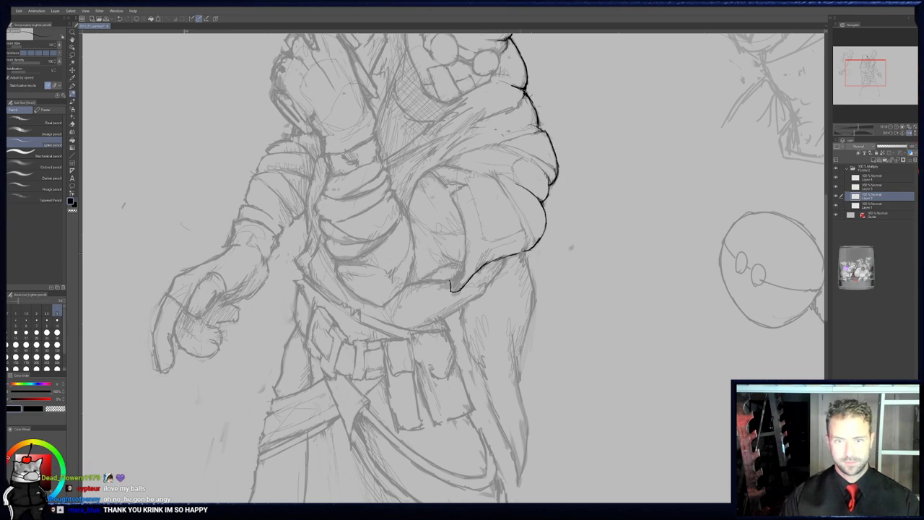
mouse_move(526, 247)
left_mouse_down()
mouse_move(514, 274)
mouse_move(515, 253)
left_mouse_up()
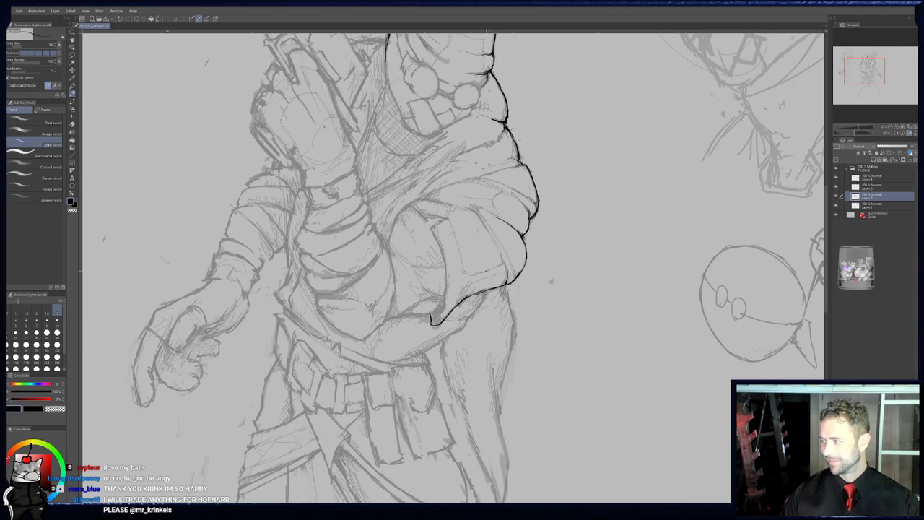
mouse_move(484, 273)
left_mouse_down()
mouse_move(519, 255)
mouse_move(497, 263)
left_mouse_up()
- Refine the sleeve's lower contour and pointed tip with the eraser and pencil, adding a small fold notch
key("p")
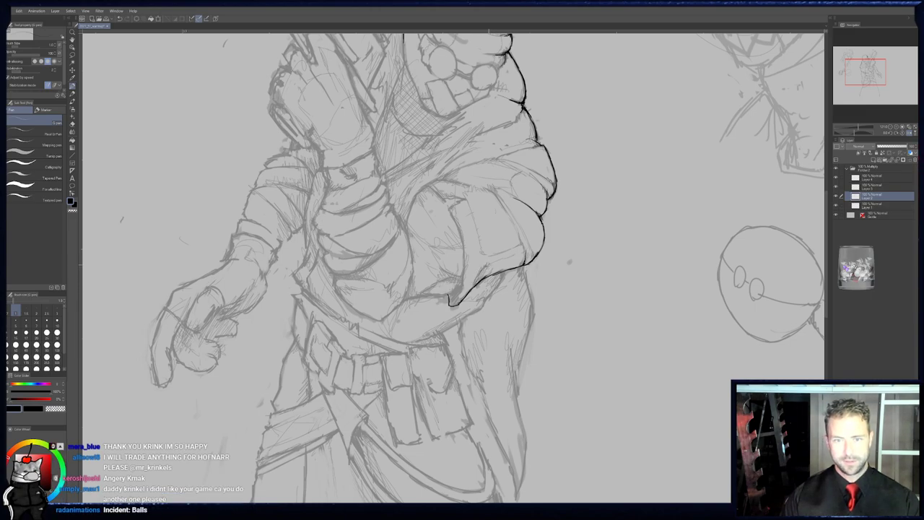
key("e")
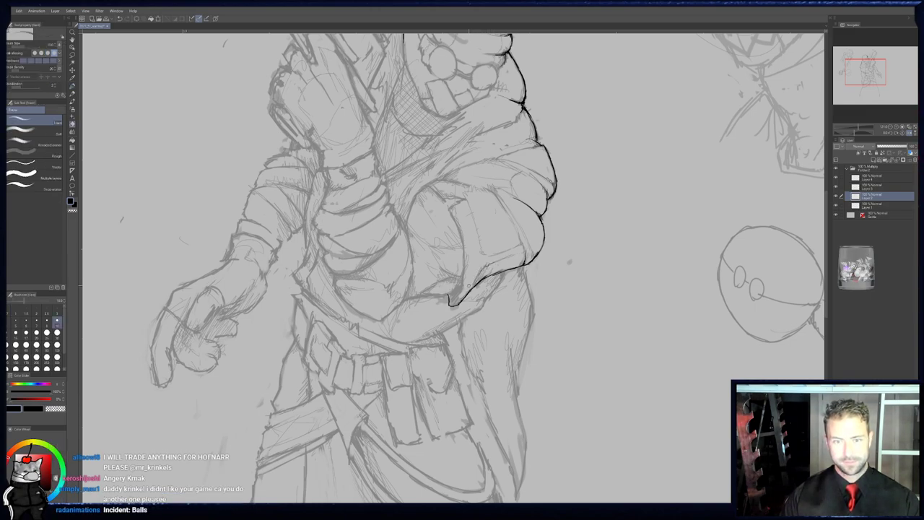
key("p")
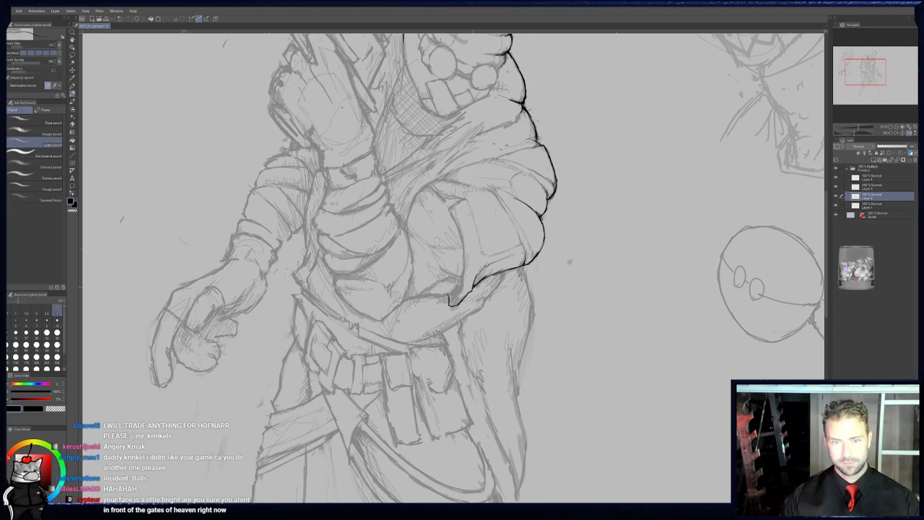
key("e")
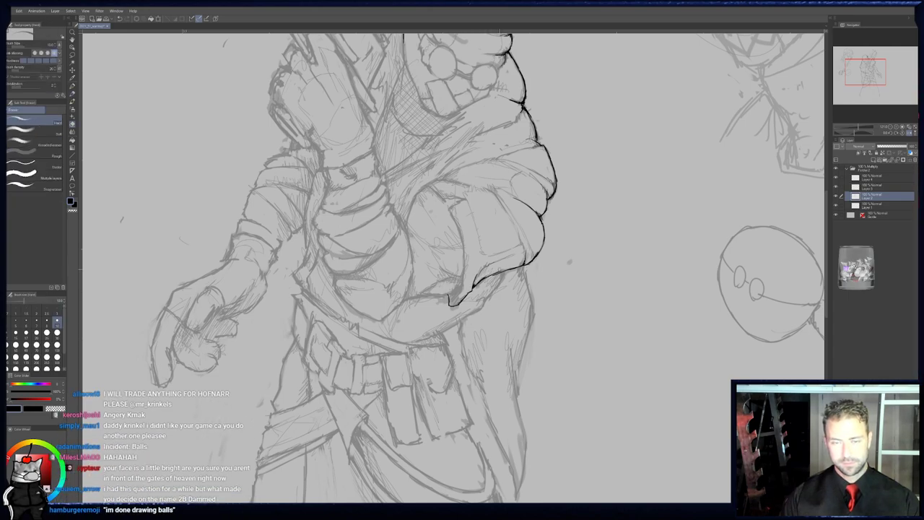
key("p")
middle_click_drag(523, 268, 484, 276)
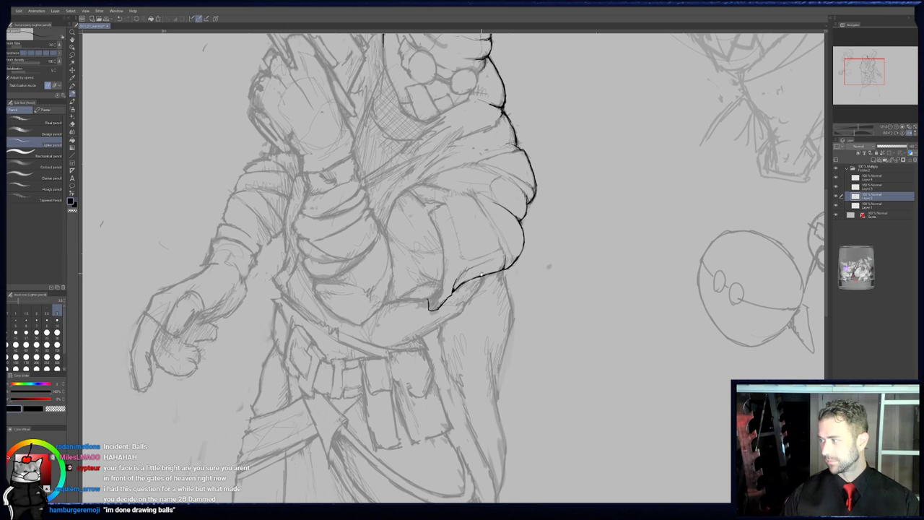
middle_click_drag(481, 276, 472, 285)
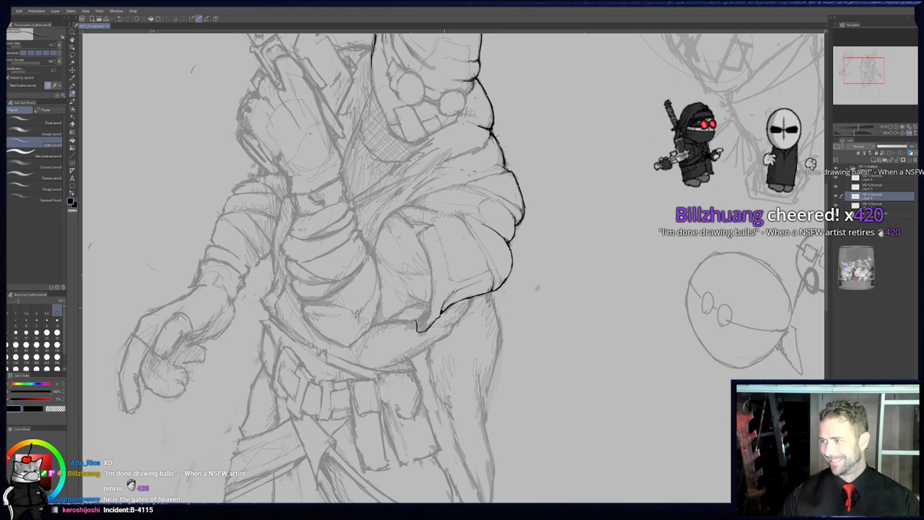
middle_click_drag(427, 267, 467, 297)
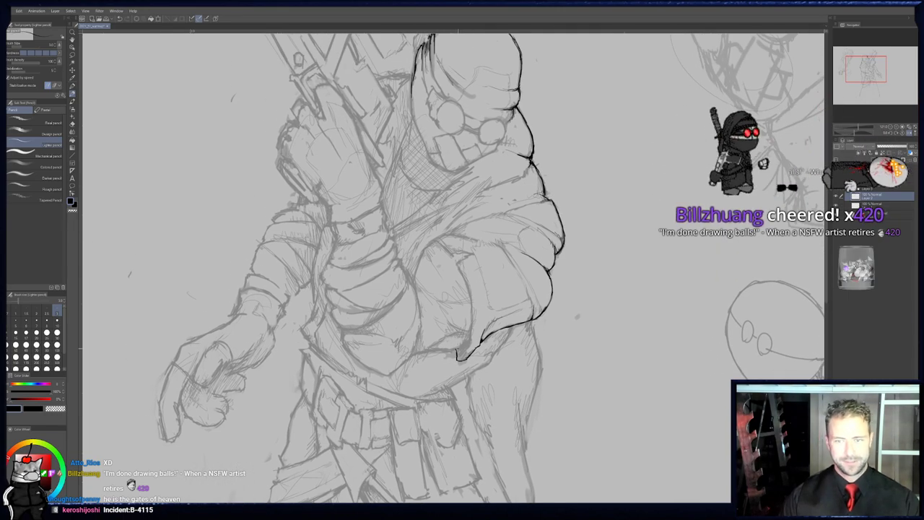
key("p")
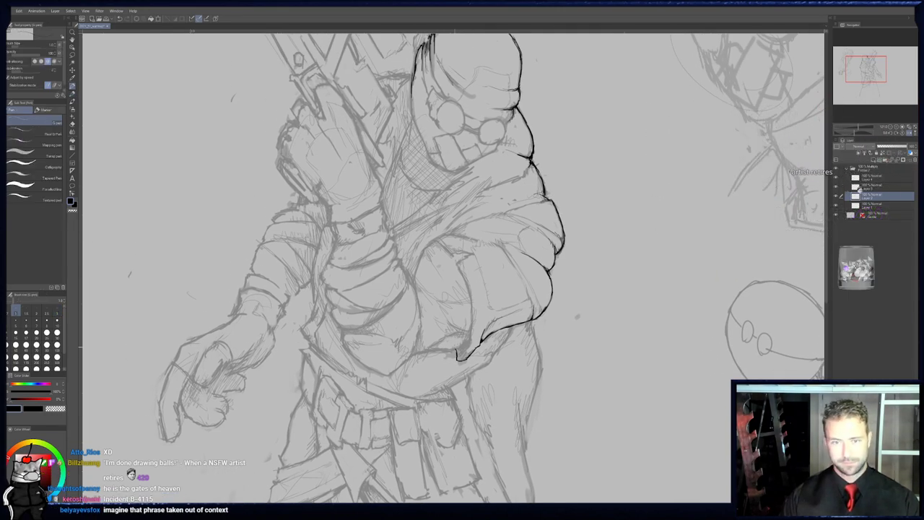
key("p")
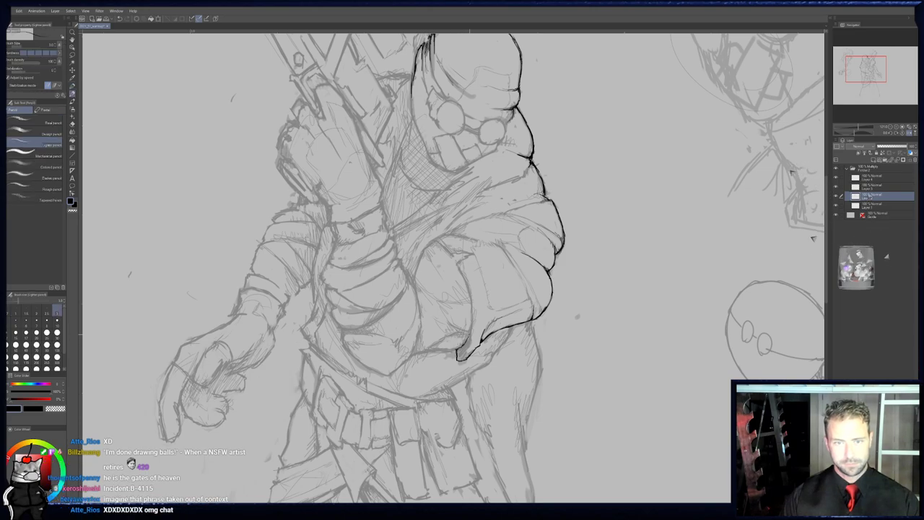
- Ink the rectangular plate, jaw edge and cheek contour of the gunman's mask with the pencil
left_click_drag(468, 176, 460, 253)
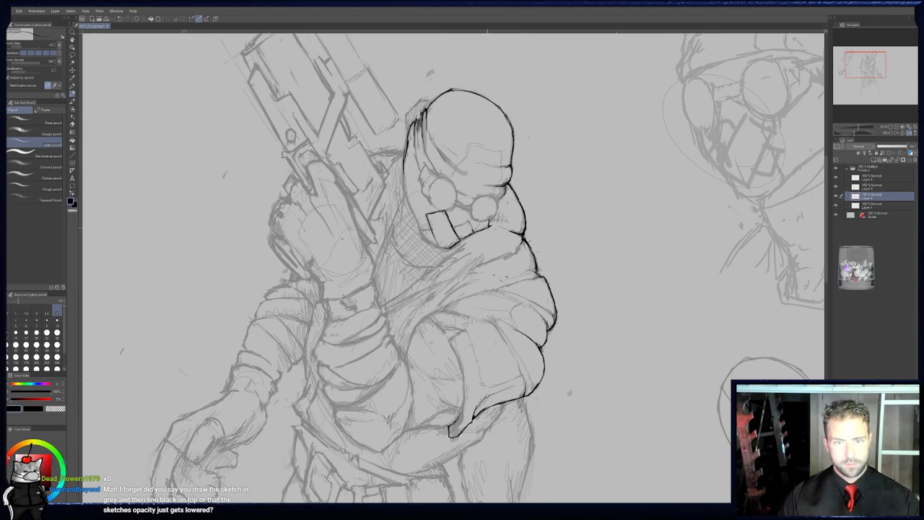
key("b")
key("p")
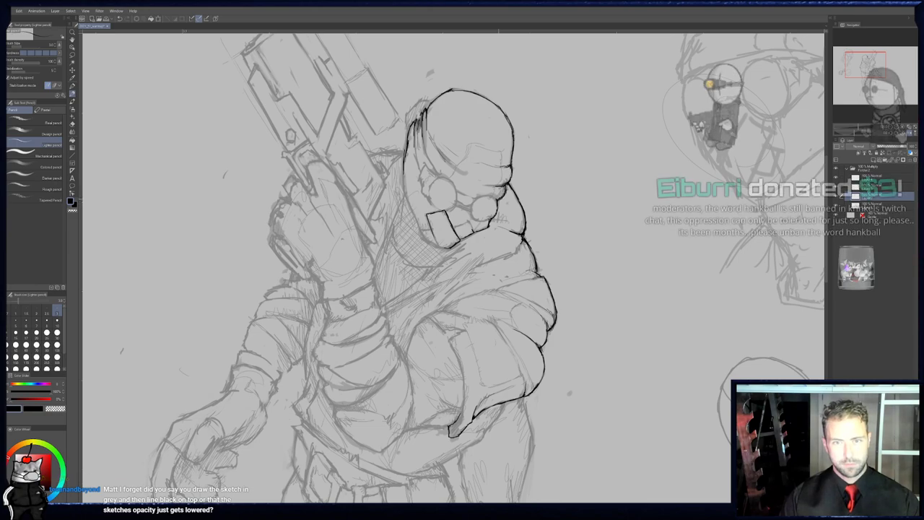
middle_click_drag(468, 216, 472, 250)
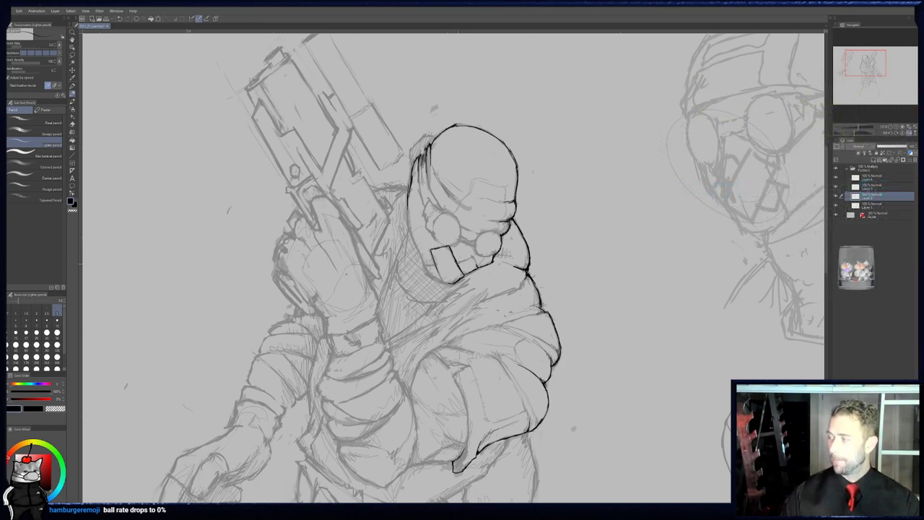
middle_click_drag(420, 304, 445, 304)
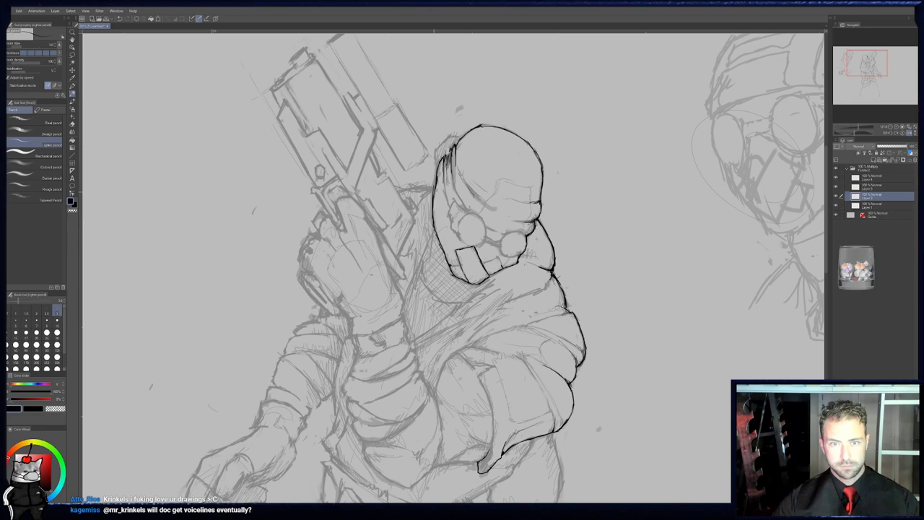
key("p")
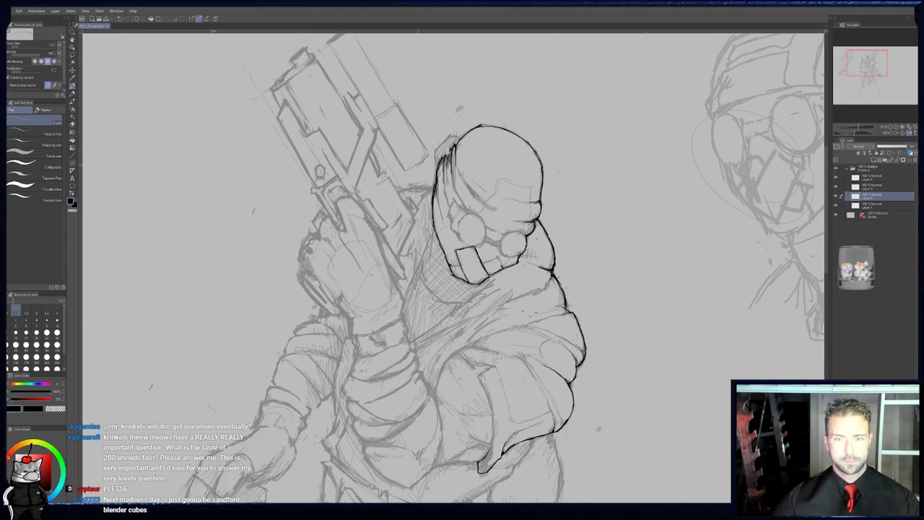
scroll(436, 195, "down", 3)
middle_click_drag(458, 231, 463, 201)
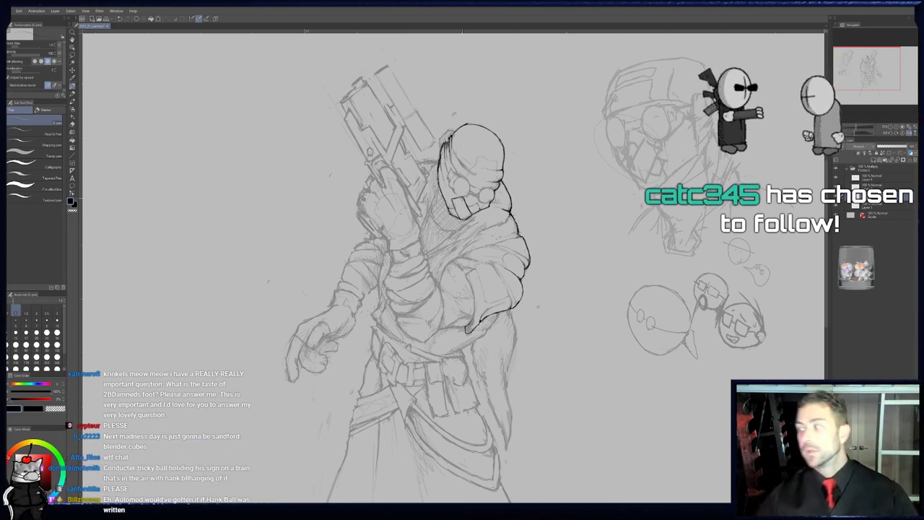
key("ctrl+shift+n")
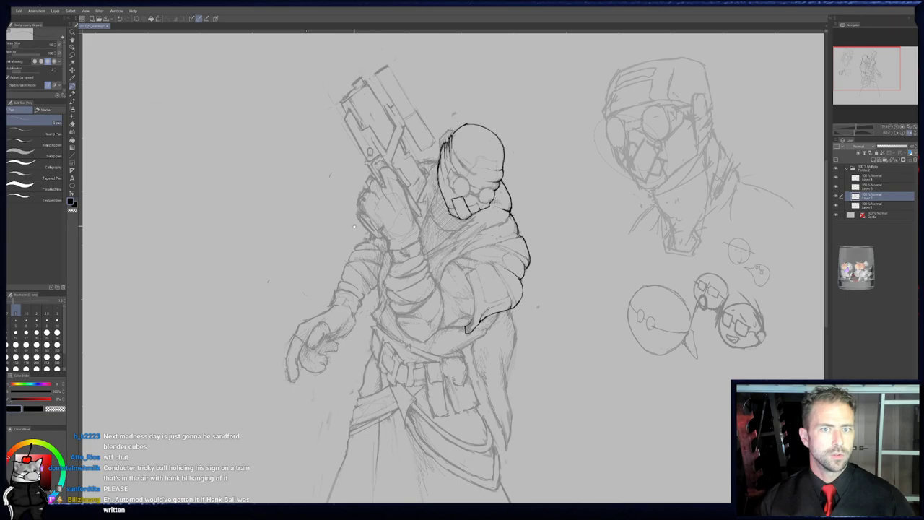
scroll(353, 226, "down", 2)
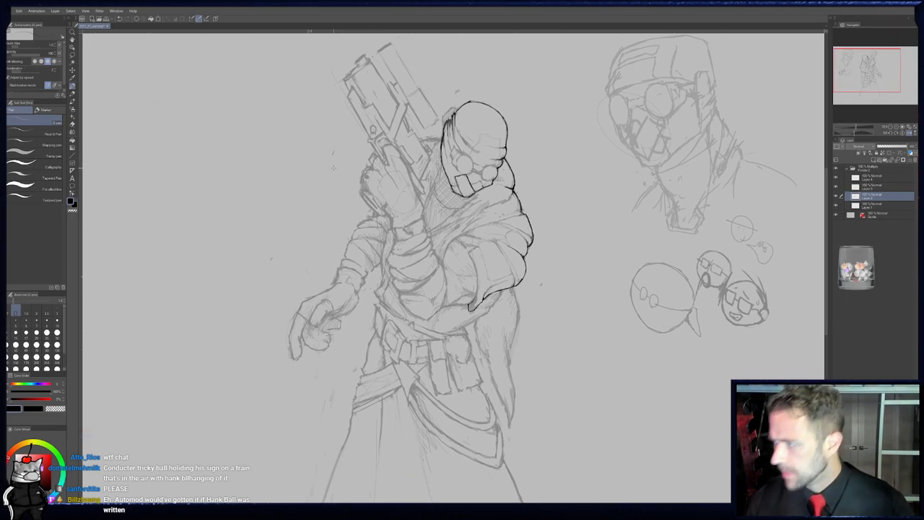